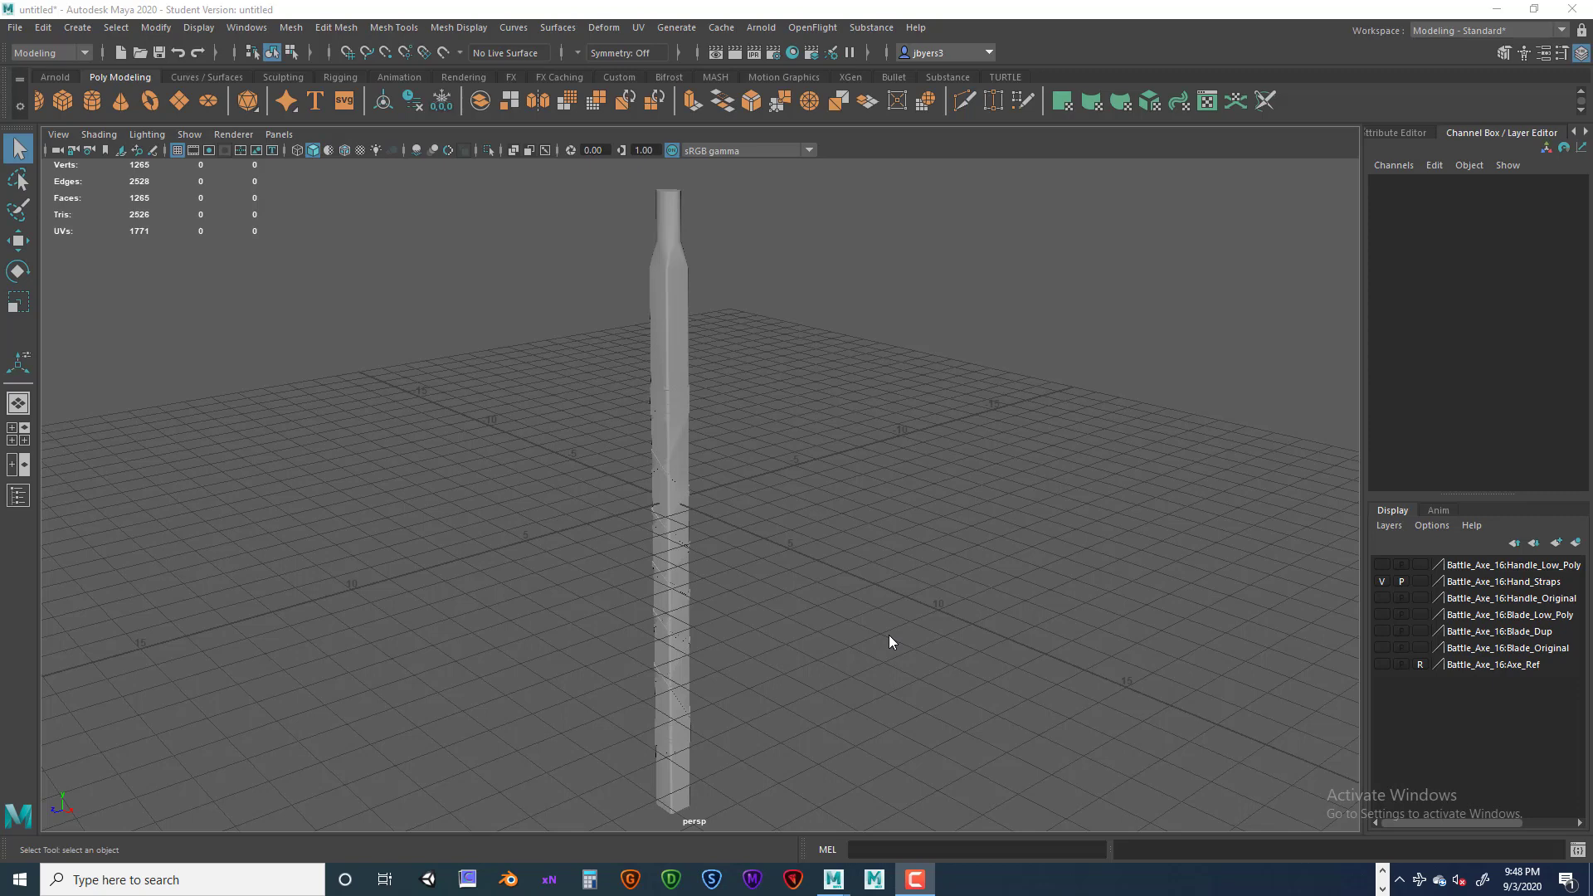
# Select the handle mesh and orbit to view it upright from a lower angle.
pyautogui.click(662, 486)
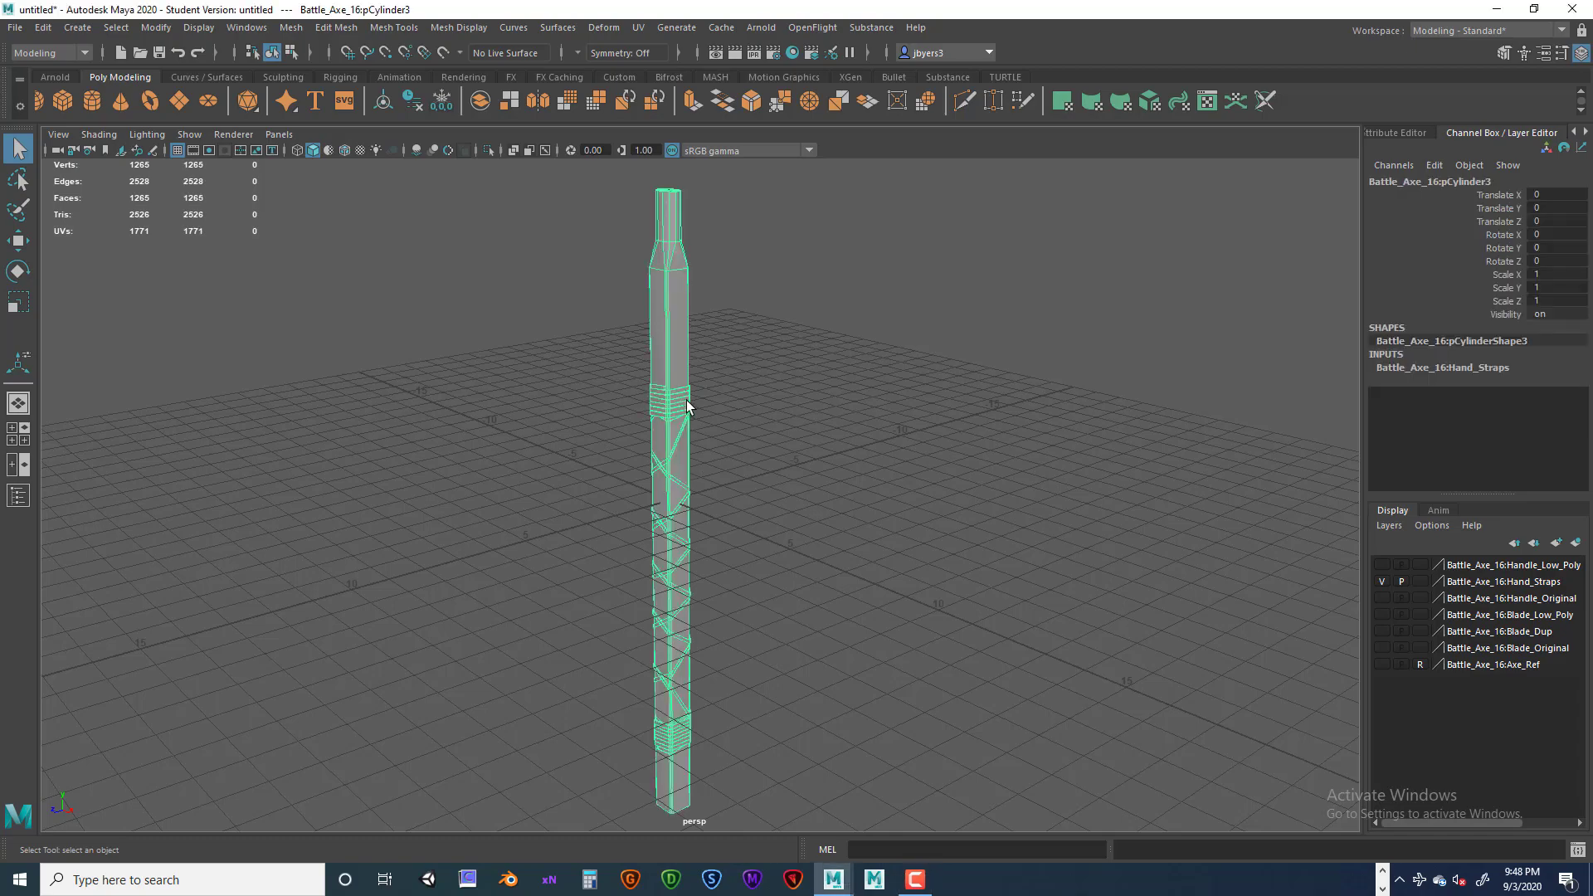
pyautogui.keyDown('alt'); pyautogui.moveTo(736, 533); pyautogui.dragTo(772, 526); pyautogui.keyUp('alt')
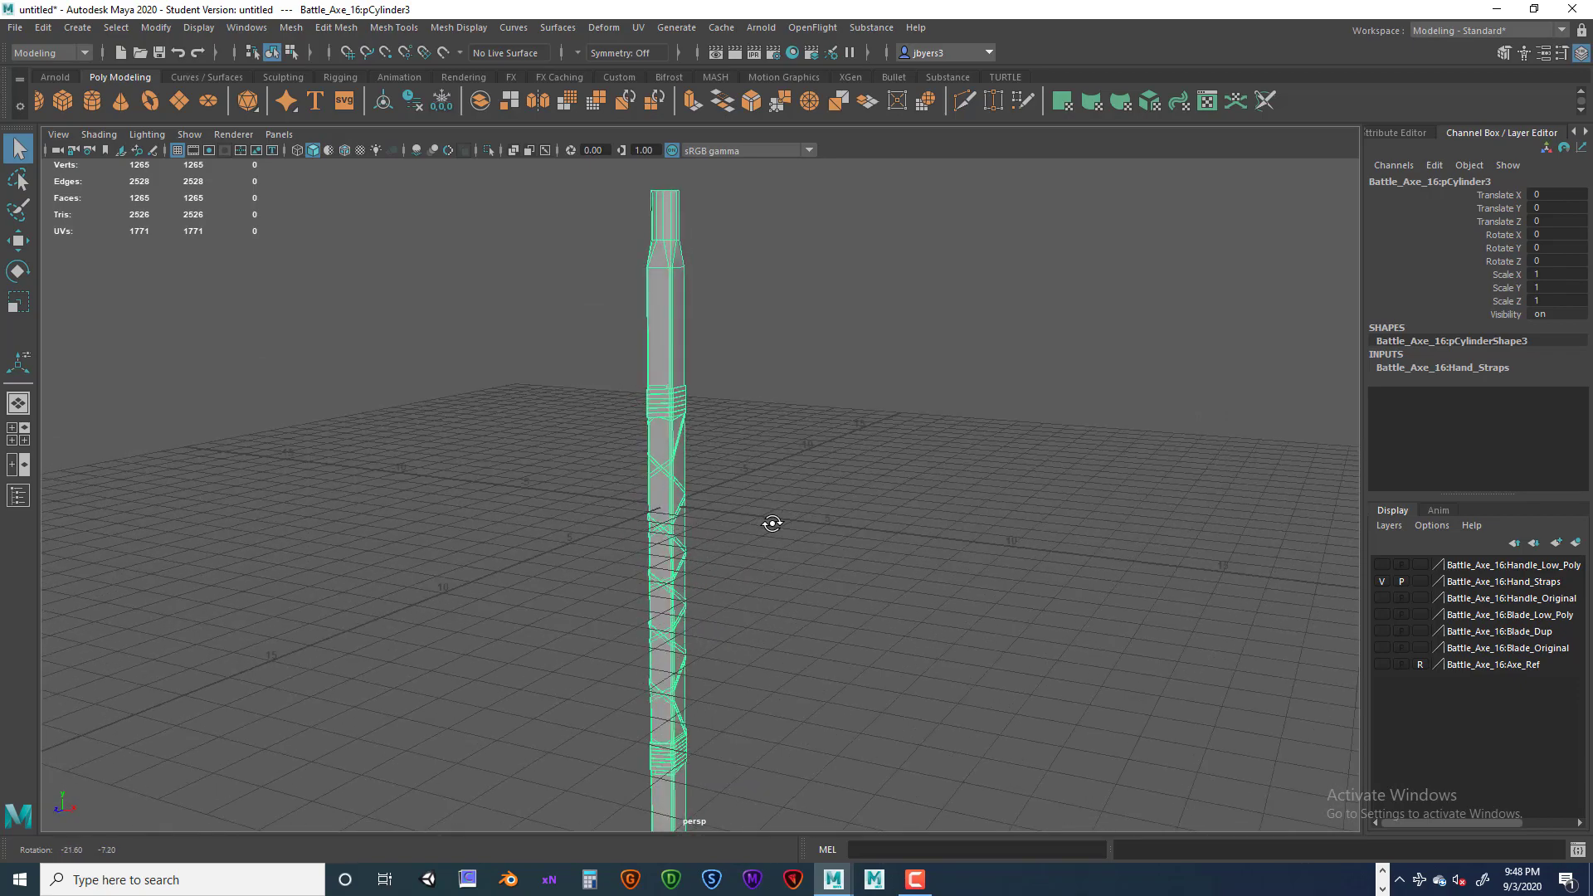
pyautogui.keyDown('alt'); pyautogui.moveTo(772, 526); pyautogui.dragTo(817, 412, button='middle'); pyautogui.keyUp('alt')
pyautogui.keyDown('alt'); pyautogui.moveTo(817, 413); pyautogui.dragTo(755, 479); pyautogui.keyUp('alt')
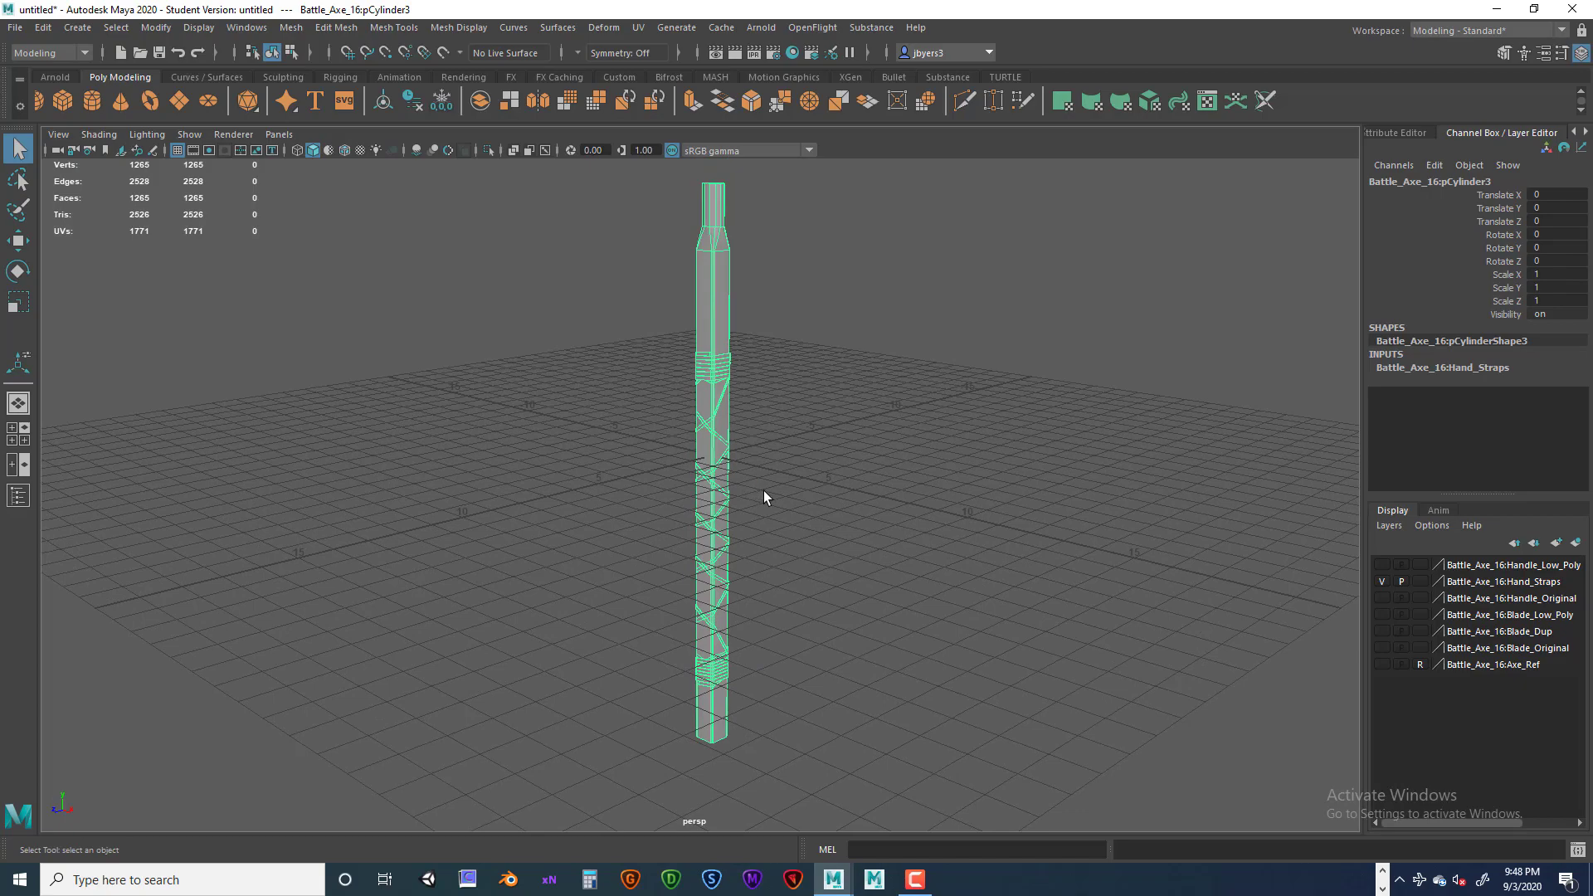
pyautogui.scroll(5, 804, 459)
pyautogui.click(819, 436)
pyautogui.keyDown('alt'); pyautogui.moveTo(820, 436); pyautogui.dragTo(780, 496); pyautogui.keyUp('alt')
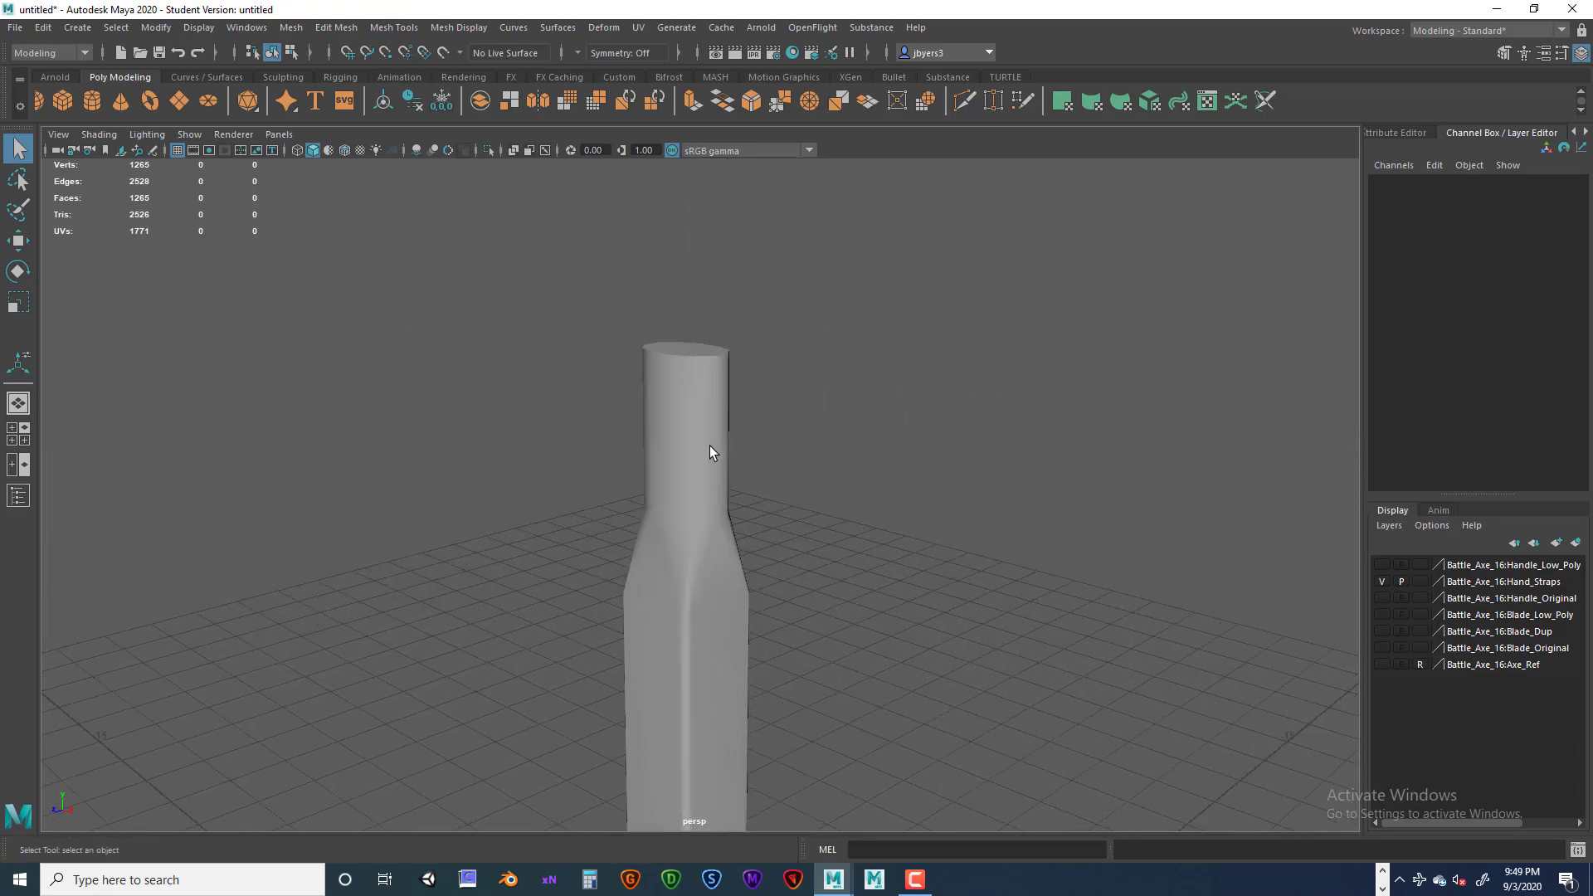
pyautogui.click(701, 365)
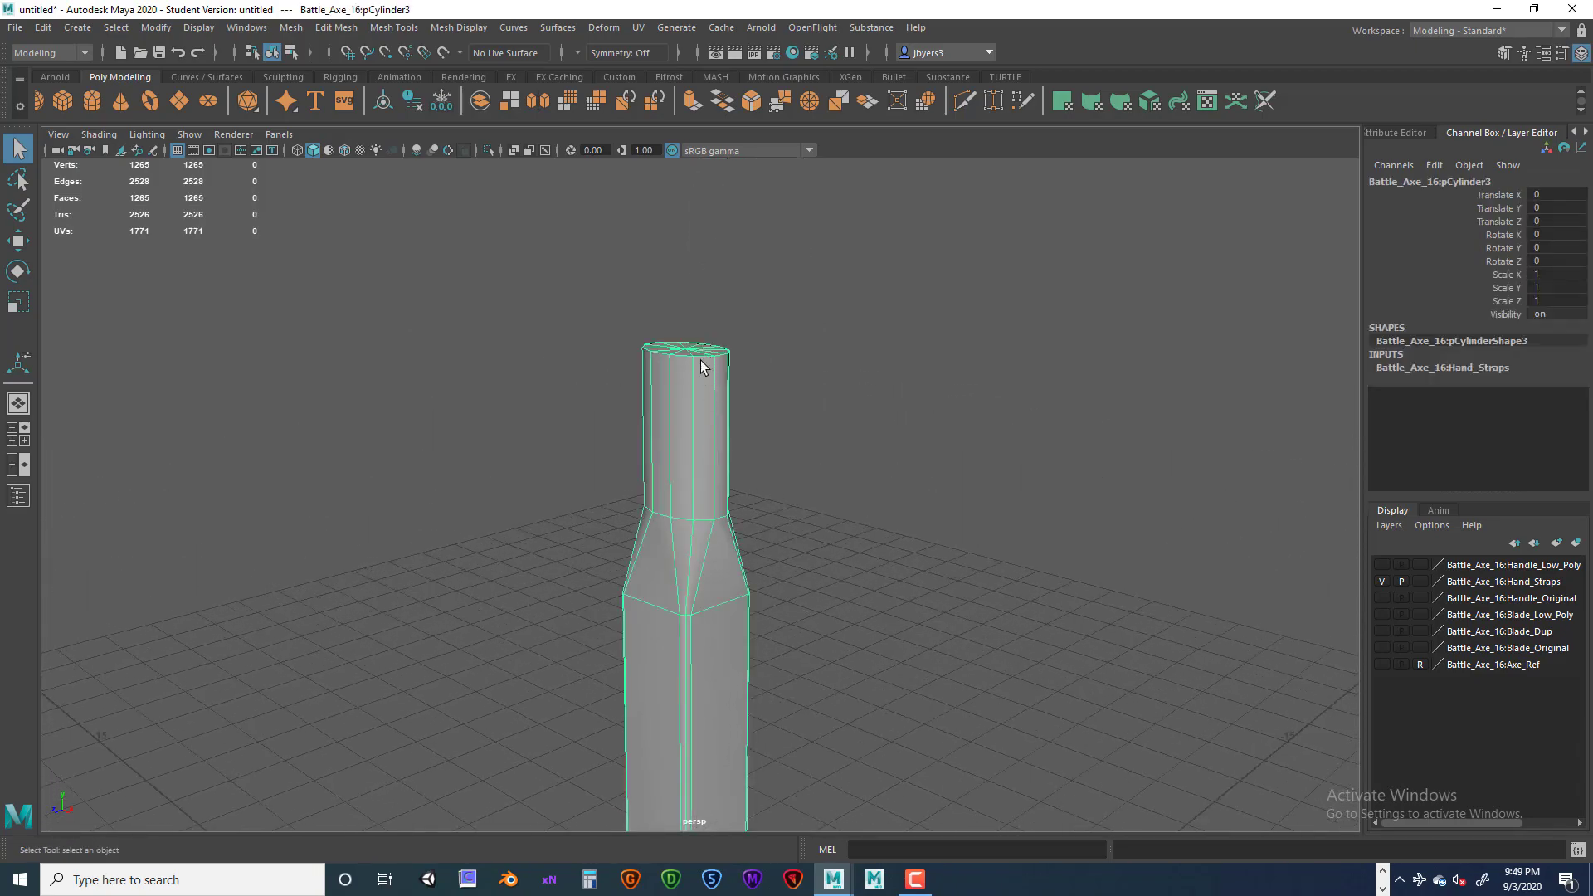
# Marquee-select the edges around the handle's neck and apply Mesh Display > Soften Edge.
pyautogui.rightClick(700, 446)
pyautogui.moveTo(703, 390); pyautogui.dragTo(700, 379, button='right')
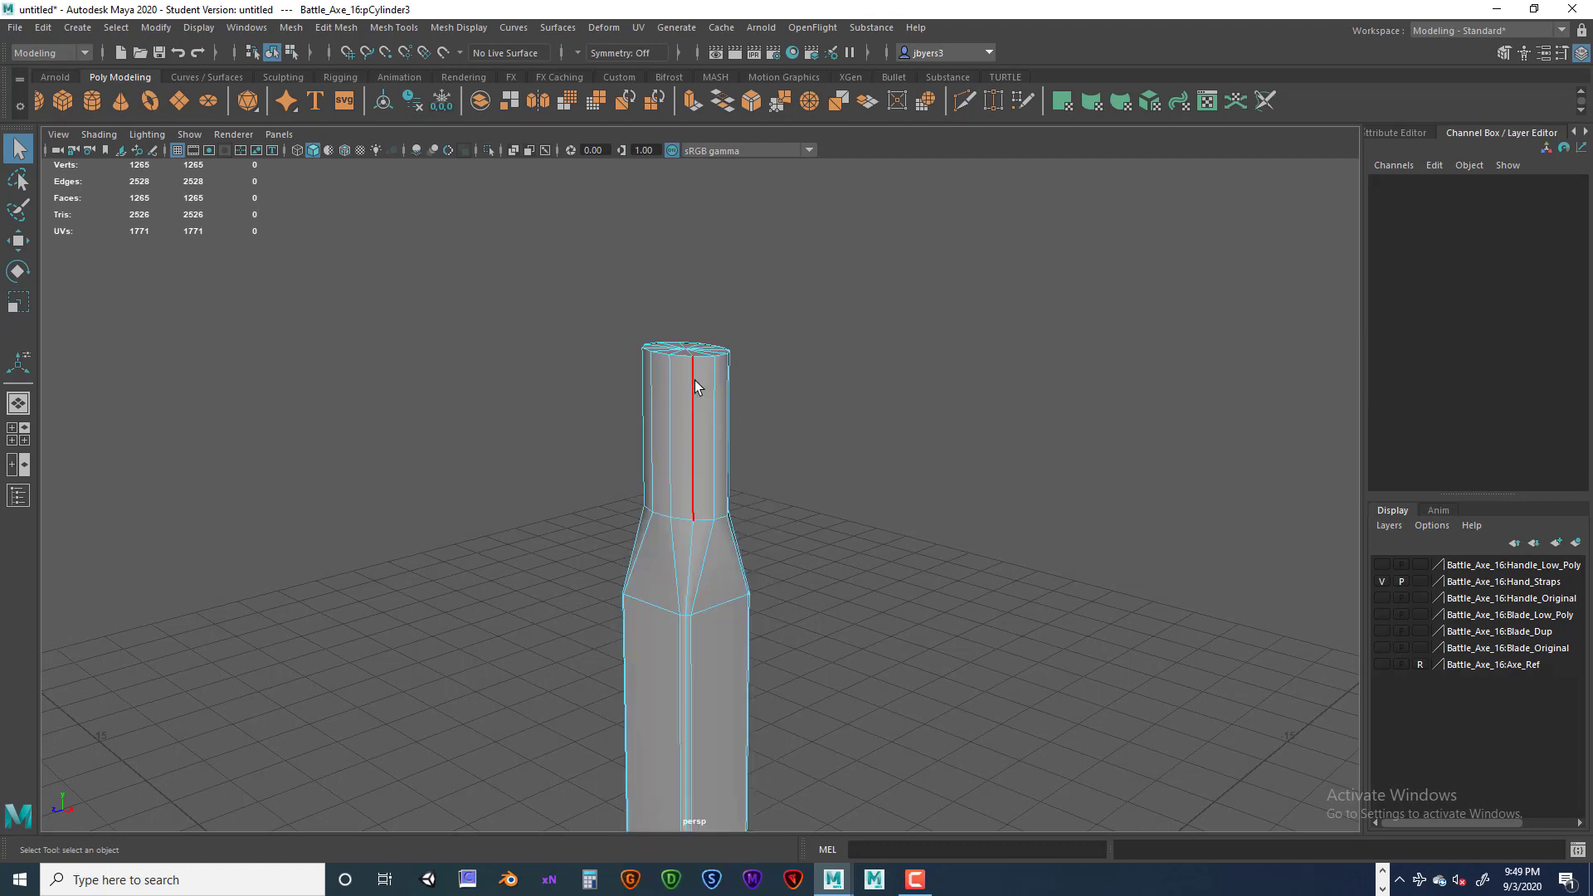
pyautogui.moveTo(586, 393); pyautogui.dragTo(834, 613)
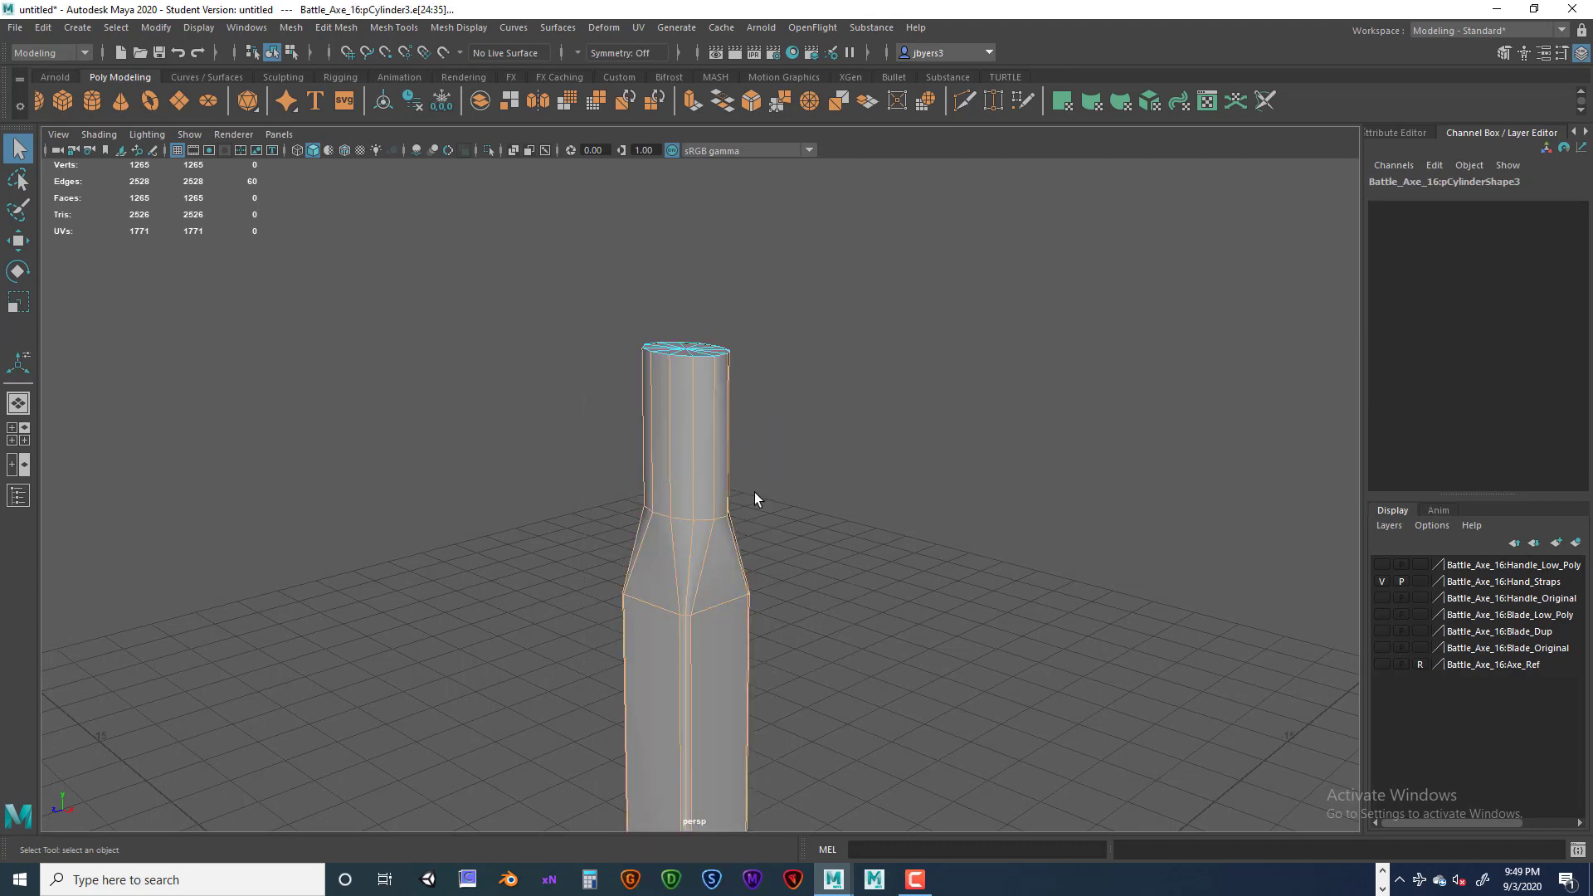
pyautogui.press('space')
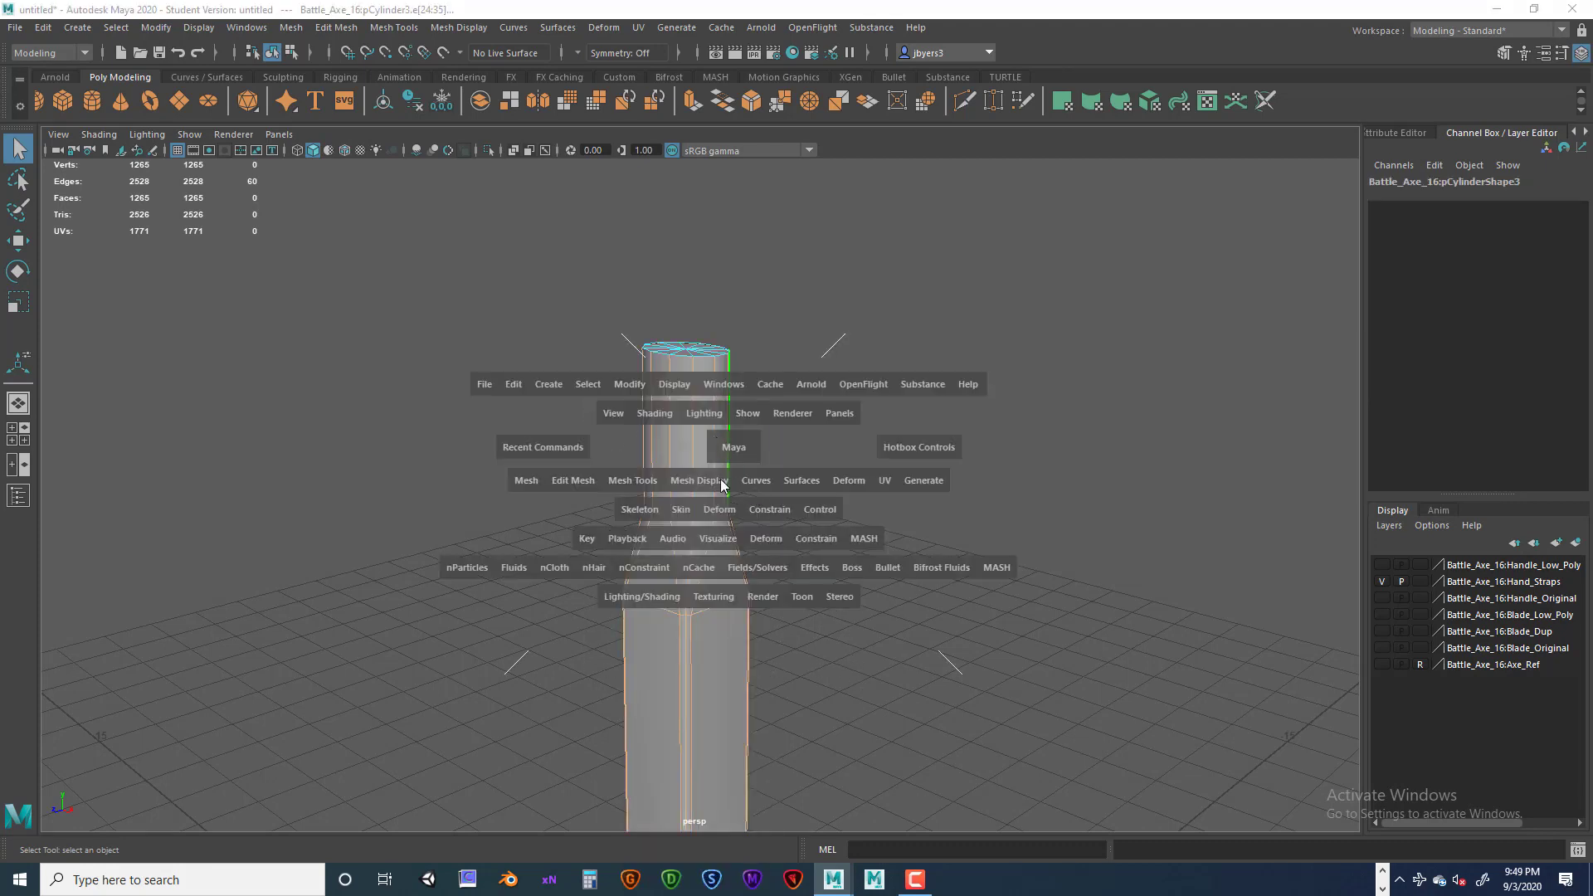
pyautogui.moveTo(721, 480); pyautogui.dragTo(780, 480)
# Clear the selection, return to object mode, then reselect the handle's edges.
pyautogui.click(781, 481)
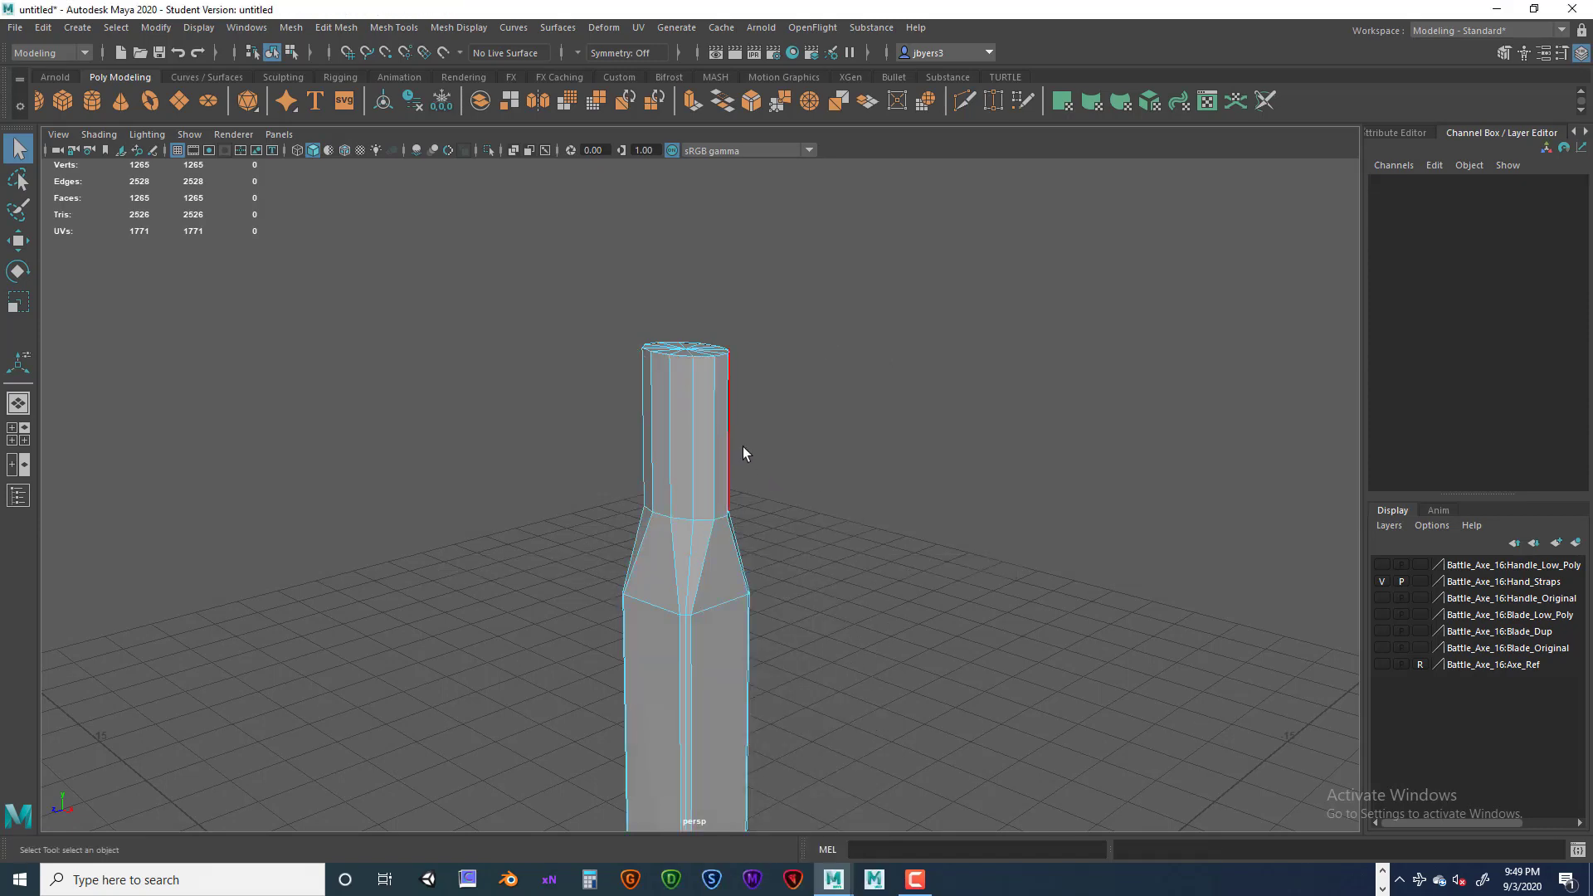
pyautogui.moveTo(676, 406); pyautogui.dragTo(652, 507, button='right')
pyautogui.click(780, 498)
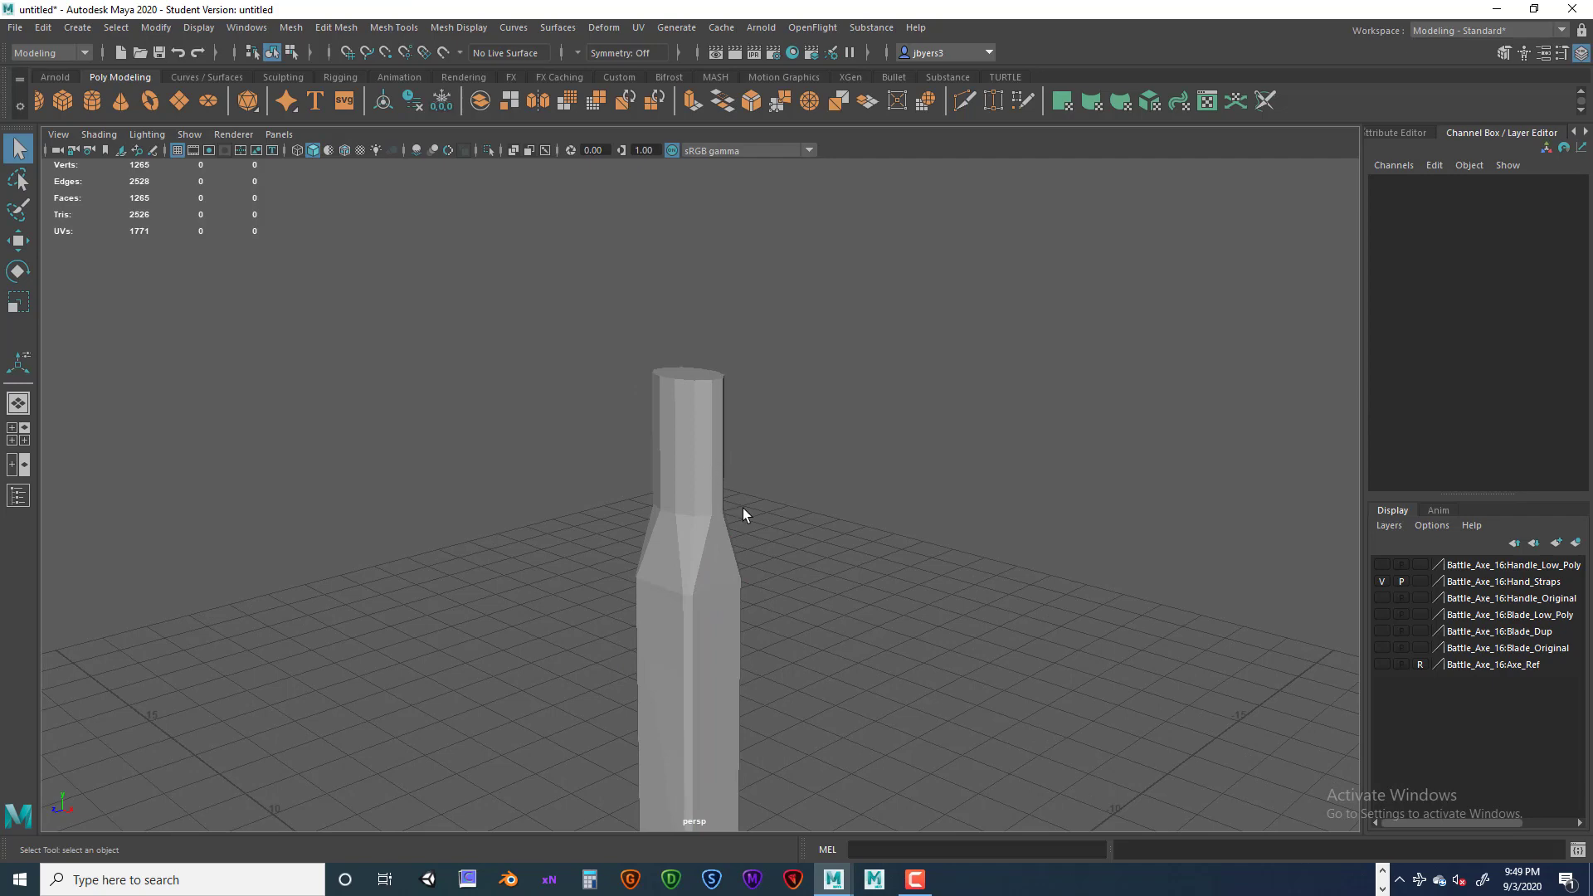
pyautogui.keyDown('alt'); pyautogui.moveTo(743, 515); pyautogui.dragTo(662, 491); pyautogui.keyUp('alt')
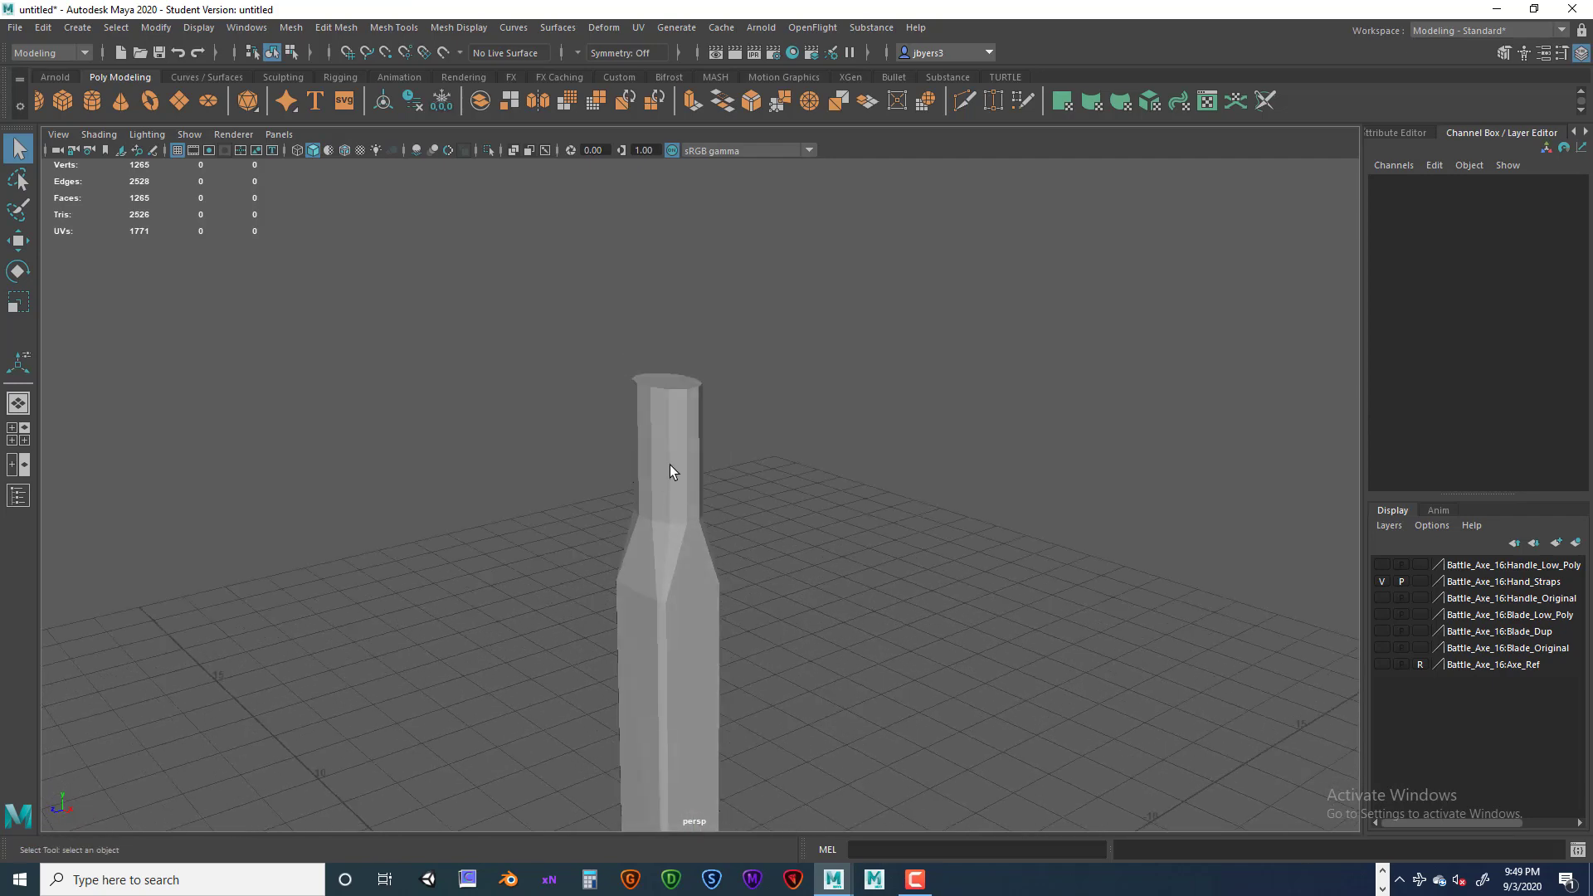
pyautogui.moveTo(670, 472); pyautogui.dragTo(677, 378, button='right')
pyautogui.moveTo(585, 431); pyautogui.dragTo(829, 687)
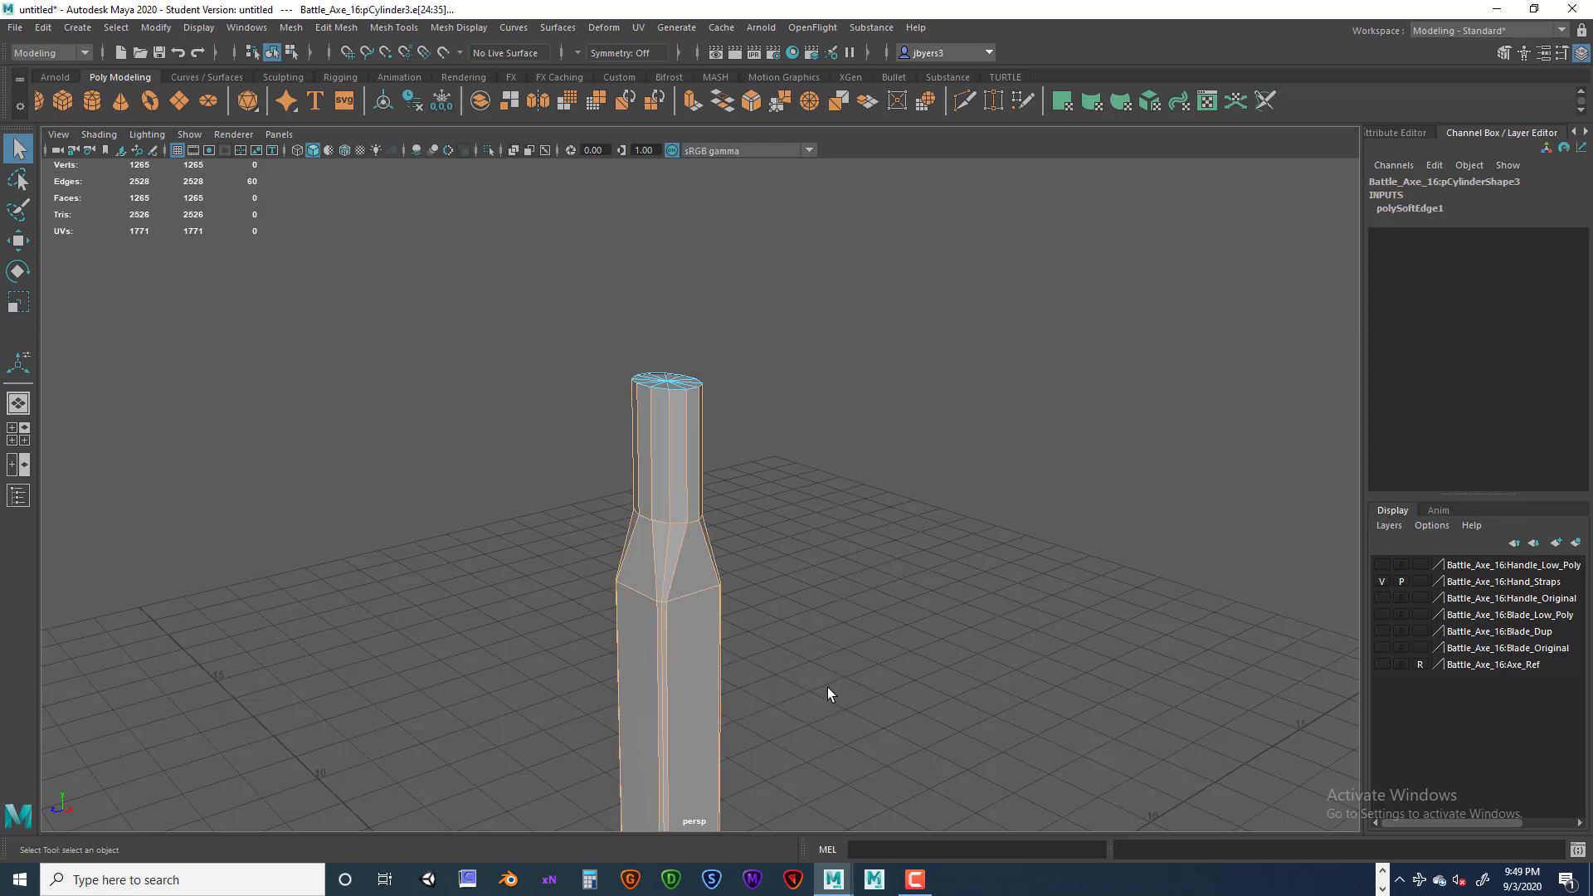
pyautogui.scroll(6, 828, 687)
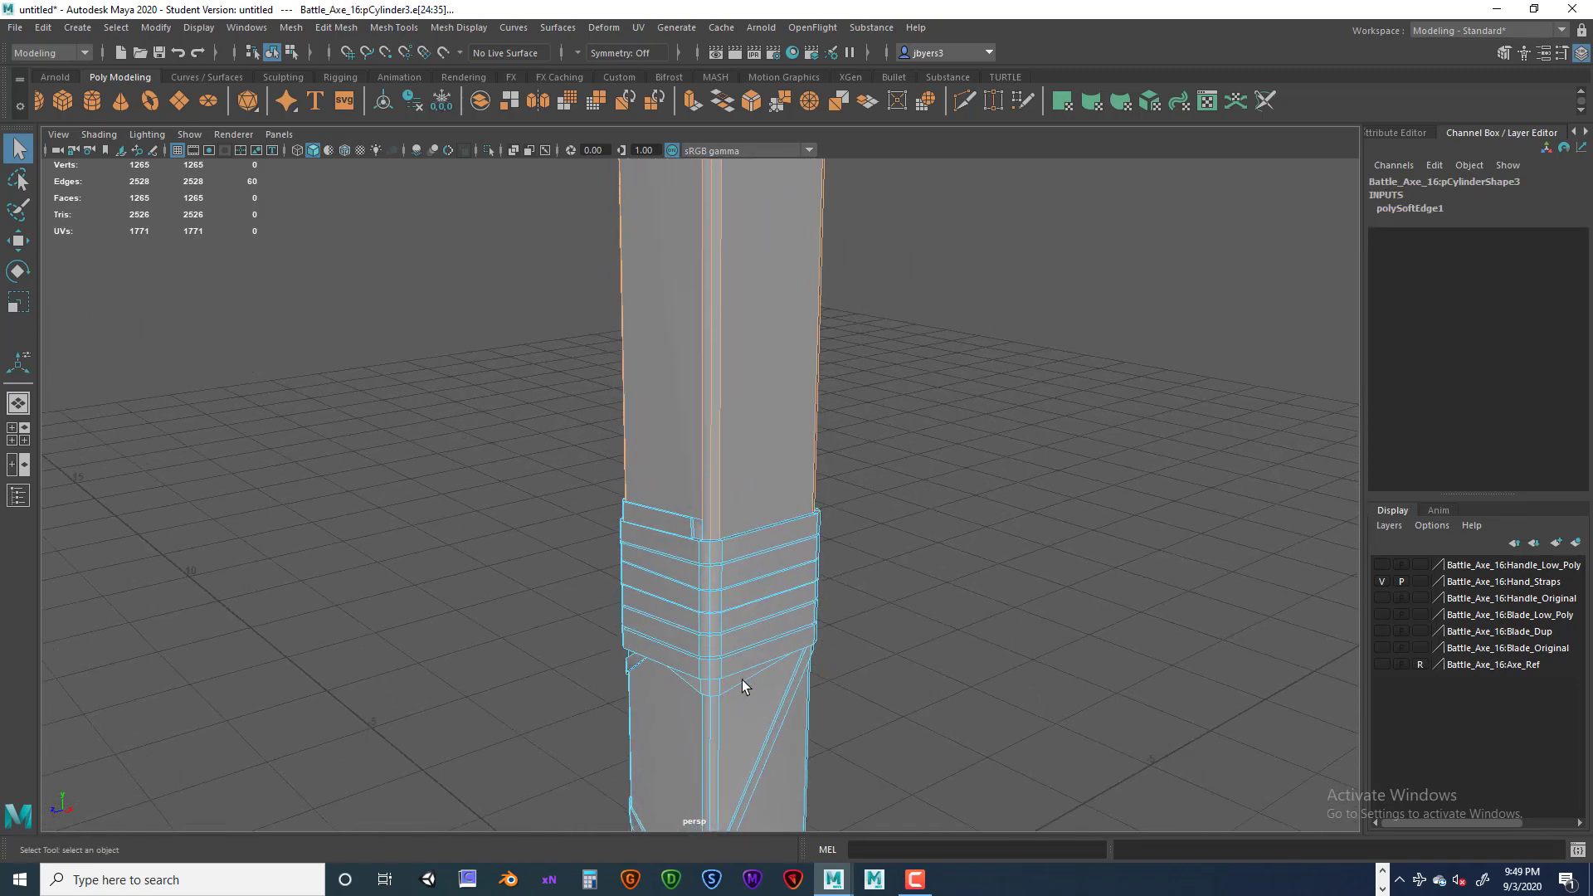
# Add the first two vertical strap edge loops to the edge selection.
pyautogui.scroll(5, 742, 679)
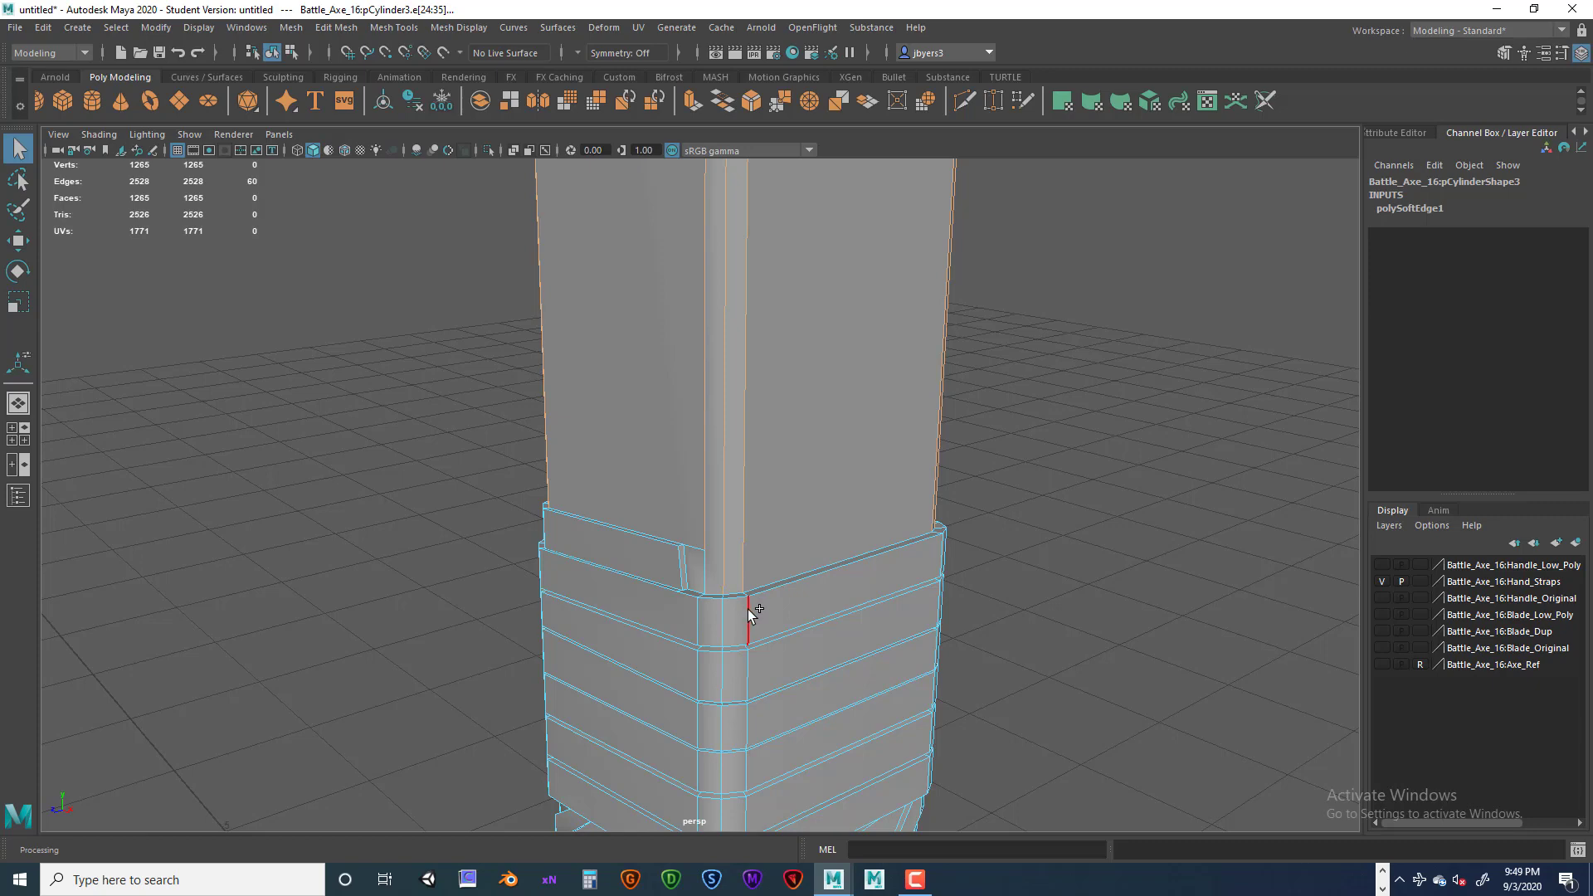
pyautogui.keyDown('shift'); pyautogui.doubleClick(698, 621); pyautogui.keyUp('shift')
pyautogui.scroll(-8, 879, 669)
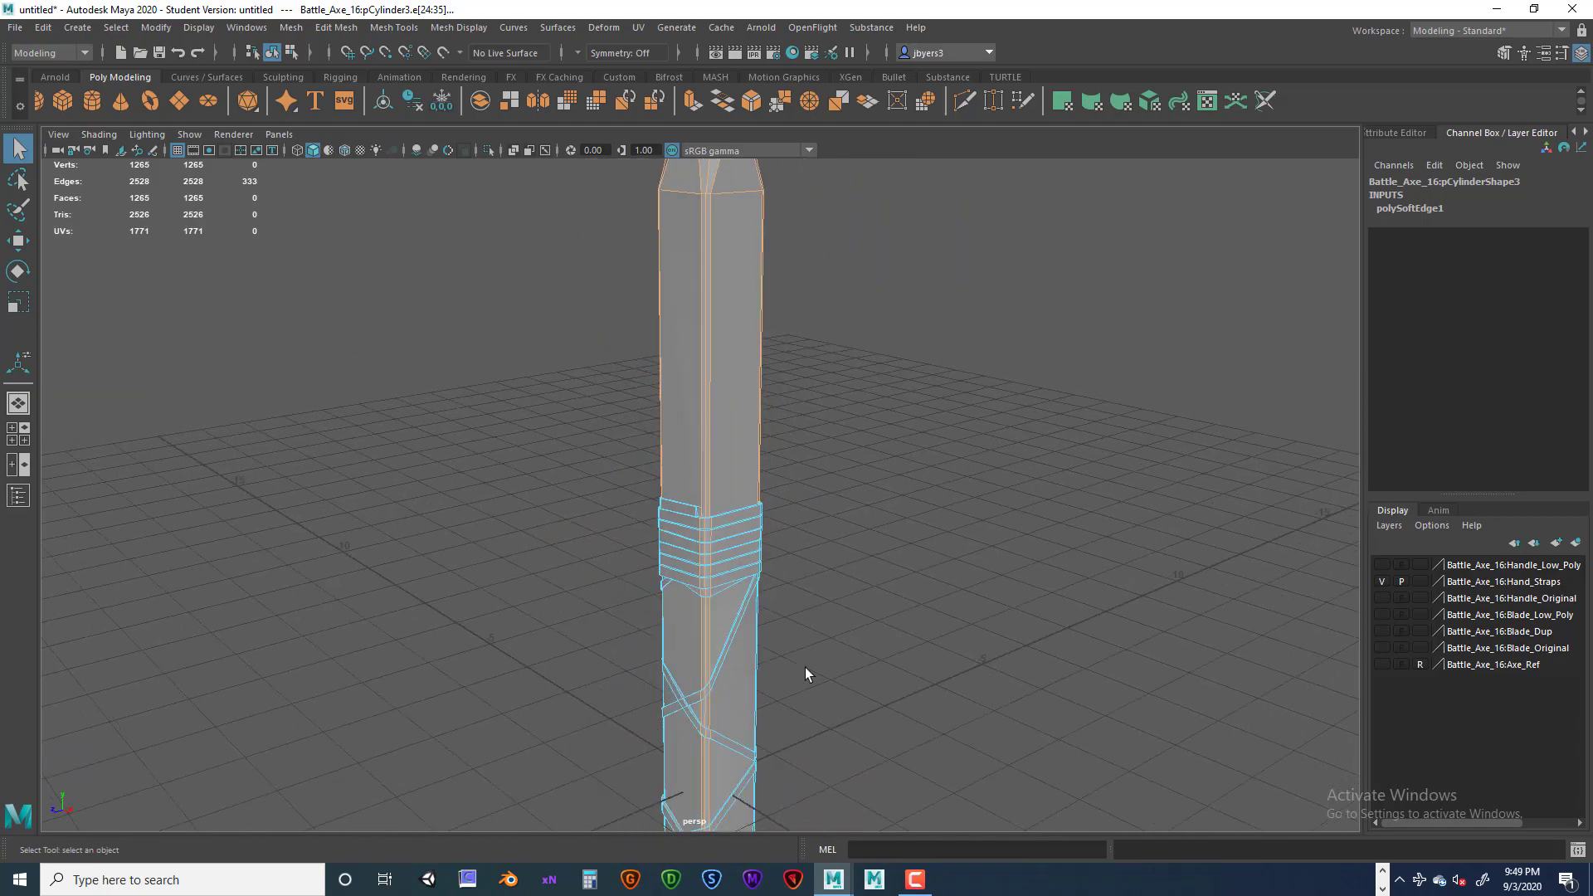
pyautogui.keyDown('alt'); pyautogui.moveTo(805, 672); pyautogui.dragTo(804, 477, button='middle'); pyautogui.keyUp('alt')
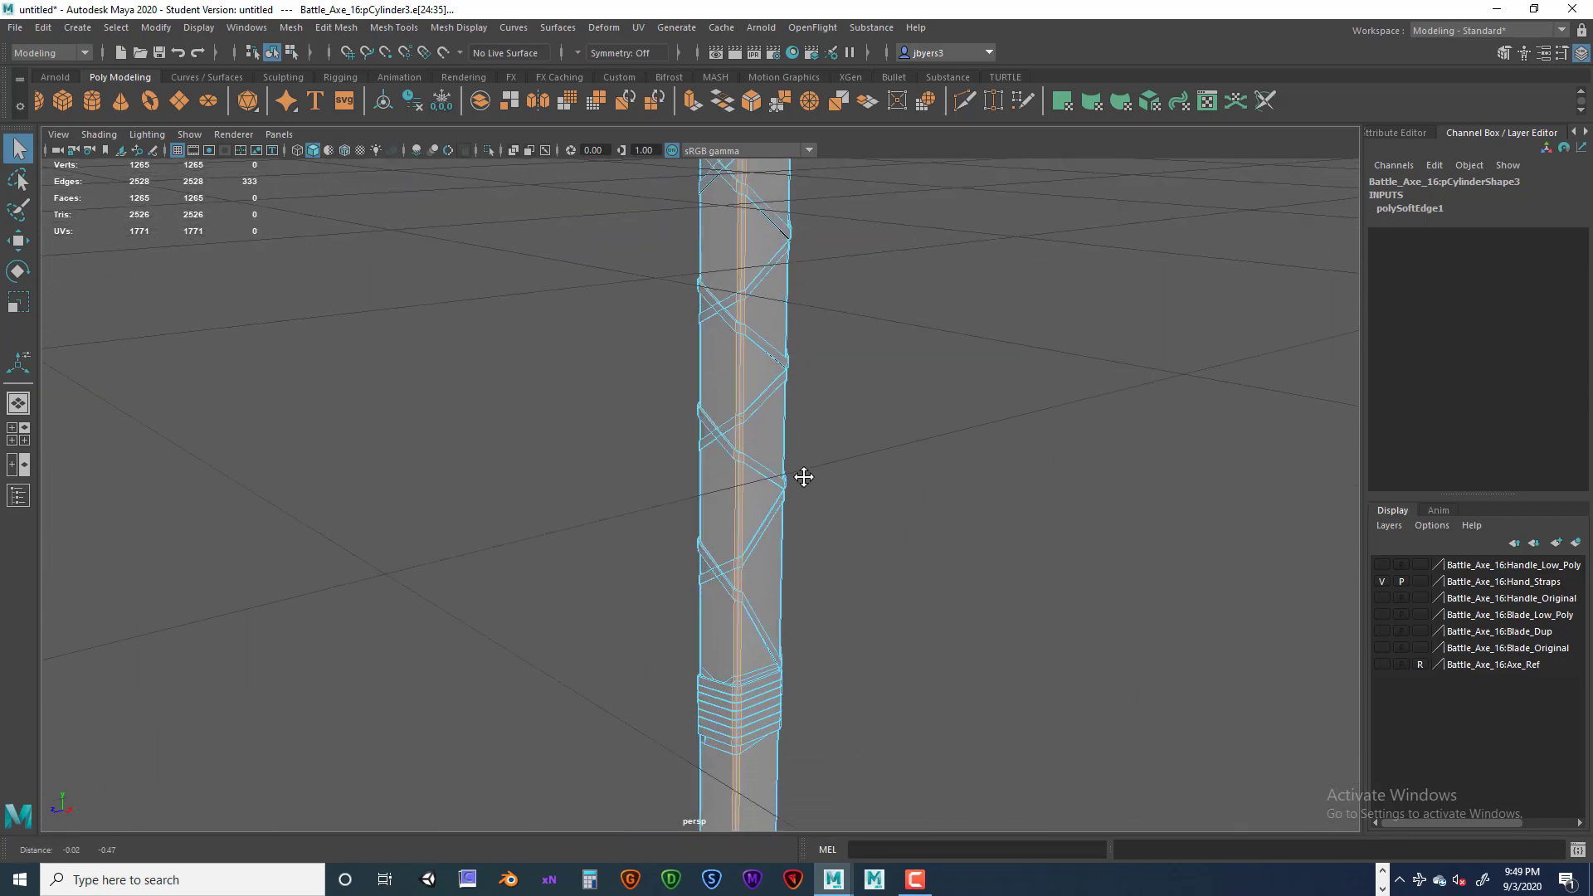
pyautogui.scroll(-5, 811, 575)
pyautogui.scroll(10, 776, 581)
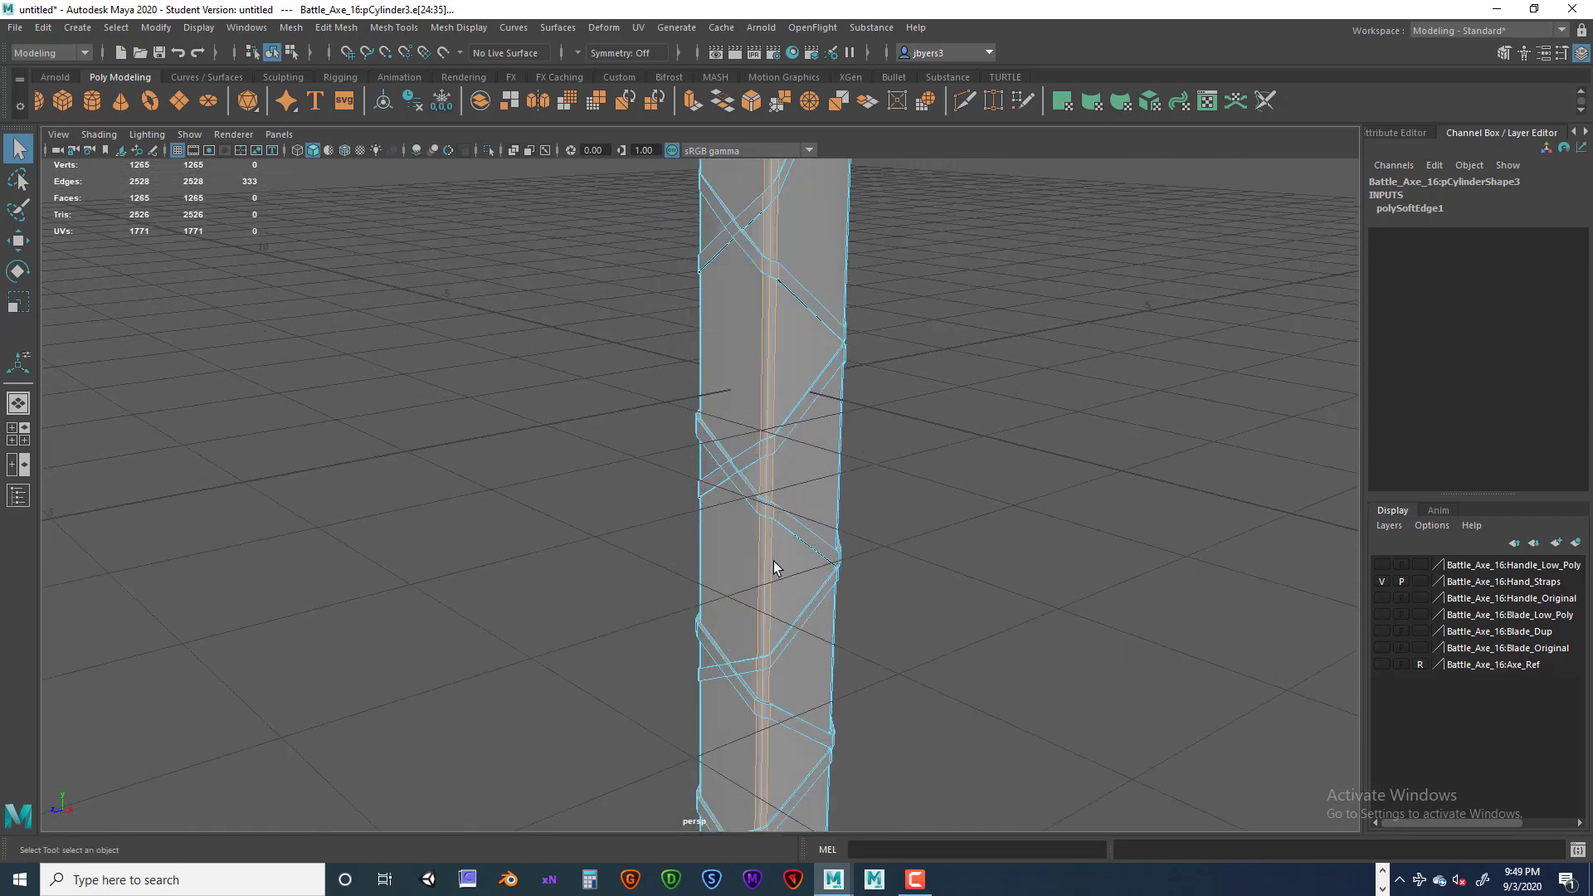
pyautogui.scroll(-4, 774, 568)
pyautogui.keyDown('alt'); pyautogui.moveTo(743, 542); pyautogui.dragTo(734, 692, button='middle'); pyautogui.keyUp('alt')
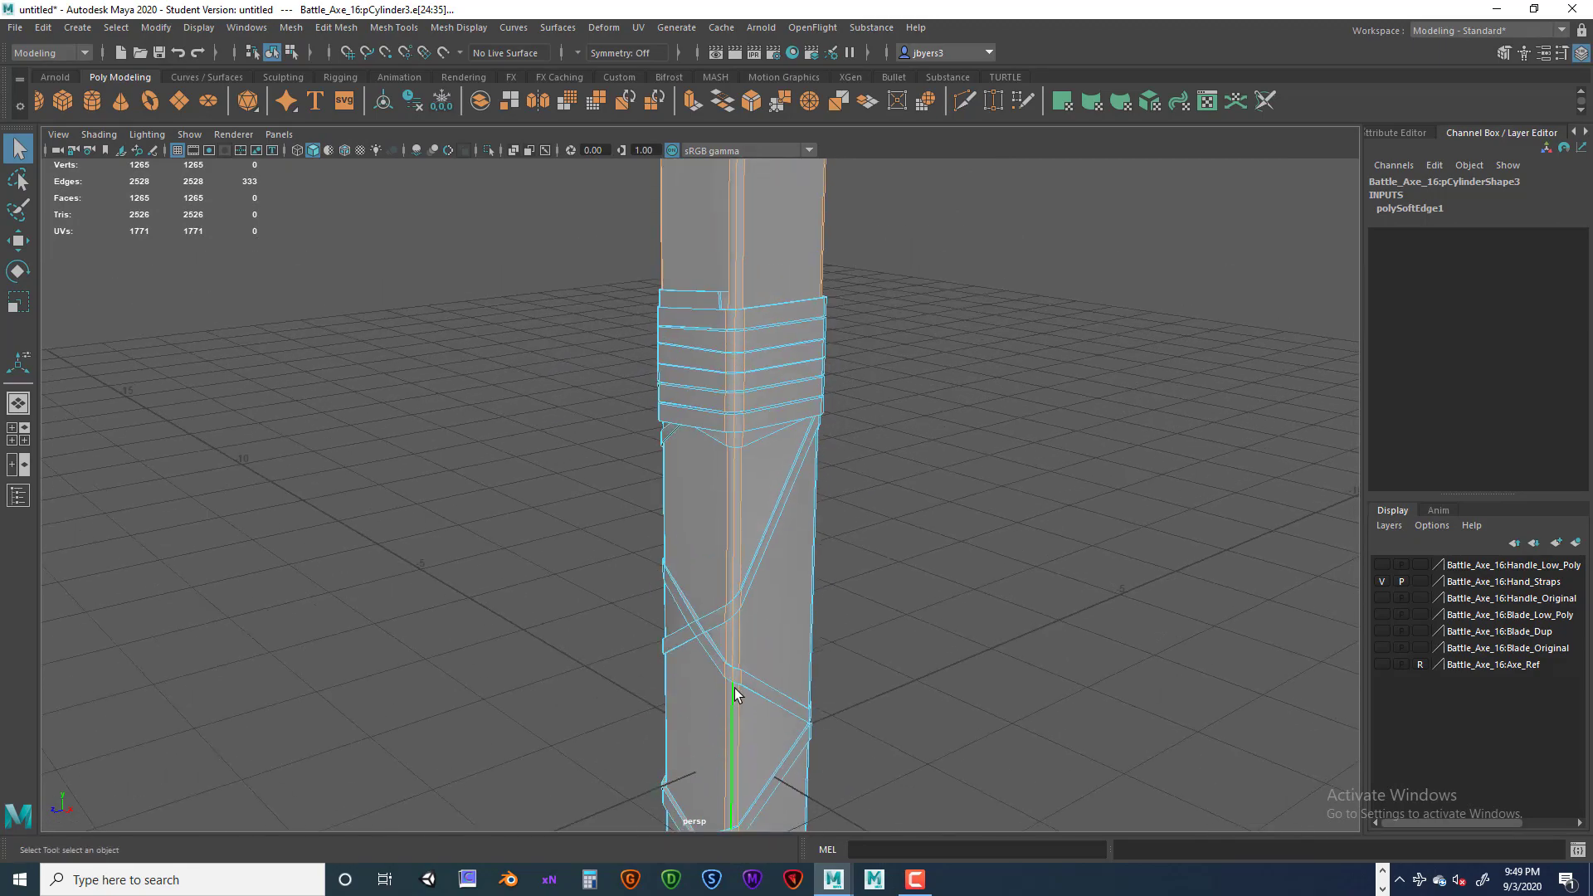
pyautogui.keyDown('alt'); pyautogui.moveTo(789, 594); pyautogui.dragTo(783, 699, button='middle'); pyautogui.keyUp('alt')
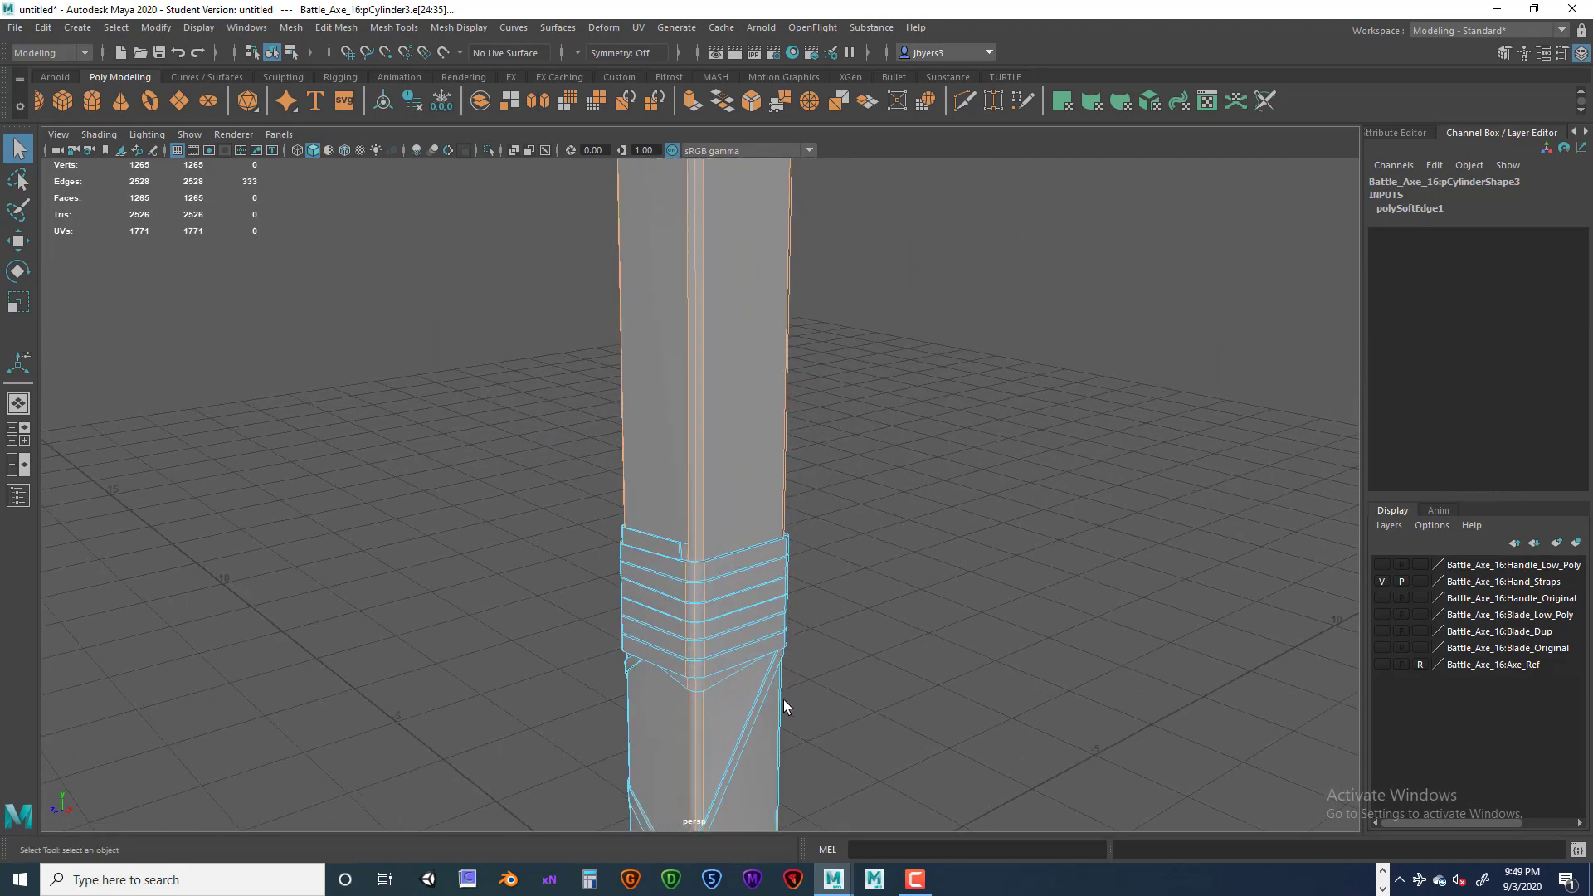
pyautogui.keyDown('alt'); pyautogui.moveTo(783, 701); pyautogui.dragTo(811, 655); pyautogui.keyUp('alt')
pyautogui.scroll(3, 818, 659)
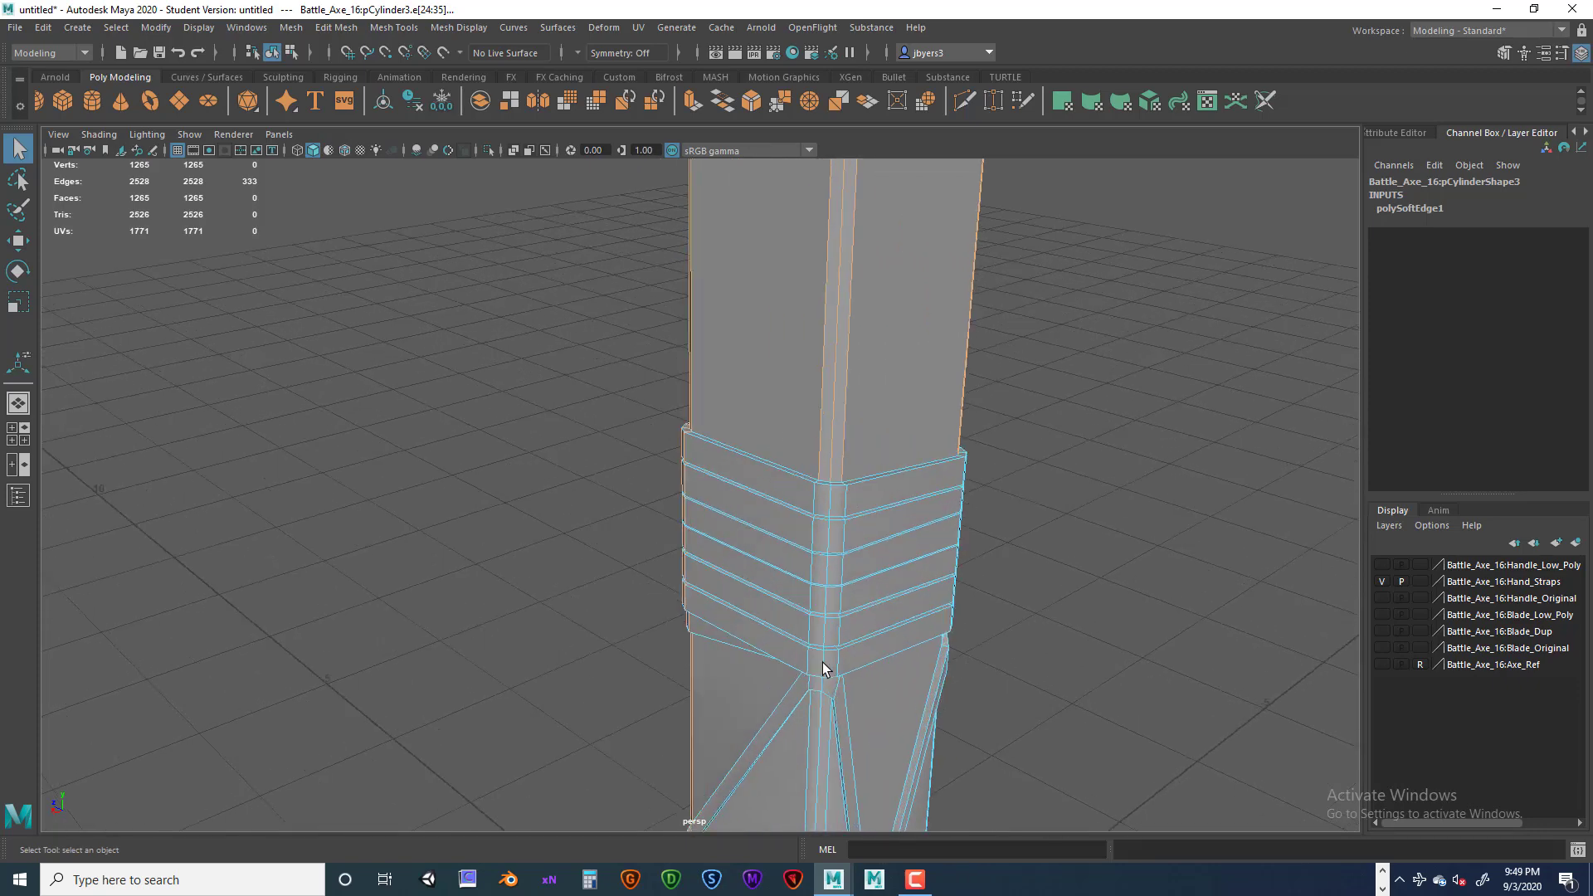
pyautogui.scroll(2, 823, 662)
pyautogui.keyDown('alt'); pyautogui.moveTo(755, 587); pyautogui.dragTo(765, 498, button='middle'); pyautogui.keyUp('alt')
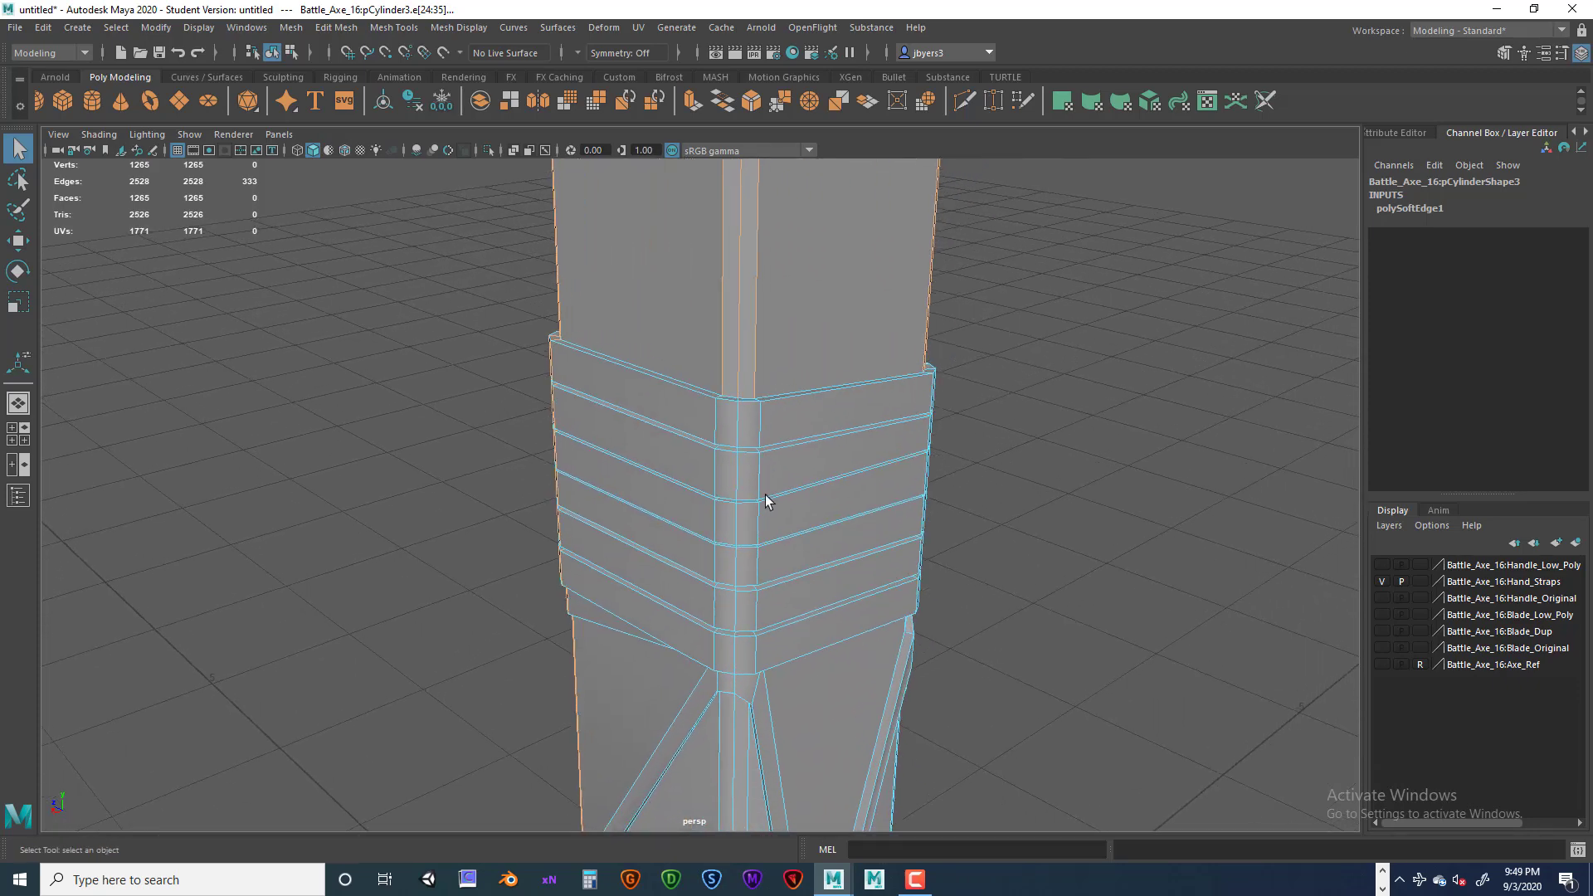
pyautogui.keyDown('shift'); pyautogui.doubleClick(755, 422); pyautogui.keyUp('shift')
# Add two more strap edge loops from a close-up view of the straps.
pyautogui.scroll(-6, 819, 599)
pyautogui.keyDown('alt'); pyautogui.moveTo(815, 658); pyautogui.dragTo(725, 639); pyautogui.keyUp('alt')
pyautogui.scroll(3, 789, 587)
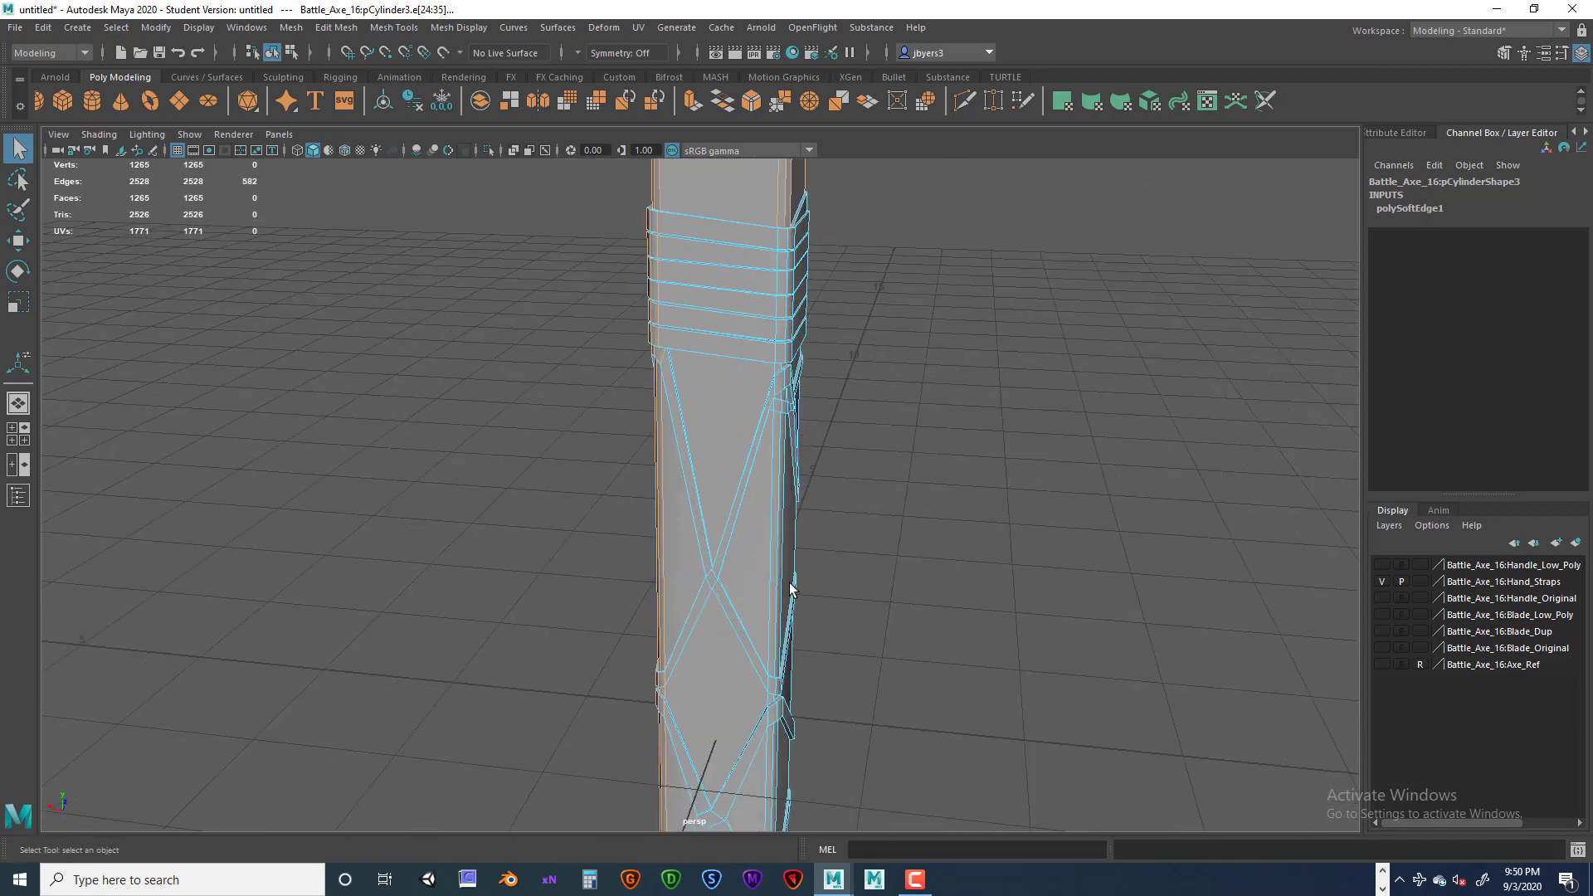
pyautogui.keyDown('alt'); pyautogui.moveTo(789, 587); pyautogui.dragTo(693, 729); pyautogui.keyUp('alt')
pyautogui.scroll(3, 715, 725)
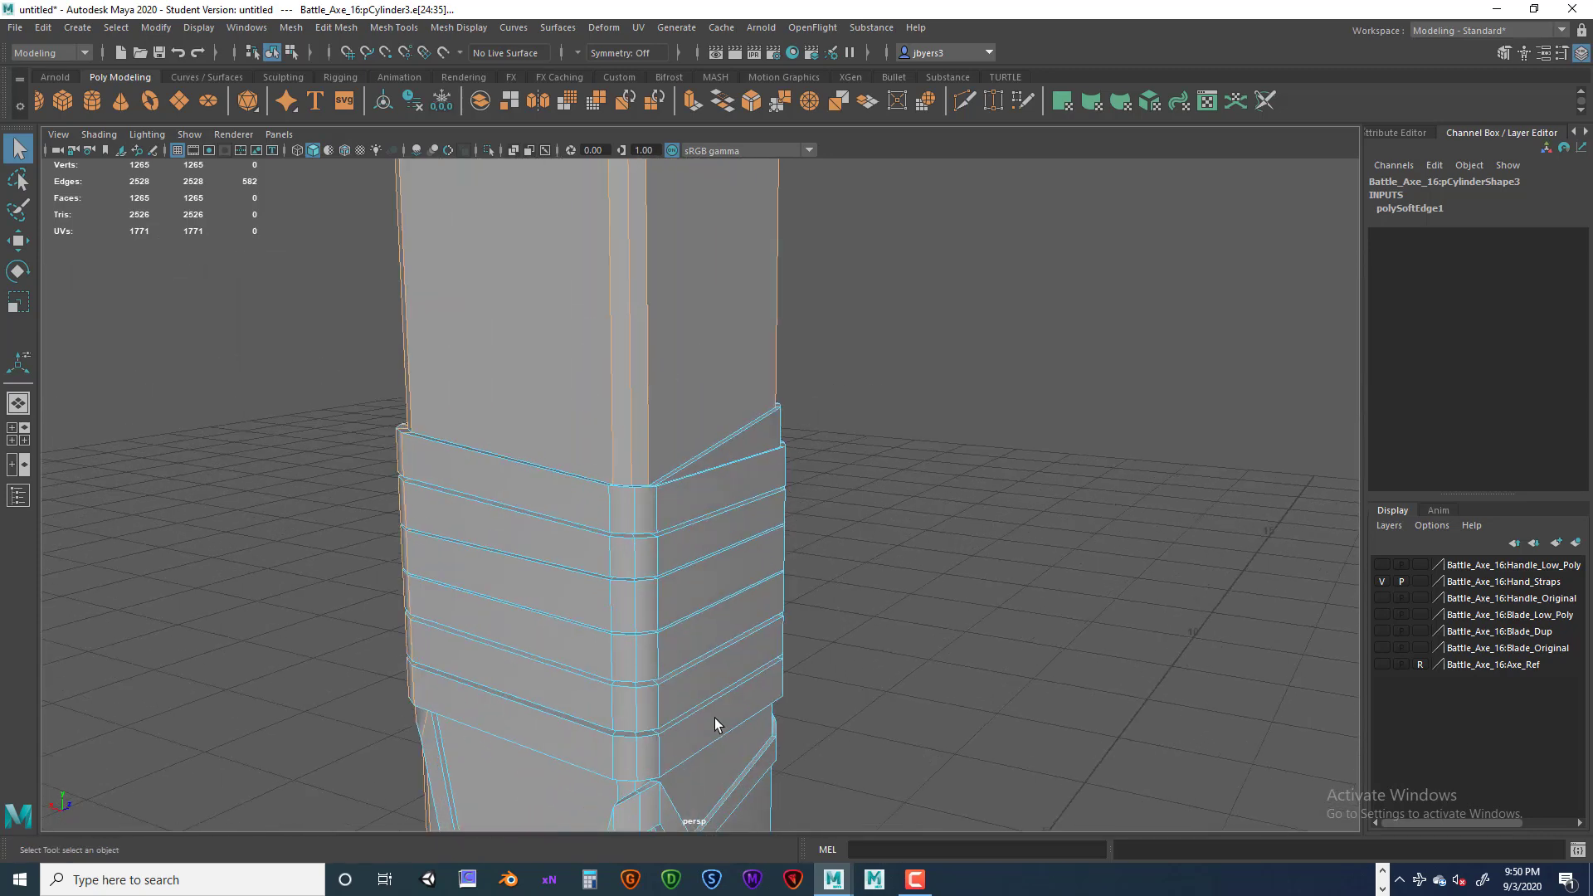
pyautogui.keyDown('shift'); pyautogui.doubleClick(612, 507); pyautogui.keyUp('shift')
pyautogui.keyDown('shift'); pyautogui.doubleClick(634, 504); pyautogui.keyUp('shift')
# Add three more vertical strap edge loops, then frame the handle's faceted top cap.
pyautogui.keyDown('alt'); pyautogui.moveTo(745, 681); pyautogui.dragTo(619, 611); pyautogui.keyUp('alt')
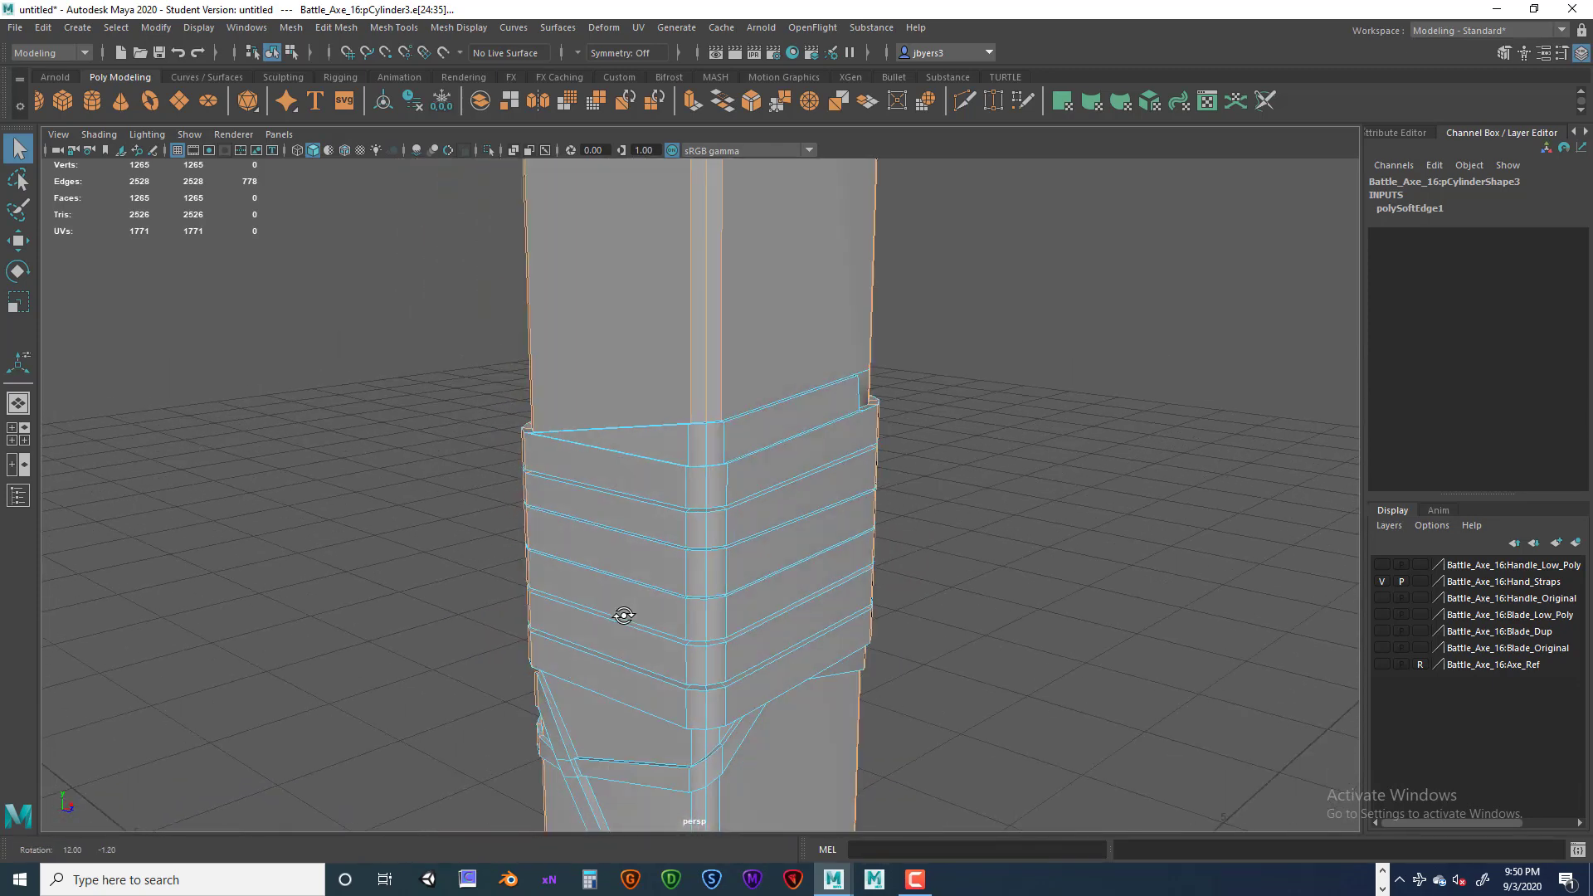
pyautogui.keyDown('shift'); pyautogui.doubleClick(726, 443); pyautogui.keyUp('shift')
pyautogui.keyDown('shift'); pyautogui.doubleClick(706, 445); pyautogui.keyUp('shift')
pyautogui.scroll(-3, 810, 666)
pyautogui.keyDown('shift'); pyautogui.doubleClick(823, 707); pyautogui.keyUp('shift')
pyautogui.scroll(-8, 744, 705)
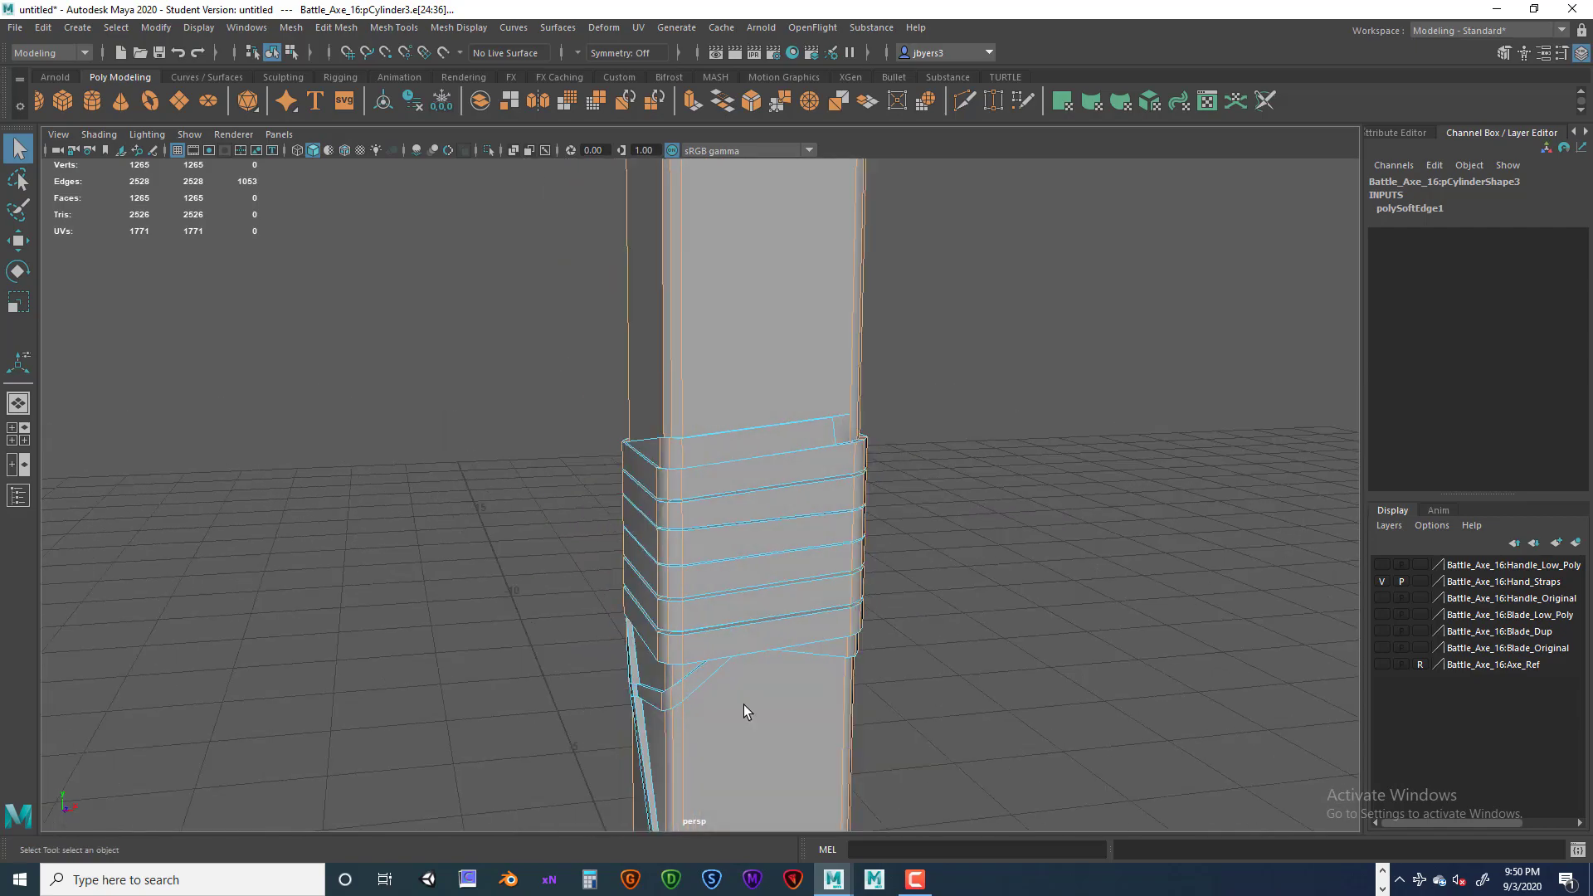
pyautogui.keyDown('alt'); pyautogui.moveTo(763, 729); pyautogui.dragTo(743, 730); pyautogui.keyUp('alt')
pyautogui.scroll(10, 738, 728)
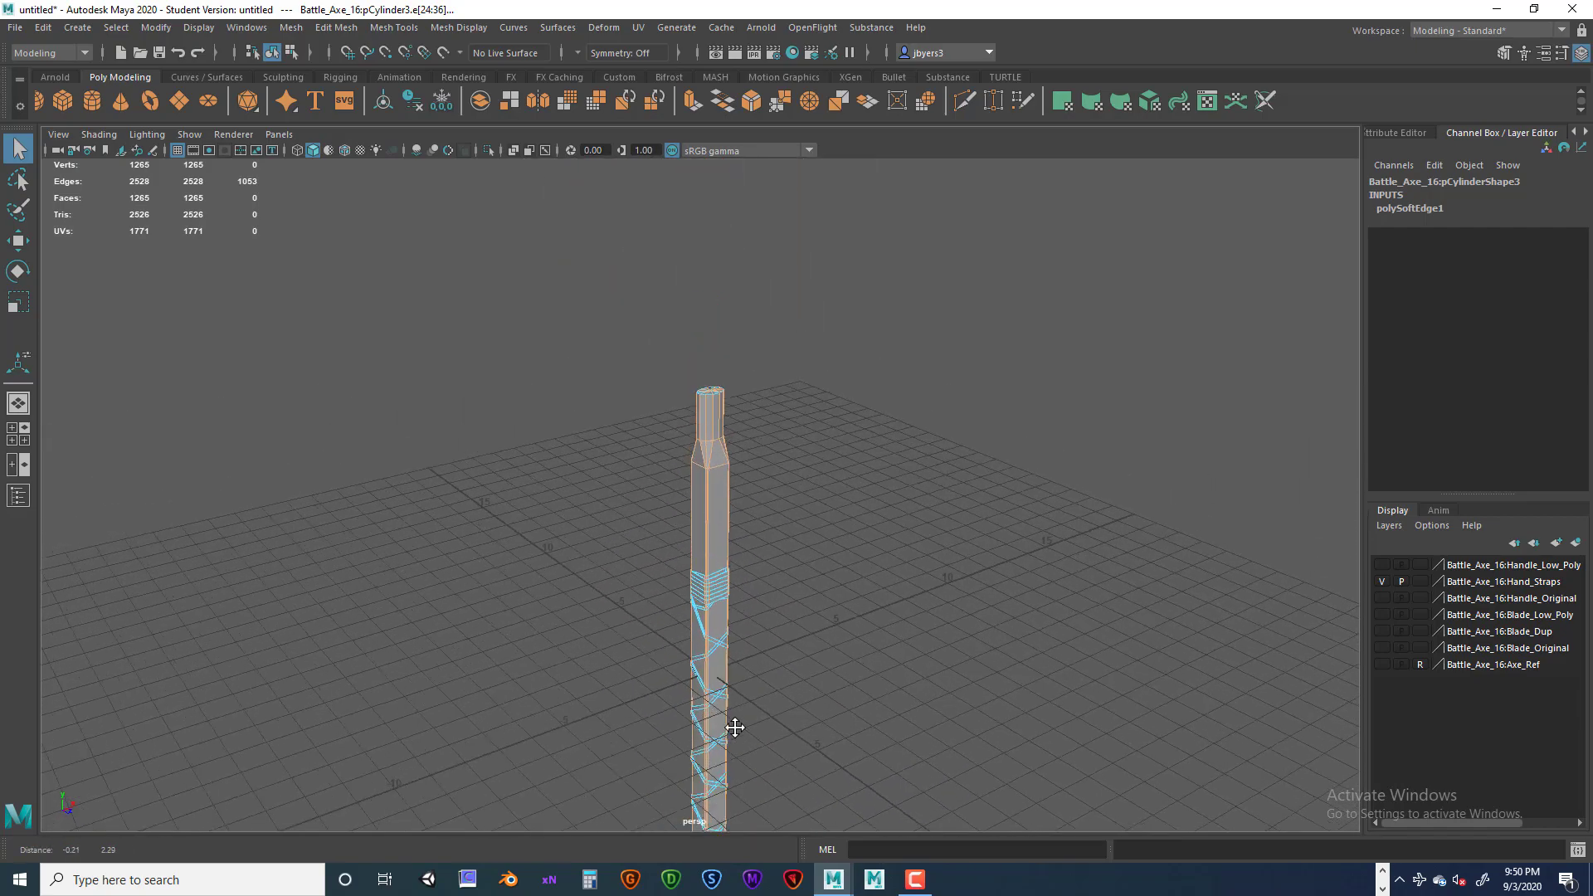
pyautogui.scroll(4, 733, 664)
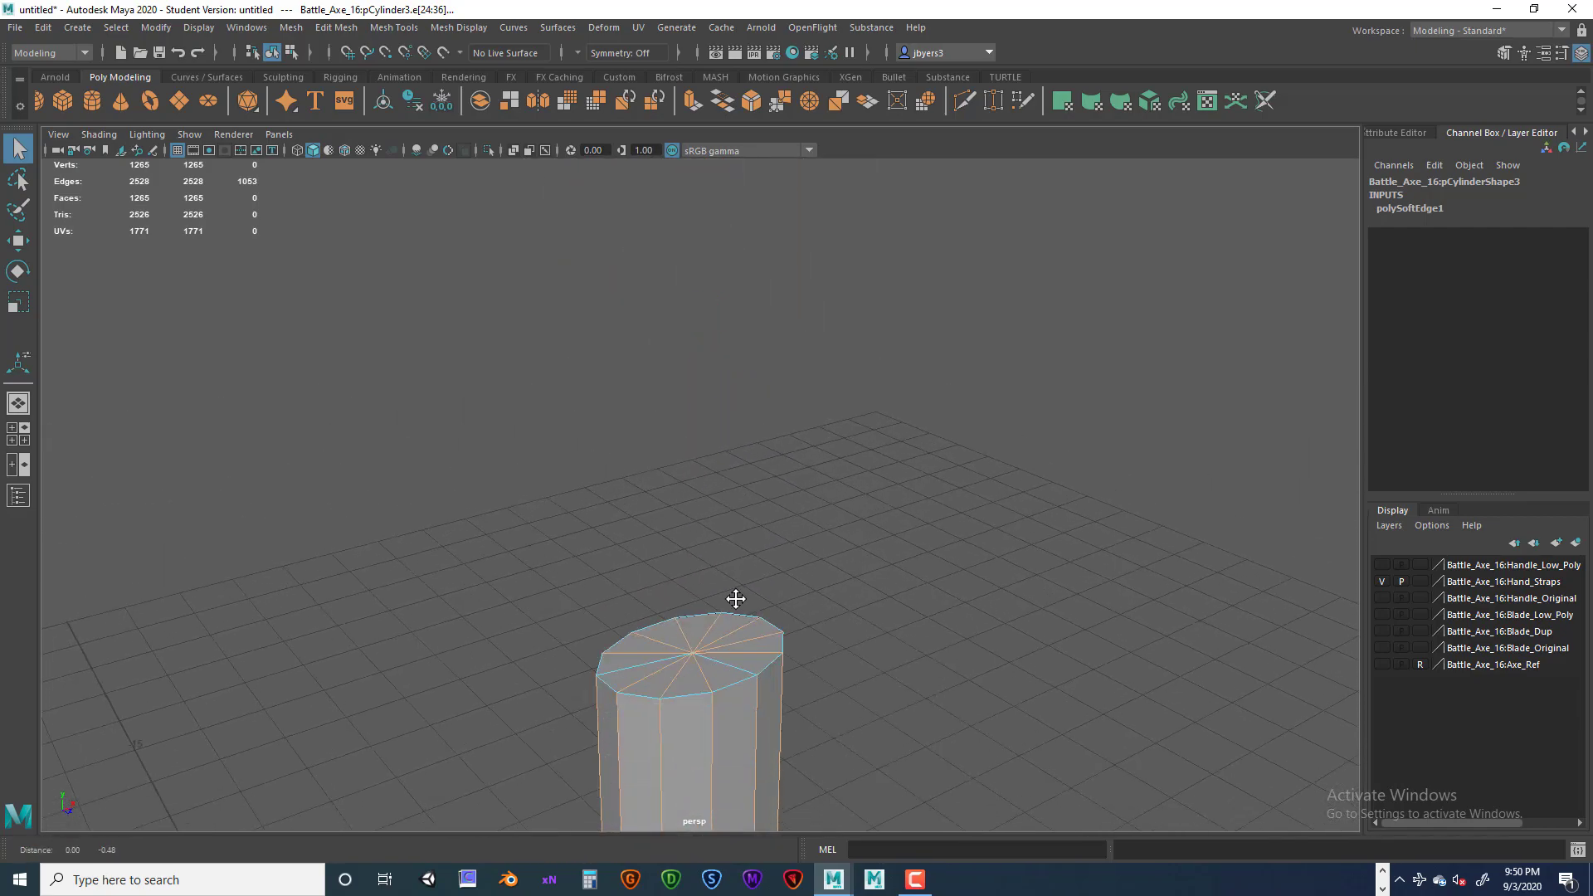
pyautogui.moveTo(736, 597)
pyautogui.keyDown('alt'); pyautogui.mouseDown()
pyautogui.moveTo(755, 621)
pyautogui.moveTo(735, 620)
pyautogui.mouseUp(); pyautogui.keyUp('alt')
pyautogui.keyDown('alt'); pyautogui.moveTo(734, 621); pyautogui.dragTo(715, 593, button='middle'); pyautogui.keyUp('alt')
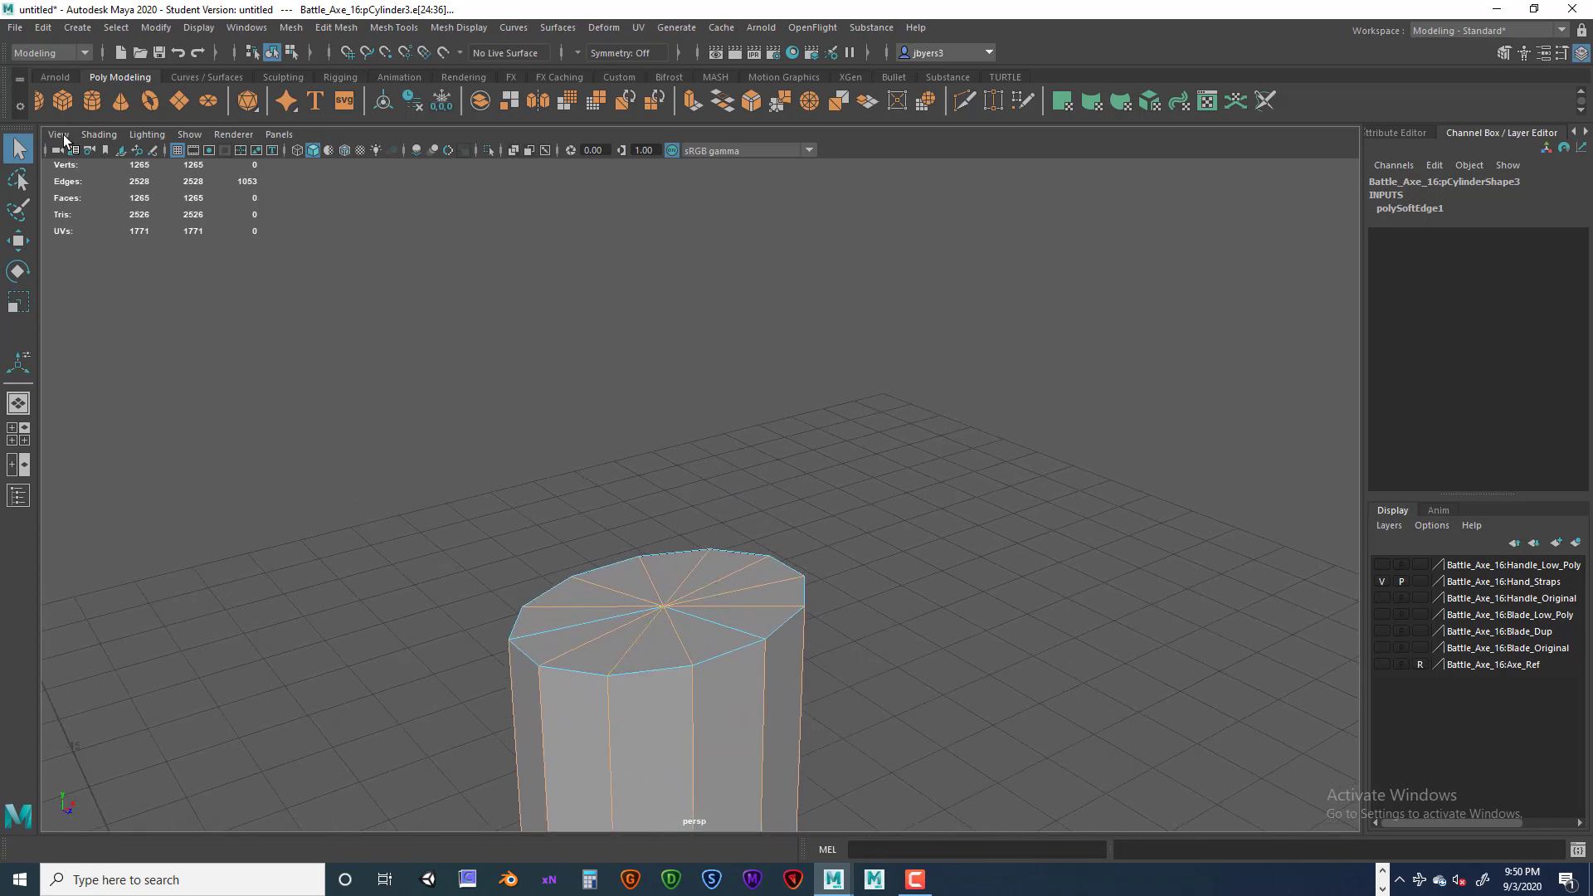
# Set the paint selection brush radius to 0.1565, then return to the plain select tool.
pyautogui.click(18, 209)
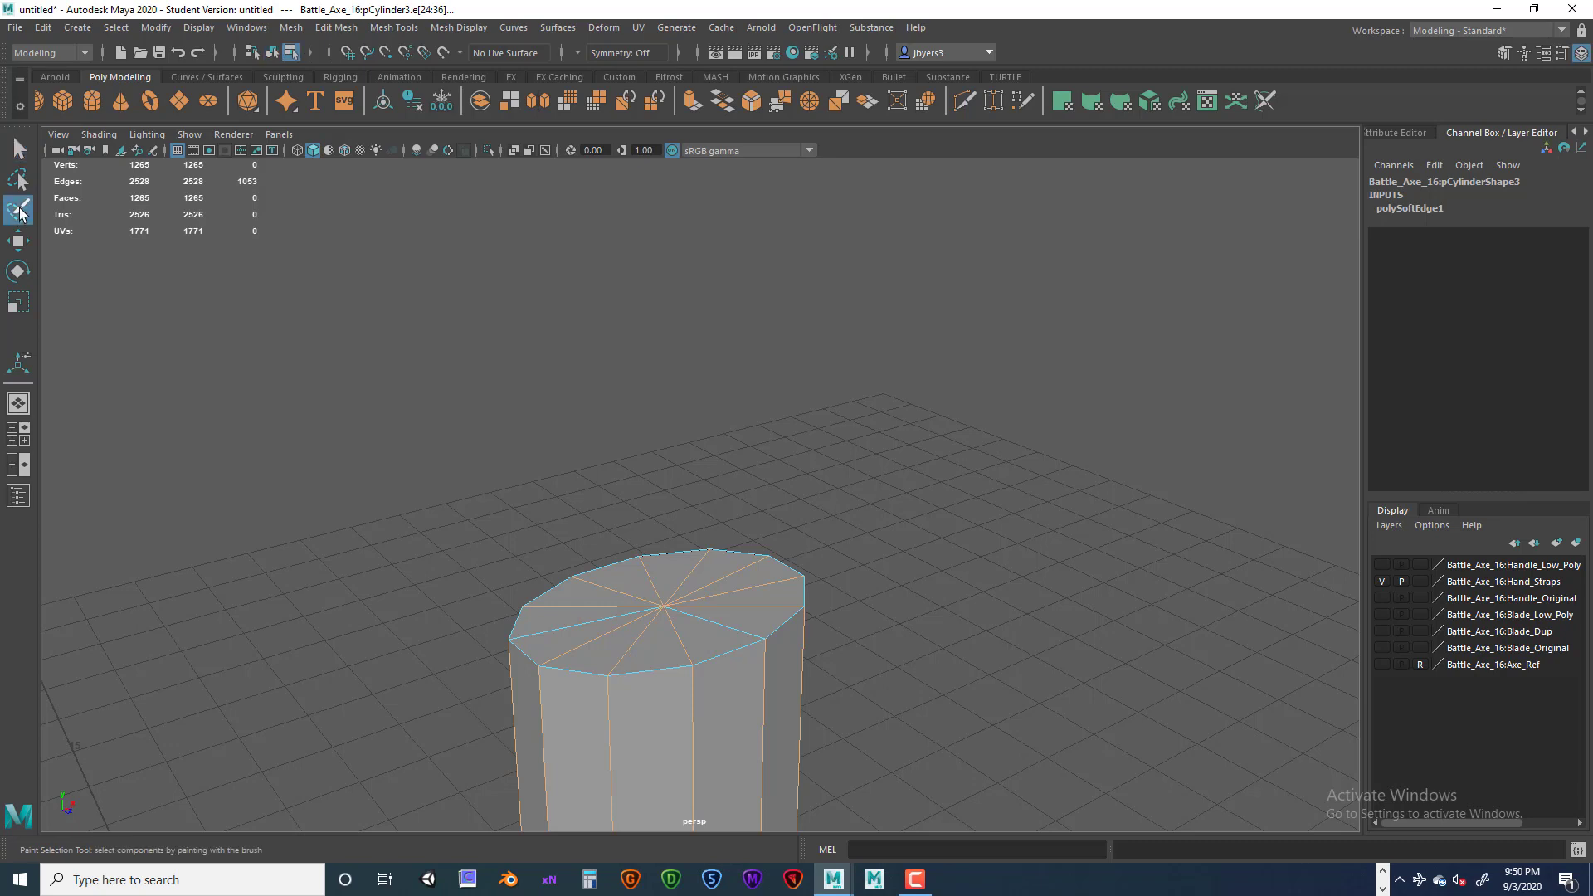
pyautogui.moveTo(701, 558)
pyautogui.mouseDown()
pyautogui.moveTo(637, 583)
pyautogui.moveTo(715, 600)
pyautogui.moveTo(685, 580)
pyautogui.moveTo(637, 587)
pyautogui.moveTo(610, 621)
pyautogui.moveTo(620, 640)
pyautogui.moveTo(674, 632)
pyautogui.moveTo(711, 605)
pyautogui.mouseUp()
pyautogui.click(19, 148)
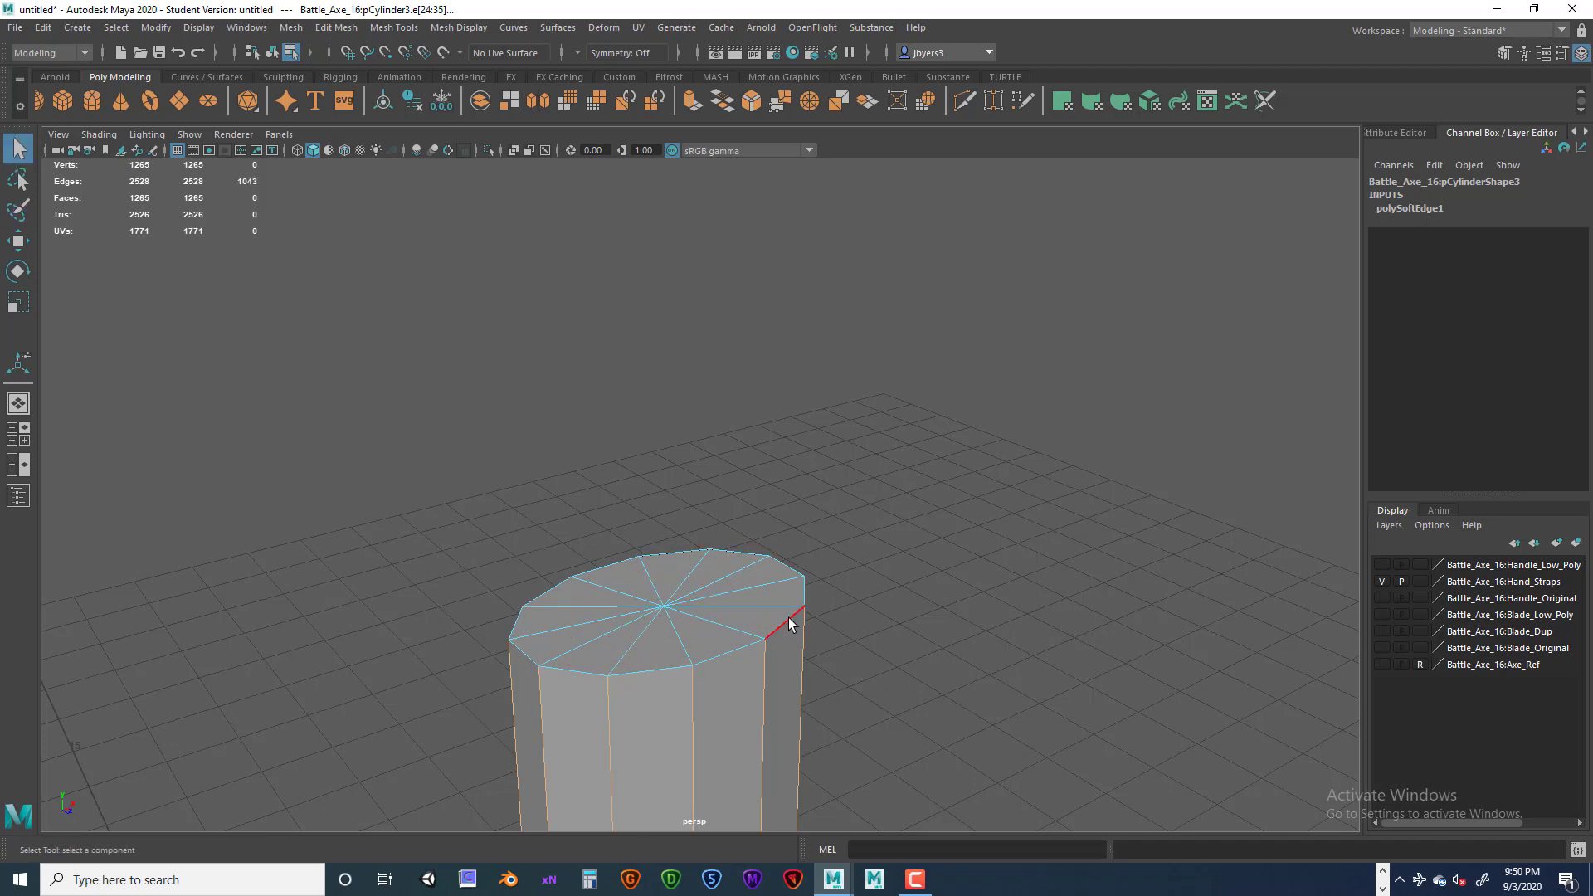
pyautogui.scroll(-3, 780, 614)
pyautogui.keyDown('alt'); pyautogui.moveTo(775, 611); pyautogui.dragTo(688, 414); pyautogui.keyUp('alt')
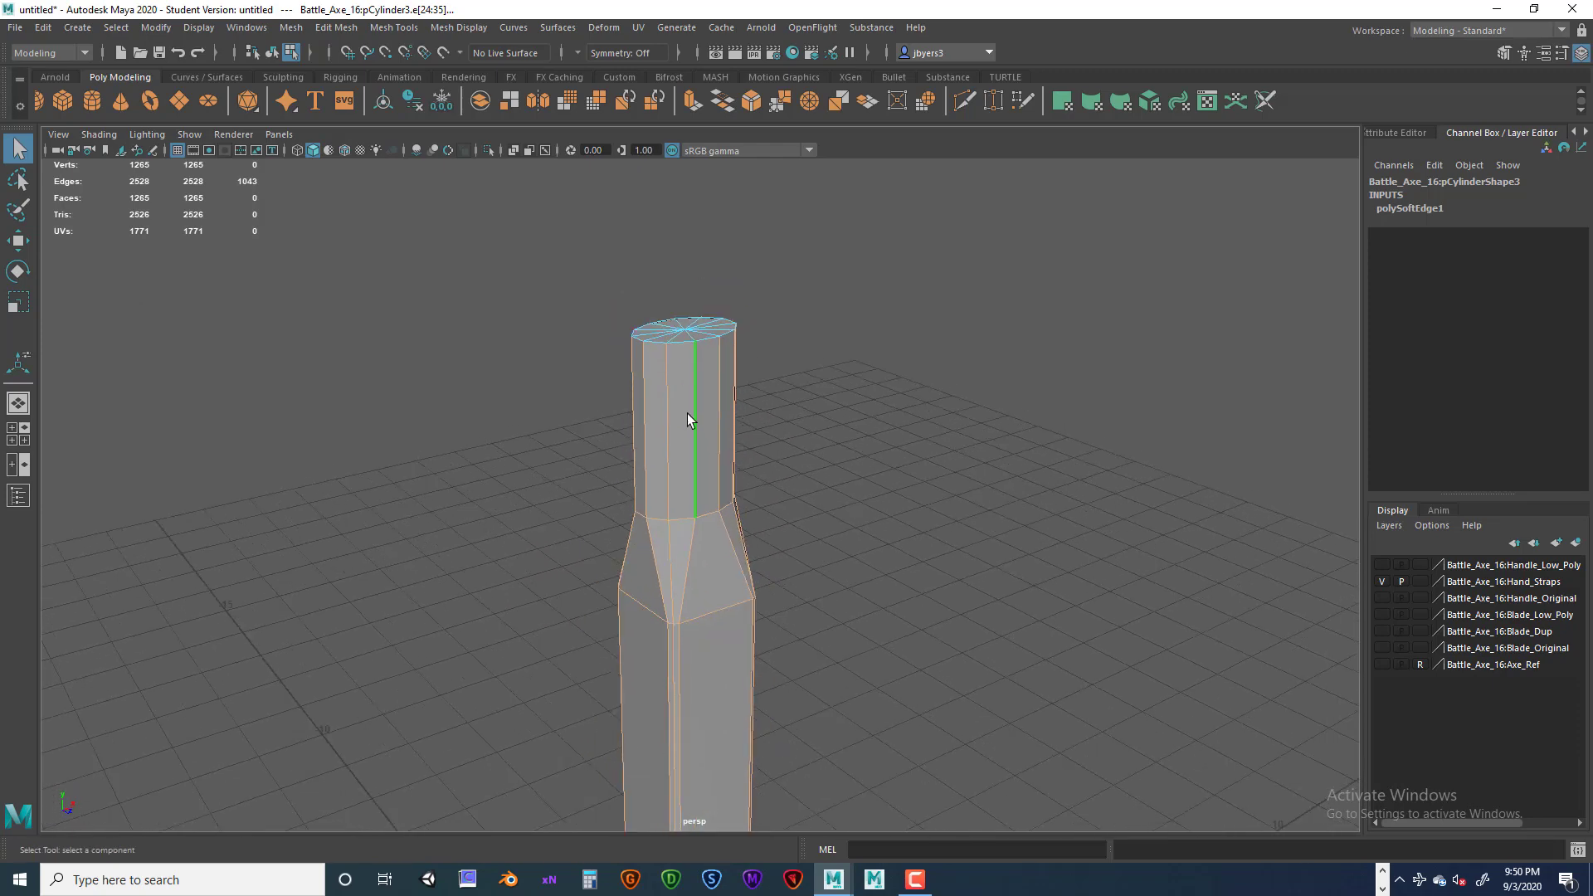
# Apply Mesh Display > Soften Edge to the handle and deselect to check its shading.
pyautogui.press('space')
pyautogui.press('space')
pyautogui.press('space')
pyautogui.click(722, 463)
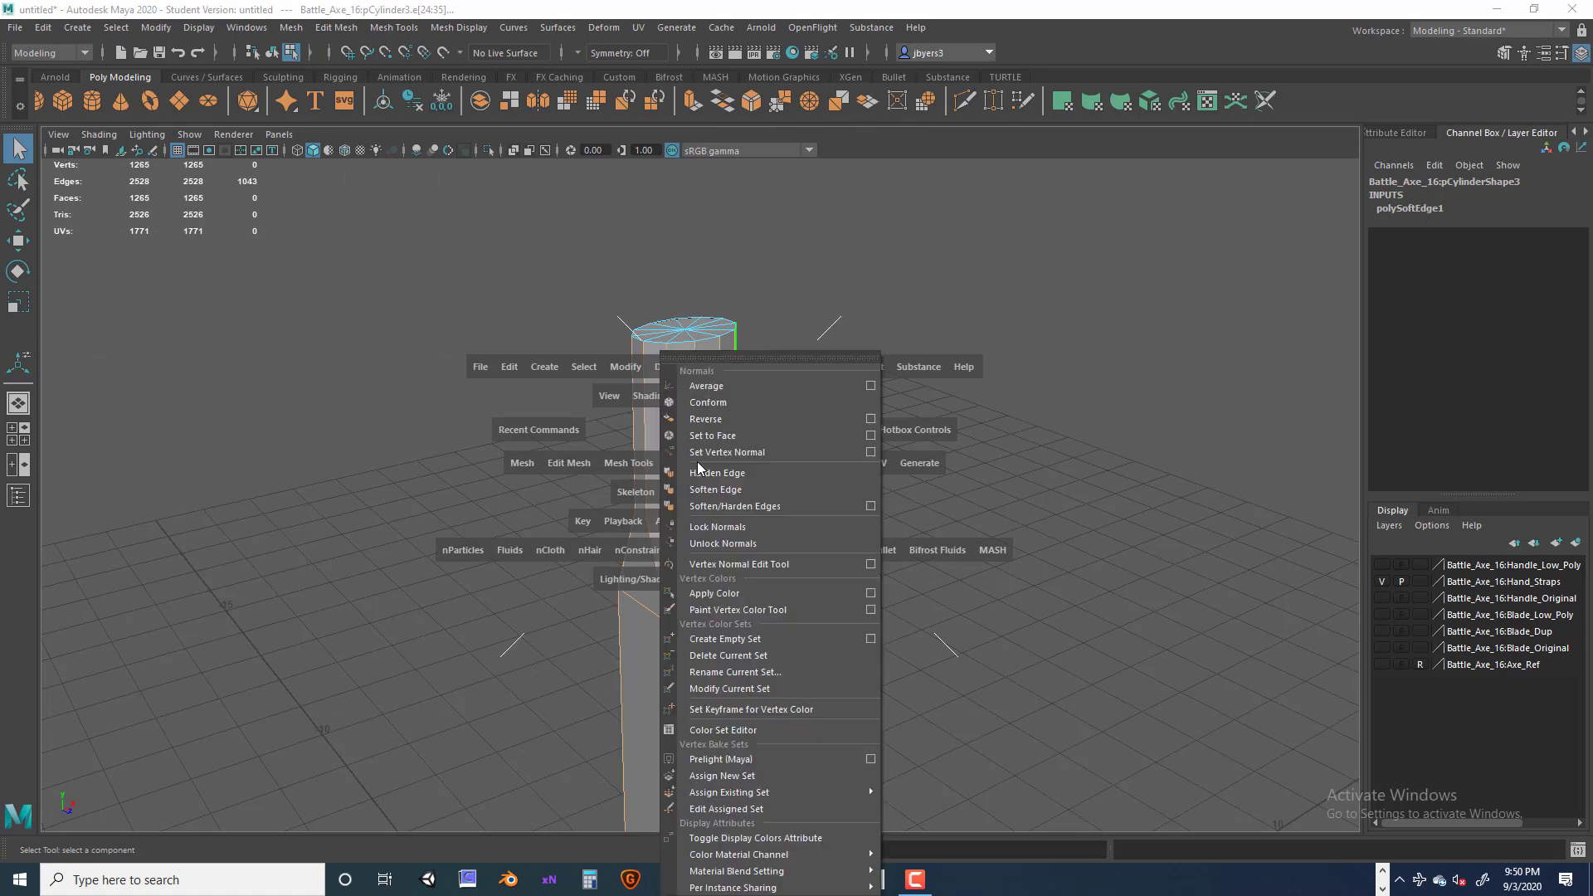
pyautogui.click(735, 492)
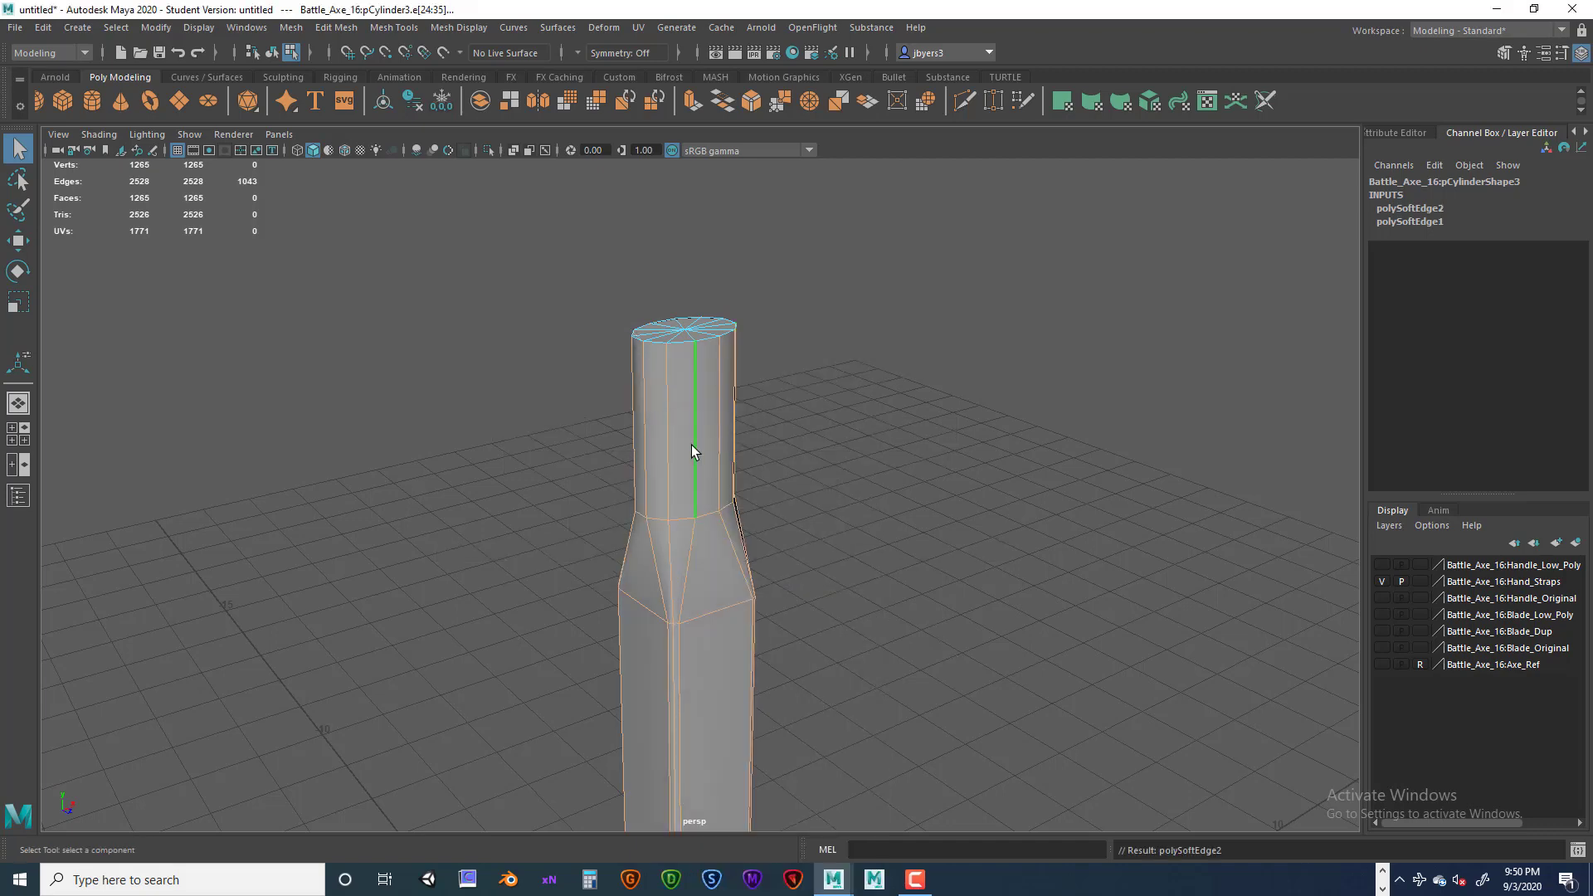
pyautogui.moveTo(691, 445); pyautogui.dragTo(674, 525, button='right')
pyautogui.click(816, 520)
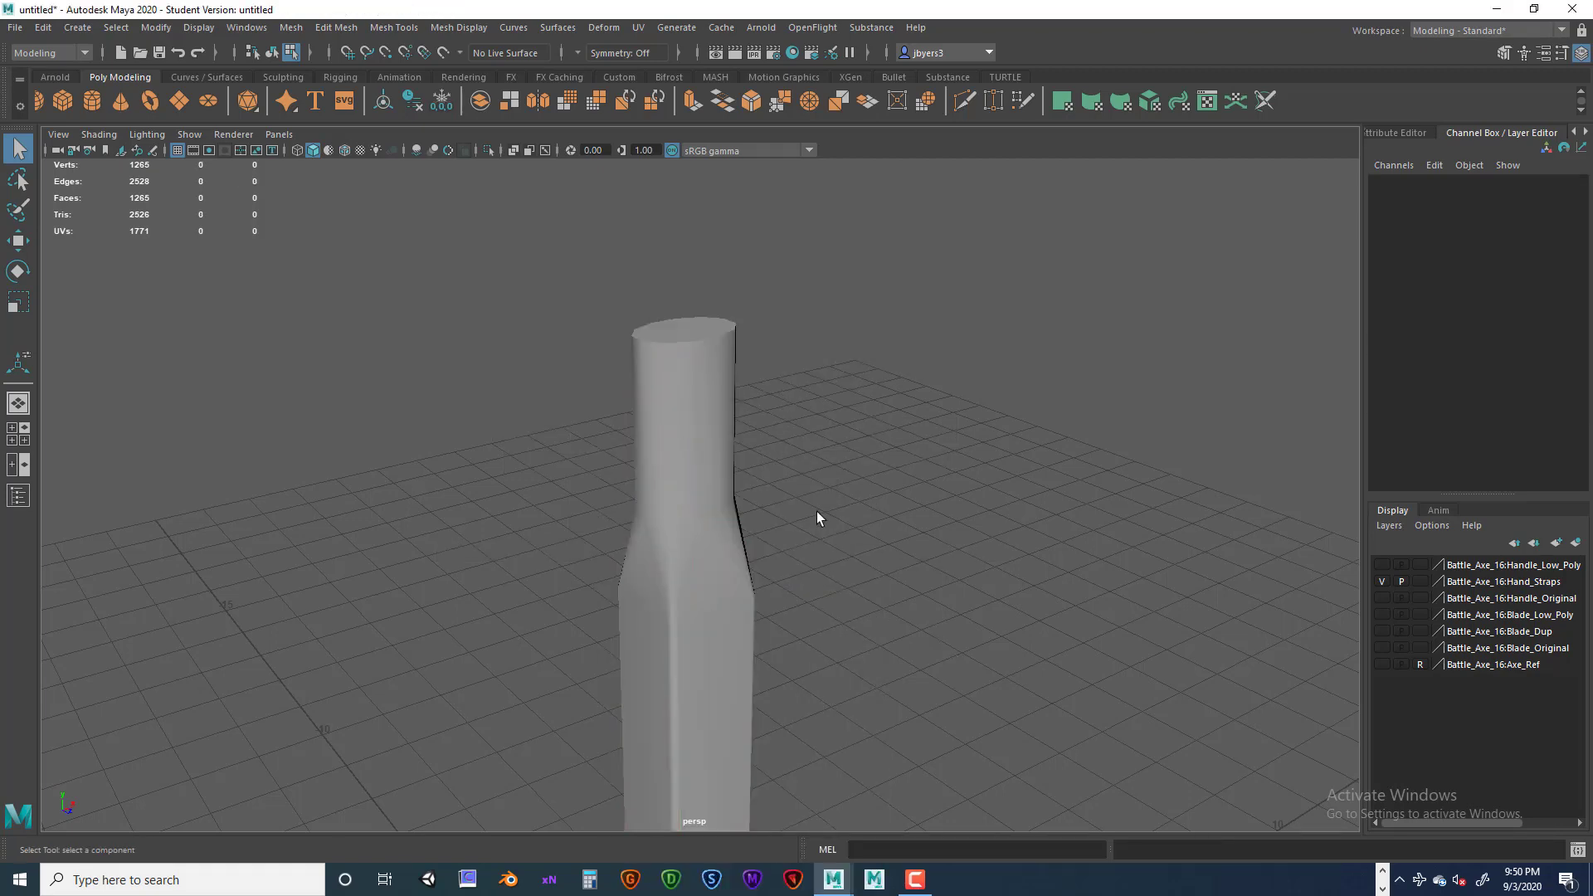
# Select the handle cylinder in object mode and activate the Move tool.
pyautogui.keyDown('alt'); pyautogui.moveTo(743, 555); pyautogui.dragTo(784, 435); pyautogui.keyUp('alt')
pyautogui.scroll(-2, 787, 440)
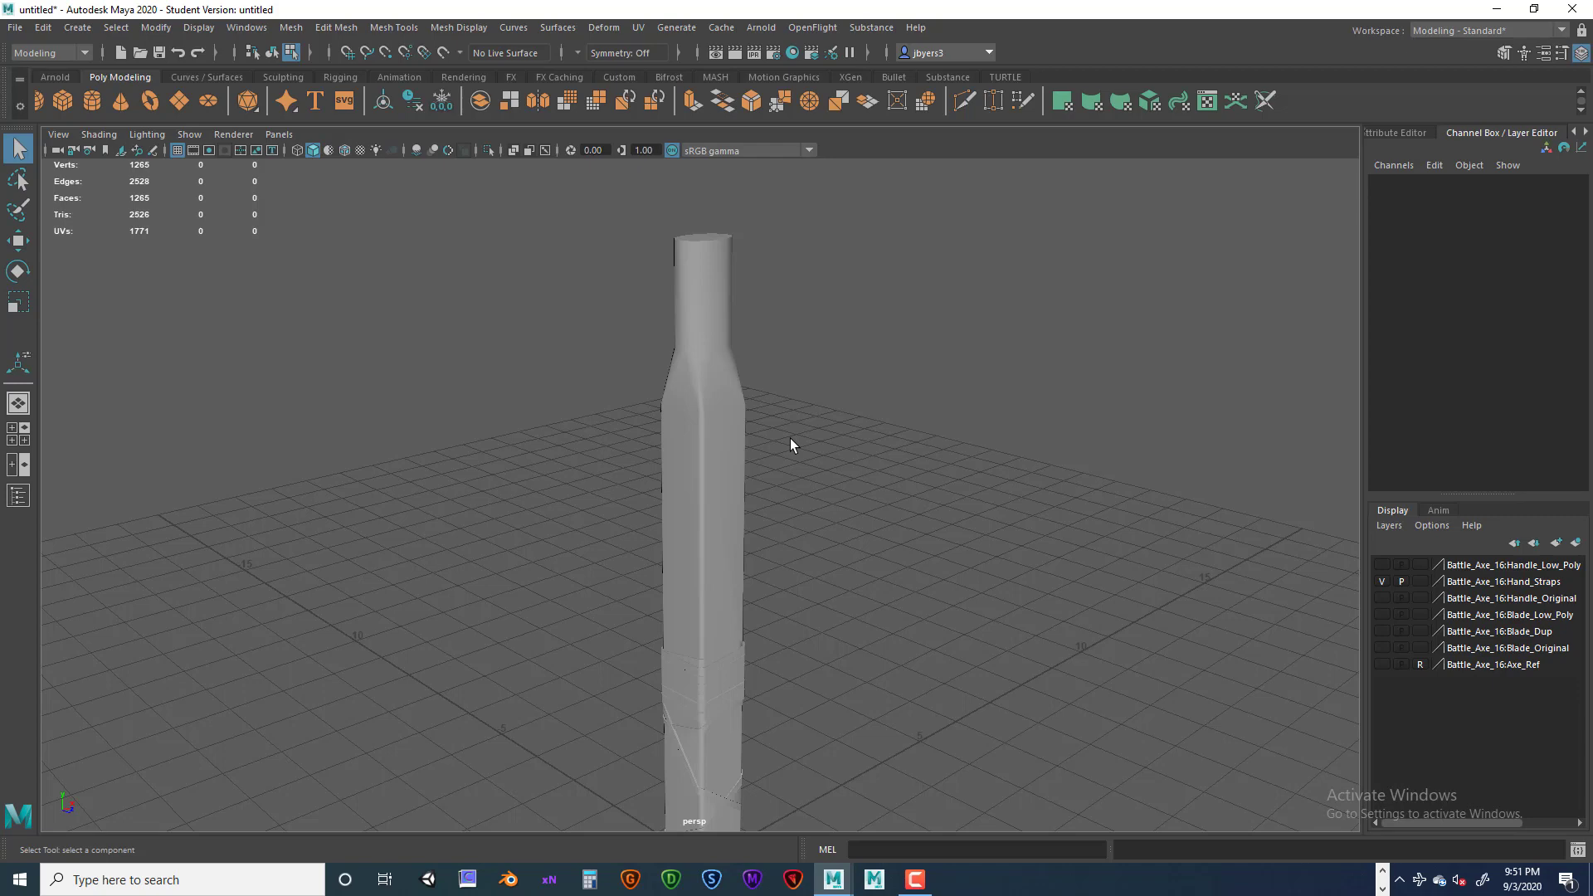
pyautogui.keyDown('alt'); pyautogui.moveTo(786, 495); pyautogui.dragTo(765, 360); pyautogui.keyUp('alt')
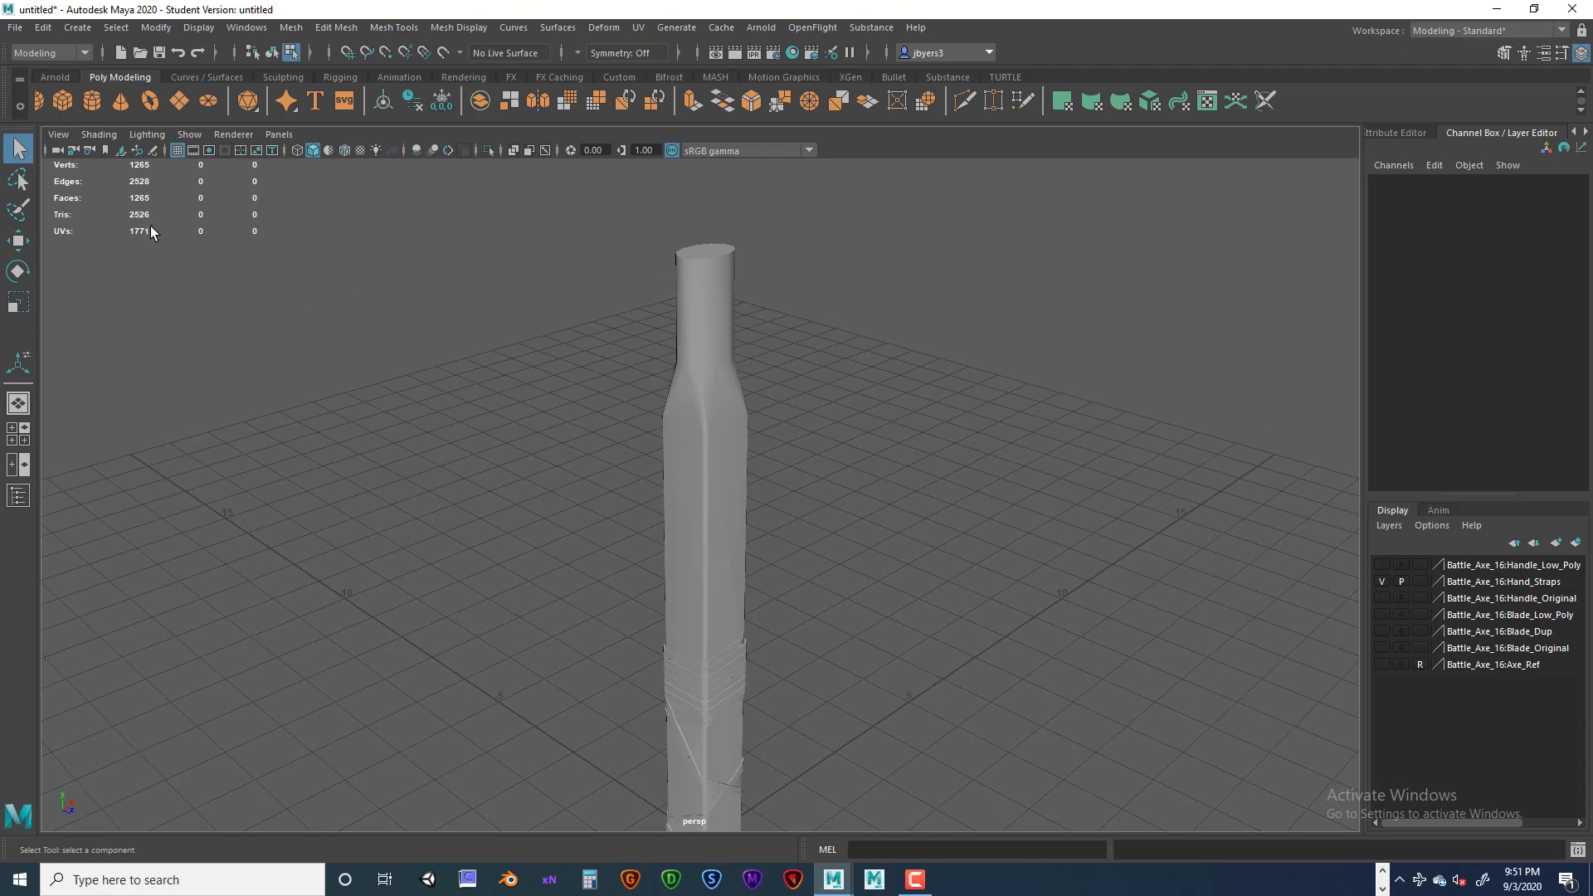
pyautogui.click(688, 329)
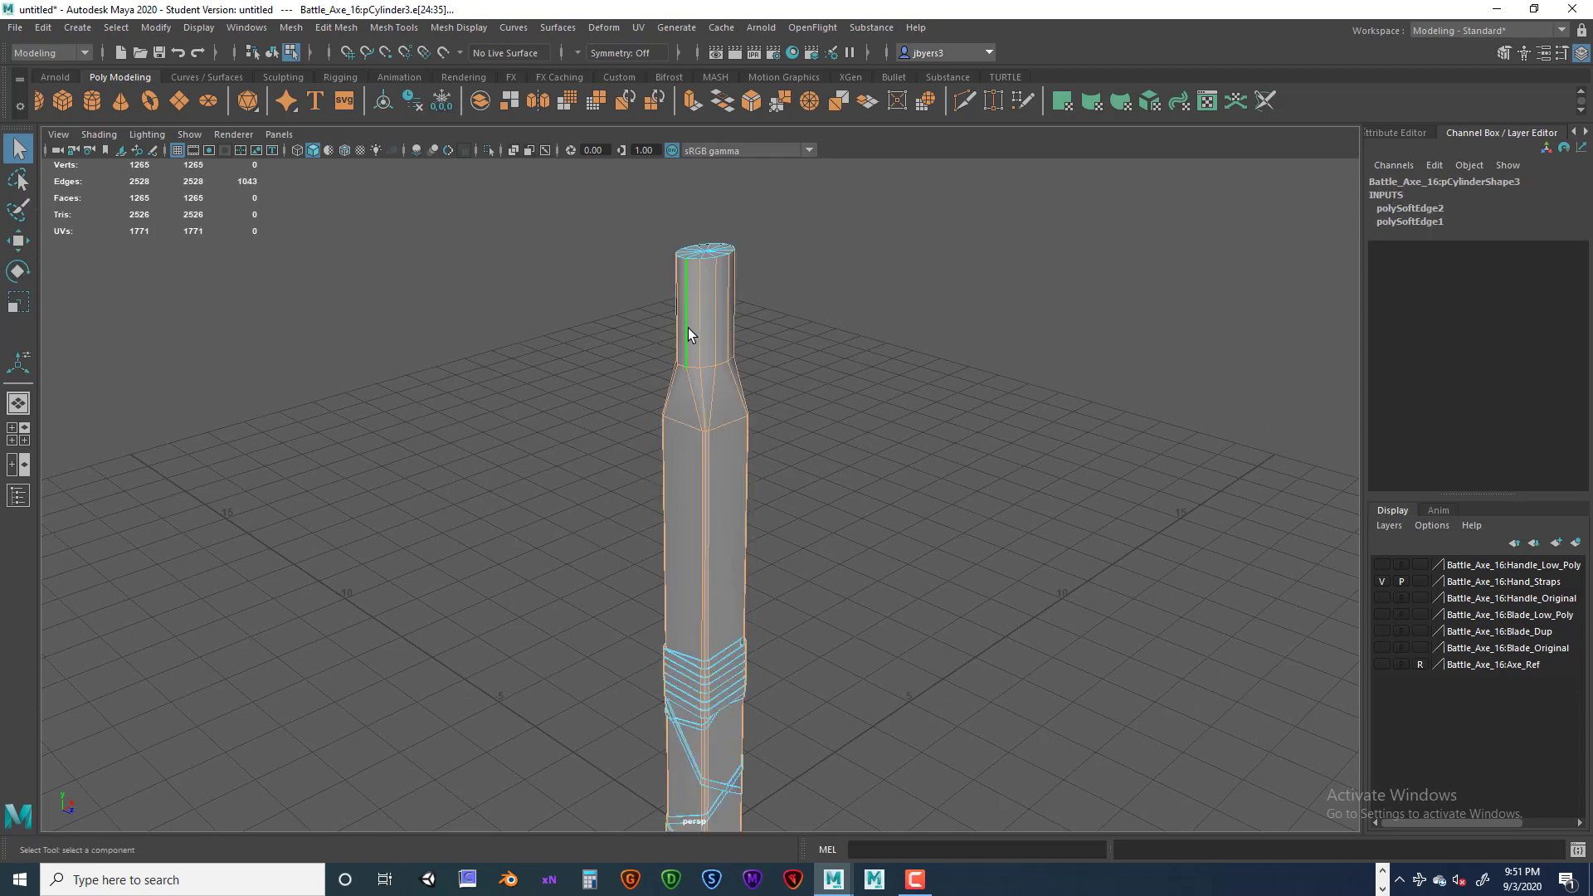
pyautogui.scroll(-3, 818, 451)
pyautogui.moveTo(711, 416); pyautogui.dragTo(707, 513, button='right')
pyautogui.moveTo(798, 475)
pyautogui.keyDown('alt'); pyautogui.mouseDown(button='middle')
pyautogui.moveTo(780, 369)
pyautogui.moveTo(778, 460)
pyautogui.mouseUp(button='middle'); pyautogui.keyUp('alt')
pyautogui.press('w')
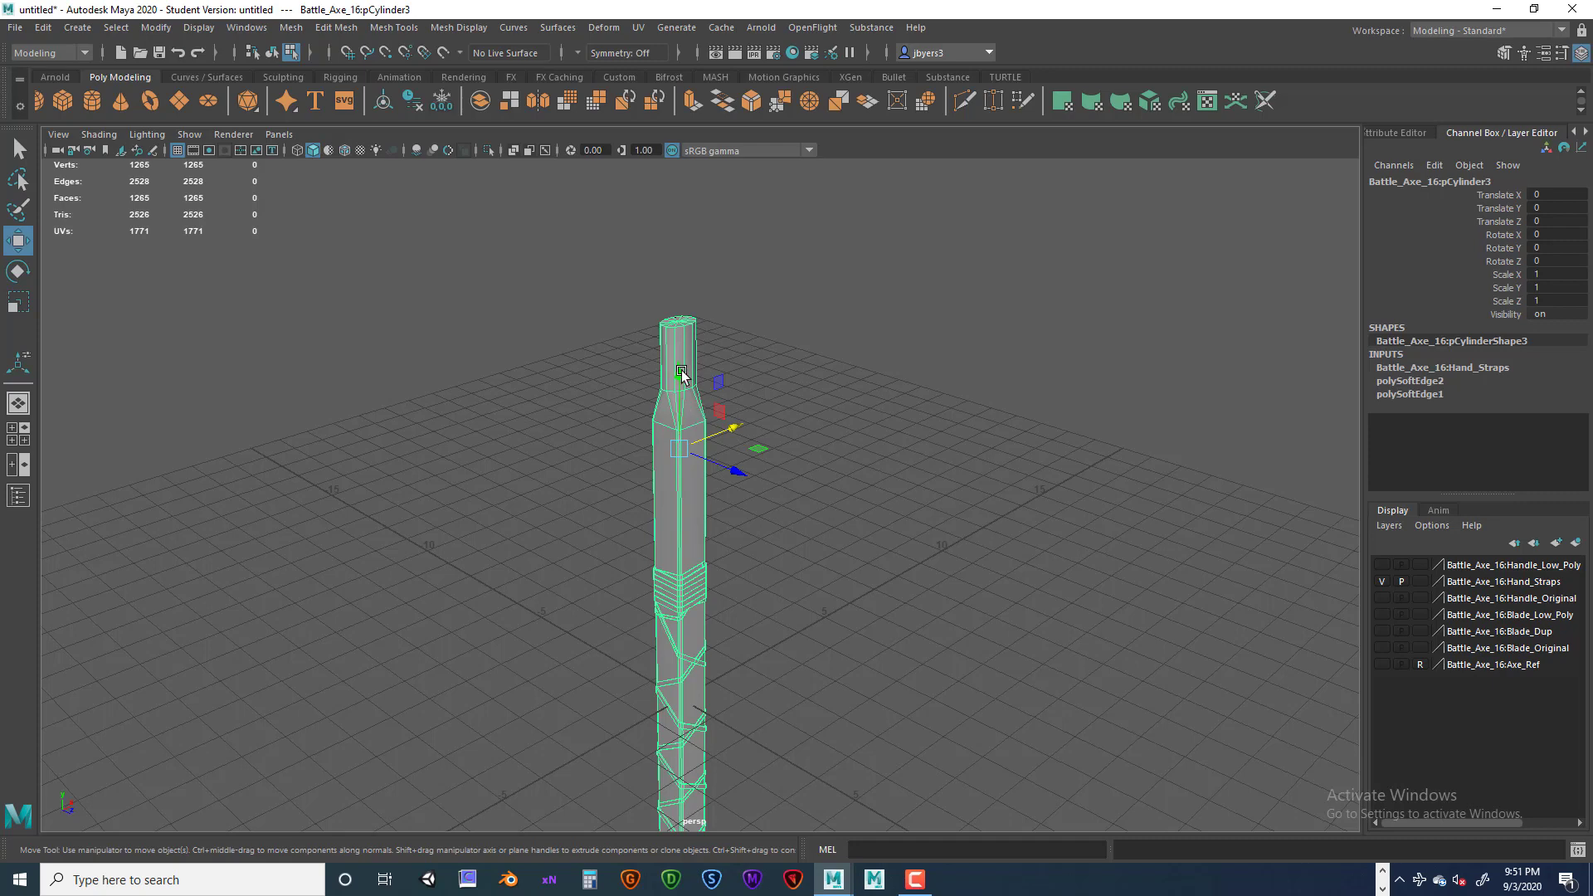
# Zoom in on the handle's top, switch to Vertex mode and marquee-select the top cap vertices.
pyautogui.scroll(5, 693, 491)
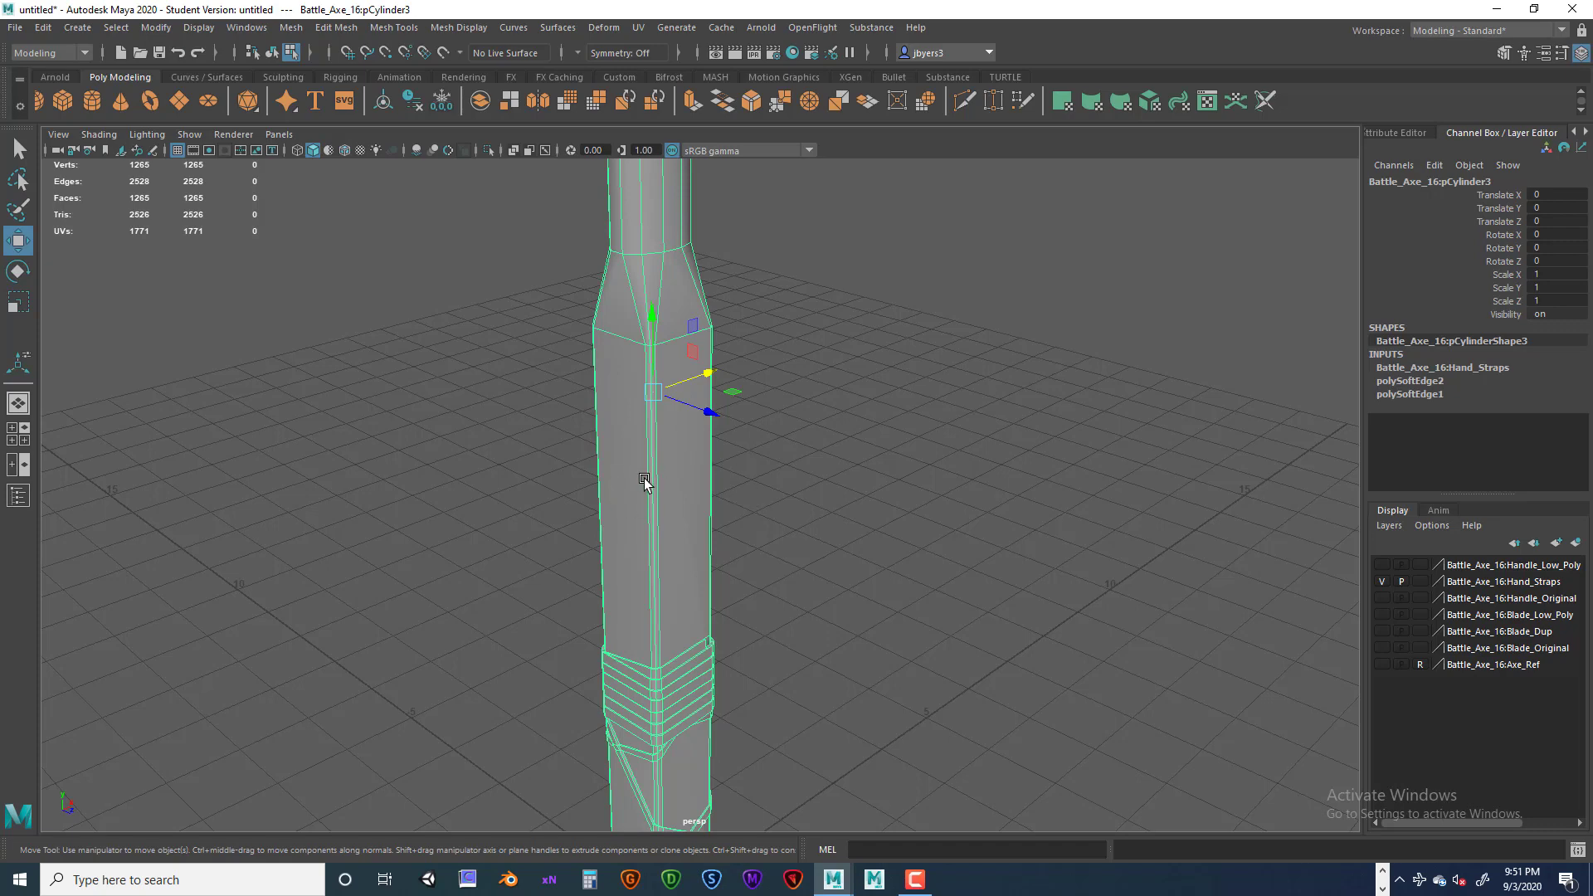
pyautogui.scroll(-4, 819, 438)
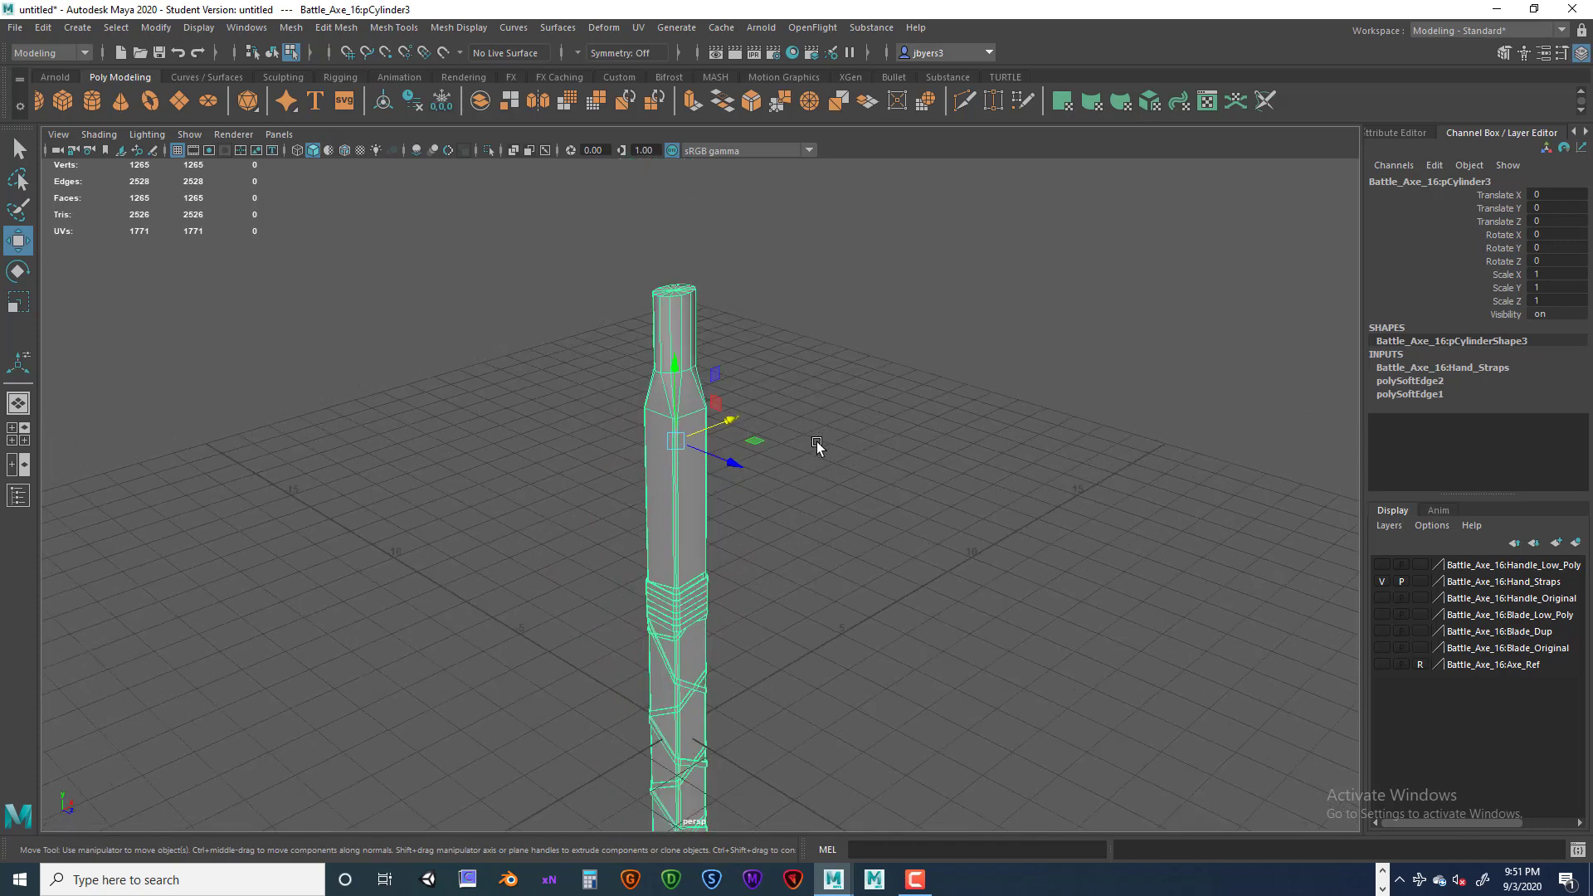
pyautogui.scroll(3, 817, 443)
pyautogui.keyDown('alt'); pyautogui.moveTo(825, 443); pyautogui.dragTo(644, 455); pyautogui.keyUp('alt')
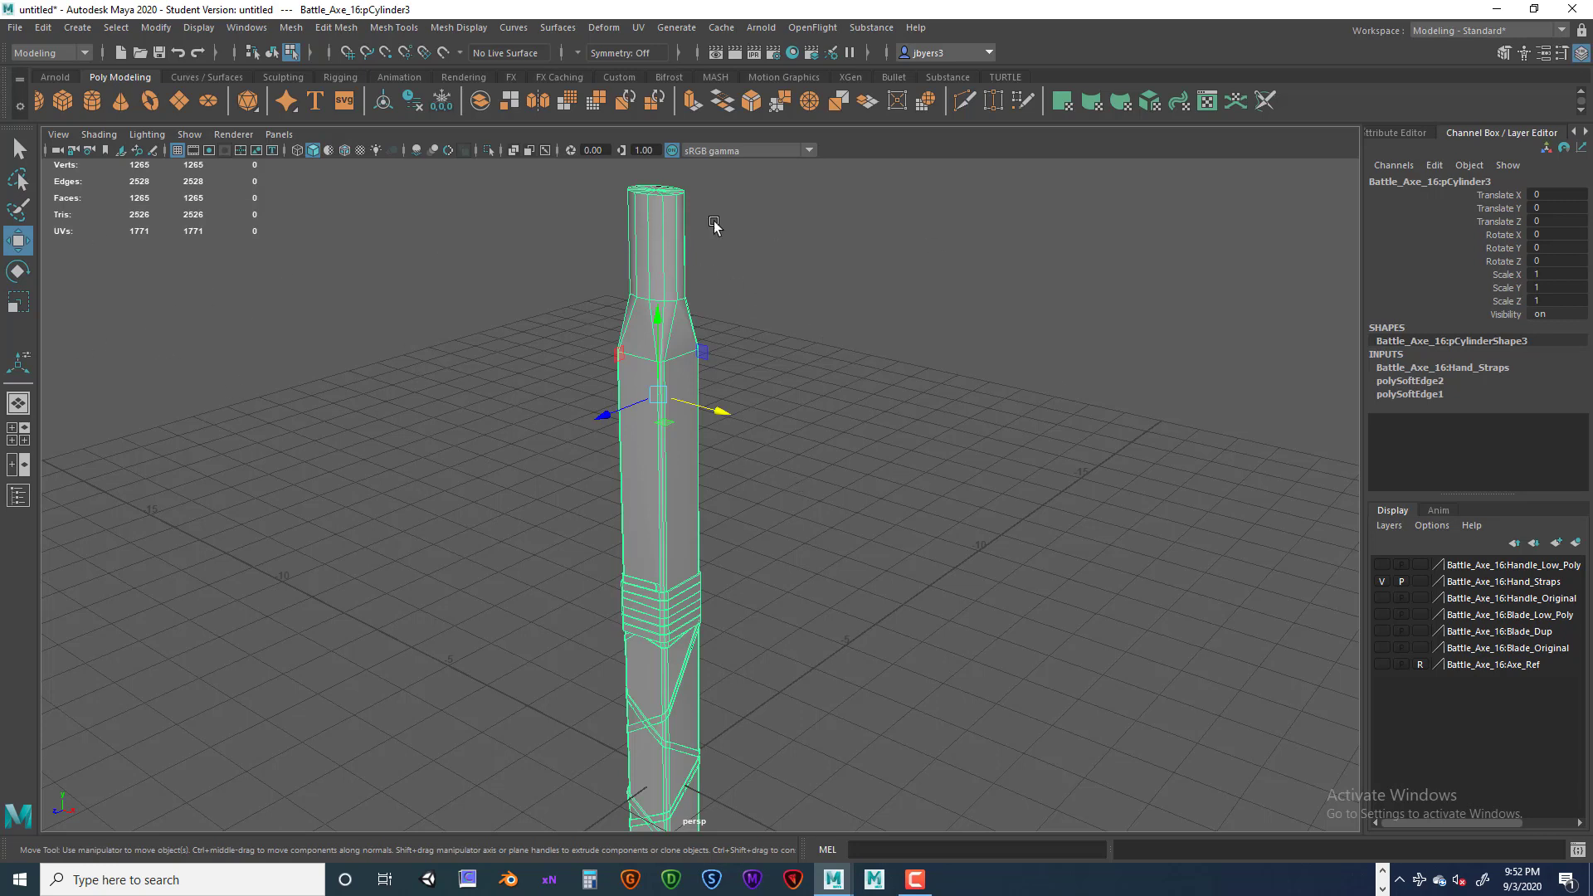
pyautogui.keyDown('alt'); pyautogui.moveTo(1017, 550); pyautogui.dragTo(725, 534, button='right'); pyautogui.keyUp('alt')
pyautogui.keyDown('alt'); pyautogui.moveTo(726, 533); pyautogui.dragTo(919, 536); pyautogui.keyUp('alt')
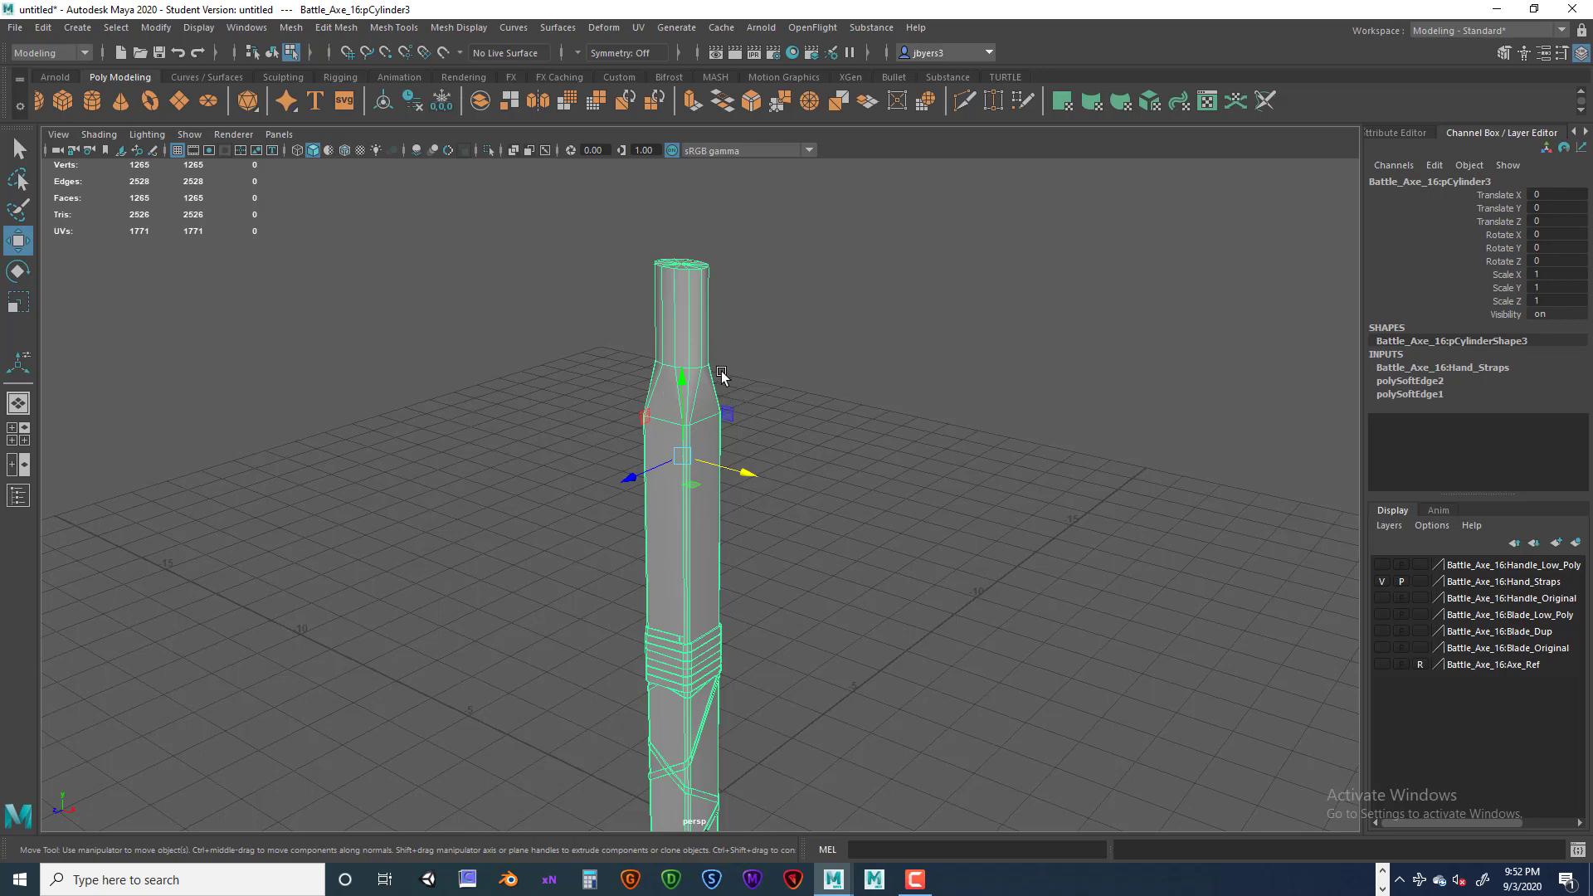
pyautogui.keyDown('alt'); pyautogui.moveTo(722, 373); pyautogui.dragTo(670, 312); pyautogui.keyUp('alt')
pyautogui.keyDown('alt'); pyautogui.moveTo(670, 312); pyautogui.dragTo(751, 447, button='right'); pyautogui.keyUp('alt')
pyautogui.moveTo(708, 341); pyautogui.dragTo(641, 340, button='right')
pyautogui.moveTo(634, 315); pyautogui.dragTo(717, 355)
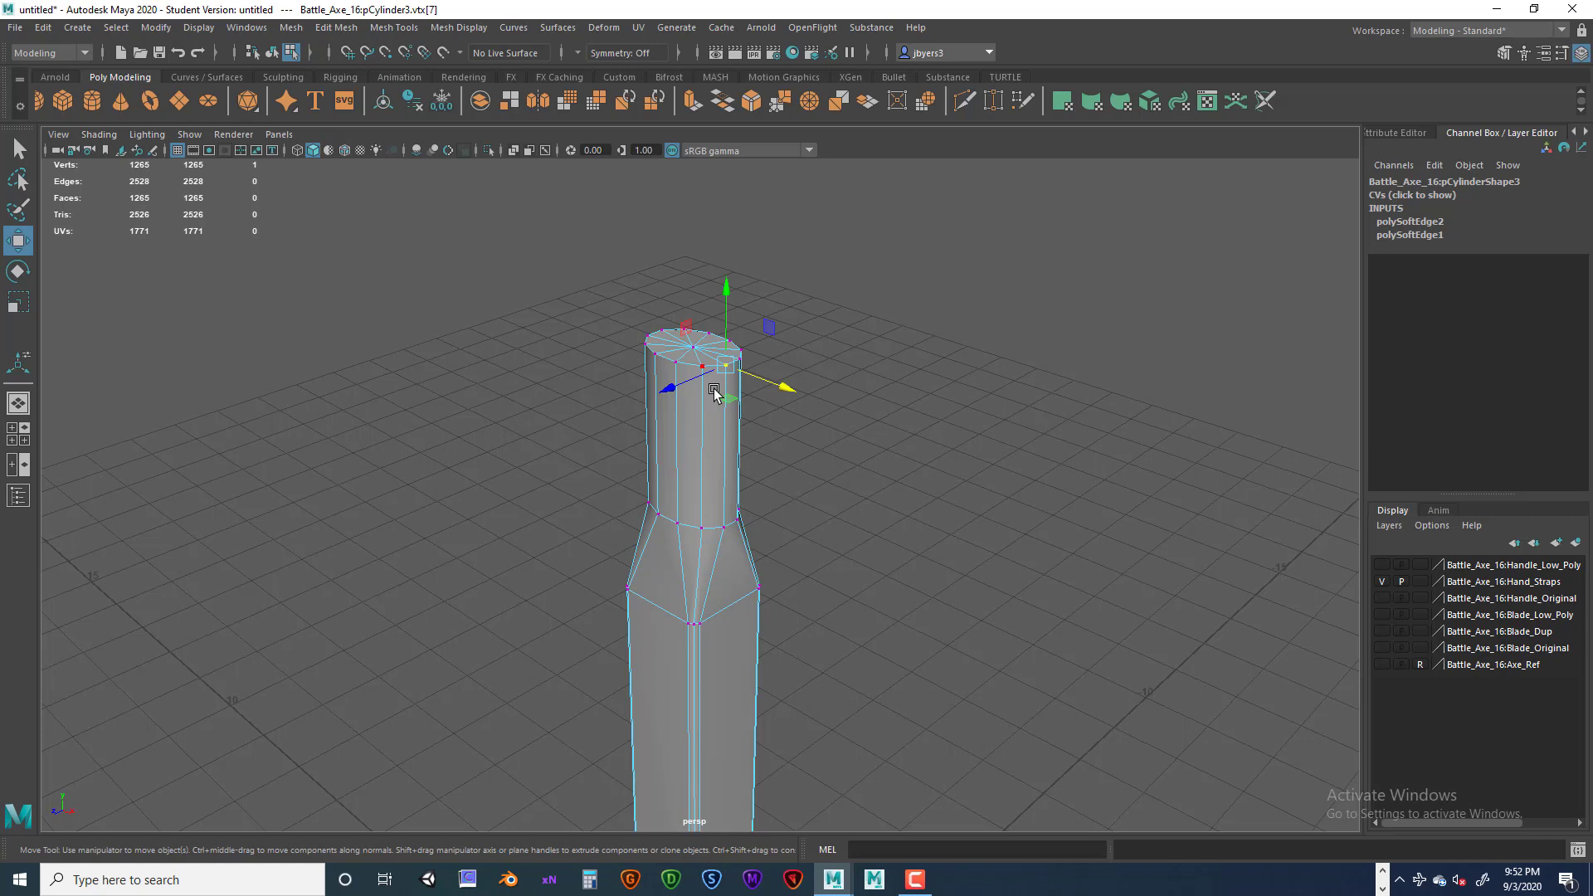
# Turn on Soft Select in the Move tool settings, then close the settings window.
pyautogui.doubleClick(18, 241)
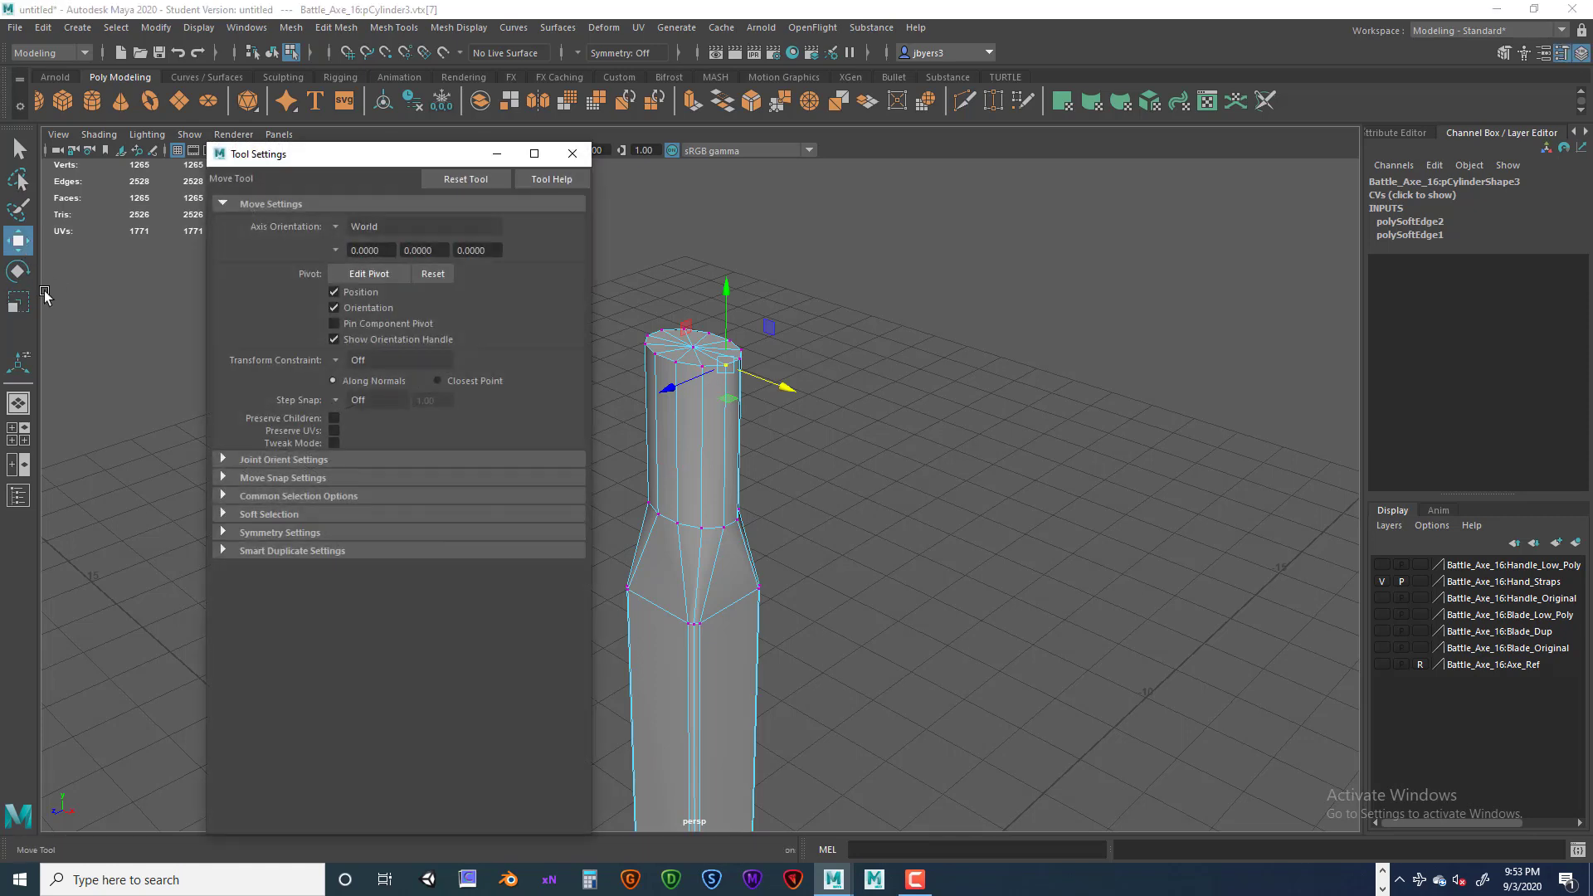
pyautogui.click(225, 514)
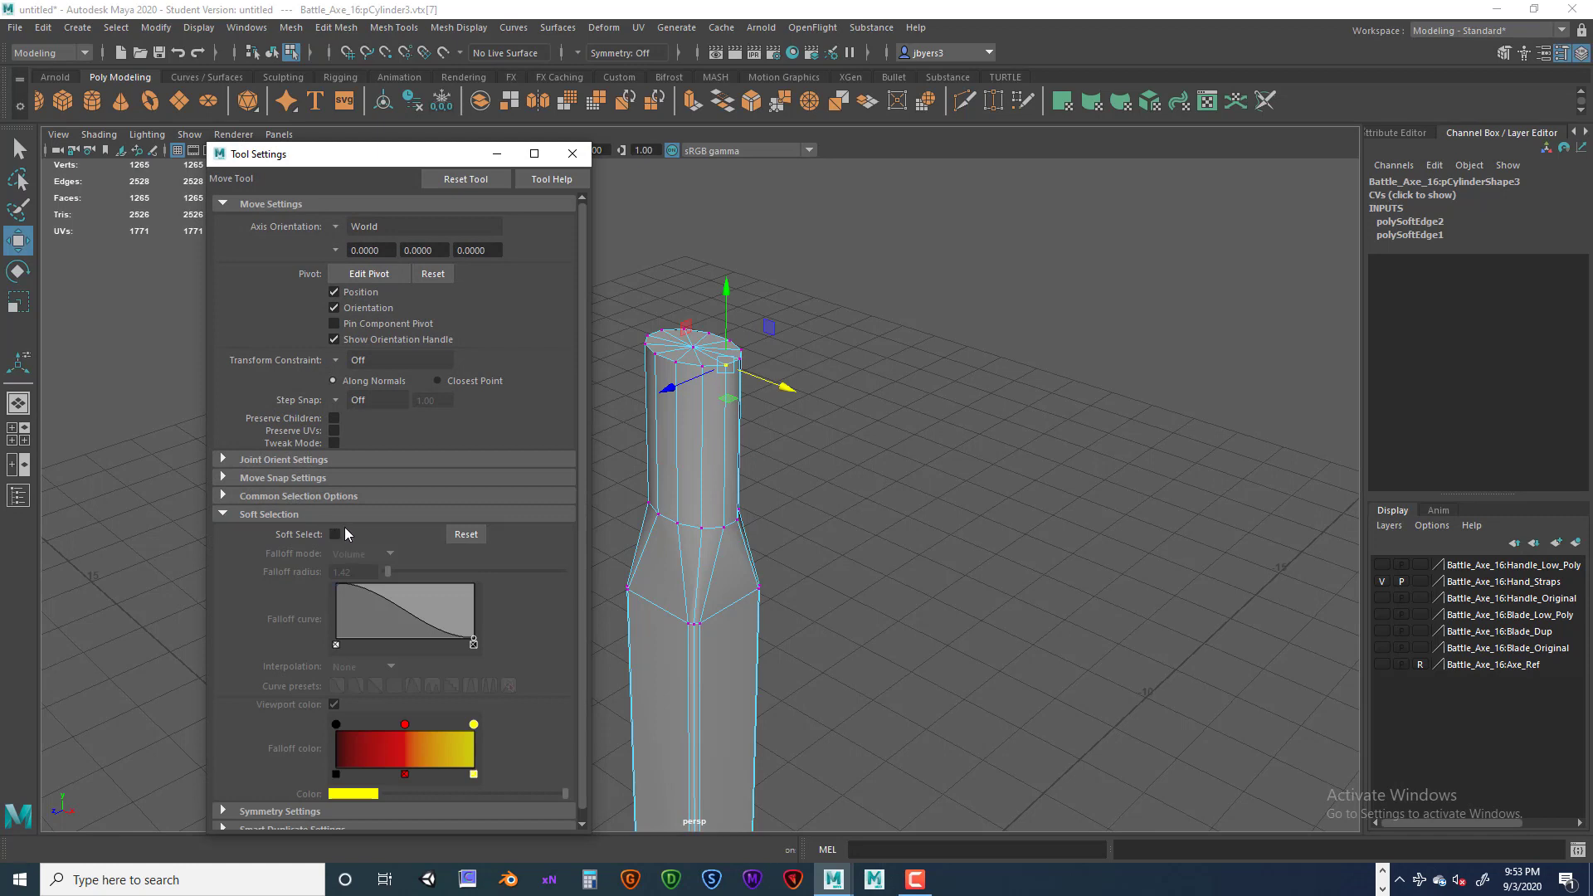
pyautogui.click(334, 535)
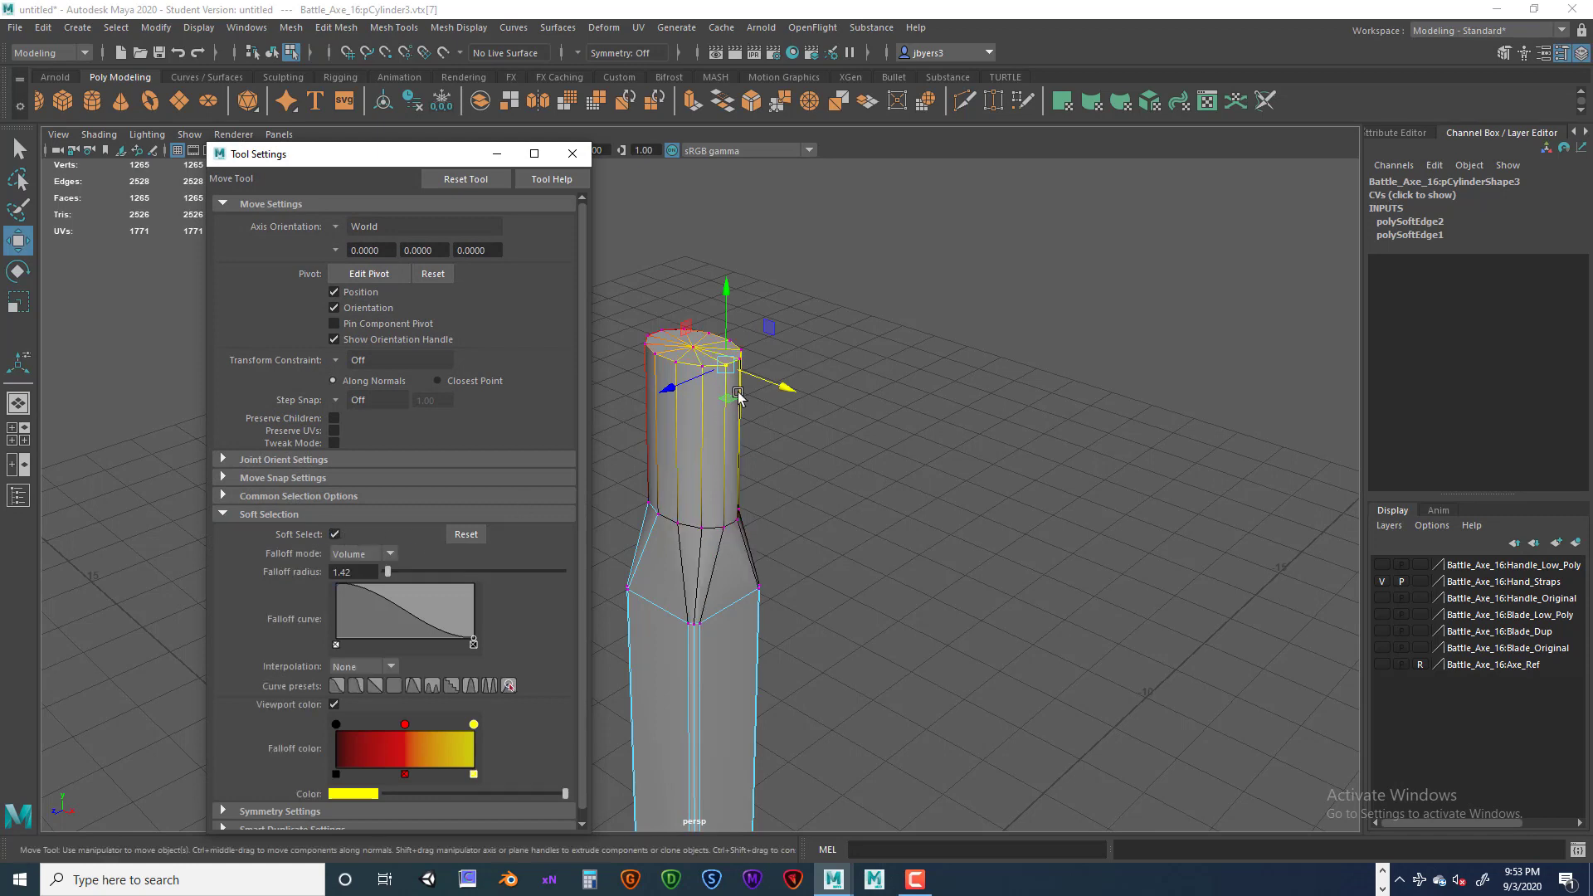
pyautogui.moveTo(448, 162); pyautogui.dragTo(308, 162)
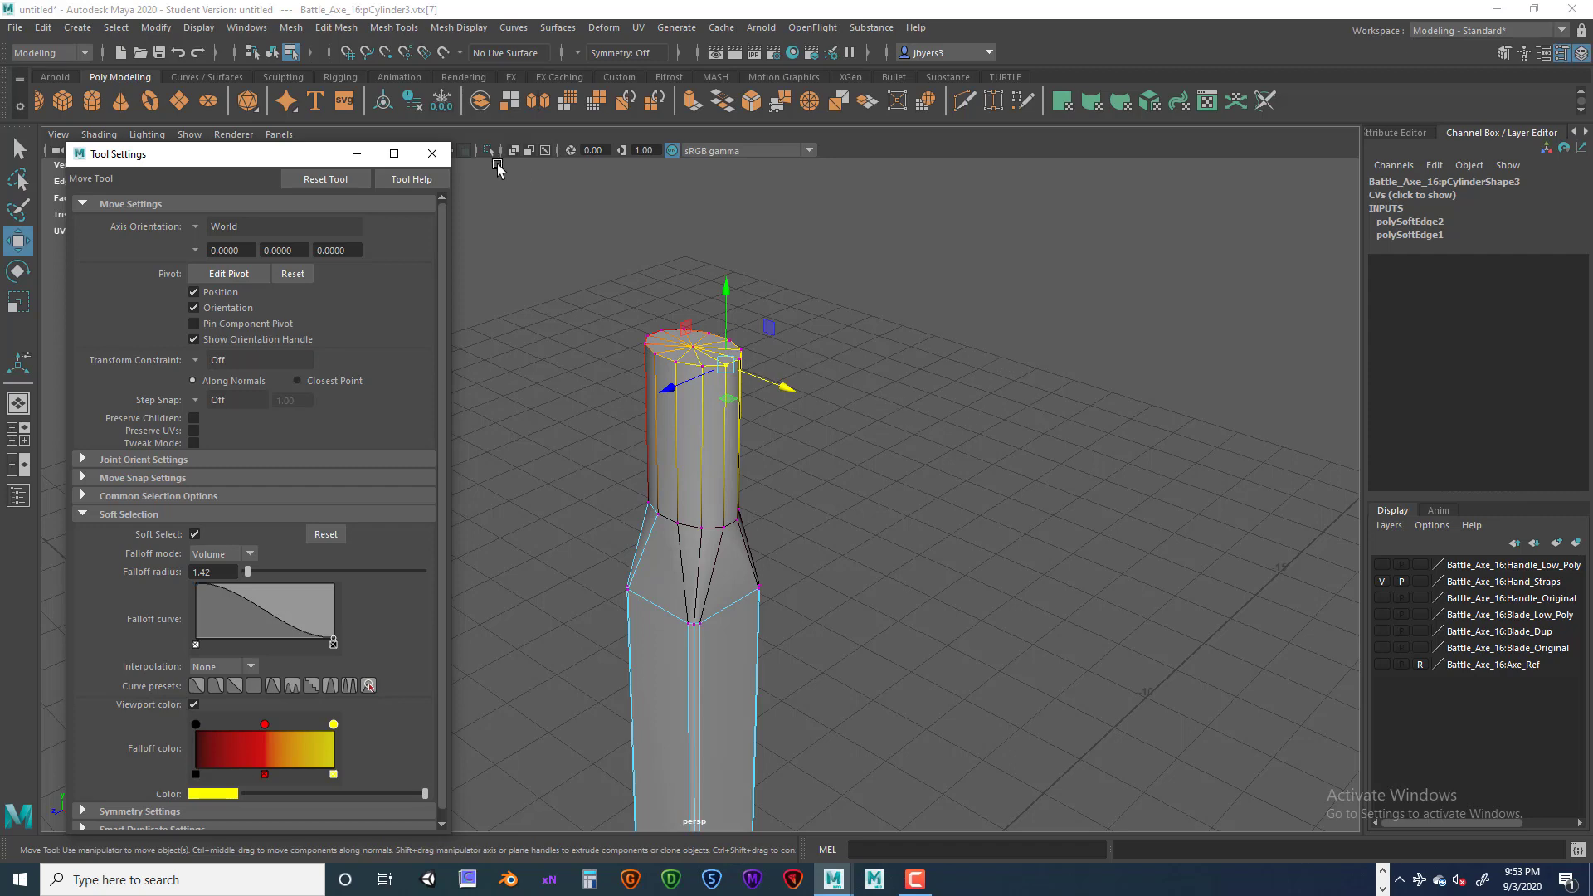
pyautogui.click(432, 153)
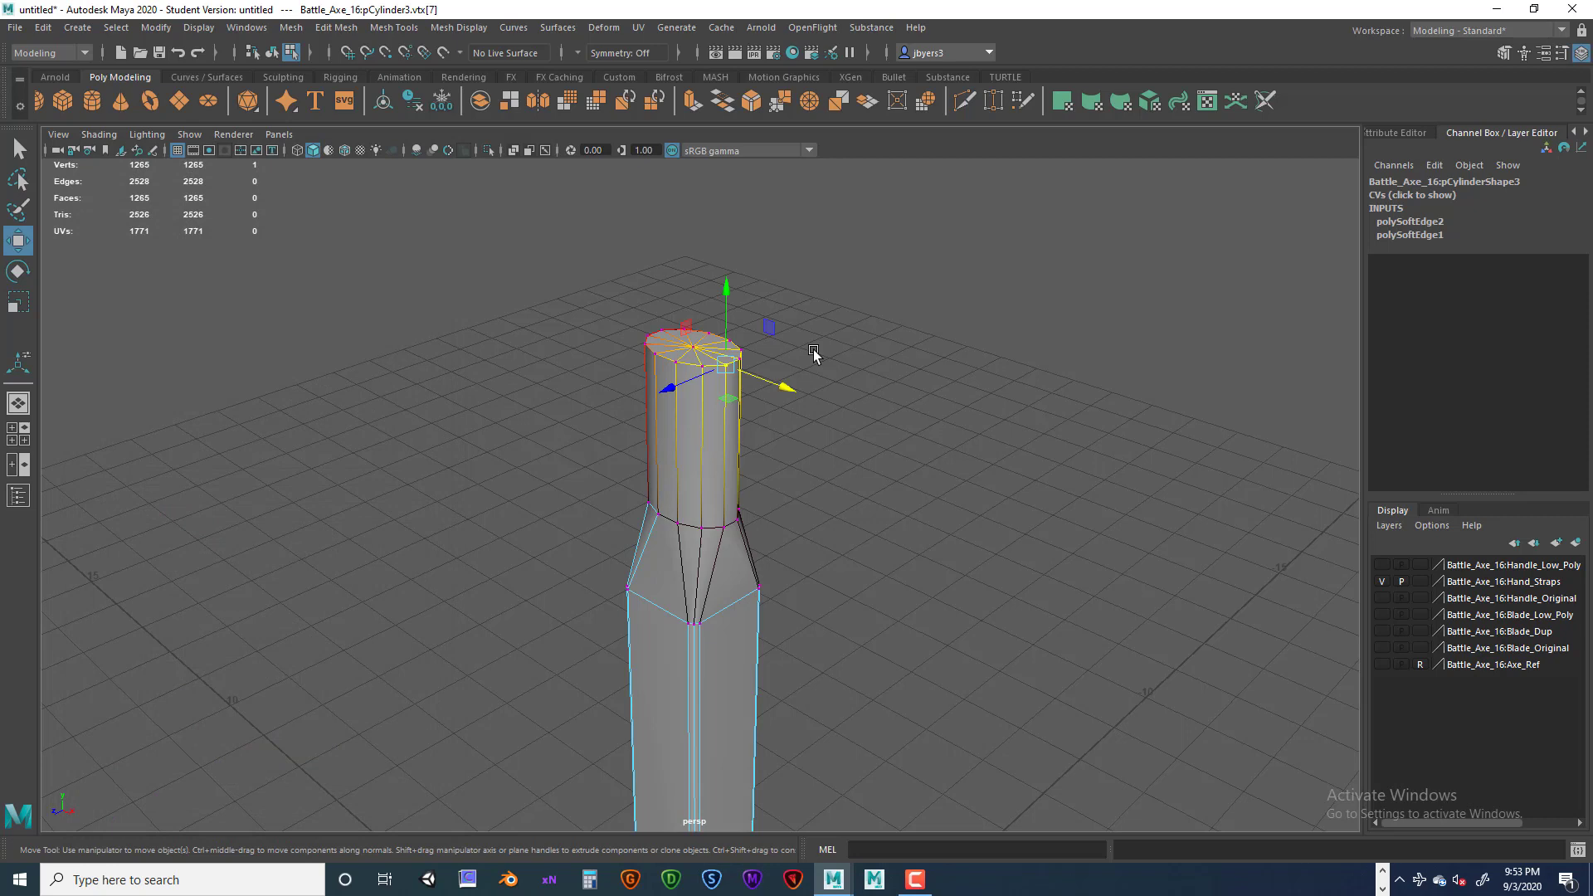
# Toggle soft selection with B several times, then clear the vertex selection.
pyautogui.press('b')
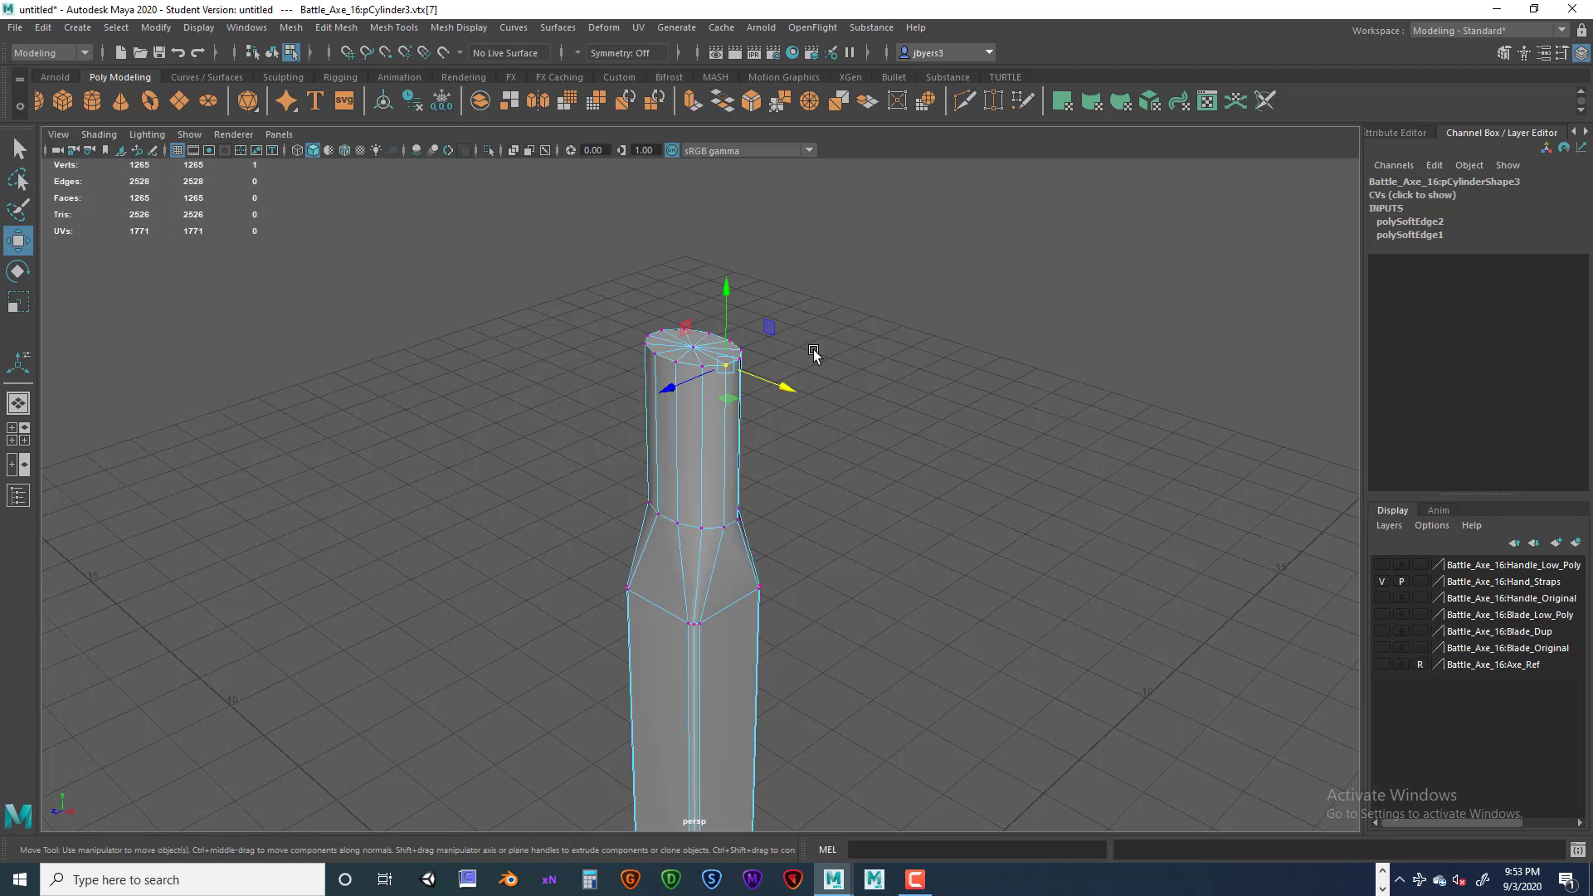
pyautogui.press('b')
pyautogui.press('b')
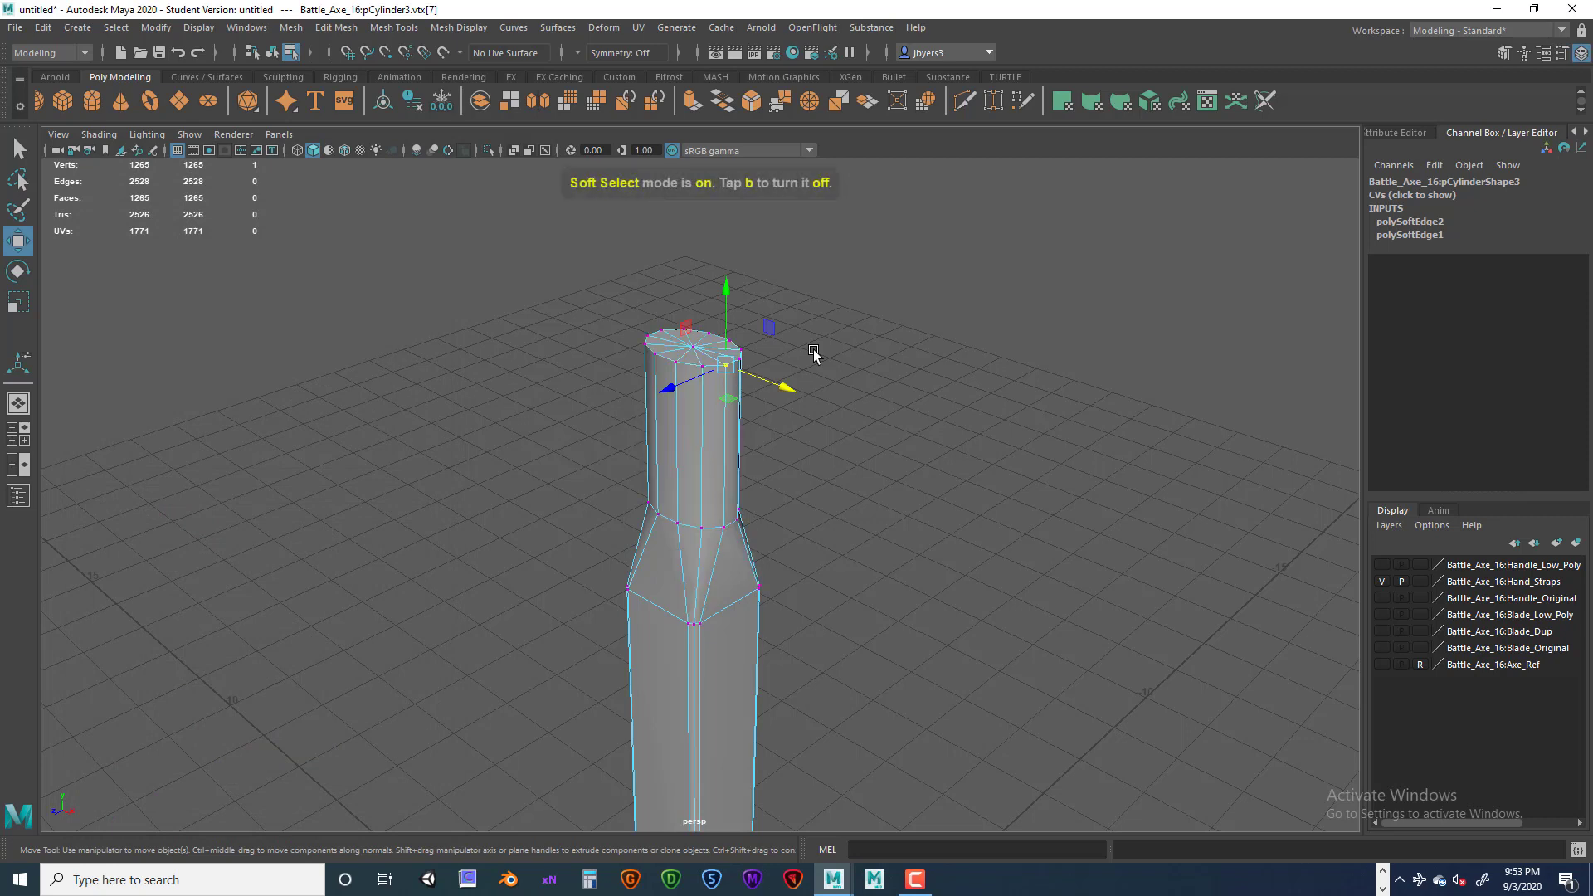
pyautogui.press('b')
pyautogui.press('b')
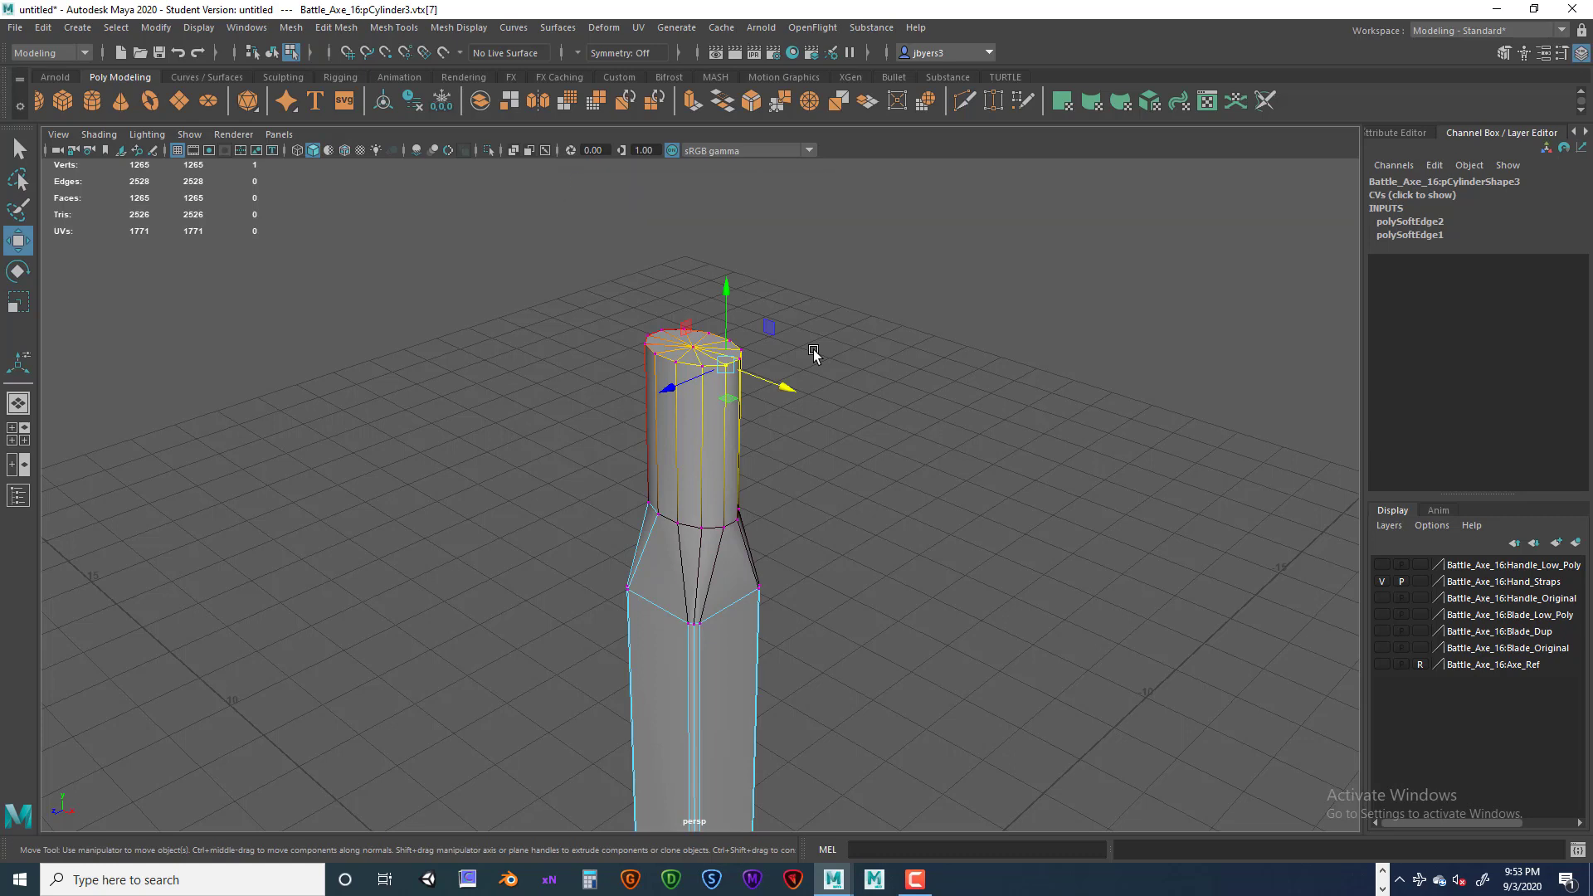
pyautogui.press('b')
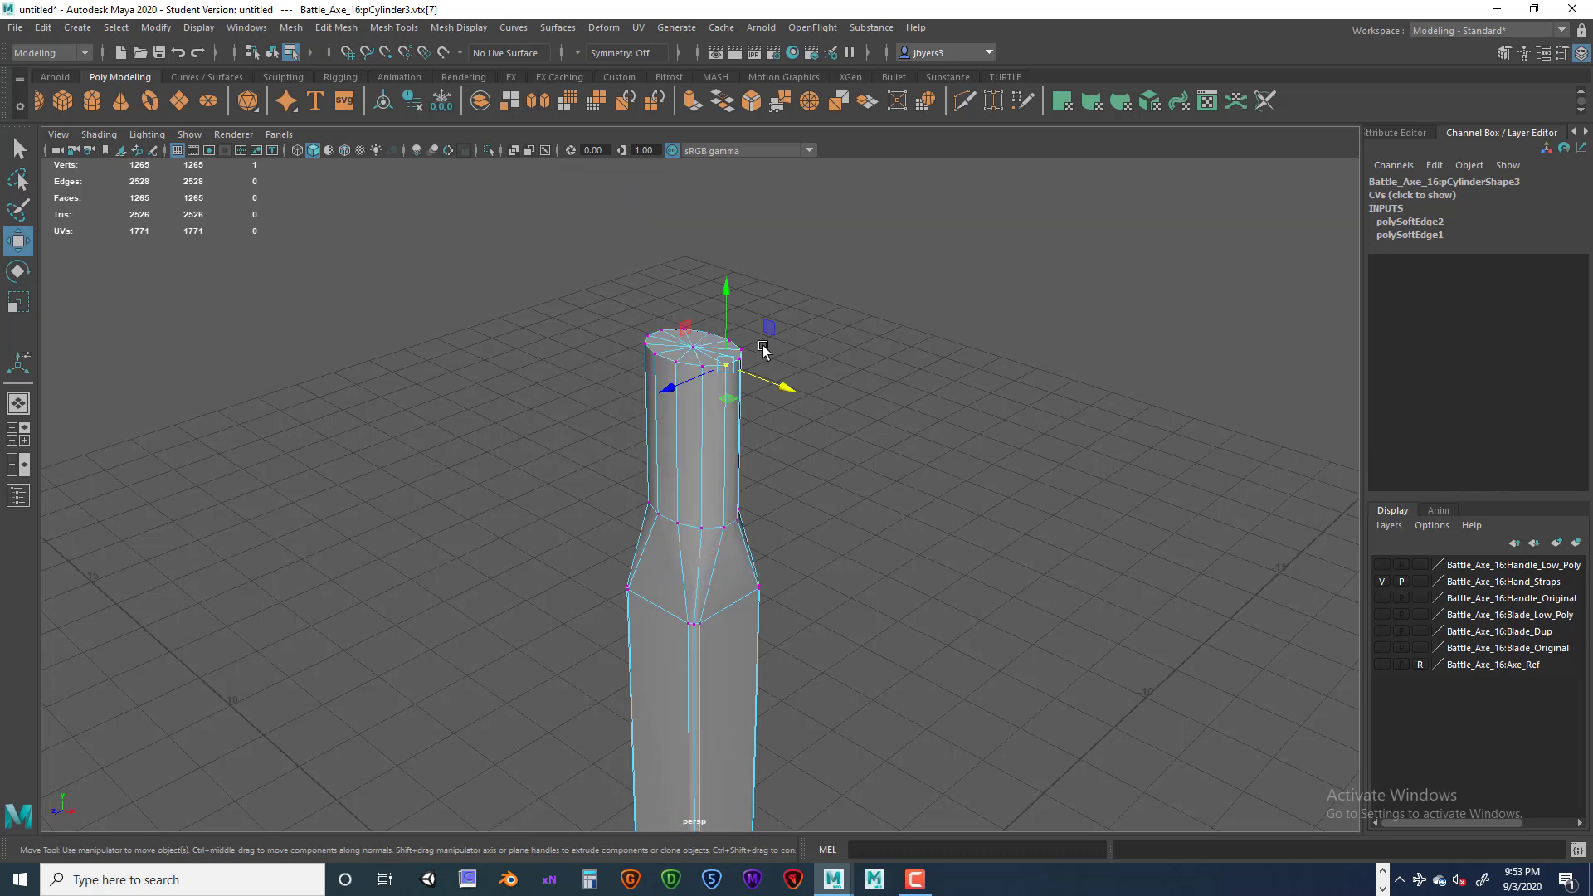
pyautogui.click(815, 347)
pyautogui.keyDown('alt'); pyautogui.moveTo(728, 362); pyautogui.dragTo(674, 384); pyautogui.keyUp('alt')
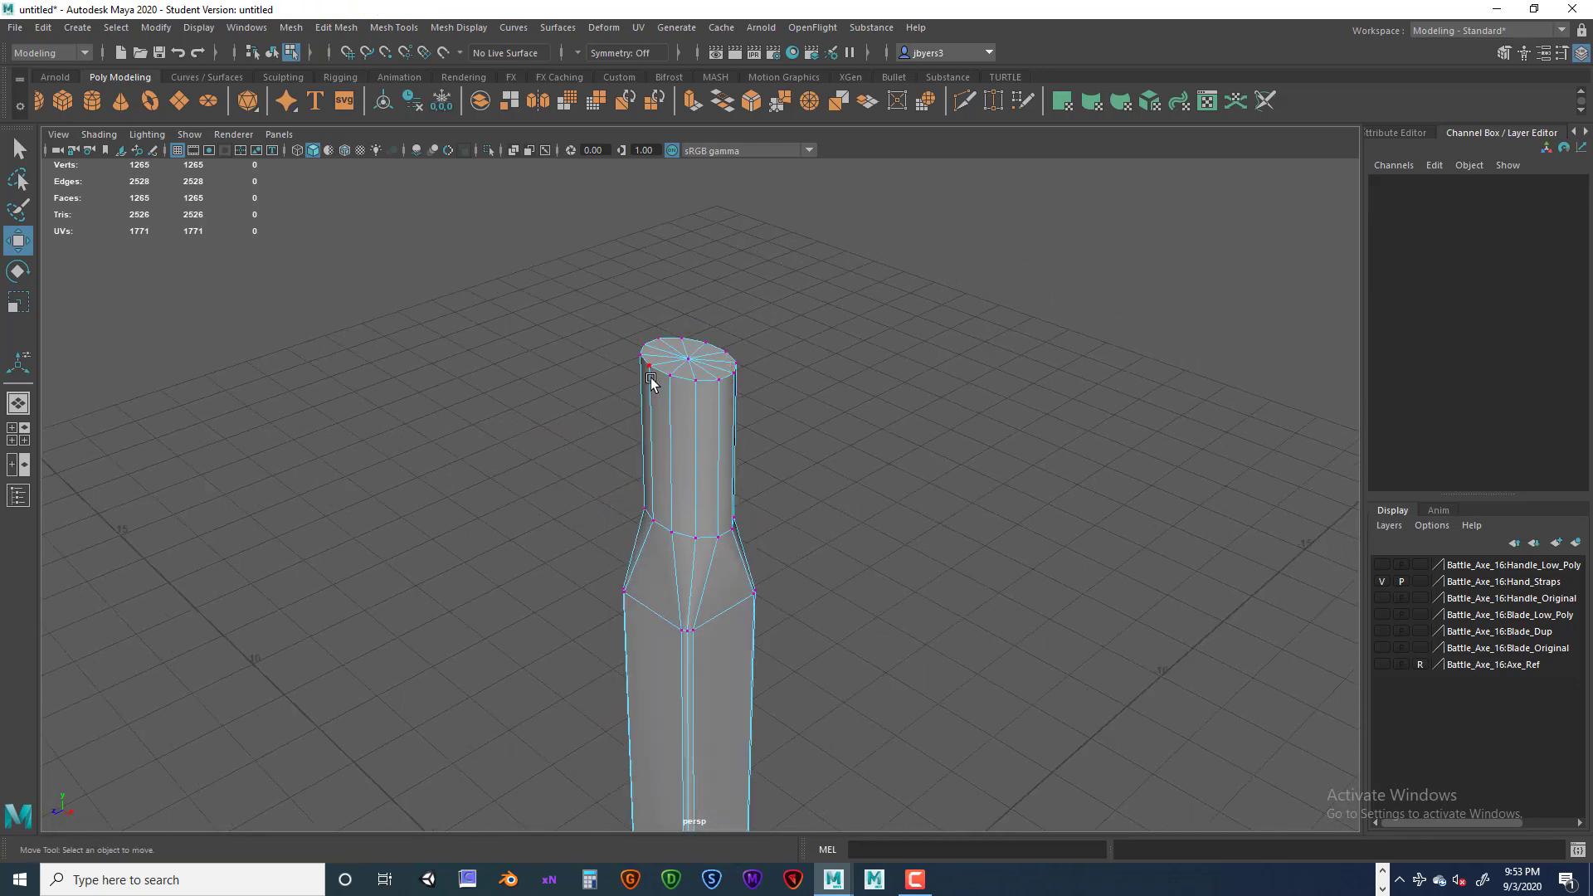
pyautogui.keyDown('alt'); pyautogui.moveTo(688, 365); pyautogui.dragTo(663, 340); pyautogui.keyUp('alt')
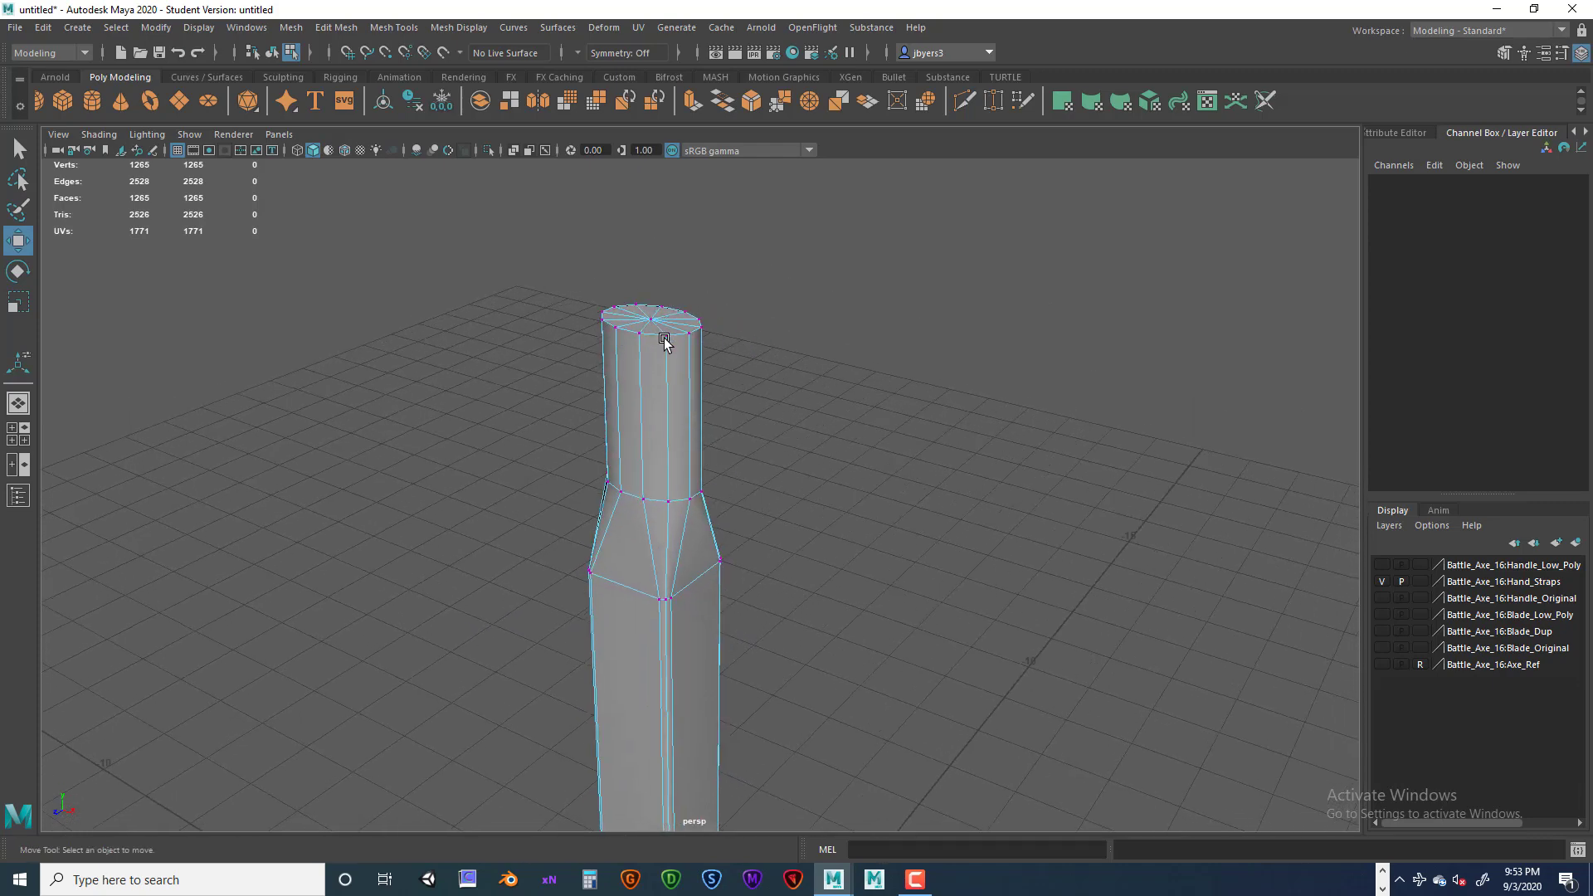
# Select the whole handle object and save the scene as Battle_Axe_17.mb.
pyautogui.rightClick(650, 340)
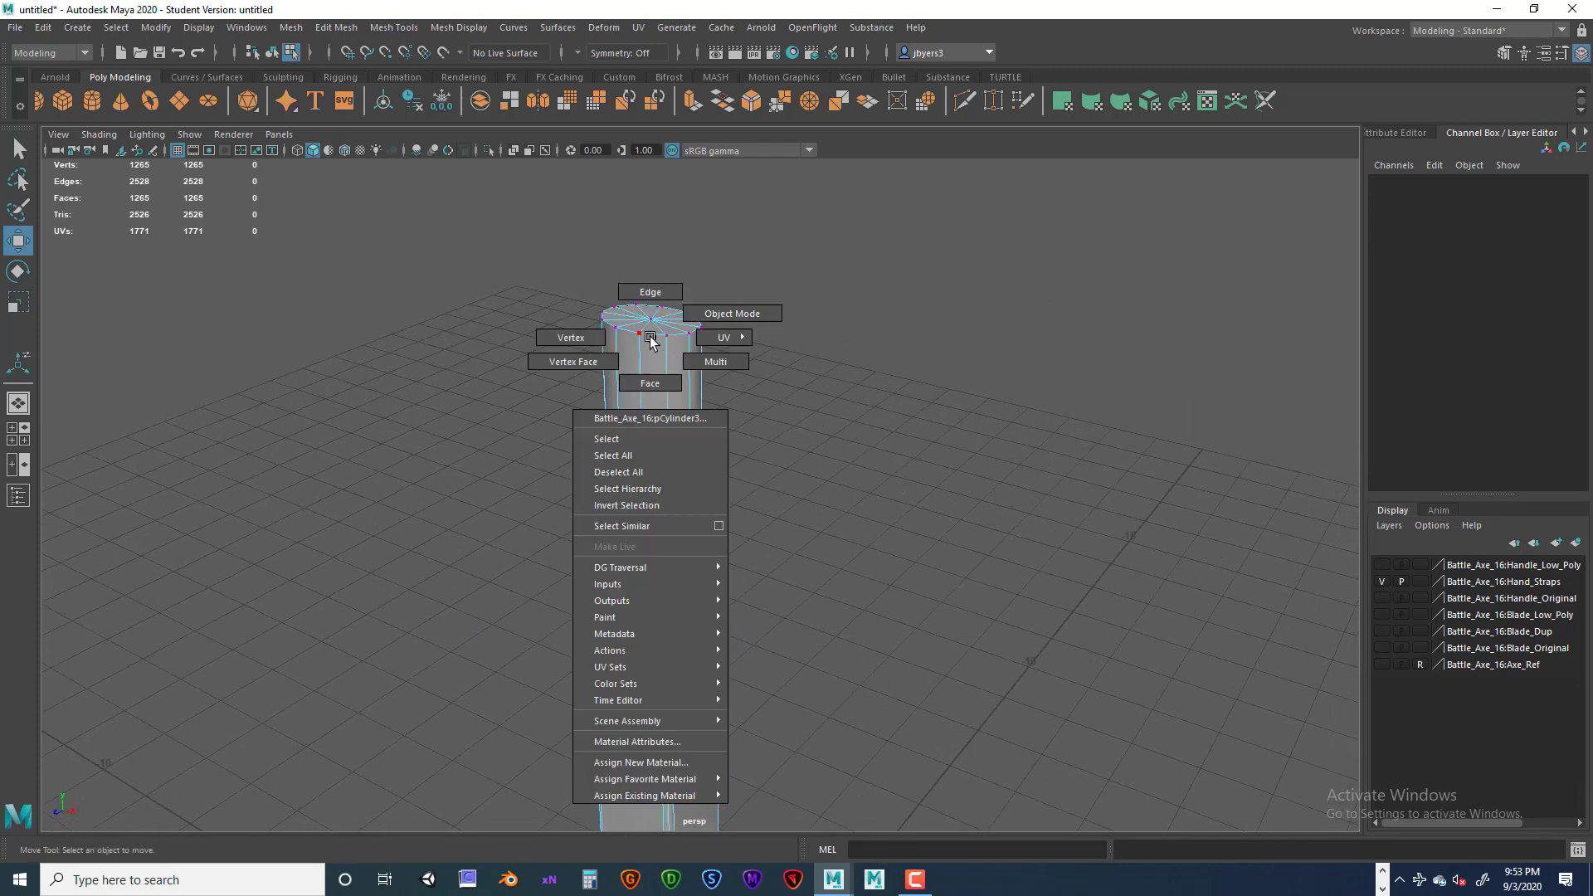
pyautogui.click(634, 438)
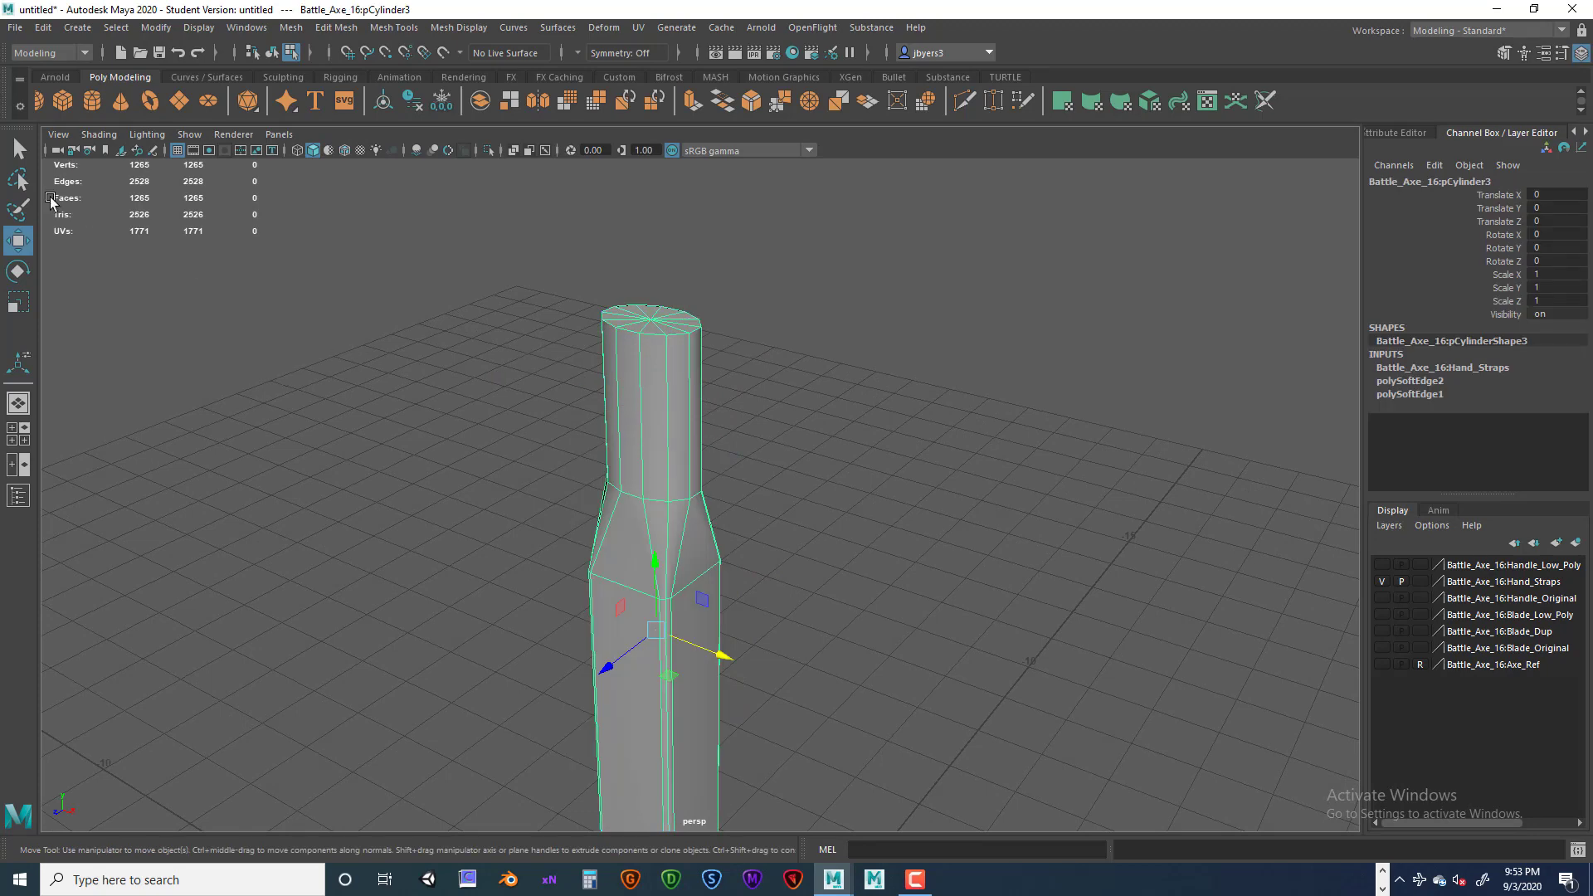
pyautogui.click(15, 28)
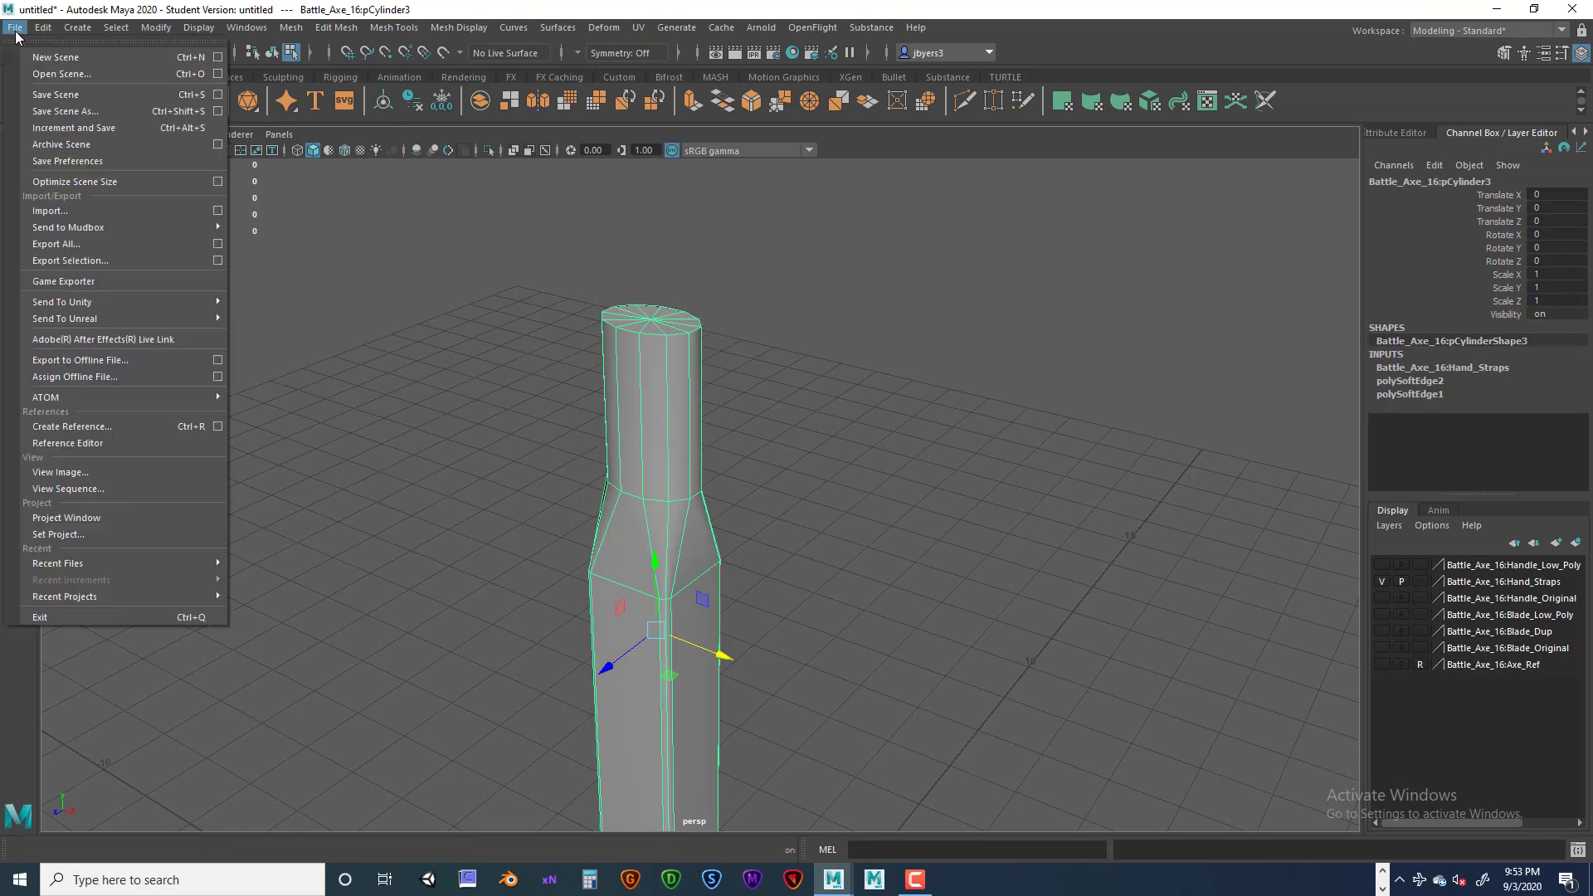
pyautogui.click(55, 111)
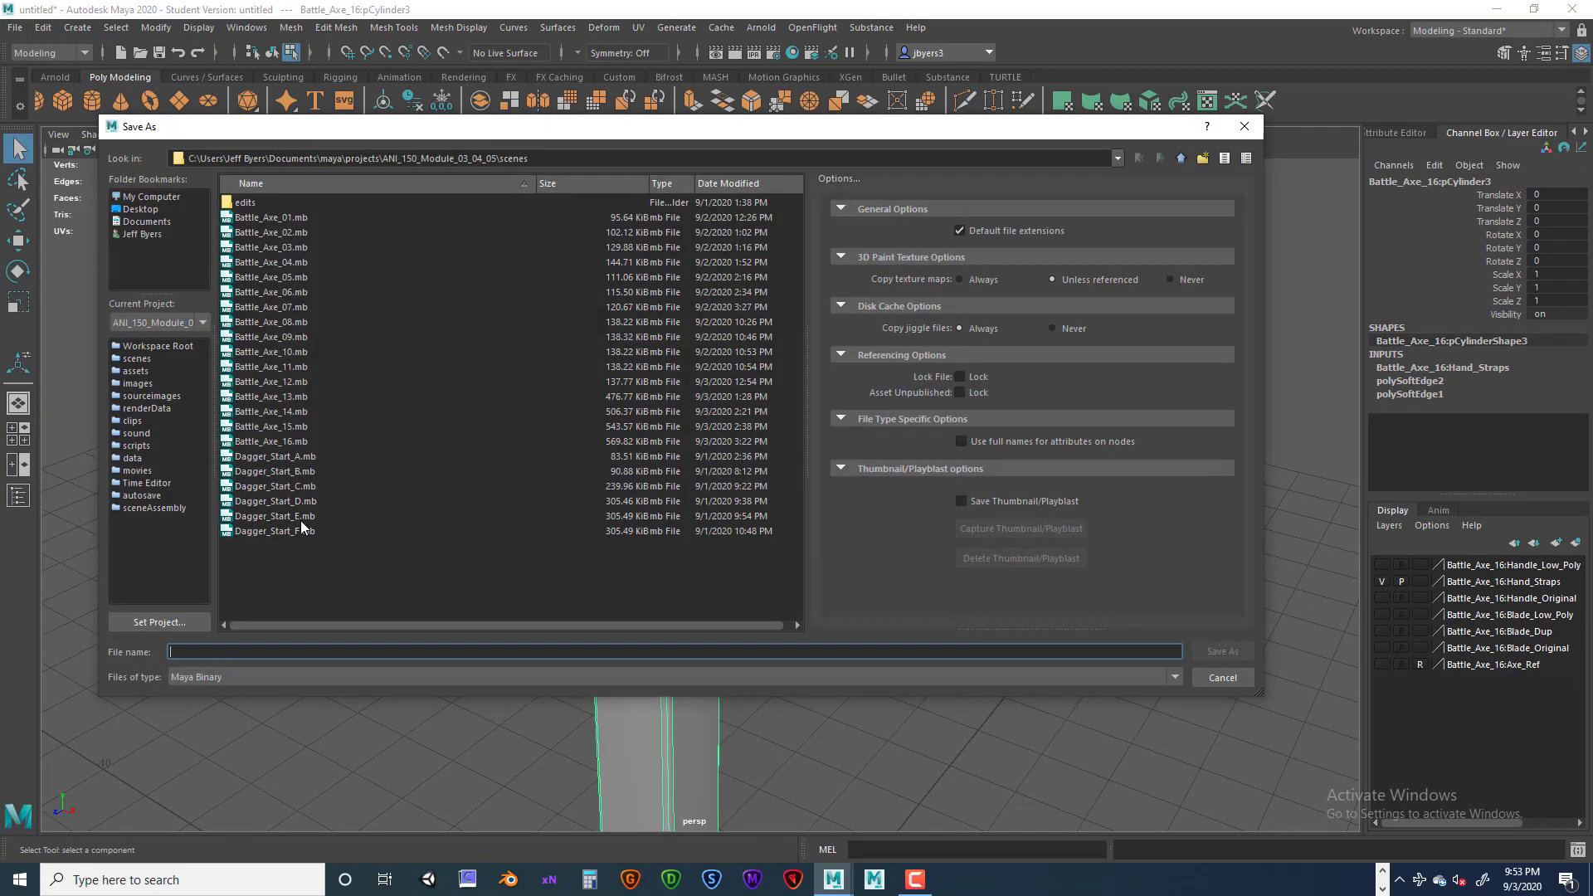
pyautogui.click(304, 440)
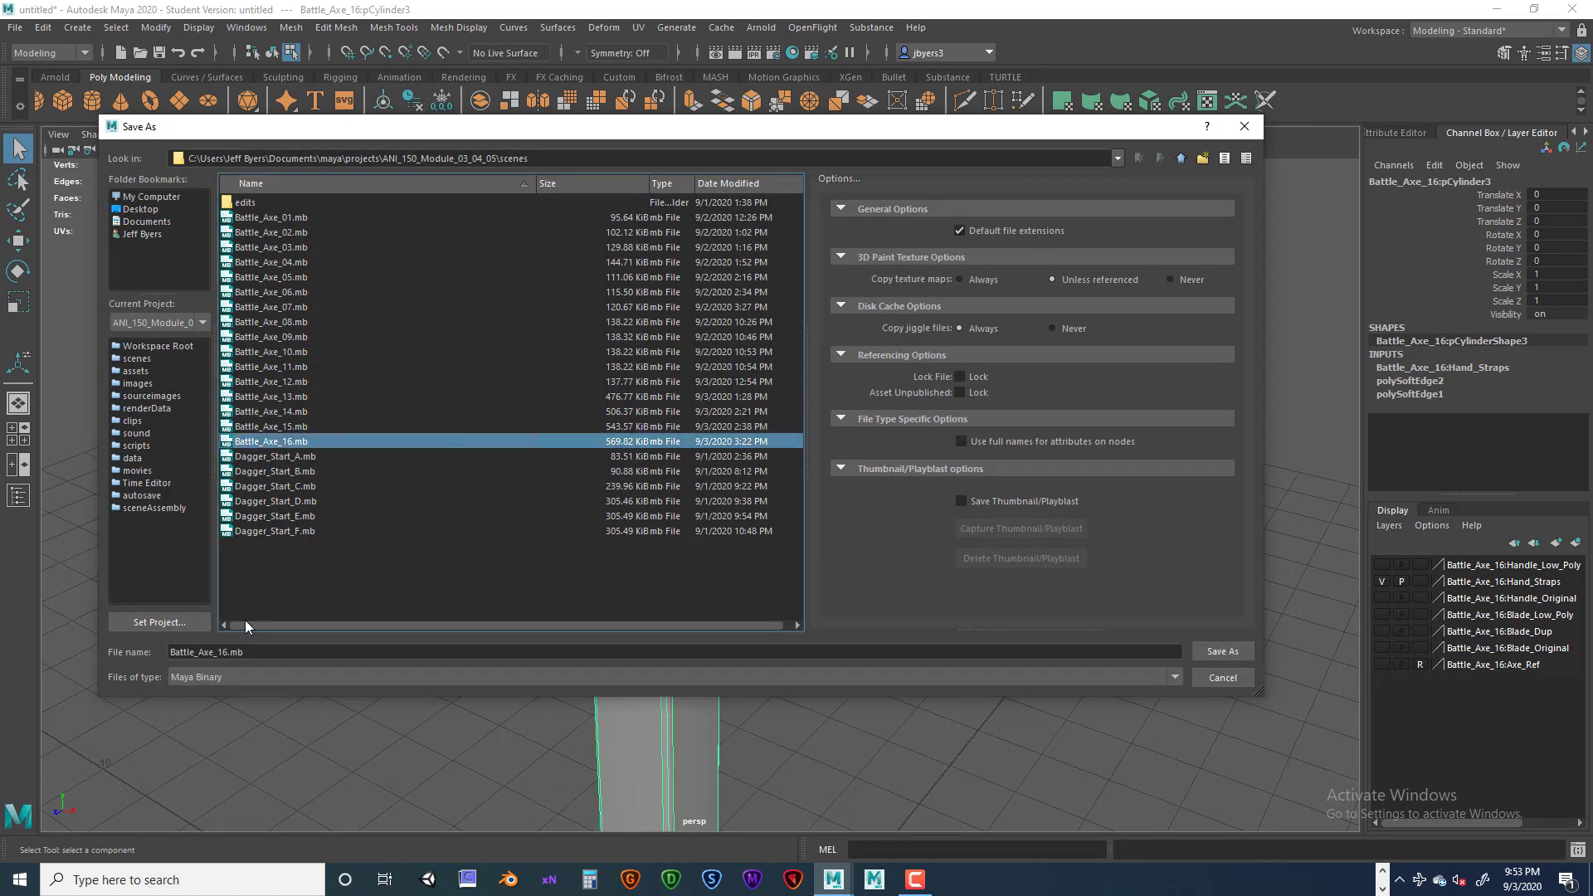
pyautogui.click(242, 653)
pyautogui.moveTo(224, 652); pyautogui.dragTo(249, 645)
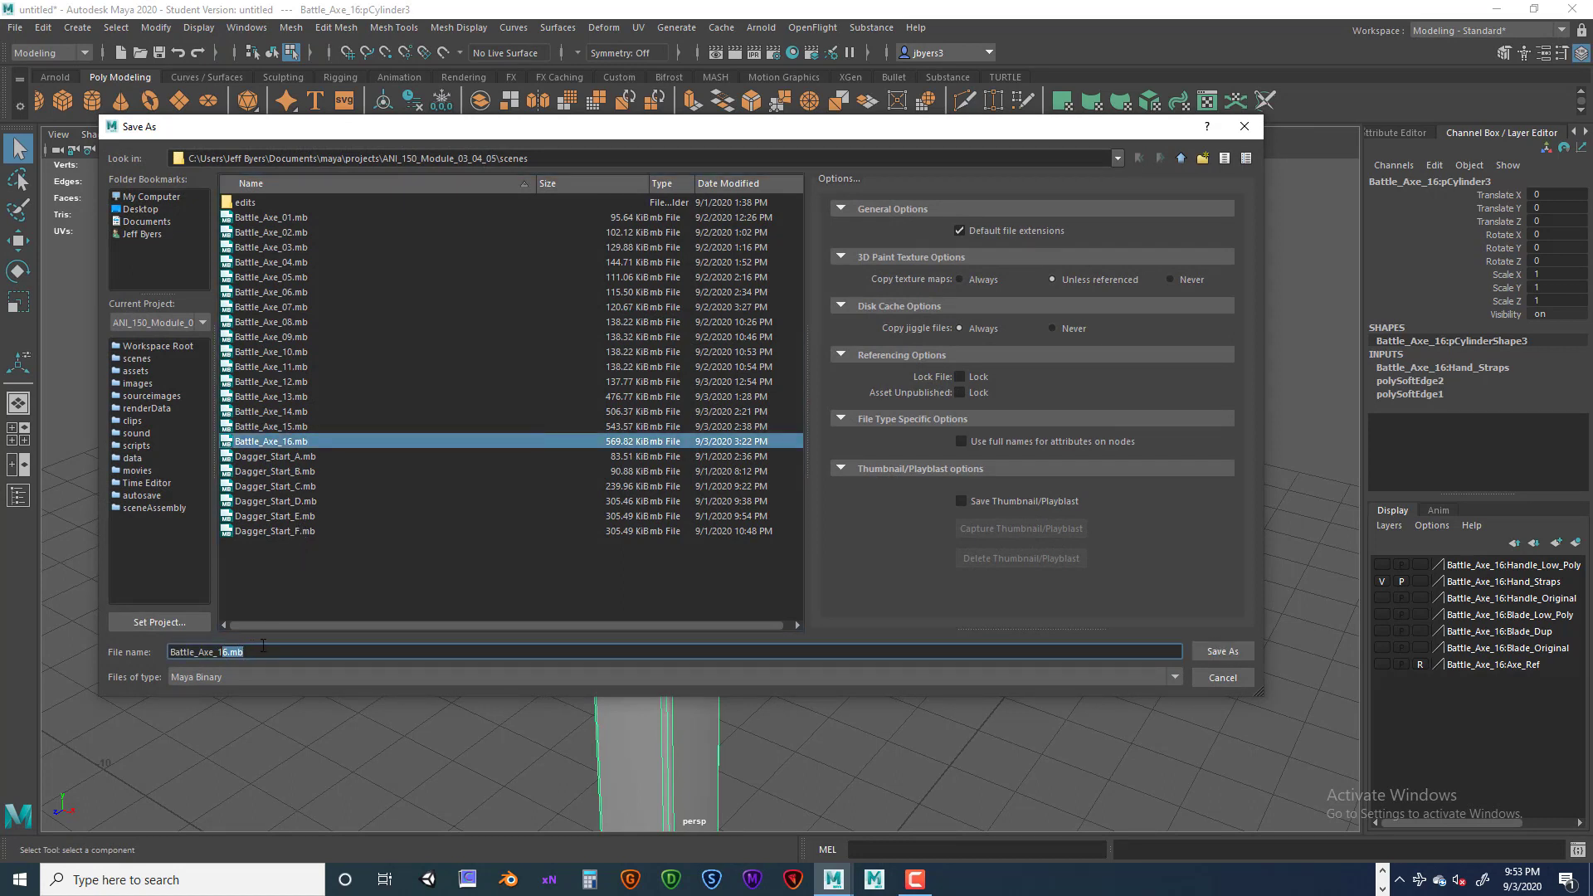
pyautogui.write('7')
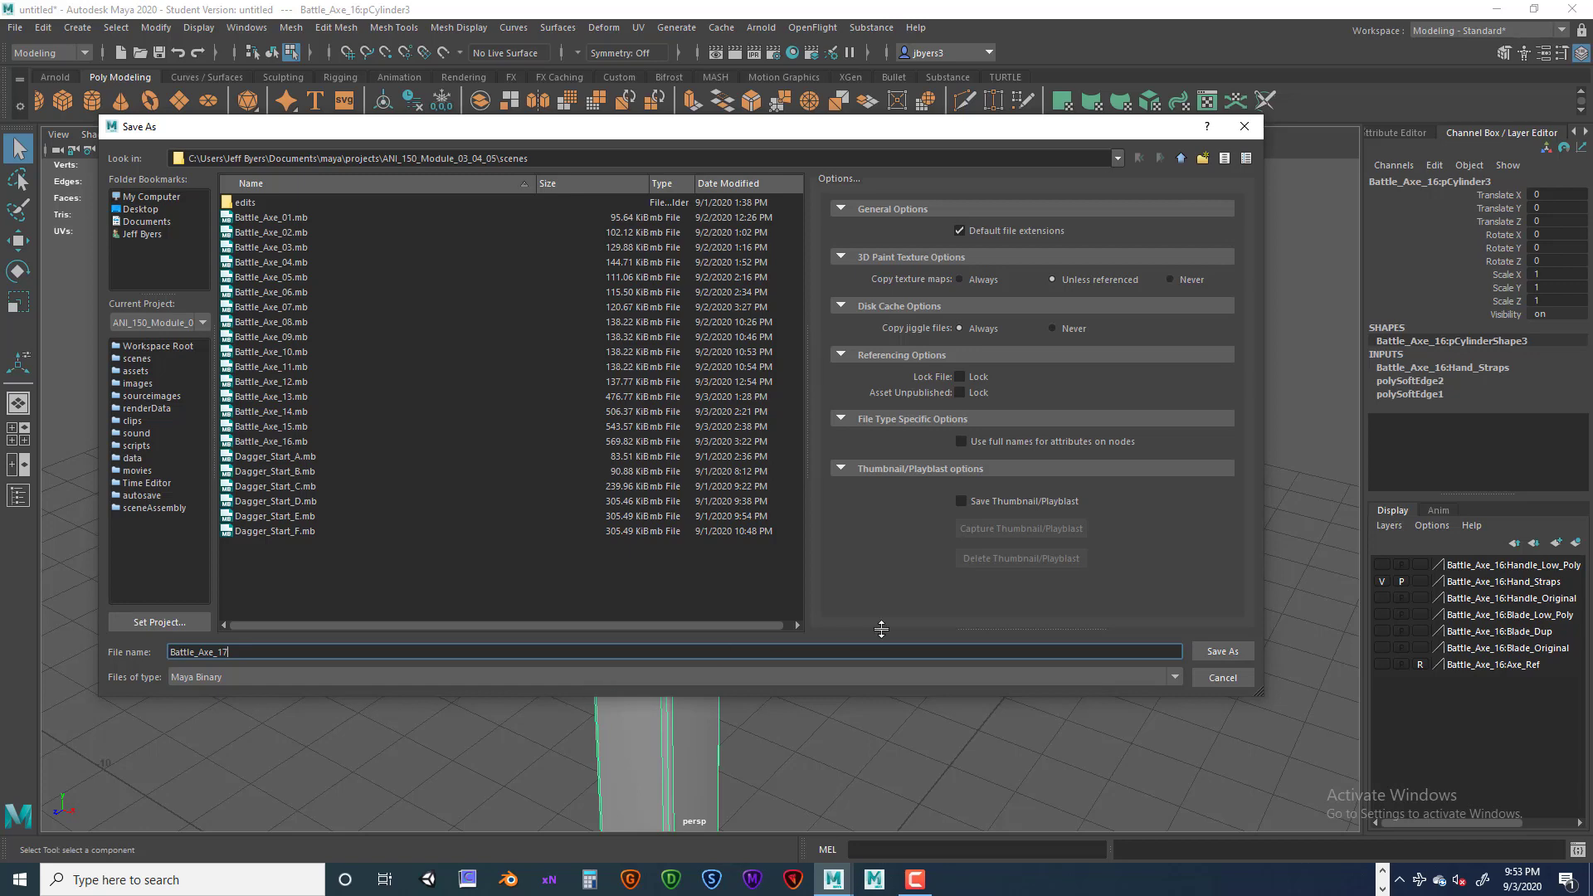
pyautogui.click(1216, 651)
pyautogui.click(761, 455)
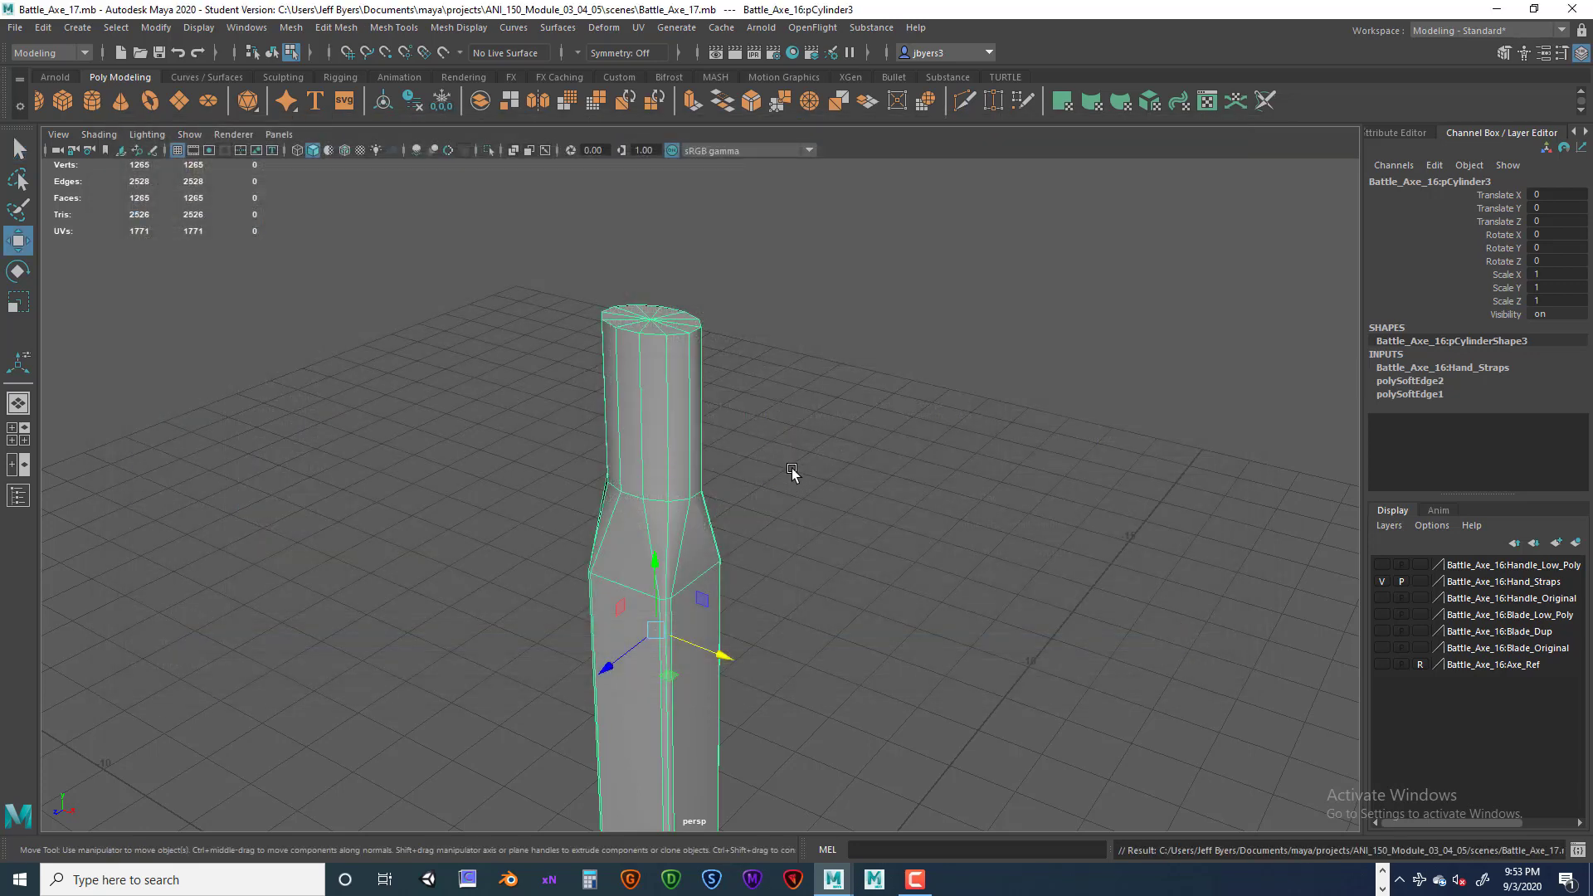
# Deselect the handle and start a new empty scene.
pyautogui.click(547, 327)
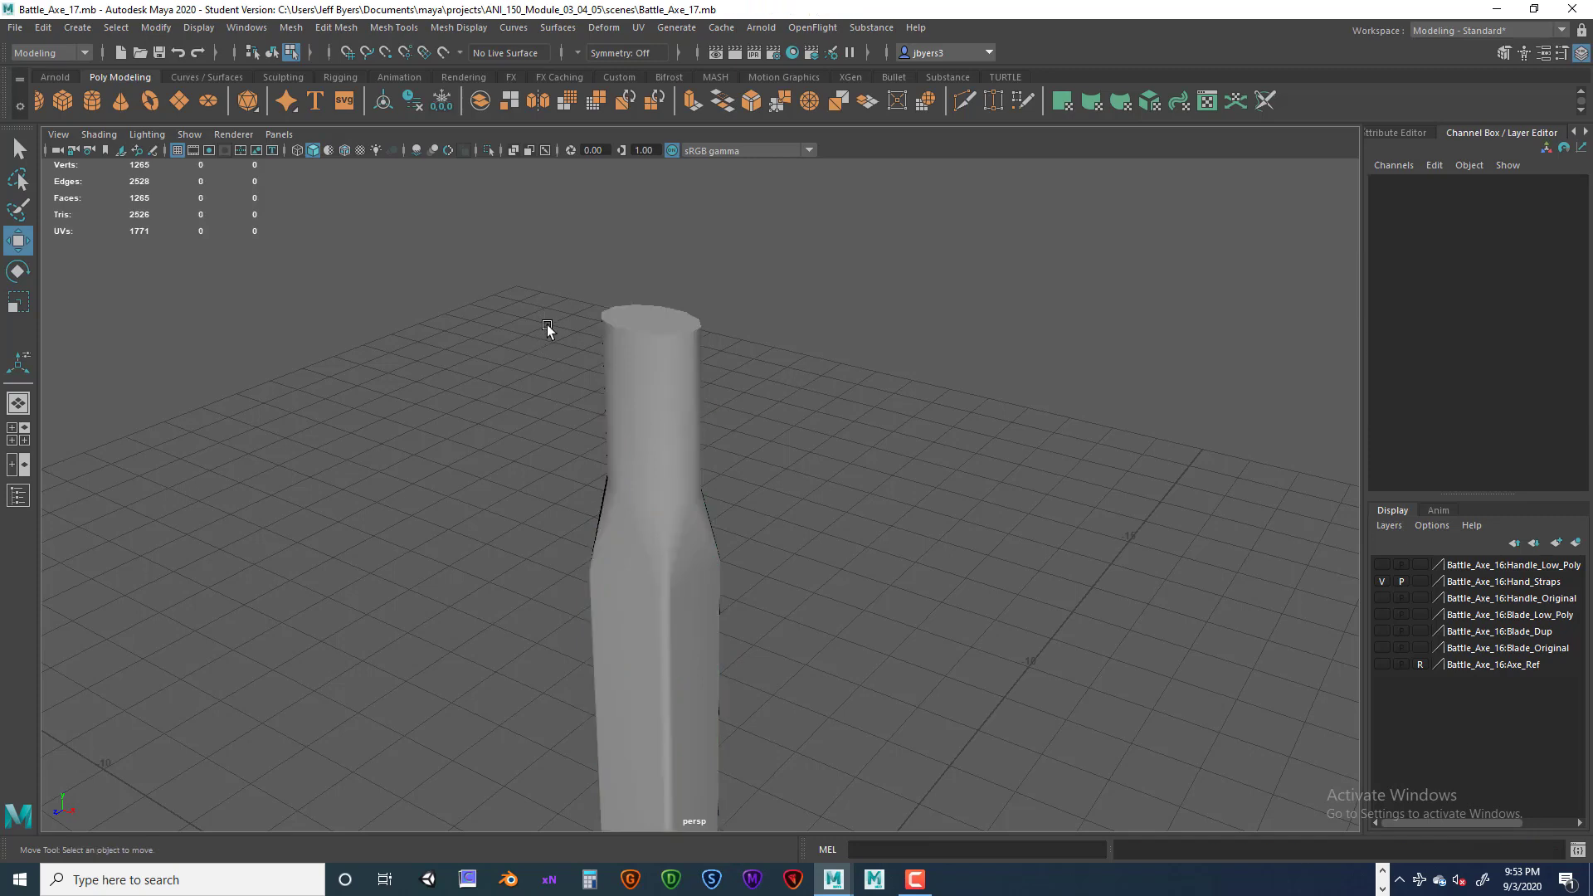
pyautogui.click(14, 29)
pyautogui.click(56, 58)
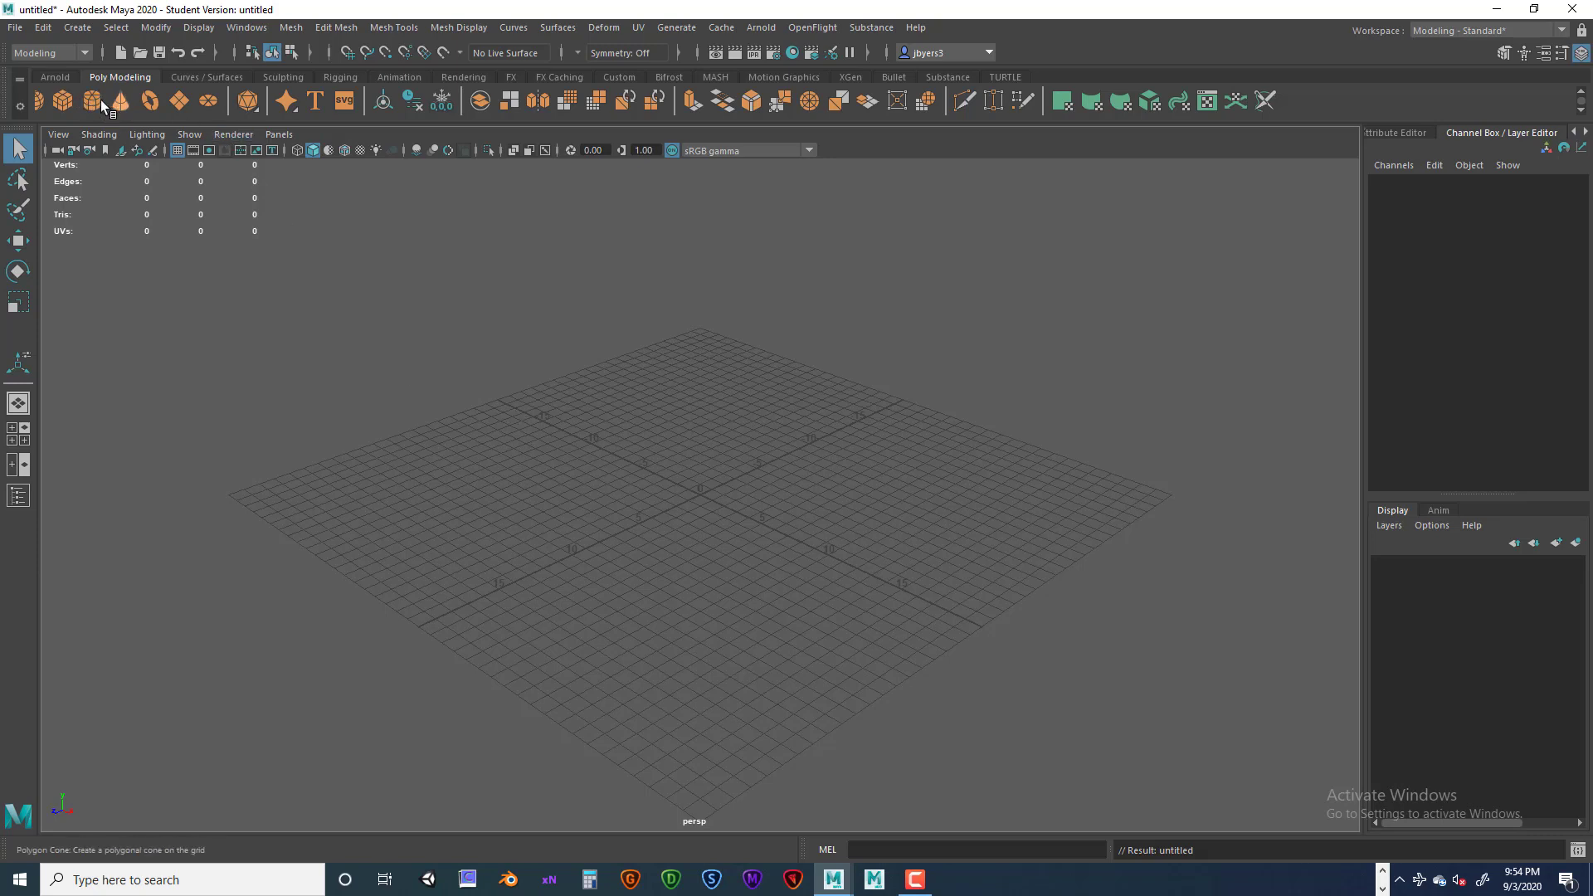
# Create a polygon sphere, frame it, and move it to -2.06 along X.
pyautogui.click(39, 98)
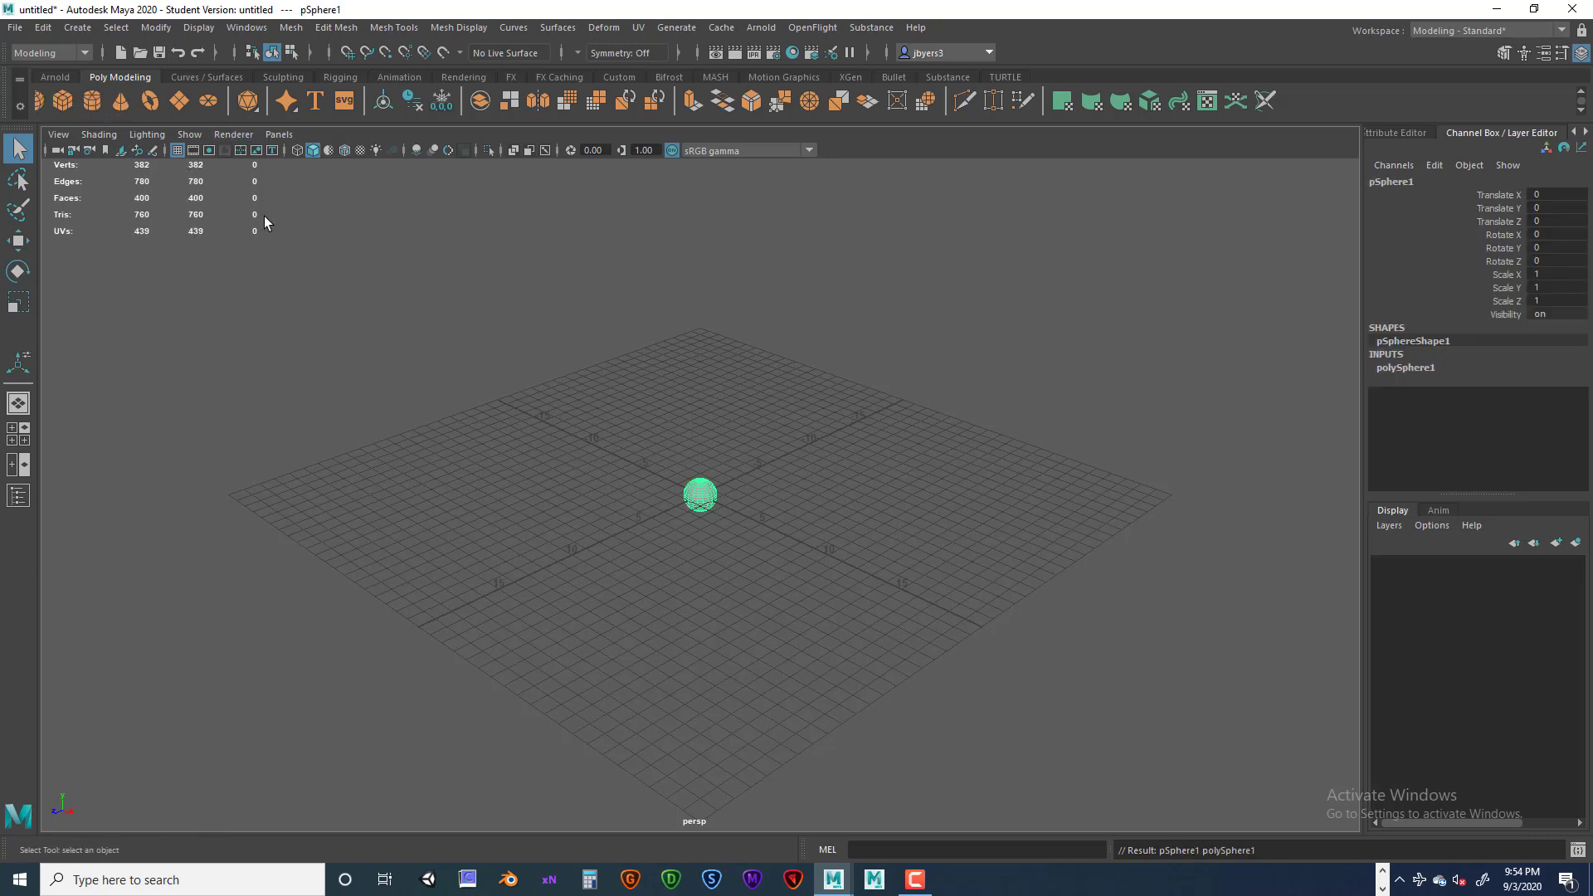
pyautogui.press('f')
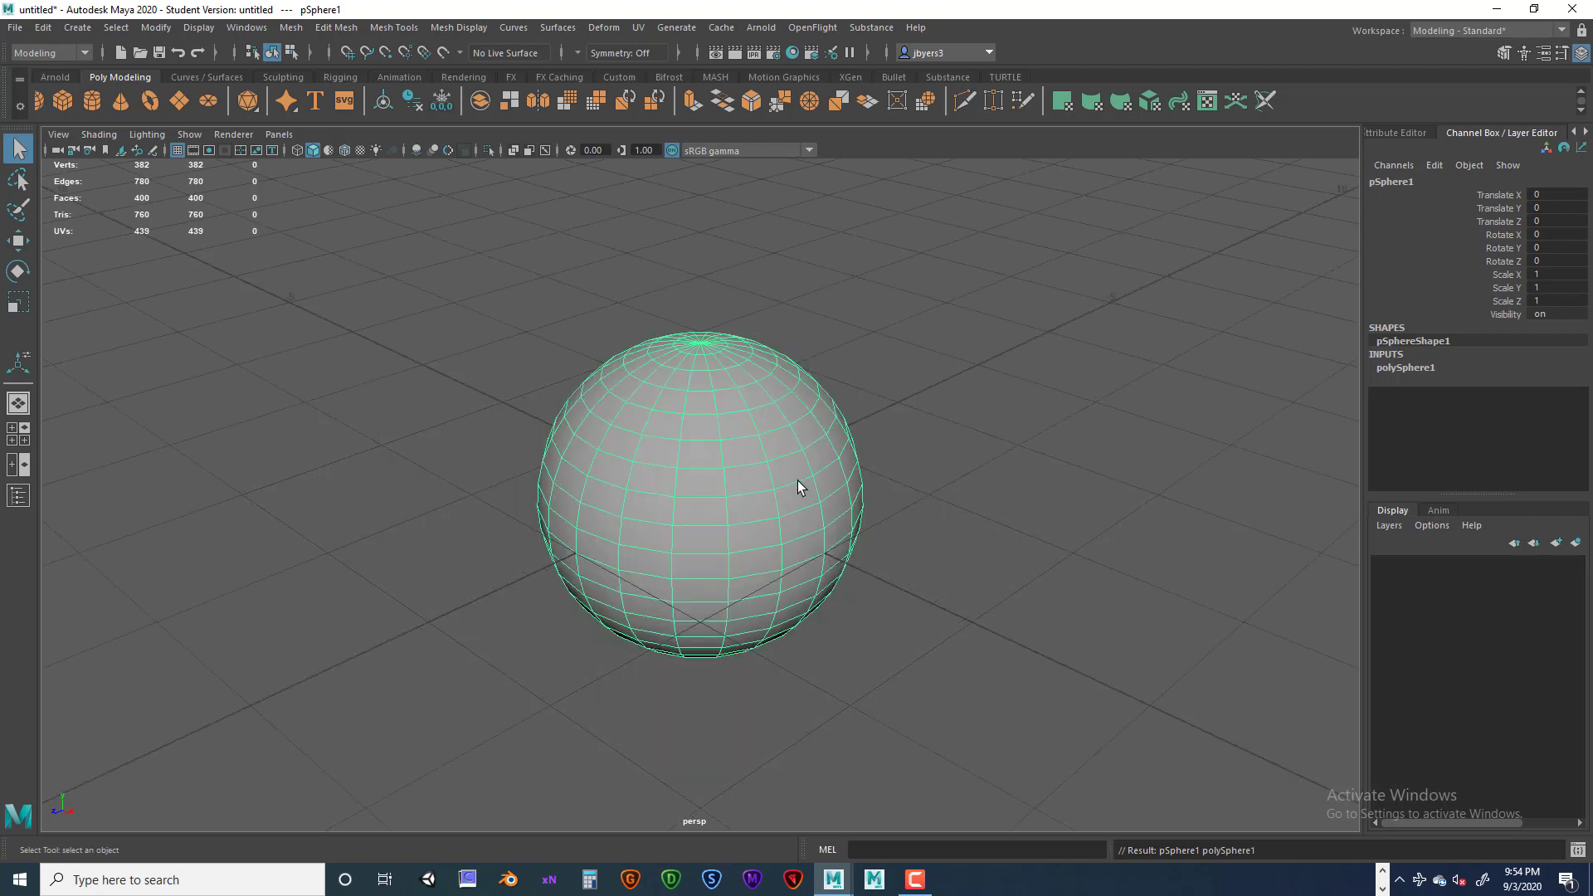
pyautogui.press('w')
pyautogui.moveTo(751, 525); pyautogui.dragTo(835, 541)
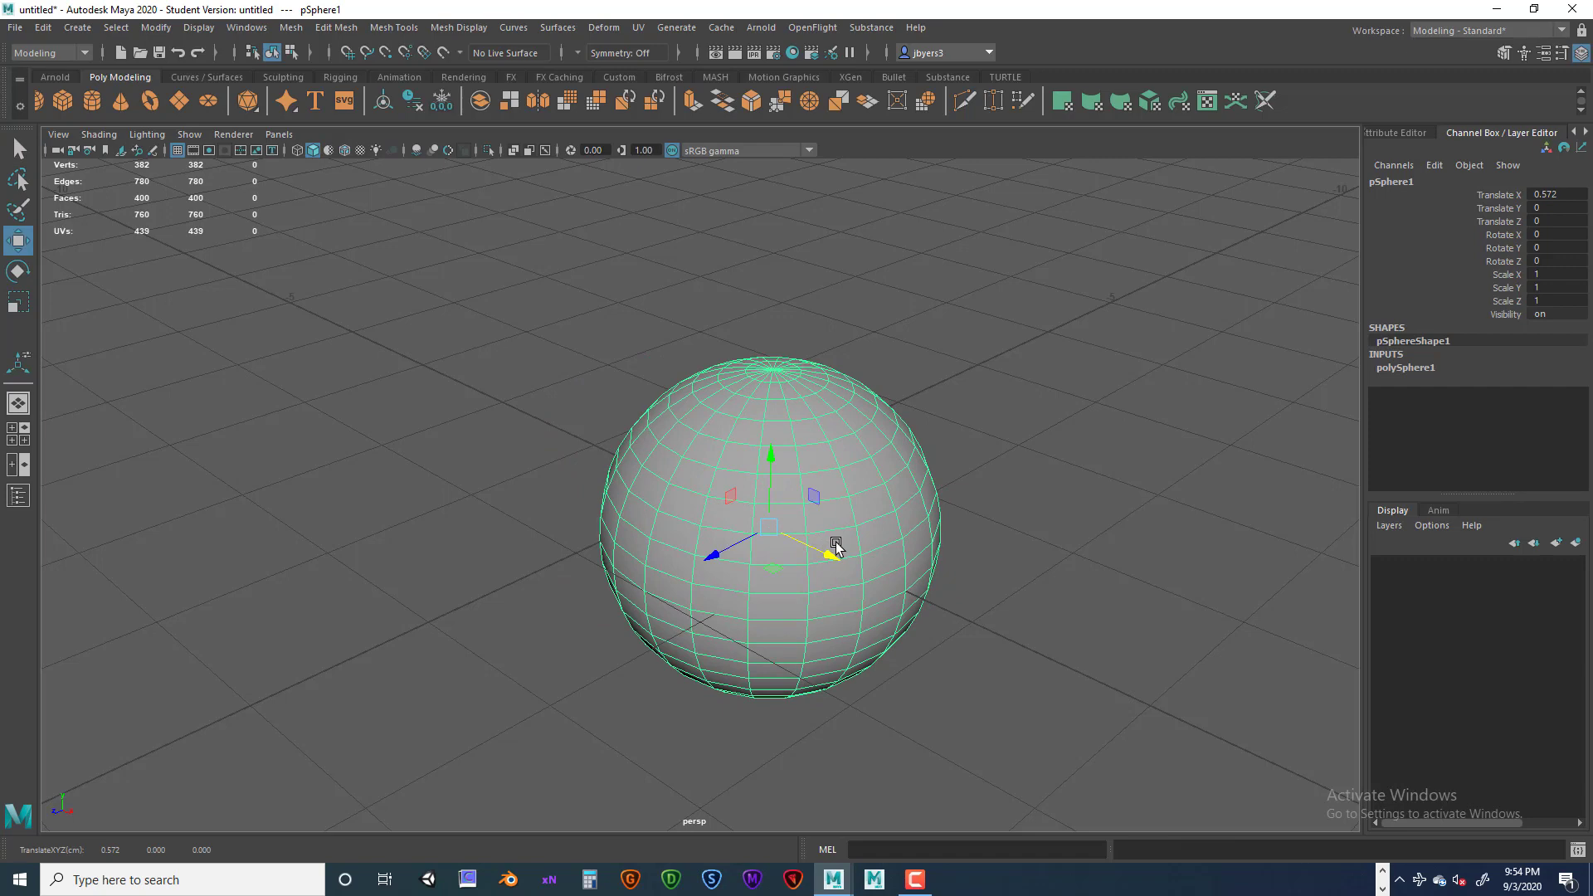
pyautogui.scroll(-3, 835, 542)
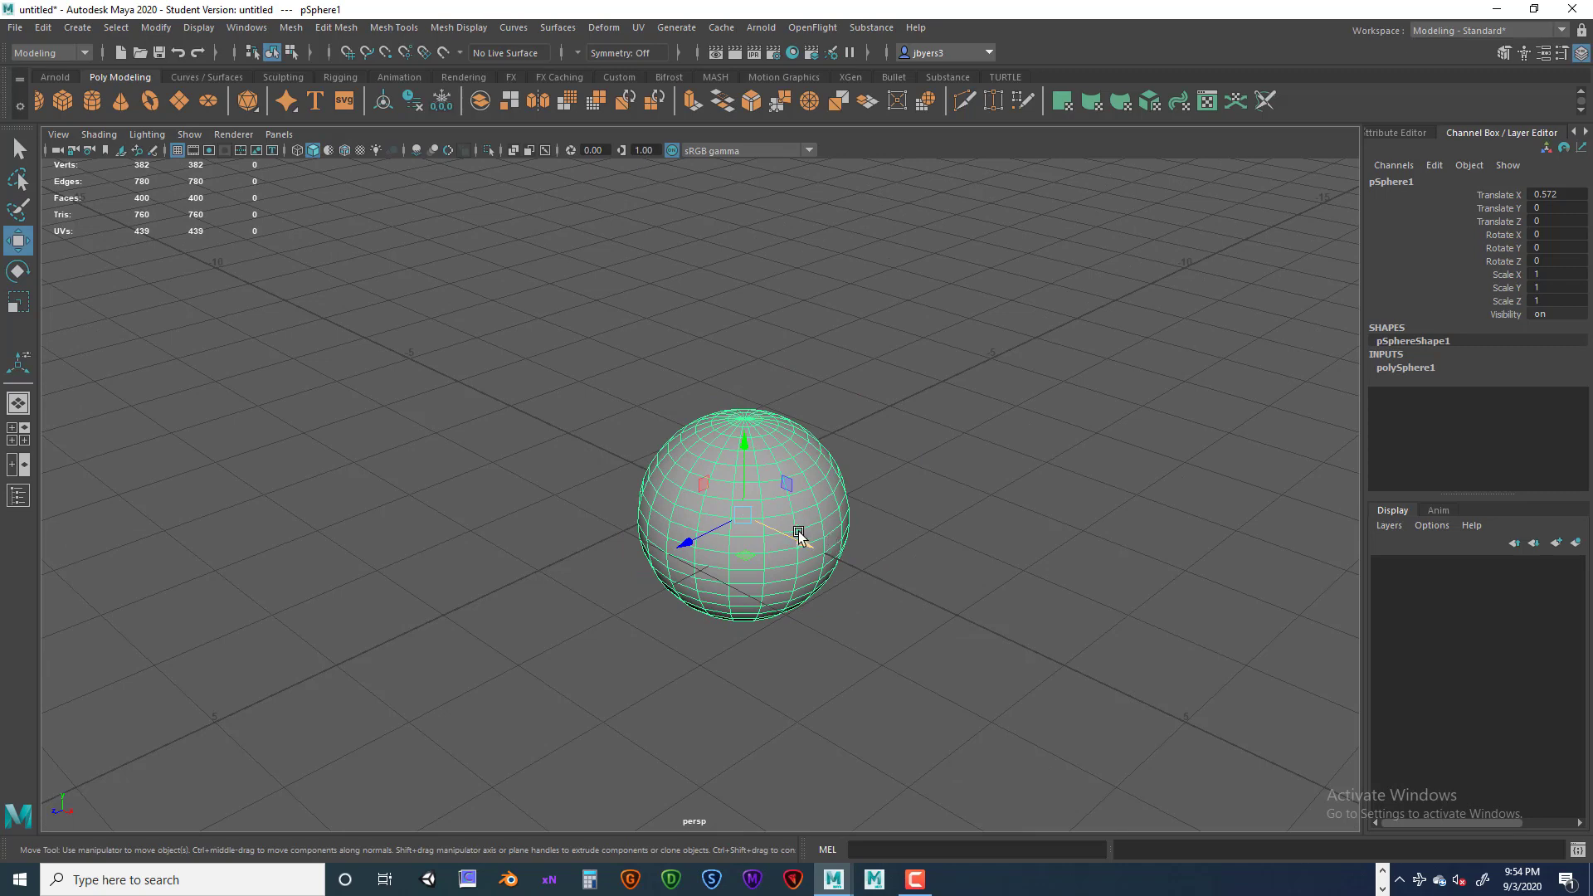
pyautogui.moveTo(795, 536); pyautogui.dragTo(592, 472)
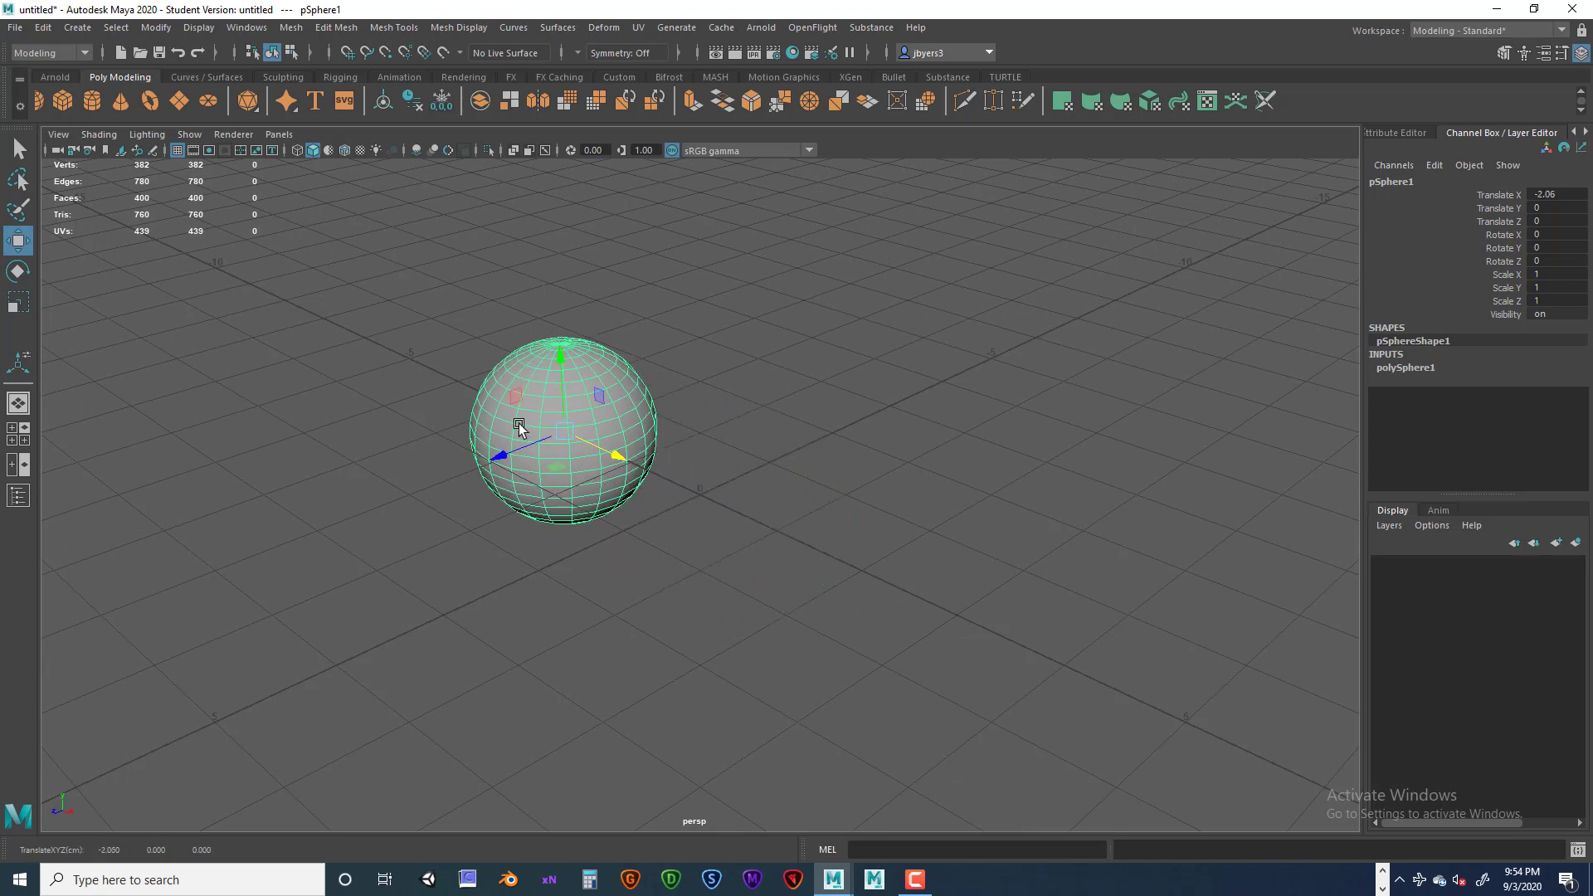
# Start a new scene without saving and create a polygon sphere at the origin with the Move tool active.
pyautogui.click(15, 28)
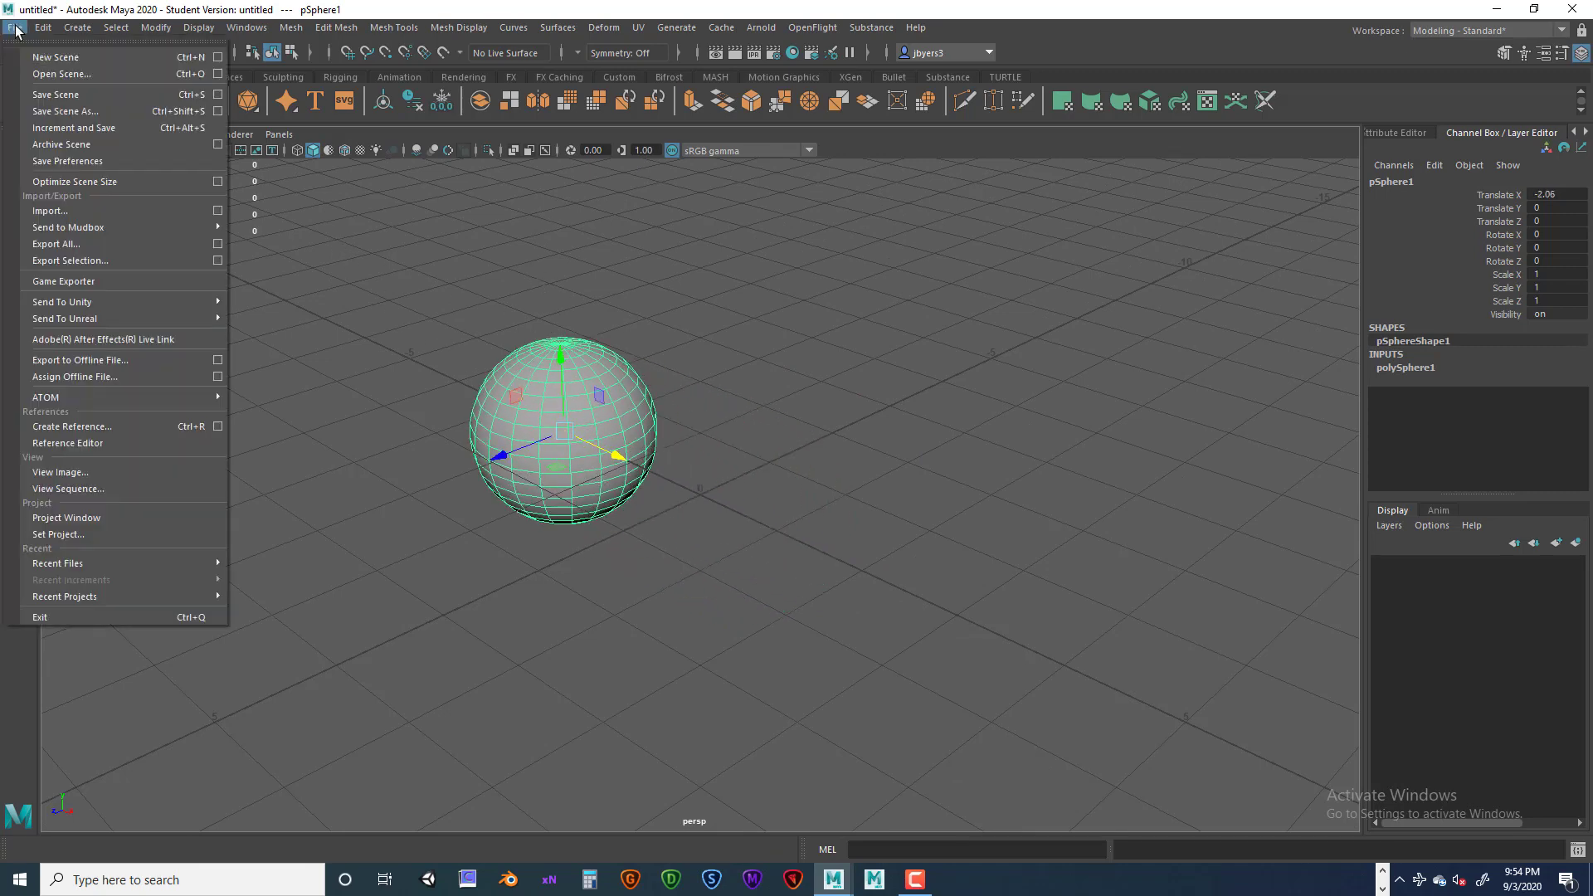
pyautogui.click(30, 57)
pyautogui.click(808, 438)
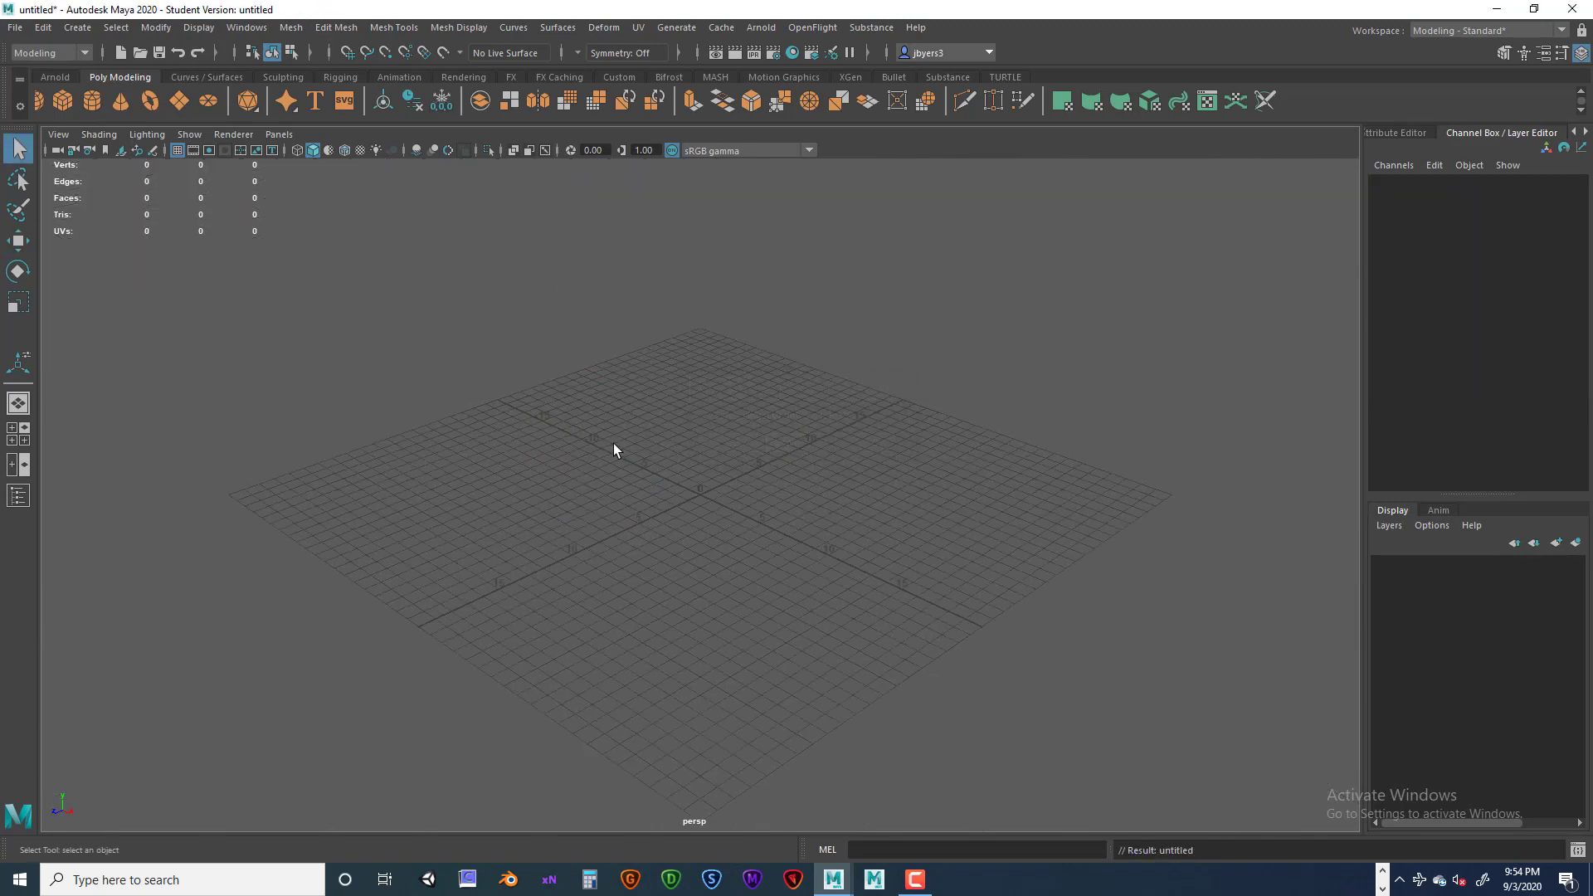
pyautogui.click(39, 101)
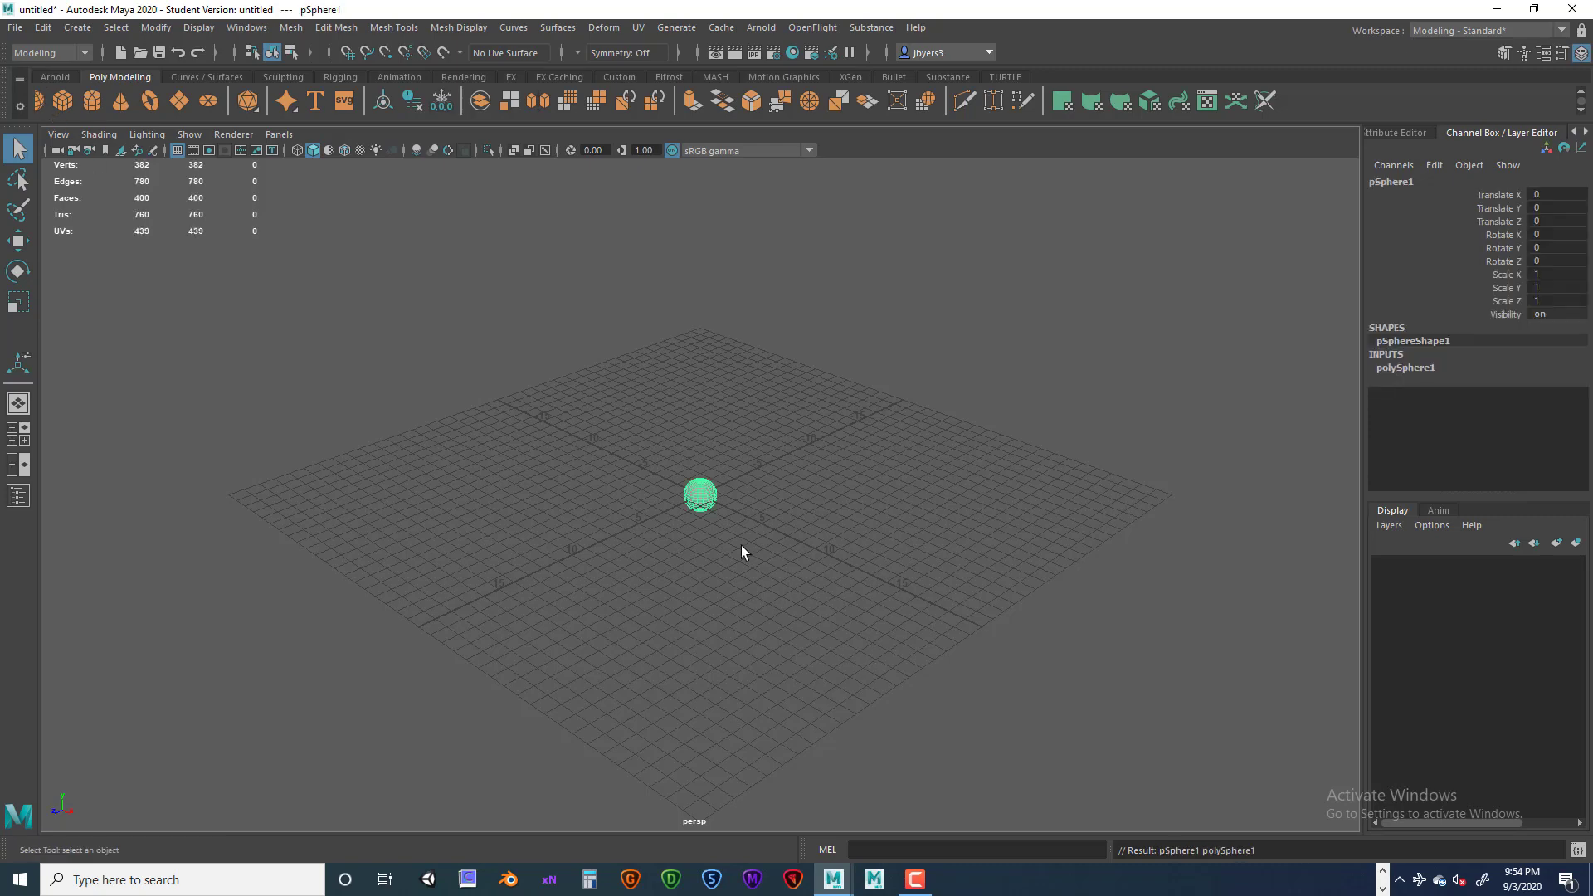
pyautogui.press('w')
pyautogui.scroll(5, 740, 523)
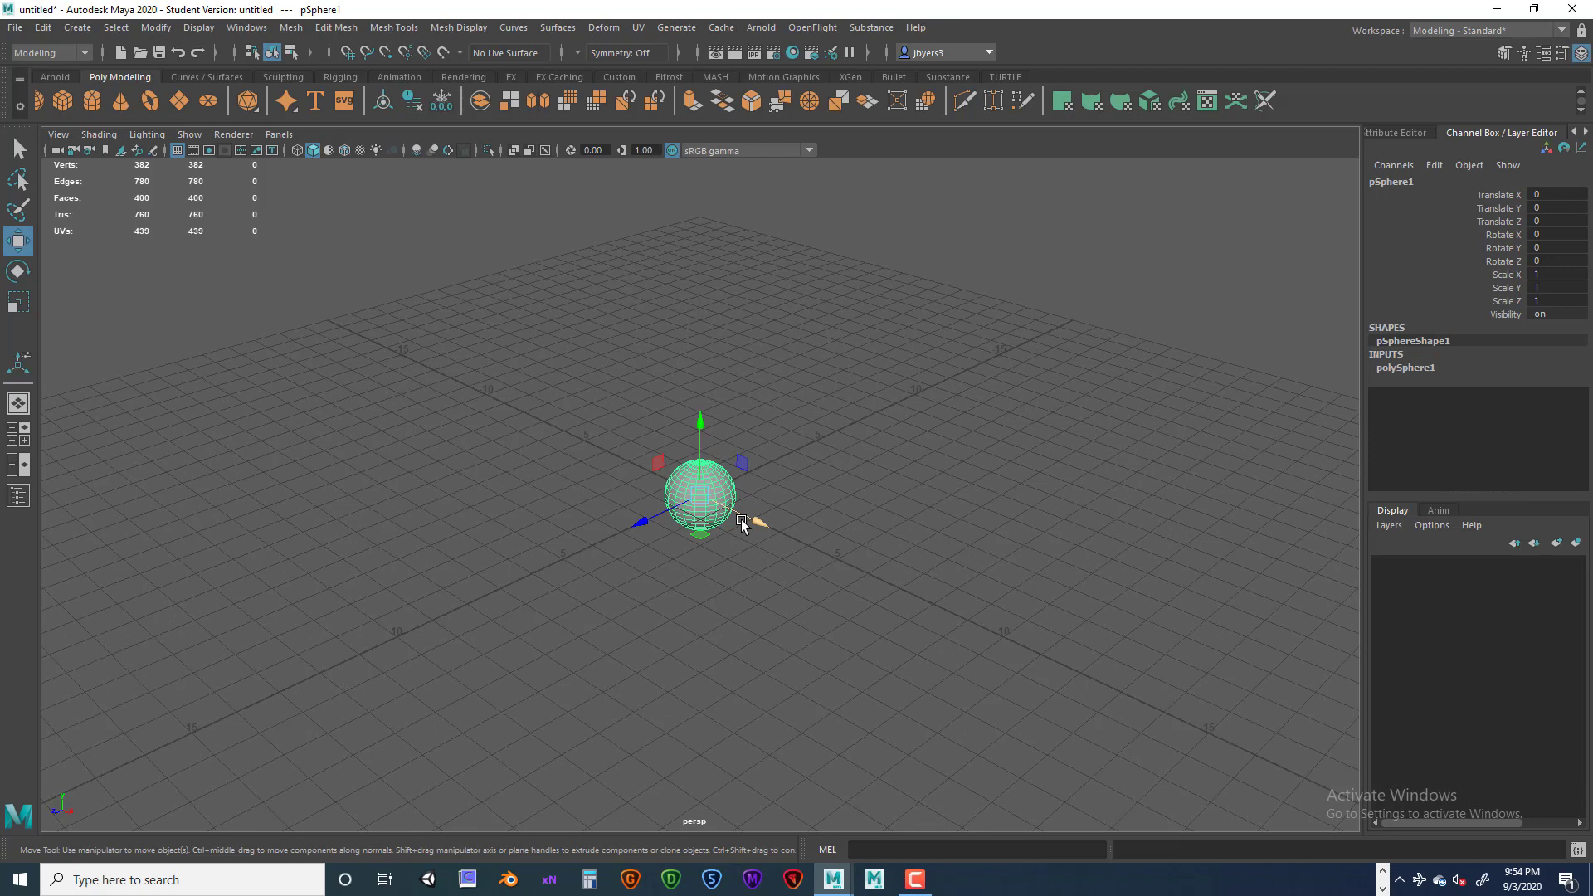
# Resize the Move manipulator repeatedly with the + and - keys.
pyautogui.press('=')
pyautogui.press('=')
pyautogui.press('=')
pyautogui.press('=')
pyautogui.press('=')
pyautogui.press('=')
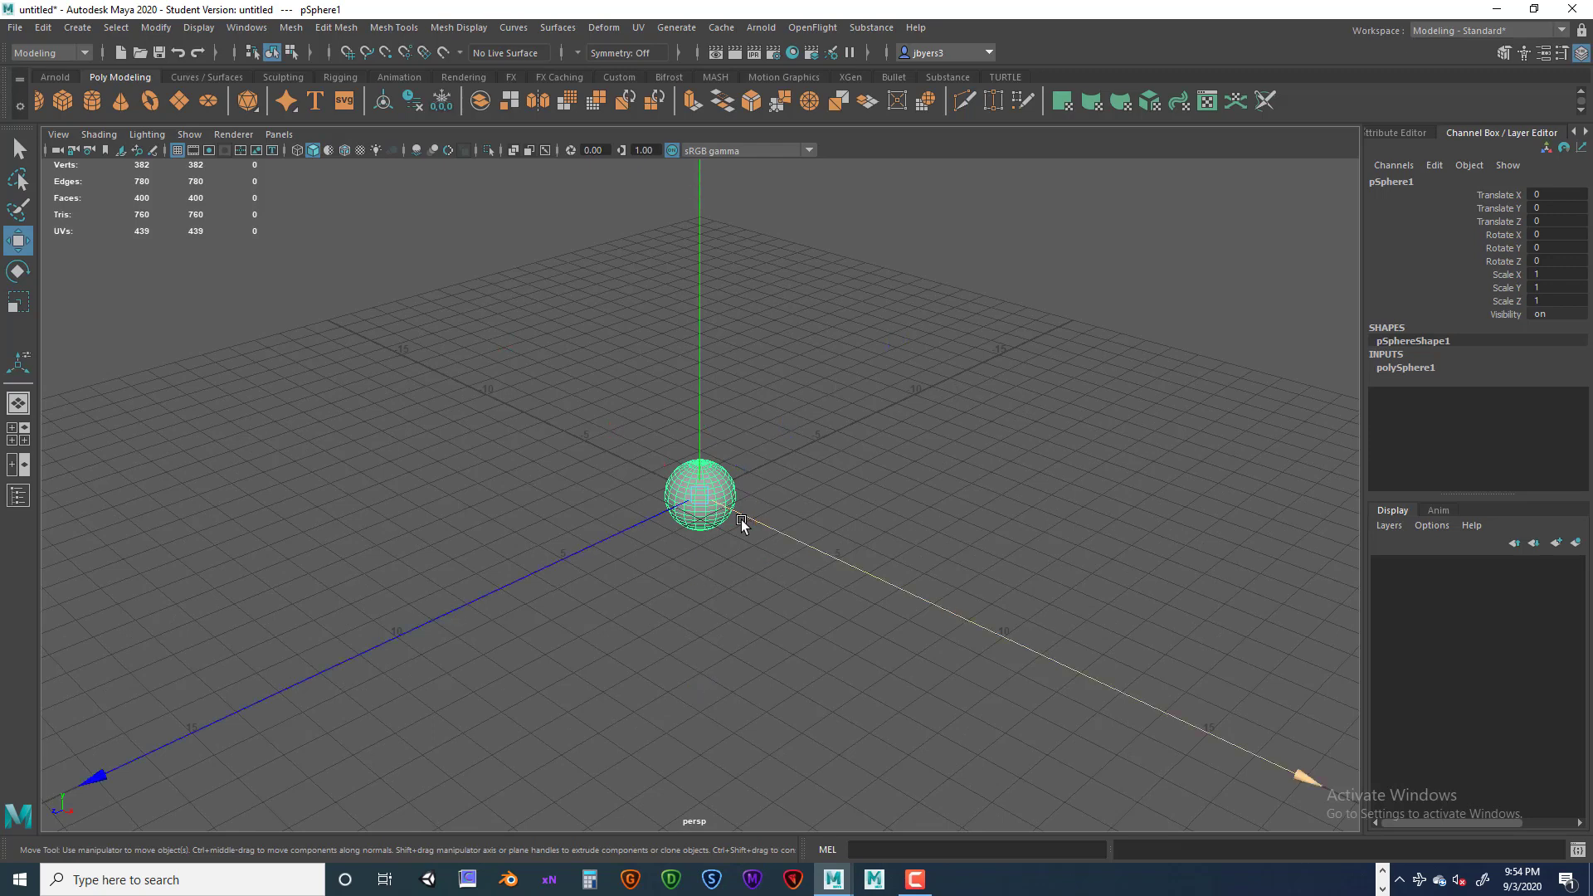
pyautogui.press('-')
pyautogui.press('-')
pyautogui.press('-')
pyautogui.press('-')
pyautogui.press('-')
pyautogui.press('-')
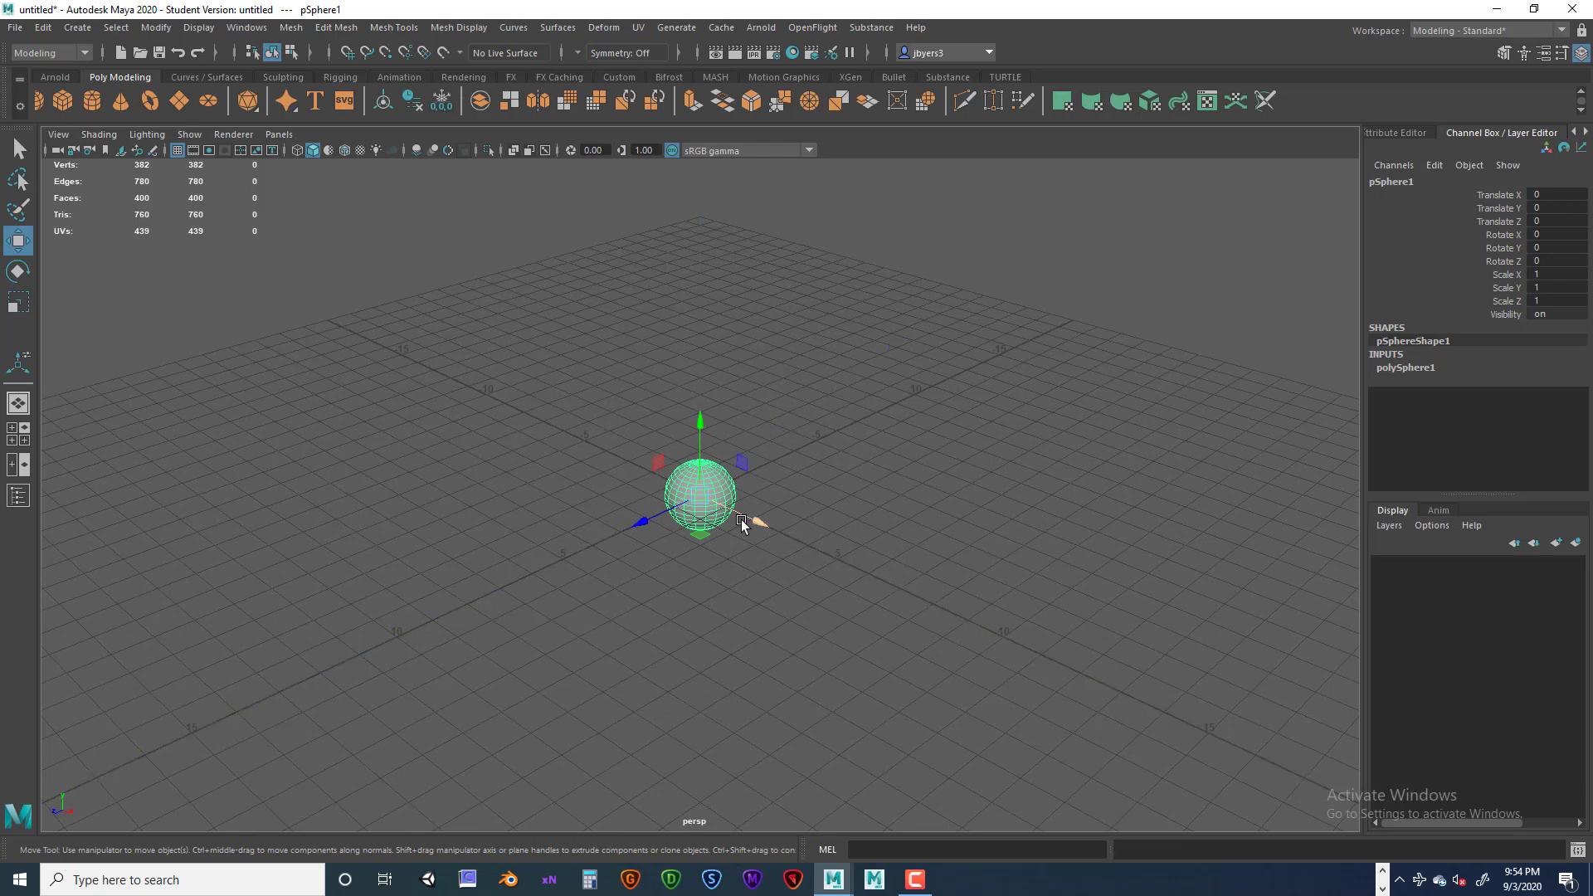
pyautogui.press('=')
pyautogui.press('=')
pyautogui.press('=')
pyautogui.press('=')
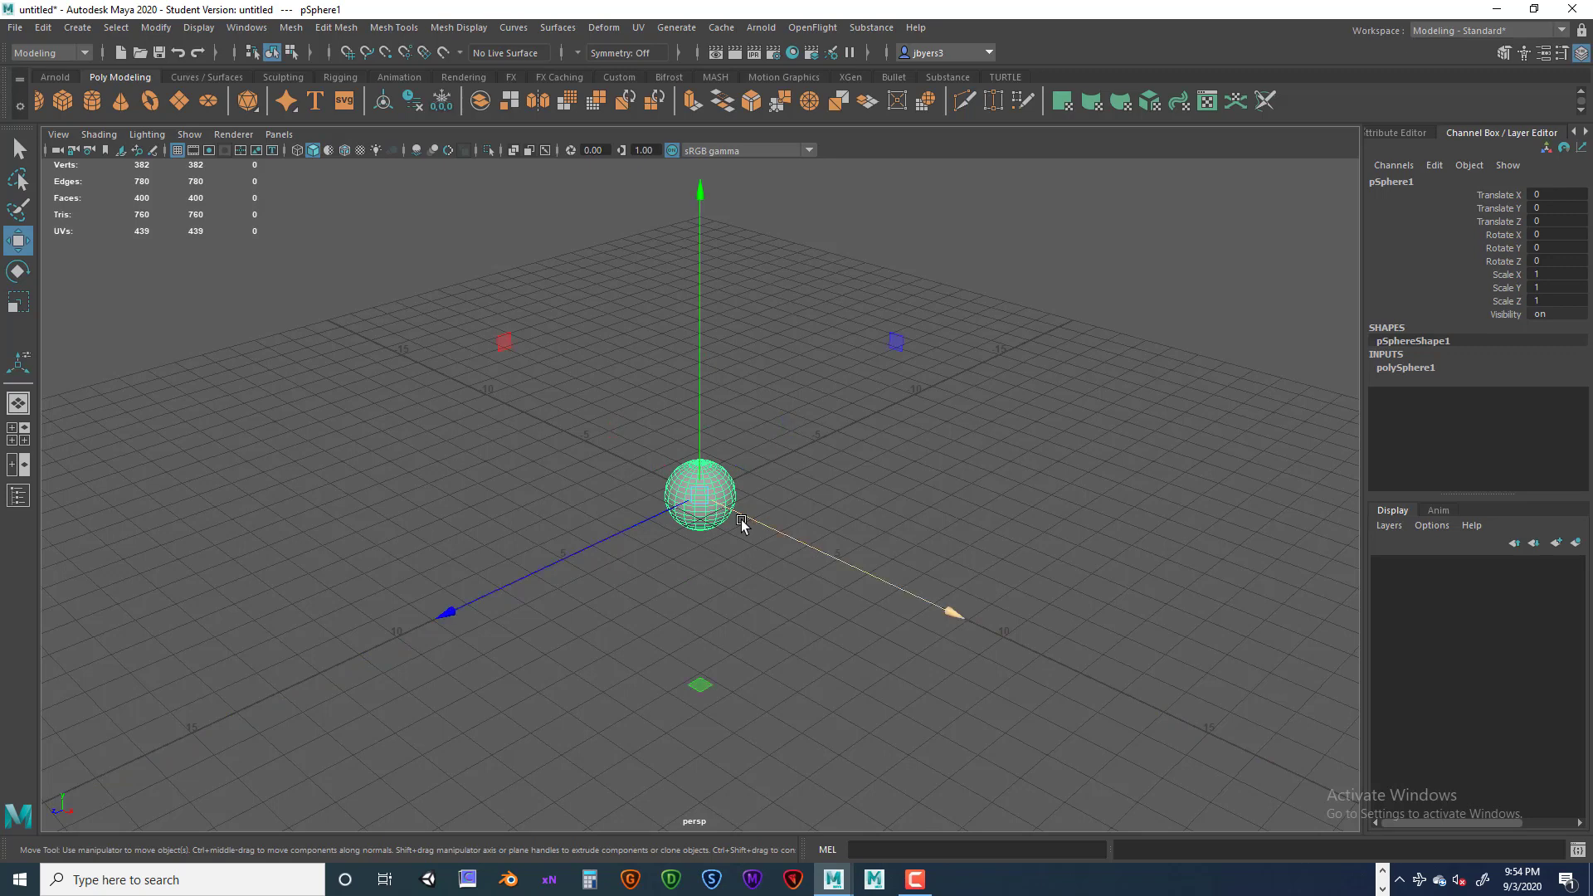
pyautogui.press('-')
pyautogui.press('-')
pyautogui.press('-')
pyautogui.press('-')
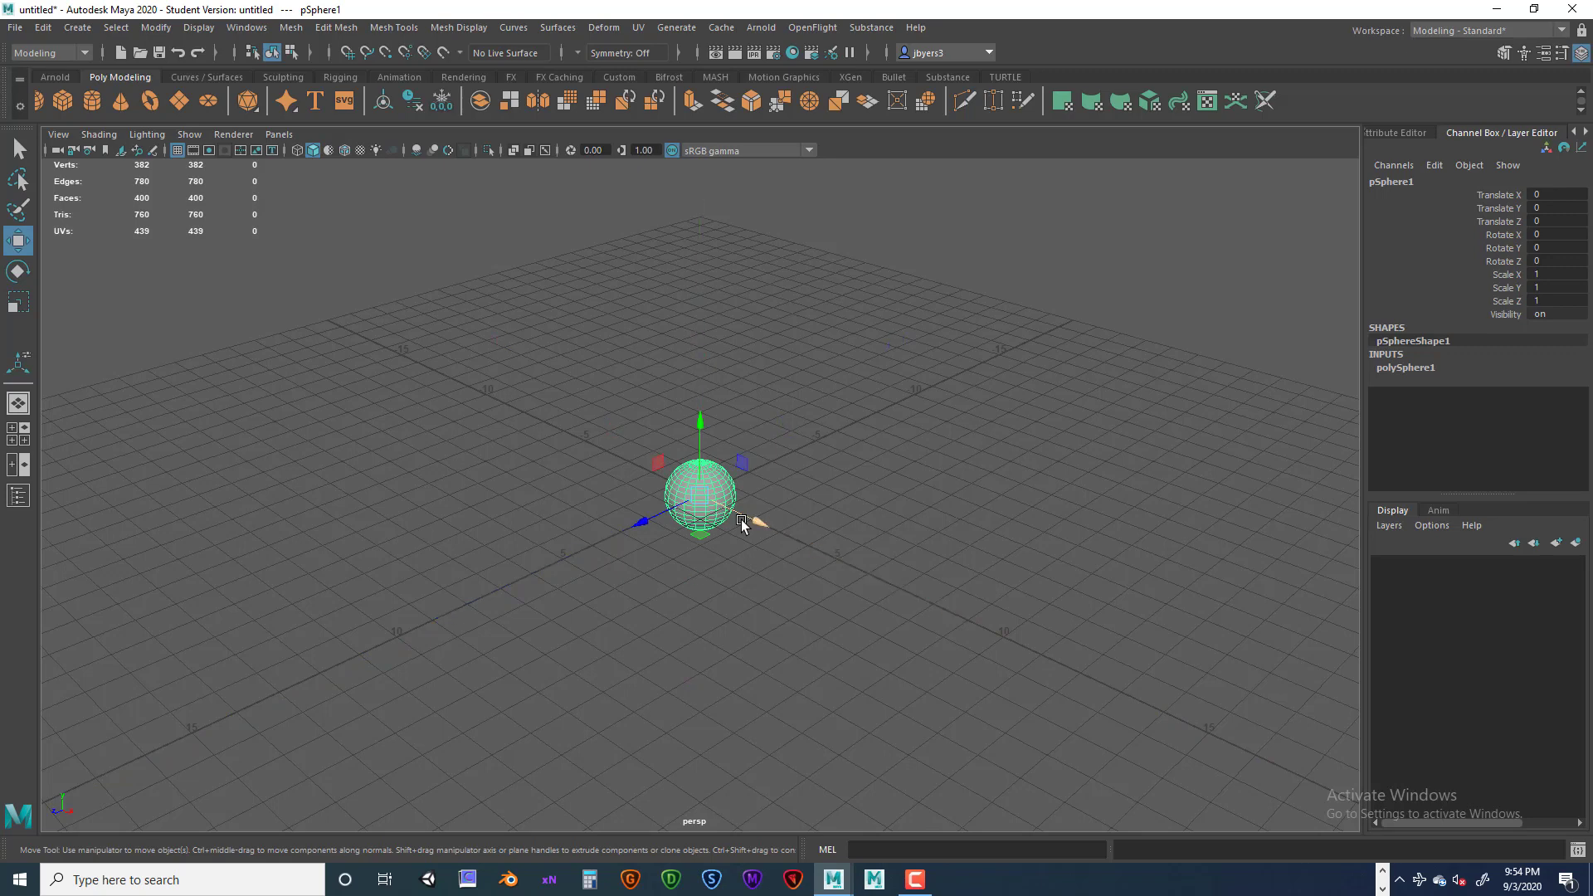
pyautogui.press('=')
pyautogui.press('=')
pyautogui.press('=')
pyautogui.press('=')
pyautogui.press('=')
pyautogui.press('=')
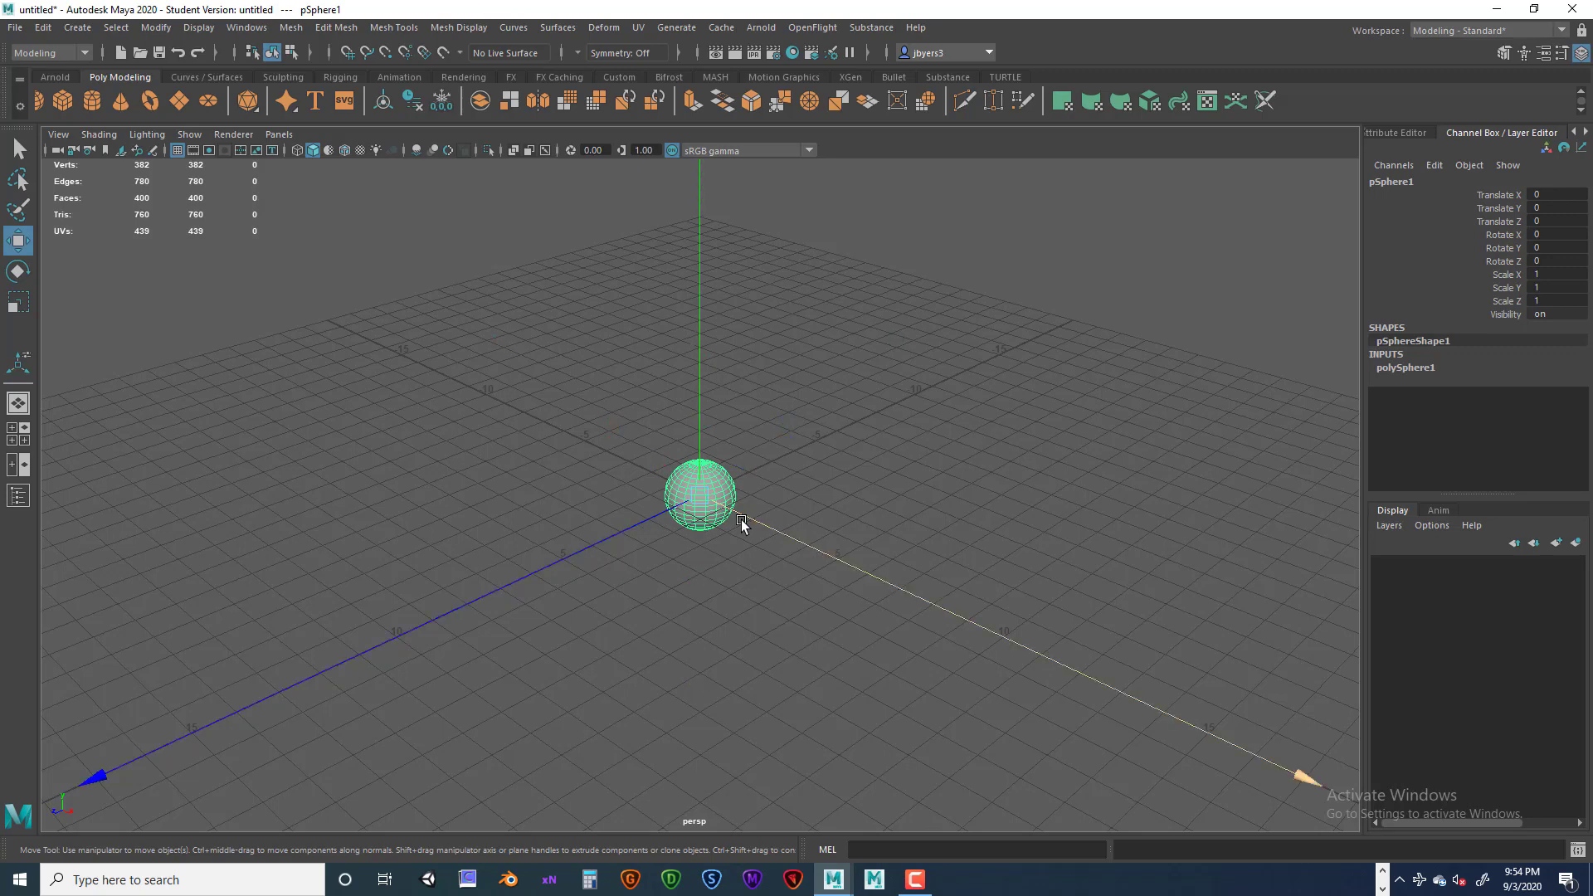
pyautogui.press('-')
pyautogui.press('-')
pyautogui.press('=')
pyautogui.press('=')
pyautogui.press('-')
pyautogui.press('-')
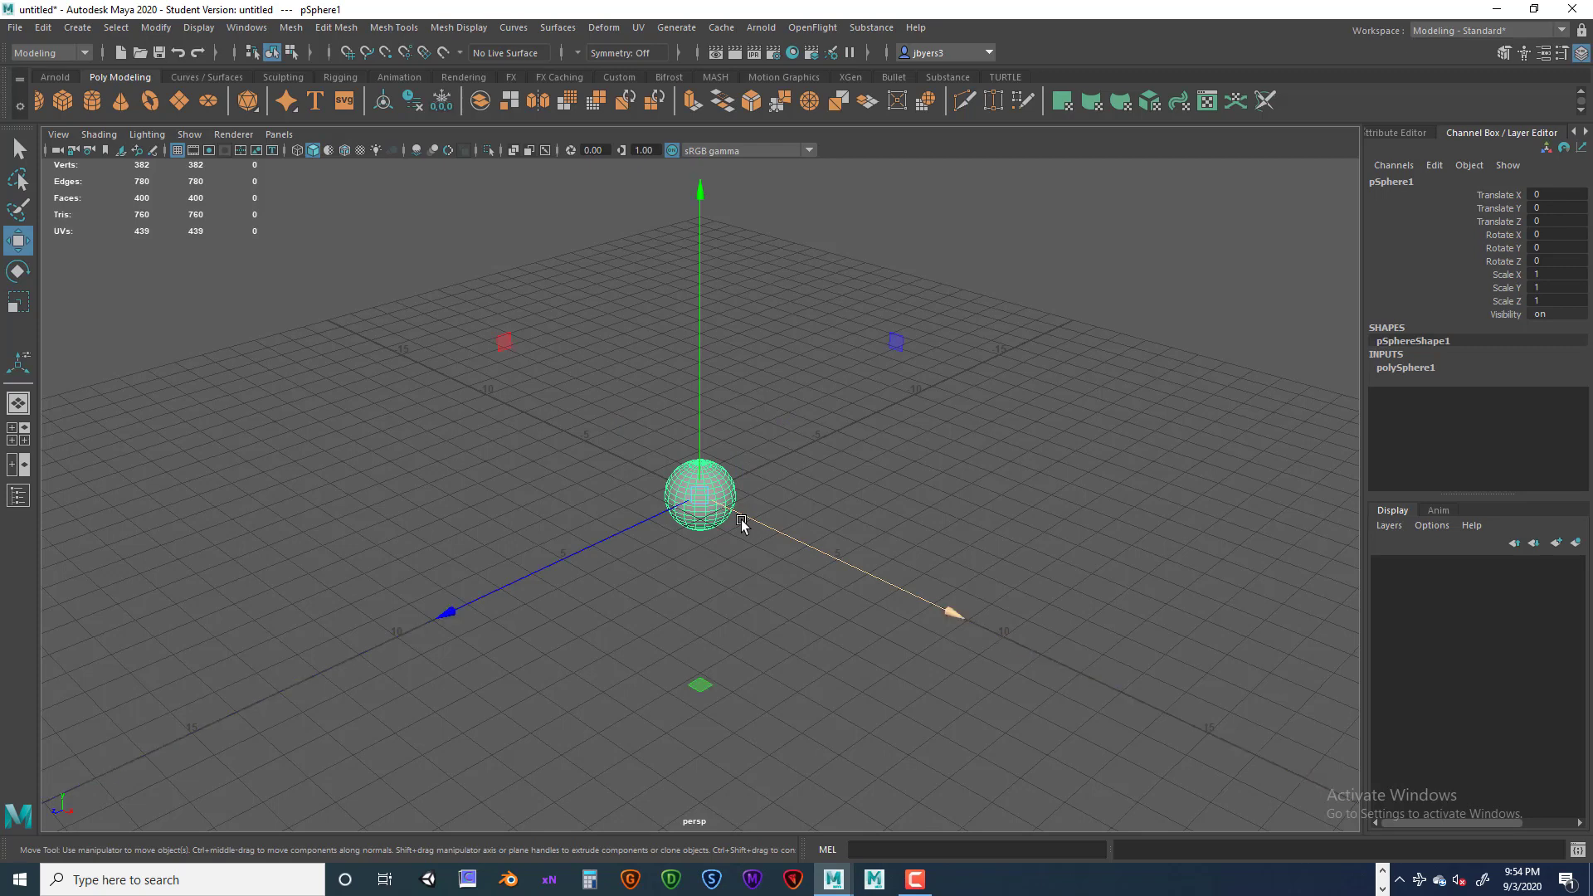
pyautogui.press('-')
pyautogui.press('=')
pyautogui.press('-')
pyautogui.press('-')
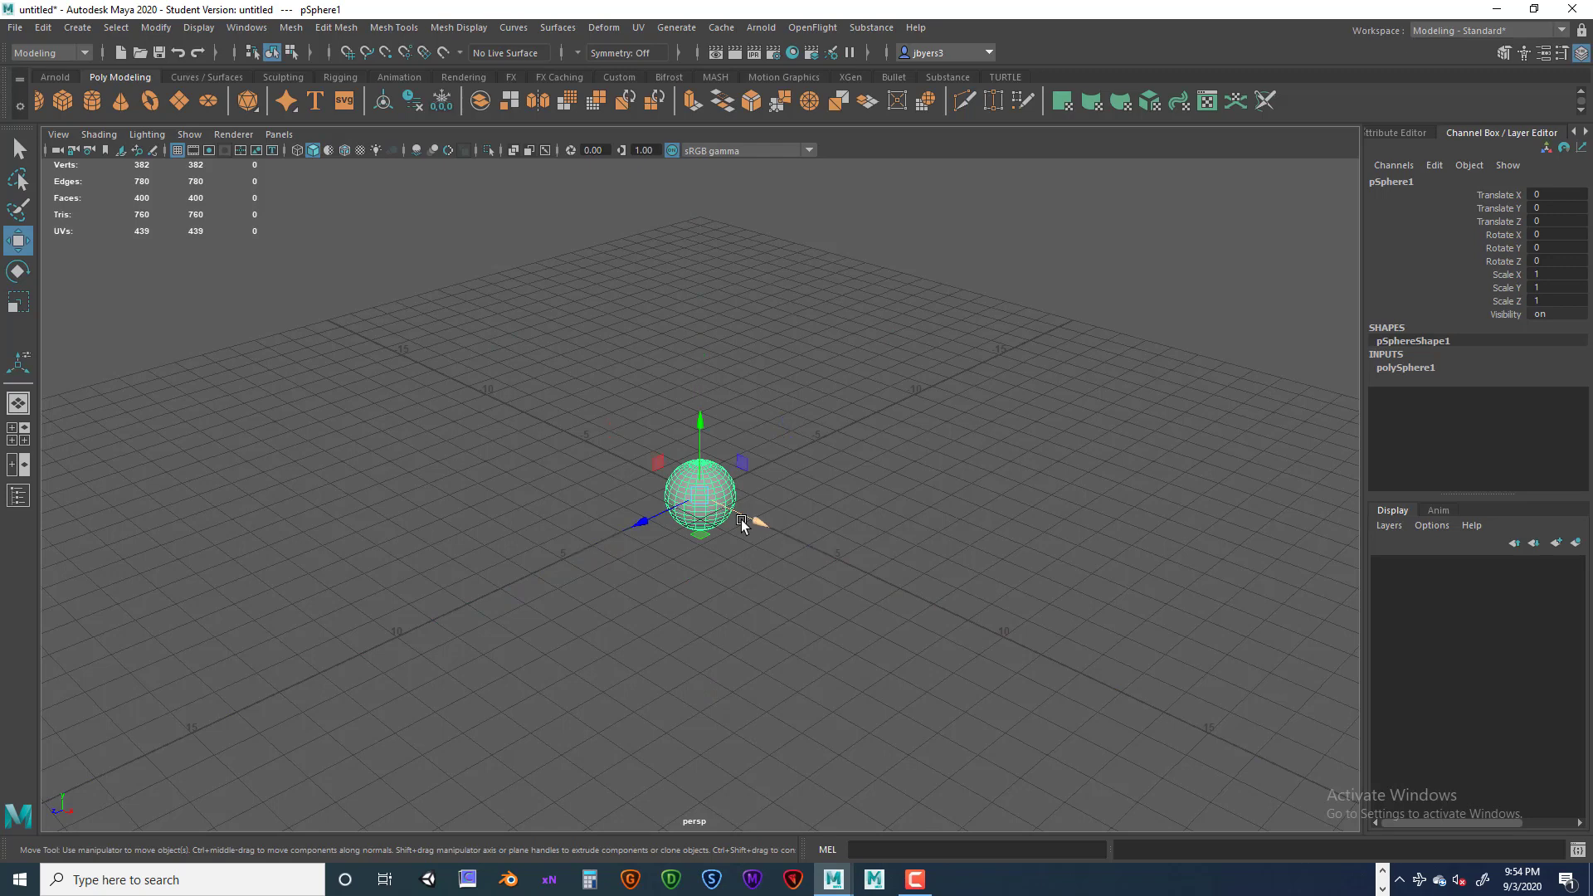
pyautogui.press('=')
pyautogui.press('=')
pyautogui.press('-')
pyautogui.press('-')
pyautogui.press('=')
# Reselect the sphere, then close Maya choosing Don't Save for the untitled scene.
pyautogui.click(1074, 269)
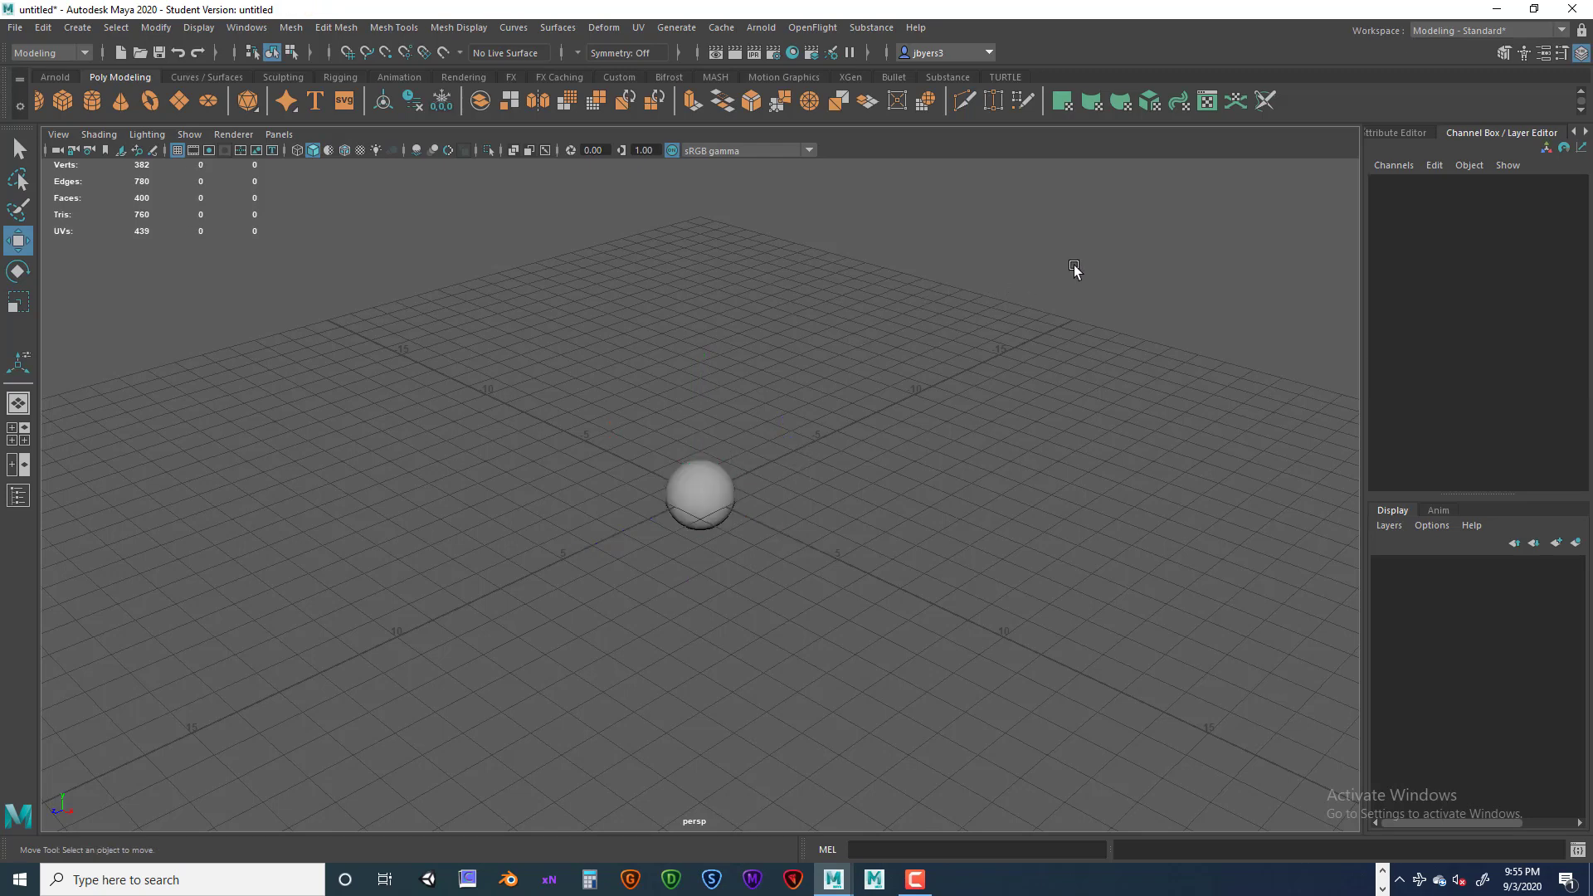
pyautogui.click(716, 488)
pyautogui.scroll(6, 773, 486)
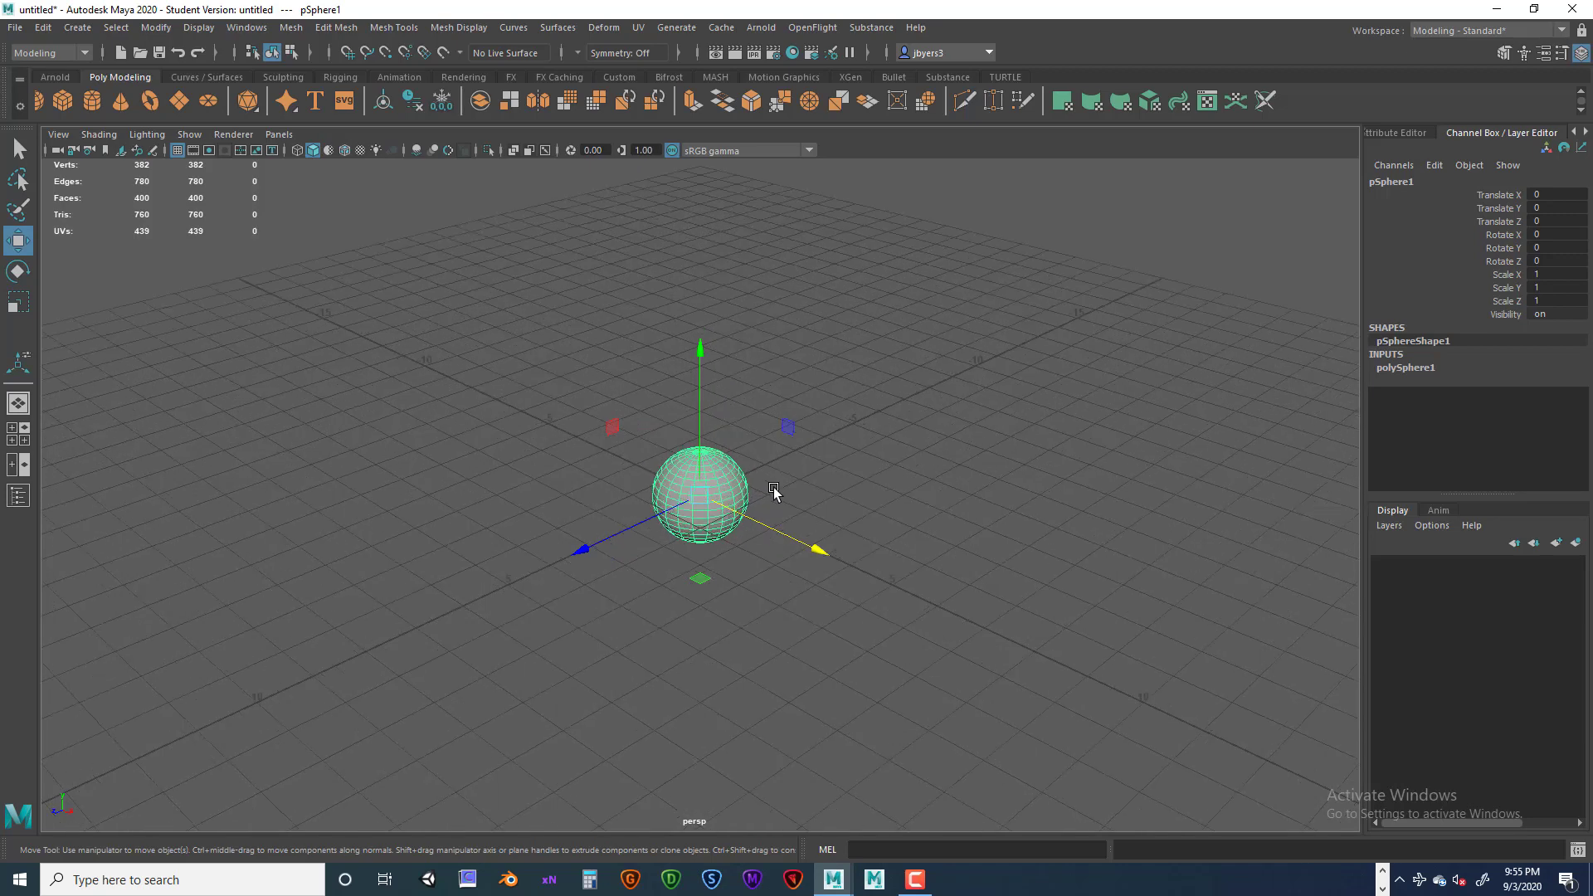
pyautogui.scroll(-2, 873, 476)
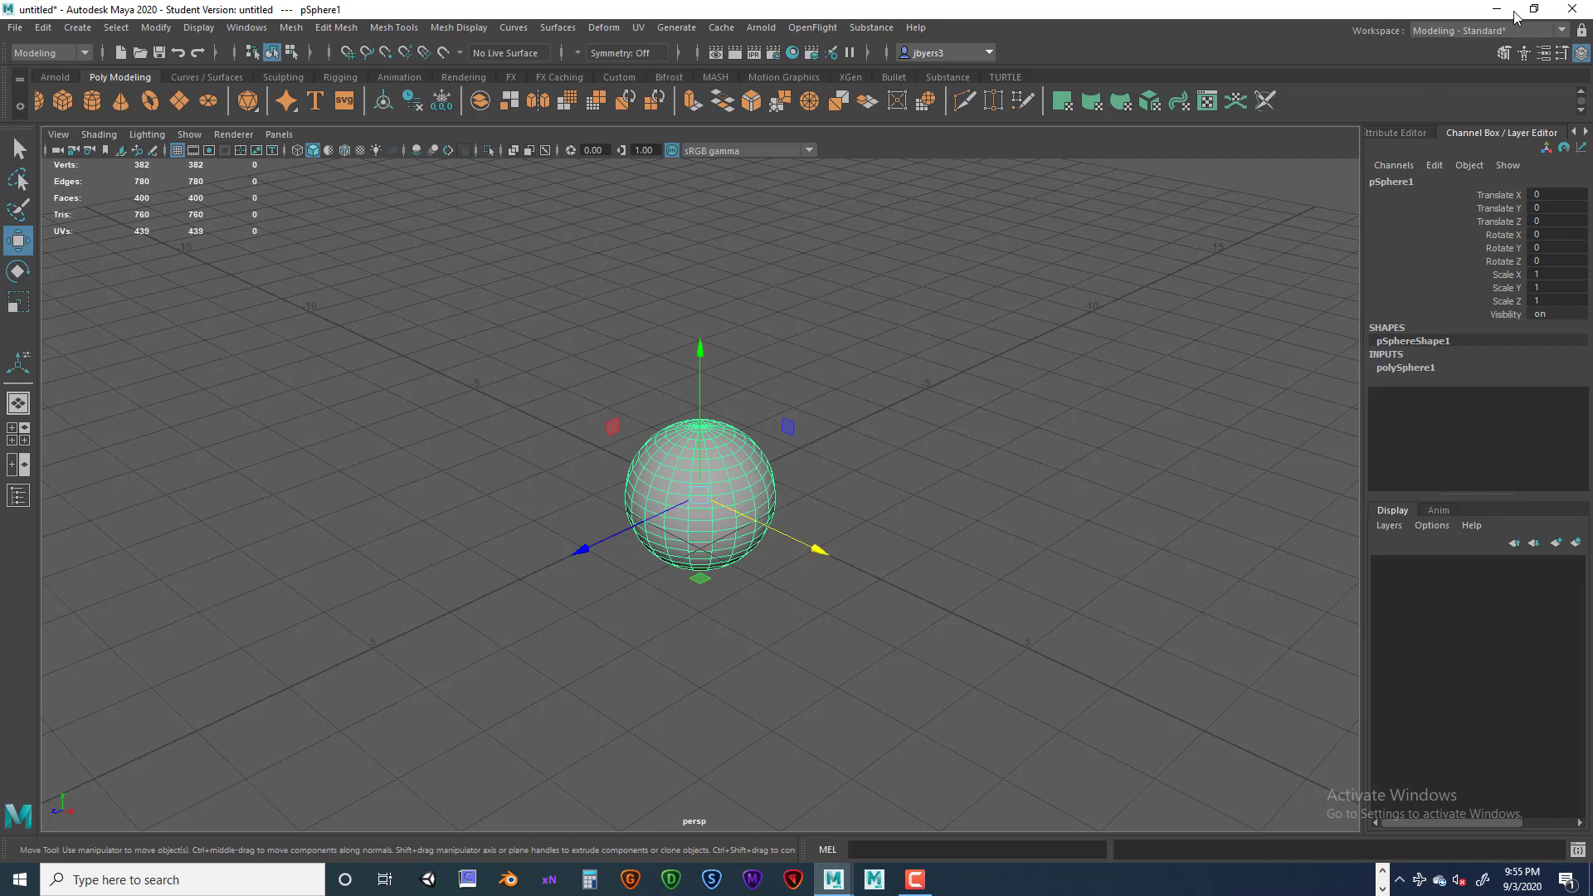
pyautogui.click(1574, 10)
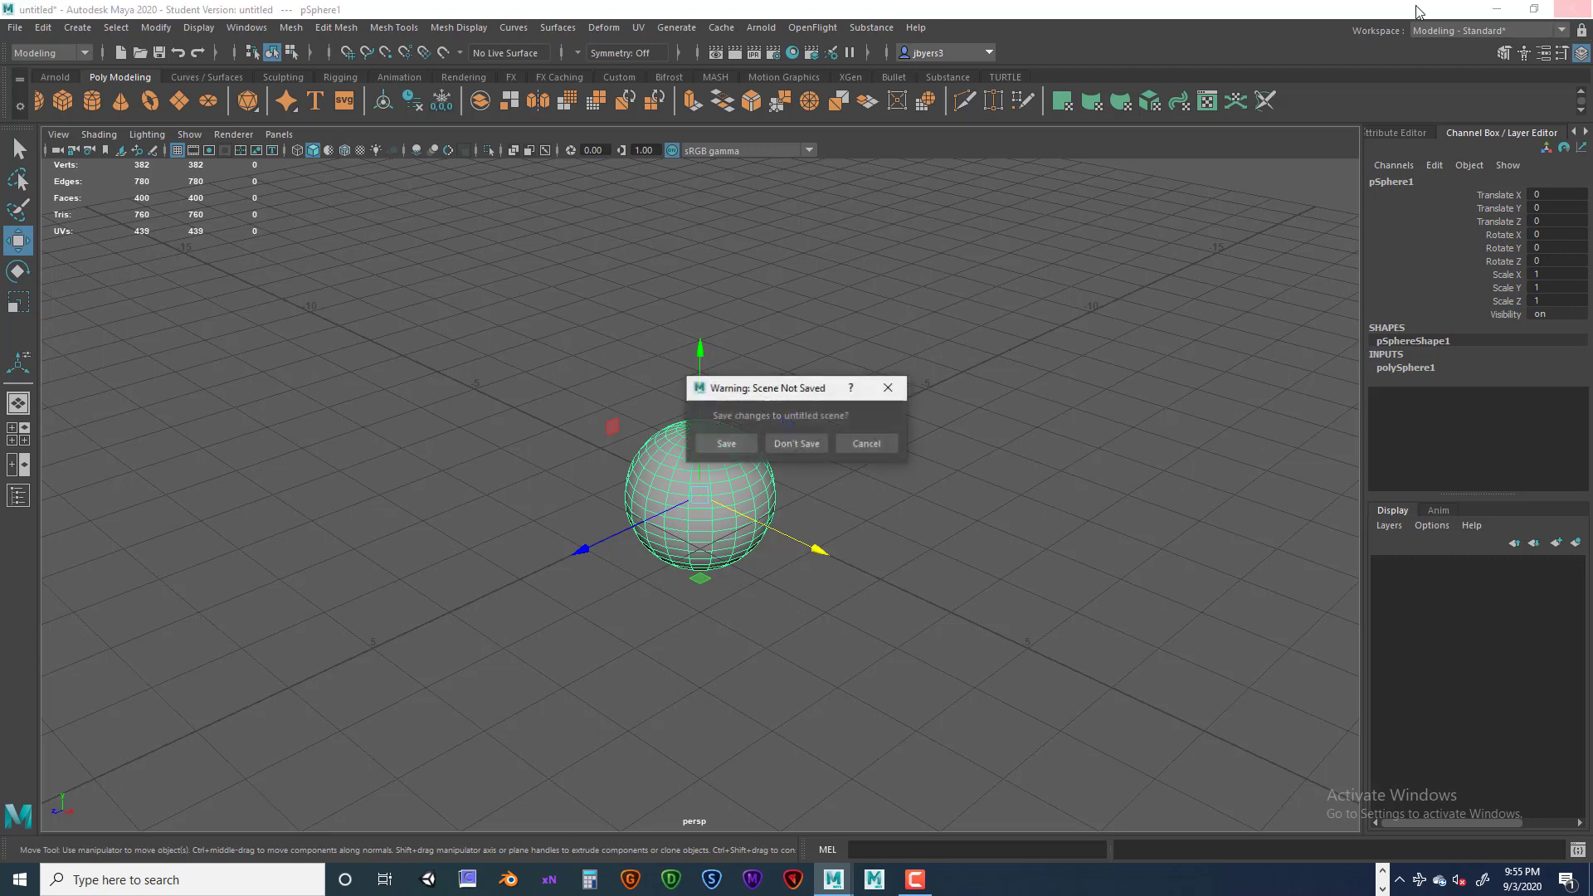
pyautogui.click(796, 444)
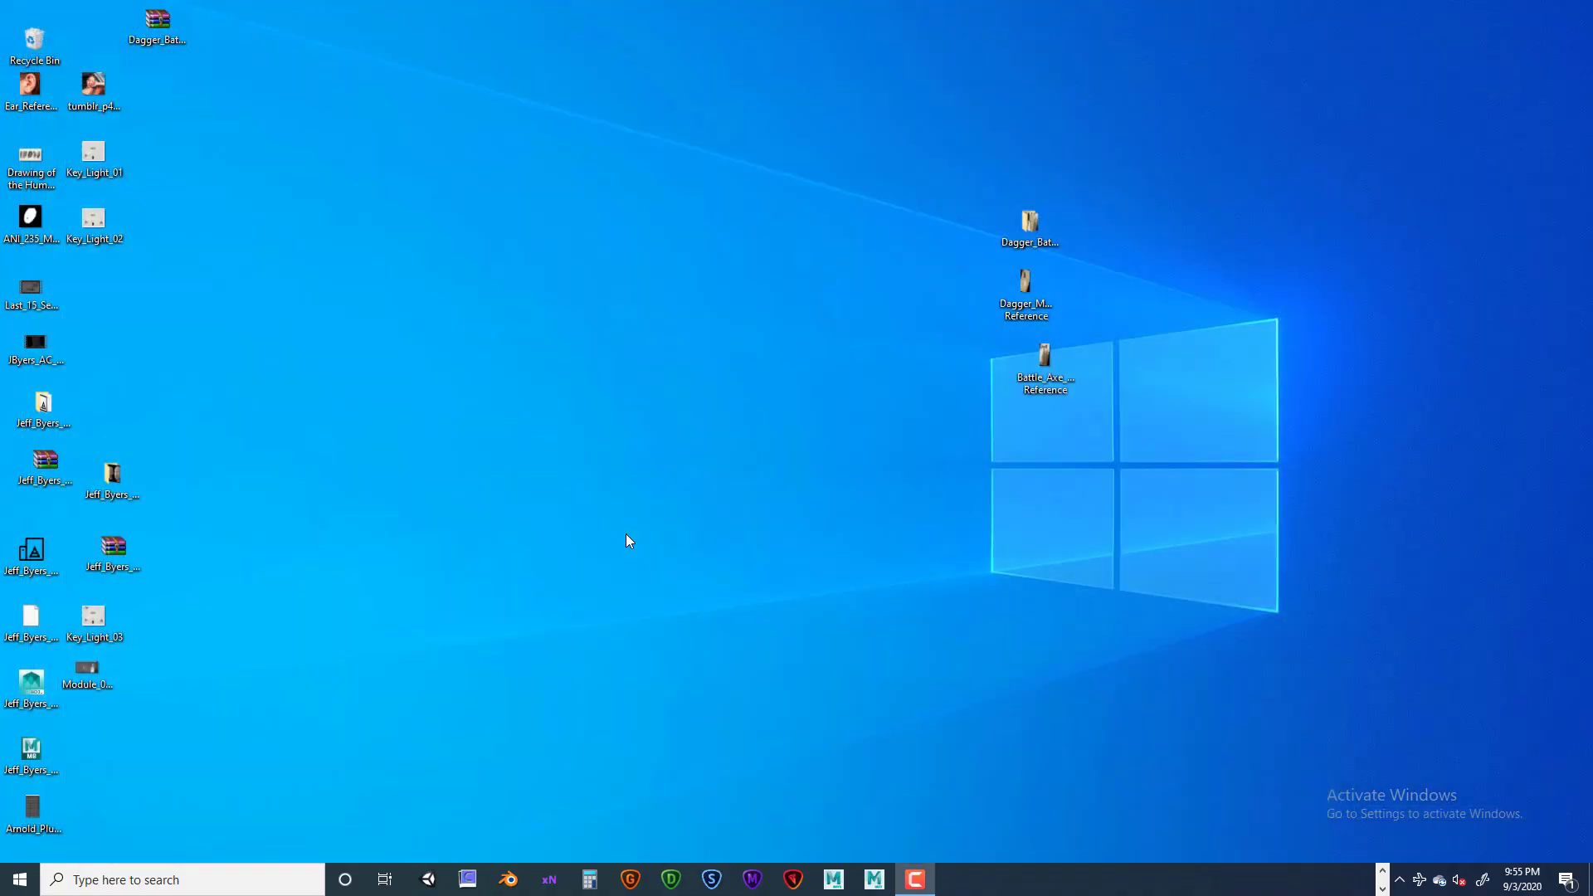
# Navigate File Explorer to Documents\maya\2020 in a maximized window.
pyautogui.doubleClick(35, 37)
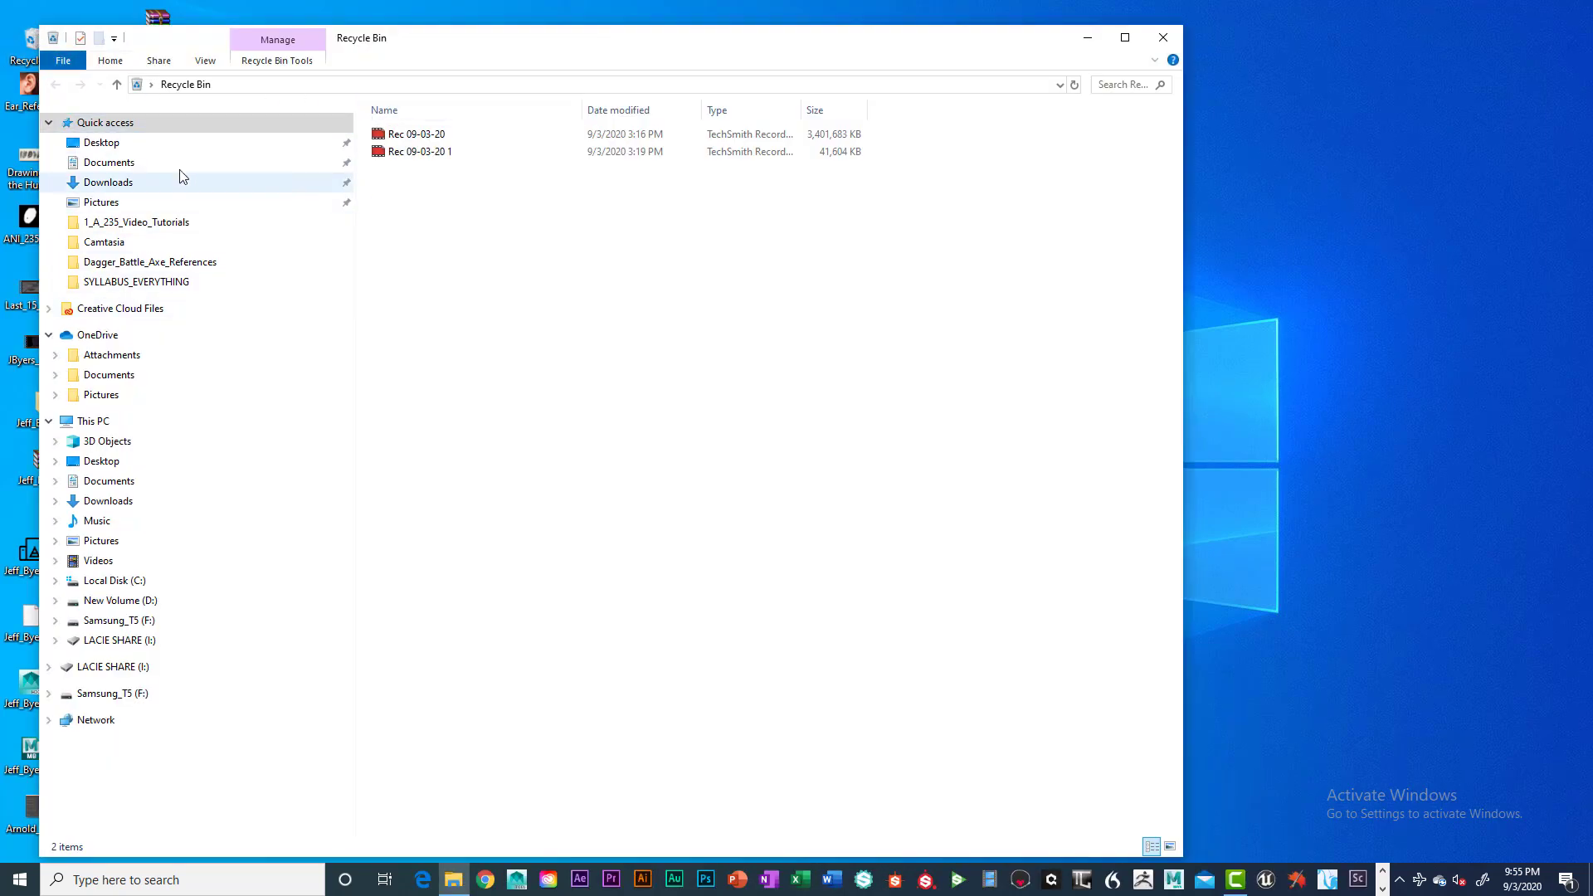
pyautogui.click(108, 162)
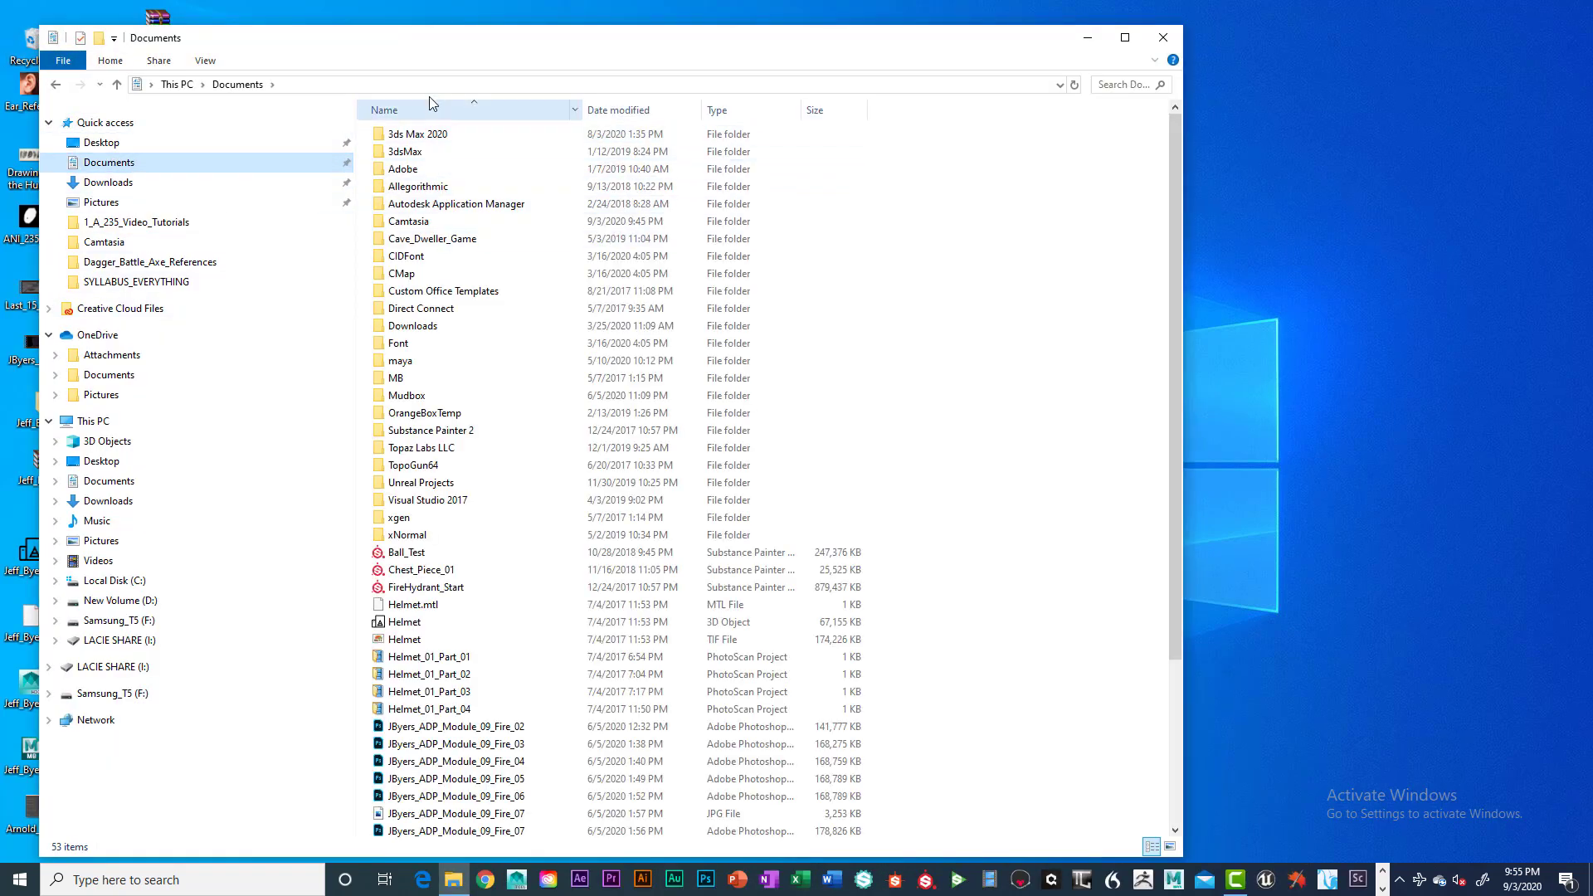
pyautogui.doubleClick(400, 36)
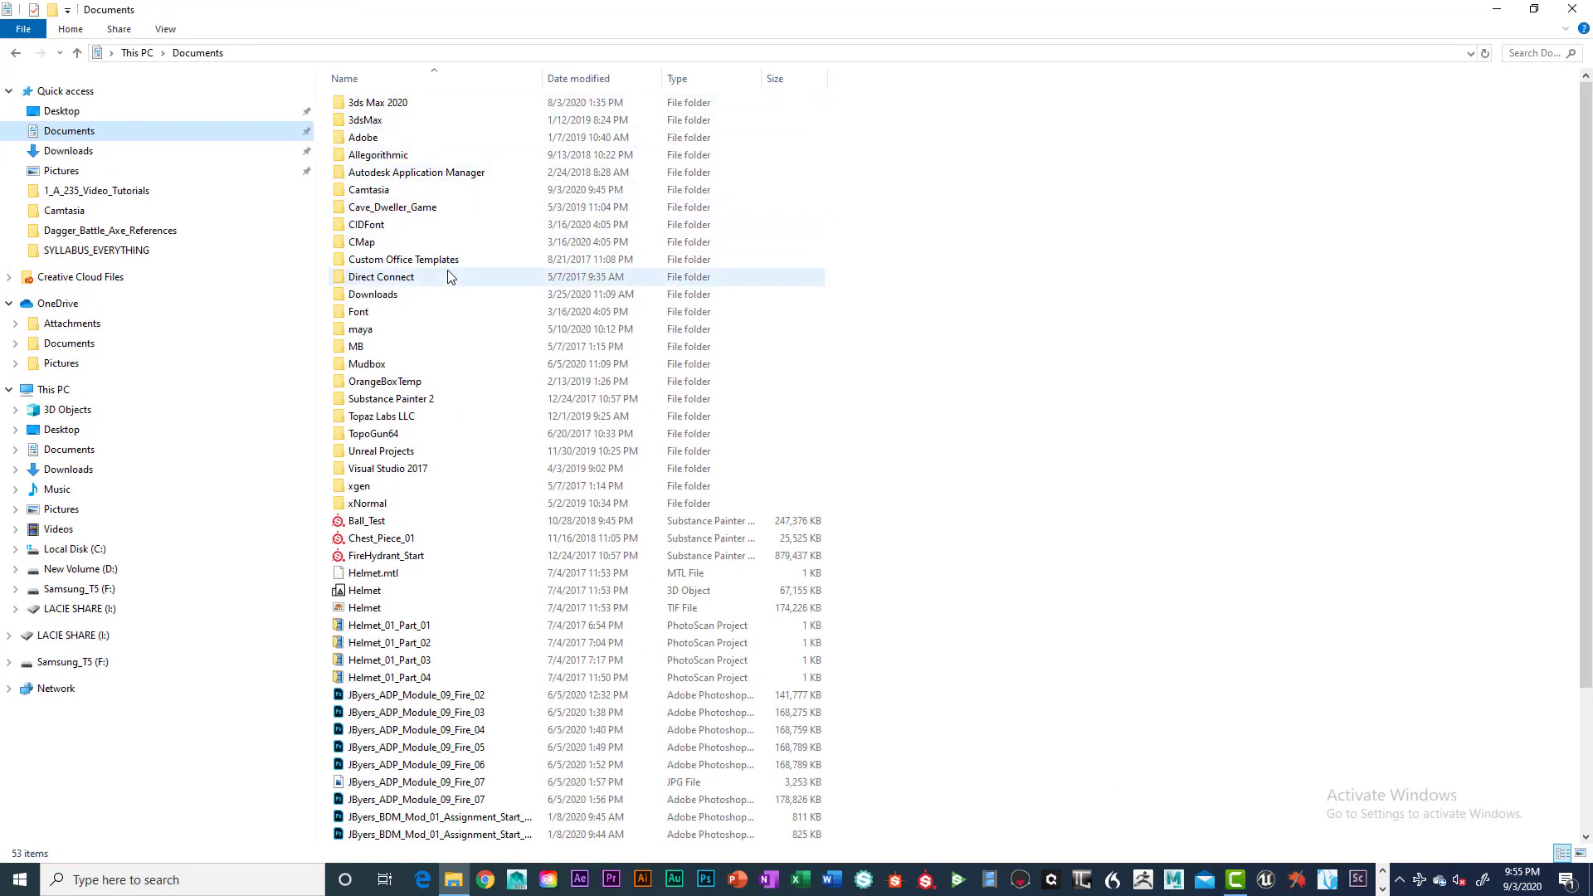
pyautogui.click(368, 335)
pyautogui.doubleClick(368, 335)
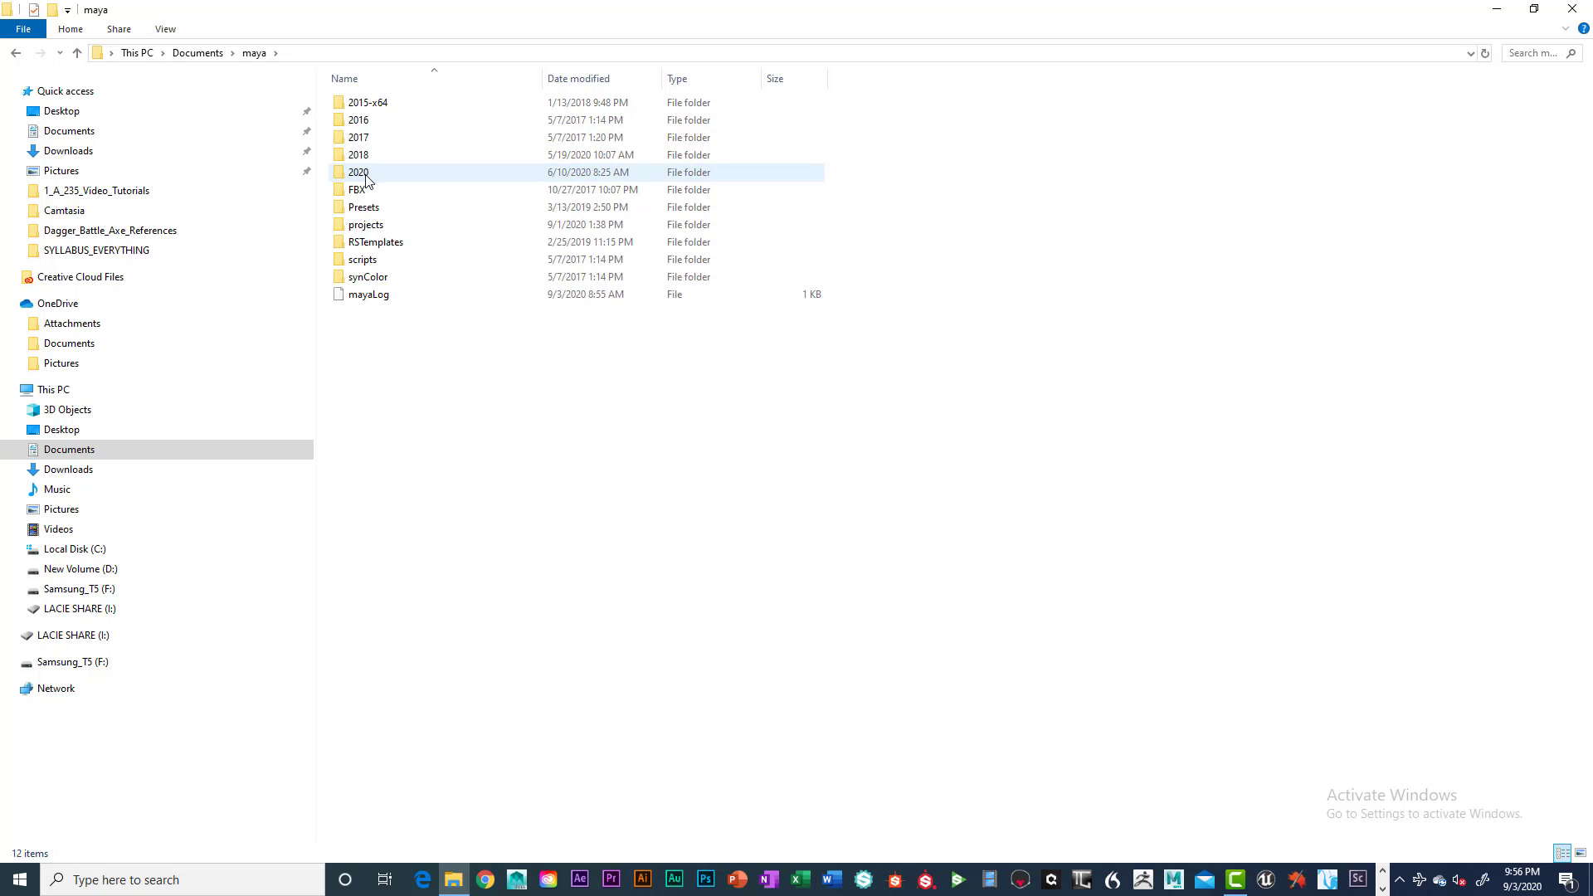
pyautogui.doubleClick(366, 176)
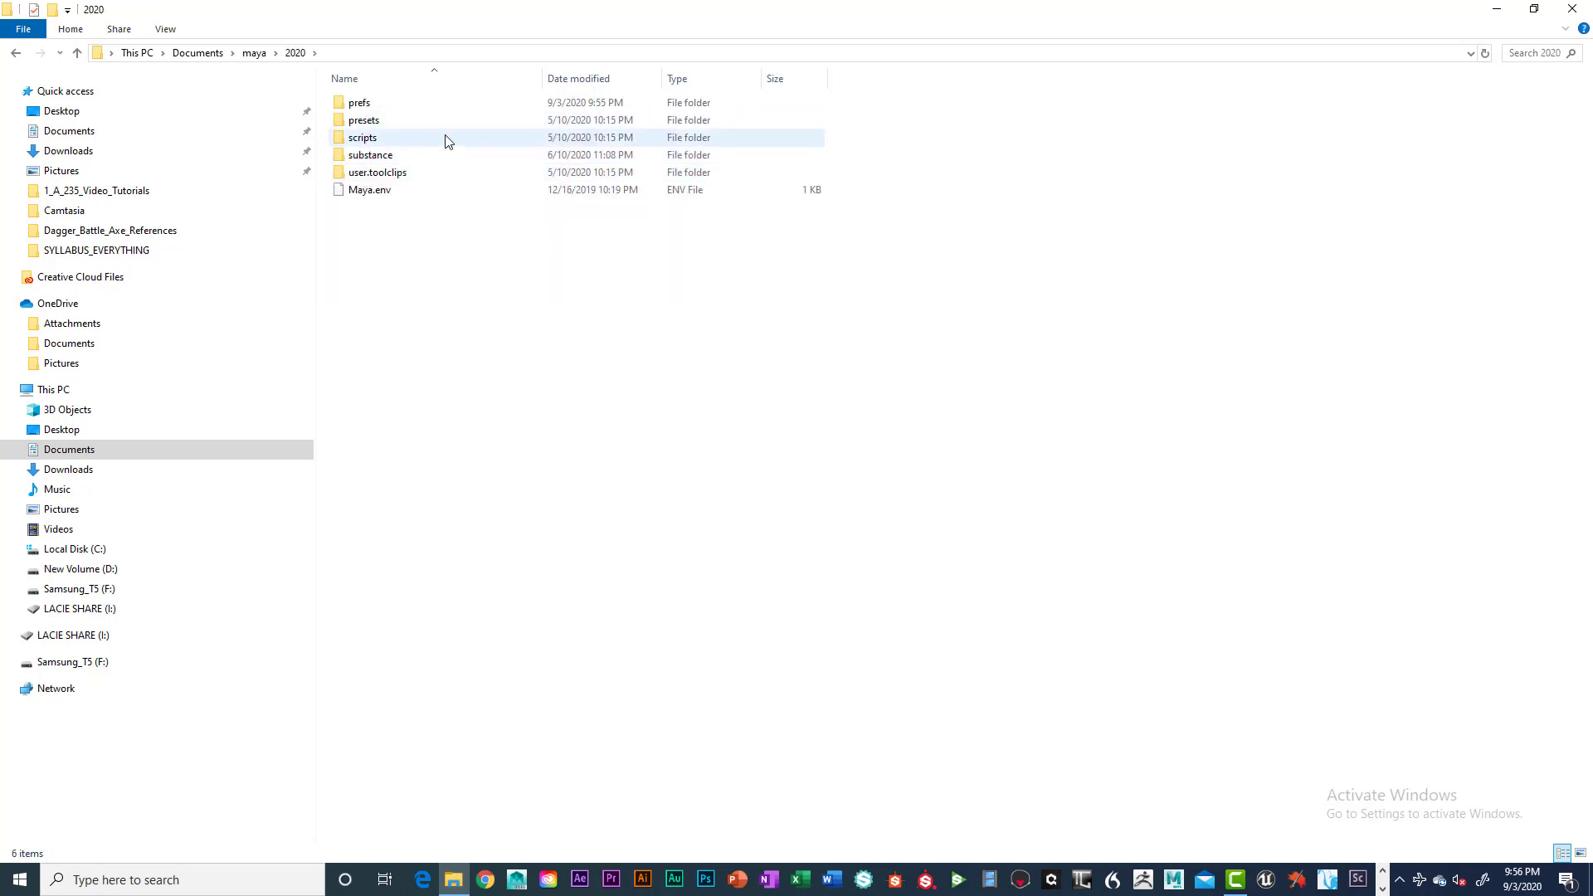
# Check the contents of the 2020 prefs folder, then delete it.
pyautogui.doubleClick(361, 103)
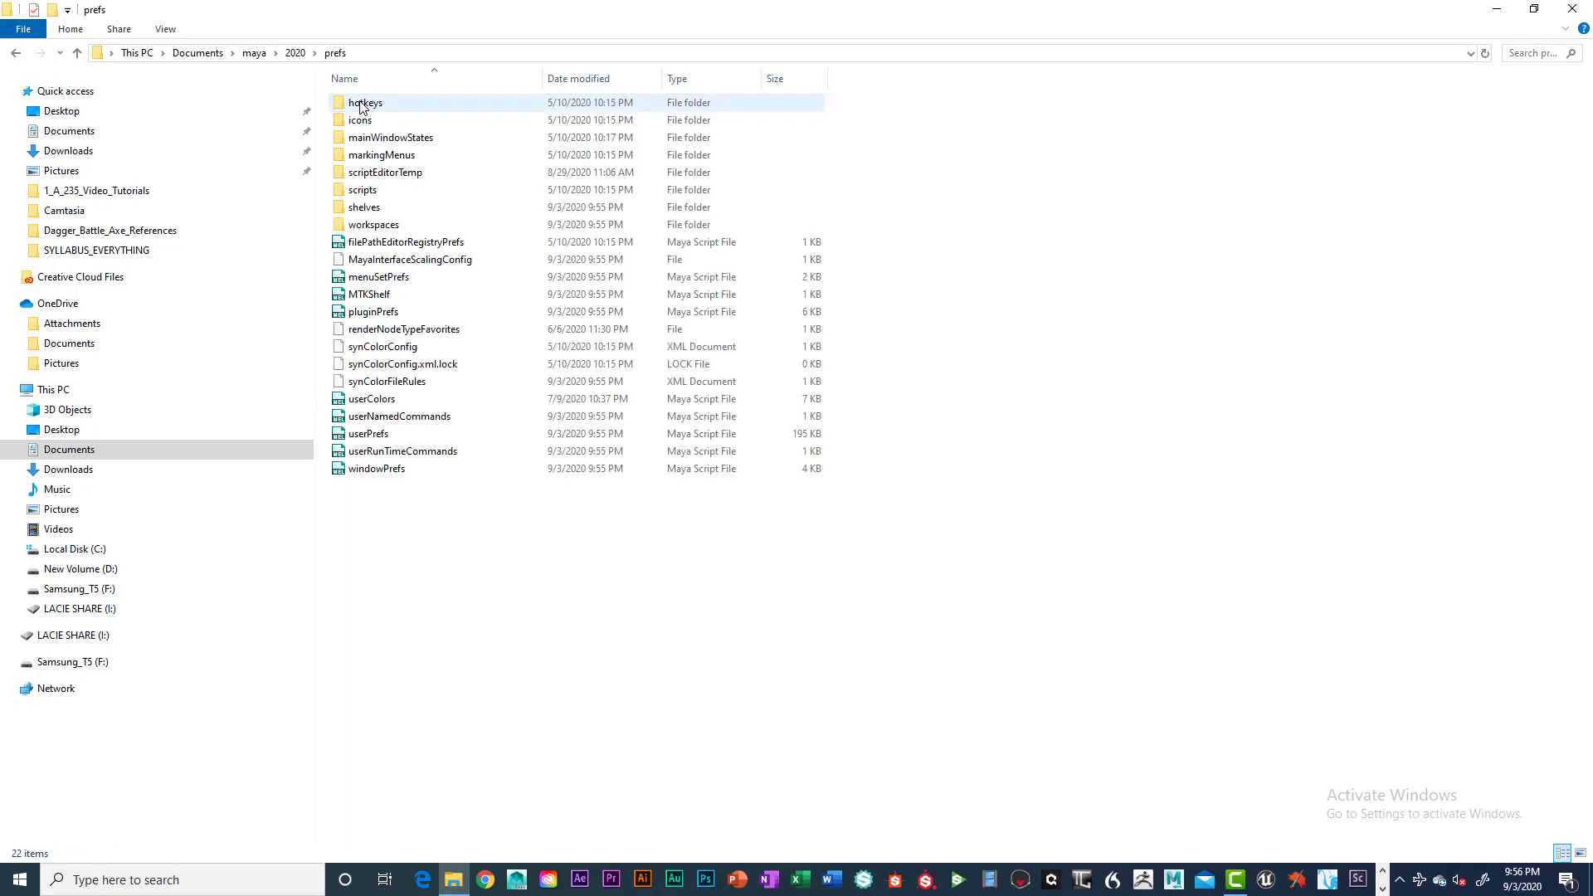
pyautogui.click(77, 58)
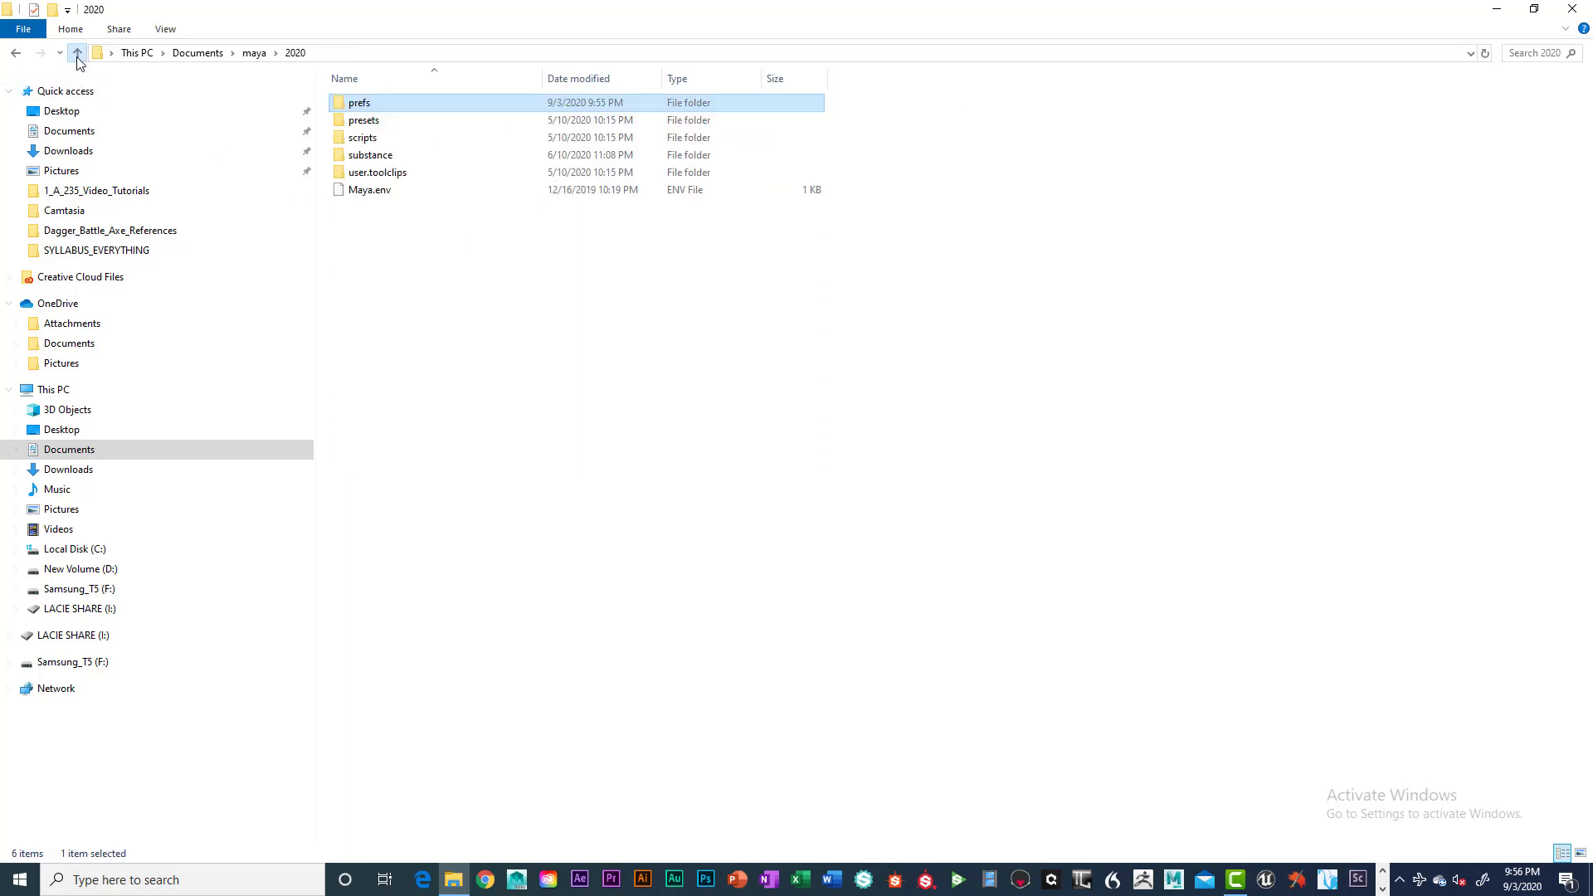
pyautogui.rightClick(363, 106)
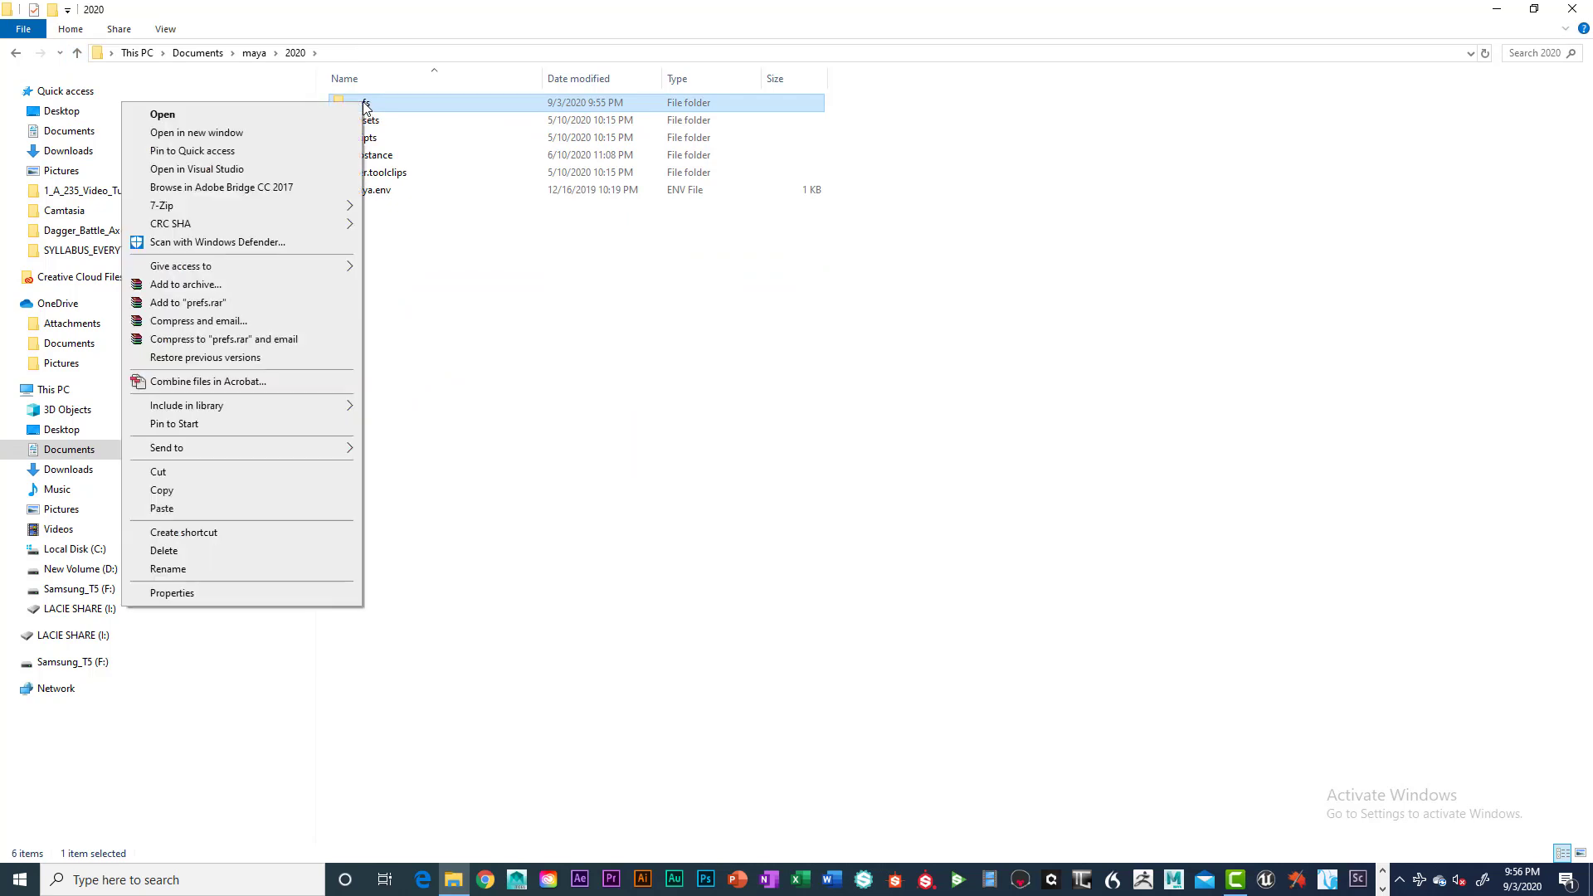
pyautogui.click(176, 551)
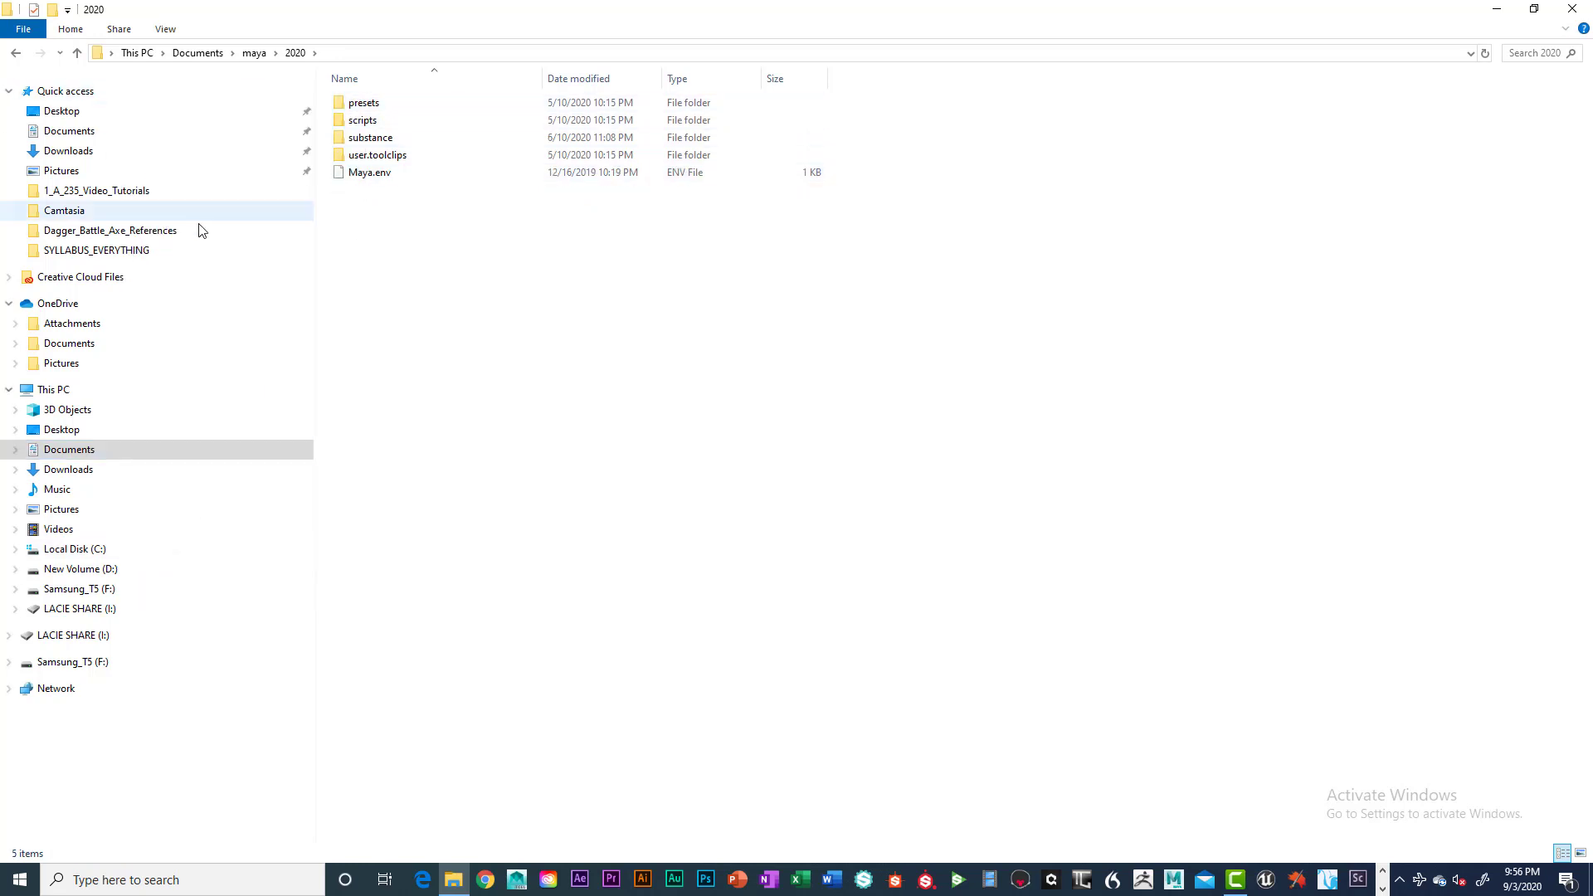
# Empty the Recycle Bin of its 3 items and close File Explorer.
pyautogui.doubleClick(199, 13)
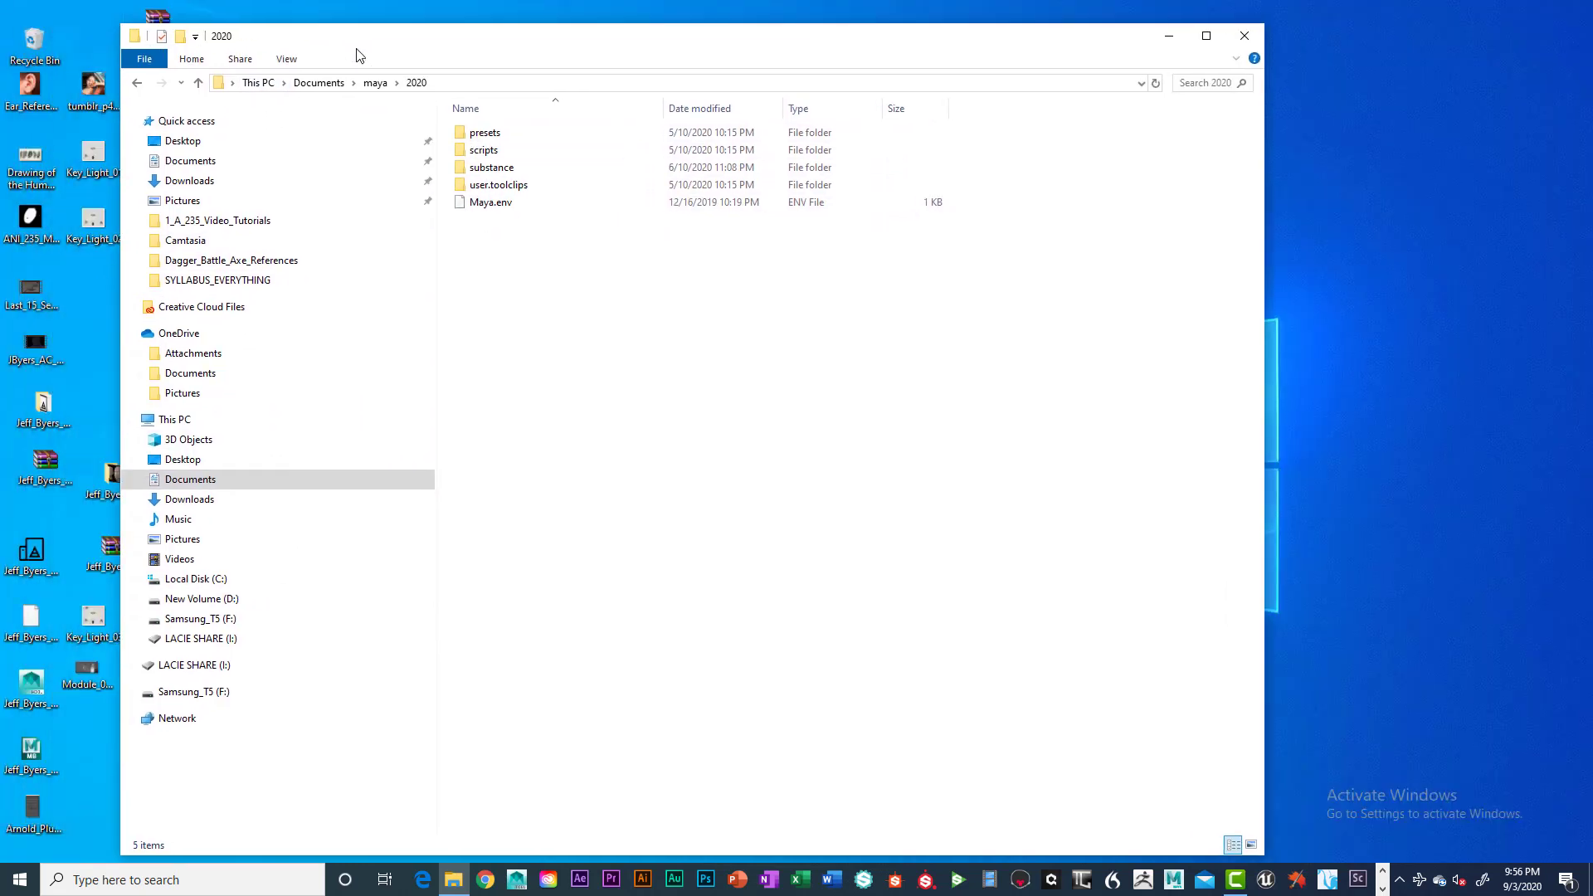
pyautogui.click(31, 36)
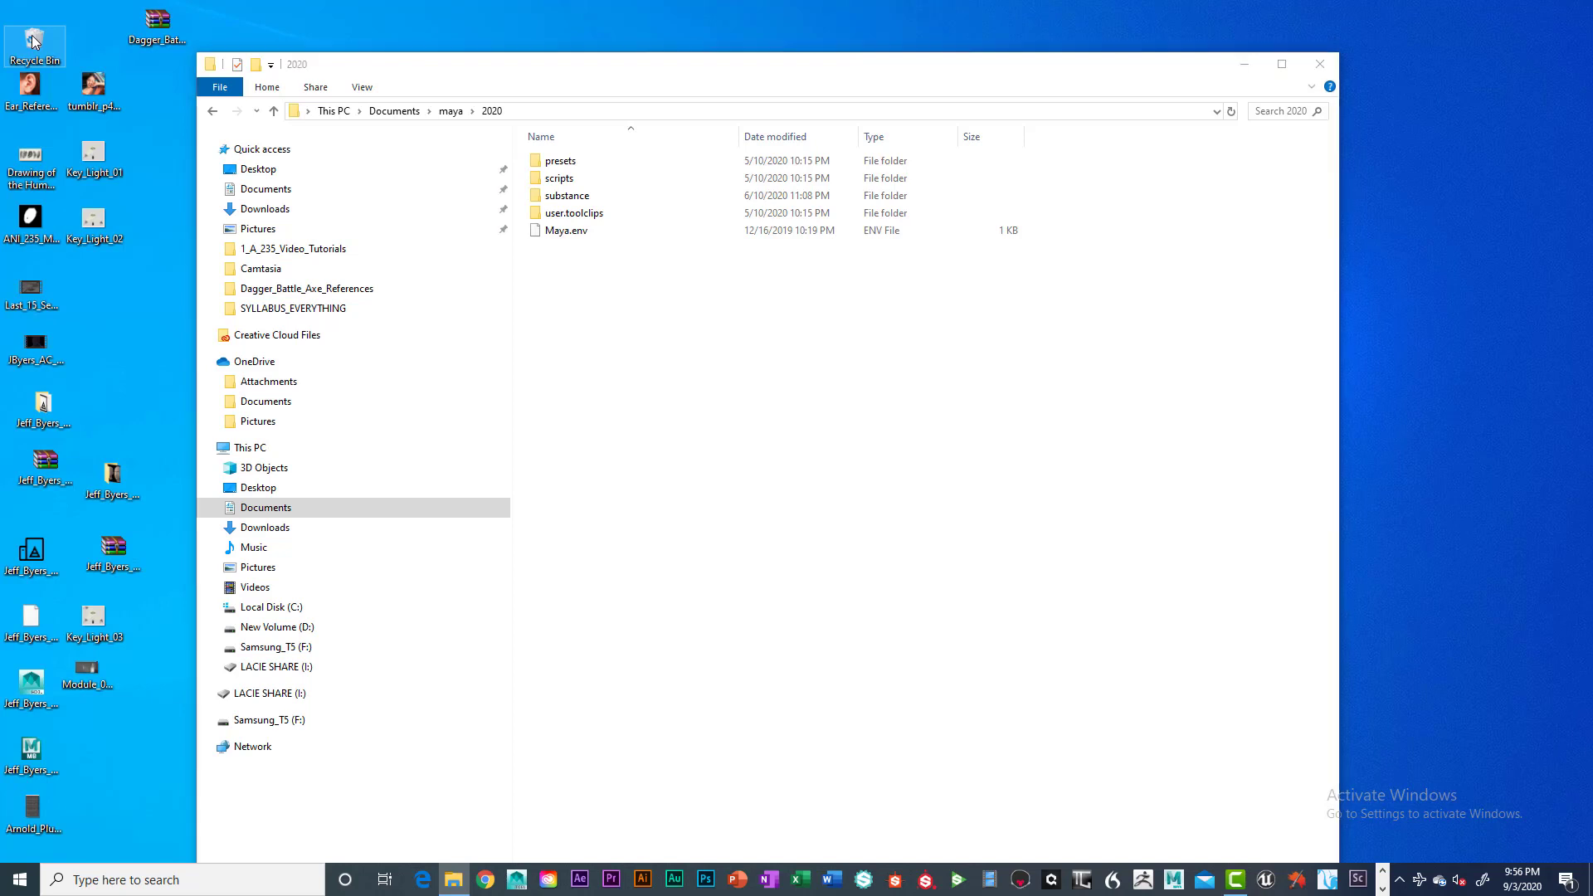
pyautogui.rightClick(32, 35)
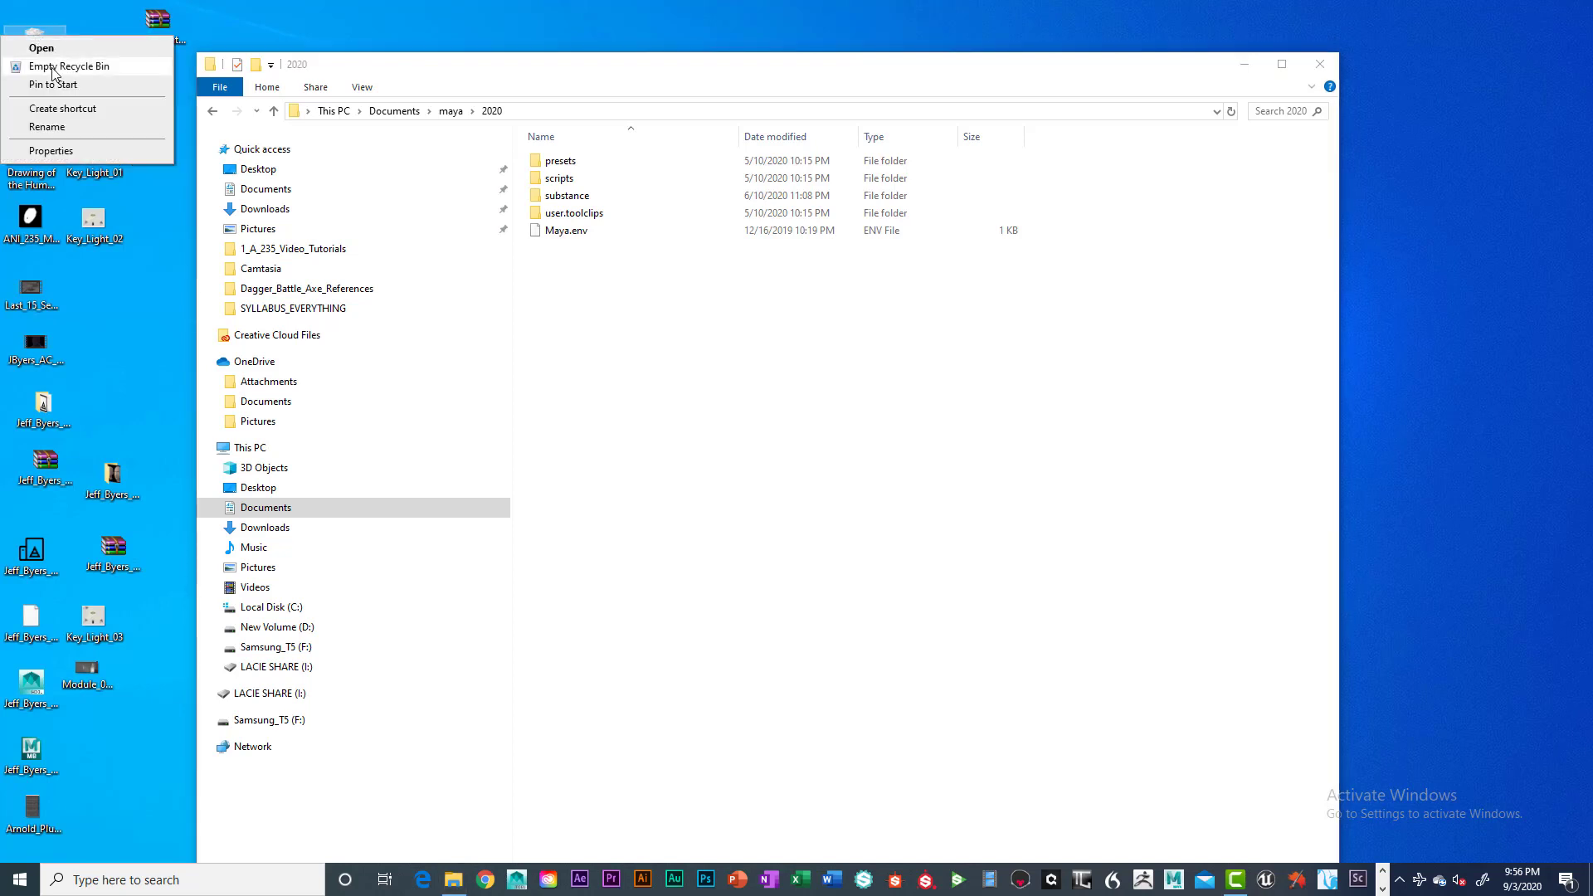
pyautogui.click(51, 68)
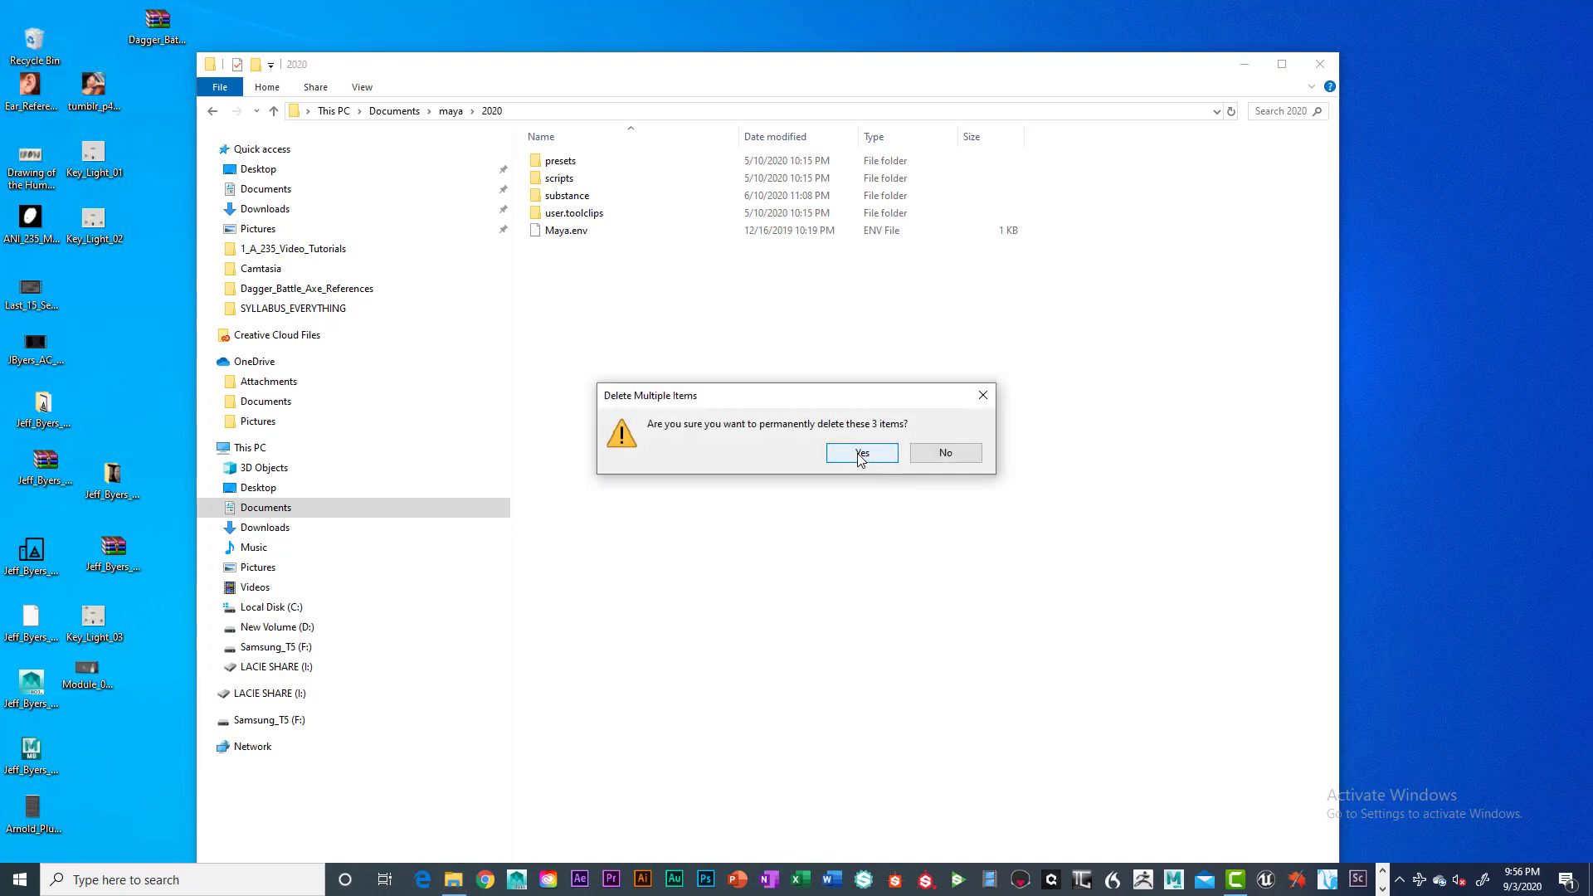
pyautogui.click(861, 454)
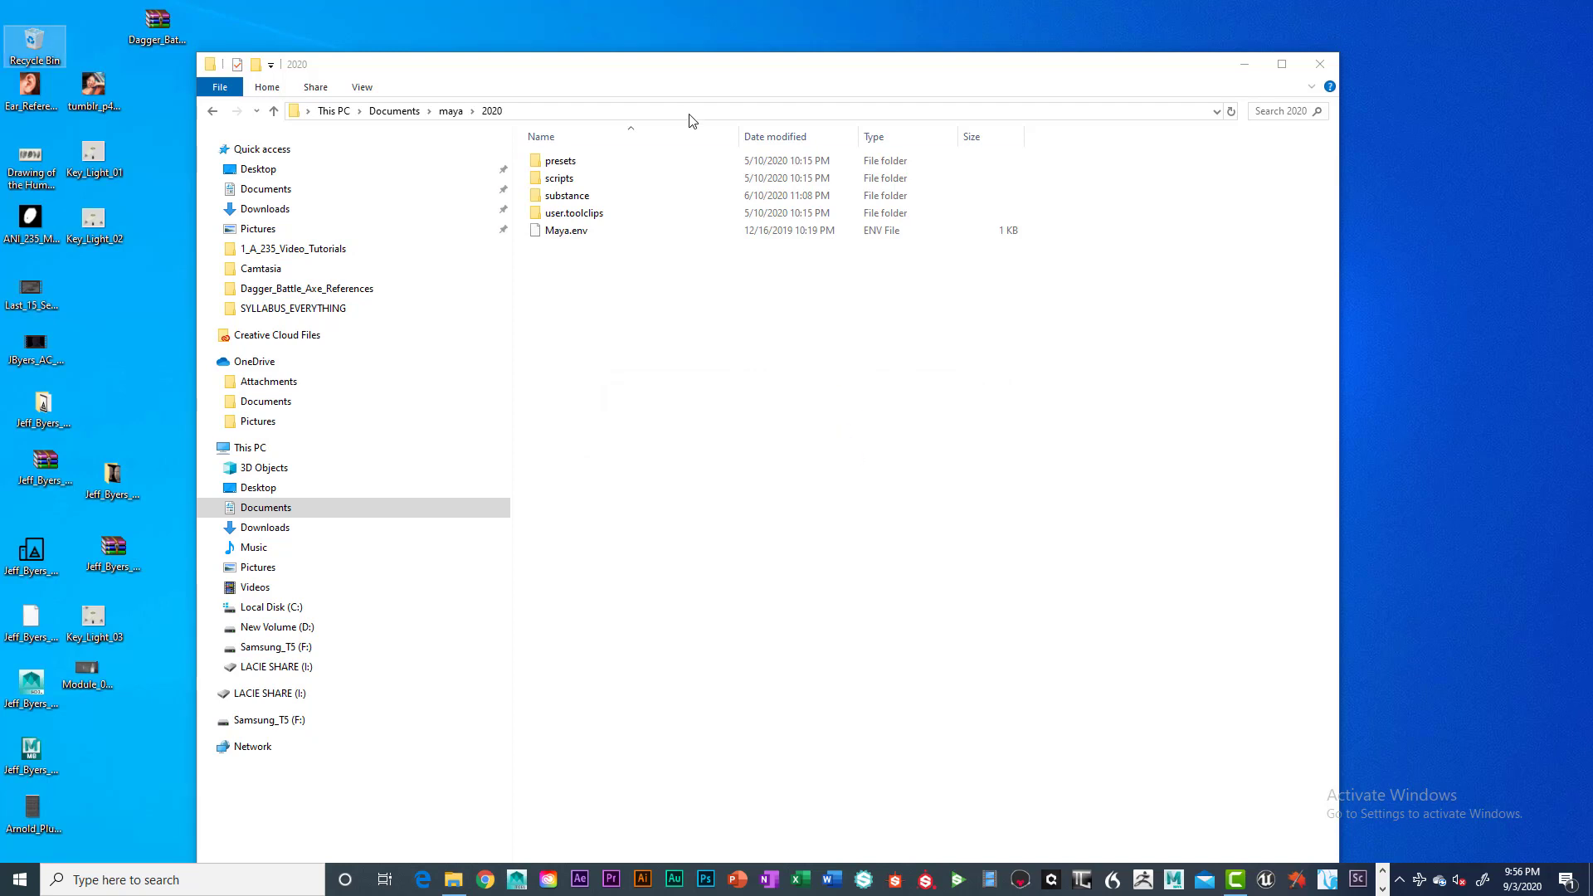
pyautogui.moveTo(650, 67); pyautogui.dragTo(631, 2)
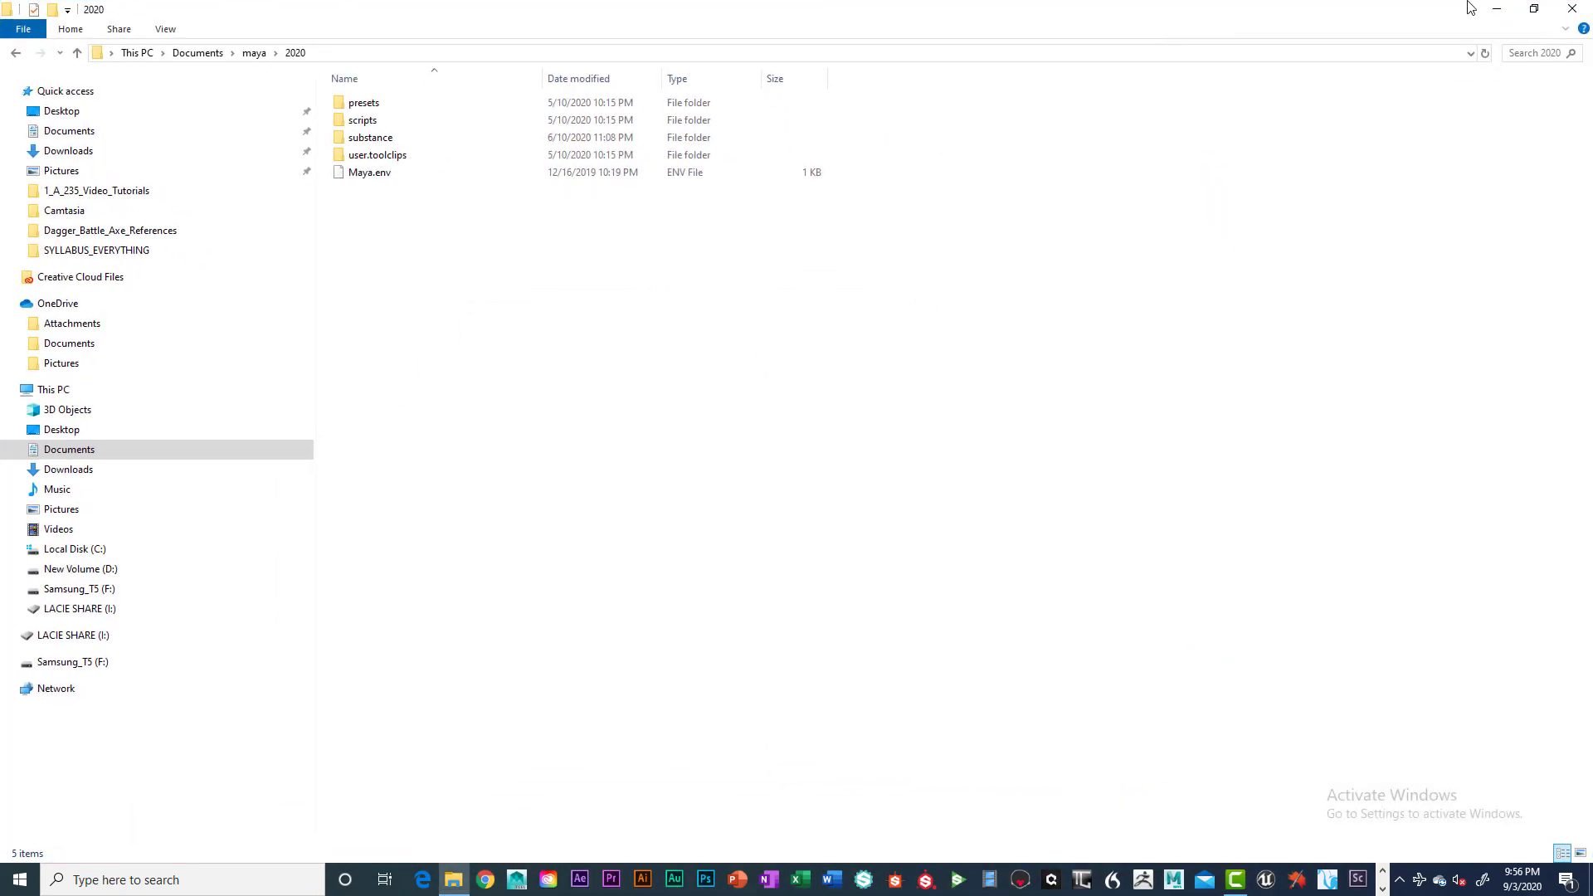
pyautogui.click(1573, 8)
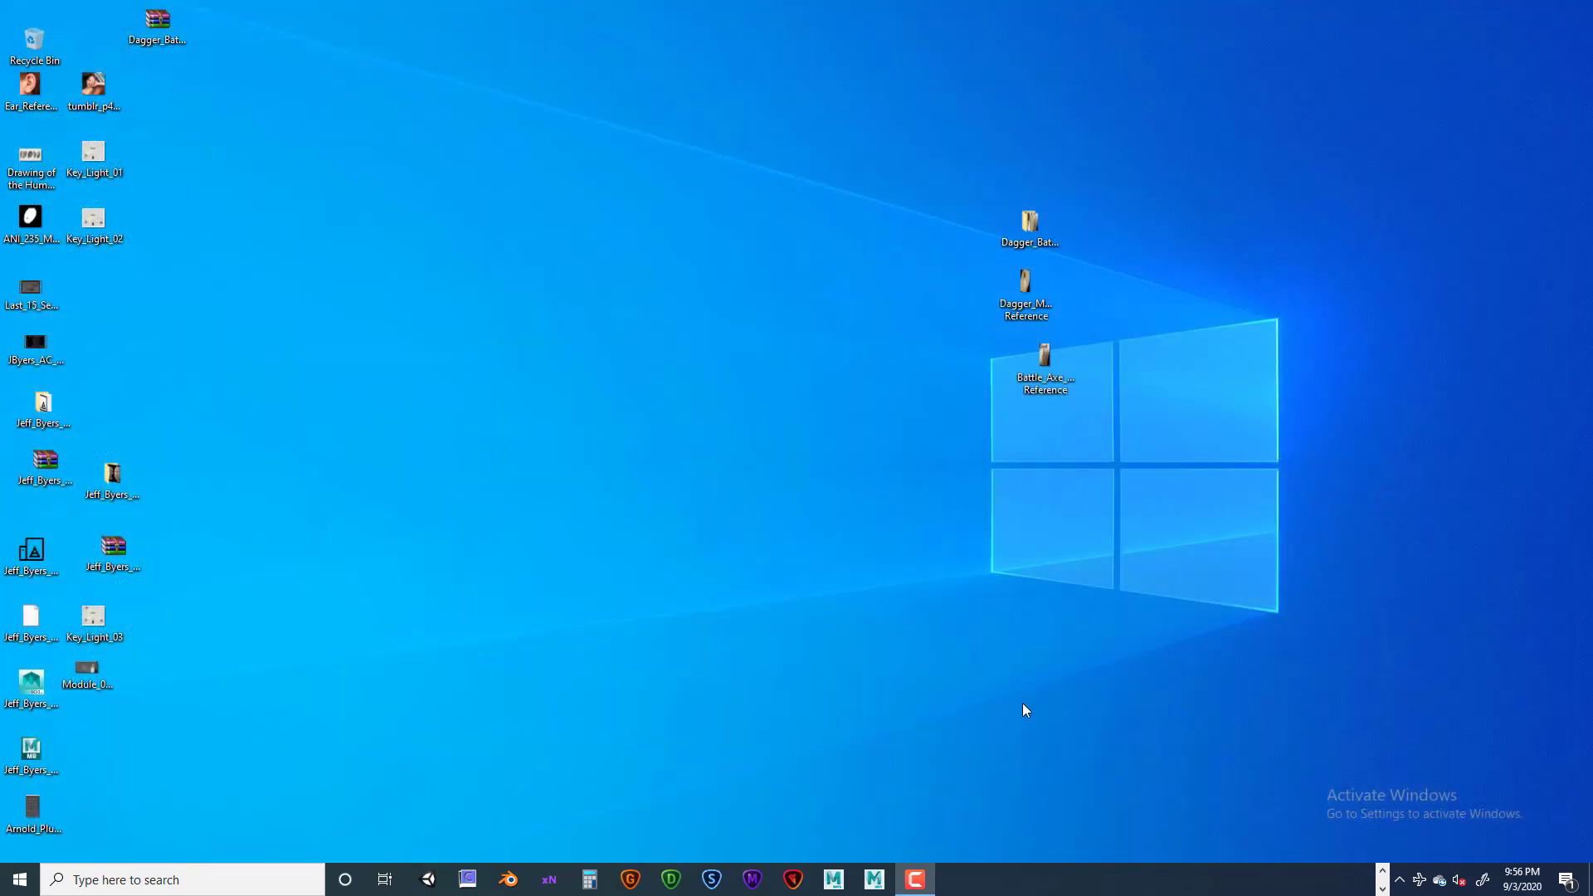
# Launch Maya 2020 with Create default preferences and close the What's New Highlight Settings window.
pyautogui.click(833, 881)
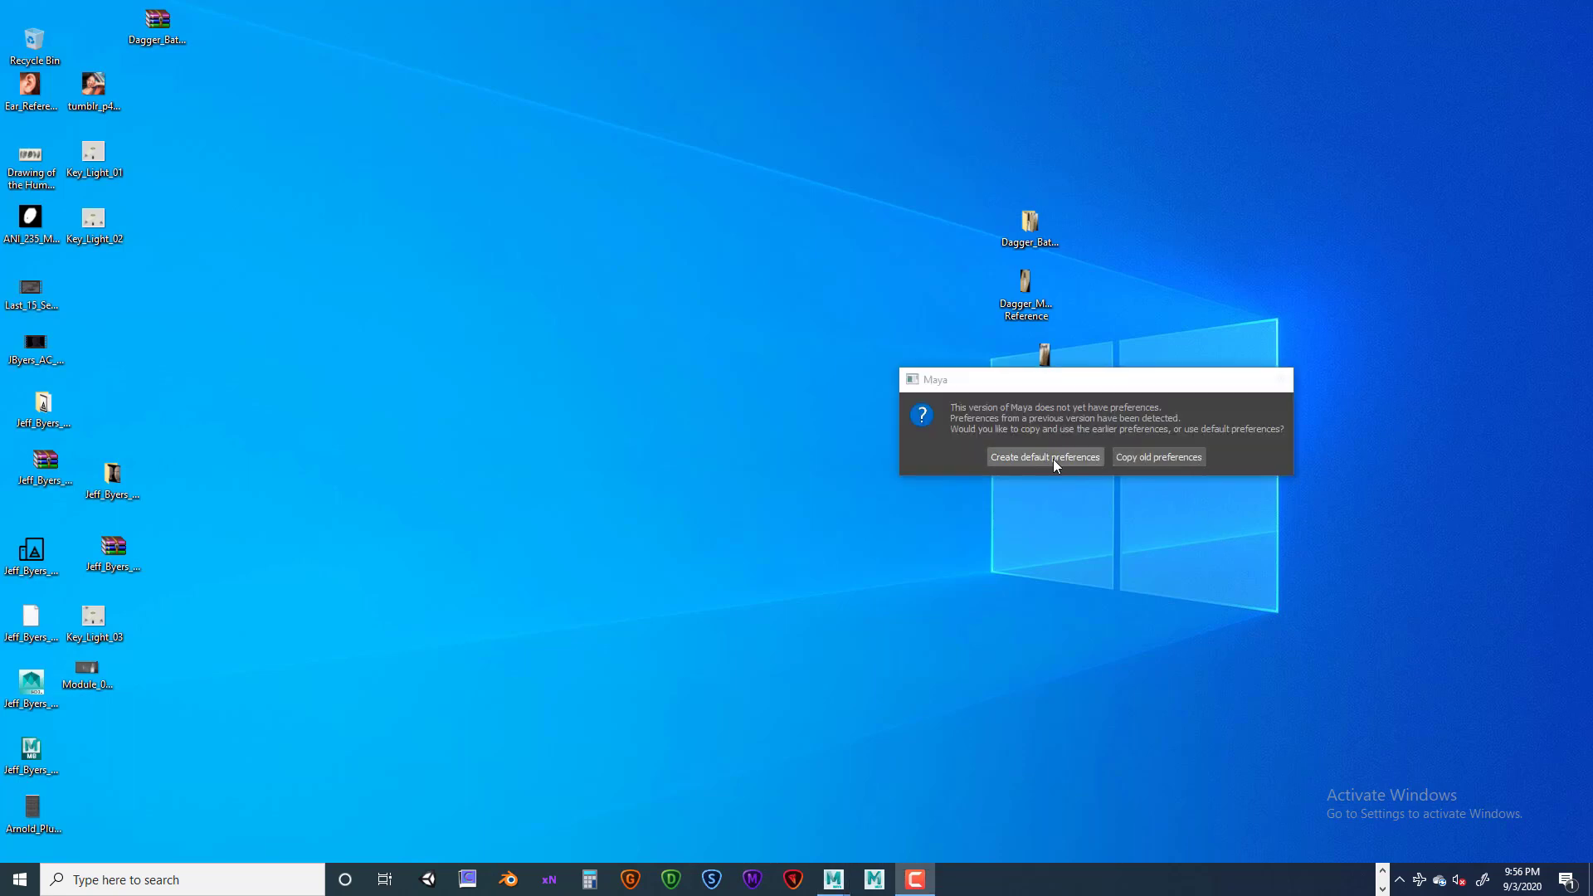
pyautogui.click(1053, 460)
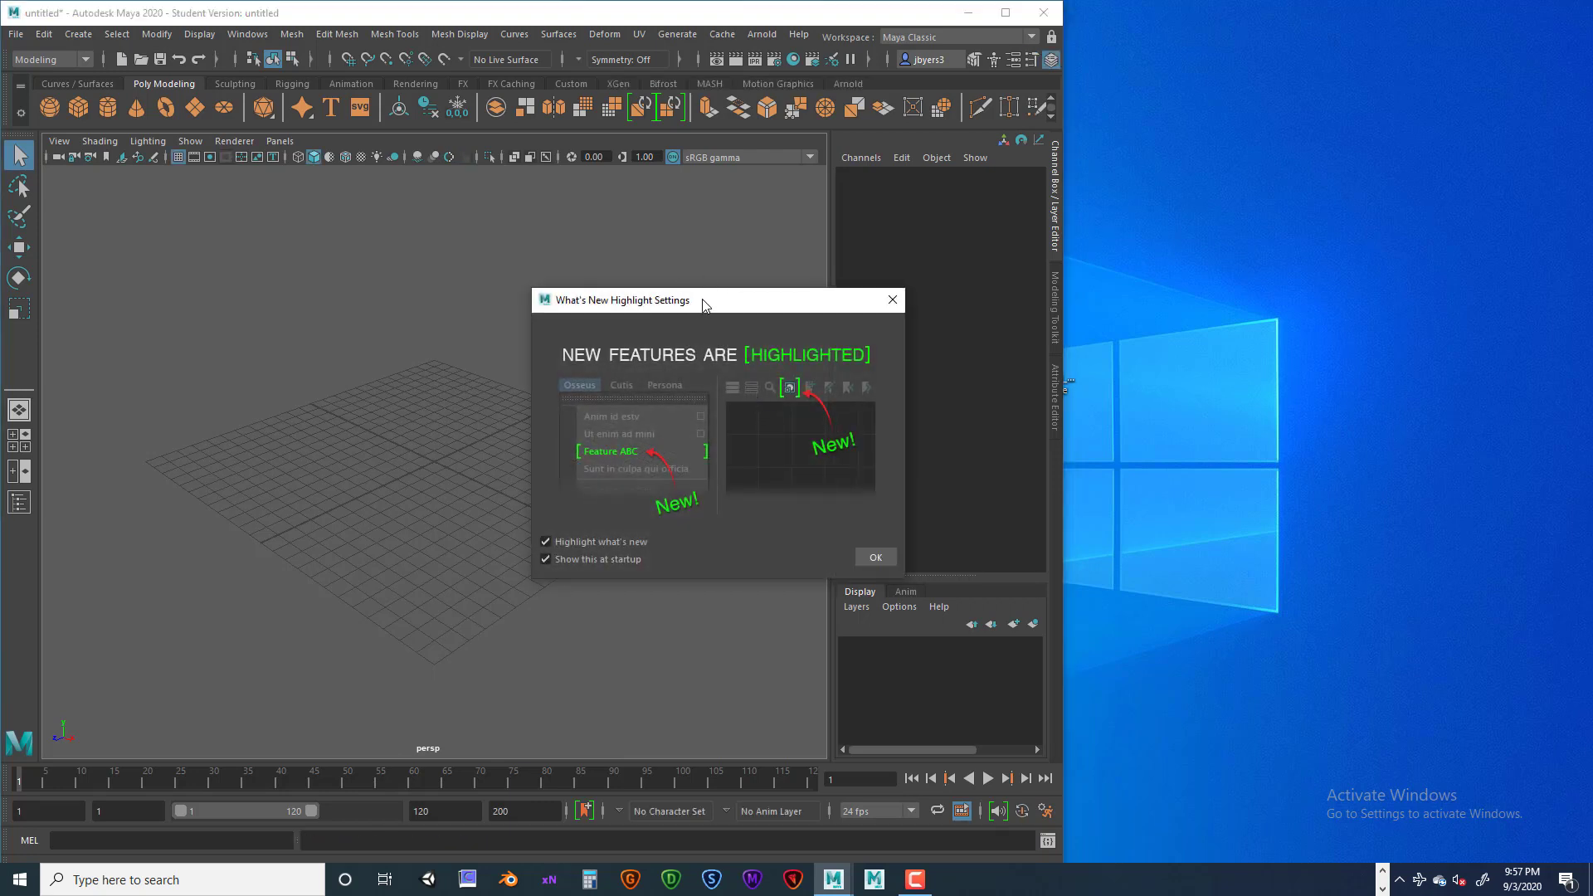
pyautogui.moveTo(701, 305); pyautogui.dragTo(505, 259)
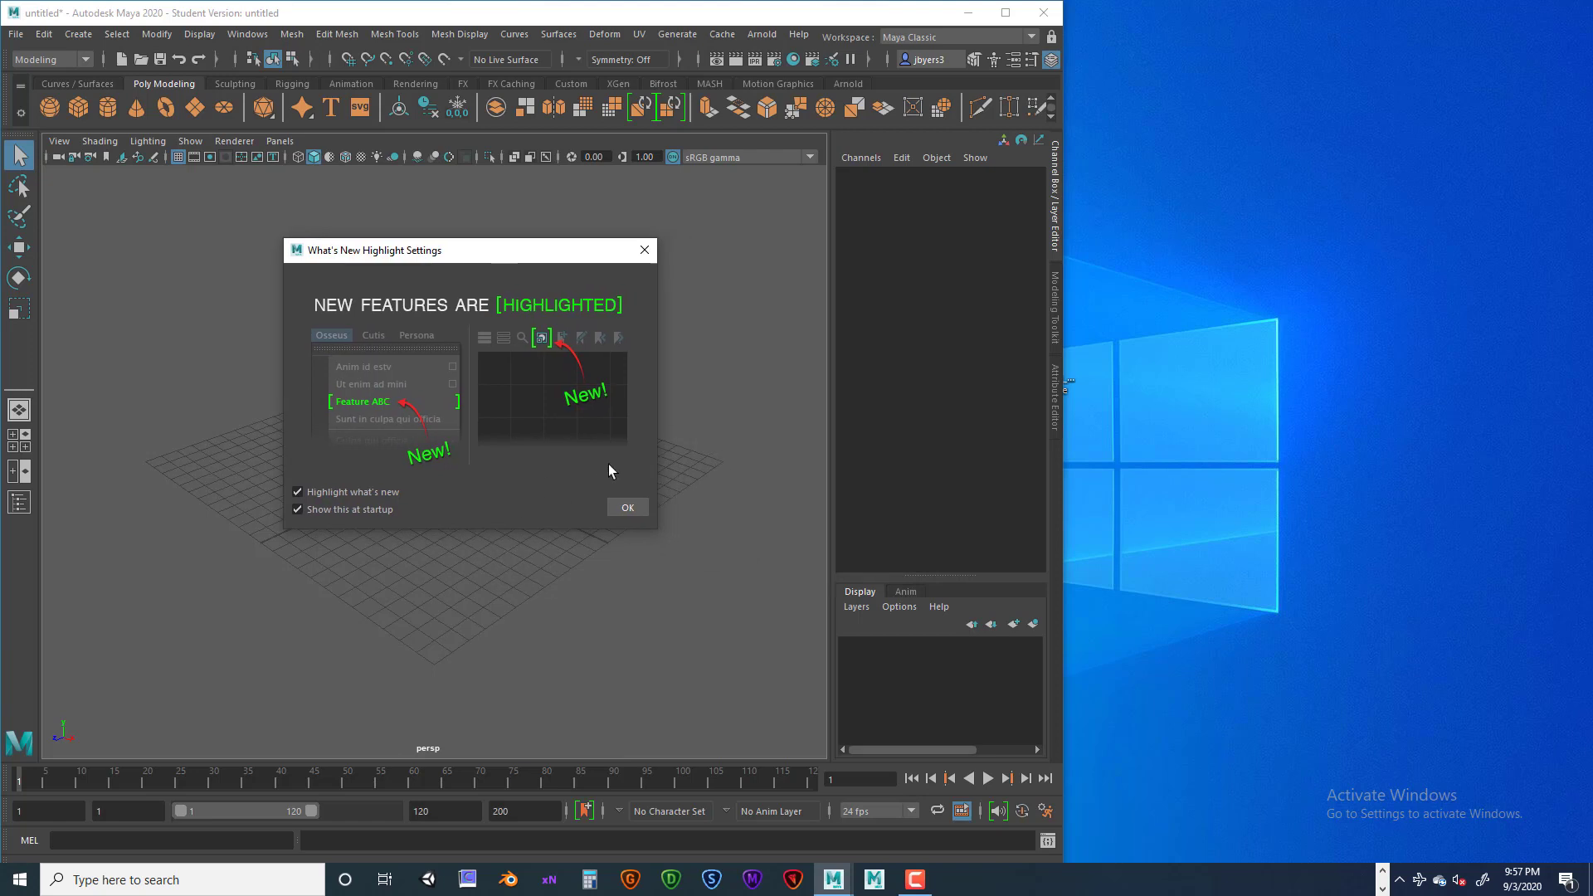
pyautogui.click(645, 249)
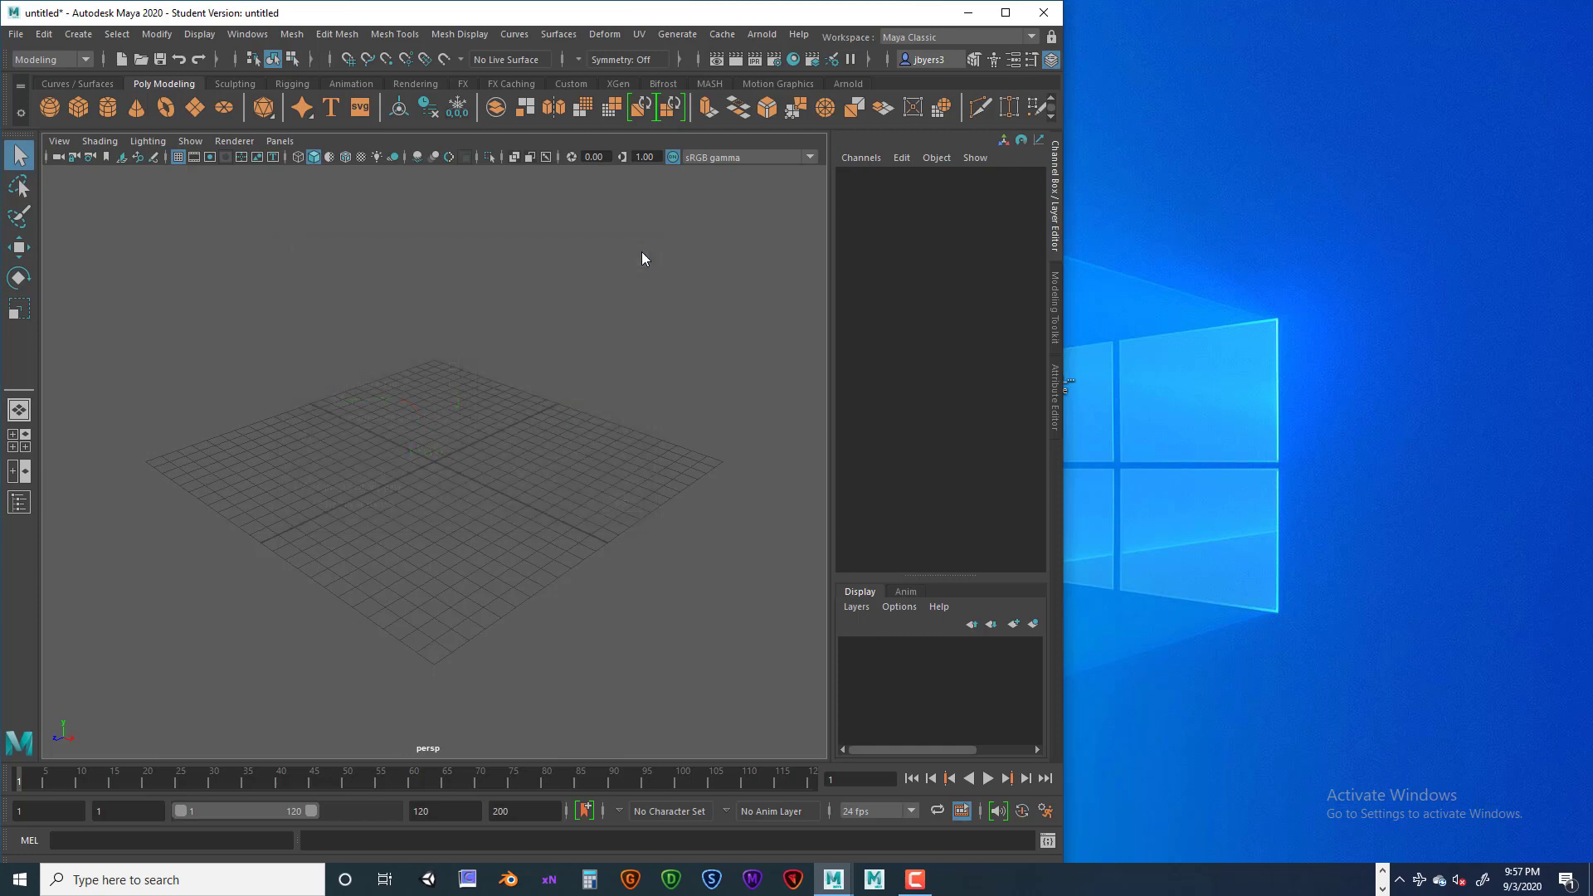
# Maximize the Maya window and switch the shelf from Curves / Surfaces to Arnold.
pyautogui.doubleClick(909, 13)
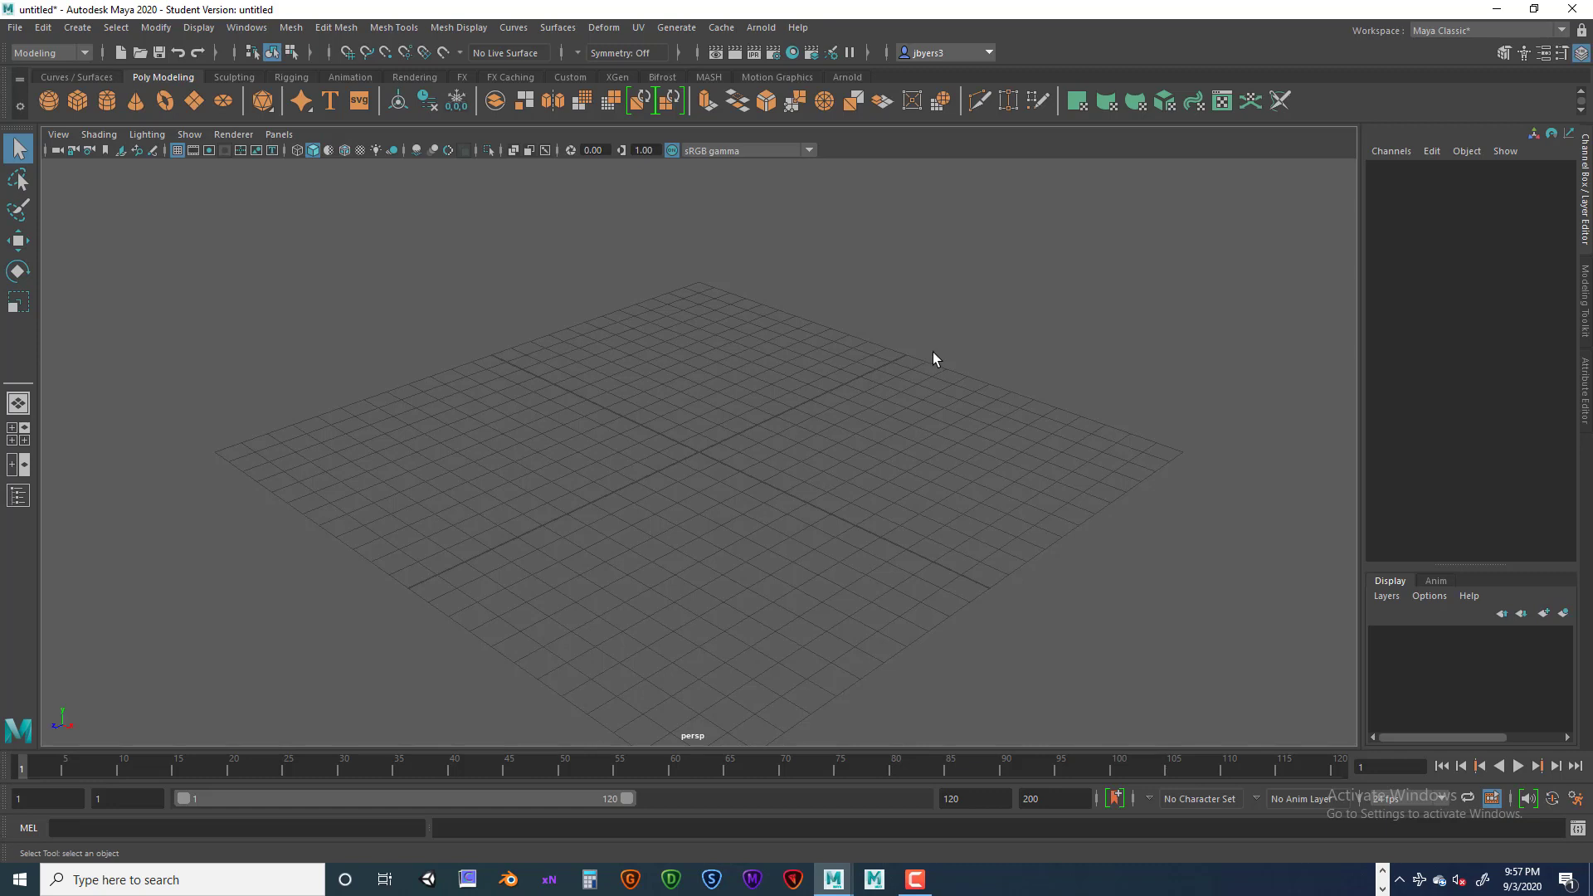
pyautogui.click(87, 77)
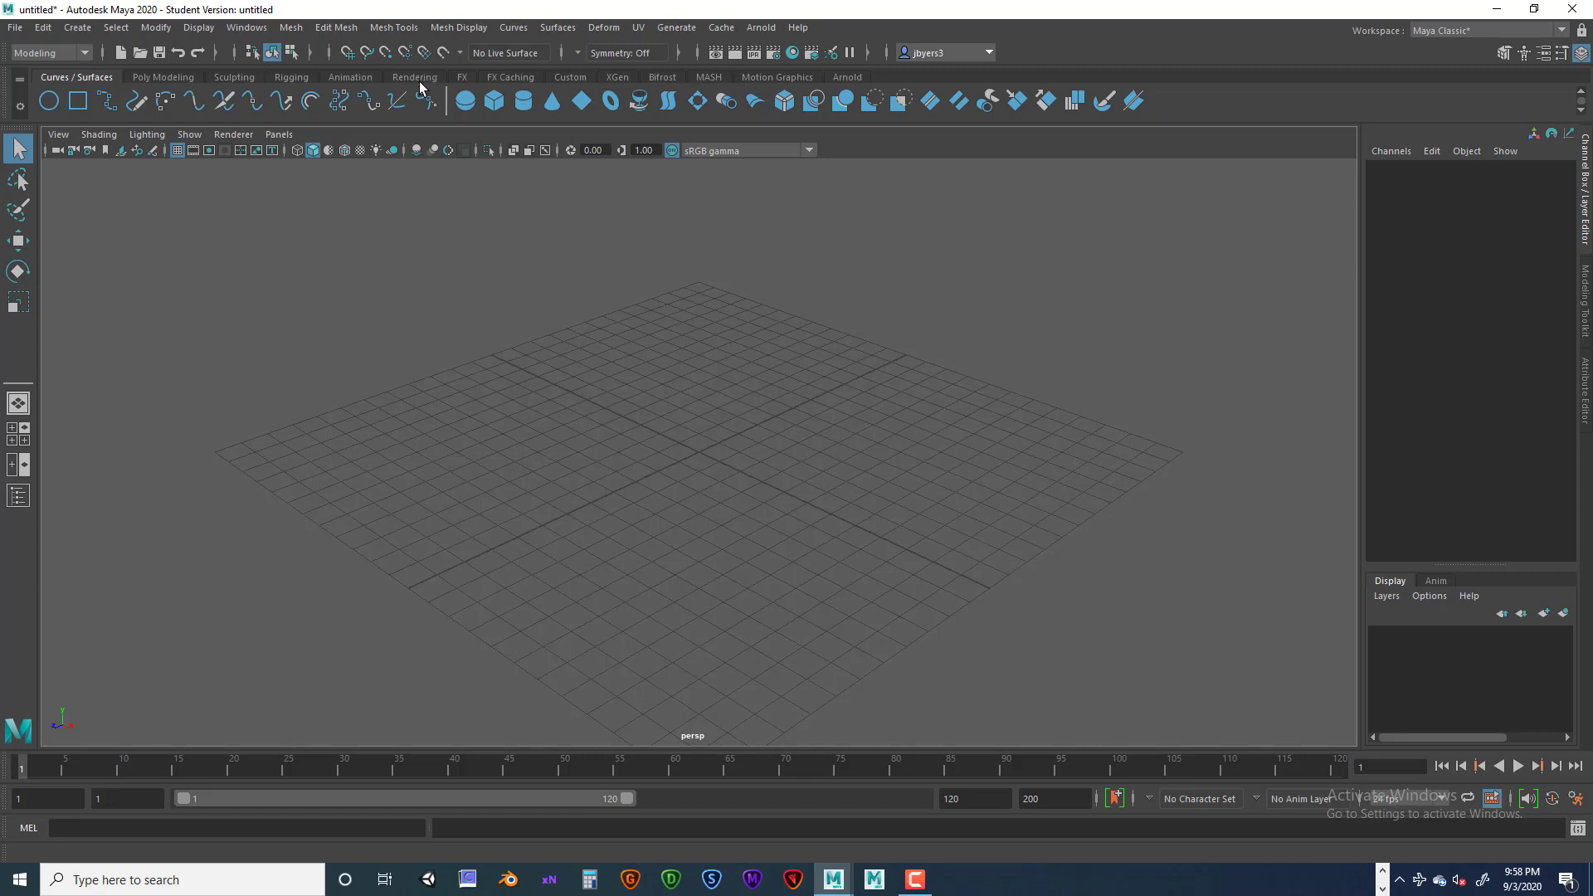
pyautogui.click(838, 79)
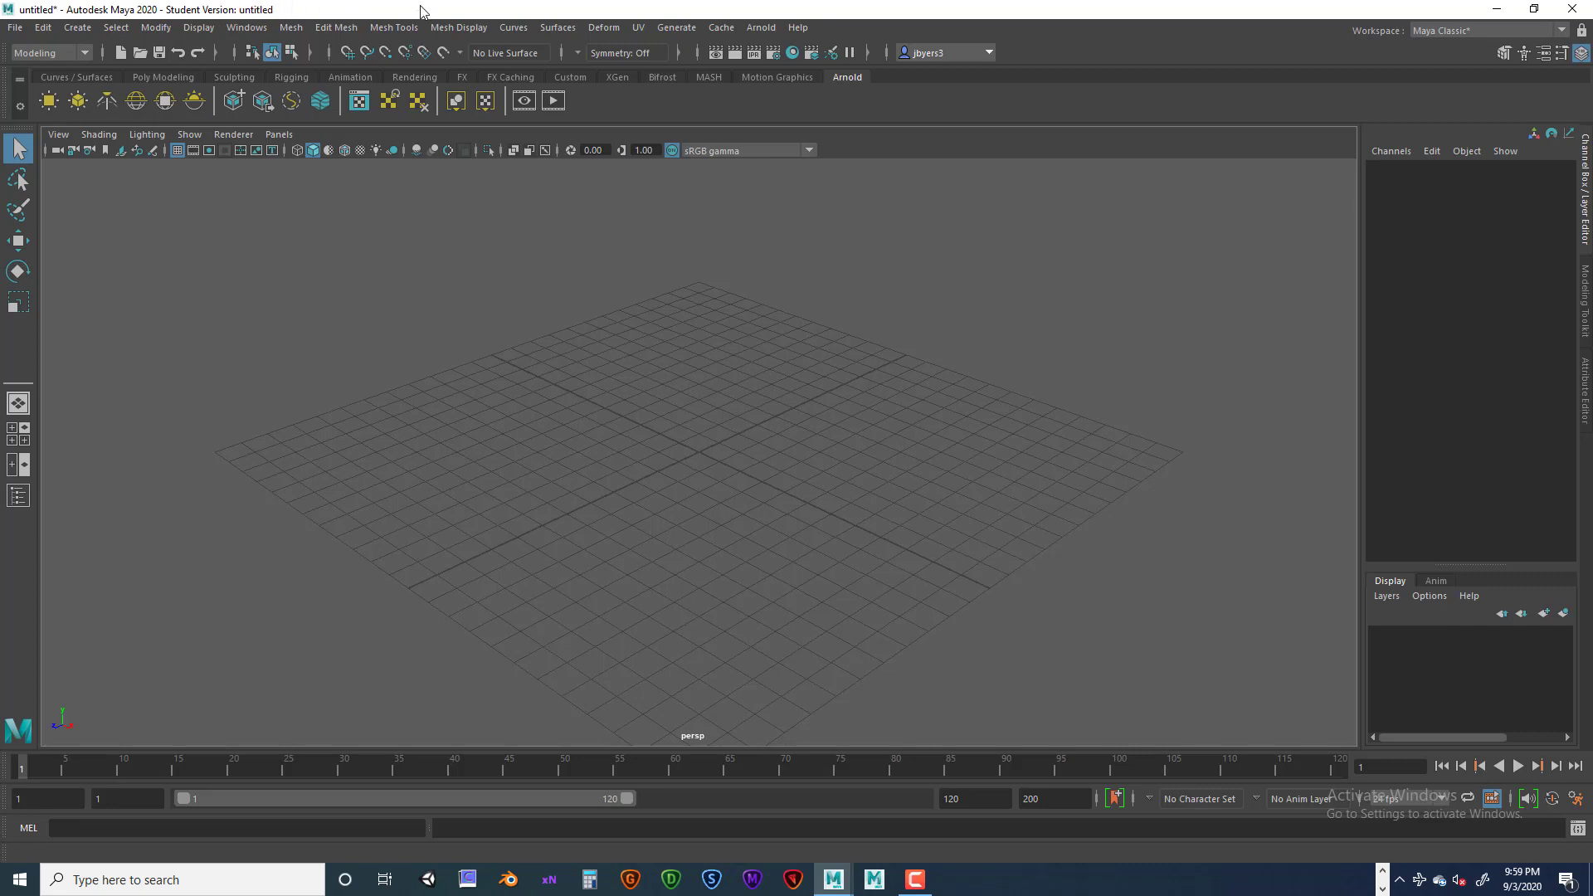
# Set ANI_150_Module_03_04_05 as the current Maya project.
pyautogui.click(16, 28)
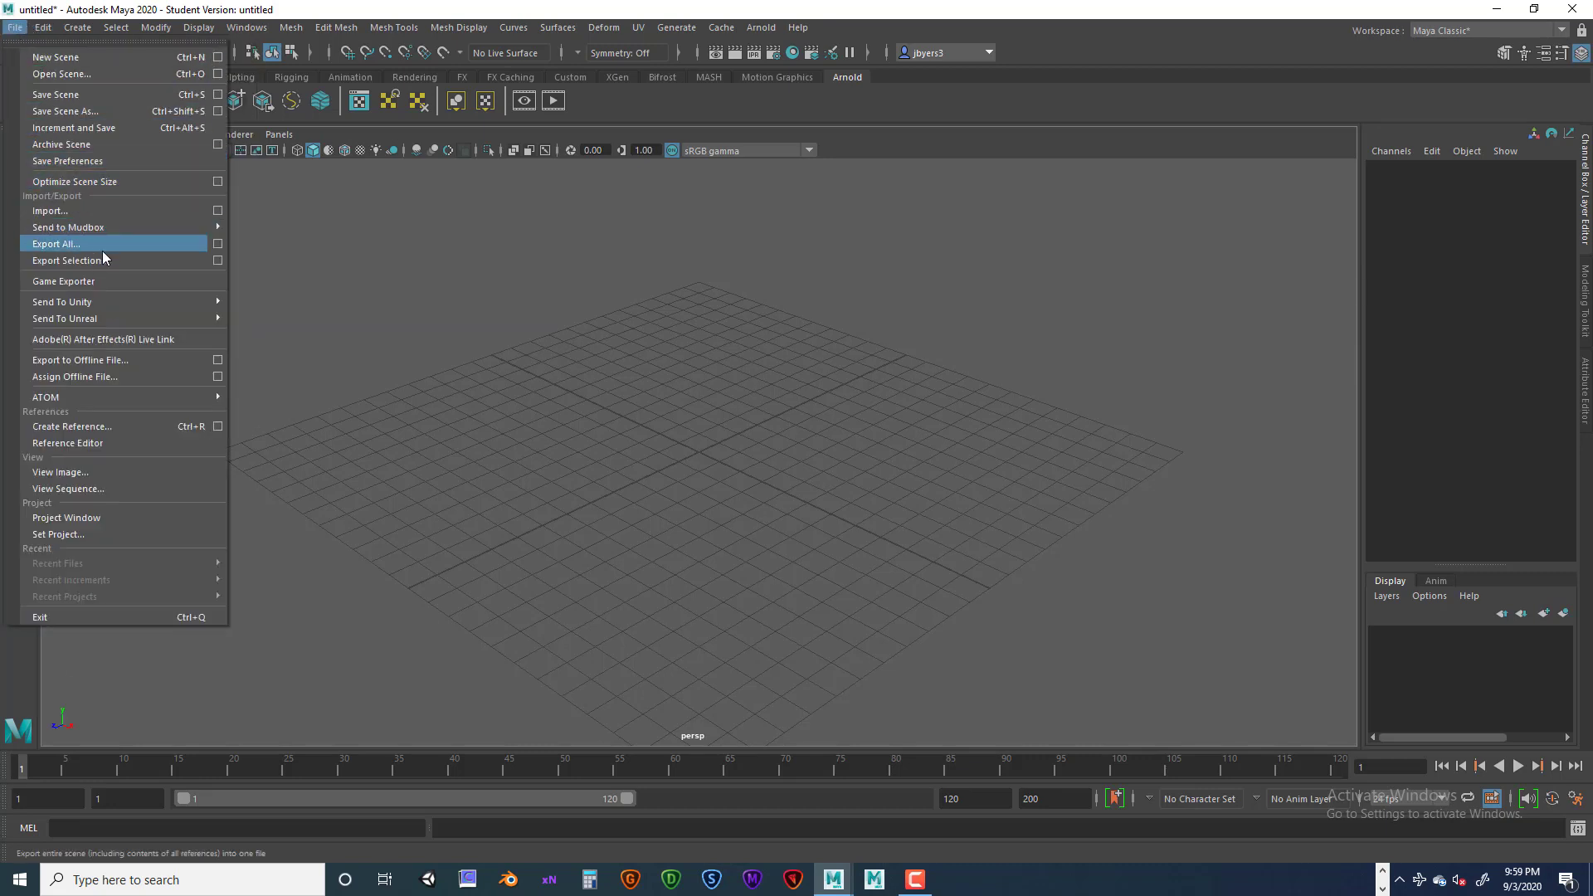
pyautogui.click(72, 209)
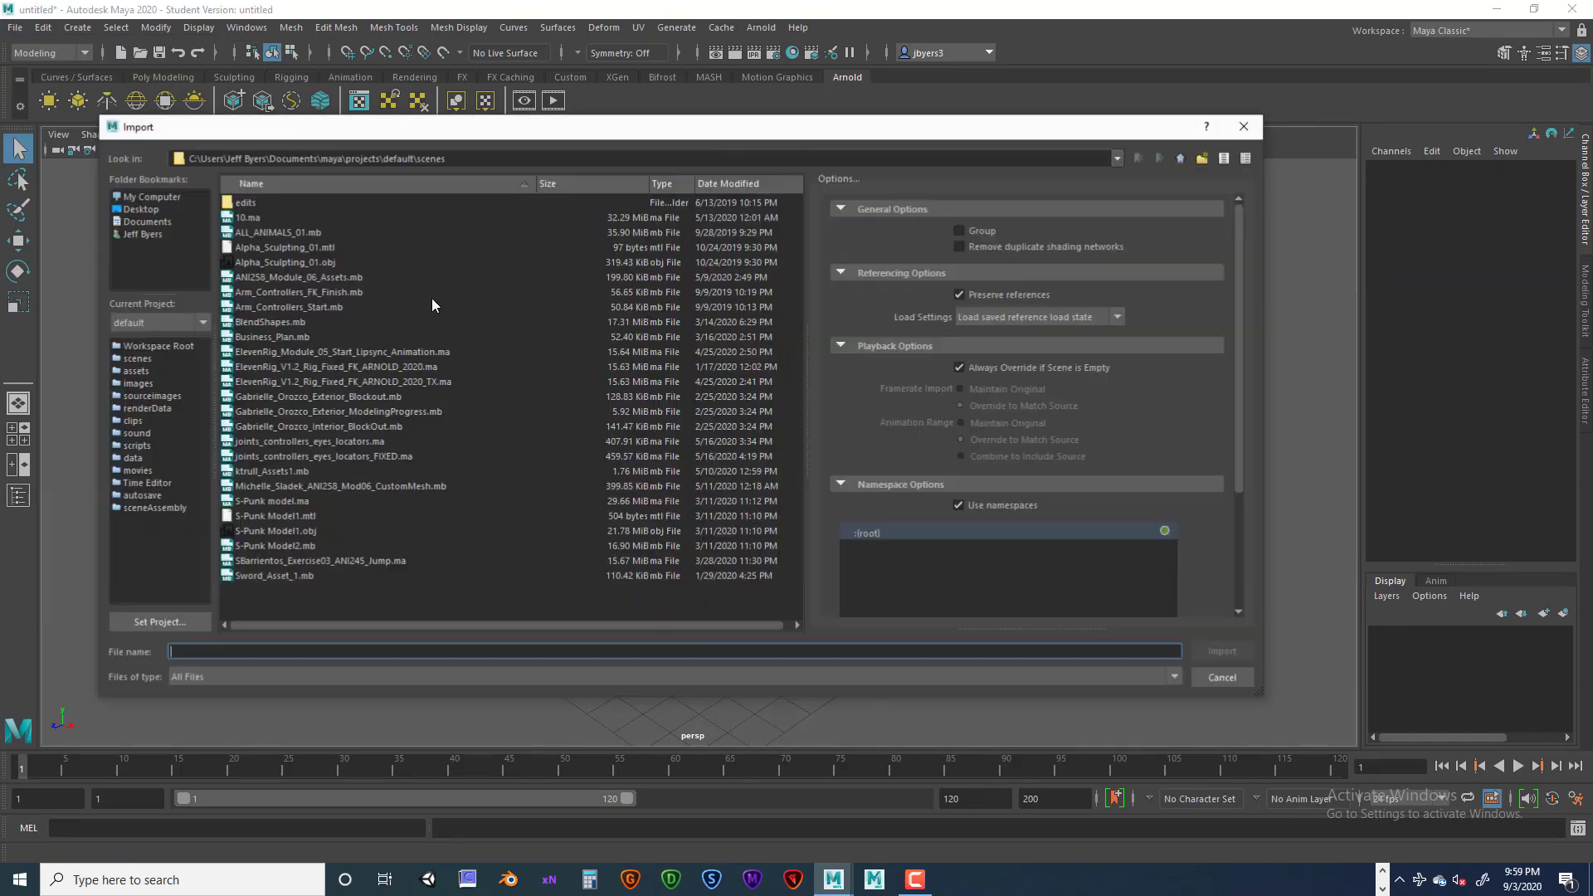
pyautogui.click(1244, 127)
pyautogui.click(16, 28)
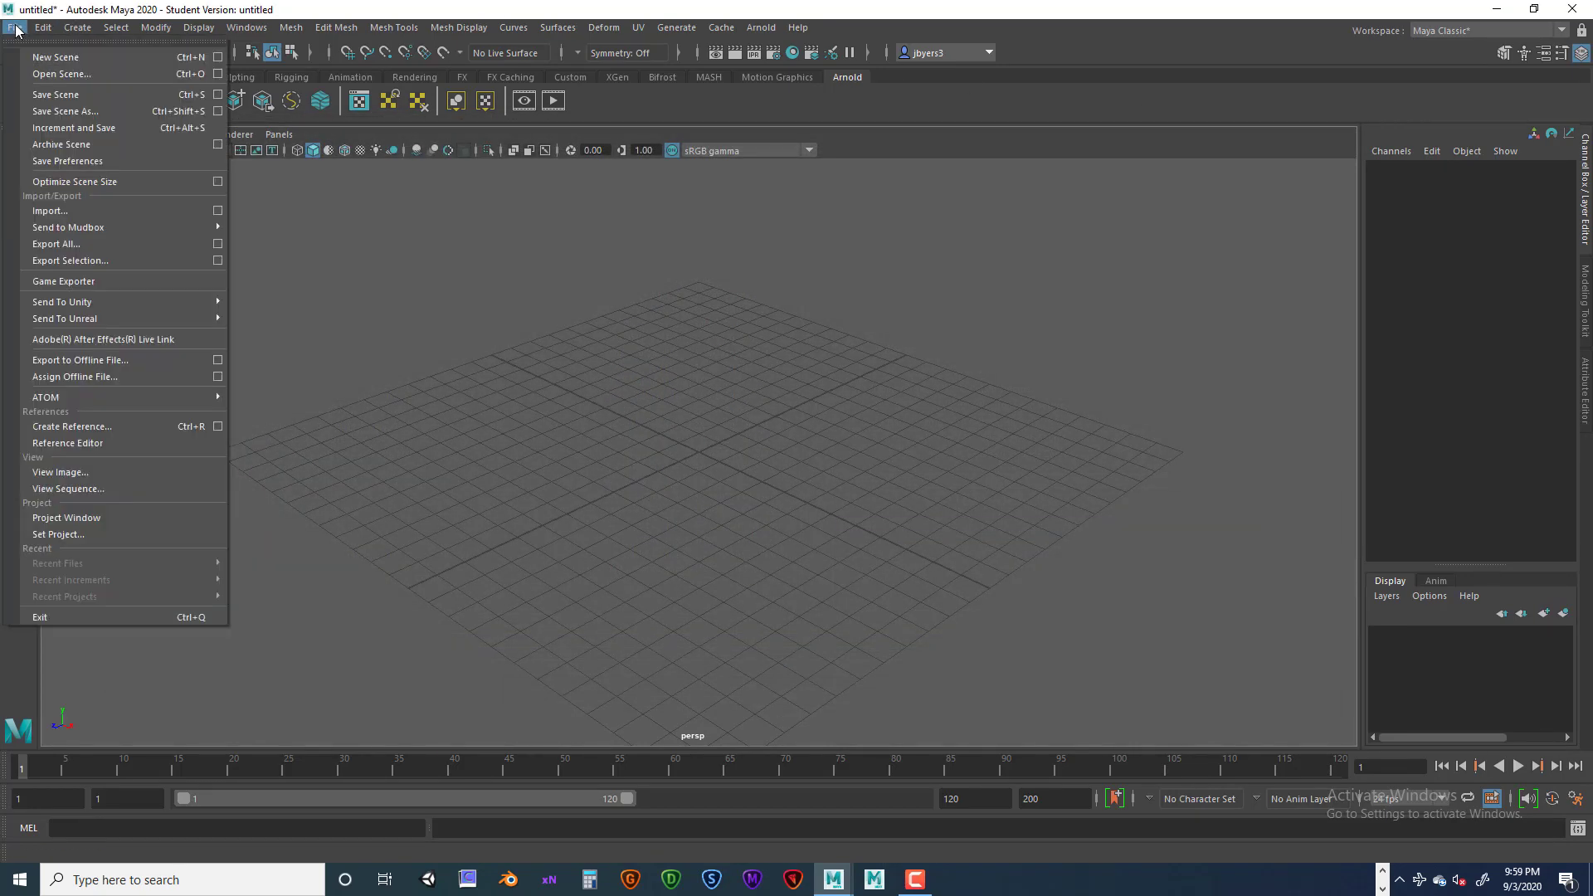
pyautogui.click(83, 534)
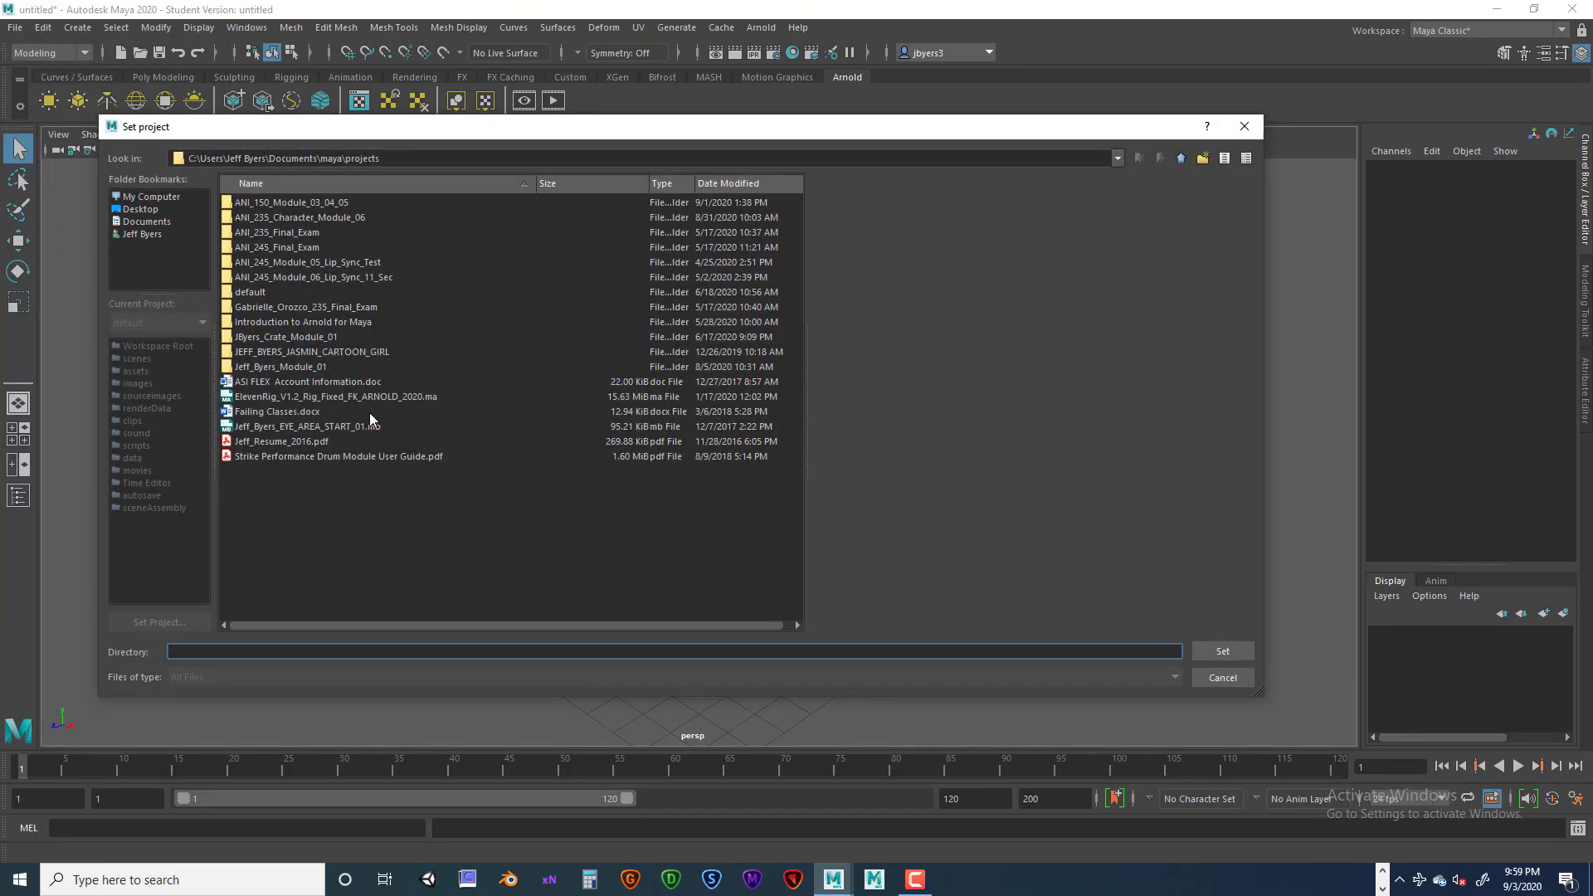
pyautogui.click(311, 204)
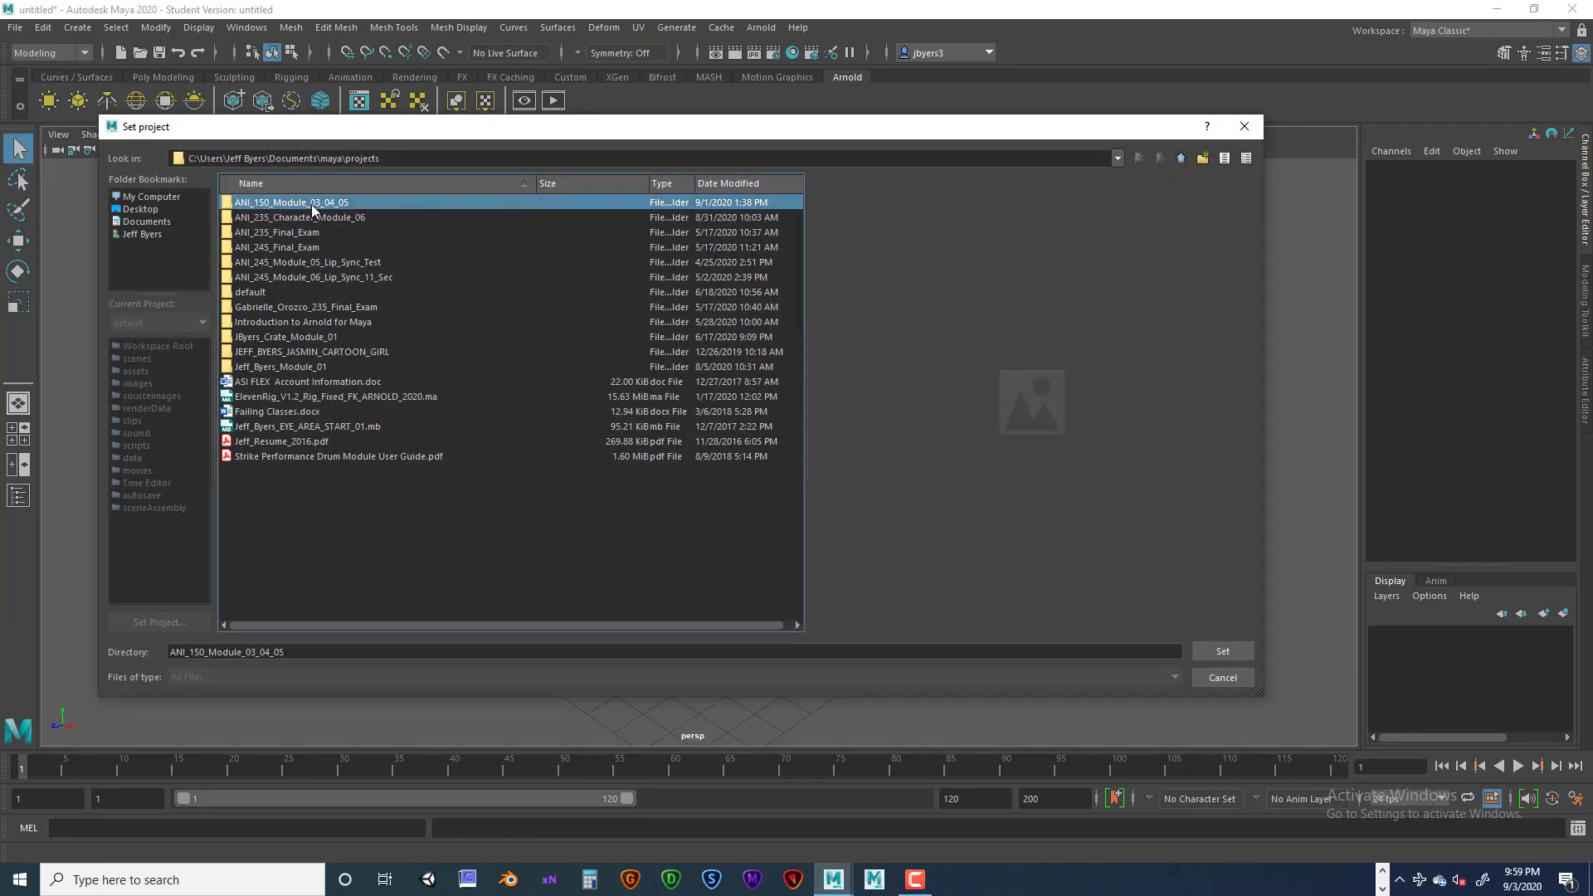
pyautogui.click(1213, 650)
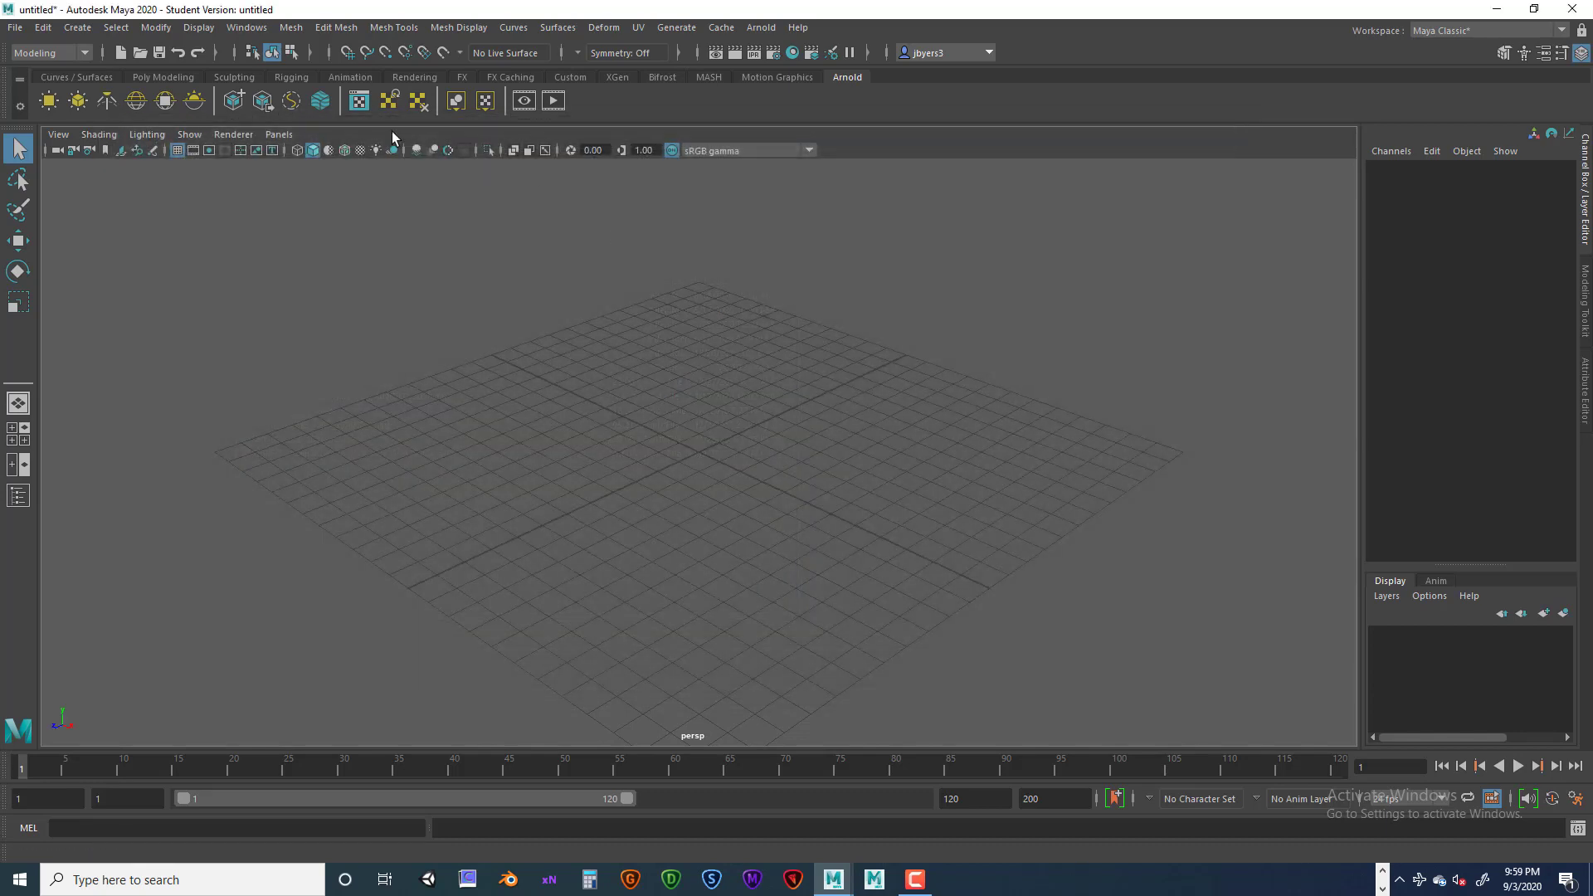
# Open Battle_Axe_17.mb without saving the empty untitled scene.
pyautogui.click(15, 27)
pyautogui.click(51, 75)
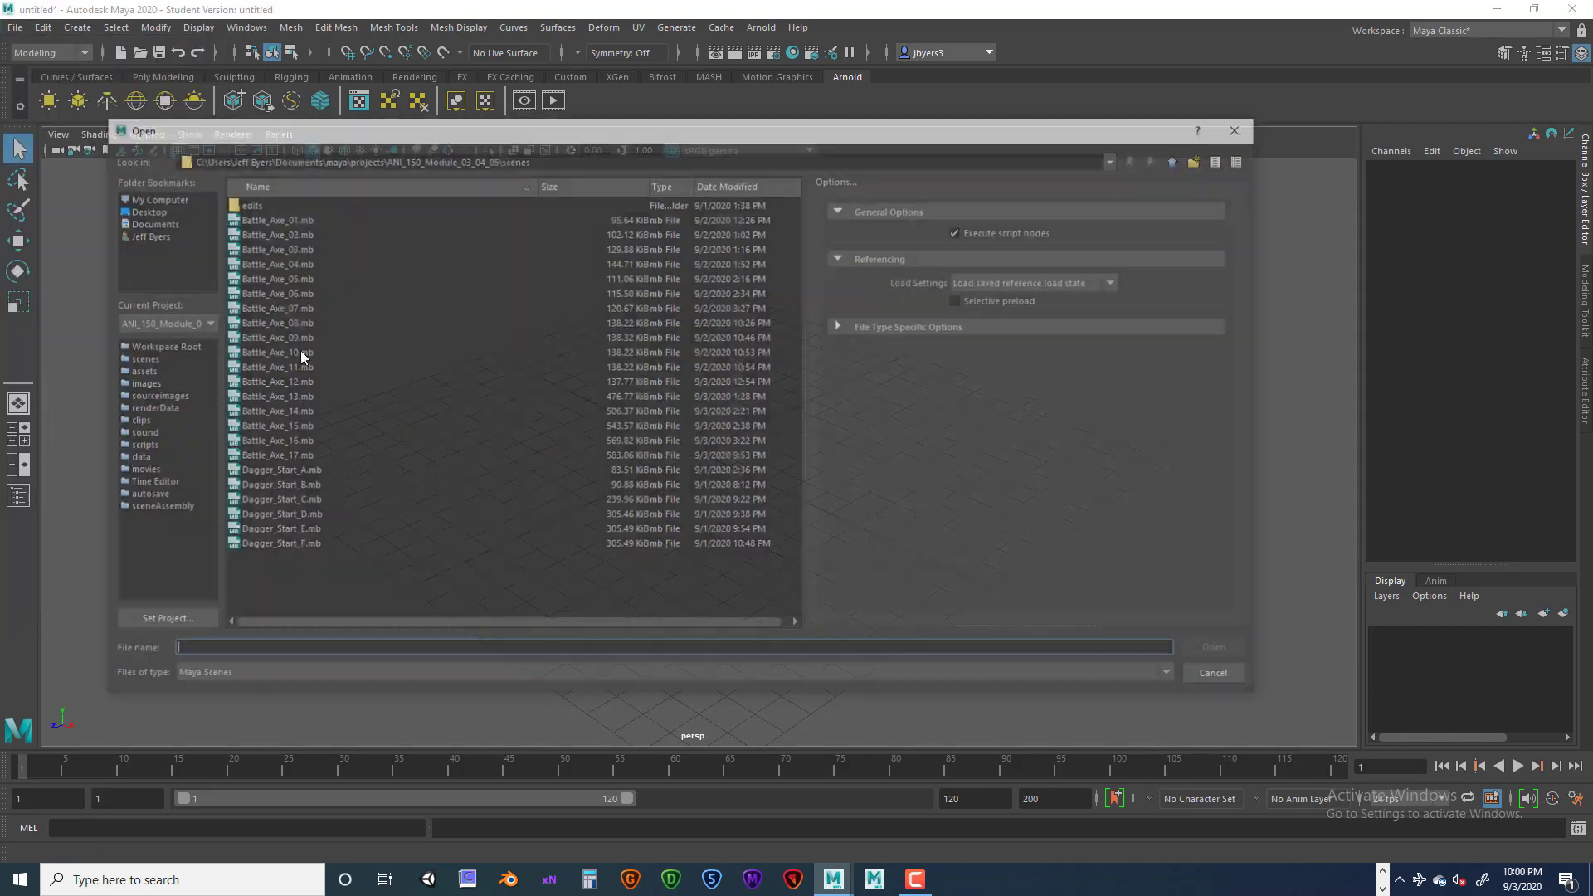
pyautogui.click(296, 456)
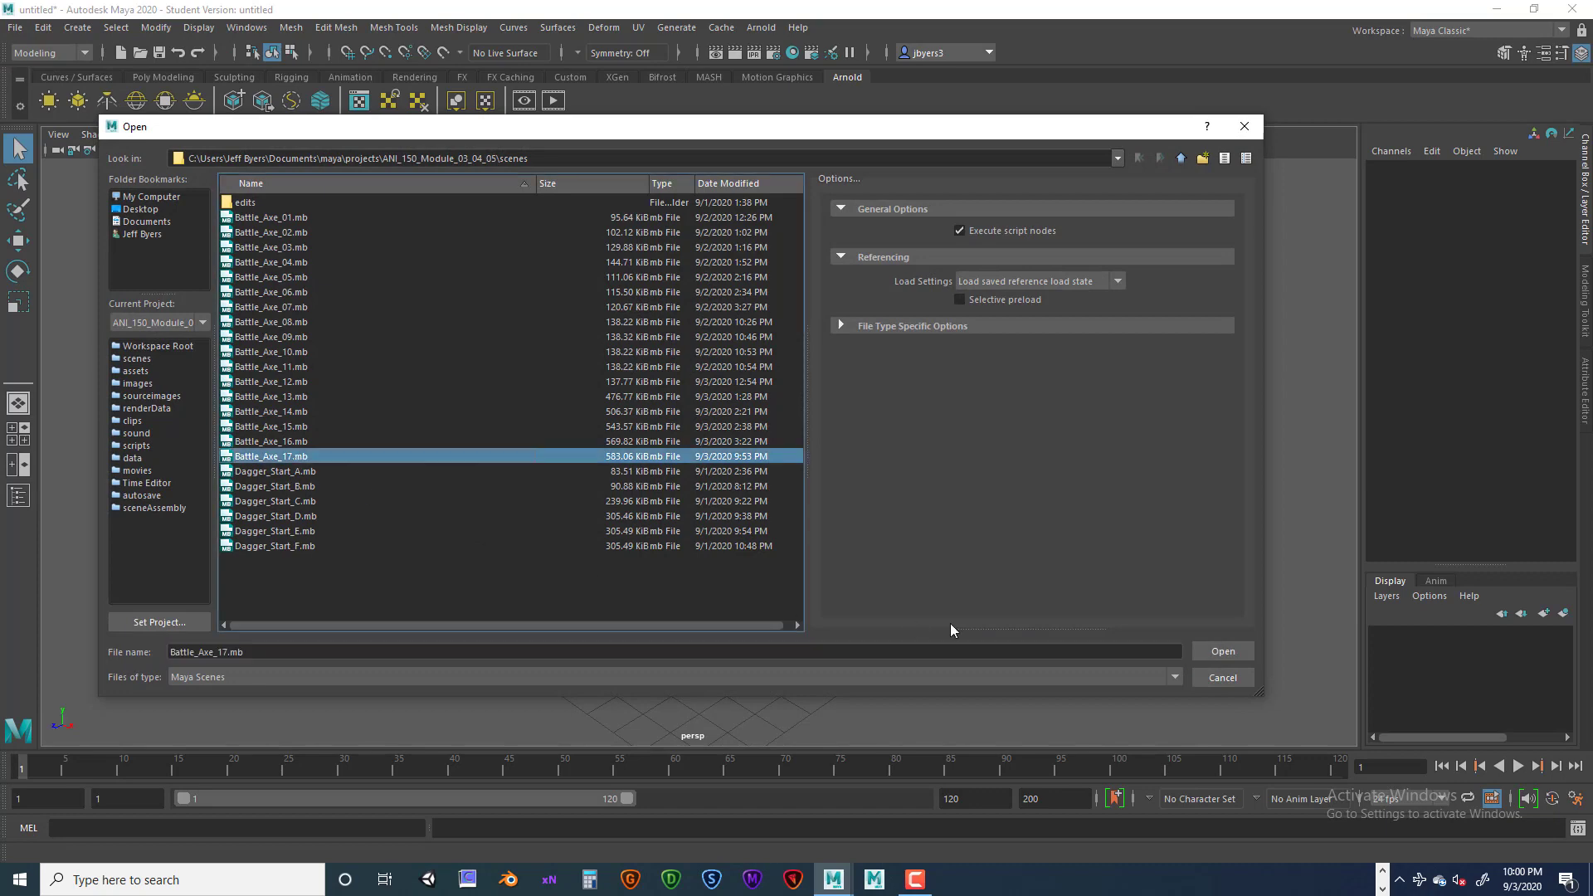
pyautogui.click(1224, 651)
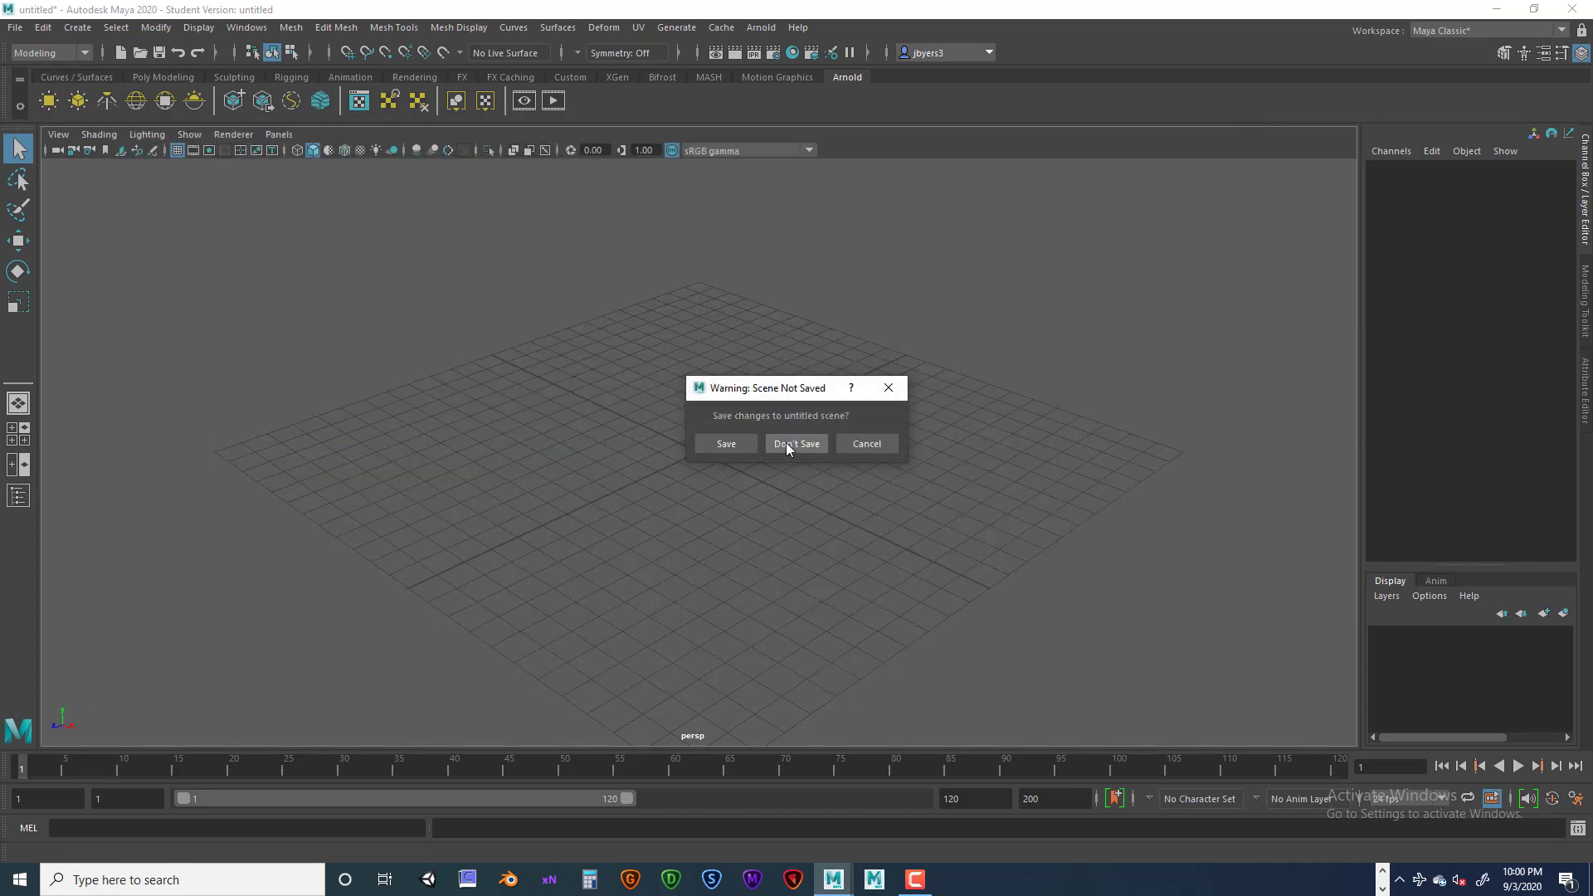
pyautogui.click(788, 449)
pyautogui.click(759, 453)
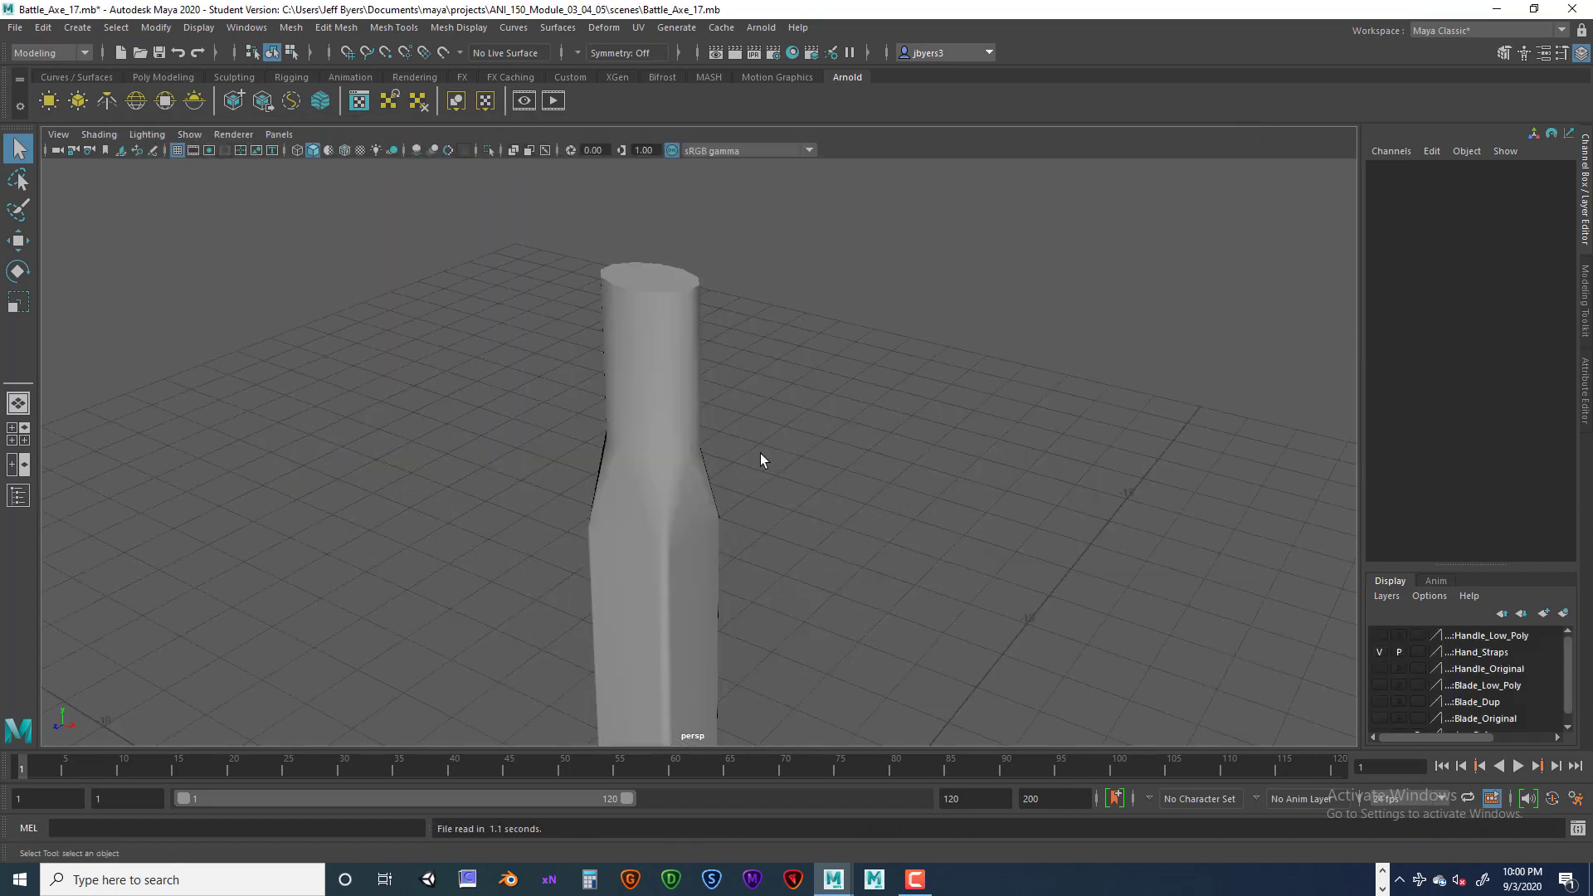
pyautogui.scroll(-5, 790, 425)
pyautogui.keyDown('alt'); pyautogui.moveTo(765, 490); pyautogui.dragTo(768, 351); pyautogui.keyUp('alt')
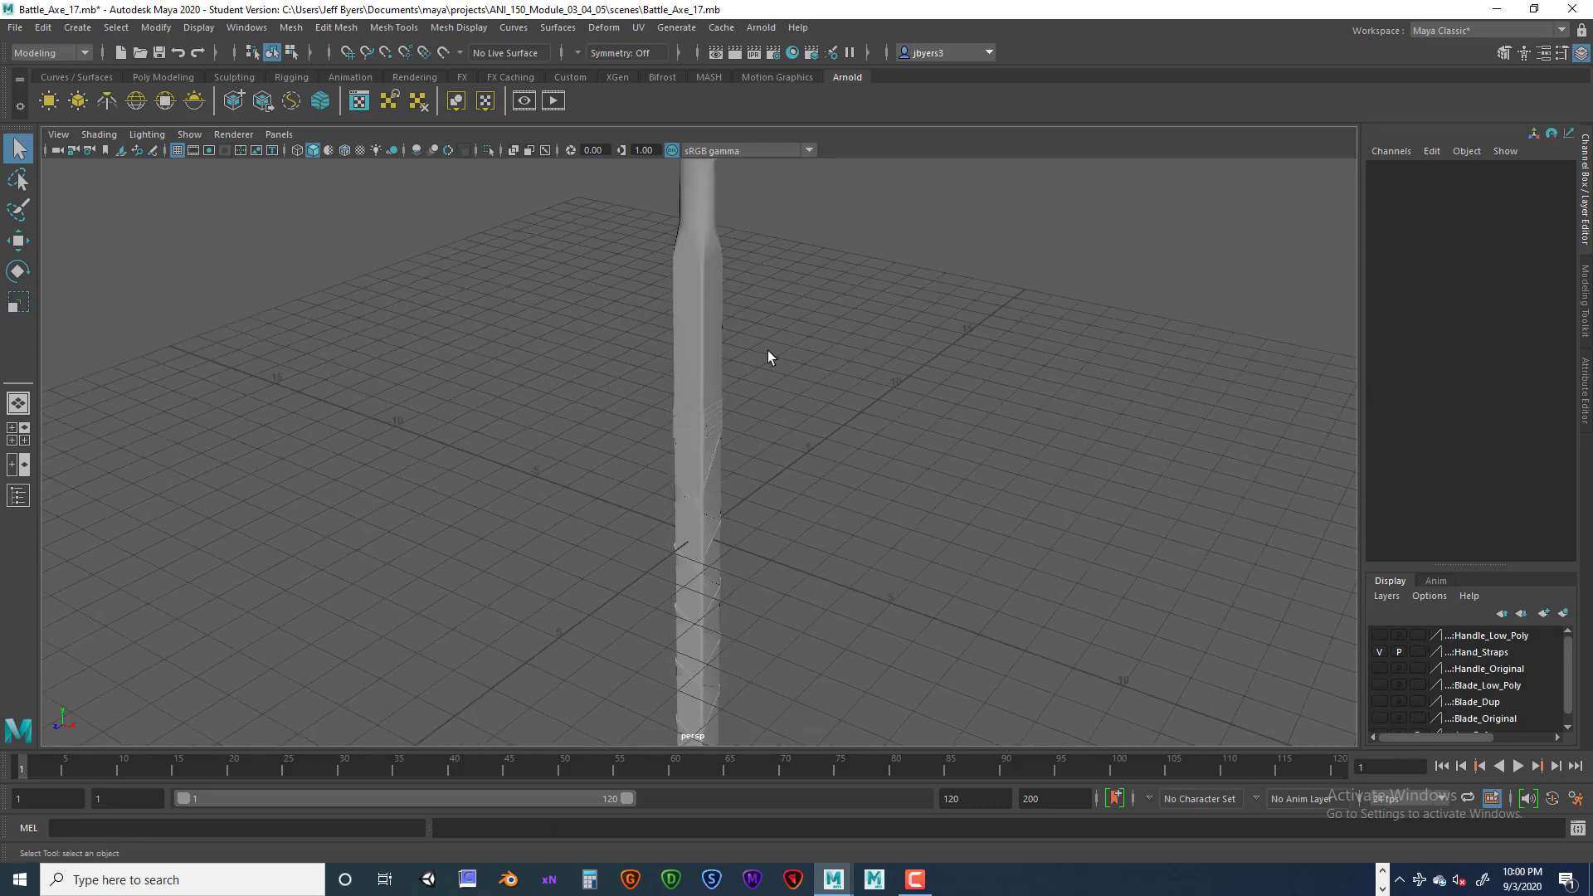
pyautogui.scroll(-3, 768, 382)
pyautogui.keyDown('alt'); pyautogui.moveTo(770, 410); pyautogui.dragTo(679, 362); pyautogui.keyUp('alt')
pyautogui.click(679, 363)
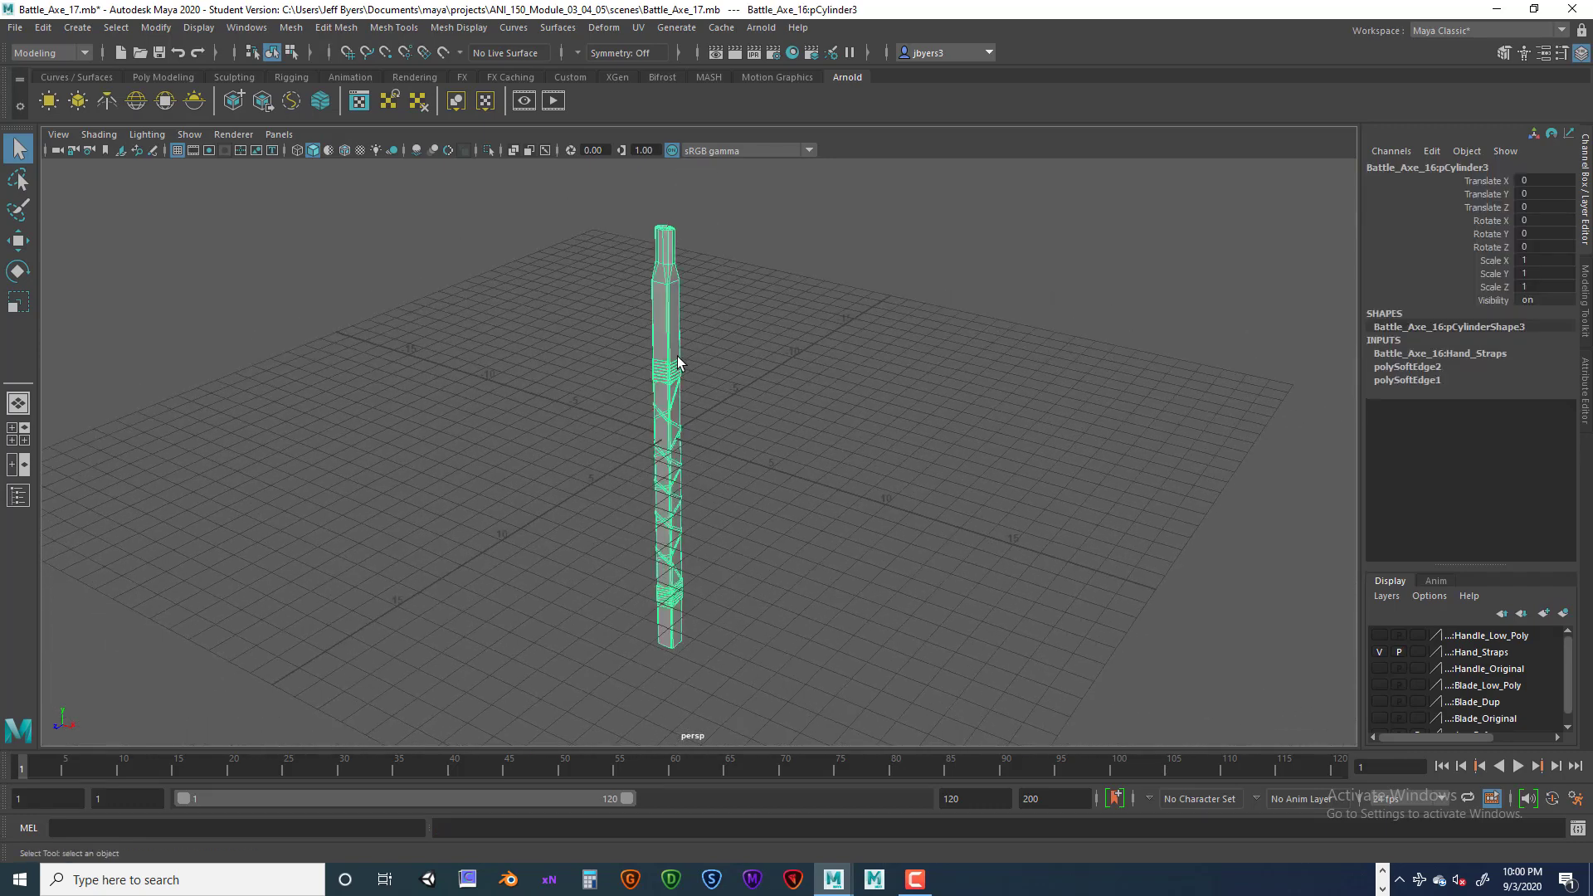
pyautogui.press('w')
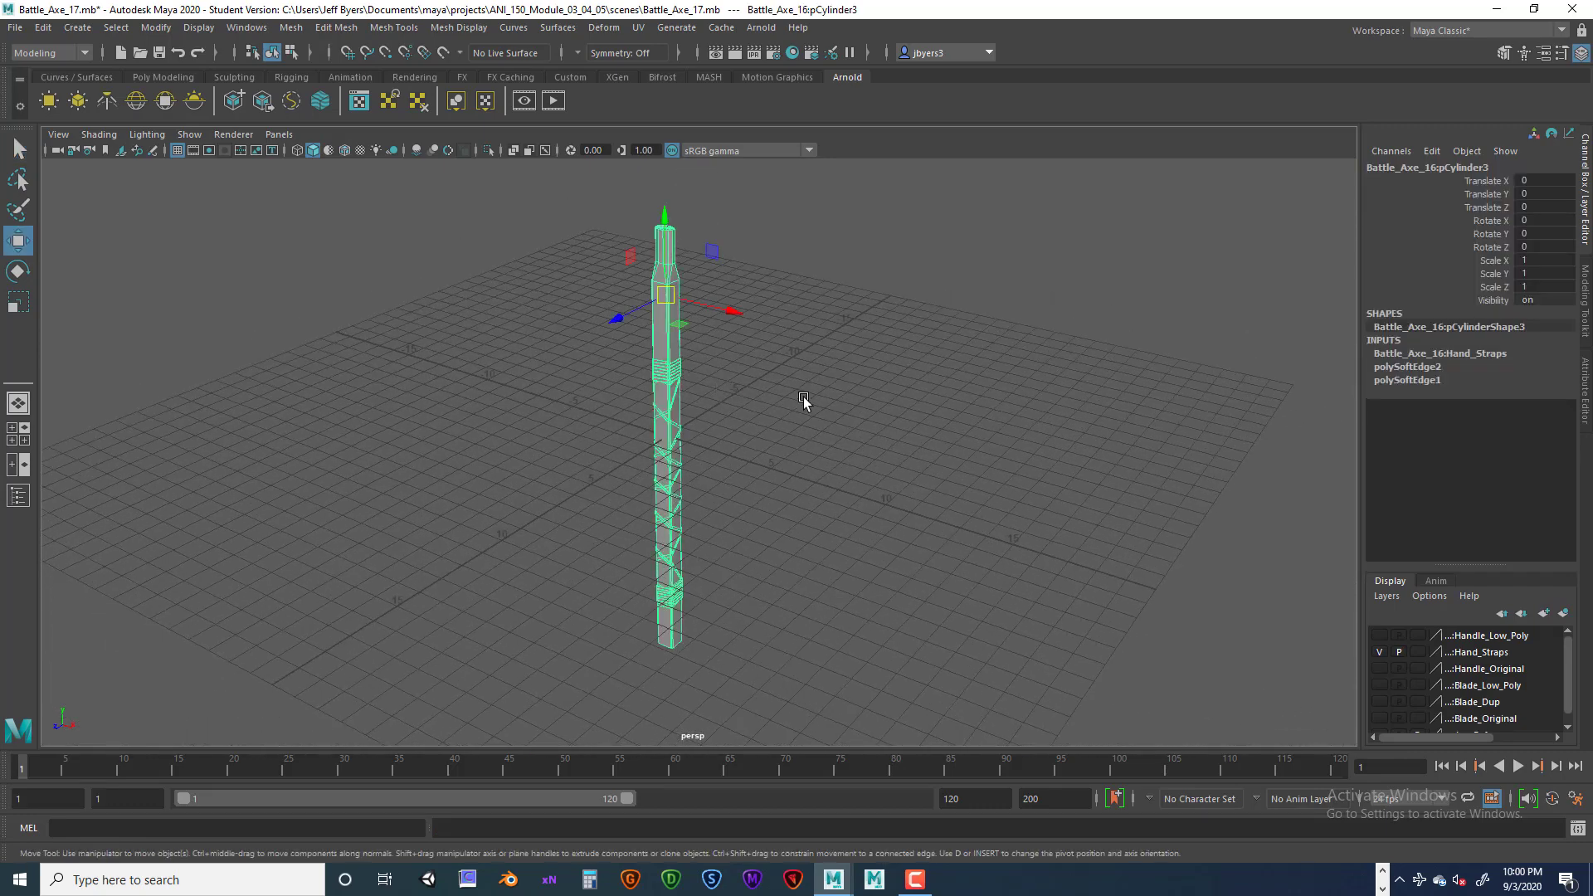
pyautogui.scroll(2, 799, 397)
pyautogui.scroll(-4, 805, 394)
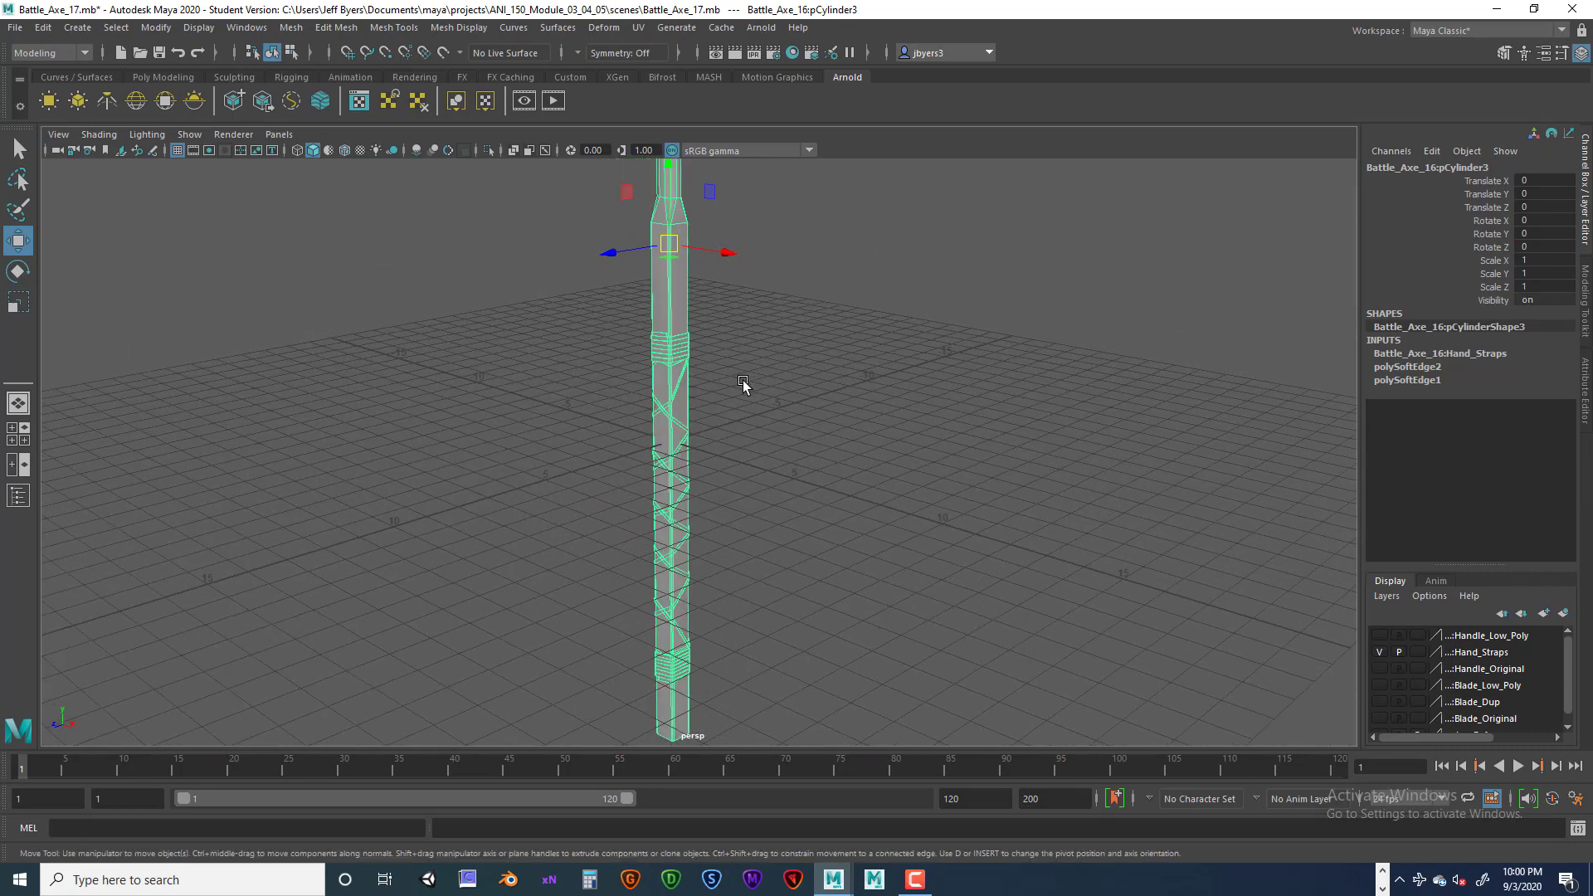
pyautogui.scroll(4, 803, 392)
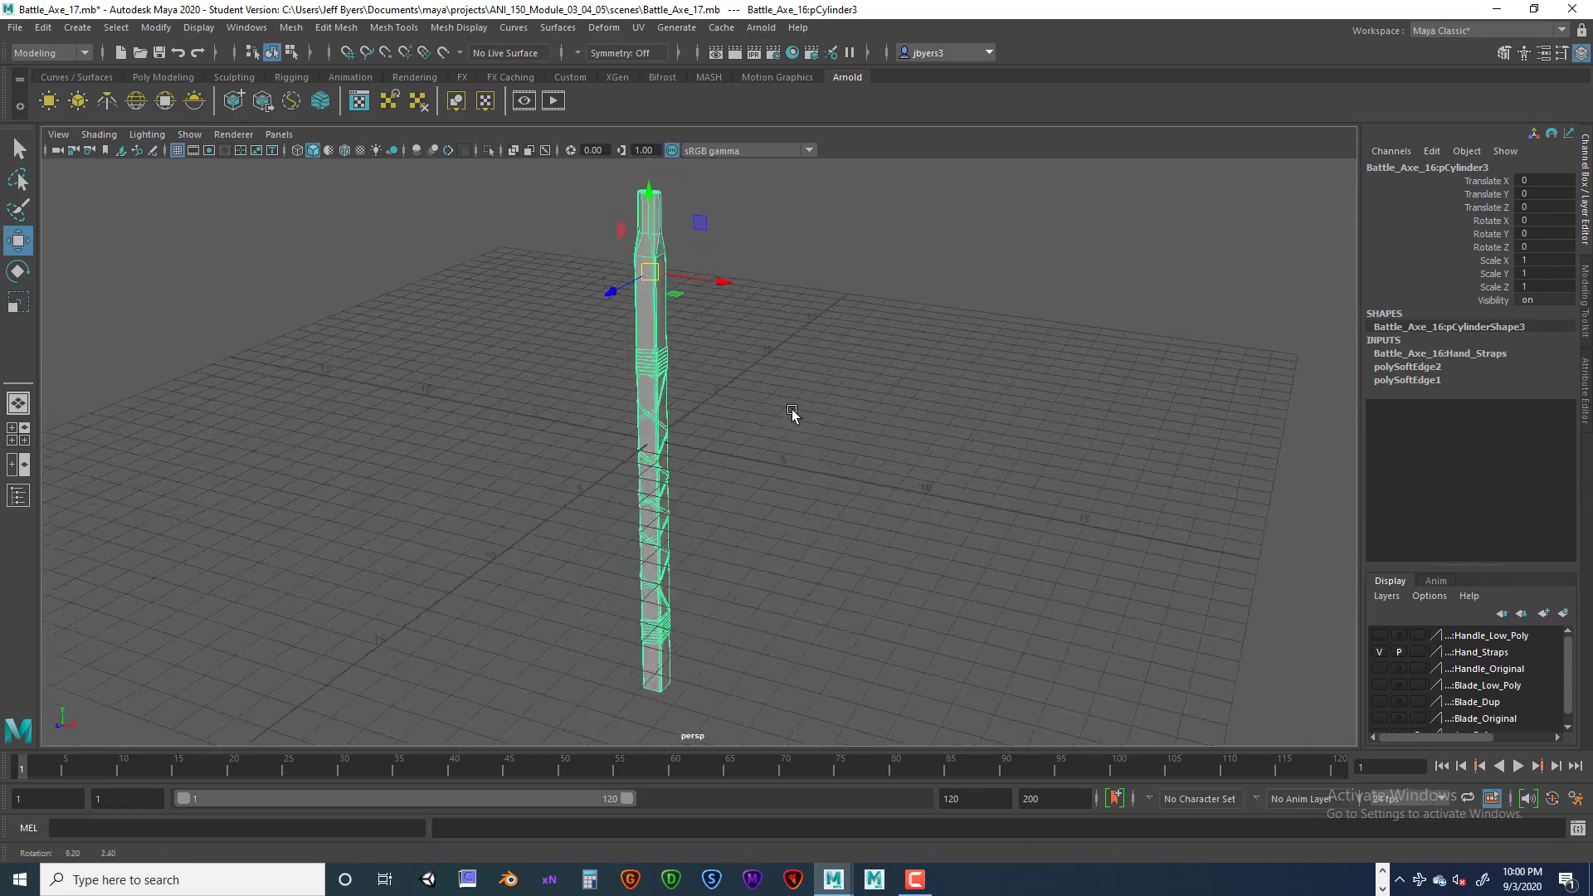
pyautogui.scroll(-3, 785, 410)
pyautogui.moveTo(785, 412)
pyautogui.keyDown('alt'); pyautogui.mouseDown()
pyautogui.moveTo(789, 399)
pyautogui.moveTo(893, 409)
pyautogui.moveTo(732, 412)
pyautogui.moveTo(971, 406)
pyautogui.moveTo(712, 406)
pyautogui.moveTo(935, 402)
pyautogui.moveTo(789, 404)
pyautogui.mouseUp(); pyautogui.keyUp('alt')
pyautogui.keyDown('alt'); pyautogui.moveTo(789, 402); pyautogui.dragTo(948, 426, button='right'); pyautogui.keyUp('alt')
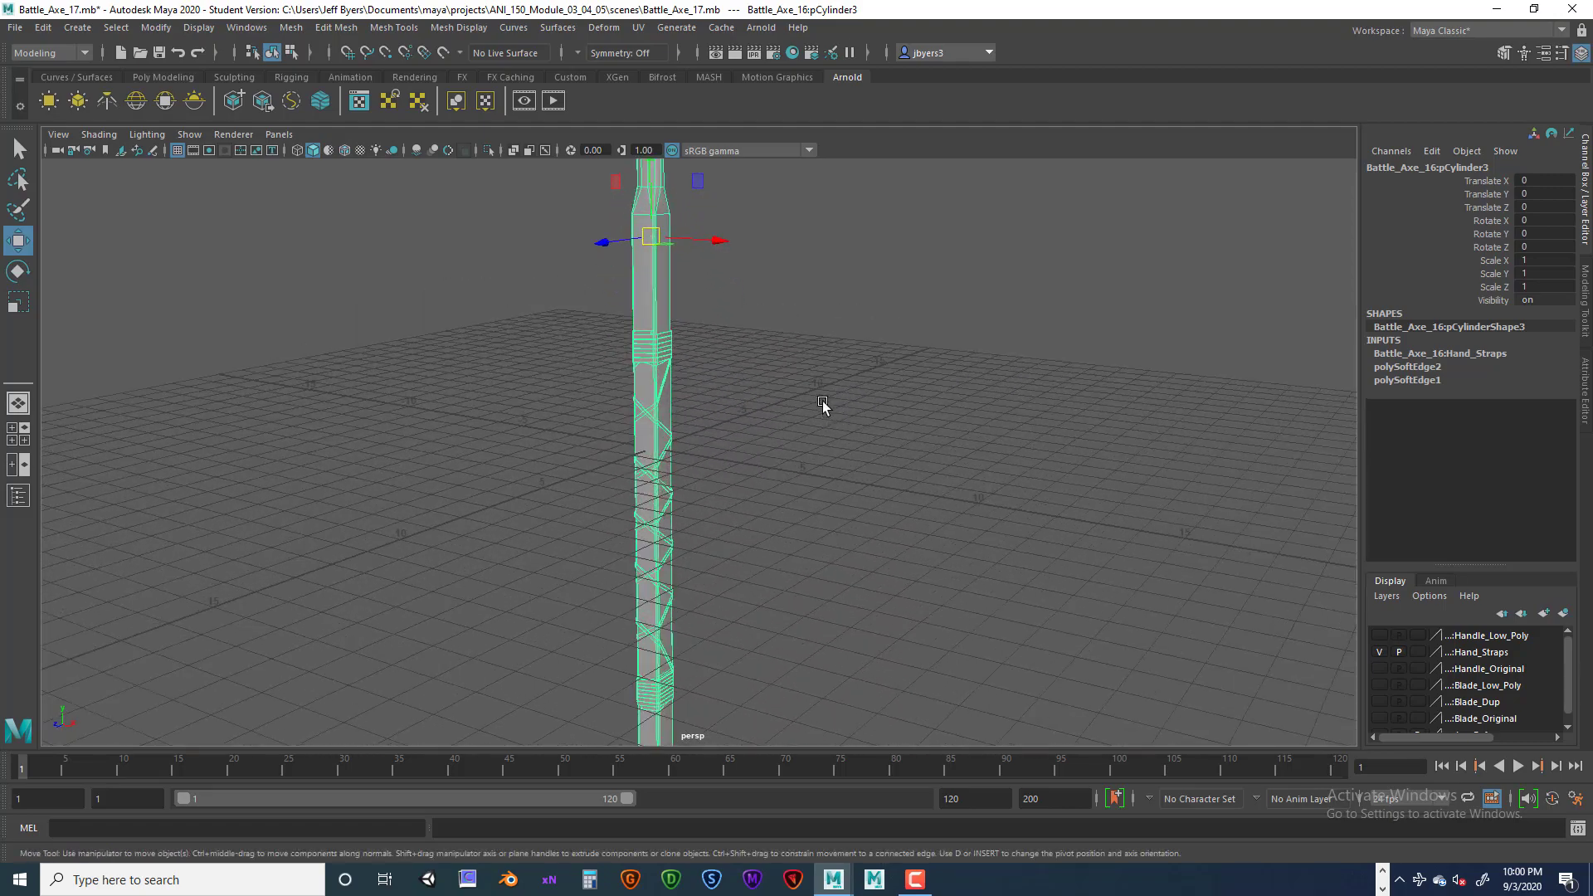
pyautogui.moveTo(823, 405)
pyautogui.keyDown('alt'); pyautogui.mouseDown()
pyautogui.moveTo(850, 352)
pyautogui.moveTo(874, 402)
pyautogui.moveTo(913, 405)
pyautogui.moveTo(849, 390)
pyautogui.moveTo(804, 420)
pyautogui.moveTo(799, 402)
pyautogui.mouseUp(); pyautogui.keyUp('alt')
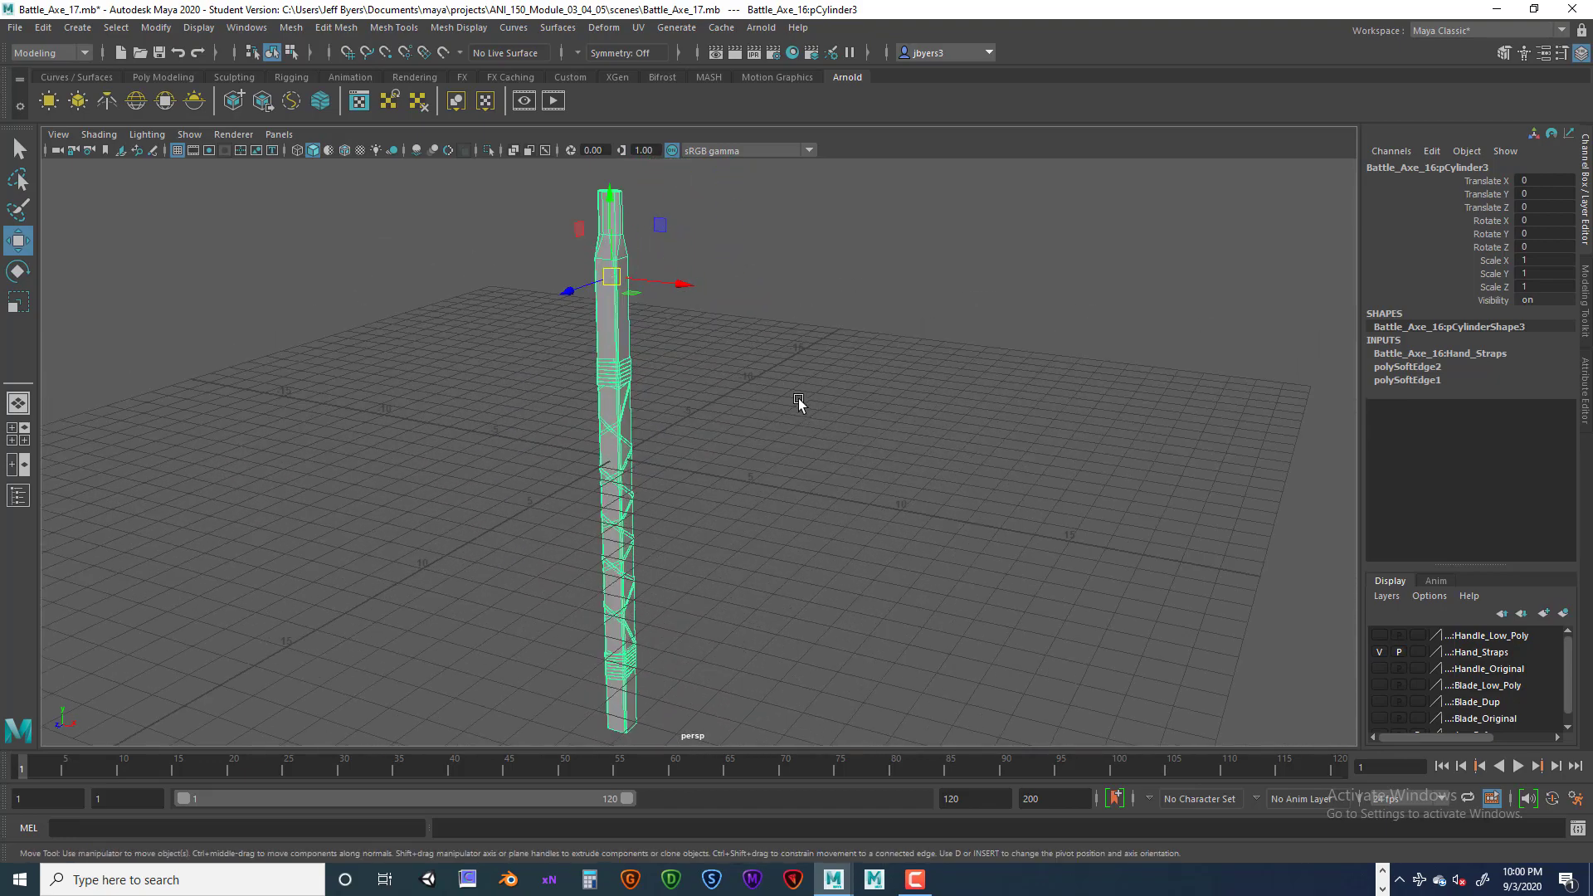
pyautogui.keyDown('alt'); pyautogui.moveTo(798, 403); pyautogui.dragTo(869, 512, button='right'); pyautogui.keyUp('alt')
pyautogui.click(696, 302)
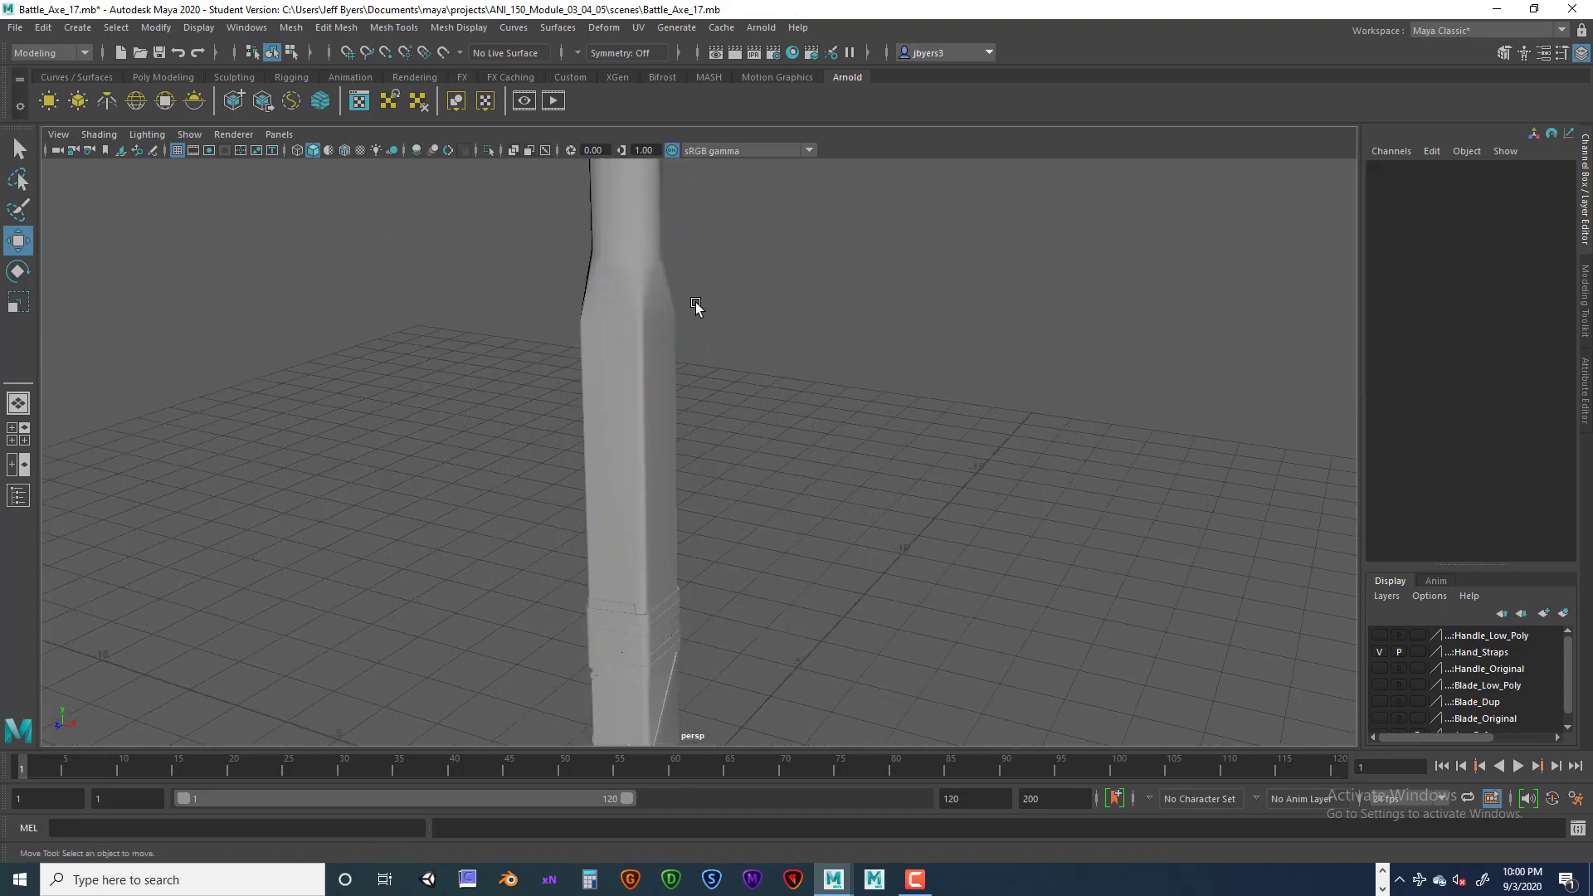
pyautogui.keyDown('alt'); pyautogui.moveTo(695, 302); pyautogui.dragTo(858, 481); pyautogui.keyUp('alt')
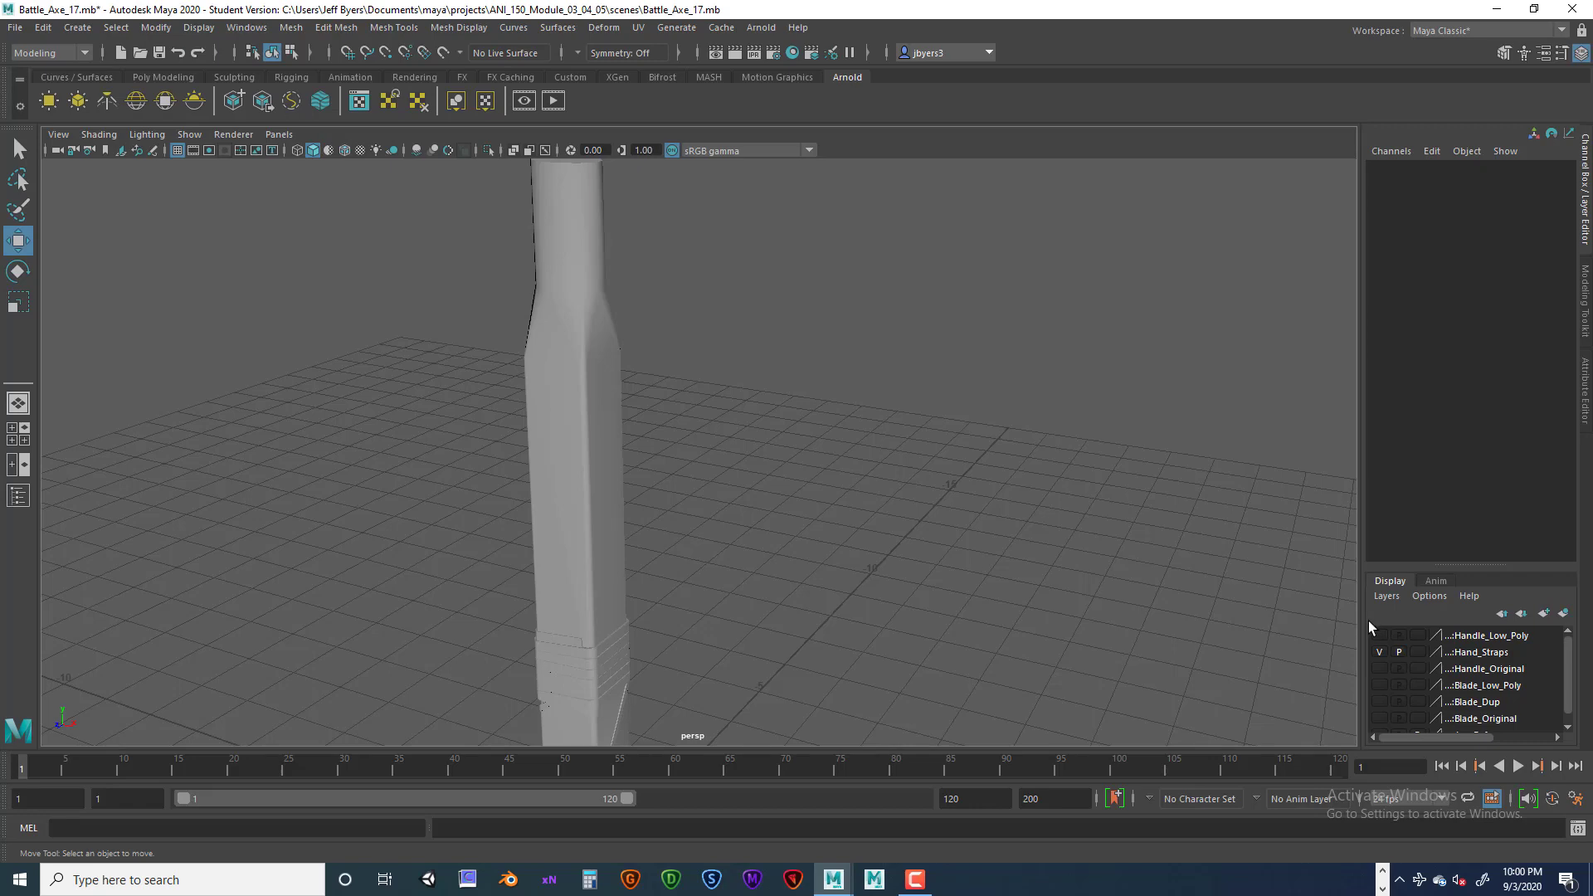
pyautogui.scroll(-1, 1433, 664)
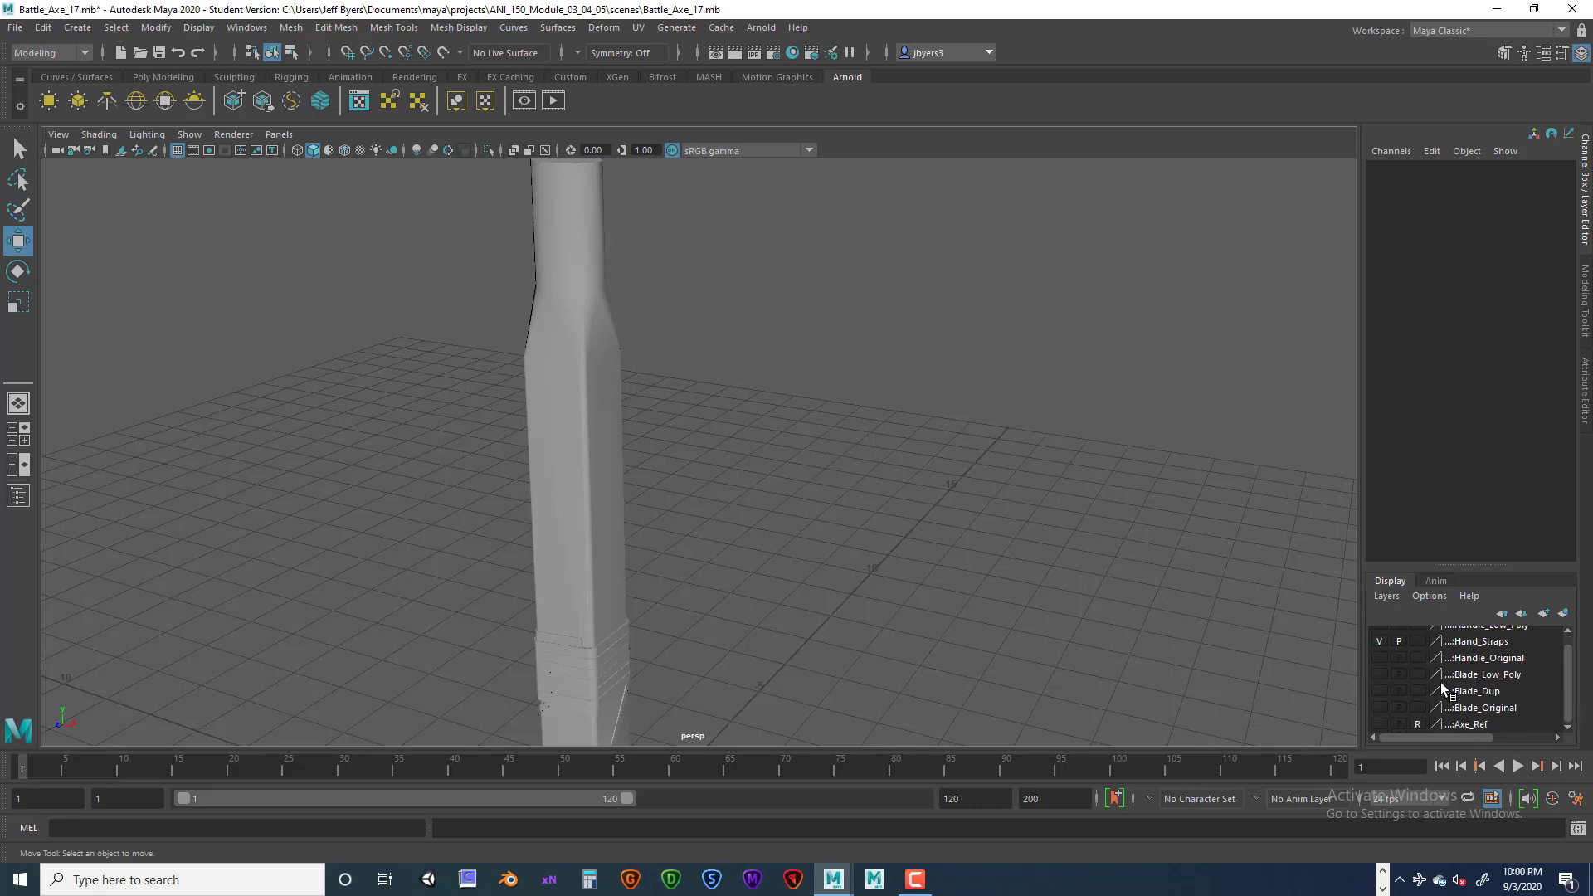
# Make the Blade_Low_Poly layer visible and orbit to view the whole axe.
pyautogui.click(1381, 674)
pyautogui.keyDown('alt'); pyautogui.moveTo(1082, 558); pyautogui.dragTo(1005, 586); pyautogui.keyUp('alt')
pyautogui.keyDown('alt'); pyautogui.moveTo(1122, 579); pyautogui.dragTo(1090, 606); pyautogui.keyUp('alt')
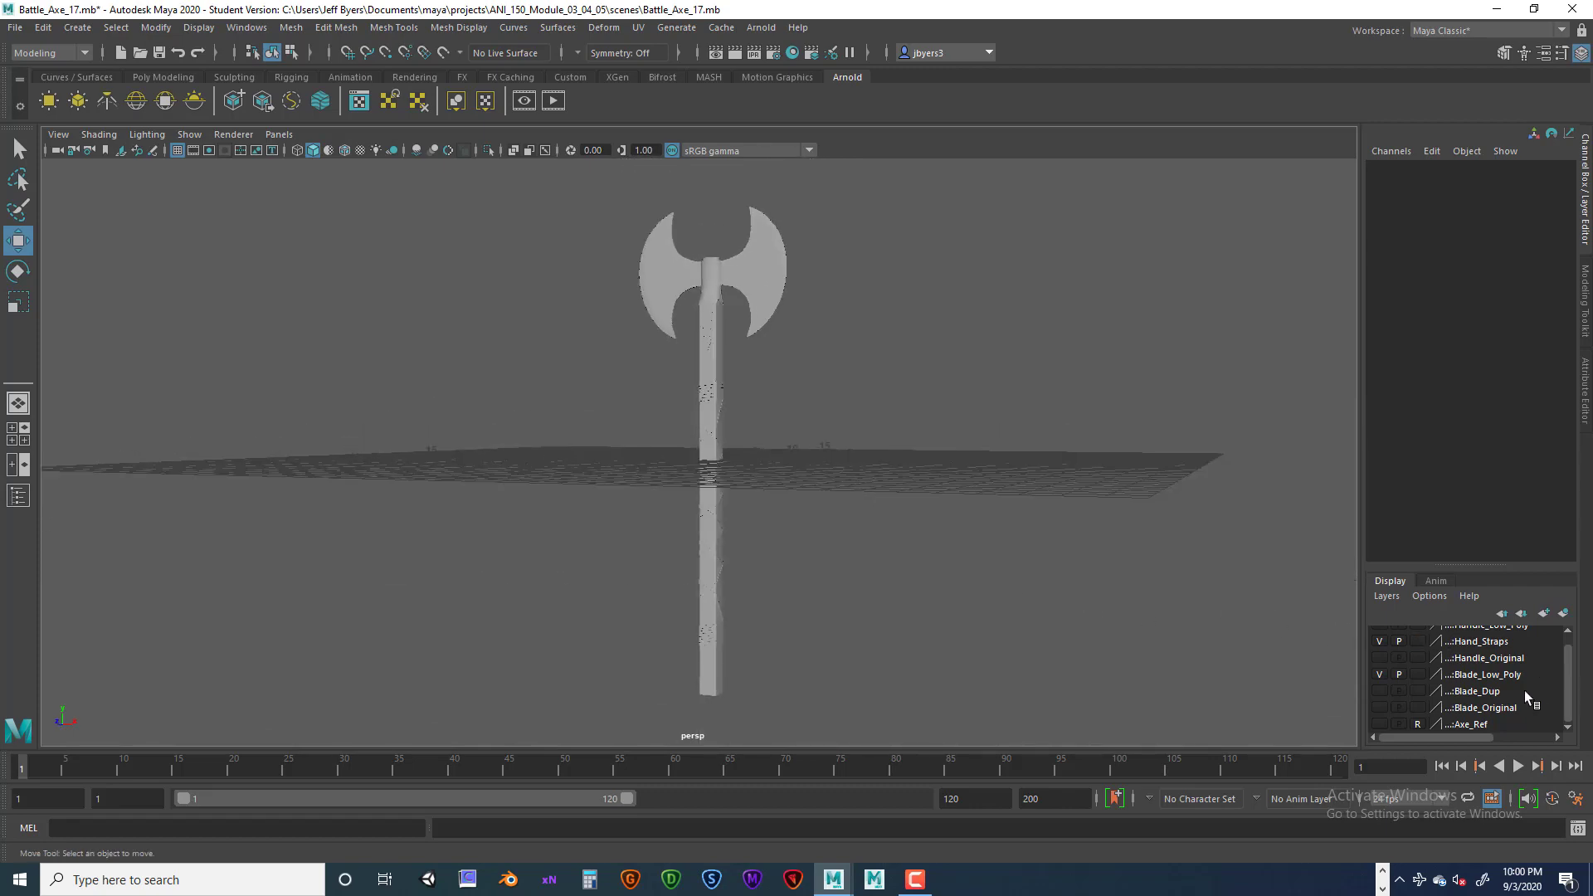
pyautogui.scroll(1, 1525, 690)
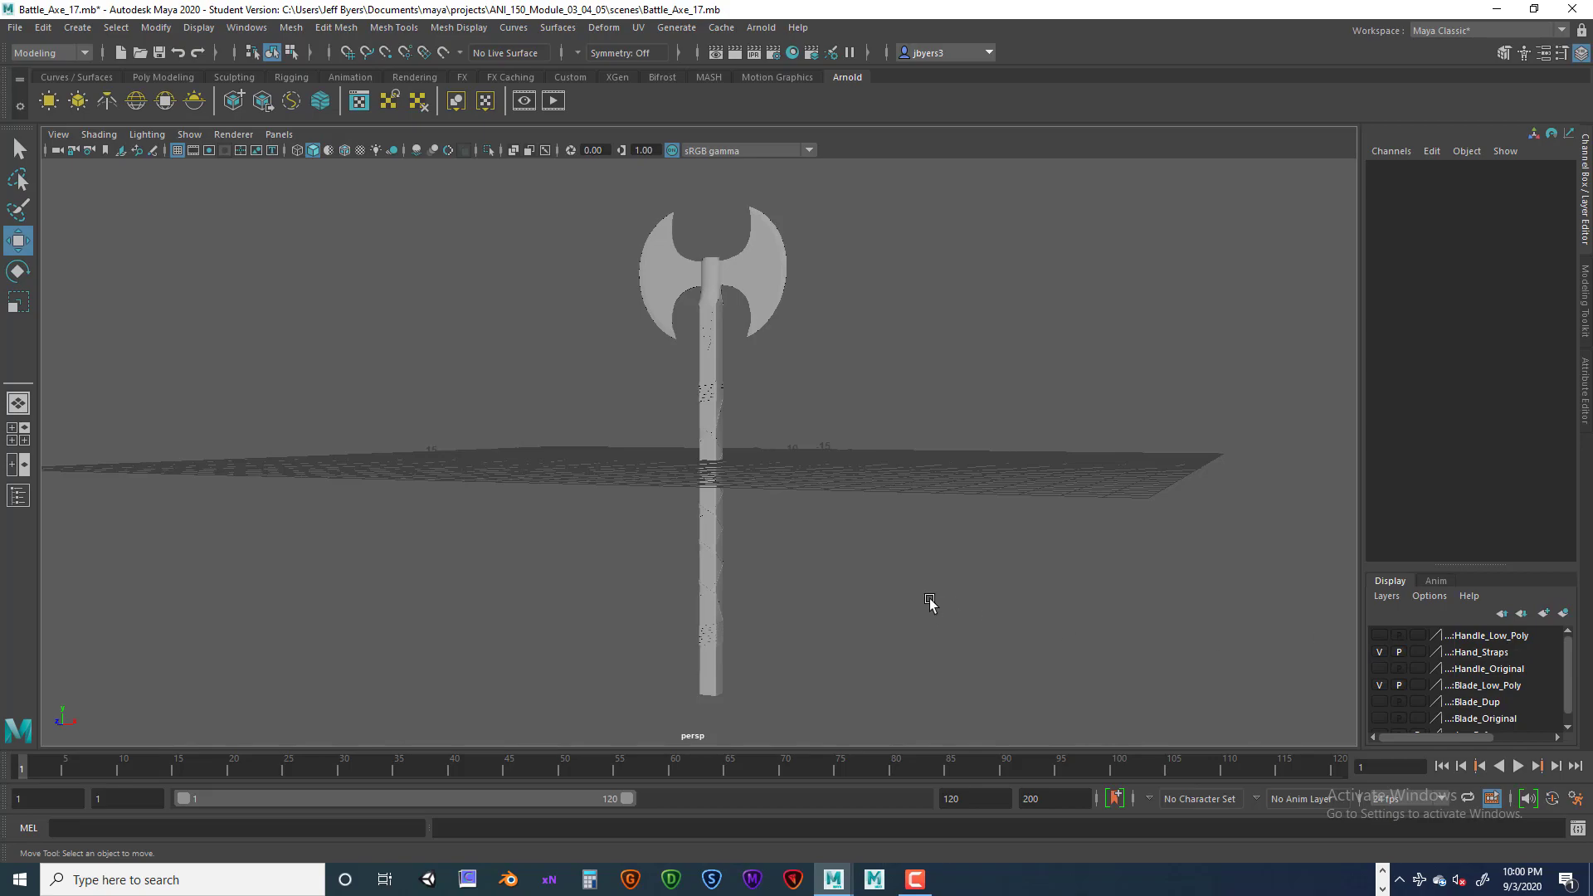
pyautogui.scroll(3, 871, 615)
pyautogui.scroll(-2, 843, 590)
pyautogui.moveTo(834, 591)
pyautogui.keyDown('alt'); pyautogui.mouseDown()
pyautogui.moveTo(967, 590)
pyautogui.moveTo(910, 623)
pyautogui.moveTo(769, 592)
pyautogui.moveTo(597, 602)
pyautogui.moveTo(843, 629)
pyautogui.moveTo(843, 648)
pyautogui.moveTo(822, 604)
pyautogui.mouseUp(); pyautogui.keyUp('alt')
pyautogui.scroll(3, 836, 431)
pyautogui.scroll(-2, 859, 651)
pyautogui.scroll(3, 822, 604)
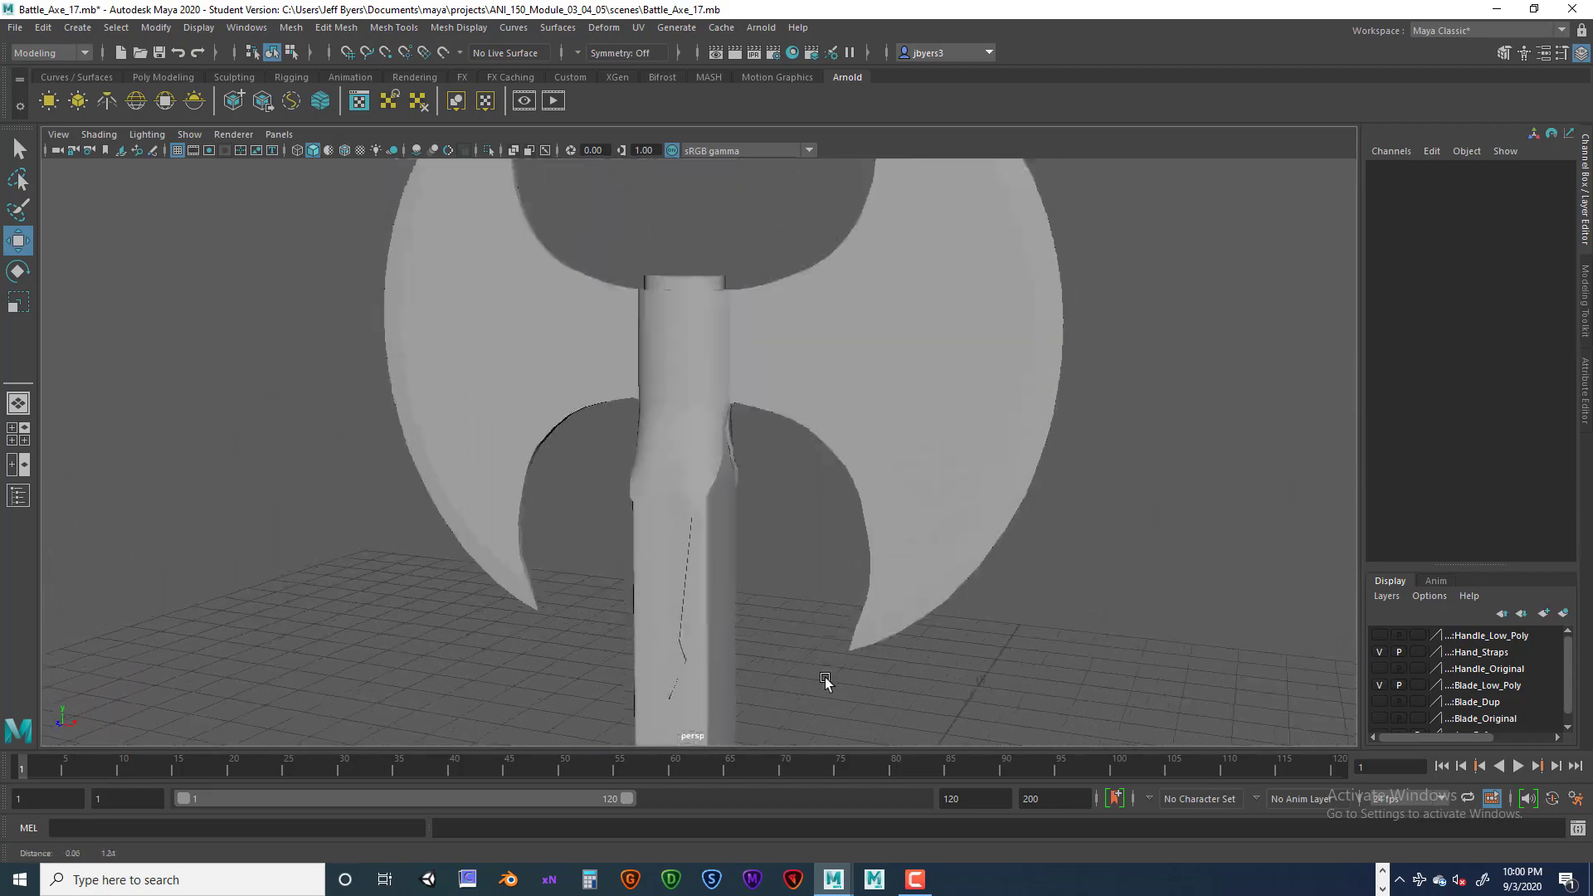
pyautogui.keyDown('alt'); pyautogui.moveTo(825, 679); pyautogui.dragTo(849, 683); pyautogui.keyUp('alt')
# Select the blade and handle, freeze their transformations and centre the pivot.
pyautogui.click(896, 635)
pyautogui.keyDown('alt'); pyautogui.moveTo(896, 635); pyautogui.dragTo(829, 636, button='right'); pyautogui.keyUp('alt')
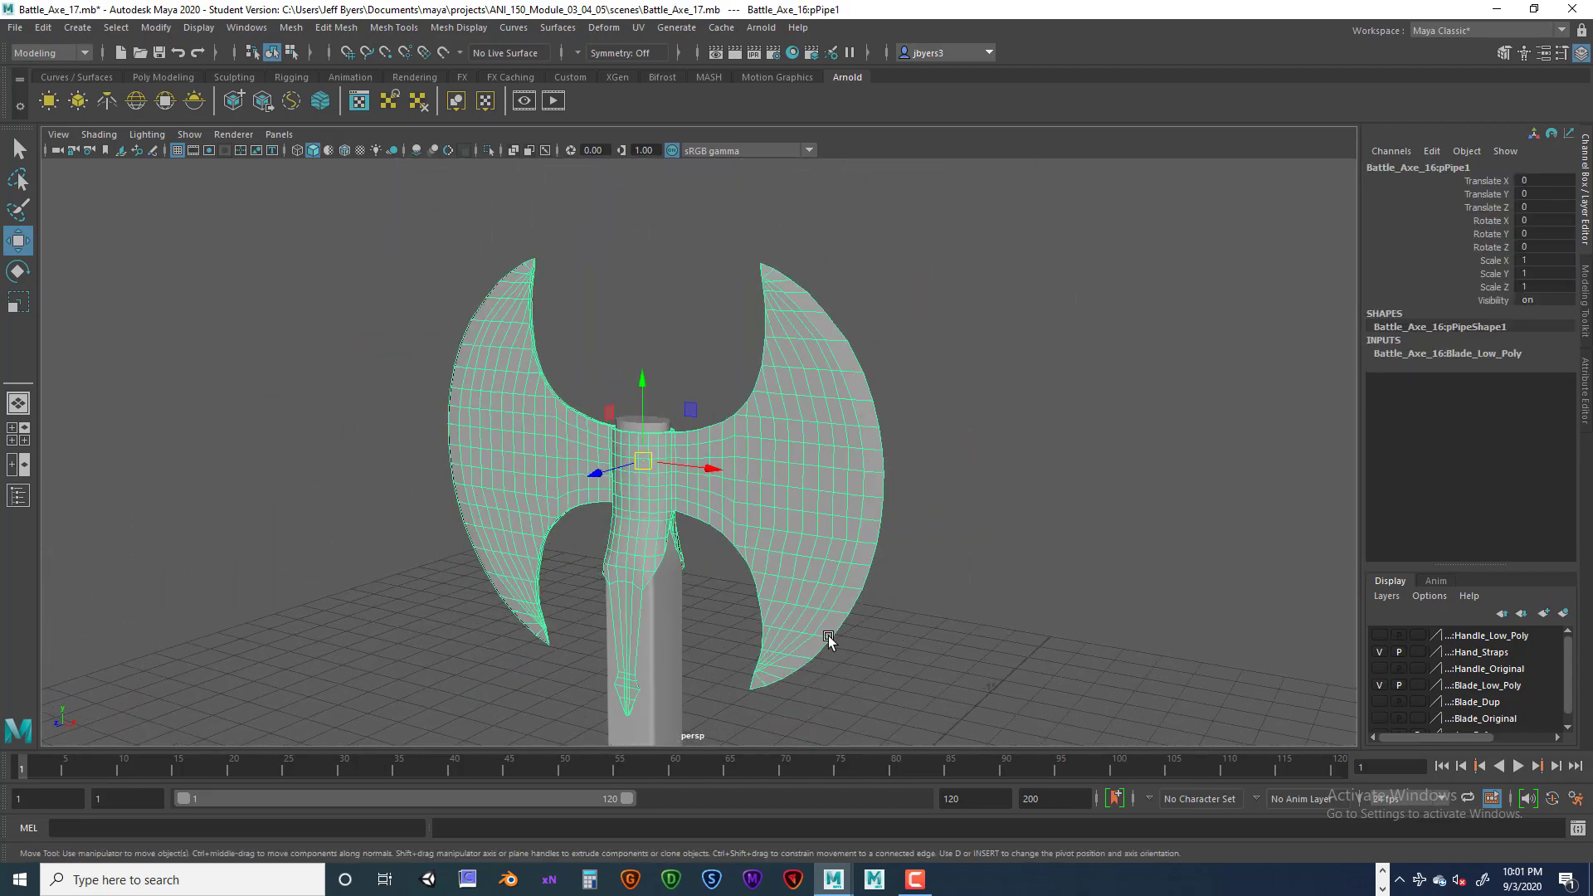
pyautogui.keyDown('alt'); pyautogui.moveTo(828, 636); pyautogui.dragTo(931, 569); pyautogui.keyUp('alt')
pyautogui.click(931, 569)
pyautogui.click(889, 523)
pyautogui.keyDown('alt'); pyautogui.moveTo(929, 529); pyautogui.dragTo(925, 590, button='right'); pyautogui.keyUp('alt')
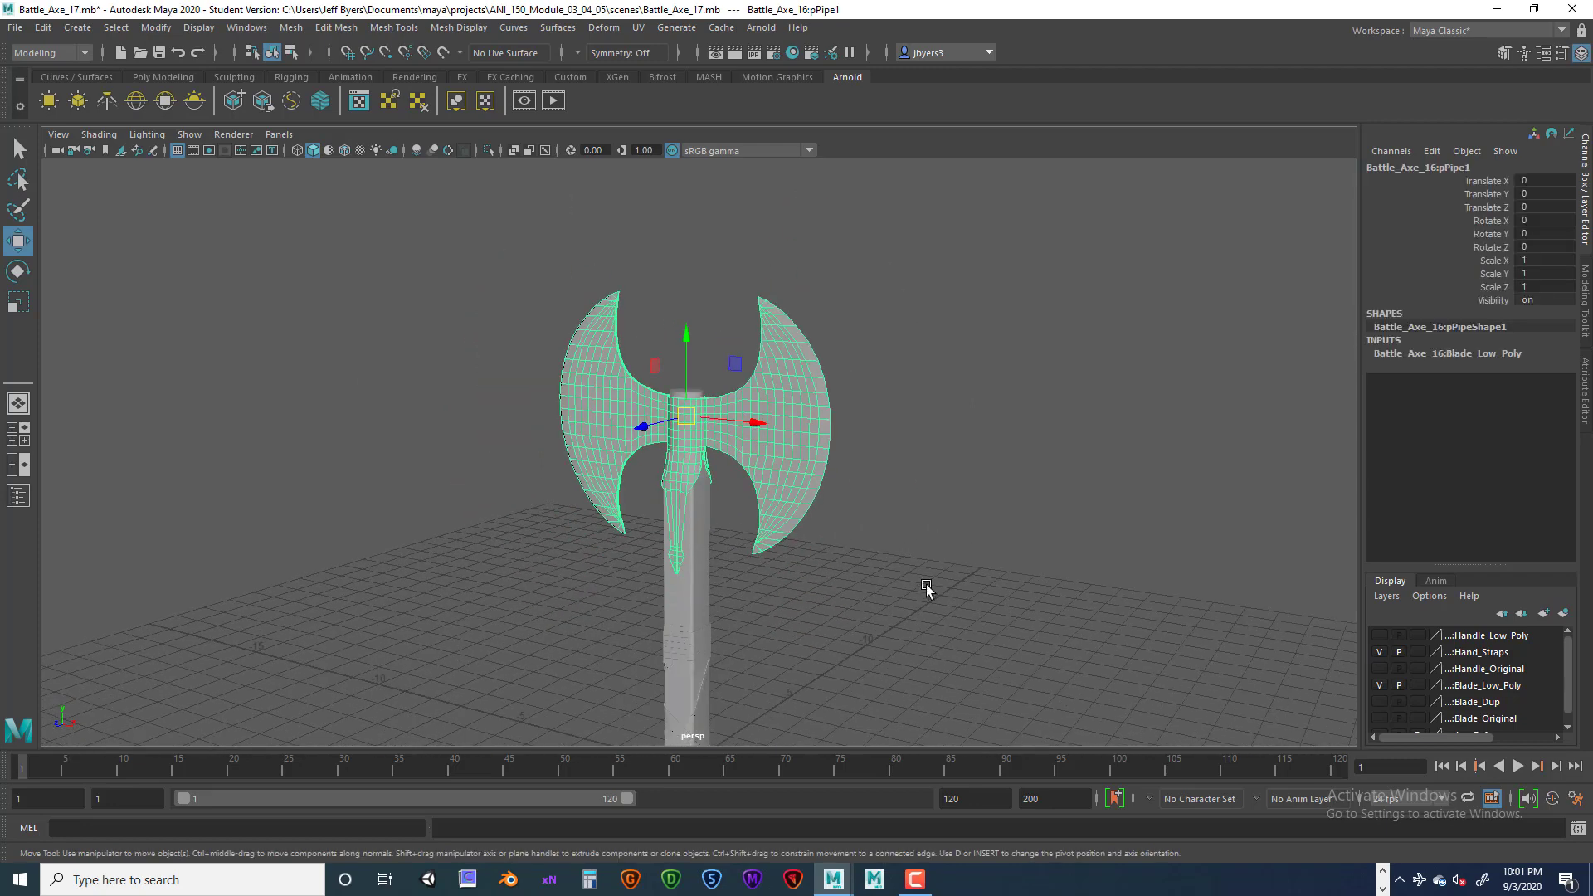
pyautogui.moveTo(925, 590)
pyautogui.keyDown('alt'); pyautogui.mouseDown()
pyautogui.moveTo(893, 573)
pyautogui.moveTo(915, 523)
pyautogui.moveTo(922, 567)
pyautogui.mouseUp(); pyautogui.keyUp('alt')
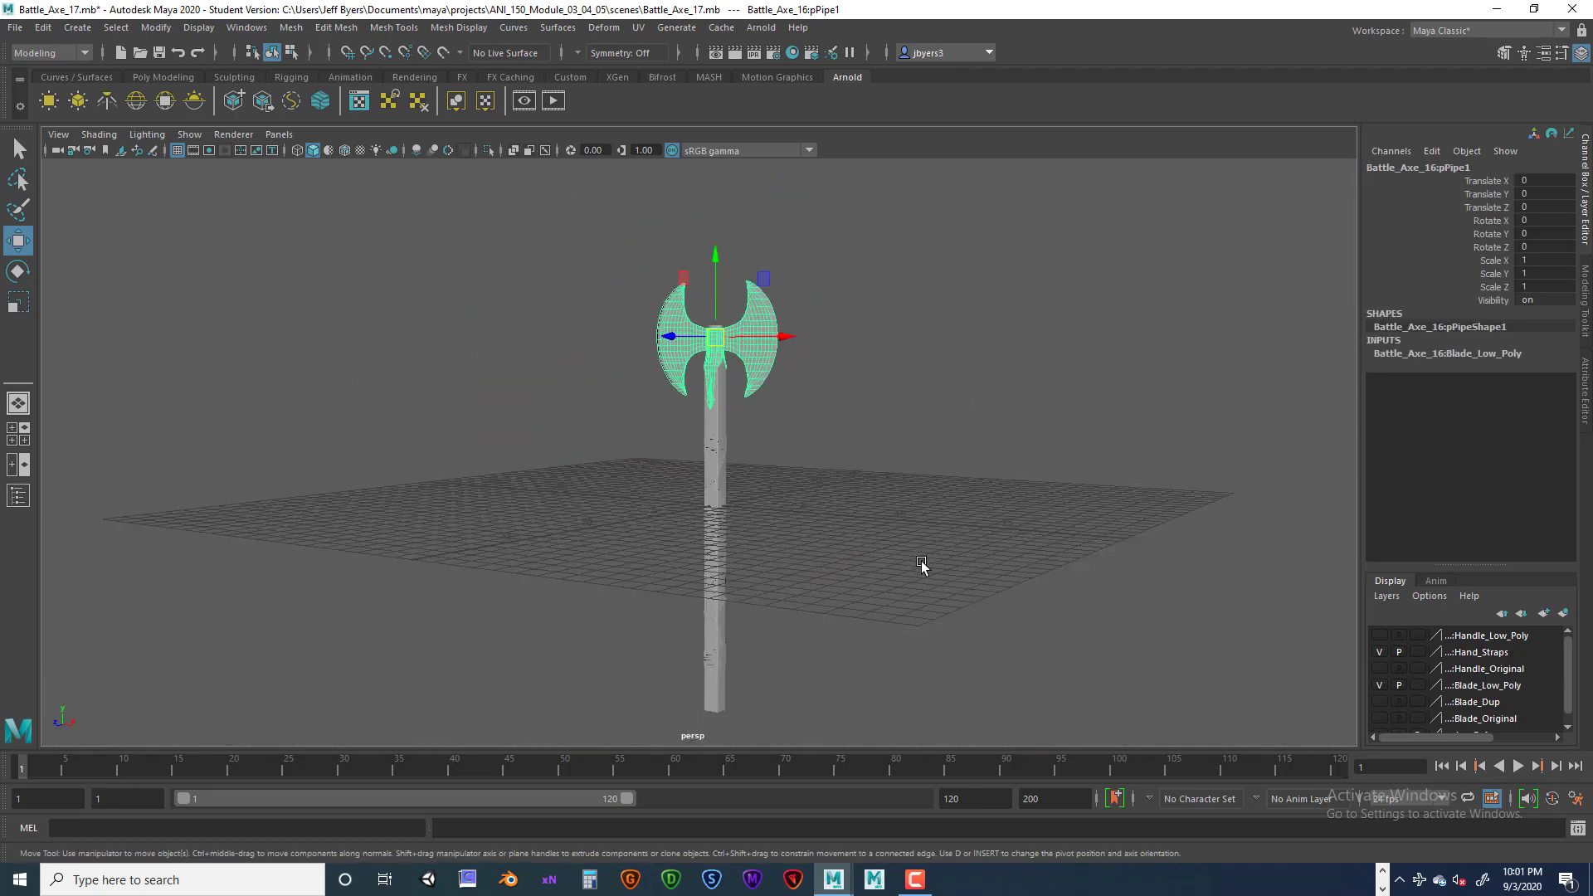
pyautogui.moveTo(612, 241); pyautogui.dragTo(889, 522)
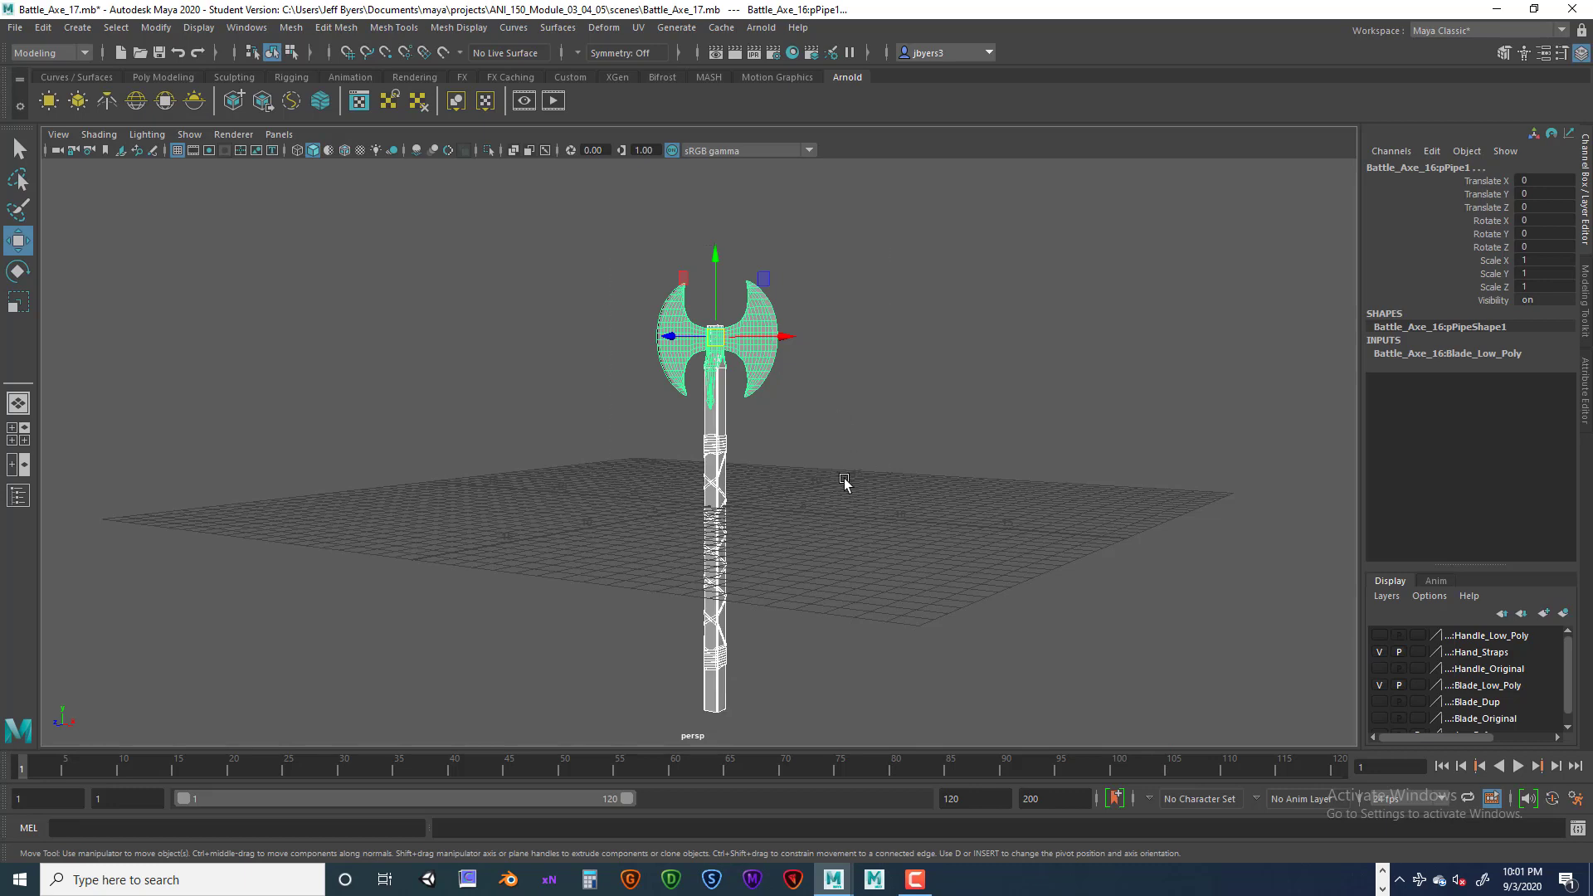
pyautogui.click(171, 77)
pyautogui.click(456, 100)
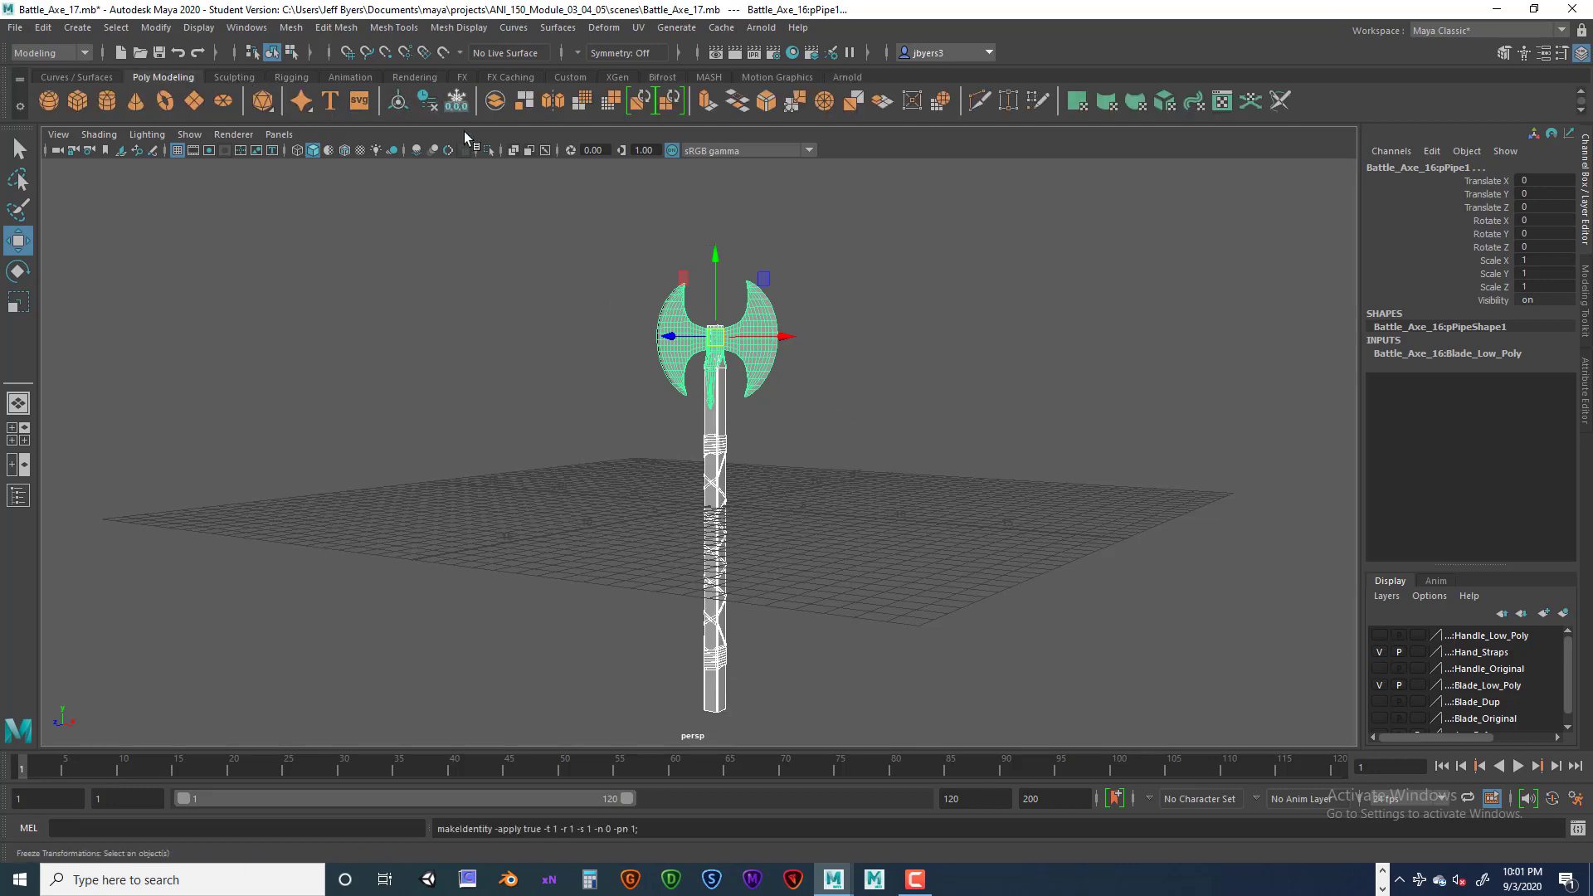
pyautogui.click(398, 100)
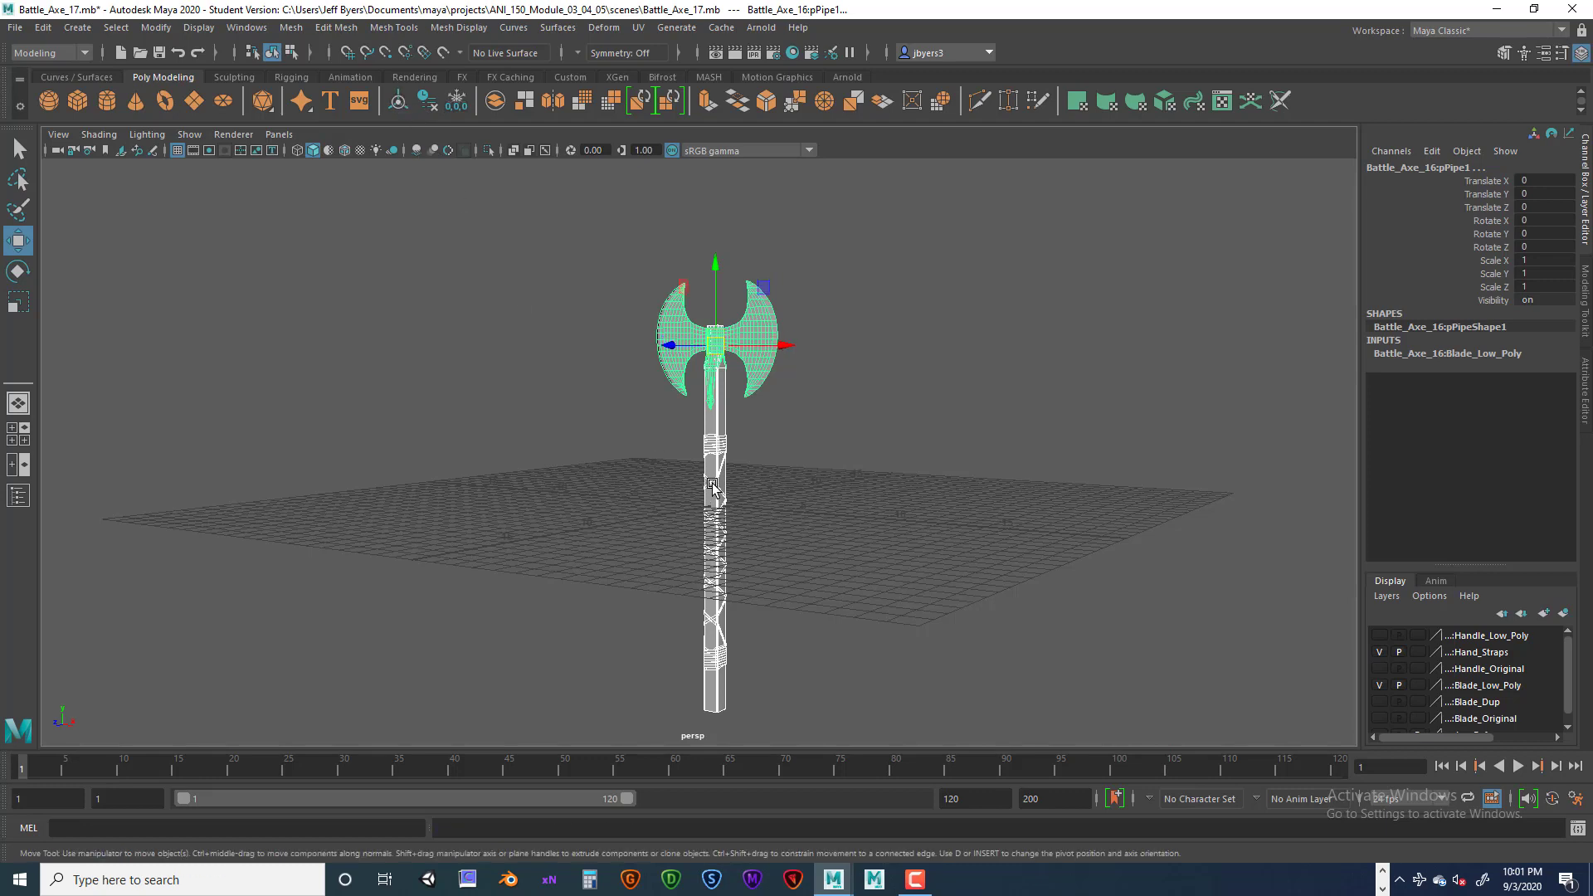
# Raise the axe above the grid and check it in the four-view layout.
pyautogui.moveTo(715, 273); pyautogui.dragTo(720, 50)
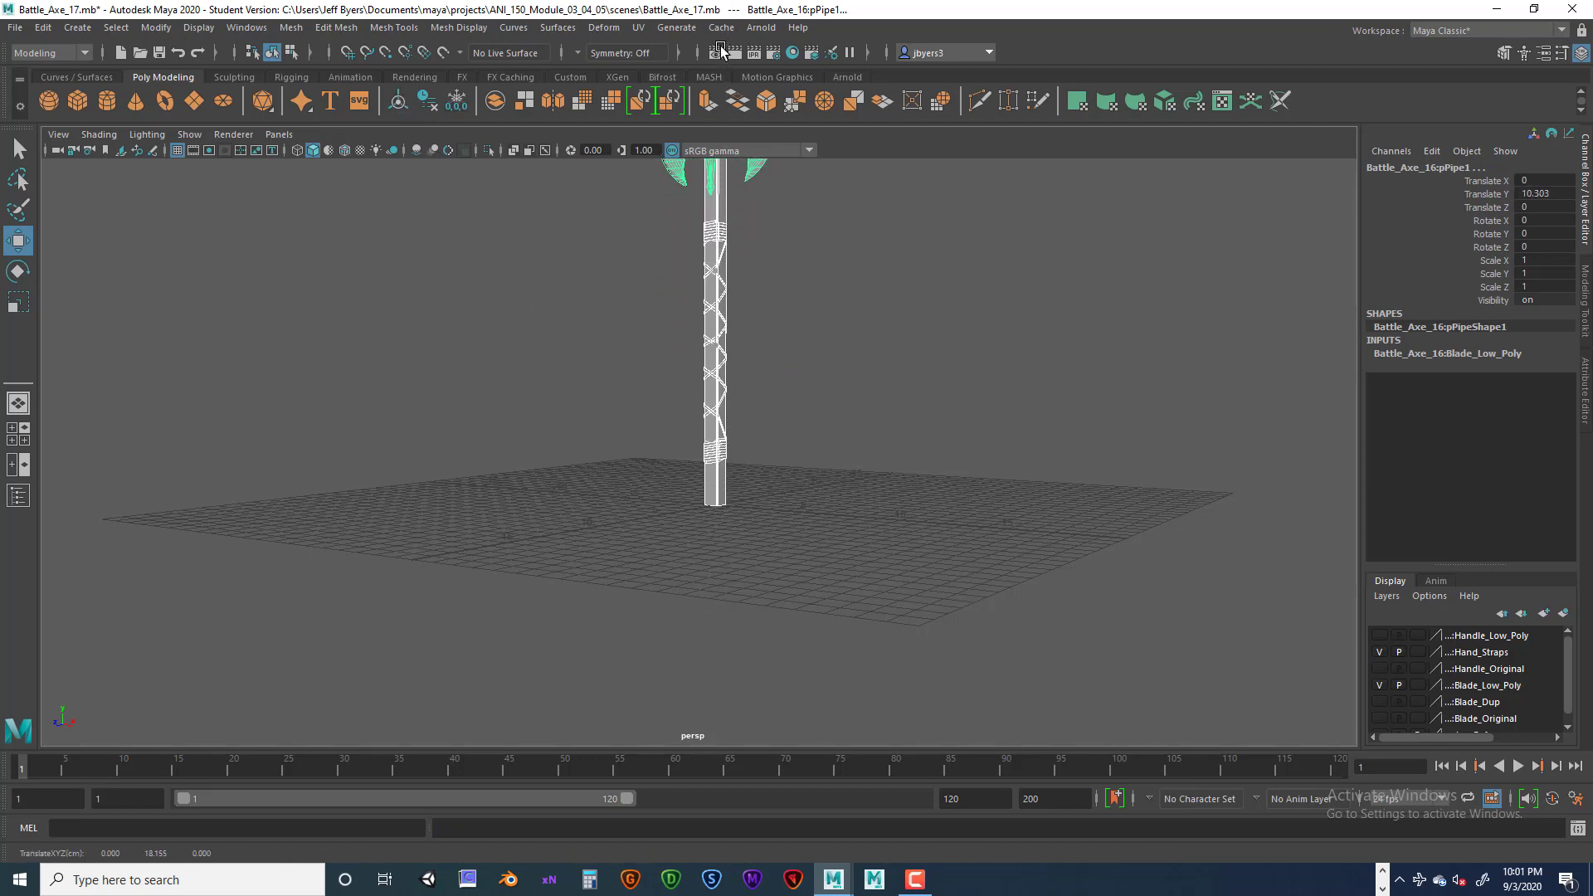
pyautogui.press('f')
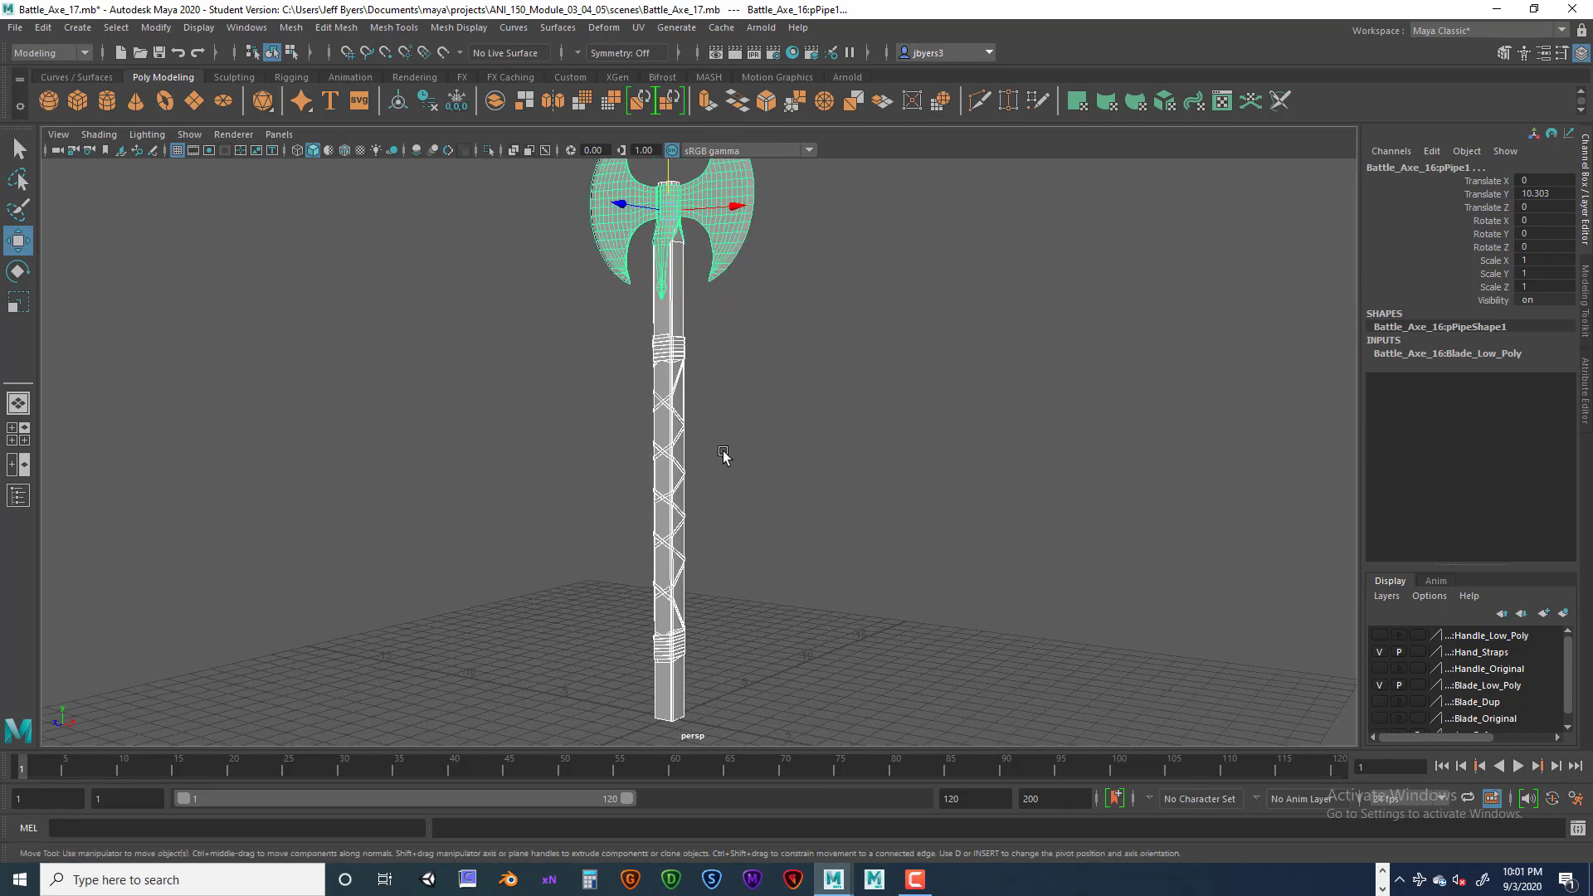
pyautogui.moveTo(723, 456)
pyautogui.keyDown('alt'); pyautogui.mouseDown()
pyautogui.moveTo(711, 473)
pyautogui.moveTo(701, 449)
pyautogui.moveTo(711, 473)
pyautogui.mouseUp(); pyautogui.keyUp('alt')
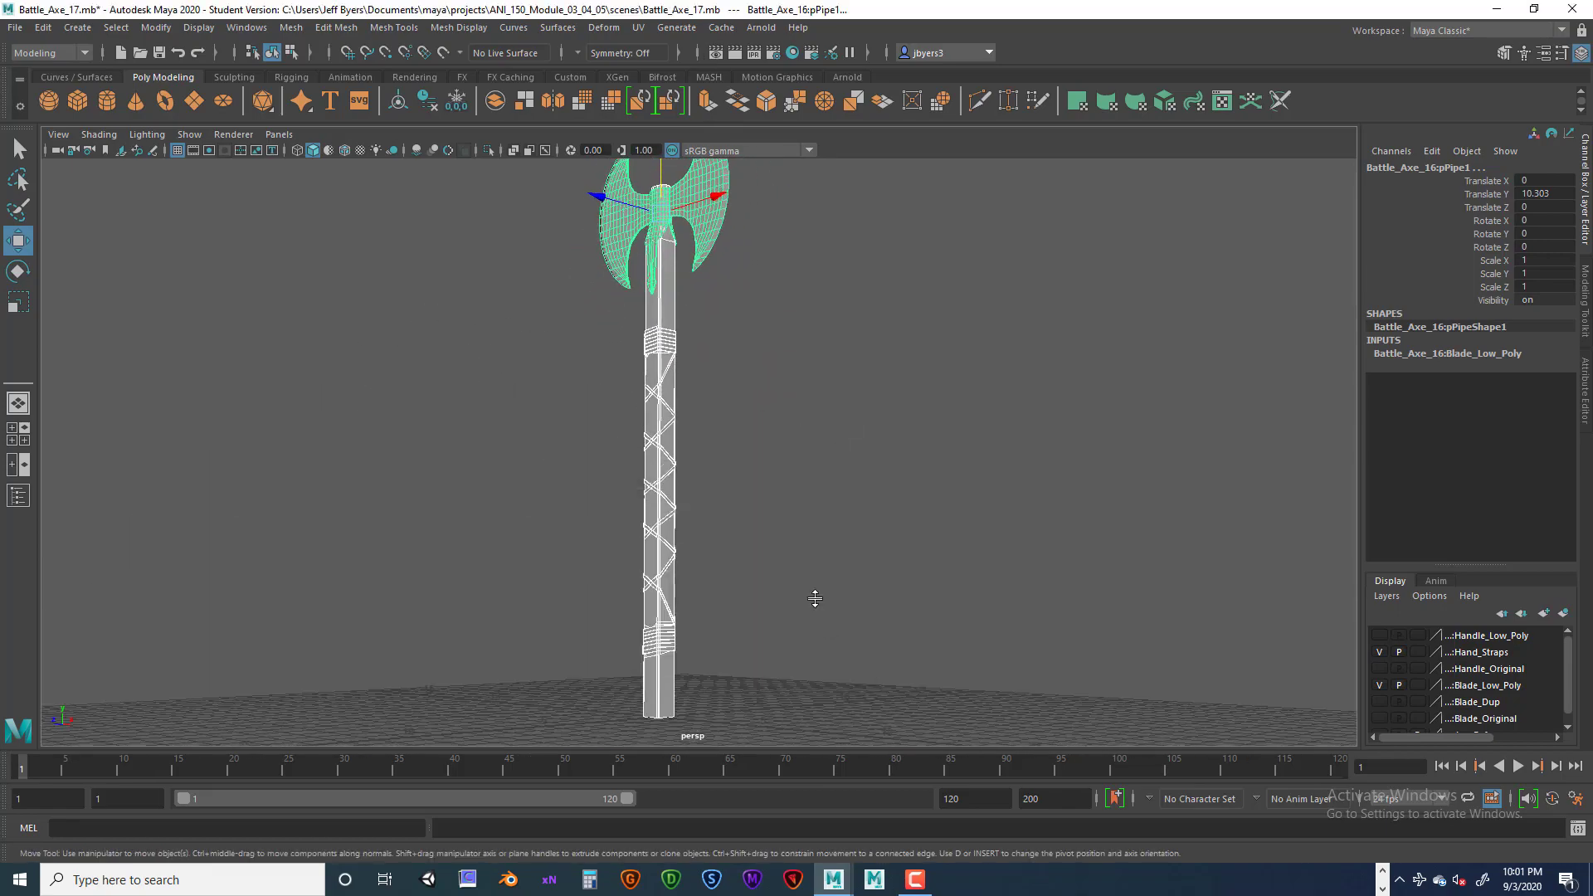
pyautogui.press('space')
pyautogui.press('space')
pyautogui.scroll(5, 768, 606)
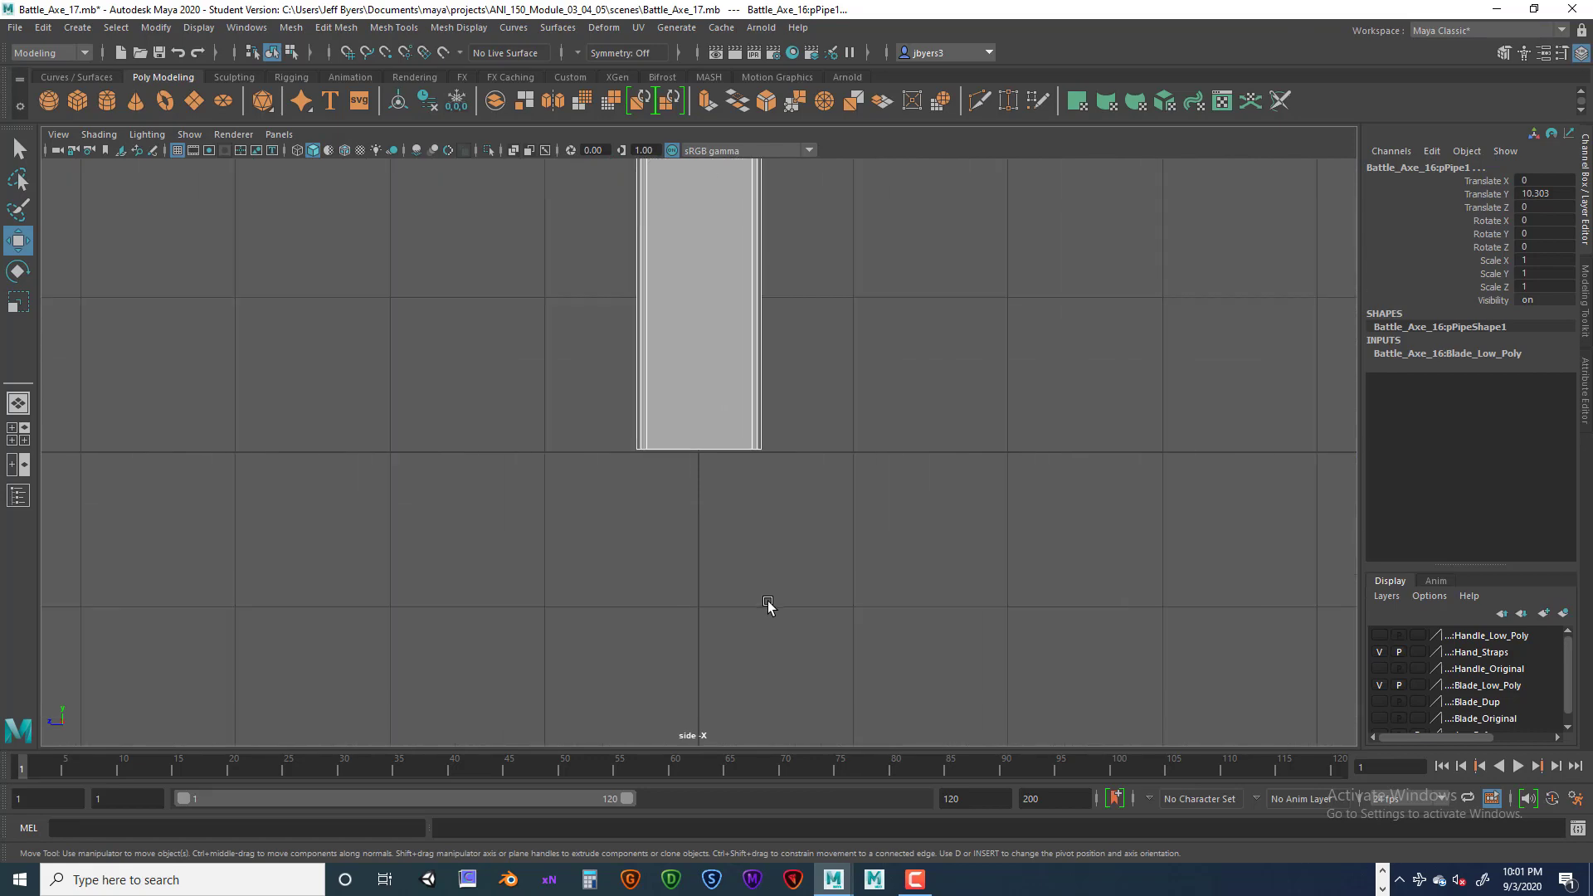
pyautogui.scroll(-5, 769, 605)
pyautogui.scroll(2, 693, 452)
pyautogui.press('space')
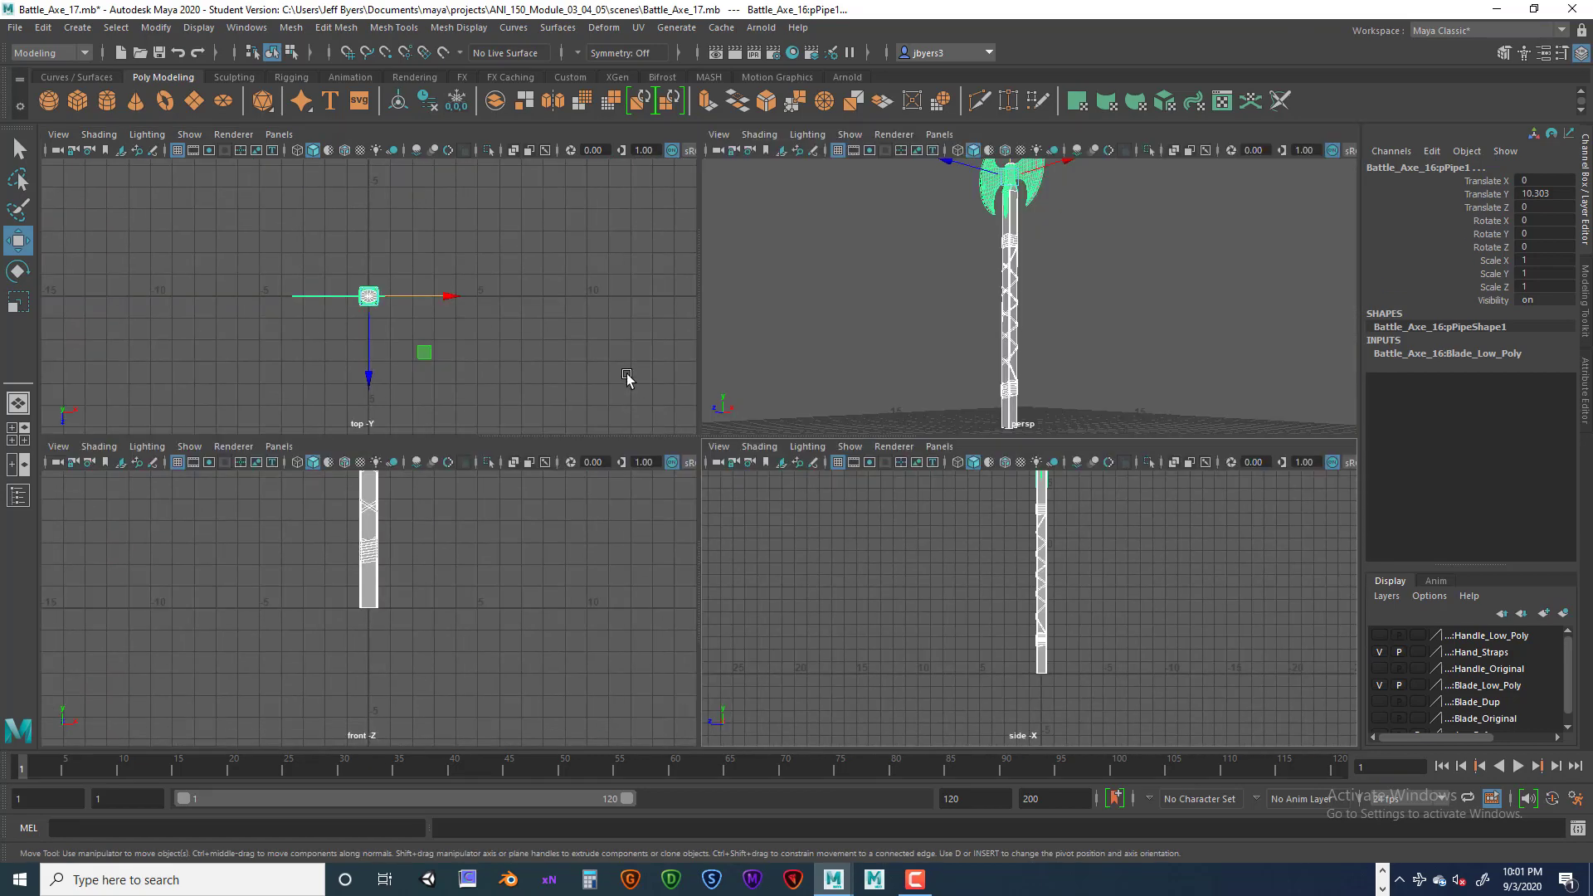
pyautogui.press('space')
pyautogui.press('space')
pyautogui.press('space')
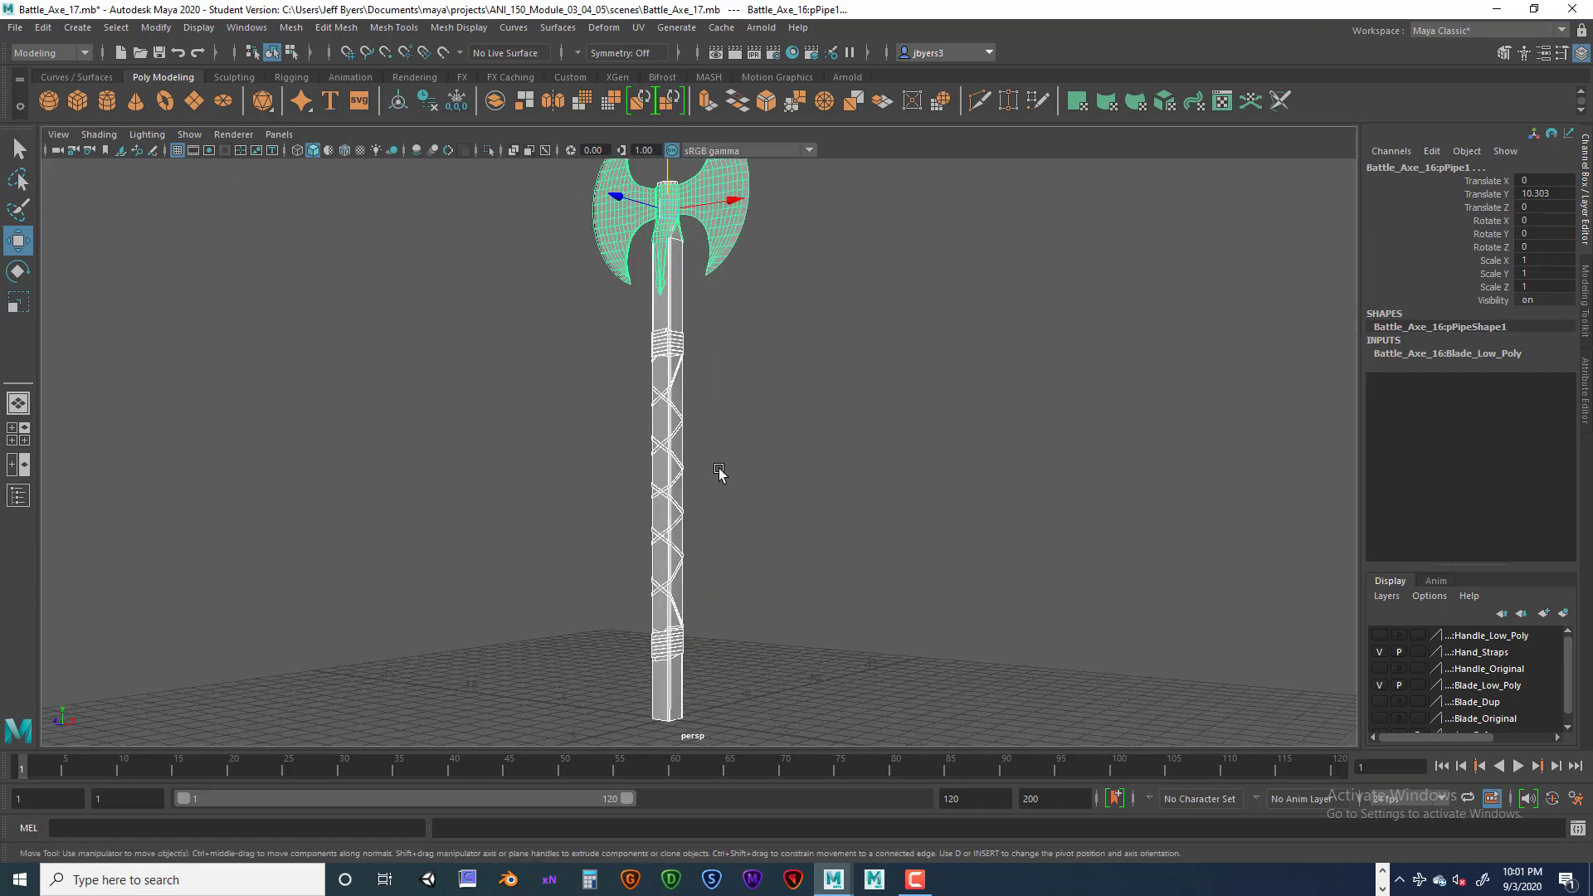
pyautogui.scroll(-3, 722, 477)
# Create a polygon plane at the origin beneath the axe.
pyautogui.keyDown('alt'); pyautogui.moveTo(726, 487); pyautogui.dragTo(761, 459); pyautogui.keyUp('alt')
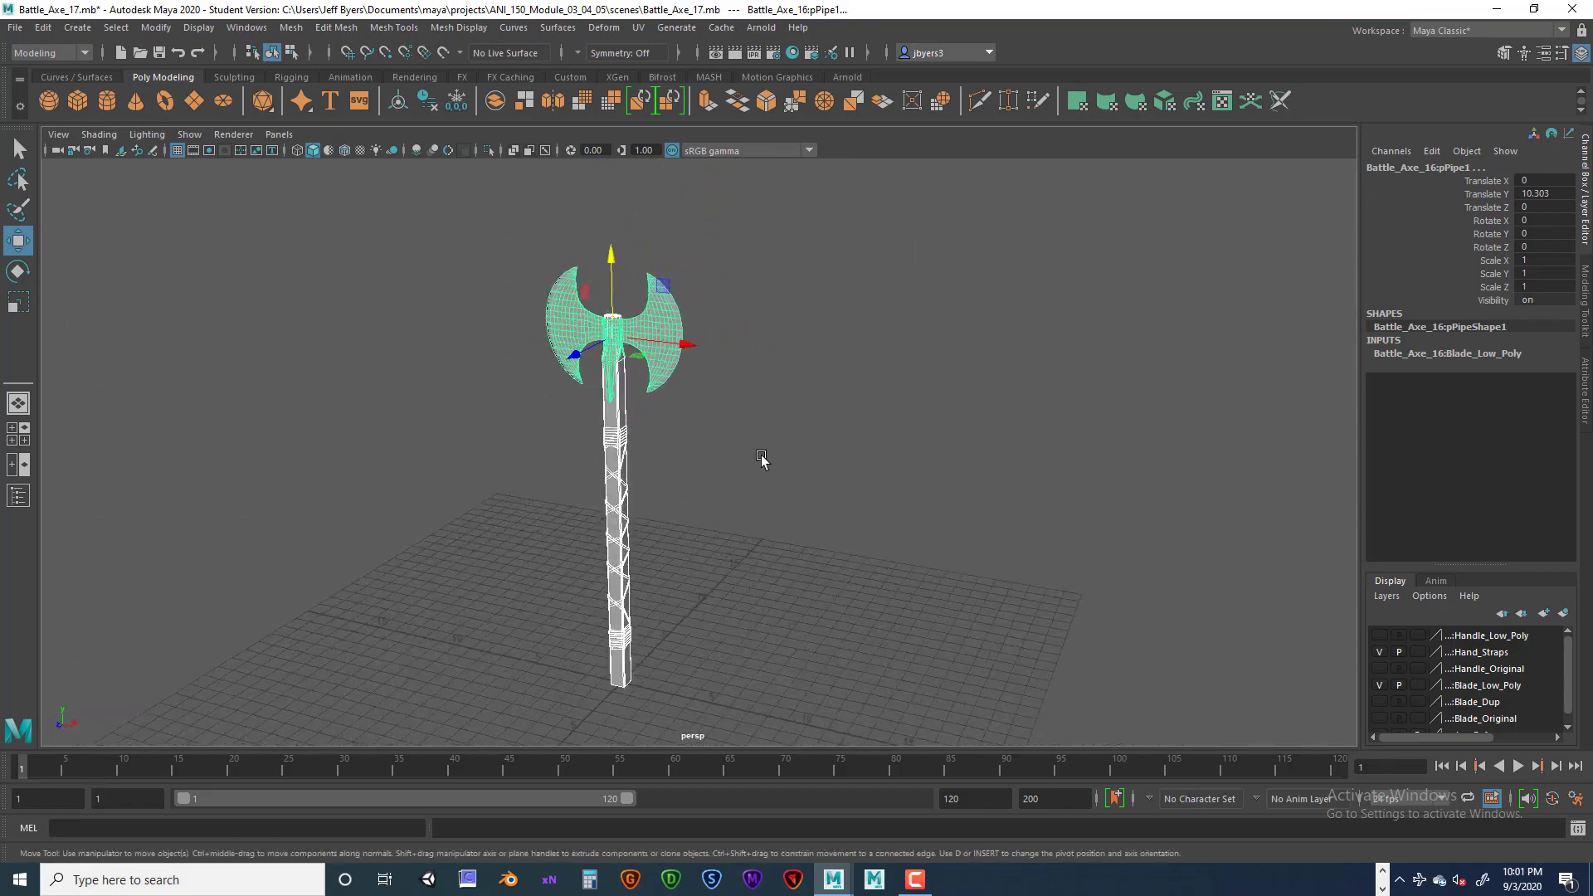
pyautogui.keyDown('alt'); pyautogui.moveTo(837, 405); pyautogui.dragTo(812, 409); pyautogui.keyUp('alt')
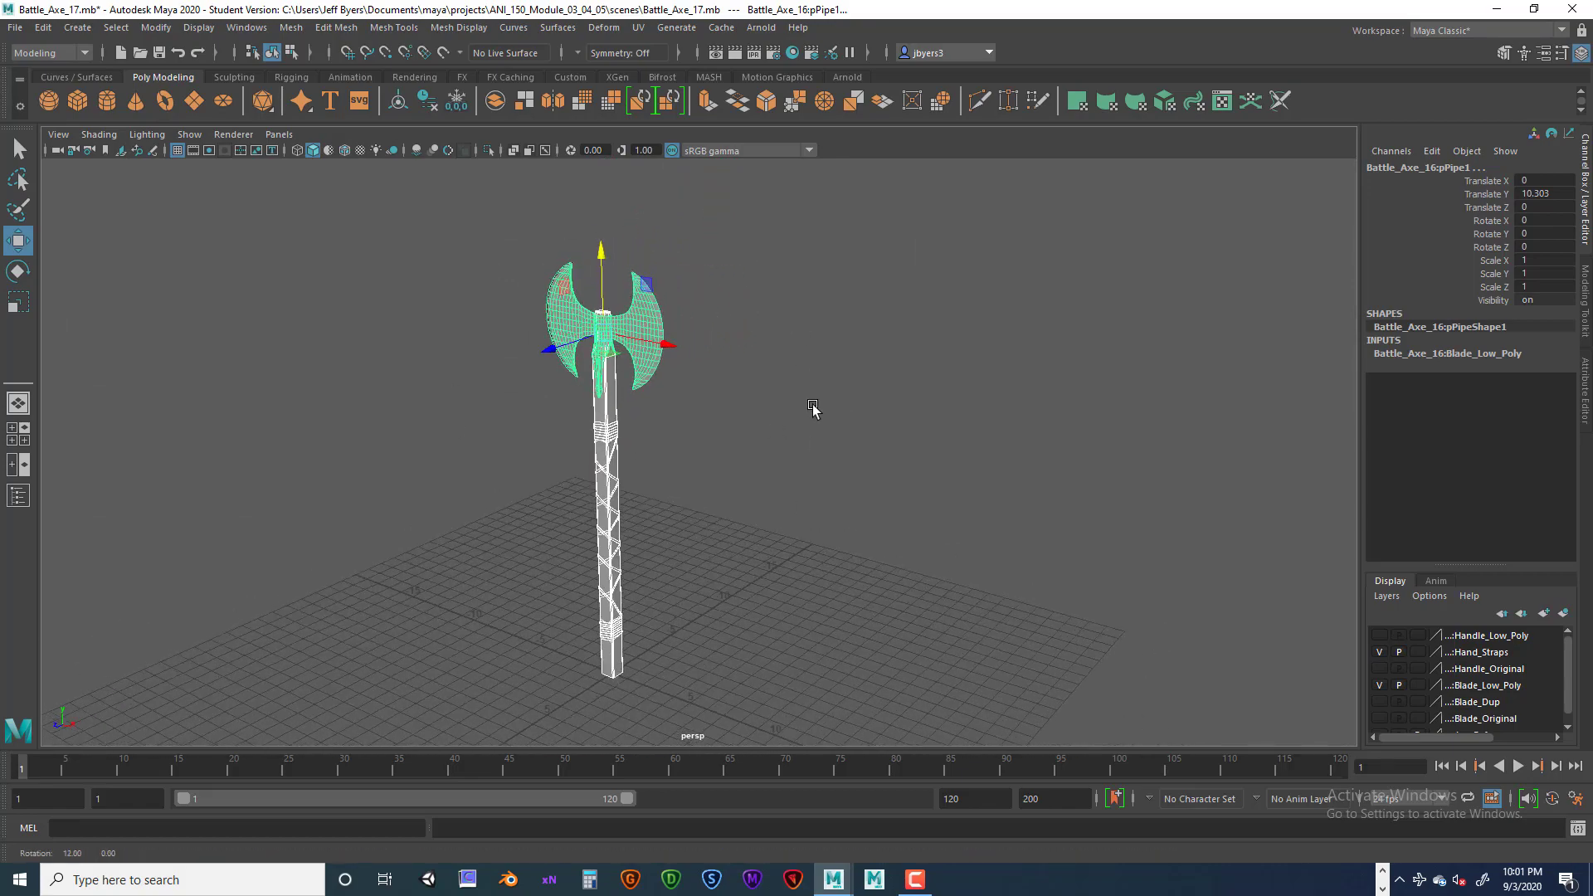
pyautogui.keyDown('alt'); pyautogui.moveTo(711, 487); pyautogui.dragTo(789, 456, button='middle'); pyautogui.keyUp('alt')
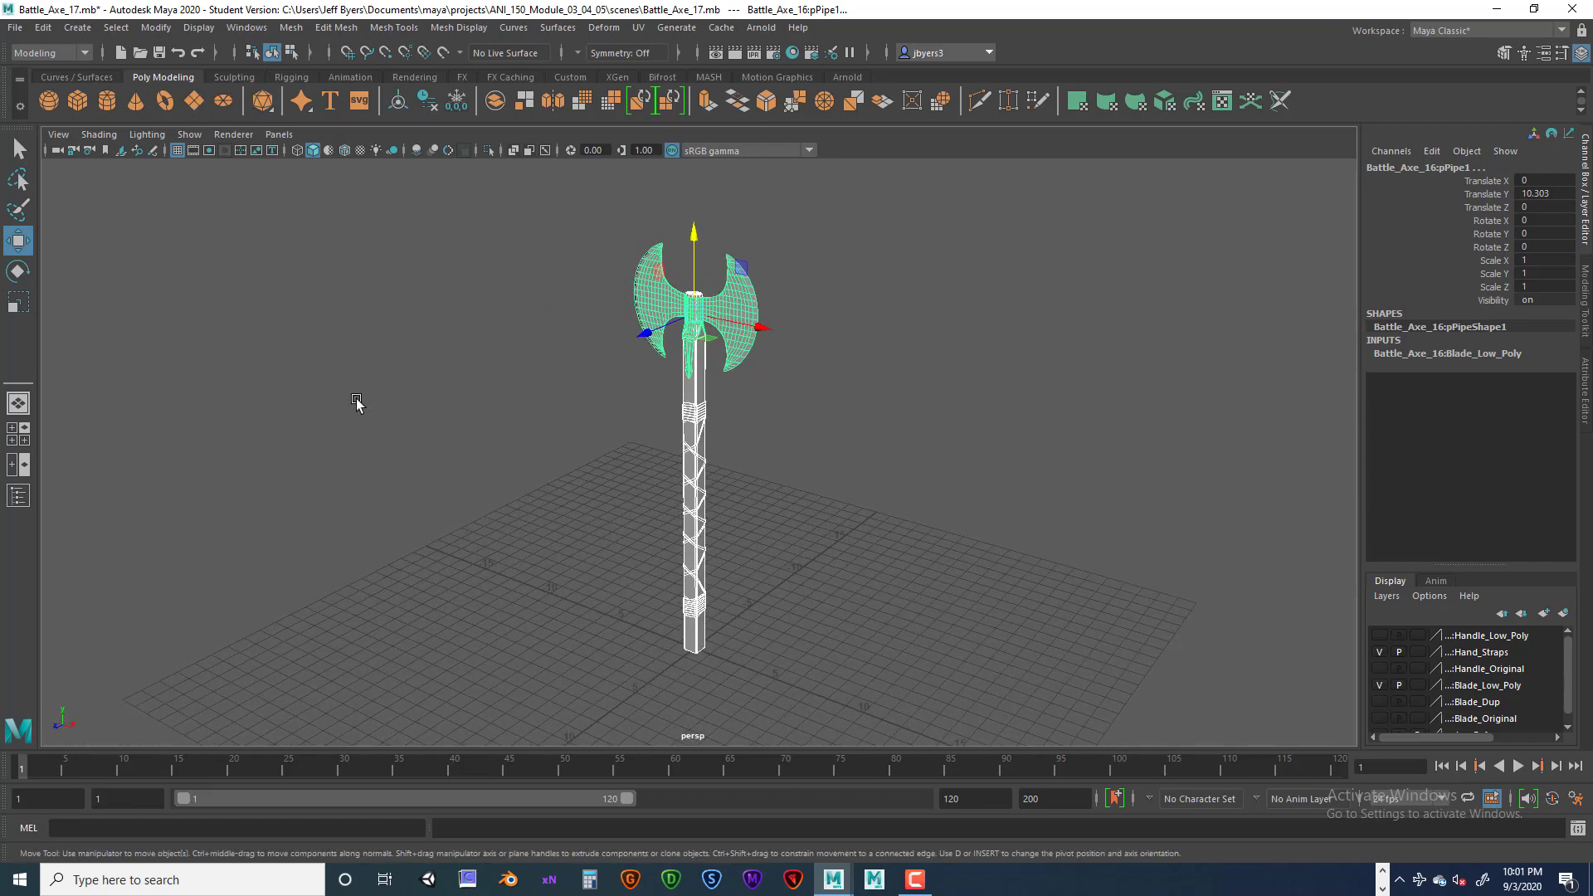
pyautogui.click(193, 100)
# Scale the plane uniformly to about 137.758 to form a large ground grid.
pyautogui.press('r')
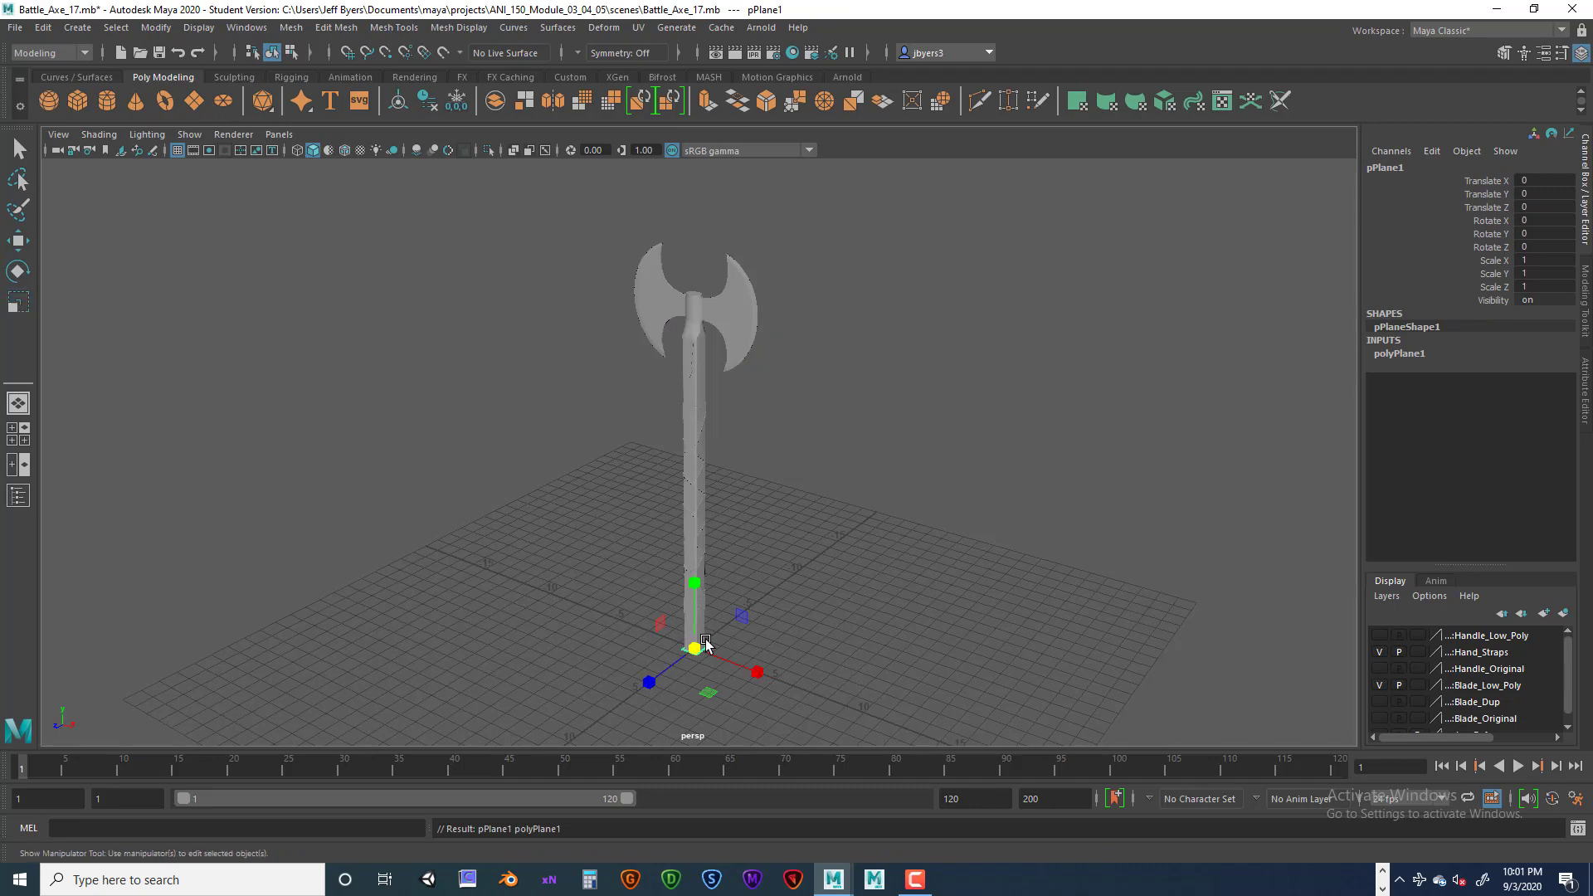
pyautogui.moveTo(697, 648); pyautogui.dragTo(1349, 664)
pyautogui.scroll(-2, 786, 608)
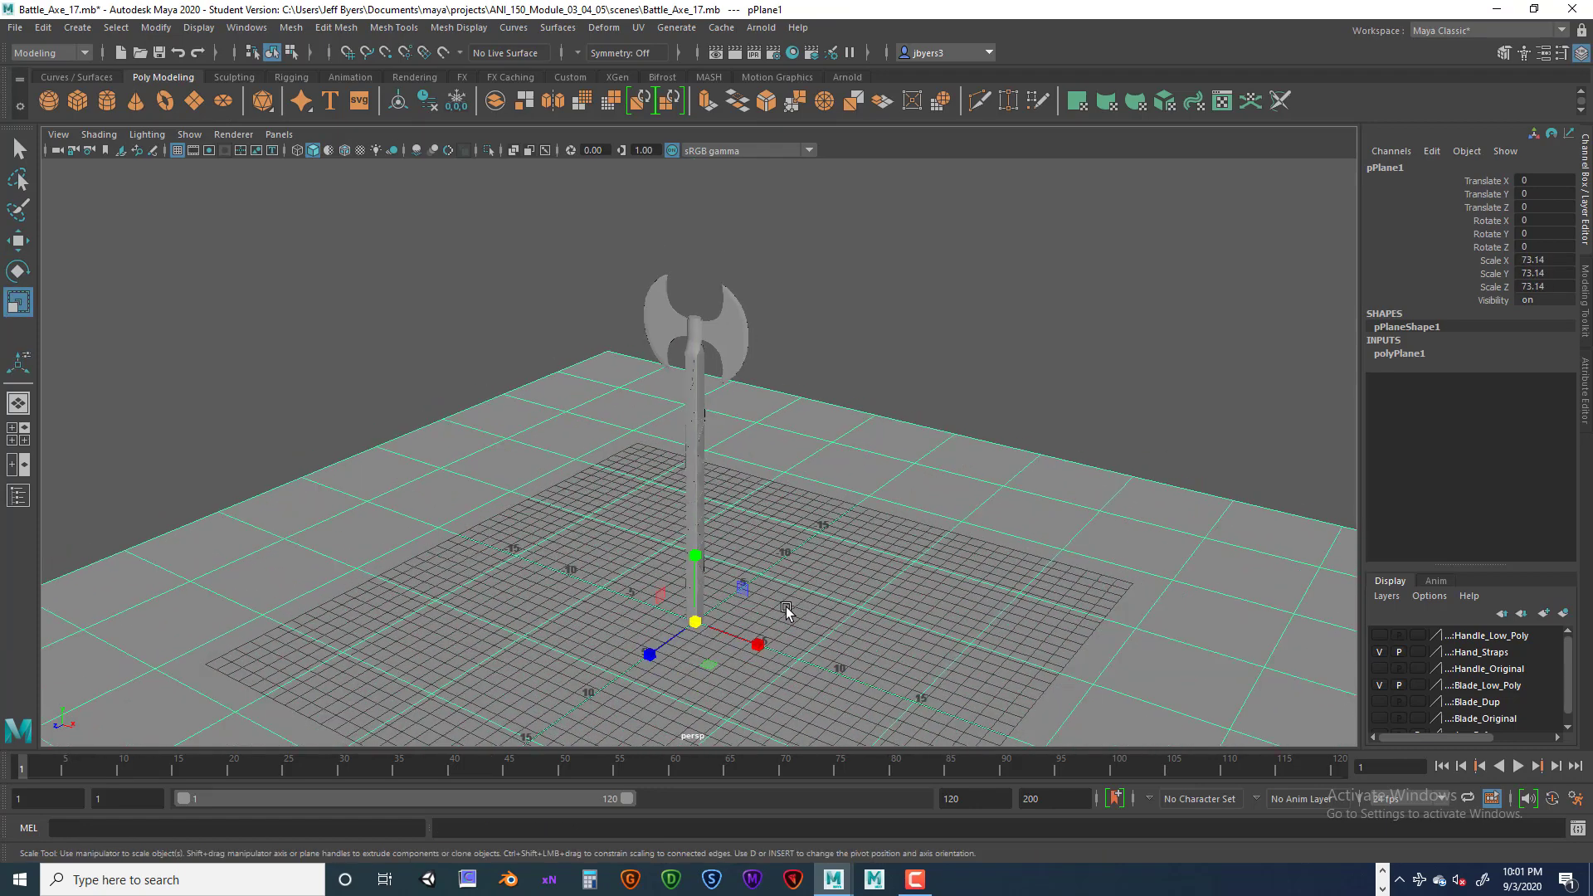
pyautogui.moveTo(702, 632); pyautogui.dragTo(811, 585)
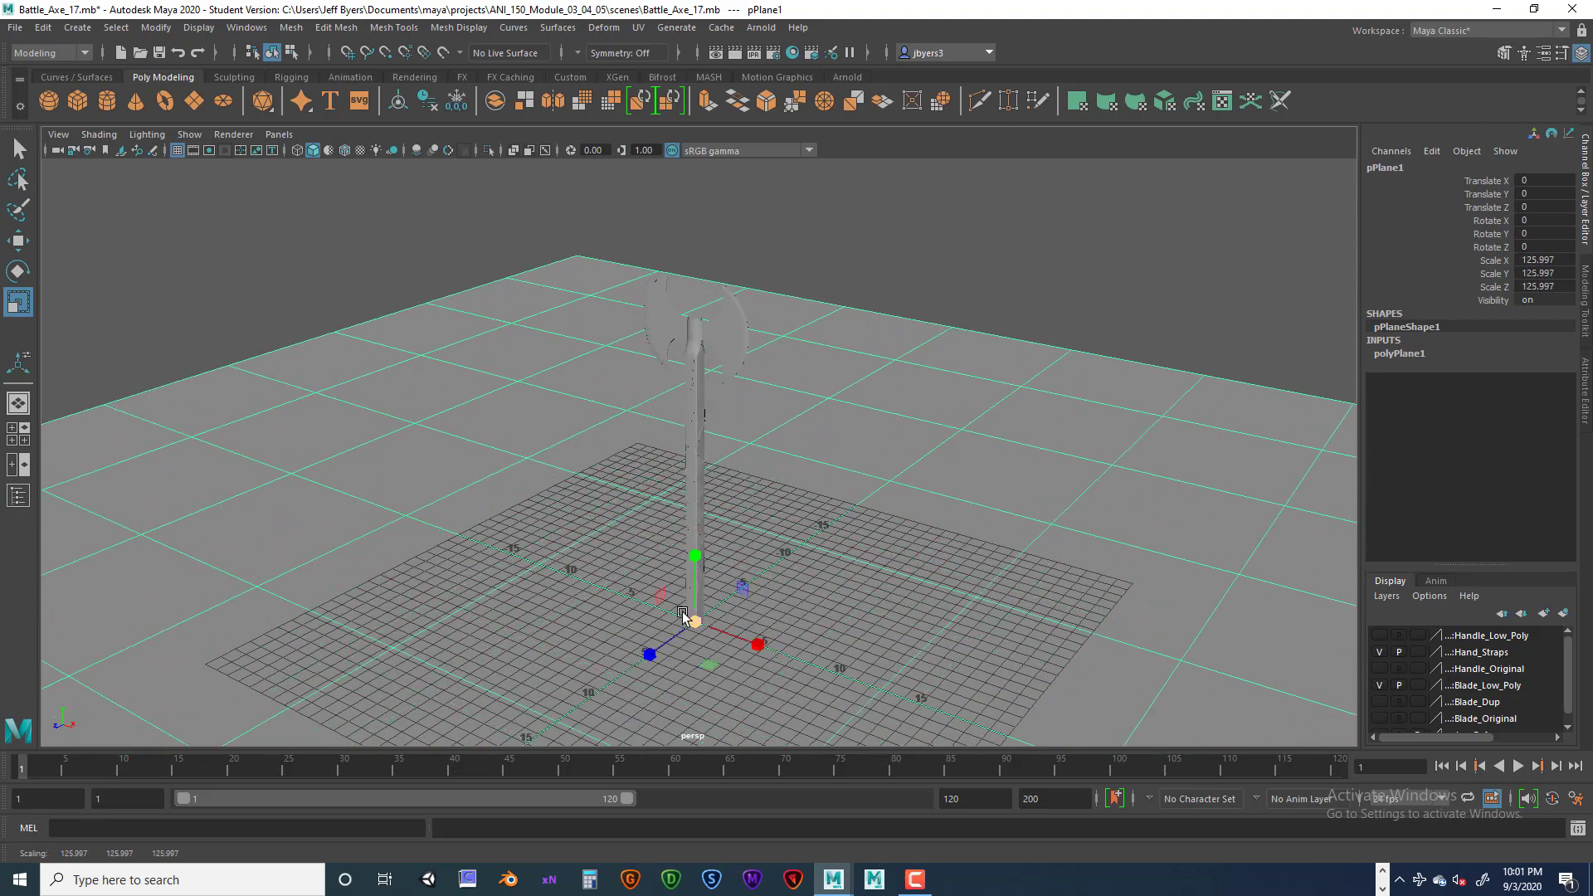
pyautogui.moveTo(682, 614); pyautogui.dragTo(895, 609)
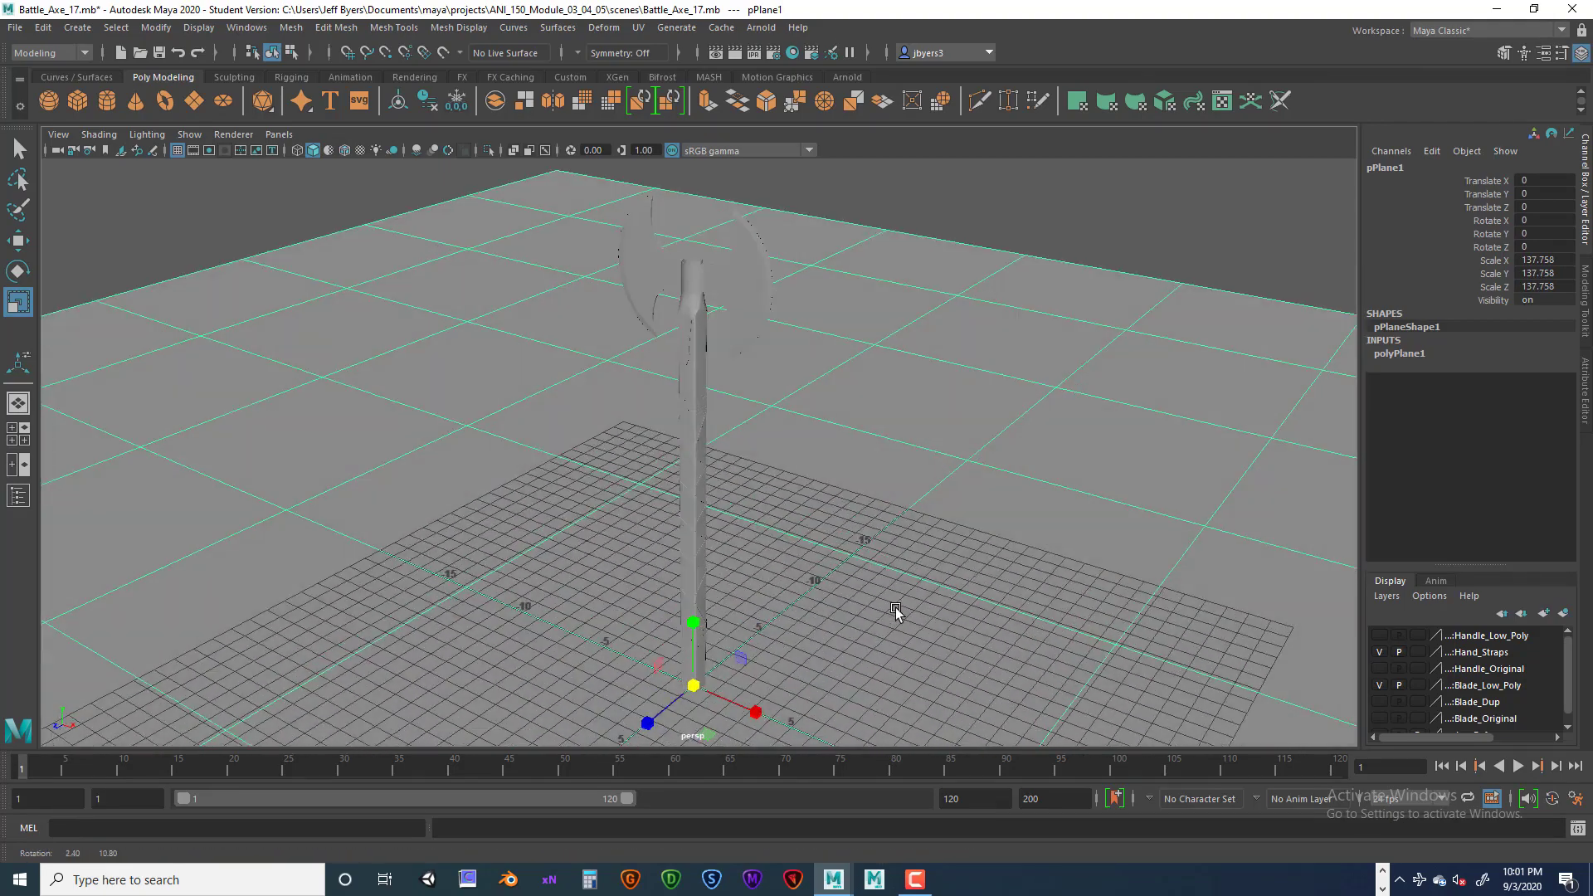
pyautogui.scroll(4, 895, 608)
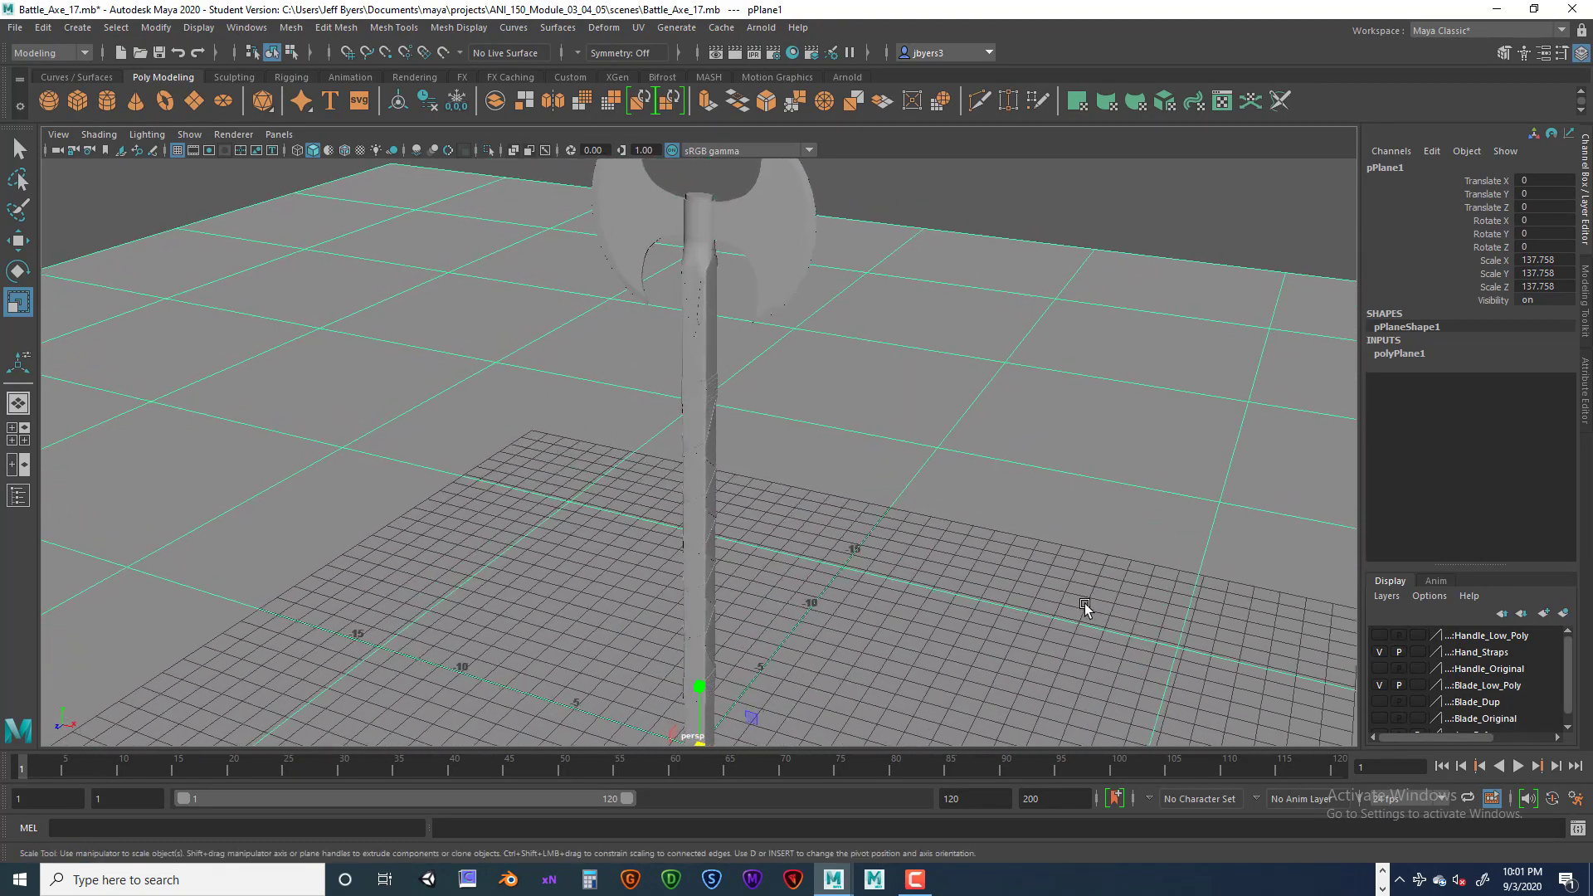
pyautogui.scroll(-3, 954, 589)
# Switch the plane into vertex editing mode from the marking menu.
pyautogui.keyDown('alt'); pyautogui.moveTo(942, 605); pyautogui.dragTo(880, 611); pyautogui.keyUp('alt')
pyautogui.scroll(-3, 1000, 587)
pyautogui.keyDown('alt'); pyautogui.moveTo(873, 603); pyautogui.dragTo(533, 502); pyautogui.keyUp('alt')
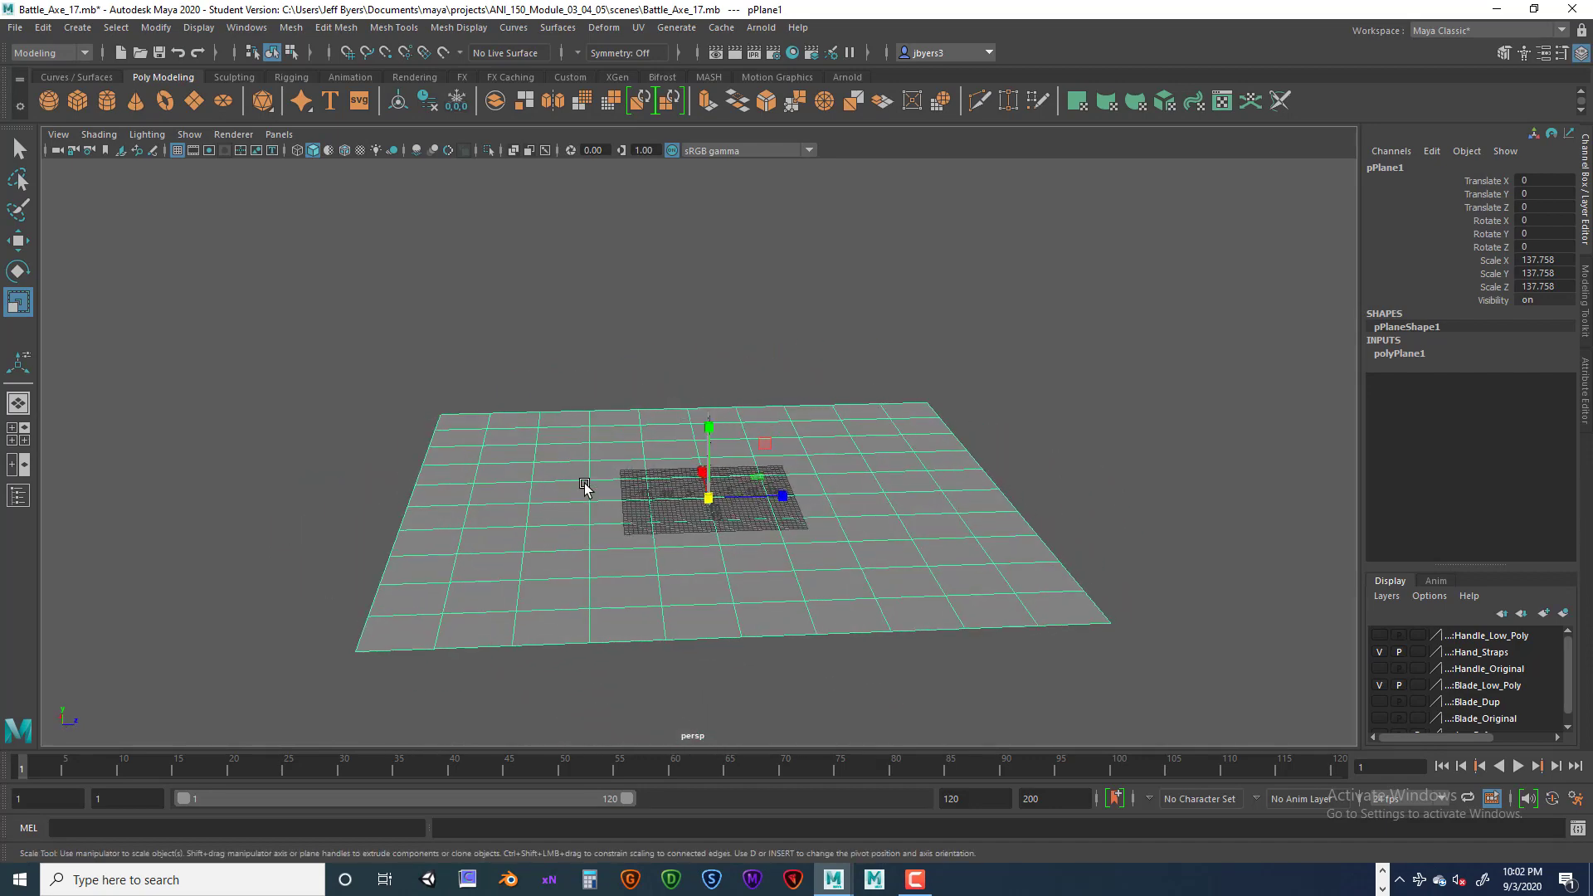
pyautogui.moveTo(596, 421); pyautogui.dragTo(523, 424, button='right')
pyautogui.keyDown('alt'); pyautogui.moveTo(598, 548); pyautogui.dragTo(647, 539); pyautogui.keyUp('alt')
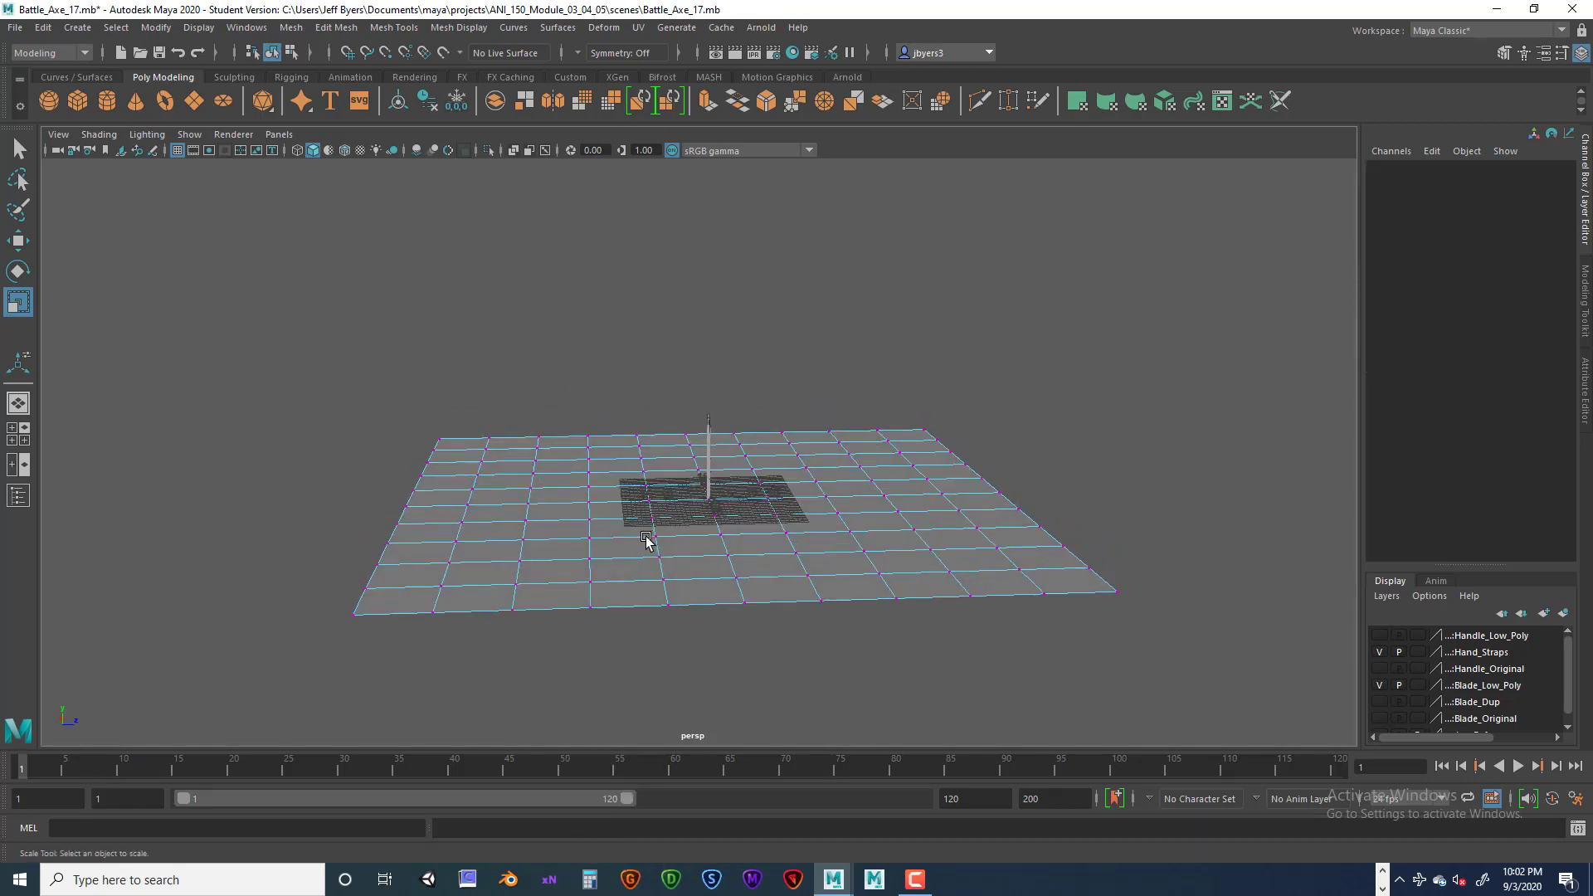
# Turn on smooth preview and marquee-select the plane's back vertices.
pyautogui.press('3')
pyautogui.click(655, 502)
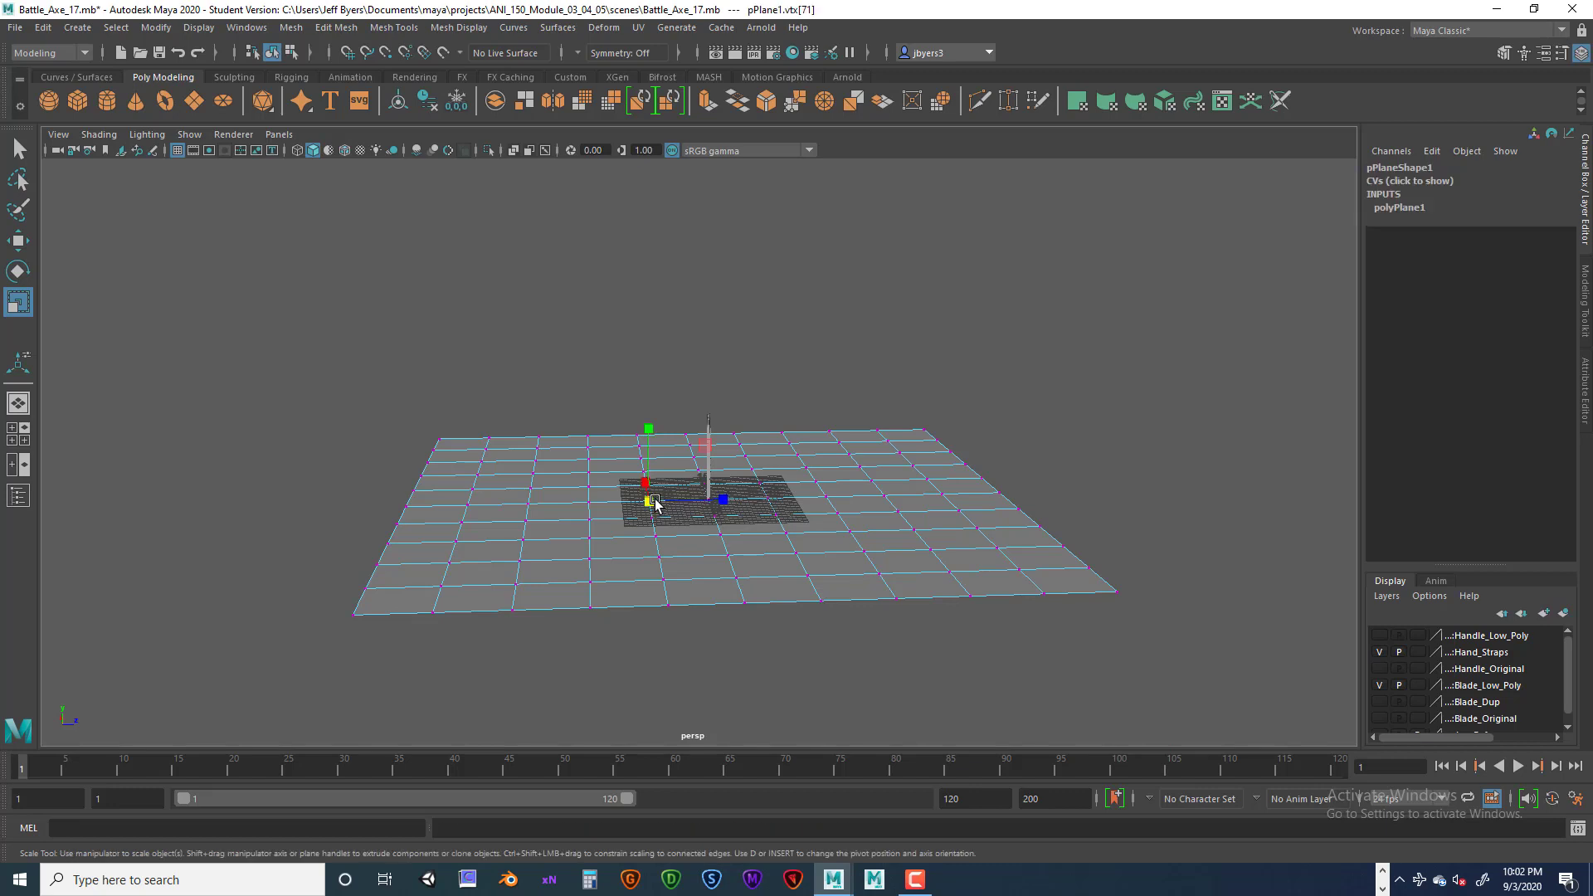
pyautogui.moveTo(586, 494); pyautogui.dragTo(586, 523, button='right')
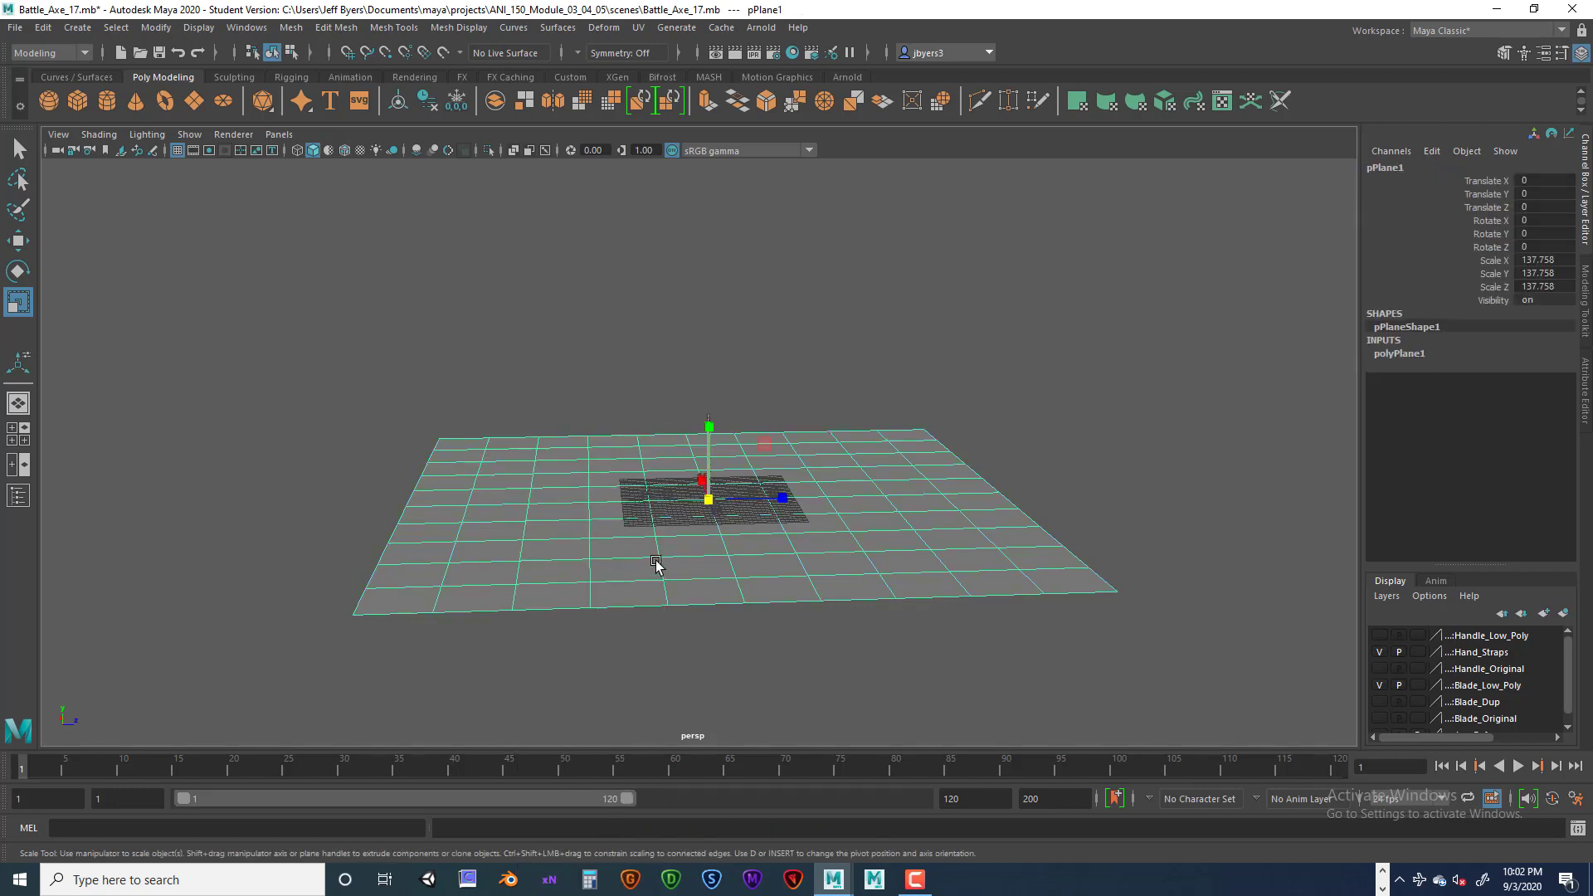
pyautogui.press('3')
pyautogui.moveTo(541, 483); pyautogui.dragTo(480, 425, button='right')
pyautogui.keyDown('alt'); pyautogui.moveTo(562, 526); pyautogui.dragTo(580, 523); pyautogui.keyUp('alt')
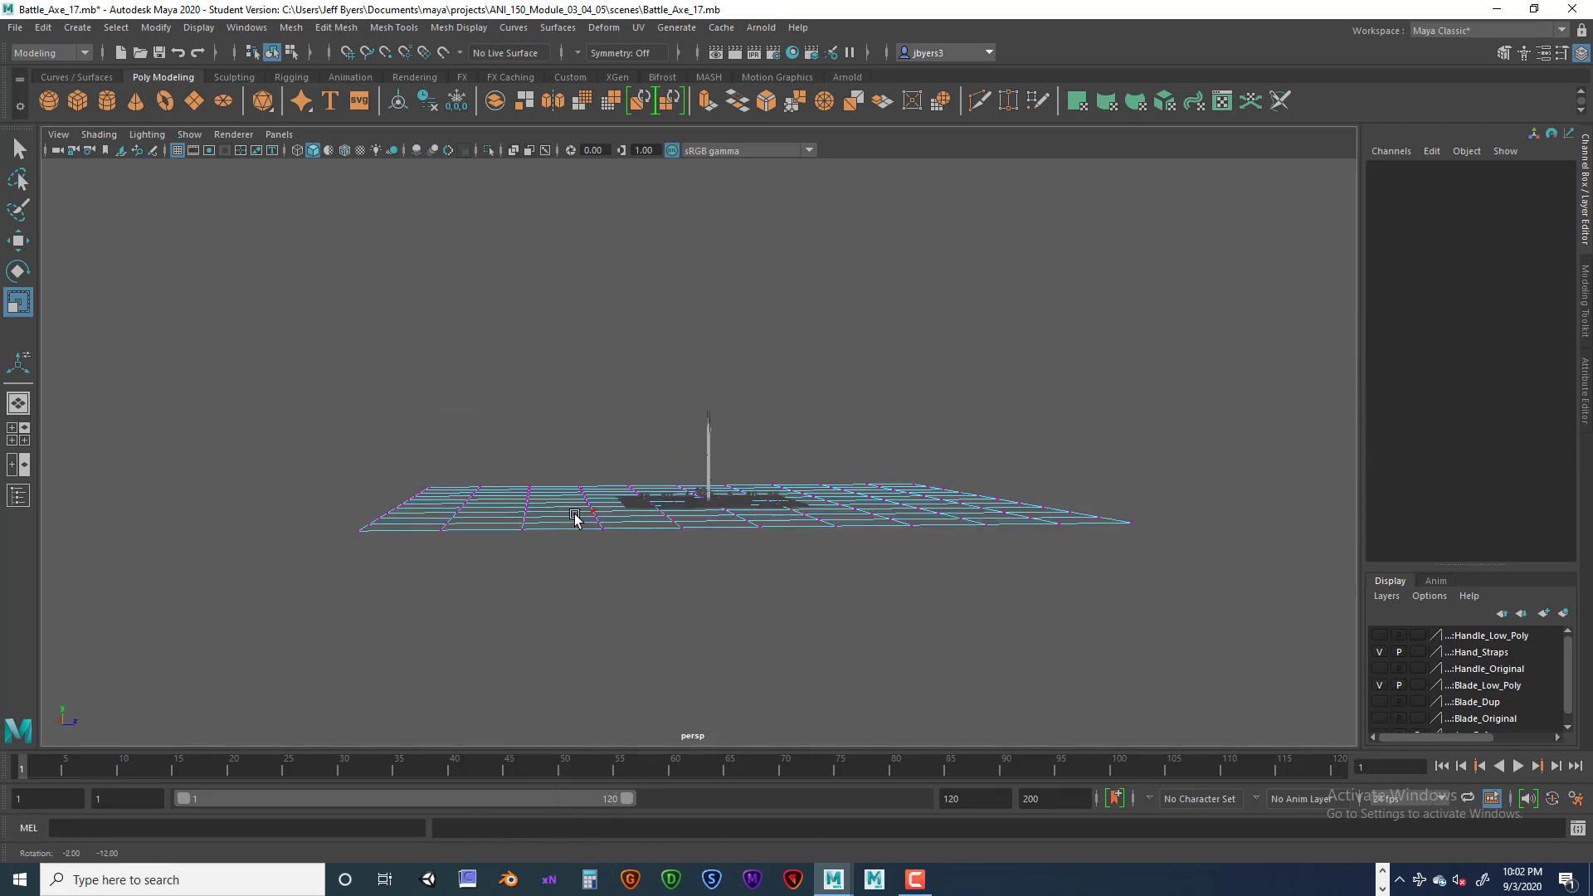
pyautogui.keyDown('alt'); pyautogui.moveTo(384, 459); pyautogui.dragTo(361, 440); pyautogui.keyUp('alt')
pyautogui.moveTo(303, 394); pyautogui.dragTo(692, 653)
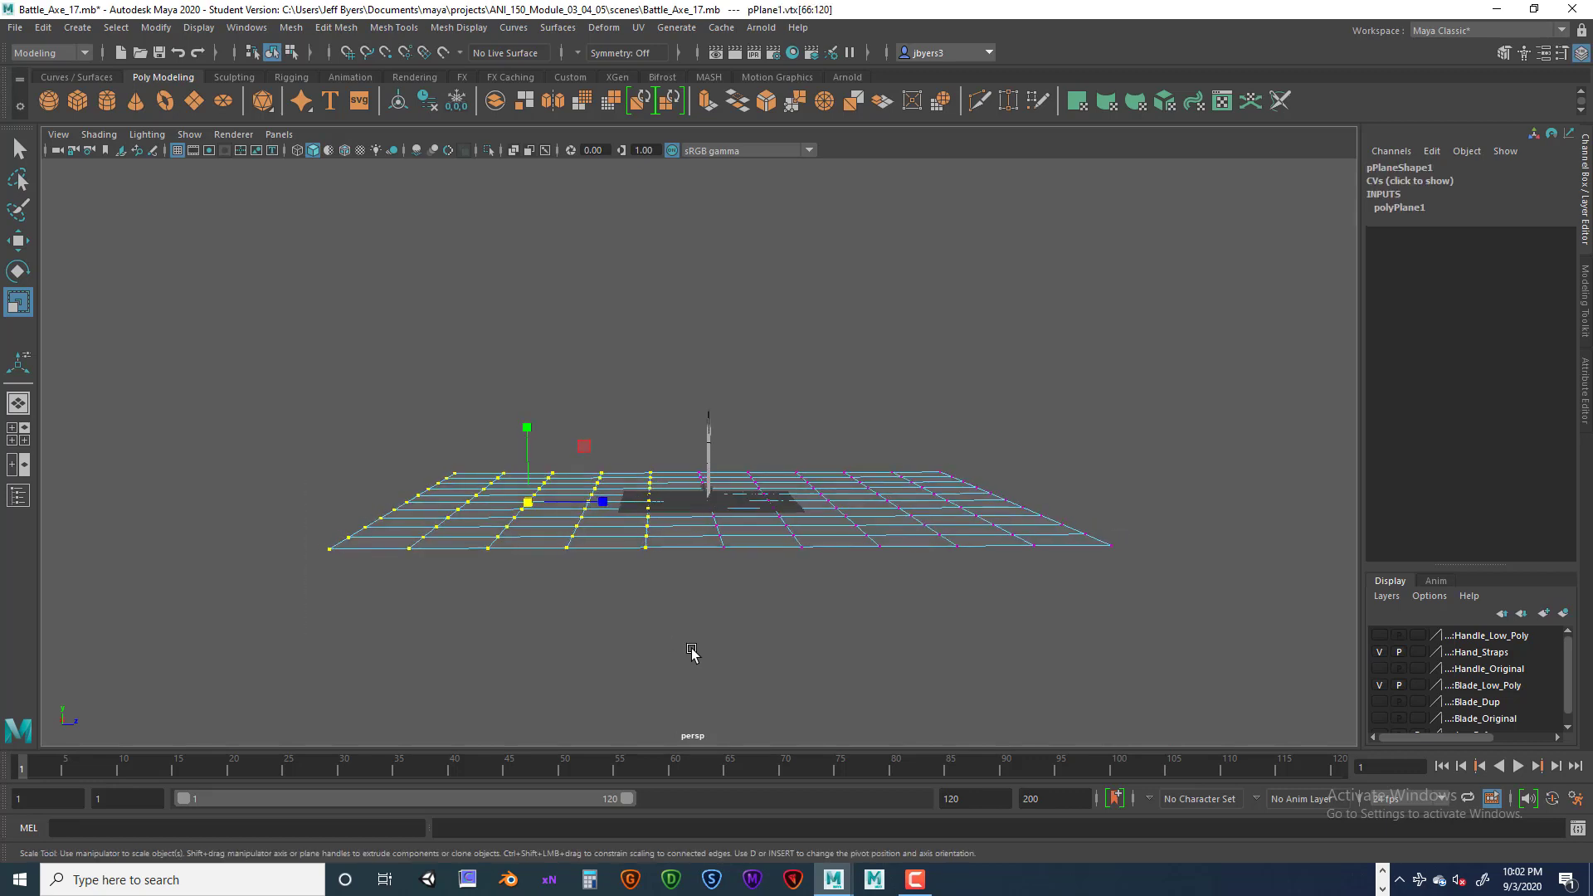
# Rotate and raise the selected vertices to bend the plane's back edge upward.
pyautogui.press('e')
pyautogui.moveTo(581, 448); pyautogui.dragTo(623, 452)
pyautogui.press('w')
pyautogui.press('e')
pyautogui.press('w')
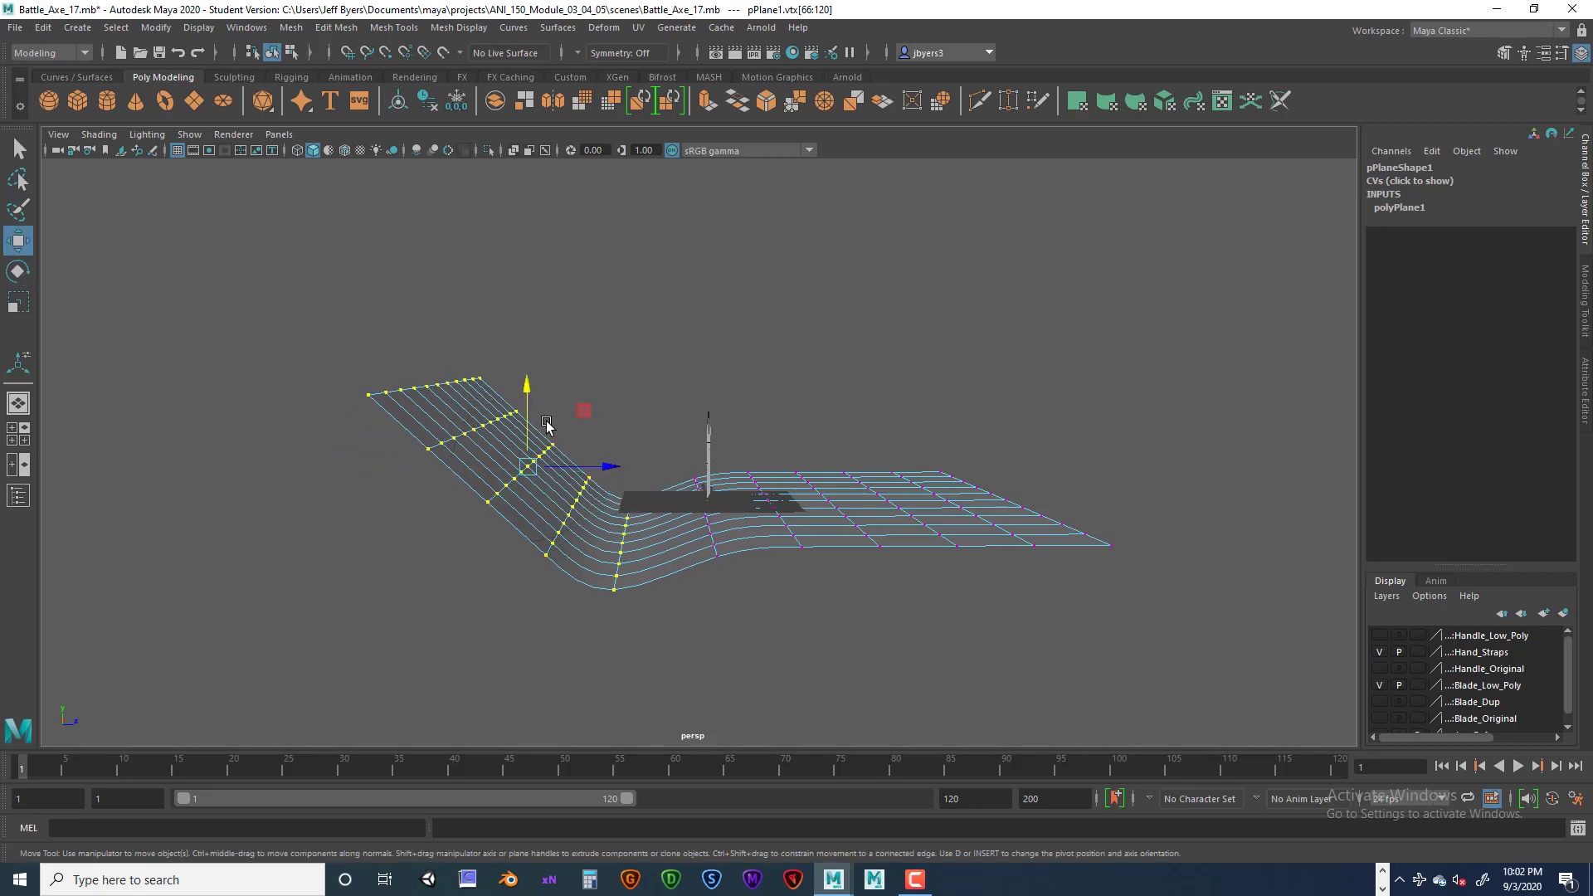
pyautogui.moveTo(547, 426); pyautogui.dragTo(555, 356, button='middle')
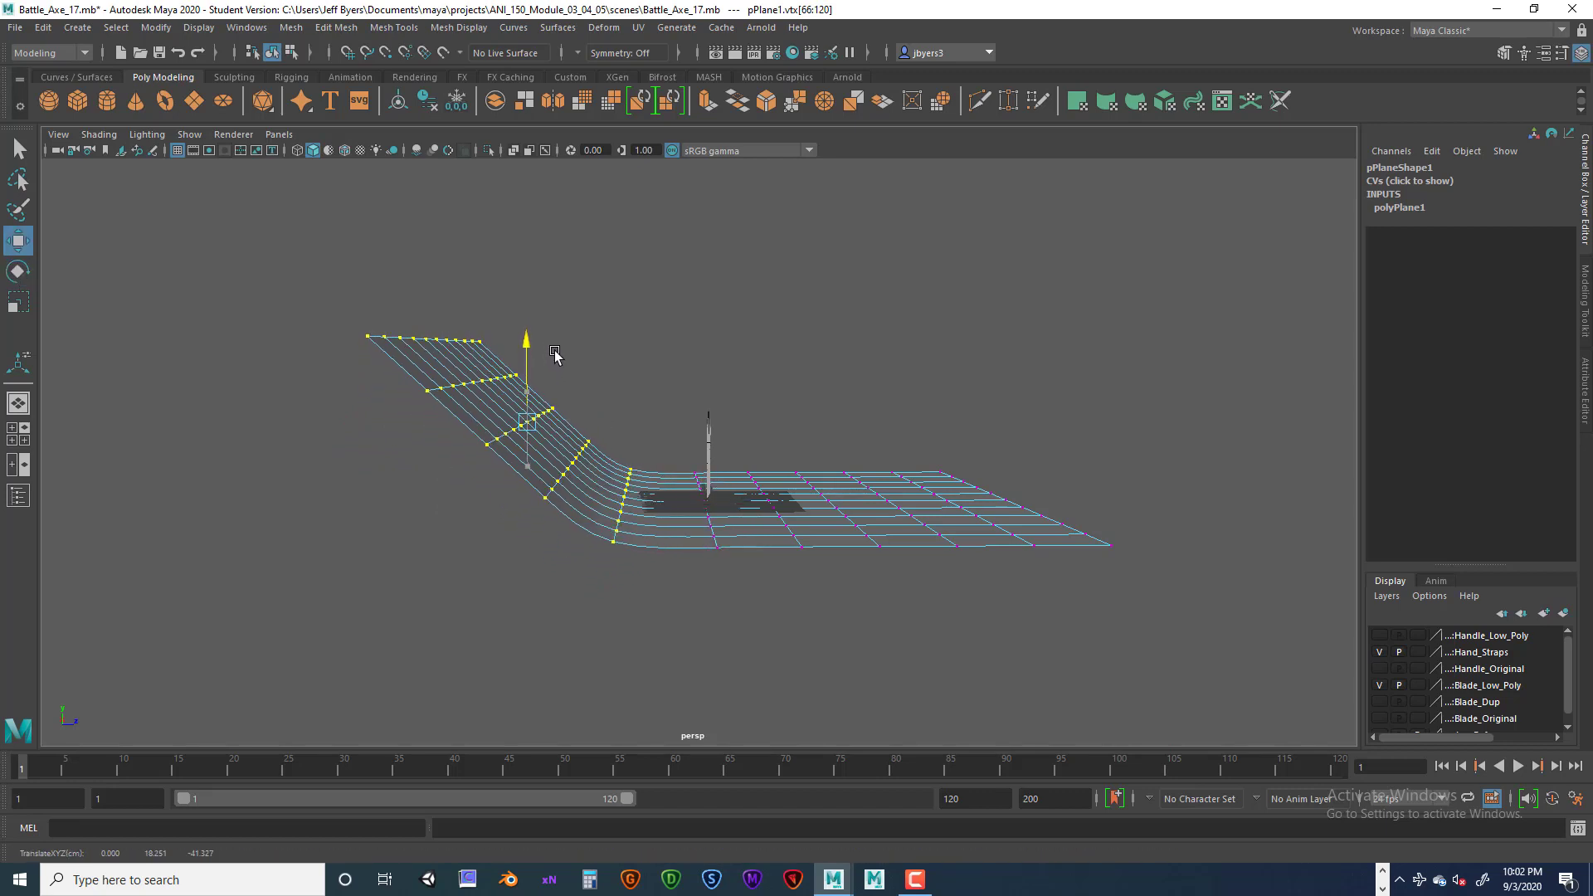
# Clear the vertex selection and select the whole plane object.
pyautogui.press('5')
pyautogui.moveTo(733, 495)
pyautogui.keyDown('alt'); pyautogui.mouseDown()
pyautogui.moveTo(499, 530)
pyautogui.moveTo(586, 551)
pyautogui.moveTo(631, 534)
pyautogui.moveTo(551, 526)
pyautogui.moveTo(658, 543)
pyautogui.moveTo(455, 533)
pyautogui.moveTo(868, 540)
pyautogui.moveTo(672, 534)
pyautogui.mouseUp(); pyautogui.keyUp('alt')
pyautogui.scroll(-3, 674, 535)
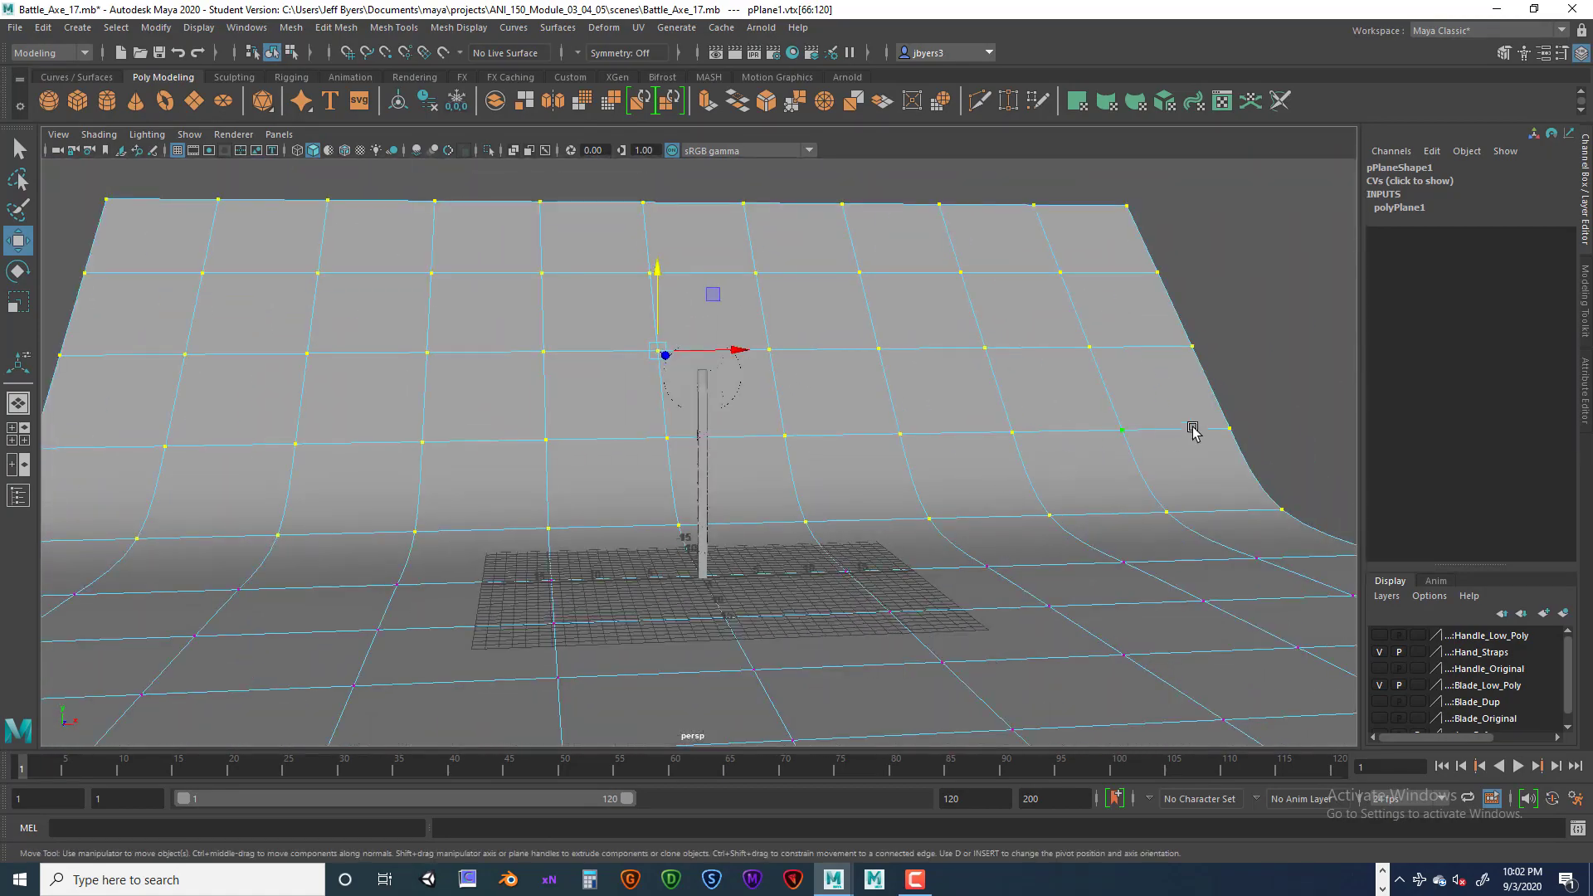
pyautogui.click(1250, 394)
pyautogui.keyDown('alt'); pyautogui.moveTo(1237, 413); pyautogui.dragTo(770, 489); pyautogui.keyUp('alt')
pyautogui.moveTo(770, 490); pyautogui.dragTo(767, 534, button='right')
pyautogui.keyDown('alt'); pyautogui.moveTo(768, 534); pyautogui.dragTo(814, 541); pyautogui.keyUp('alt')
pyautogui.scroll(5, 783, 568)
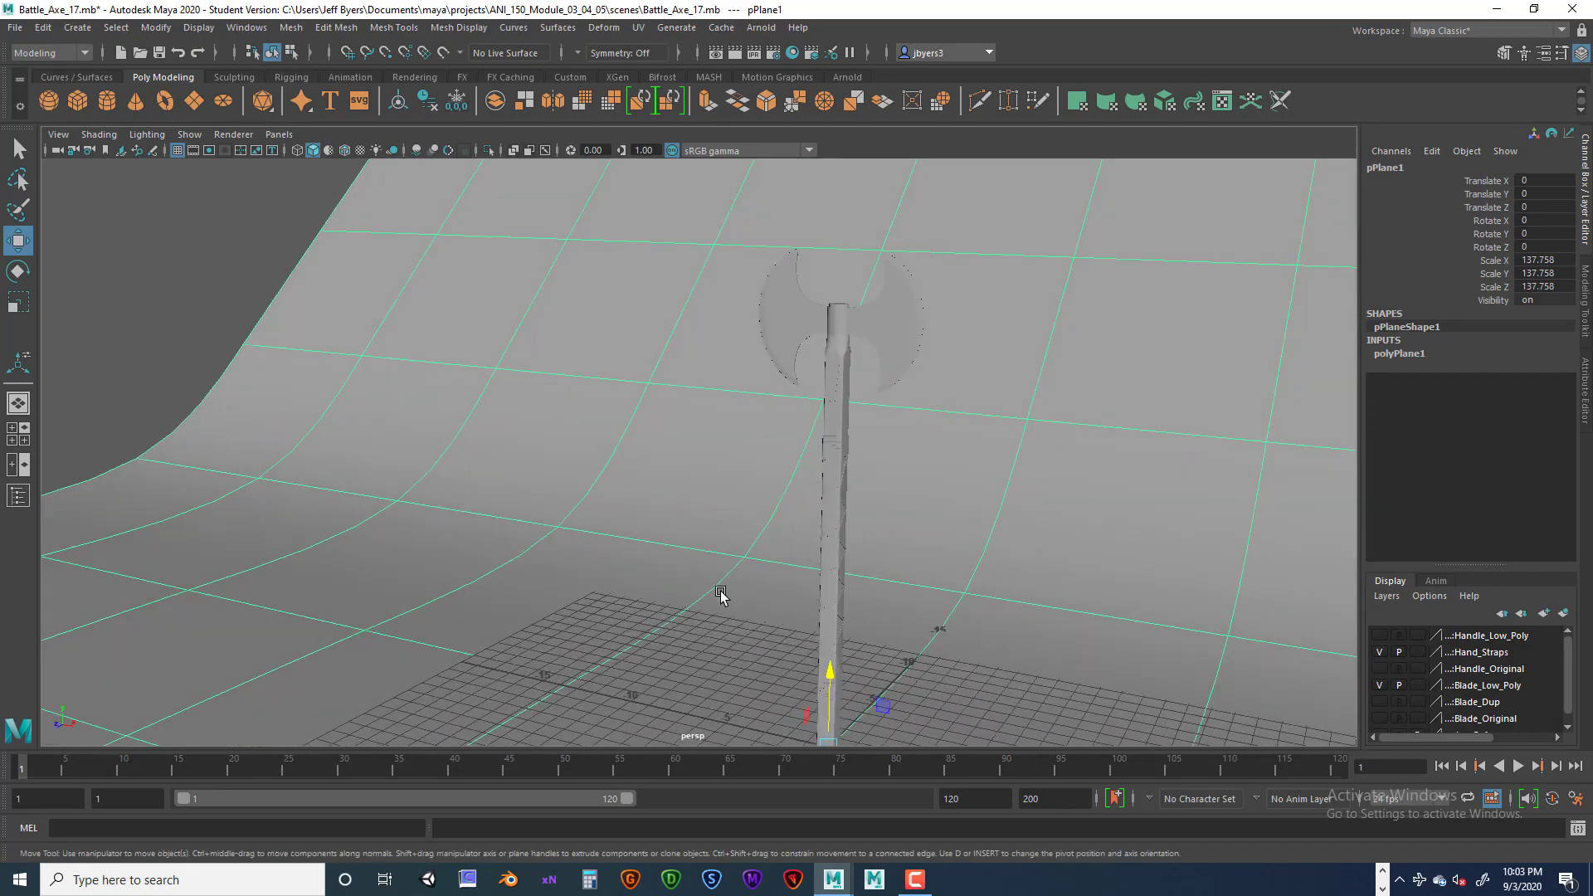
# Compare the backdrop in unsmoothed (1) and smoothed (3) display modes.
pyautogui.press('1')
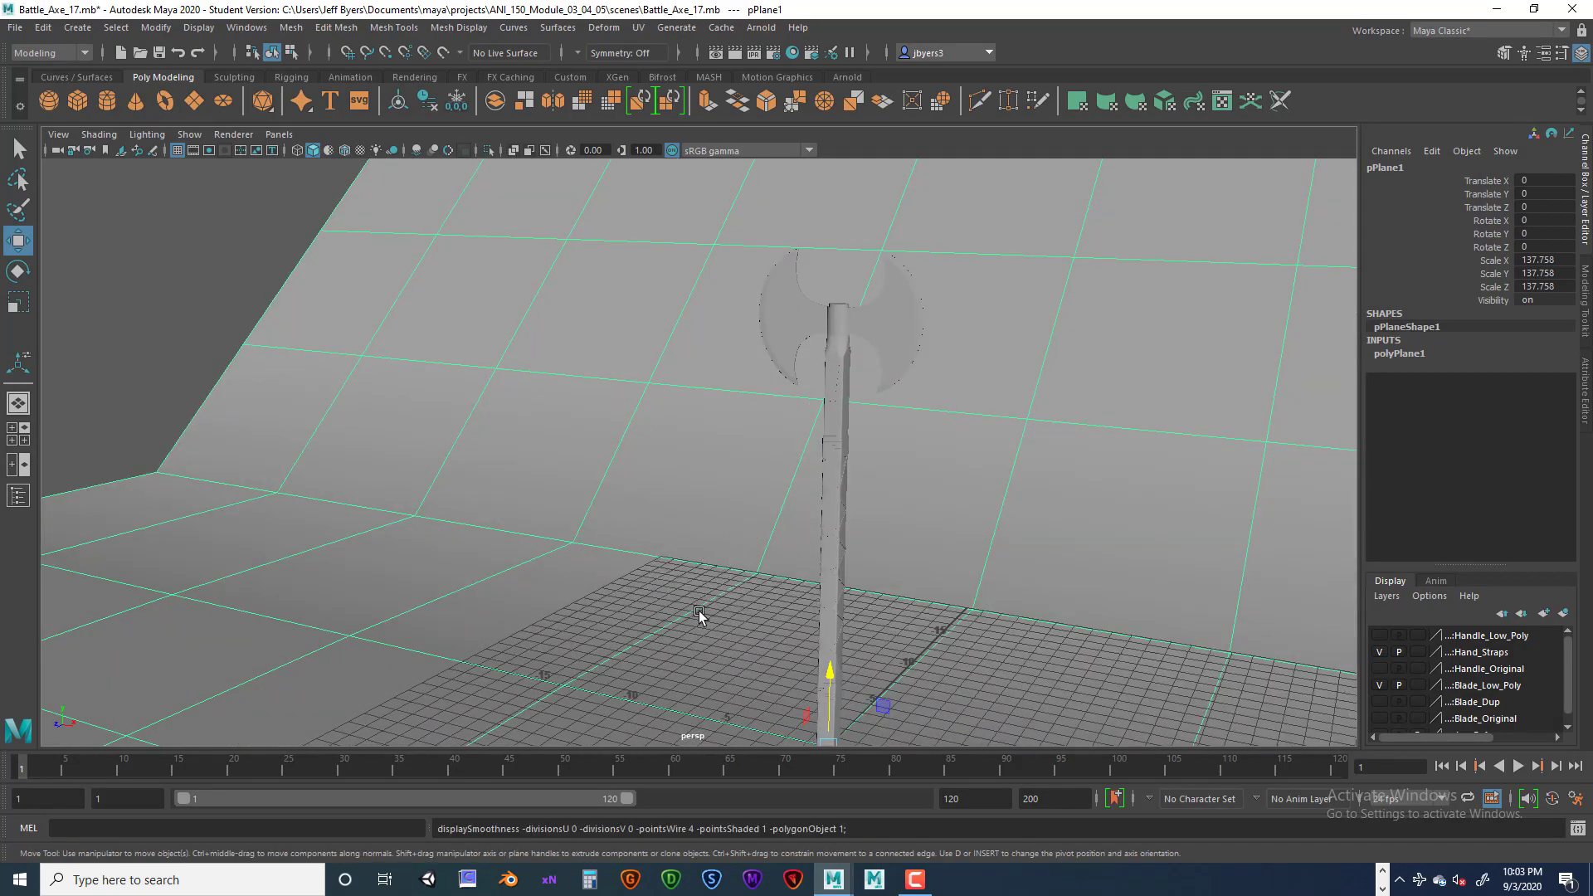
pyautogui.keyDown('alt'); pyautogui.moveTo(699, 614); pyautogui.dragTo(619, 580); pyautogui.keyUp('alt')
pyautogui.click(160, 384)
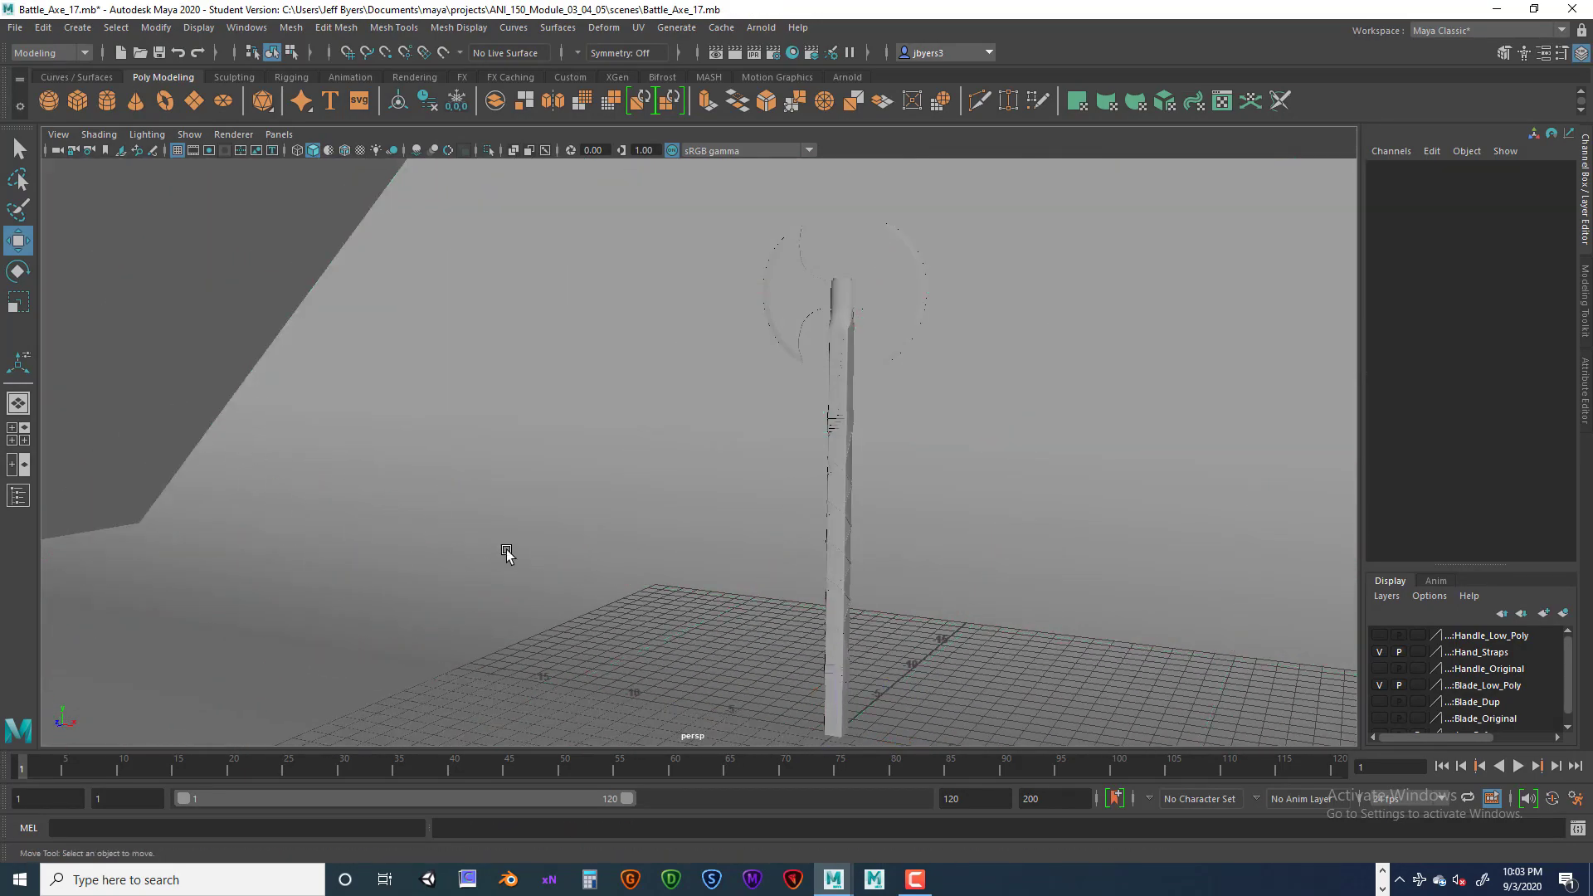
pyautogui.keyDown('alt'); pyautogui.moveTo(507, 555); pyautogui.dragTo(487, 462); pyautogui.keyUp('alt')
pyautogui.click(451, 512)
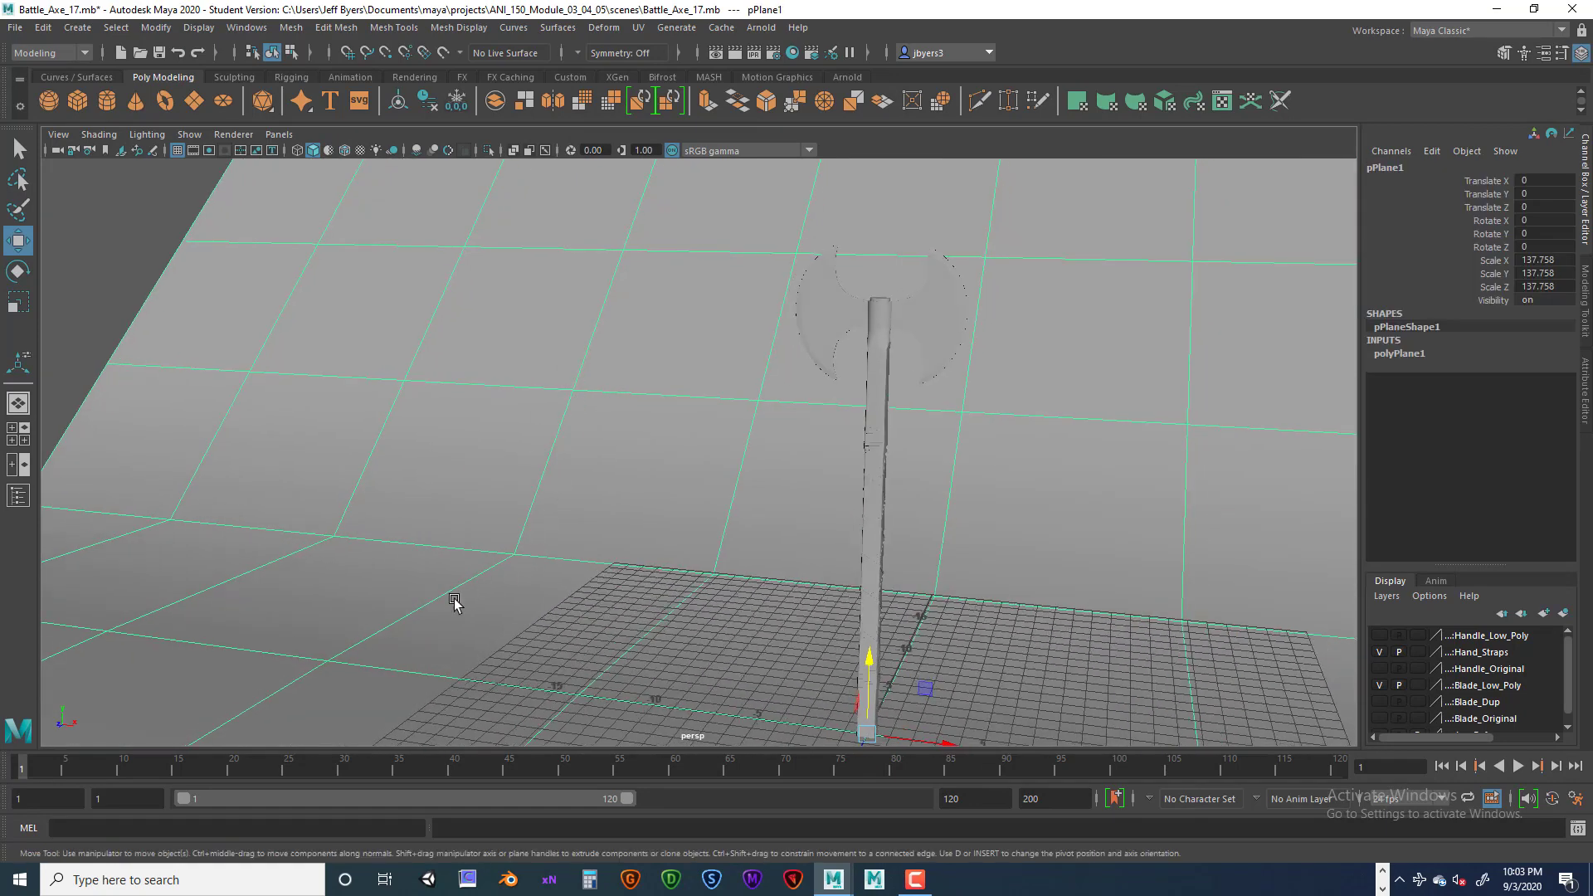
pyautogui.press('3')
pyautogui.keyDown('alt'); pyautogui.moveTo(498, 590); pyautogui.dragTo(309, 480); pyautogui.keyUp('alt')
pyautogui.click(178, 378)
pyautogui.scroll(-5, 415, 506)
pyautogui.keyDown('alt'); pyautogui.moveTo(438, 527); pyautogui.dragTo(445, 573); pyautogui.keyUp('alt')
pyautogui.scroll(2, 459, 575)
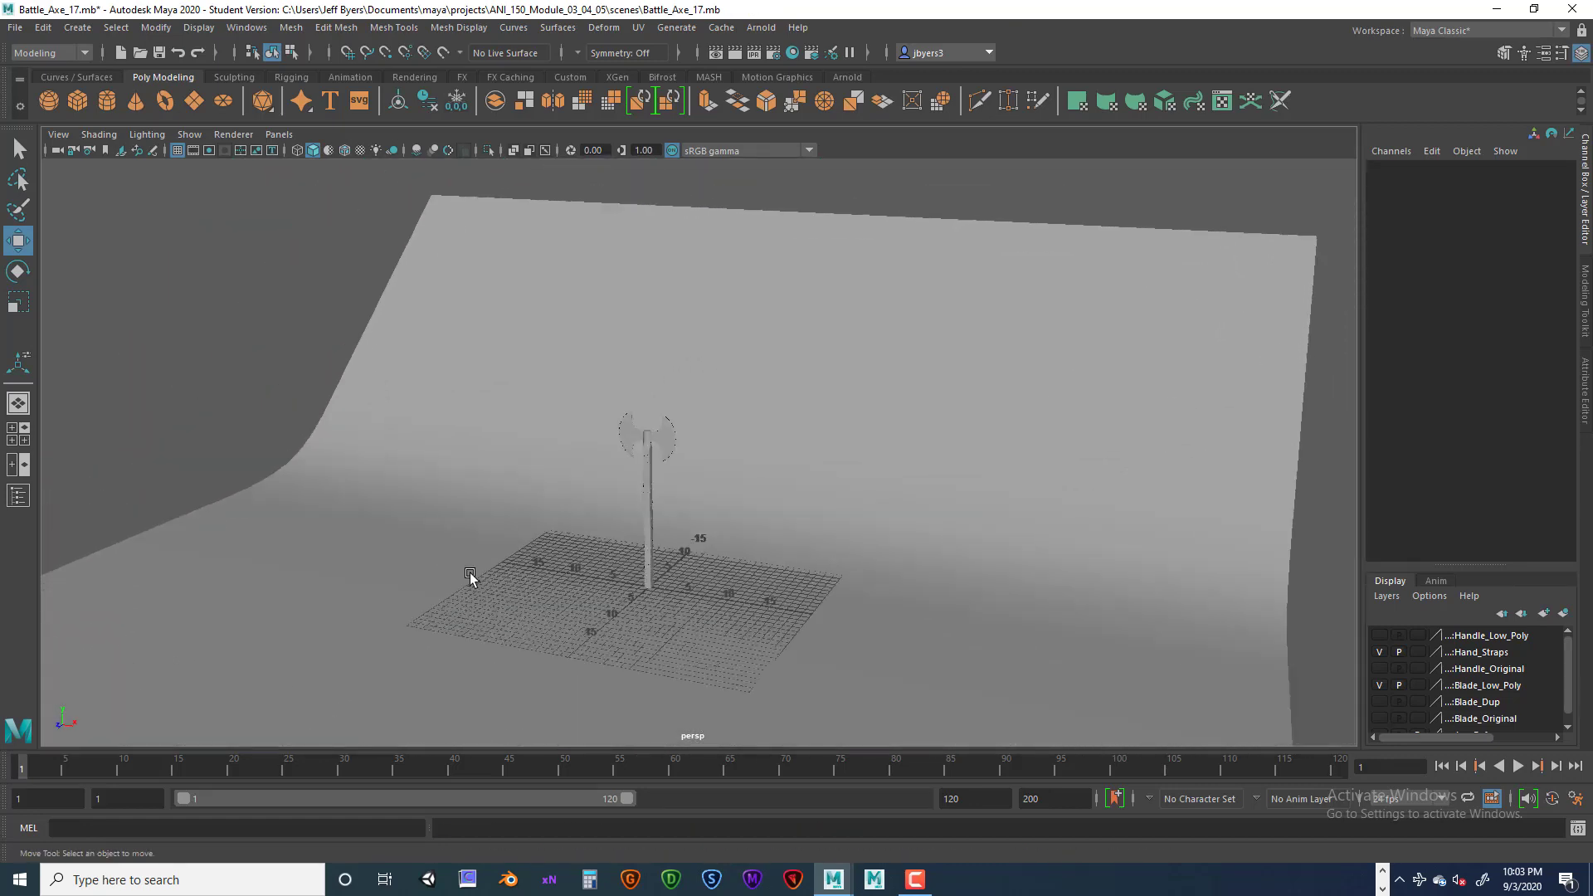
# Select the axe blade and frame it in the view.
pyautogui.click(797, 473)
pyautogui.scroll(5, 745, 467)
pyautogui.keyDown('alt'); pyautogui.moveTo(745, 467); pyautogui.dragTo(828, 515); pyautogui.keyUp('alt')
pyautogui.scroll(8, 665, 484)
pyautogui.click(828, 515)
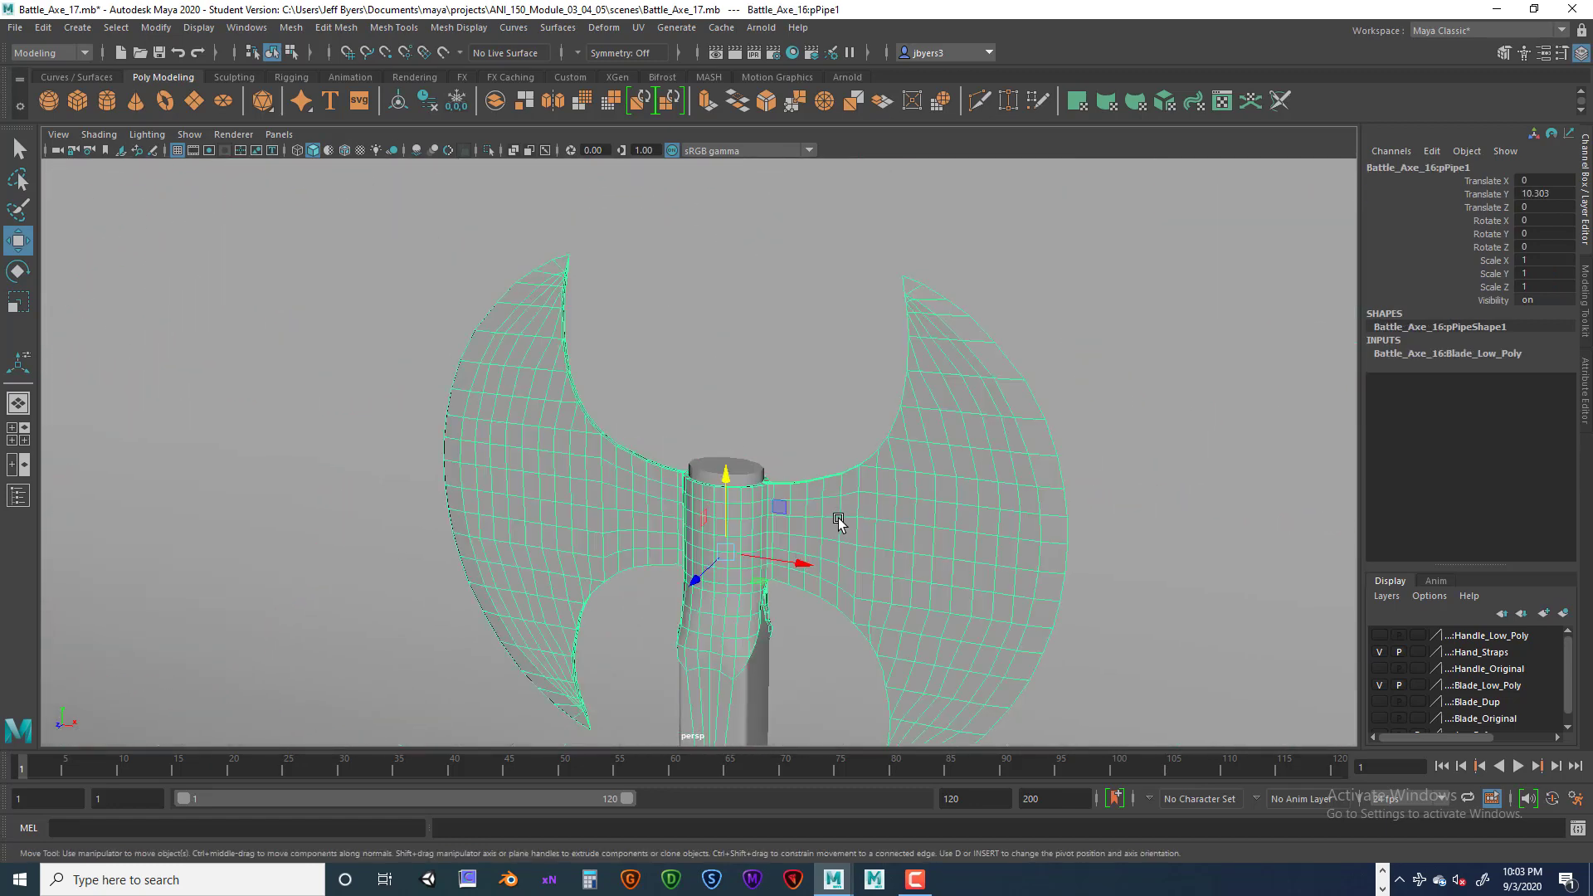
pyautogui.press('f')
pyautogui.keyDown('alt'); pyautogui.moveTo(846, 438); pyautogui.dragTo(772, 489); pyautogui.keyUp('alt')
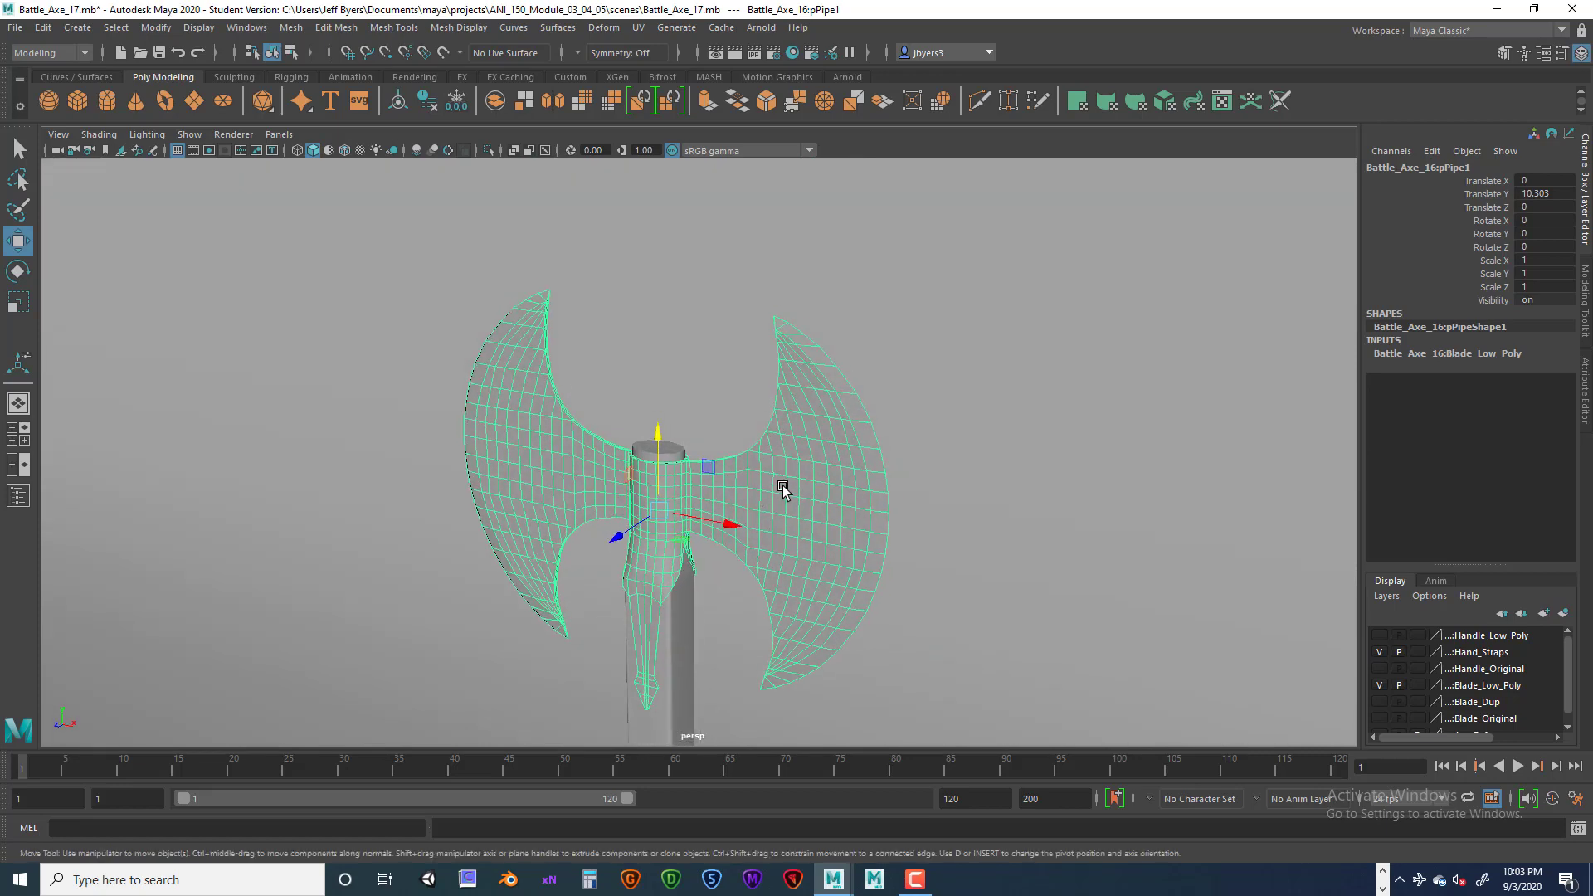
# Assign a new Arnold aiStandardSurface material to the blade.
pyautogui.rightClick(807, 448)
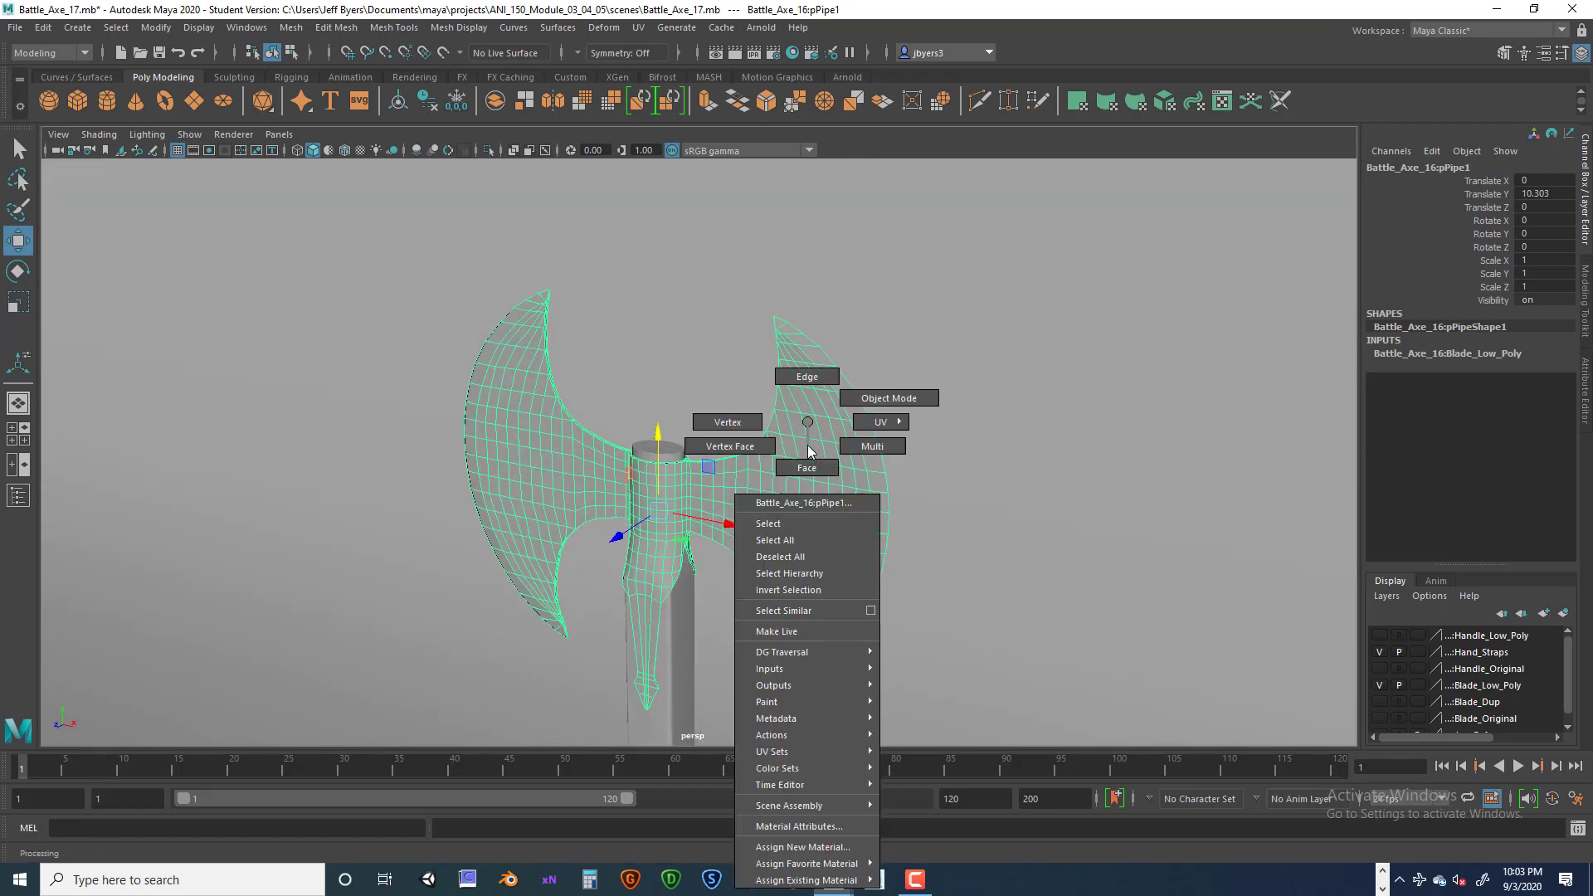
pyautogui.click(783, 847)
pyautogui.click(577, 436)
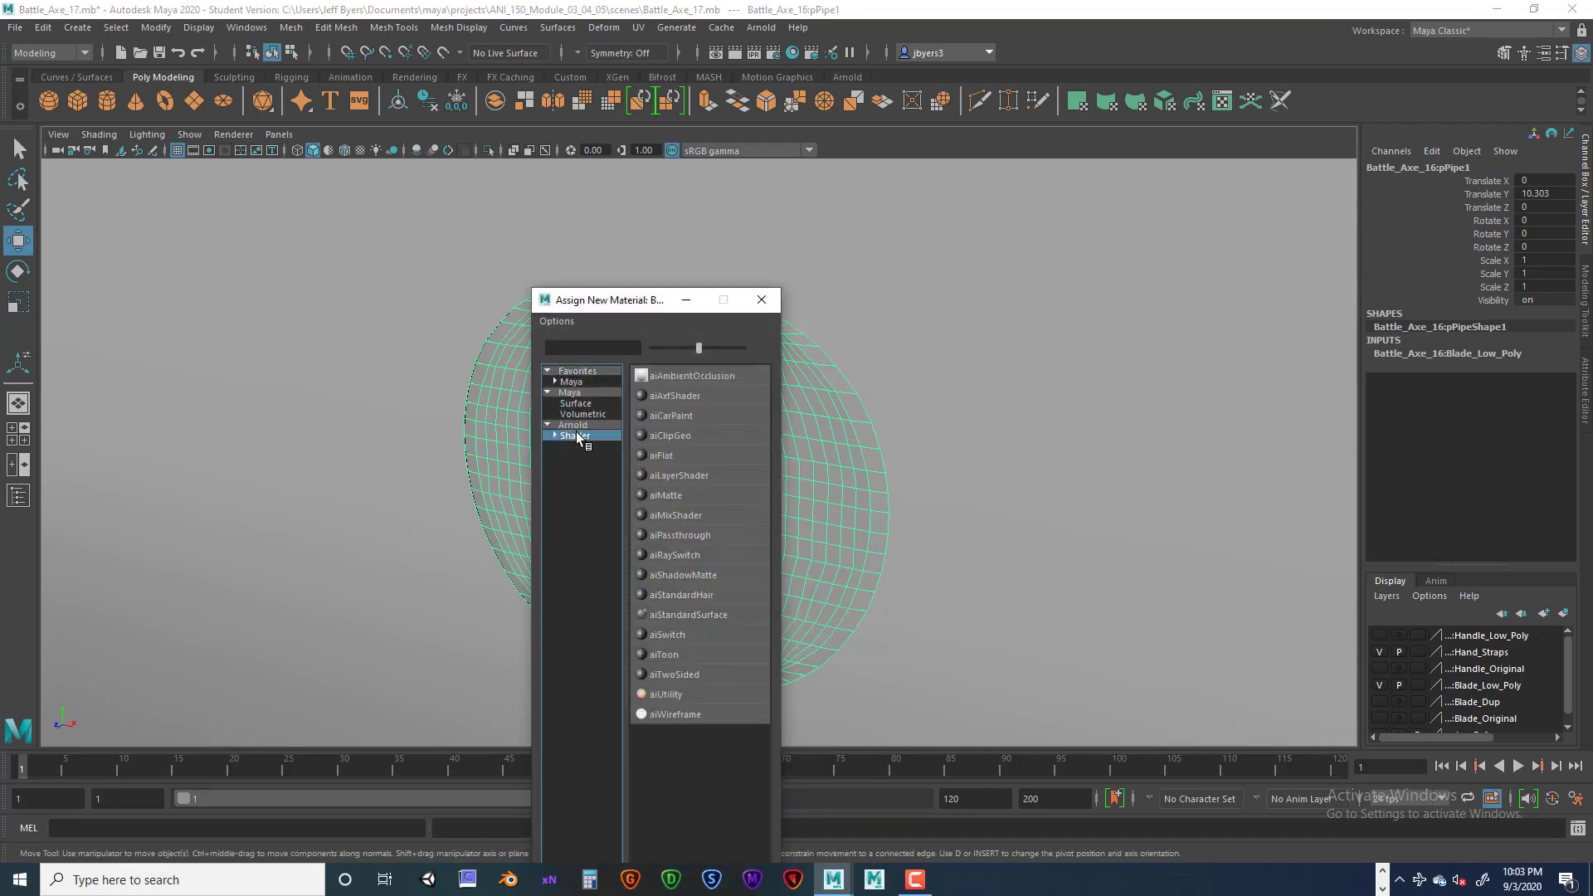
pyautogui.click(706, 614)
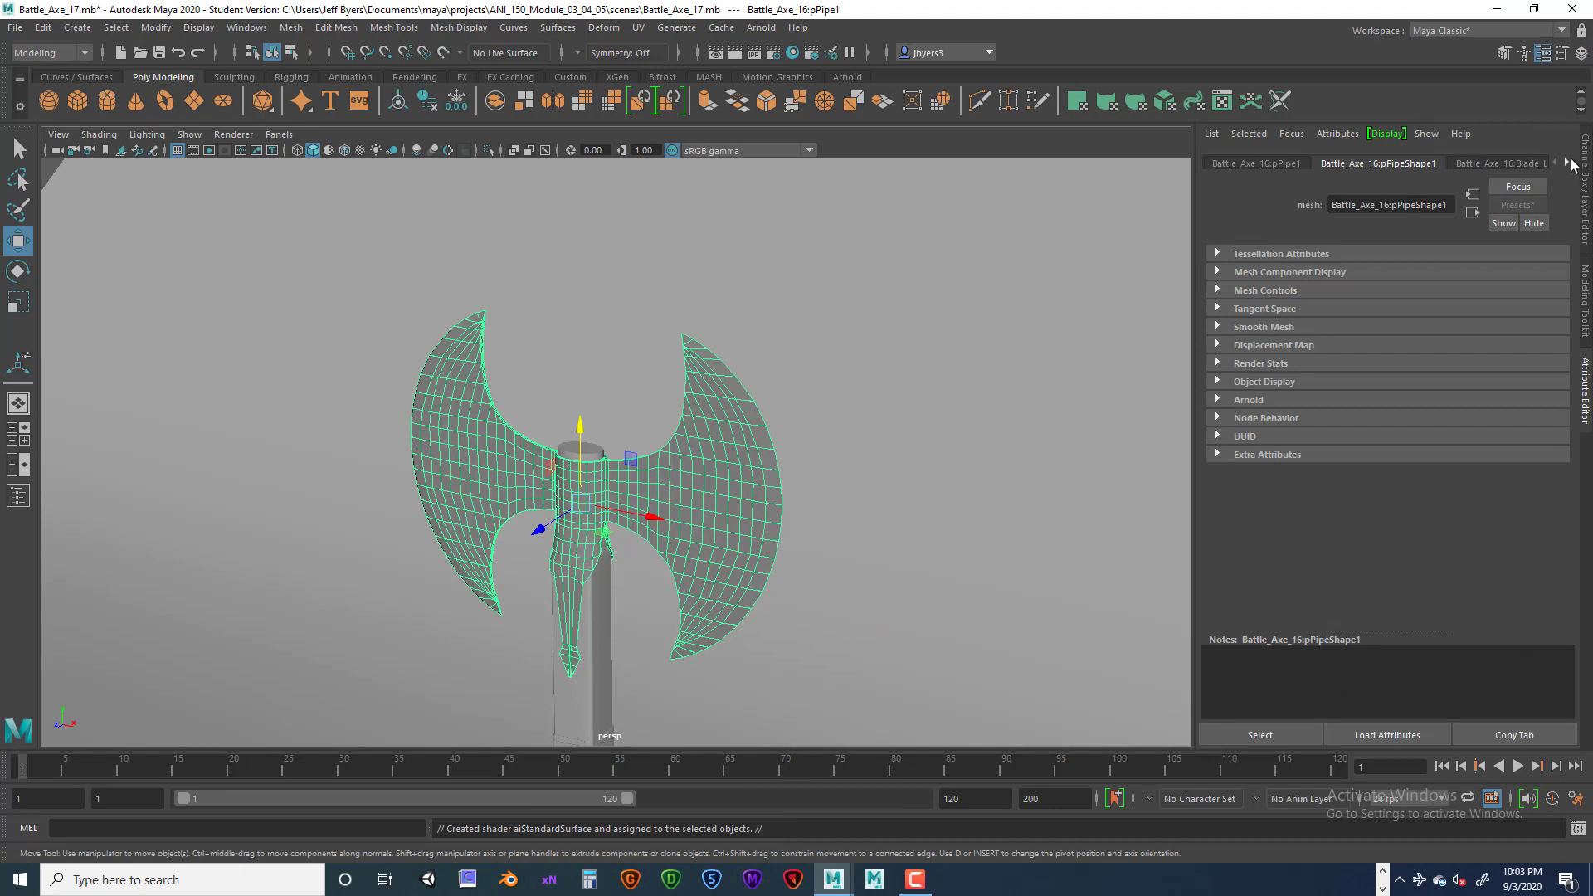
# Rename the new shader to Axe_Blade_TX in the Attribute Editor.
pyautogui.click(1569, 164)
pyautogui.click(1489, 163)
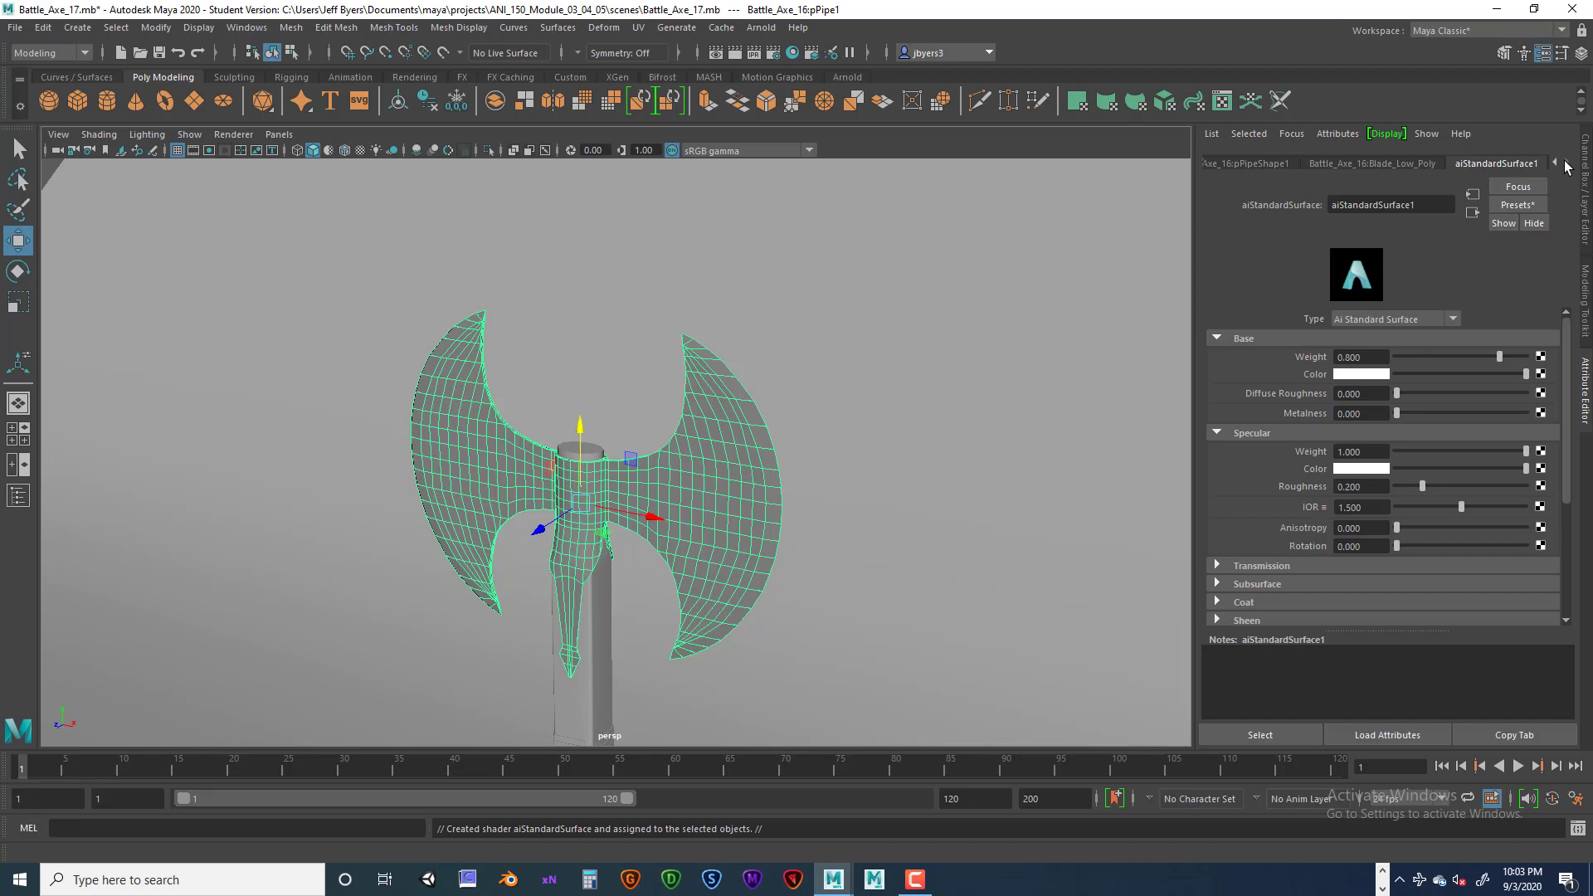
pyautogui.moveTo(1421, 207); pyautogui.dragTo(1320, 204)
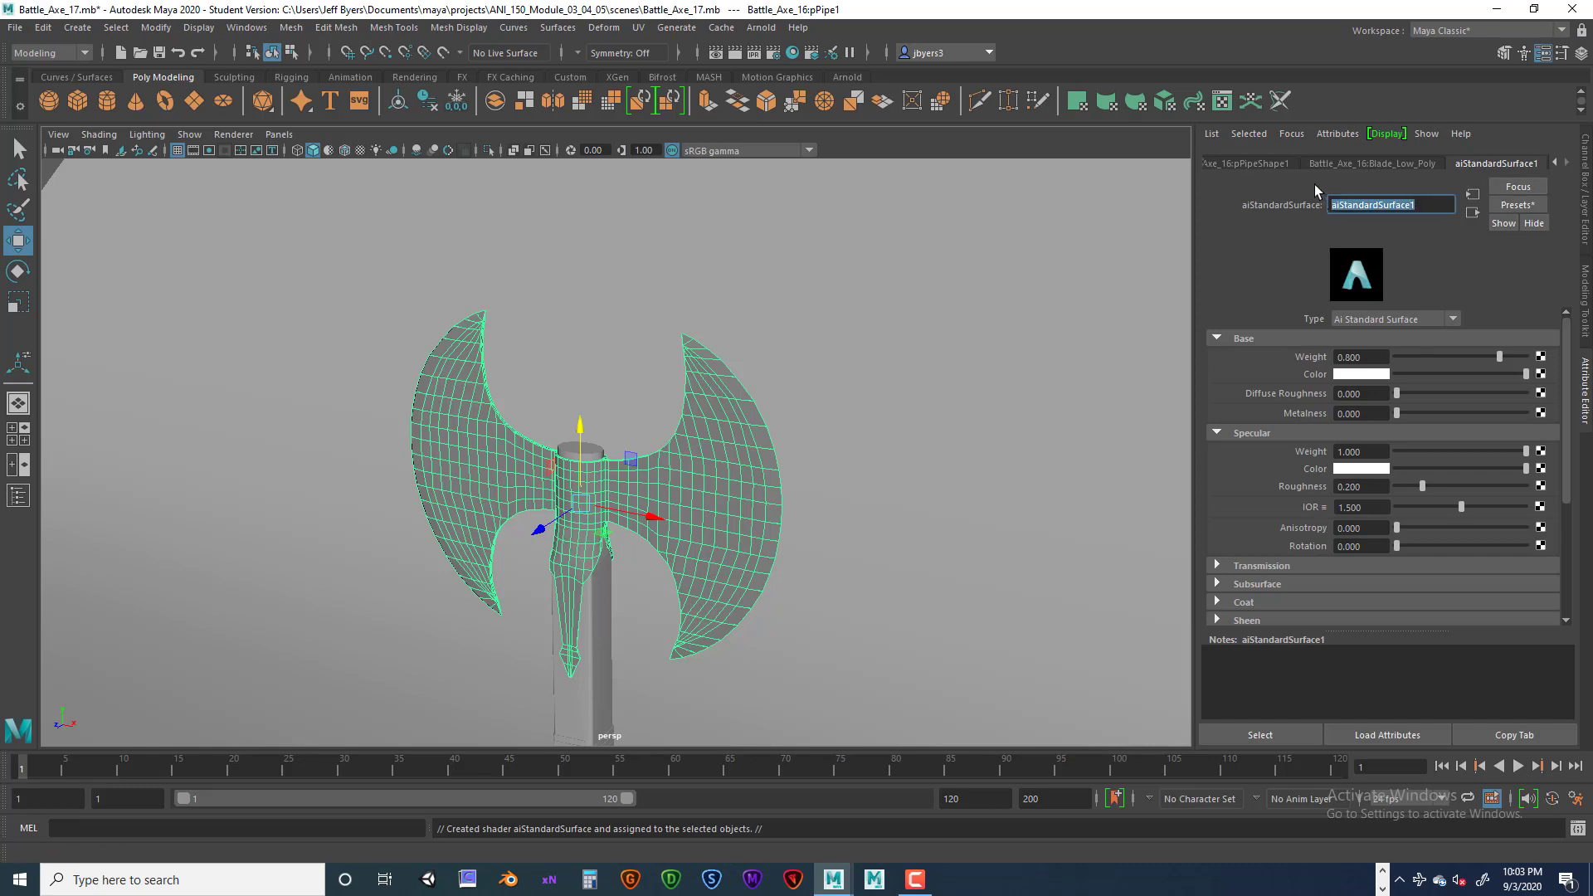
pyautogui.write('Axe_Blade_TX')
pyautogui.press('Return')
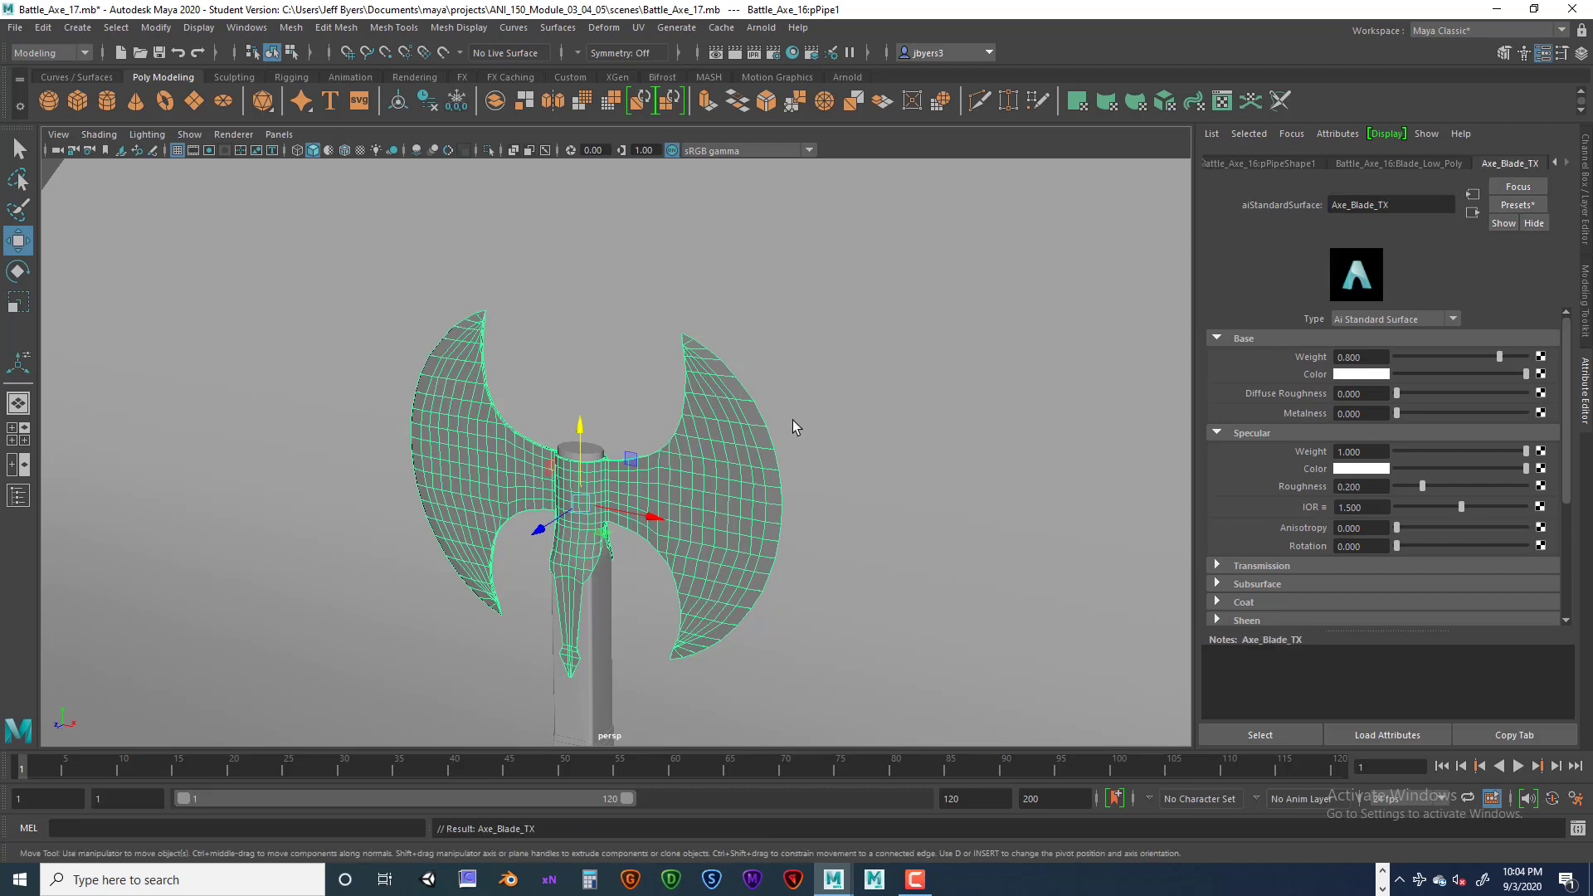
# Select the axe handle and pull back to see the whole axe.
pyautogui.scroll(5, 793, 424)
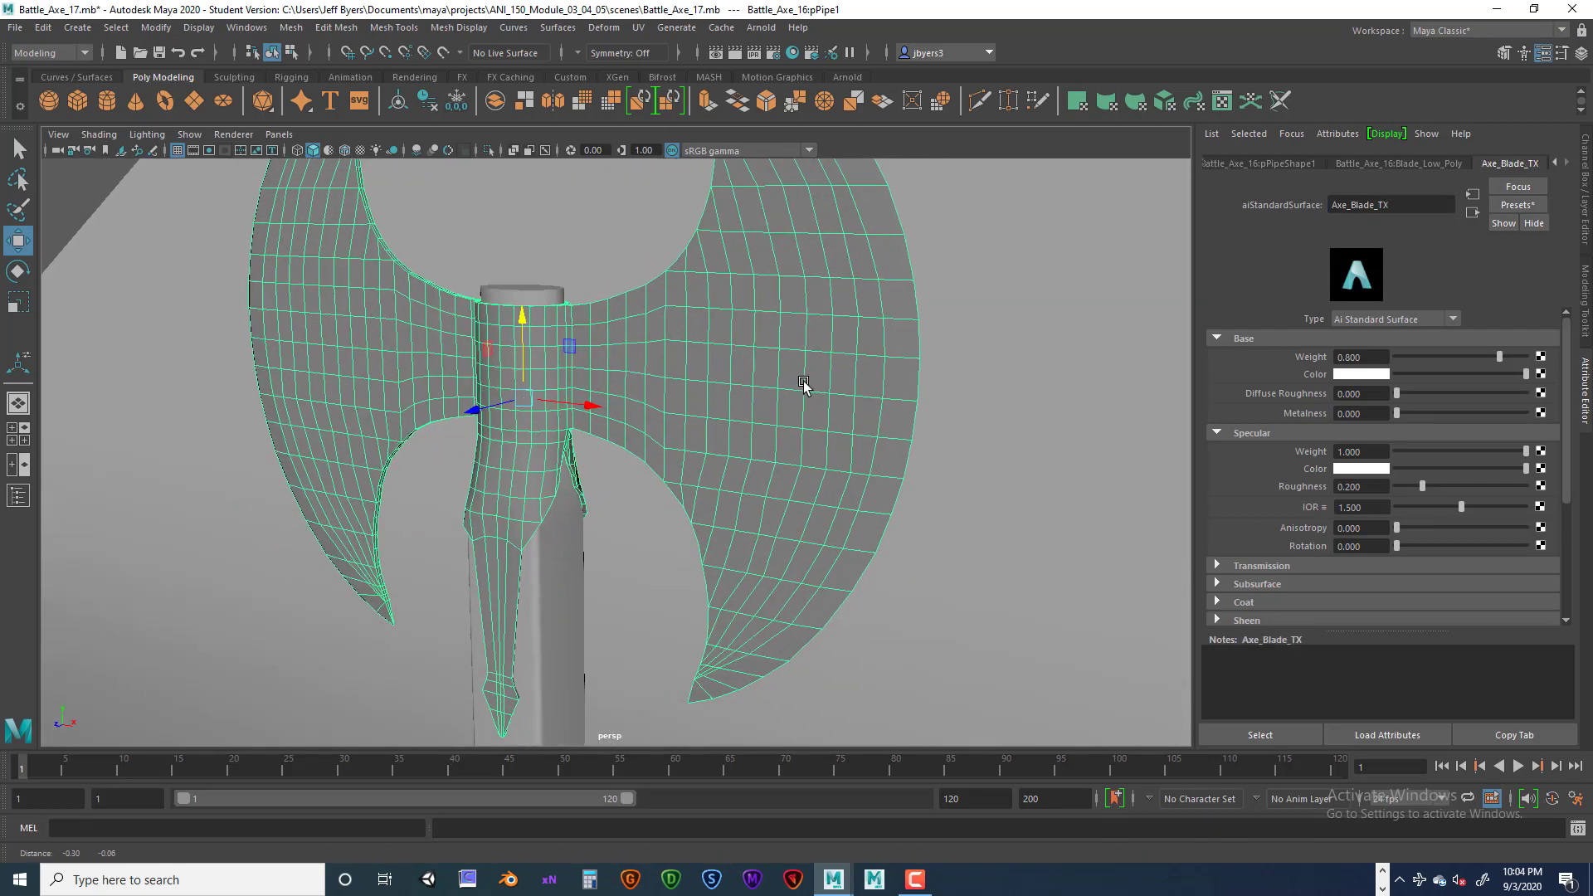
pyautogui.scroll(-5, 797, 412)
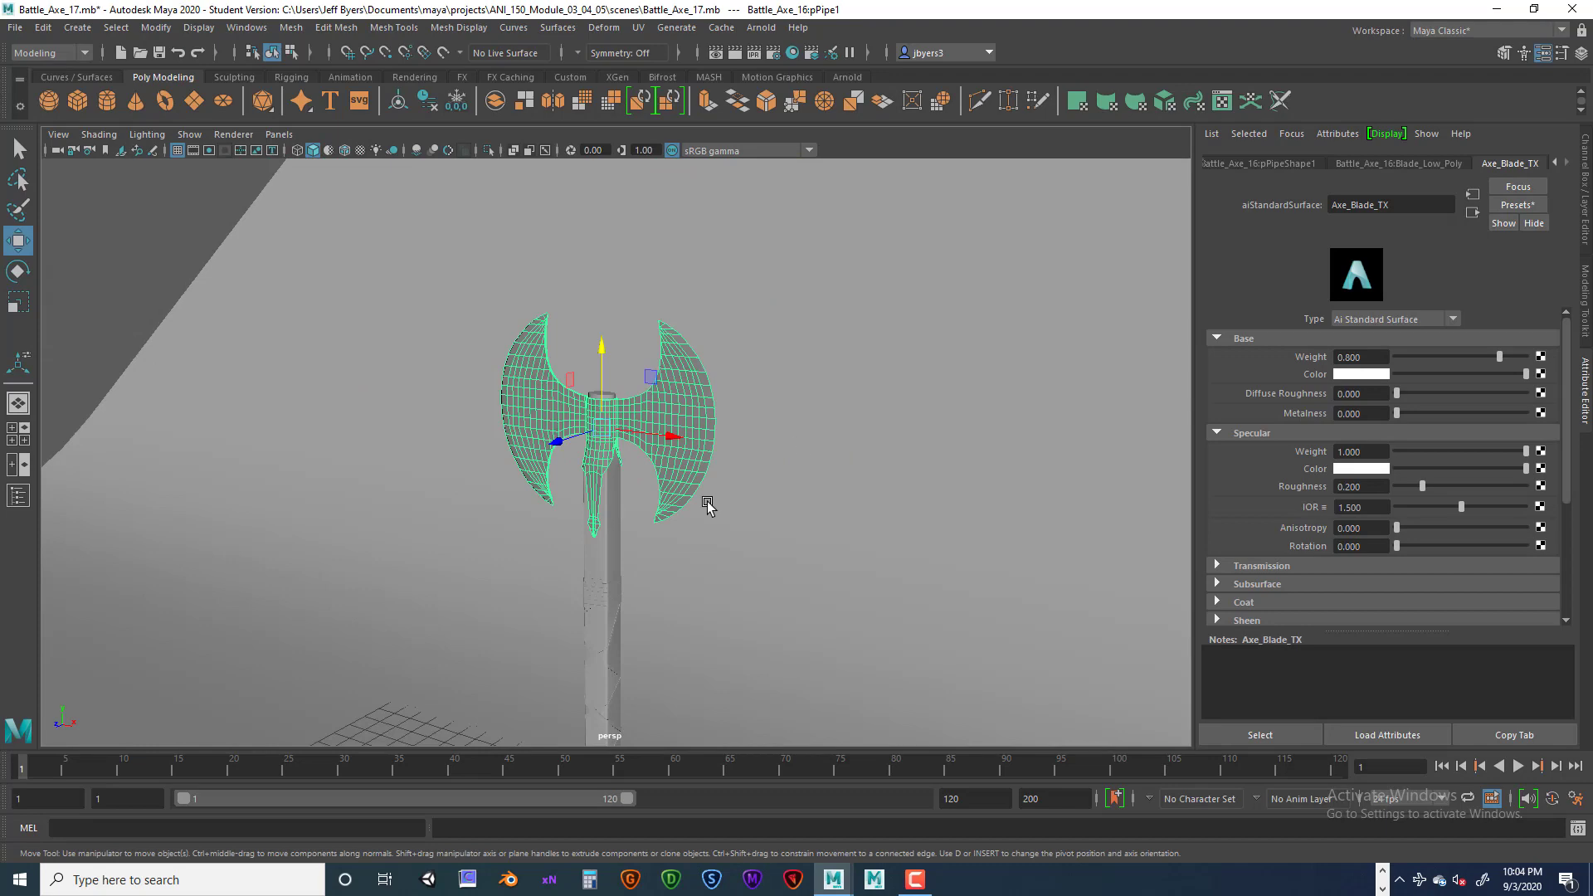
pyautogui.click(615, 562)
pyautogui.keyDown('alt'); pyautogui.moveTo(739, 495); pyautogui.dragTo(705, 412); pyautogui.keyUp('alt')
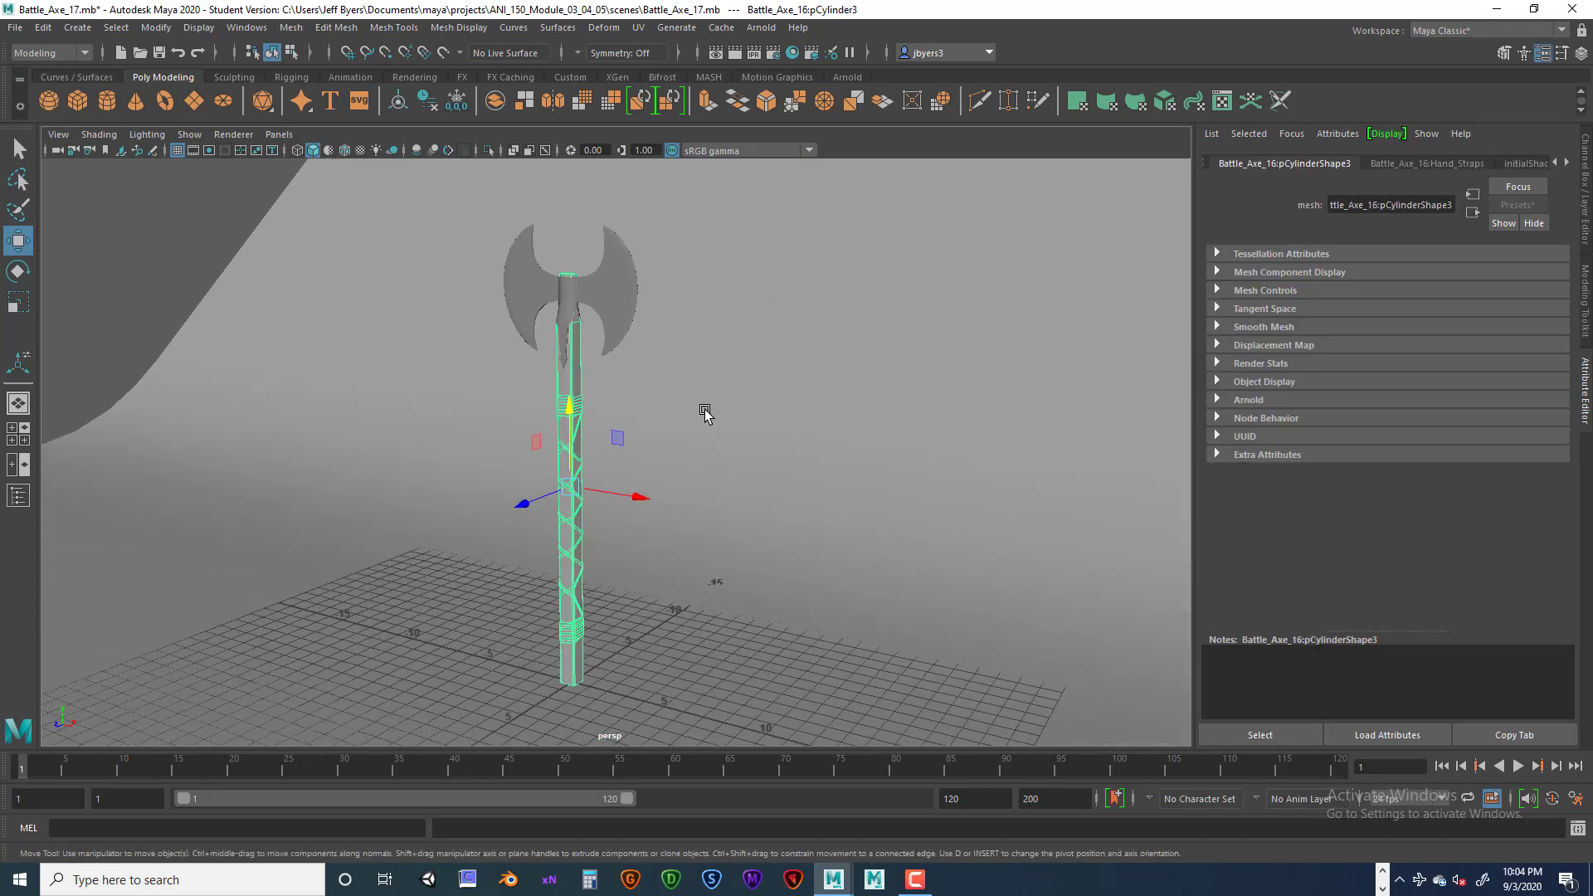
# Assign the axe handle a new Arnold aiStandardSurface material and rename it Axe_Handle_TX.
pyautogui.scroll(3, 712, 431)
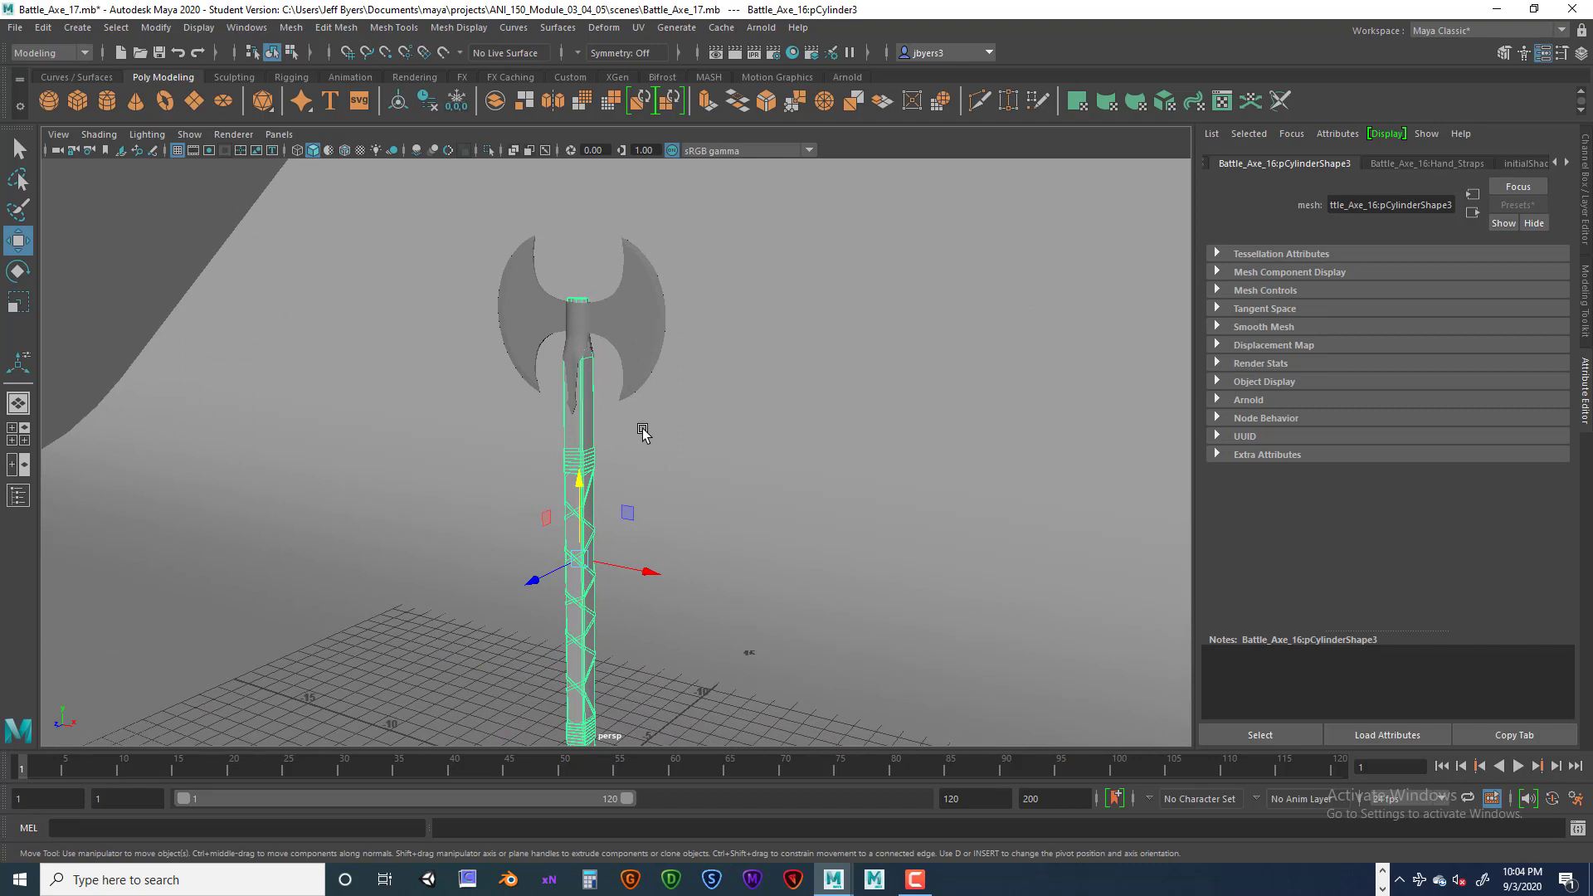
pyautogui.rightClick(575, 422)
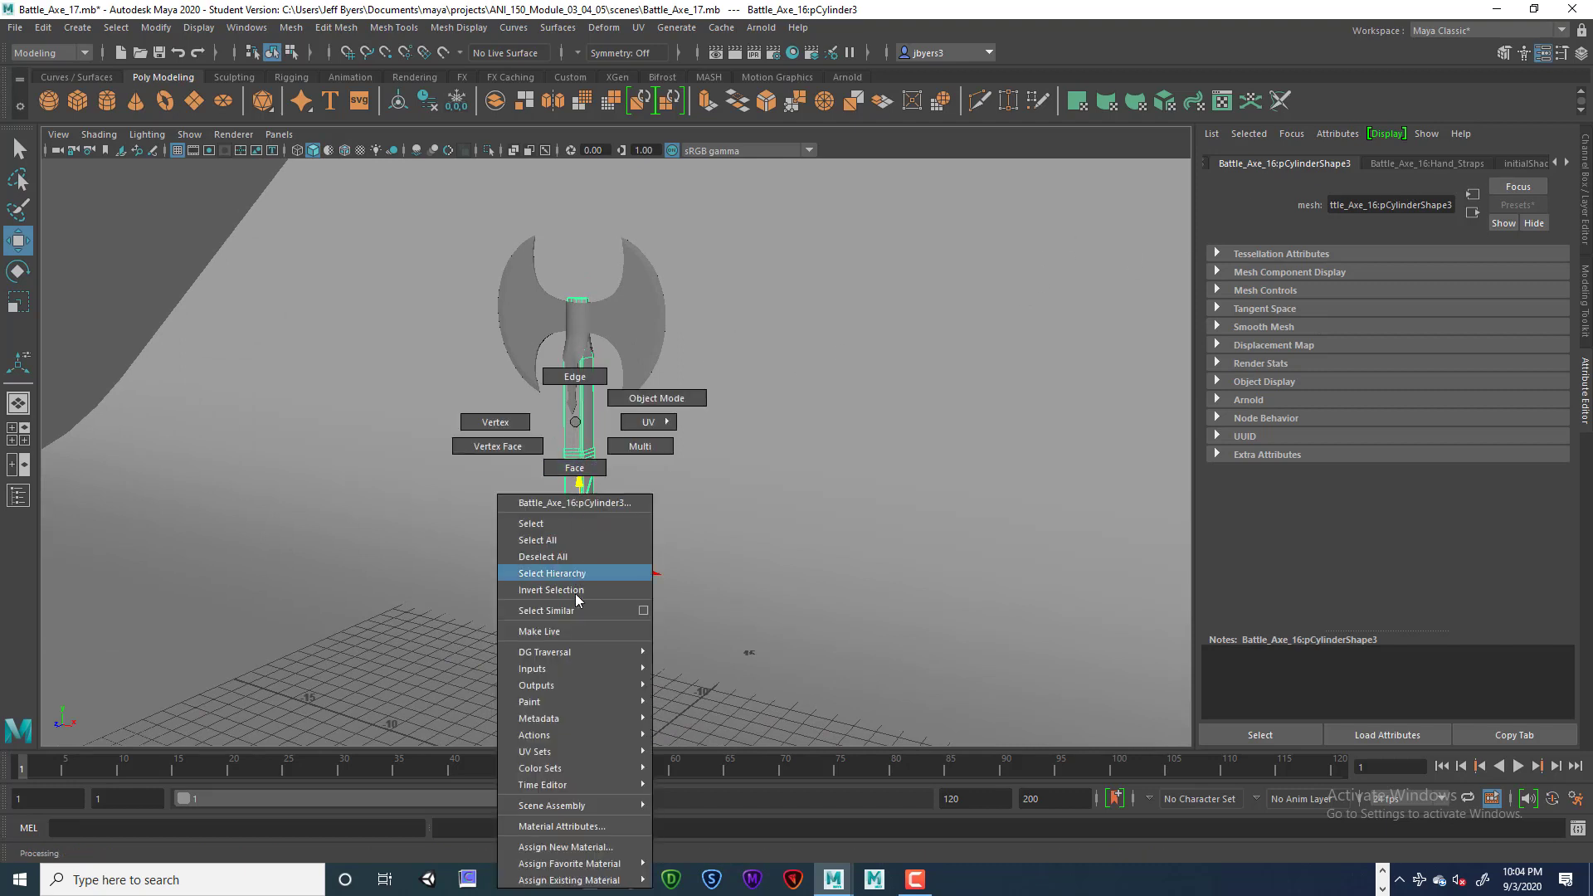
pyautogui.click(581, 847)
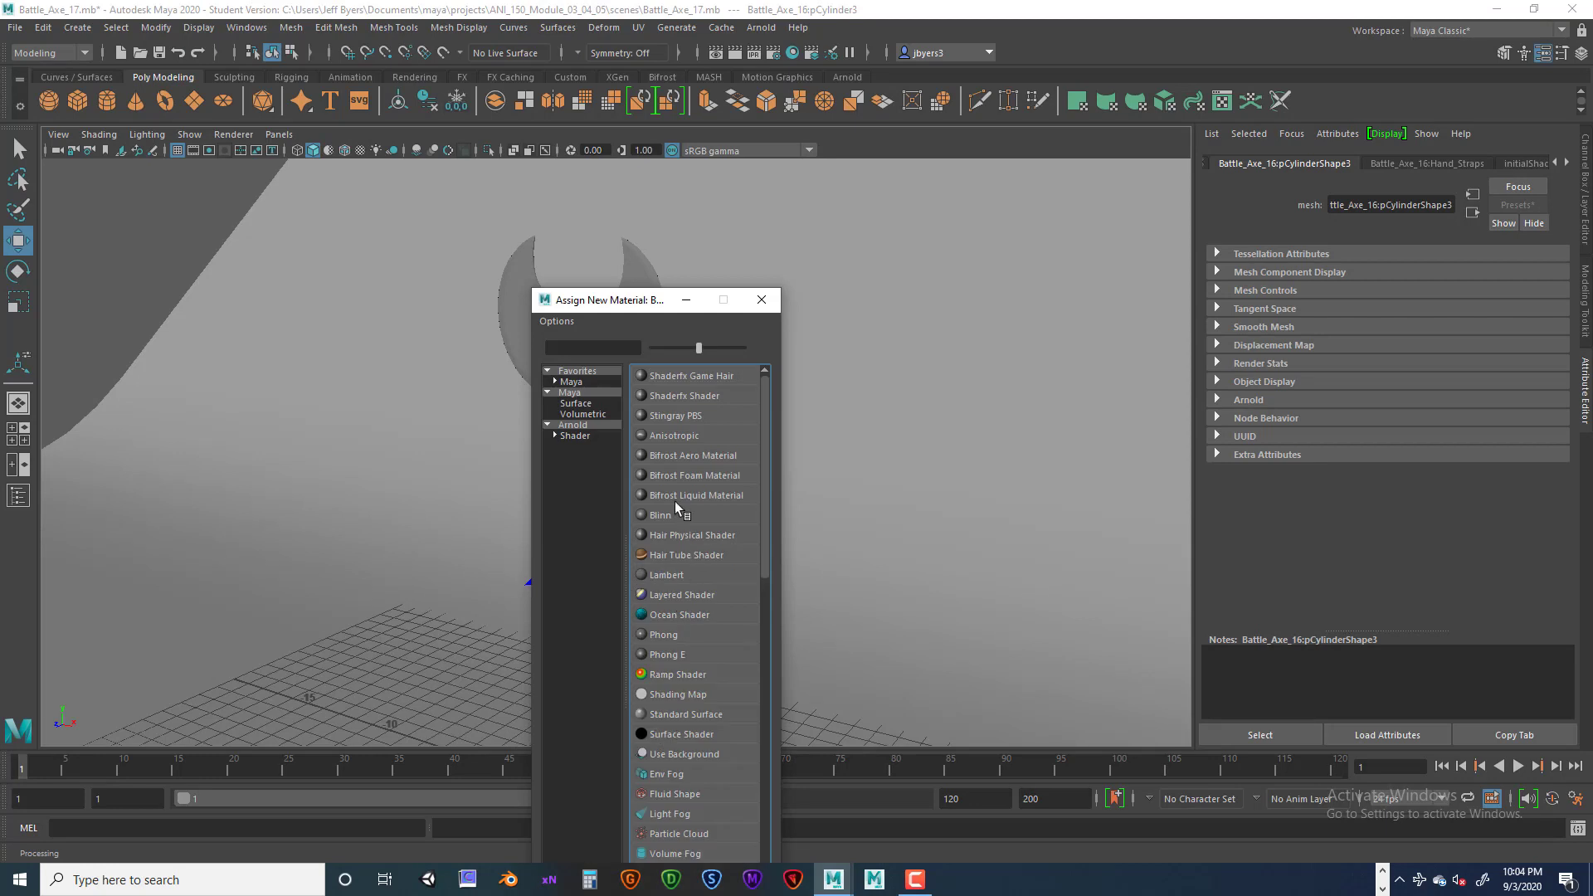
pyautogui.click(575, 436)
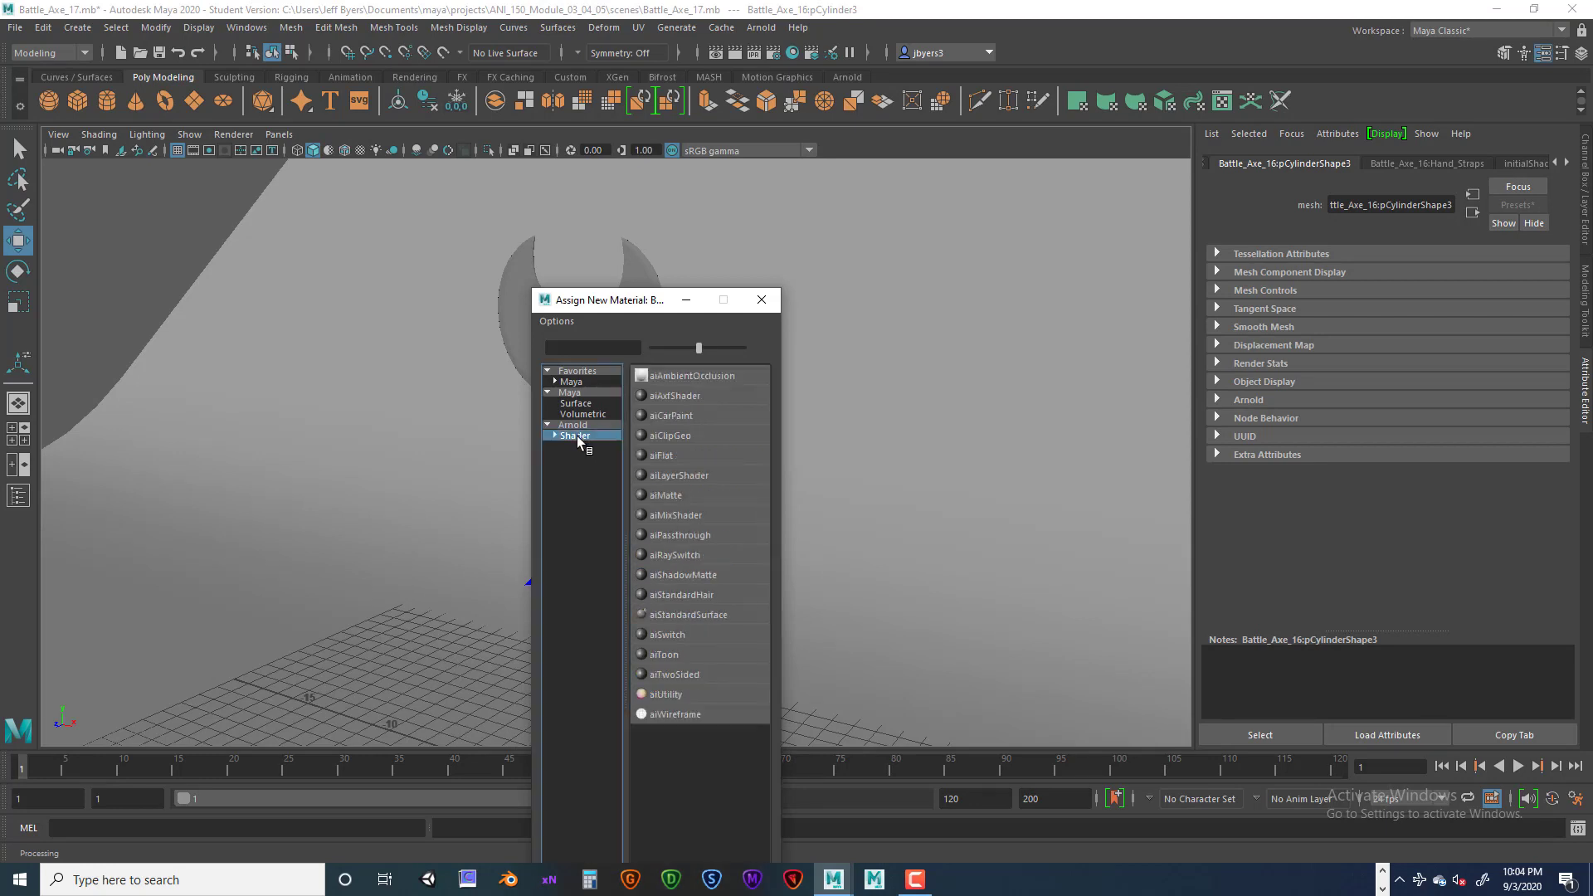
pyautogui.click(693, 614)
pyautogui.moveTo(1421, 205); pyautogui.dragTo(1306, 205)
pyautogui.write('A')
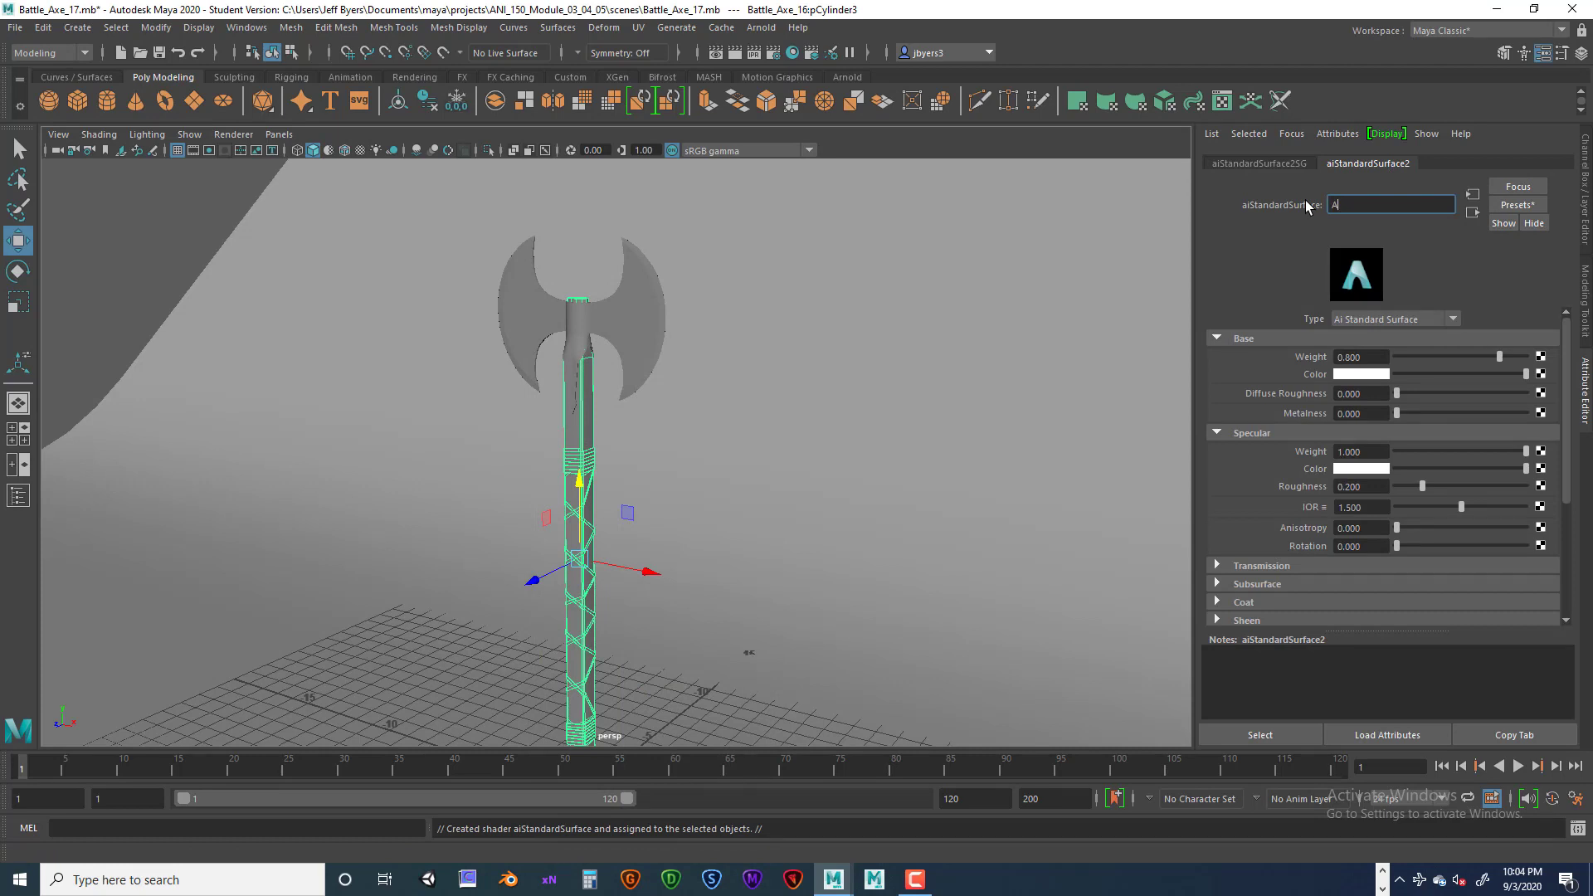
pyautogui.write('xe_Handle_TX')
pyautogui.press('Return')
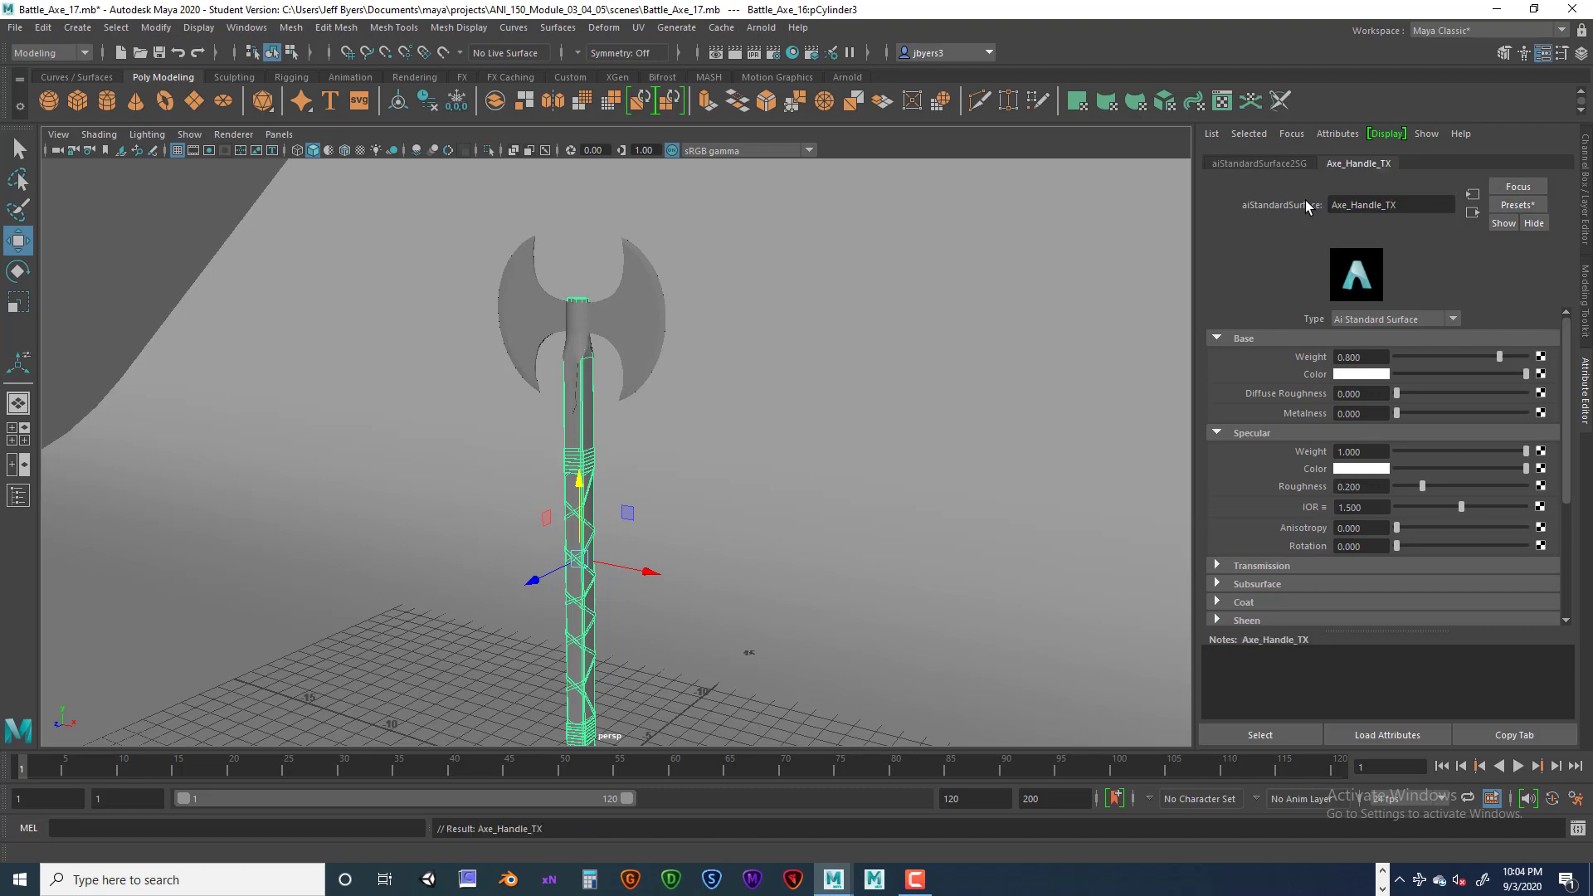
# Assign the backdrop plane pPlane1 a new aiStandardSurface material named Floor_TX.
pyautogui.click(810, 322)
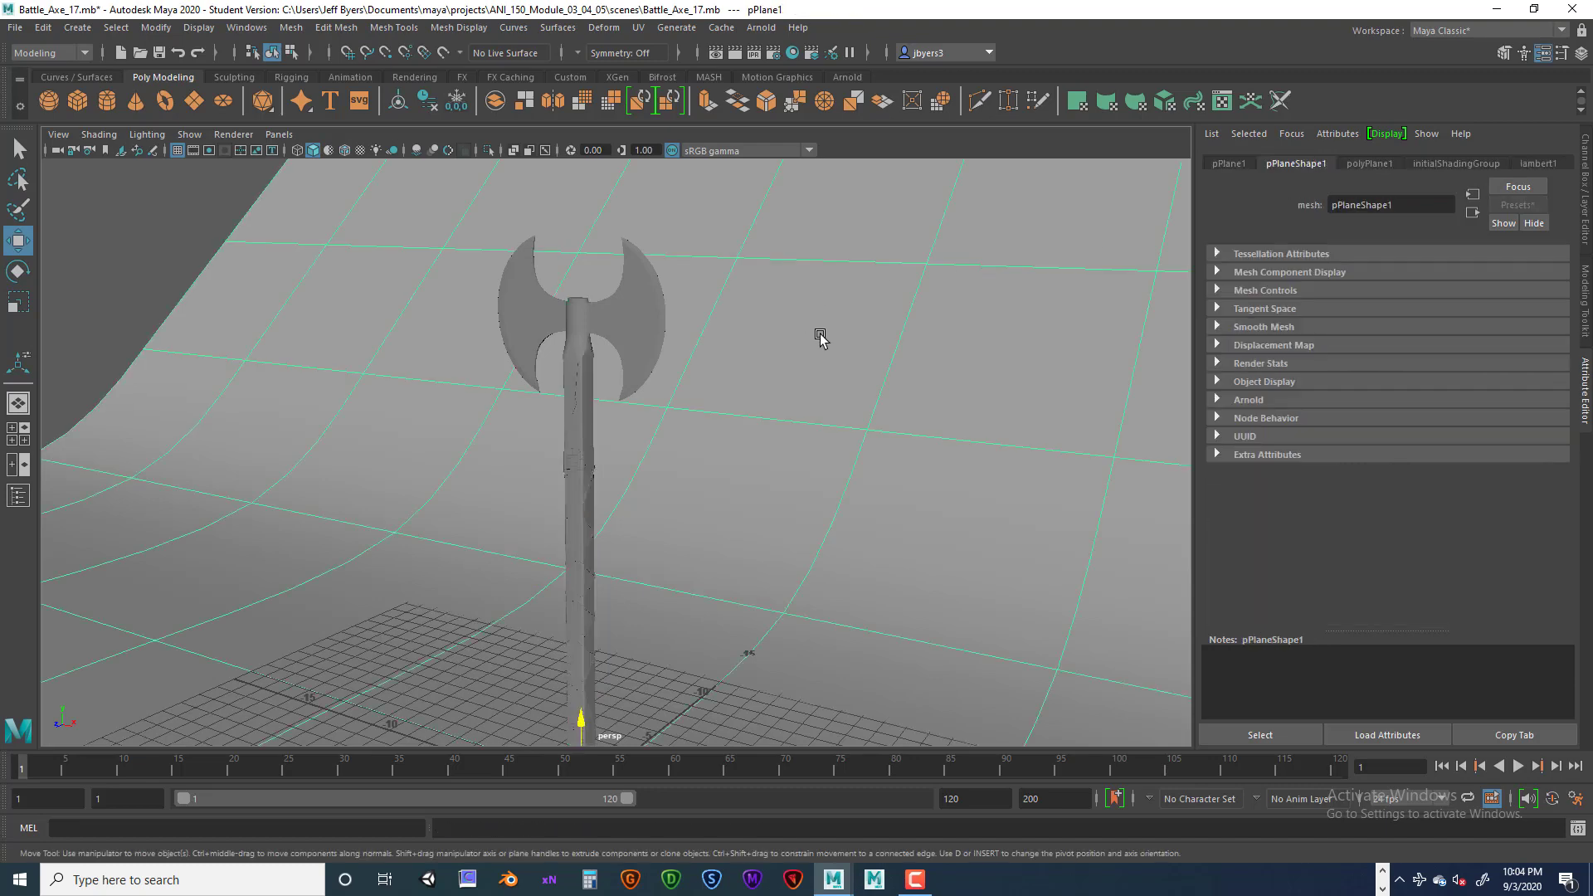
pyautogui.scroll(-3, 817, 332)
pyautogui.scroll(-4, 813, 325)
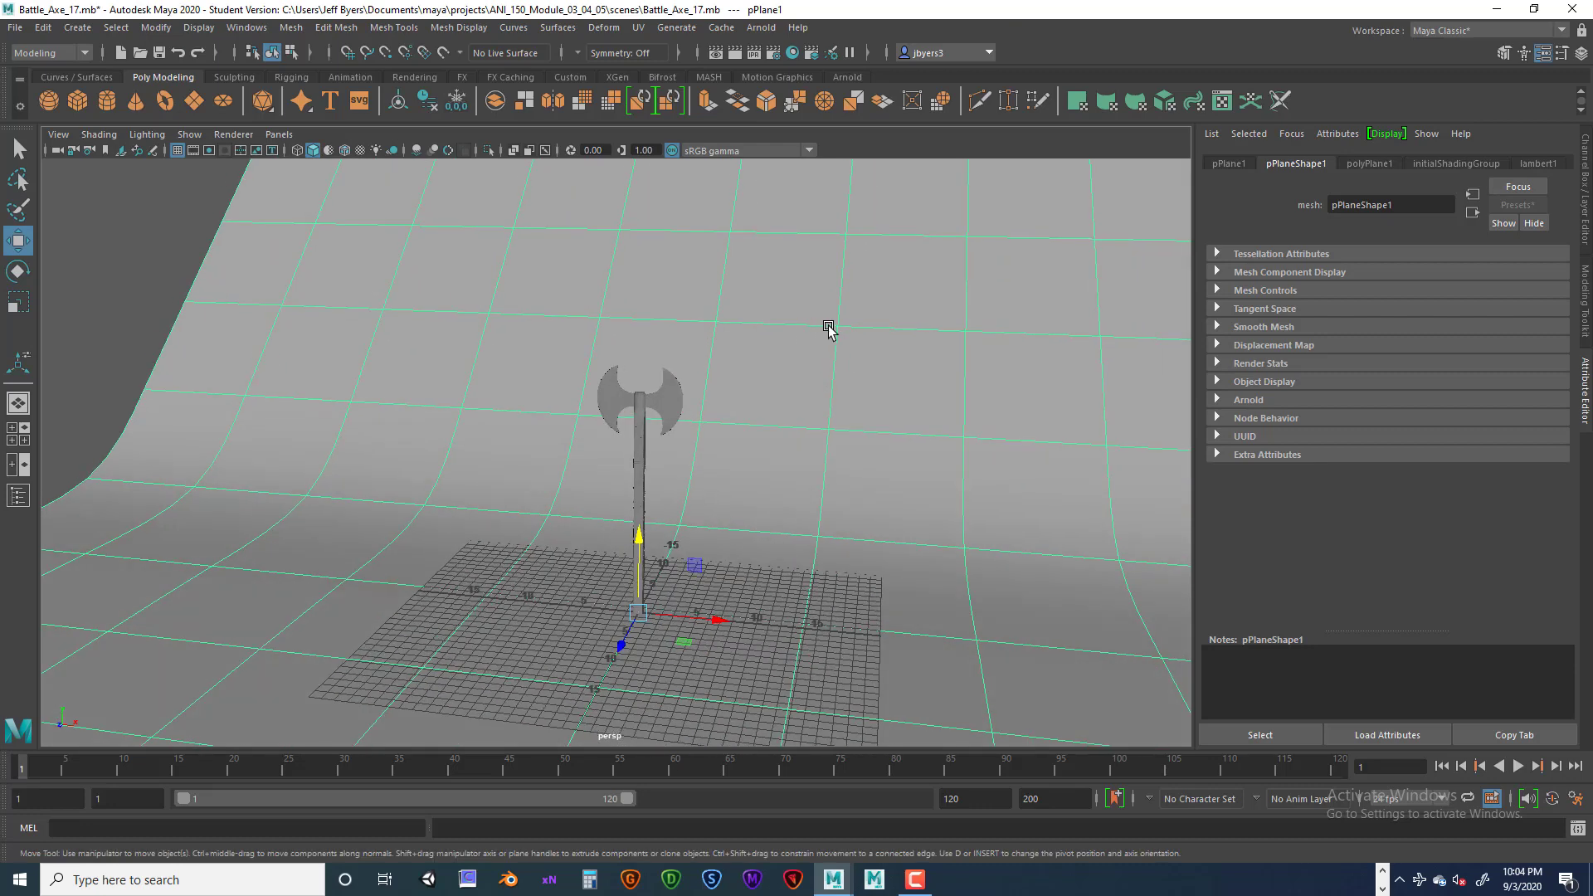
pyautogui.keyDown('alt'); pyautogui.moveTo(828, 328); pyautogui.dragTo(782, 356); pyautogui.keyUp('alt')
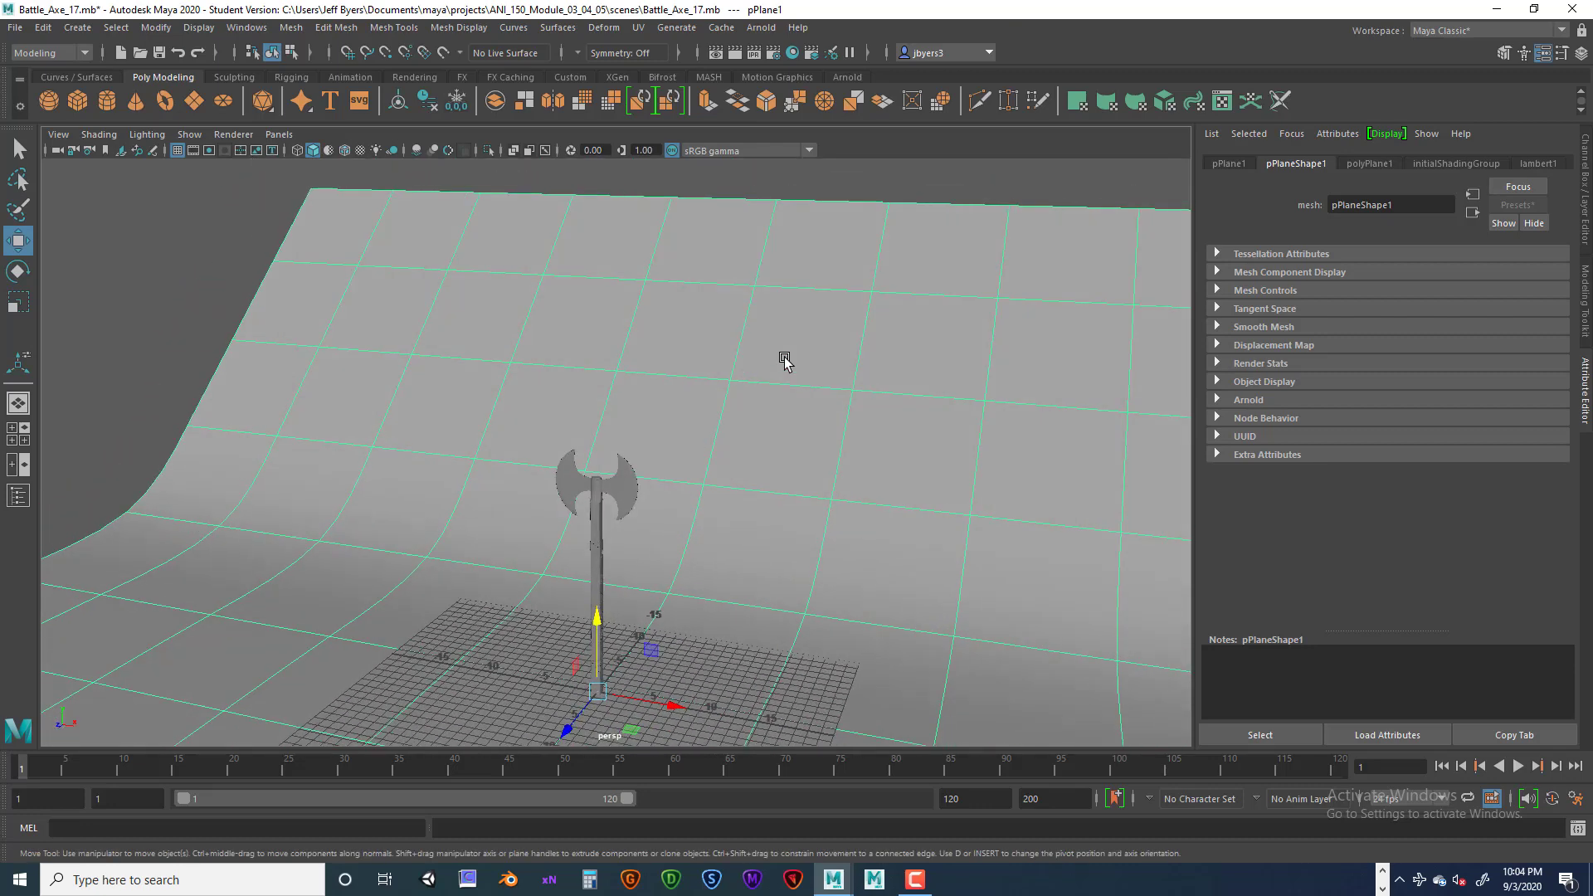
pyautogui.rightClick(785, 353)
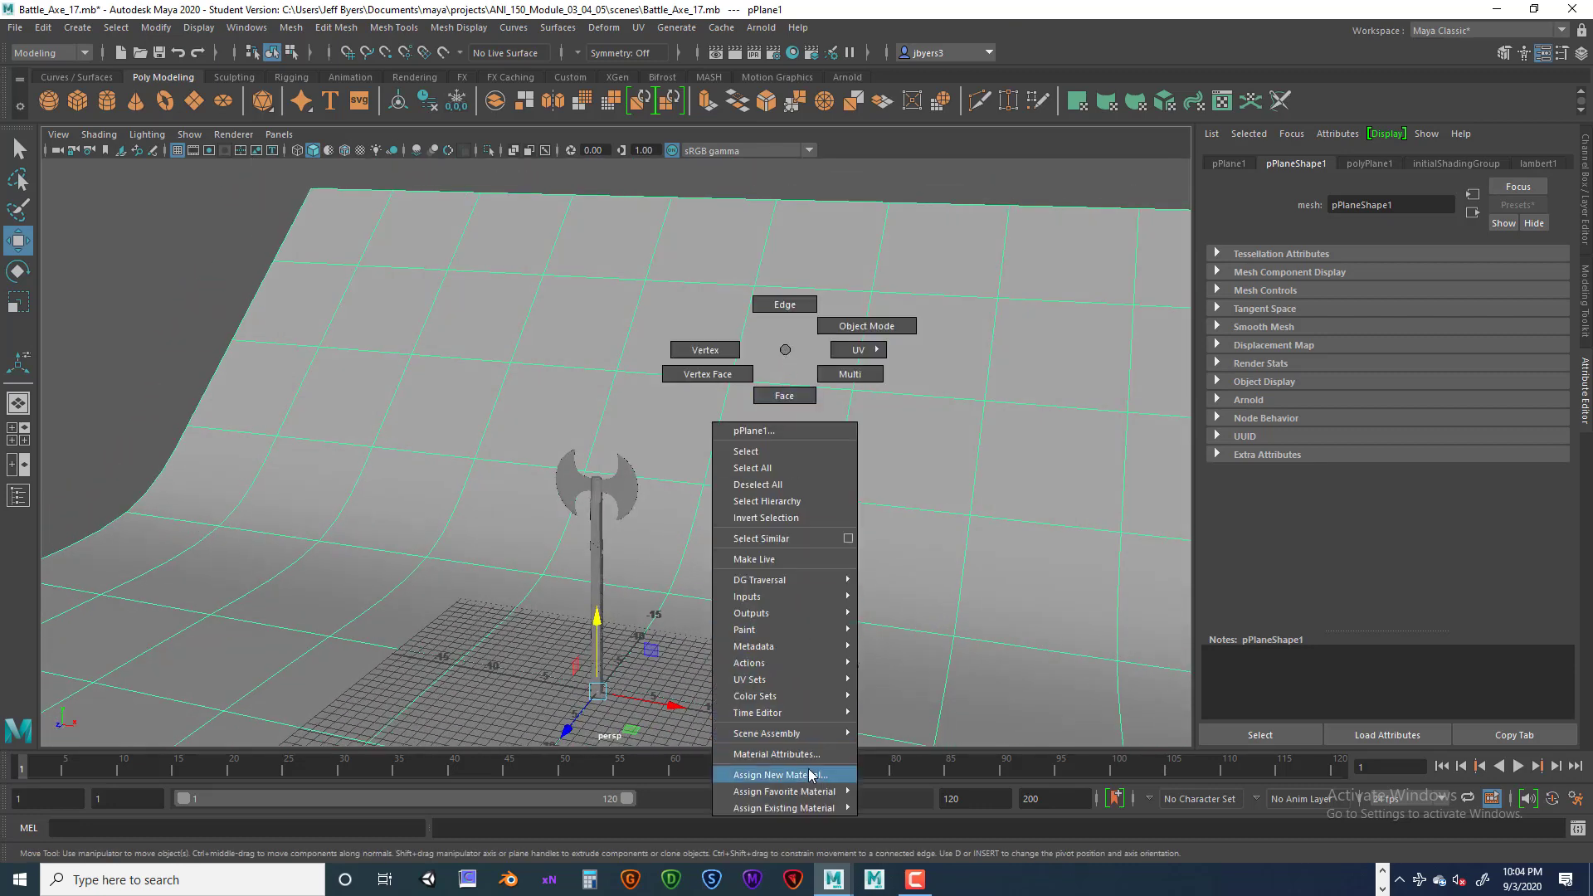
pyautogui.click(811, 772)
pyautogui.click(575, 437)
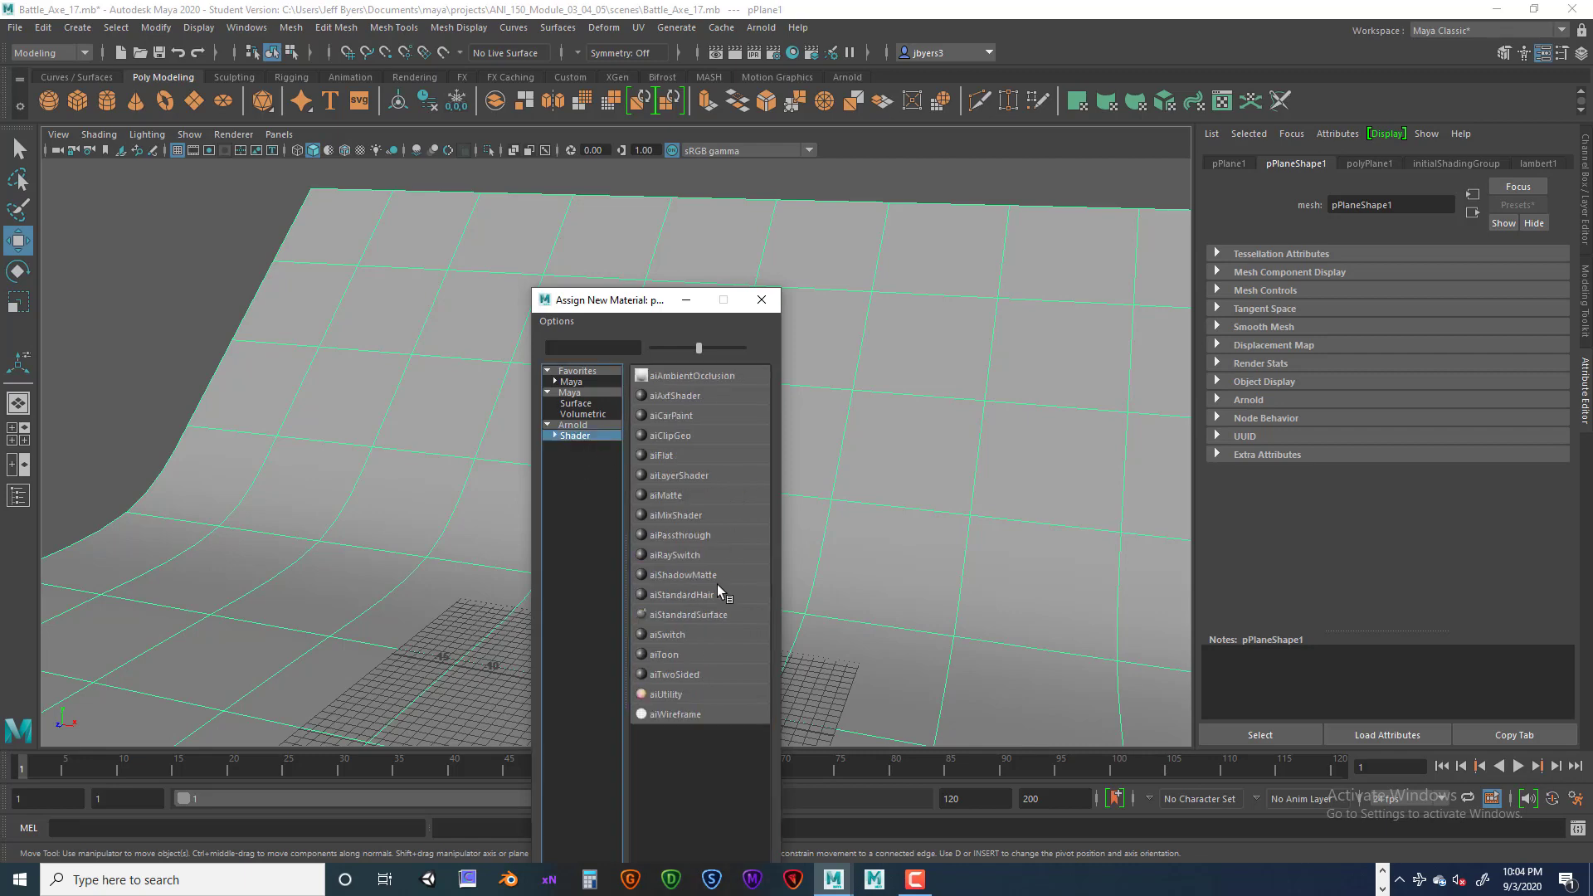
pyautogui.click(712, 616)
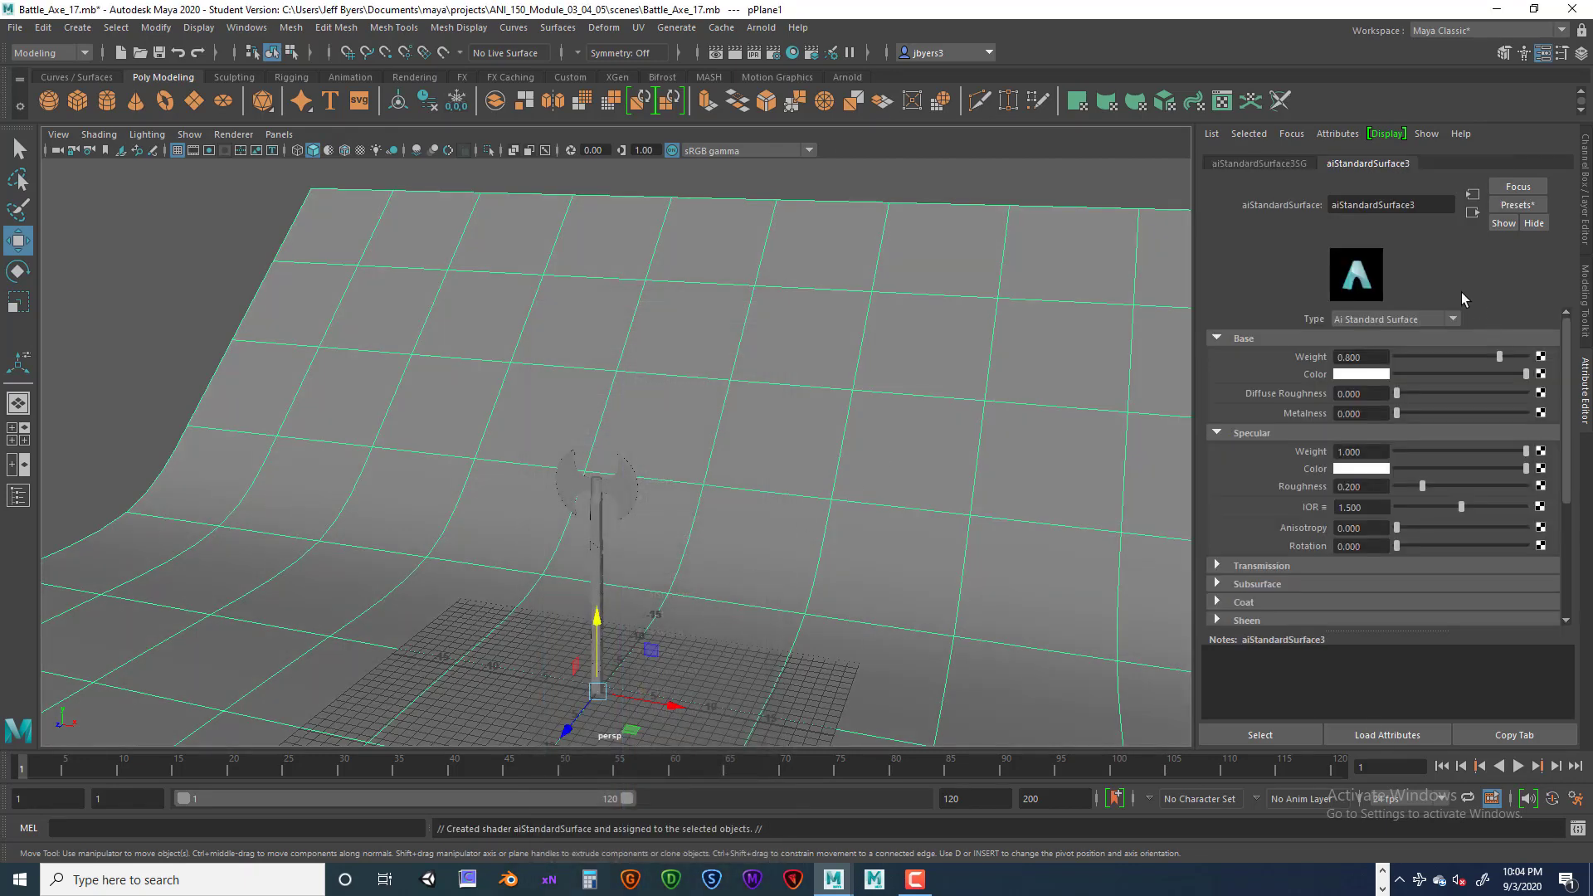
pyautogui.doubleClick(1373, 205)
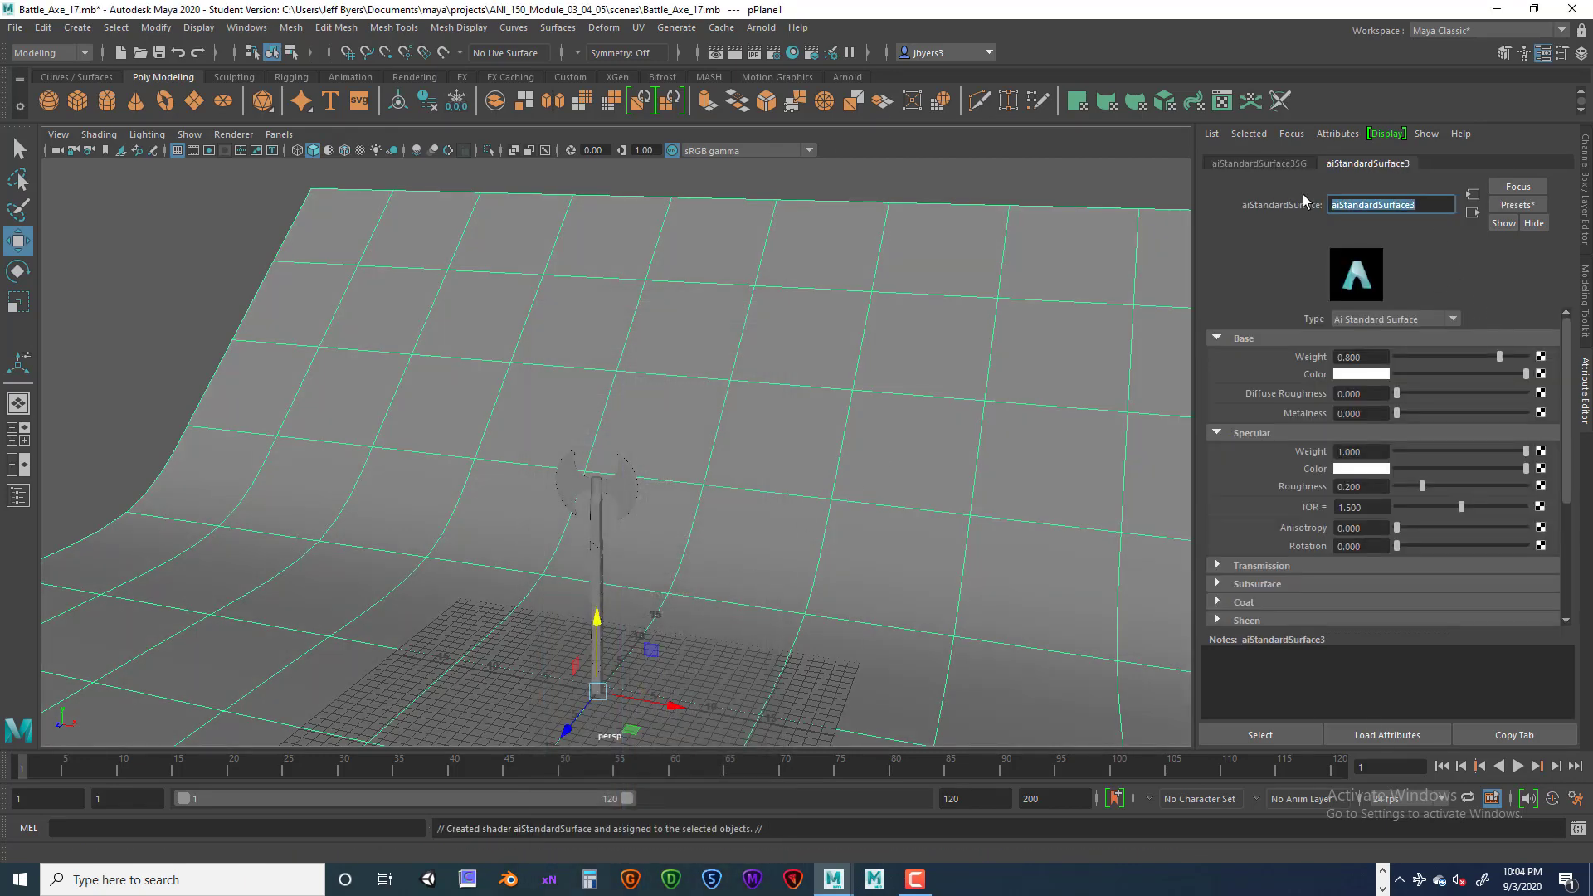
pyautogui.write('Floor_TX')
pyautogui.press('Return')
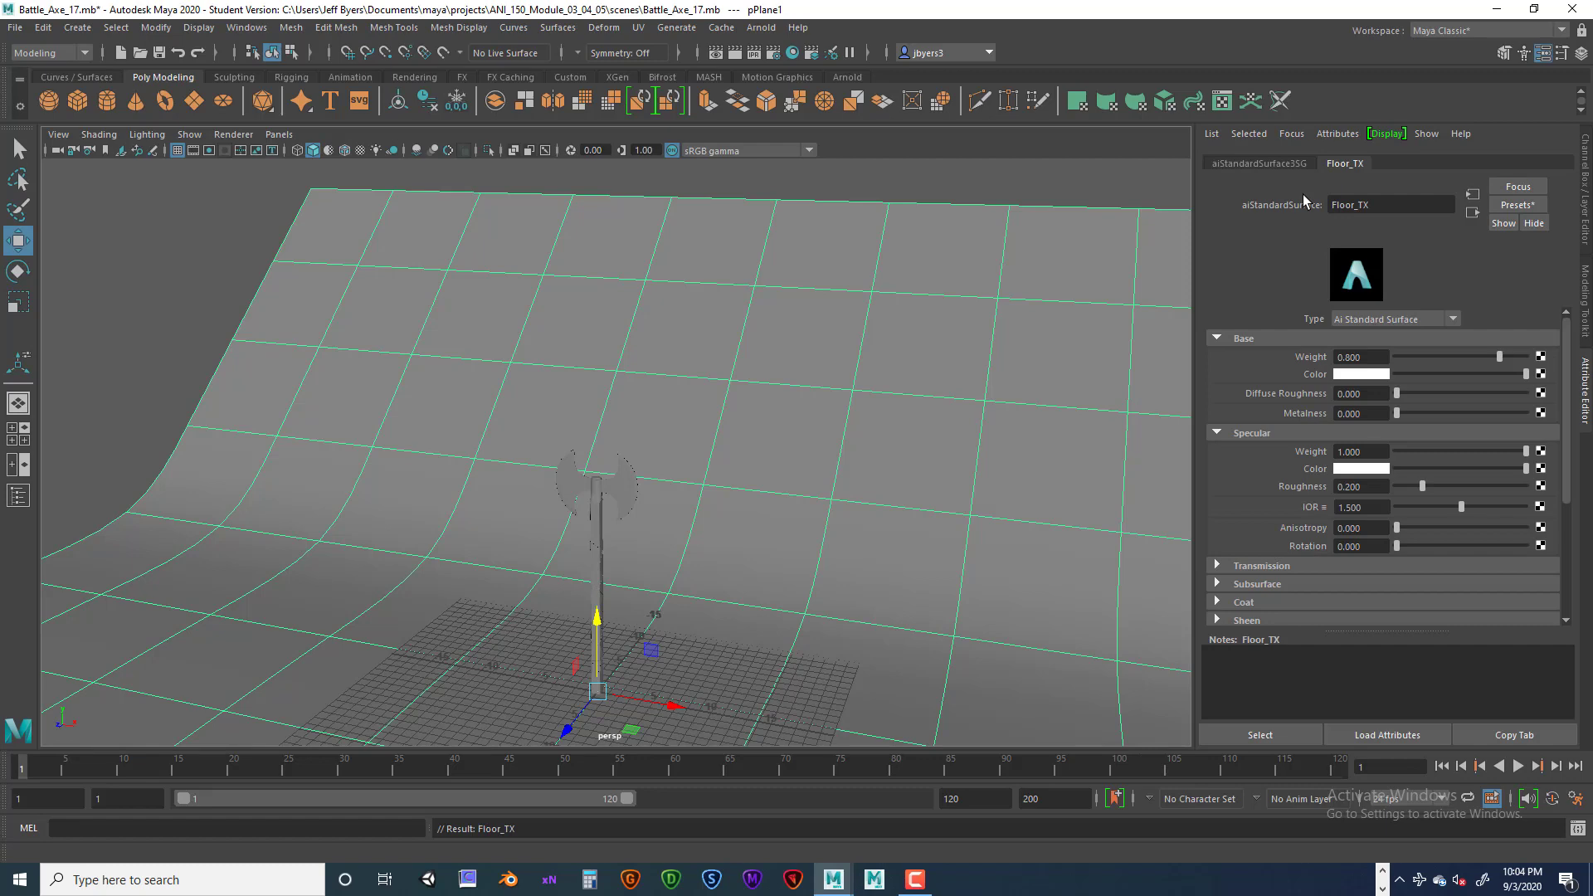
# Orbit and pan the view around the axe and backdrop.
pyautogui.scroll(5, 805, 465)
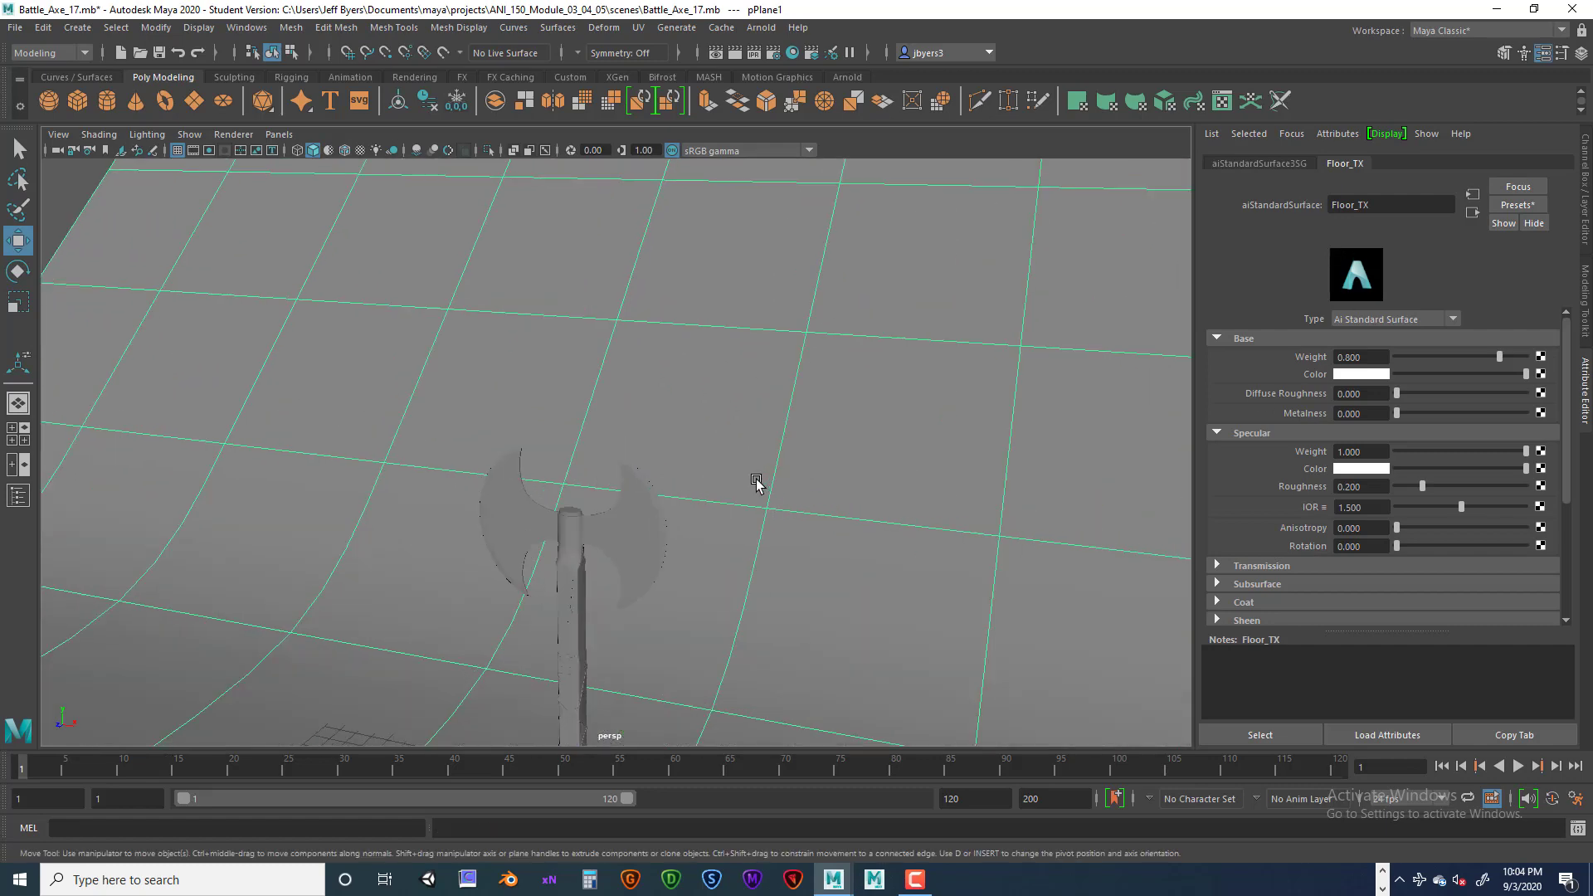
pyautogui.scroll(-5, 741, 456)
pyautogui.keyDown('alt'); pyautogui.moveTo(757, 448); pyautogui.dragTo(785, 380); pyautogui.keyUp('alt')
pyautogui.scroll(5, 785, 380)
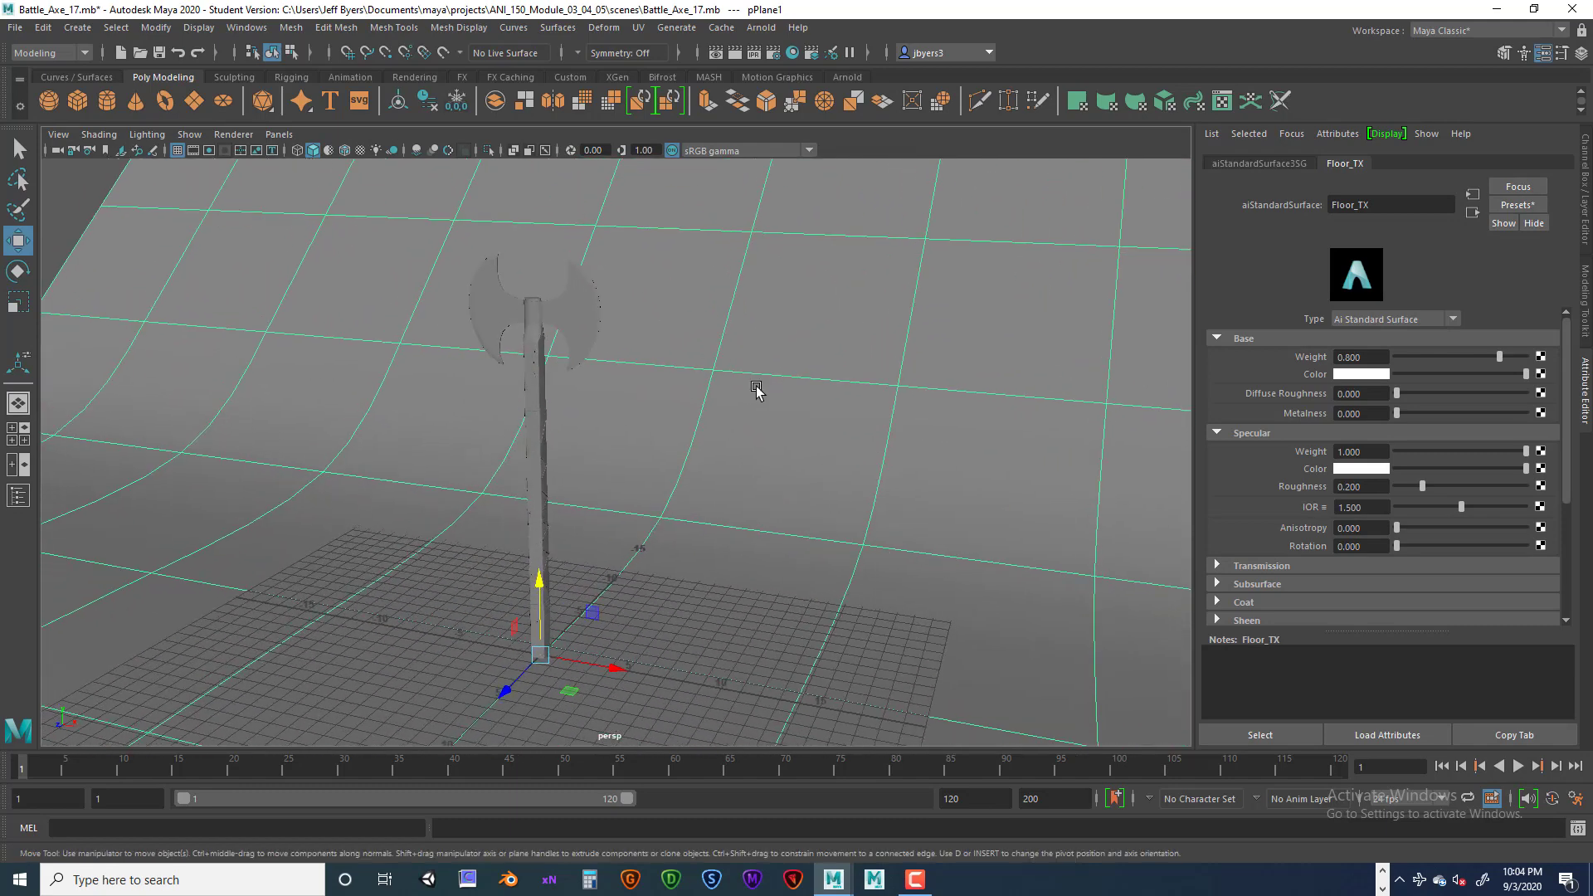
pyautogui.keyDown('alt'); pyautogui.moveTo(764, 391); pyautogui.dragTo(797, 437, button='middle'); pyautogui.keyUp('alt')
# Set Floor_TX's base colour to a pale warm off-white (H 47.348, S 0.179, V 0.838).
pyautogui.click(1376, 375)
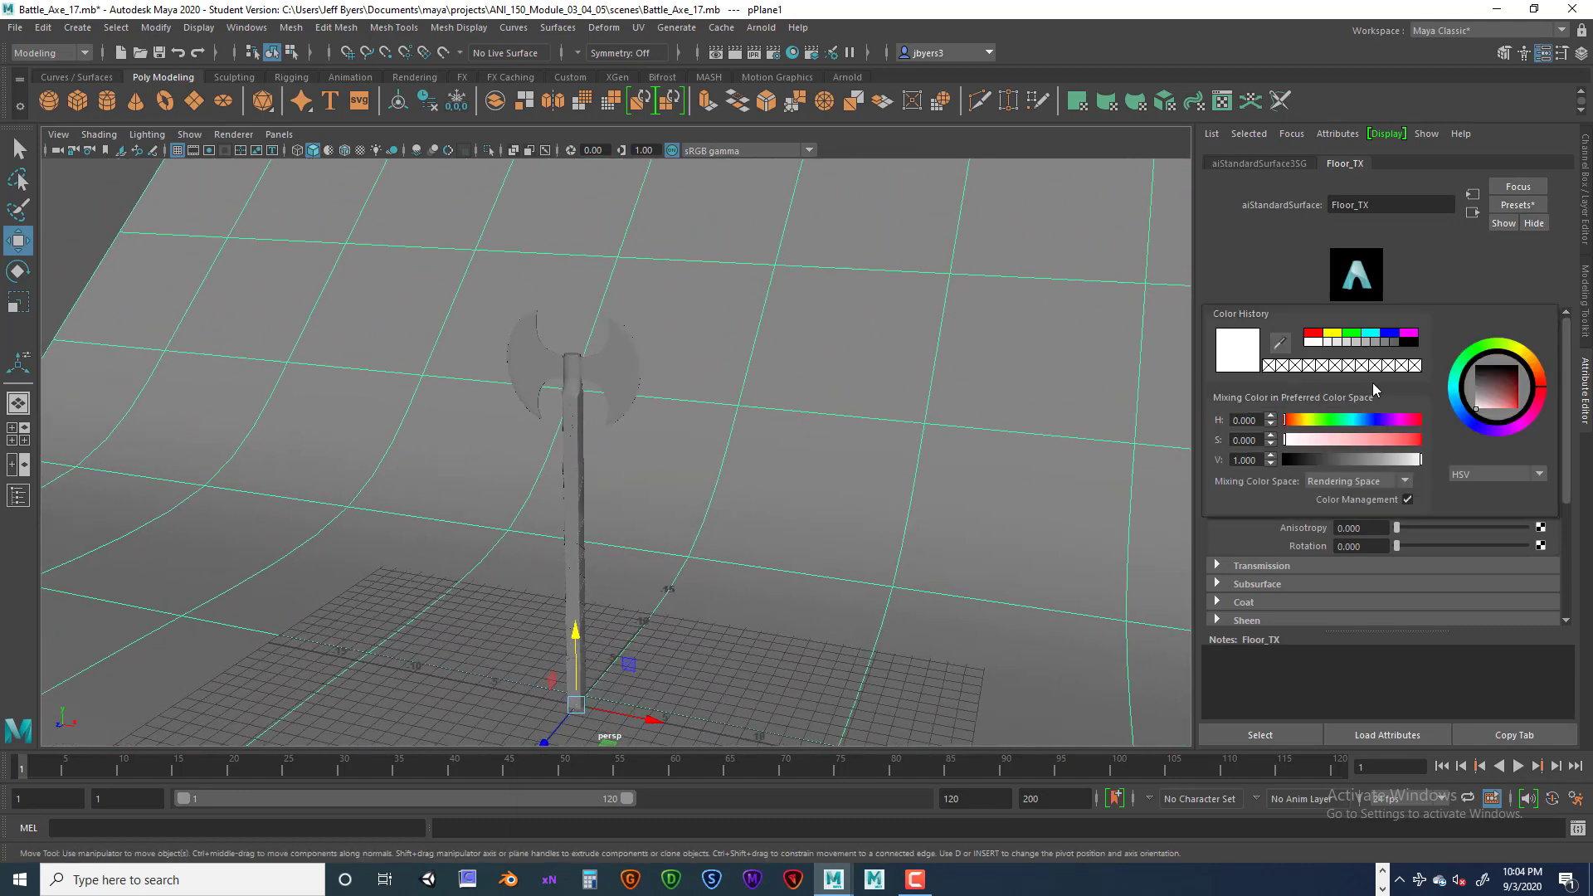
pyautogui.click(1408, 334)
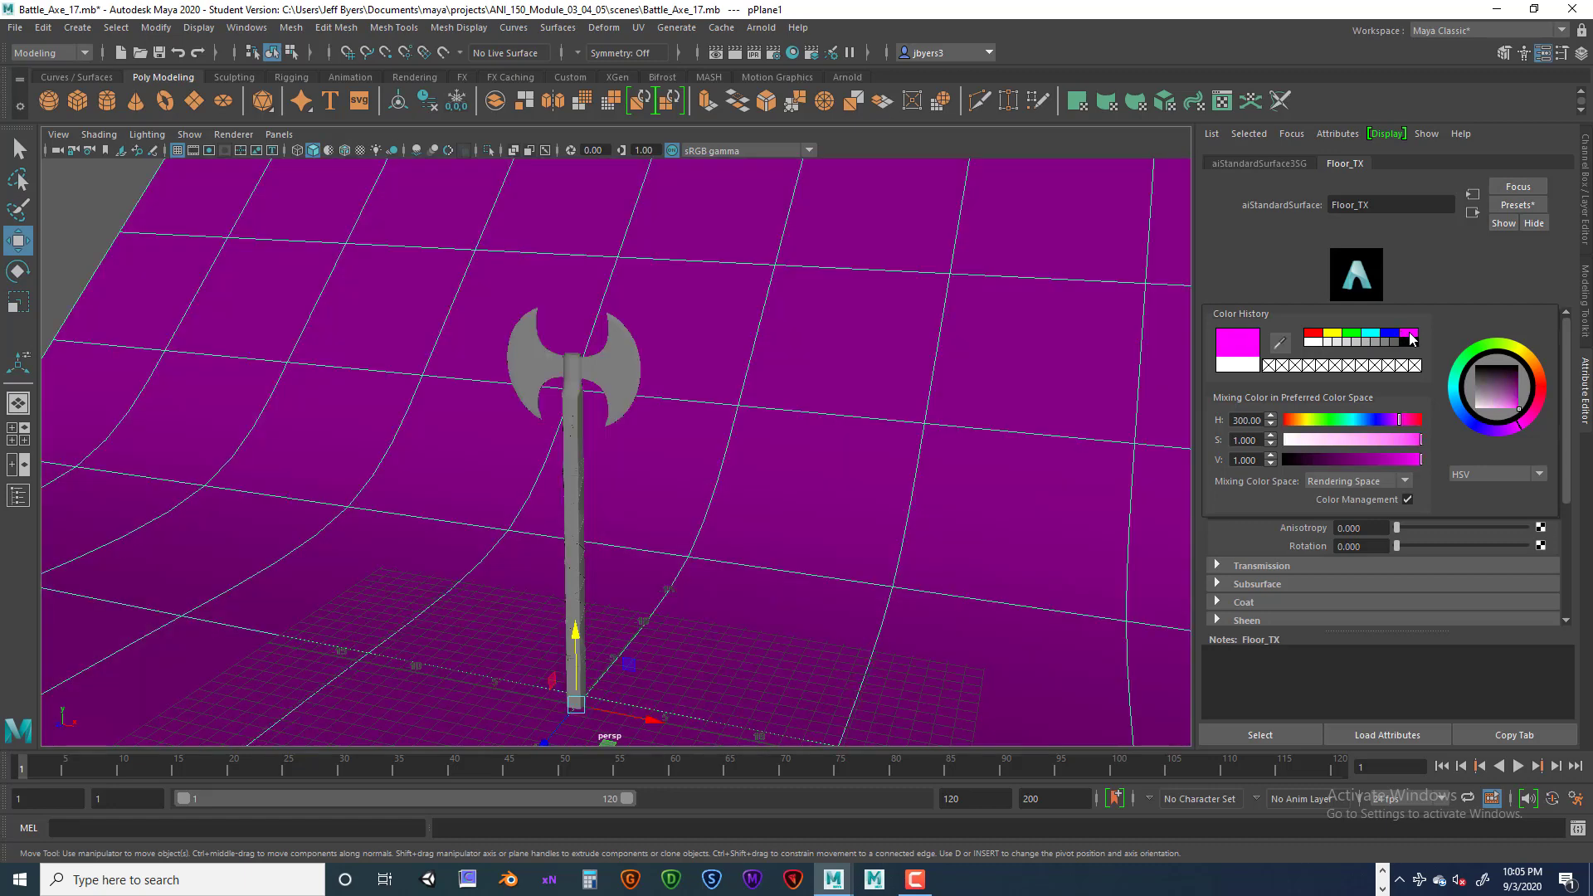
pyautogui.click(1388, 335)
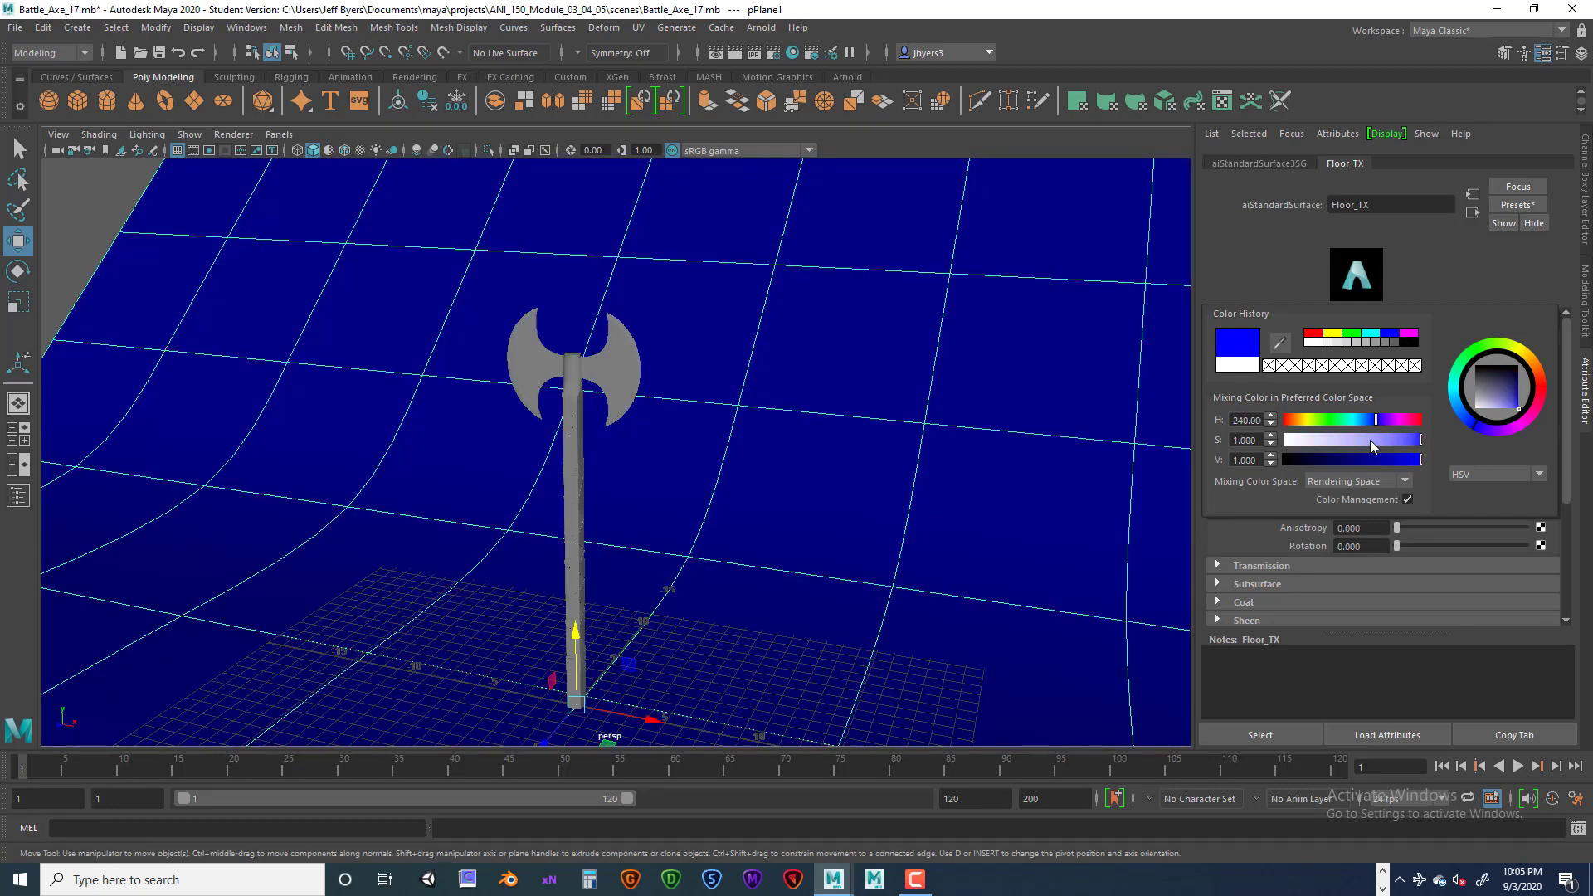
pyautogui.moveTo(1371, 447); pyautogui.dragTo(1378, 442)
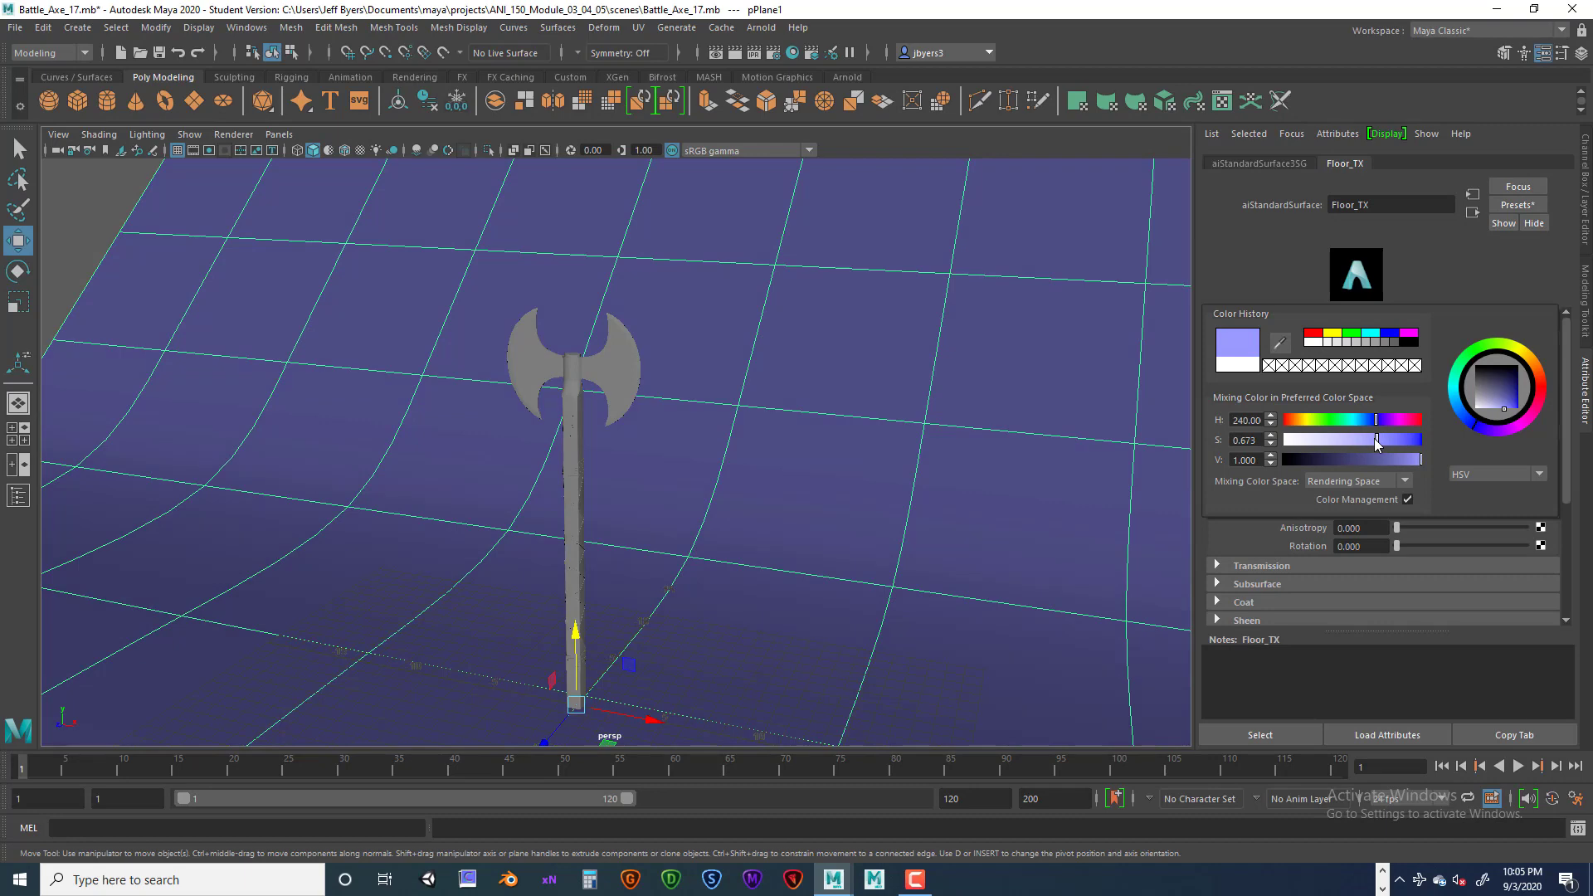
pyautogui.moveTo(1488, 400); pyautogui.dragTo(1500, 419)
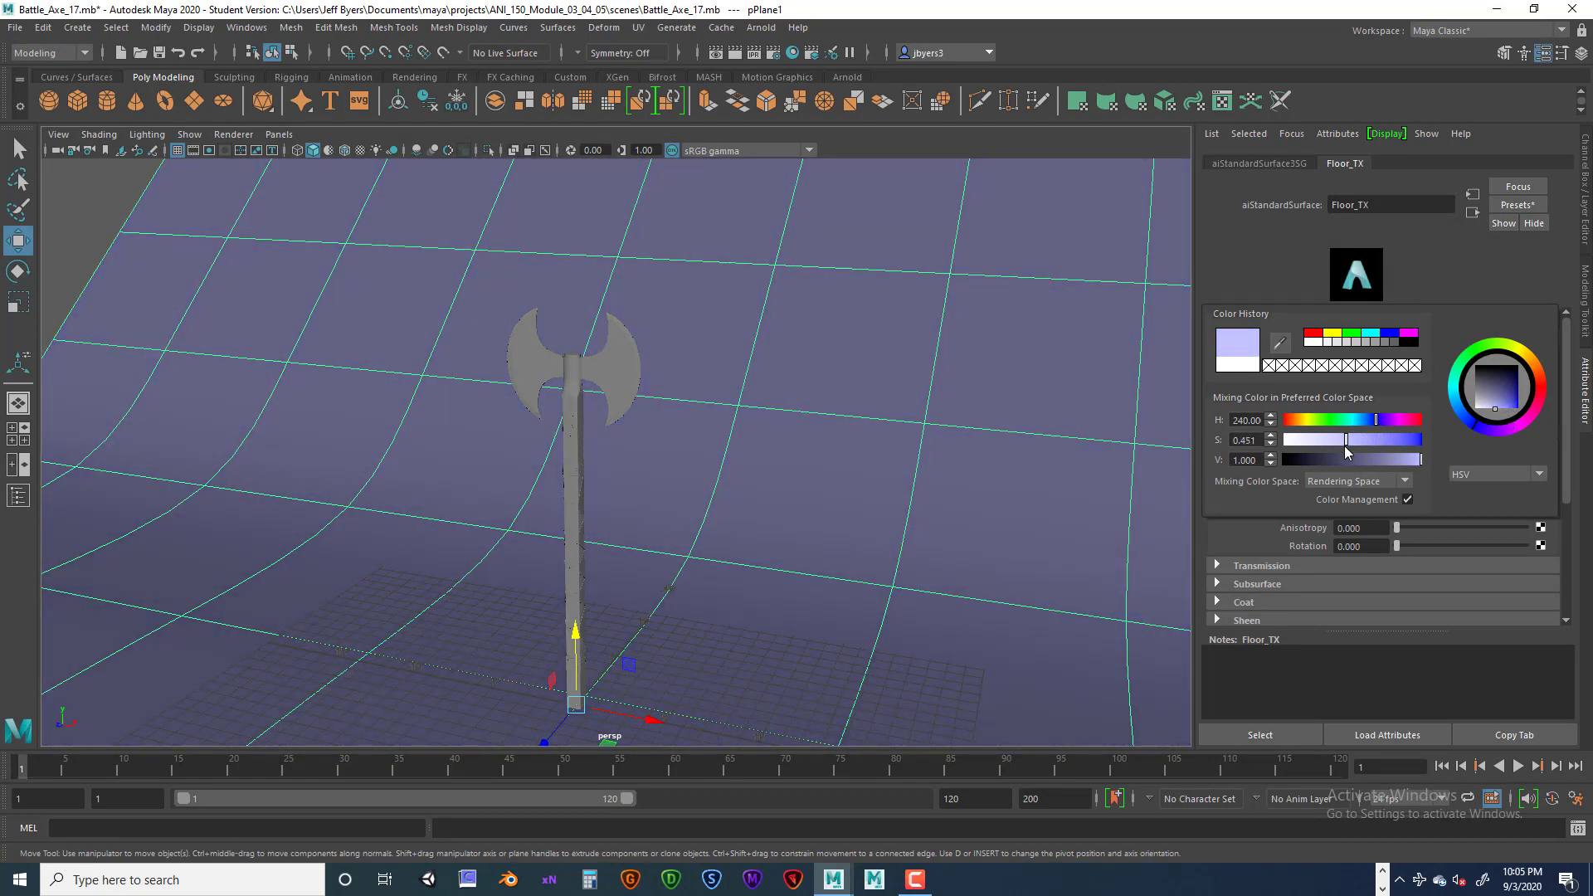
pyautogui.moveTo(1358, 428); pyautogui.dragTo(1312, 427)
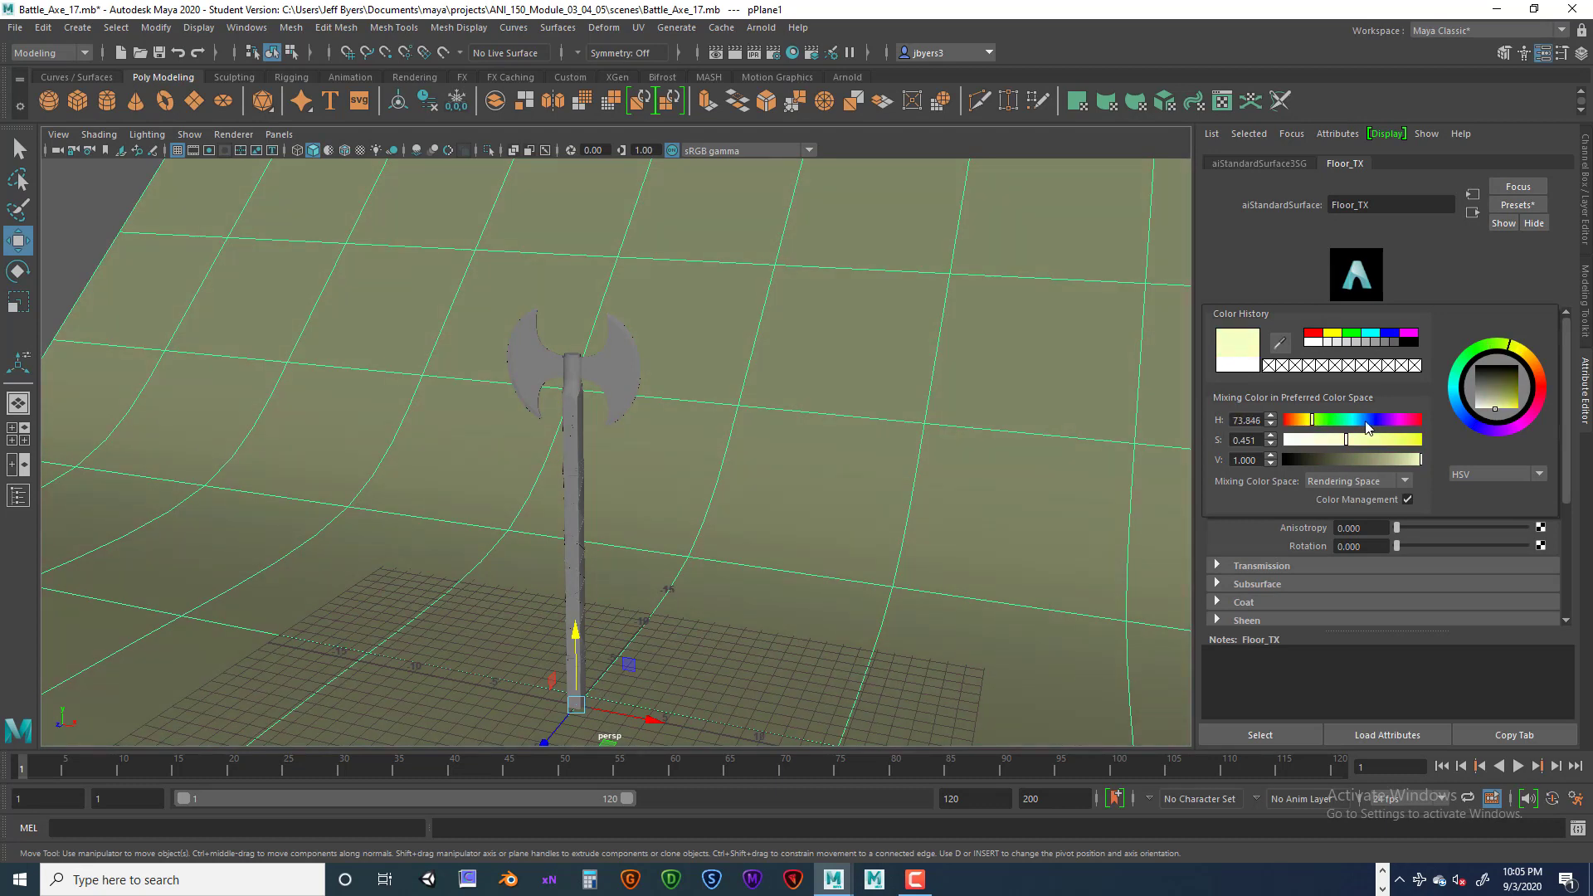
pyautogui.moveTo(1494, 353); pyautogui.dragTo(1529, 362)
pyautogui.moveTo(1422, 462)
pyautogui.mouseDown()
pyautogui.moveTo(1294, 440)
pyautogui.moveTo(1309, 444)
pyautogui.mouseUp()
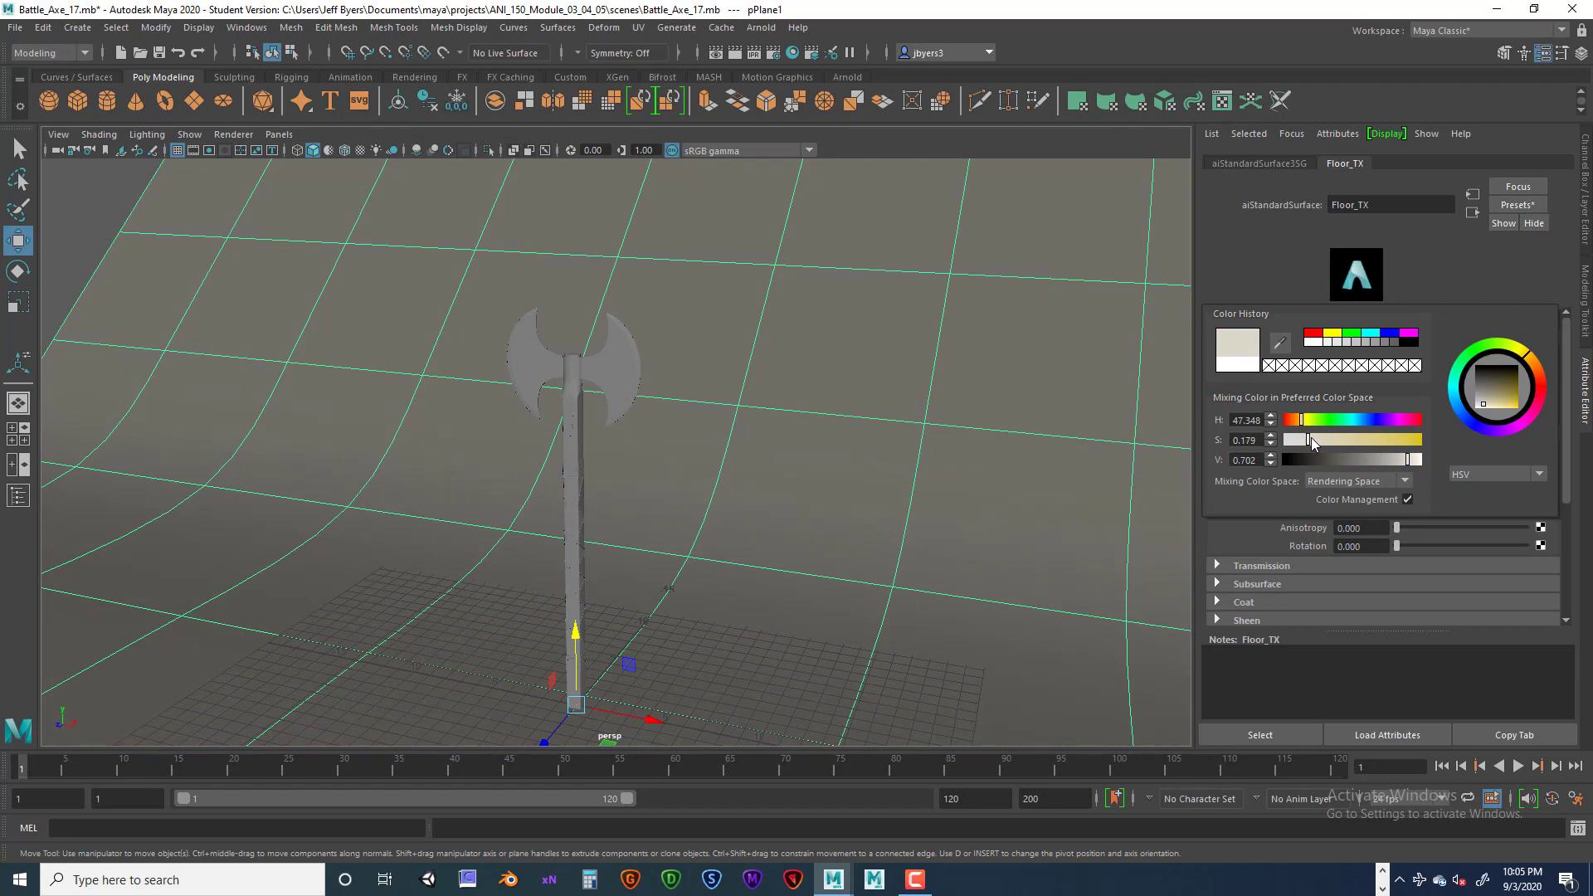
pyautogui.moveTo(1408, 462); pyautogui.dragTo(1415, 461)
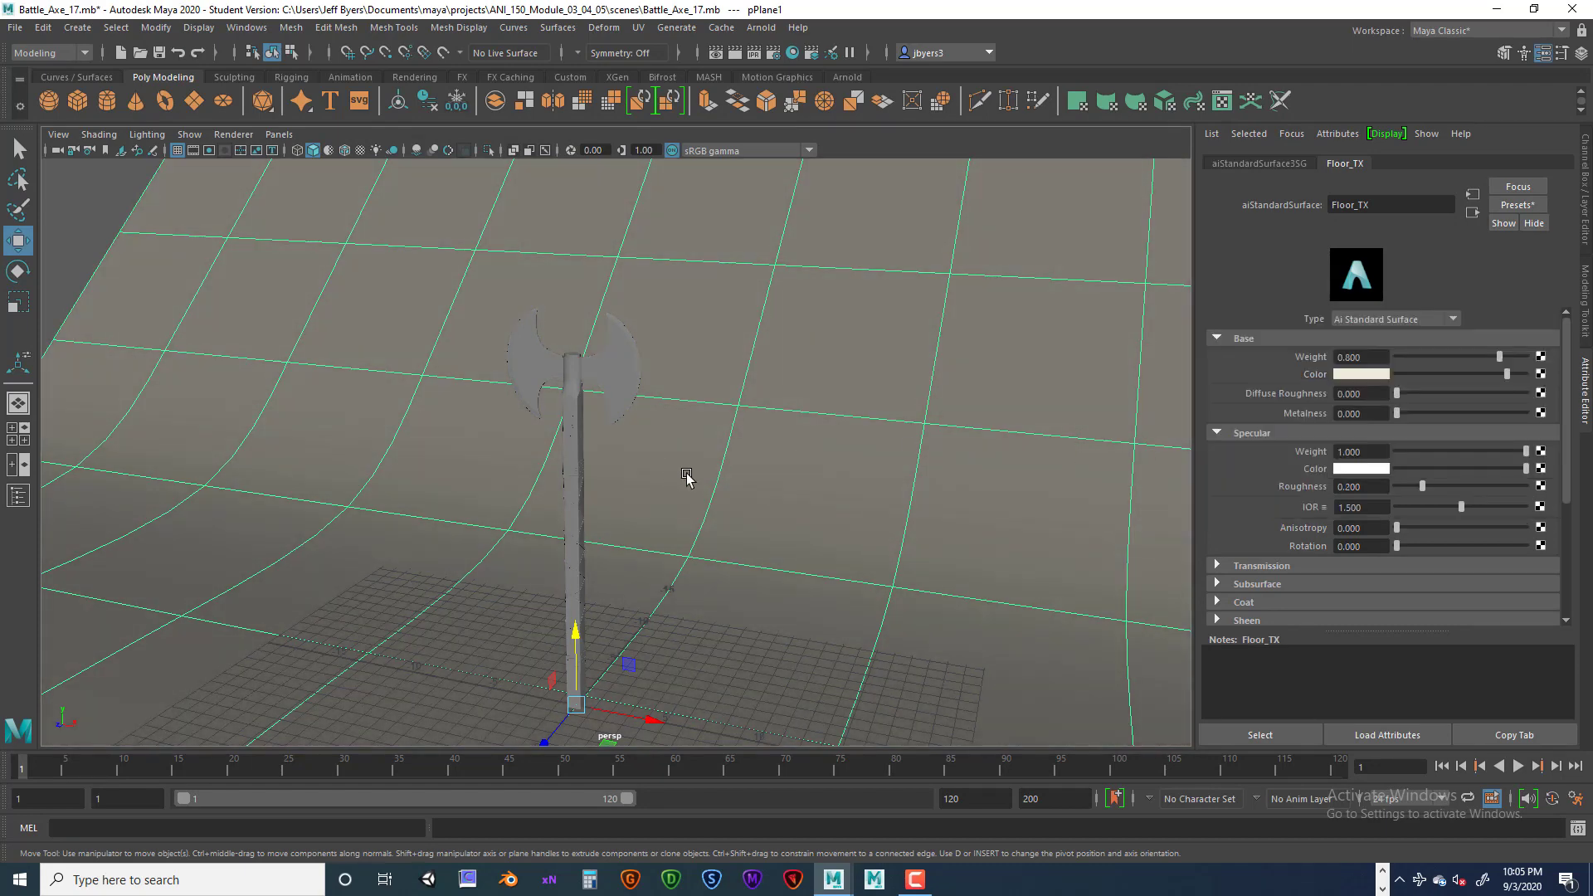
pyautogui.scroll(5, 669, 466)
pyautogui.keyDown('alt'); pyautogui.moveTo(664, 448); pyautogui.dragTo(736, 459); pyautogui.keyUp('alt')
pyautogui.scroll(3, 736, 459)
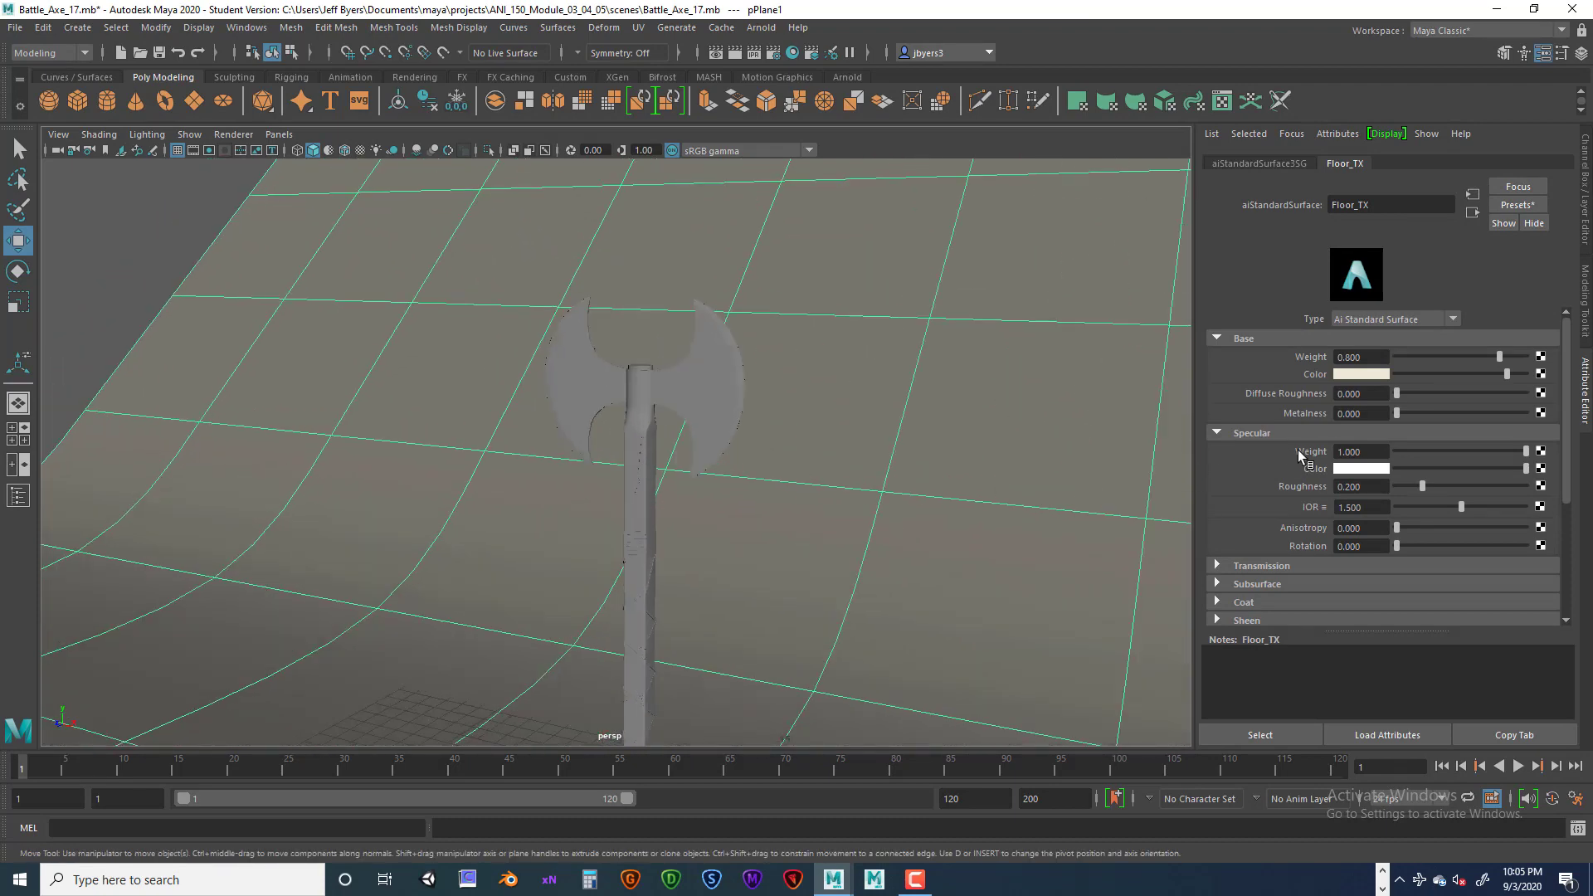
# Darken Floor_TX's base colour to dark grey, V about 0.25, with slightly higher saturation.
pyautogui.click(1384, 375)
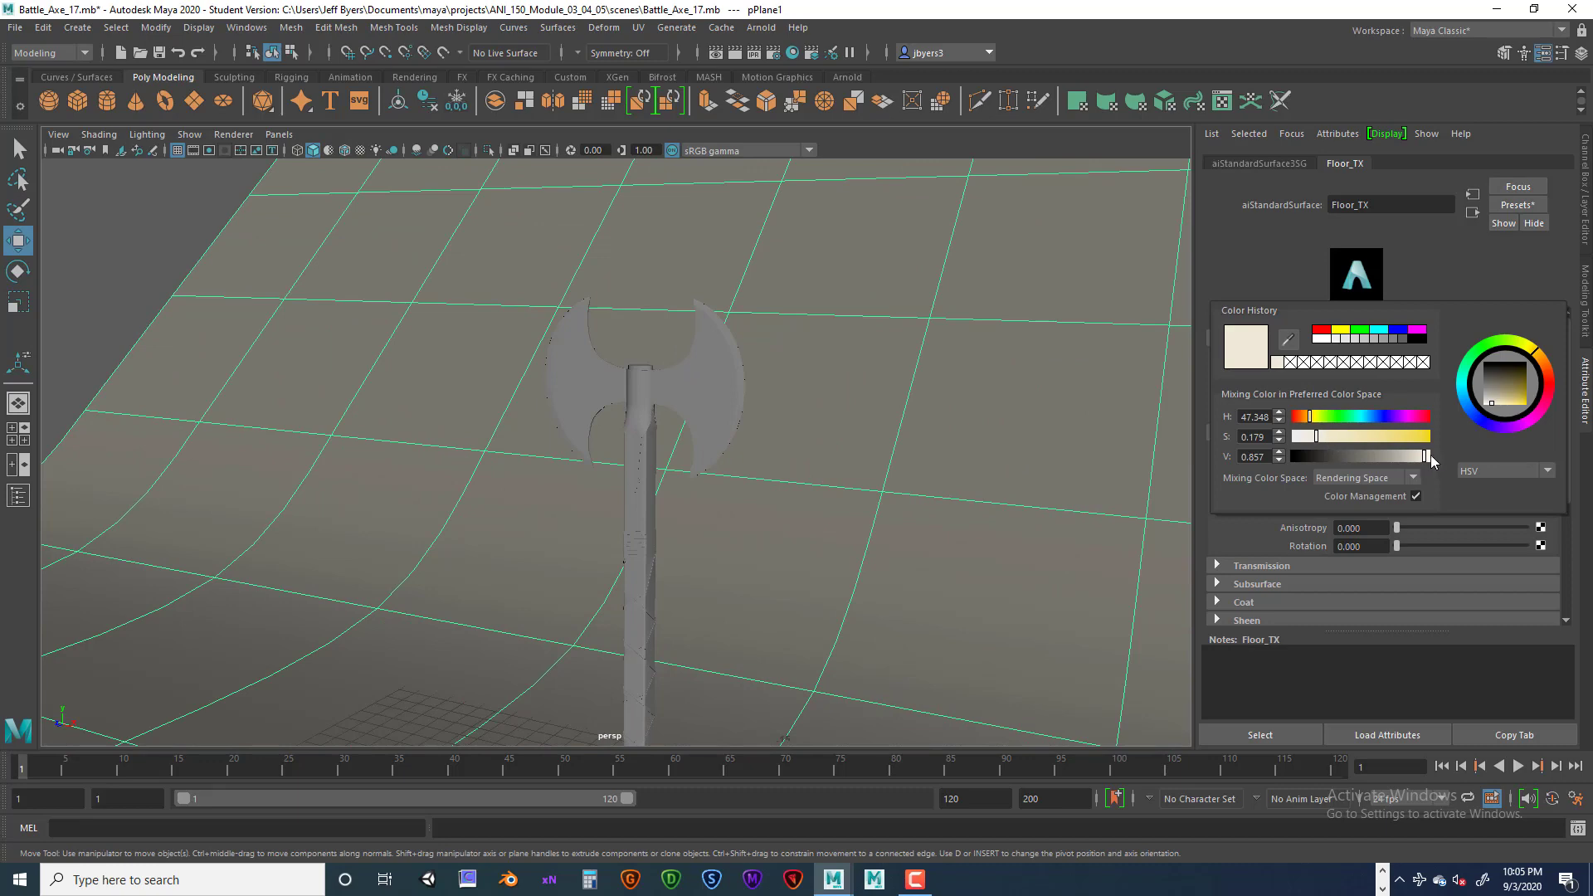
pyautogui.moveTo(1430, 456); pyautogui.dragTo(1374, 456)
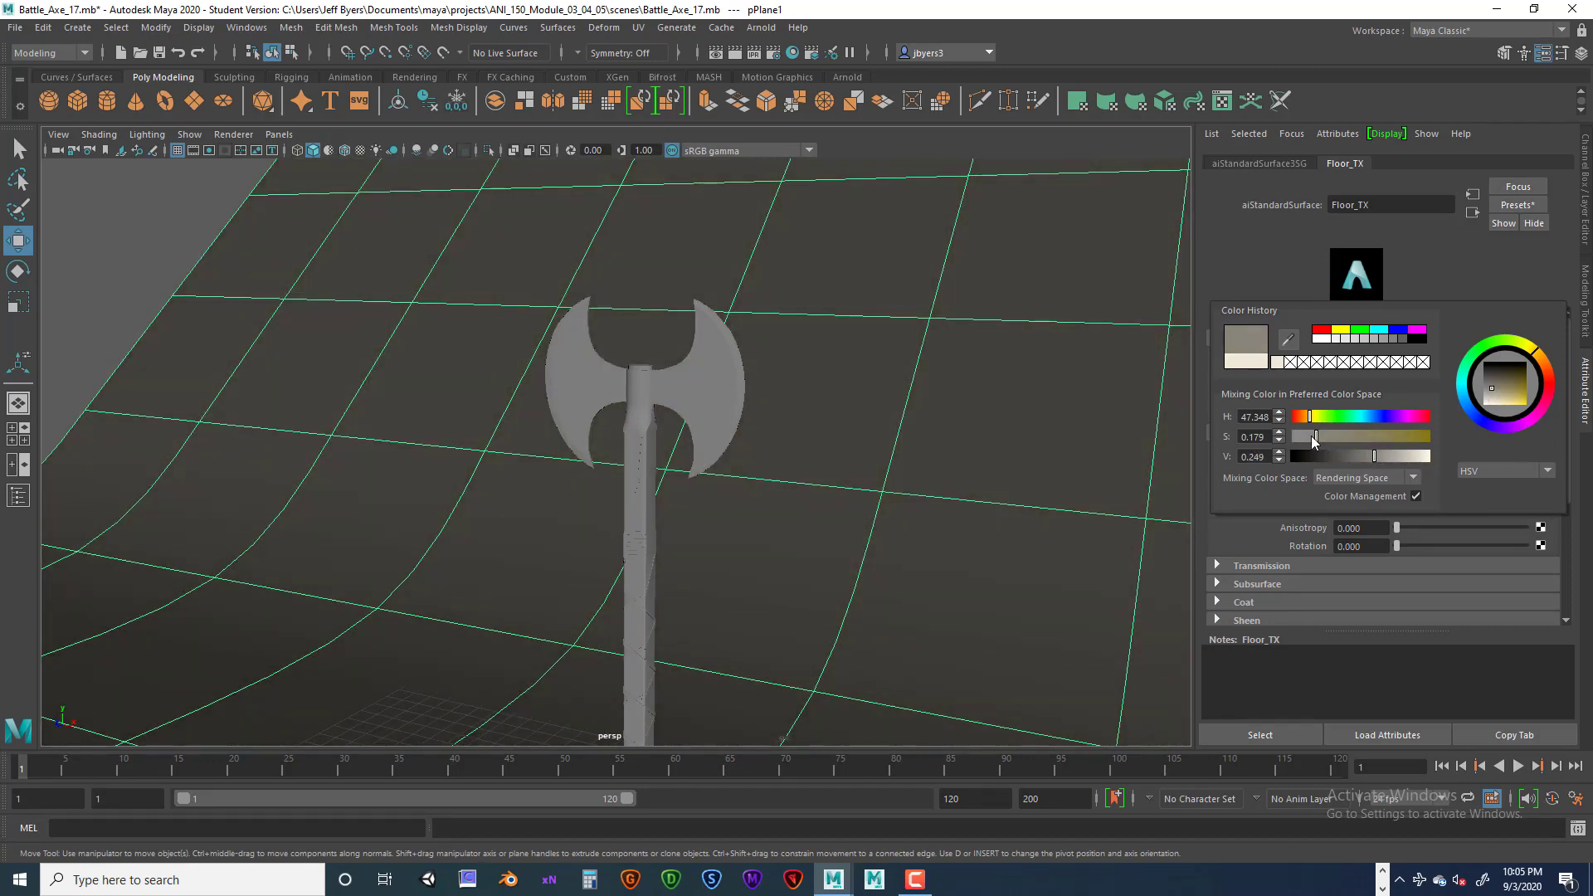
pyautogui.moveTo(1311, 436); pyautogui.dragTo(1327, 435)
# Orbit and zoom the camera to inspect the axe against the darkened backdrop.
pyautogui.scroll(-5, 863, 451)
pyautogui.keyDown('alt'); pyautogui.moveTo(875, 501); pyautogui.dragTo(860, 501); pyautogui.keyUp('alt')
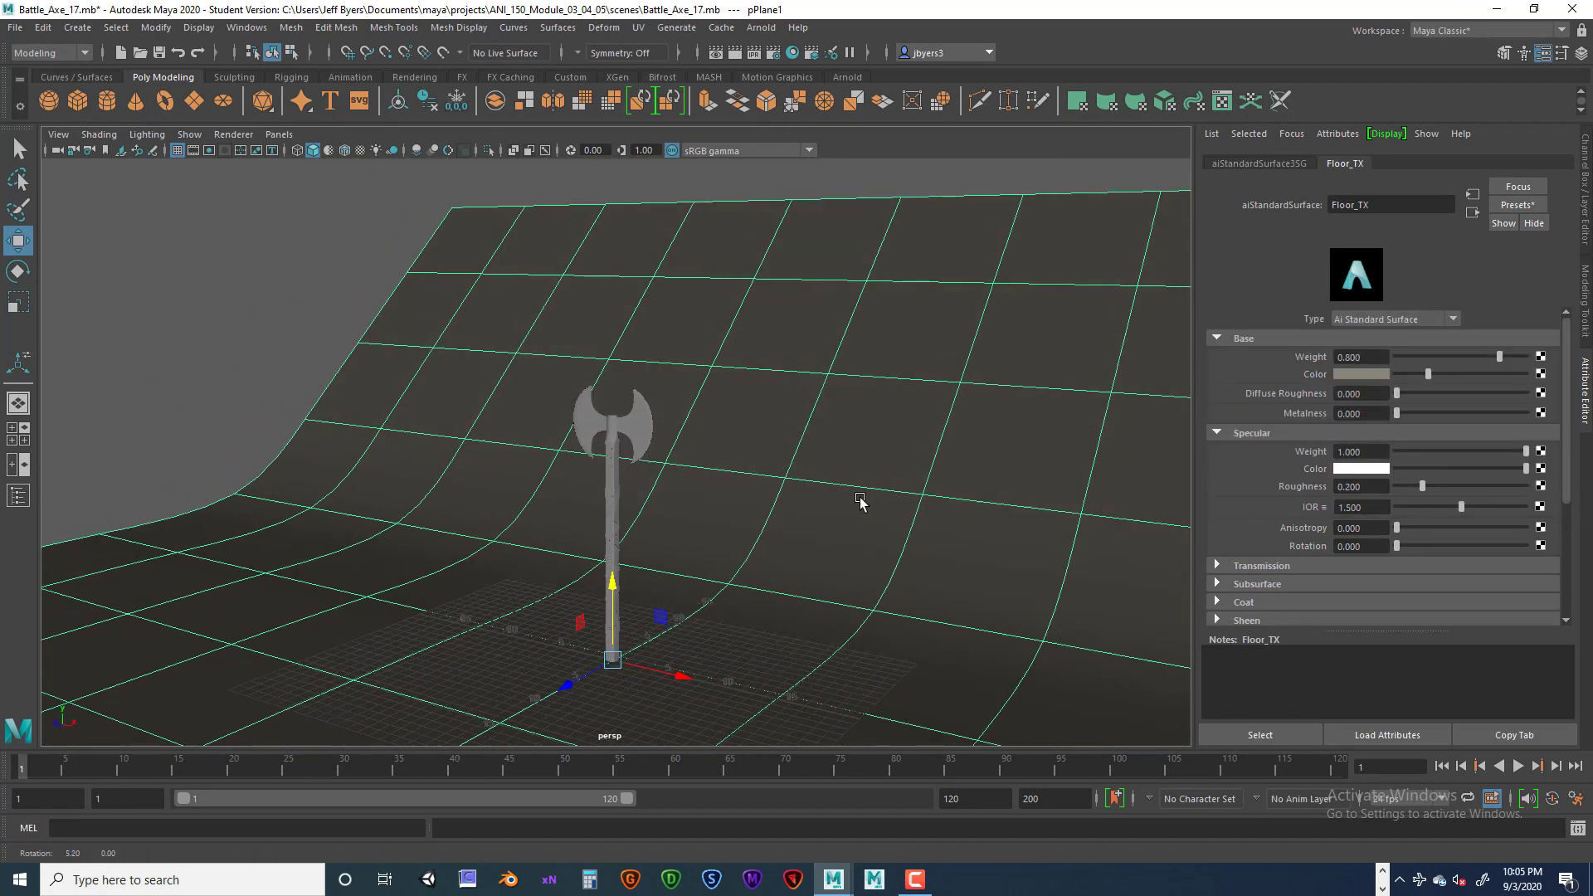
pyautogui.scroll(6, 859, 501)
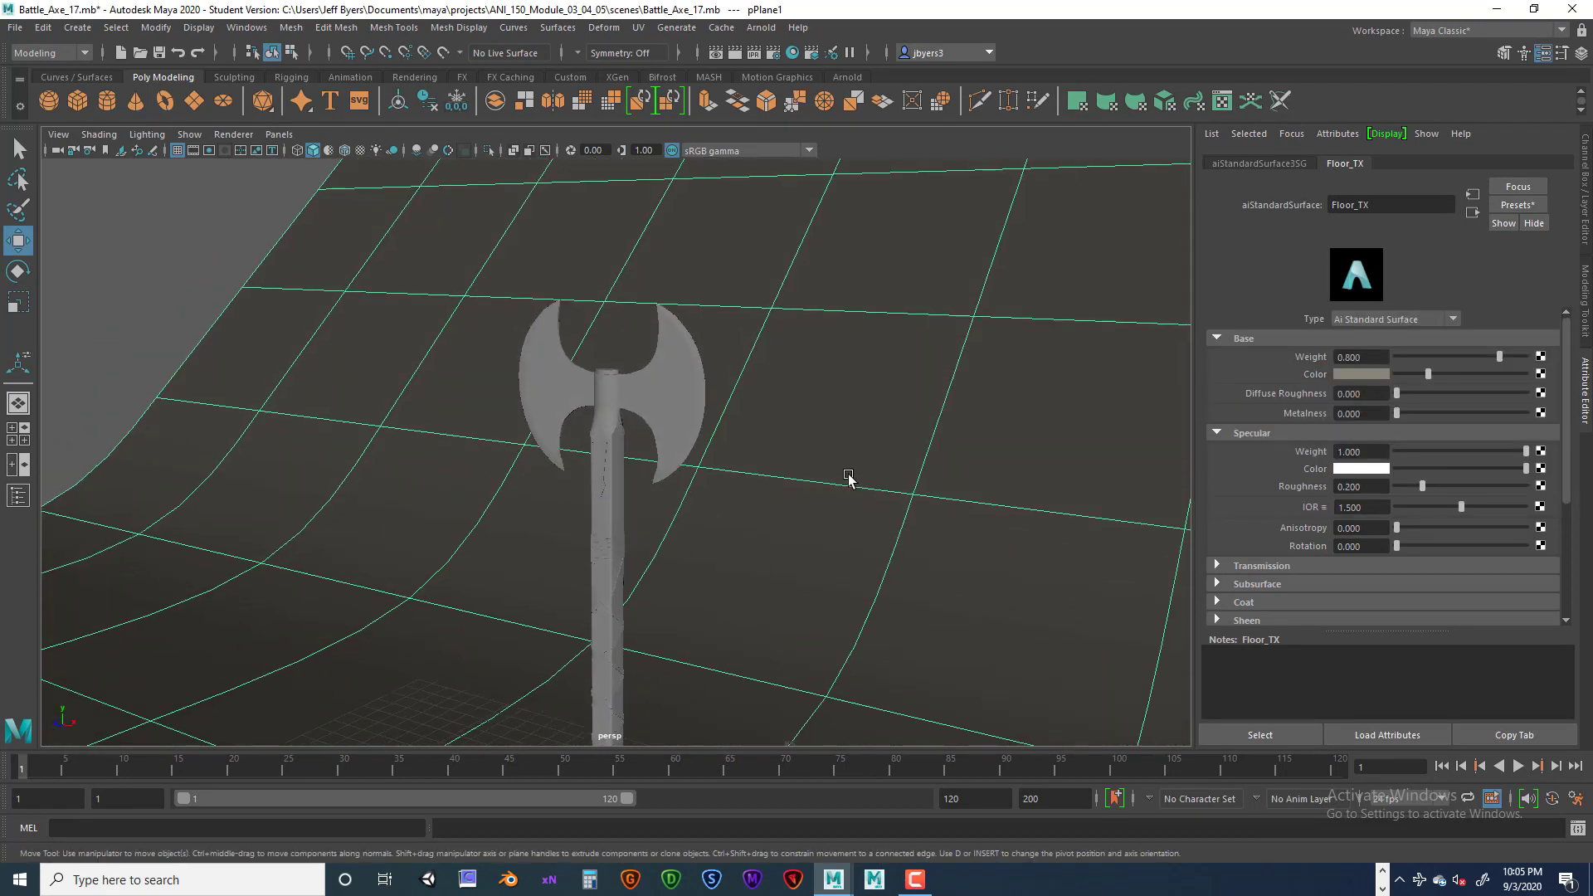
pyautogui.keyDown('alt'); pyautogui.moveTo(848, 477); pyautogui.dragTo(775, 420, button='right'); pyautogui.keyUp('alt')
pyautogui.keyDown('alt'); pyautogui.moveTo(775, 420); pyautogui.dragTo(873, 430); pyautogui.keyUp('alt')
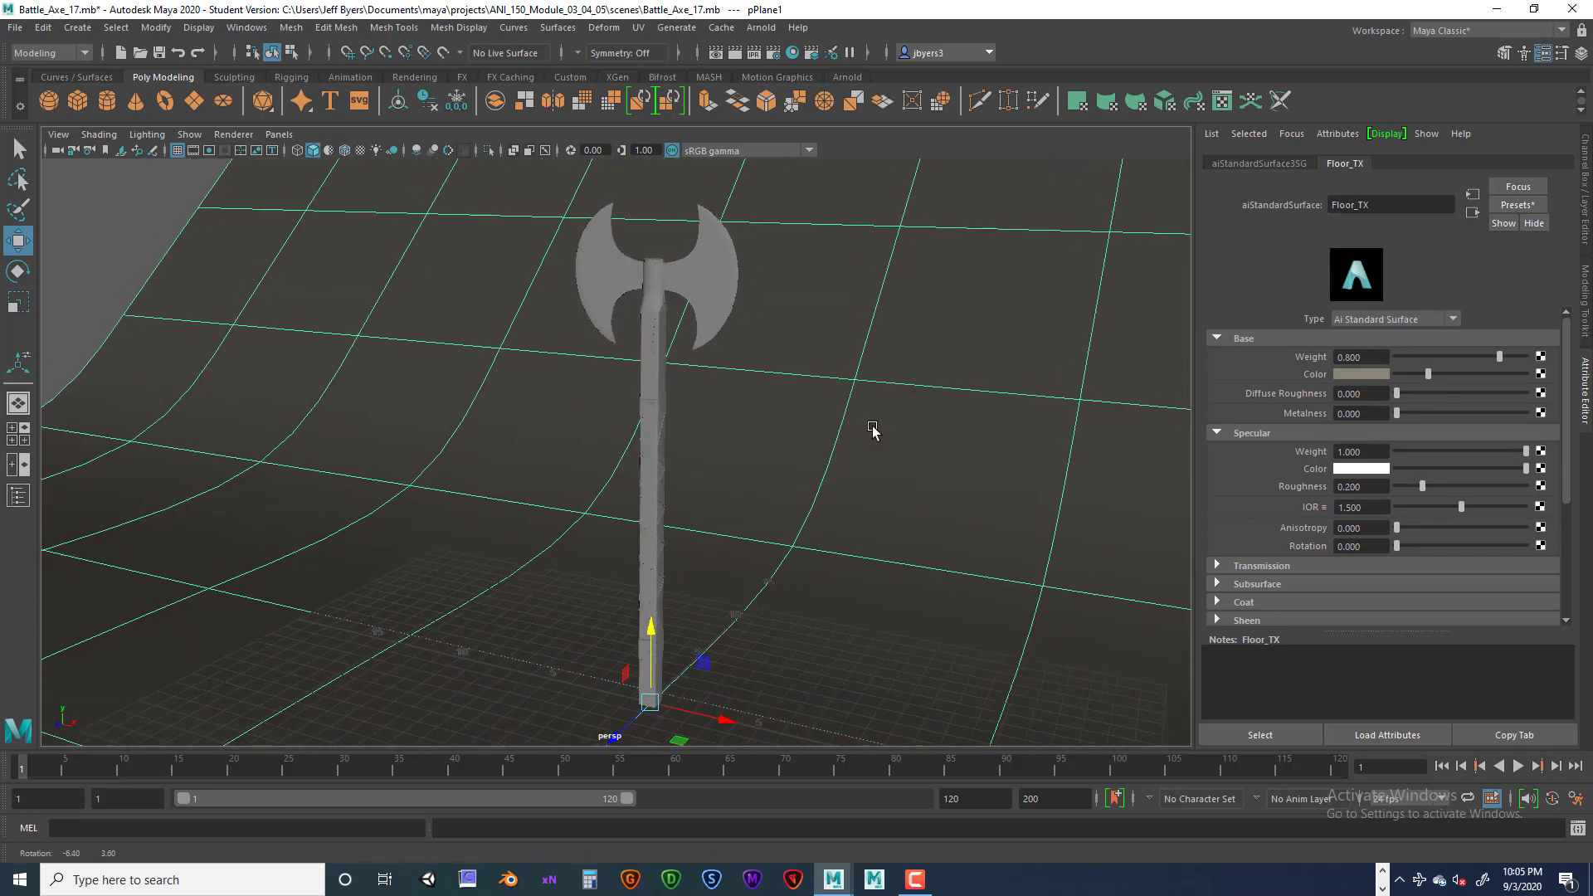
pyautogui.keyDown('alt'); pyautogui.moveTo(873, 430); pyautogui.dragTo(1007, 445, button='right'); pyautogui.keyUp('alt')
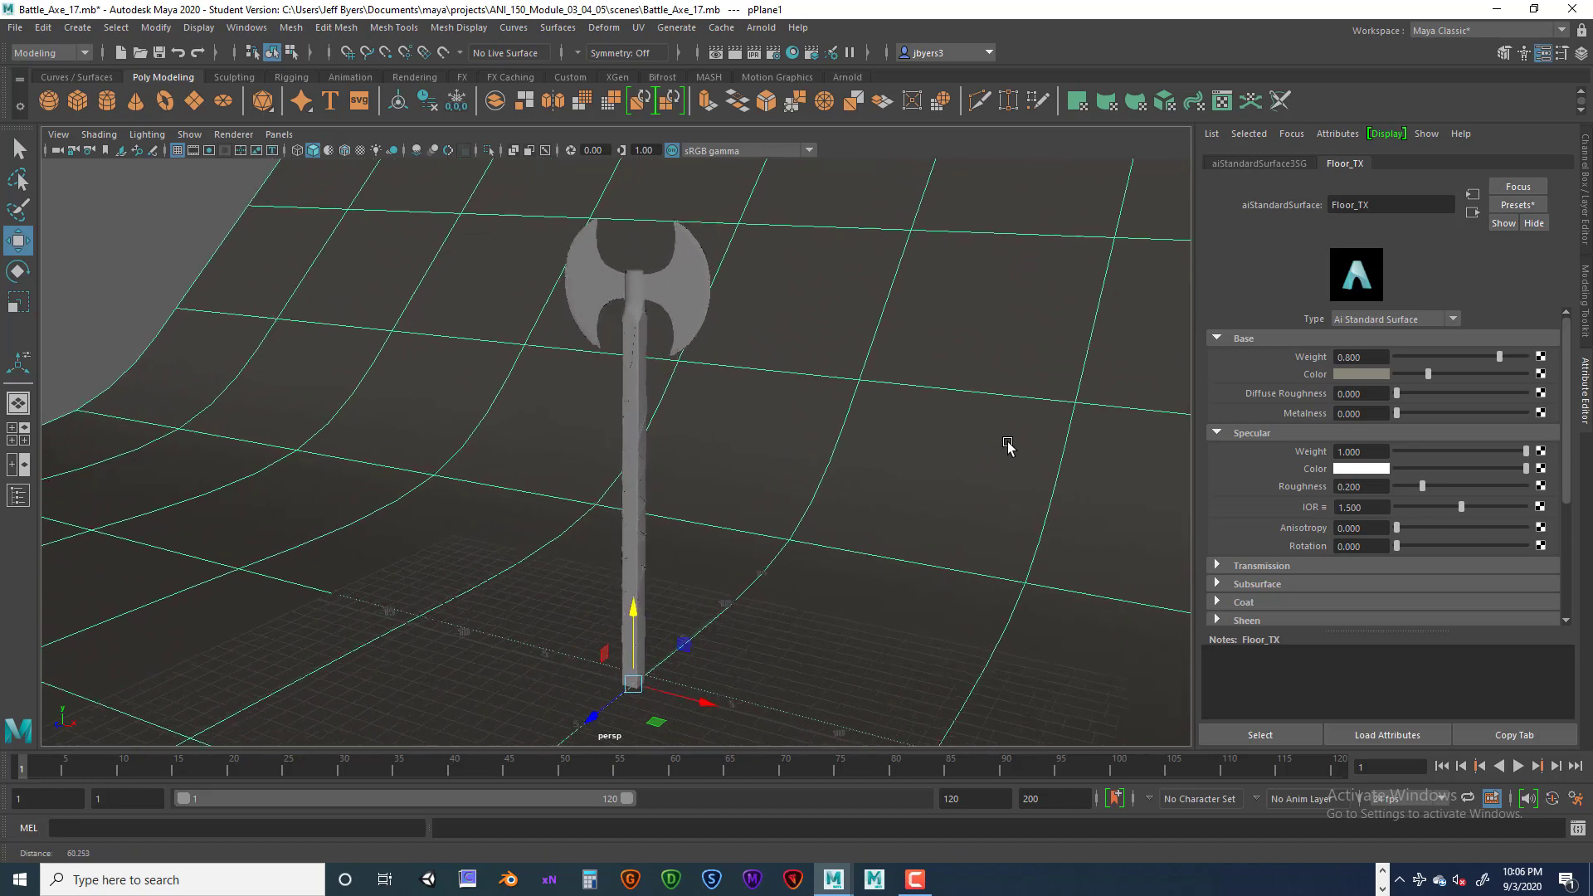
pyautogui.keyDown('alt'); pyautogui.moveTo(804, 377); pyautogui.dragTo(784, 378); pyautogui.keyUp('alt')
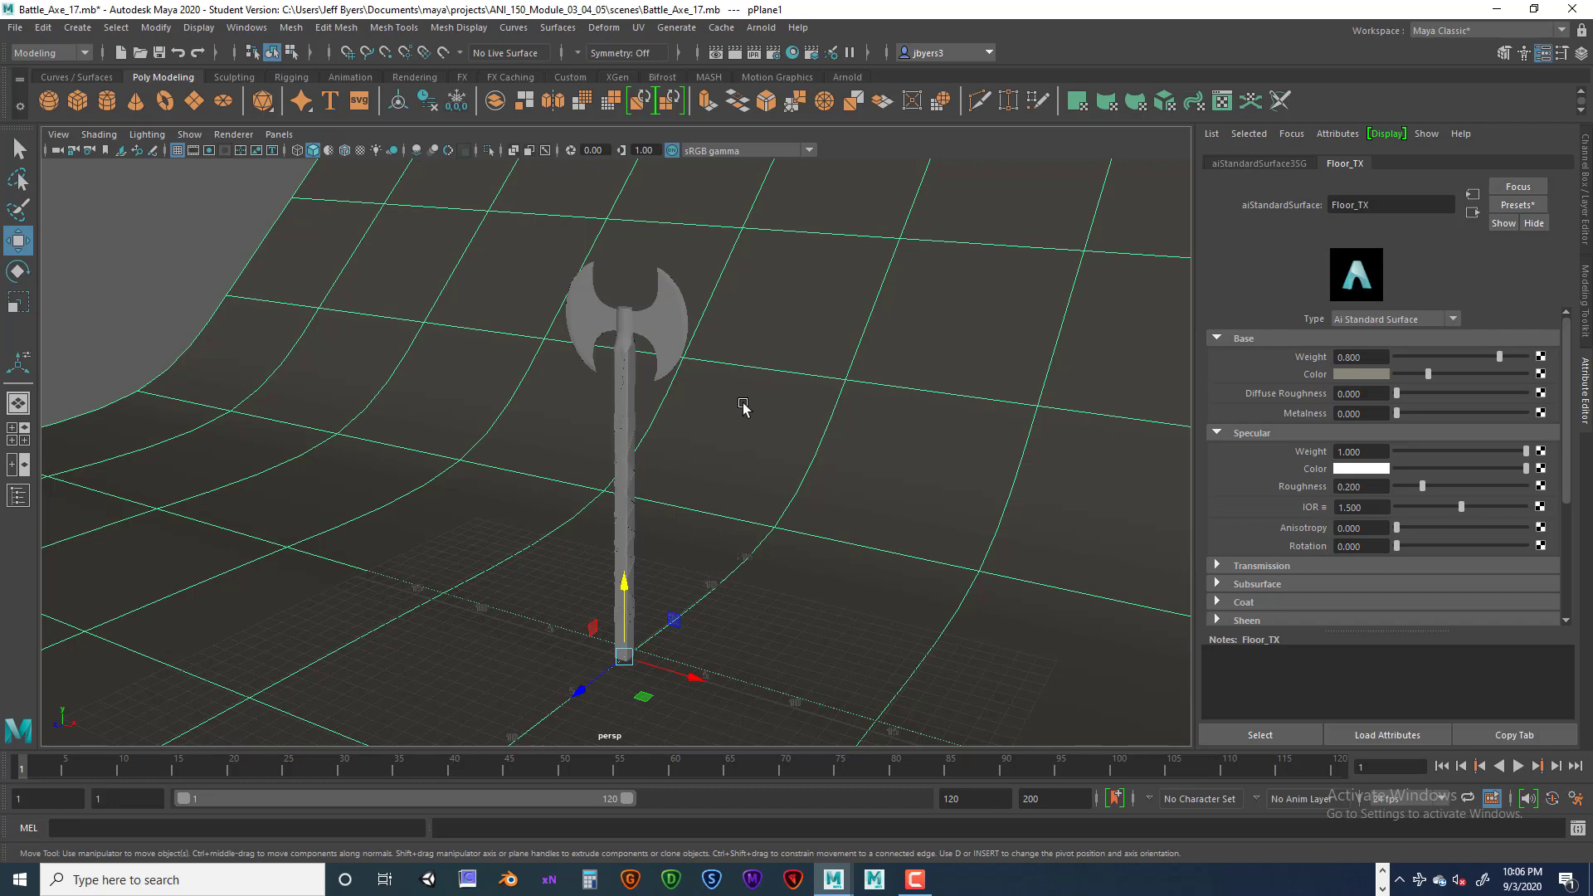
pyautogui.keyDown('alt'); pyautogui.moveTo(754, 398); pyautogui.dragTo(806, 371, button='right'); pyautogui.keyUp('alt')
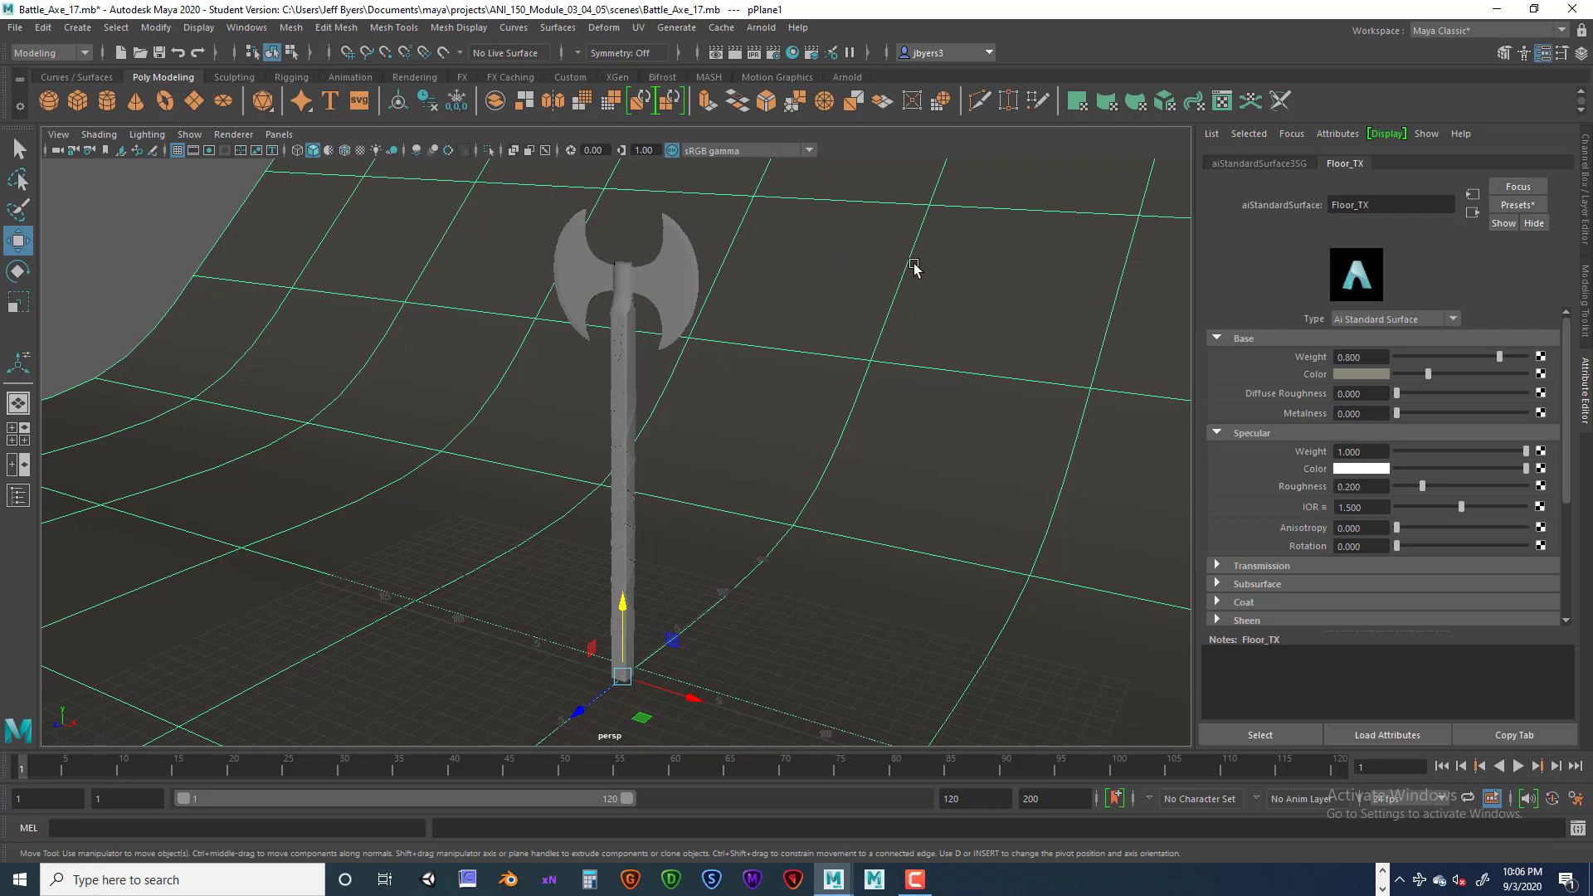
# Select the axe blade and bring up its Axe_Blade_TX material settings.
pyautogui.click(651, 283)
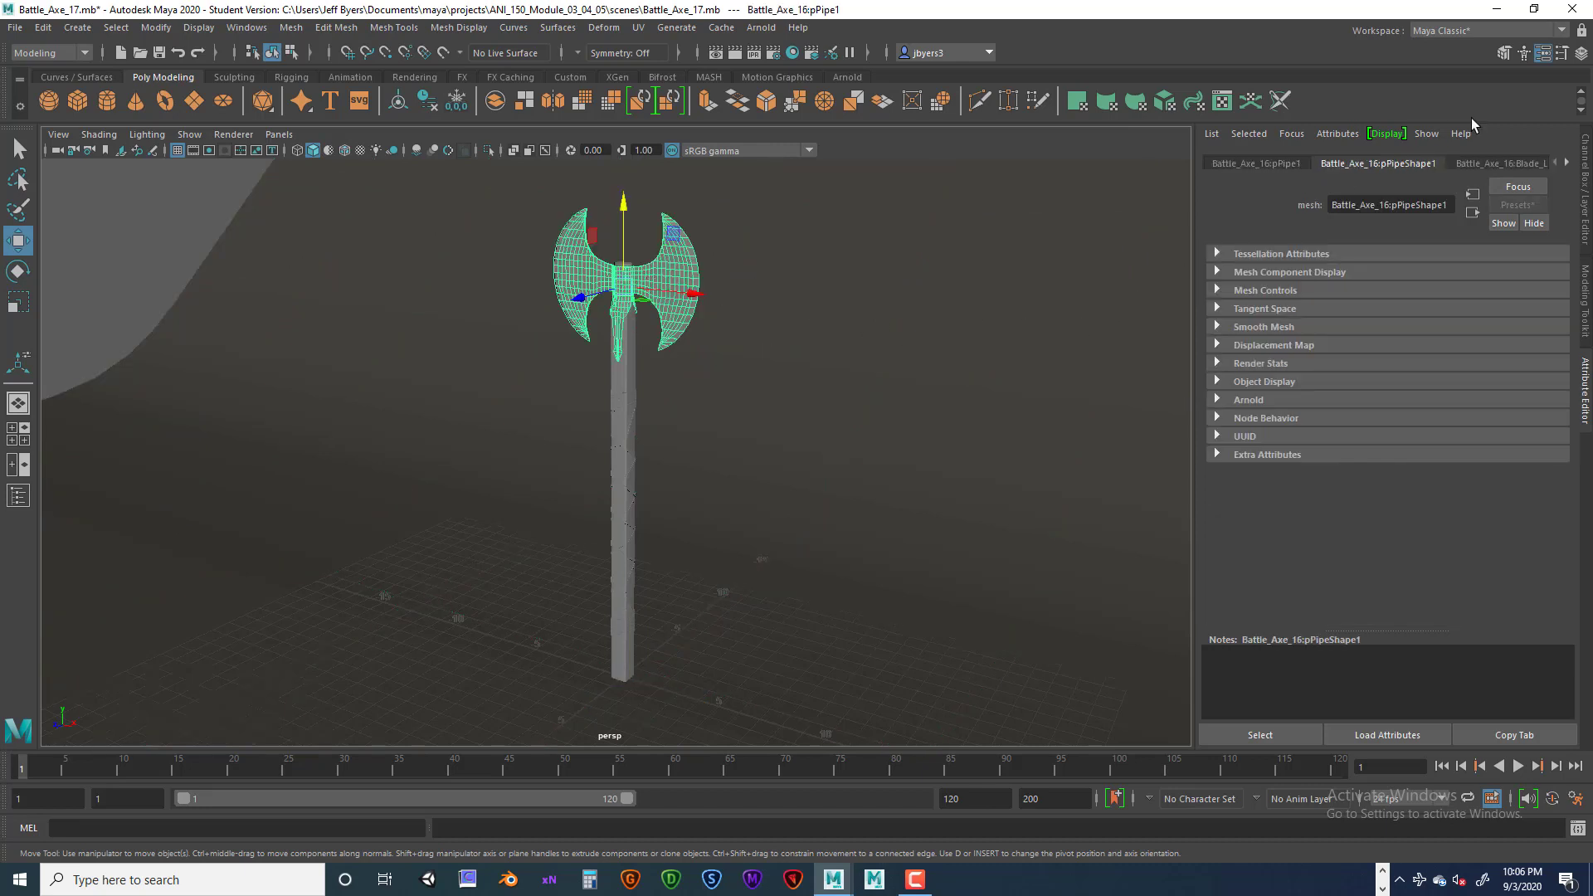
pyautogui.click(1567, 163)
pyautogui.click(1568, 163)
pyautogui.click(1567, 164)
pyautogui.click(1568, 165)
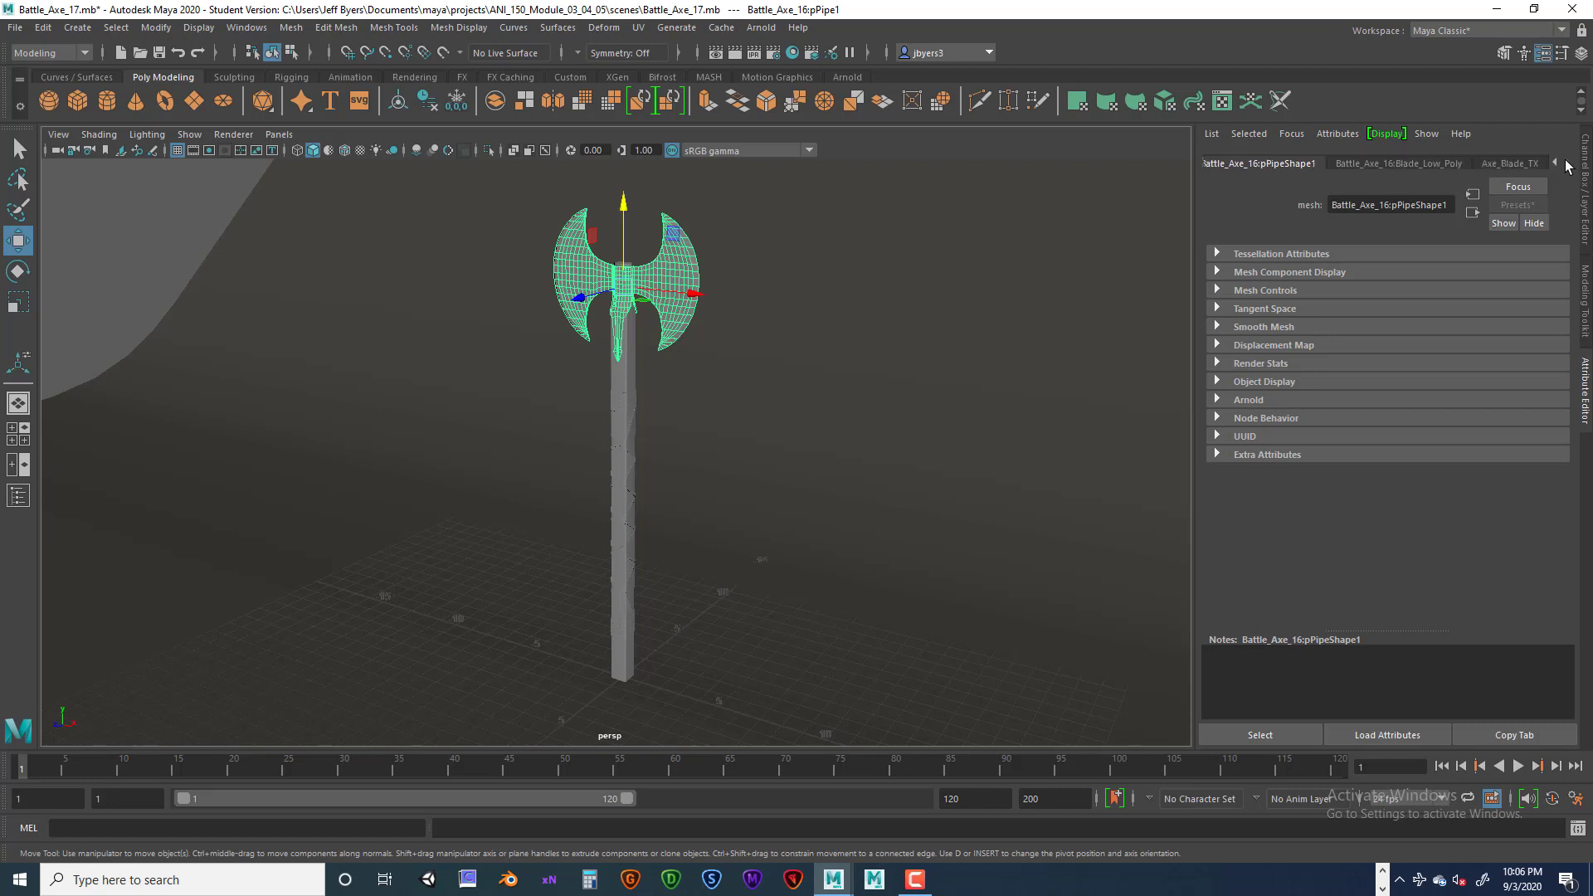
pyautogui.click(1503, 165)
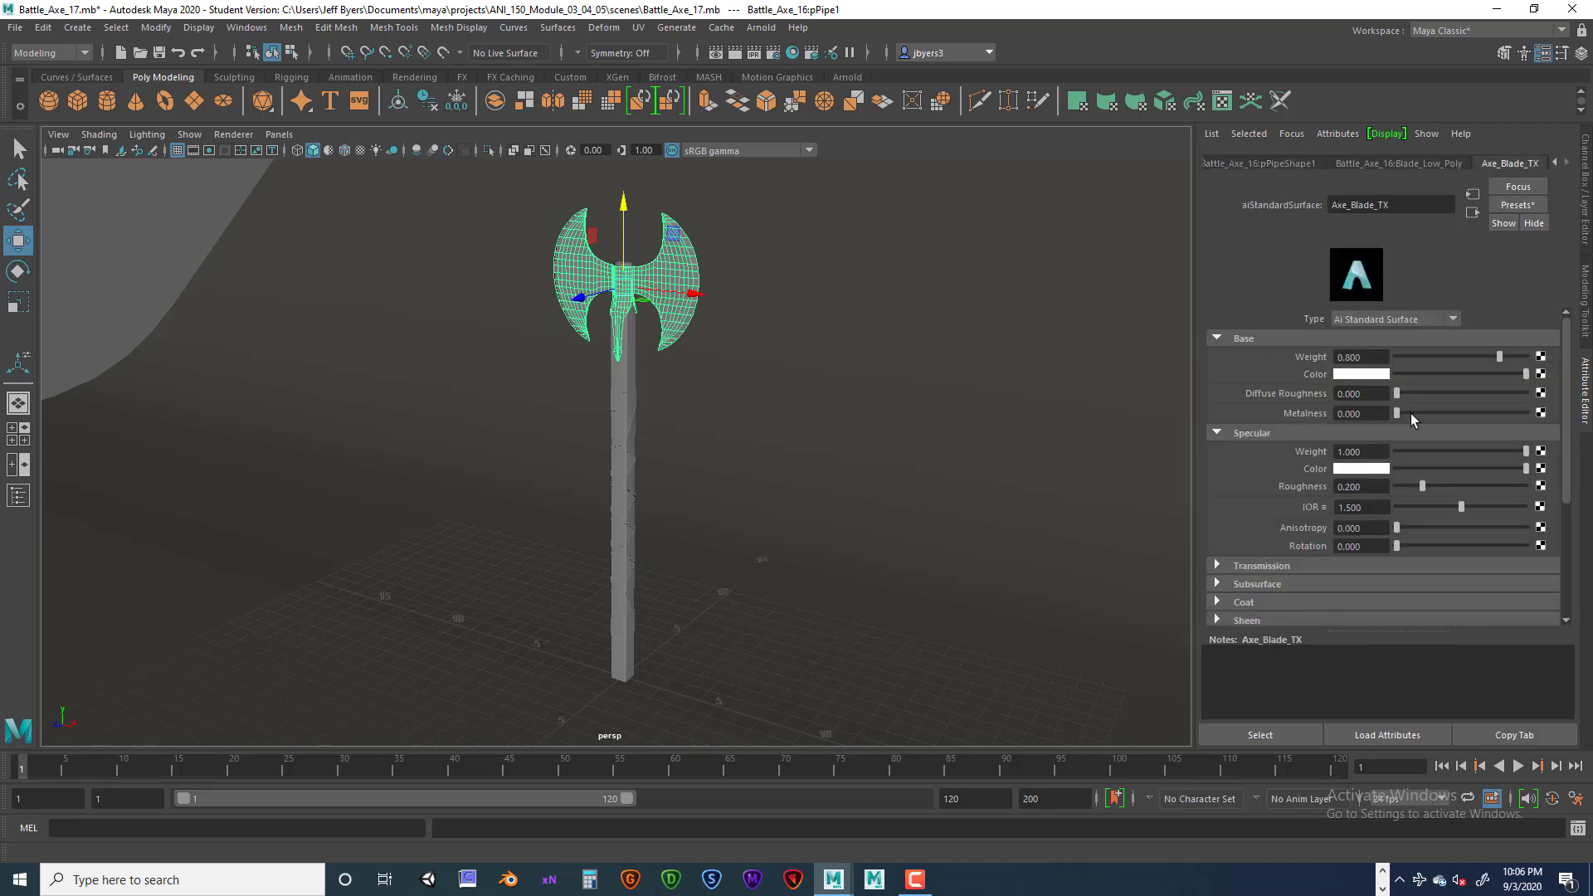
# Set Axe_Blade_TX Base Weight to 1.0 and its base colour to neutral grey.
pyautogui.moveTo(1500, 361); pyautogui.dragTo(1577, 365)
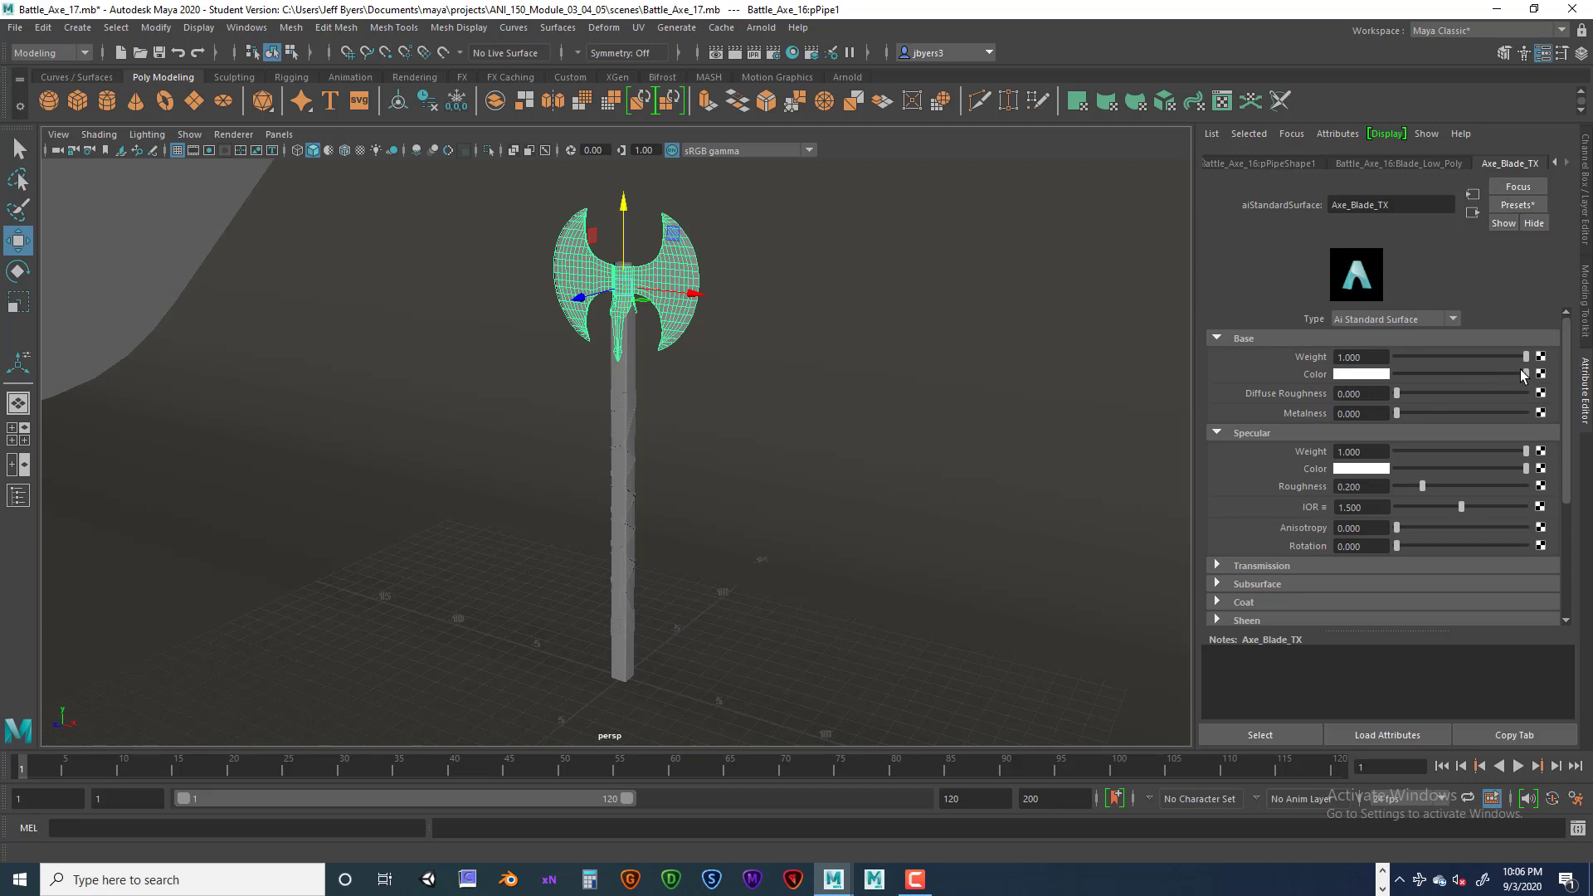
pyautogui.moveTo(1523, 376)
pyautogui.mouseDown()
pyautogui.moveTo(1465, 378)
pyautogui.moveTo(1555, 379)
pyautogui.mouseUp()
pyautogui.click(1374, 376)
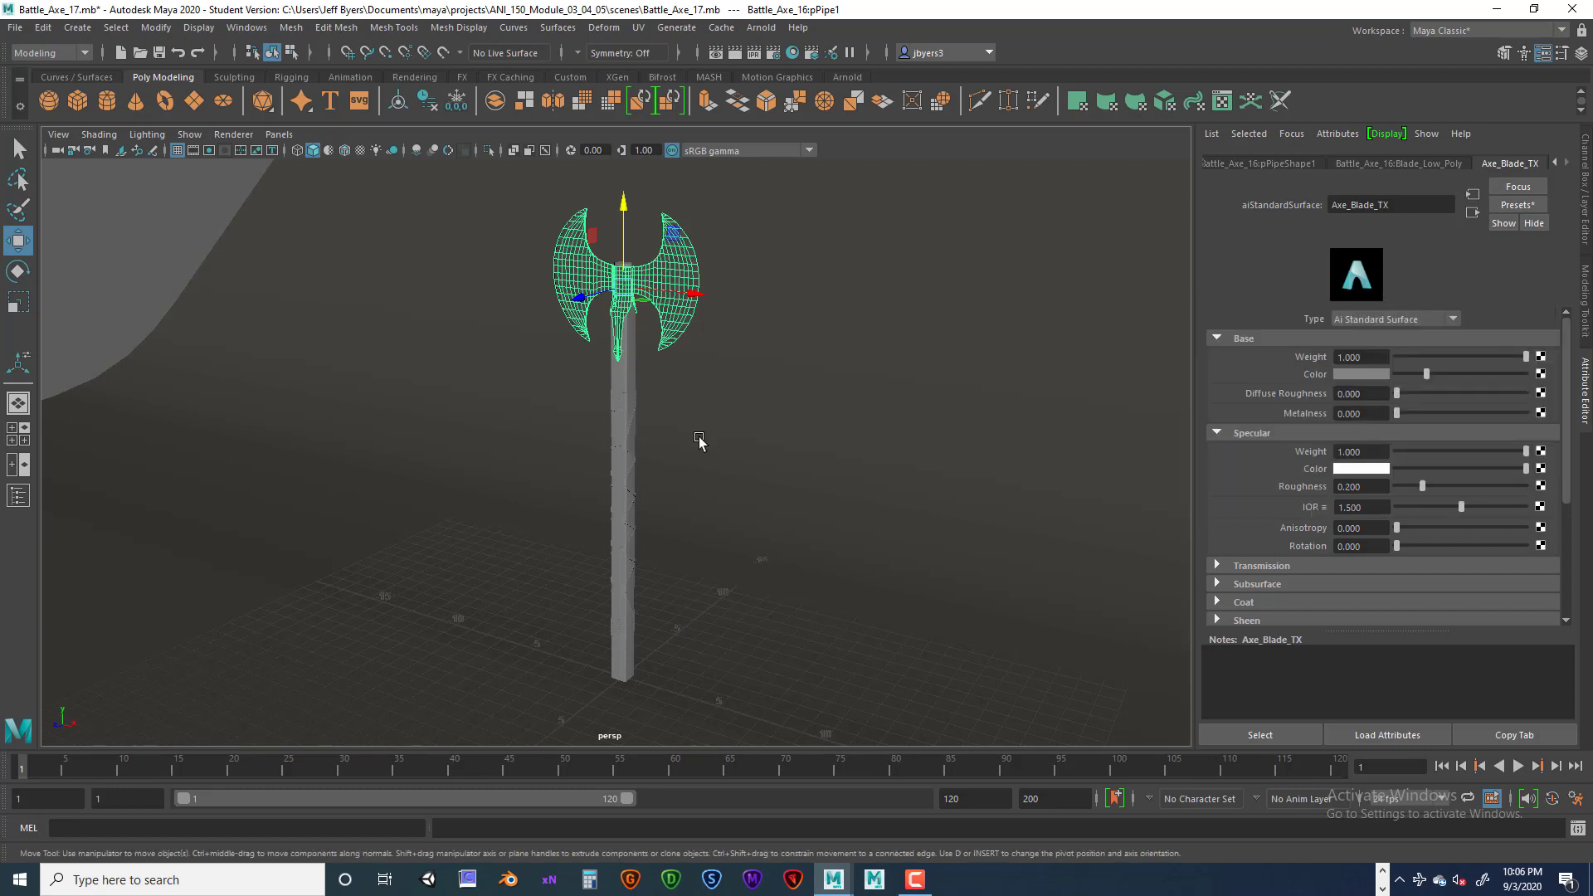
pyautogui.click(640, 420)
pyautogui.click(629, 424)
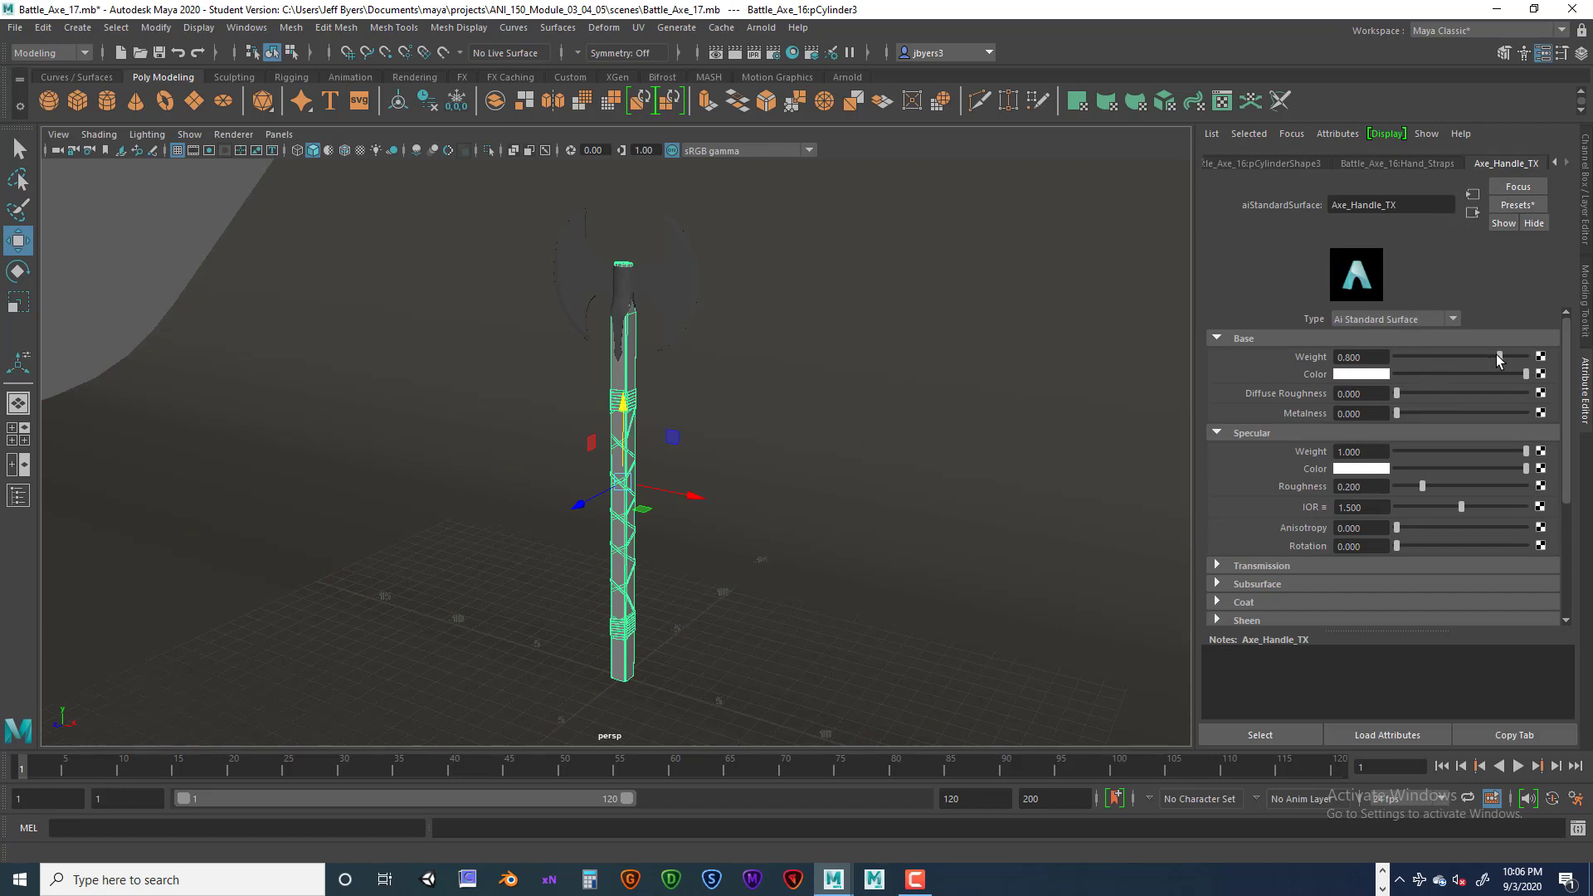
# Set Axe_Handle_TX Base Weight to 1.0 and apply the grey from Color History.
pyautogui.moveTo(1497, 357); pyautogui.dragTo(1523, 358)
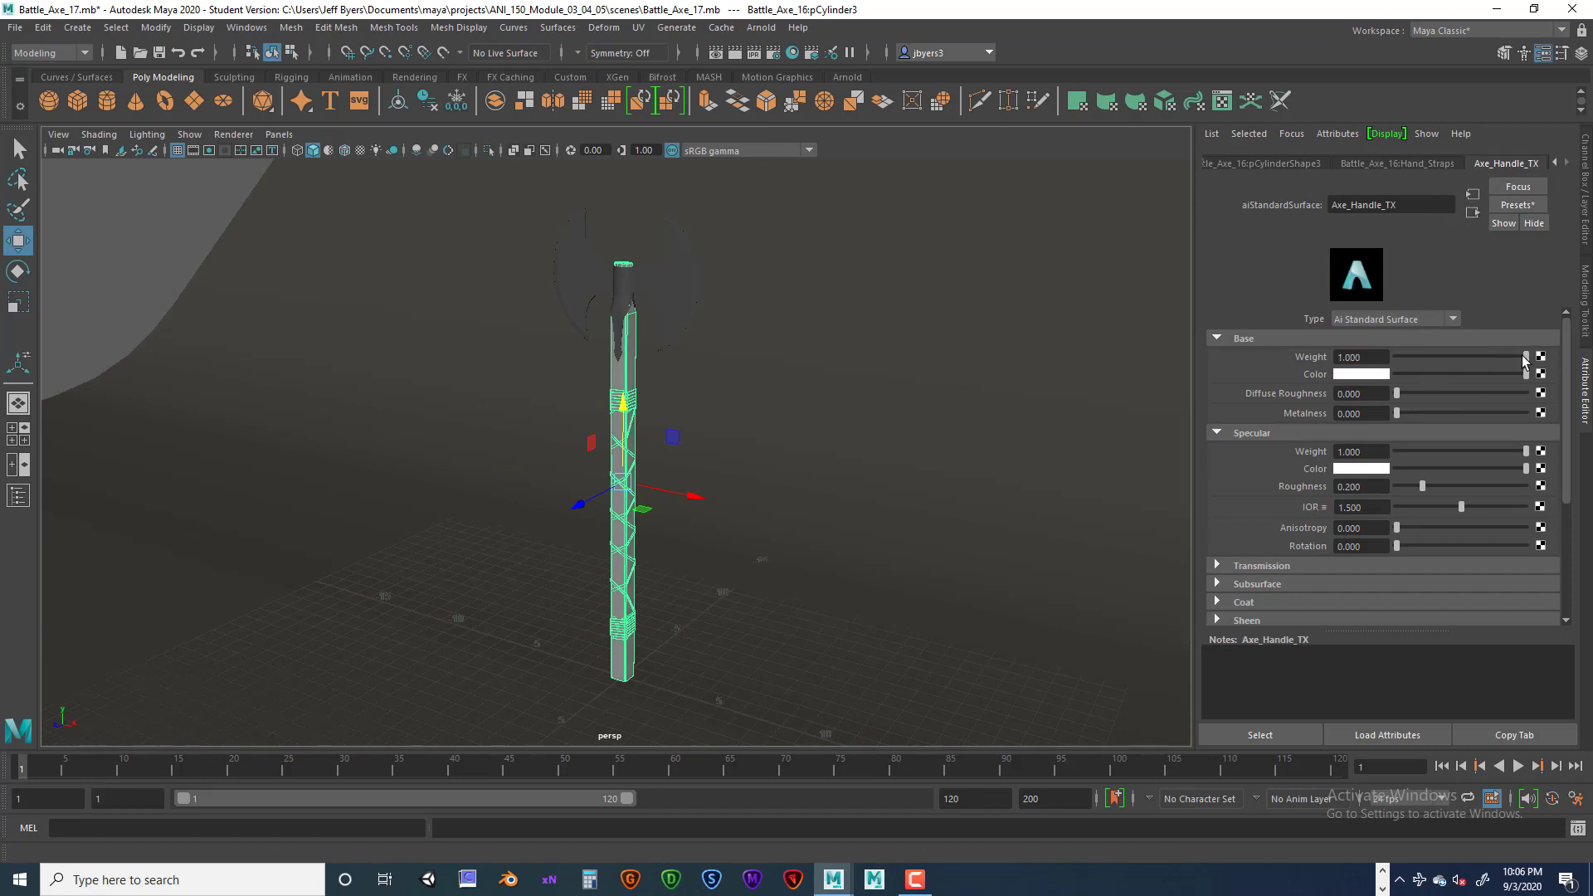
pyautogui.click(1370, 379)
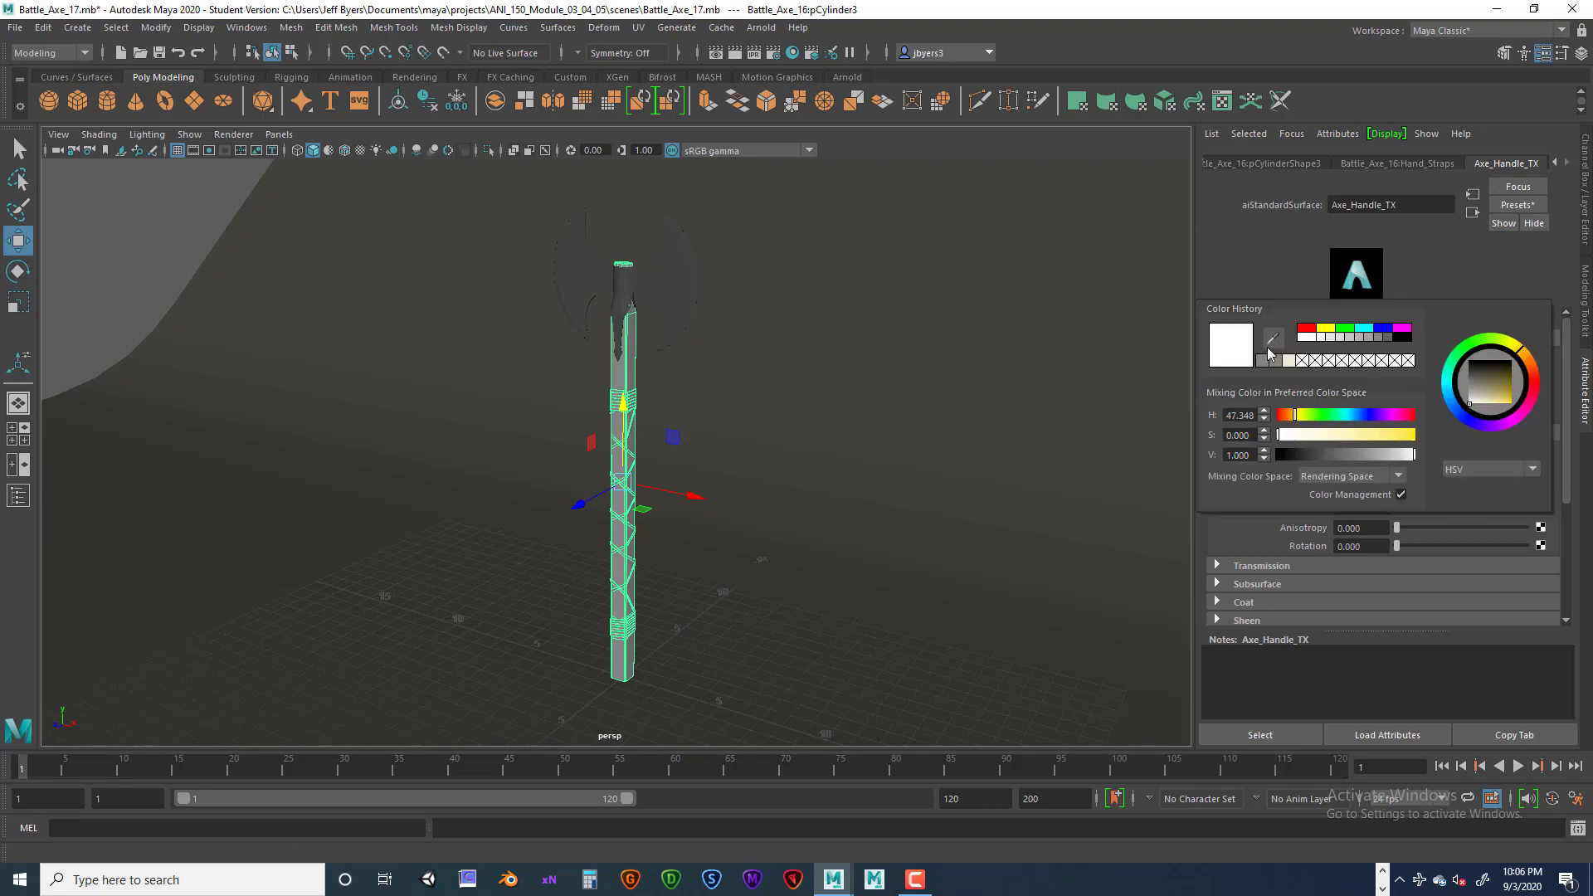
pyautogui.click(1378, 339)
# Select the floor, blade and handle in turn to review their materials.
pyautogui.click(729, 416)
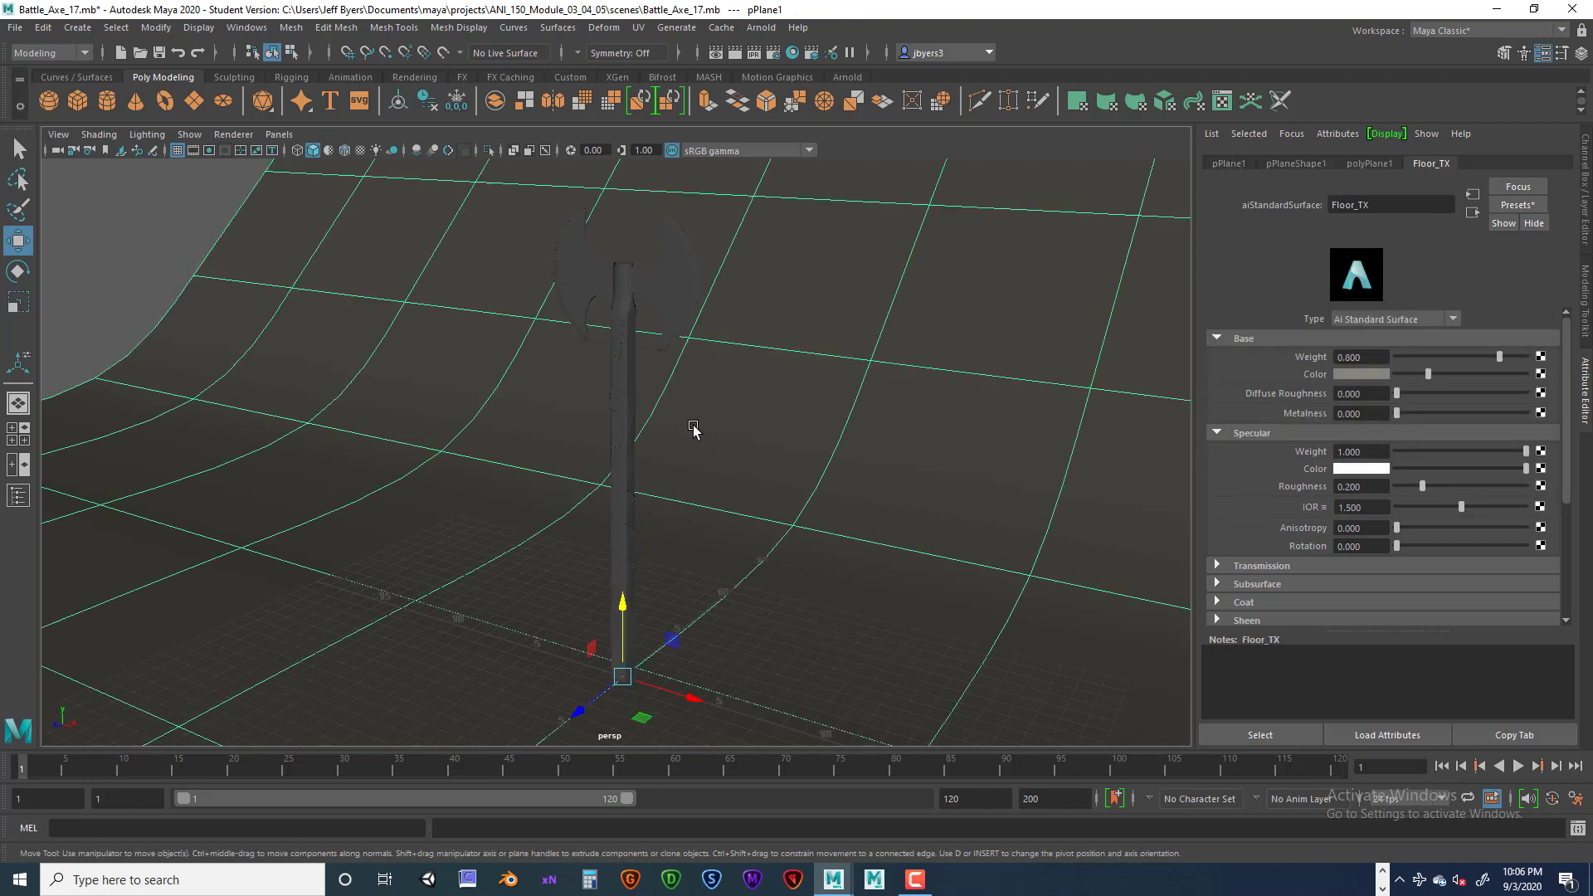
pyautogui.scroll(-3, 772, 452)
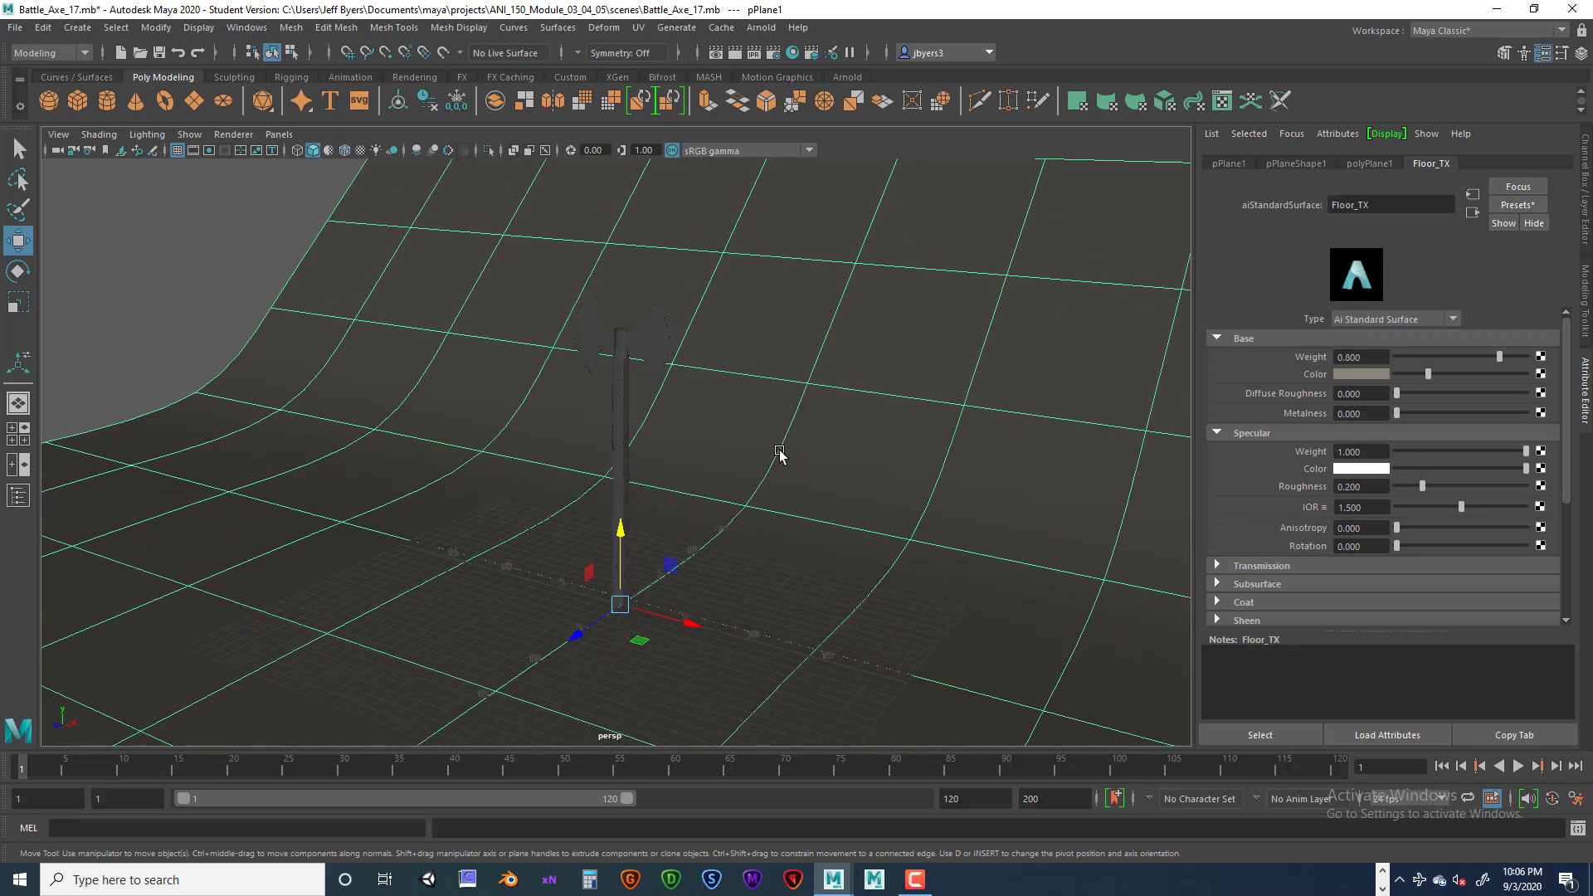
pyautogui.click(288, 264)
pyautogui.scroll(3, 640, 402)
pyautogui.click(660, 294)
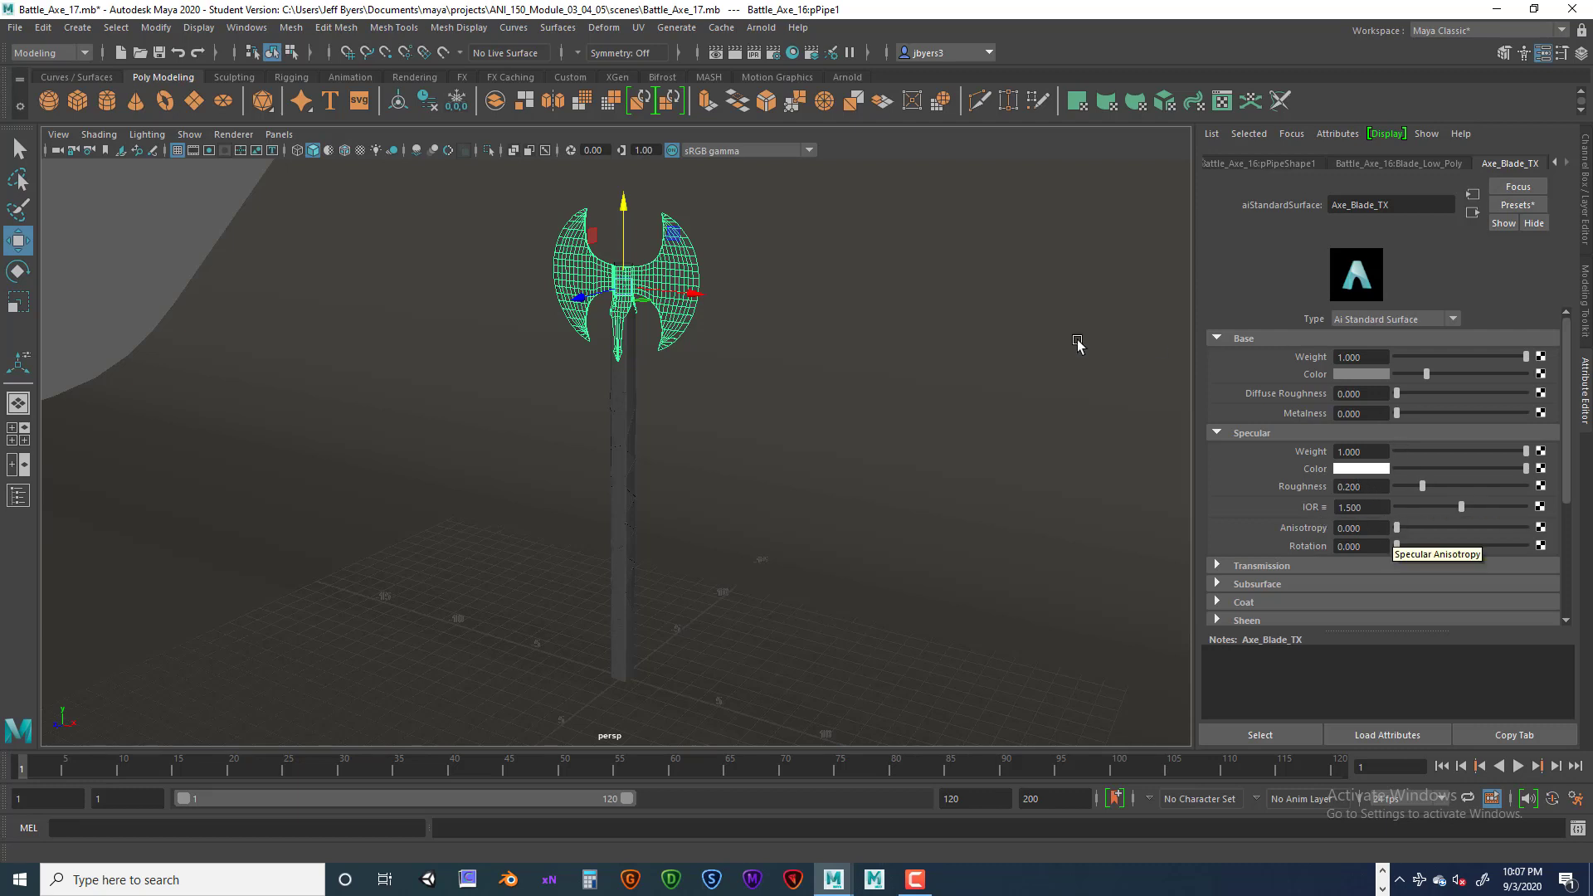
pyautogui.click(624, 449)
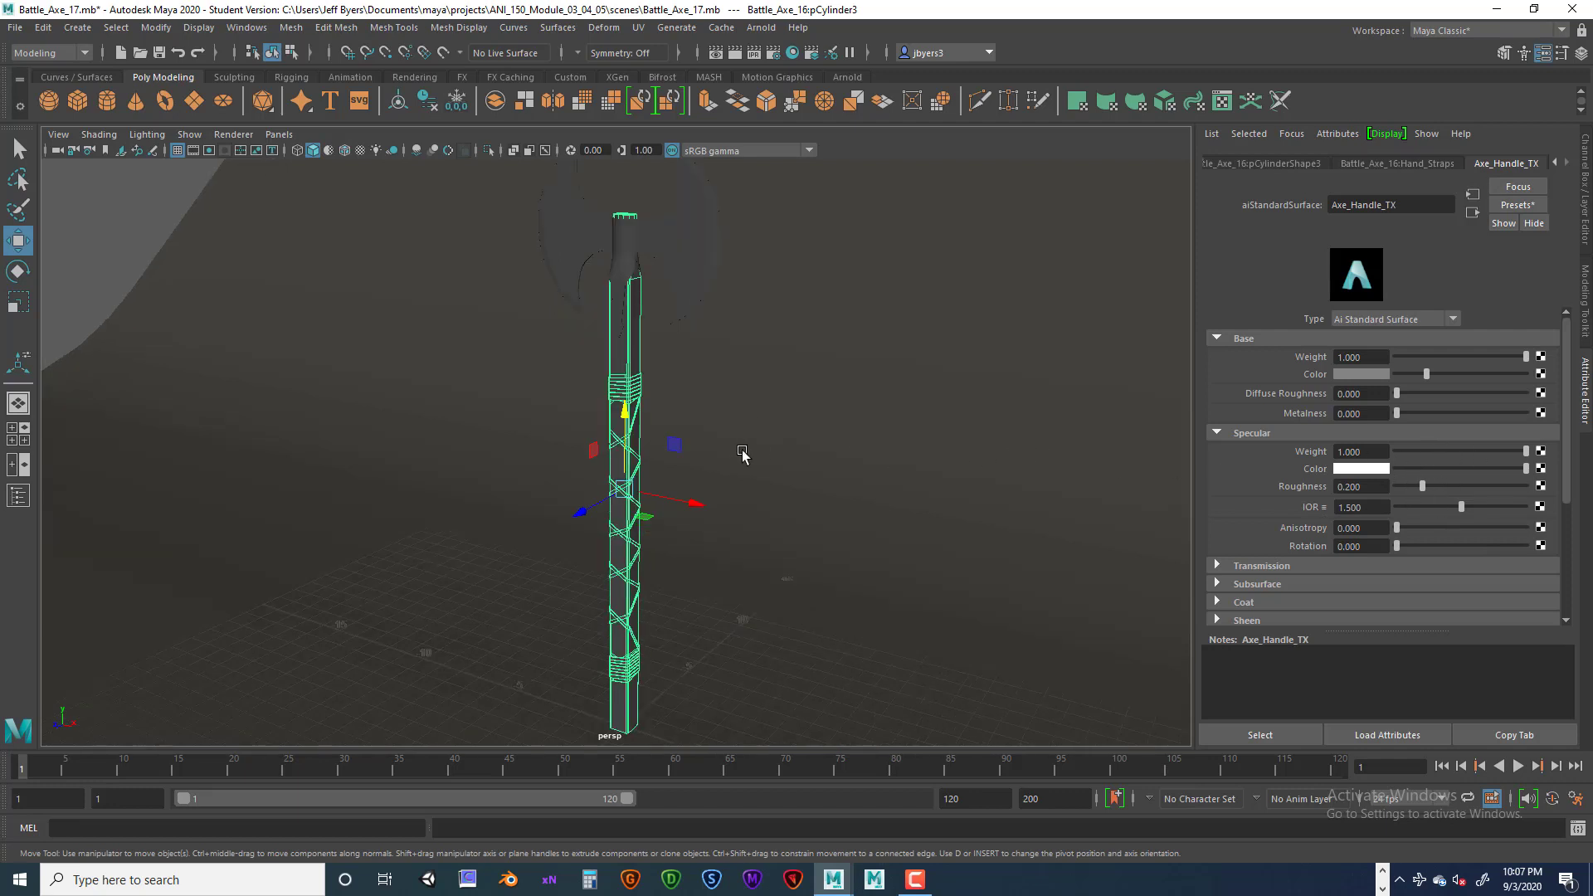
pyautogui.scroll(2, 772, 453)
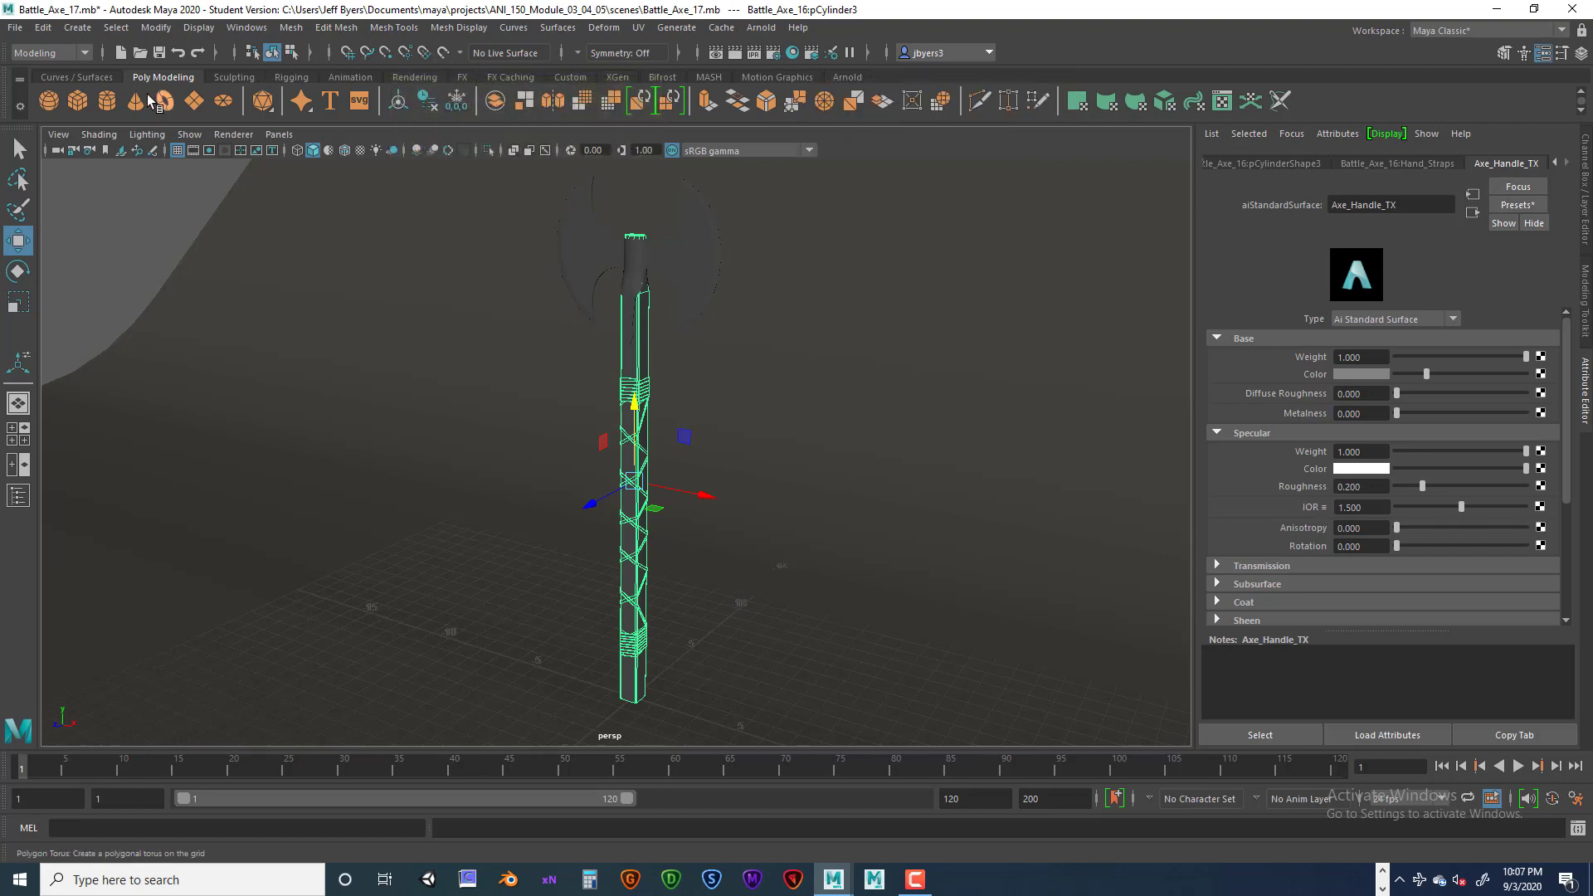
# Add an Arnold SkyDome light (aiSkyDomeLight1) to the scene.
pyautogui.click(839, 77)
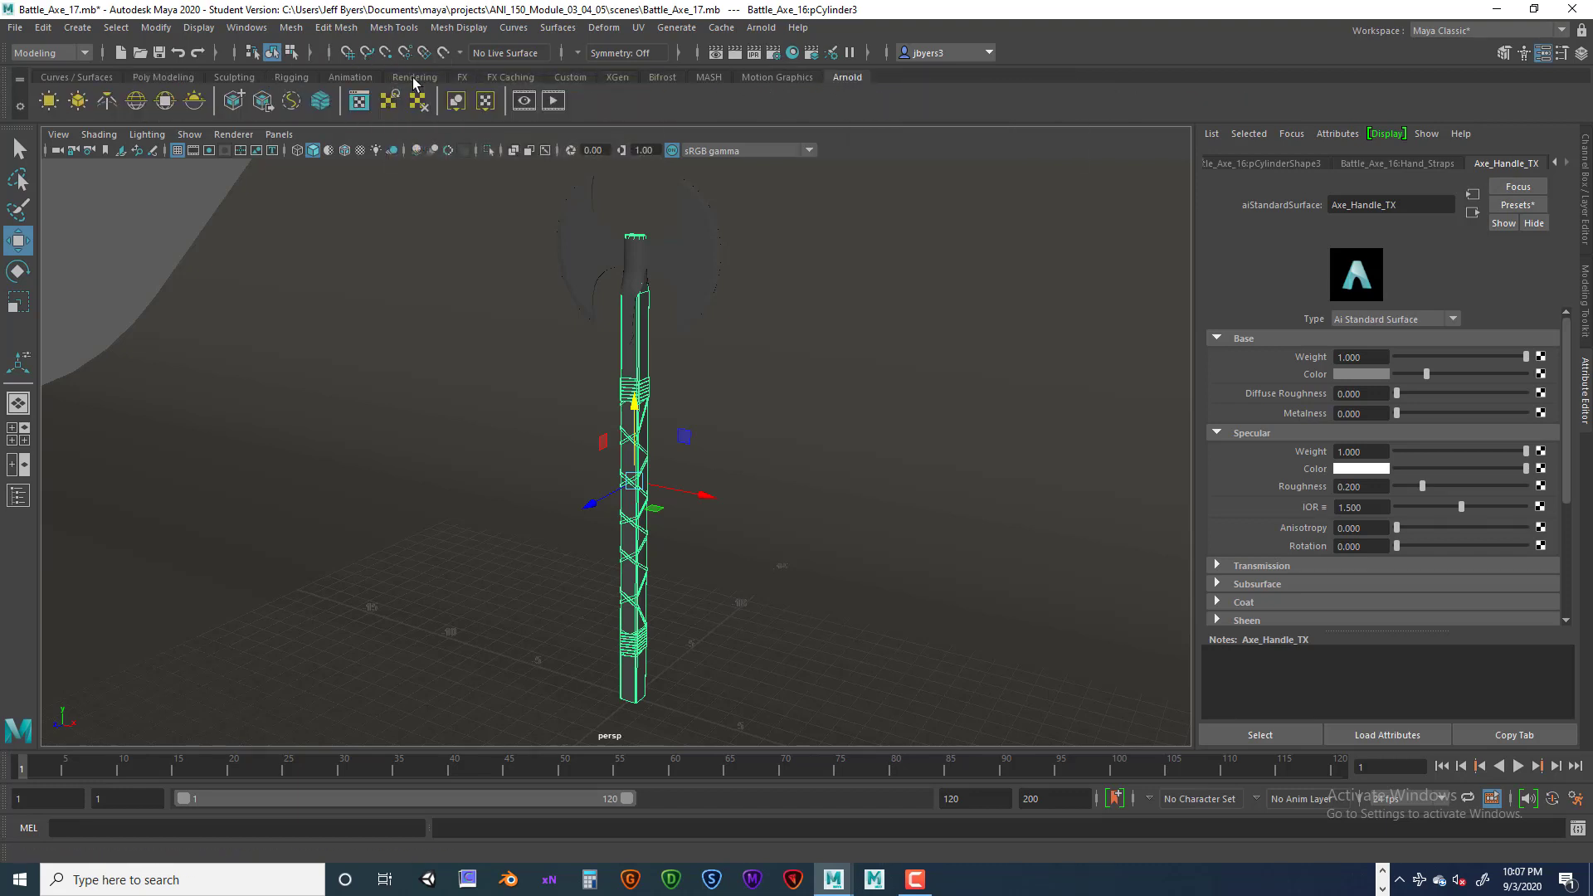
pyautogui.click(135, 103)
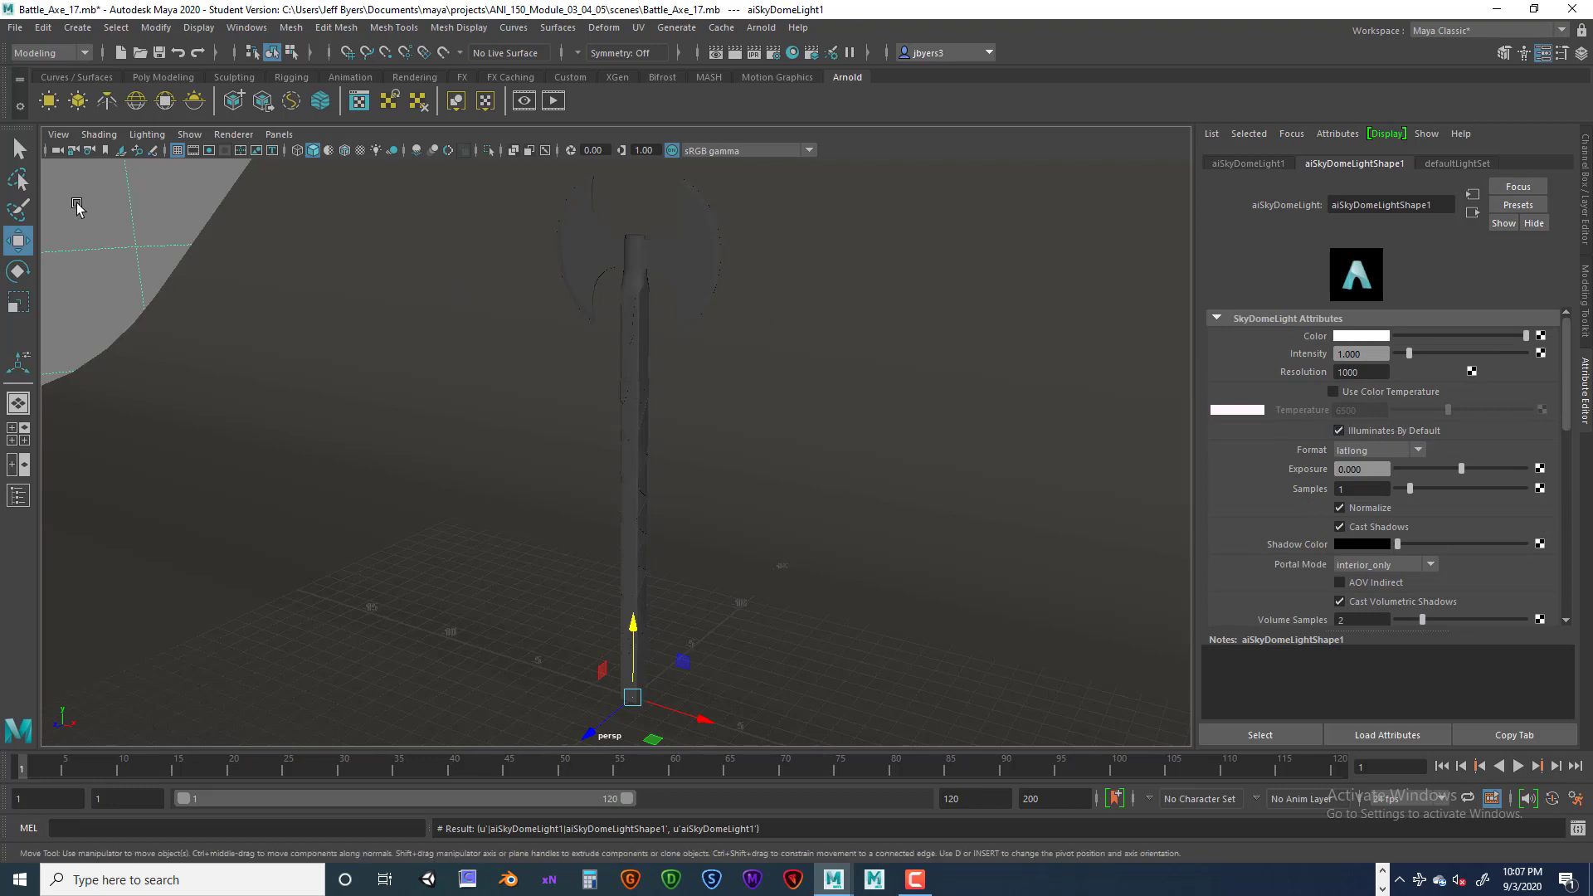
pyautogui.scroll(-5, 928, 384)
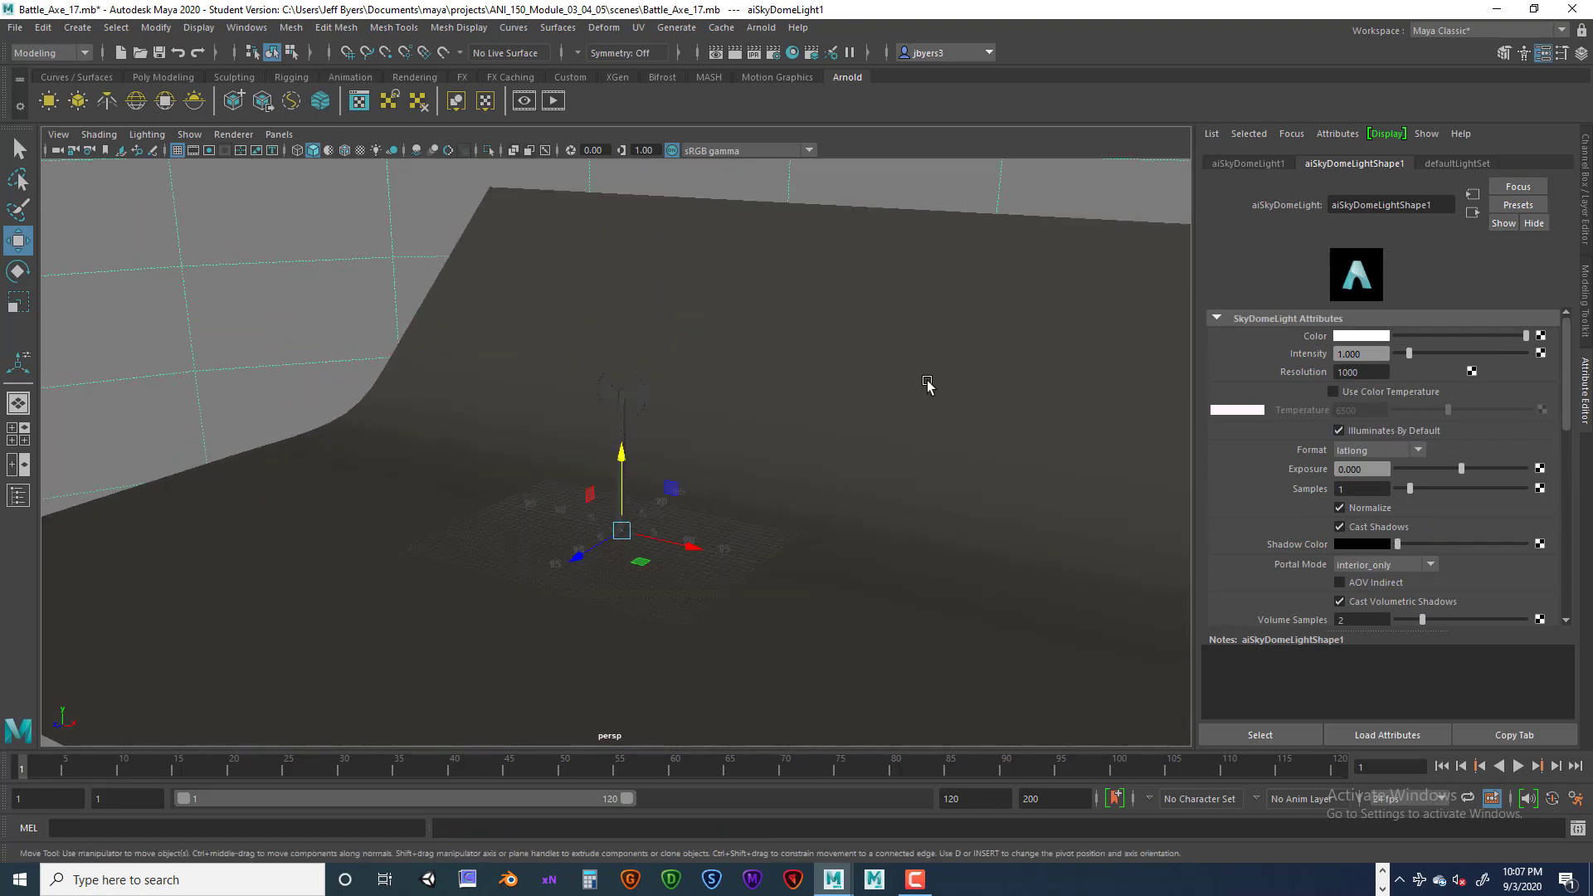
pyautogui.scroll(8, 927, 385)
pyautogui.scroll(-2, 928, 384)
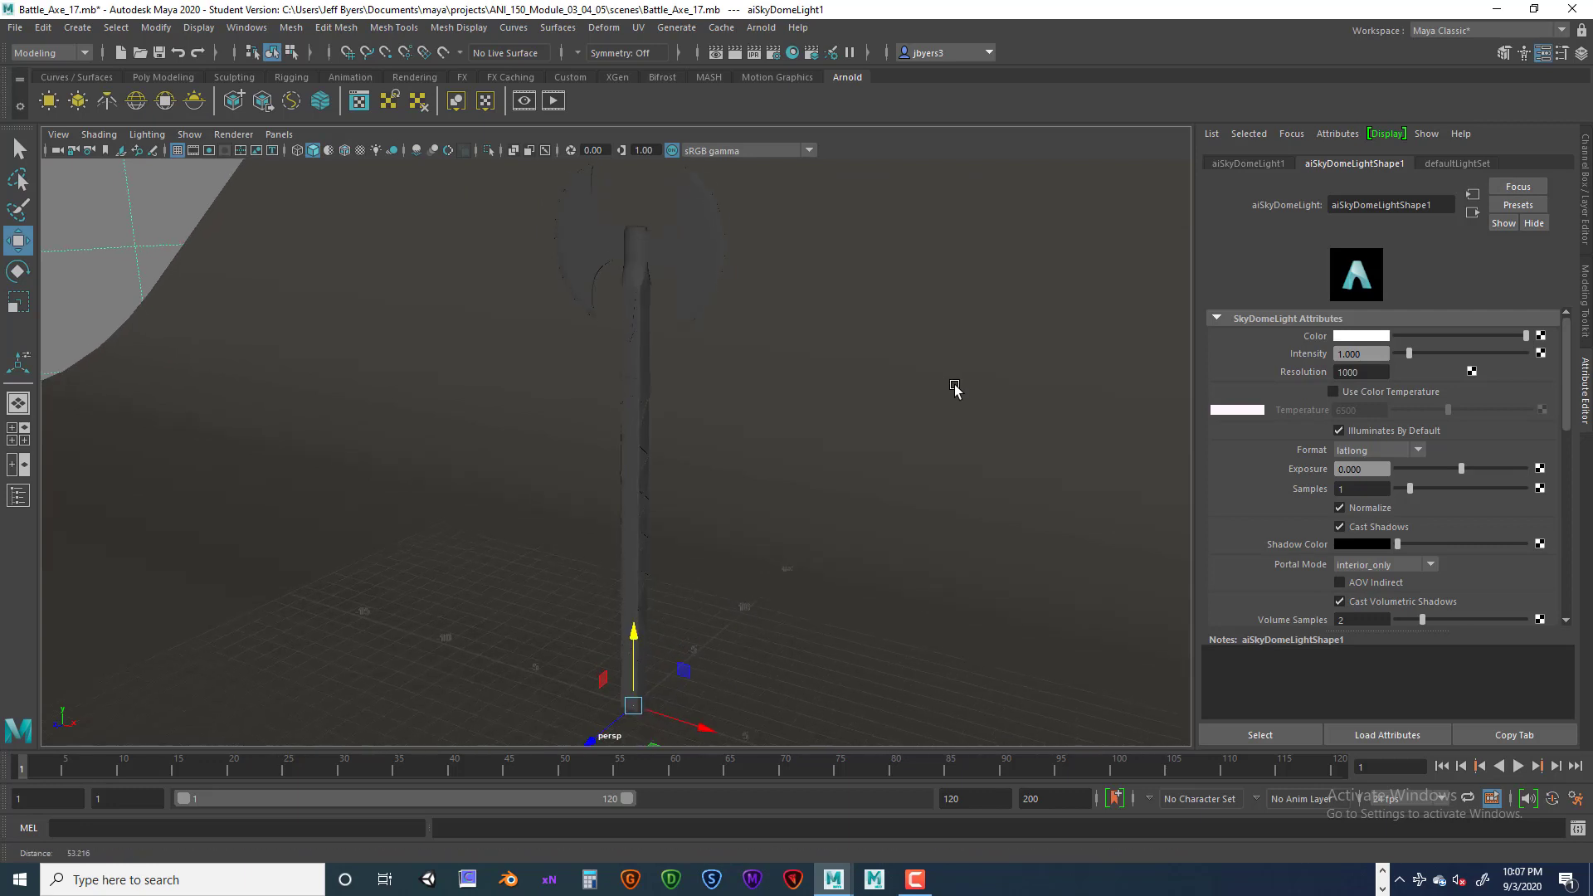
pyautogui.scroll(-1, 928, 370)
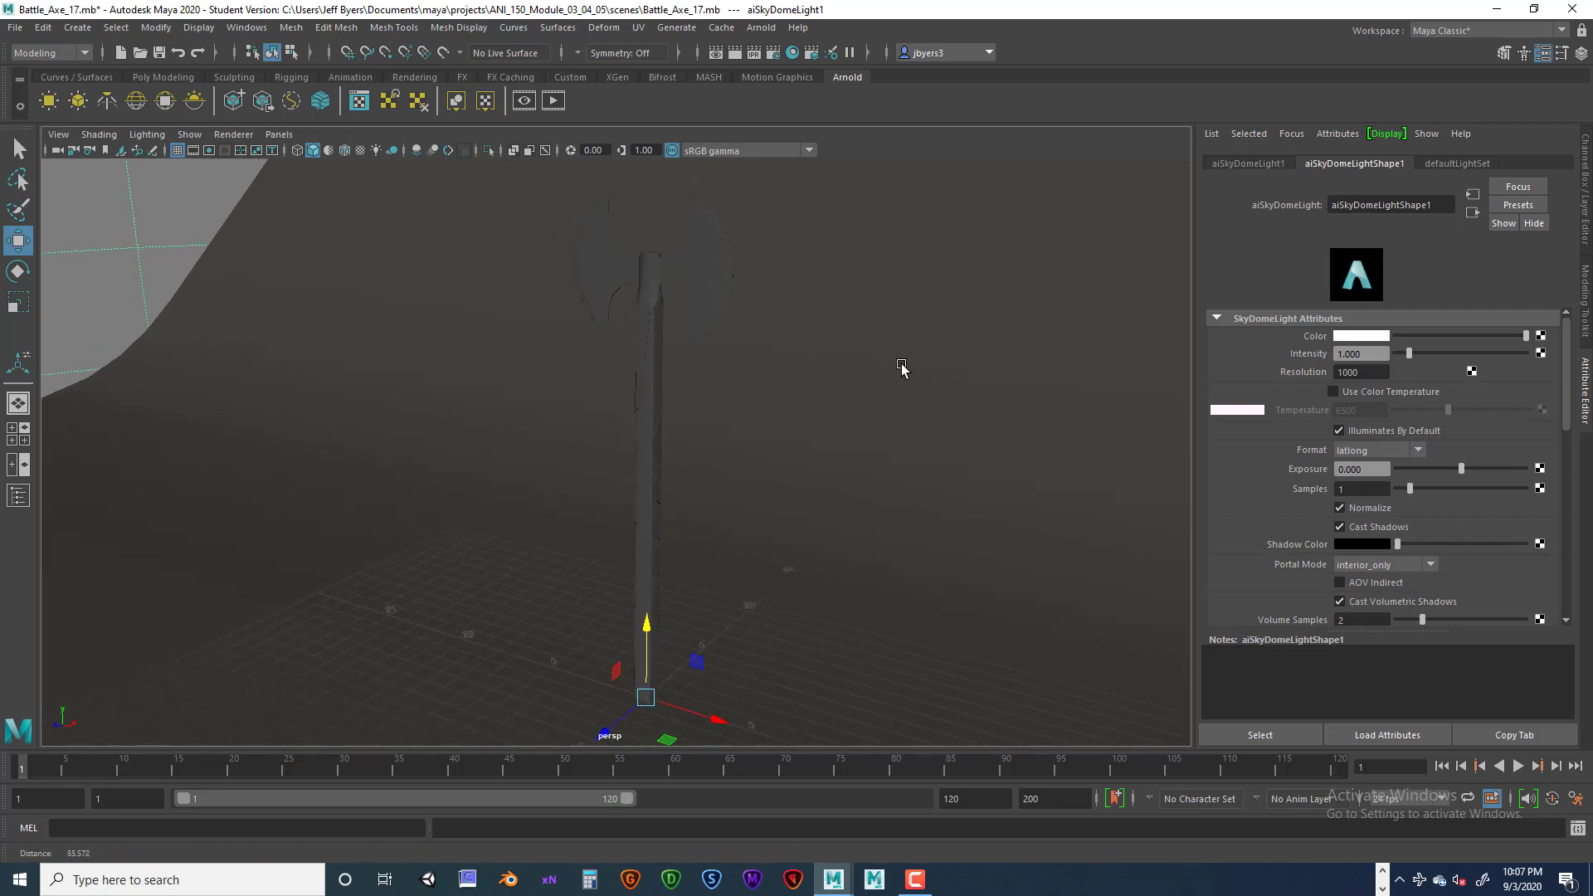
# Frame the axe in the persp view and start an Arnold render.
pyautogui.keyDown('alt'); pyautogui.moveTo(902, 366); pyautogui.dragTo(818, 323, button='middle'); pyautogui.keyUp('alt')
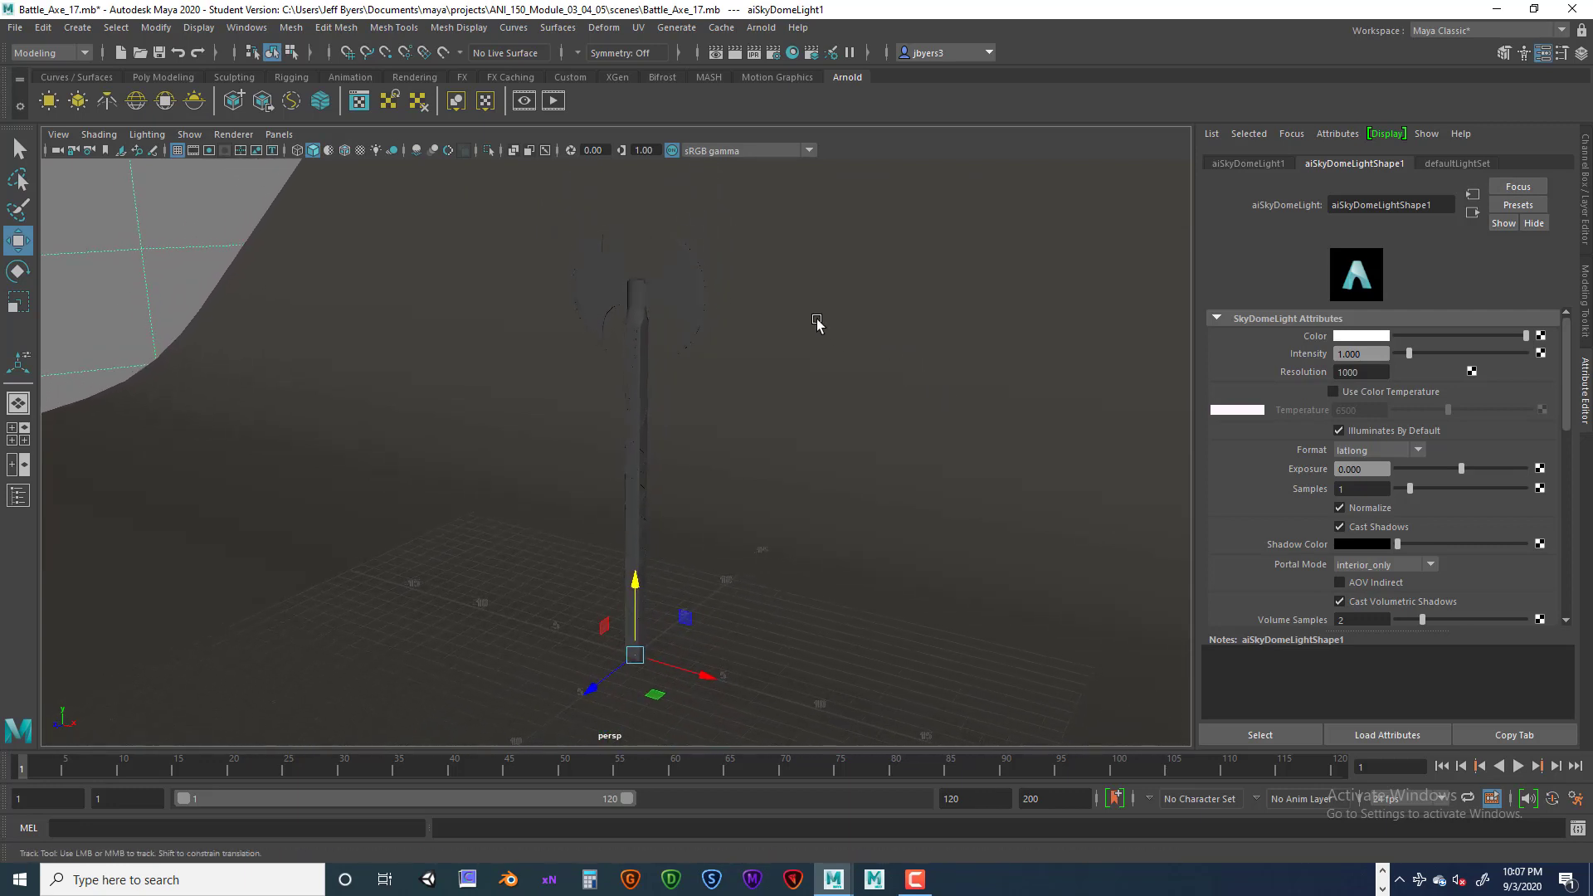
pyautogui.scroll(3, 817, 324)
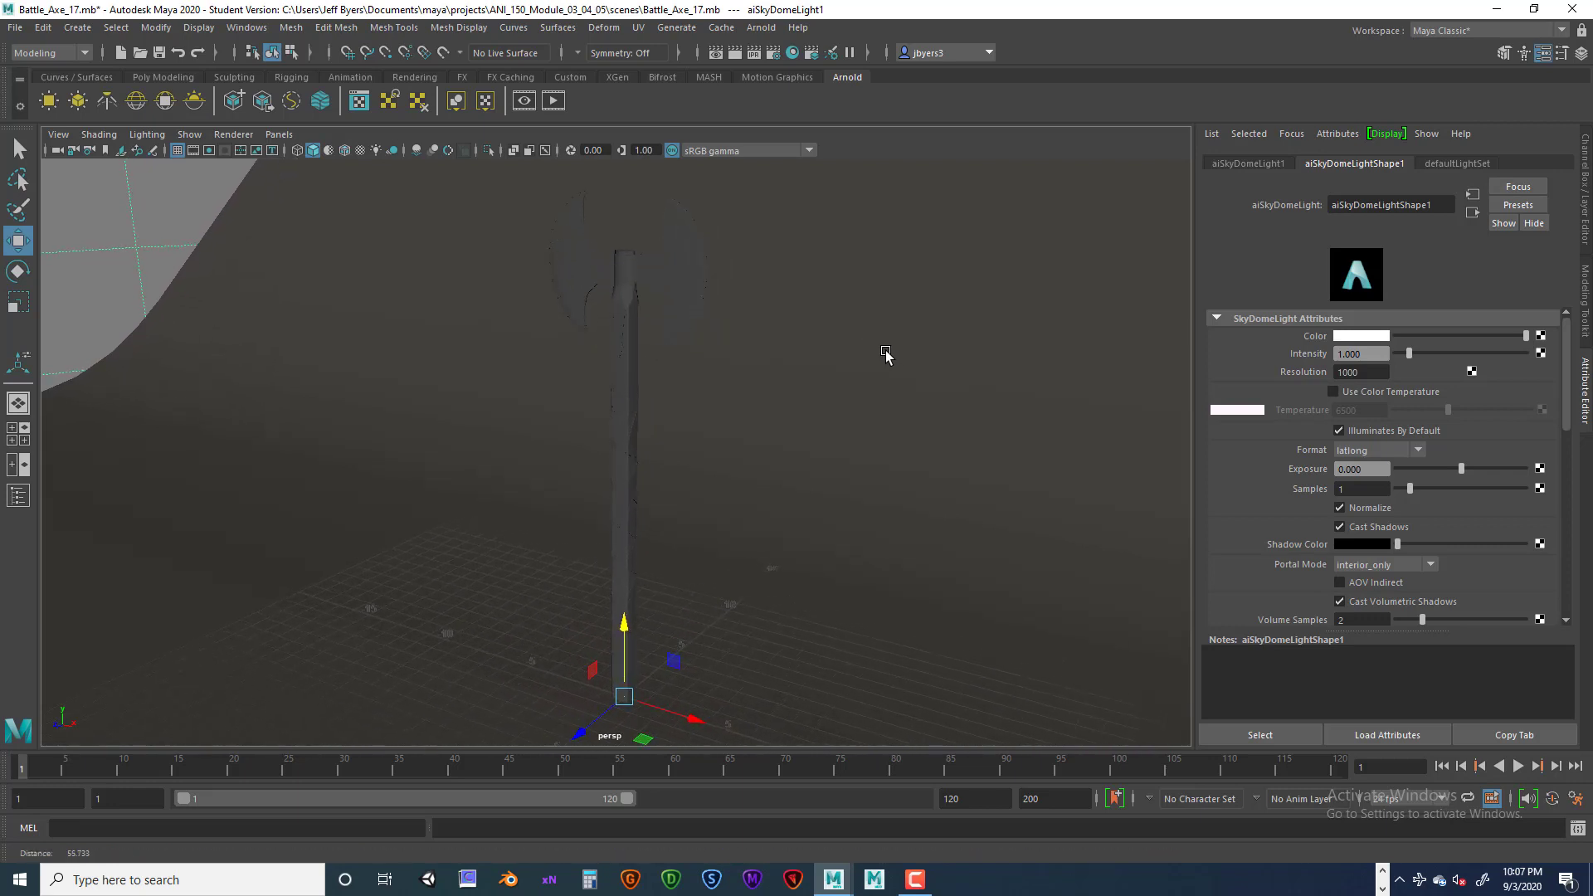
pyautogui.moveTo(889, 352)
pyautogui.keyDown('alt'); pyautogui.mouseDown()
pyautogui.moveTo(871, 348)
pyautogui.moveTo(914, 381)
pyautogui.moveTo(888, 380)
pyautogui.mouseUp(); pyautogui.keyUp('alt')
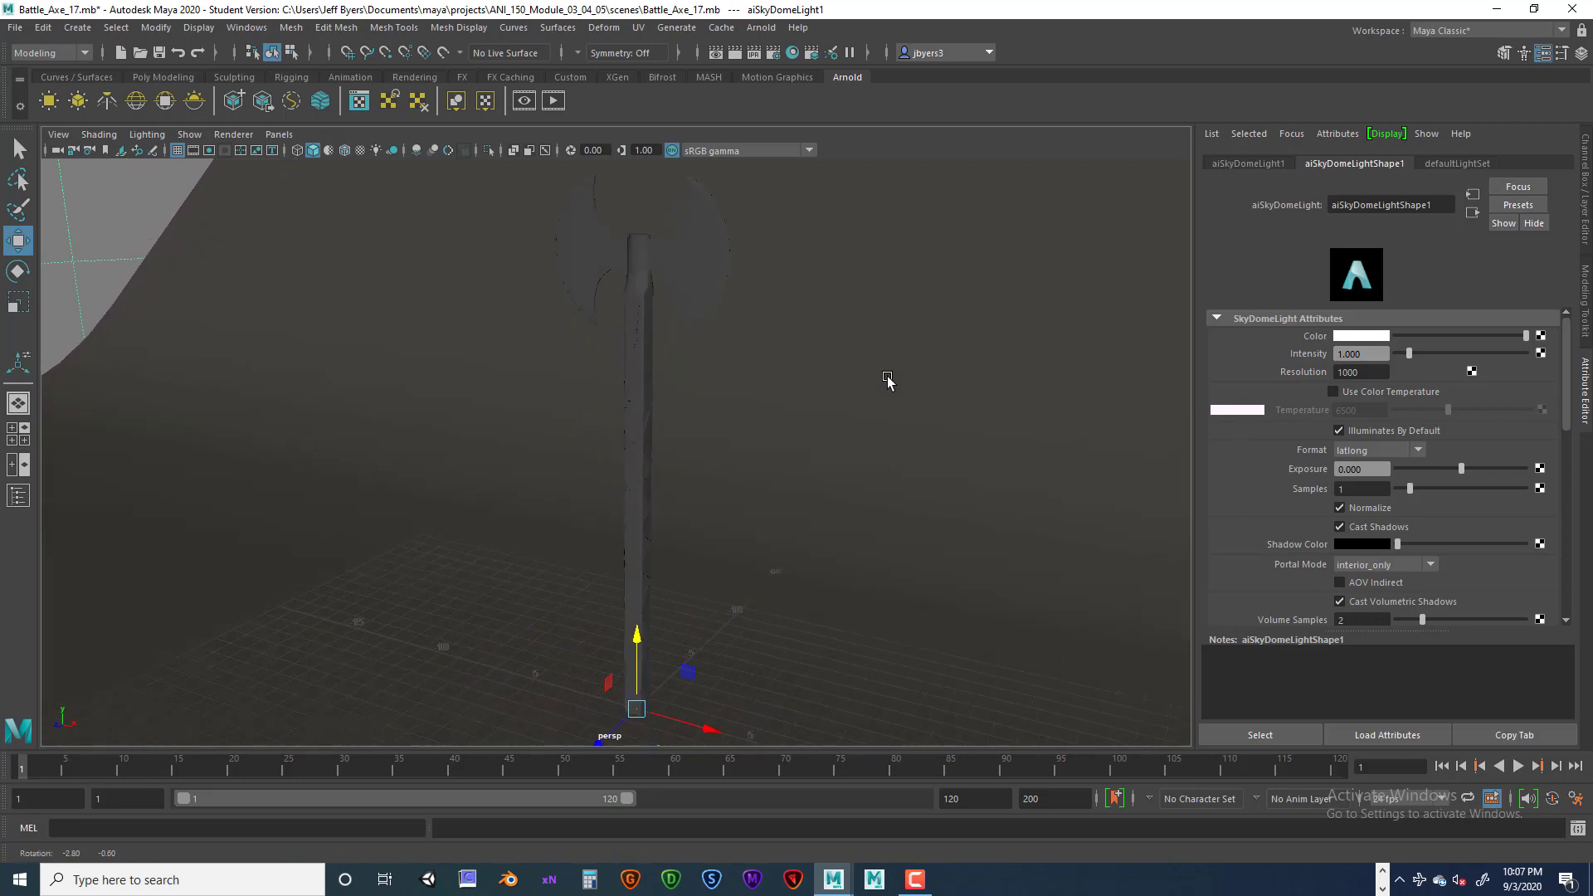
pyautogui.keyDown('alt'); pyautogui.moveTo(614, 641); pyautogui.dragTo(722, 523); pyautogui.keyUp('alt')
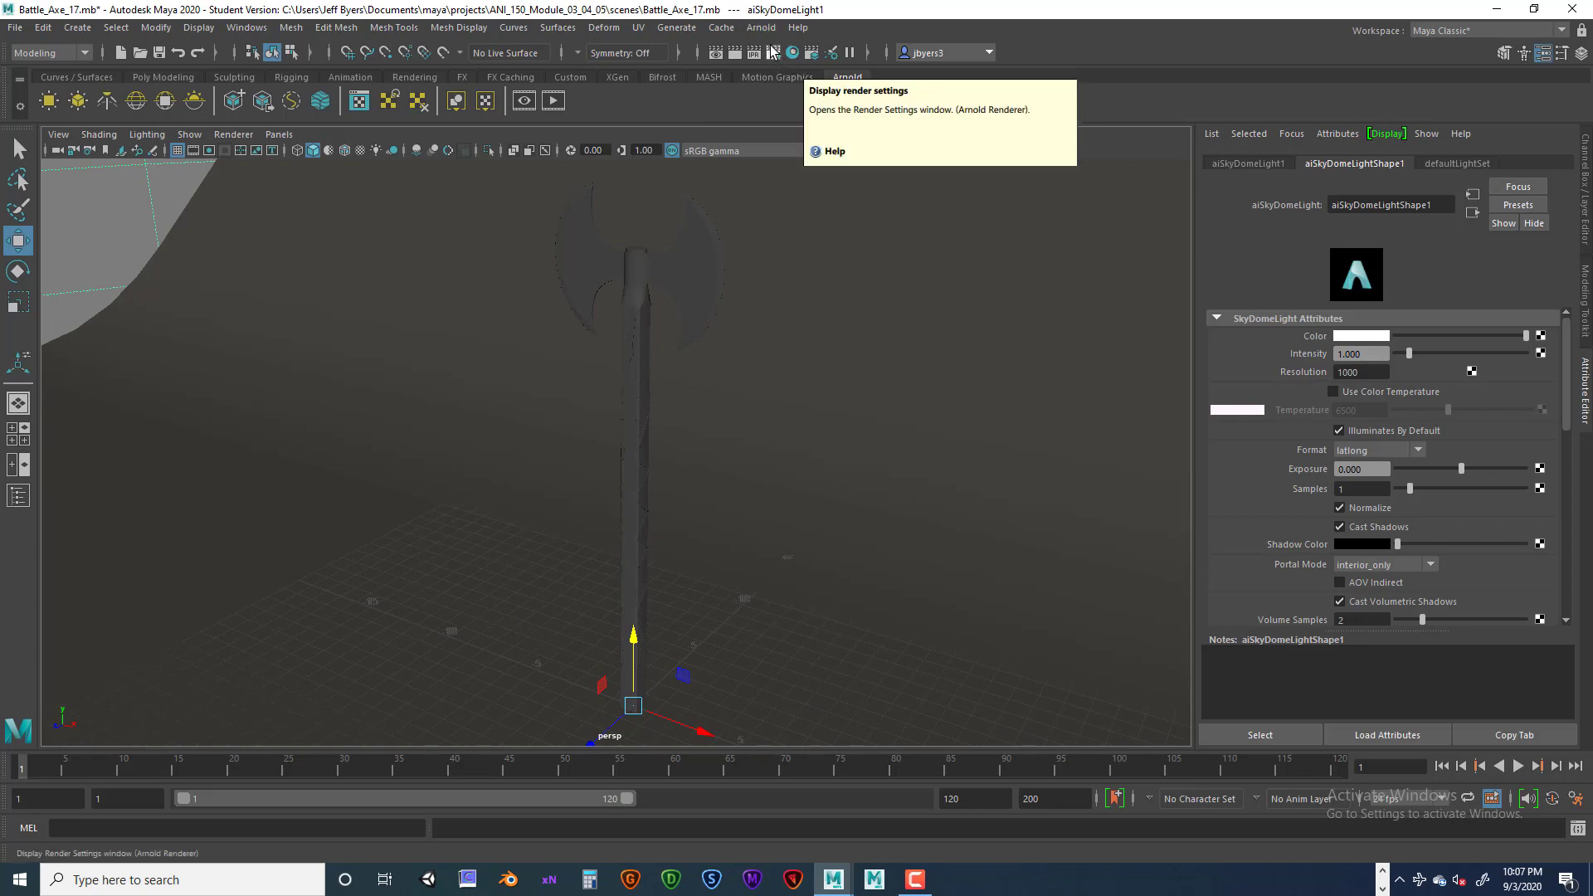
pyautogui.click(761, 27)
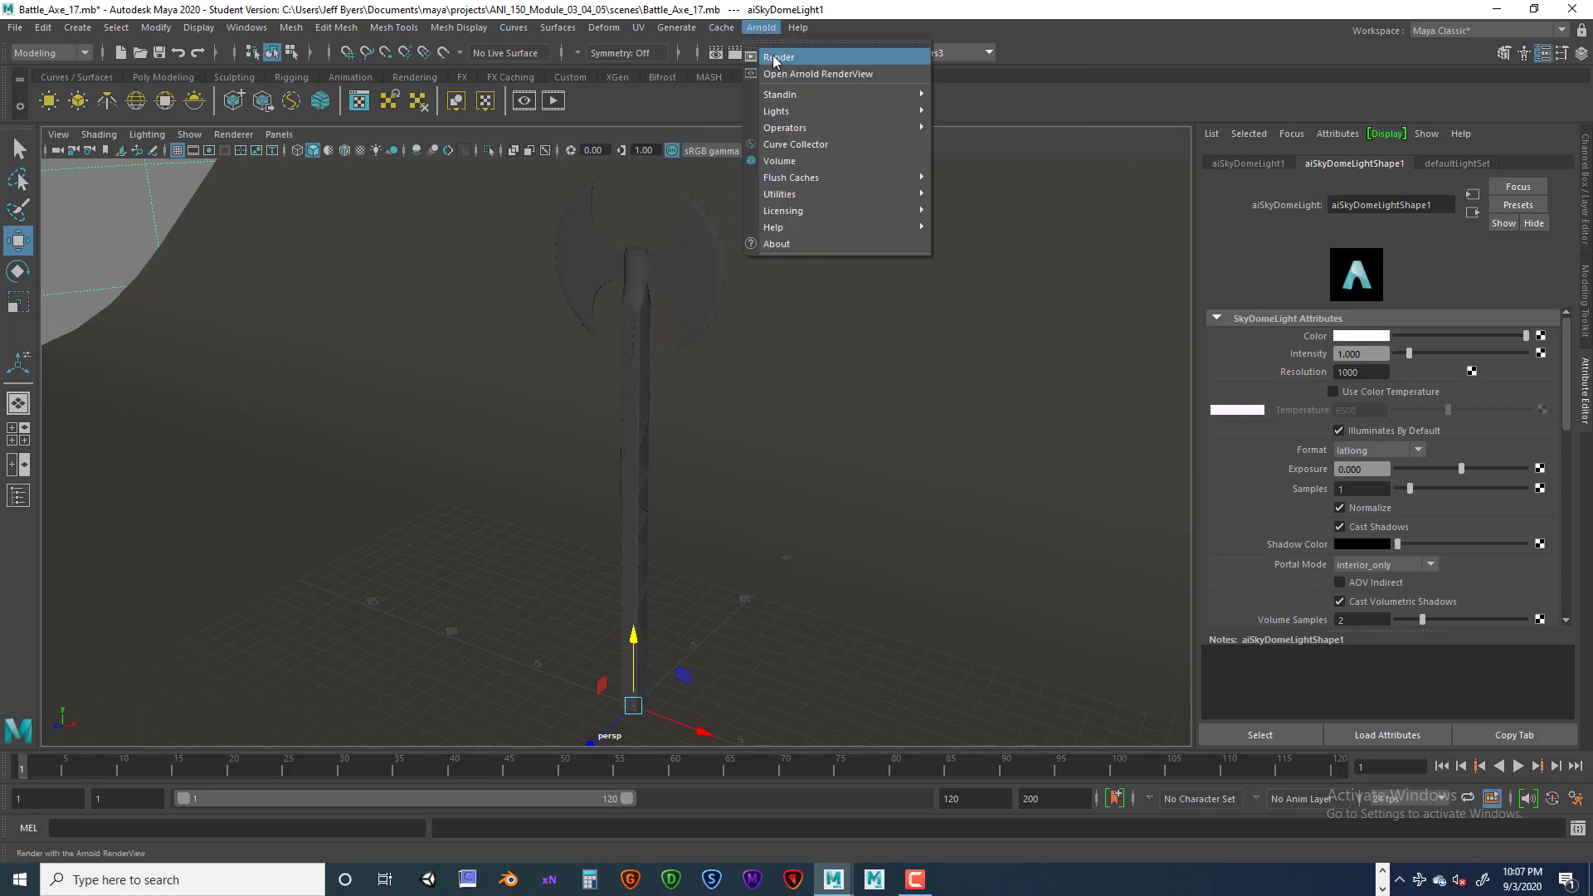
pyautogui.click(776, 57)
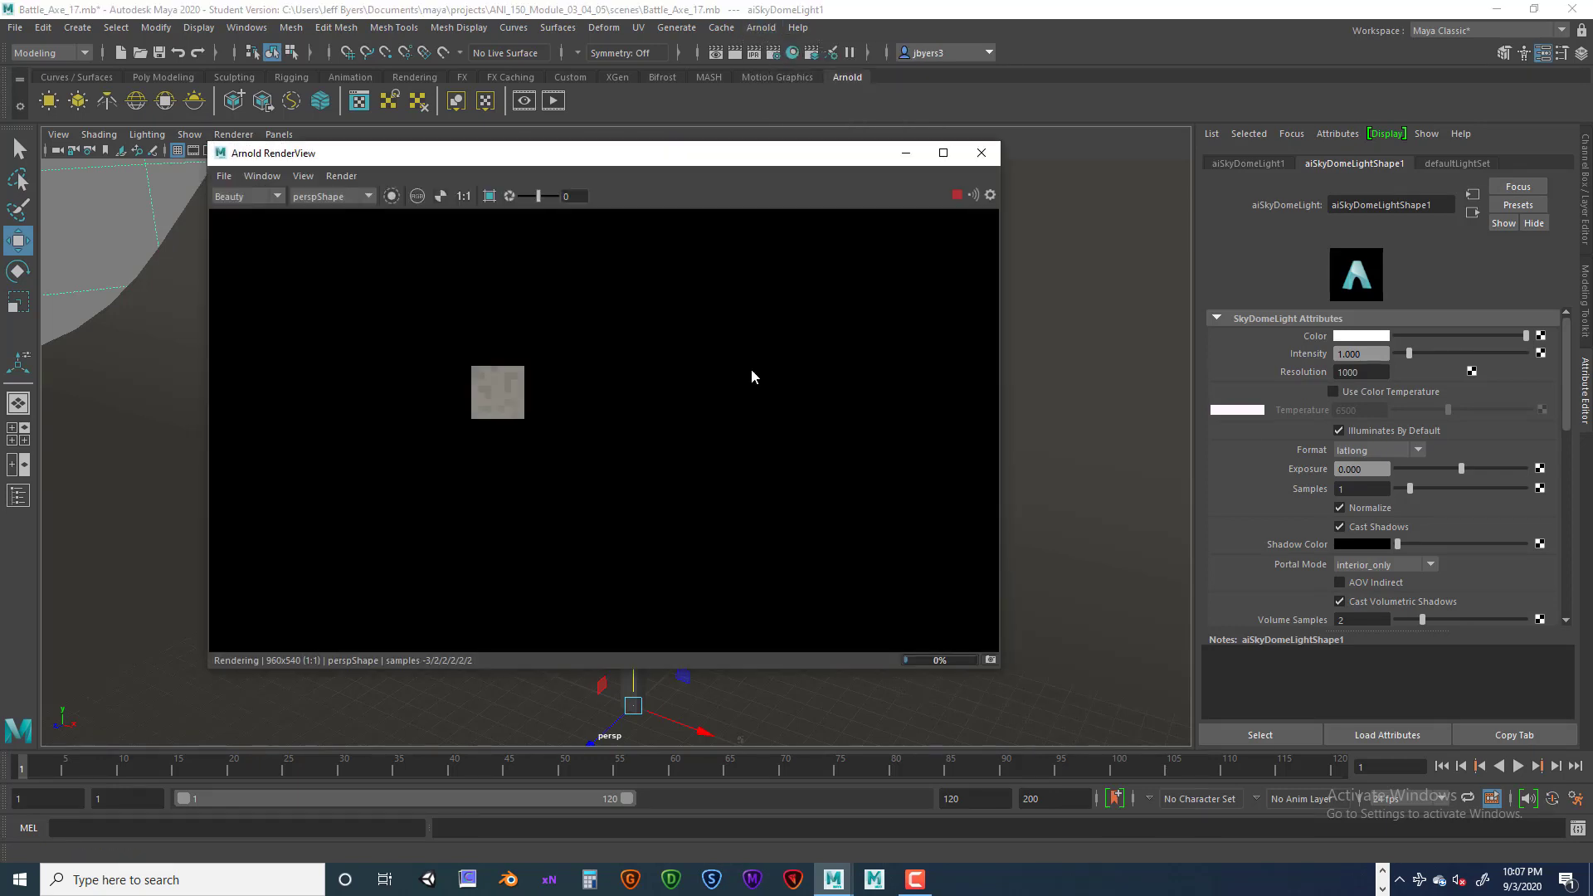
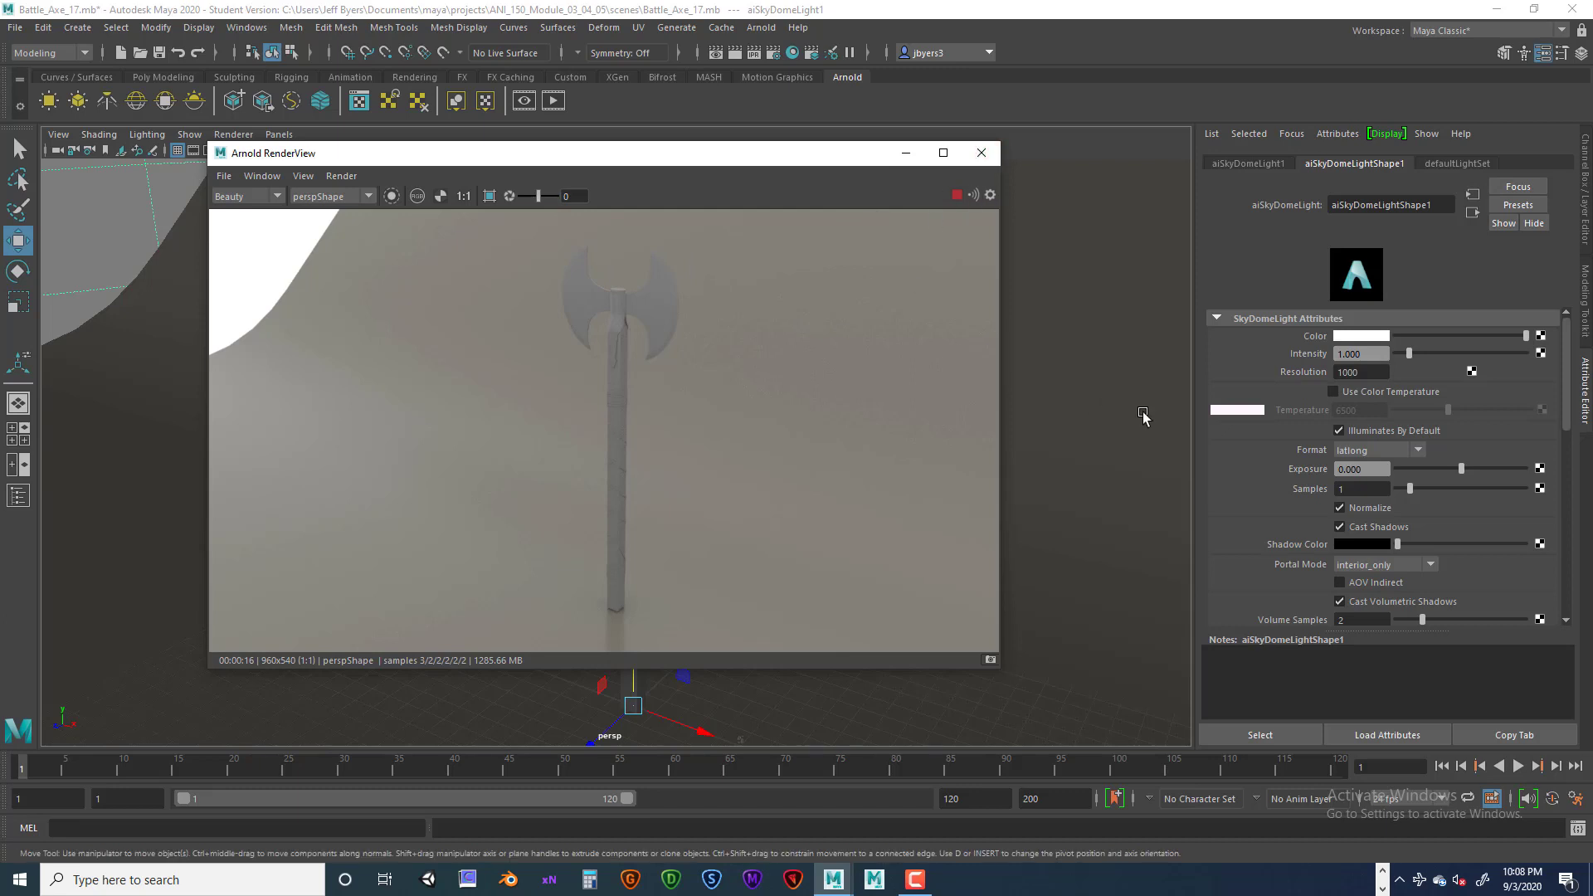
# Darken the backdrop plane's Floor_TX base colour to a value of 0.045.
pyautogui.click(1090, 380)
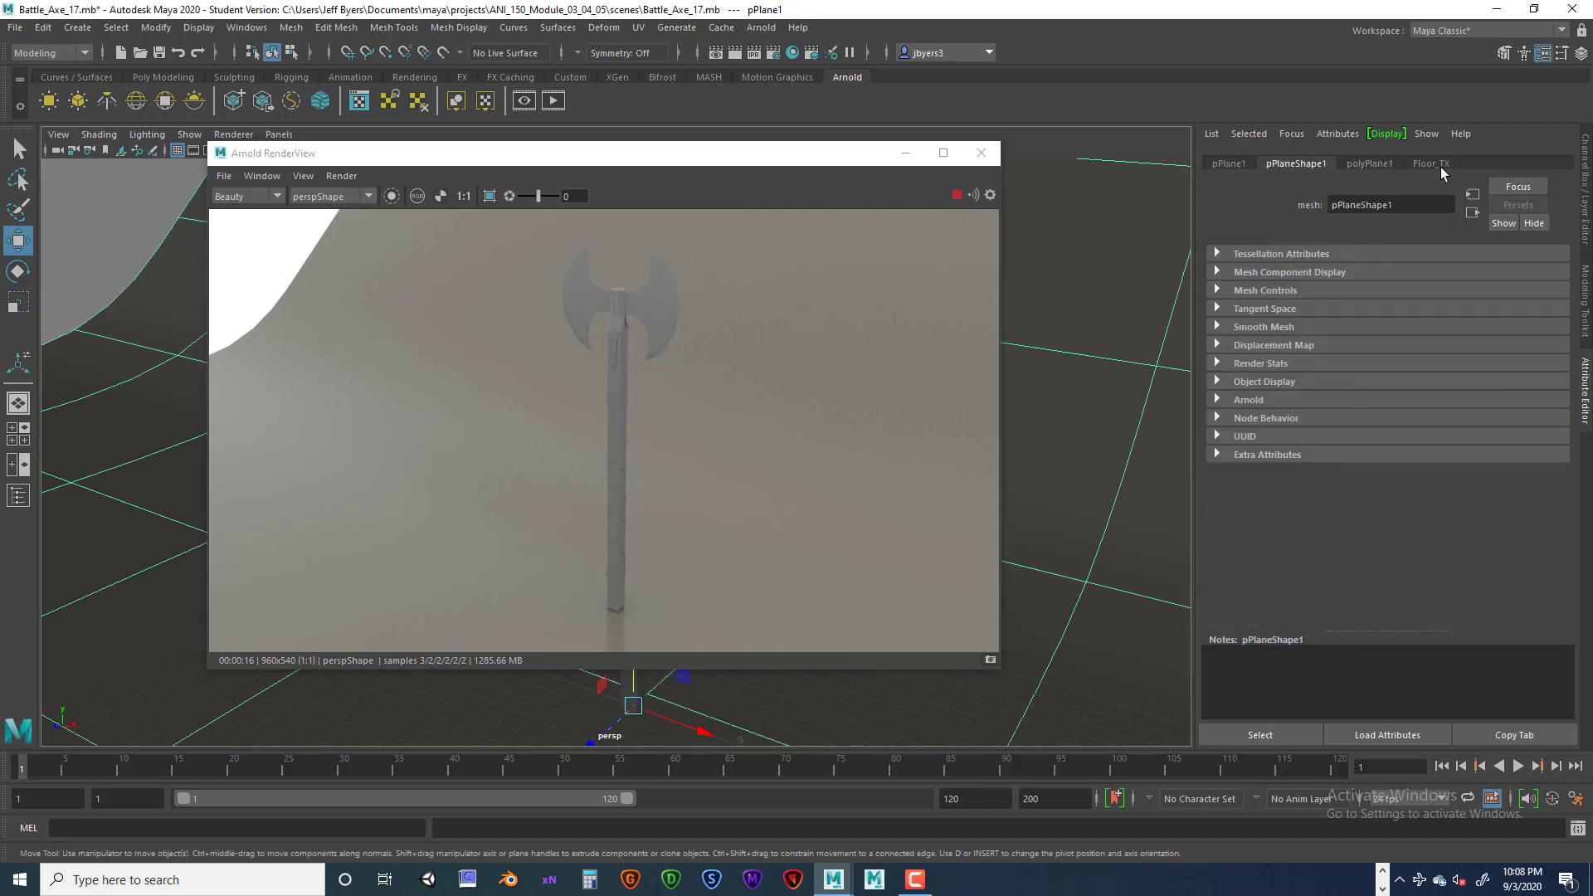
pyautogui.click(1441, 169)
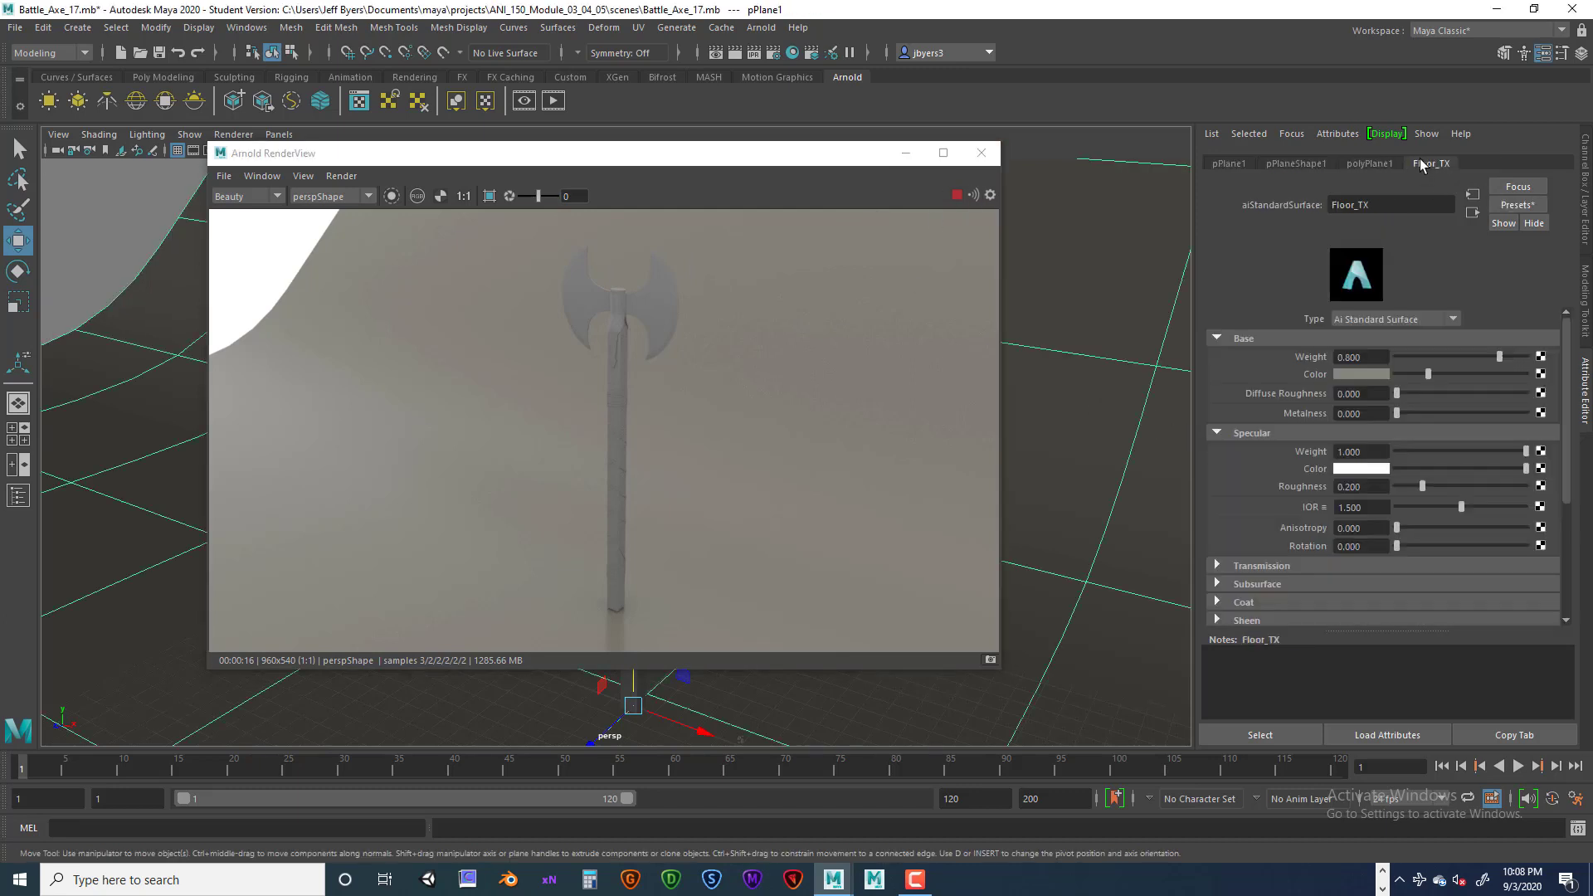
pyautogui.click(1377, 373)
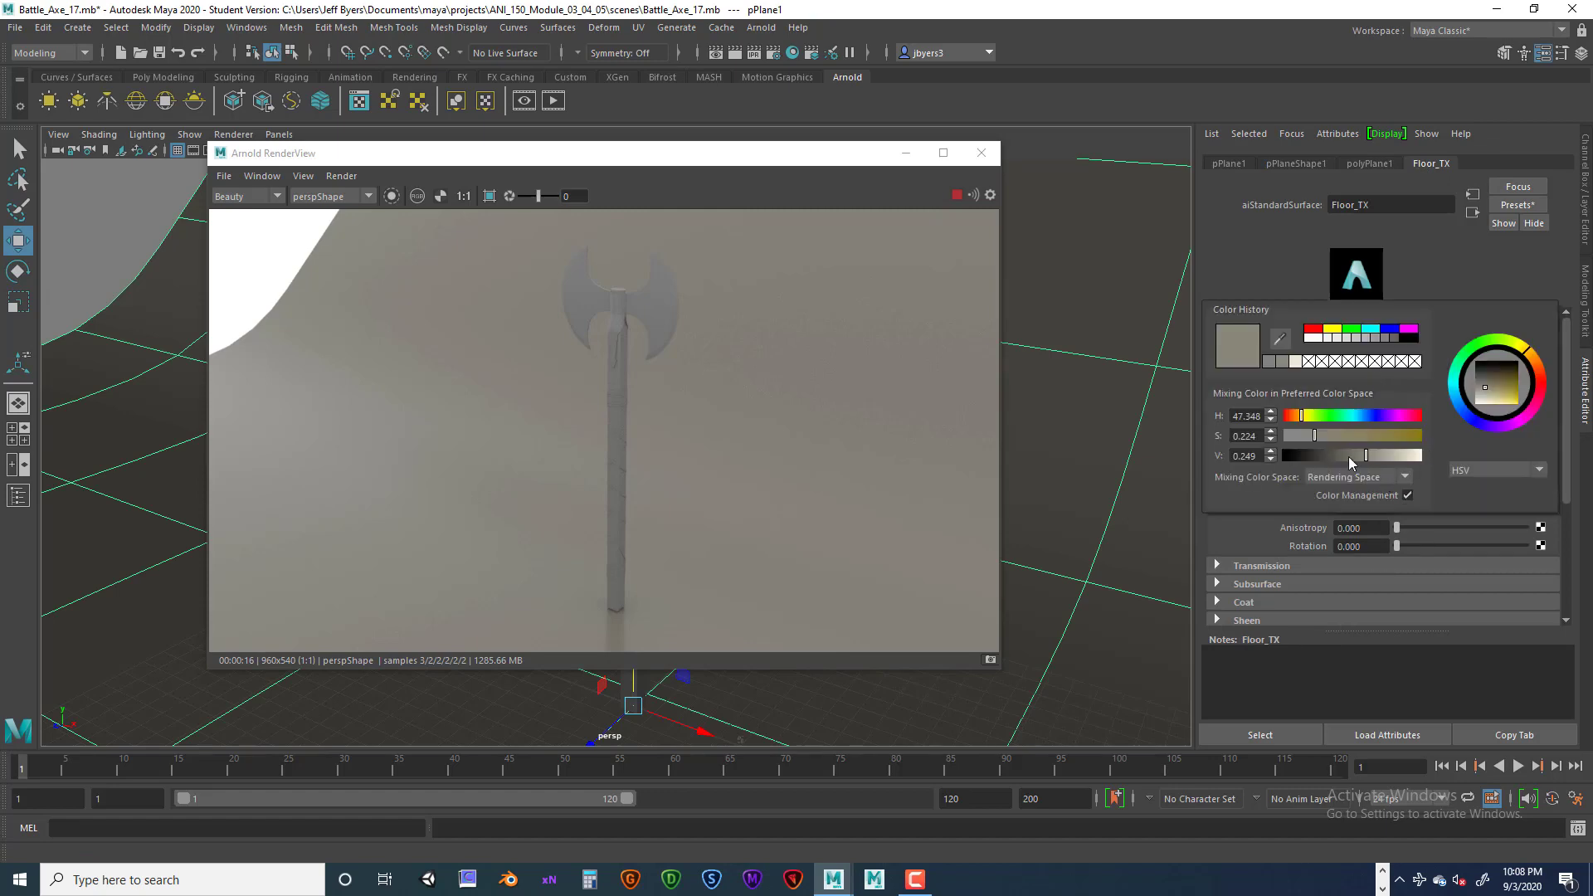
pyautogui.moveTo(1368, 457); pyautogui.dragTo(1317, 457)
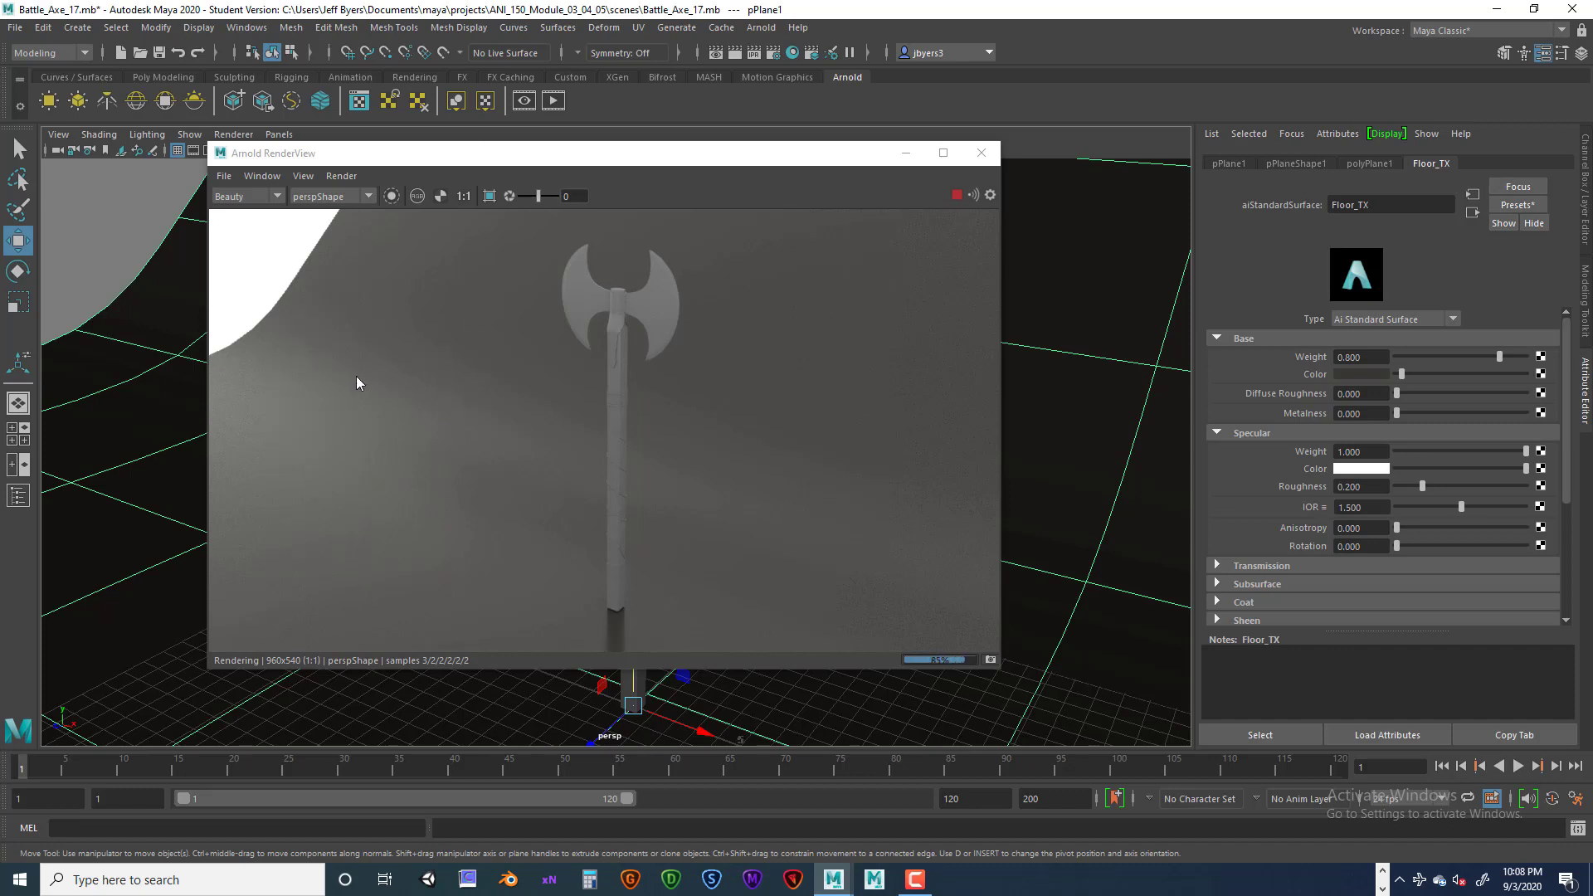
# Slide the backdrop plane further left along X, behind the axe.
pyautogui.keyDown('alt'); pyautogui.moveTo(166, 490); pyautogui.dragTo(504, 494); pyautogui.keyUp('alt')
pyautogui.keyDown('alt'); pyautogui.moveTo(567, 677); pyautogui.dragTo(438, 709); pyautogui.keyUp('alt')
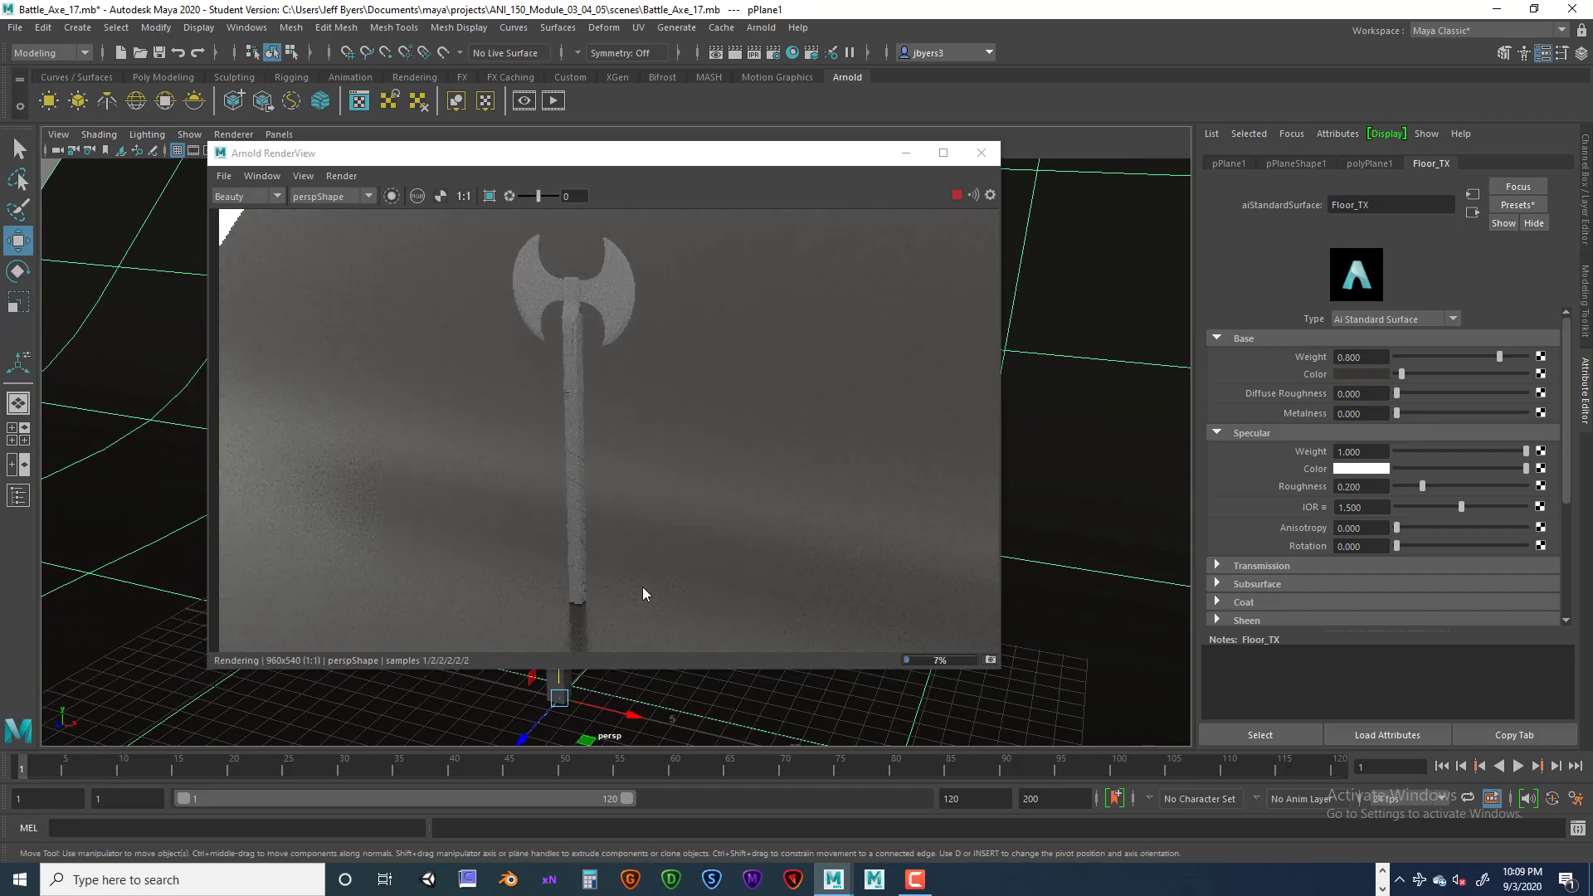
pyautogui.keyDown('alt'); pyautogui.moveTo(591, 698); pyautogui.dragTo(705, 675); pyautogui.keyUp('alt')
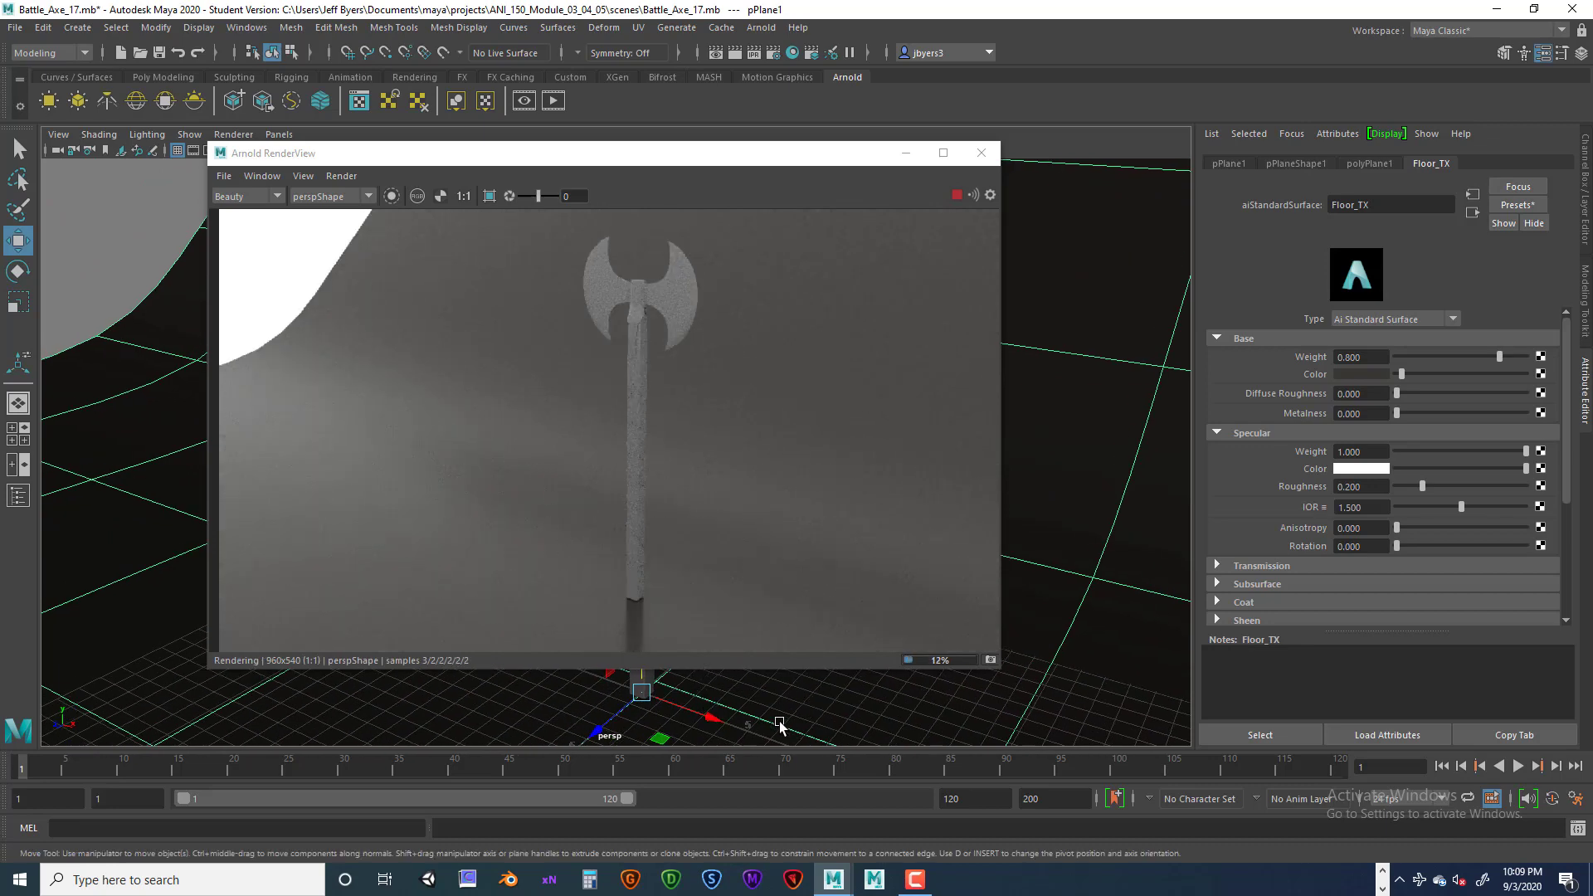
pyautogui.moveTo(728, 718); pyautogui.dragTo(415, 657)
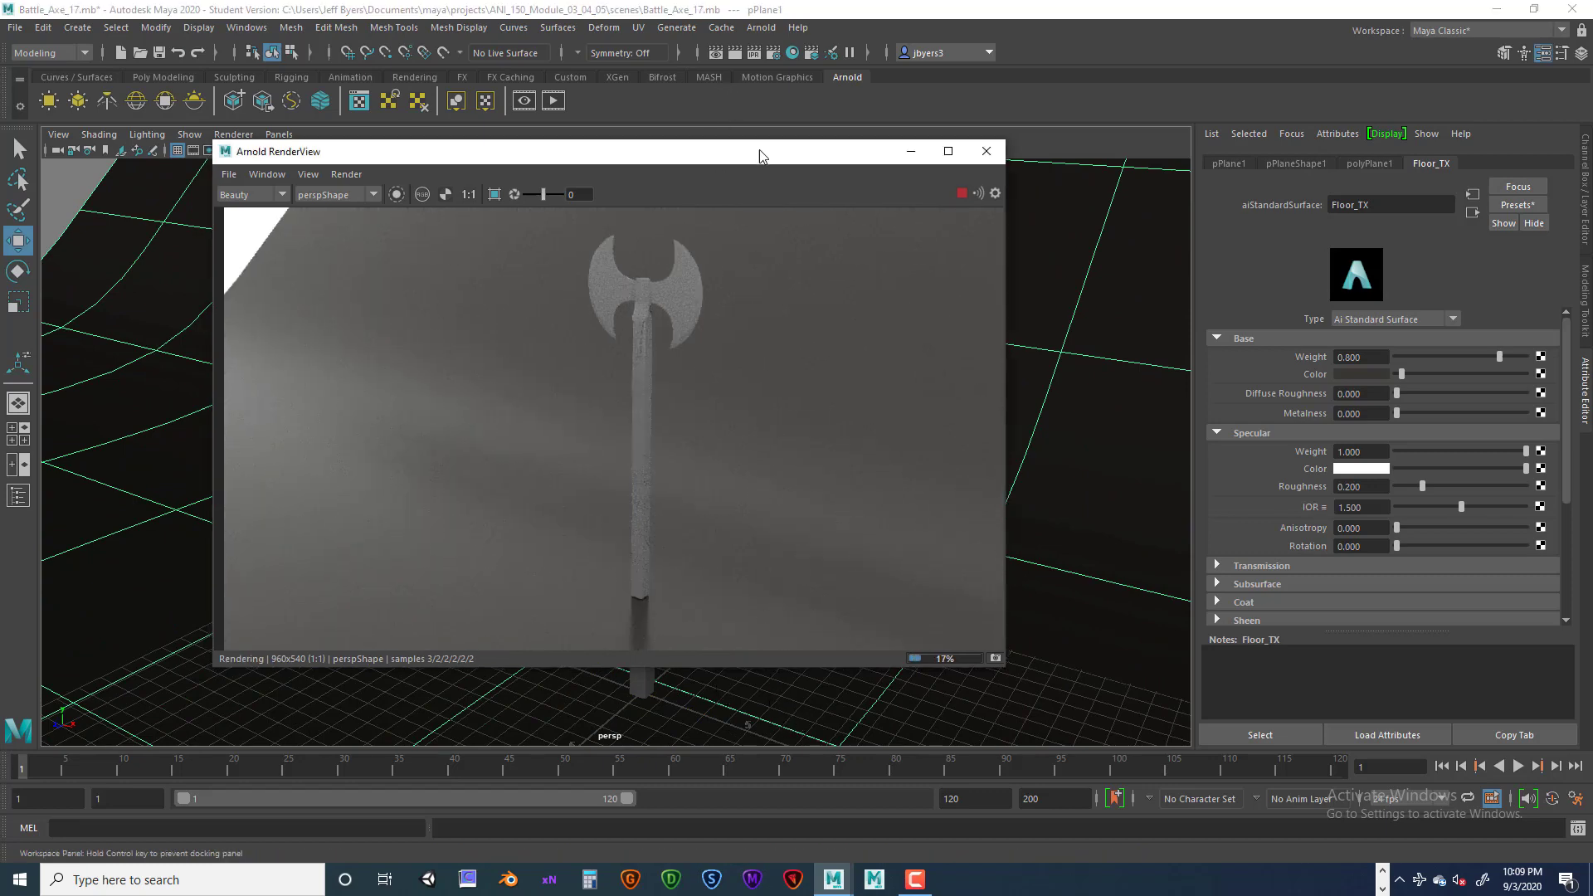
pyautogui.moveTo(758, 152); pyautogui.dragTo(1123, 152)
pyautogui.moveTo(382, 599); pyautogui.dragTo(139, 524)
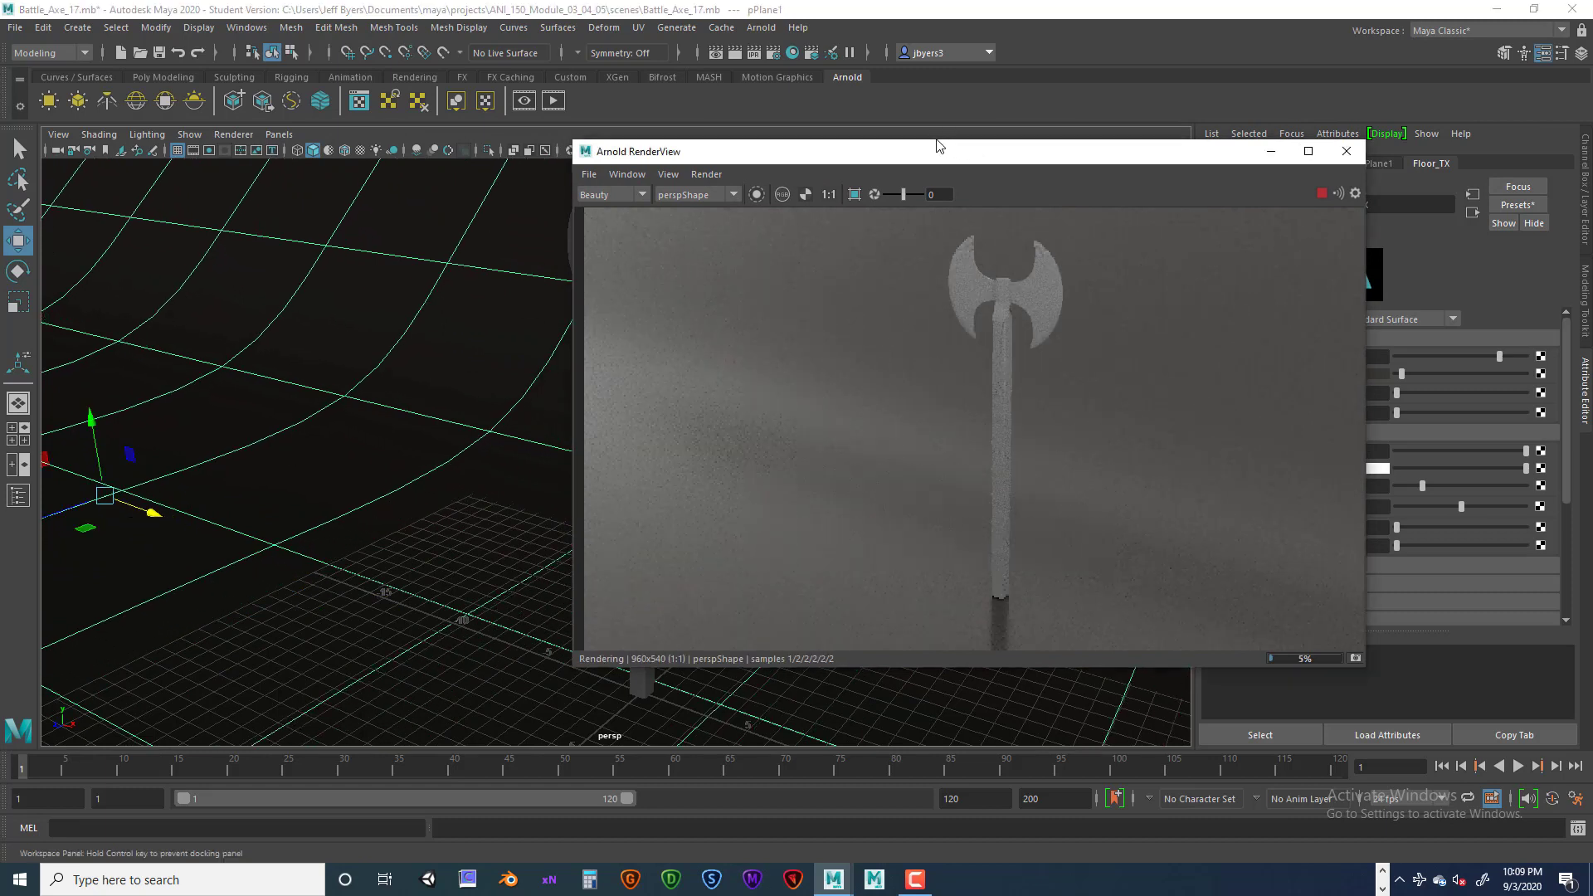
pyautogui.moveTo(938, 155); pyautogui.dragTo(712, 172)
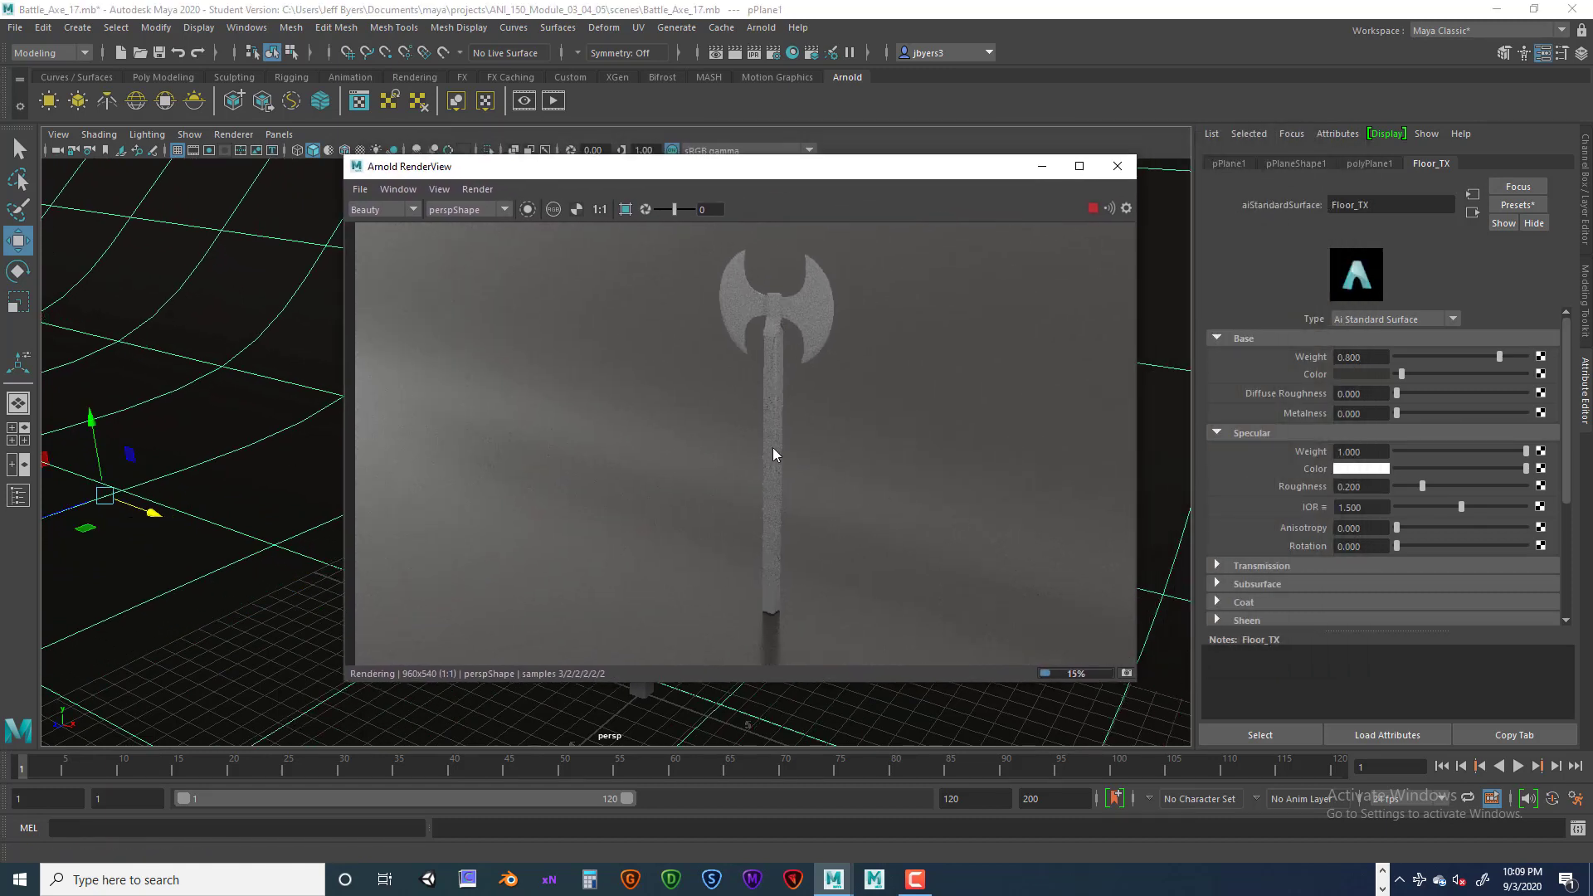
# Nudge the backdrop left, make Floor_TX base colour black (V 0.000) and raise specular roughness.
pyautogui.moveTo(729, 694); pyautogui.dragTo(671, 697, button='middle')
pyautogui.scroll(2, 688, 698)
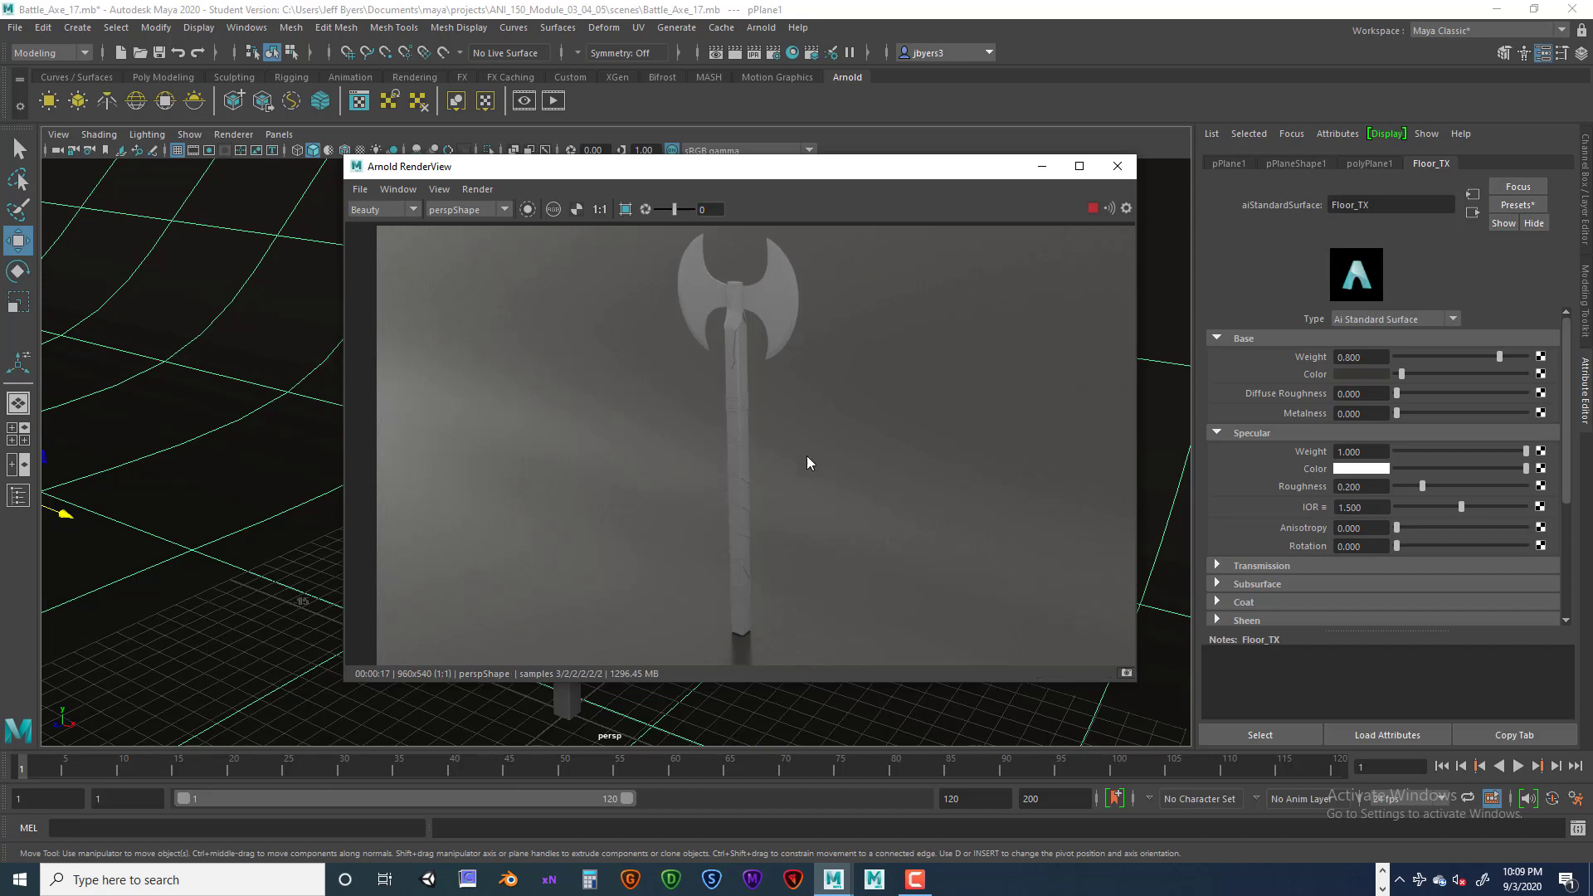
pyautogui.click(1373, 375)
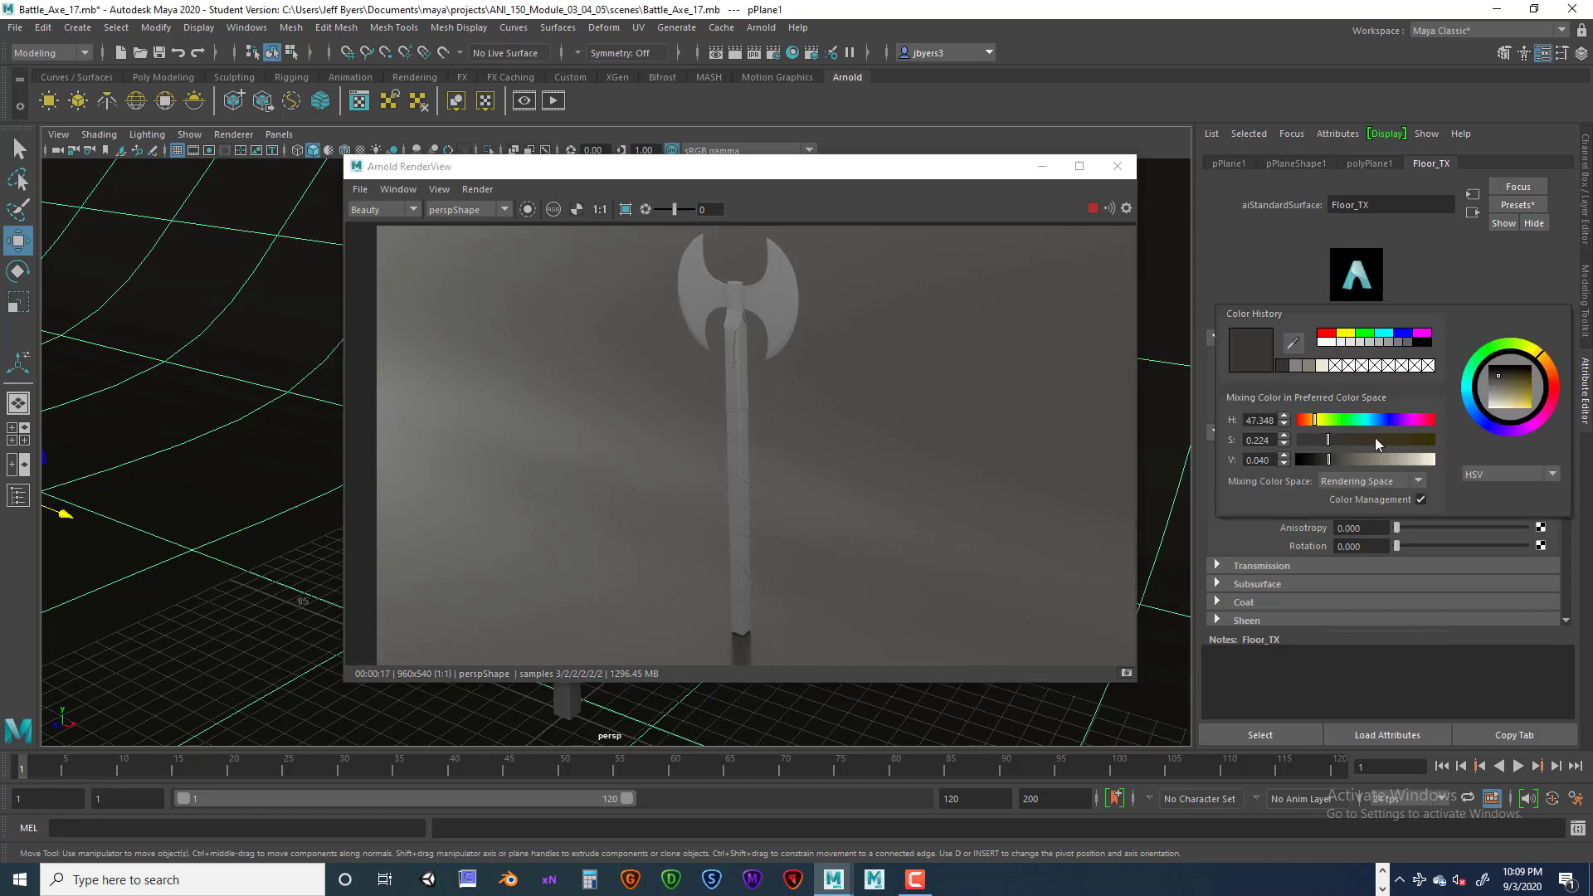
pyautogui.moveTo(1326, 467); pyautogui.dragTo(1286, 466)
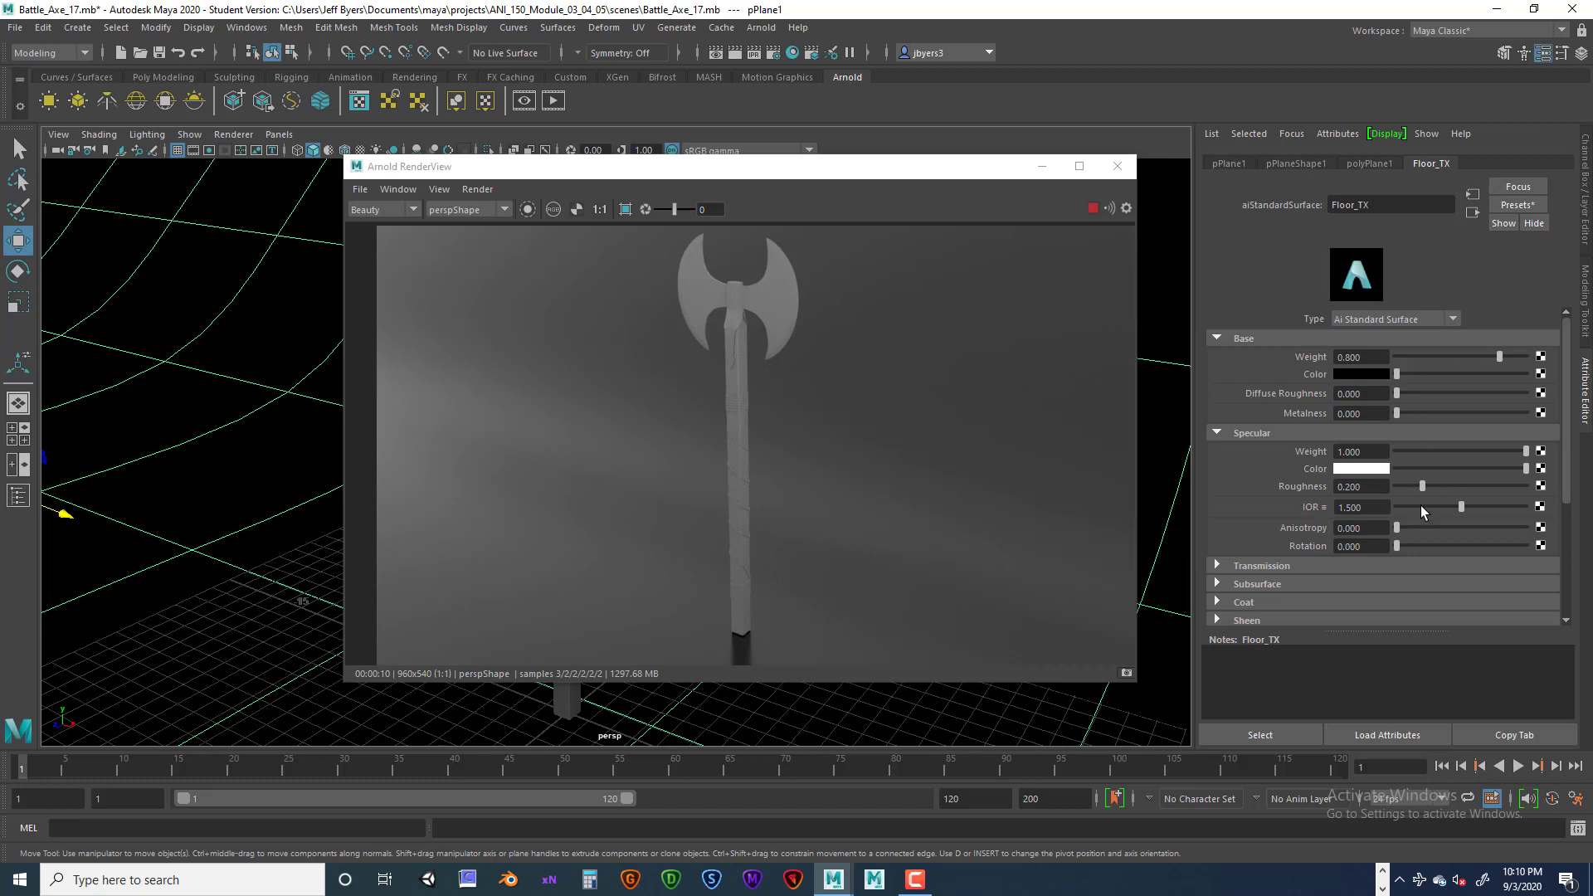
pyautogui.moveTo(1421, 487); pyautogui.dragTo(1560, 490)
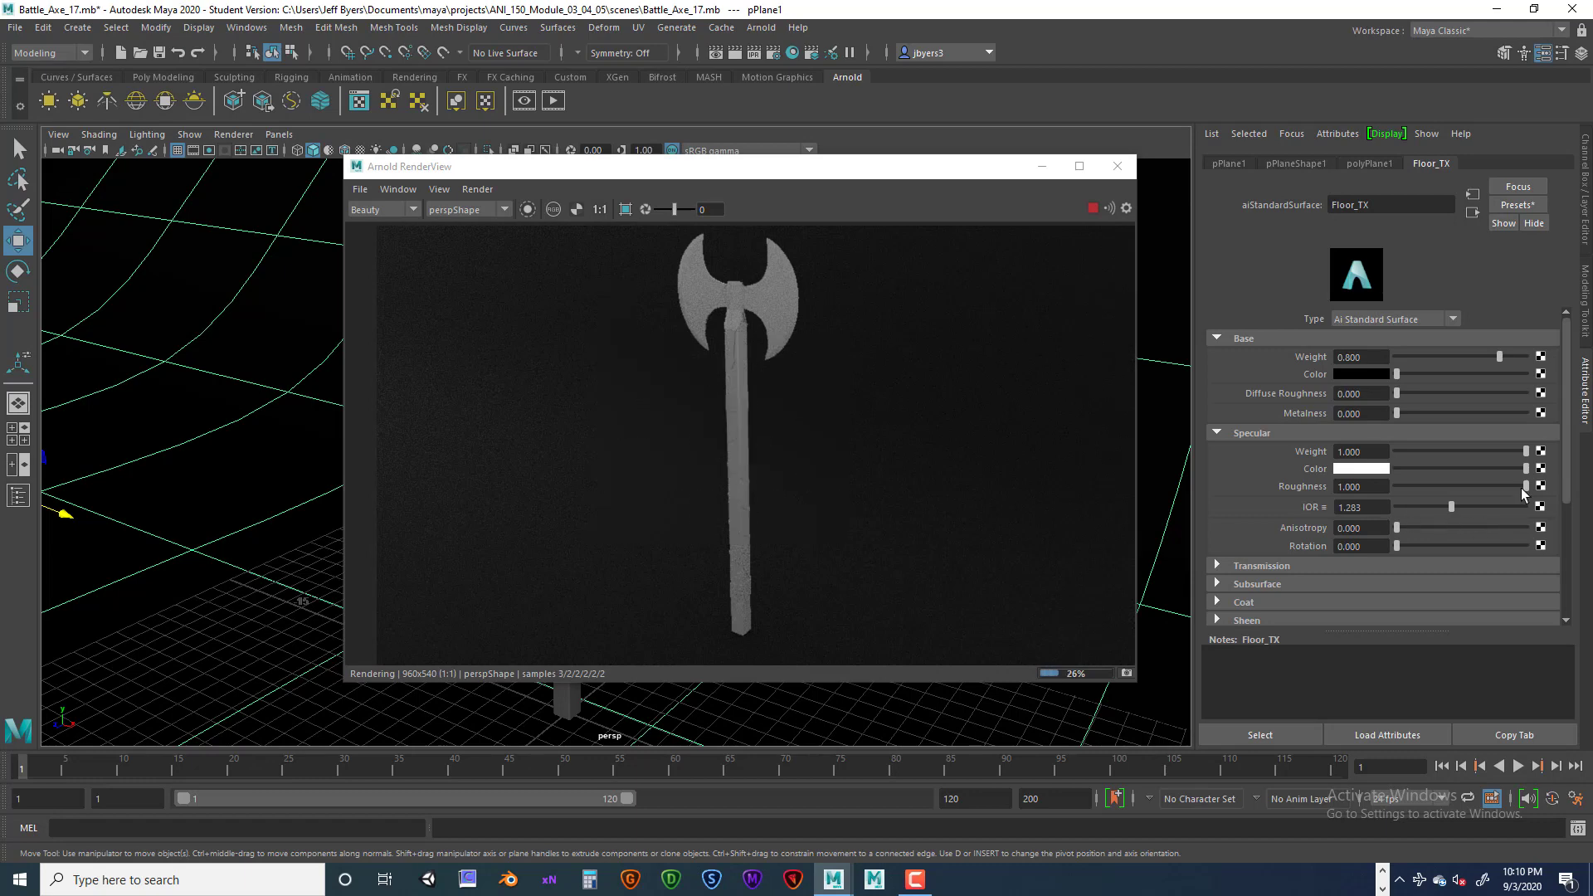
# Set Floor_TX specular roughness to 0.442 and IOR to about 1.145.
pyautogui.moveTo(1507, 486); pyautogui.dragTo(1453, 486)
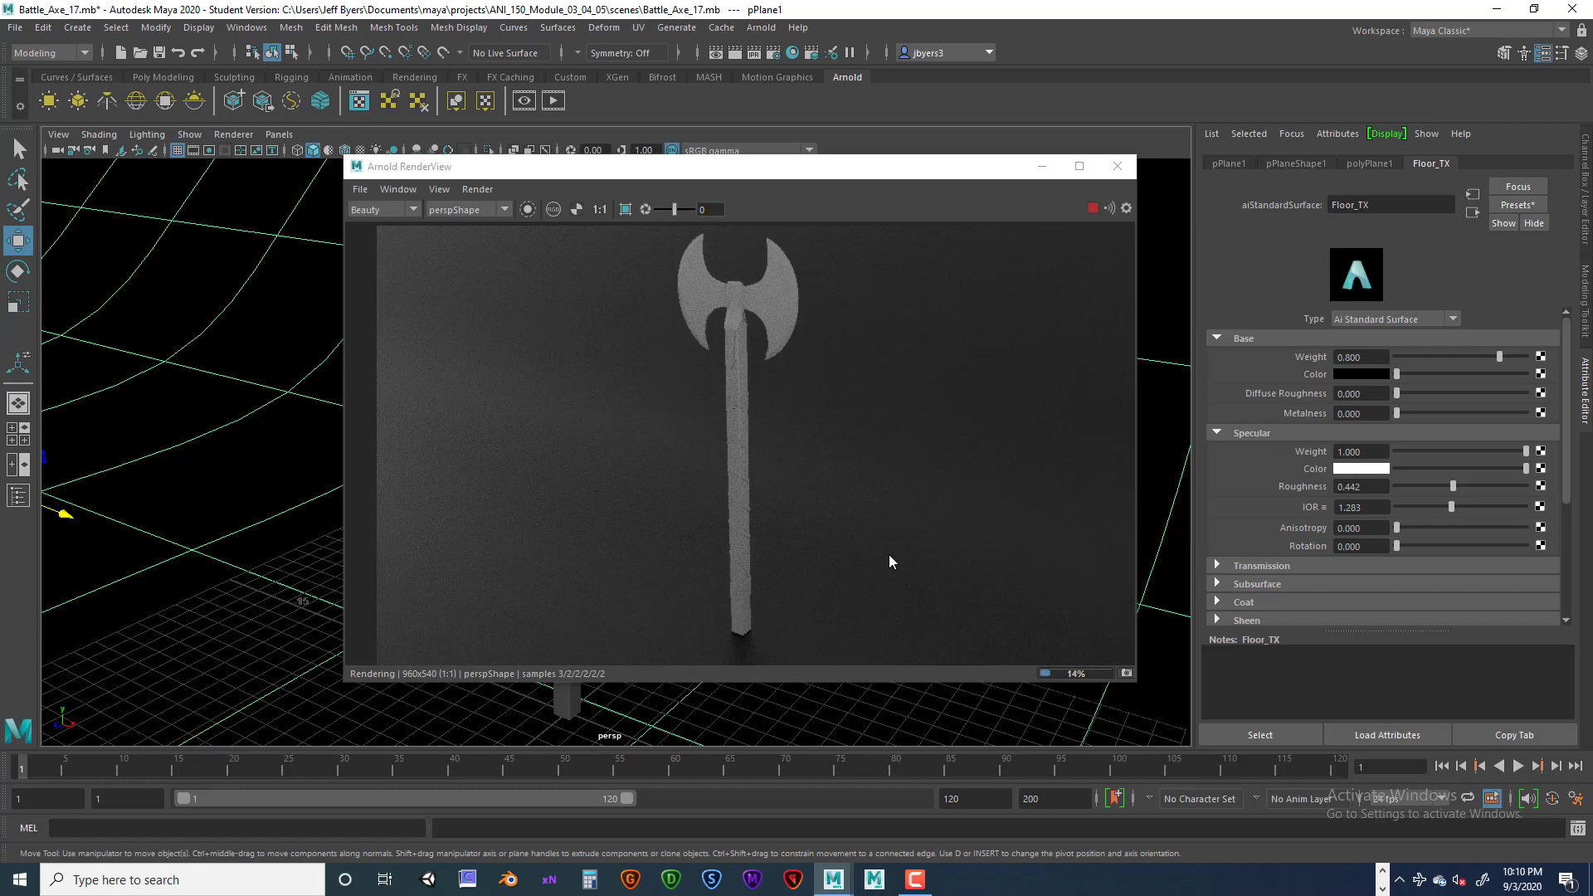
pyautogui.moveTo(1450, 505); pyautogui.dragTo(1444, 509)
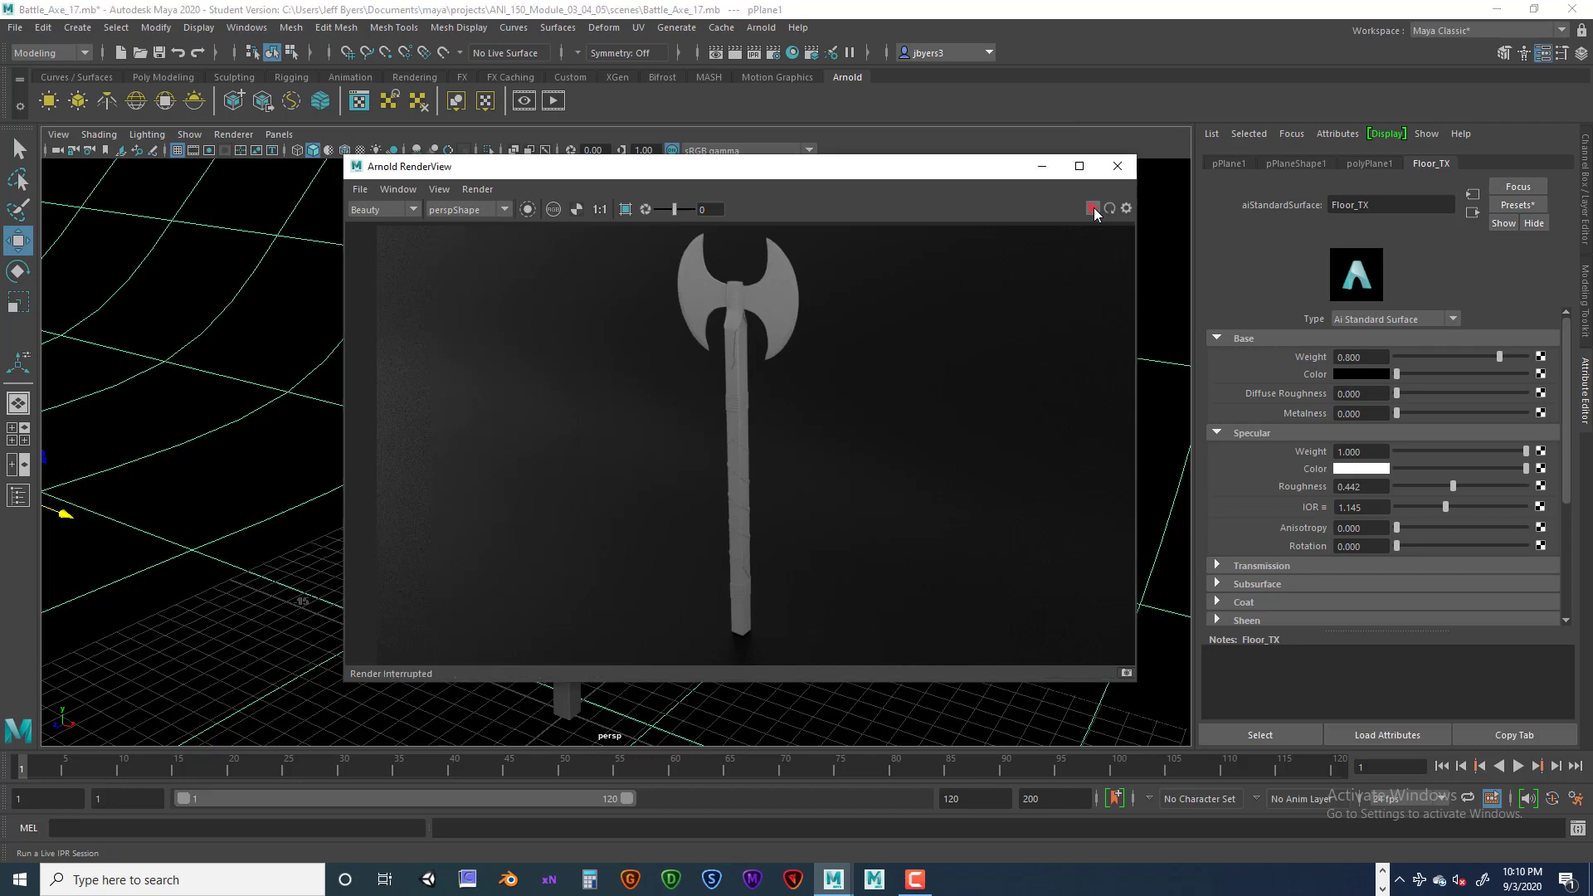
pyautogui.moveTo(836, 174); pyautogui.dragTo(1331, 283)
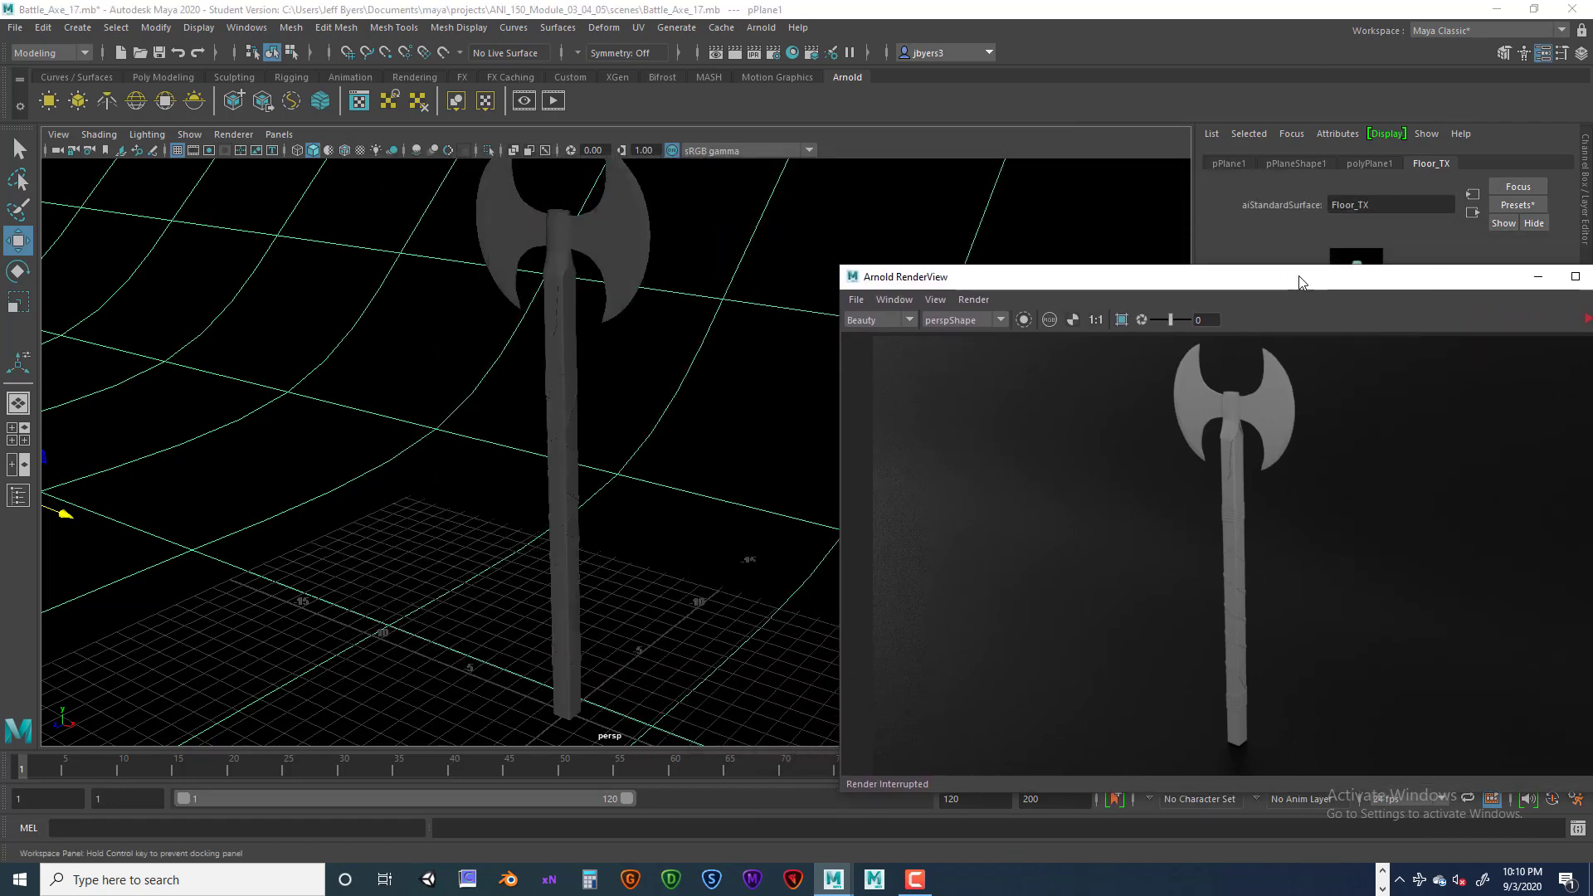
# Create a directional light, raise it above and behind the axe, and tilt it toward it.
pyautogui.scroll(-2, 718, 266)
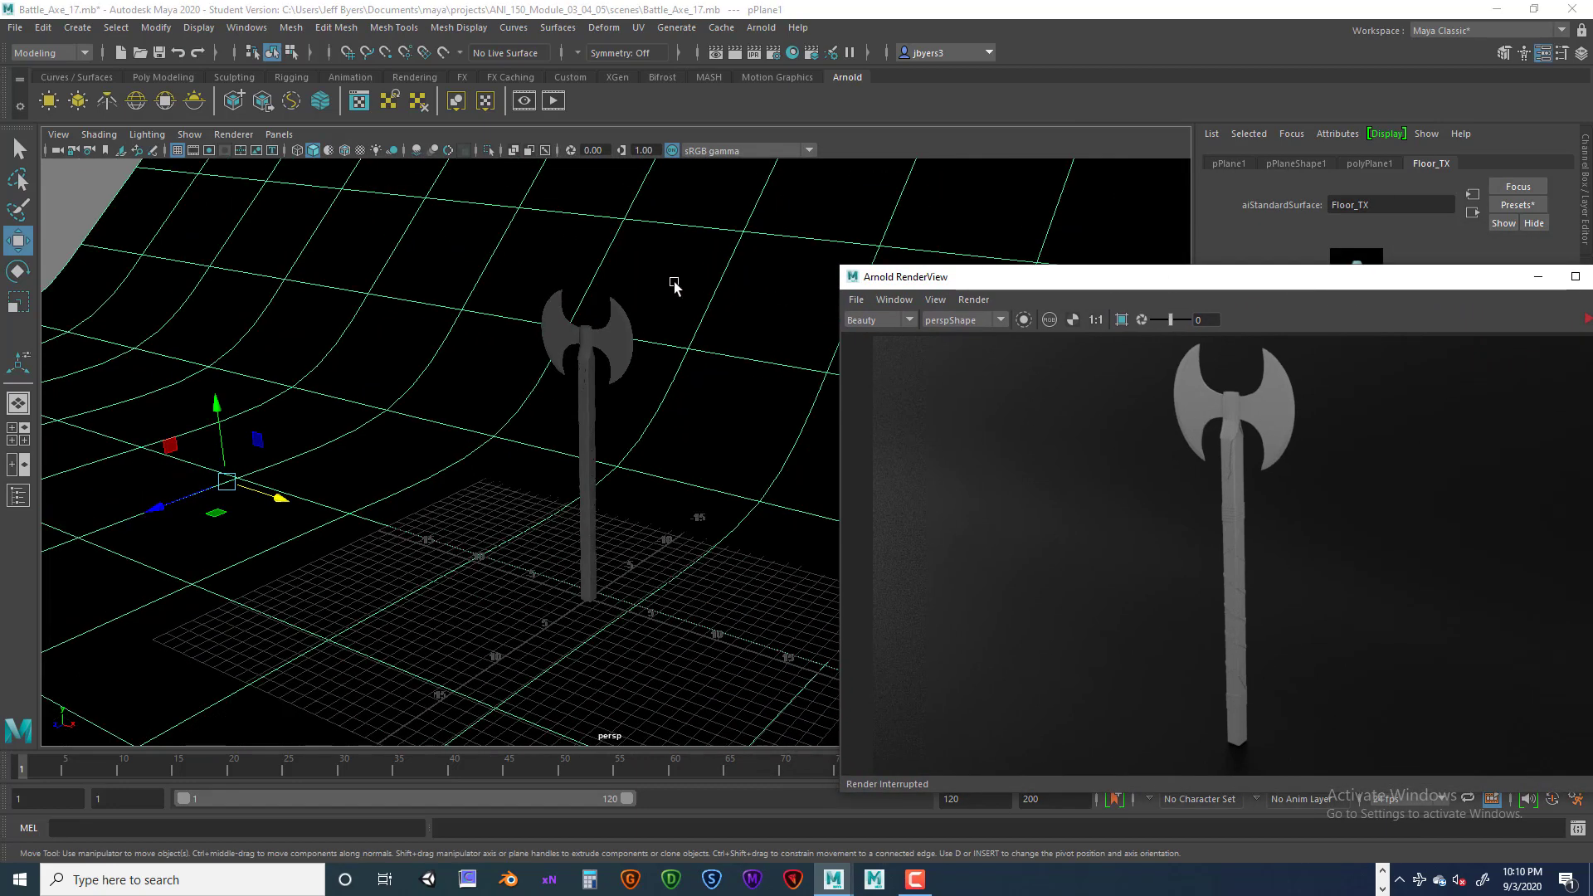
pyautogui.scroll(-3, 663, 288)
pyautogui.scroll(-5, 606, 405)
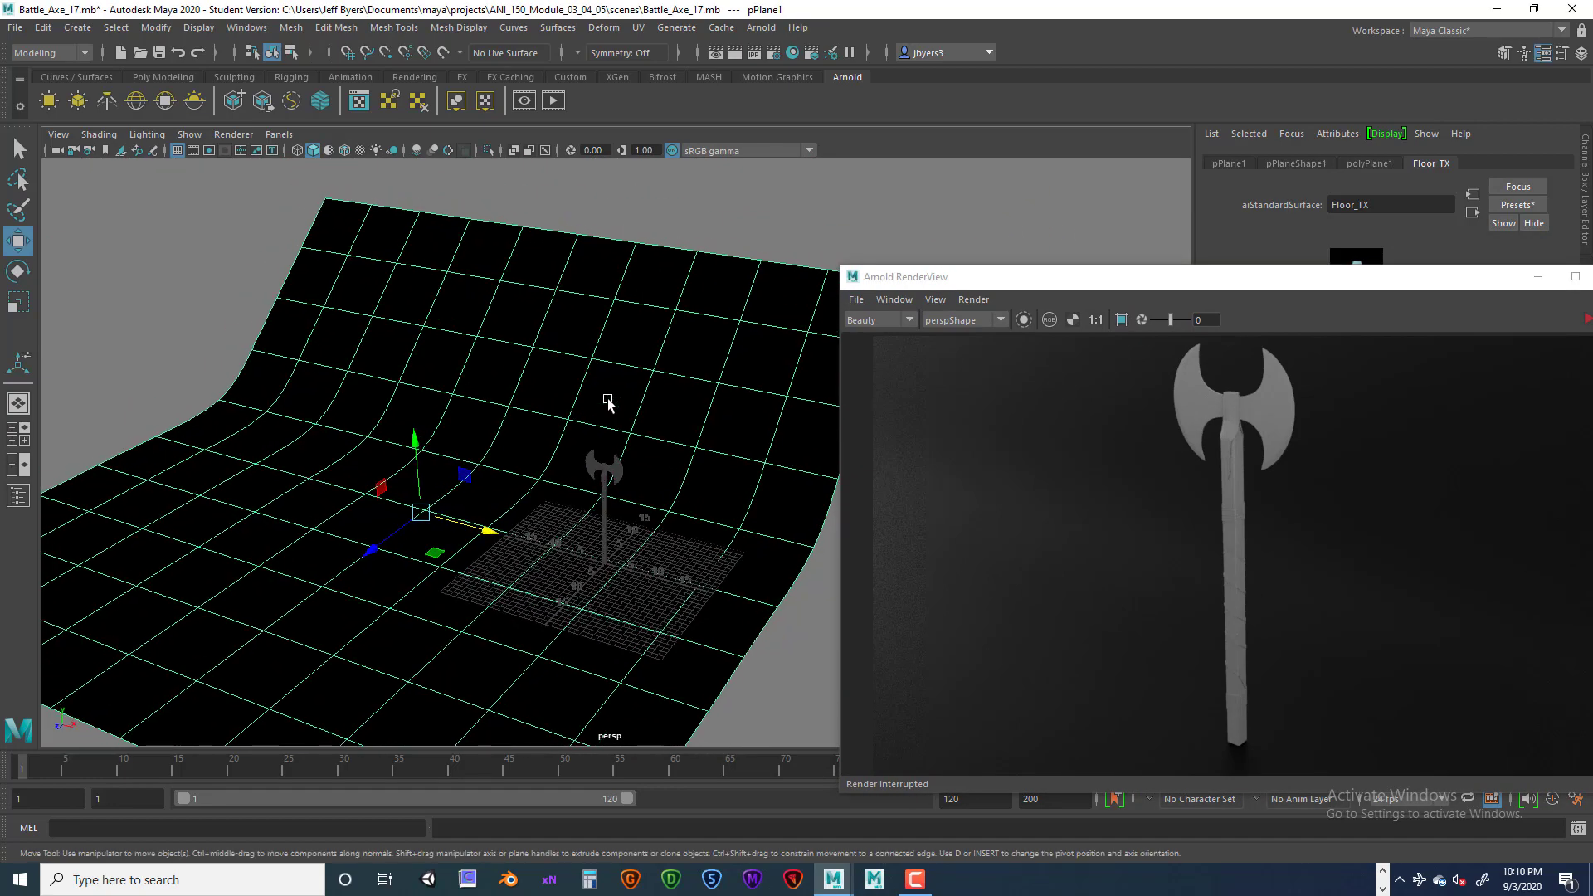
pyautogui.click(77, 28)
pyautogui.moveTo(112, 122)
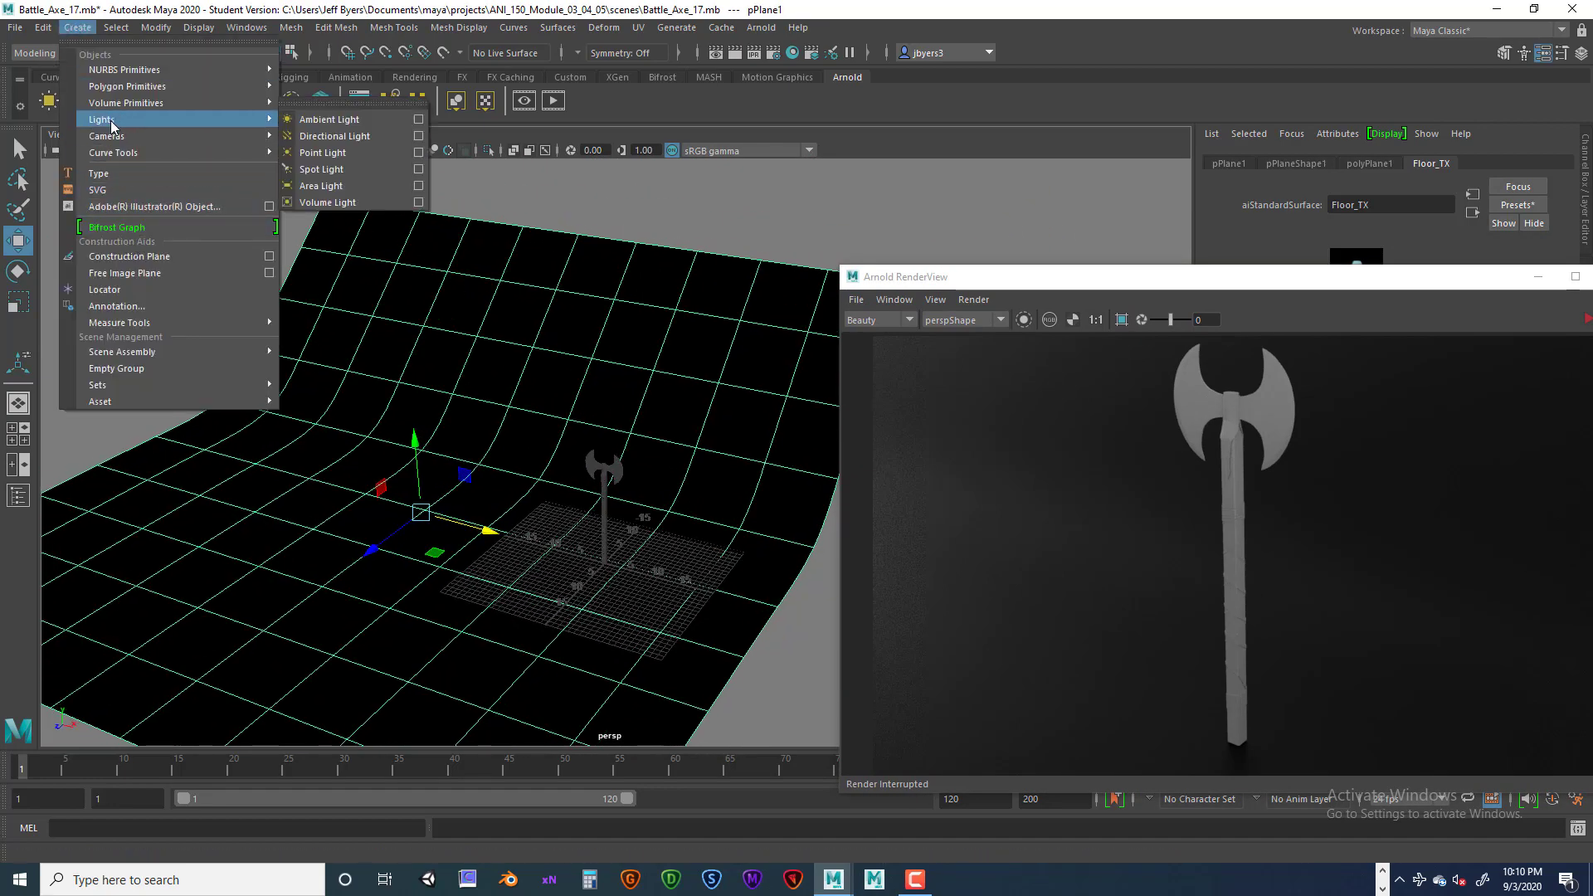
pyautogui.click(341, 137)
pyautogui.moveTo(611, 521); pyautogui.dragTo(616, 364)
pyautogui.moveTo(598, 464); pyautogui.dragTo(435, 509)
pyautogui.scroll(5, 538, 483)
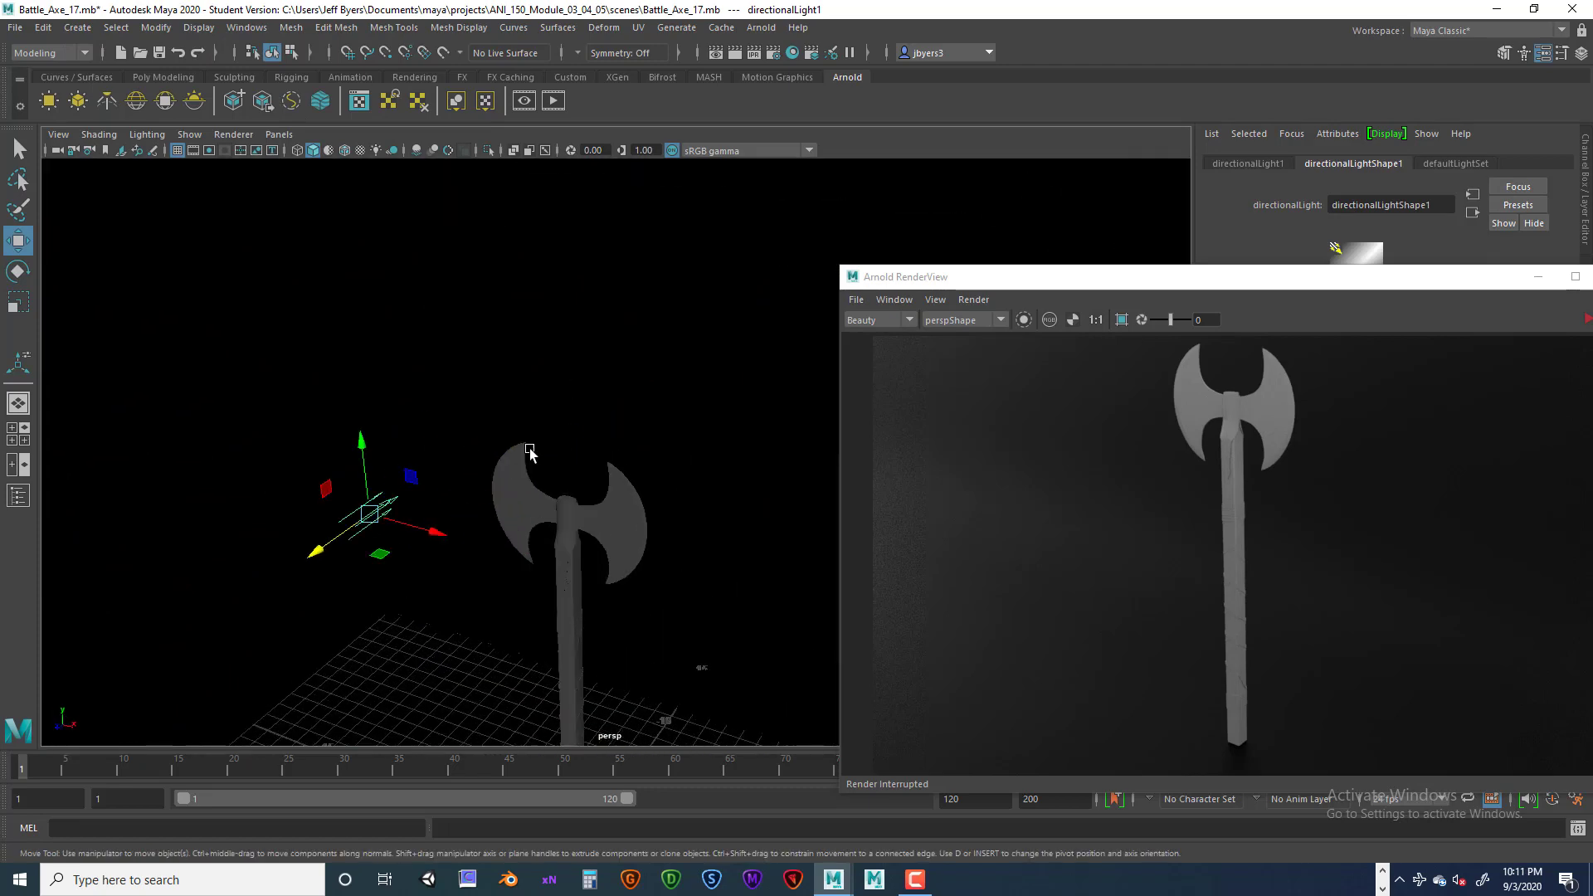
pyautogui.keyDown('alt'); pyautogui.moveTo(538, 484); pyautogui.dragTo(513, 547); pyautogui.keyUp('alt')
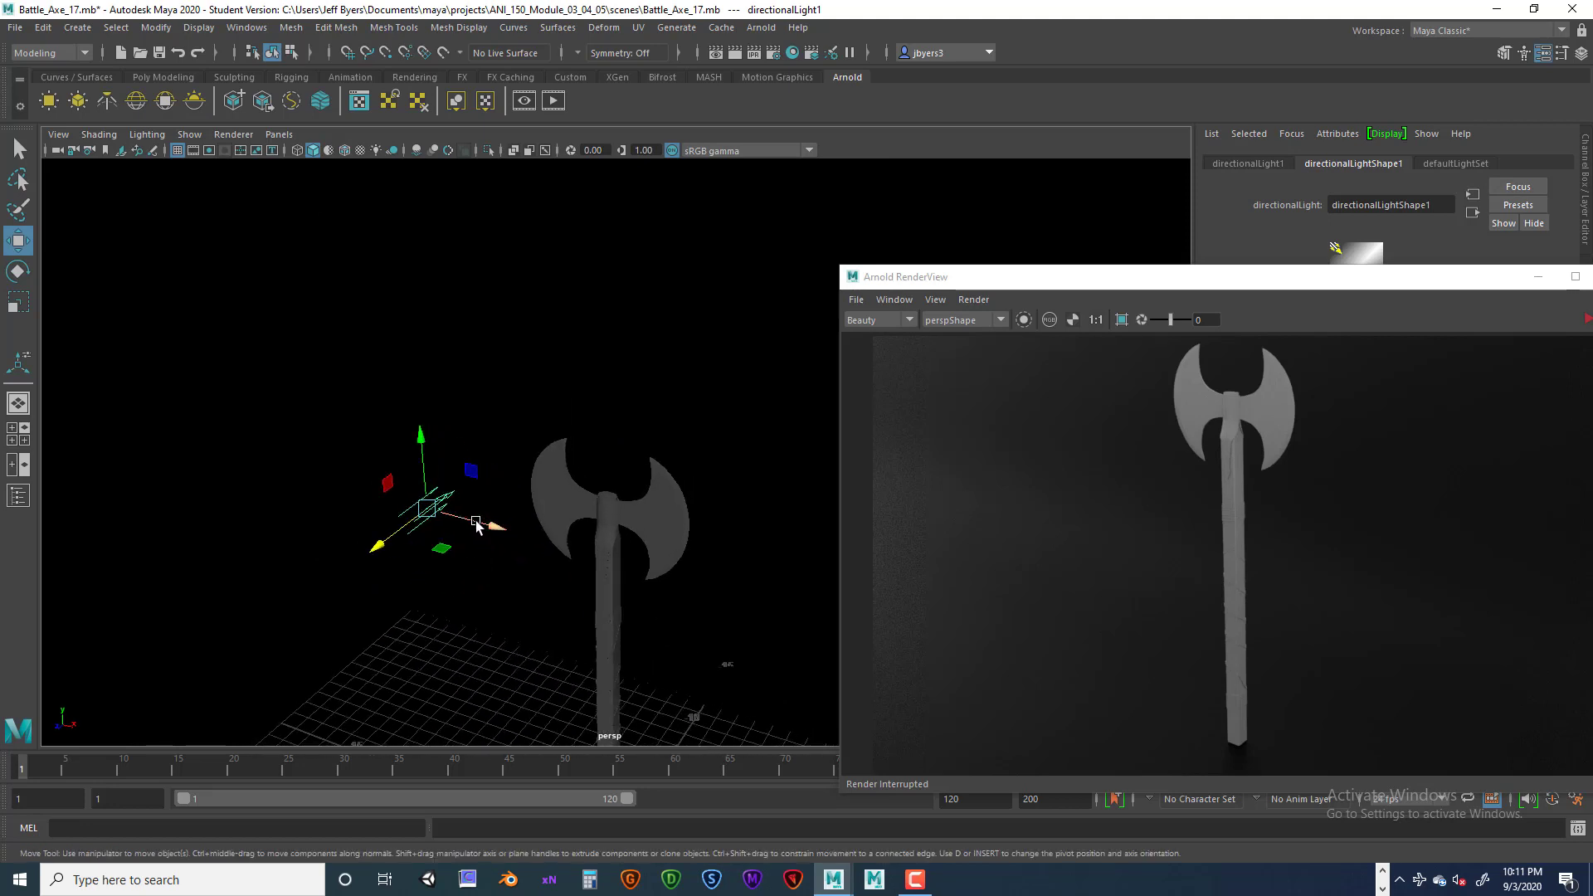
pyautogui.press('e')
pyautogui.moveTo(395, 475); pyautogui.dragTo(473, 515)
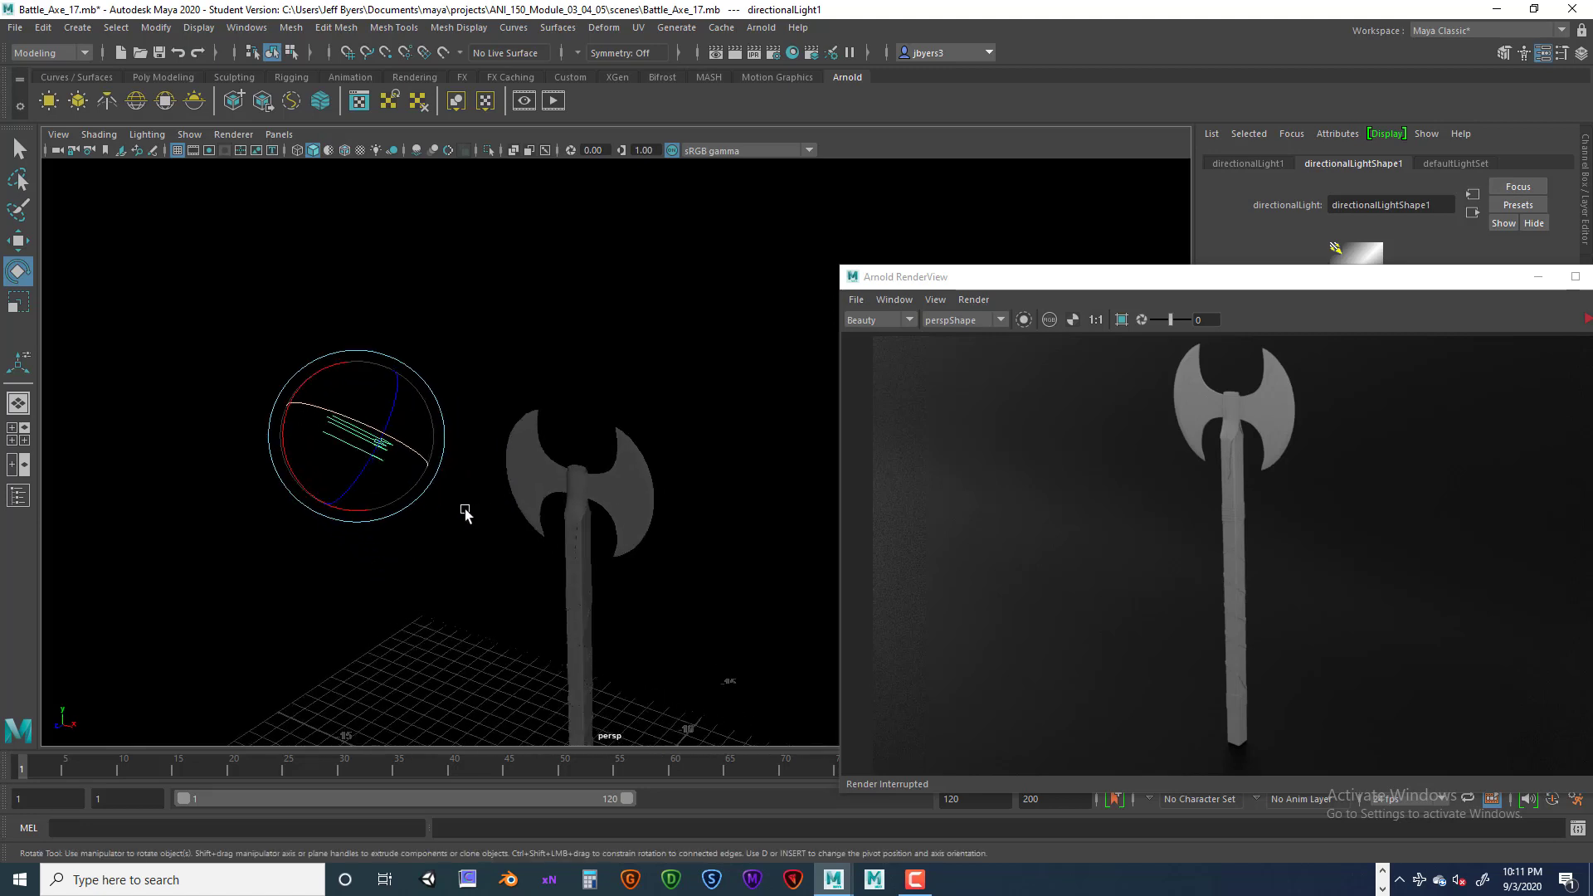
# Duplicate the light and move the copy over toward the axe.
pyautogui.hotkey('ctrl', 'd')
pyautogui.press('w')
pyautogui.moveTo(430, 452); pyautogui.dragTo(538, 566)
pyautogui.press('e')
# Duplicate the first light again, raise the third light above the axe and angle it down.
pyautogui.click(512, 580)
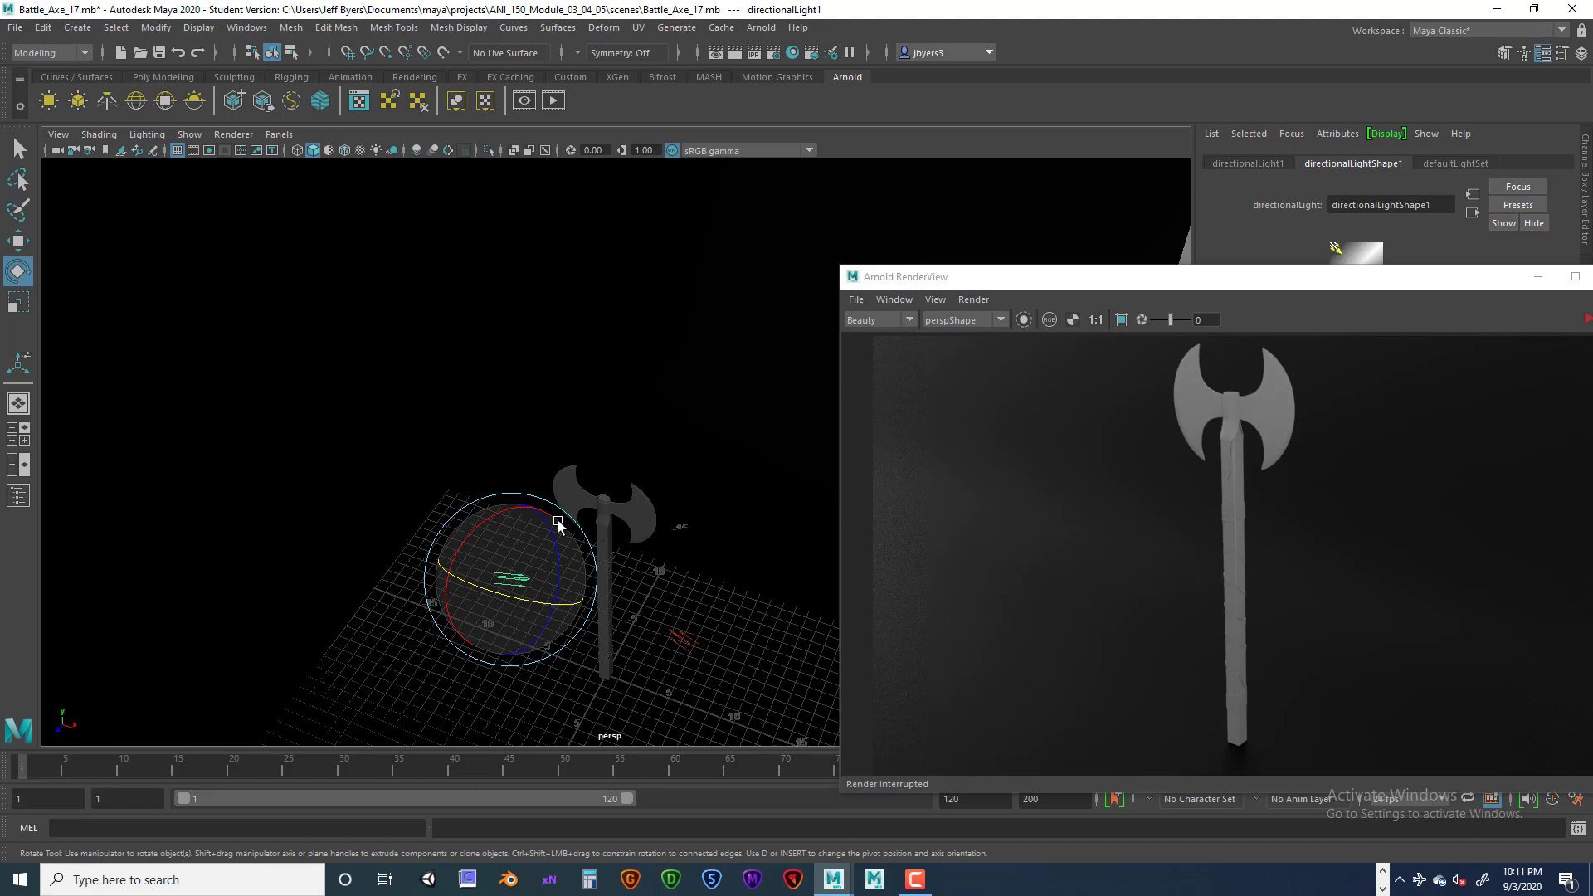
pyautogui.hotkey('ctrl', 'd')
pyautogui.press('w')
pyautogui.moveTo(516, 531); pyautogui.dragTo(623, 382)
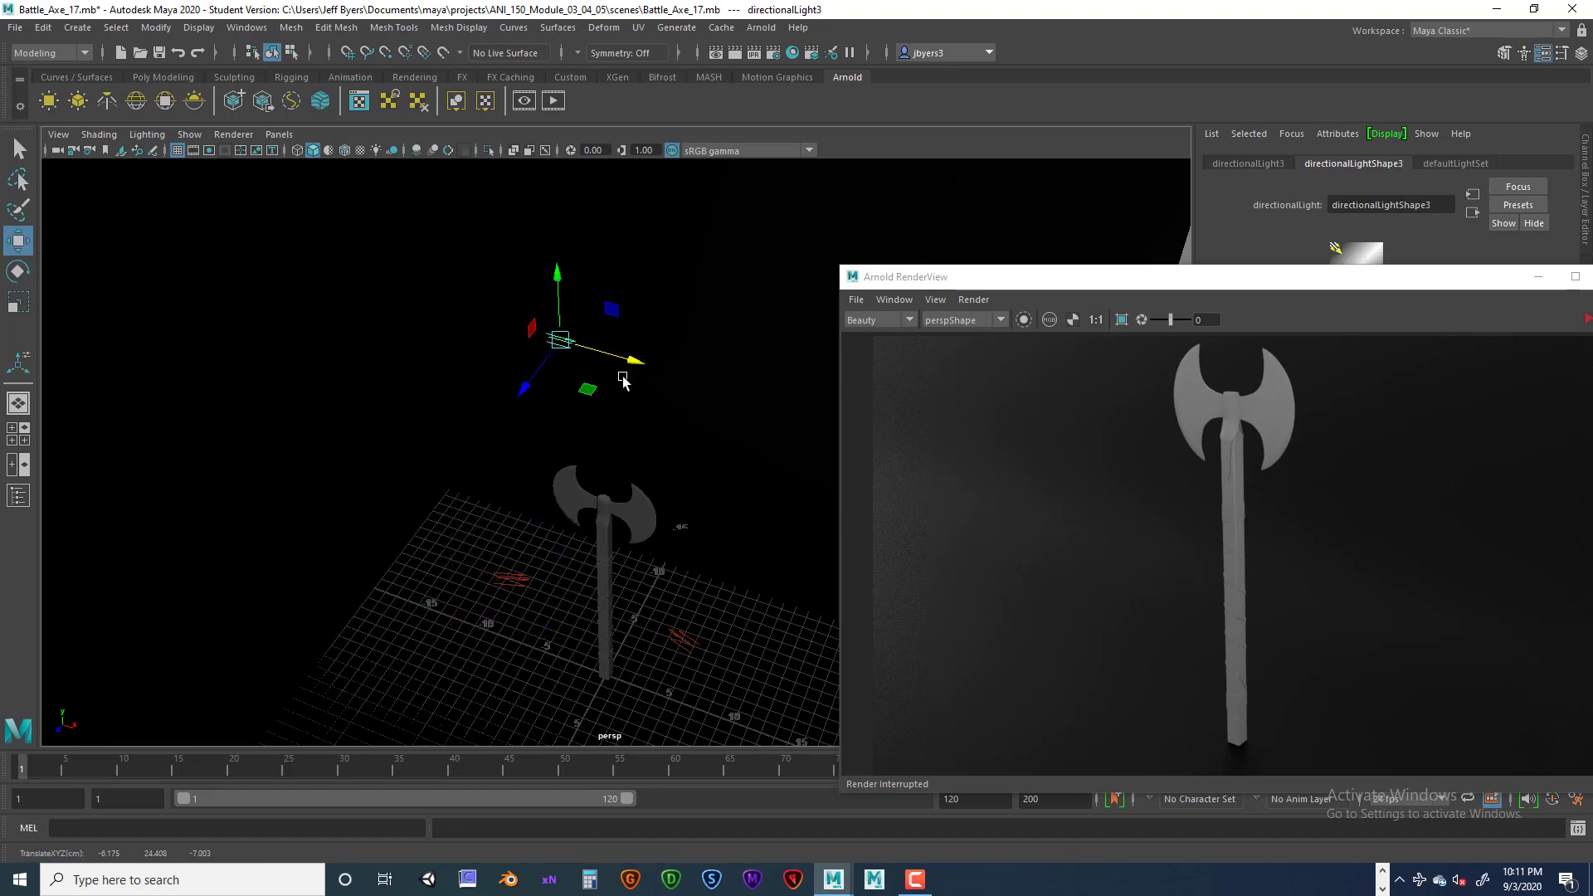
pyautogui.press('e')
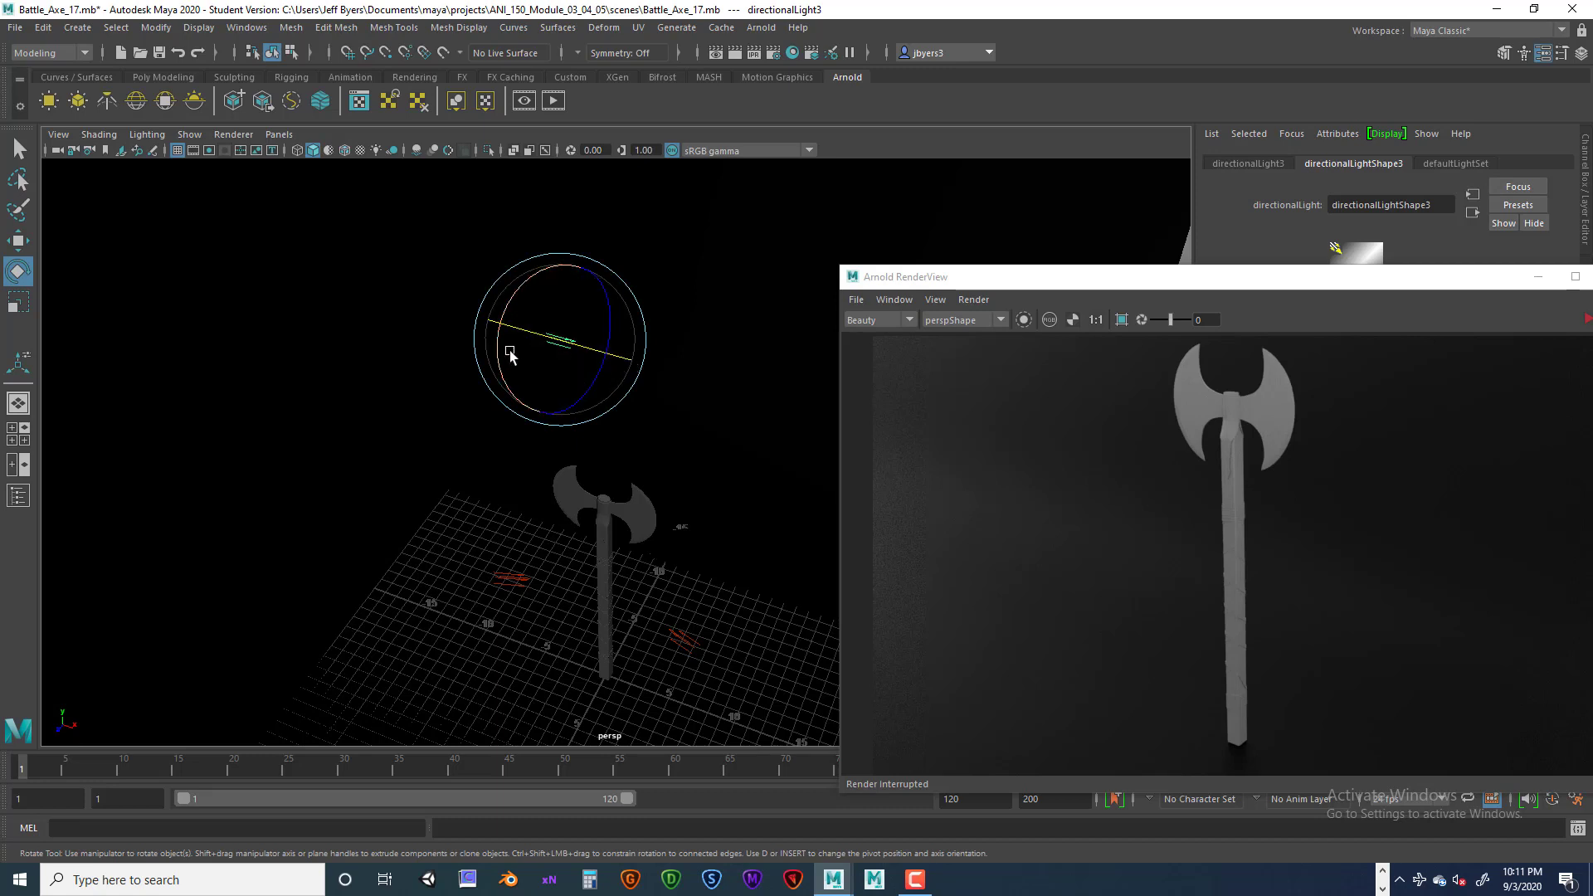
pyautogui.moveTo(526, 352)
pyautogui.mouseDown()
pyautogui.moveTo(562, 278)
pyautogui.moveTo(594, 267)
pyautogui.moveTo(606, 339)
pyautogui.moveTo(601, 299)
pyautogui.moveTo(576, 391)
pyautogui.moveTo(557, 396)
pyautogui.moveTo(597, 401)
pyautogui.moveTo(612, 366)
pyautogui.moveTo(594, 381)
pyautogui.moveTo(579, 301)
pyautogui.moveTo(558, 316)
pyautogui.moveTo(586, 320)
pyautogui.moveTo(535, 365)
pyautogui.mouseUp()
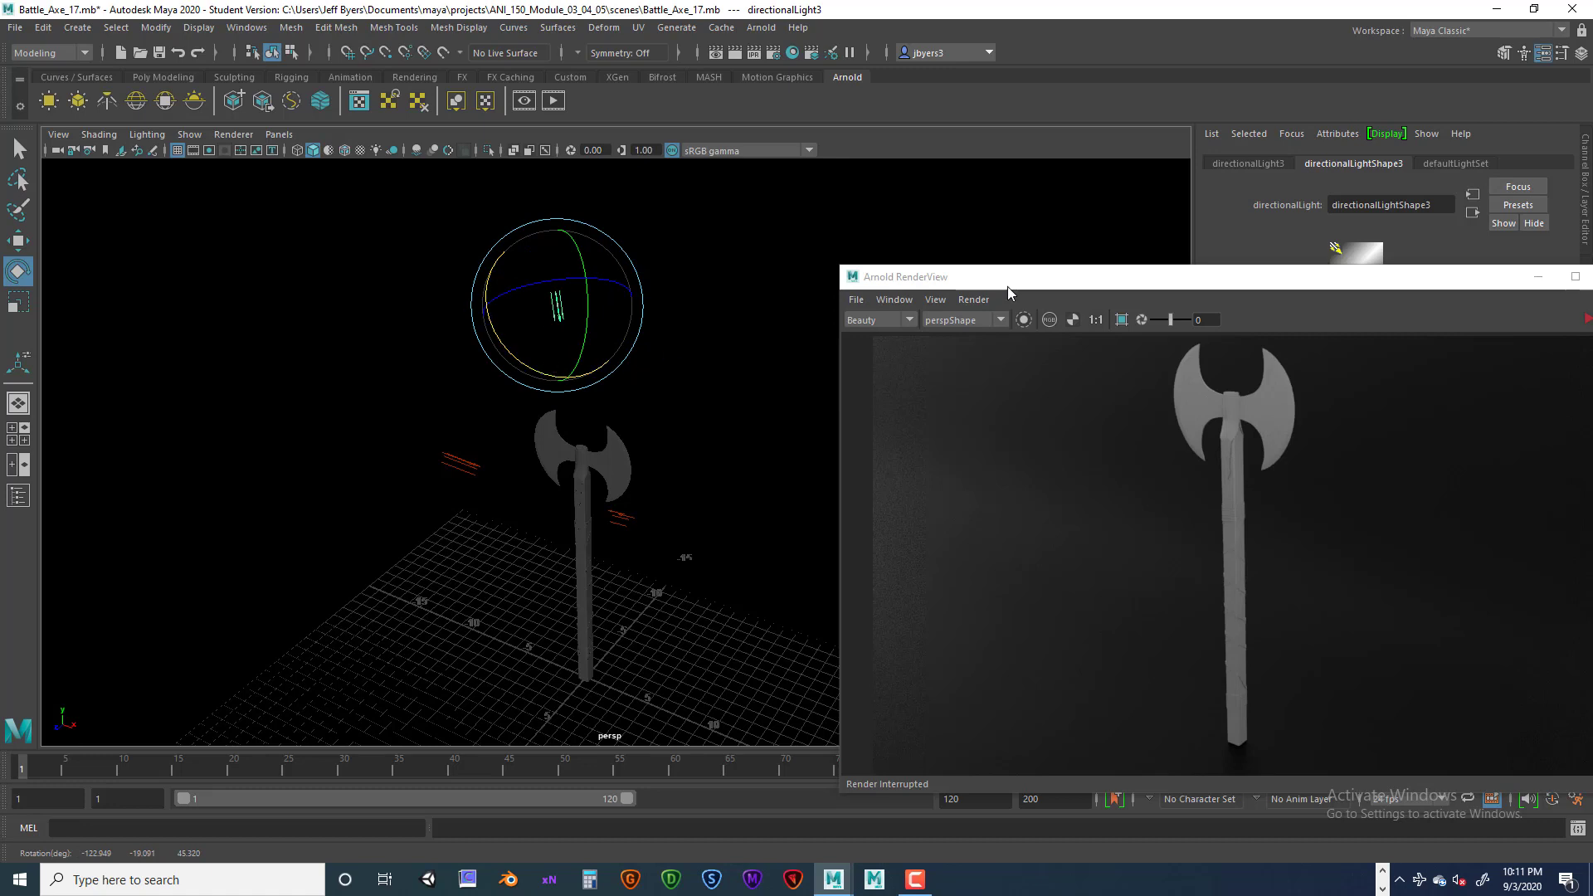
pyautogui.moveTo(1103, 266); pyautogui.dragTo(849, 236)
pyautogui.moveTo(1062, 246); pyautogui.dragTo(590, 241)
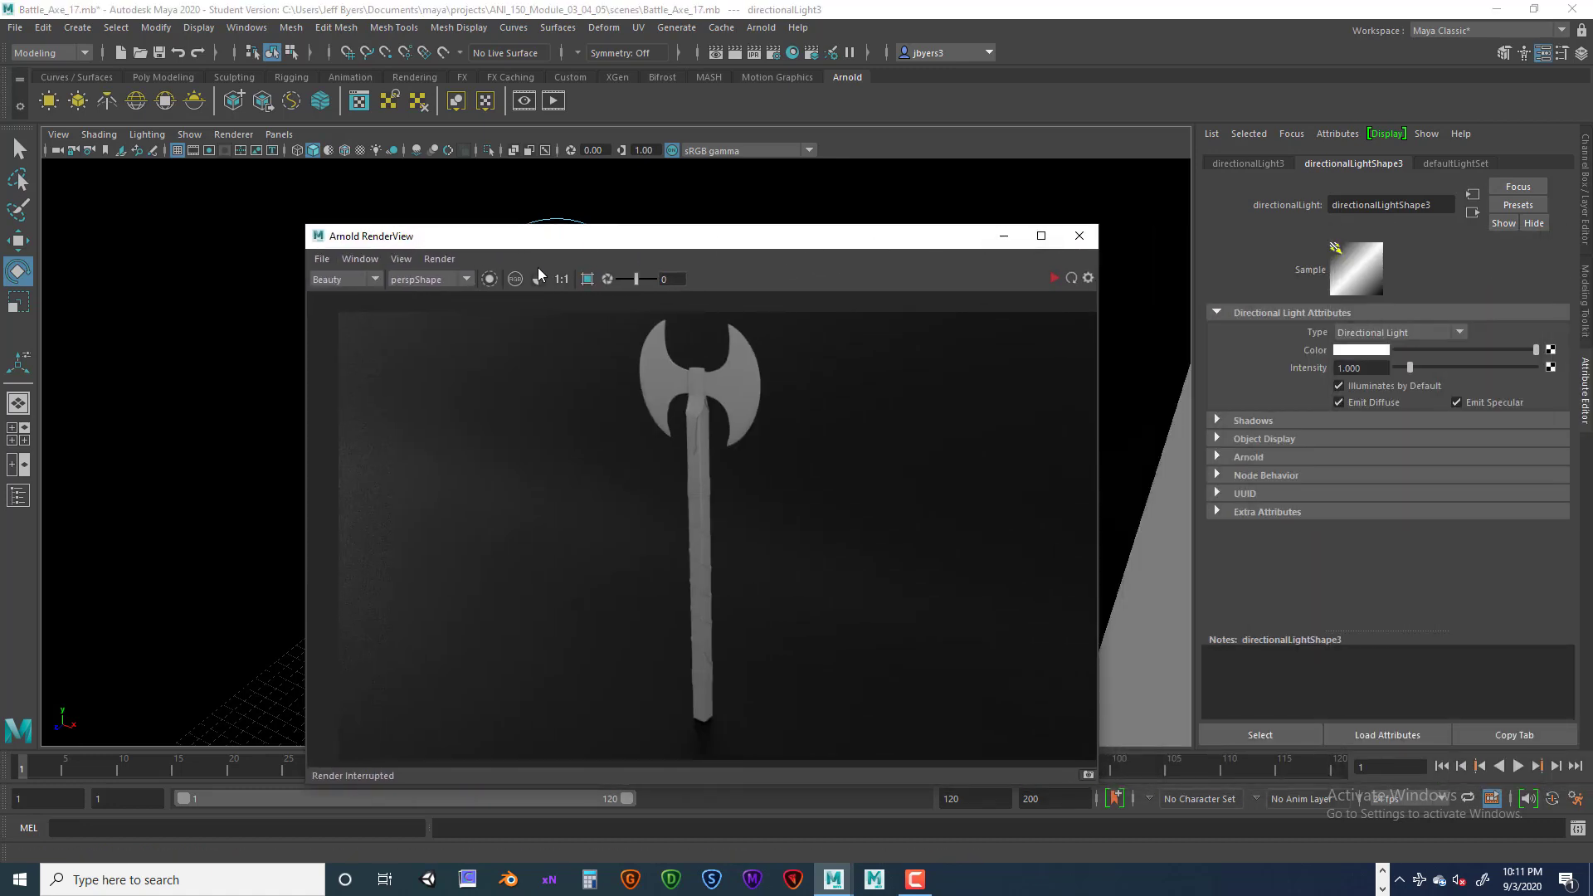
# Select directionalLight1 and reframe the persp view around the axe and light.
pyautogui.click(1080, 239)
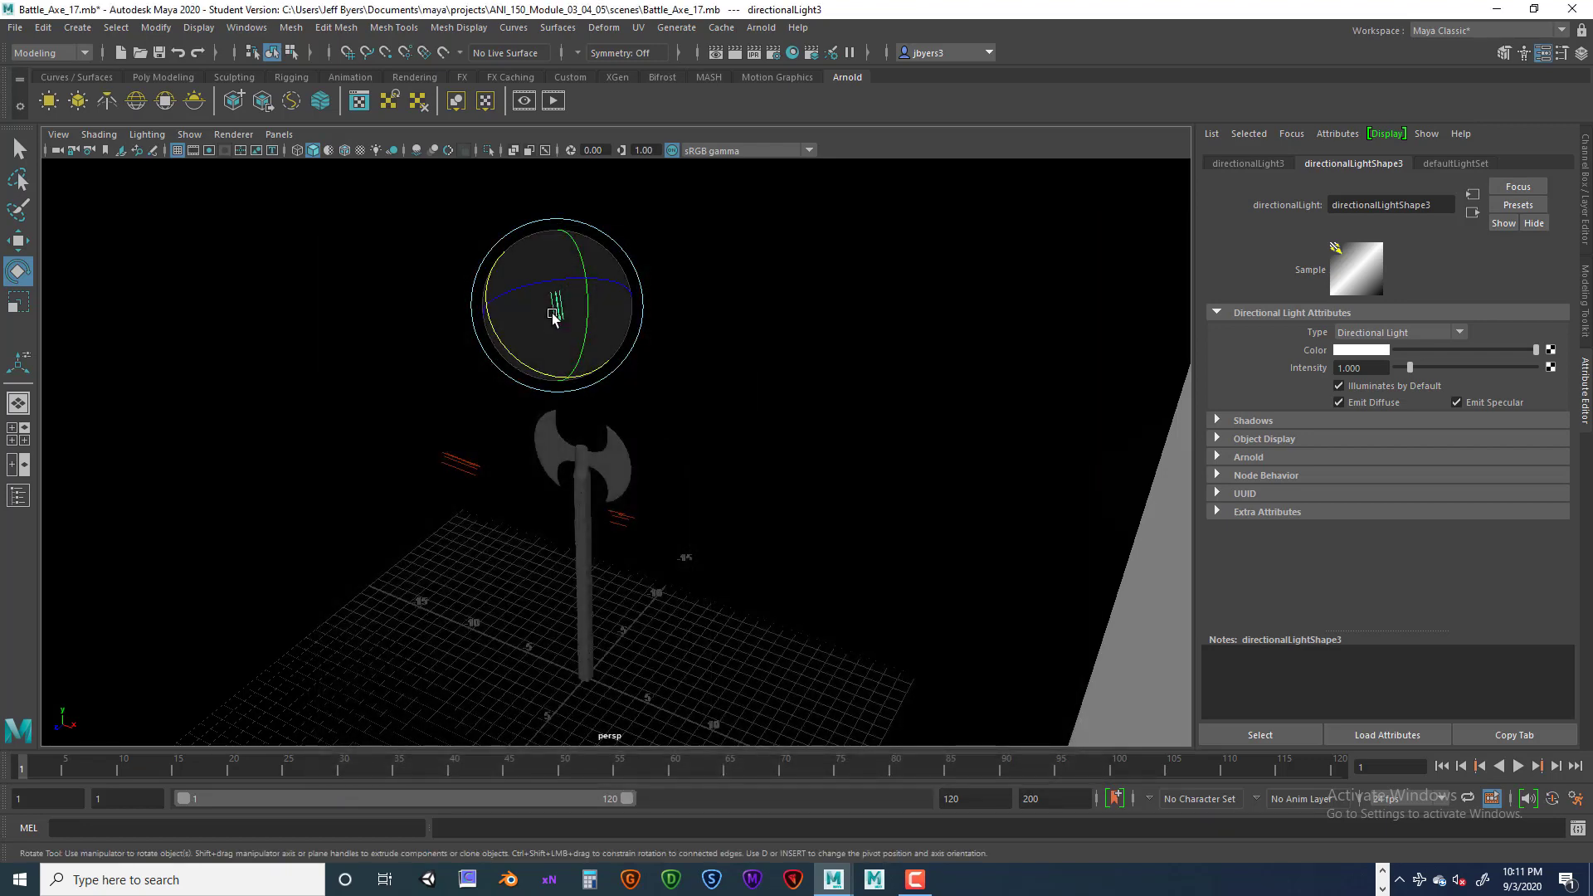
pyautogui.click(473, 419)
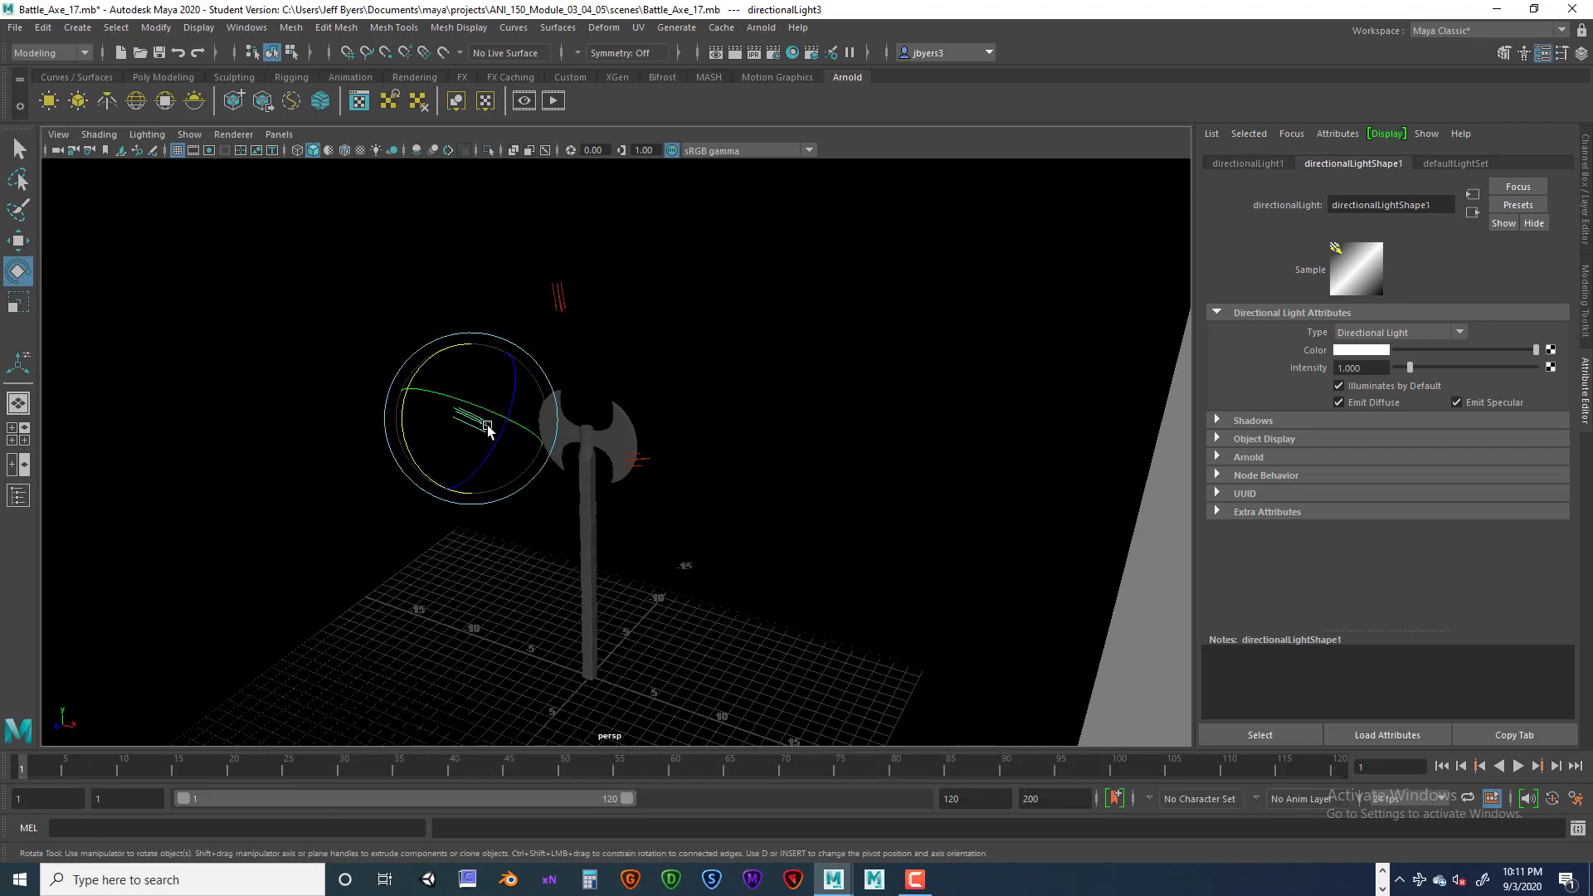
pyautogui.keyDown('alt'); pyautogui.moveTo(580, 432); pyautogui.dragTo(643, 541); pyautogui.keyUp('alt')
pyautogui.press('w')
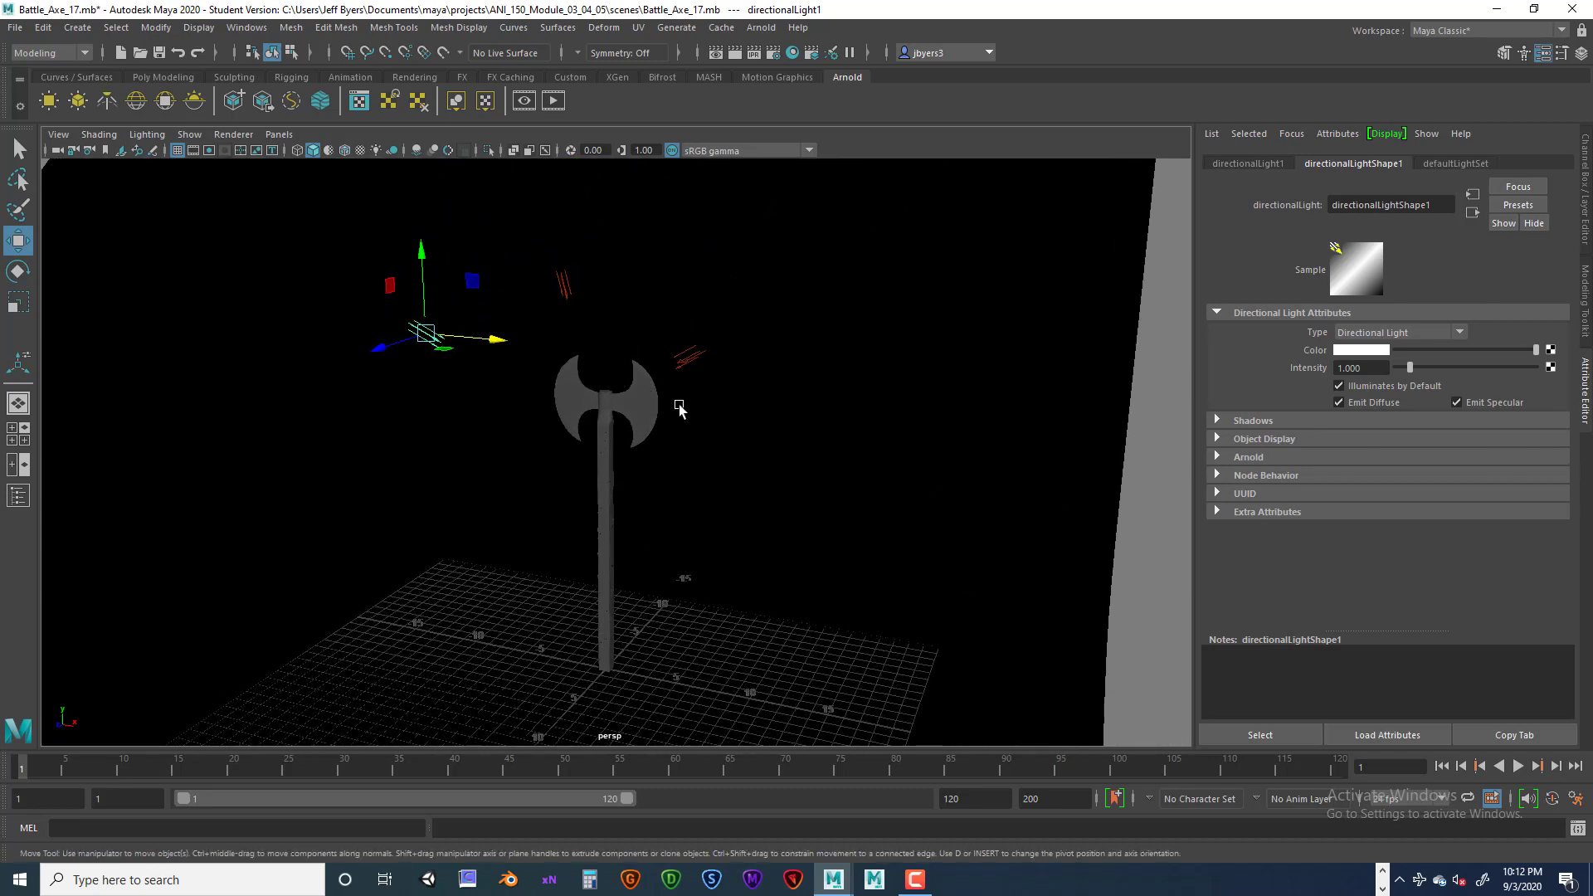
pyautogui.scroll(5, 661, 412)
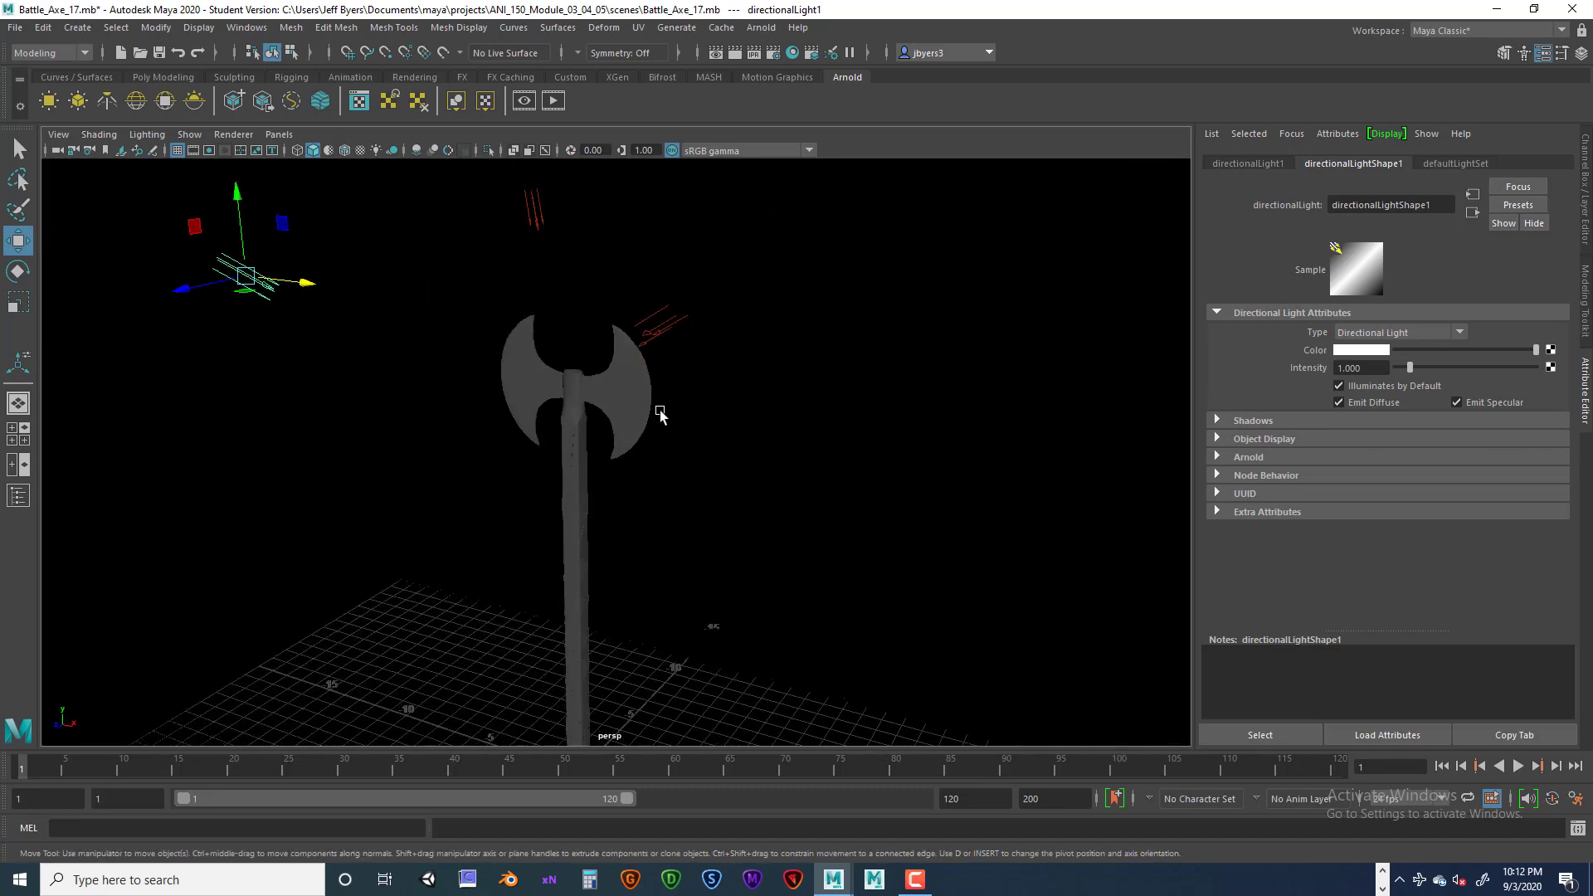
pyautogui.scroll(-3, 661, 416)
pyautogui.keyDown('alt'); pyautogui.moveTo(487, 427); pyautogui.dragTo(588, 460, button='middle'); pyautogui.keyUp('alt')
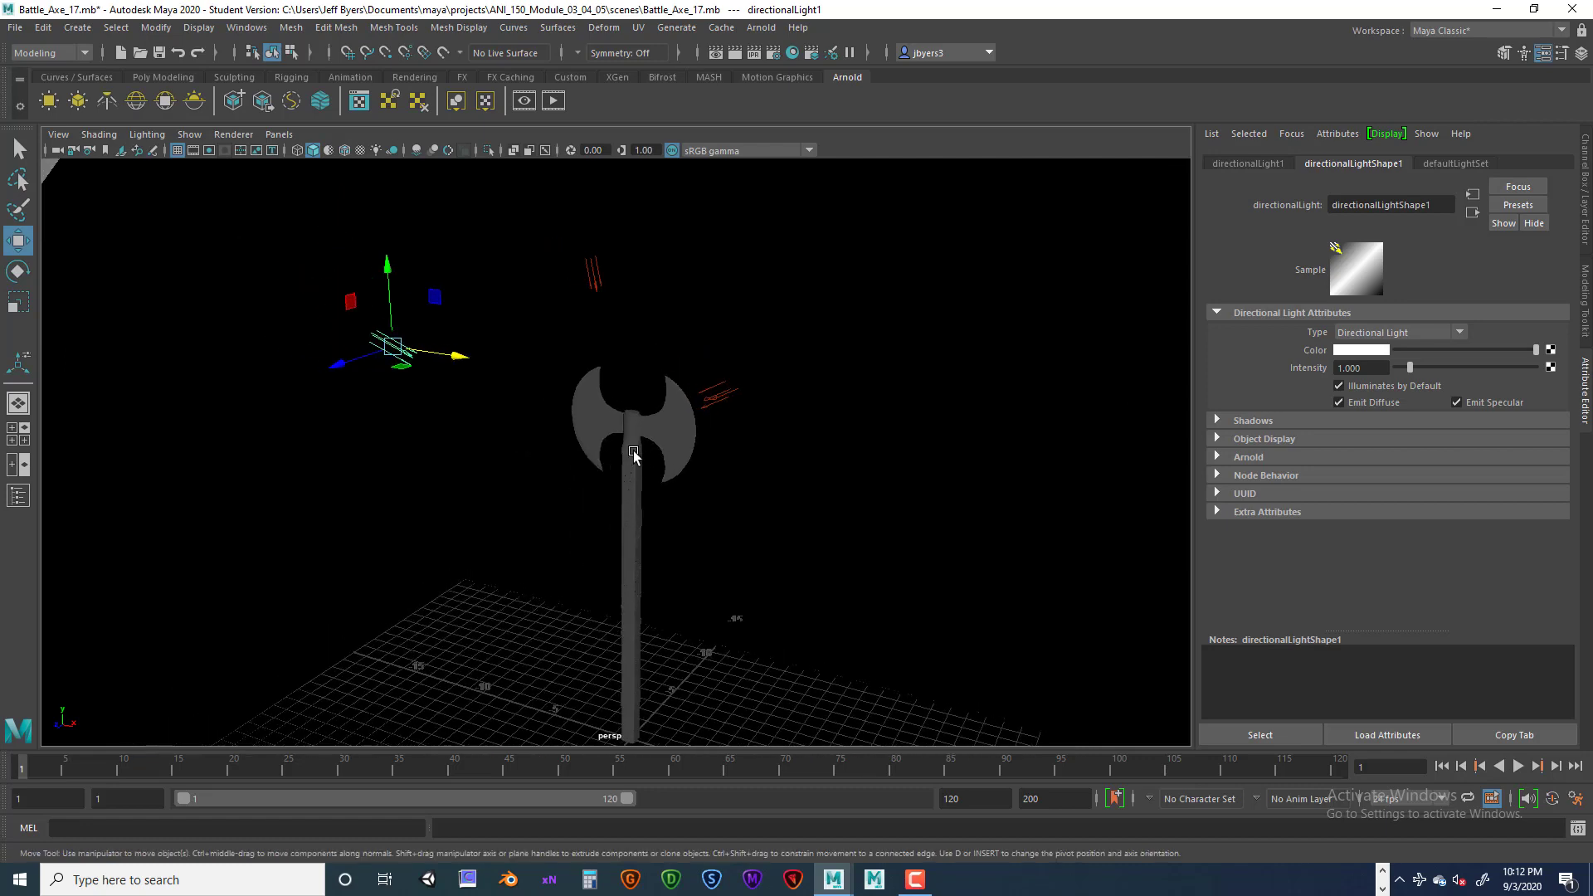
pyautogui.scroll(10, 641, 455)
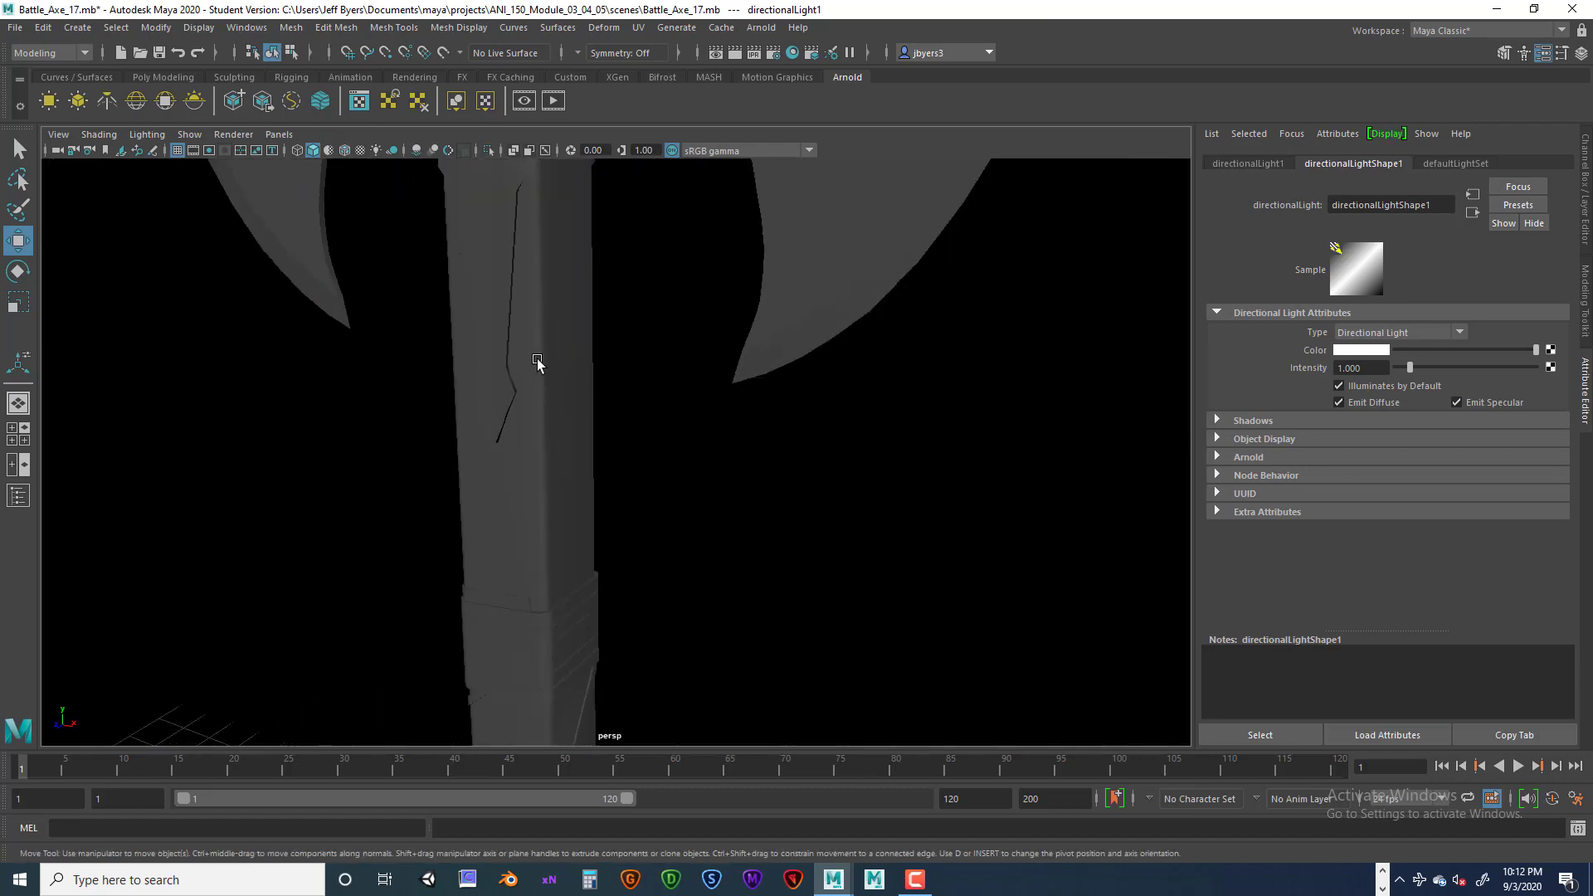
pyautogui.scroll(-6, 569, 427)
pyautogui.keyDown('alt'); pyautogui.moveTo(569, 427); pyautogui.dragTo(647, 502, button='middle'); pyautogui.keyUp('alt')
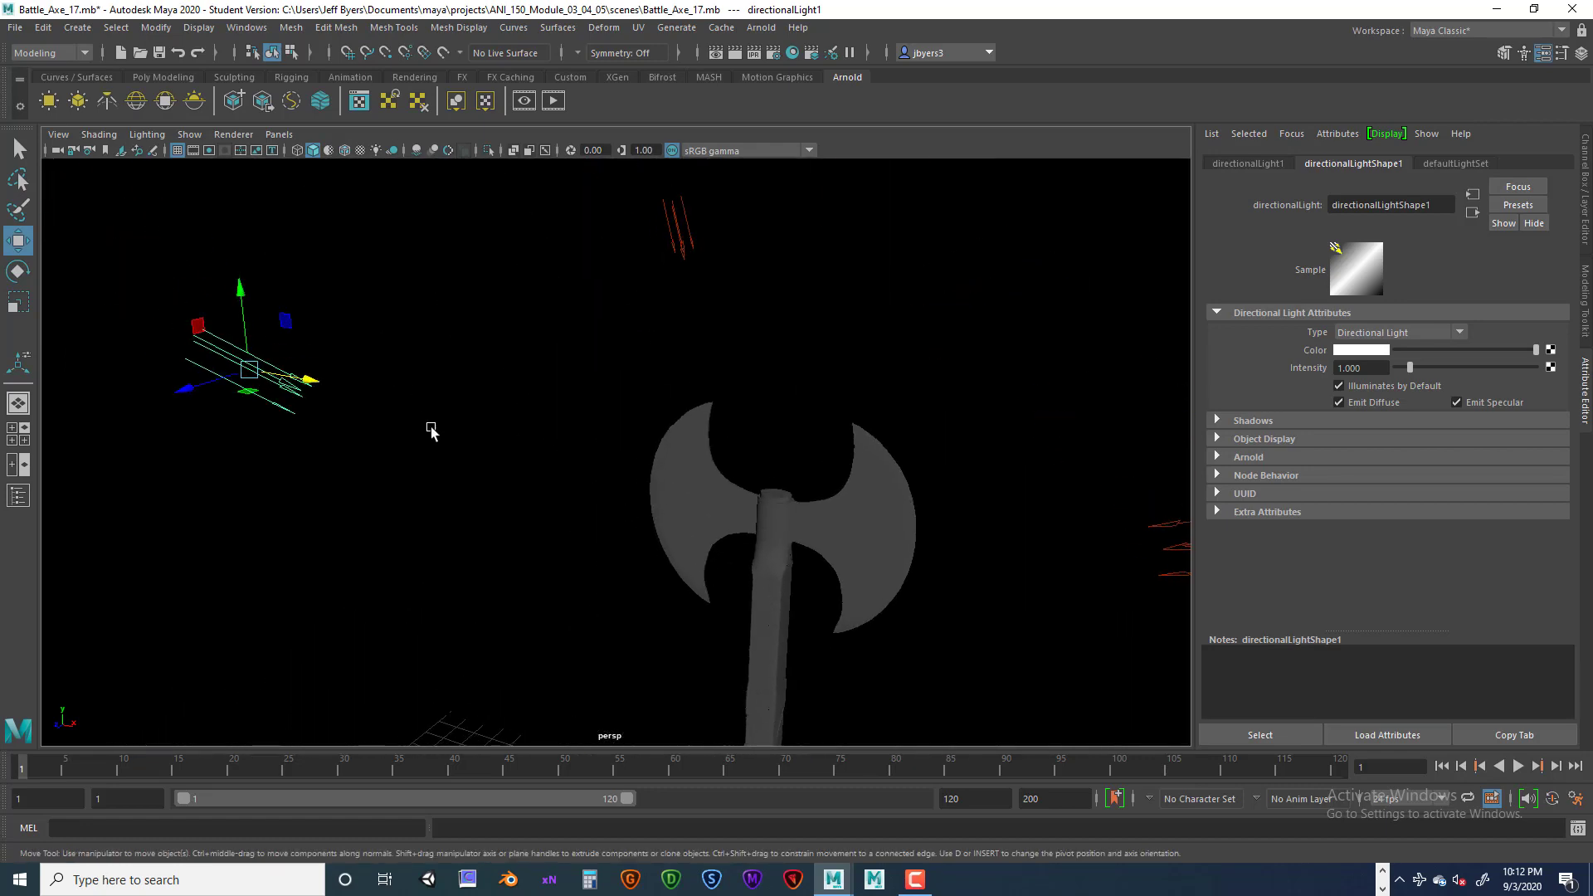
pyautogui.keyDown('alt'); pyautogui.moveTo(431, 431); pyautogui.dragTo(288, 434); pyautogui.keyUp('alt')
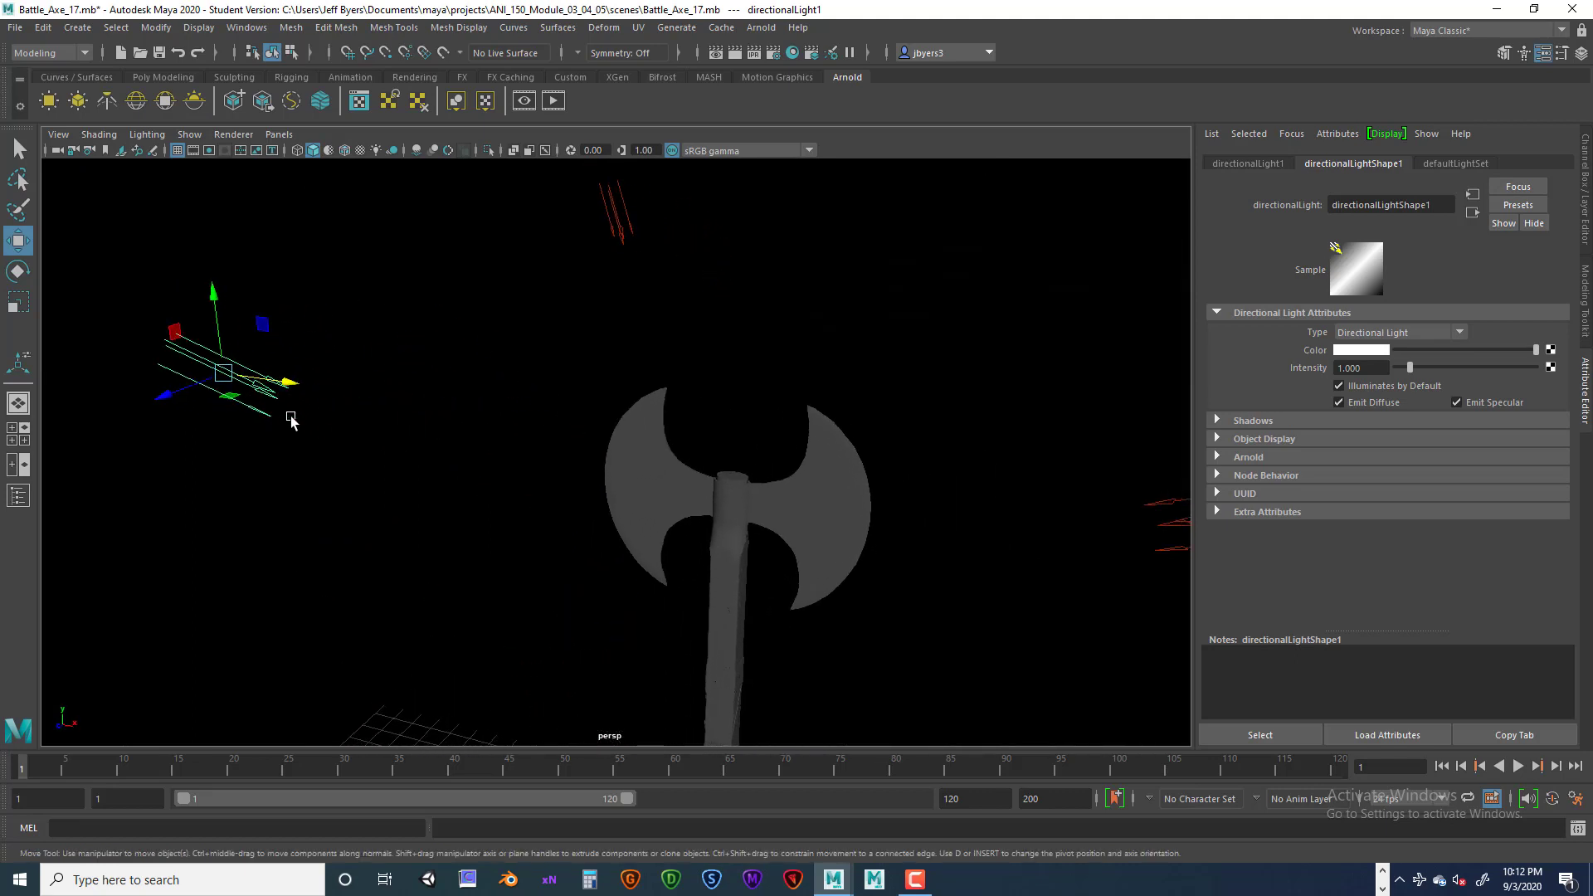
# Set directionalLight1's intensity to 0.8.
pyautogui.moveTo(1369, 371); pyautogui.dragTo(1325, 371)
pyautogui.press('BackSpace')
pyautogui.write('.8')
pyautogui.press('Return')
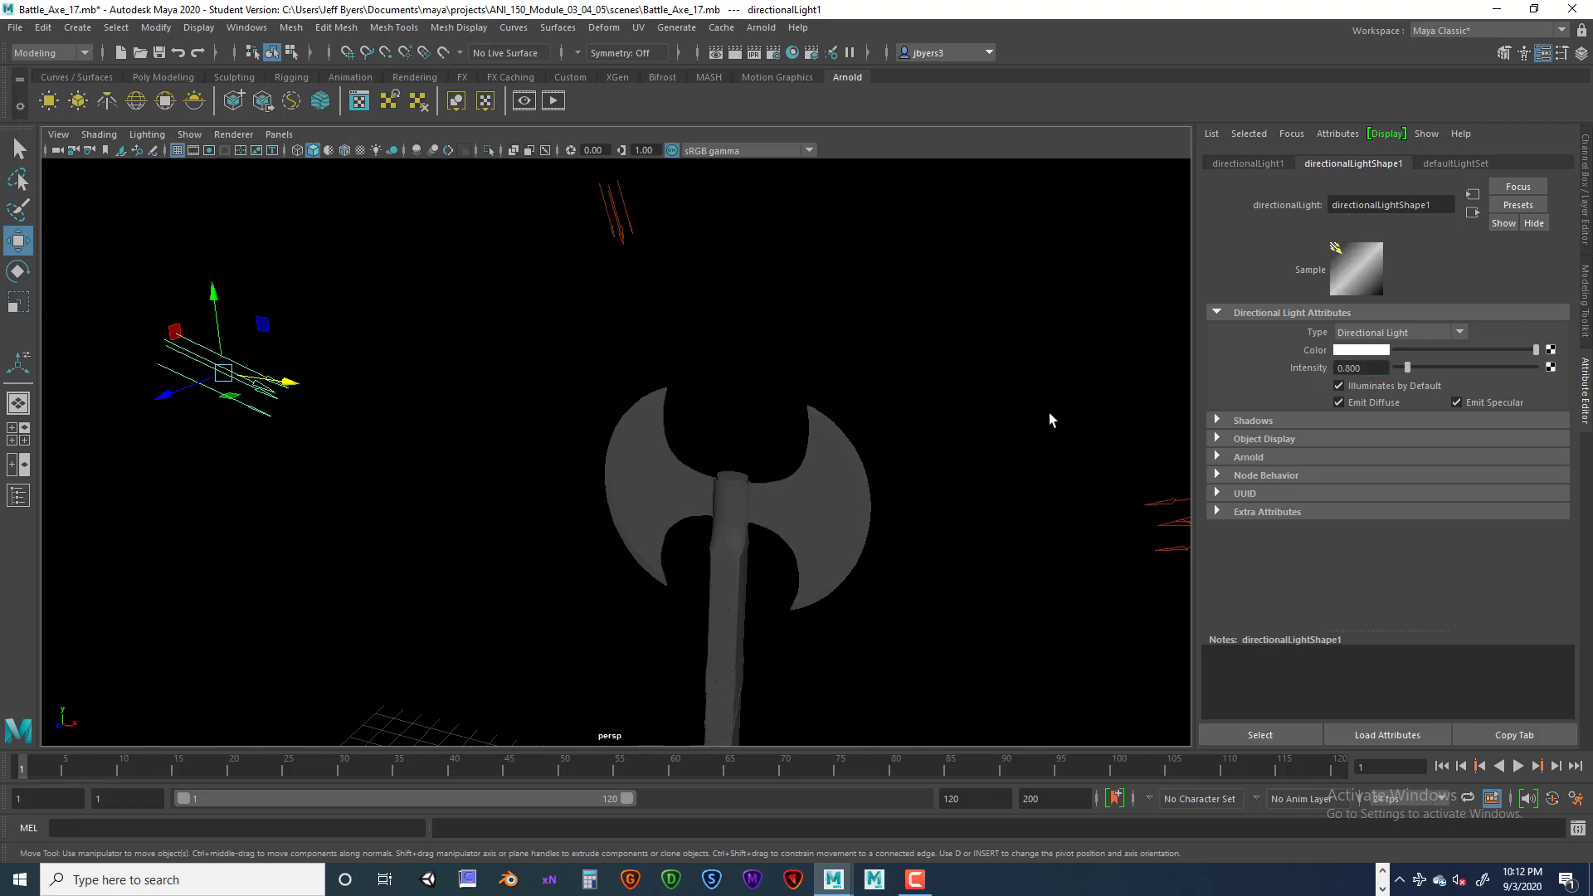
pyautogui.keyDown('alt'); pyautogui.moveTo(1107, 496); pyautogui.dragTo(1016, 461, button='middle'); pyautogui.keyUp('alt')
# Give directionalLight1 Arnold exposure 0.8, 2 samples and an angle of 2.
pyautogui.click(1218, 457)
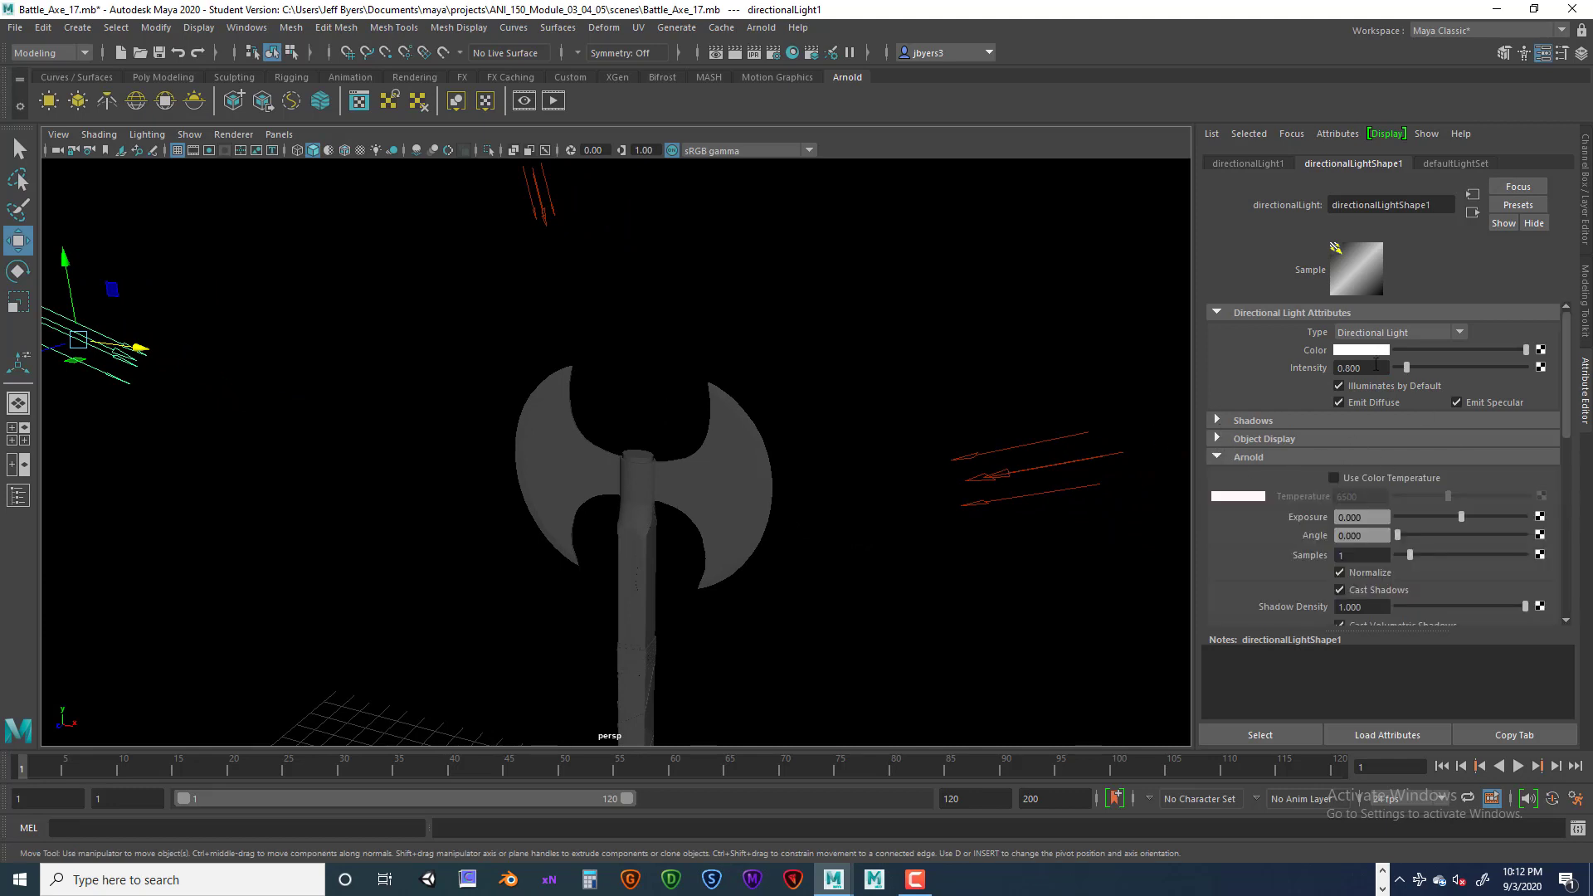
pyautogui.click(1370, 519)
pyautogui.write('.8')
pyautogui.press('Return')
pyautogui.click(1355, 556)
pyautogui.write('2')
pyautogui.press('Return')
pyautogui.scroll(-3, 1409, 590)
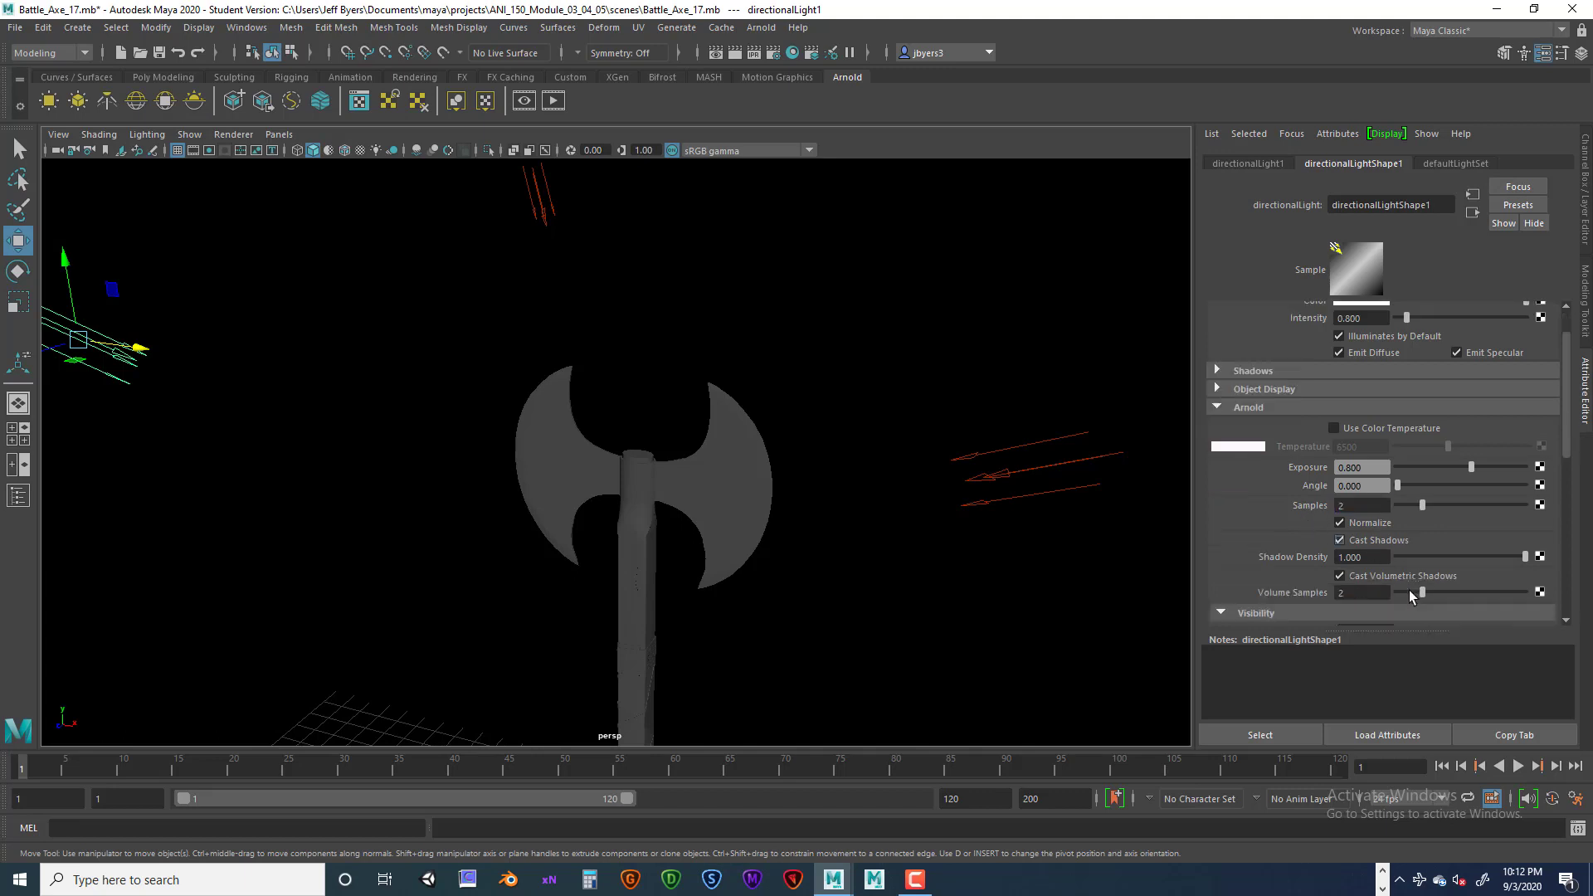
pyautogui.scroll(3, 1409, 589)
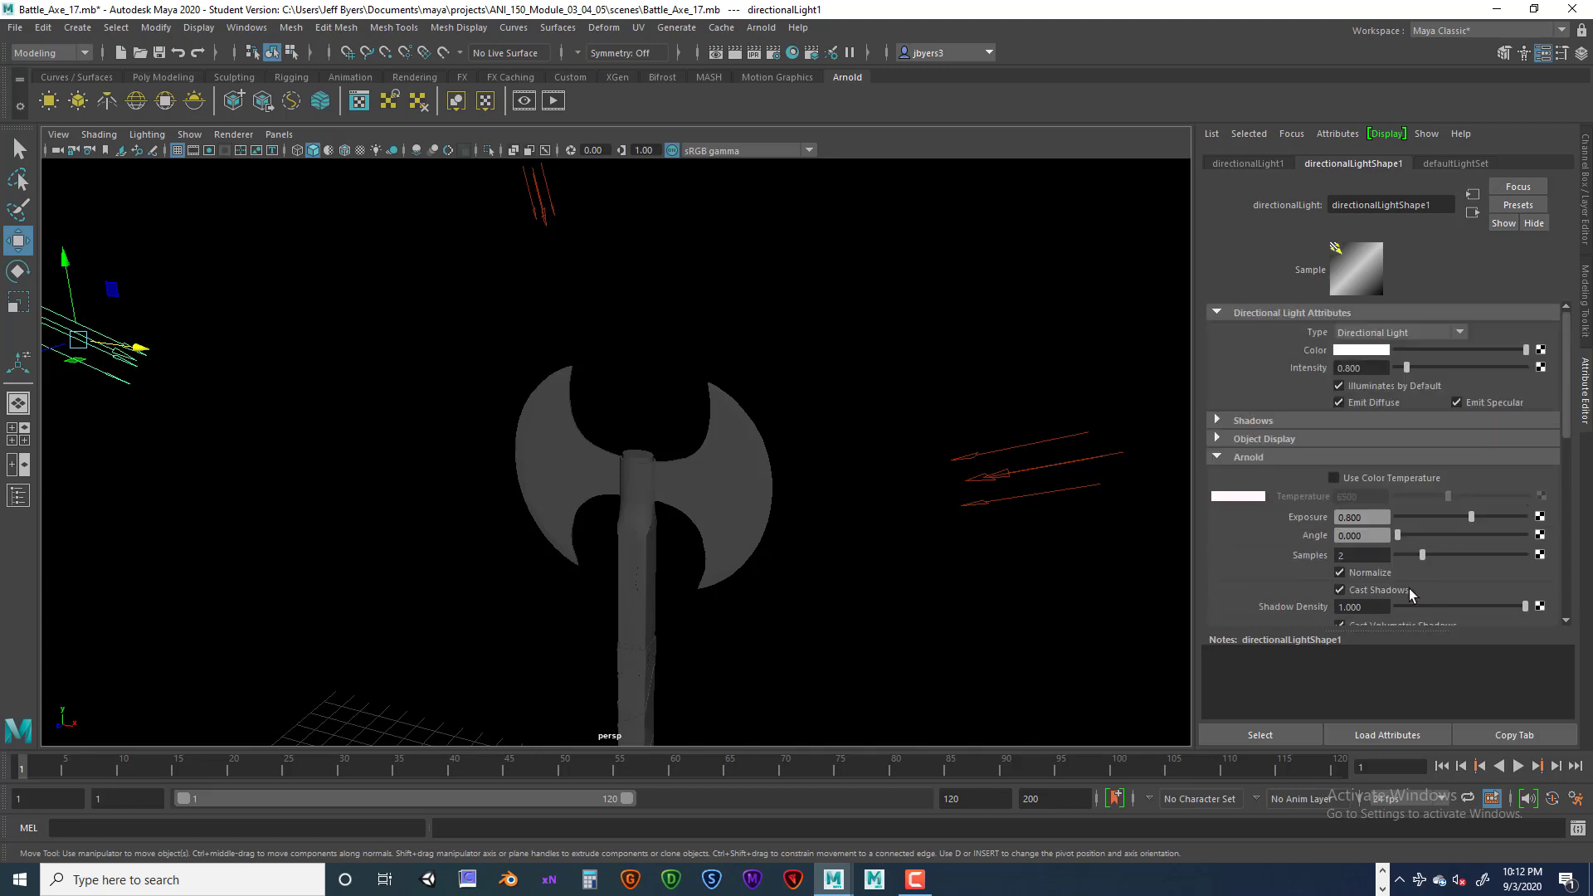
pyautogui.click(1361, 536)
pyautogui.write('2')
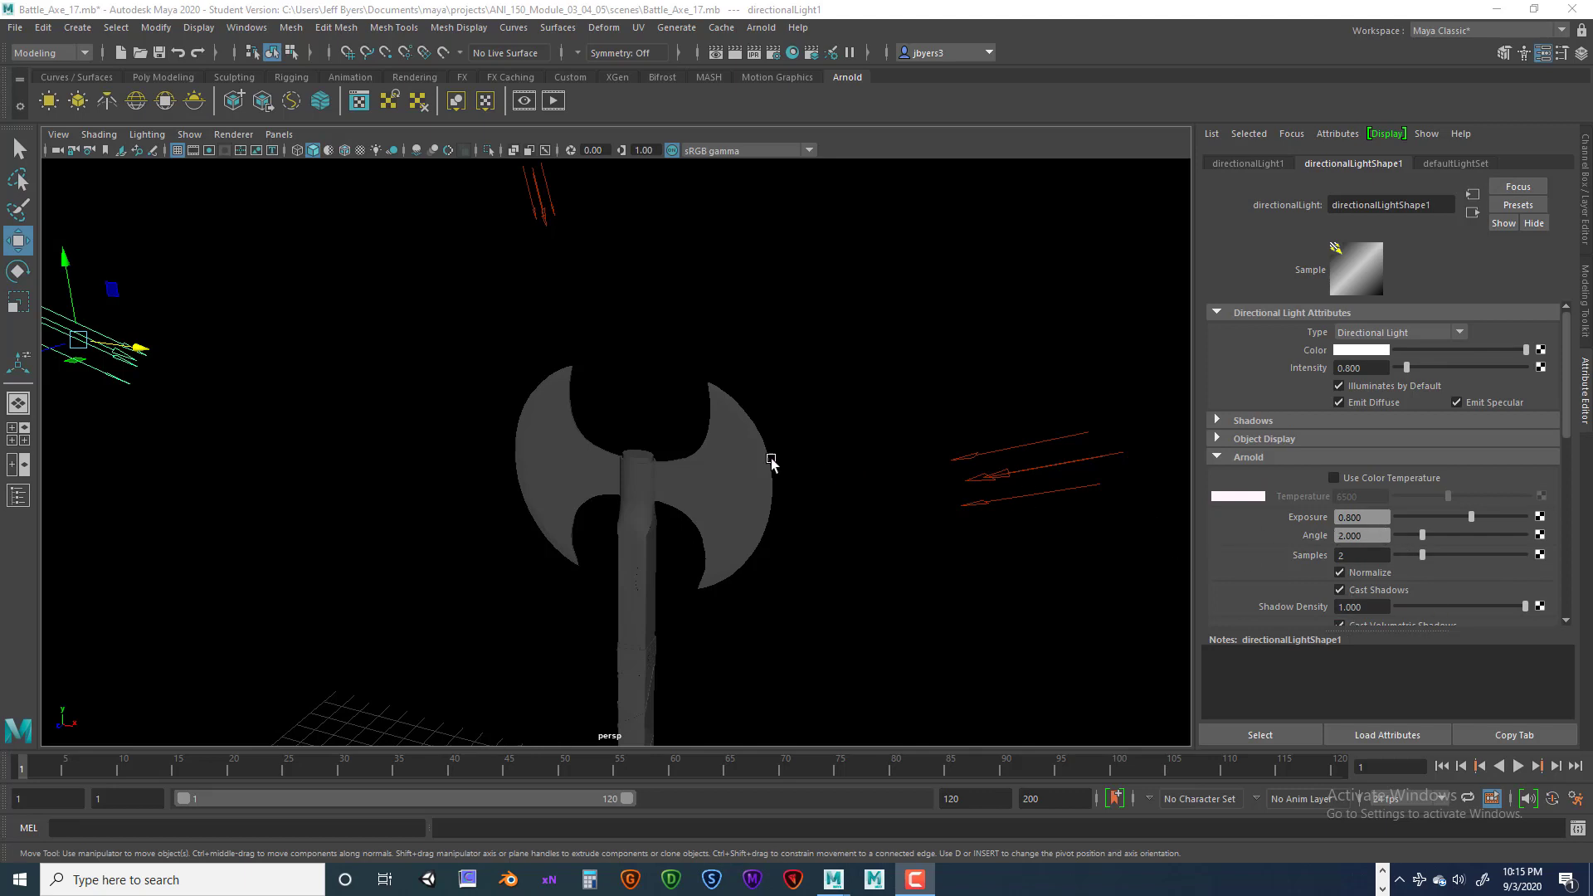
# Select the second directional light and switch the viewport to wireframe.
pyautogui.scroll(-5, 720, 448)
pyautogui.moveTo(722, 449)
pyautogui.keyDown('alt'); pyautogui.mouseDown()
pyautogui.moveTo(754, 530)
pyautogui.moveTo(717, 465)
pyautogui.mouseUp(); pyautogui.keyUp('alt')
pyautogui.scroll(3, 734, 473)
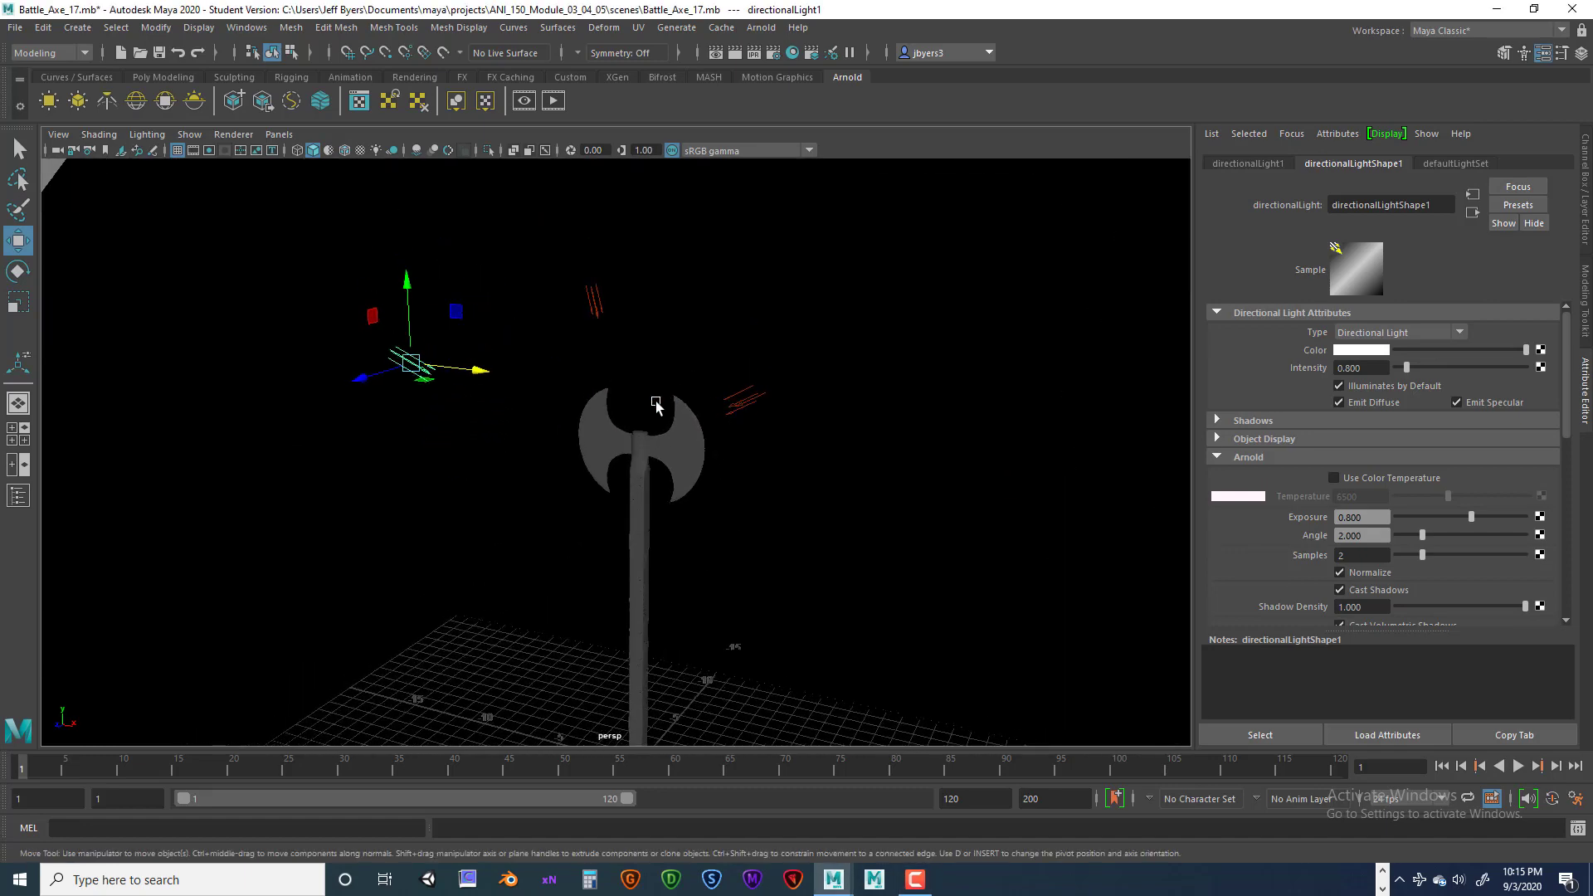
pyautogui.click(743, 405)
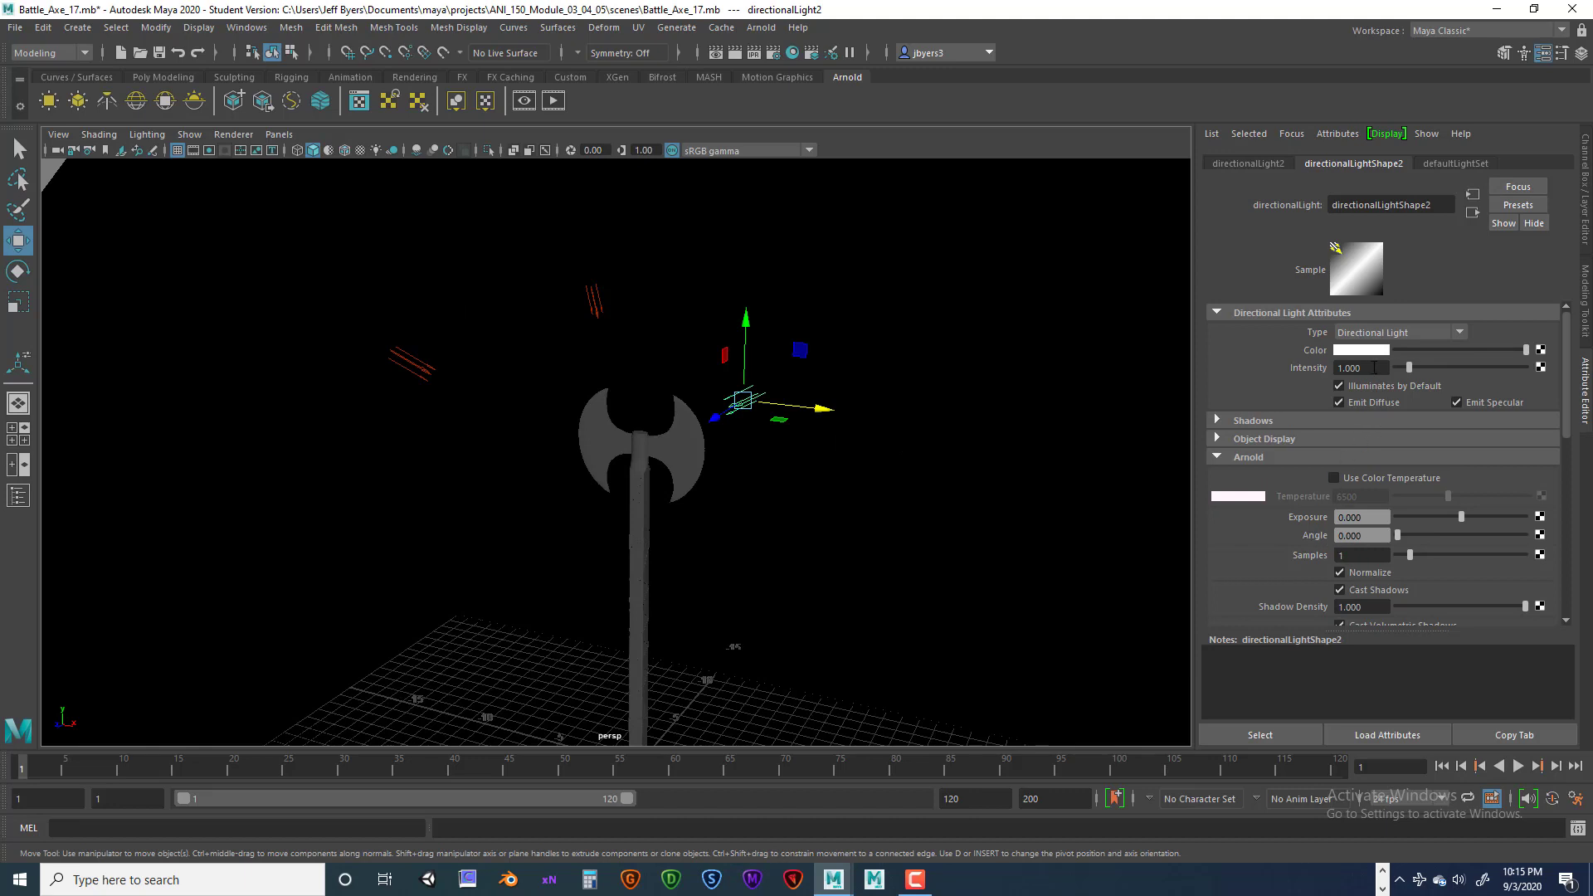
pyautogui.moveTo(1371, 371); pyautogui.dragTo(1337, 367)
pyautogui.click(422, 371)
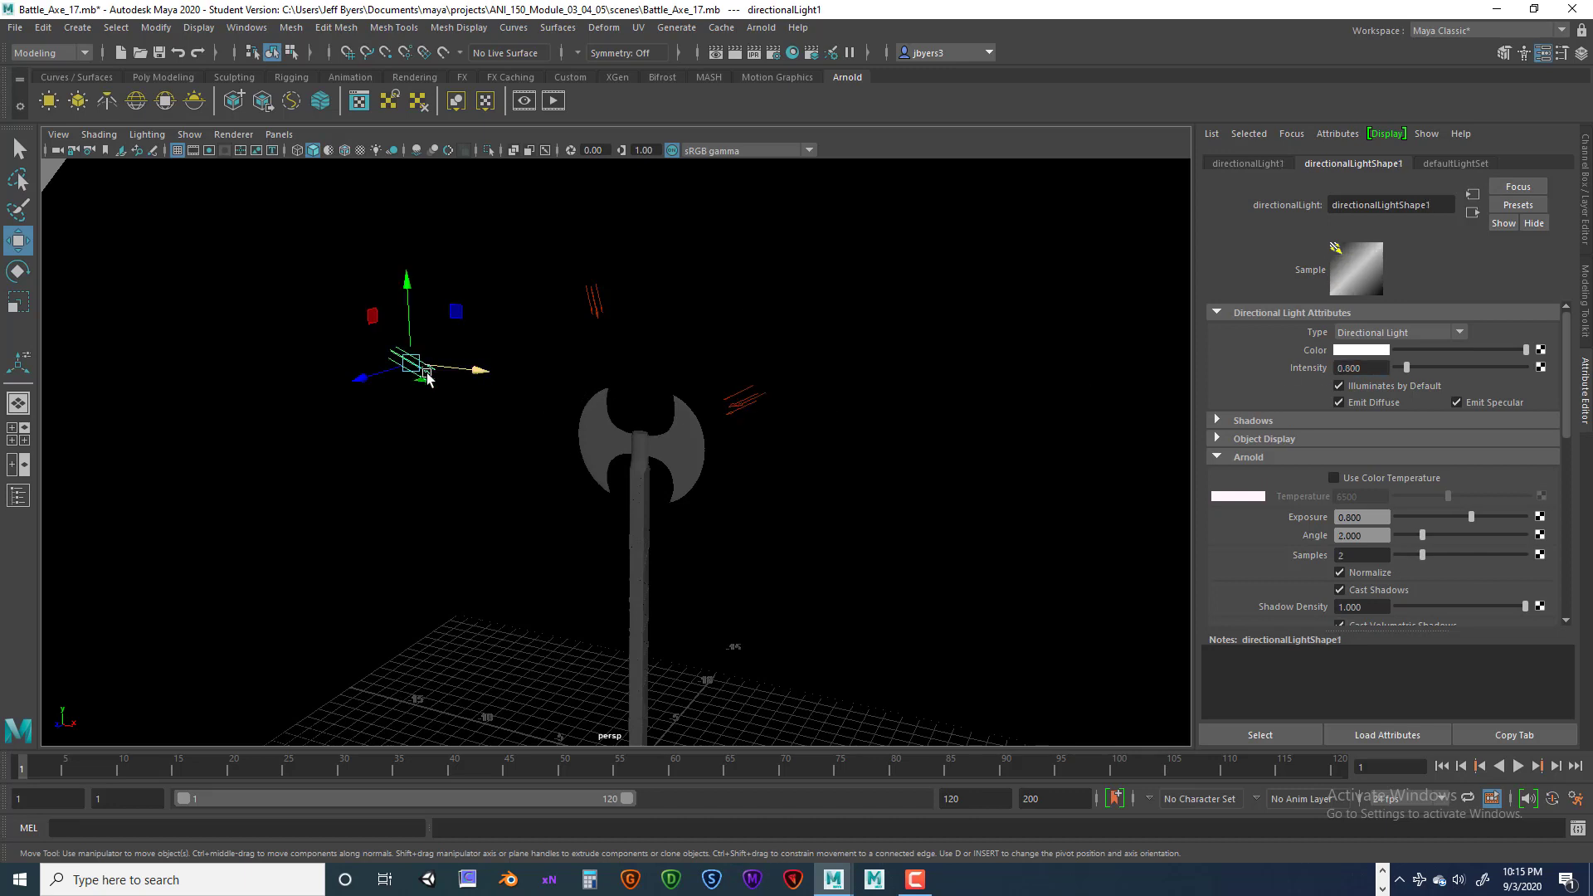
pyautogui.click(743, 404)
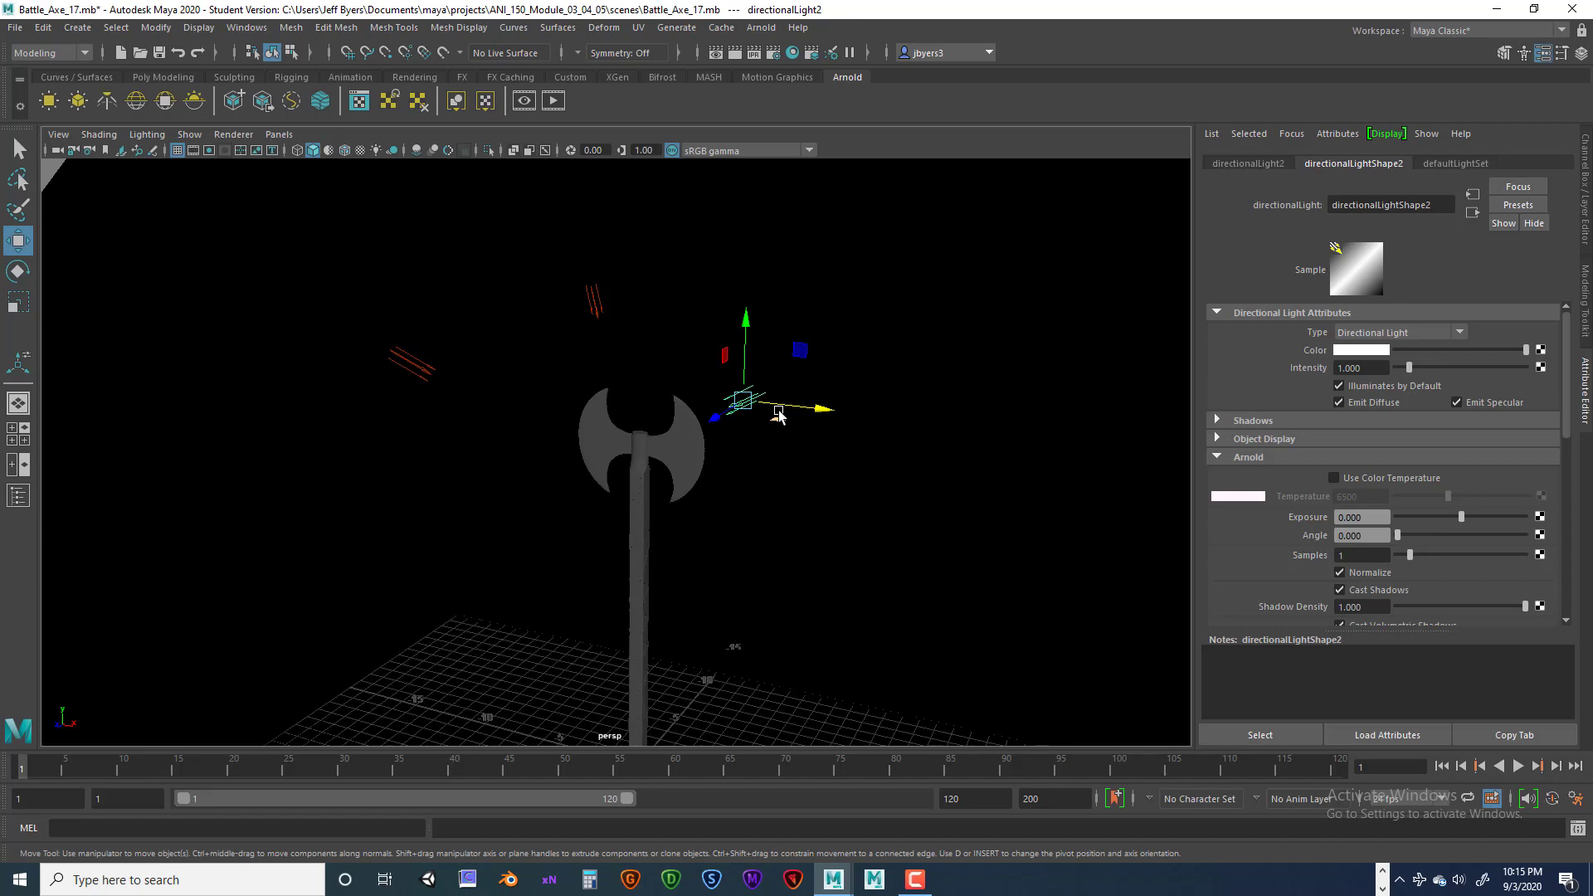
pyautogui.press('4')
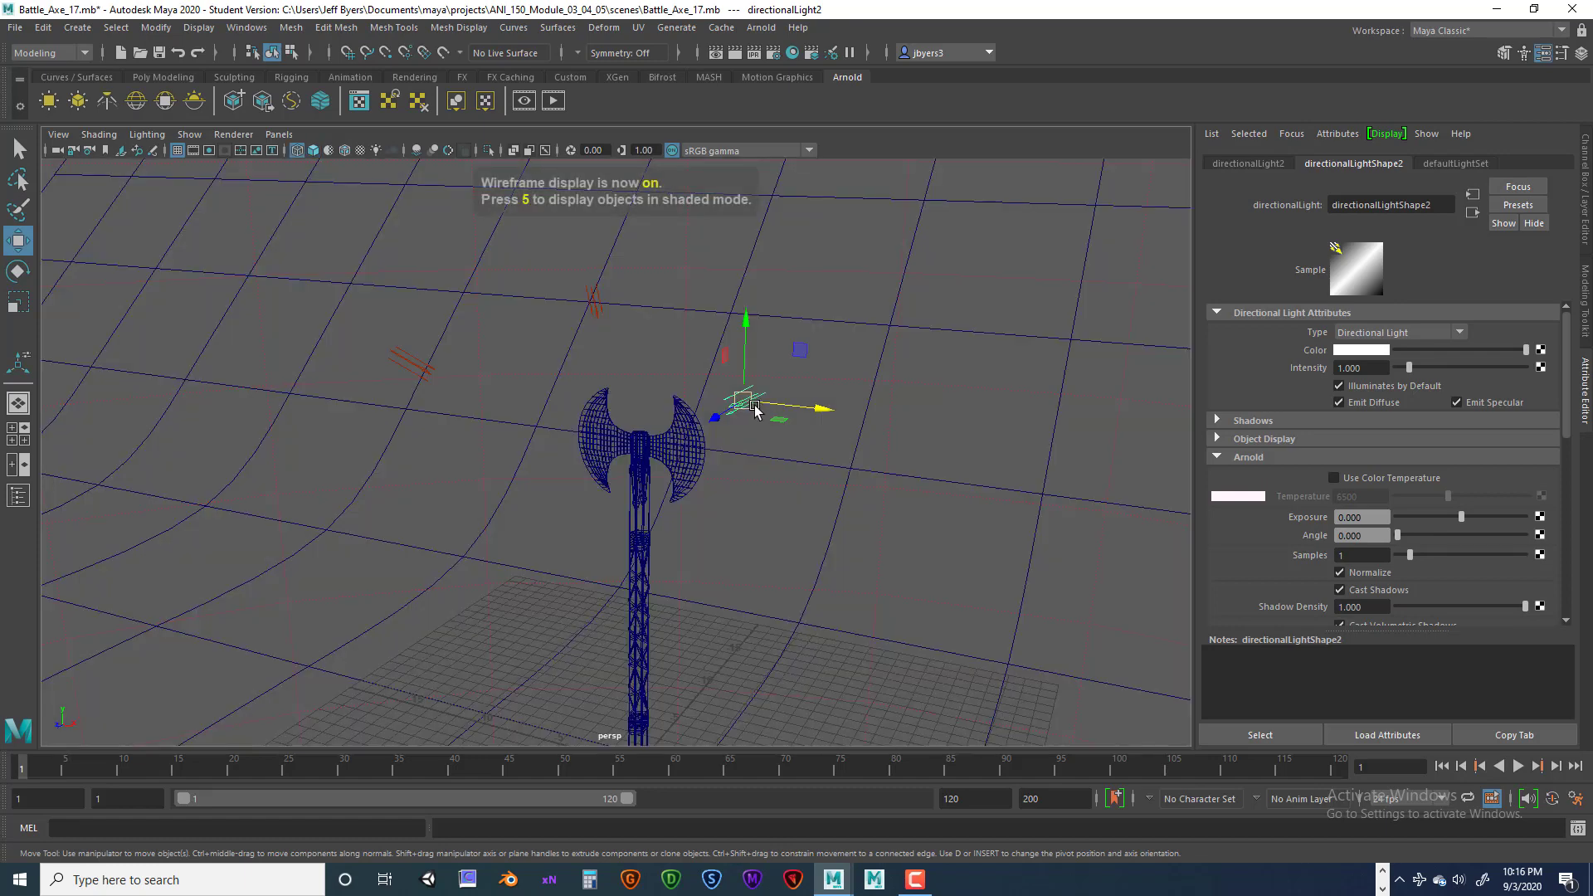
# Set directionalLight2 intensity and exposure to 0.4 and turn off its shadow casting.
pyautogui.press('5')
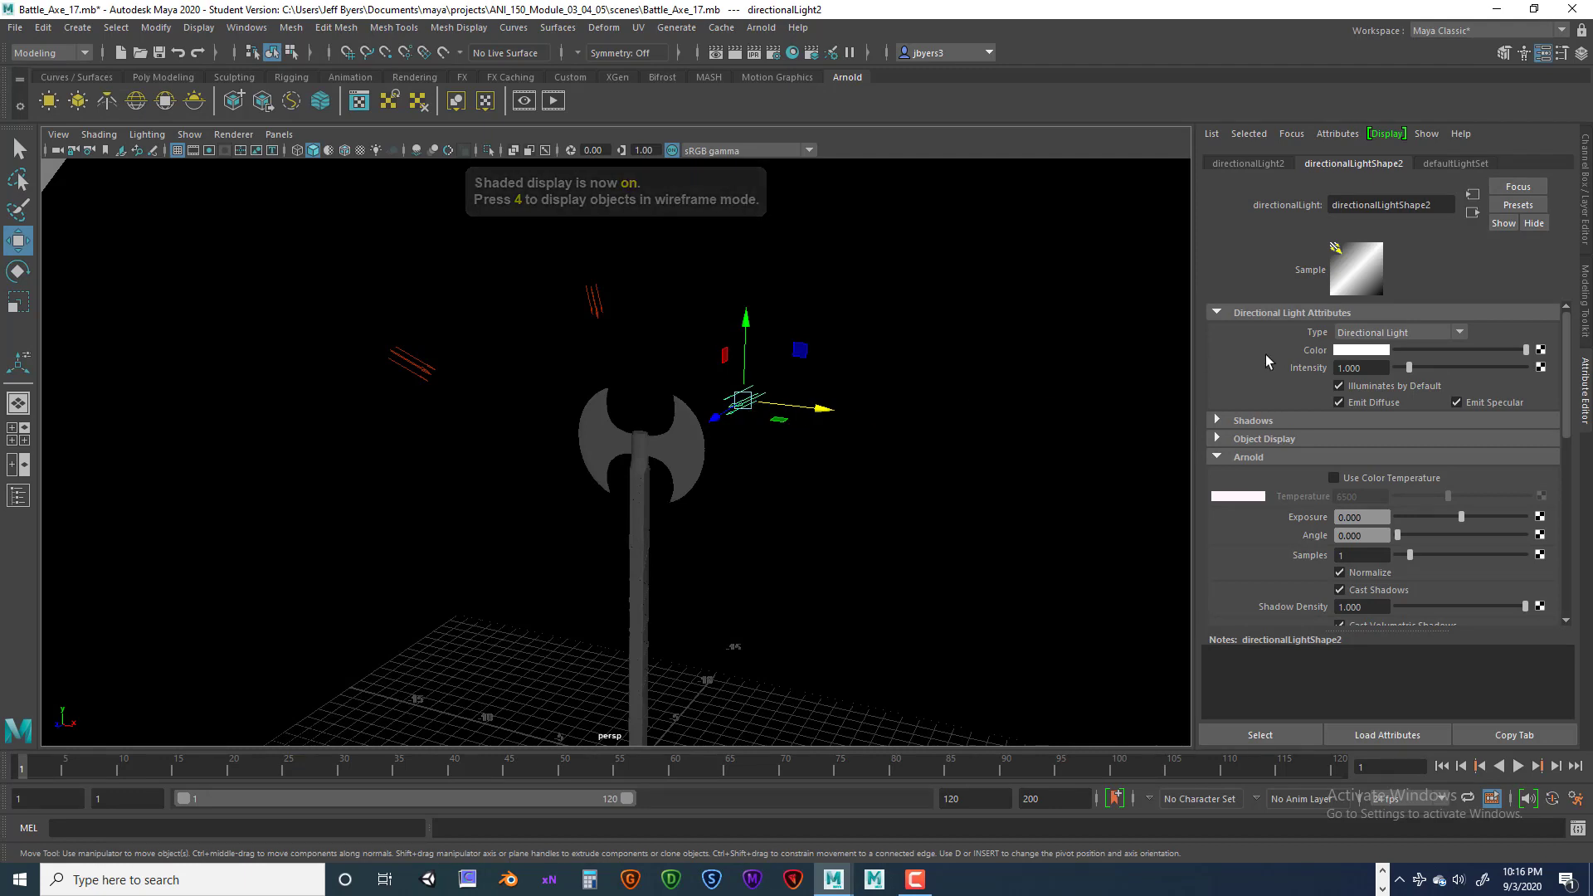
pyautogui.click(1338, 368)
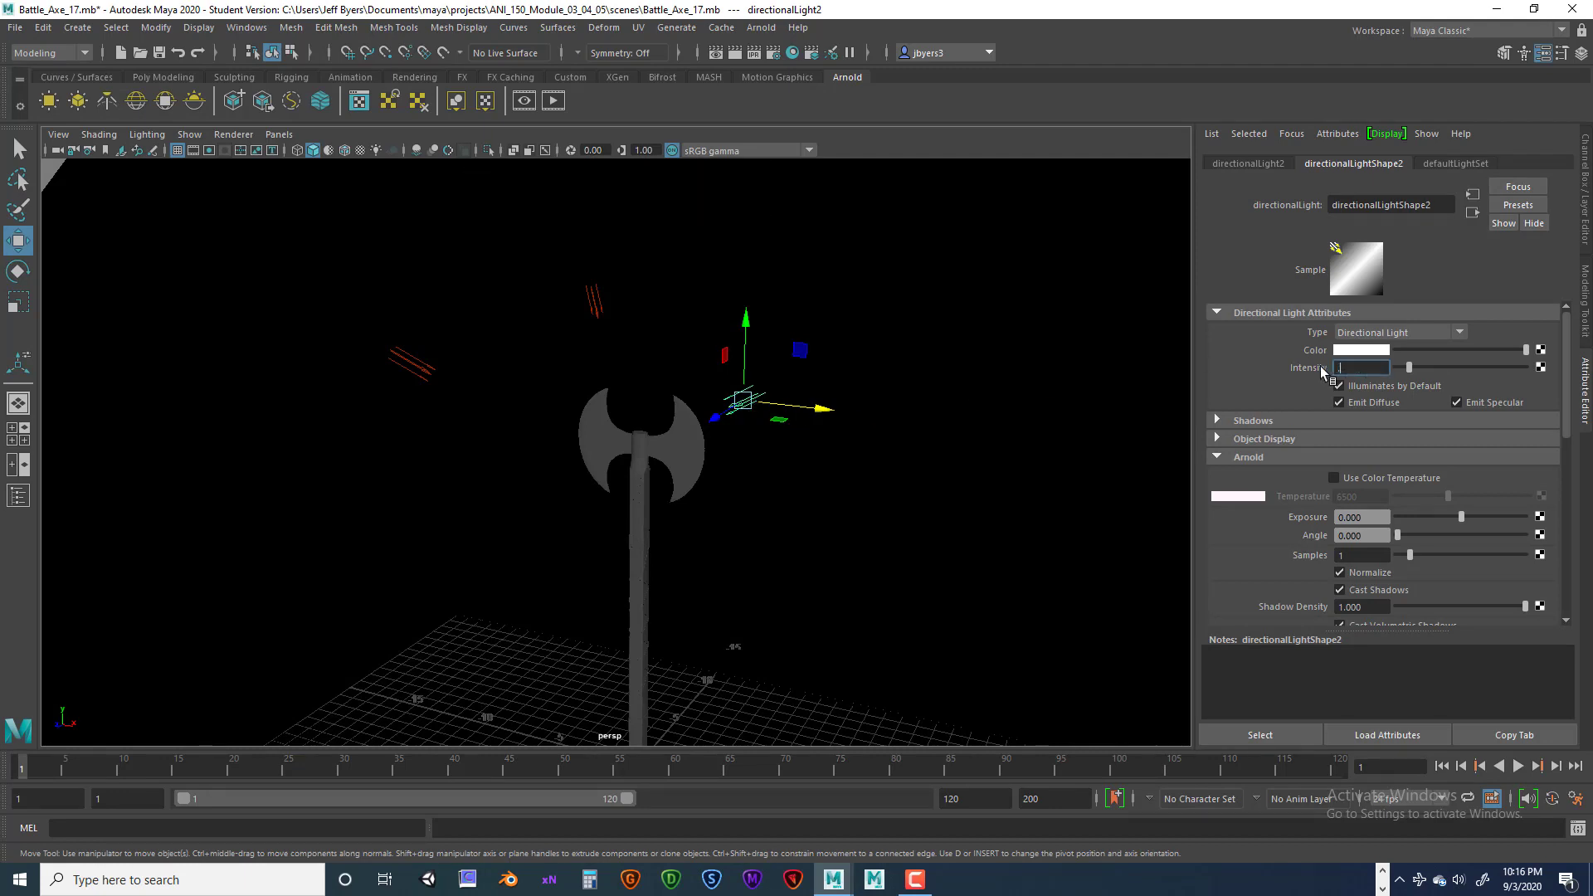
pyautogui.write('.4')
pyautogui.press('Return')
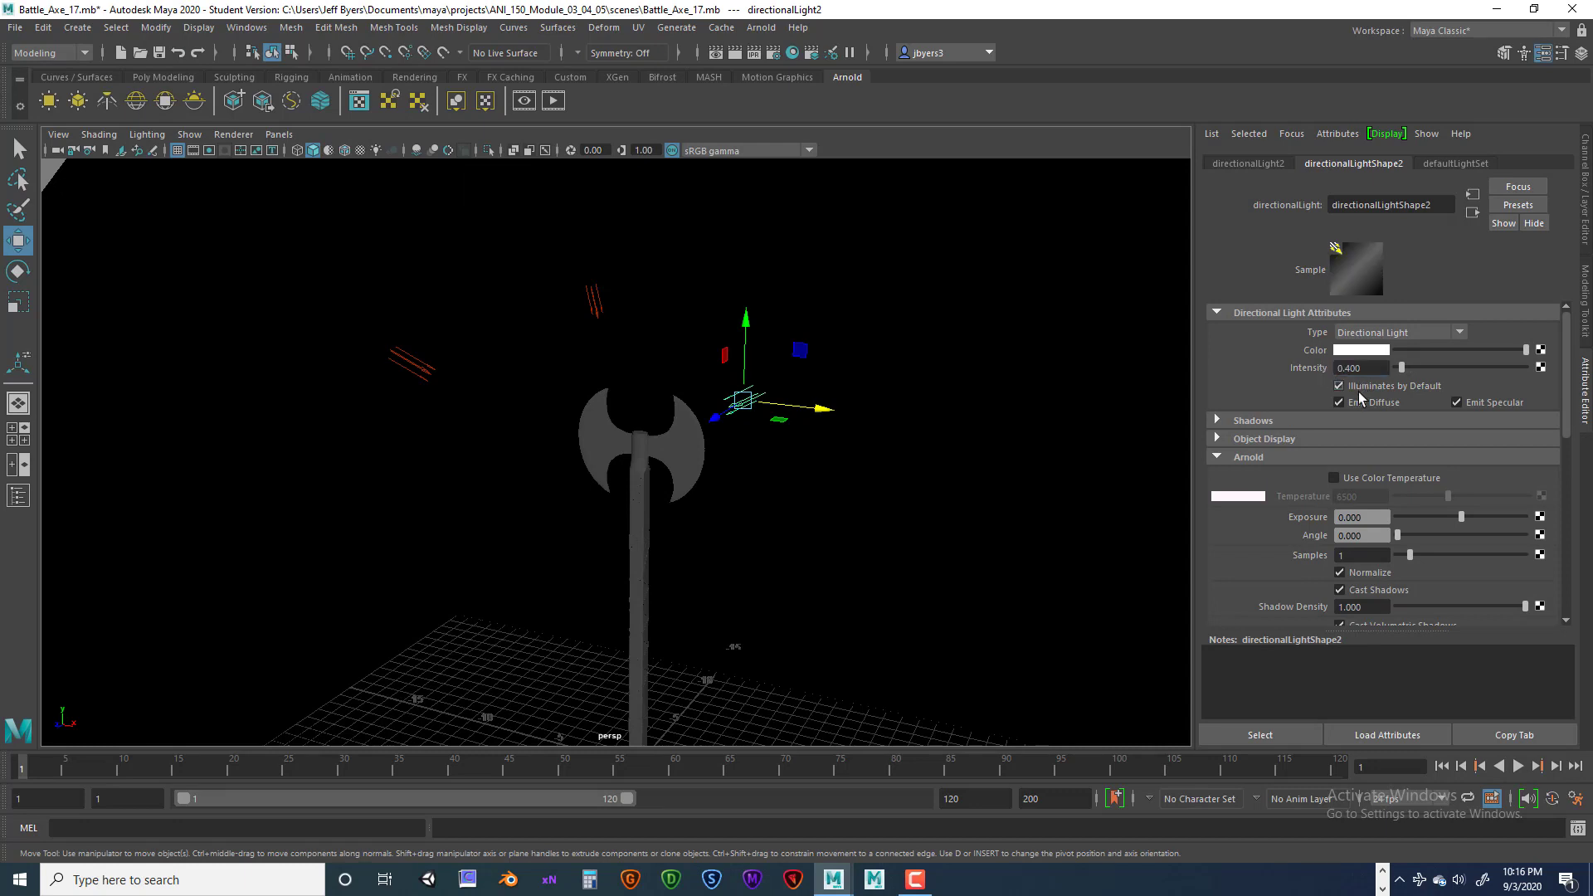
pyautogui.click(1359, 517)
pyautogui.write('.4')
pyautogui.press('Return')
pyautogui.click(1340, 589)
# Set directionalLight3 intensity and exposure to 0.2 and turn off its shadow casting.
pyautogui.click(593, 305)
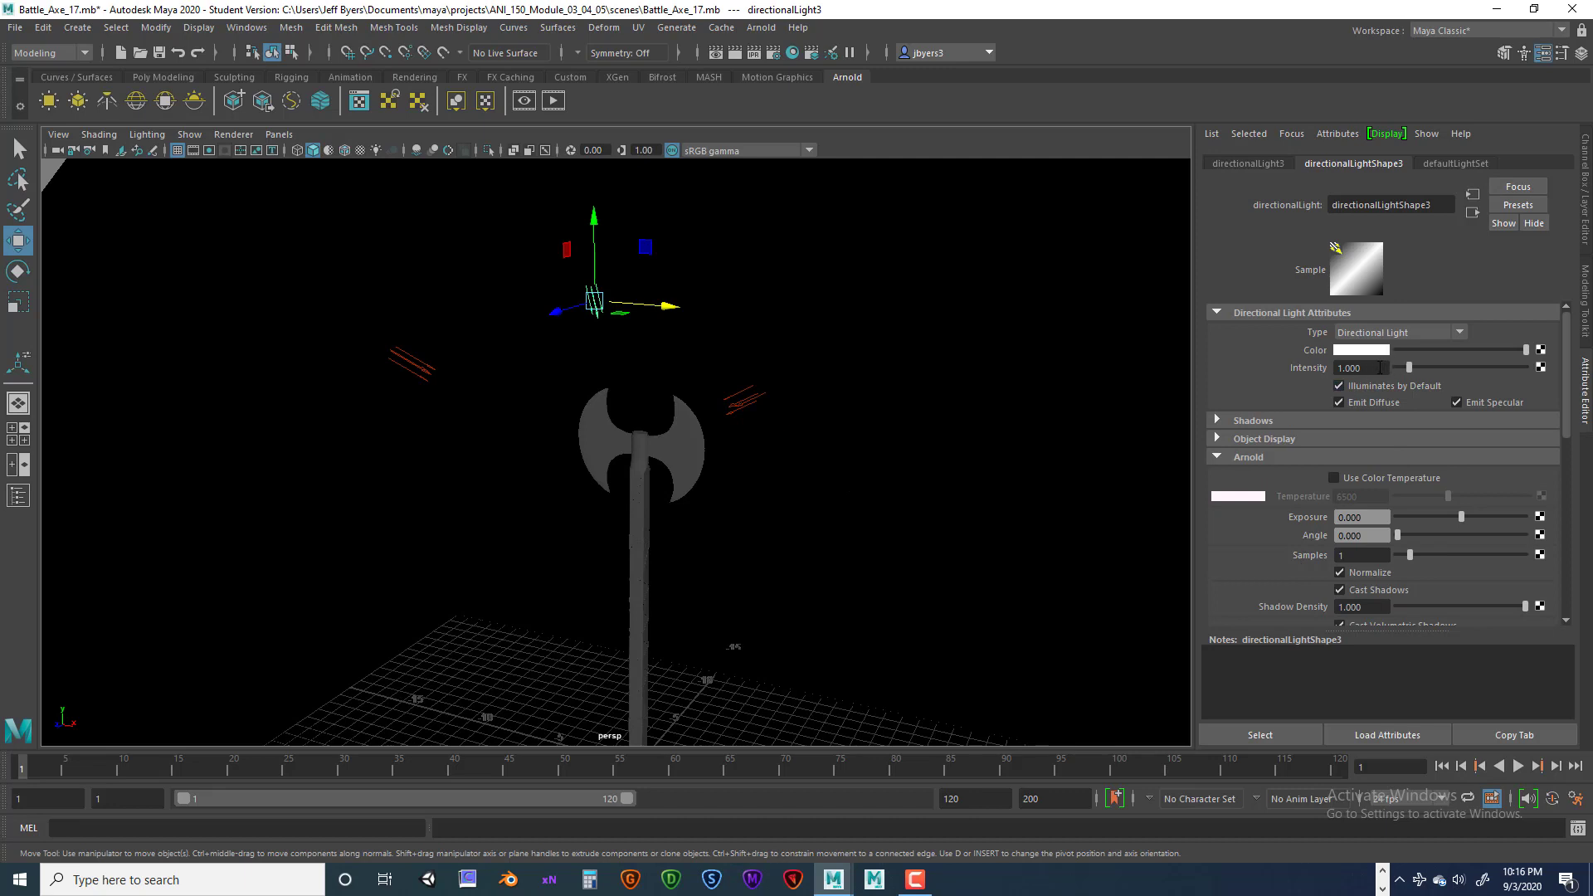
pyautogui.moveTo(1380, 368); pyautogui.dragTo(1333, 368)
pyautogui.write('.2')
pyautogui.press('Return')
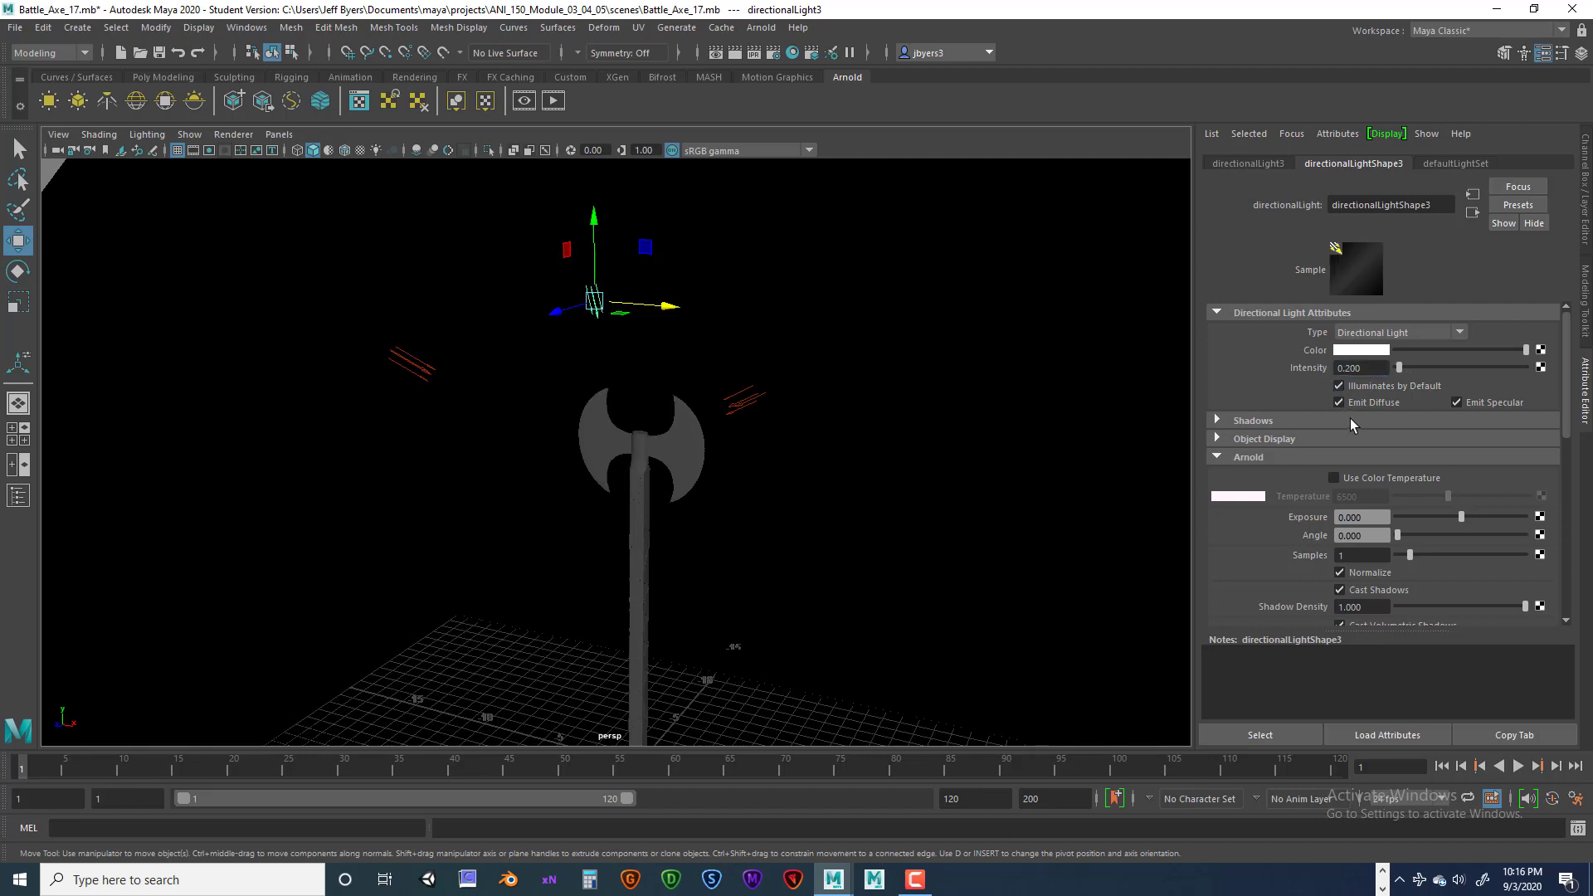
pyautogui.click(1357, 517)
pyautogui.write('.2')
pyautogui.press('Return')
pyautogui.click(1339, 590)
pyautogui.click(736, 400)
# Enable colour temperature on the first directional light and set it to 5800.
pyautogui.click(413, 362)
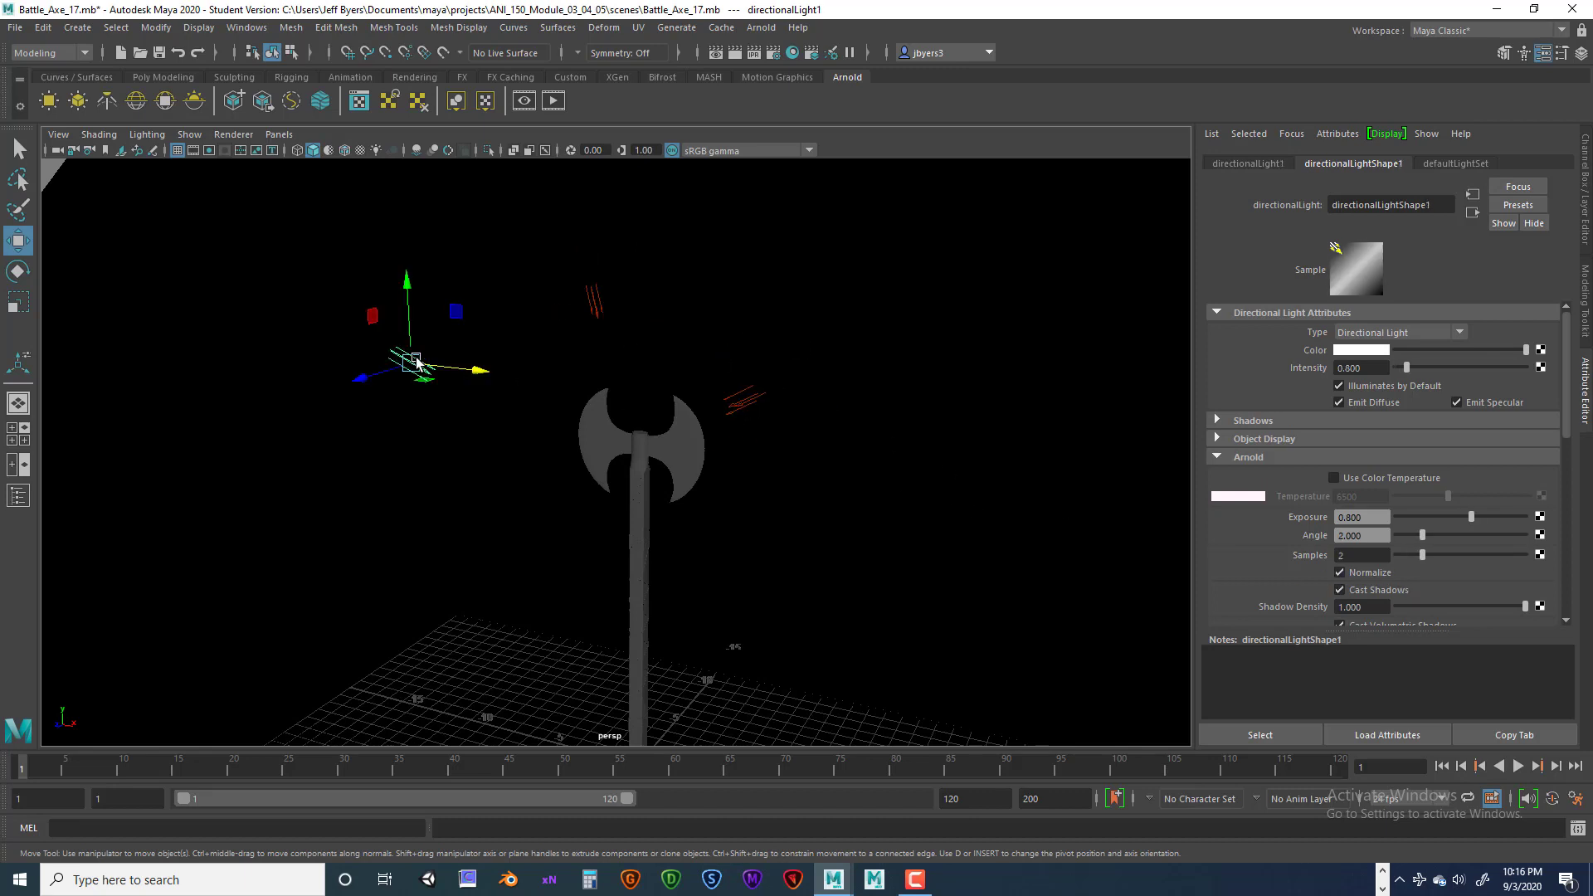
pyautogui.click(594, 302)
pyautogui.click(736, 399)
pyautogui.click(414, 363)
pyautogui.click(1334, 480)
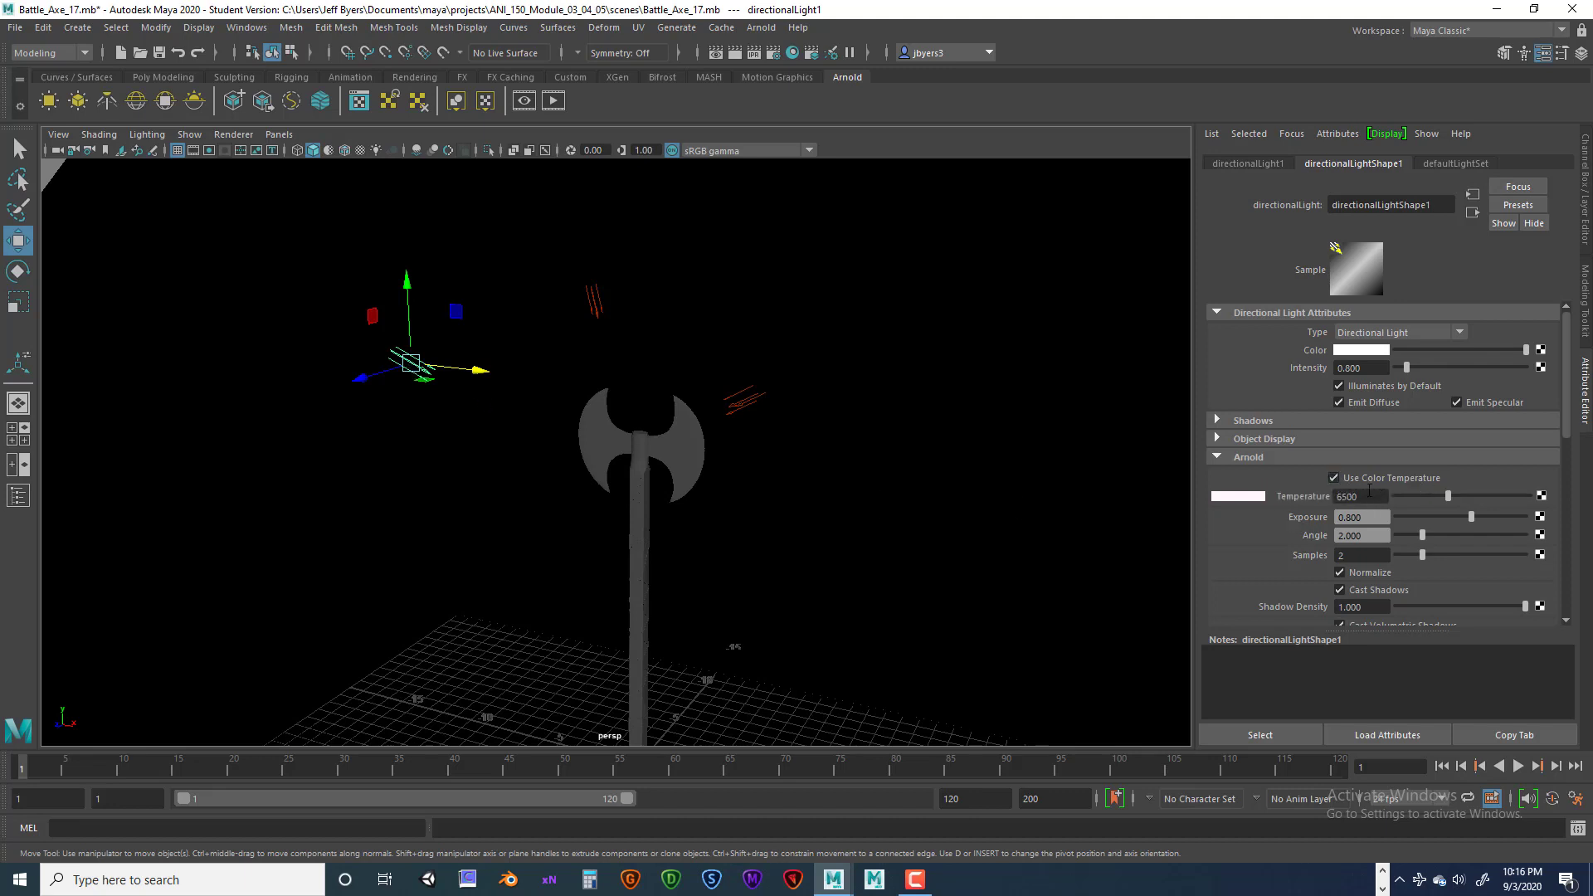
pyautogui.click(1369, 495)
pyautogui.write('5800')
pyautogui.press('Return')
# Enable colour temperature on the second directional light at 5800.
pyautogui.click(745, 400)
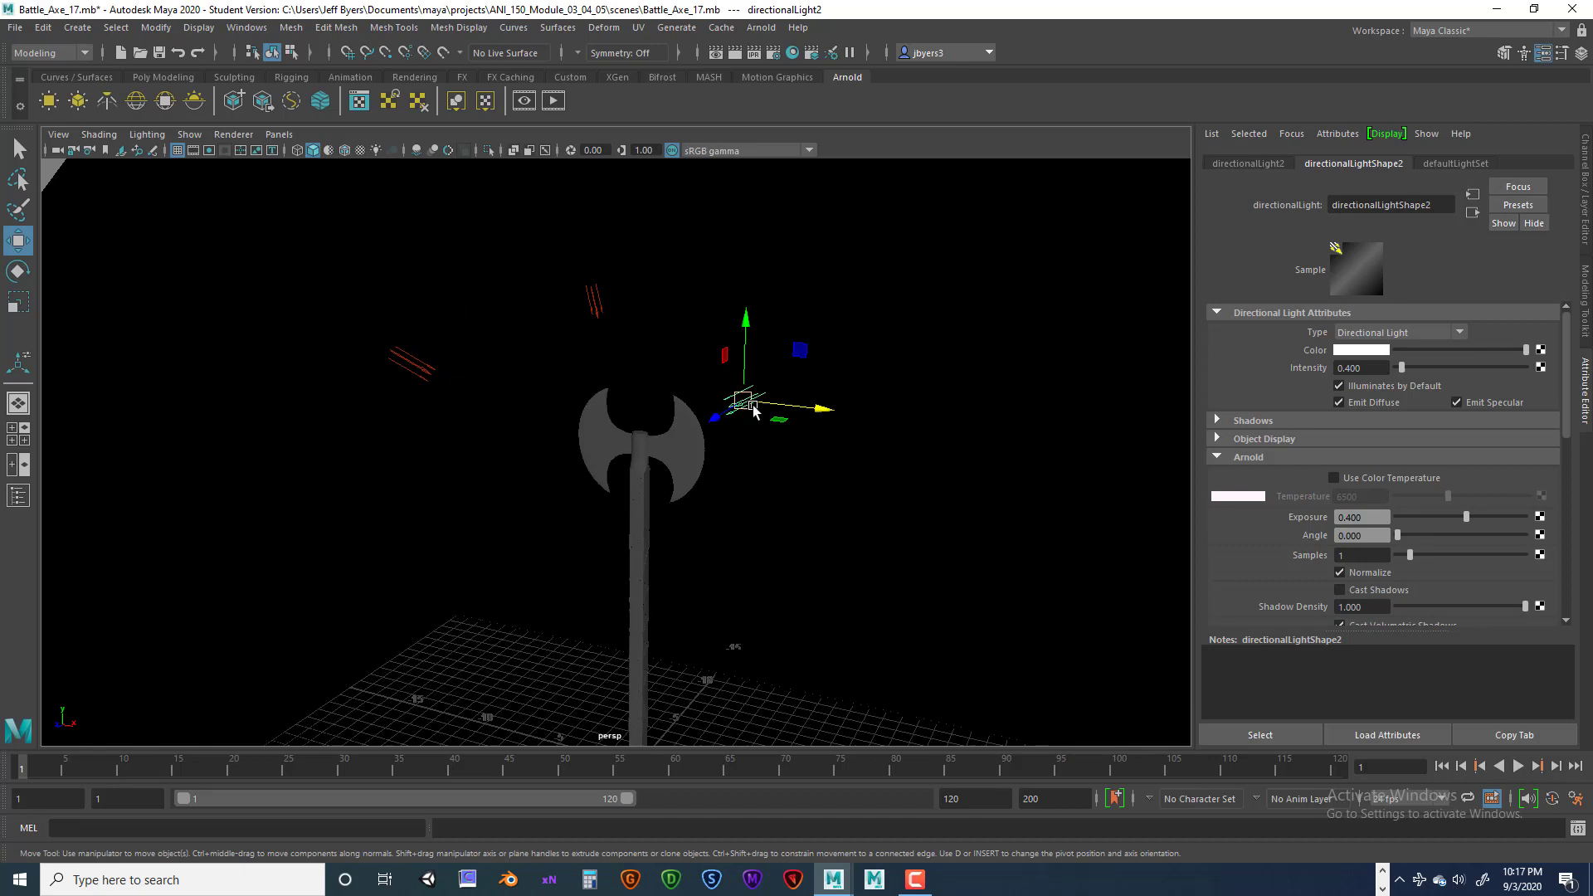
pyautogui.click(1333, 478)
pyautogui.doubleClick(1378, 498)
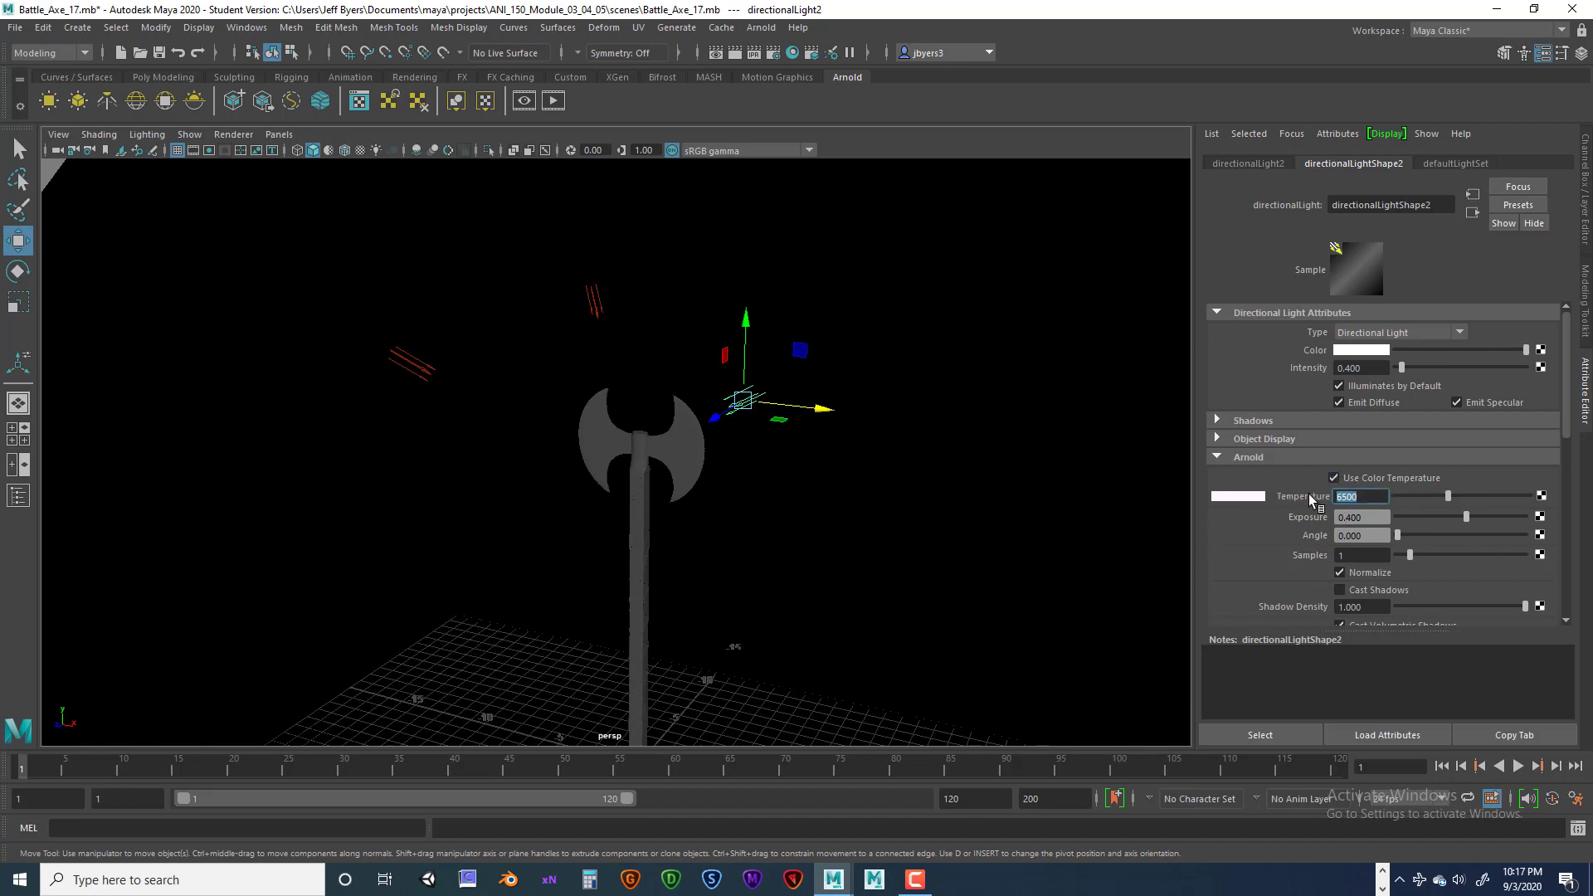
pyautogui.write('5800')
pyautogui.press('Return')
# Set the third directional light's colour temperature to 5800.
pyautogui.click(599, 304)
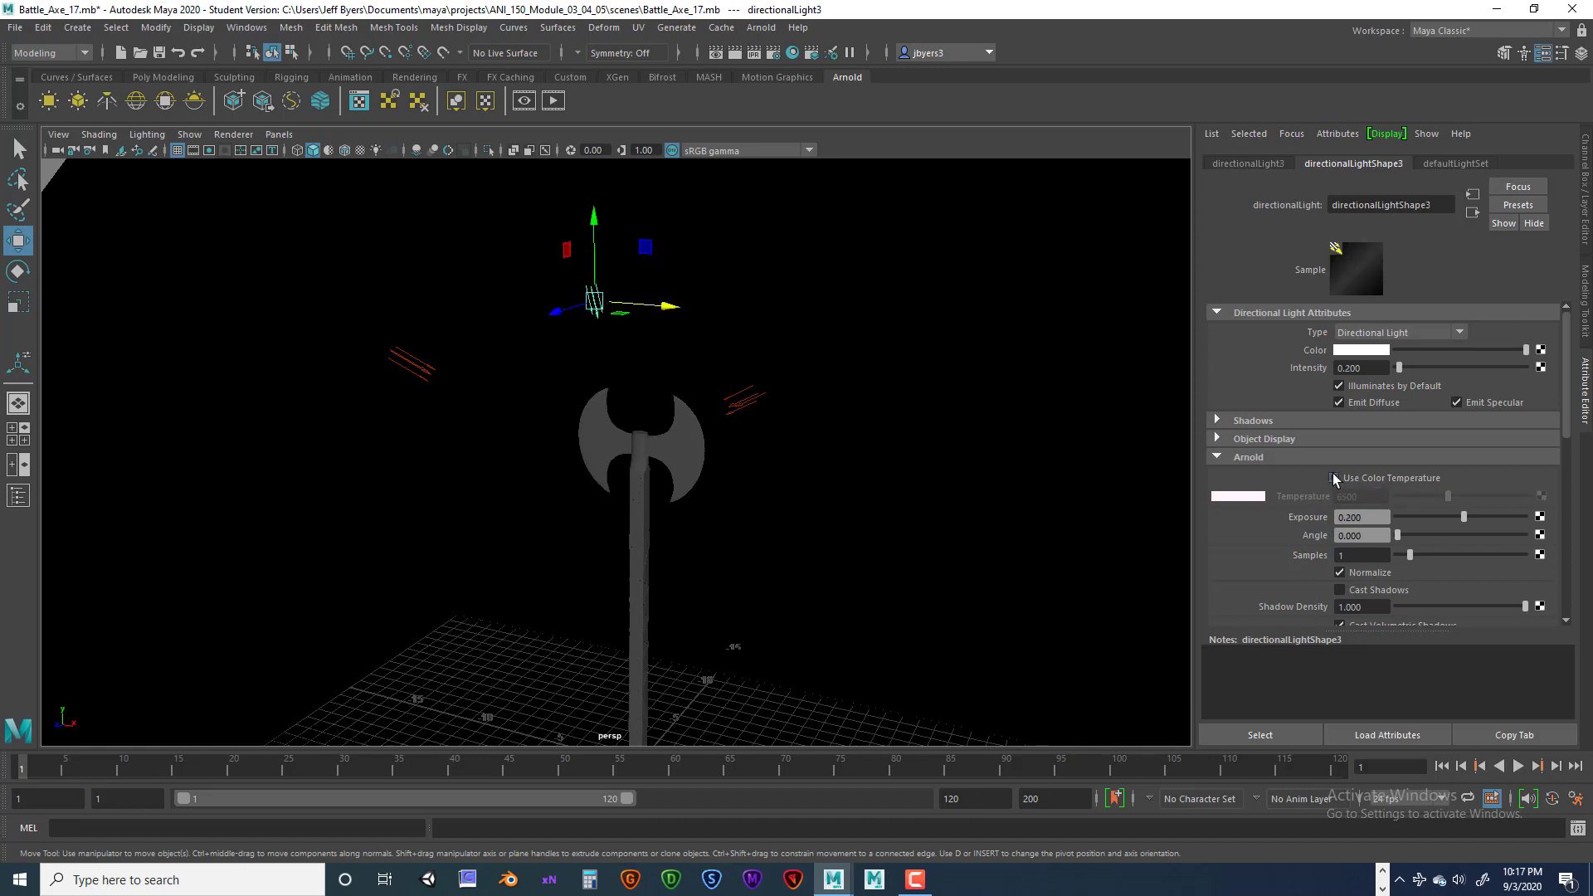
pyautogui.doubleClick(1360, 496)
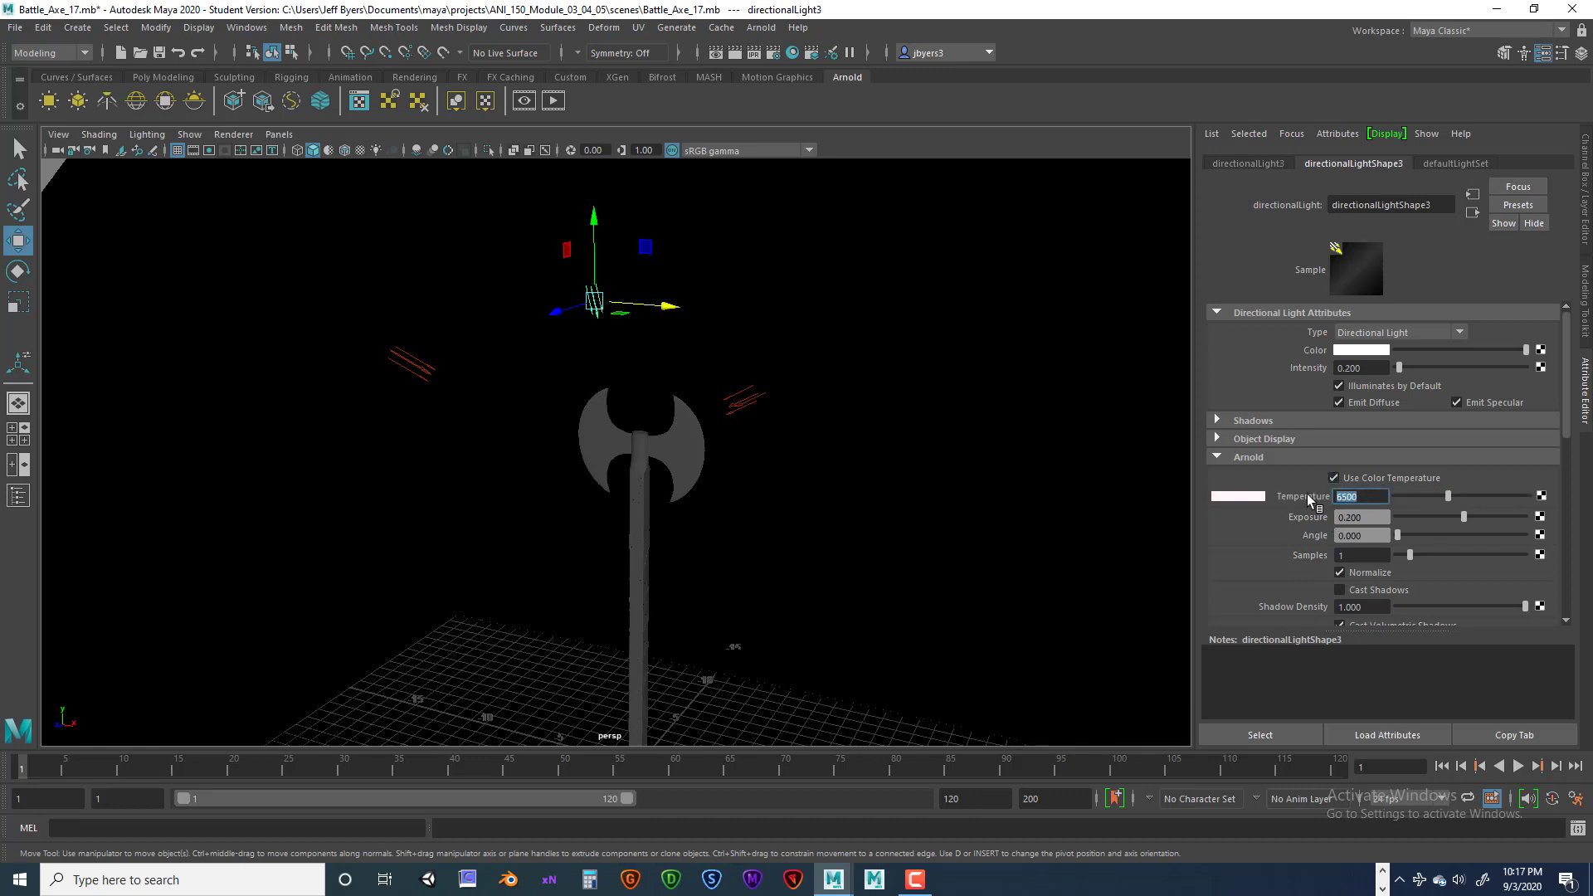
pyautogui.write('5800')
pyautogui.press('Return')
pyautogui.scroll(5, 918, 605)
pyautogui.scroll(-6, 874, 488)
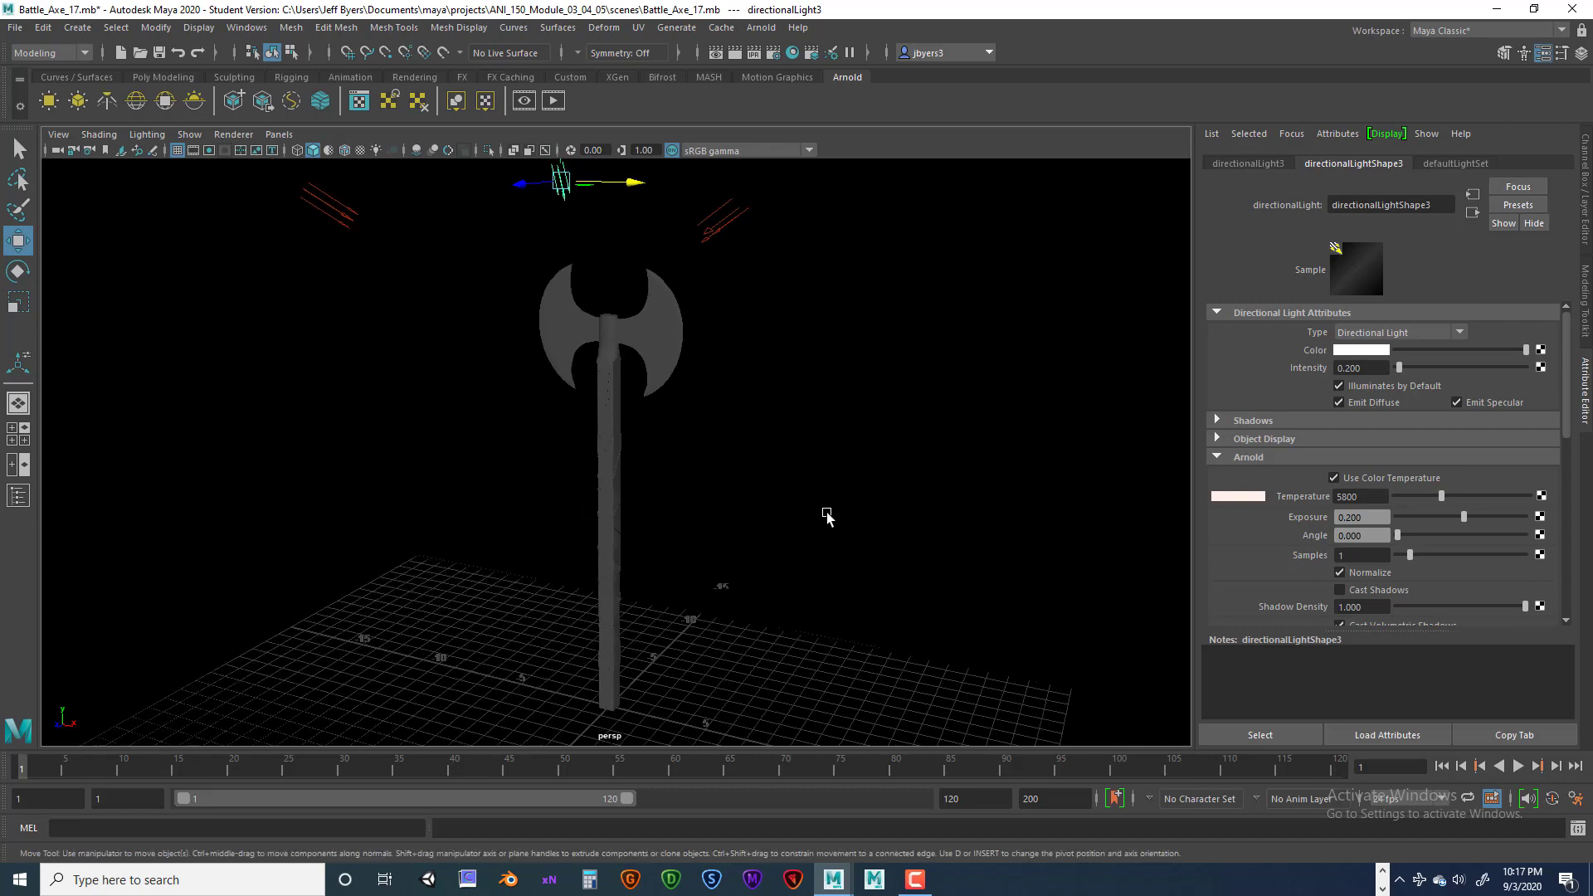
pyautogui.scroll(-10, 854, 508)
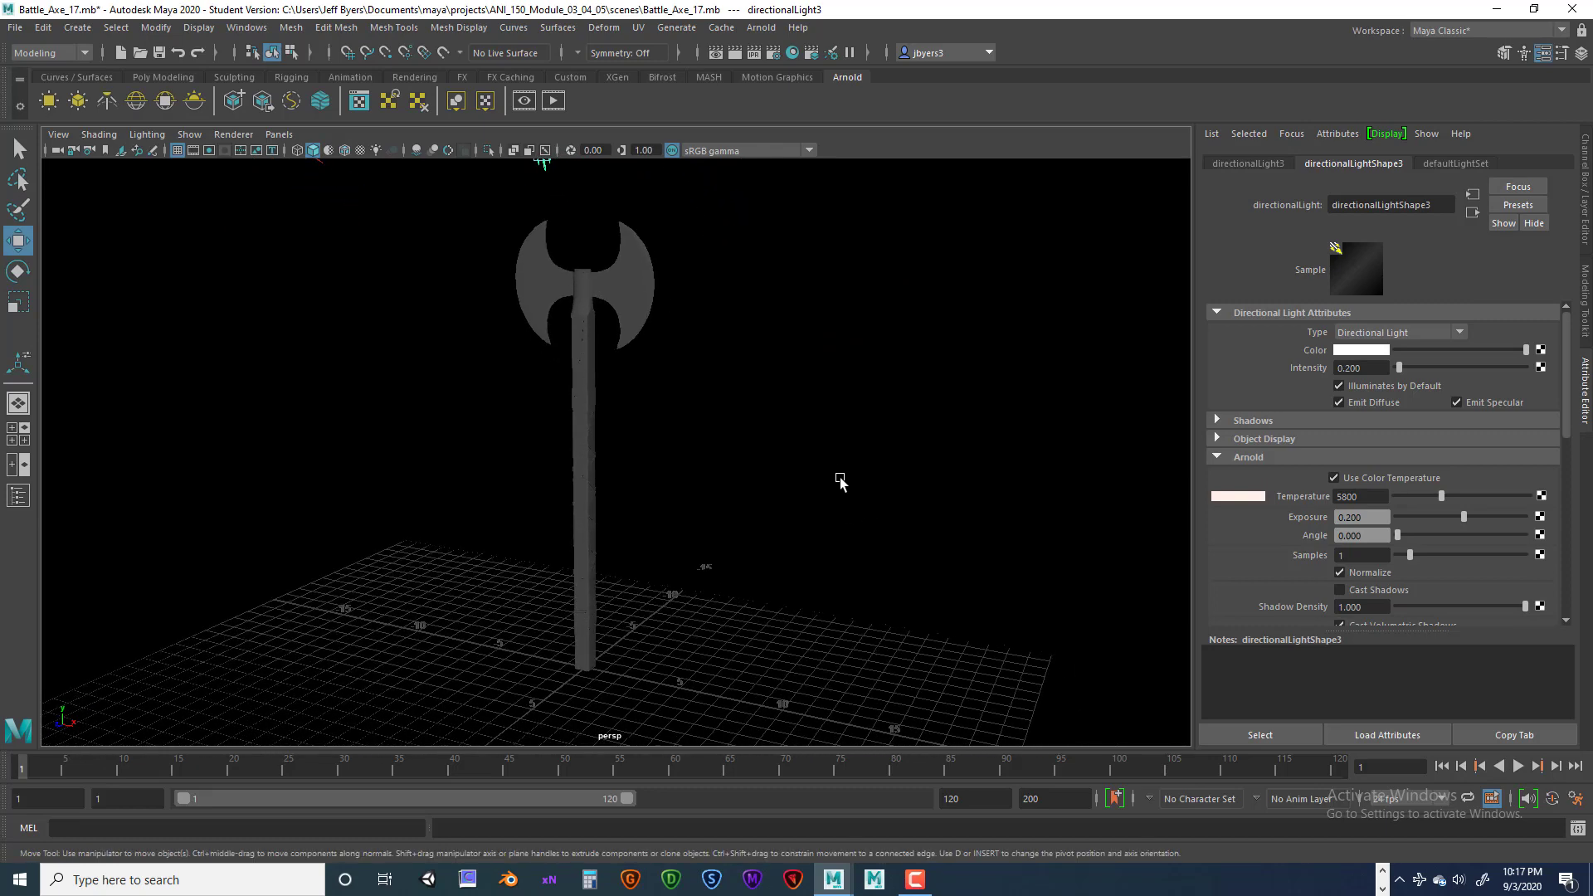
# Add an Arnold sky dome light with intensity 0.5, exposure 0.5 and 2 samples, then reframe the camera.
pyautogui.press('g')
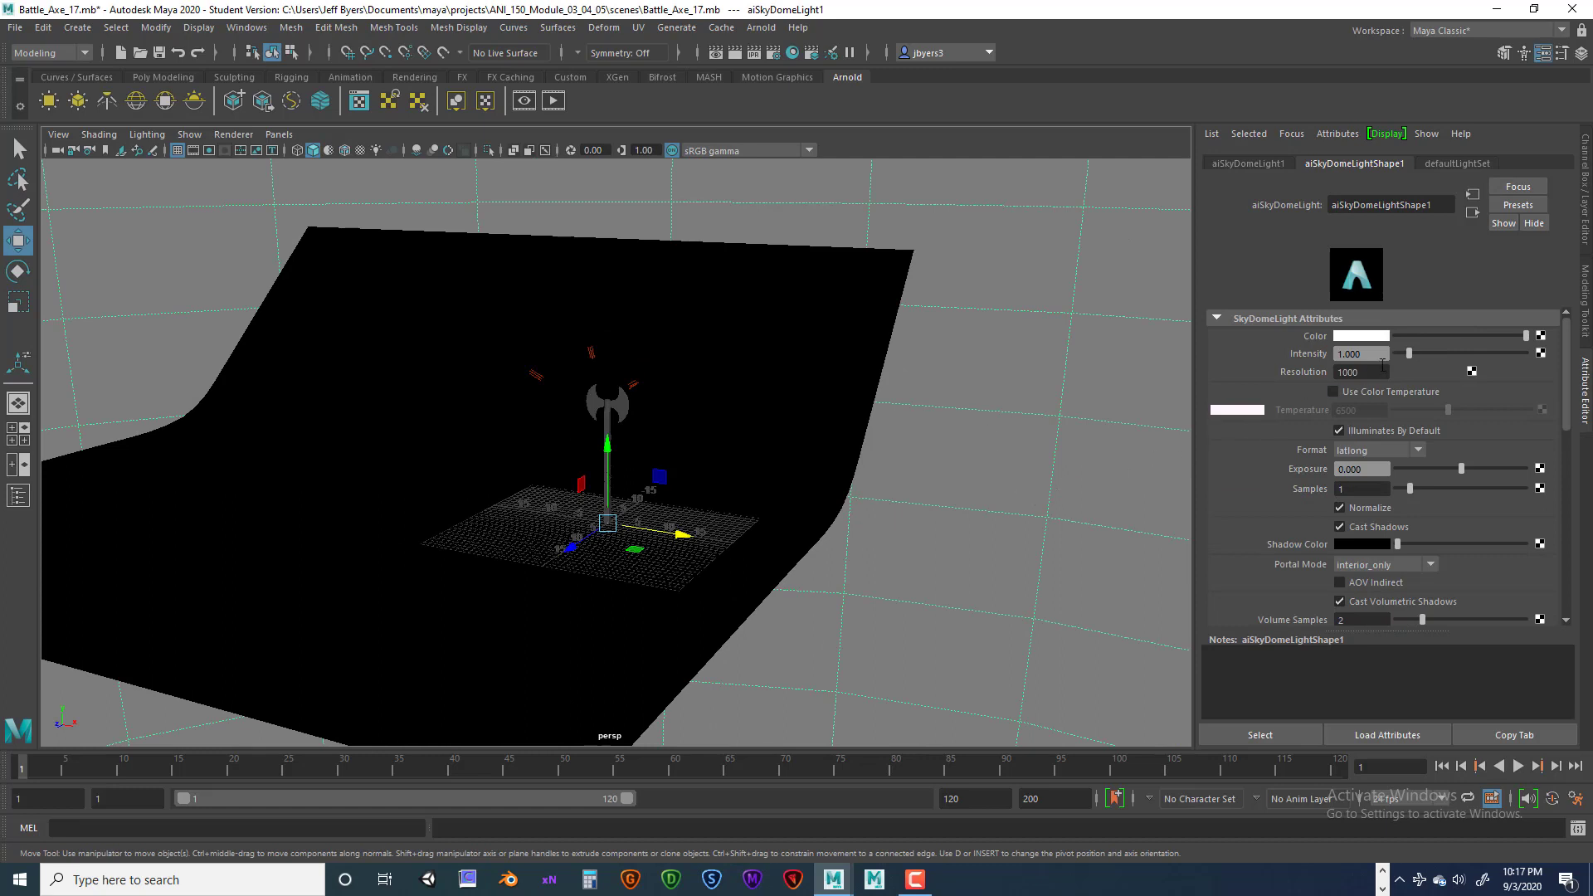
pyautogui.moveTo(1372, 352); pyautogui.dragTo(1328, 353)
pyautogui.write('.5')
pyautogui.press('Return')
pyautogui.click(1376, 470)
pyautogui.write('.5')
pyautogui.press('Return')
pyautogui.click(1365, 490)
pyautogui.write('2')
pyautogui.press('Return')
pyautogui.scroll(6, 760, 575)
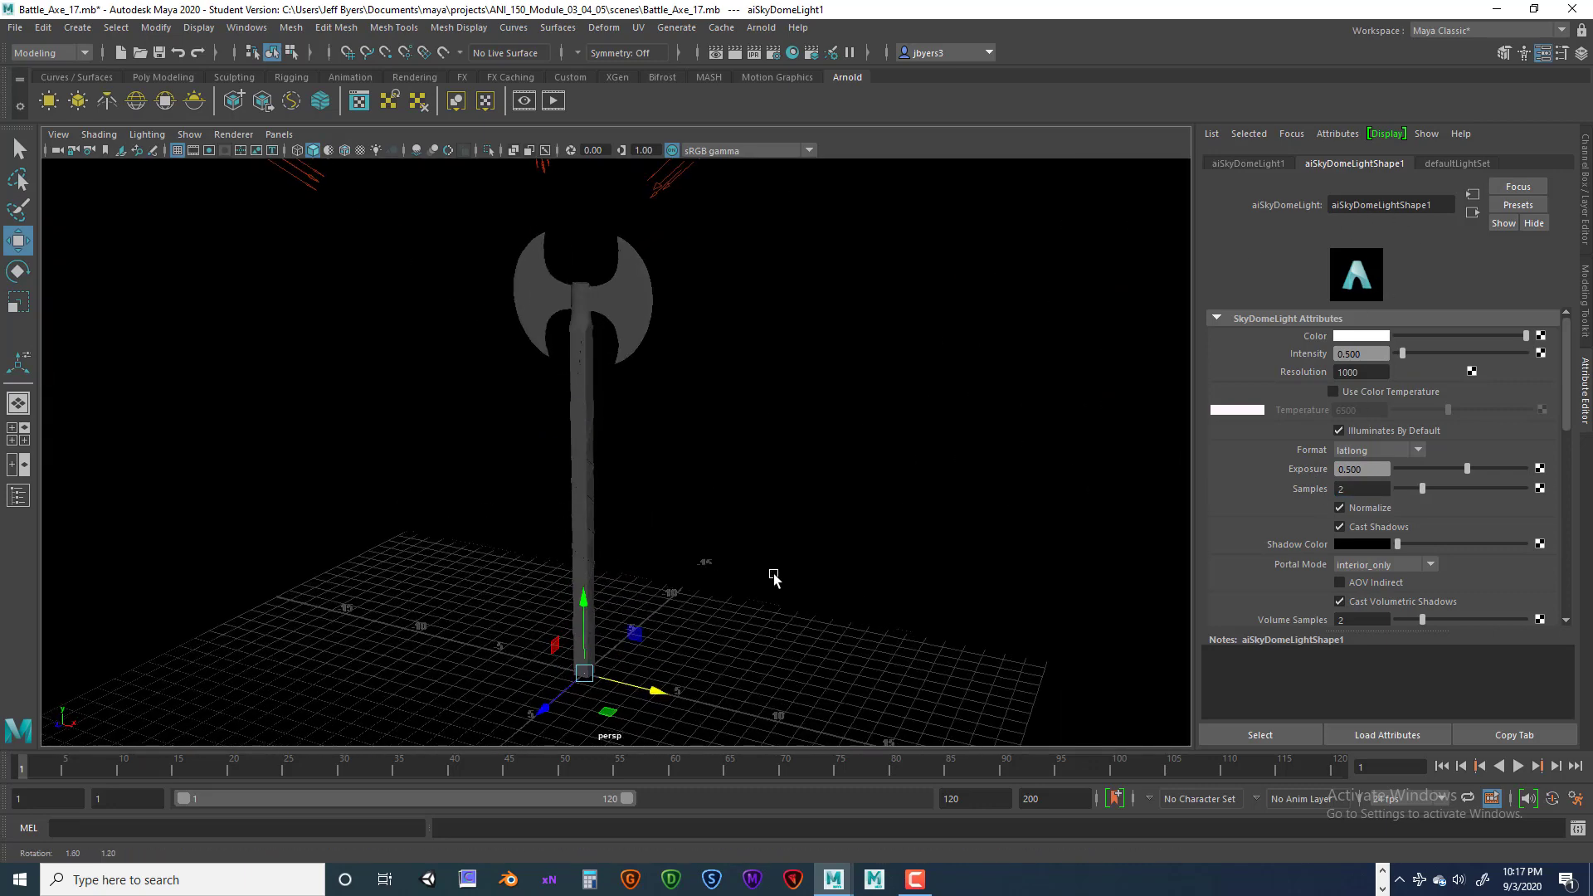
pyautogui.moveTo(833, 572)
pyautogui.keyDown('alt'); pyautogui.mouseDown()
pyautogui.moveTo(815, 551)
pyautogui.moveTo(841, 564)
pyautogui.mouseUp(); pyautogui.keyUp('alt')
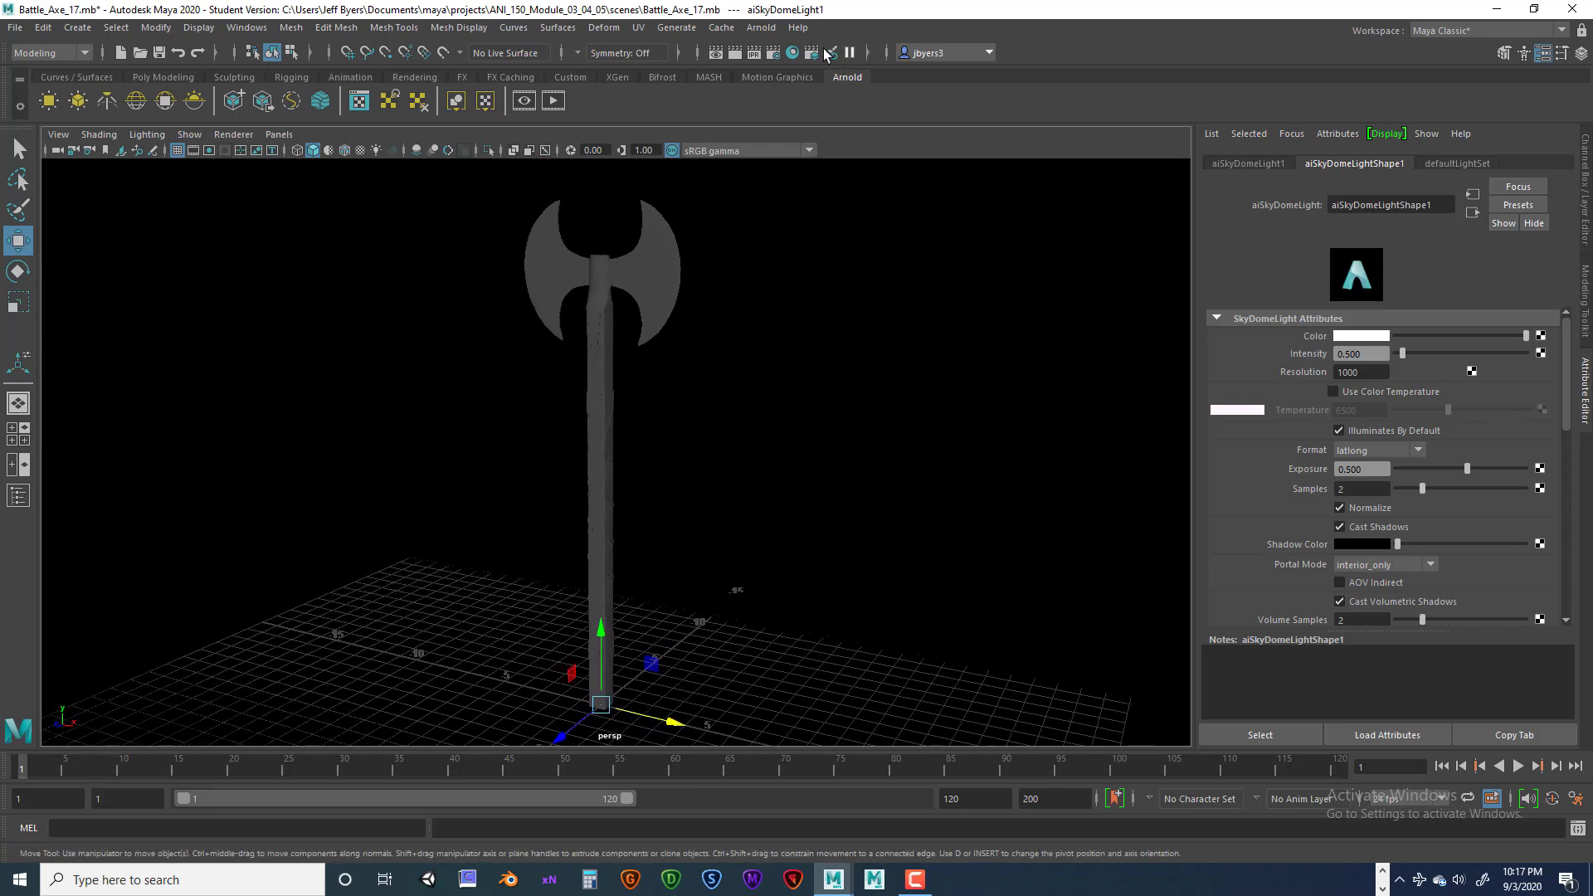
pyautogui.click(761, 27)
pyautogui.click(776, 59)
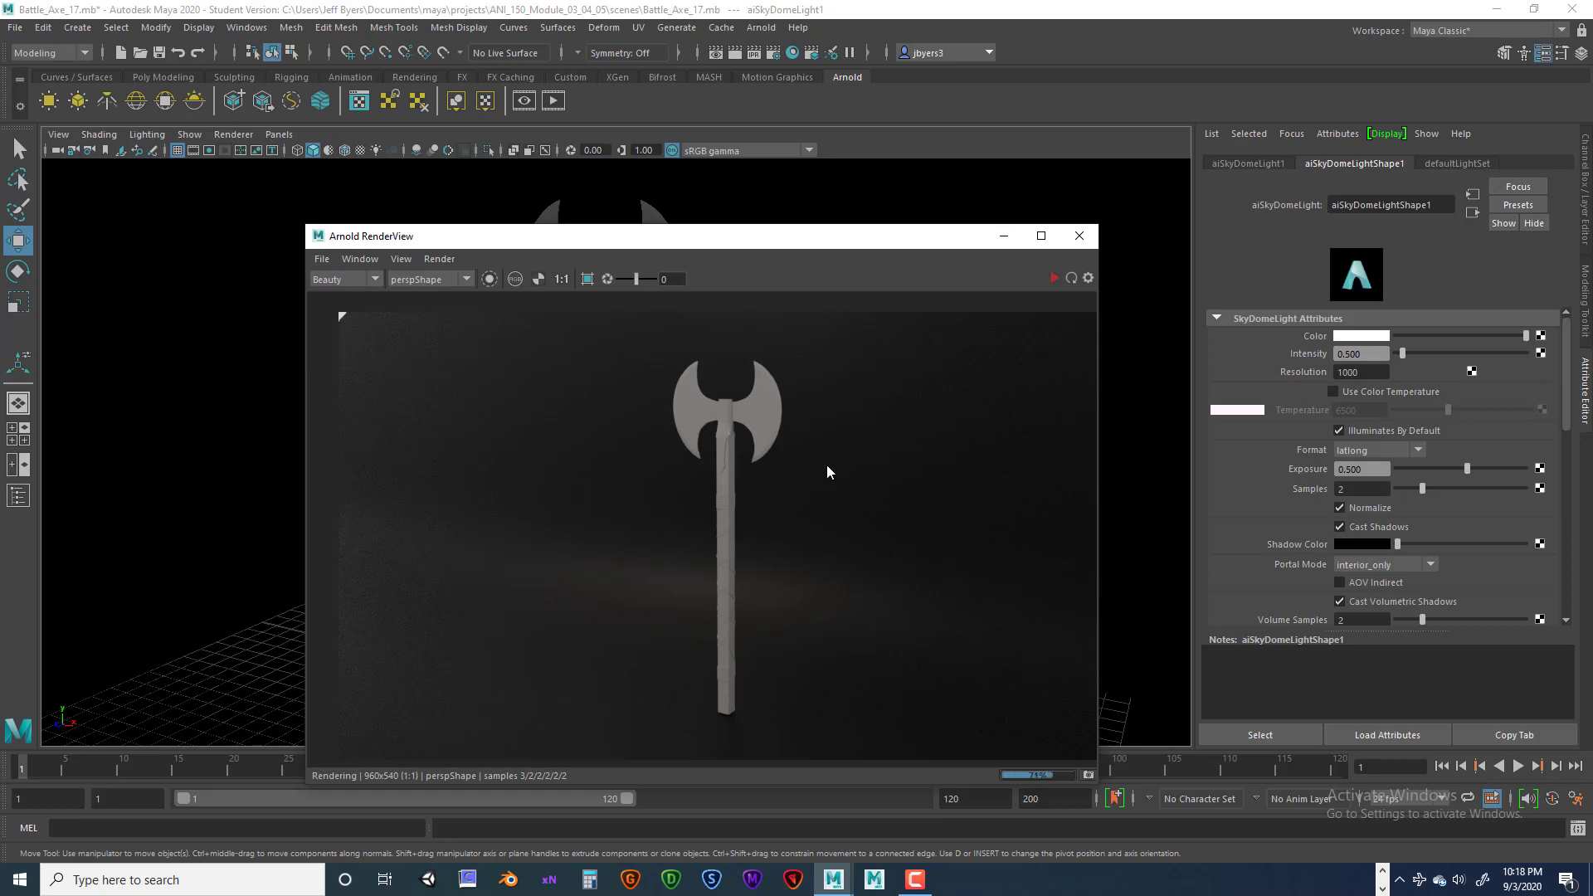
pyautogui.click(1077, 239)
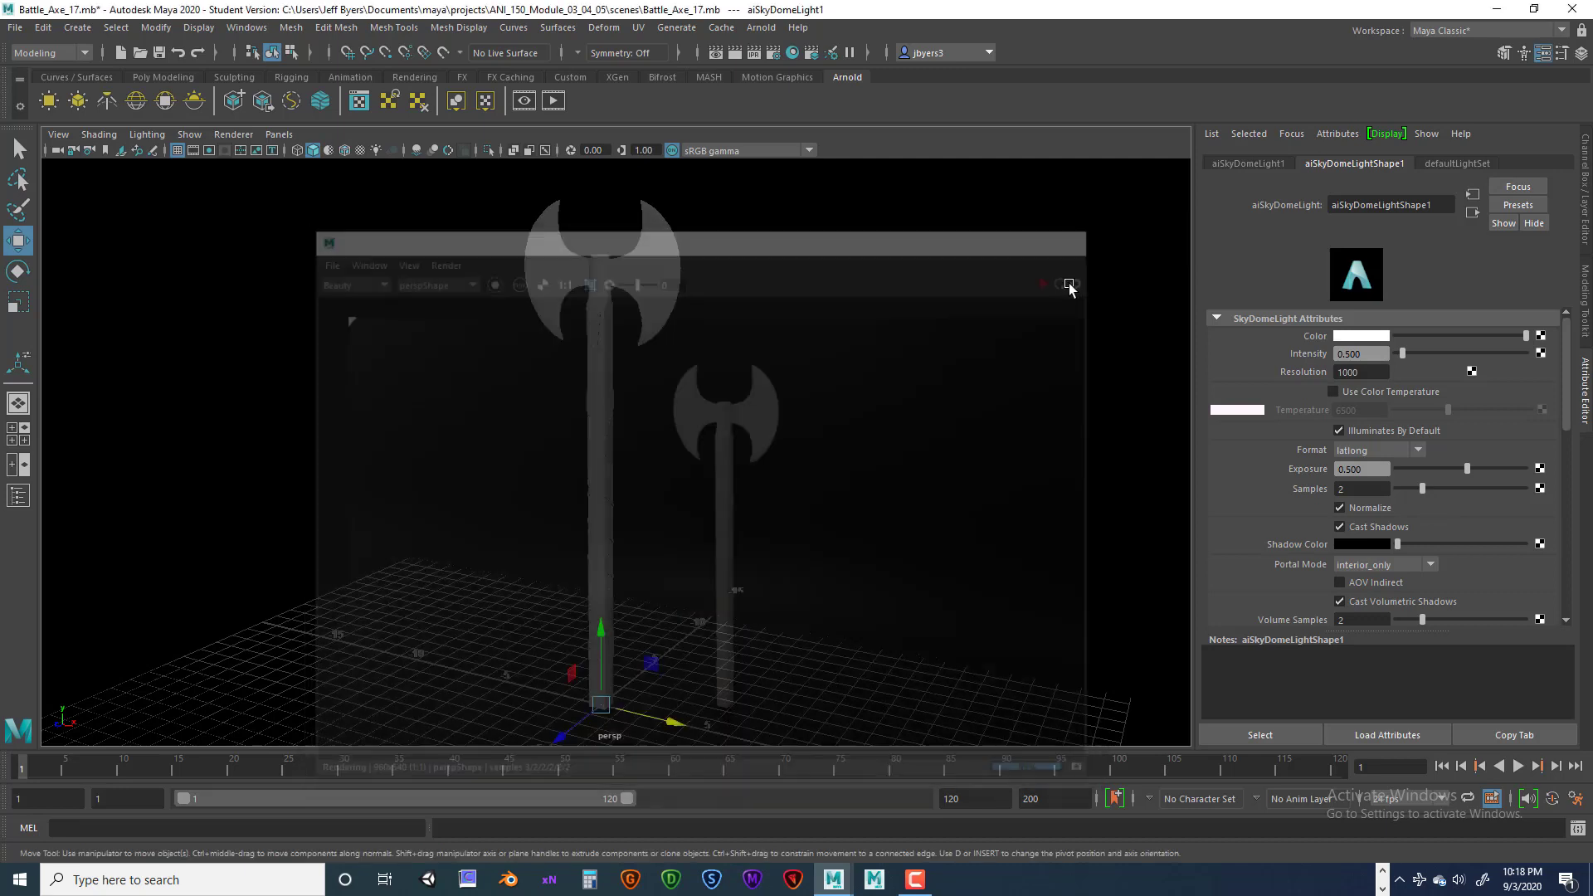
# Set Arnold sampling to Camera (AA) 5, Diffuse 3 and Specular 3 in Render Settings.
pyautogui.click(774, 53)
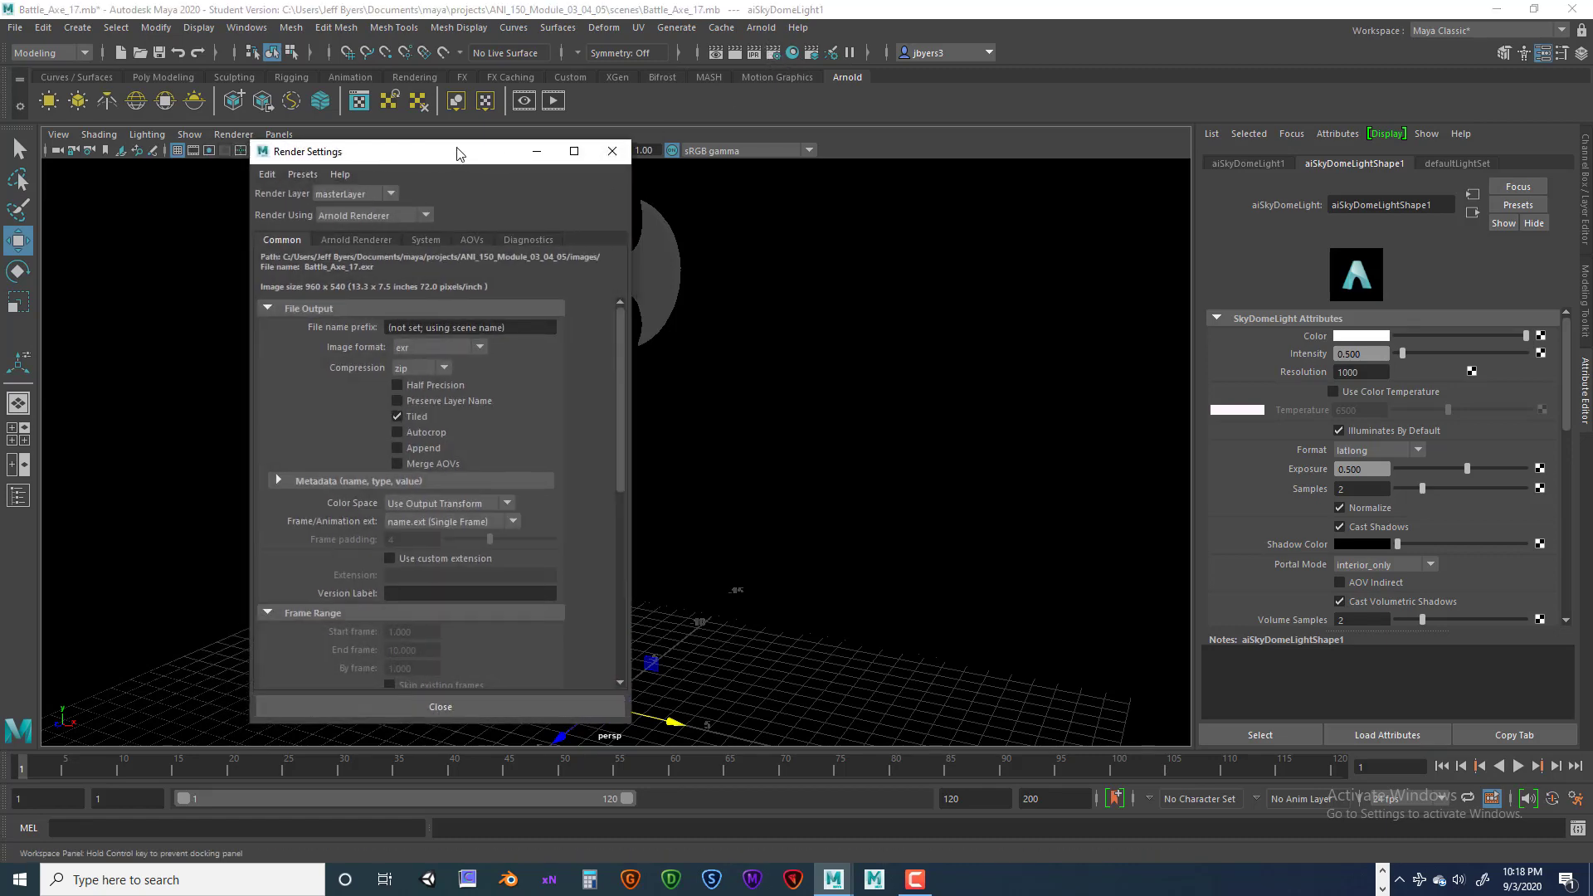
pyautogui.moveTo(455, 153); pyautogui.dragTo(642, 144)
pyautogui.click(501, 232)
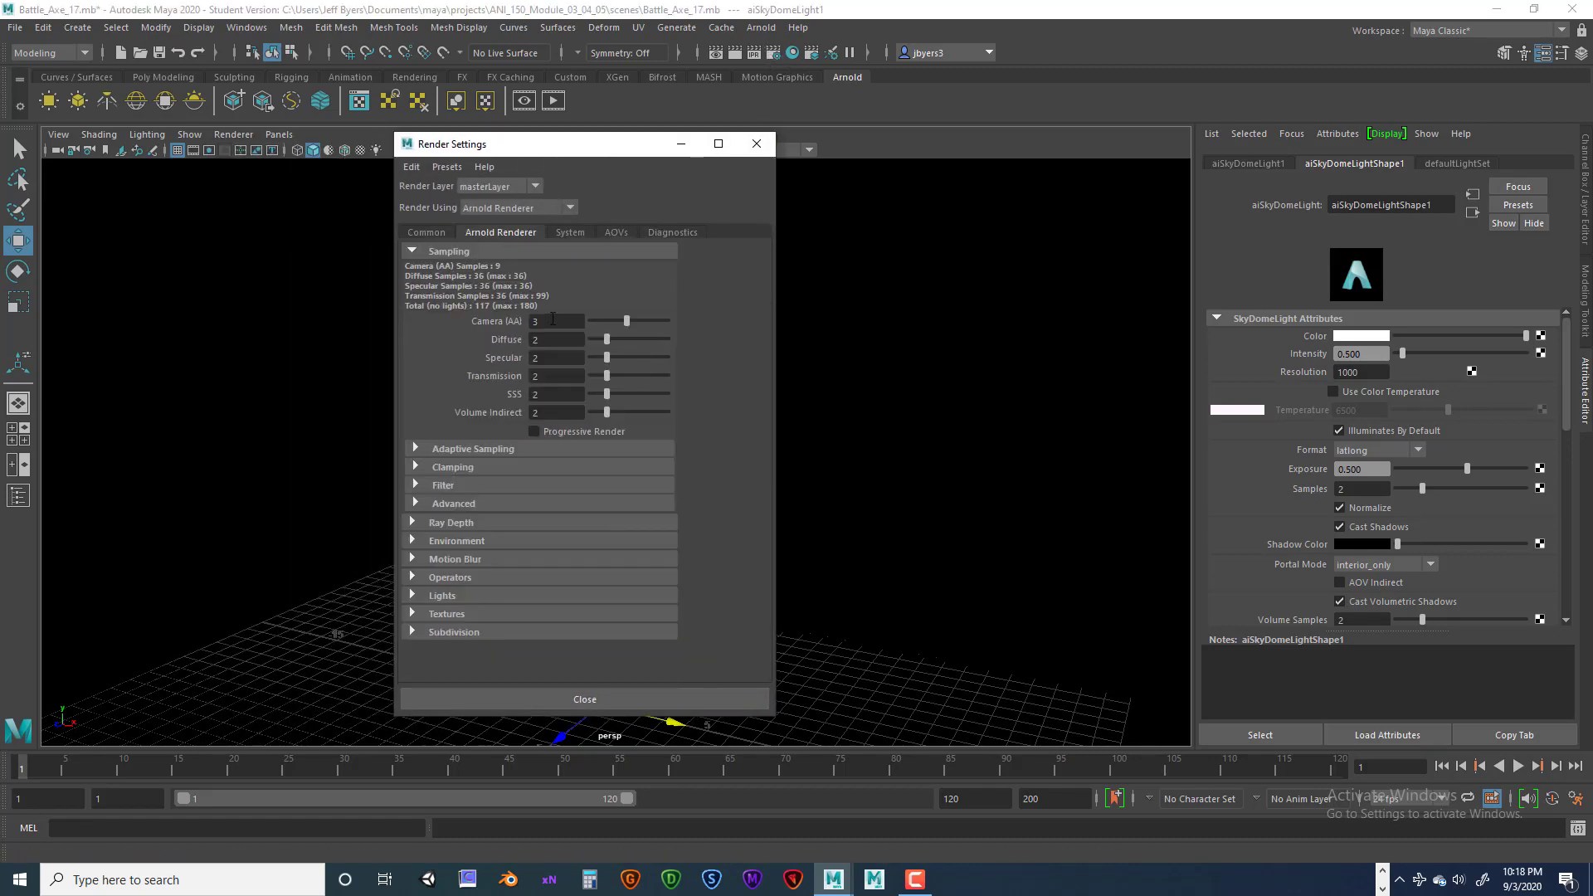
pyautogui.doubleClick(553, 320)
pyautogui.write('5')
pyautogui.doubleClick(534, 339)
pyautogui.write('3')
pyautogui.doubleClick(549, 358)
pyautogui.write('3')
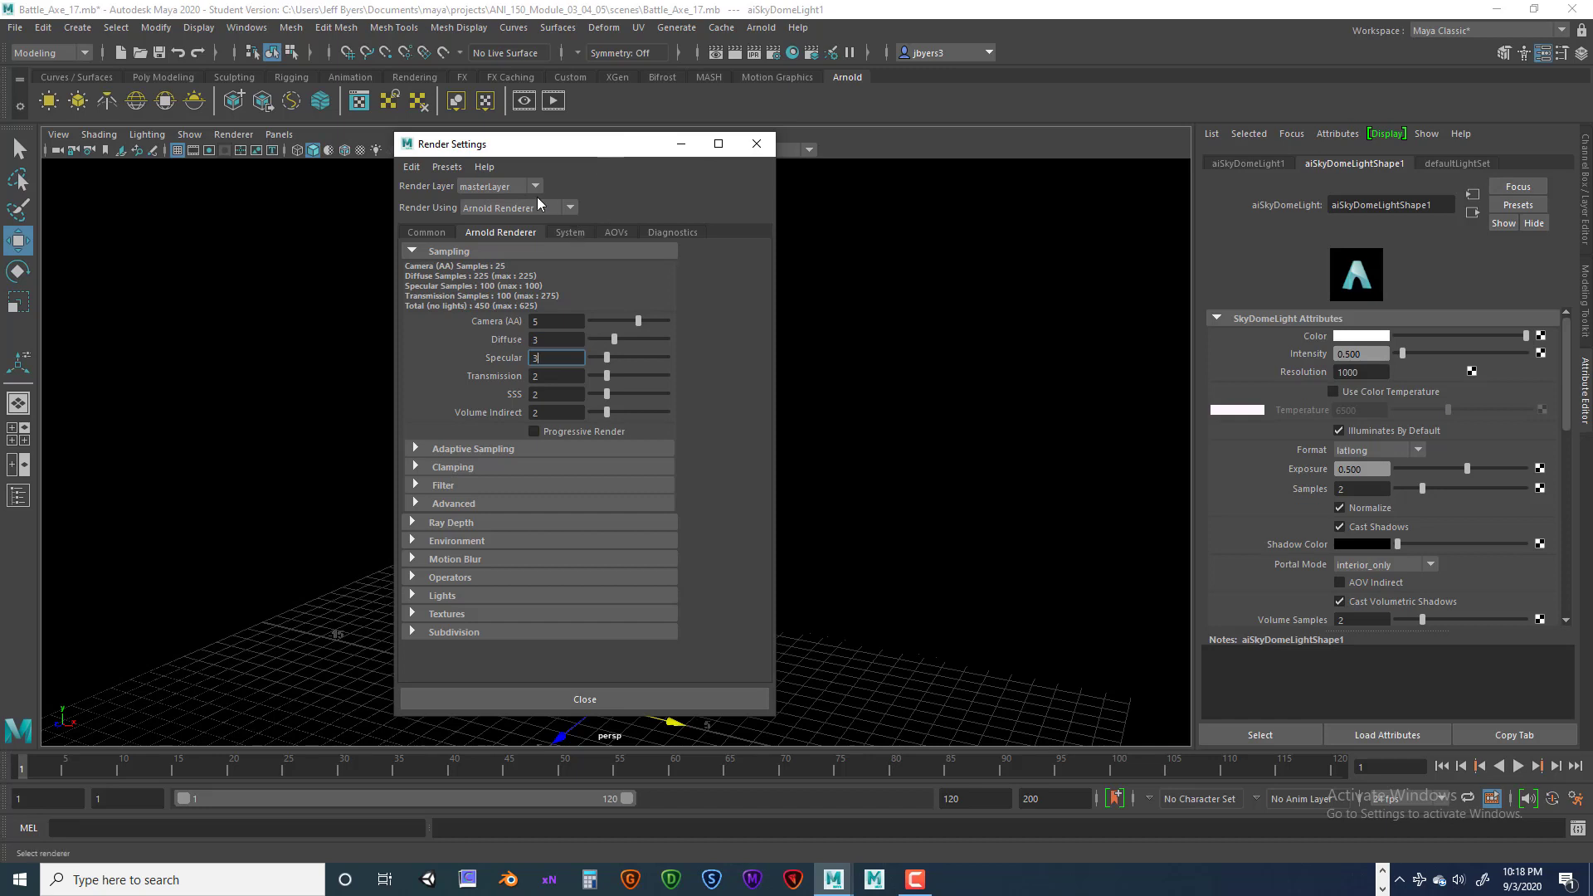
# Choose the 2k_Square image size preset (2048 x 2048) and close Render Settings.
pyautogui.click(430, 233)
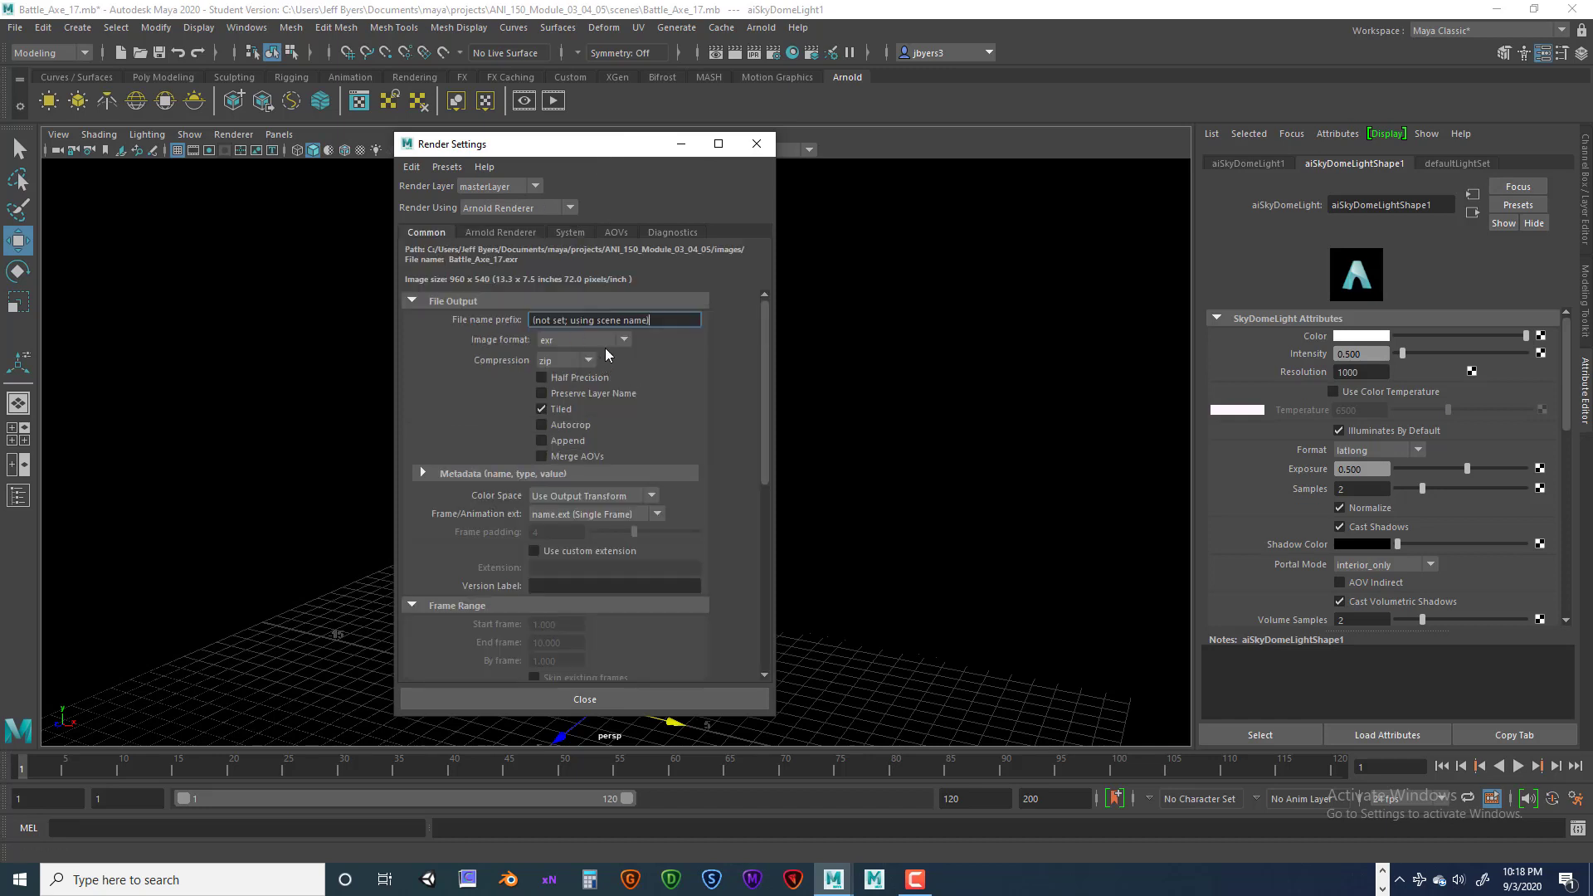
pyautogui.scroll(-6, 628, 453)
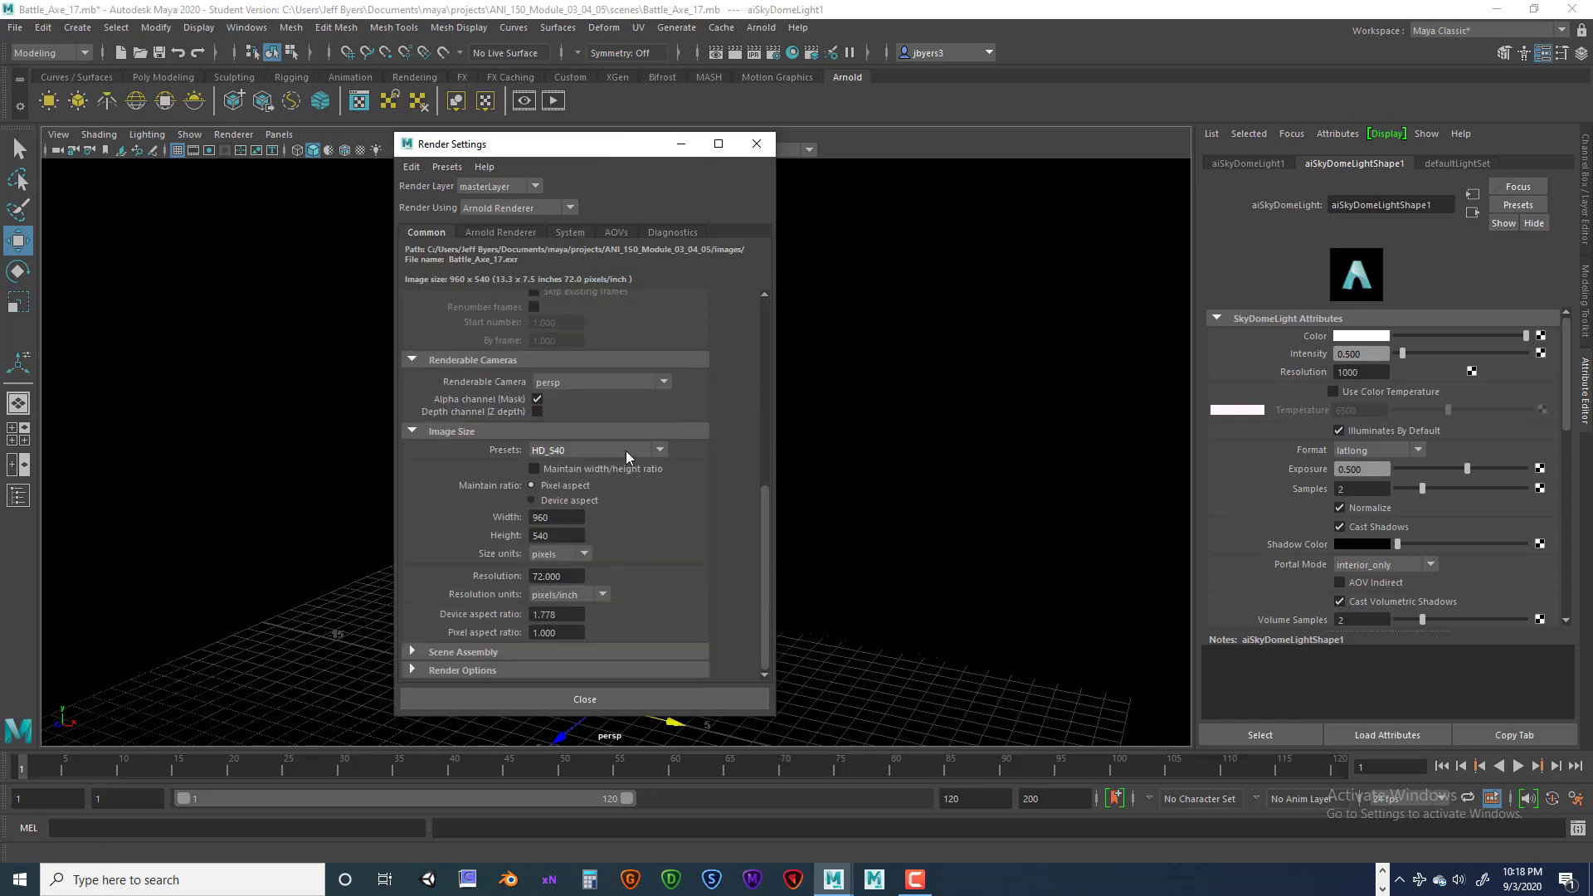
pyautogui.click(626, 451)
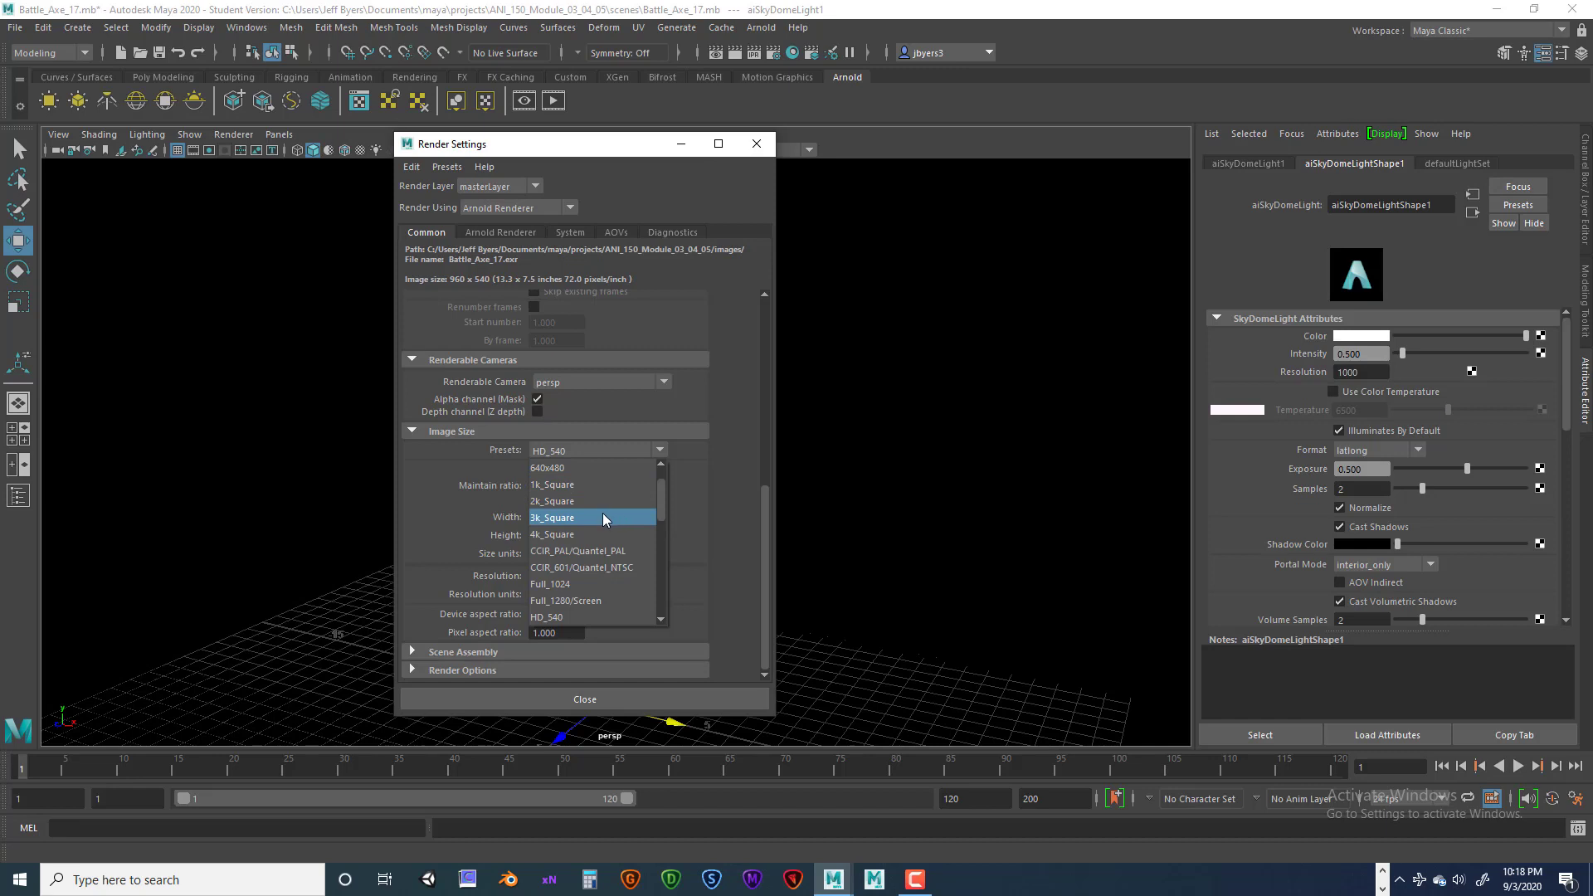
pyautogui.click(564, 502)
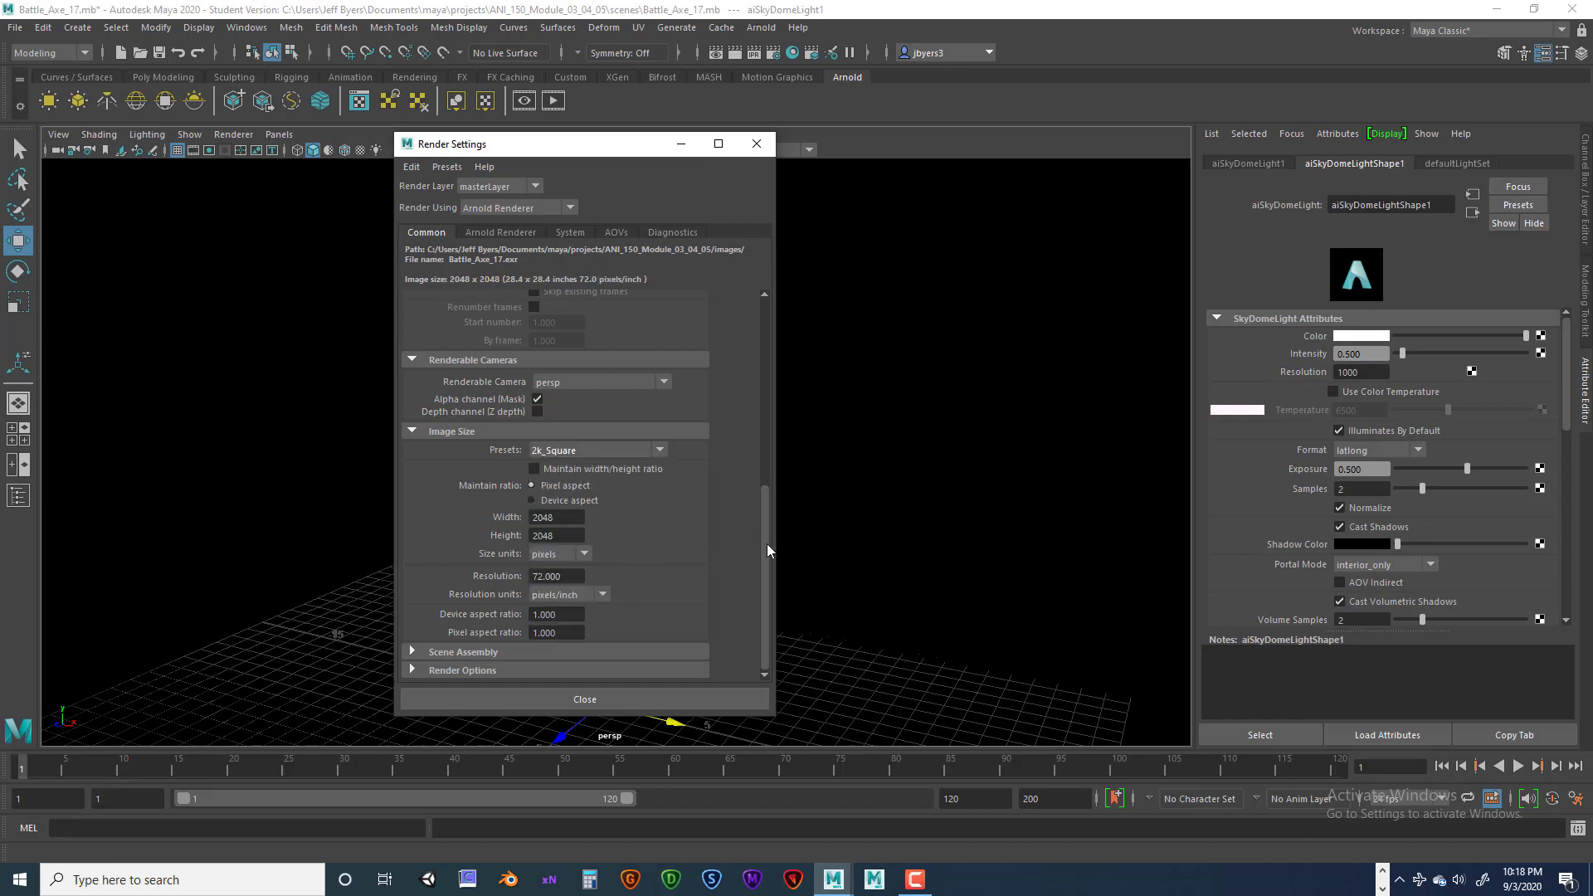
pyautogui.moveTo(765, 534); pyautogui.dragTo(767, 332)
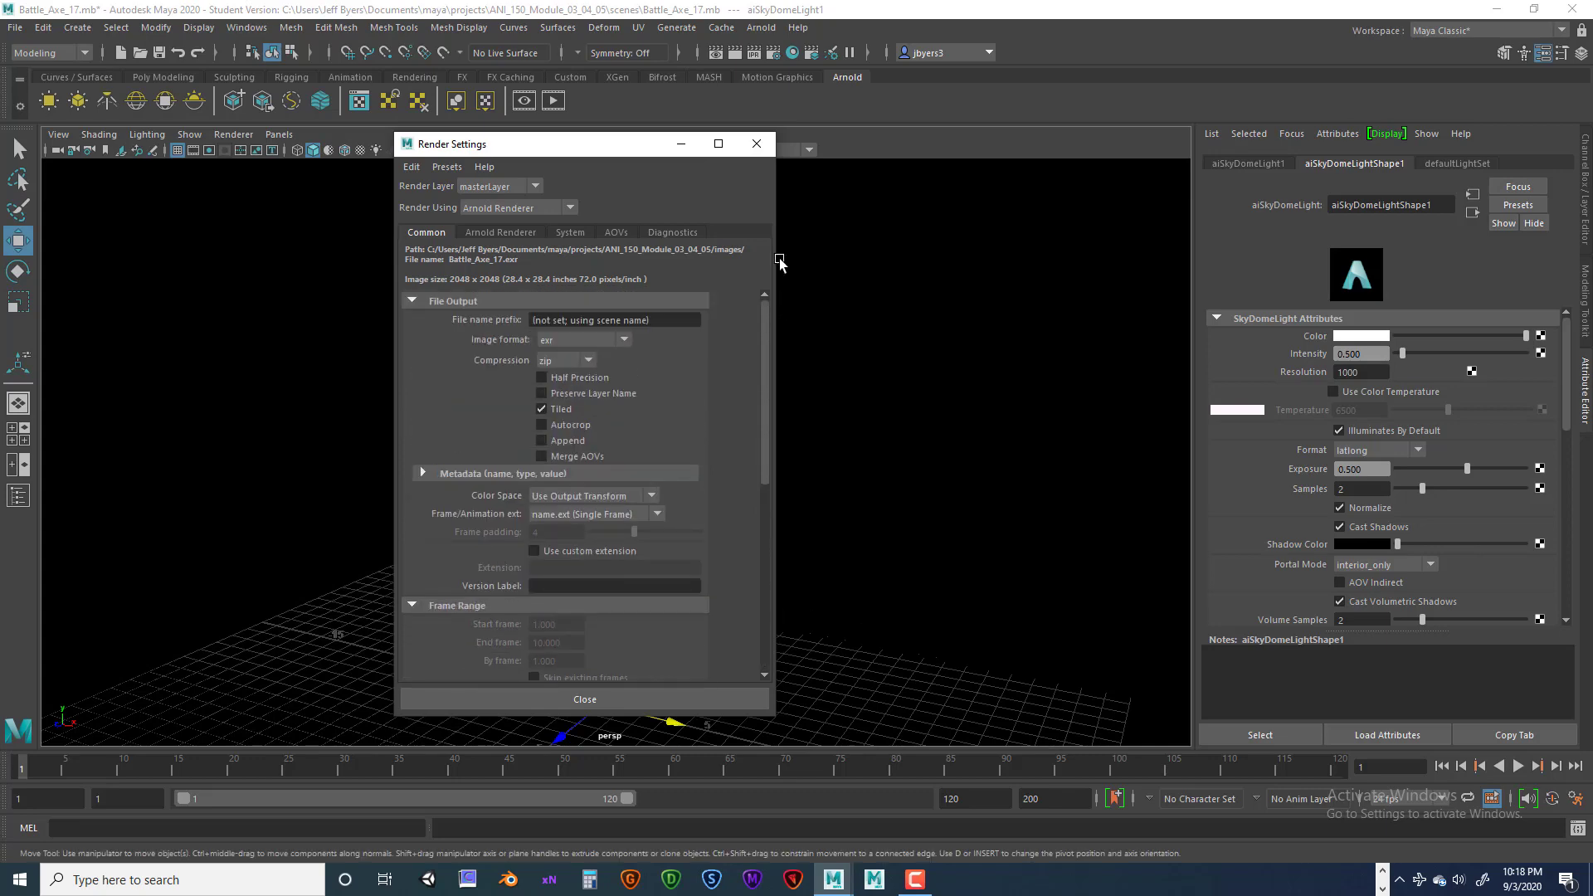
pyautogui.click(757, 143)
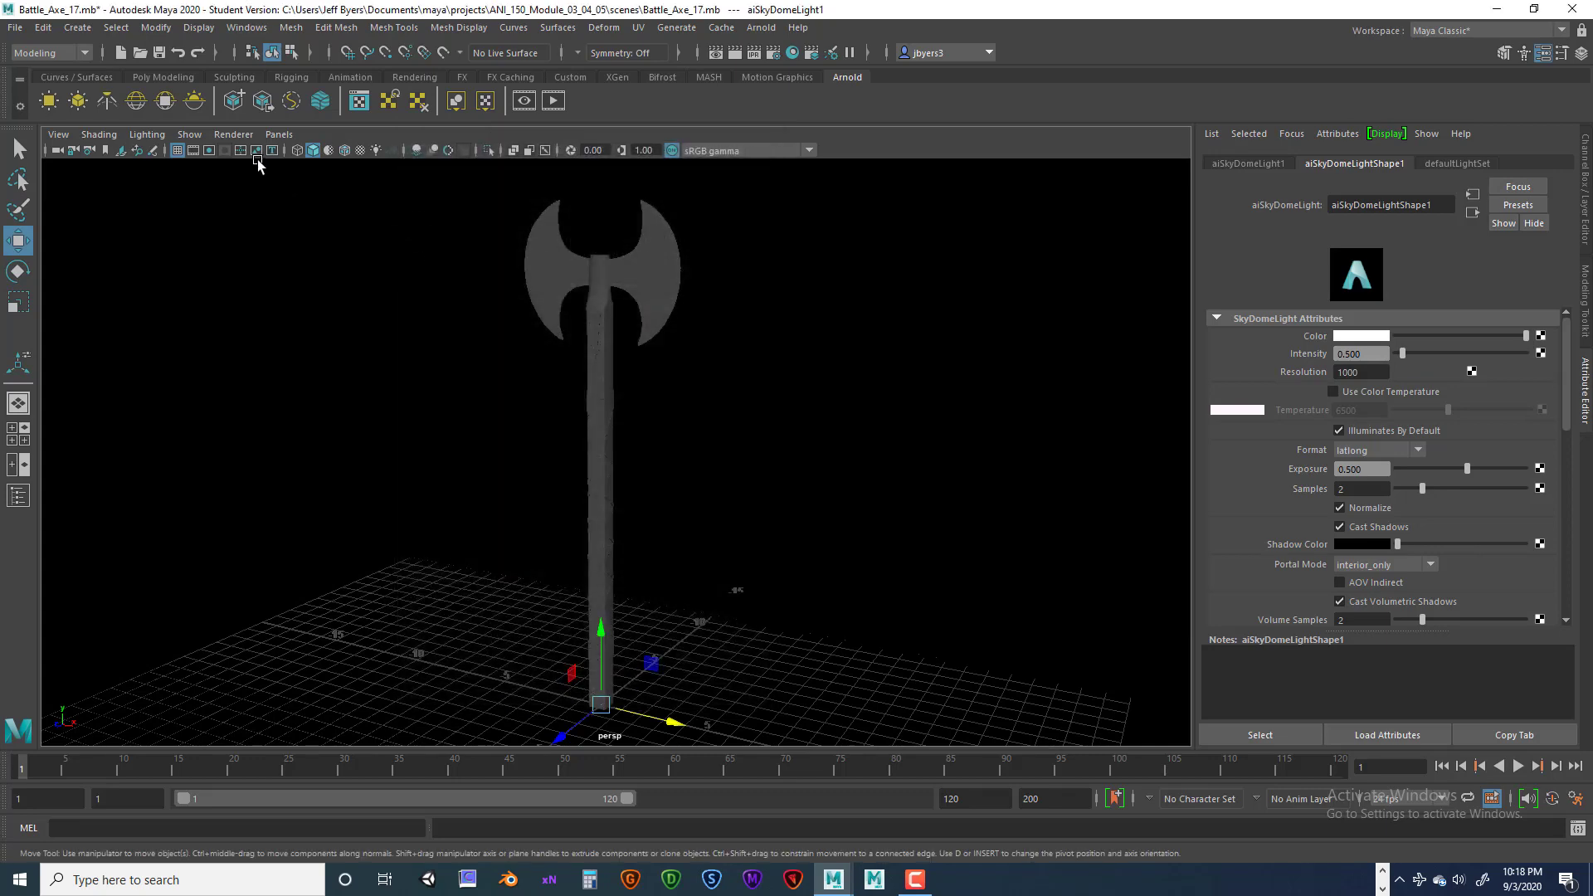
# Turn on the Resolution Gate, dolly the persp camera toward the axe, and toggle the Gate Mask.
pyautogui.click(209, 150)
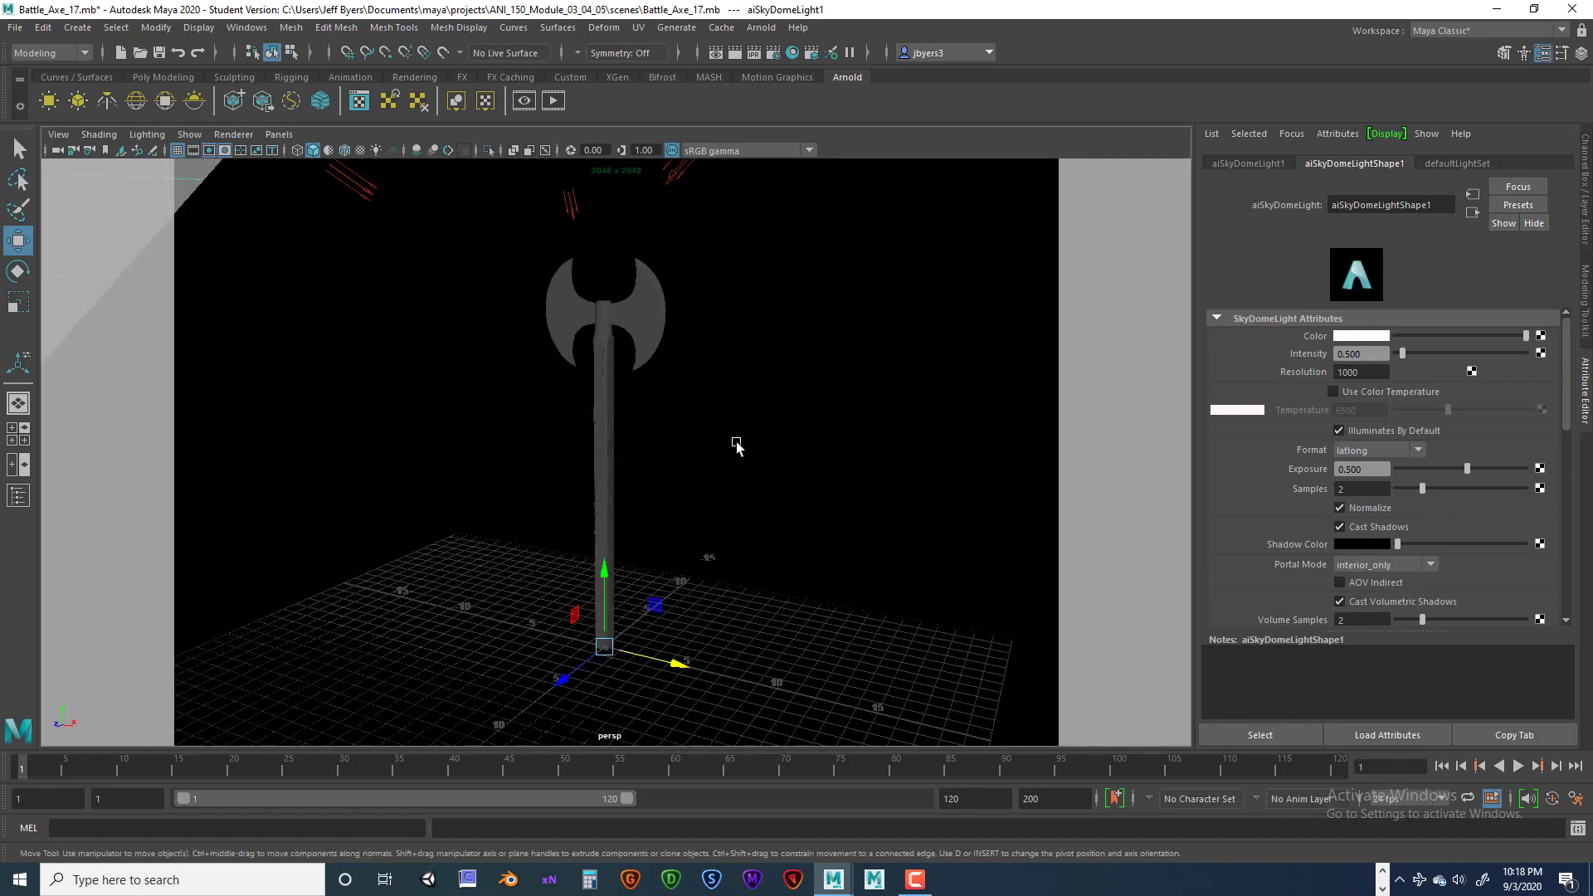
pyautogui.keyDown('alt'); pyautogui.moveTo(736, 446); pyautogui.dragTo(813, 432, button='right'); pyautogui.keyUp('alt')
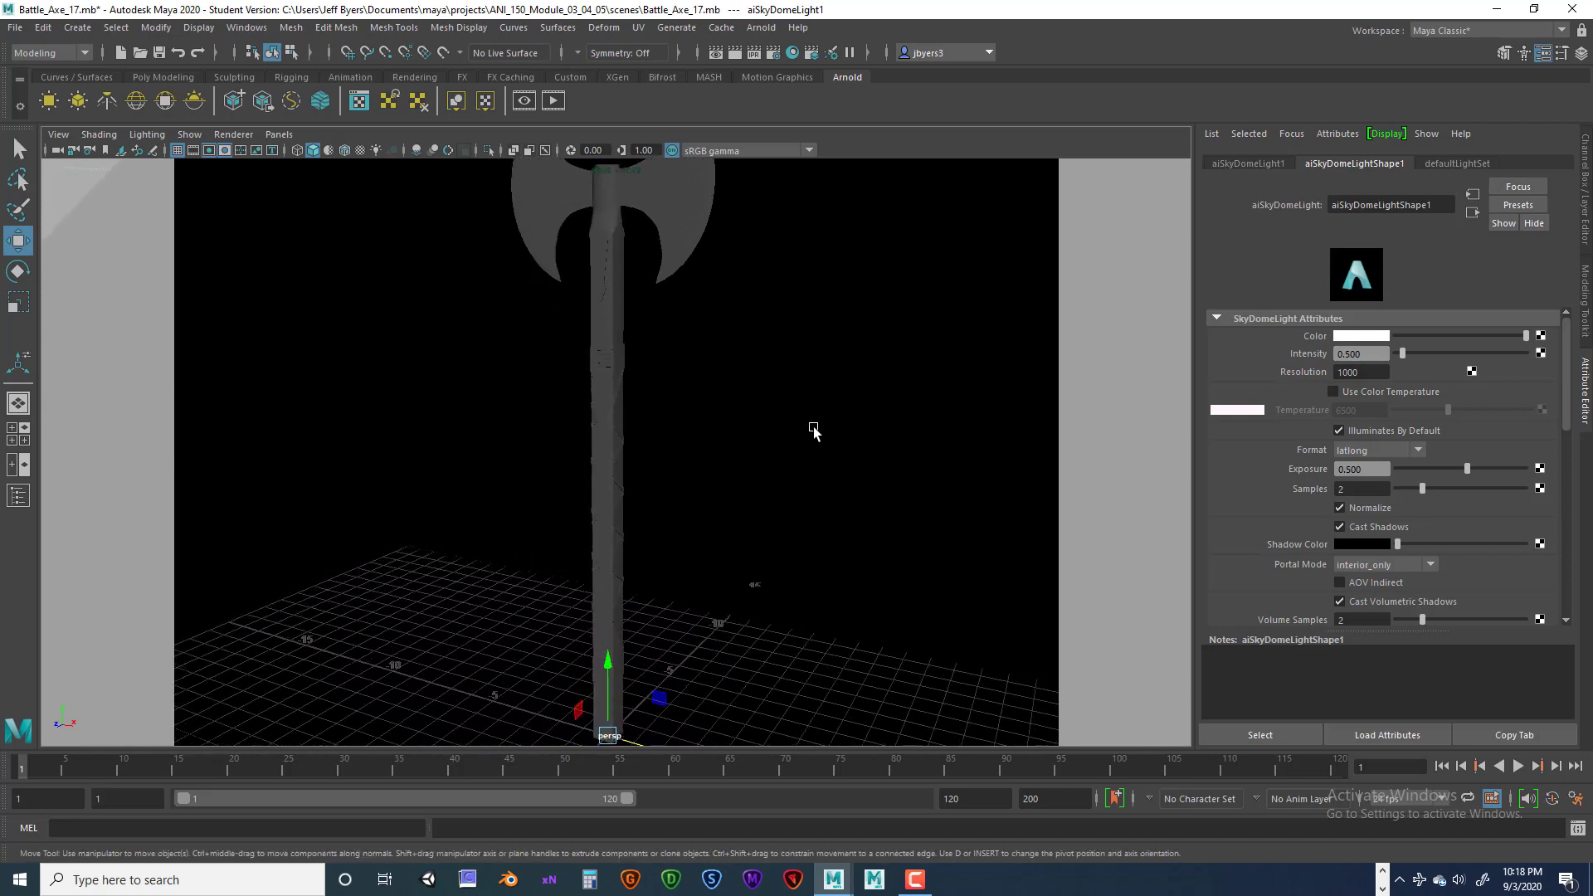
pyautogui.click(221, 148)
pyautogui.click(221, 148)
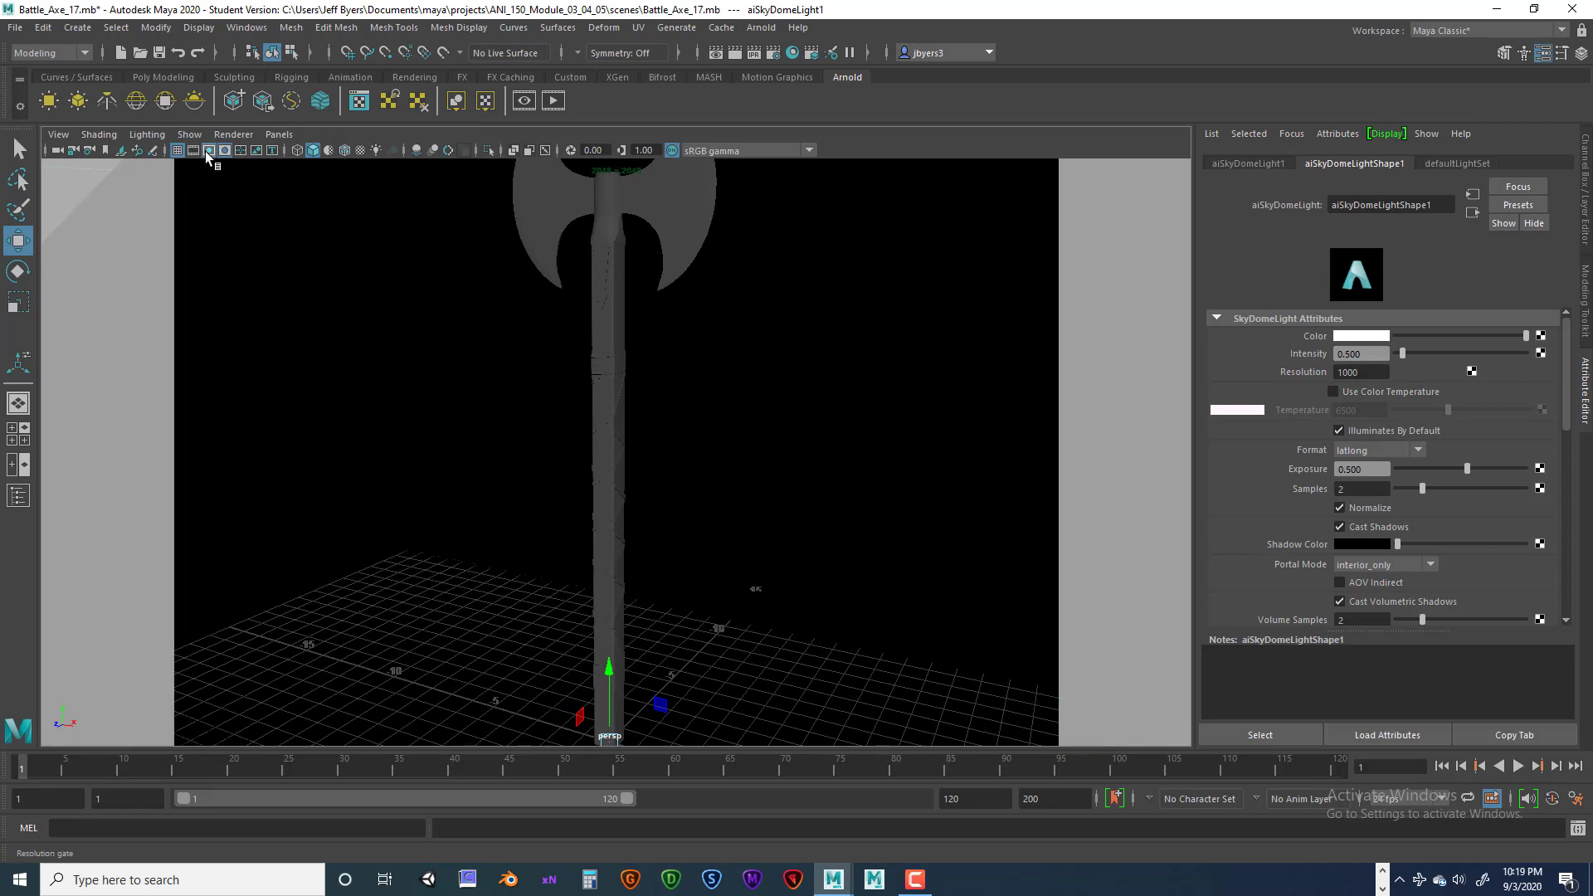
pyautogui.click(206, 151)
pyautogui.click(206, 151)
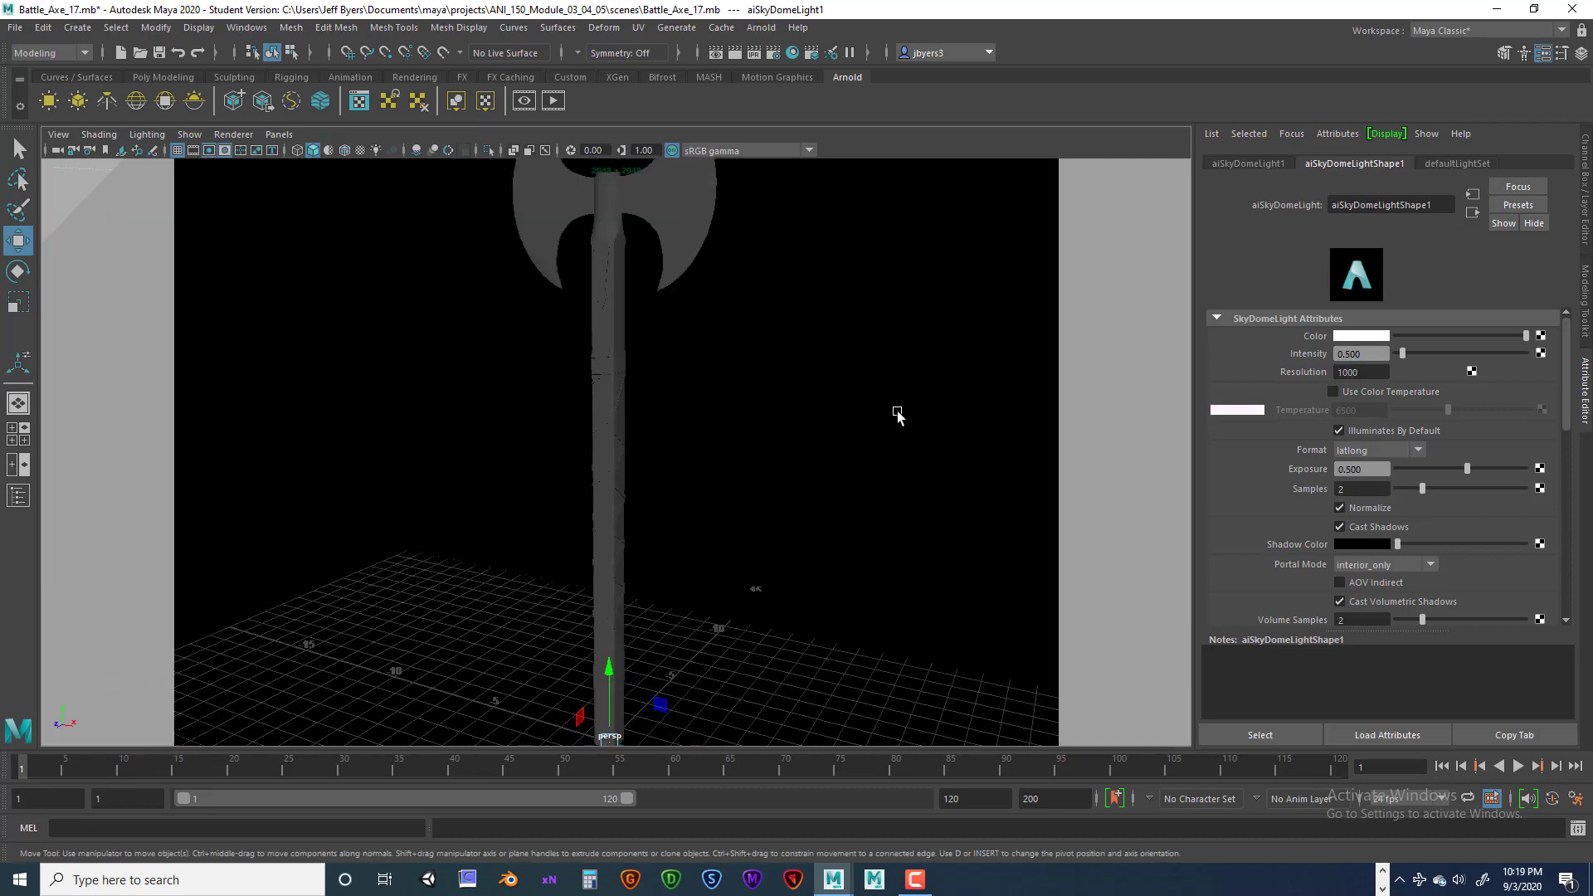
pyautogui.click(735, 54)
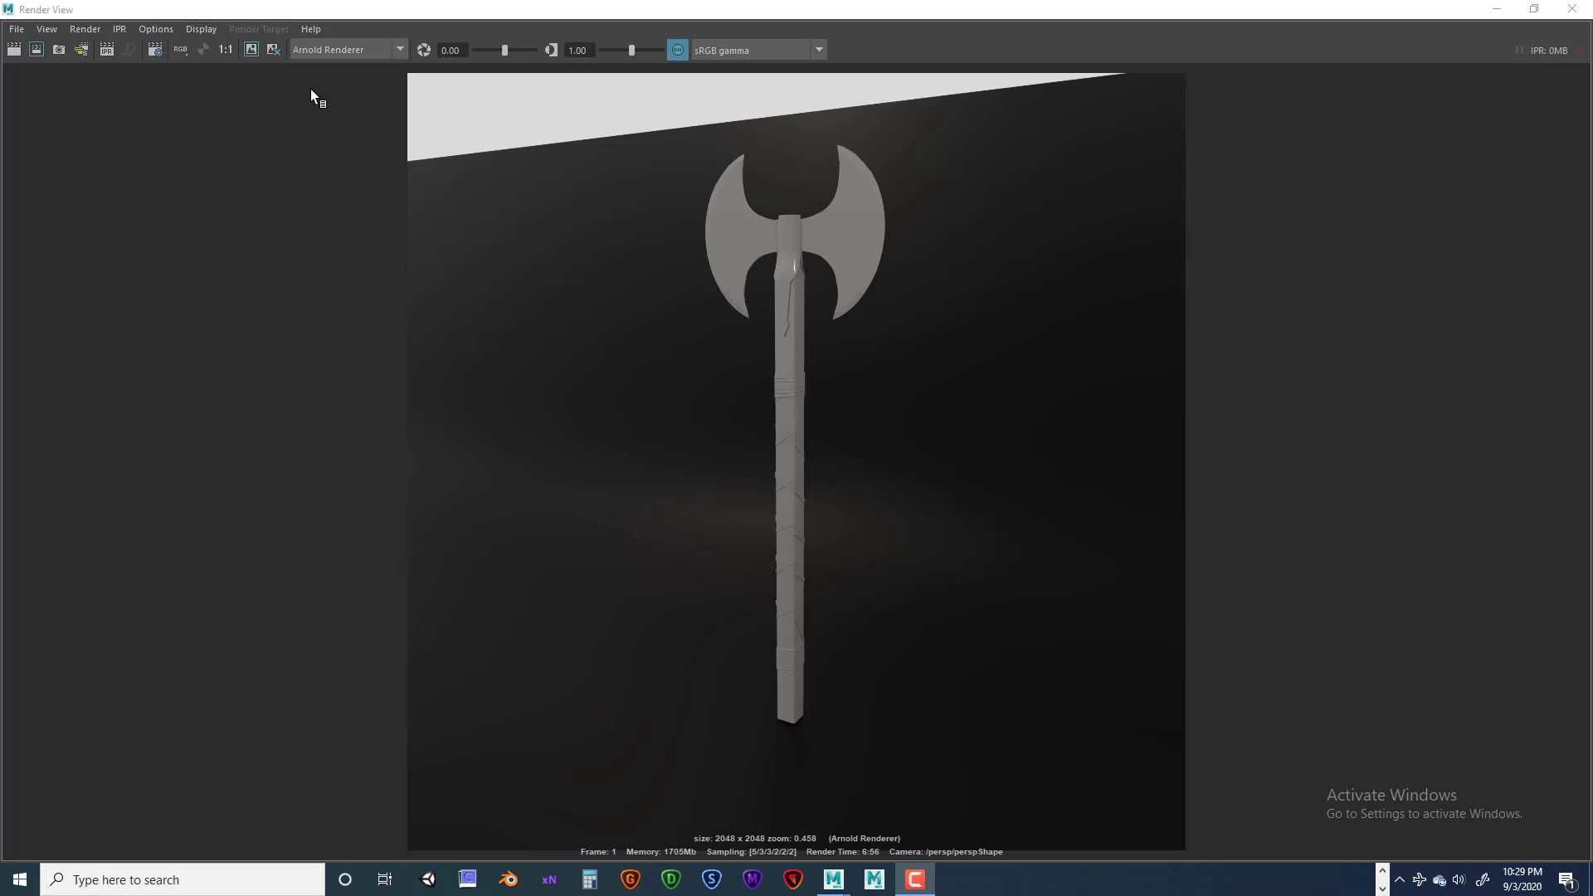
pyautogui.click(227, 49)
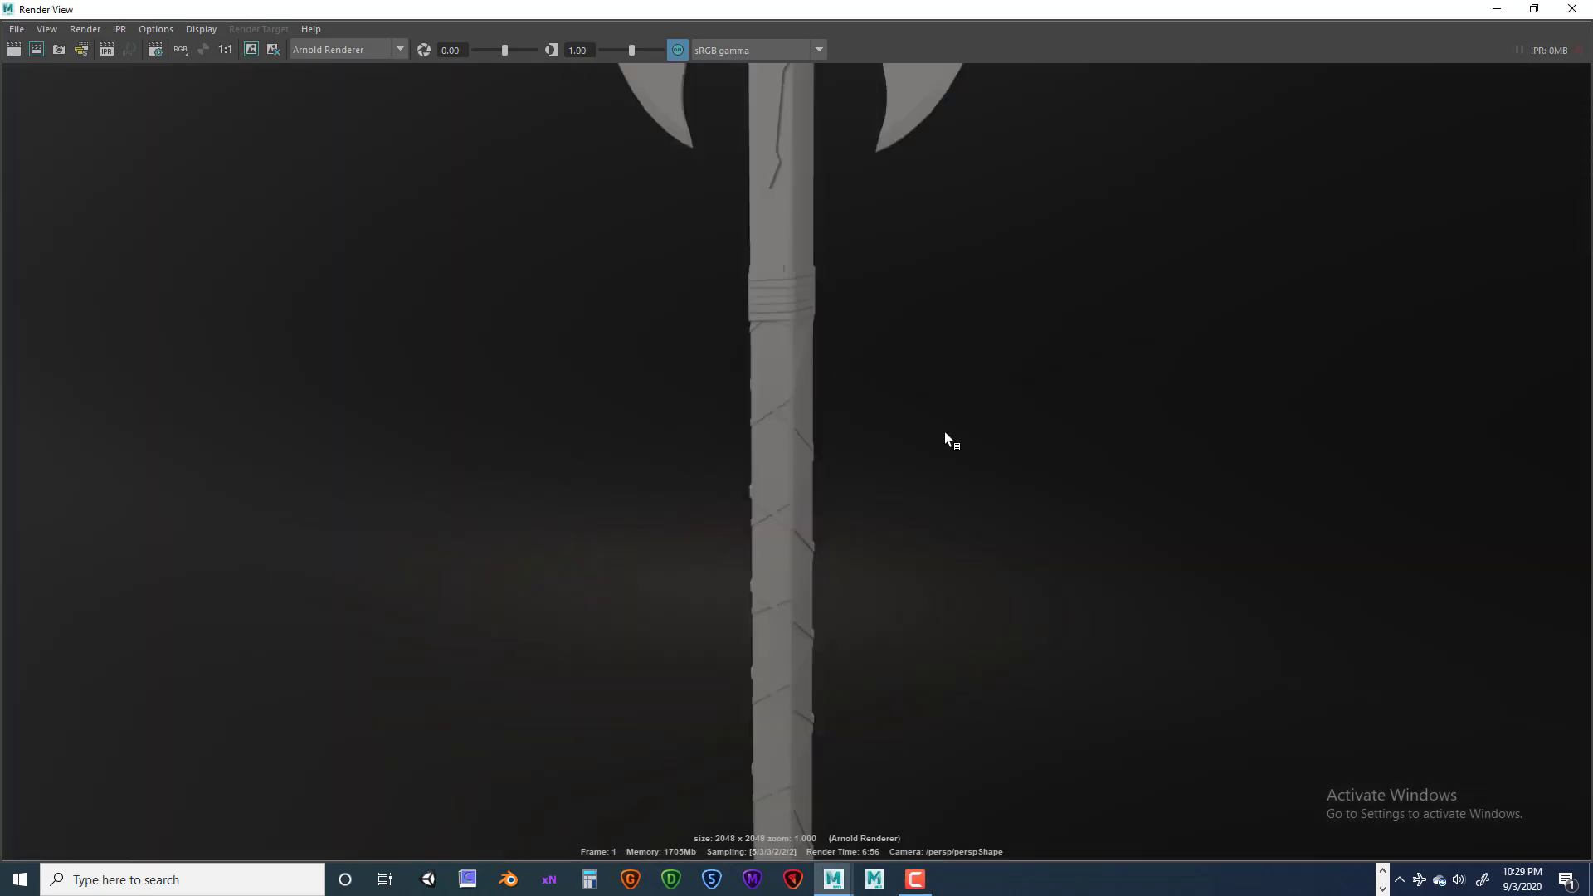
pyautogui.scroll(-2, 943, 432)
pyautogui.scroll(3, 941, 465)
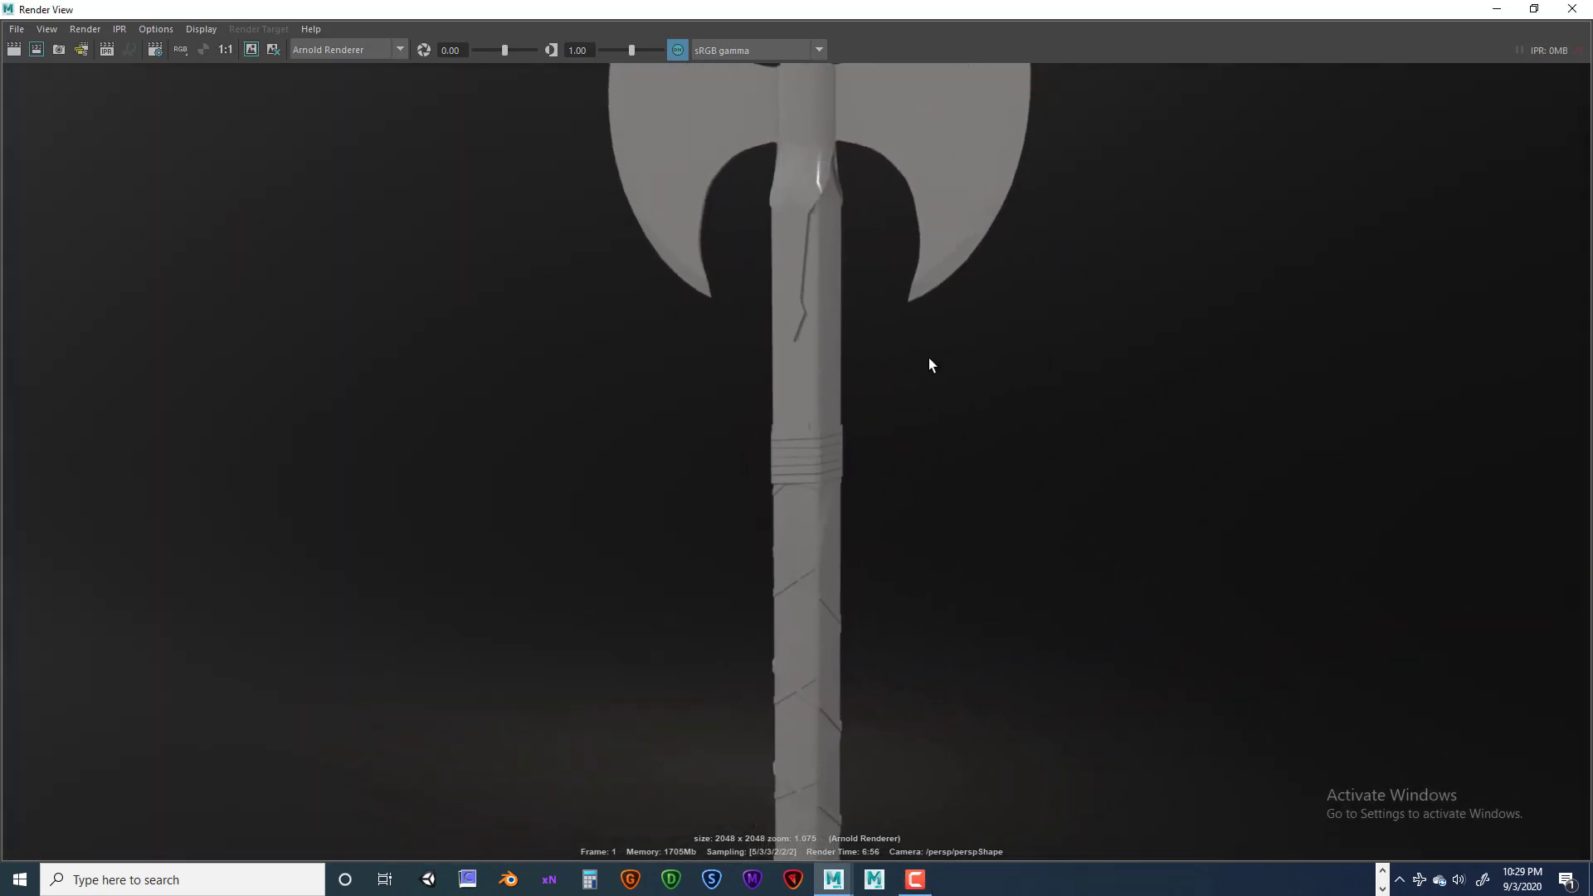
pyautogui.keyDown('alt'); pyautogui.moveTo(929, 365); pyautogui.dragTo(921, 537, button='middle'); pyautogui.keyUp('alt')
pyautogui.keyDown('alt'); pyautogui.moveTo(990, 488); pyautogui.dragTo(1018, 452, button='middle'); pyautogui.keyUp('alt')
pyautogui.scroll(1, 1012, 591)
pyautogui.keyDown('alt'); pyautogui.moveTo(1028, 530); pyautogui.dragTo(1074, 629, button='middle'); pyautogui.keyUp('alt')
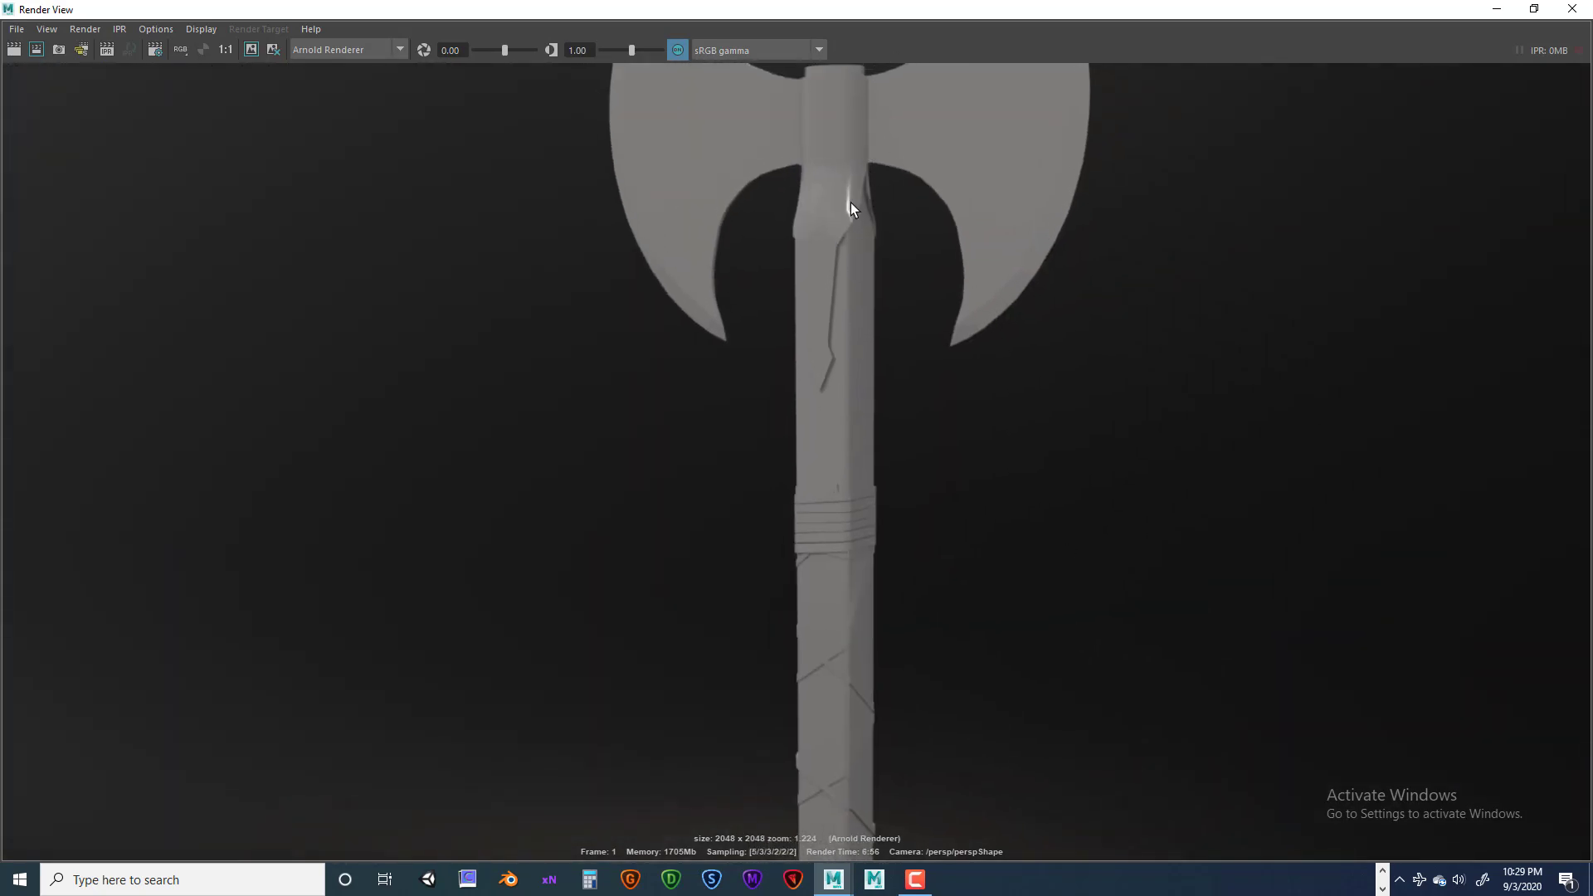
pyautogui.moveTo(850, 203)
pyautogui.keyDown('alt'); pyautogui.mouseDown(button='middle')
pyautogui.moveTo(882, 121)
pyautogui.moveTo(849, 388)
pyautogui.moveTo(854, 191)
pyautogui.mouseUp(button='middle'); pyautogui.keyUp('alt')
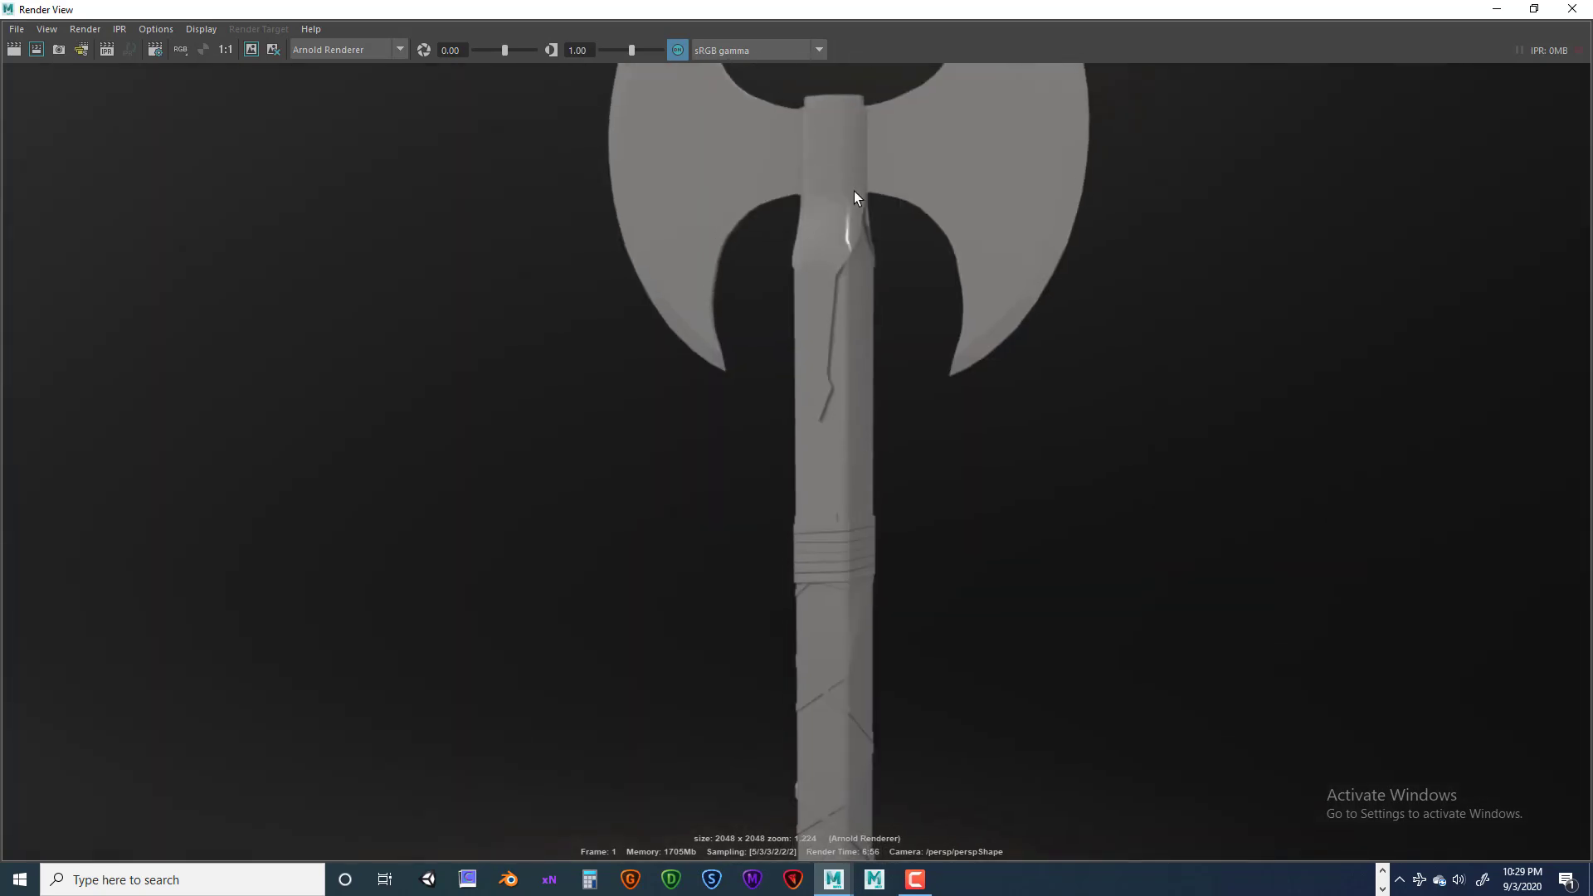
pyautogui.keyDown('alt'); pyautogui.moveTo(938, 348); pyautogui.dragTo(921, 213, button='middle'); pyautogui.keyUp('alt')
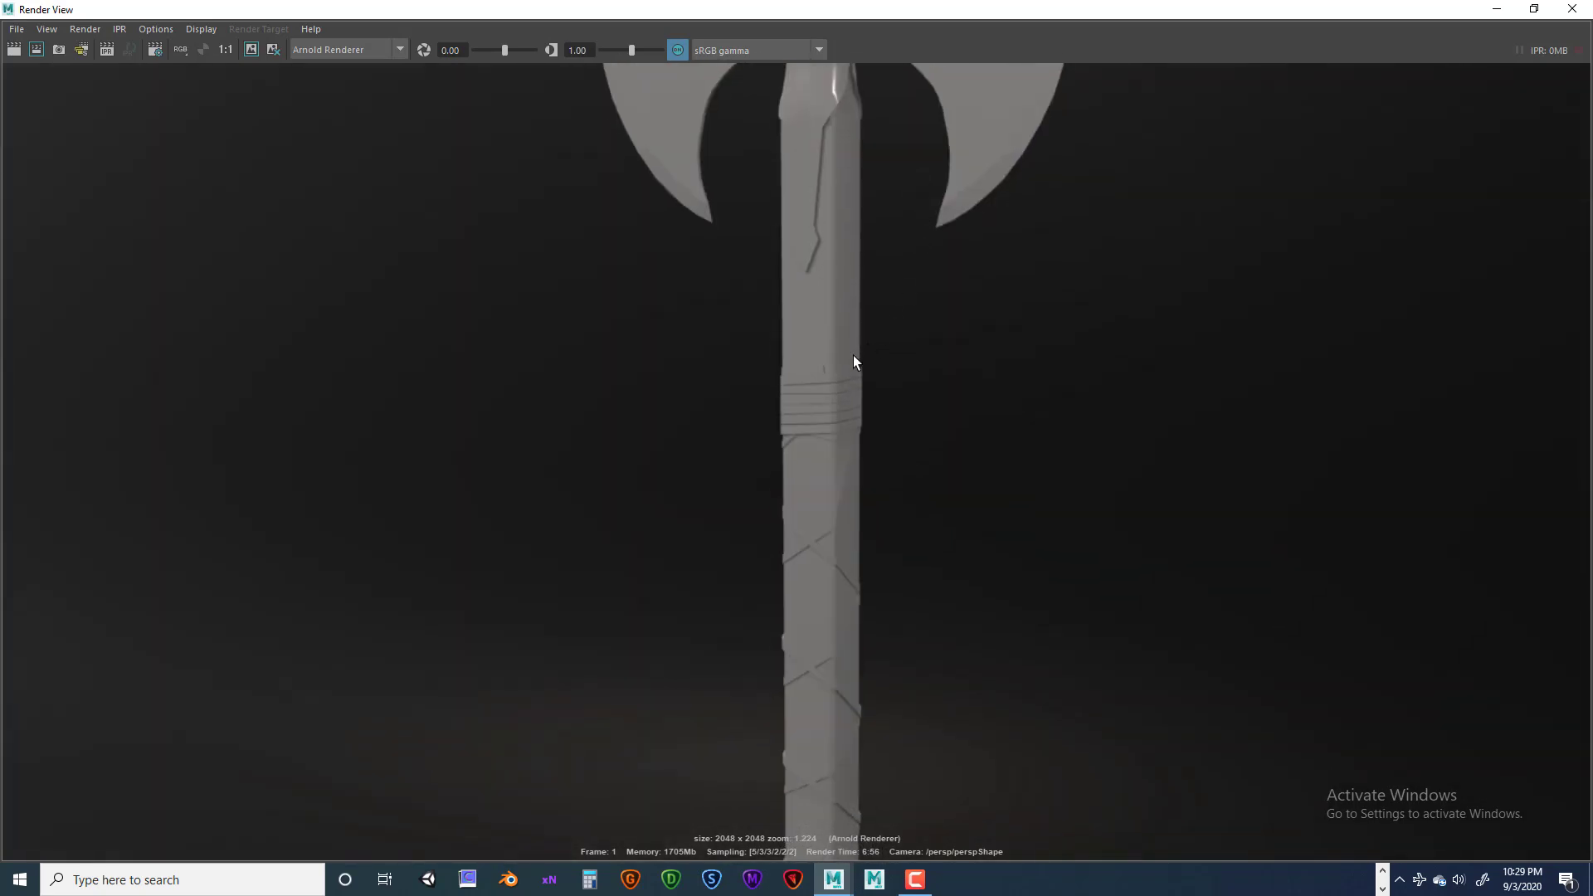
pyautogui.keyDown('alt'); pyautogui.moveTo(809, 392); pyautogui.dragTo(855, 241, button='middle'); pyautogui.keyUp('alt')
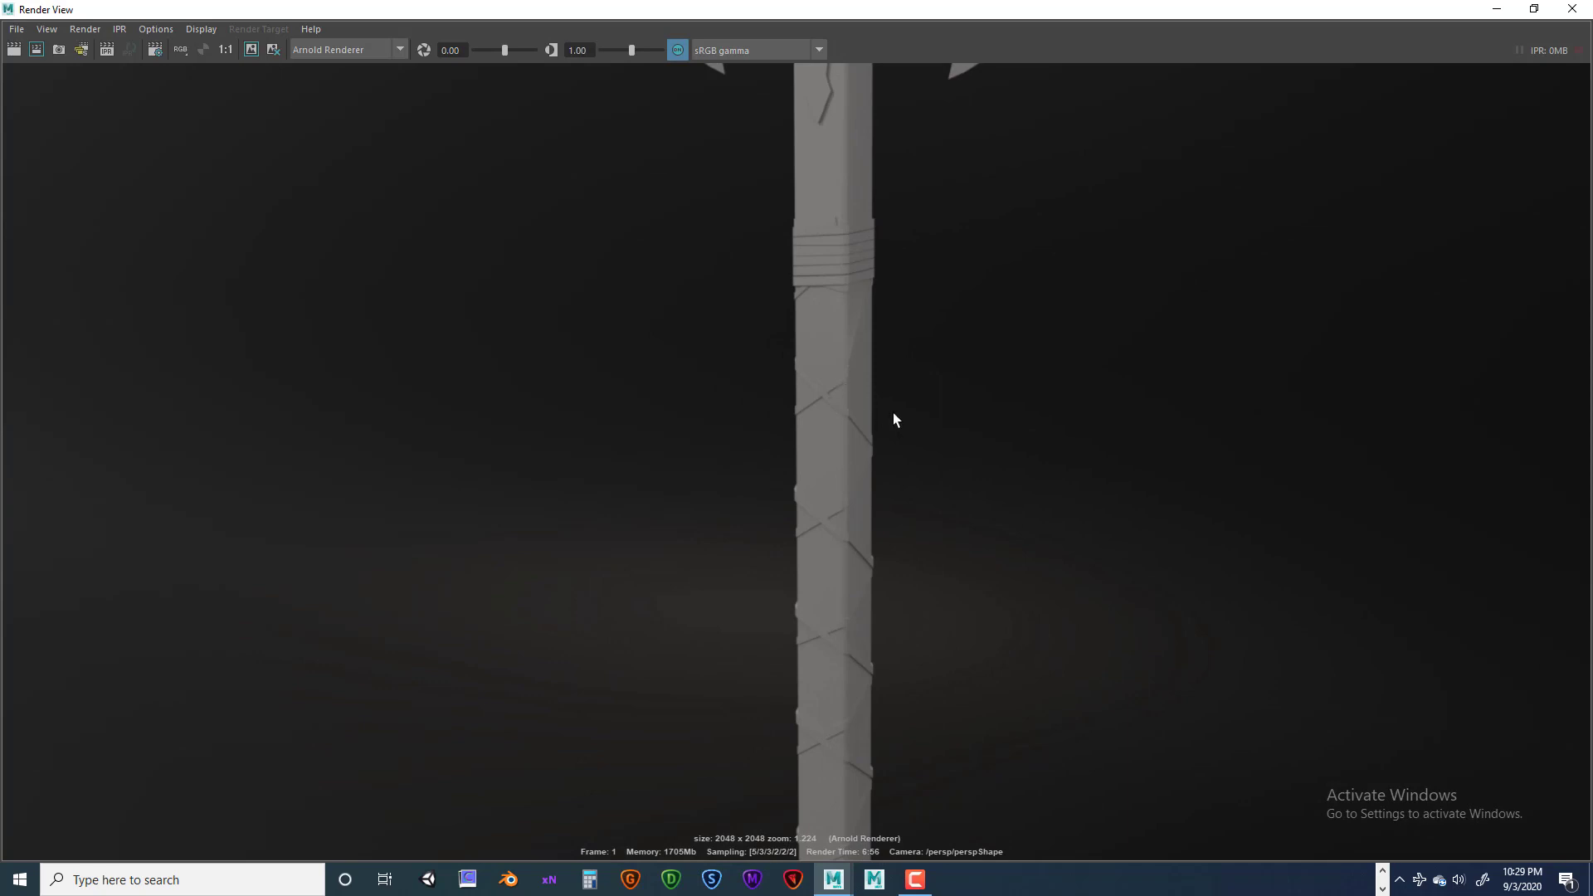
pyautogui.keyDown('alt'); pyautogui.moveTo(839, 431); pyautogui.dragTo(925, 128, button='middle'); pyautogui.keyUp('alt')
pyautogui.scroll(5, 893, 481)
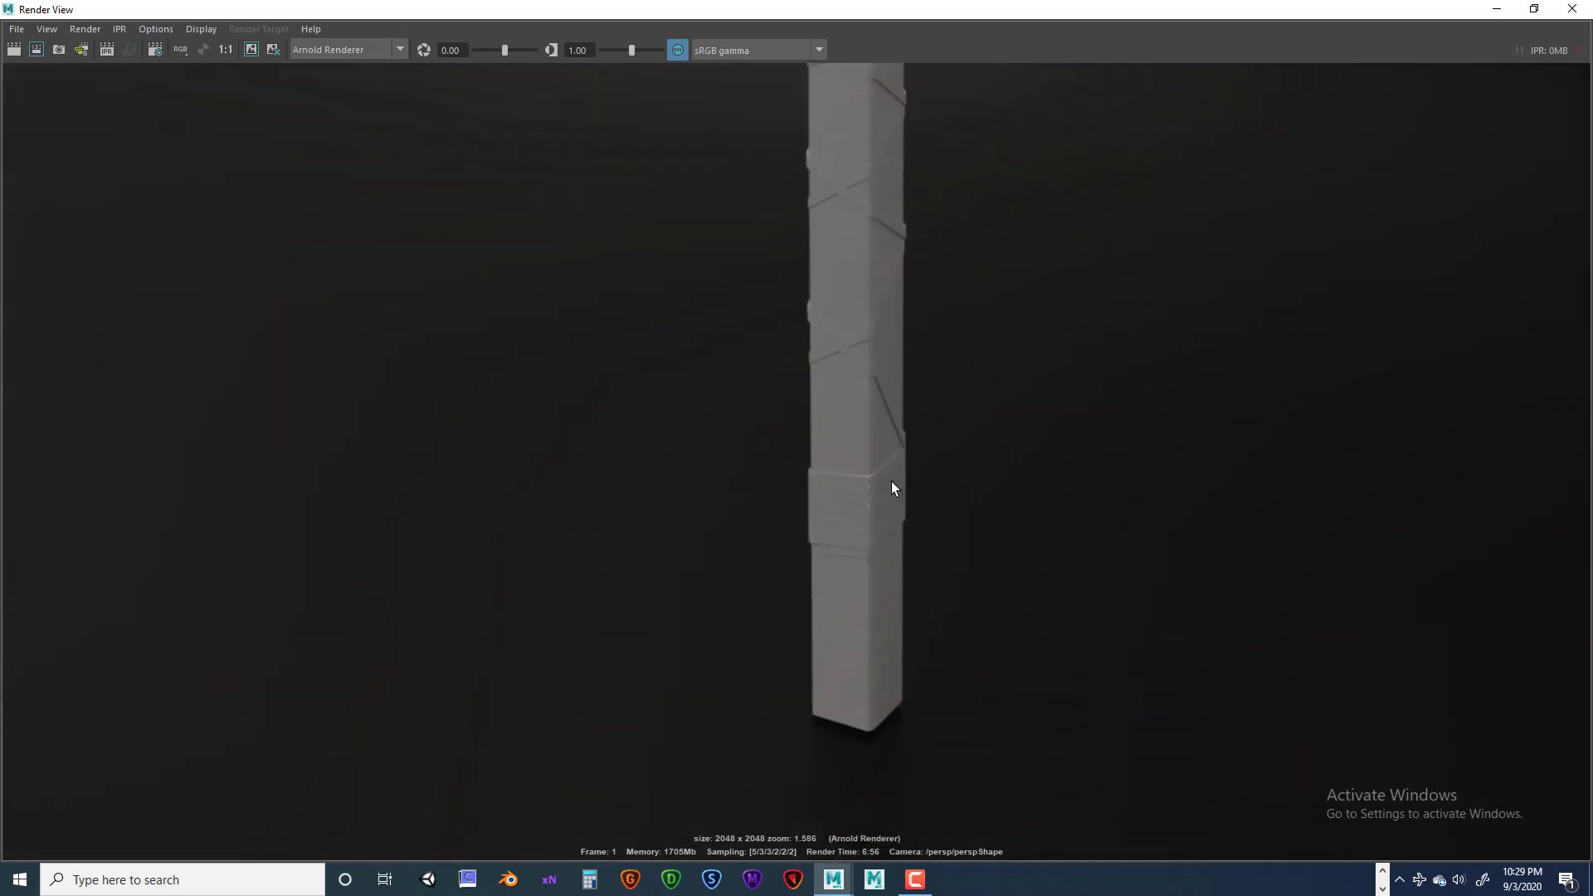
pyautogui.scroll(-3, 886, 477)
pyautogui.keyDown('alt'); pyautogui.moveTo(885, 476); pyautogui.dragTo(871, 516, button='middle'); pyautogui.keyUp('alt')
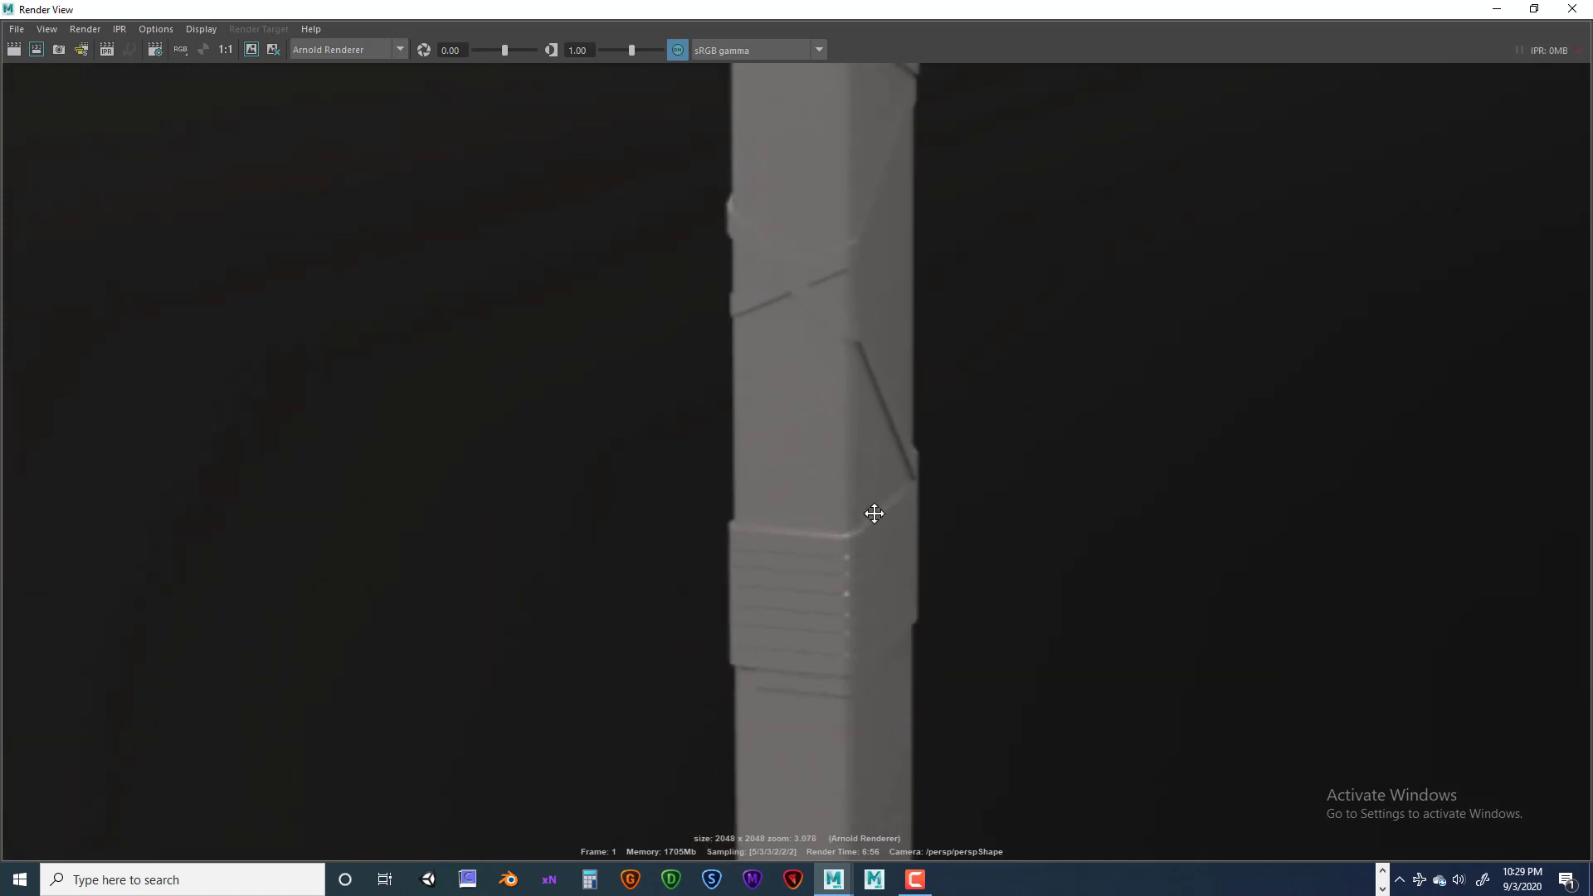
pyautogui.scroll(-2, 884, 346)
pyautogui.keyDown('alt'); pyautogui.moveTo(885, 346); pyautogui.dragTo(873, 496, button='middle'); pyautogui.keyUp('alt')
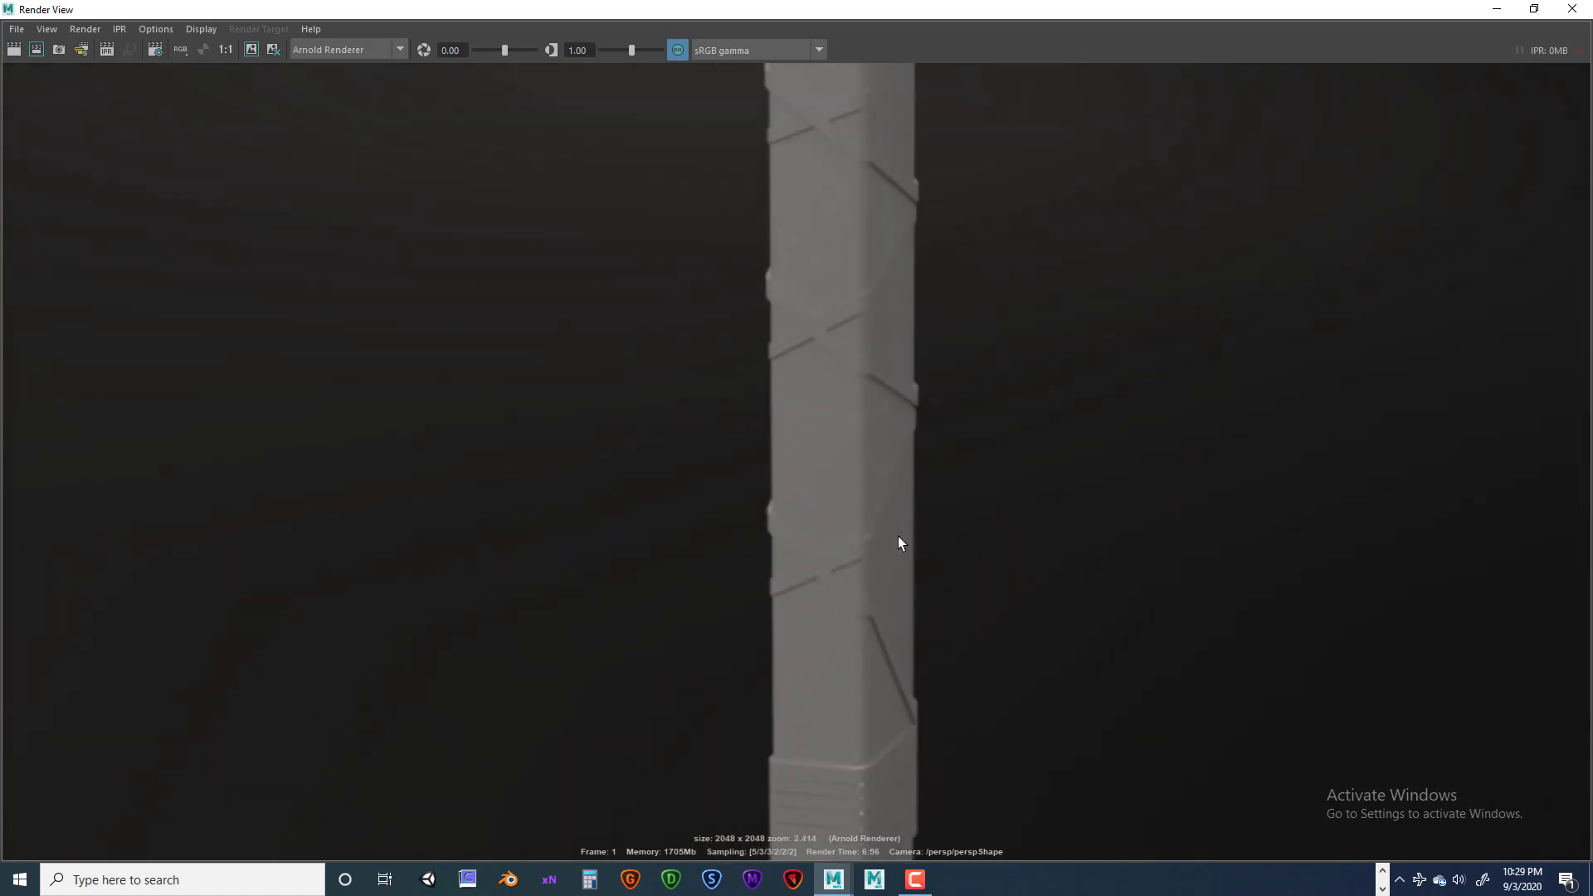
pyautogui.keyDown('alt'); pyautogui.moveTo(893, 343); pyautogui.dragTo(853, 544, button='middle'); pyautogui.keyUp('alt')
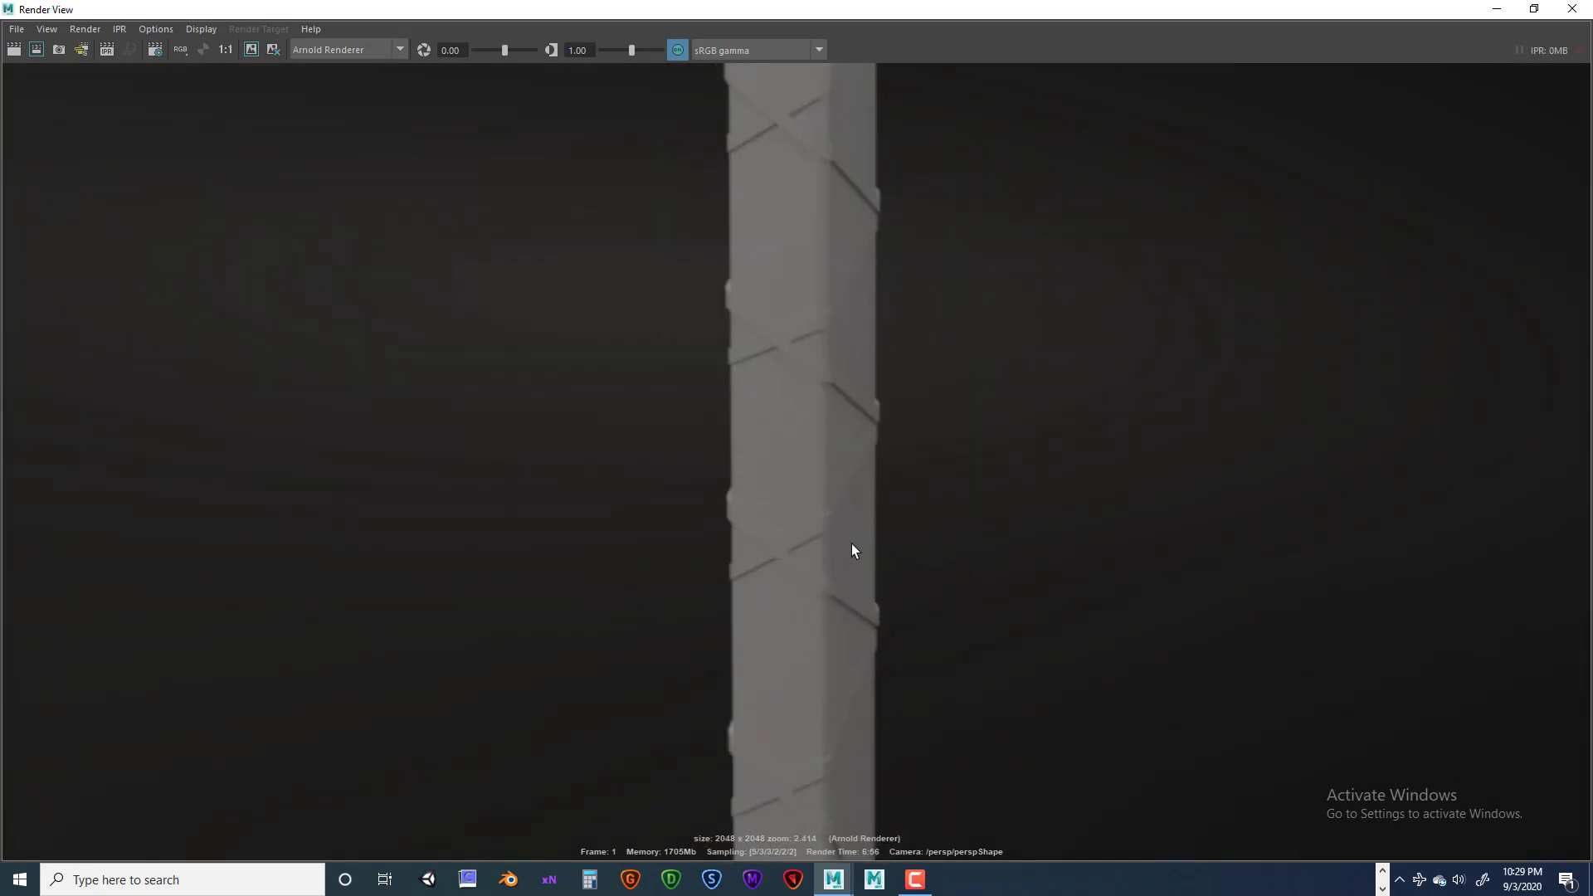
pyautogui.scroll(-6, 918, 366)
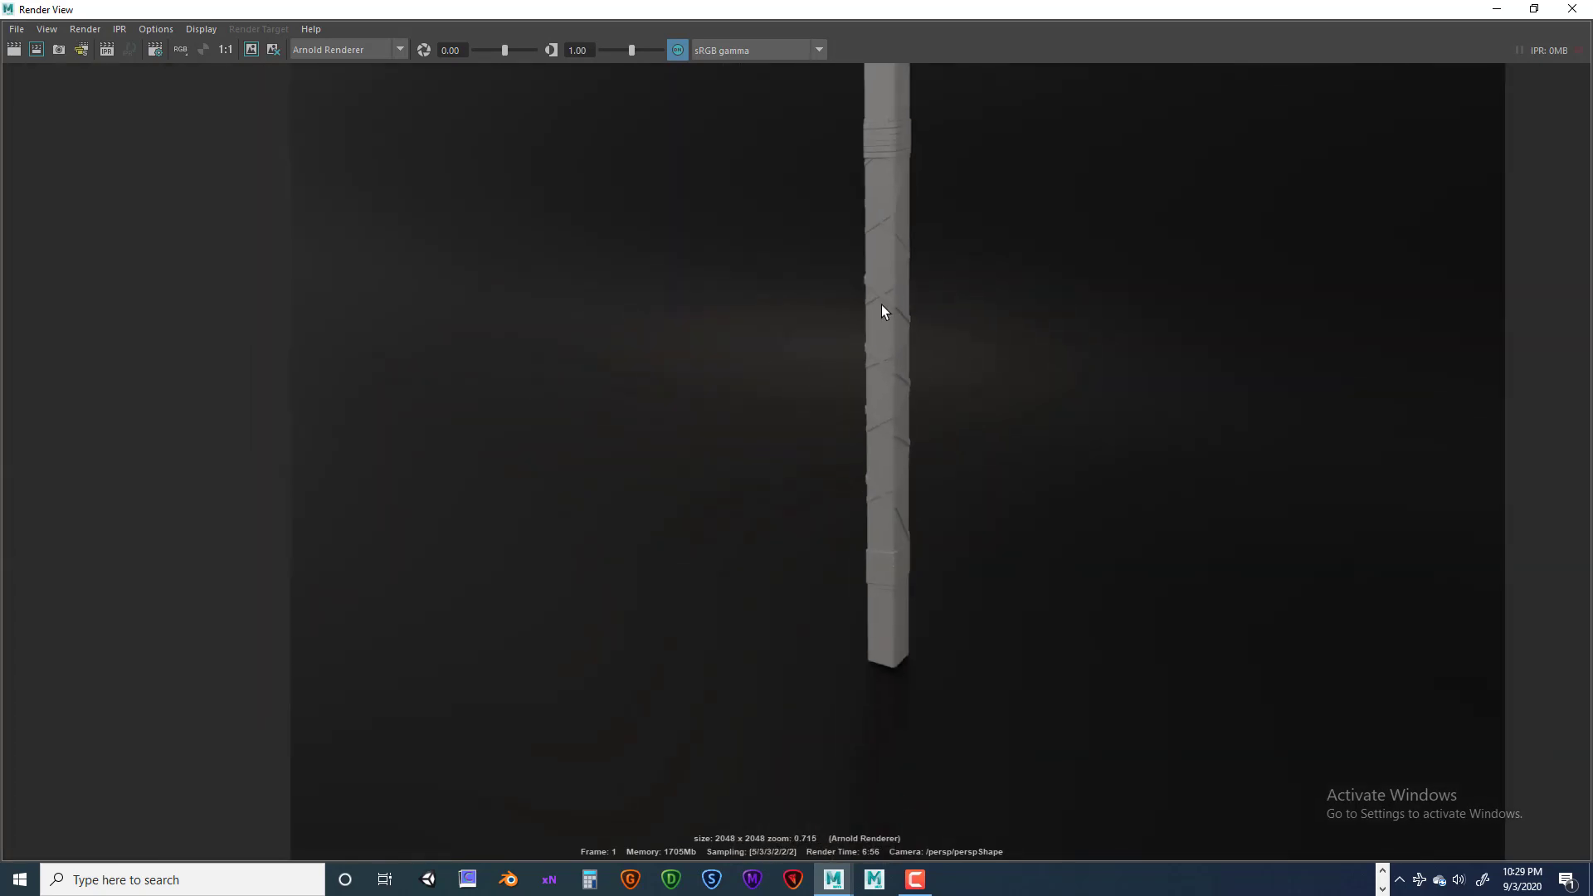
pyautogui.keyDown('alt'); pyautogui.moveTo(882, 307); pyautogui.dragTo(776, 409, button='middle'); pyautogui.keyUp('alt')
pyautogui.scroll(-2, 907, 515)
pyautogui.keyDown('alt'); pyautogui.moveTo(1013, 377); pyautogui.dragTo(979, 590, button='middle'); pyautogui.keyUp('alt')
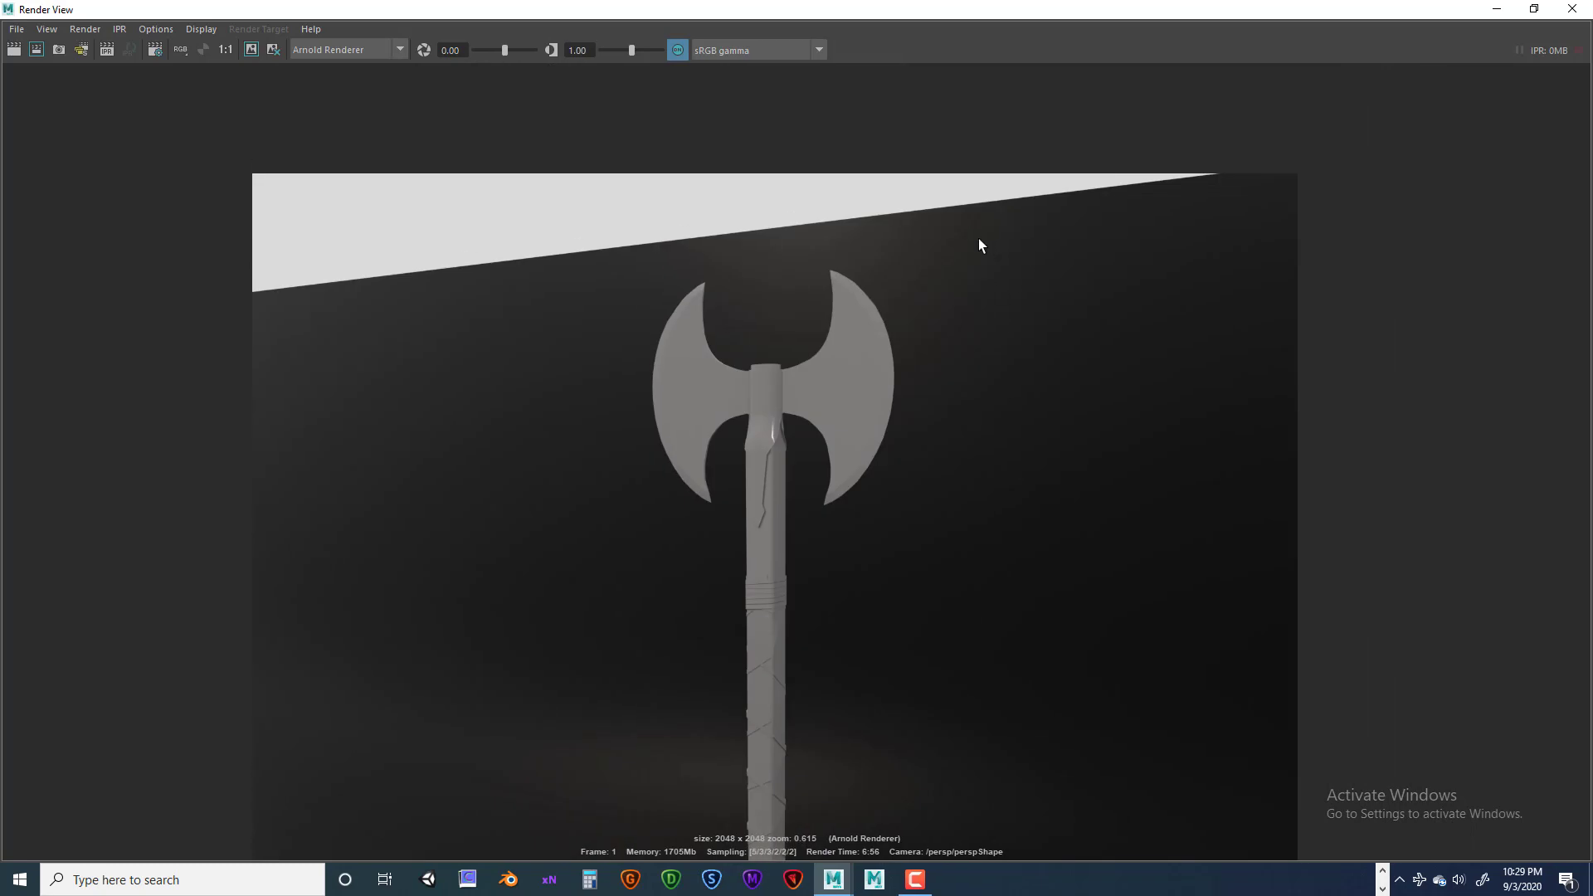
pyautogui.scroll(-1, 1027, 229)
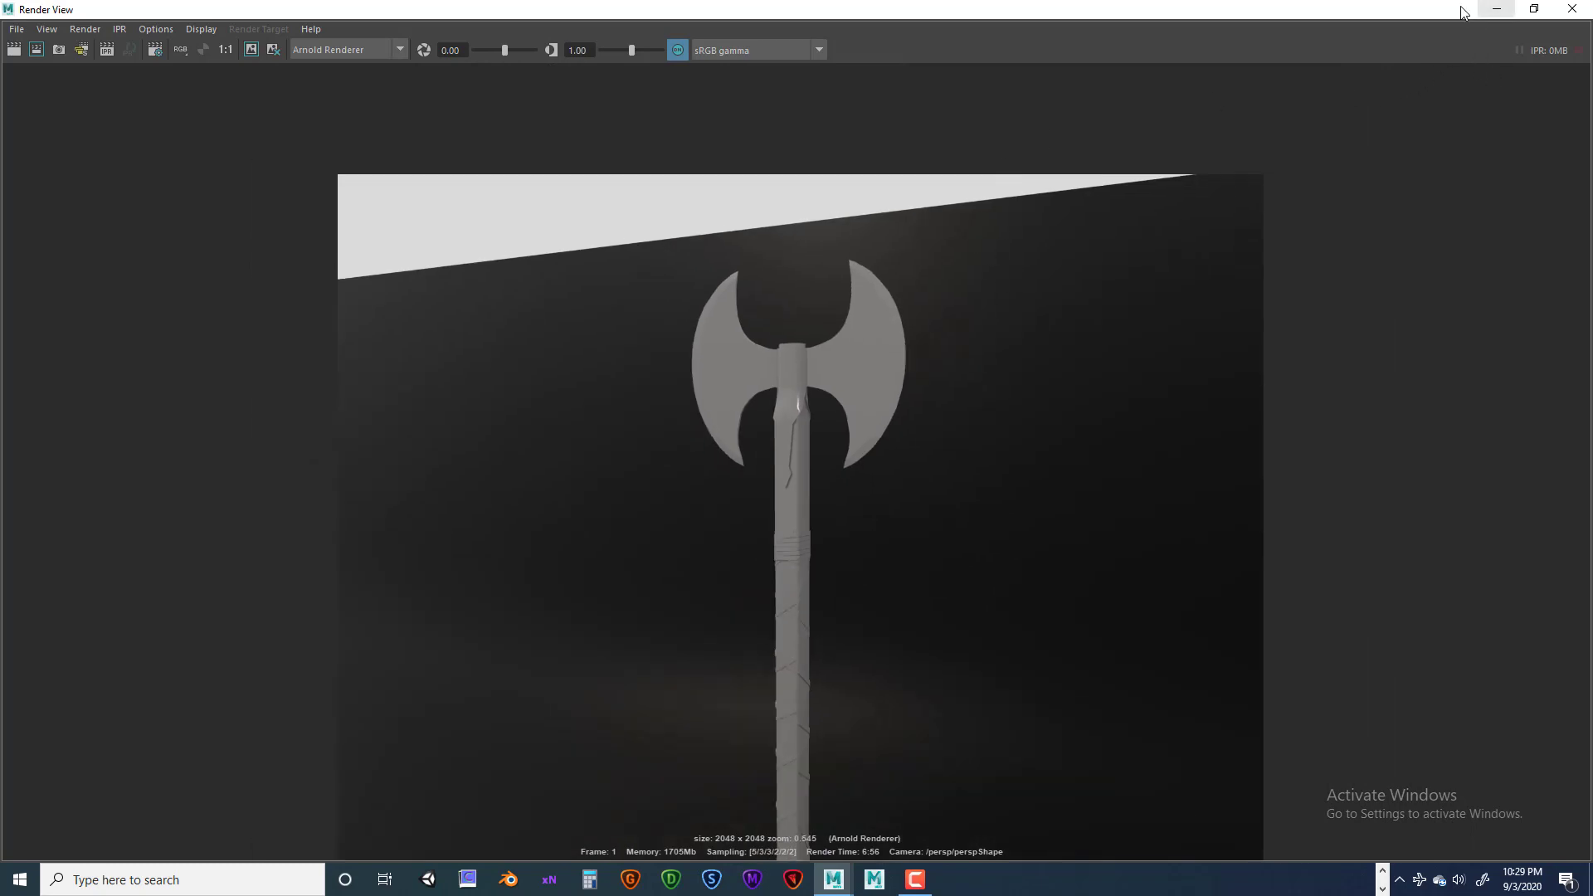
pyautogui.scroll(-2, 892, 216)
pyautogui.scroll(4, 896, 212)
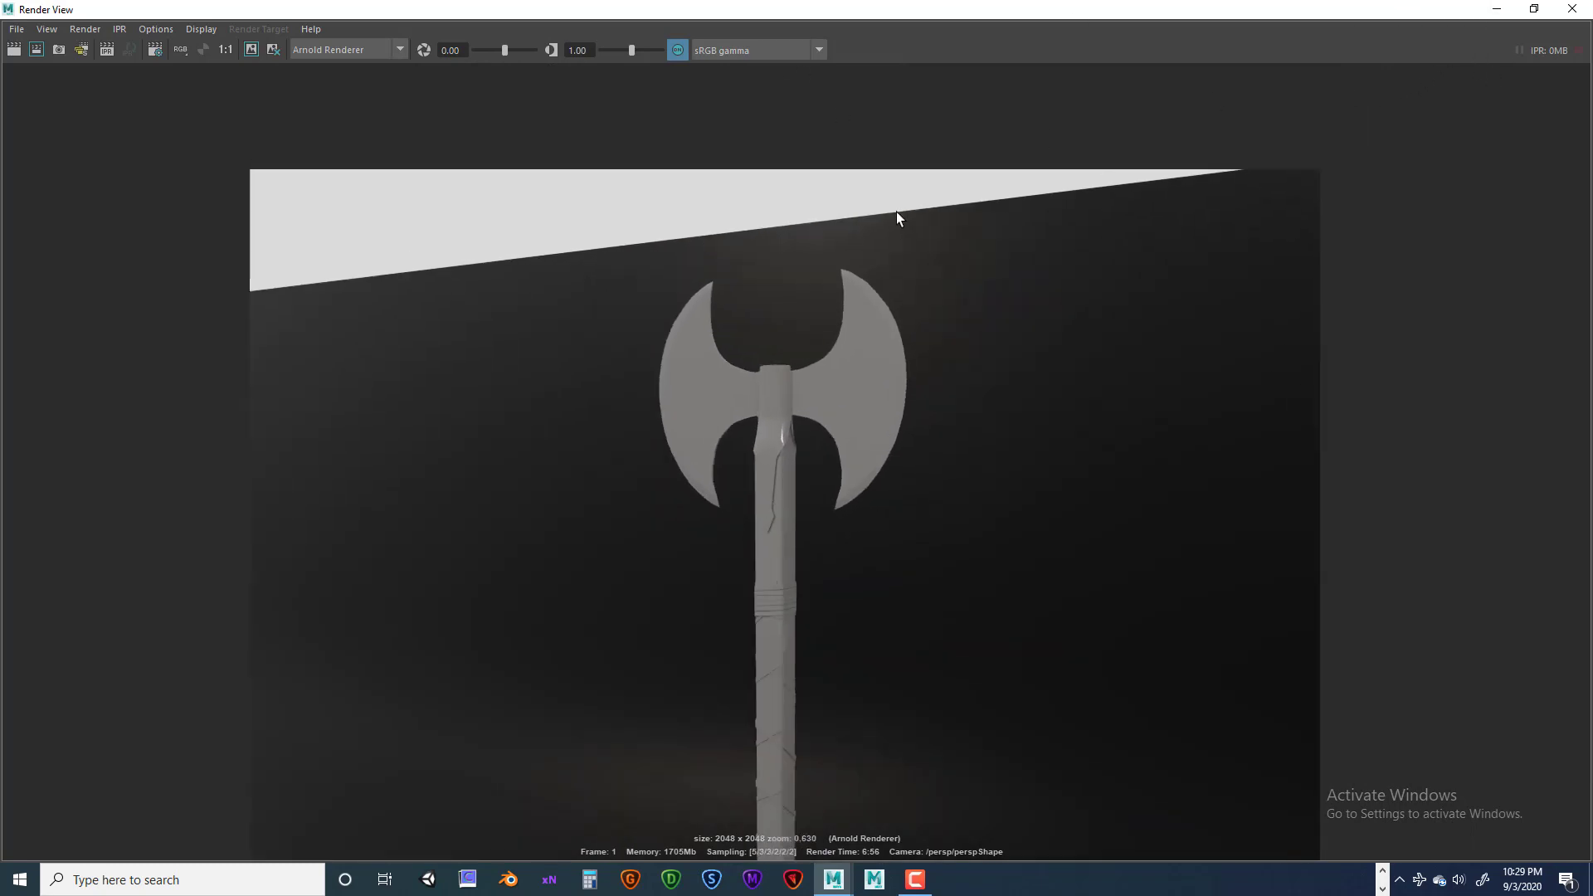
pyautogui.keyDown('alt'); pyautogui.moveTo(896, 211); pyautogui.dragTo(677, 88, button='middle'); pyautogui.keyUp('alt')
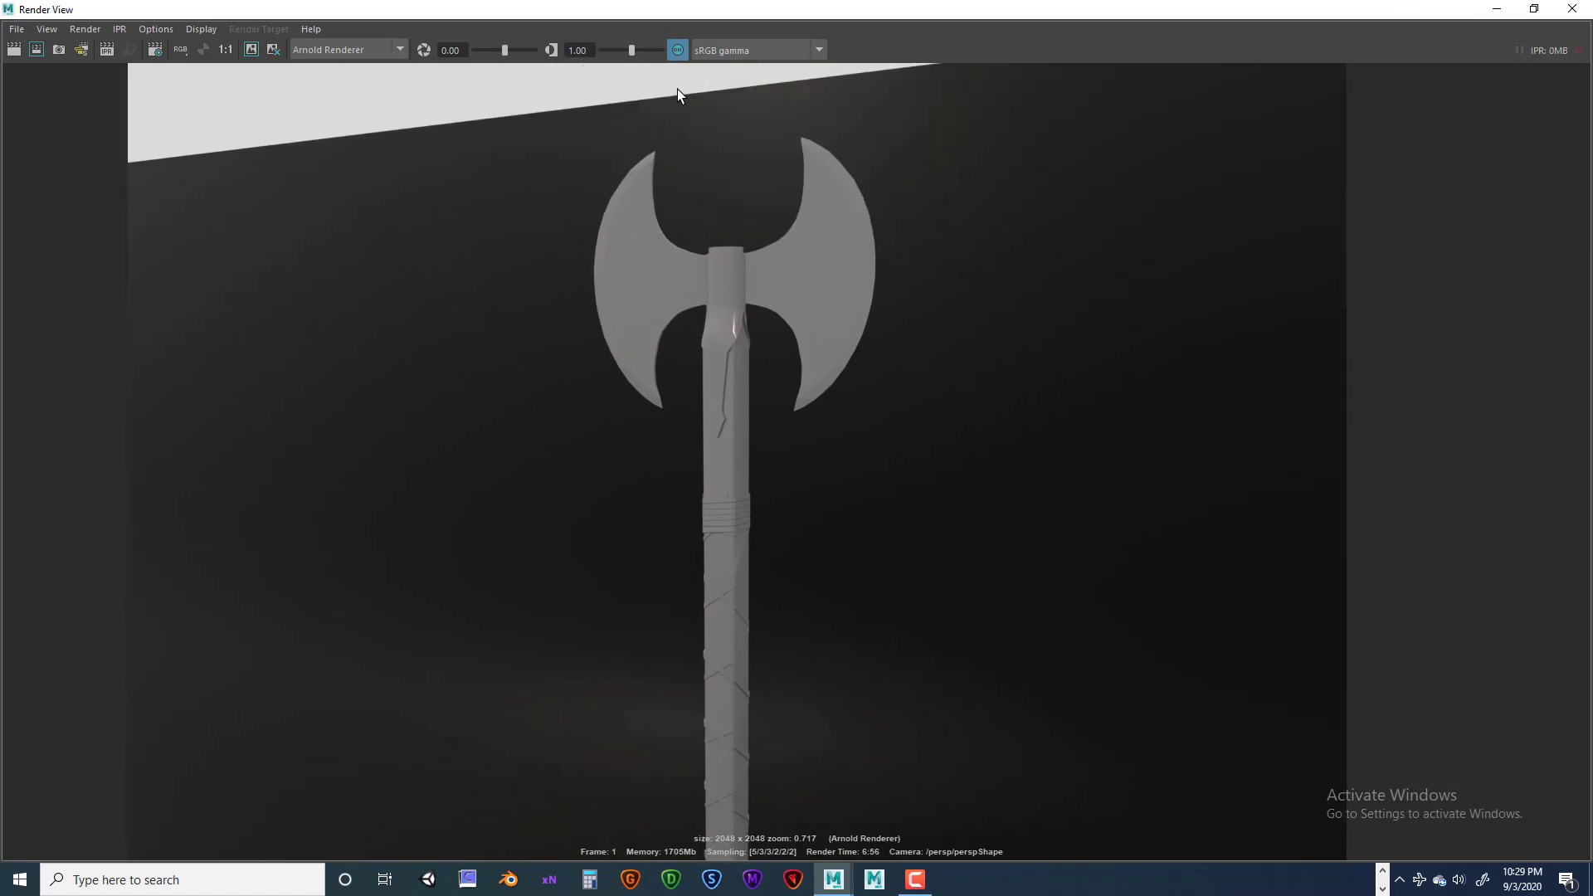
pyautogui.keyDown('alt'); pyautogui.moveTo(764, 118); pyautogui.dragTo(804, 150, button='middle'); pyautogui.keyUp('alt')
pyautogui.scroll(-3, 846, 256)
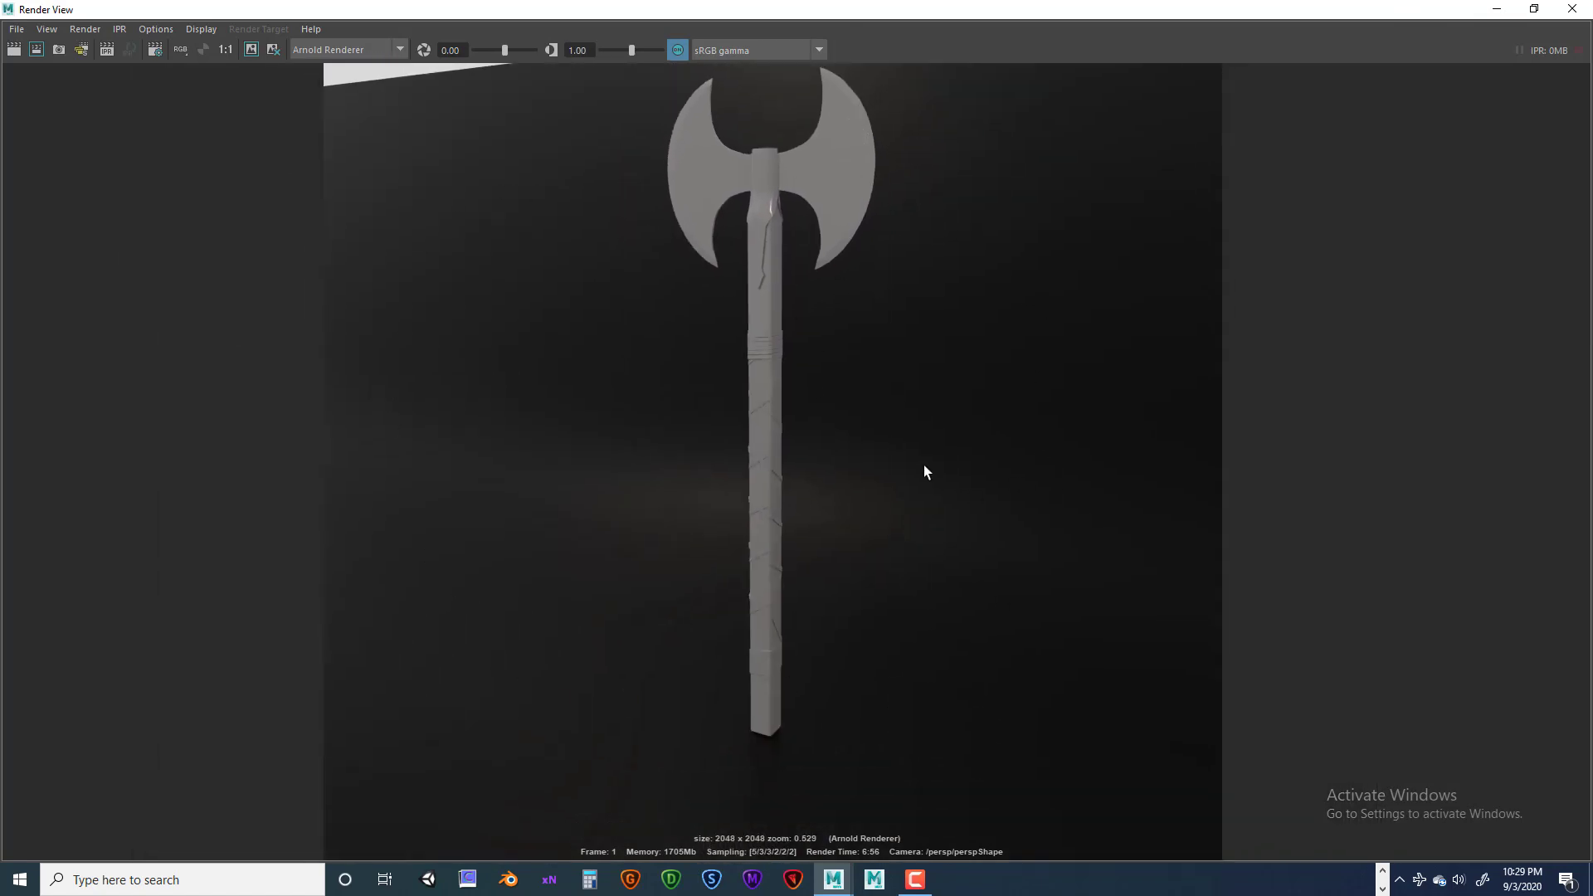
pyautogui.scroll(-1, 932, 370)
pyautogui.scroll(1, 934, 366)
pyautogui.keyDown('alt'); pyautogui.moveTo(910, 350); pyautogui.dragTo(927, 375, button='middle'); pyautogui.keyUp('alt')
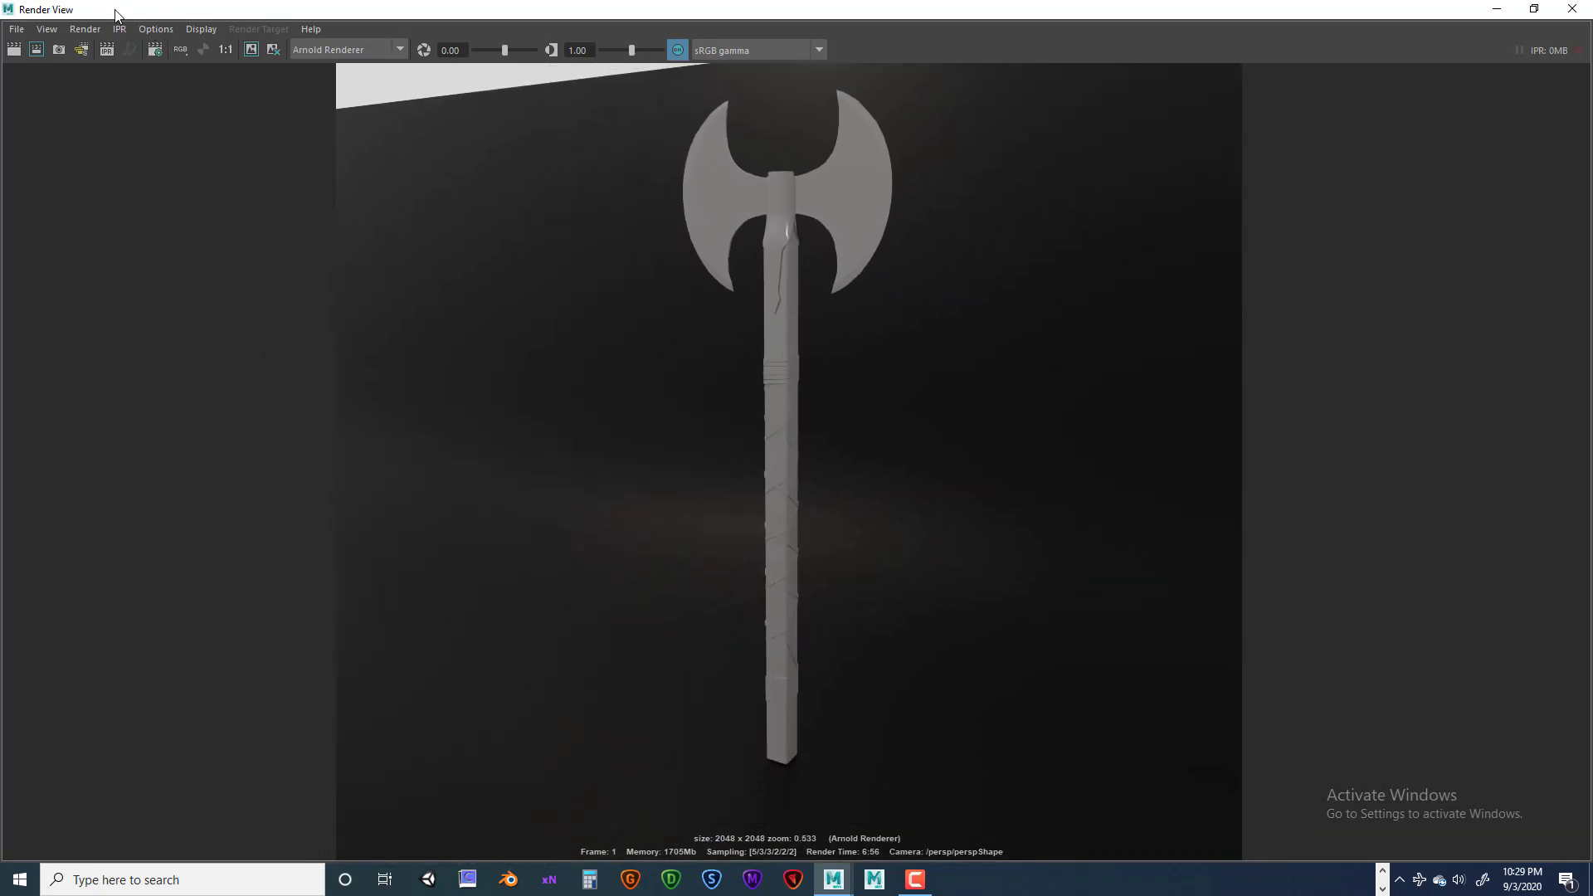
# Set Render View's Save Image mode to Color Managed Image - View Transform embedded.
pyautogui.click(17, 29)
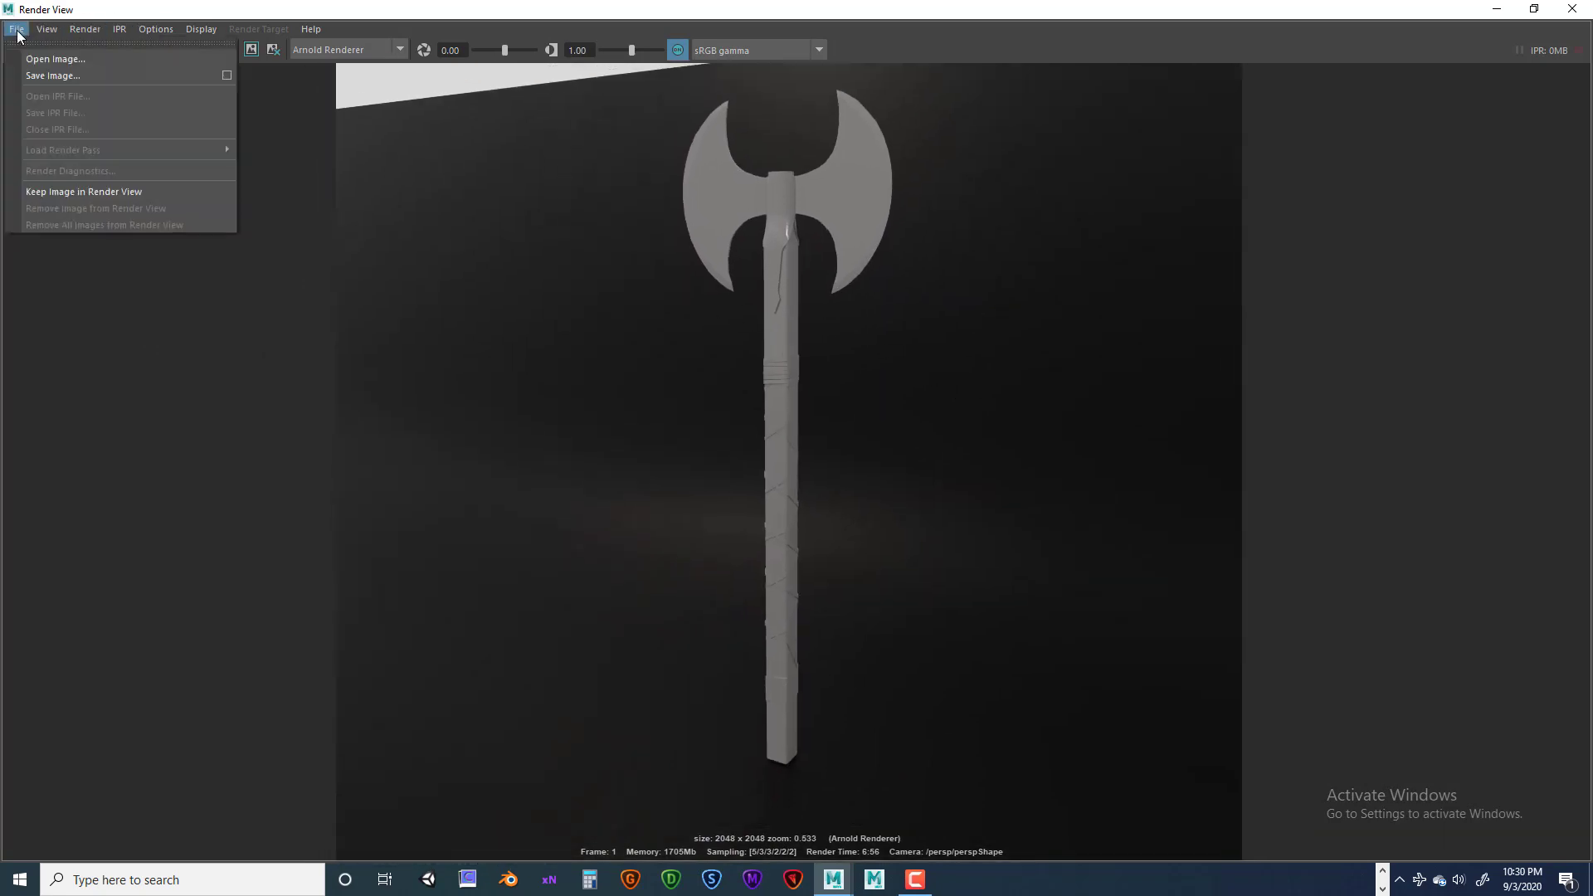
pyautogui.click(226, 77)
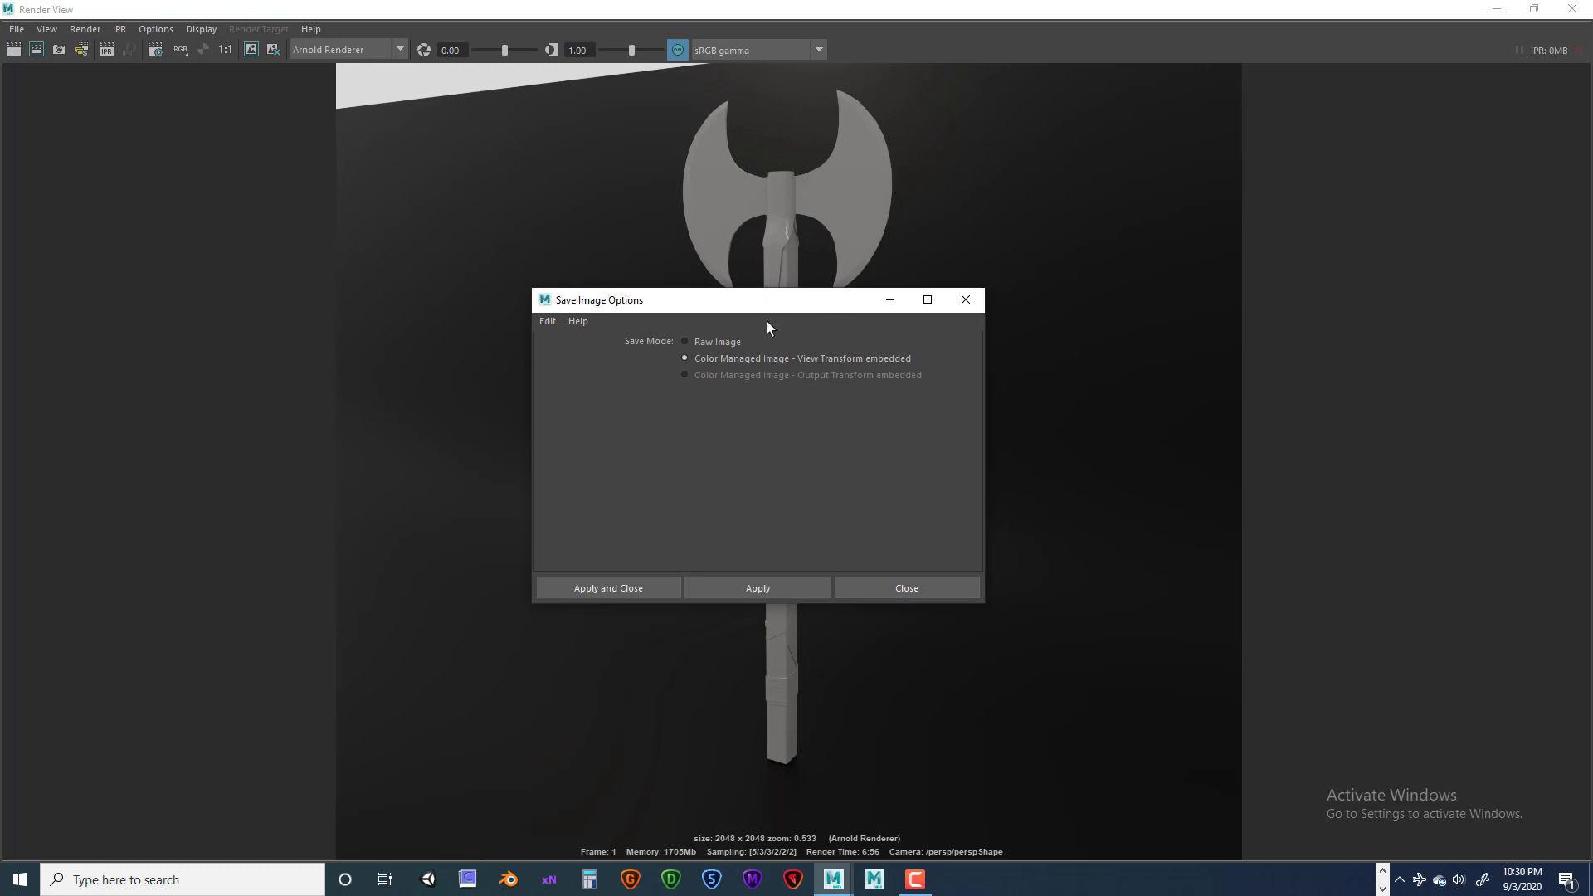
pyautogui.click(657, 585)
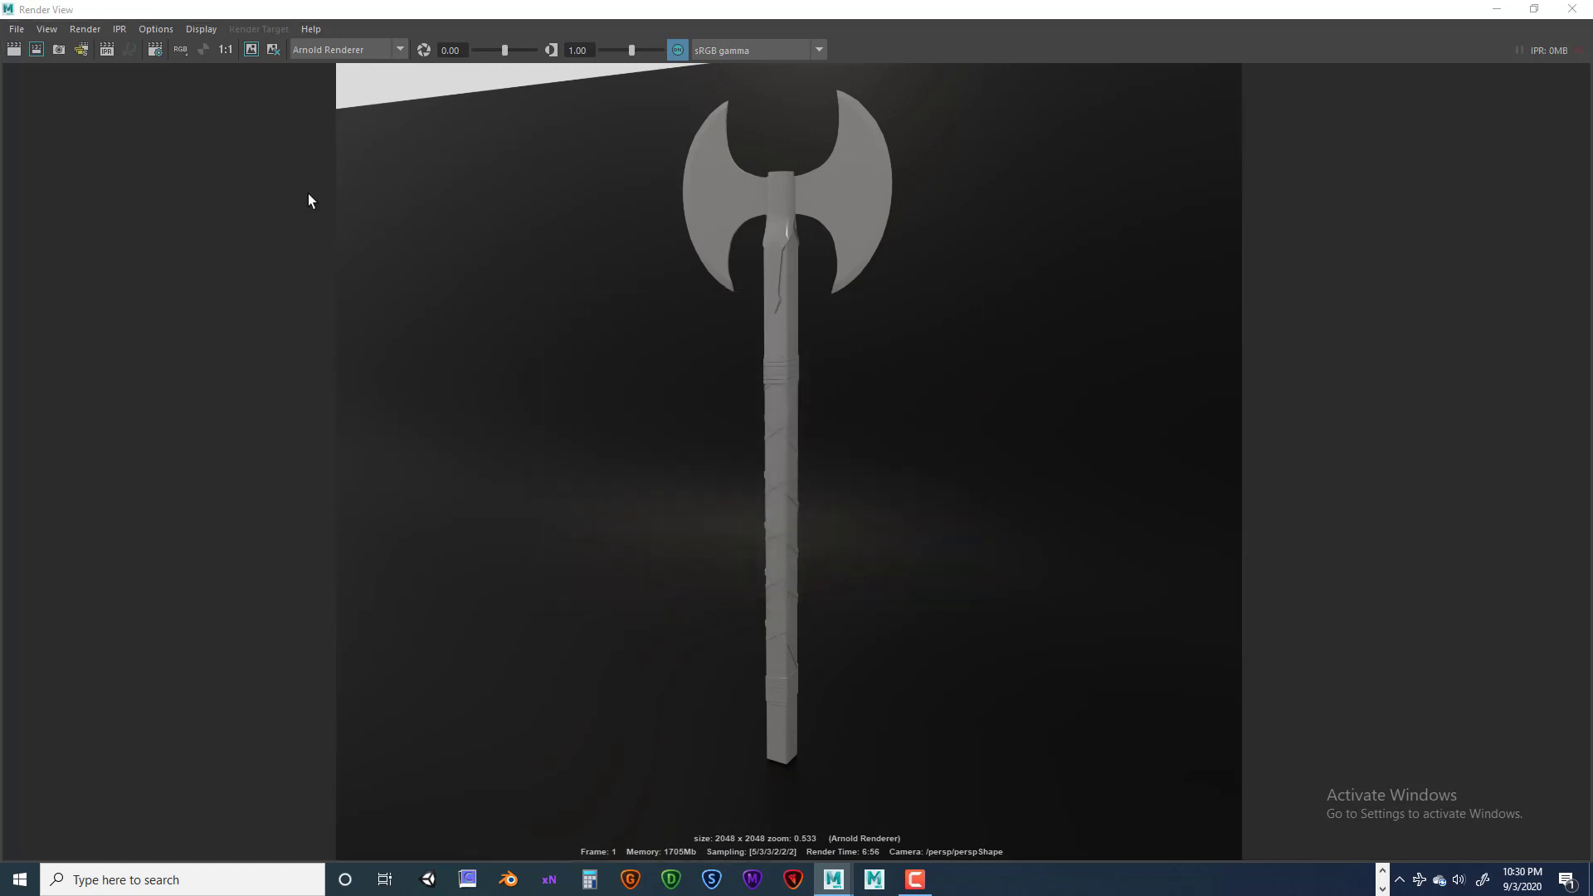
pyautogui.click(16, 29)
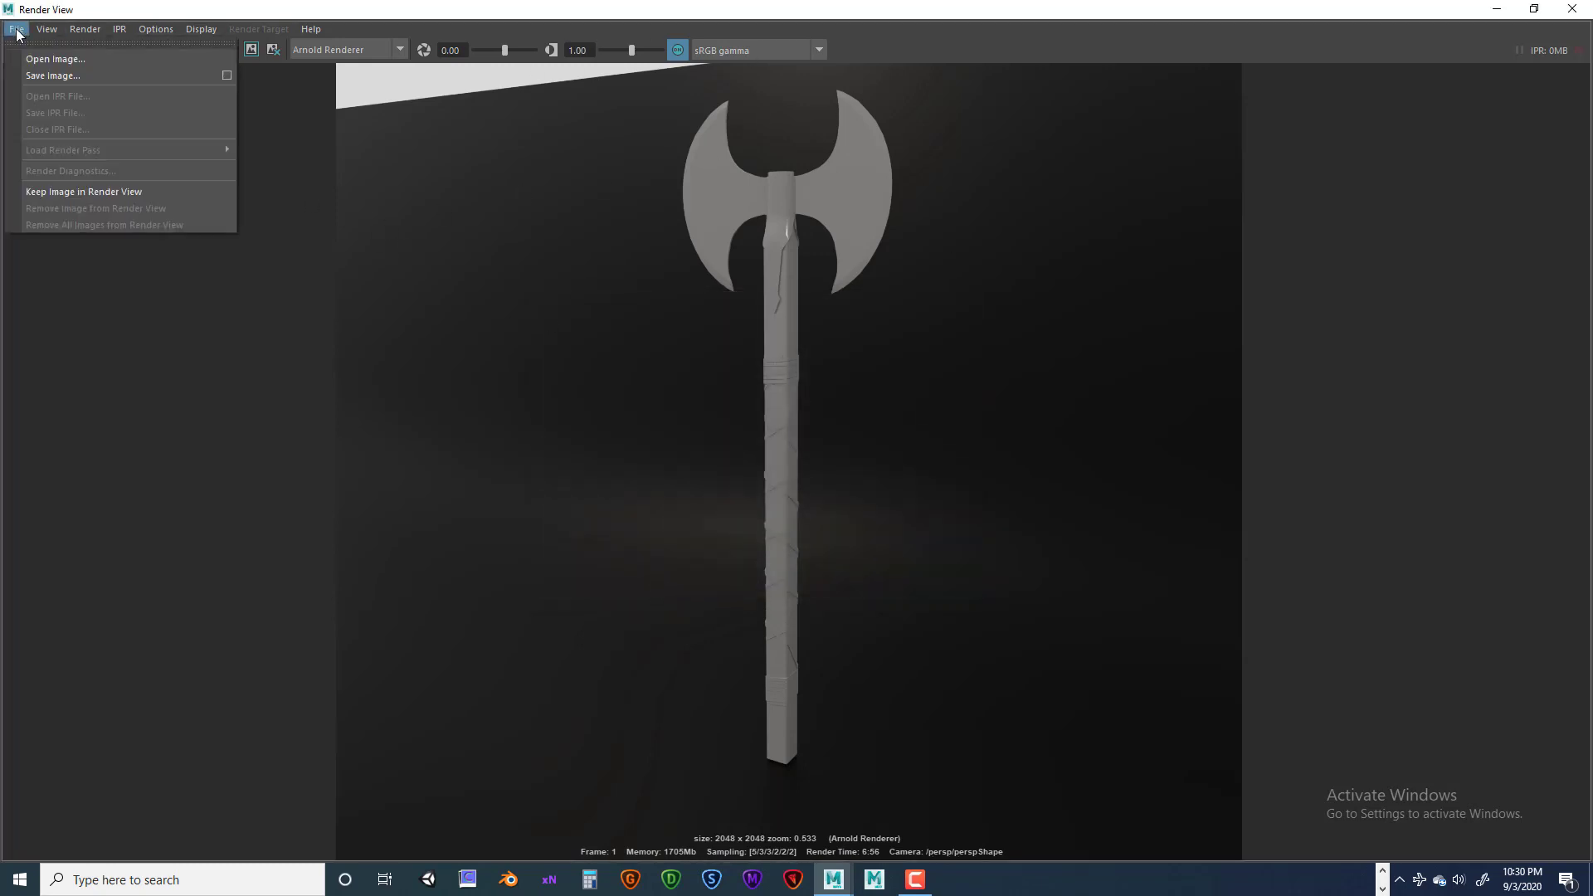
pyautogui.click(225, 77)
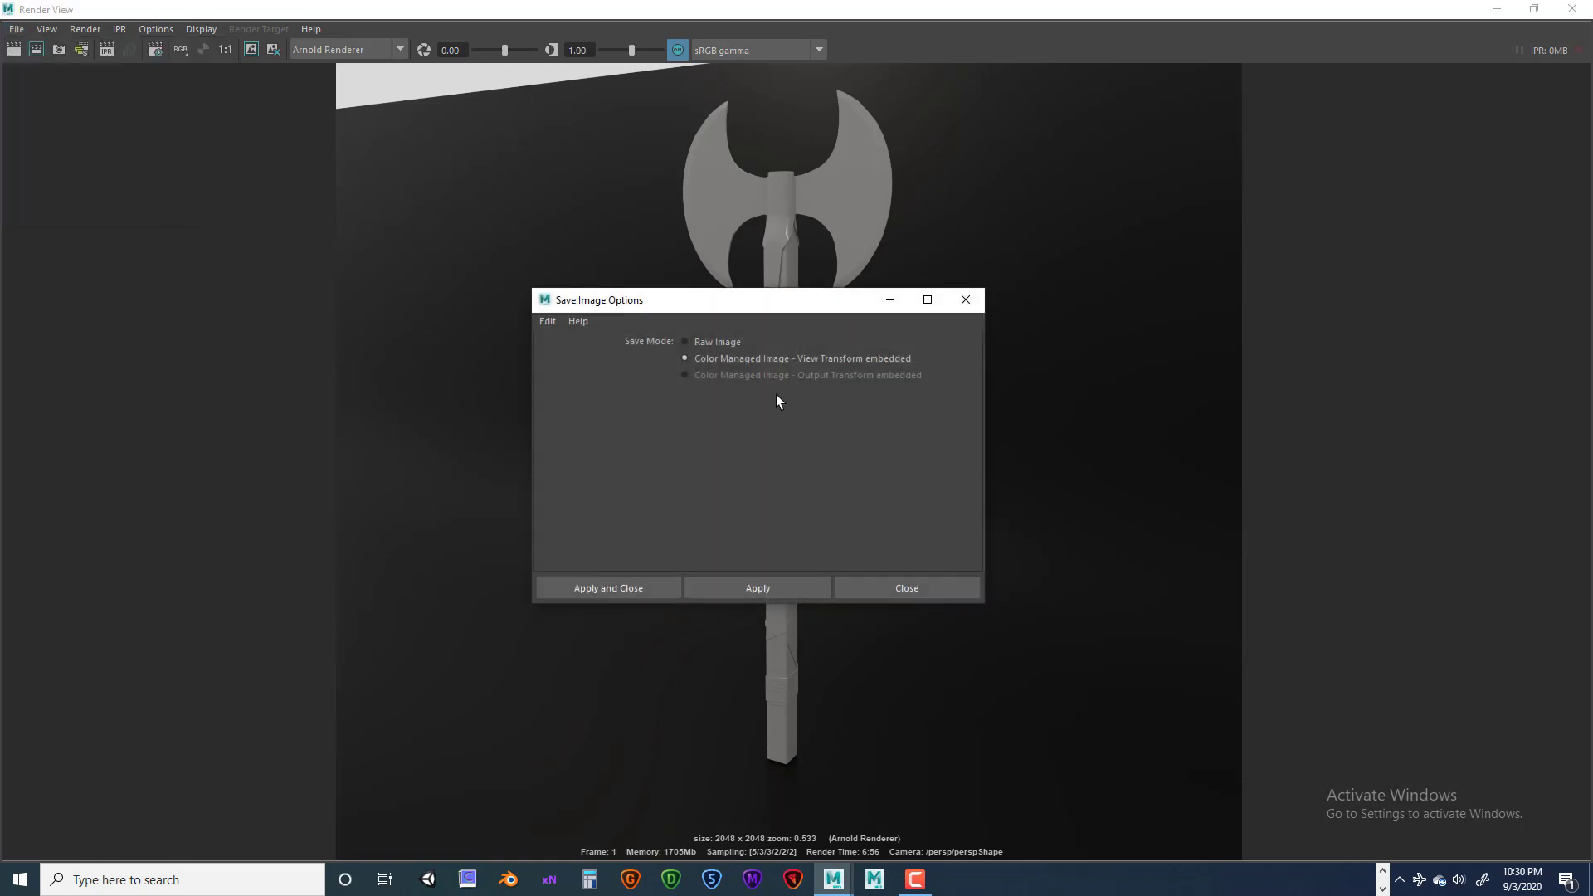
pyautogui.click(965, 300)
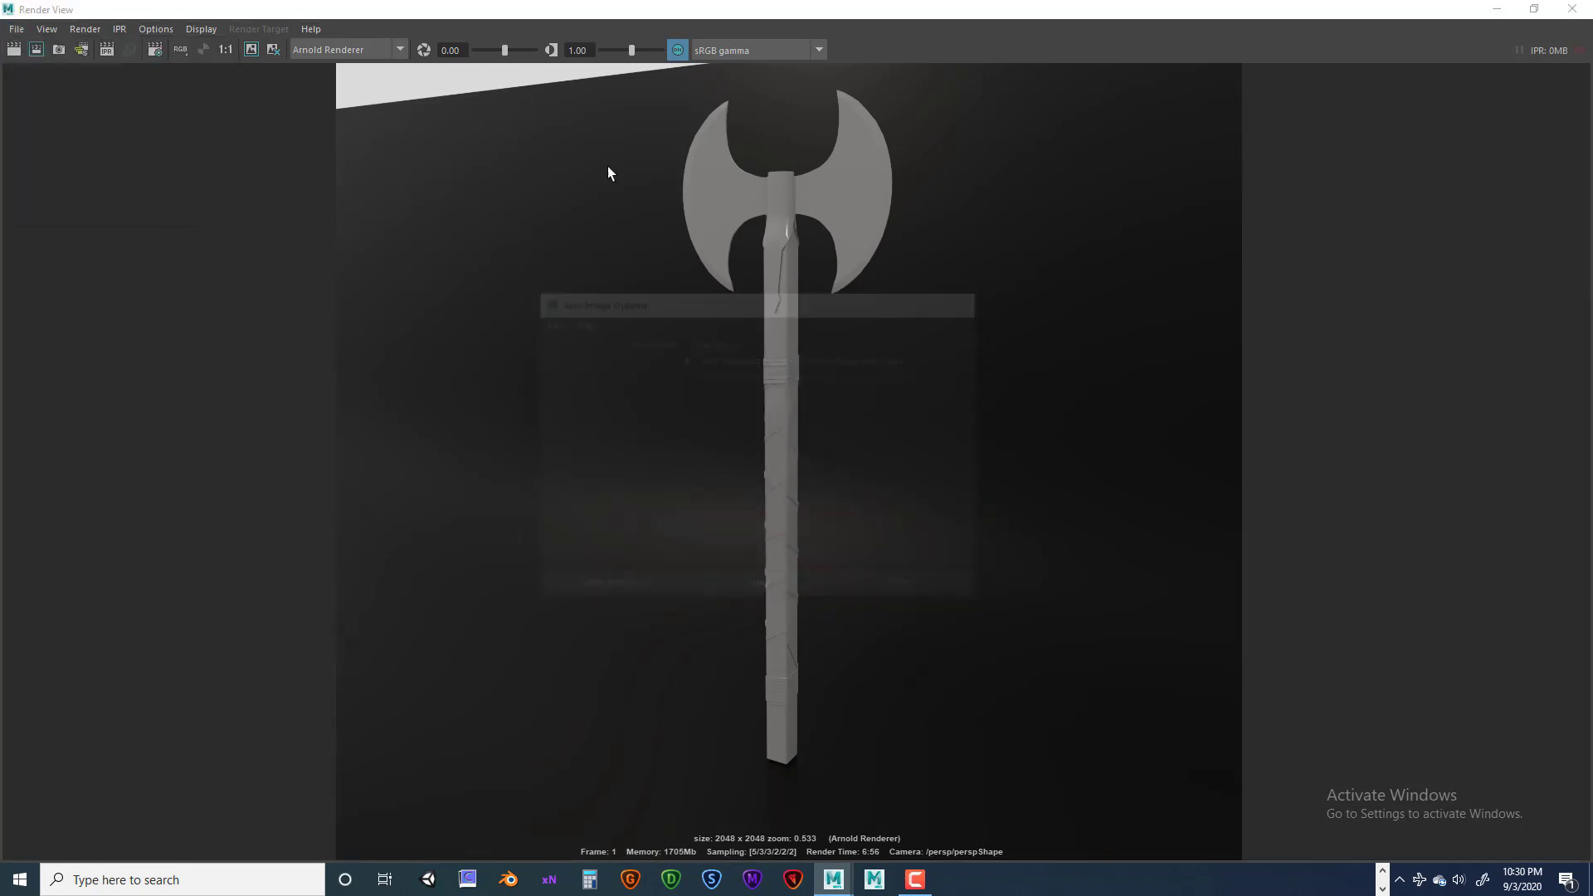
pyautogui.click(16, 30)
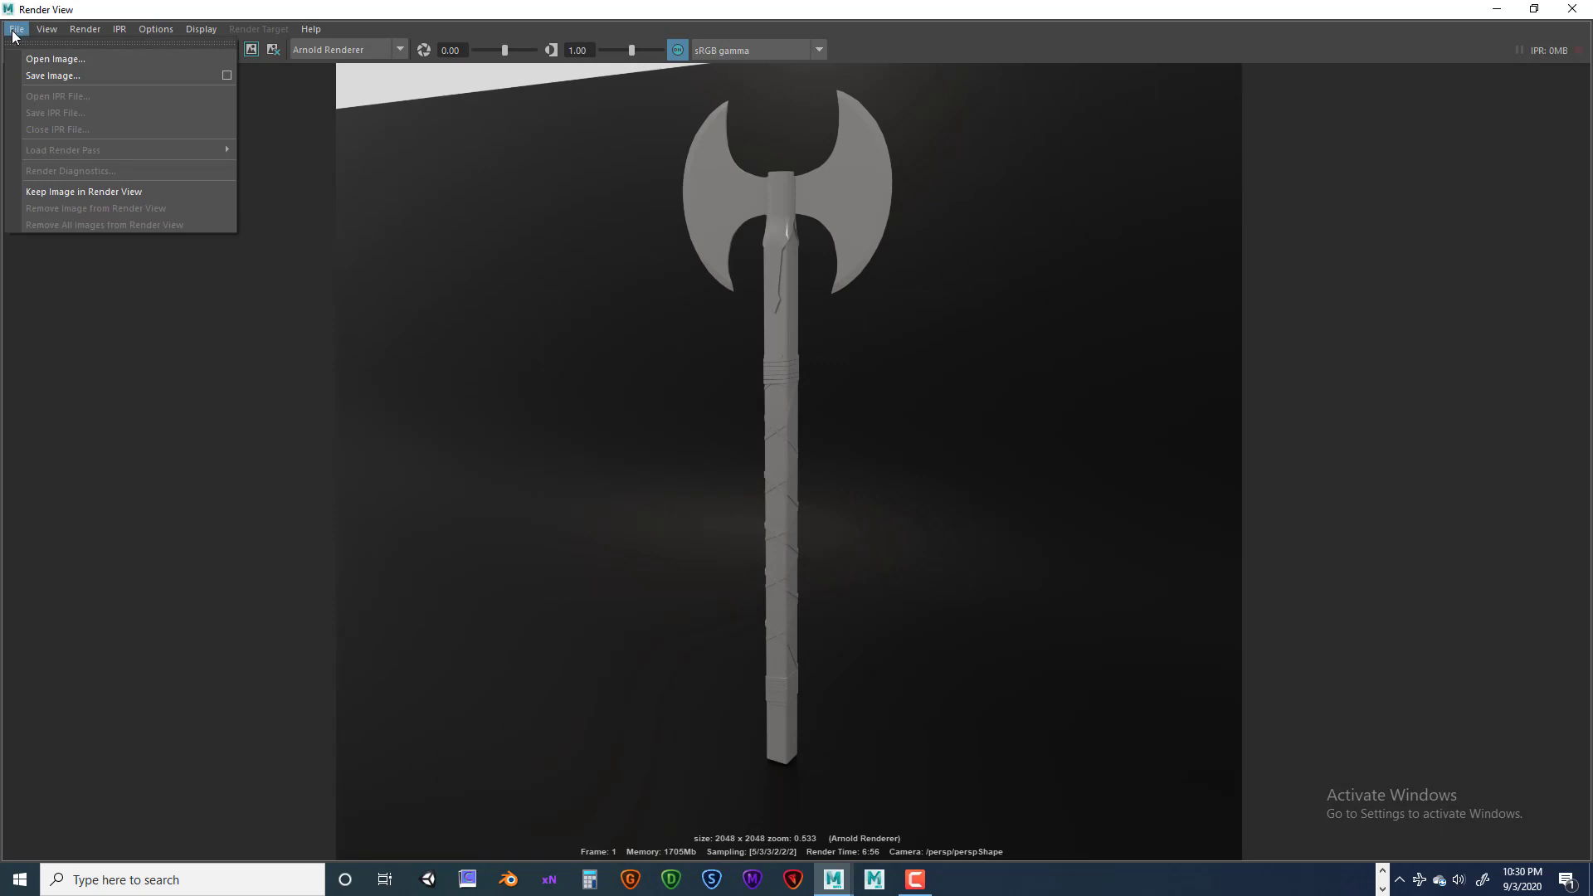
# Save the render as the JPEG 'Axe_Test' in the images folder and minimise Render View.
pyautogui.click(40, 74)
pyautogui.moveTo(222, 128); pyautogui.dragTo(153, 100)
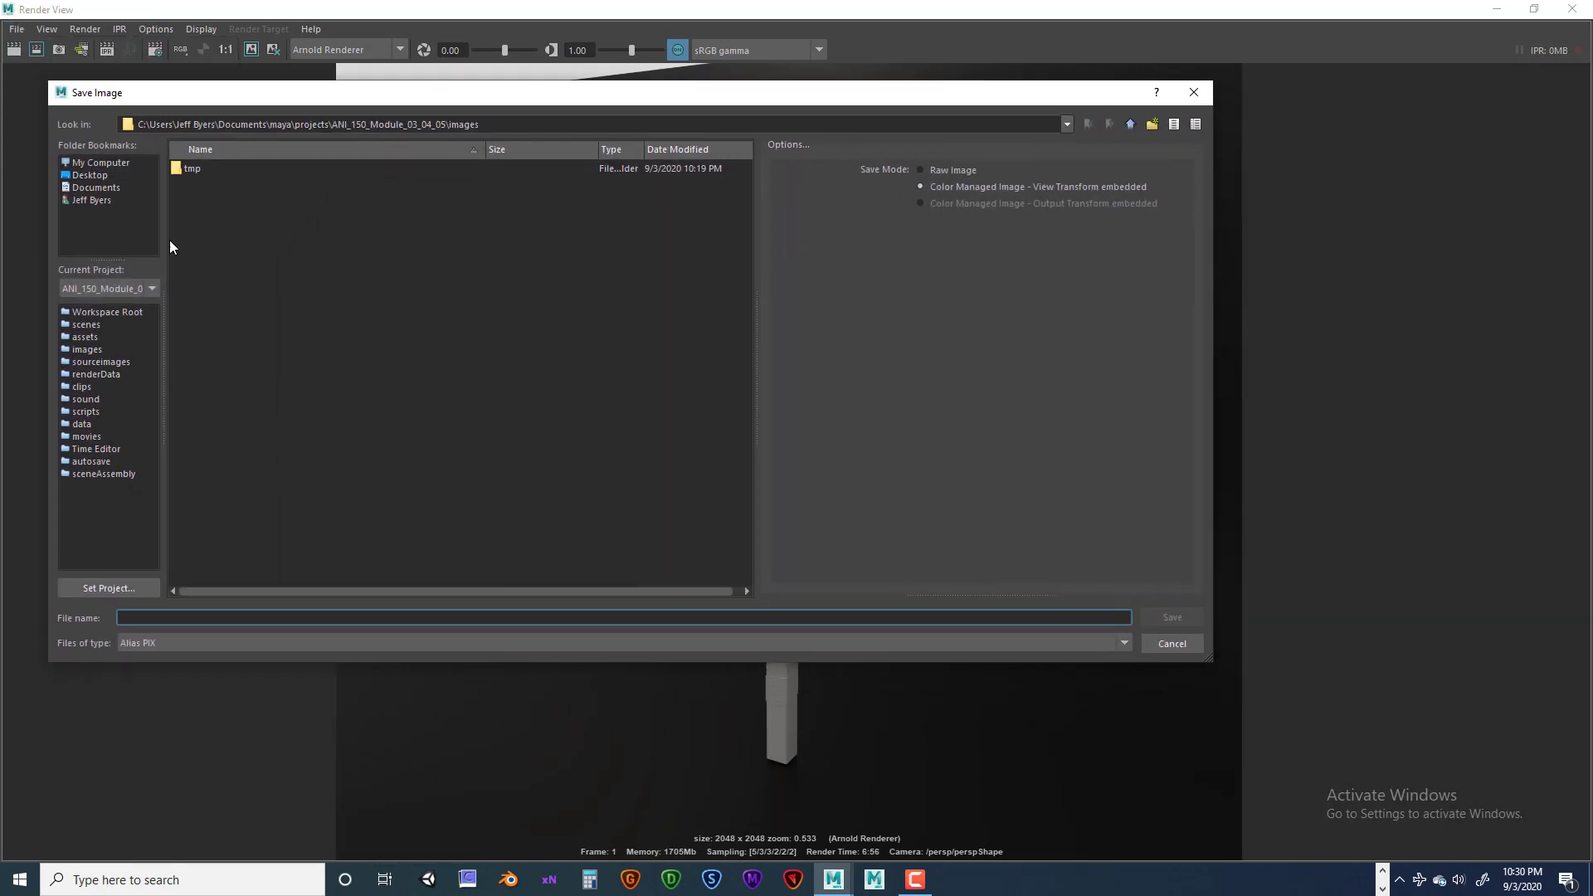
pyautogui.click(171, 644)
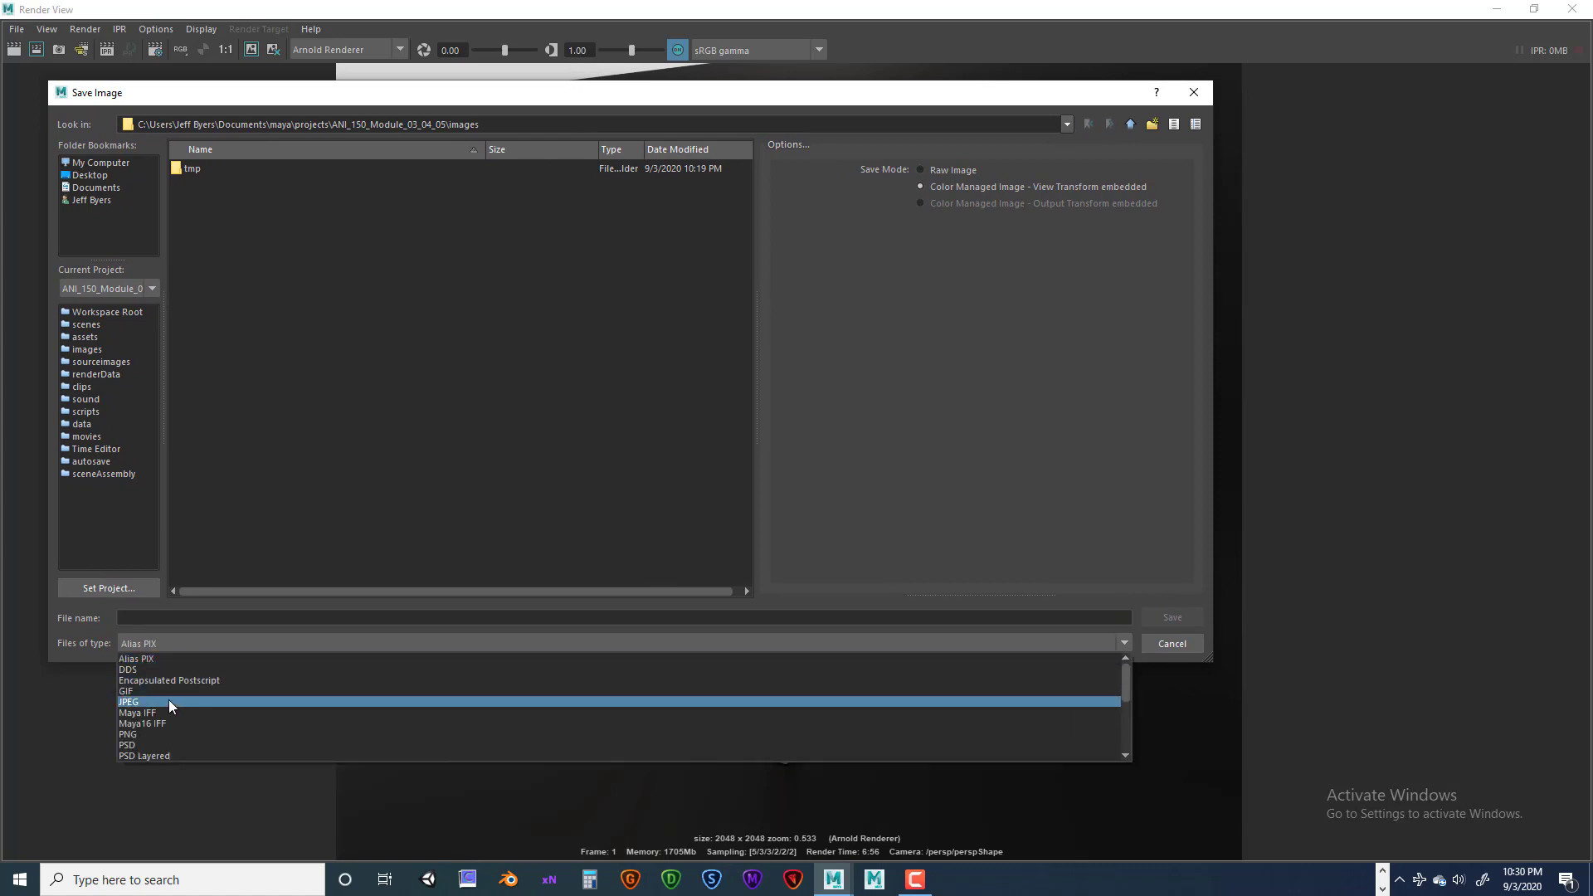
pyautogui.click(167, 701)
pyautogui.click(149, 640)
pyautogui.click(146, 702)
pyautogui.click(156, 618)
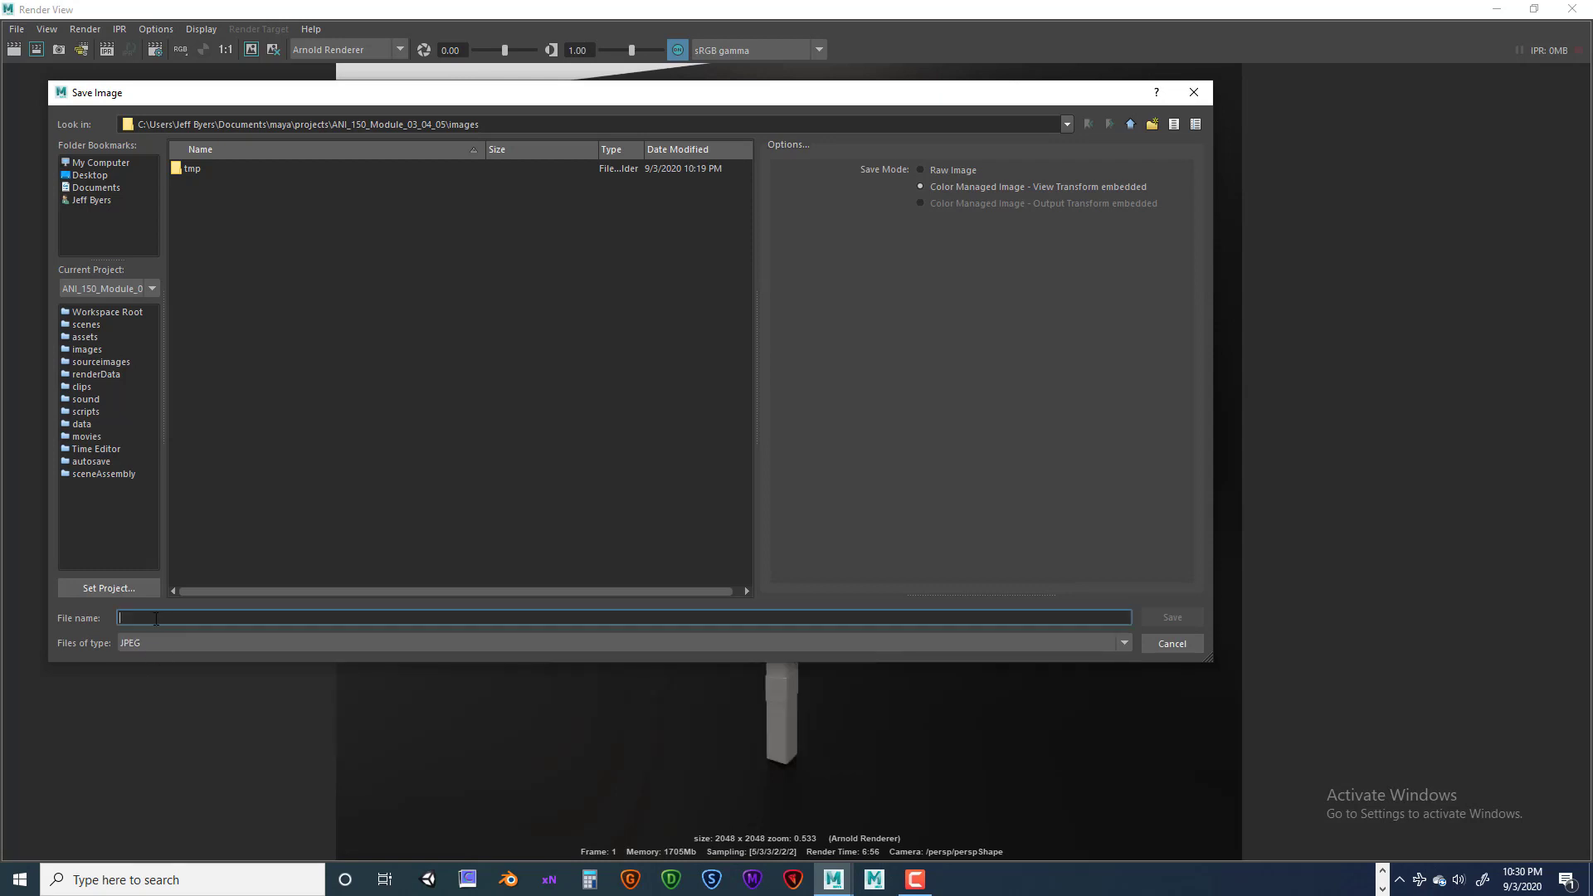
pyautogui.write('Axe_Test')
pyautogui.click(1172, 618)
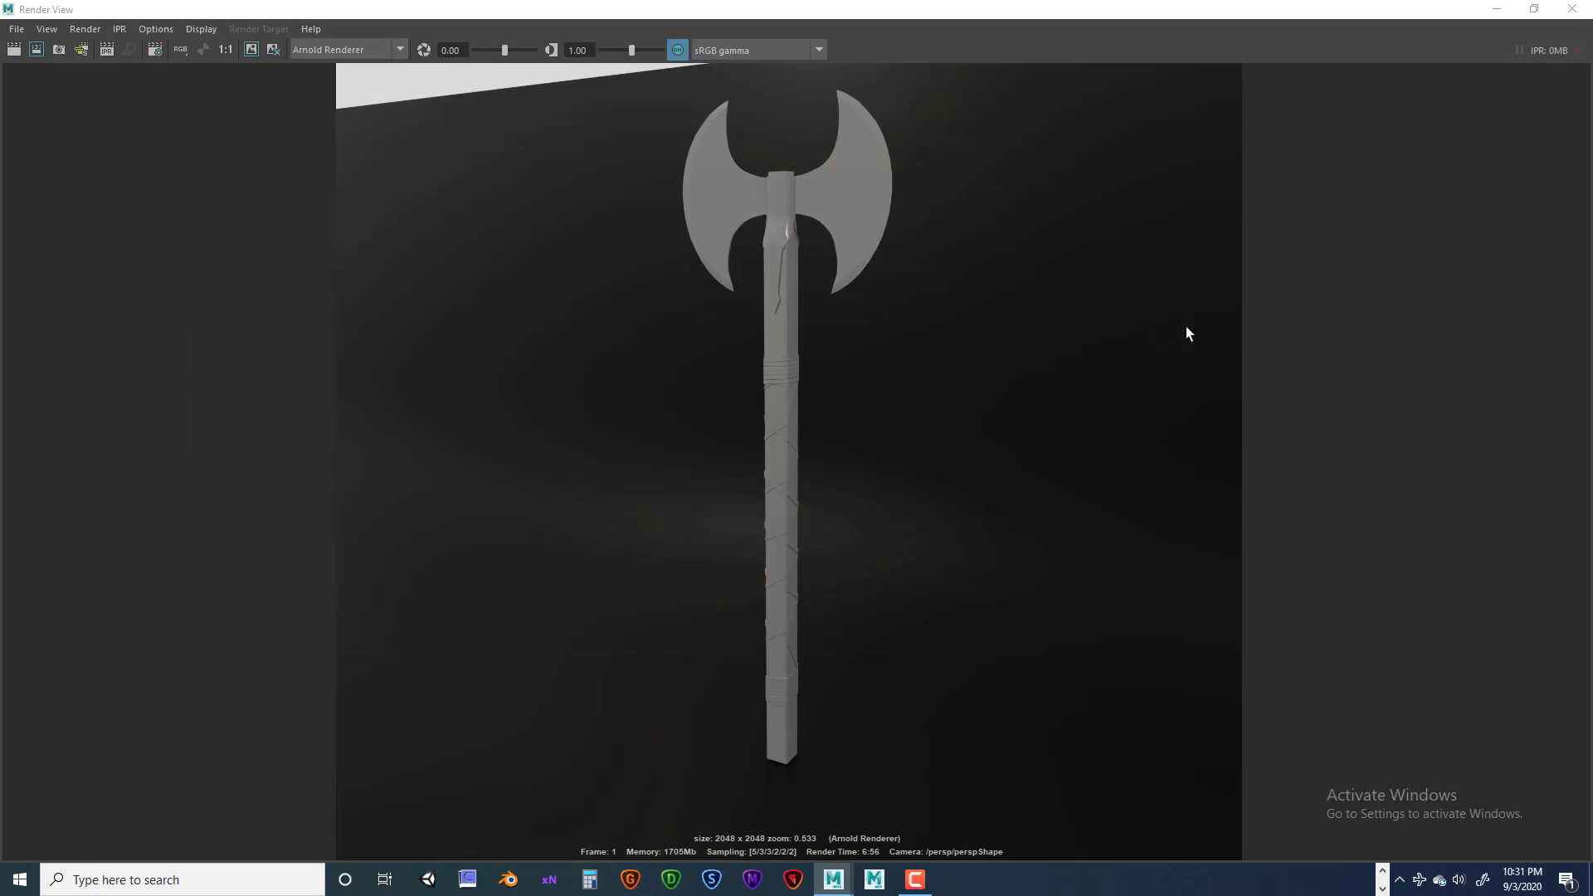
pyautogui.click(1496, 9)
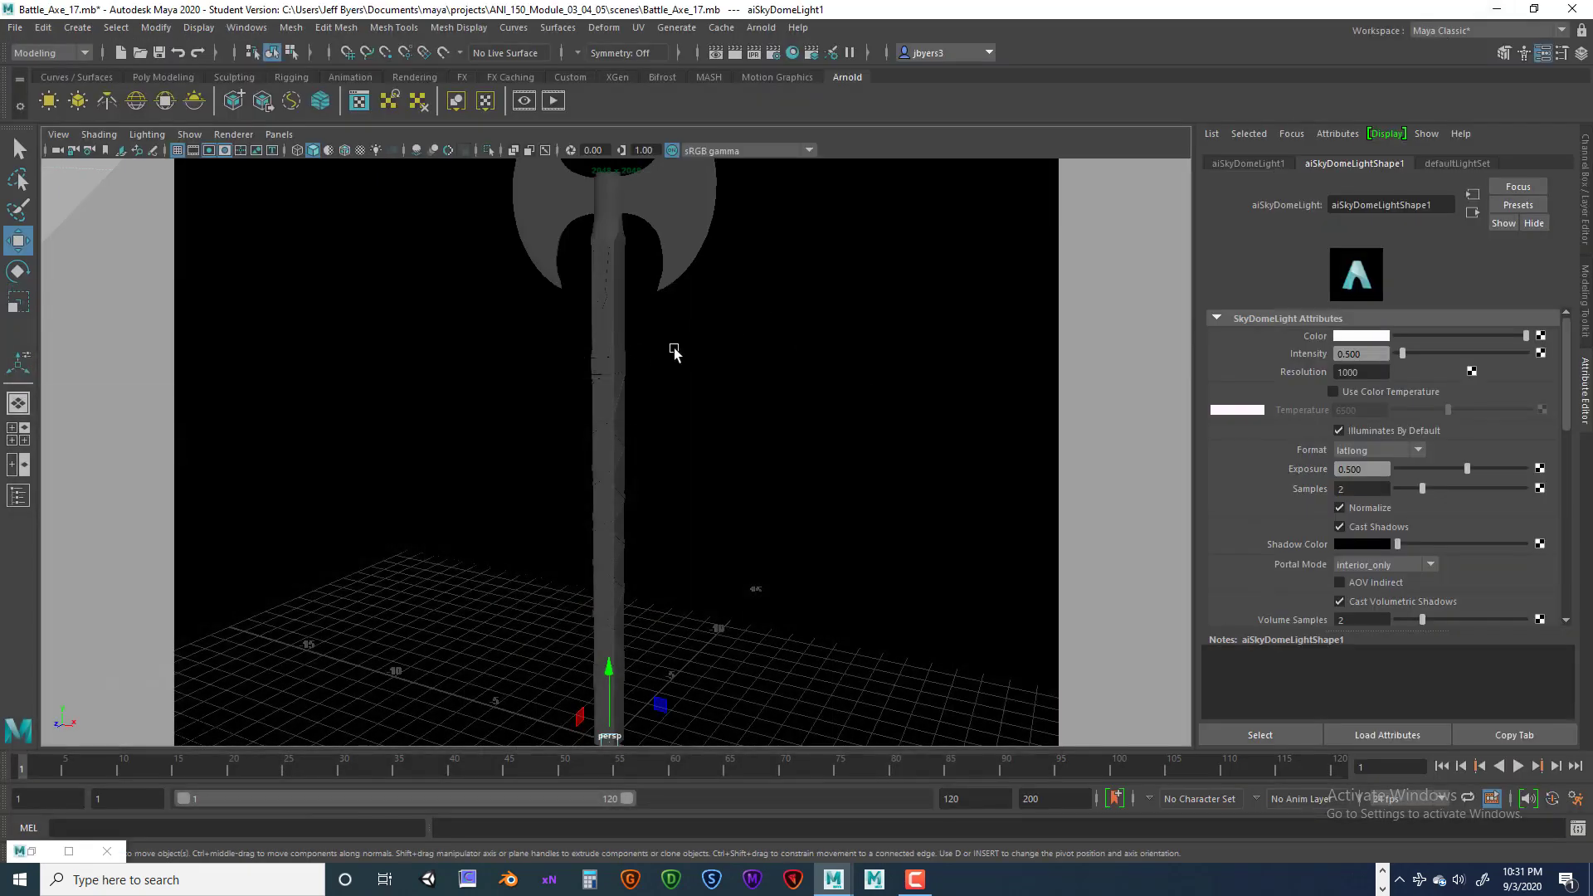
# Widen the Attribute Editor beside the viewport and select the curved backdrop plane.
pyautogui.scroll(3, 674, 350)
pyautogui.press('[')
pyautogui.press('[')
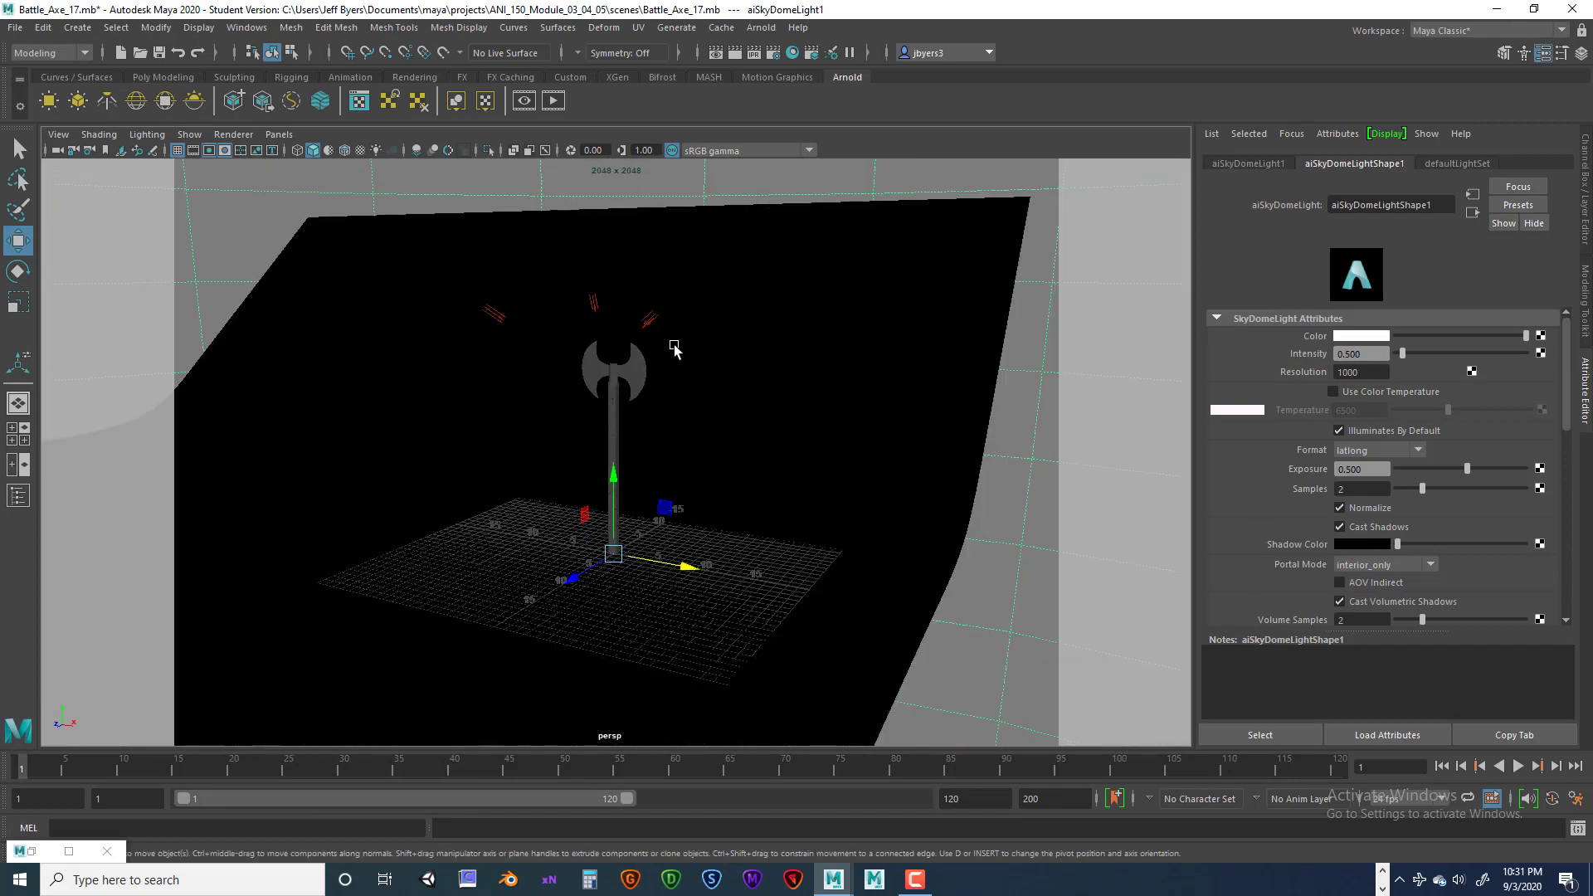
pyautogui.press(']')
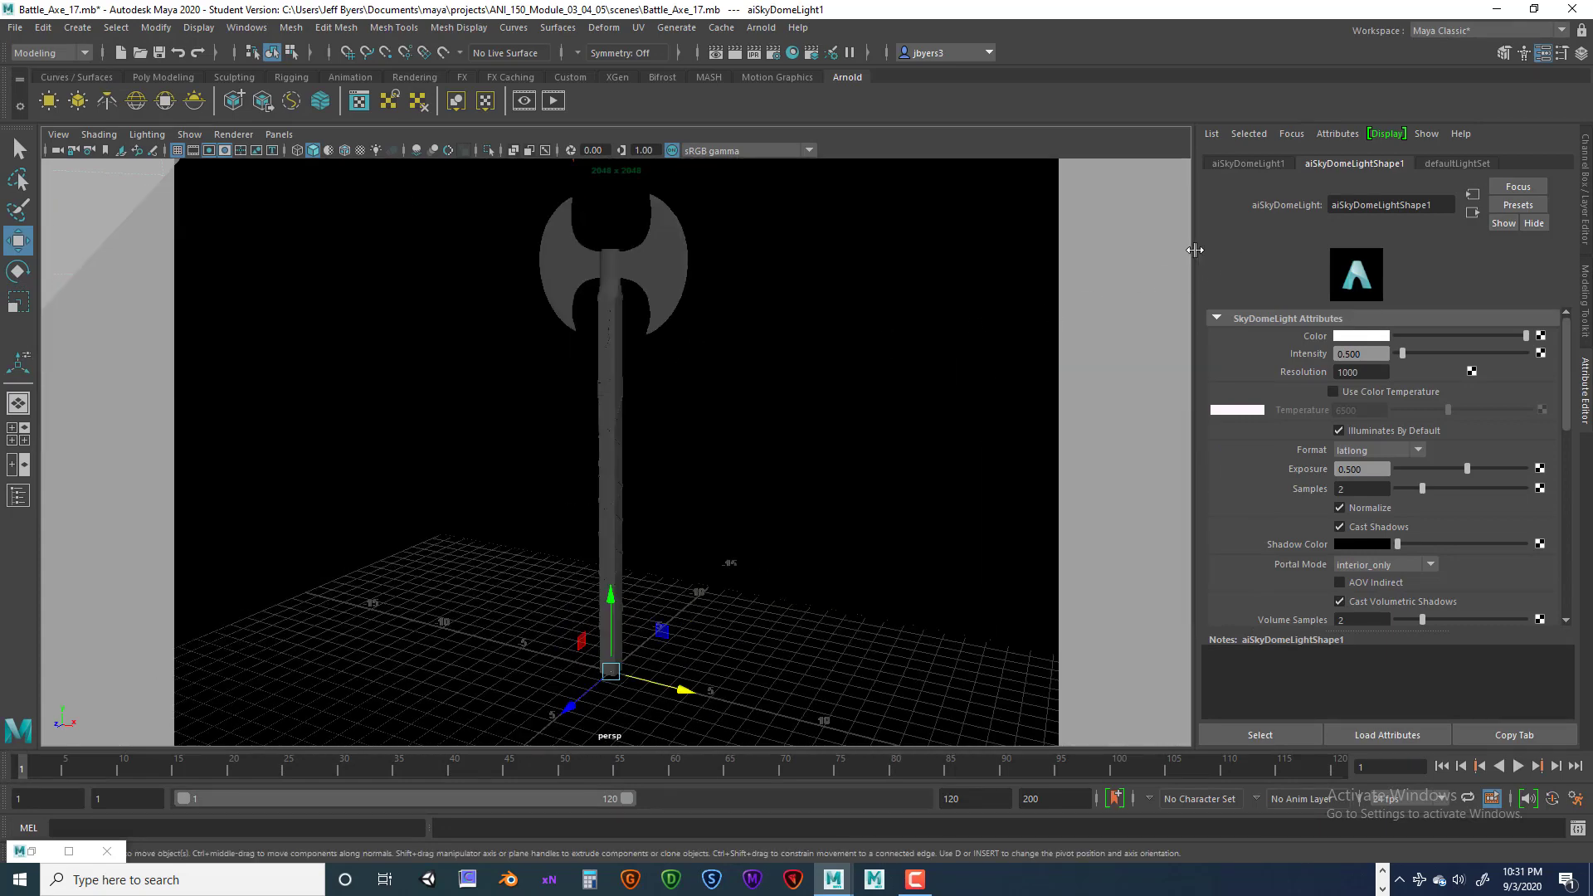
pyautogui.moveTo(1195, 253); pyautogui.dragTo(752, 256)
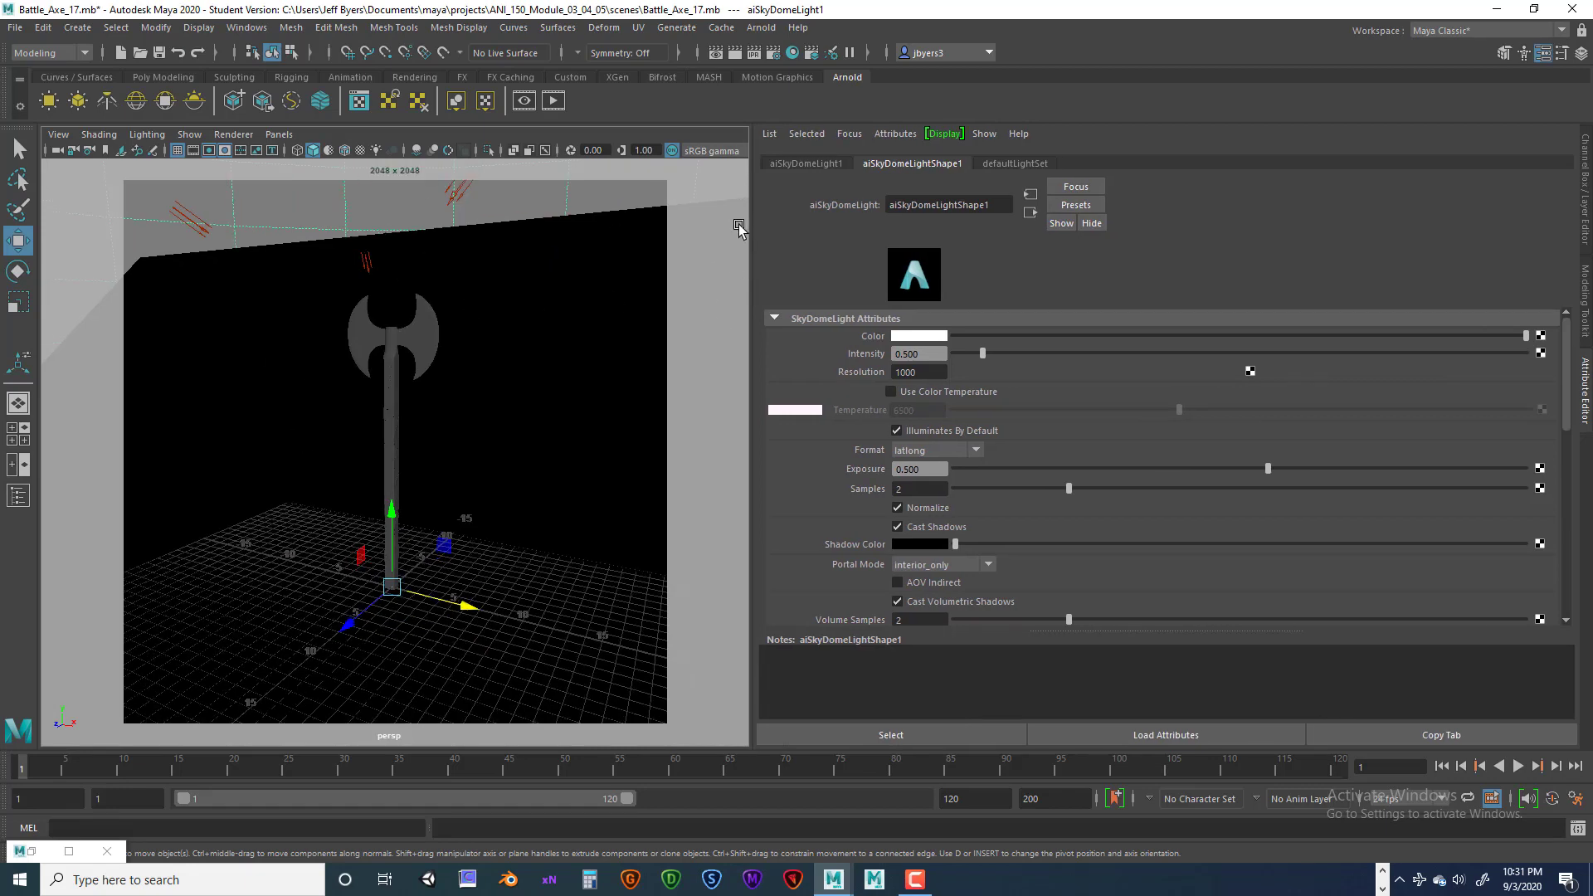
pyautogui.moveTo(751, 229); pyautogui.dragTo(742, 234)
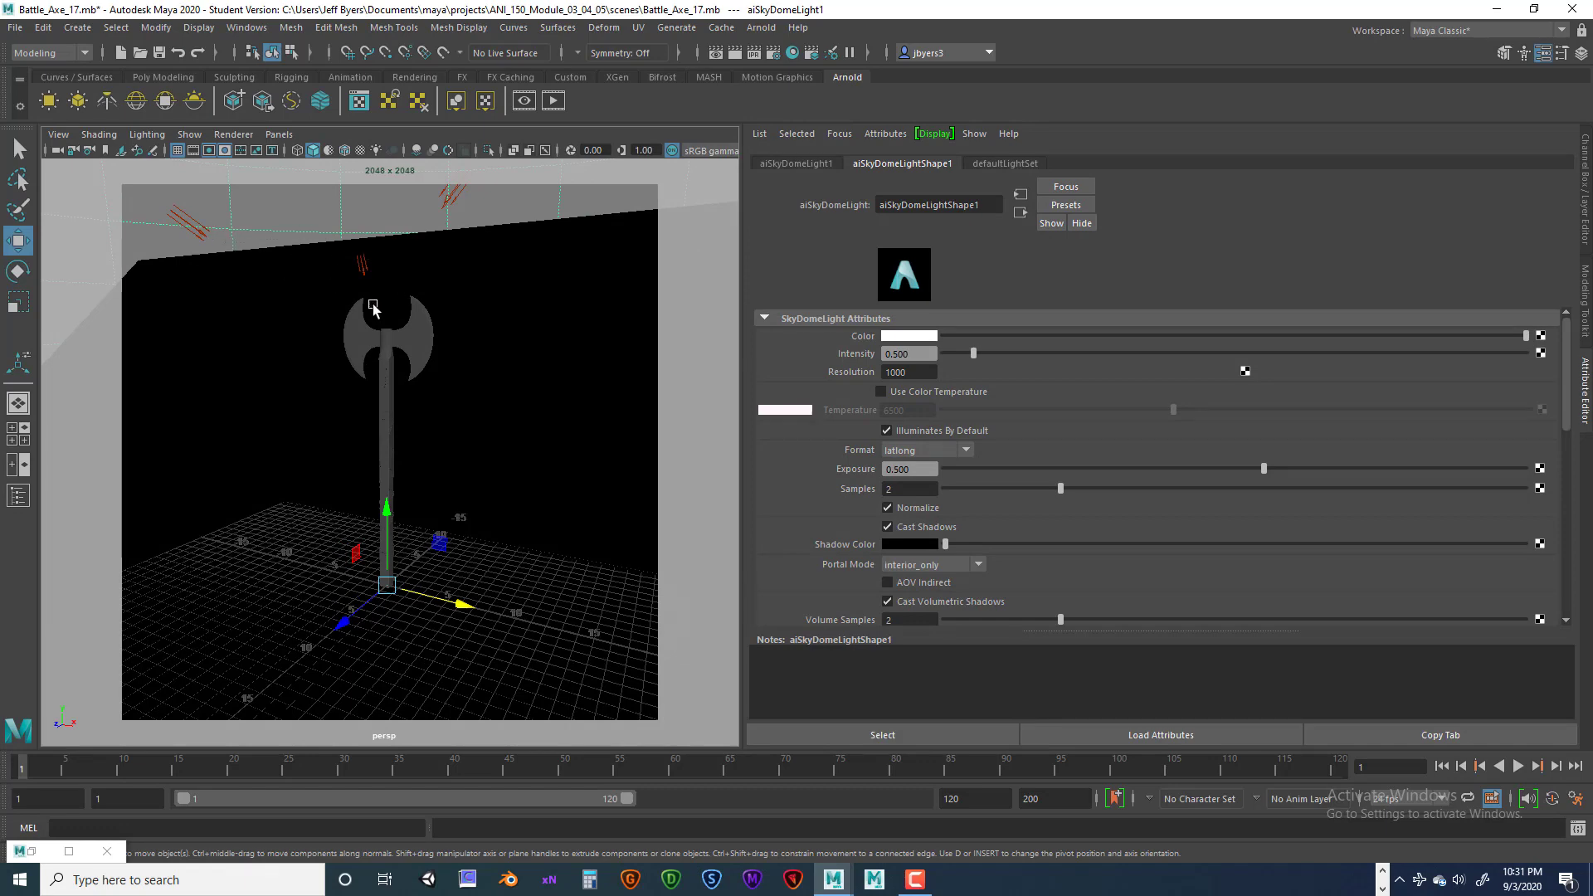
pyautogui.click(486, 243)
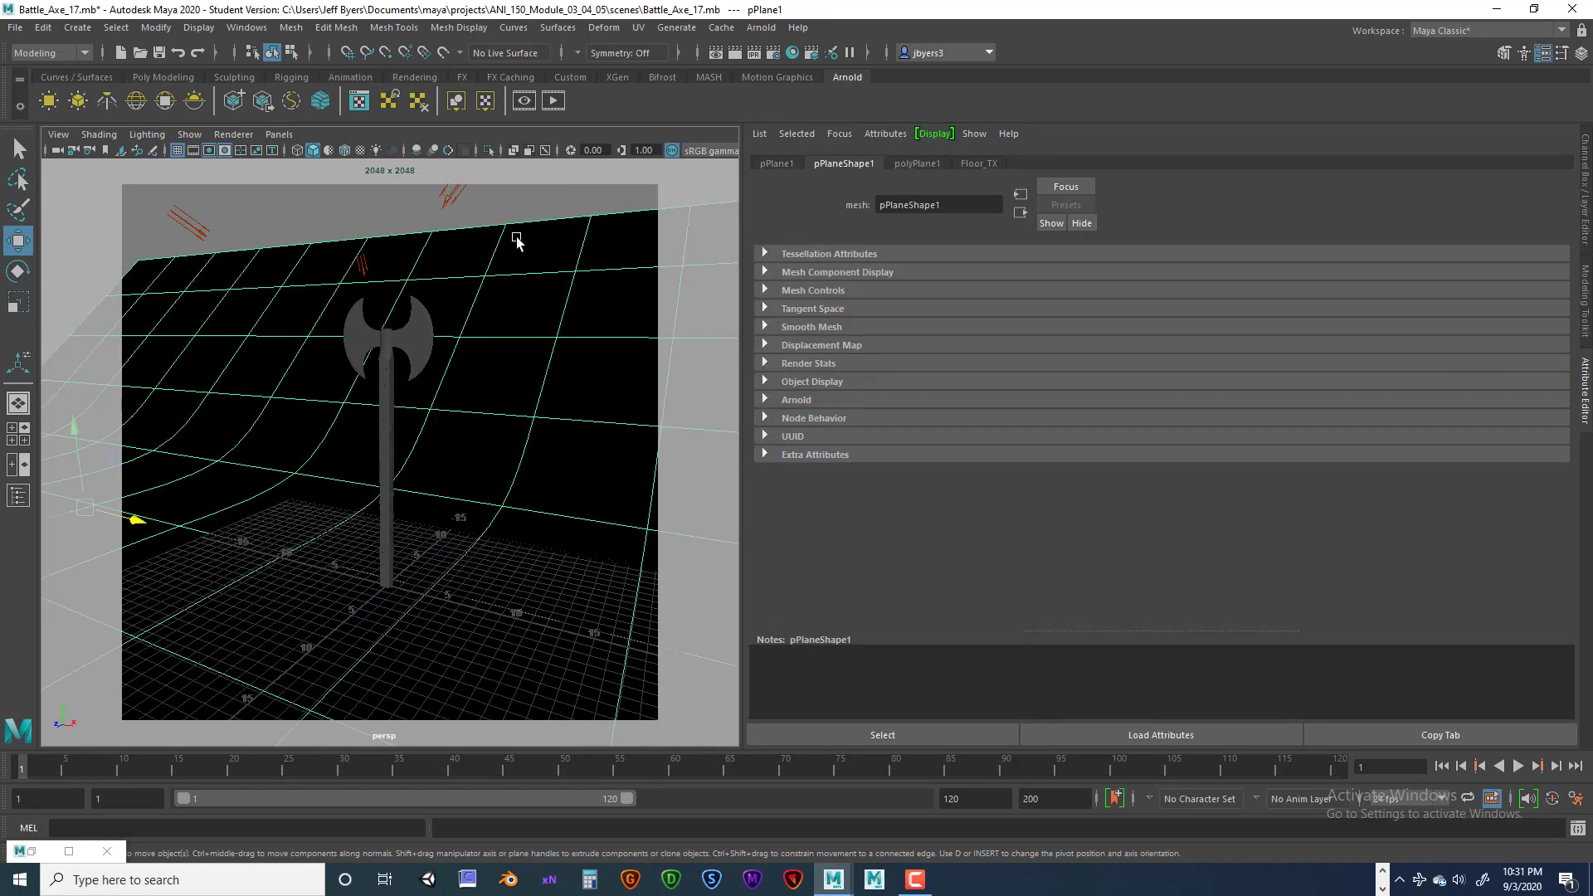
# In the side view, rotate and raise the backdrop plane's upper-end vertices to reshape its curve.
pyautogui.press('space')
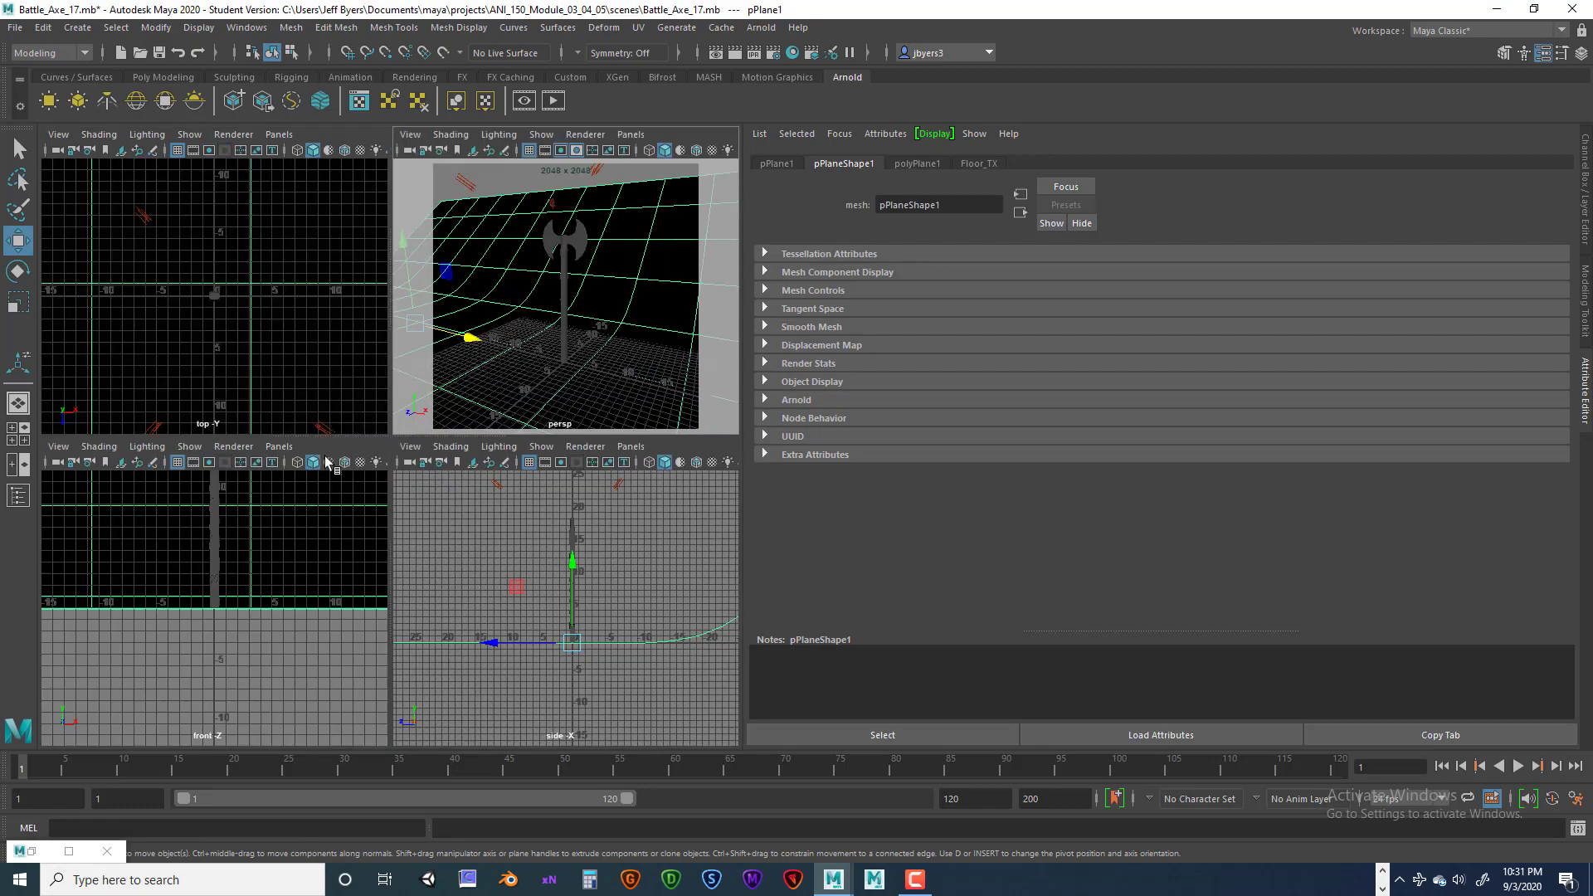
pyautogui.press('space')
pyautogui.scroll(-5, 487, 502)
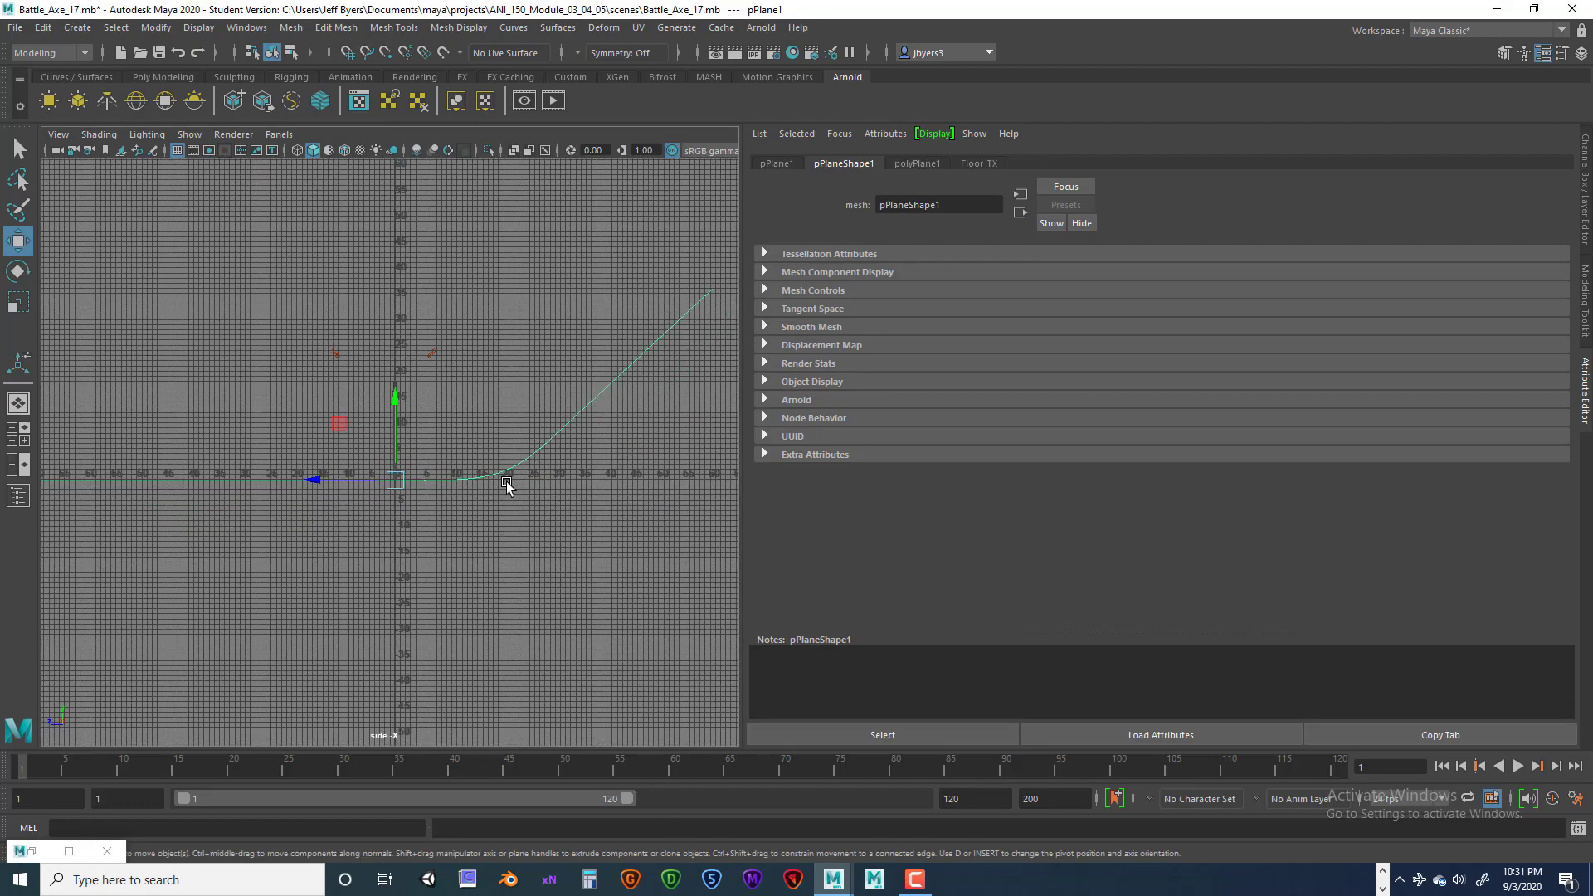
pyautogui.keyDown('alt'); pyautogui.moveTo(575, 425); pyautogui.dragTo(458, 519, button='middle'); pyautogui.keyUp('alt')
pyautogui.moveTo(462, 463); pyautogui.dragTo(399, 430, button='right')
pyautogui.moveTo(403, 400); pyautogui.dragTo(503, 492)
pyautogui.press('e')
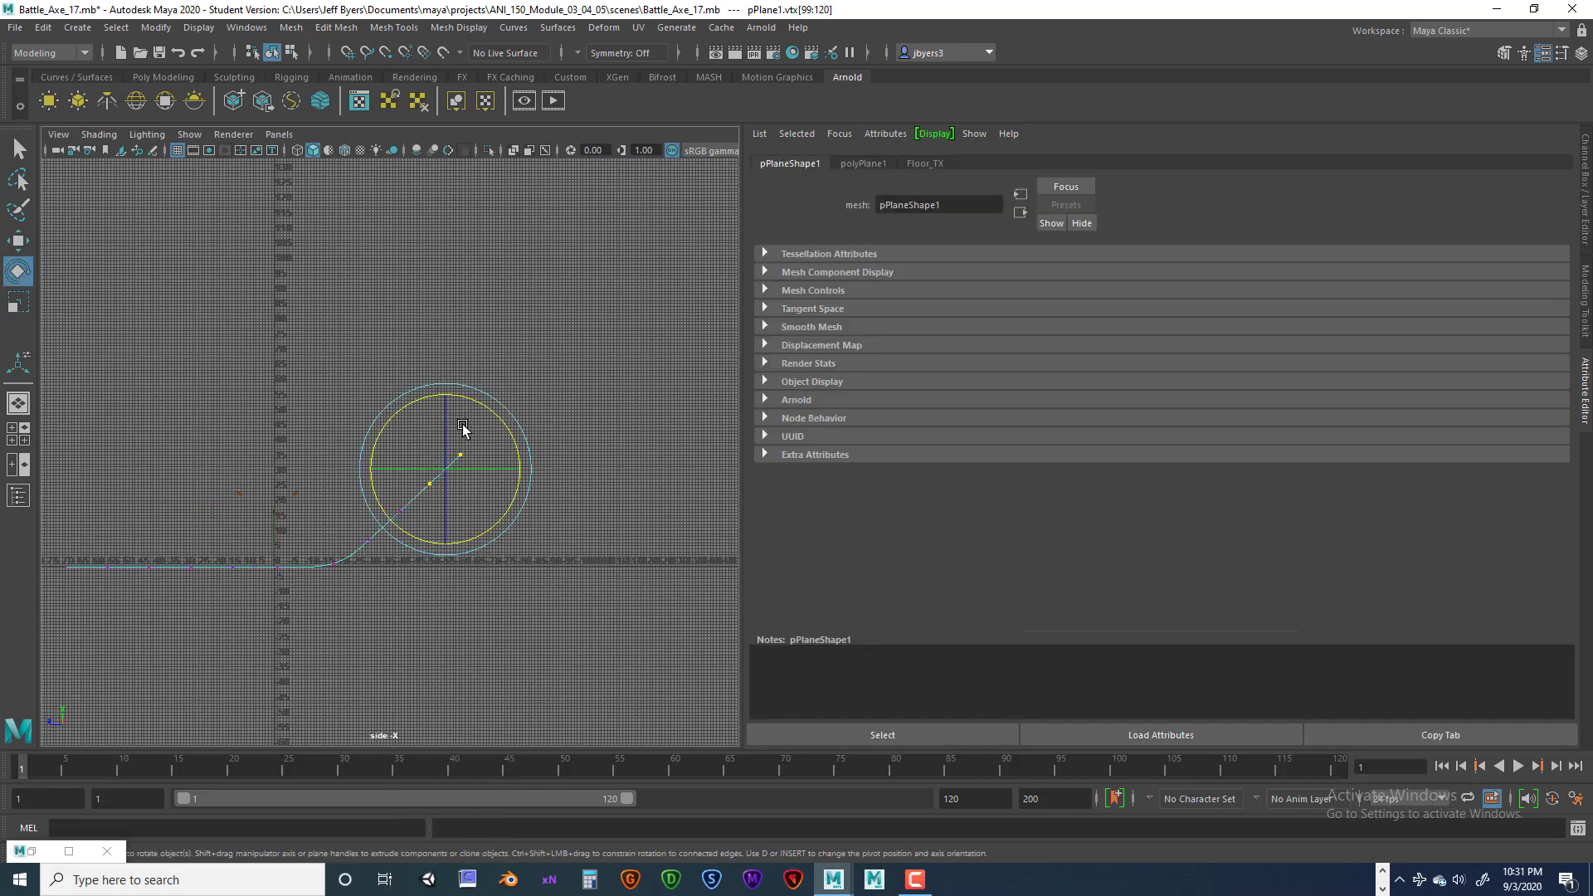
pyautogui.moveTo(476, 424); pyautogui.dragTo(425, 399)
pyautogui.press('w')
pyautogui.moveTo(446, 467); pyautogui.dragTo(412, 419)
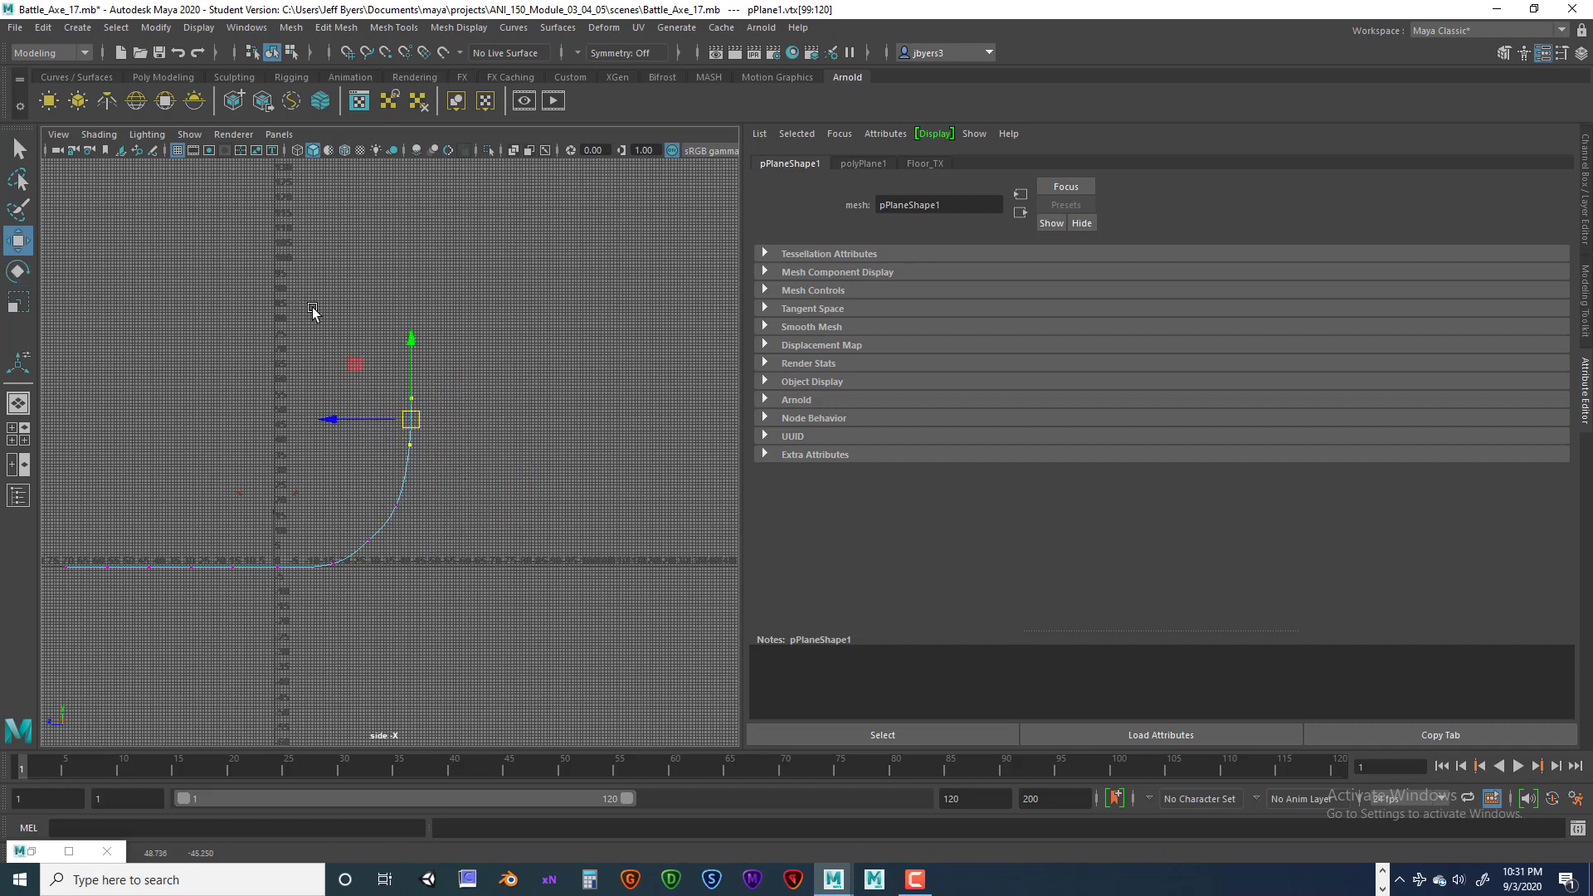
pyautogui.moveTo(356, 531); pyautogui.dragTo(411, 573)
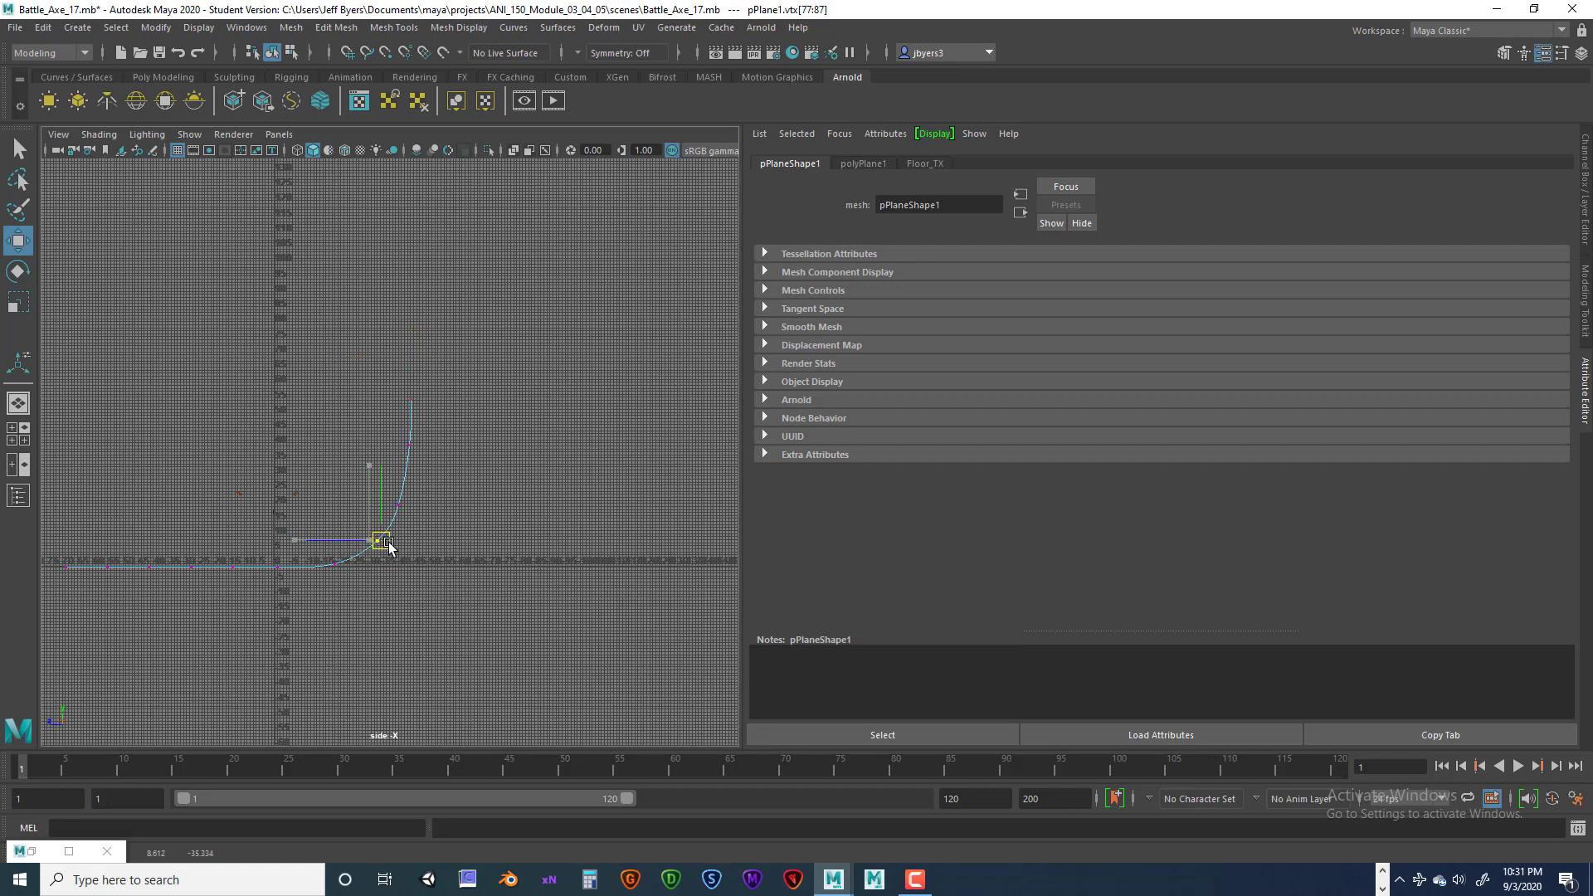
pyautogui.moveTo(390, 342)
pyautogui.mouseDown()
pyautogui.moveTo(455, 458)
pyautogui.moveTo(415, 333)
pyautogui.mouseUp()
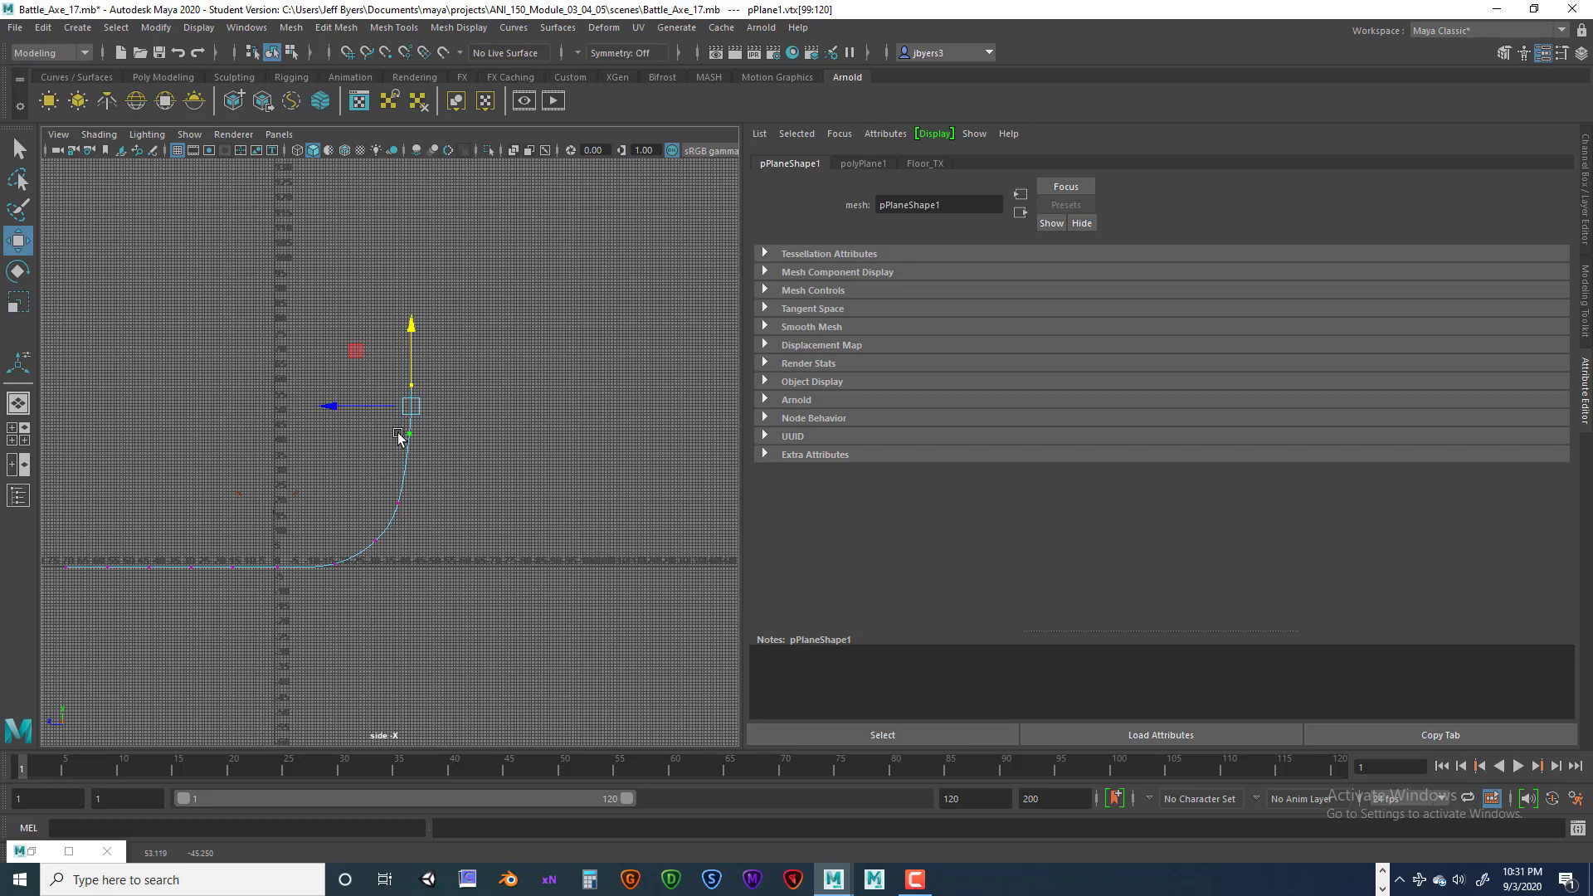
# Return to the perspective view, reselect the backdrop plane in object mode, and resize the Attribute Editor.
pyautogui.press('space')
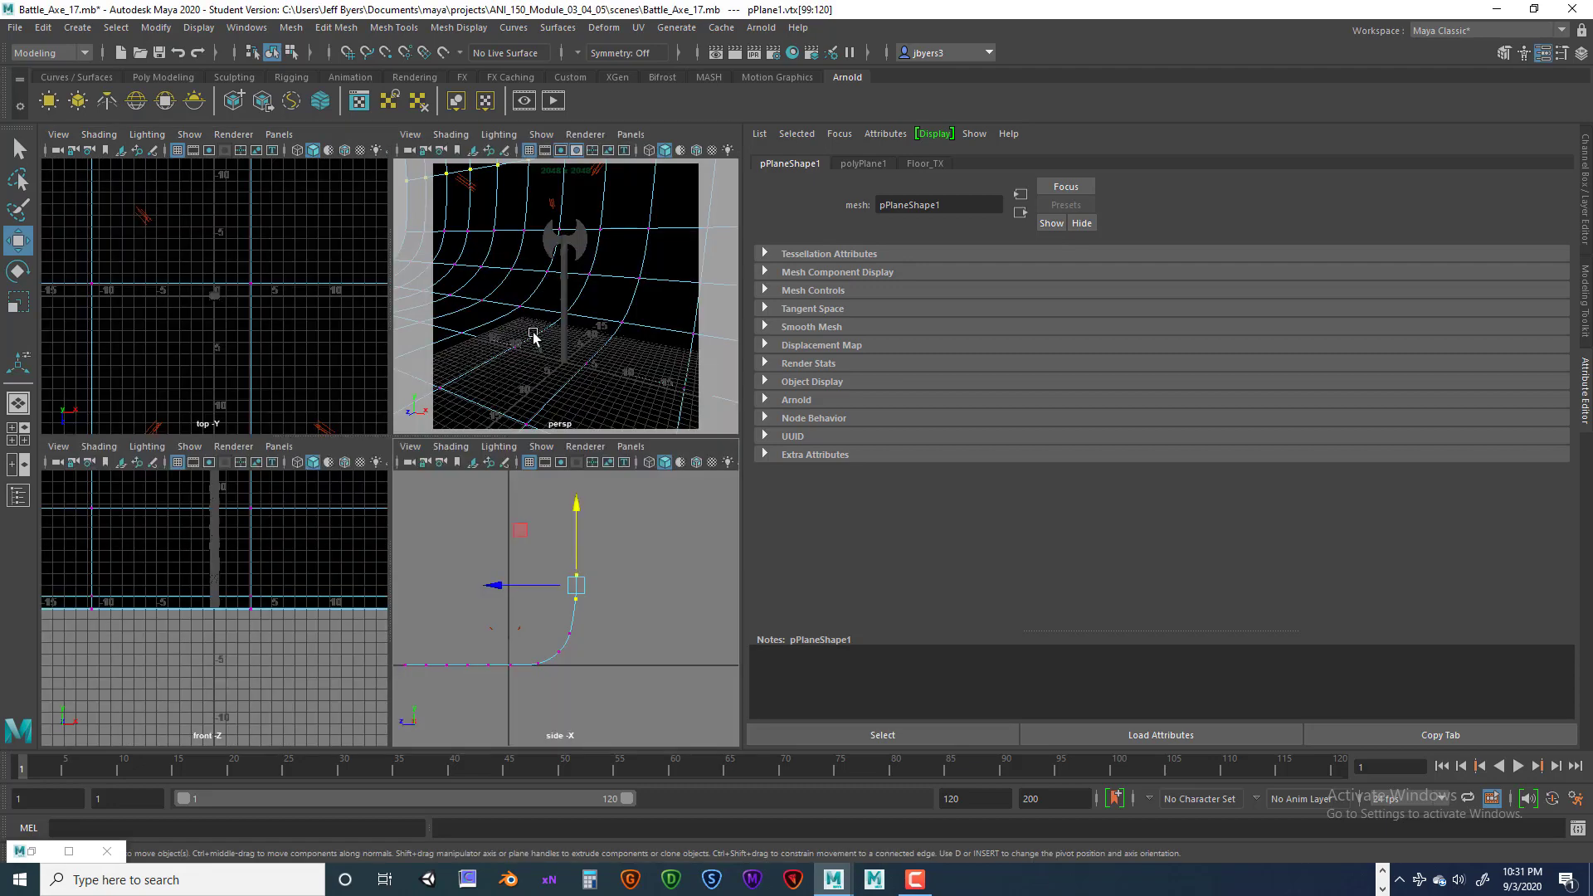
pyautogui.press('space')
pyautogui.rightClick(445, 268)
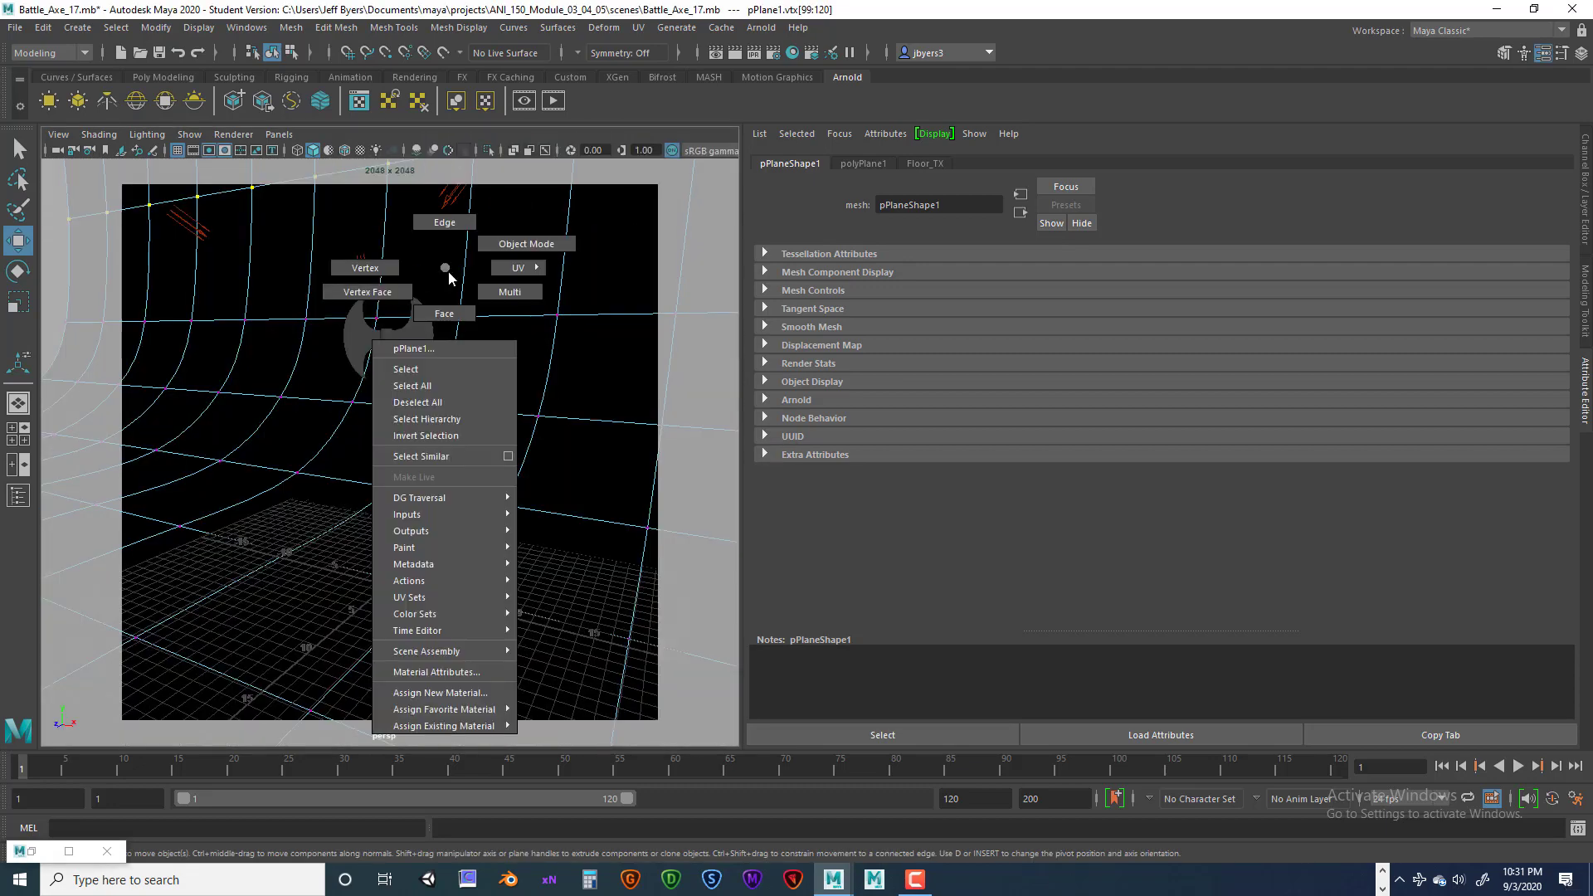
pyautogui.click(453, 368)
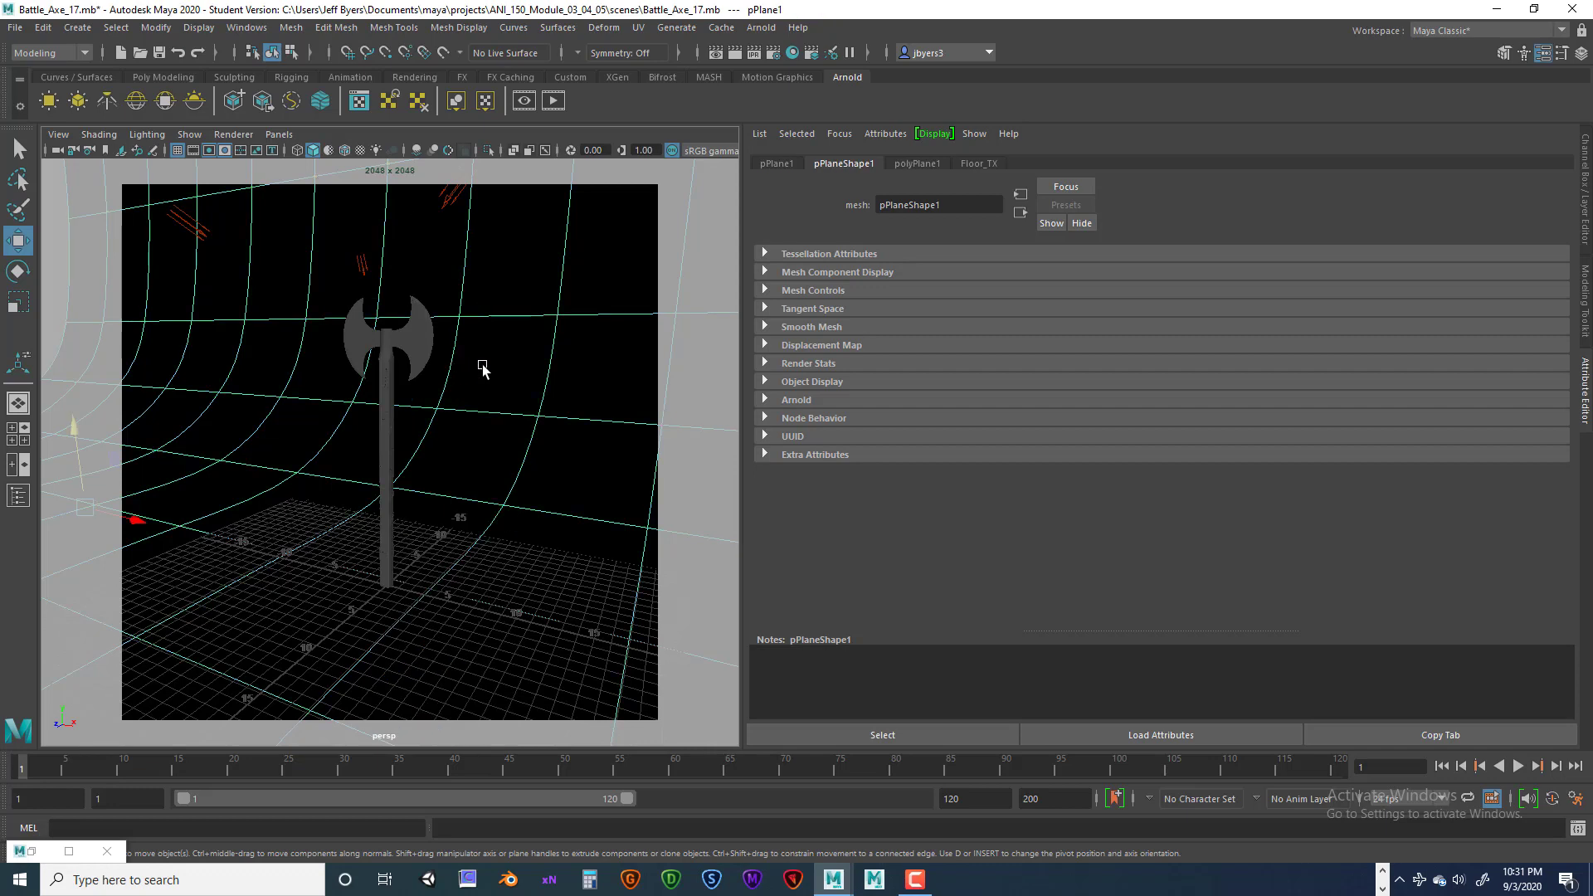
pyautogui.scroll(5, 490, 369)
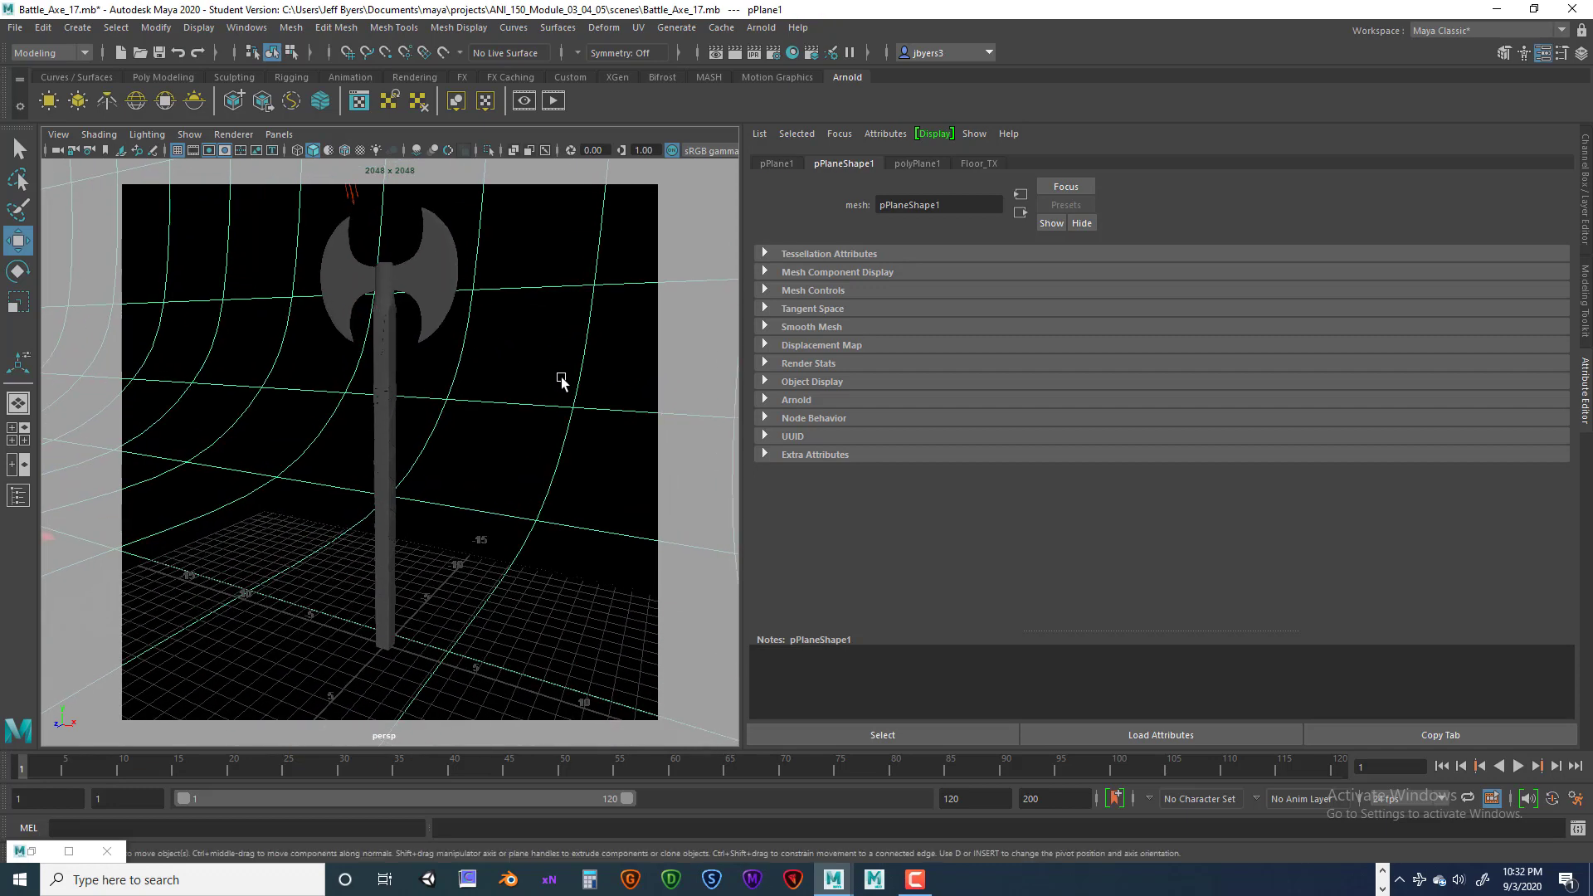
pyautogui.scroll(2, 518, 378)
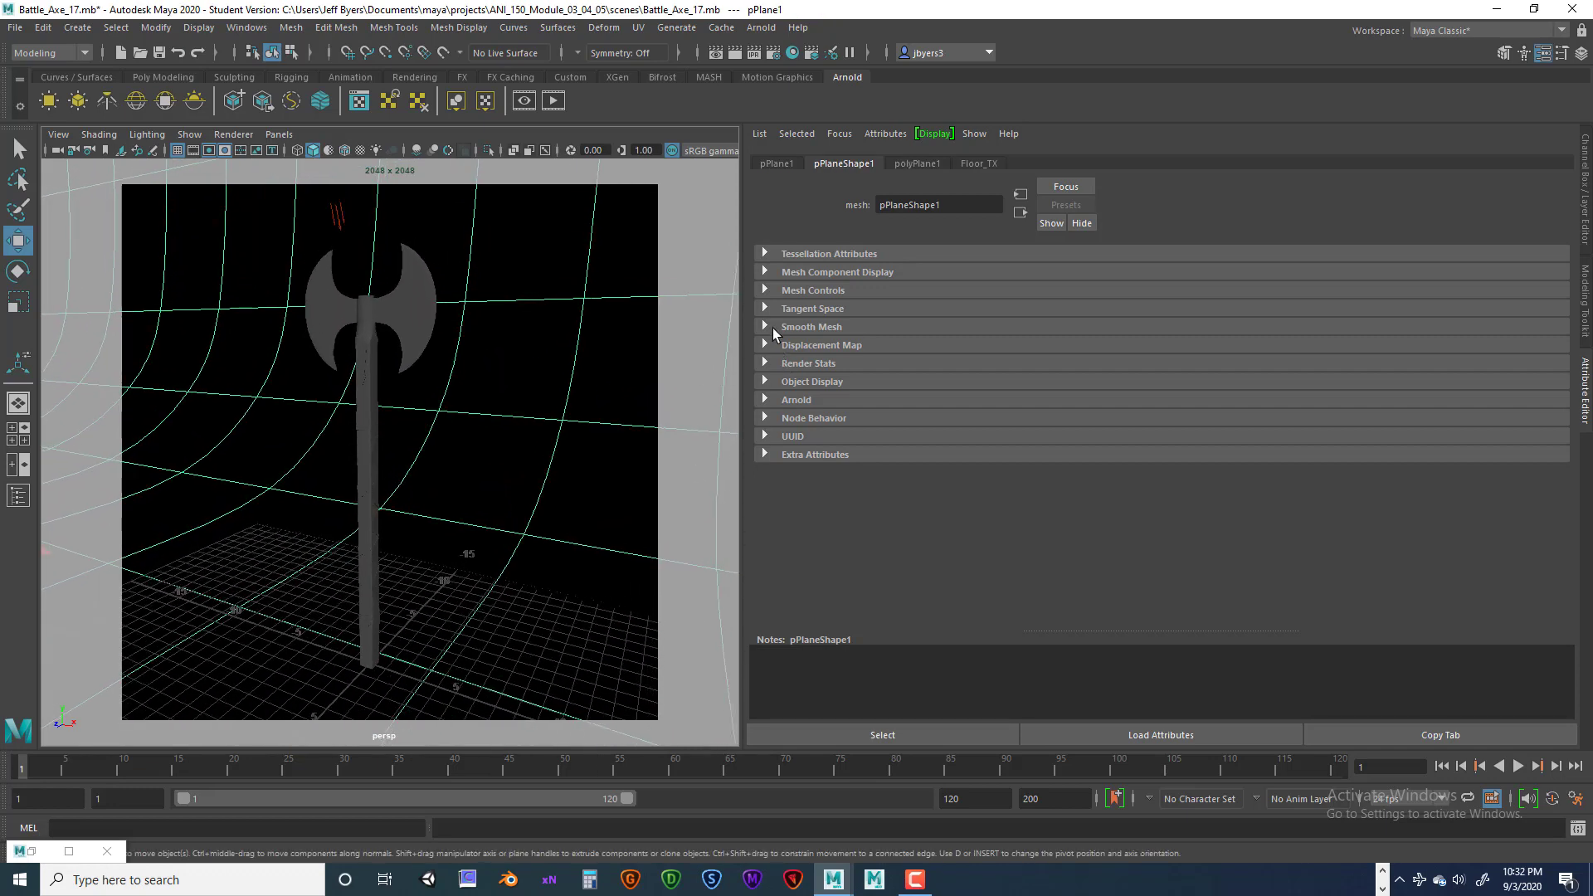
pyautogui.moveTo(741, 273); pyautogui.dragTo(1110, 286)
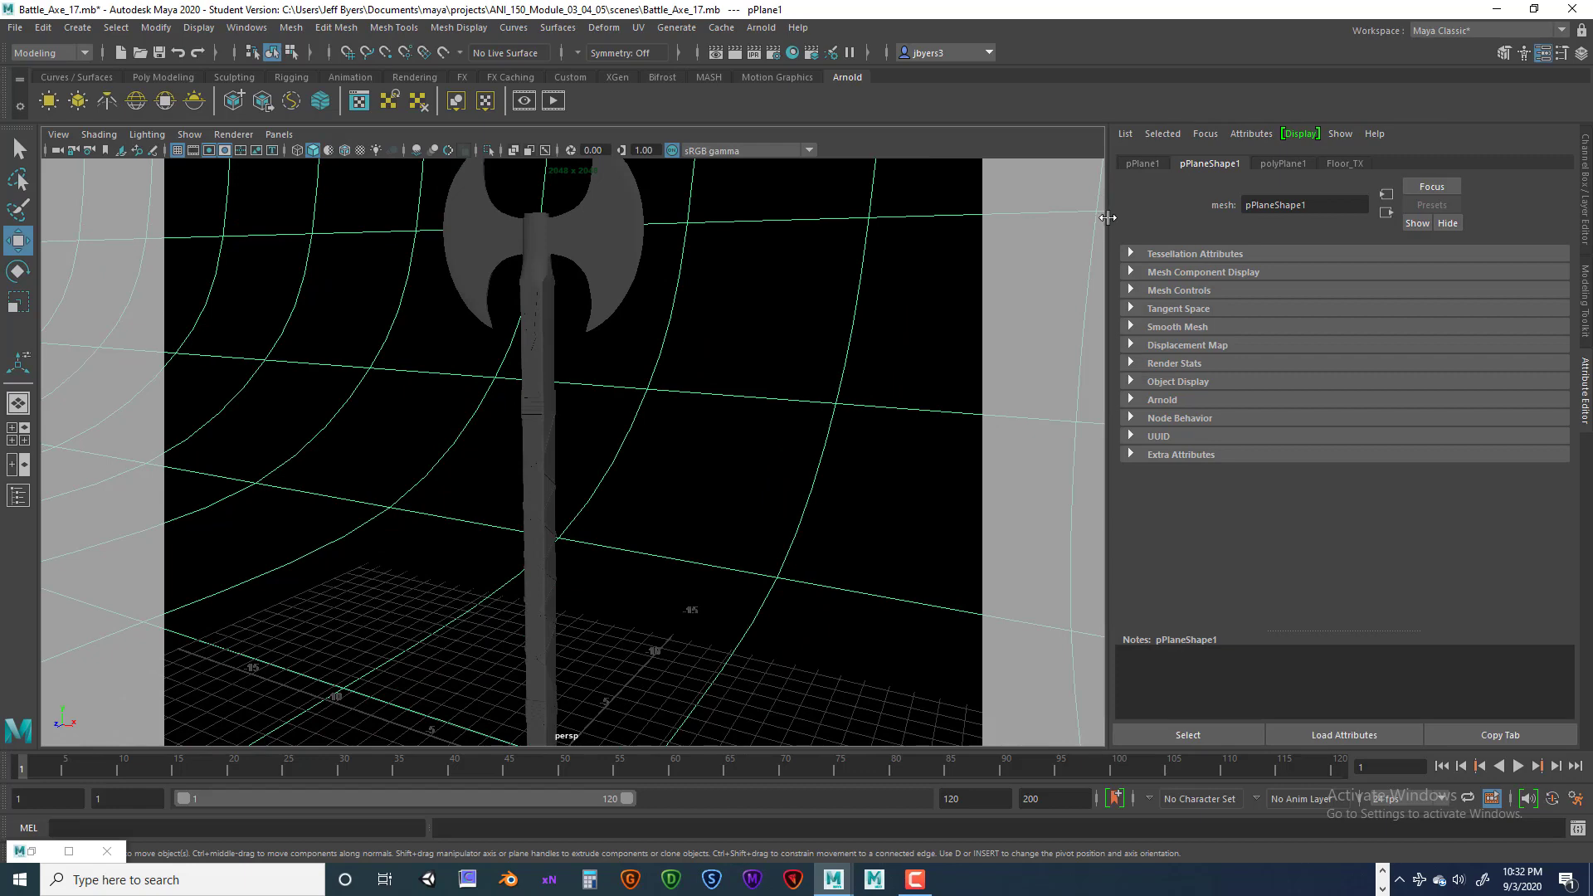
pyautogui.moveTo(1104, 217); pyautogui.dragTo(770, 224)
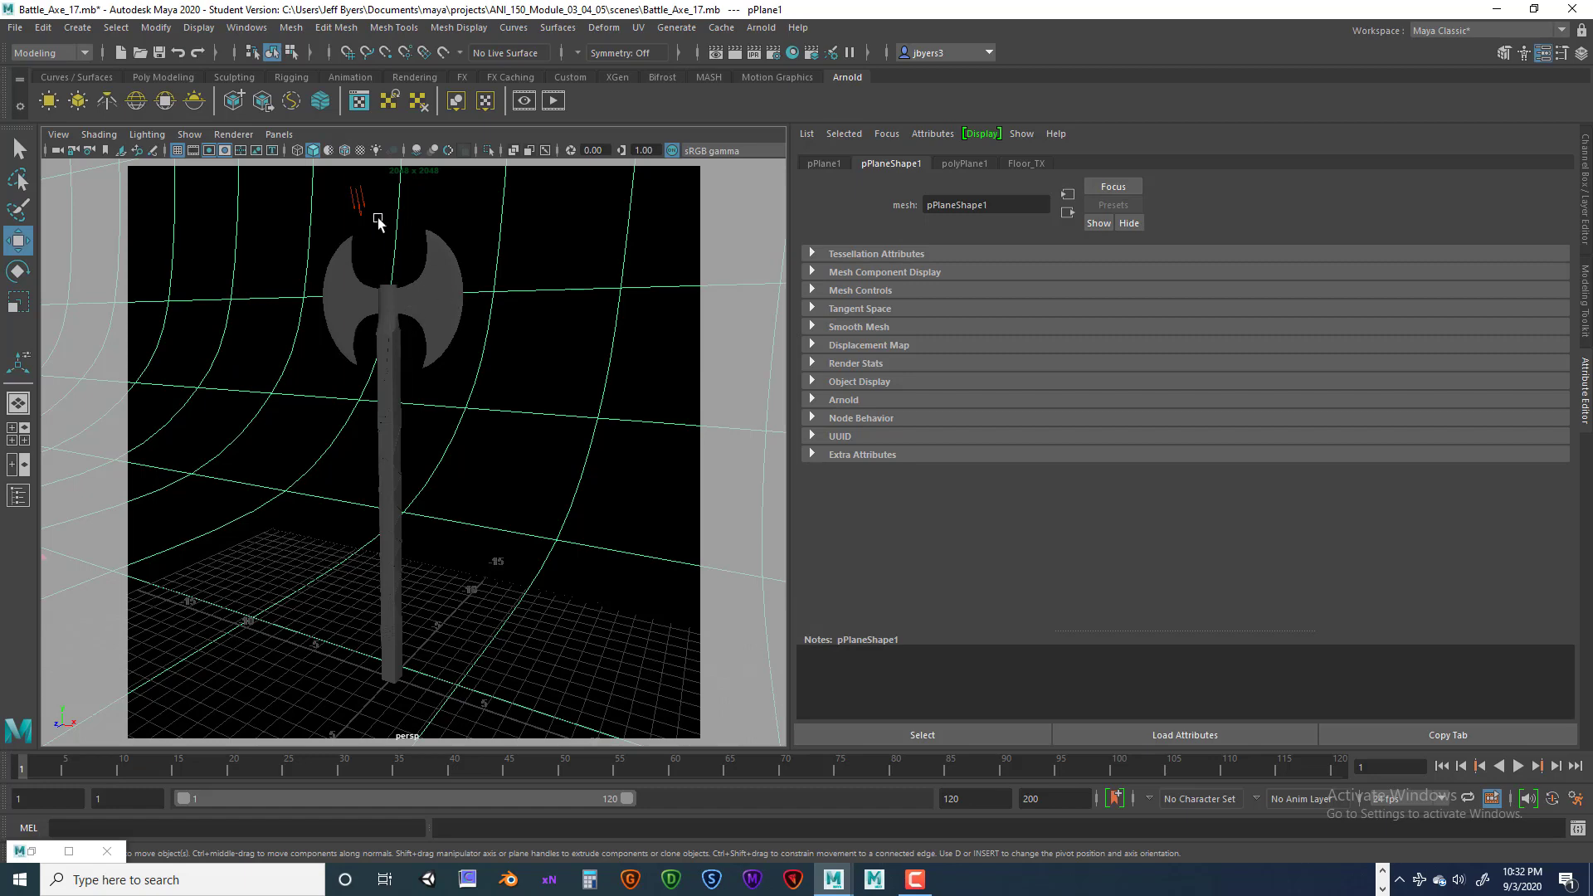
pyautogui.scroll(-3, 401, 260)
# Set directionalLight1's Intensity and Exposure to 1.0.
pyautogui.click(222, 263)
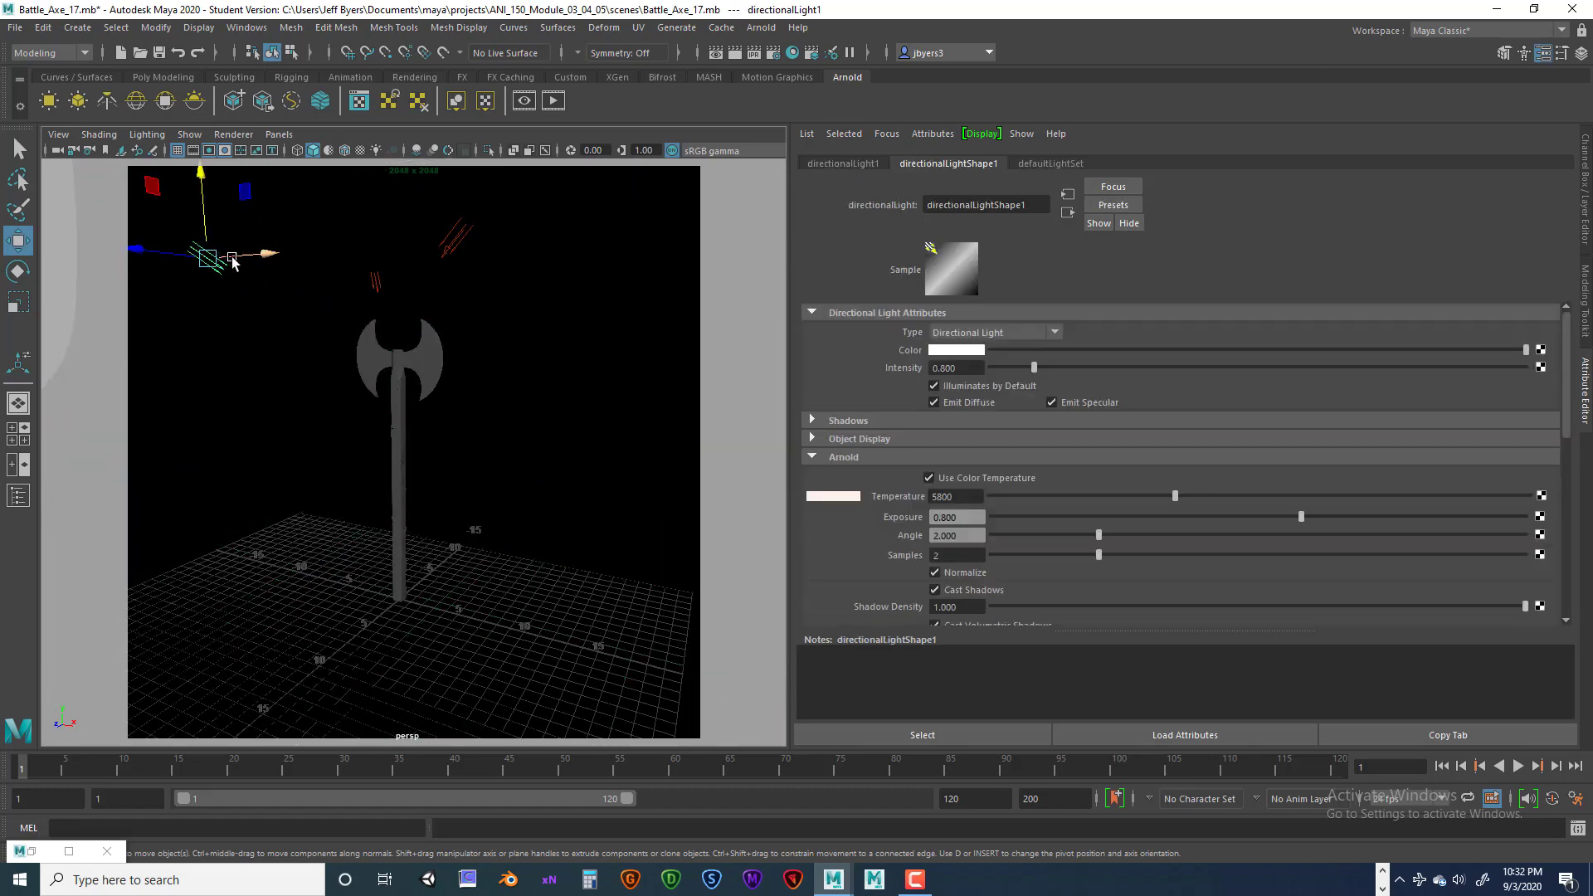
pyautogui.click(969, 367)
pyautogui.moveTo(958, 365); pyautogui.dragTo(921, 366)
pyautogui.press('Return')
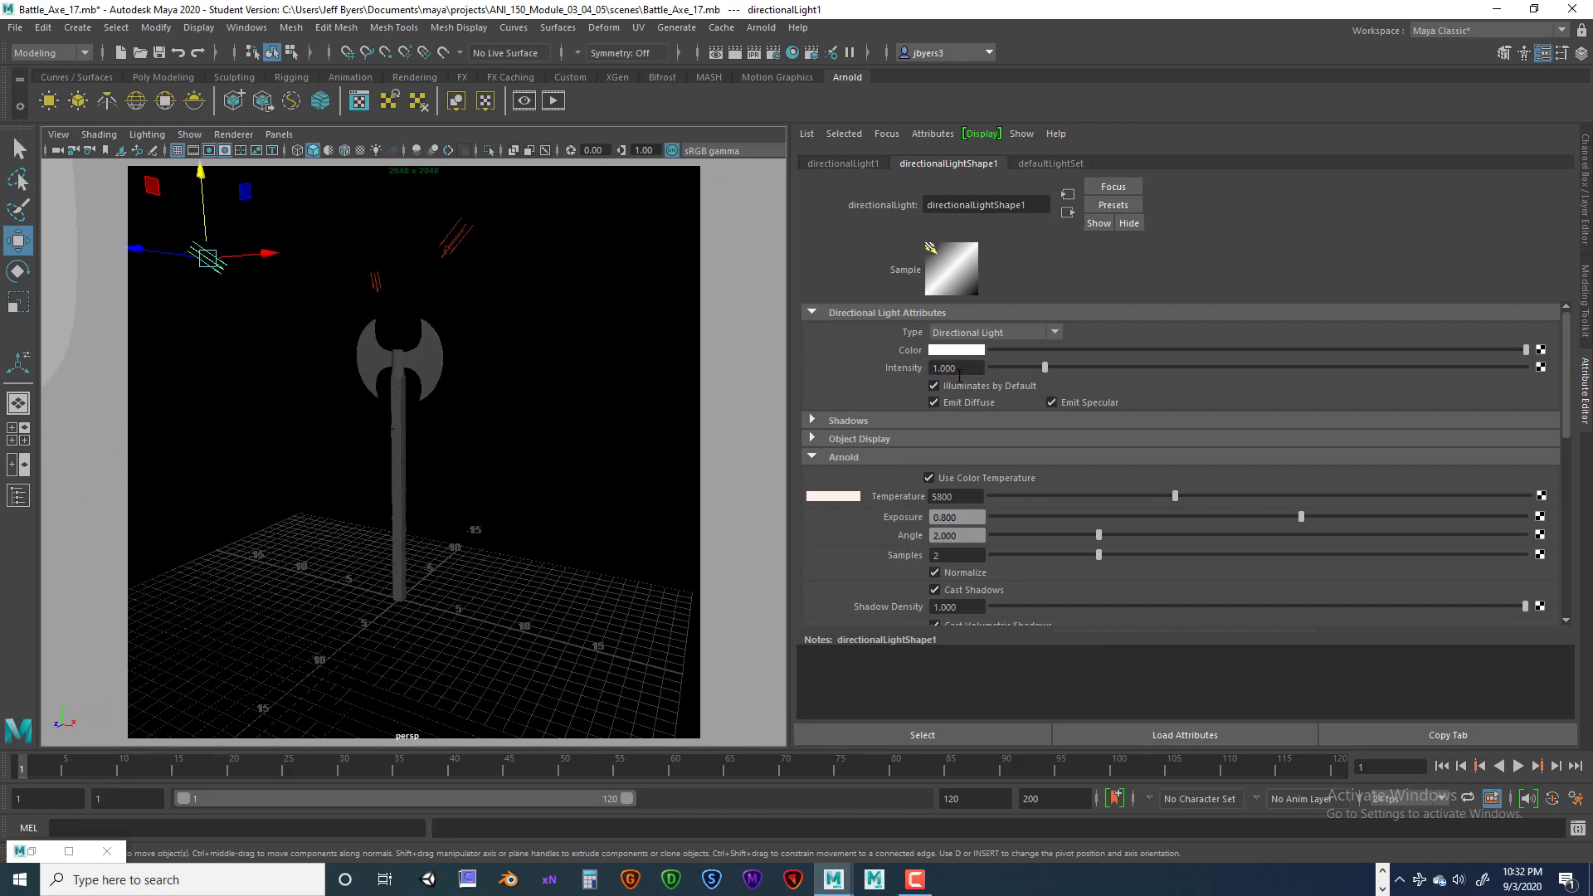
pyautogui.moveTo(972, 520); pyautogui.dragTo(916, 516)
pyautogui.write('1')
pyautogui.press('Return')
# Set directionalLight2's Intensity and Exposure to 0.5.
pyautogui.click(452, 236)
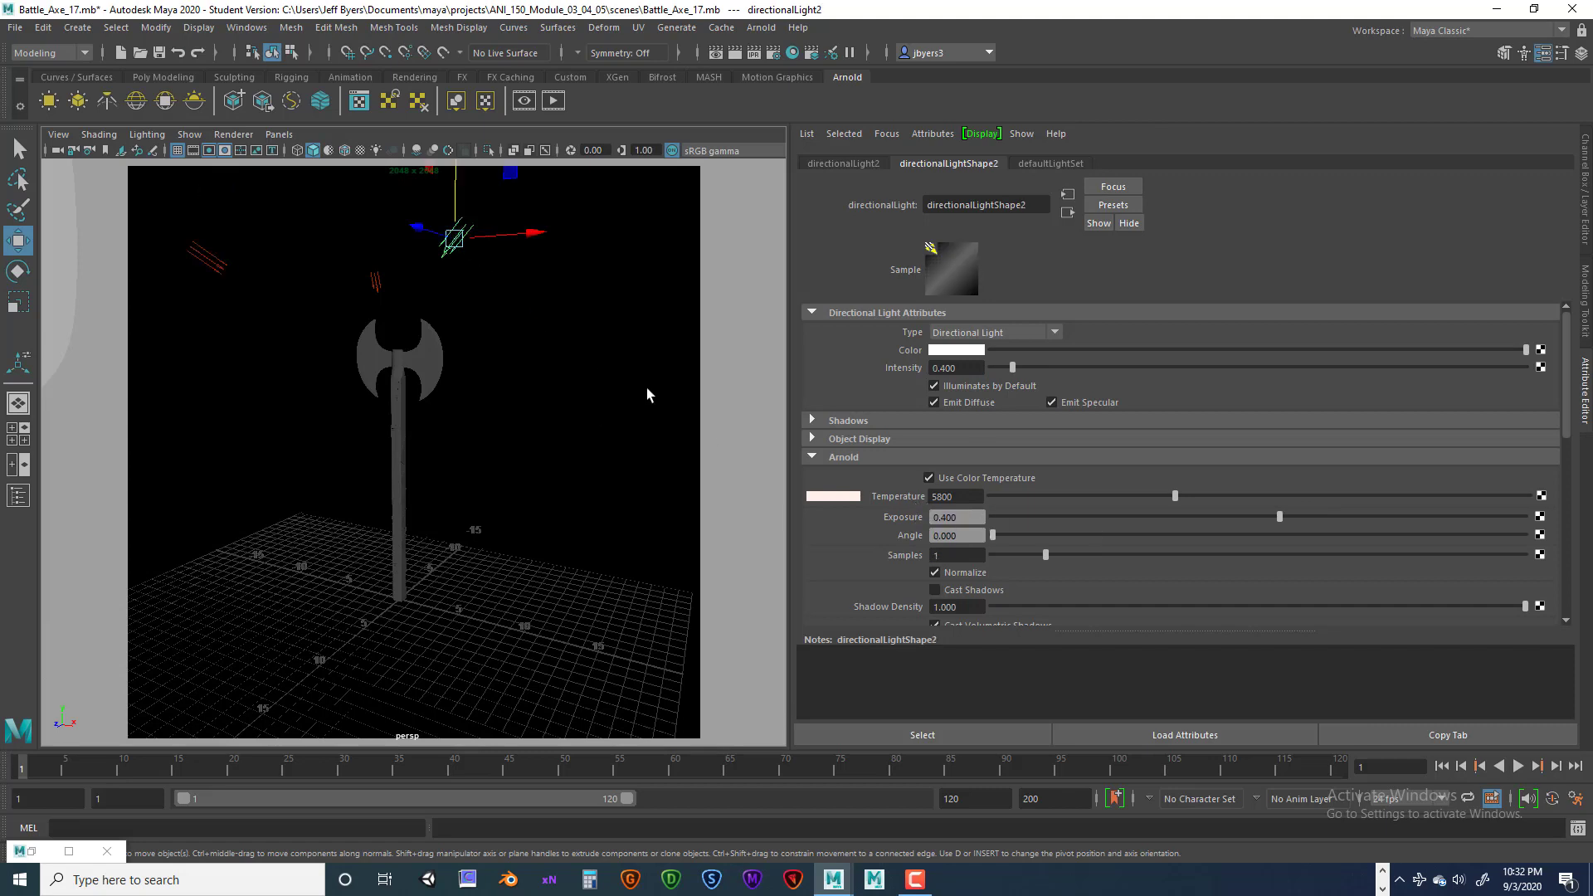
pyautogui.moveTo(962, 368); pyautogui.dragTo(922, 366)
pyautogui.press('BackSpace')
pyautogui.write('.5')
pyautogui.press('Return')
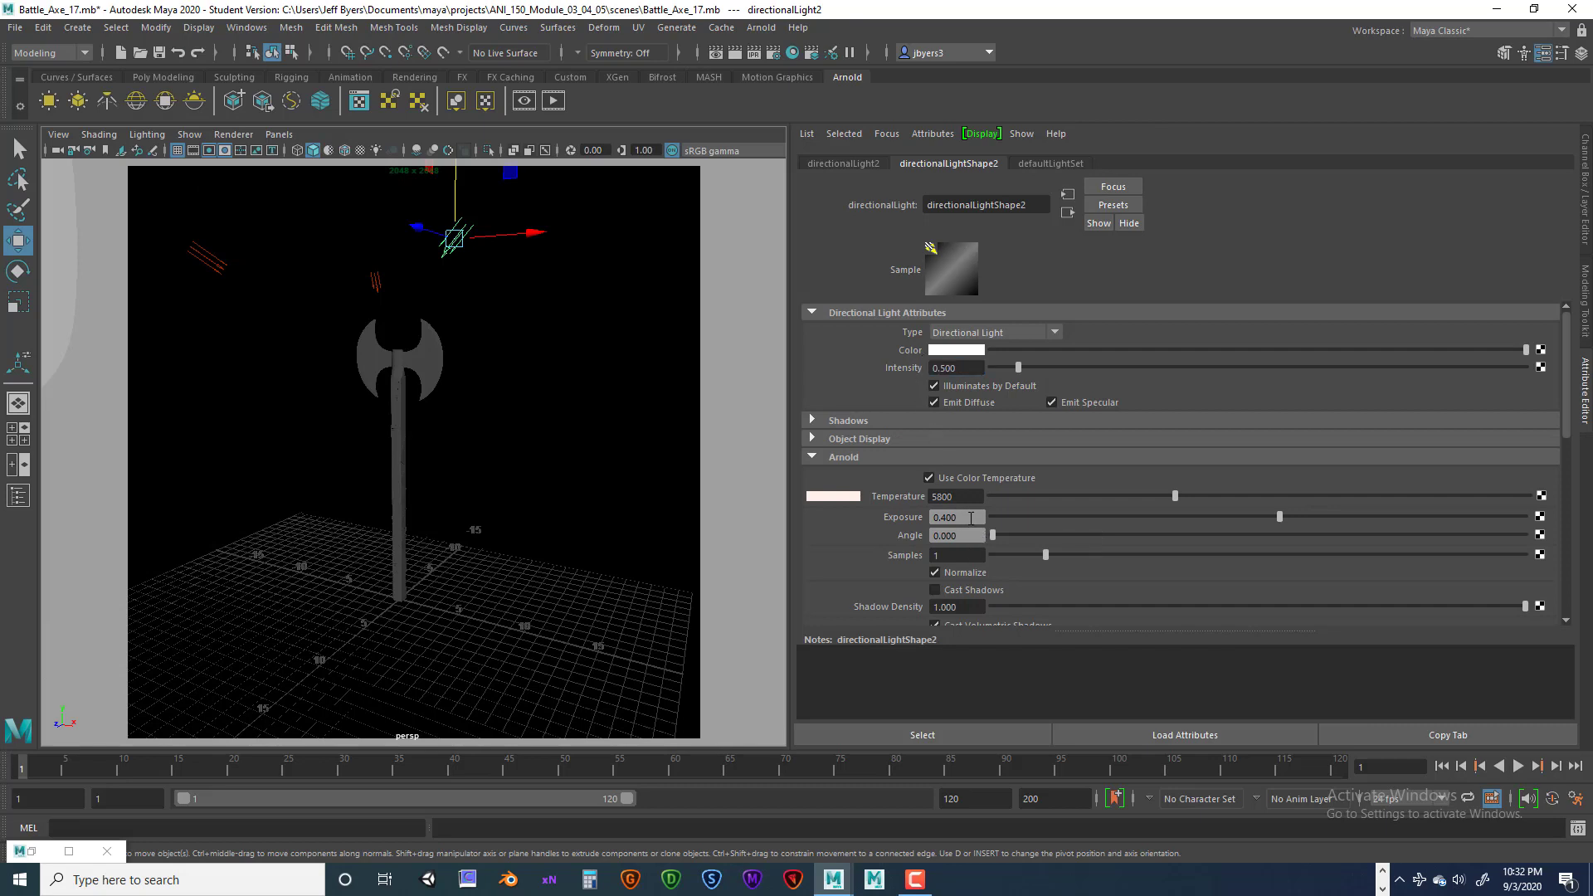
pyautogui.moveTo(955, 516); pyautogui.dragTo(945, 516)
pyautogui.press('Return')
# Recheck the first two lights, then set directionalLight3's Intensity and Exposure to 0.3.
pyautogui.click(215, 259)
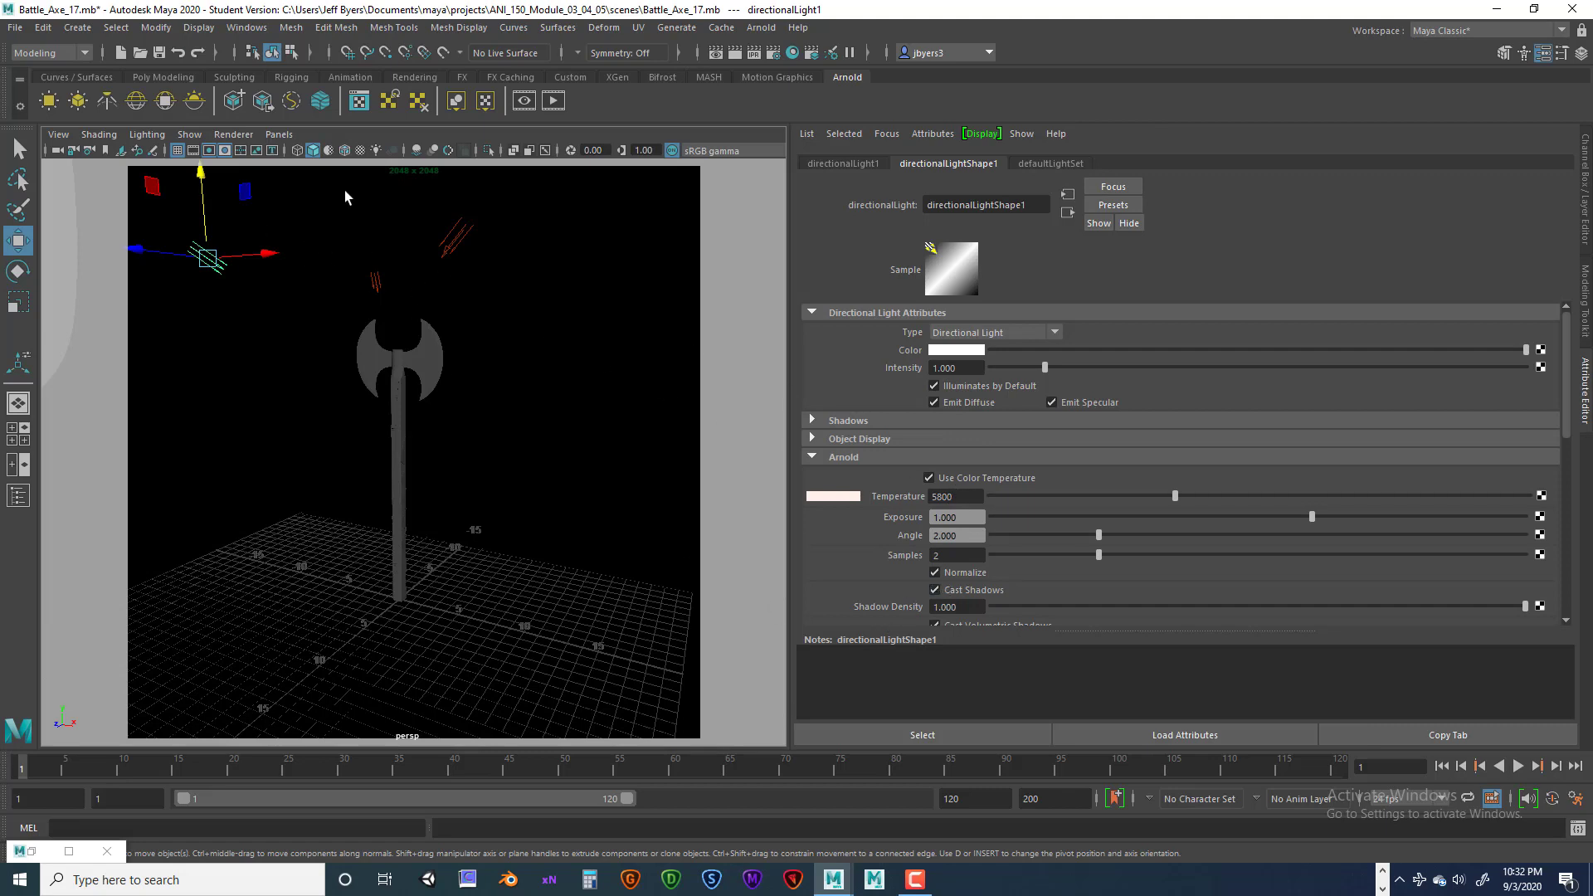
pyautogui.click(472, 237)
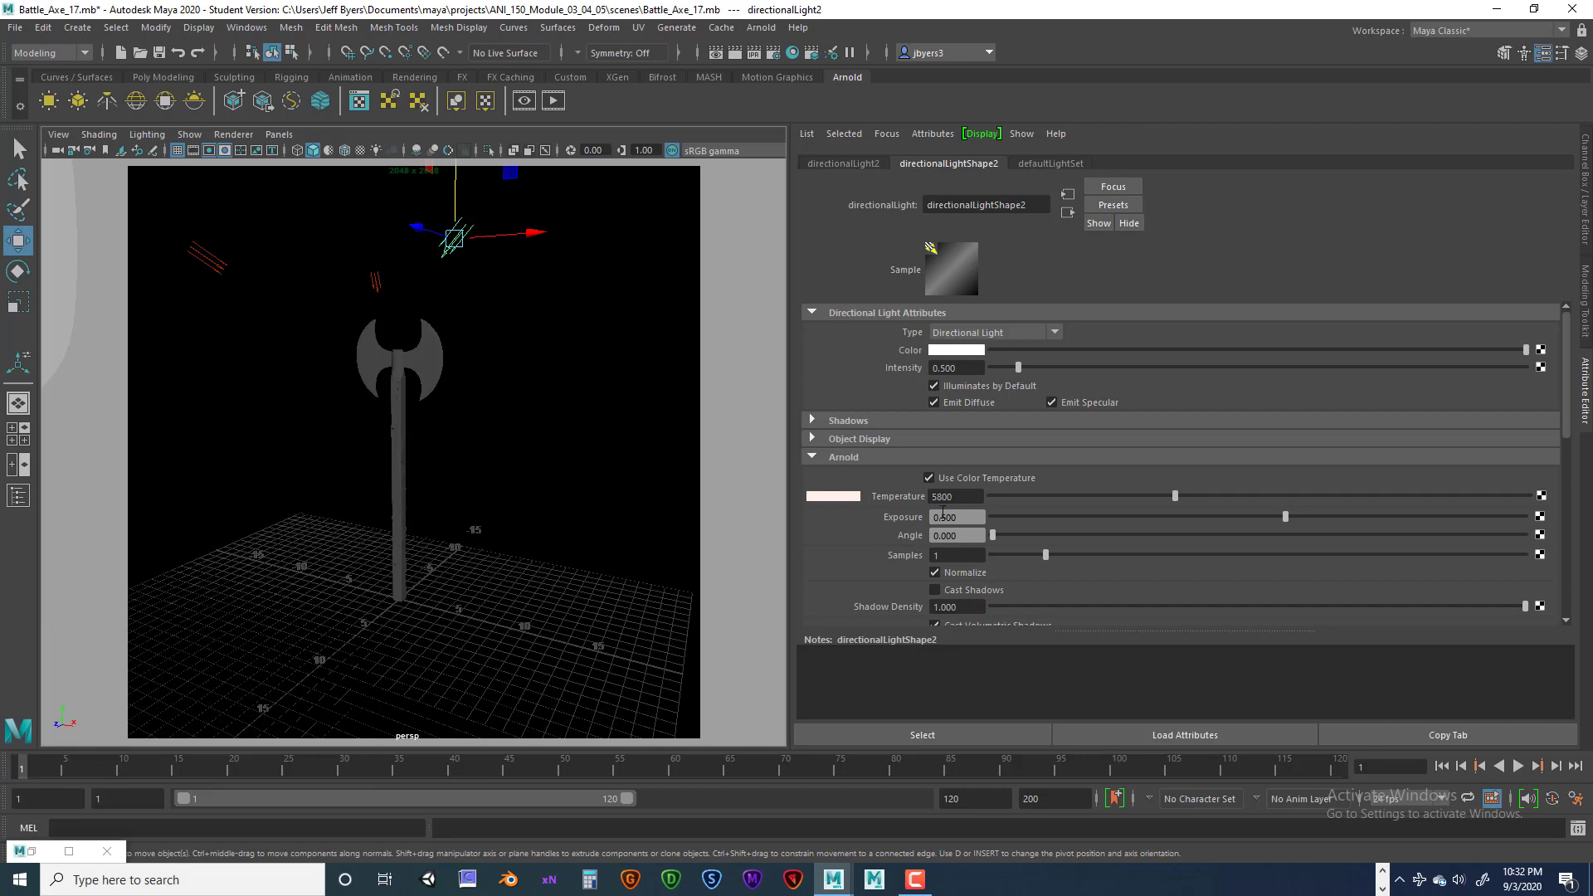
pyautogui.click(375, 281)
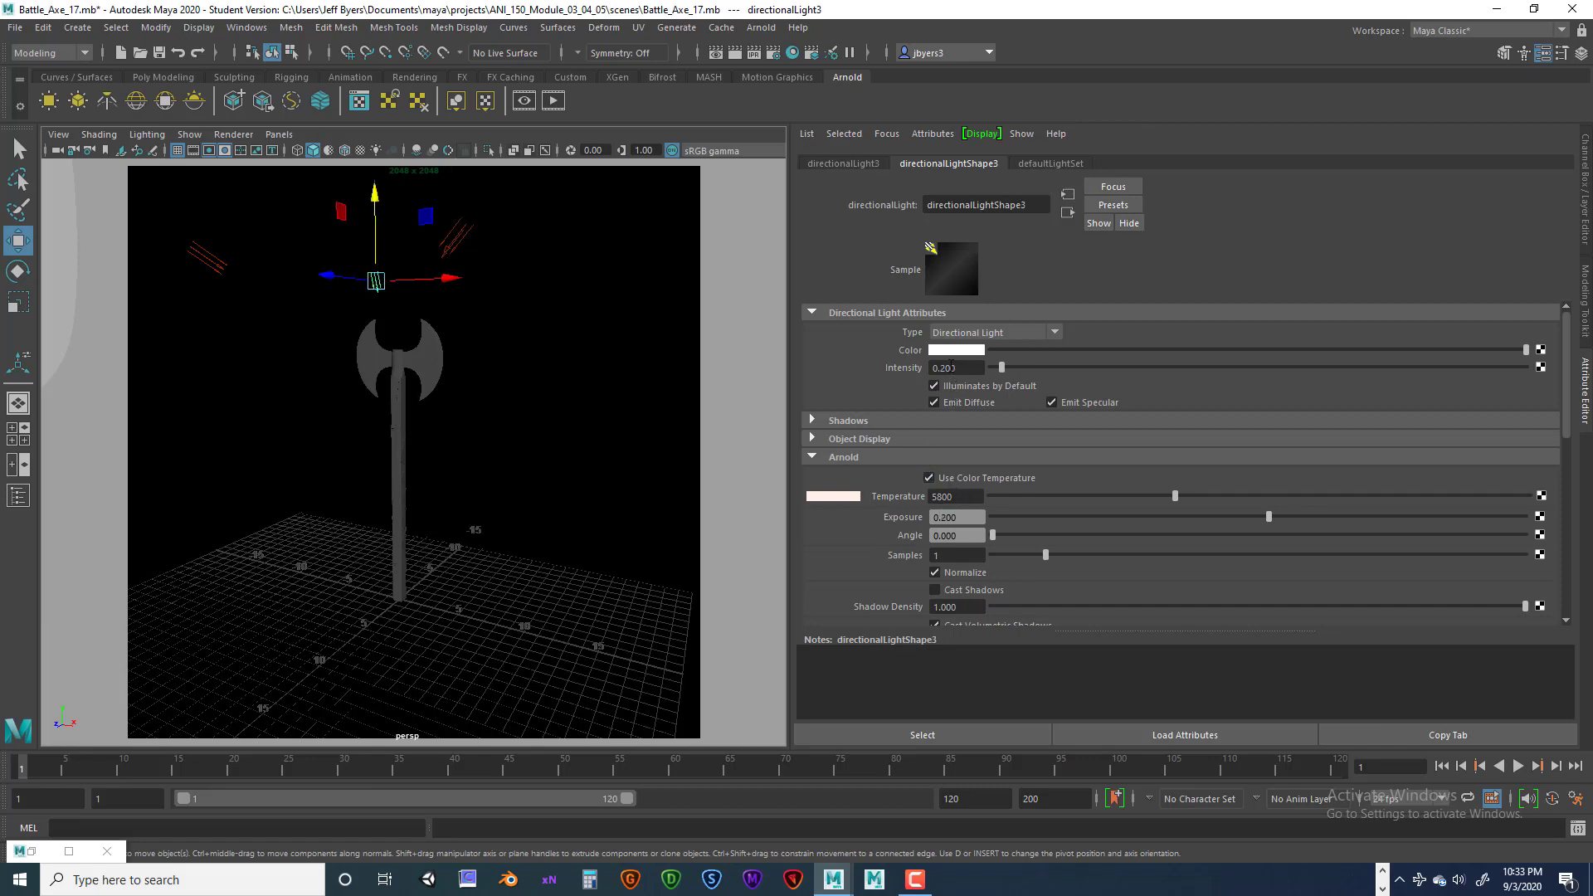
pyautogui.moveTo(939, 368); pyautogui.dragTo(955, 367)
pyautogui.write('3')
pyautogui.press('Return')
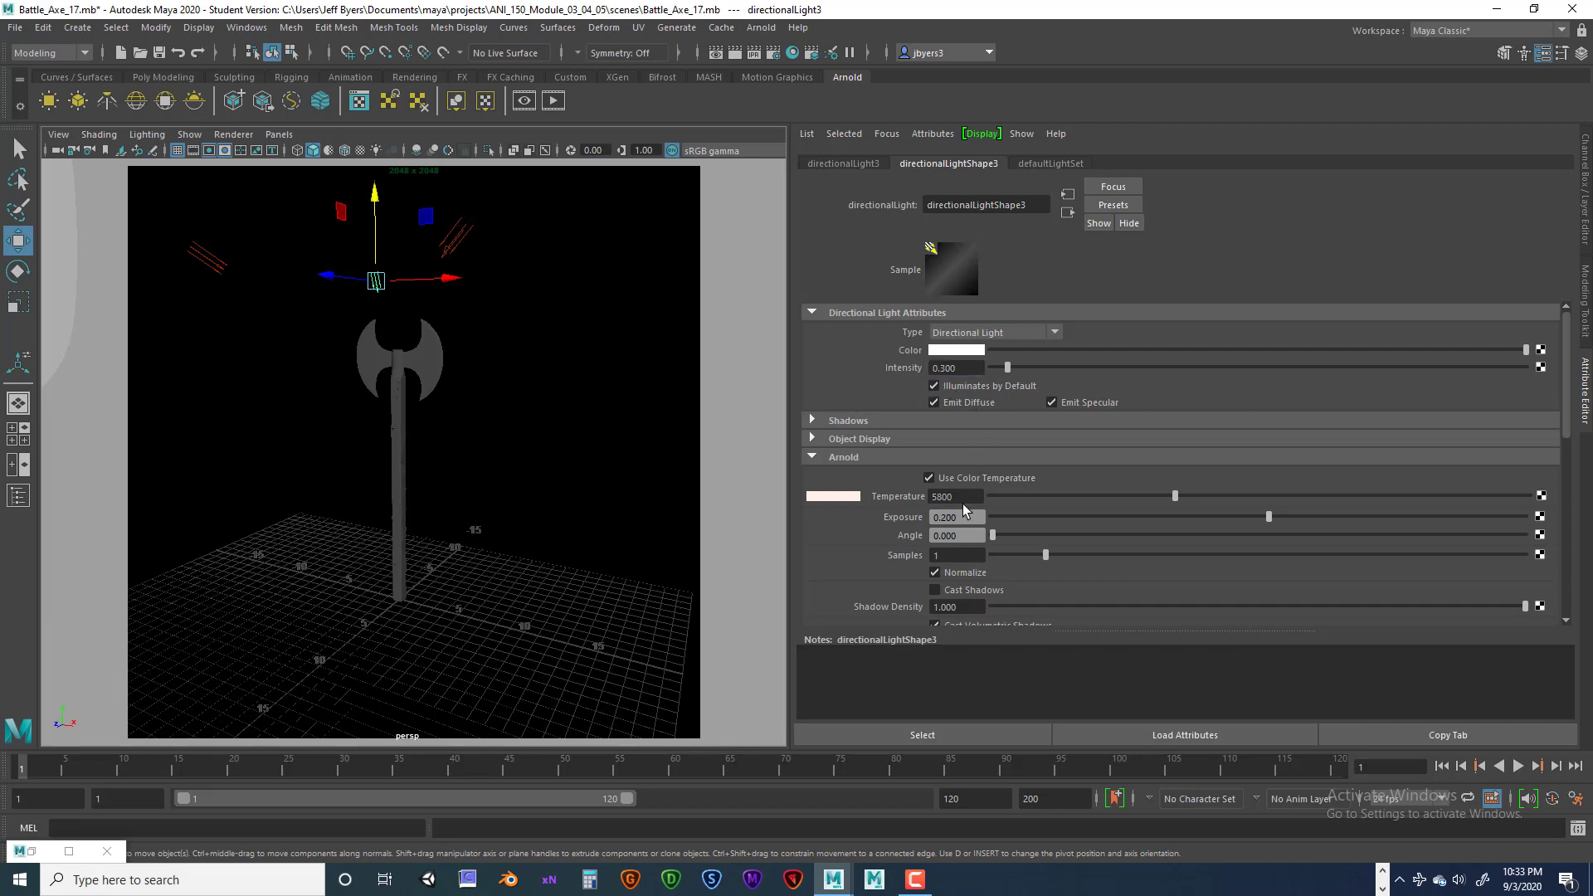
pyautogui.moveTo(941, 518); pyautogui.dragTo(955, 513)
pyautogui.write('3')
pyautogui.press('Return')
pyautogui.click(533, 569)
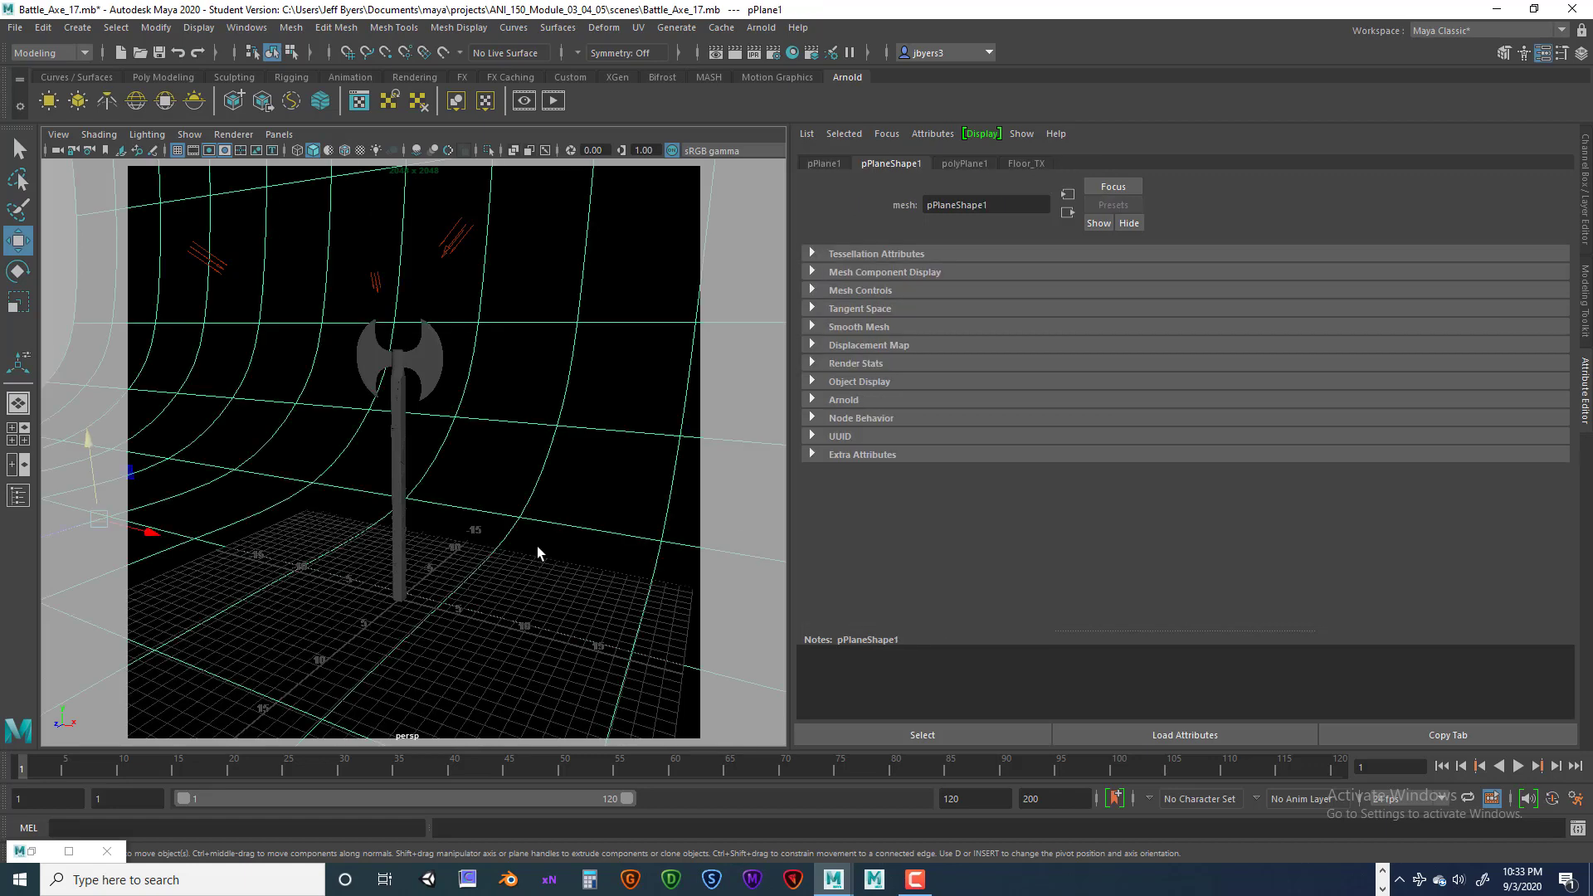
# Set aiSkyDomeLight1's Intensity and Exposure to 0.25, then orbit the view around the axe.
pyautogui.scroll(-5, 536, 548)
pyautogui.click(600, 532)
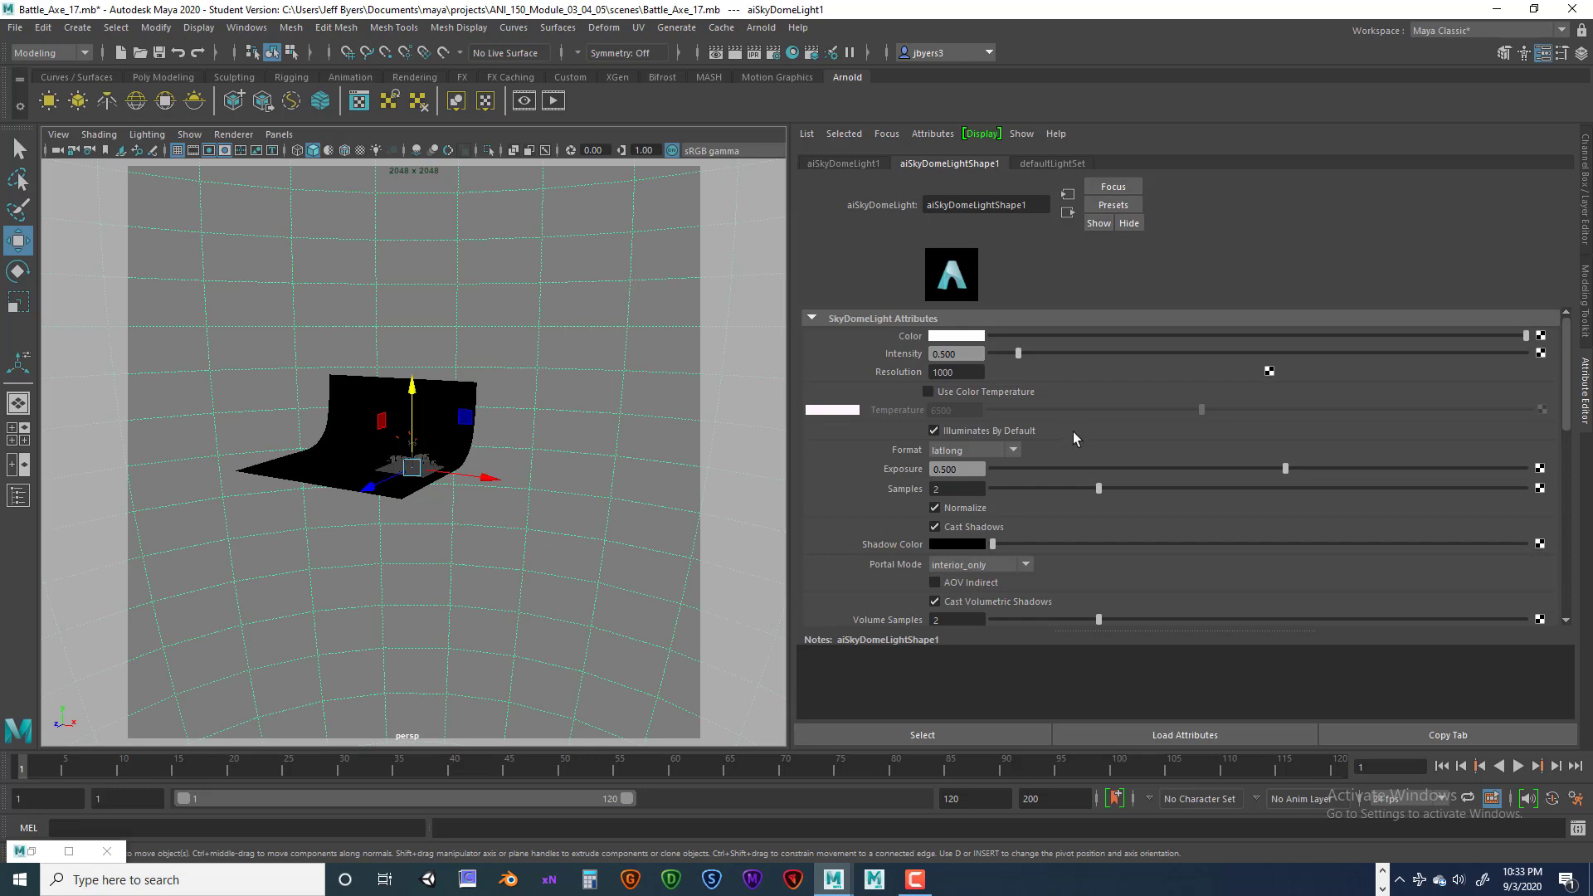
pyautogui.moveTo(959, 352); pyautogui.dragTo(946, 346)
pyautogui.press('Return')
pyautogui.press('Return')
pyautogui.moveTo(972, 354); pyautogui.dragTo(928, 352)
pyautogui.moveTo(972, 468); pyautogui.dragTo(931, 470)
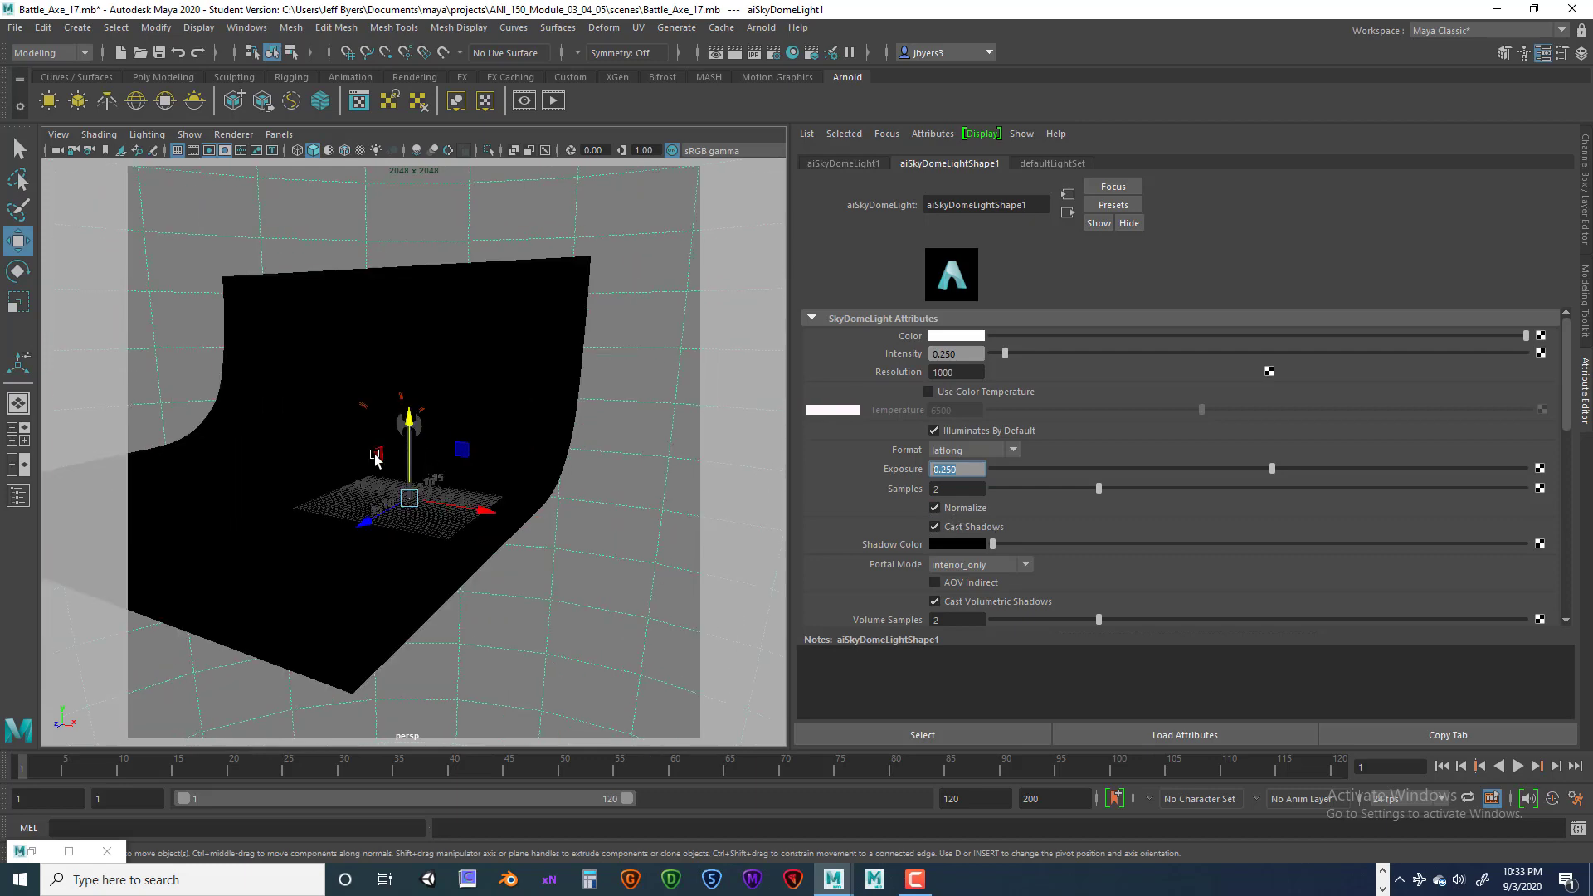
pyautogui.scroll(10, 375, 456)
pyautogui.scroll(-5, 375, 456)
pyautogui.moveTo(468, 448)
pyautogui.keyDown('alt'); pyautogui.mouseDown()
pyautogui.moveTo(469, 416)
pyautogui.moveTo(473, 434)
pyautogui.moveTo(449, 431)
pyautogui.moveTo(481, 434)
pyautogui.moveTo(473, 420)
pyautogui.mouseUp(); pyautogui.keyUp('alt')
# Select the axe blade and lower Axe_Blade_TX's Specular Roughness from 0.200 to 0.157.
pyautogui.click(463, 322)
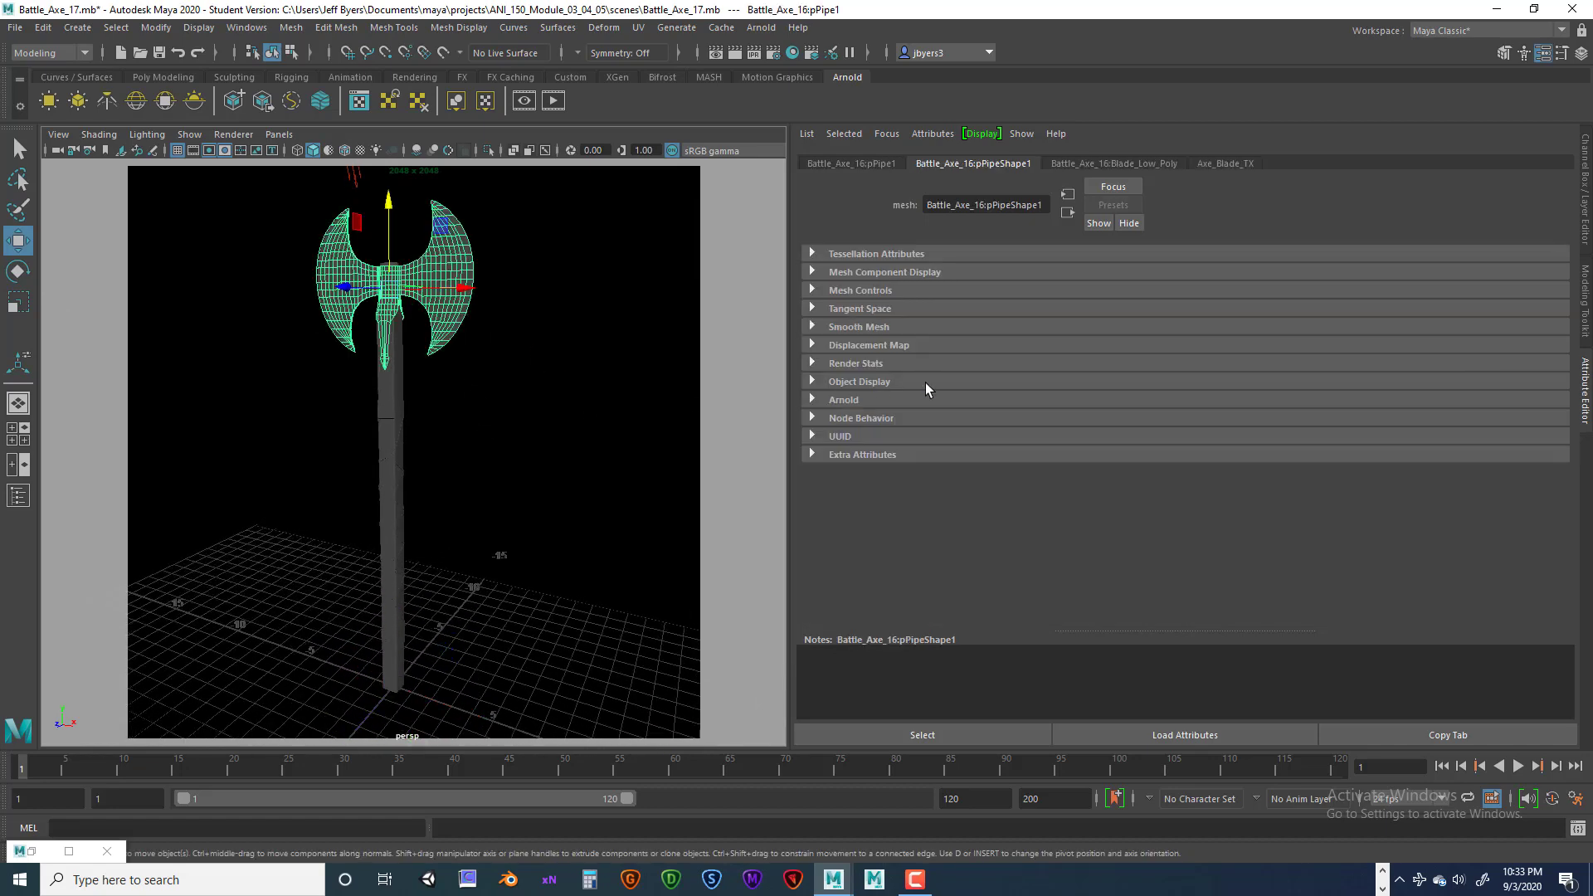
pyautogui.click(1222, 165)
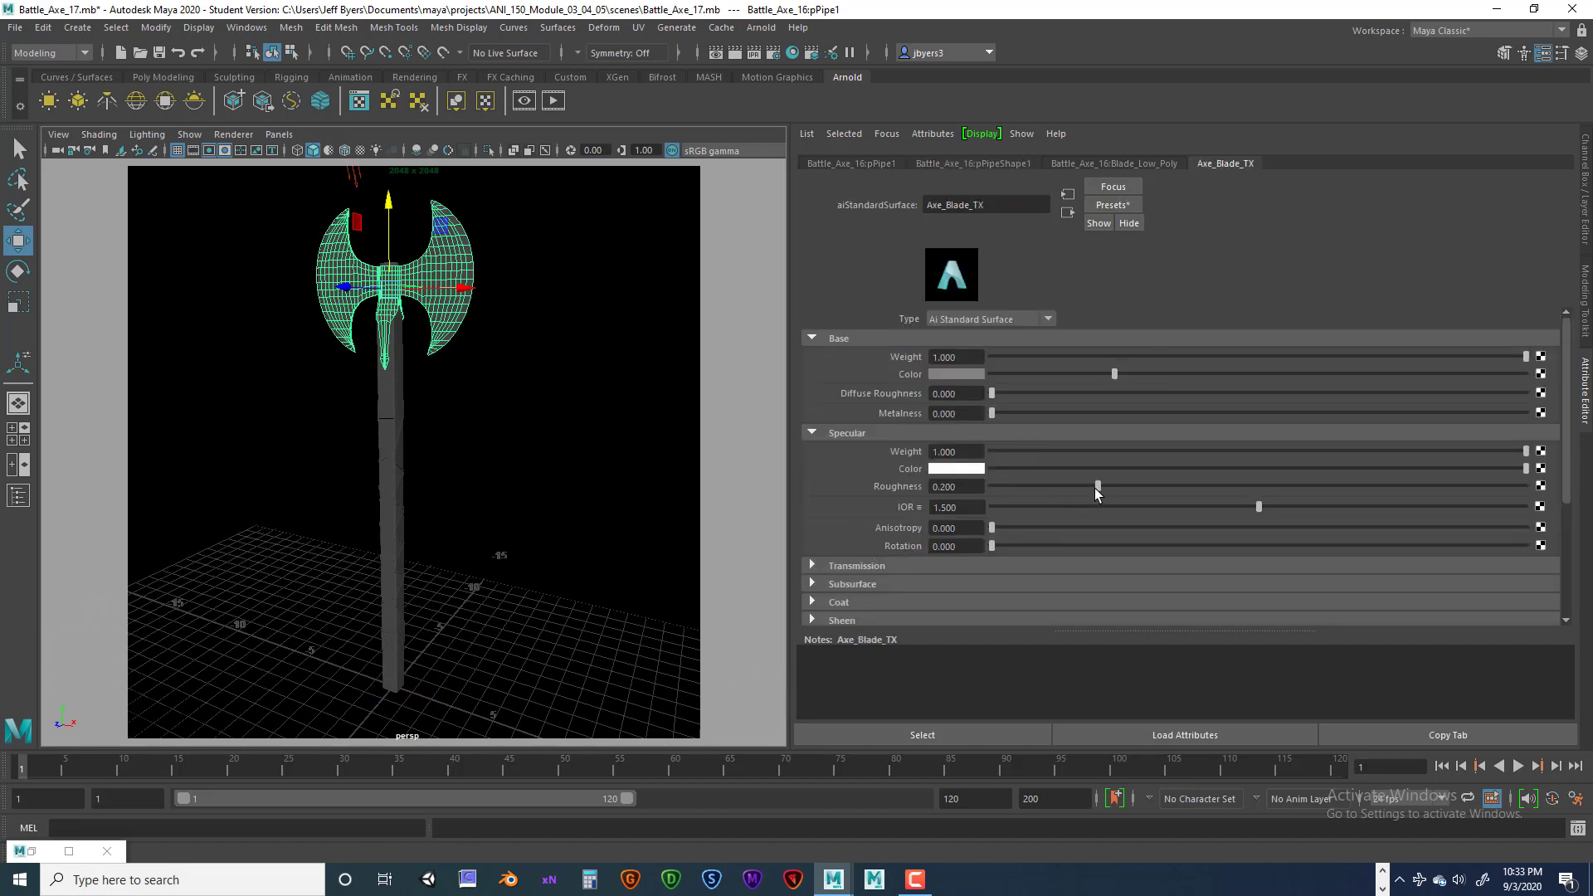
pyautogui.moveTo(1096, 493); pyautogui.dragTo(1081, 492)
# Lower Arnold sampling to Camera (AA) 3, Diffuse 2 and Specular 2.
pyautogui.click(774, 52)
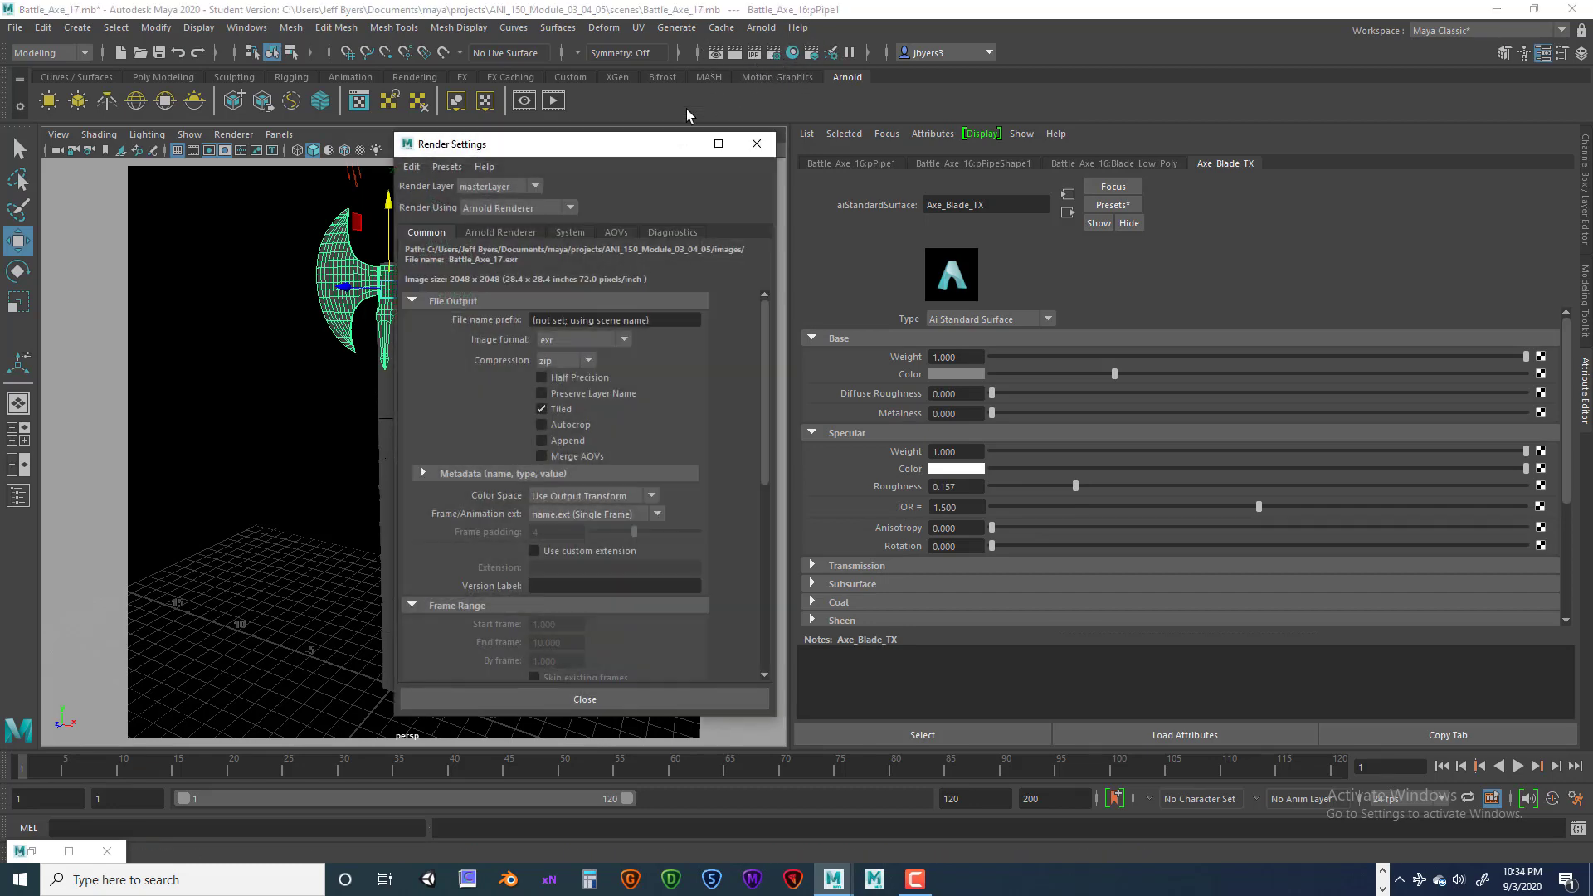
pyautogui.click(522, 232)
pyautogui.doubleClick(535, 321)
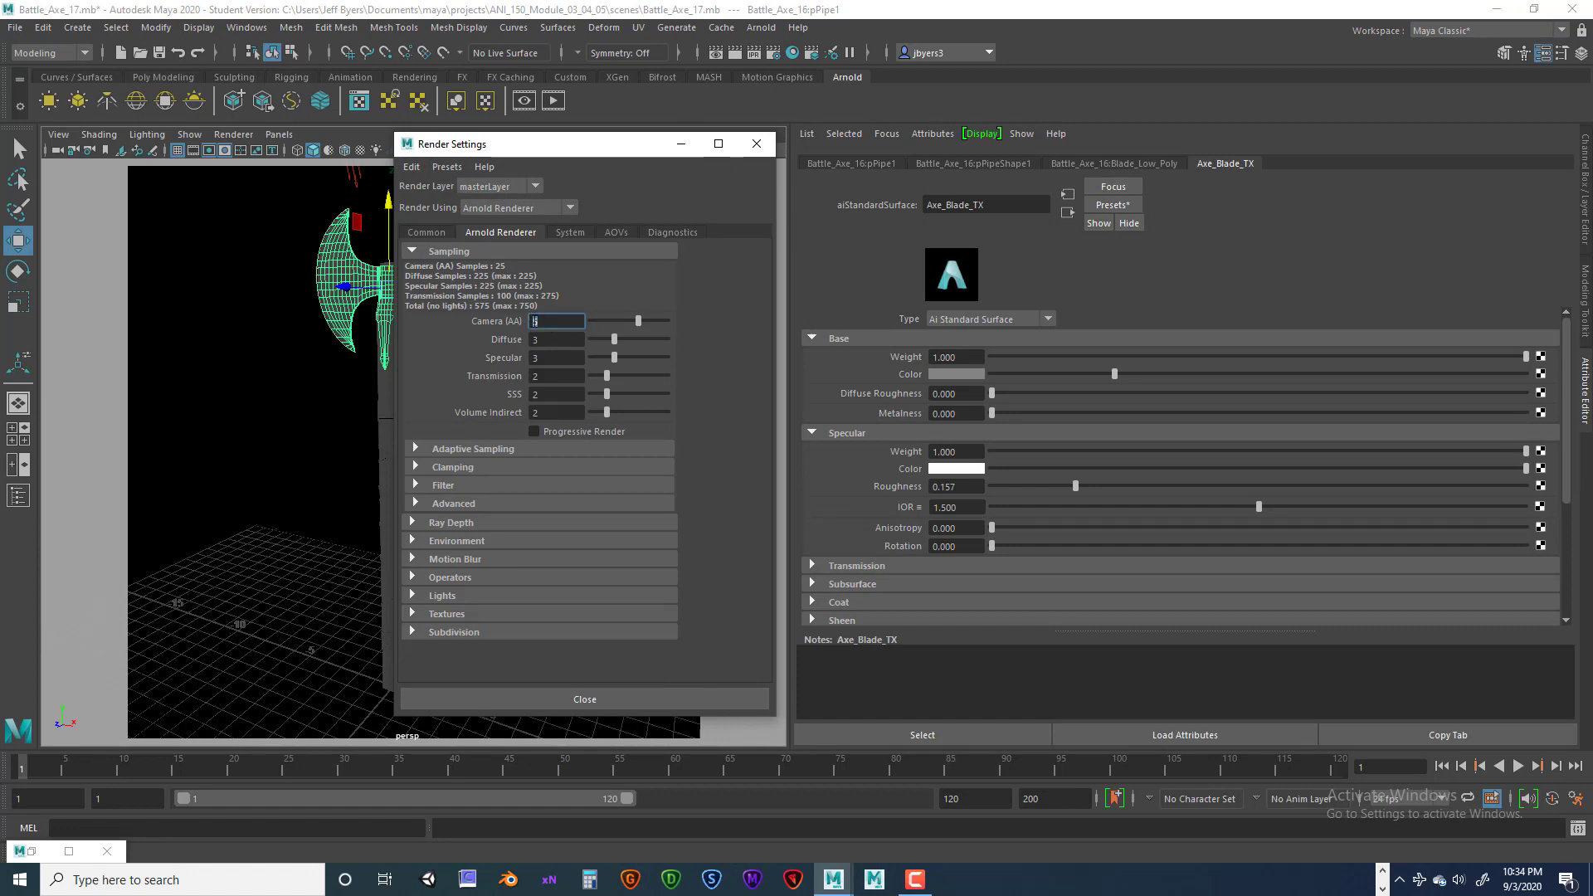
pyautogui.write('3')
pyautogui.click(549, 339)
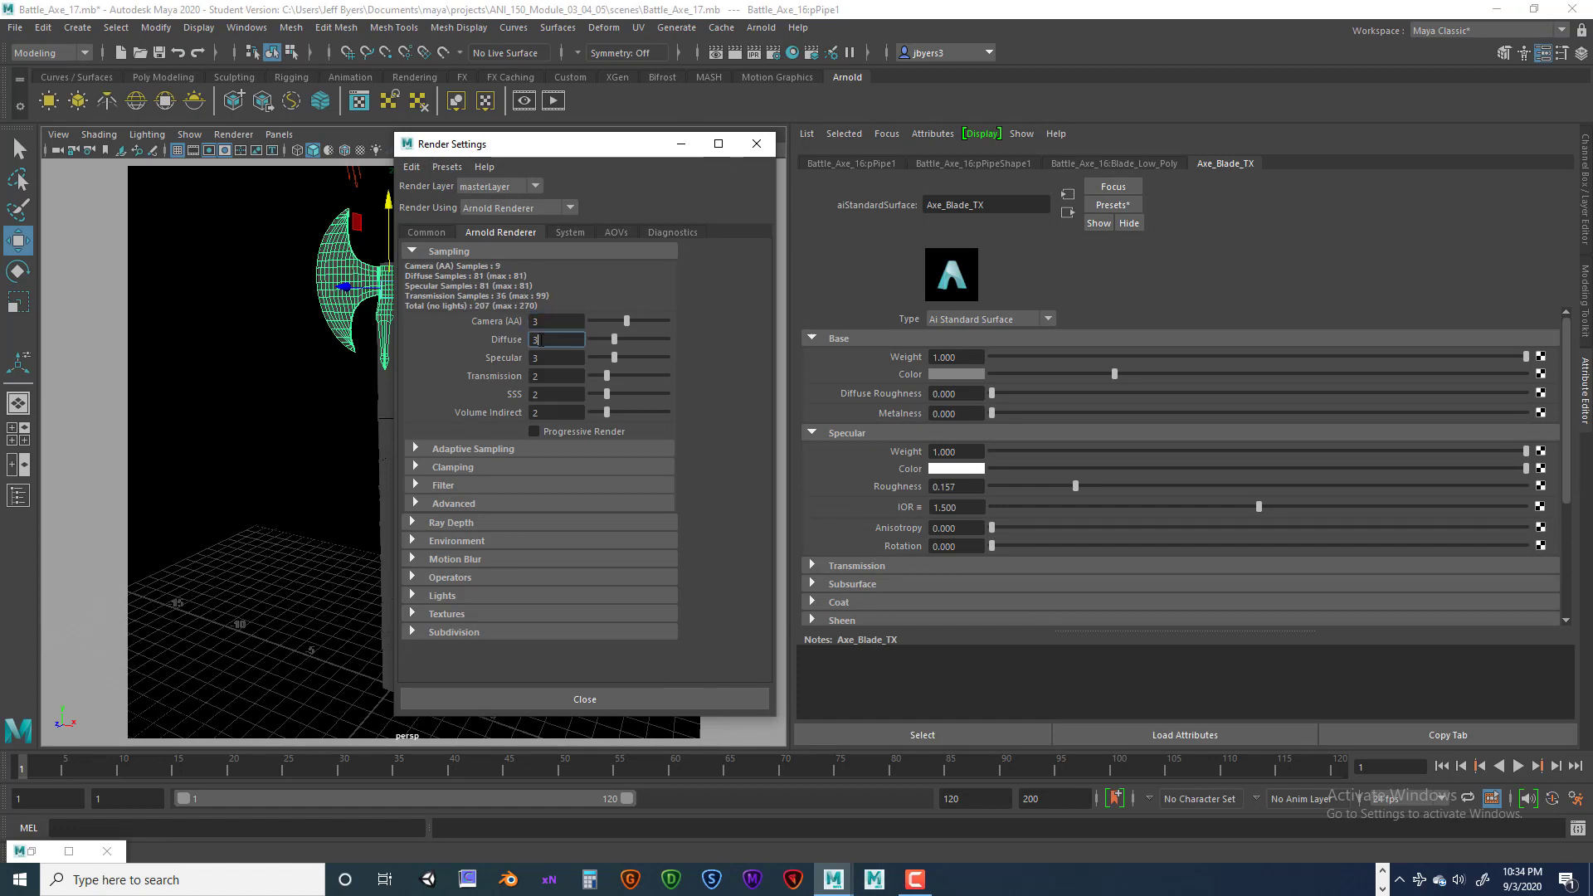
pyautogui.write('2')
pyautogui.doubleClick(548, 357)
pyautogui.write('2')
# Change the image size preset to 1k_Square on the Common tab.
pyautogui.click(438, 232)
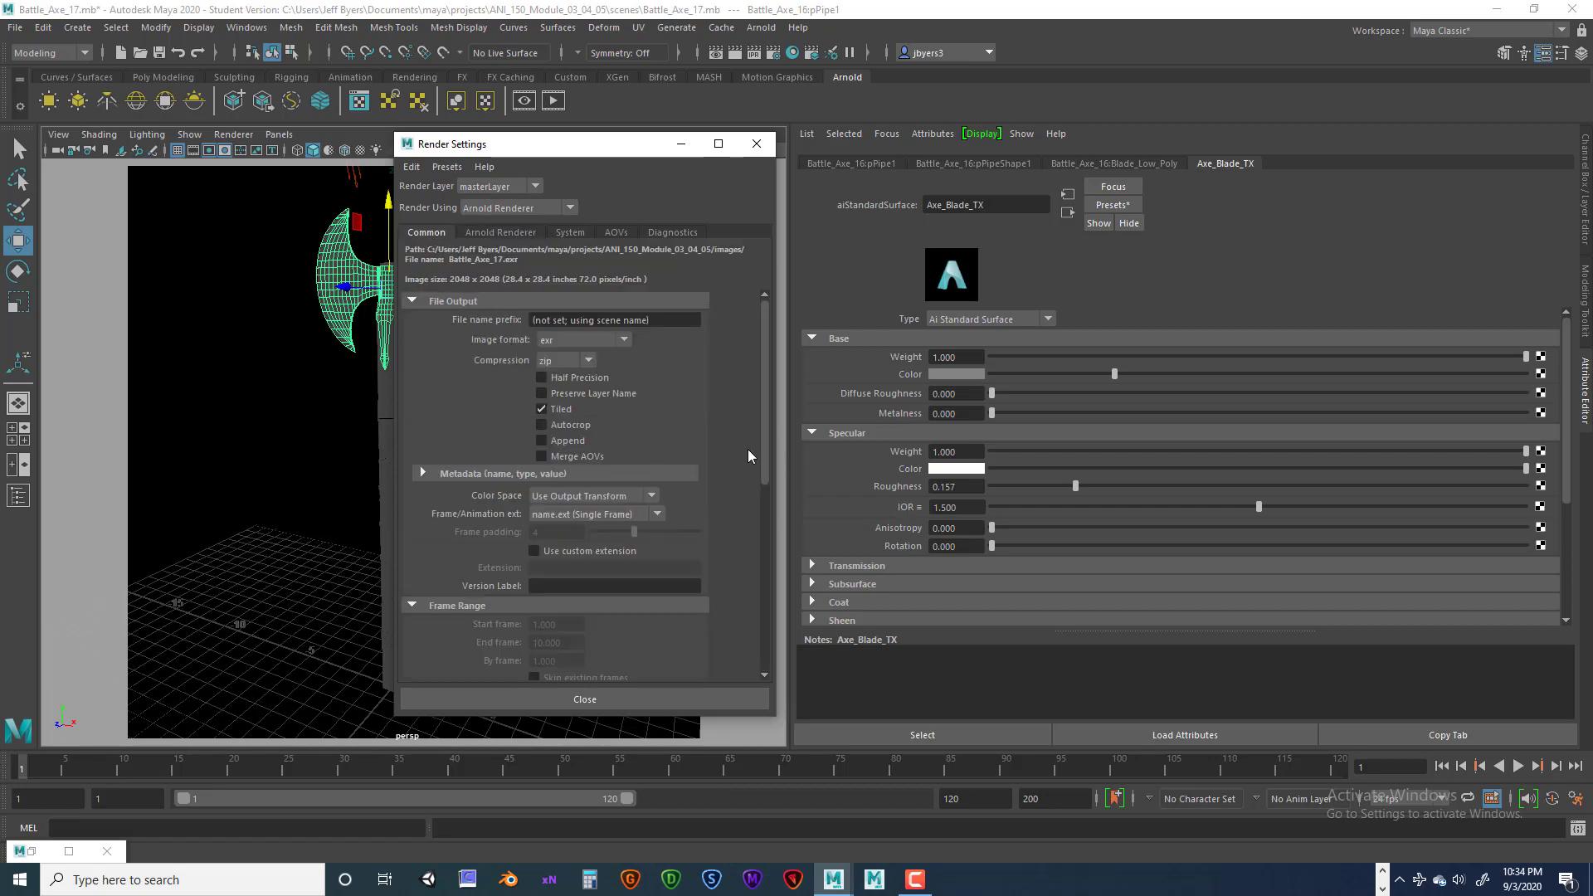
pyautogui.moveTo(764, 465); pyautogui.dragTo(768, 578)
pyautogui.click(592, 561)
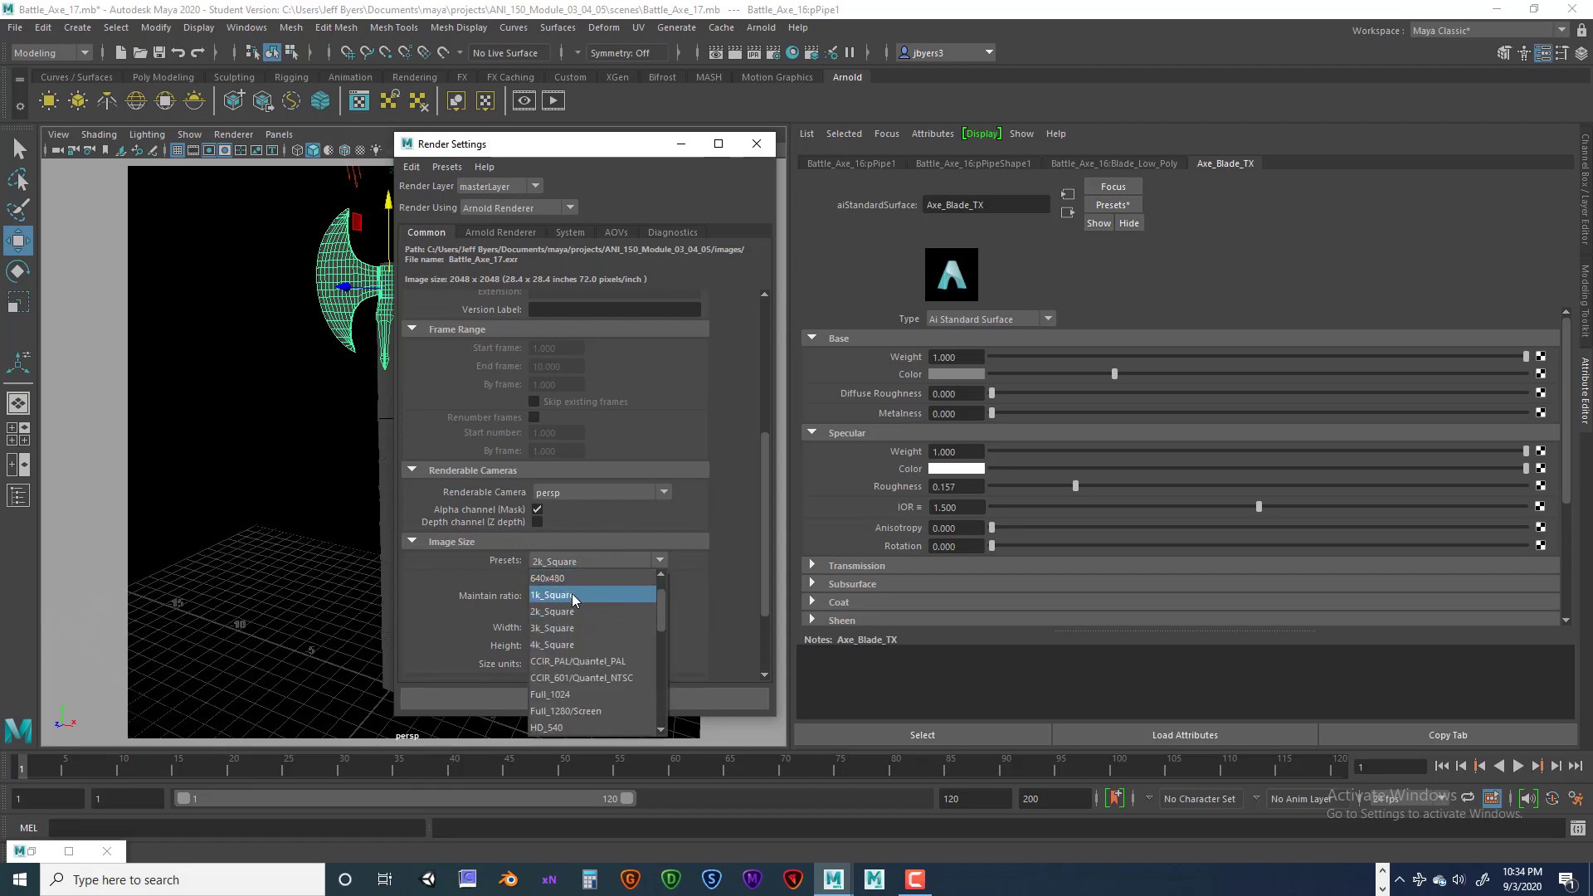
pyautogui.click(571, 595)
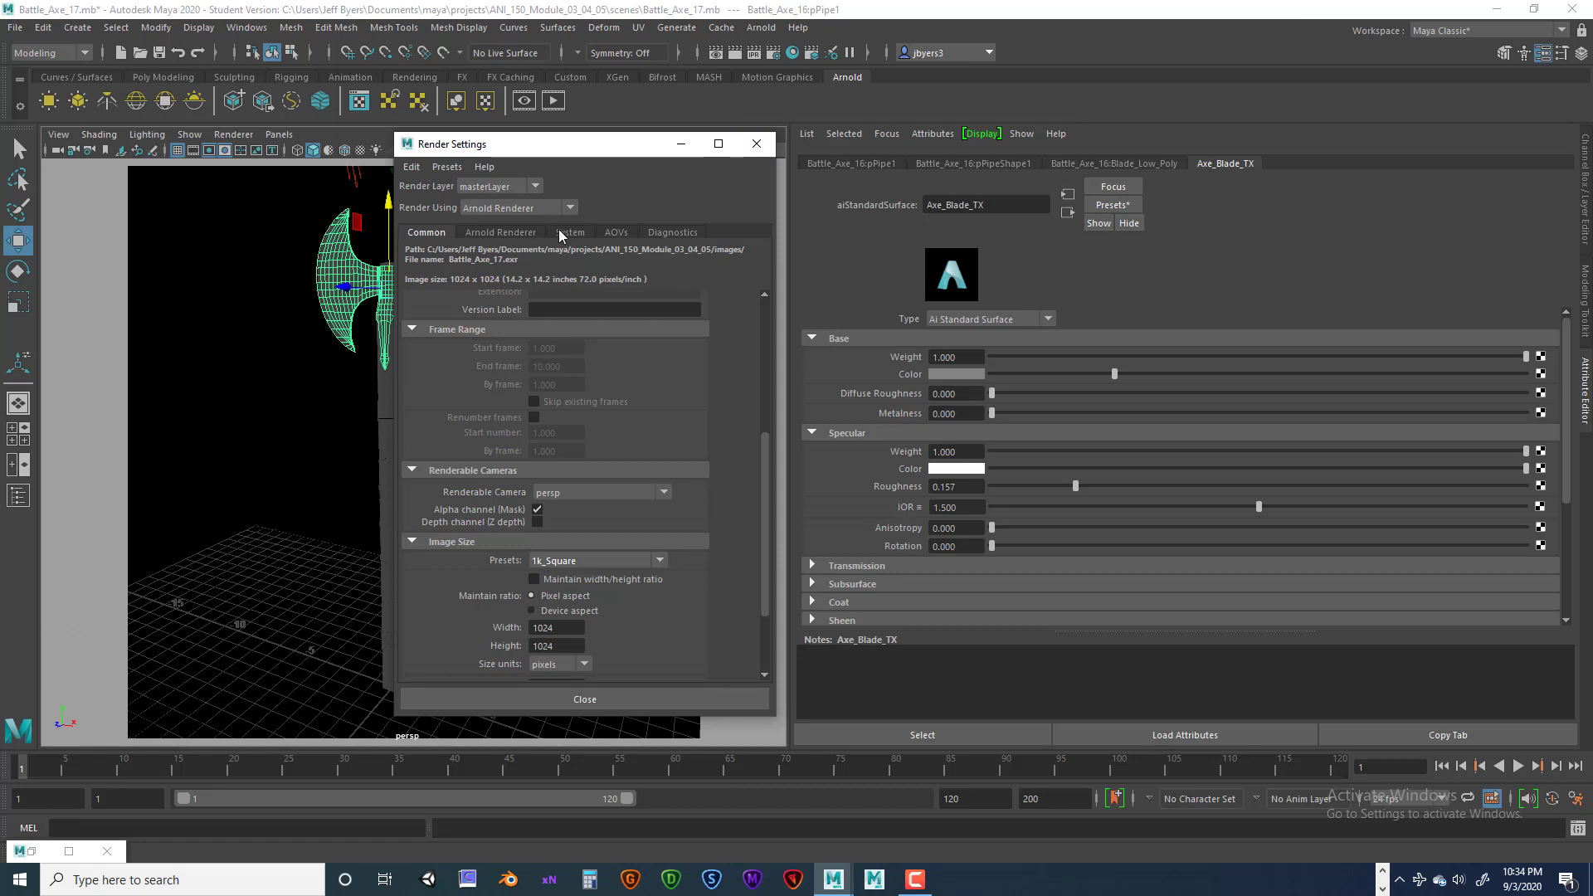
# Switch the Arnold render device to GPU on the System tab.
pyautogui.click(520, 235)
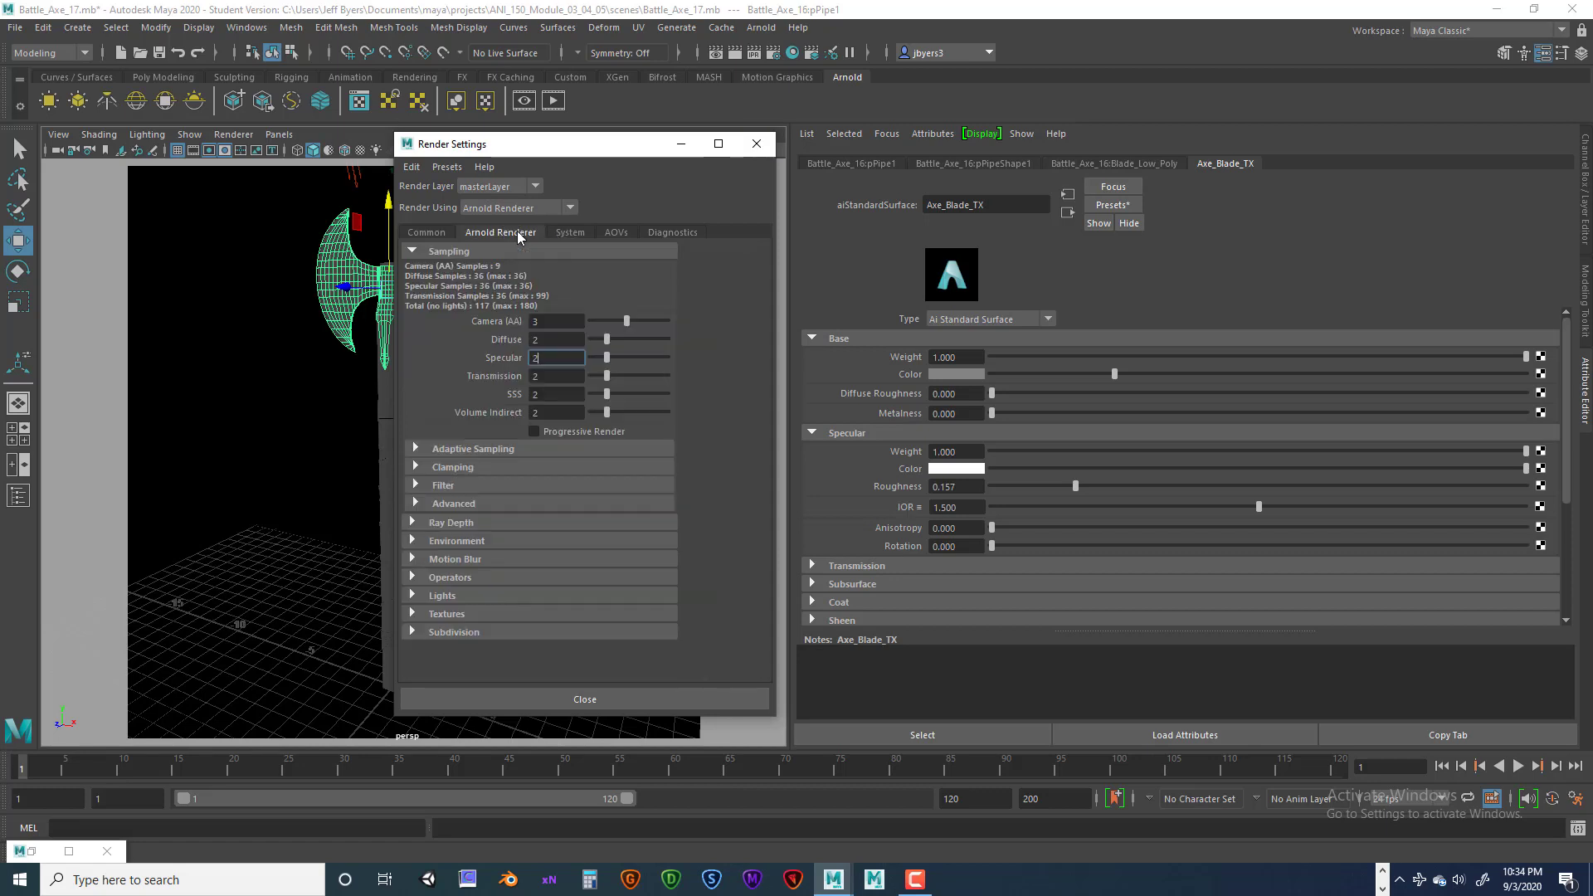
pyautogui.click(567, 236)
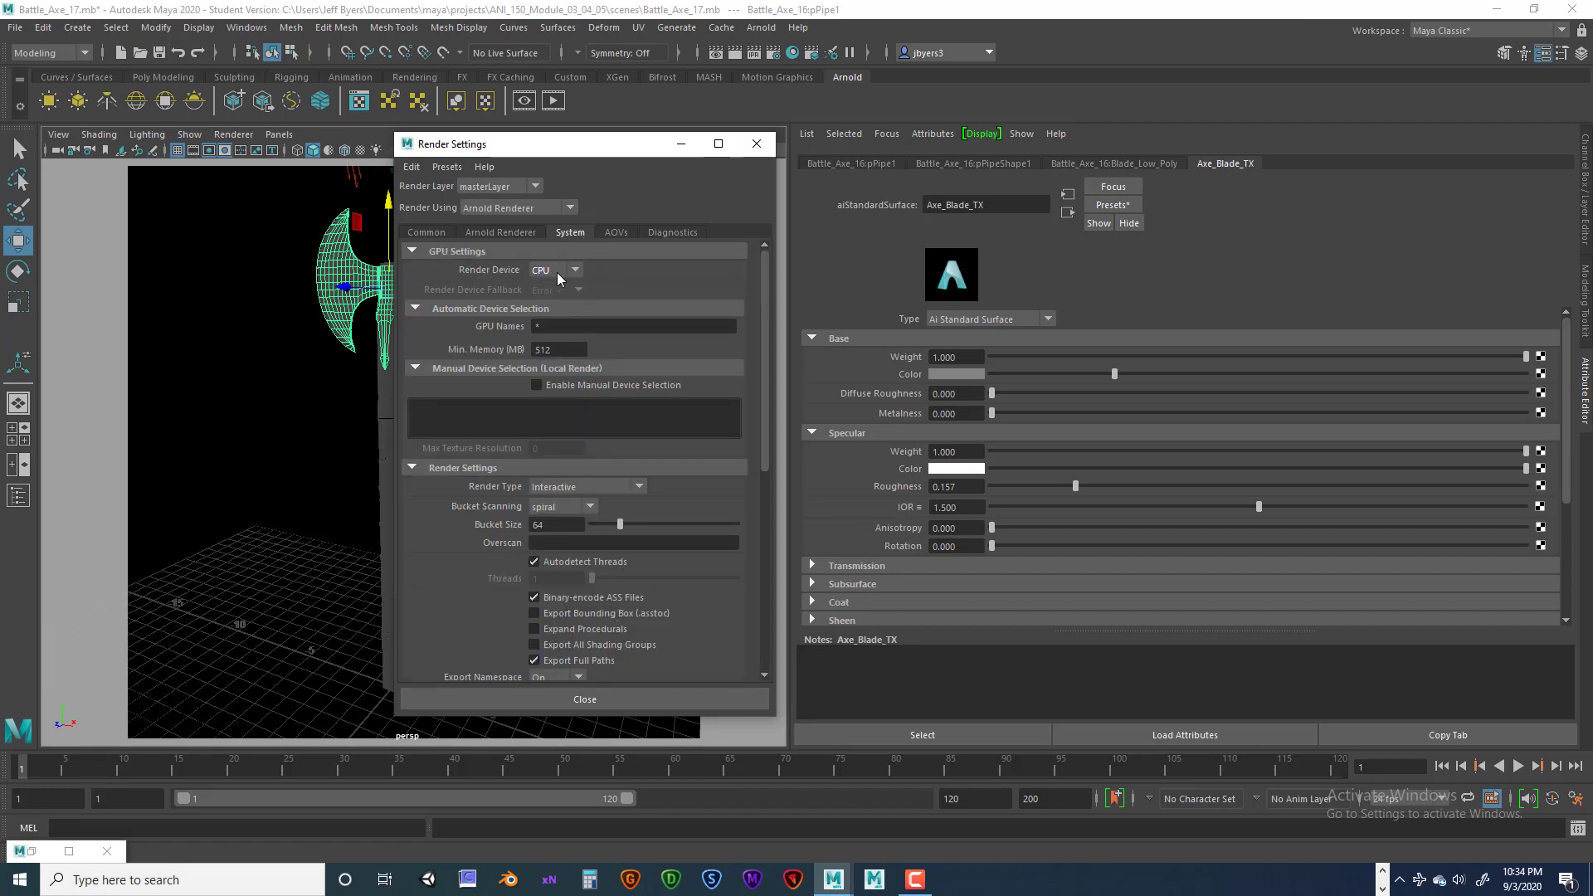
pyautogui.click(580, 267)
pyautogui.click(543, 307)
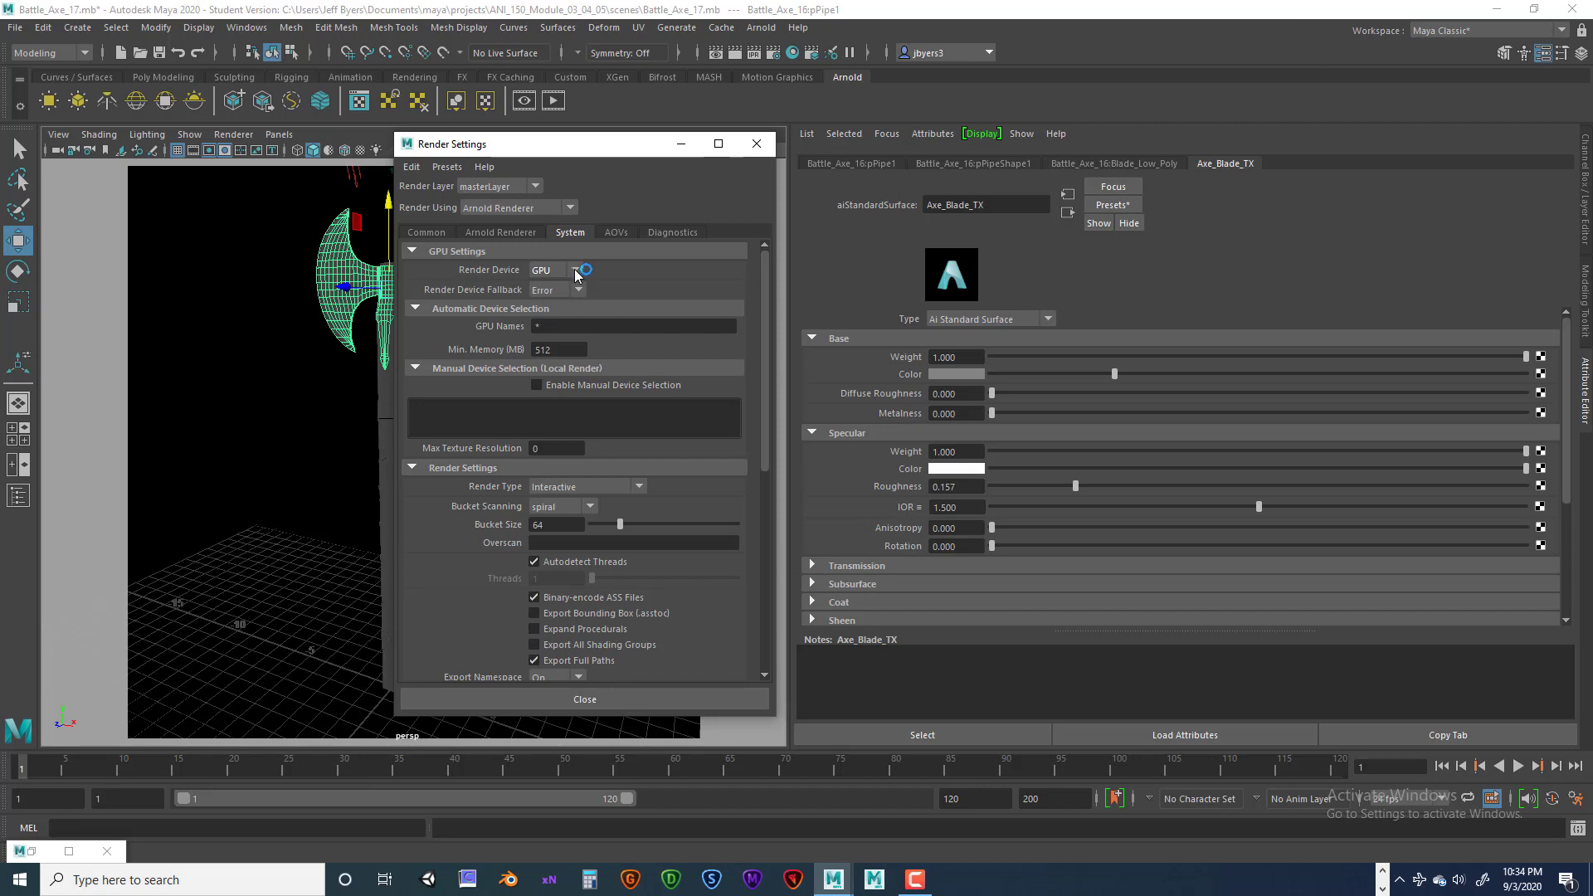
pyautogui.click(579, 272)
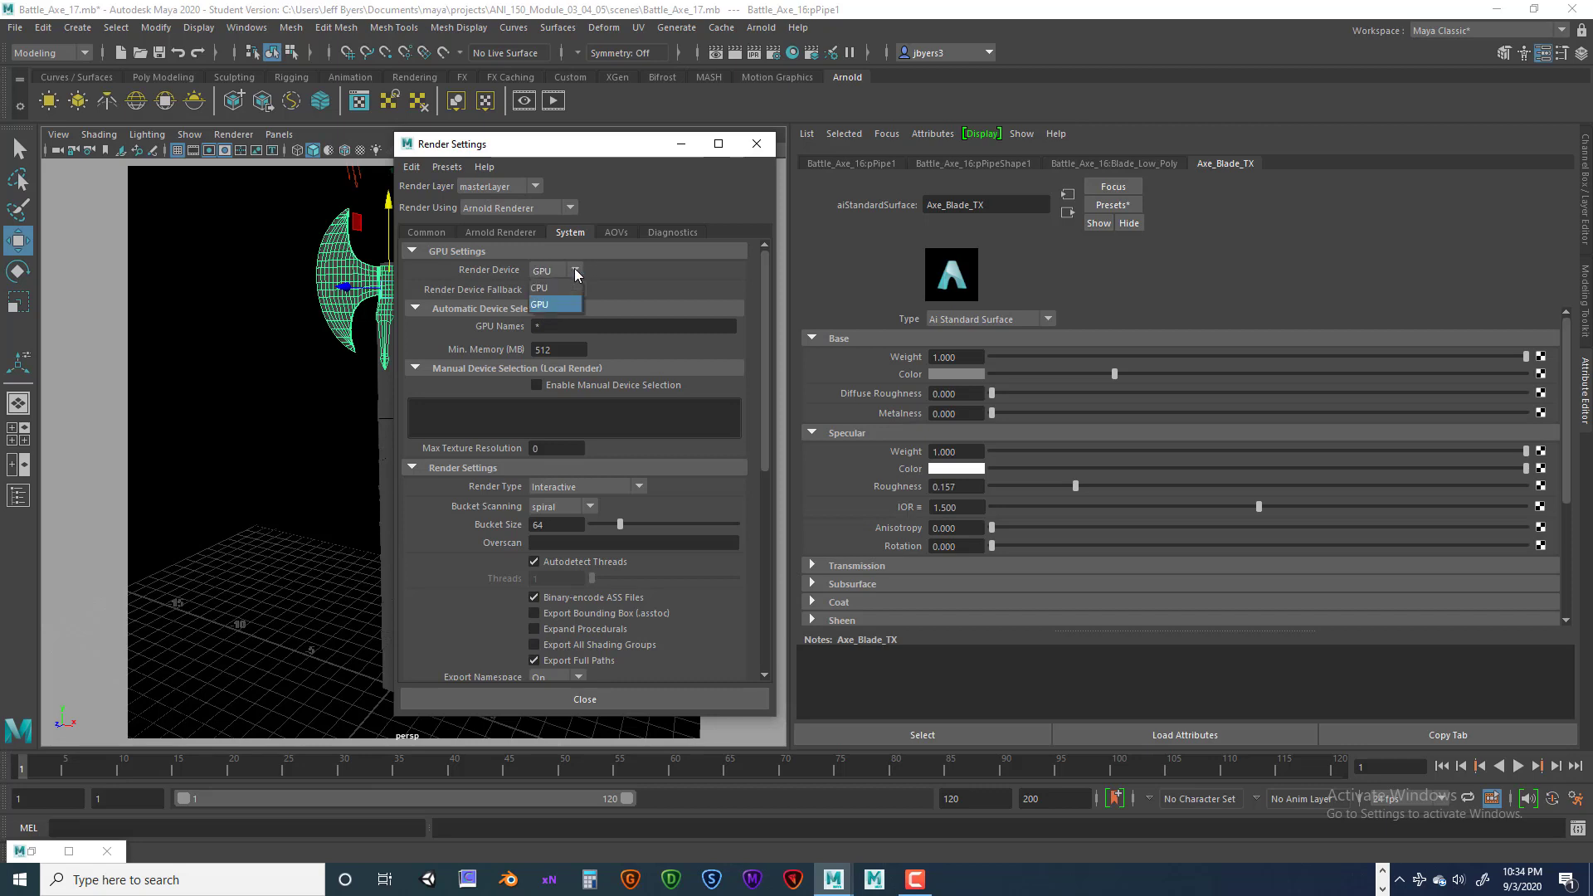
pyautogui.click(545, 305)
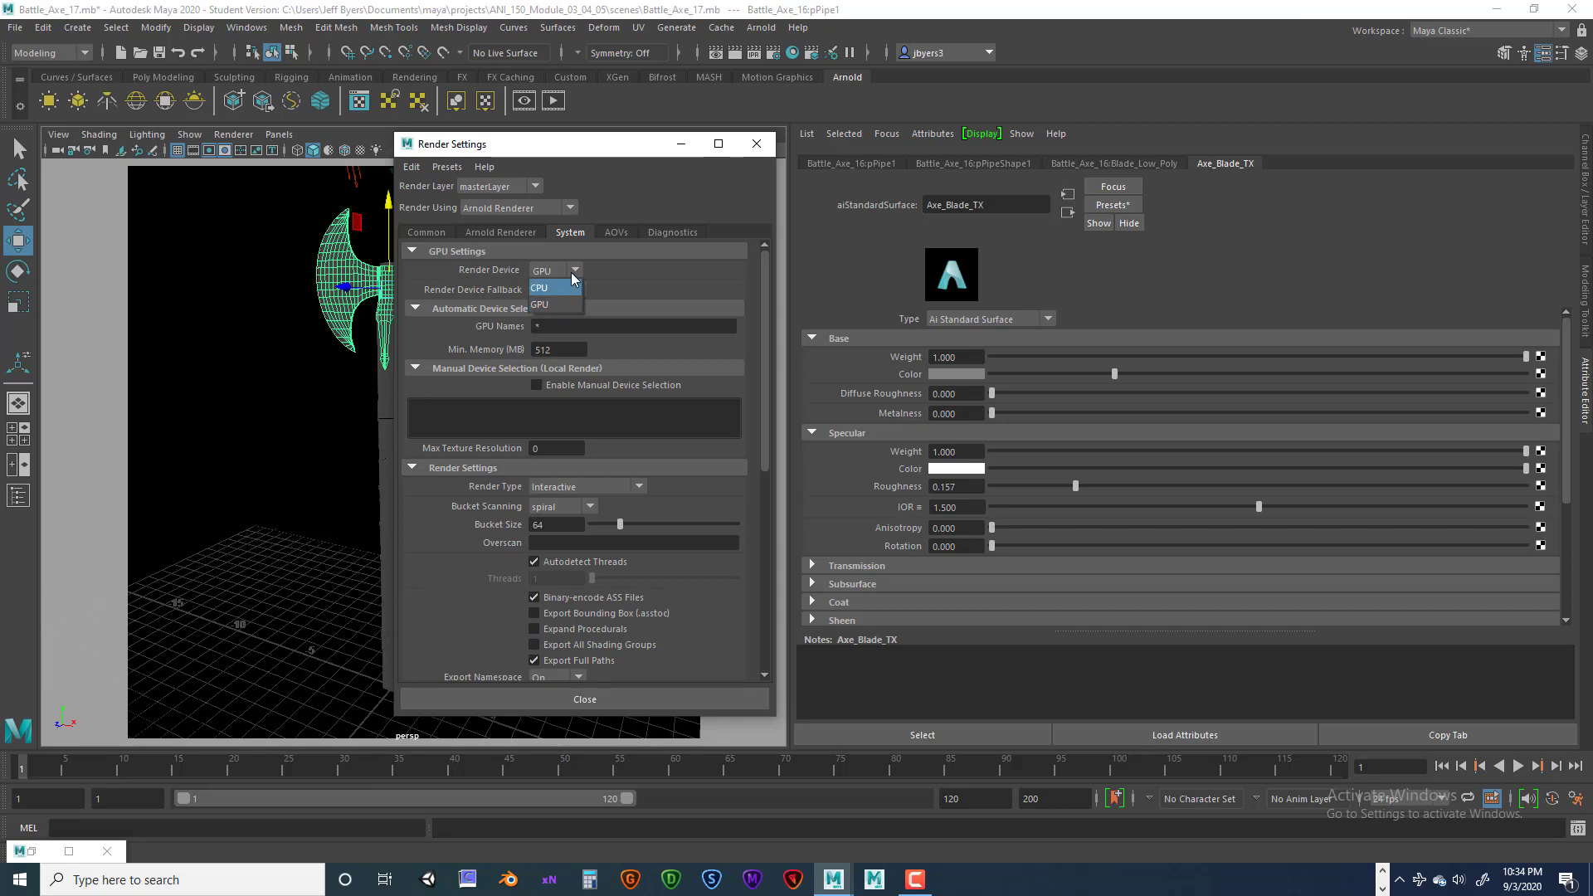
pyautogui.click(576, 270)
pyautogui.click(545, 306)
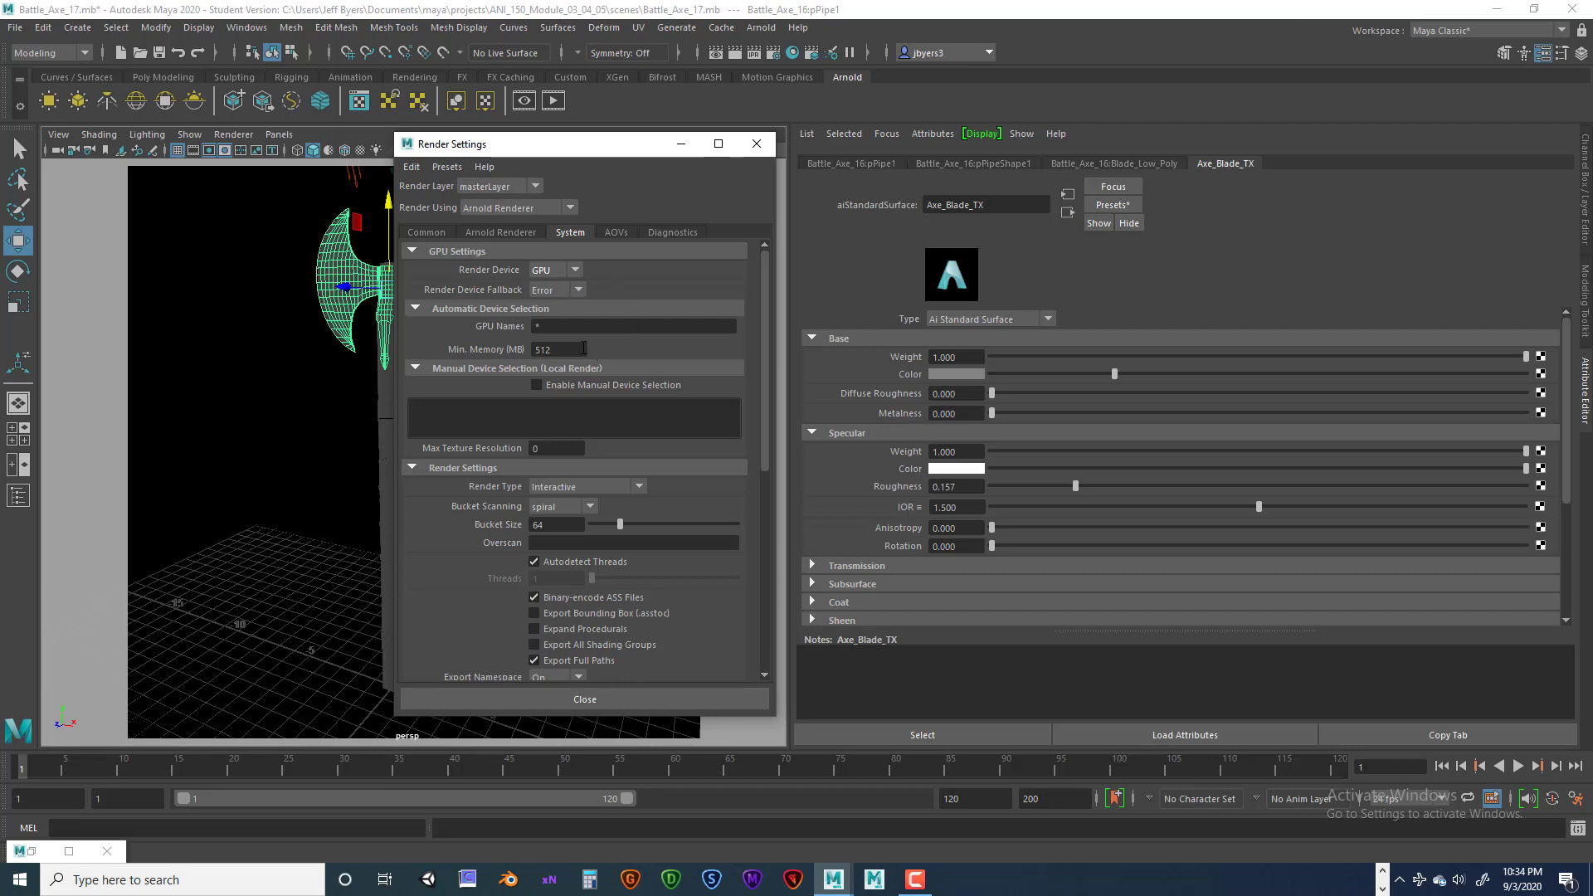
# Set the GPU Min. Memory to 8000 MB and close Render Settings.
pyautogui.moveTo(565, 348); pyautogui.dragTo(538, 348)
pyautogui.write('8000')
pyautogui.scroll(-2, 765, 440)
pyautogui.scroll(2, 765, 436)
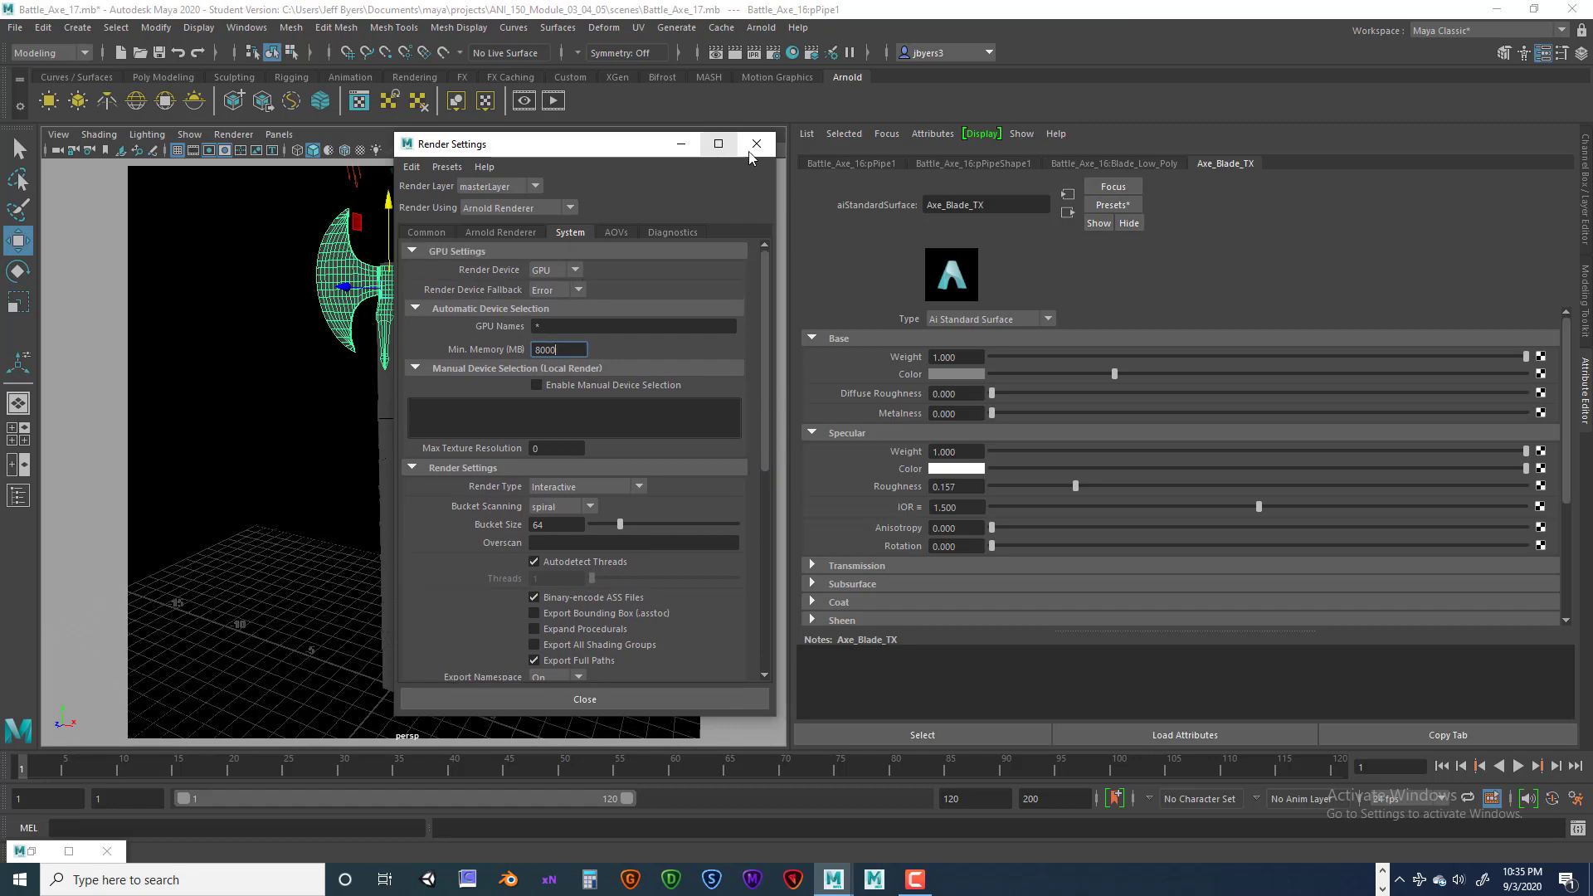
pyautogui.click(755, 146)
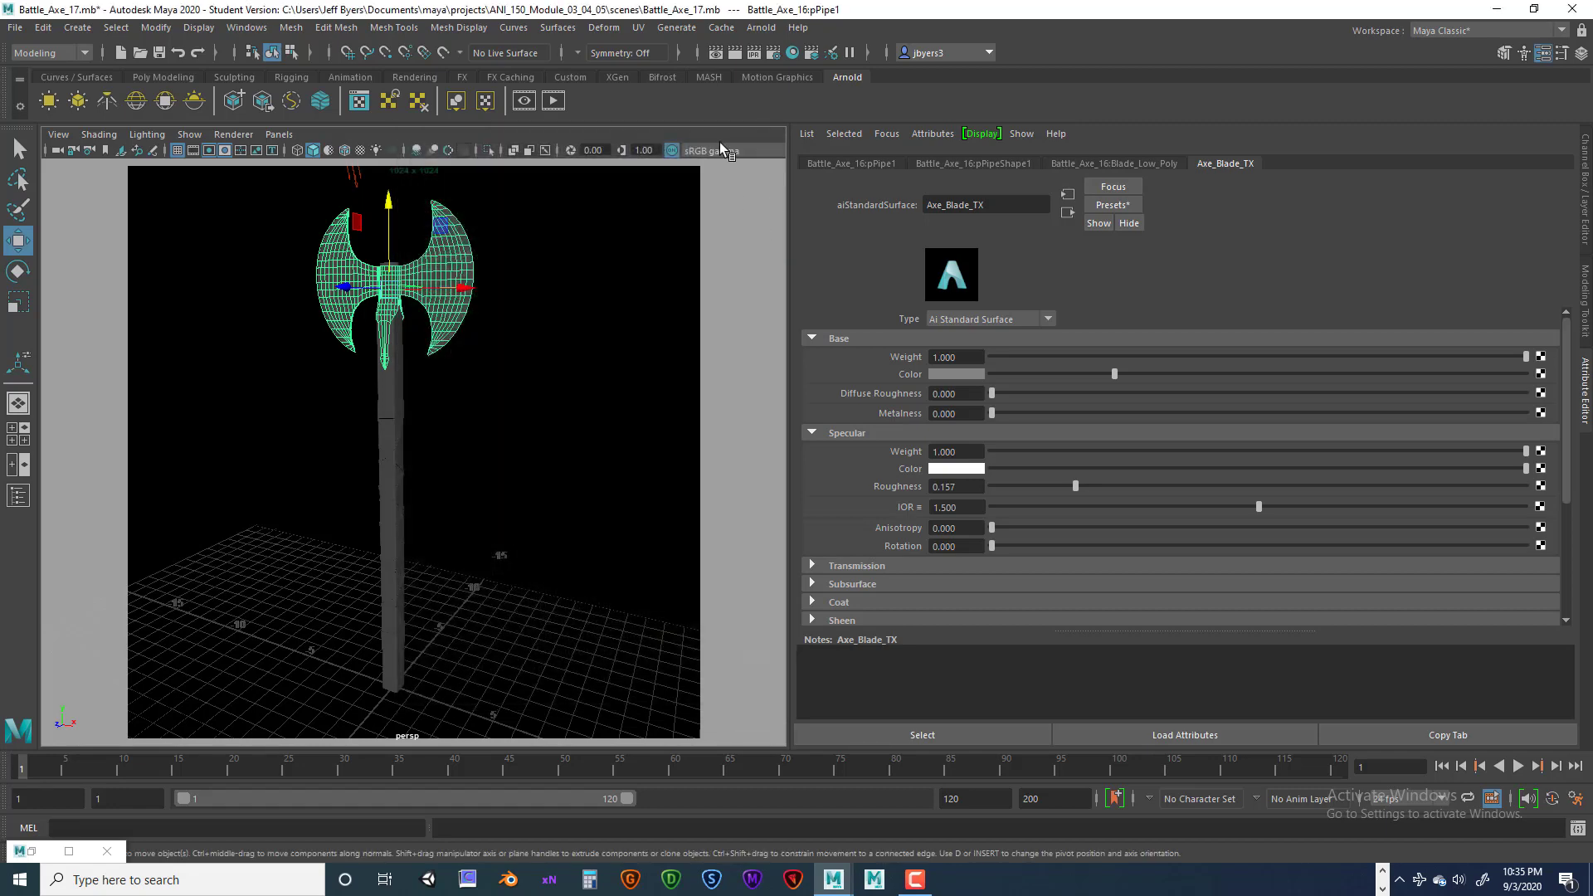
# Render the frame in Arnold, dock the Render View beside the viewport, and select the floor backdrop.
pyautogui.click(736, 53)
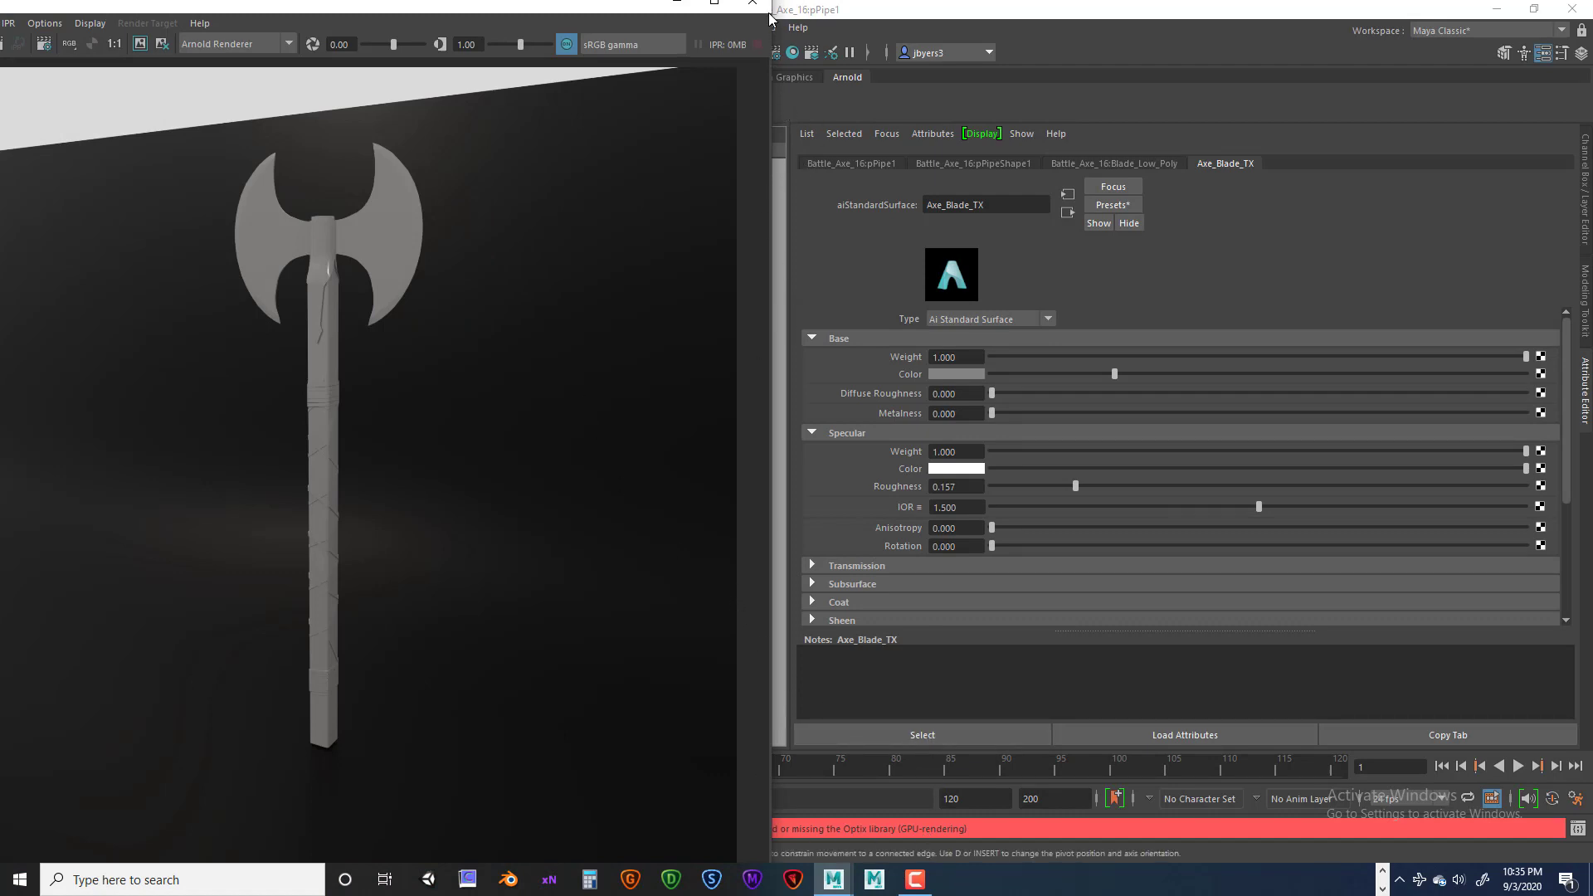
pyautogui.moveTo(635, 9); pyautogui.dragTo(243, 131)
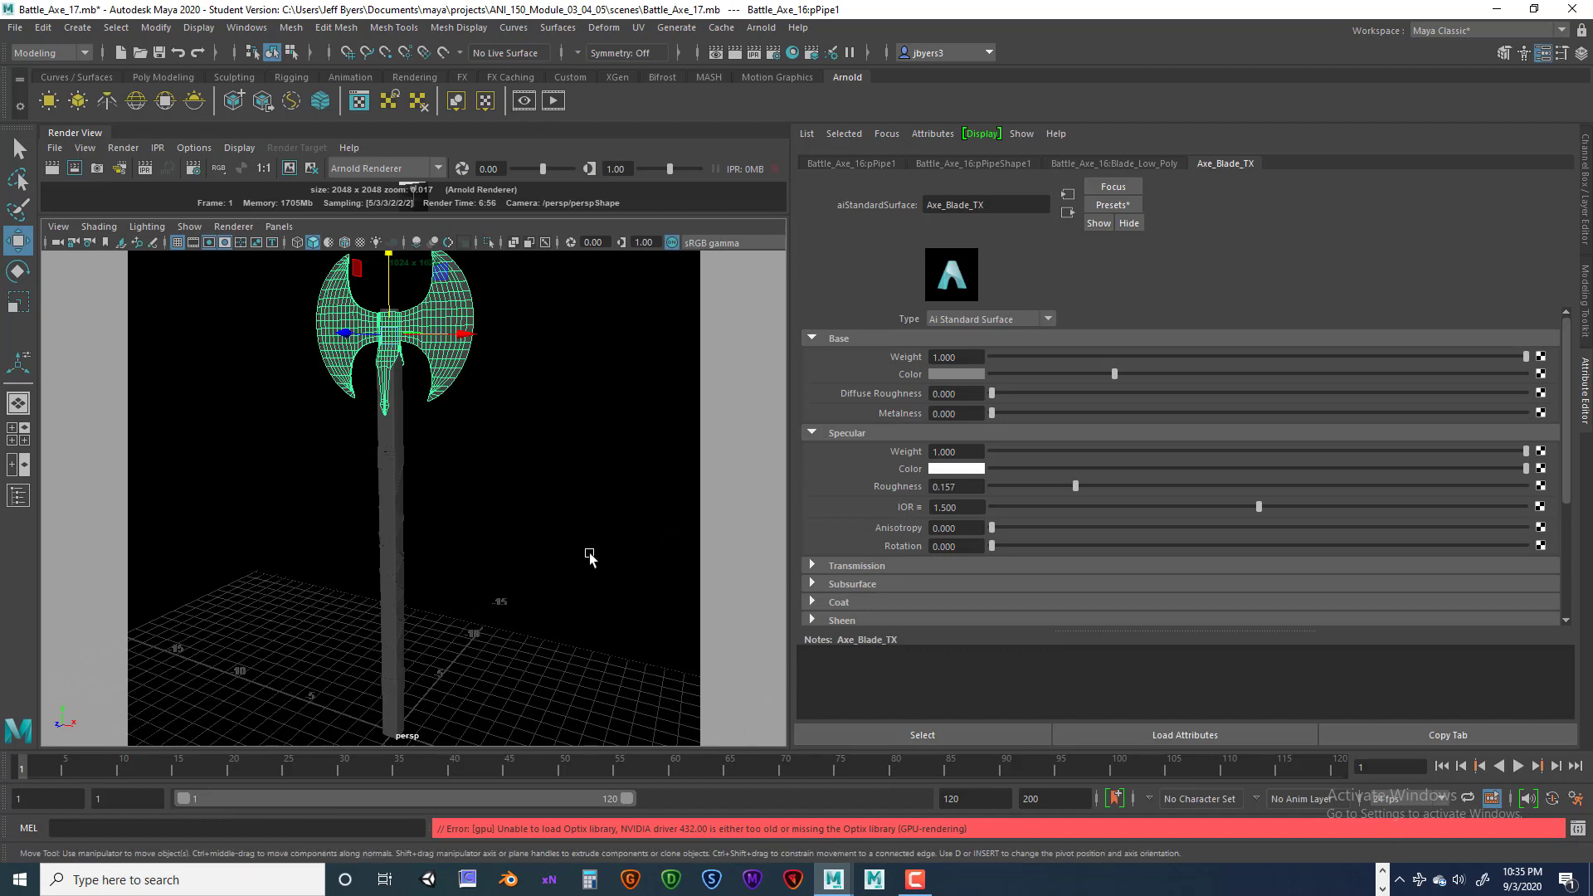
pyautogui.click(639, 515)
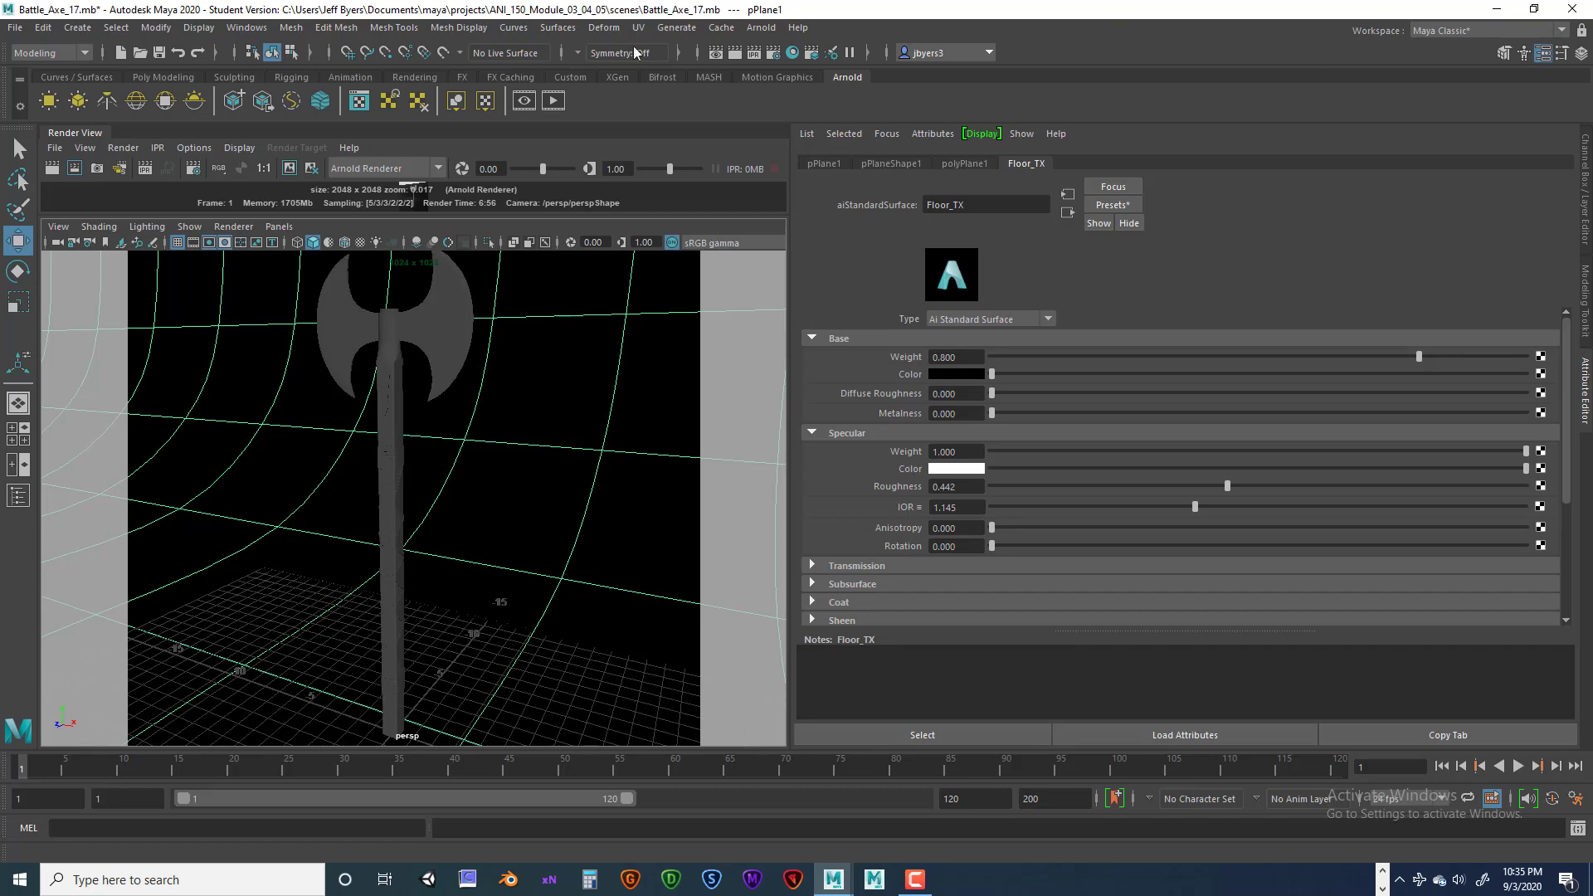
pyautogui.moveTo(791, 289); pyautogui.dragTo(669, 287)
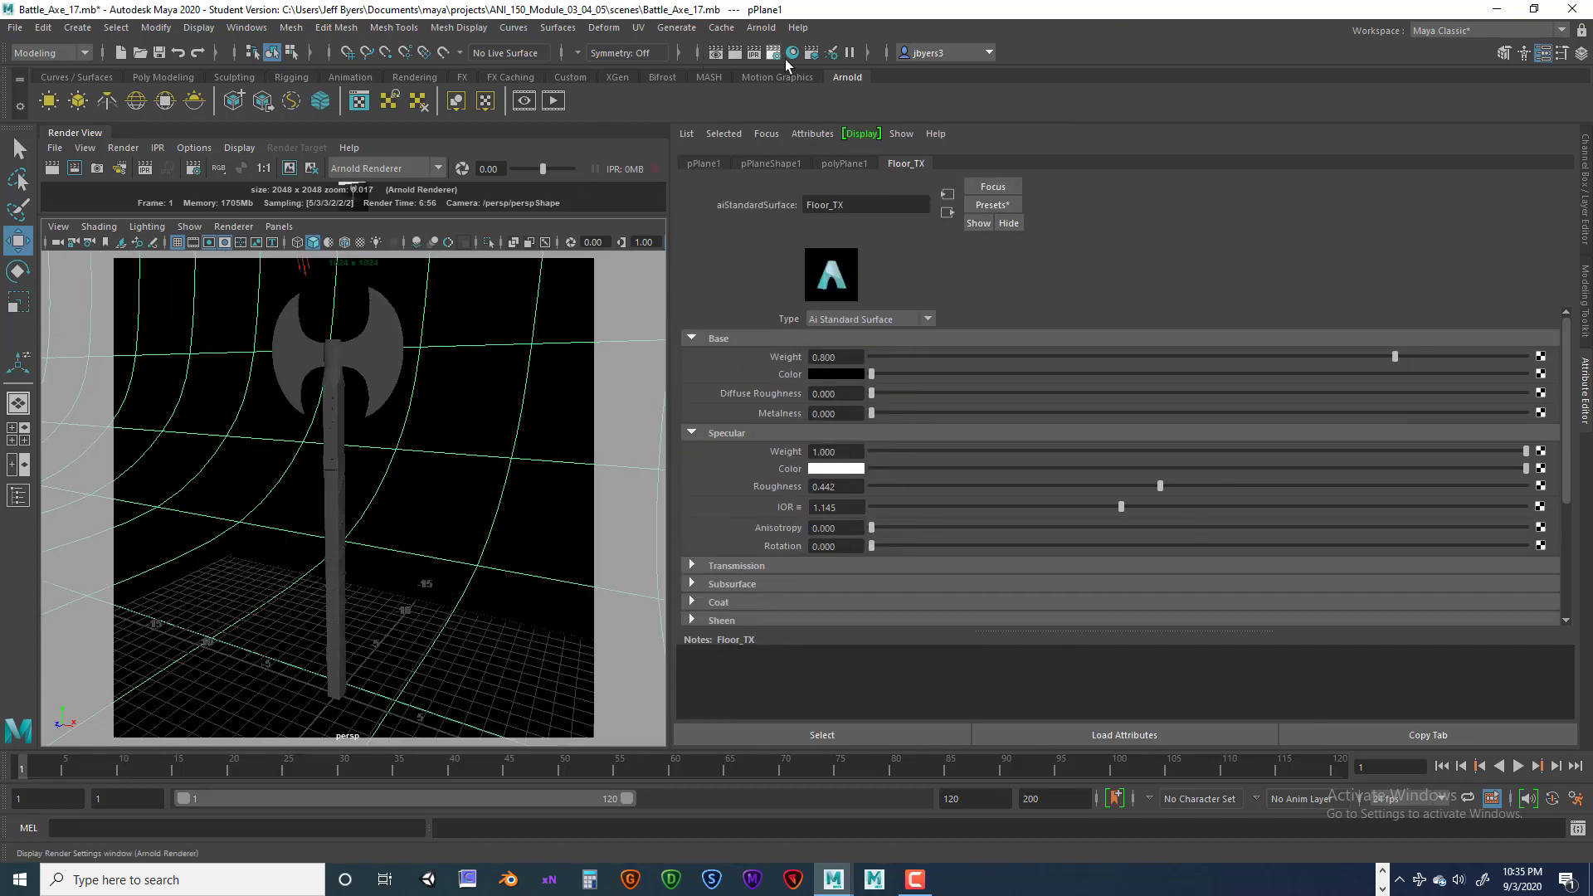
# Switch Arnold's Render Device from GPU to CPU in Render Settings, then close it.
pyautogui.click(811, 54)
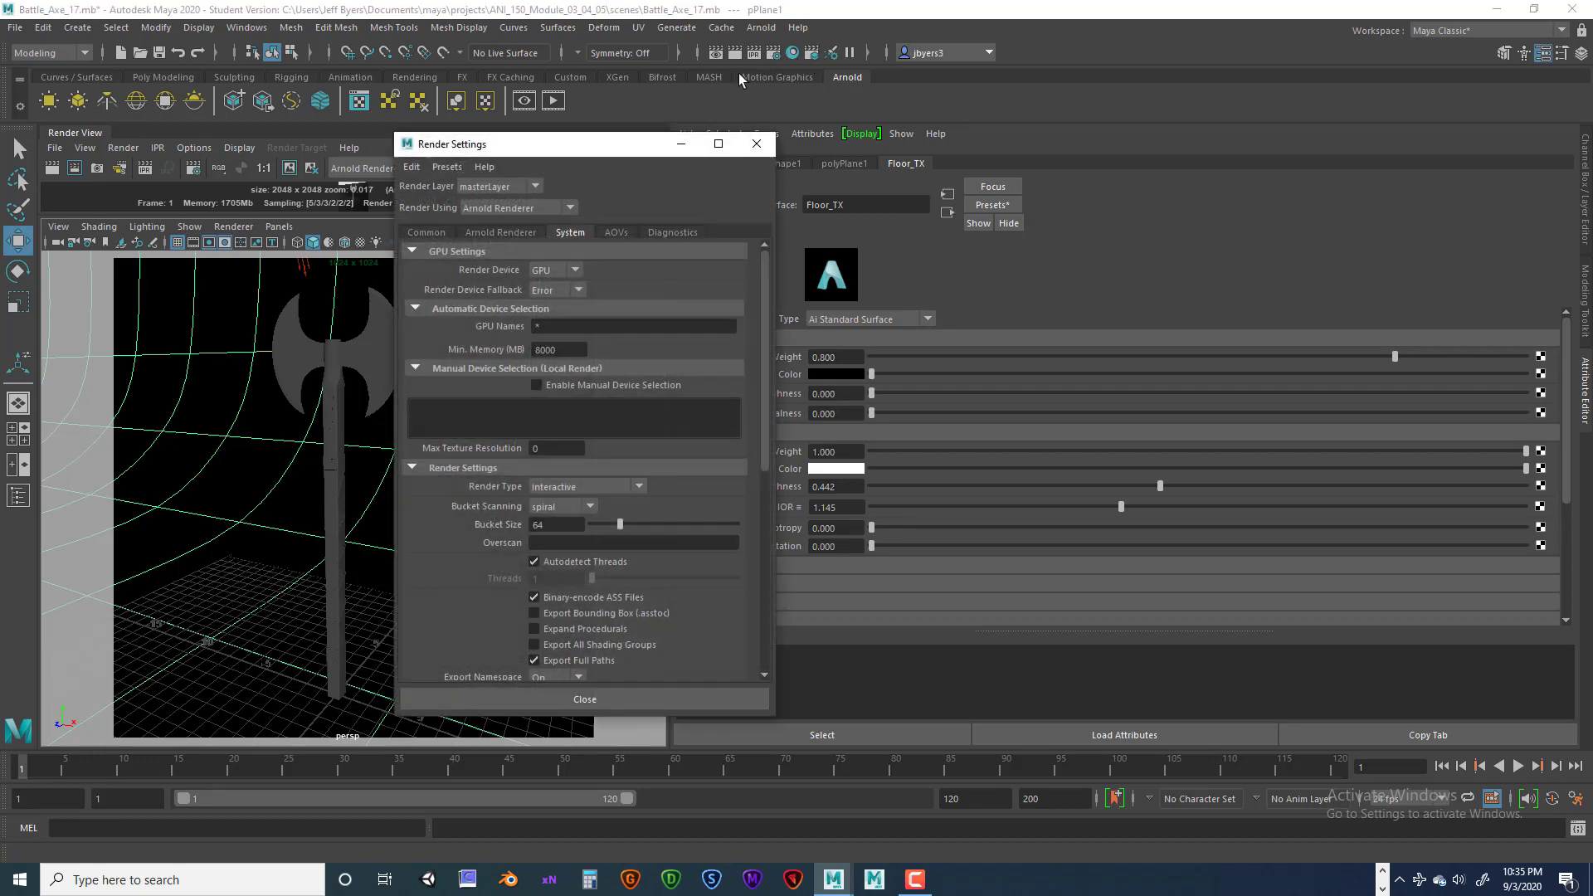
pyautogui.click(576, 270)
pyautogui.click(569, 295)
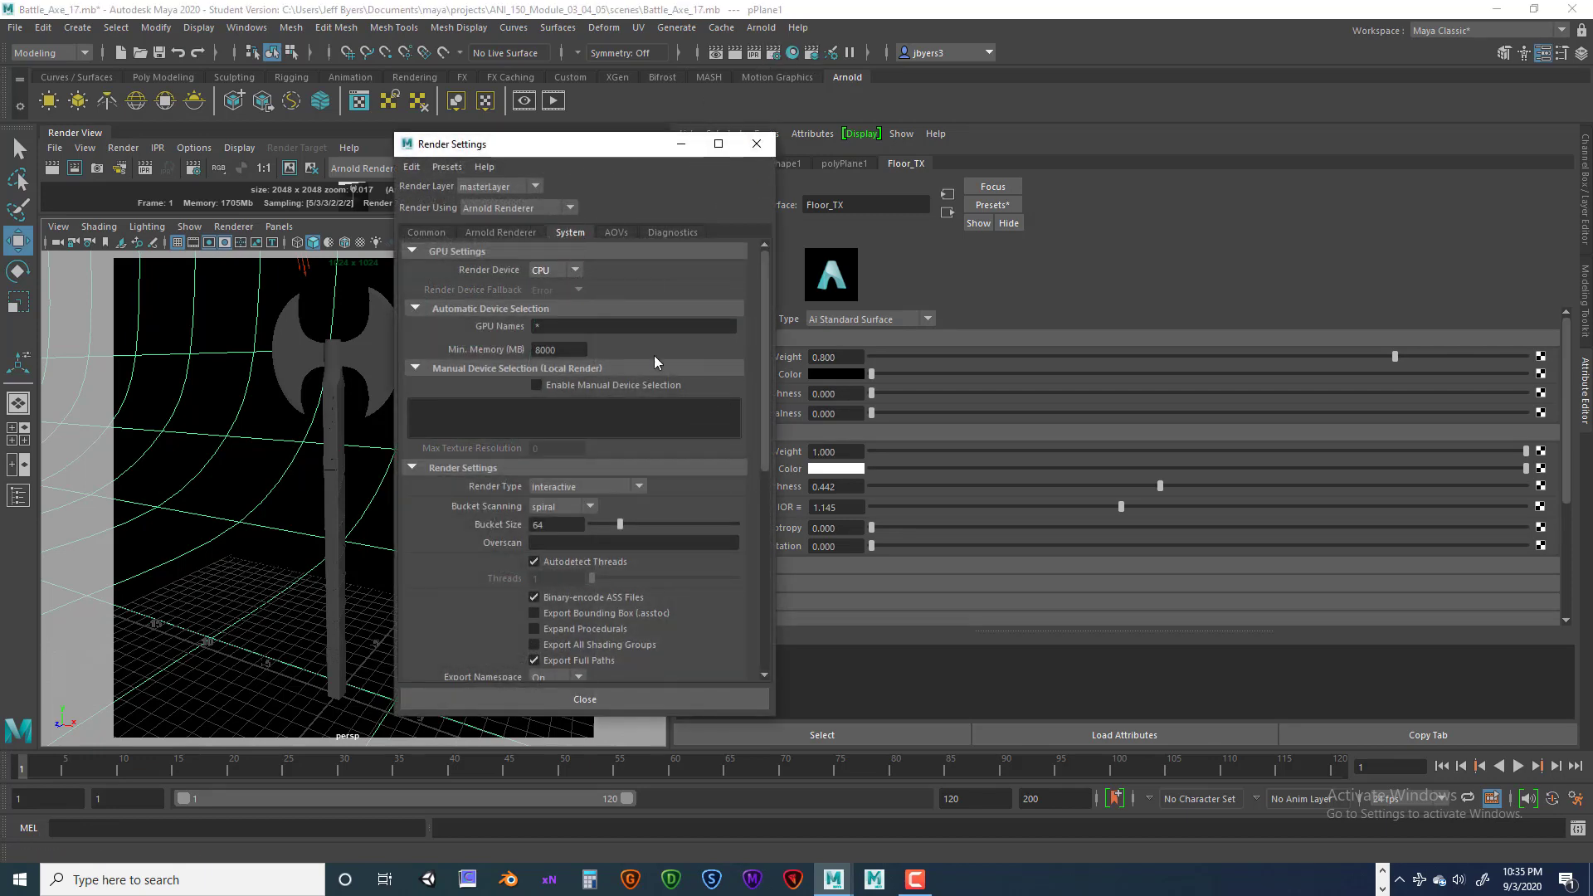
pyautogui.moveTo(597, 158); pyautogui.dragTo(603, 150)
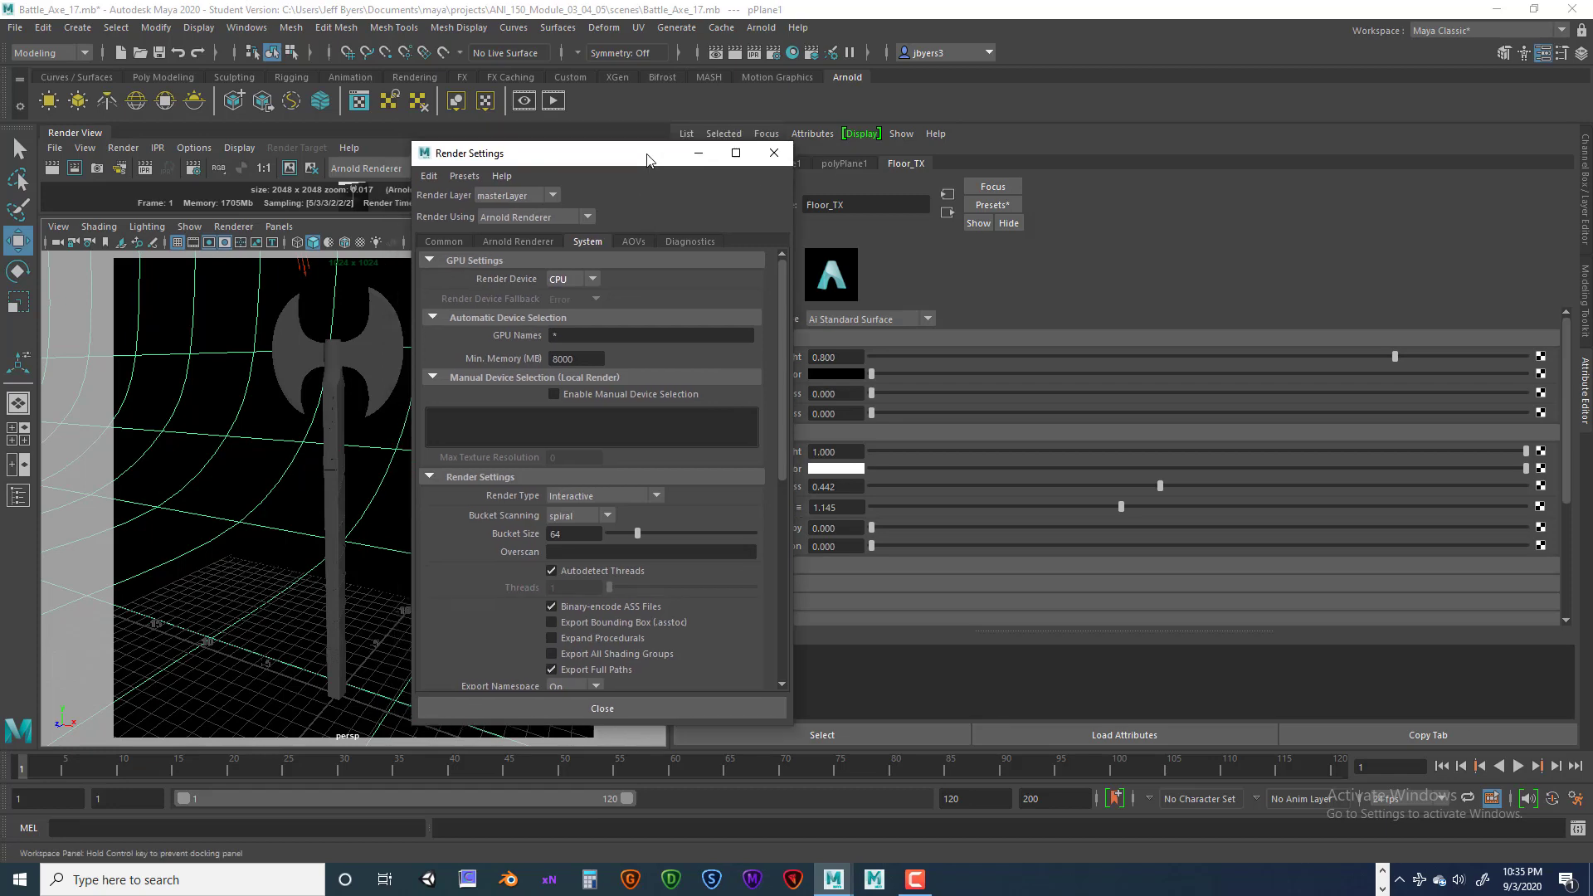
pyautogui.click(756, 139)
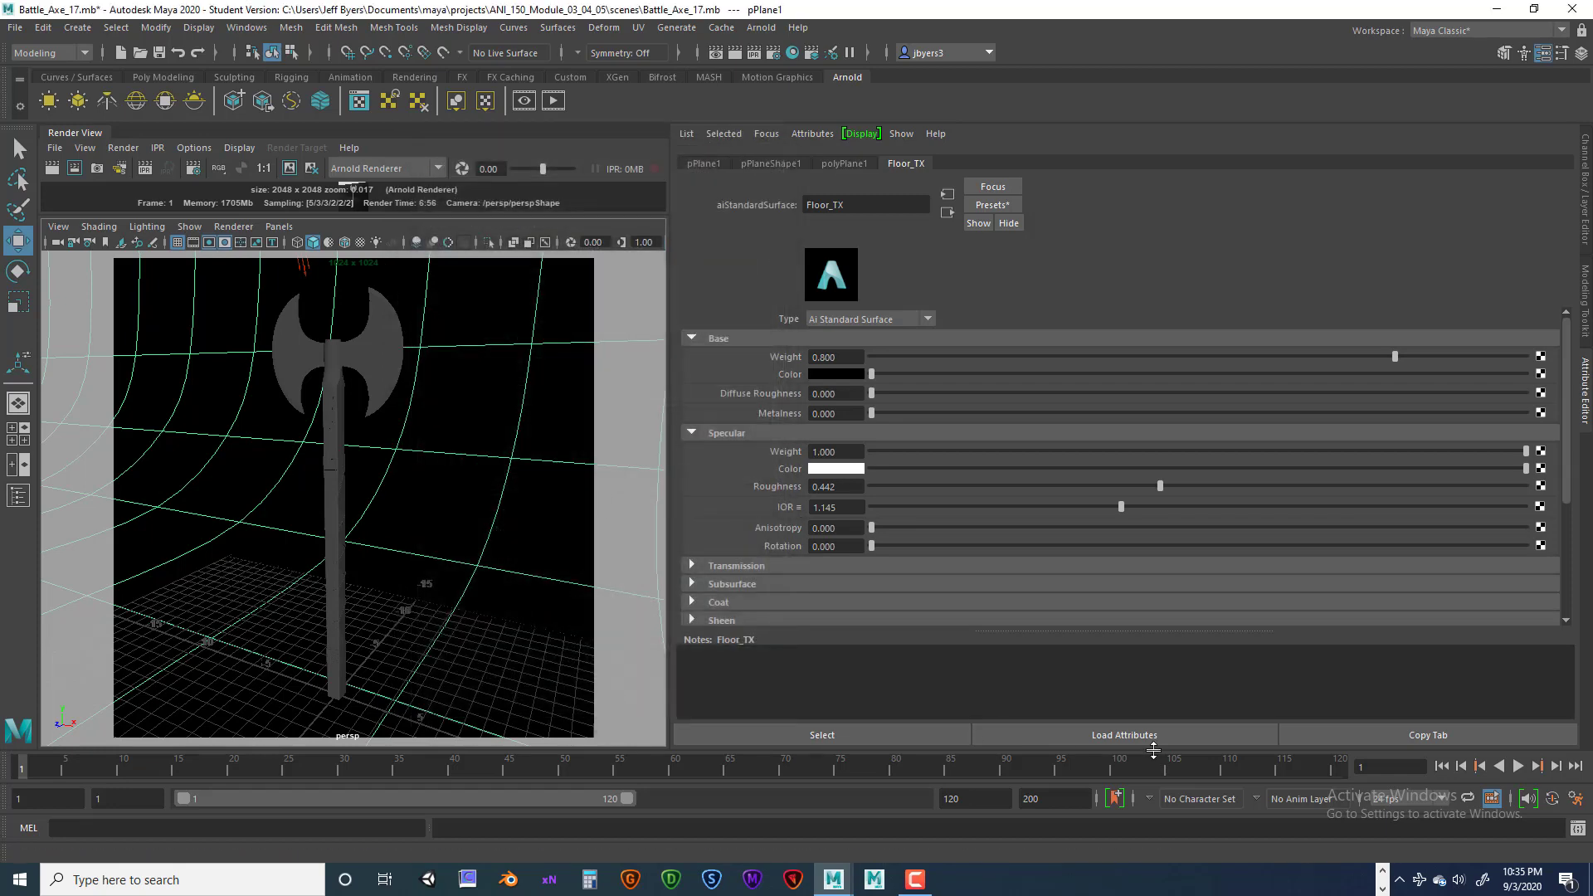
# Render the axe, inspect it maximized, then move the render window aside.
pyautogui.click(734, 53)
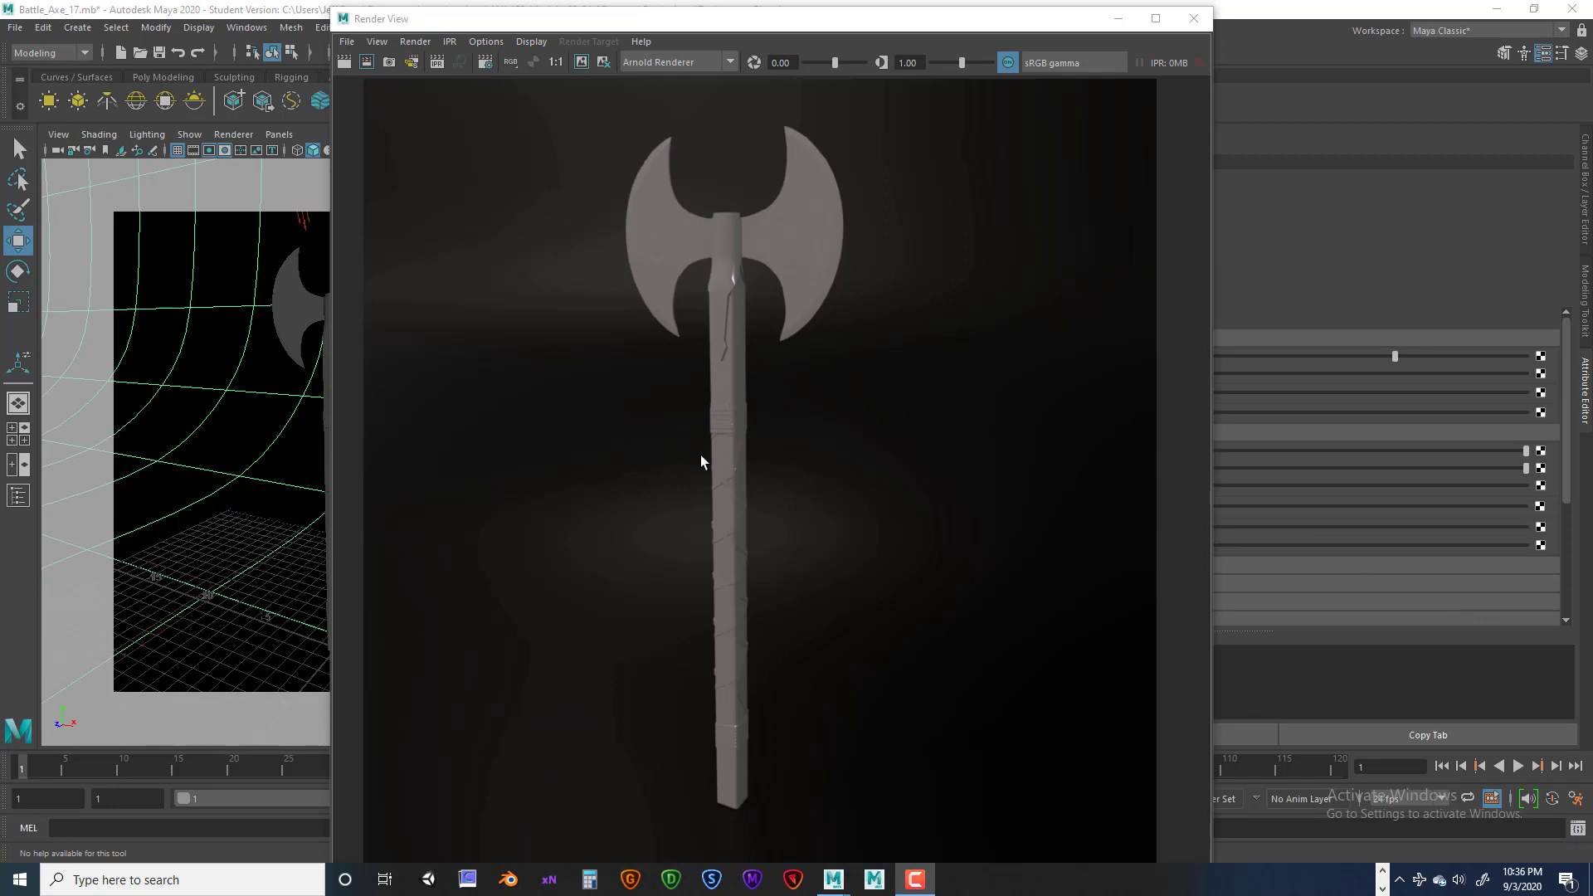
pyautogui.doubleClick(757, 20)
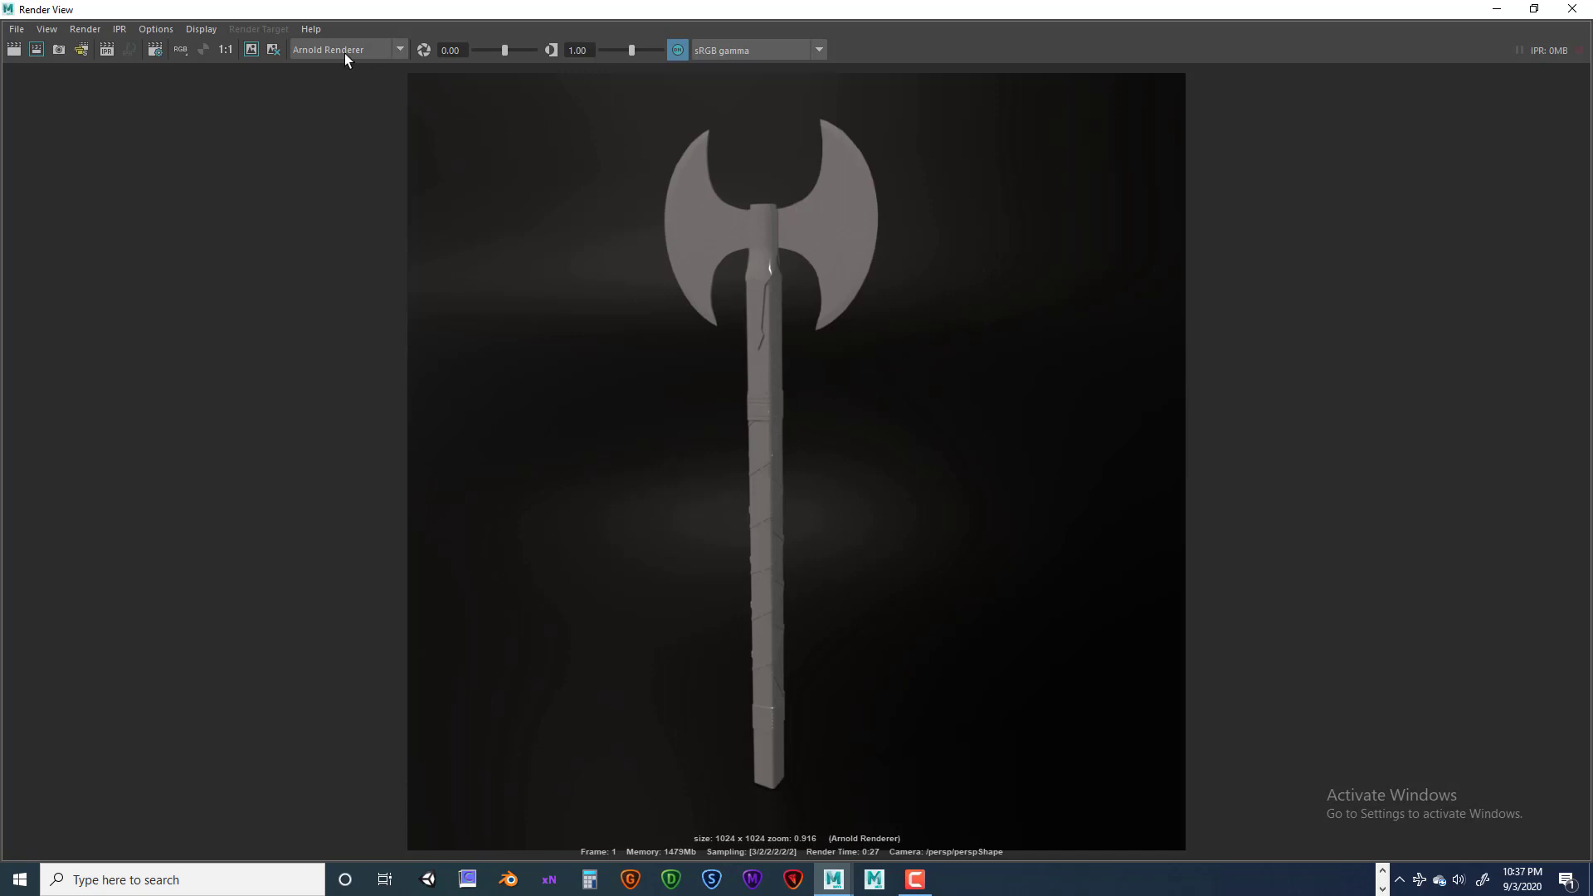
pyautogui.moveTo(362, 14); pyautogui.dragTo(617, 22)
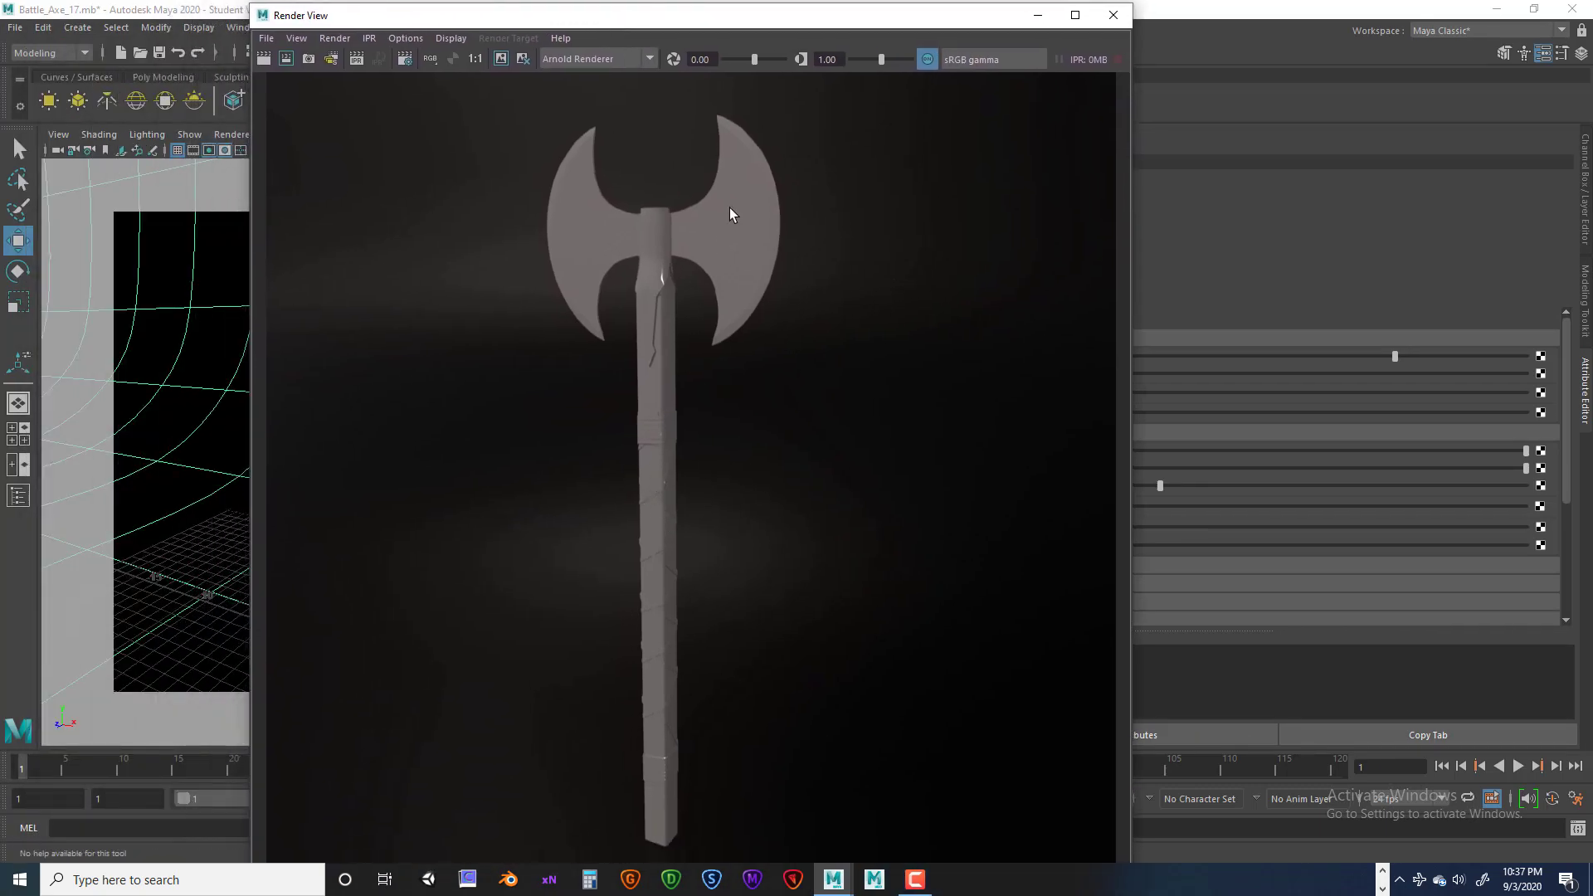
pyautogui.moveTo(766, 29); pyautogui.dragTo(1099, 49)
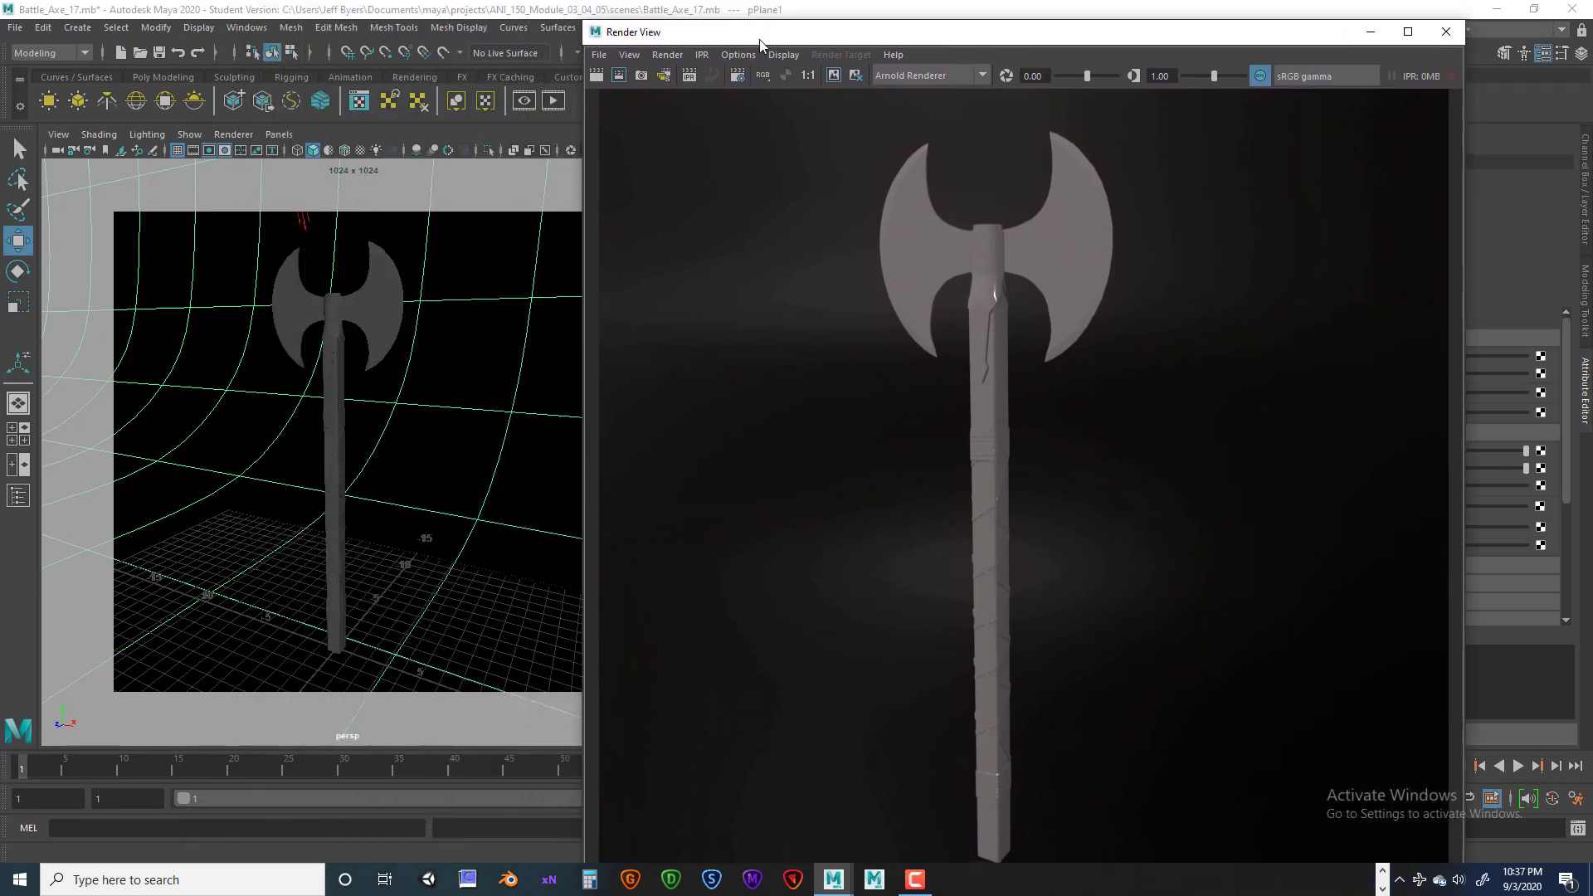
pyautogui.moveTo(764, 38); pyautogui.dragTo(973, 44)
# Rotate directionalLight1 to a new angle.
pyautogui.scroll(-3, 404, 307)
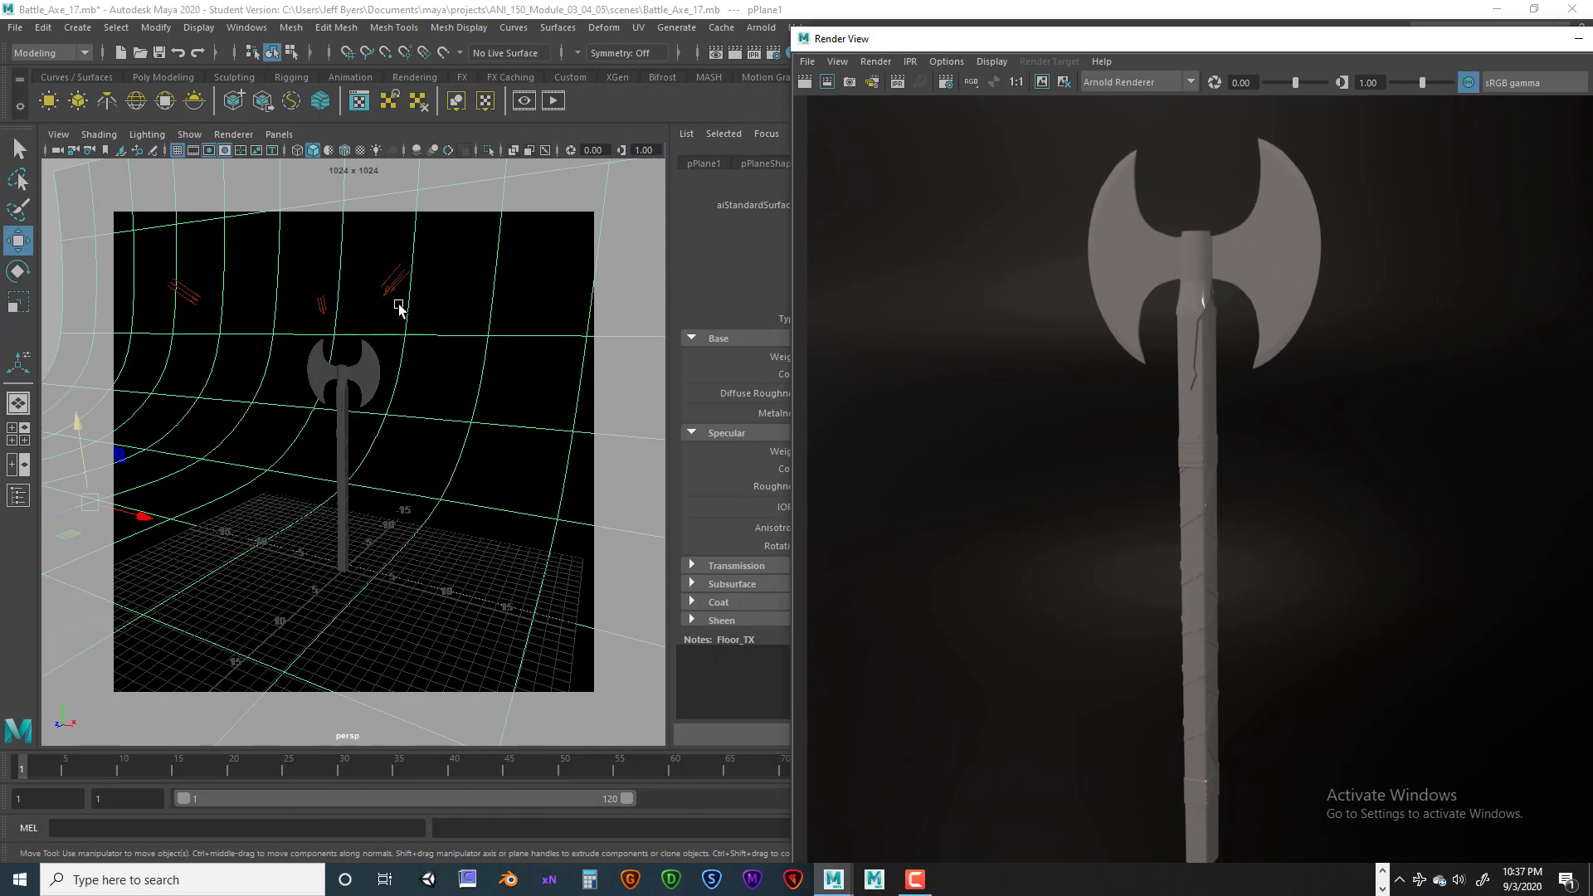
pyautogui.click(190, 299)
pyautogui.press('e')
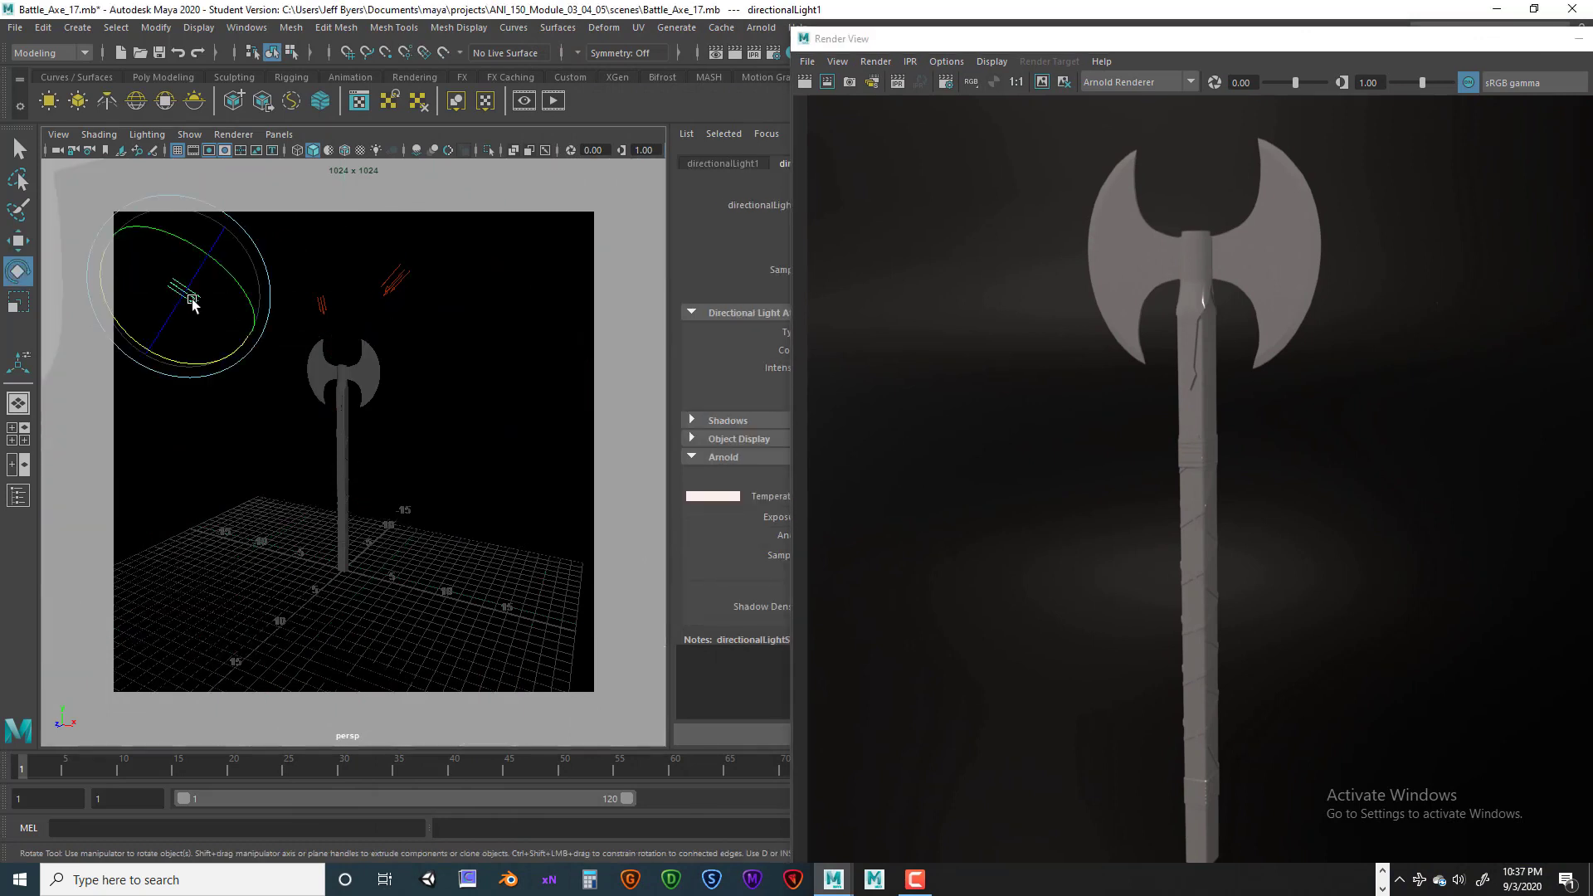
pyautogui.moveTo(170, 357); pyautogui.dragTo(152, 347)
# Dock and refloat the Render View, then keep the previous image for comparison.
pyautogui.moveTo(1174, 38); pyautogui.dragTo(698, 47)
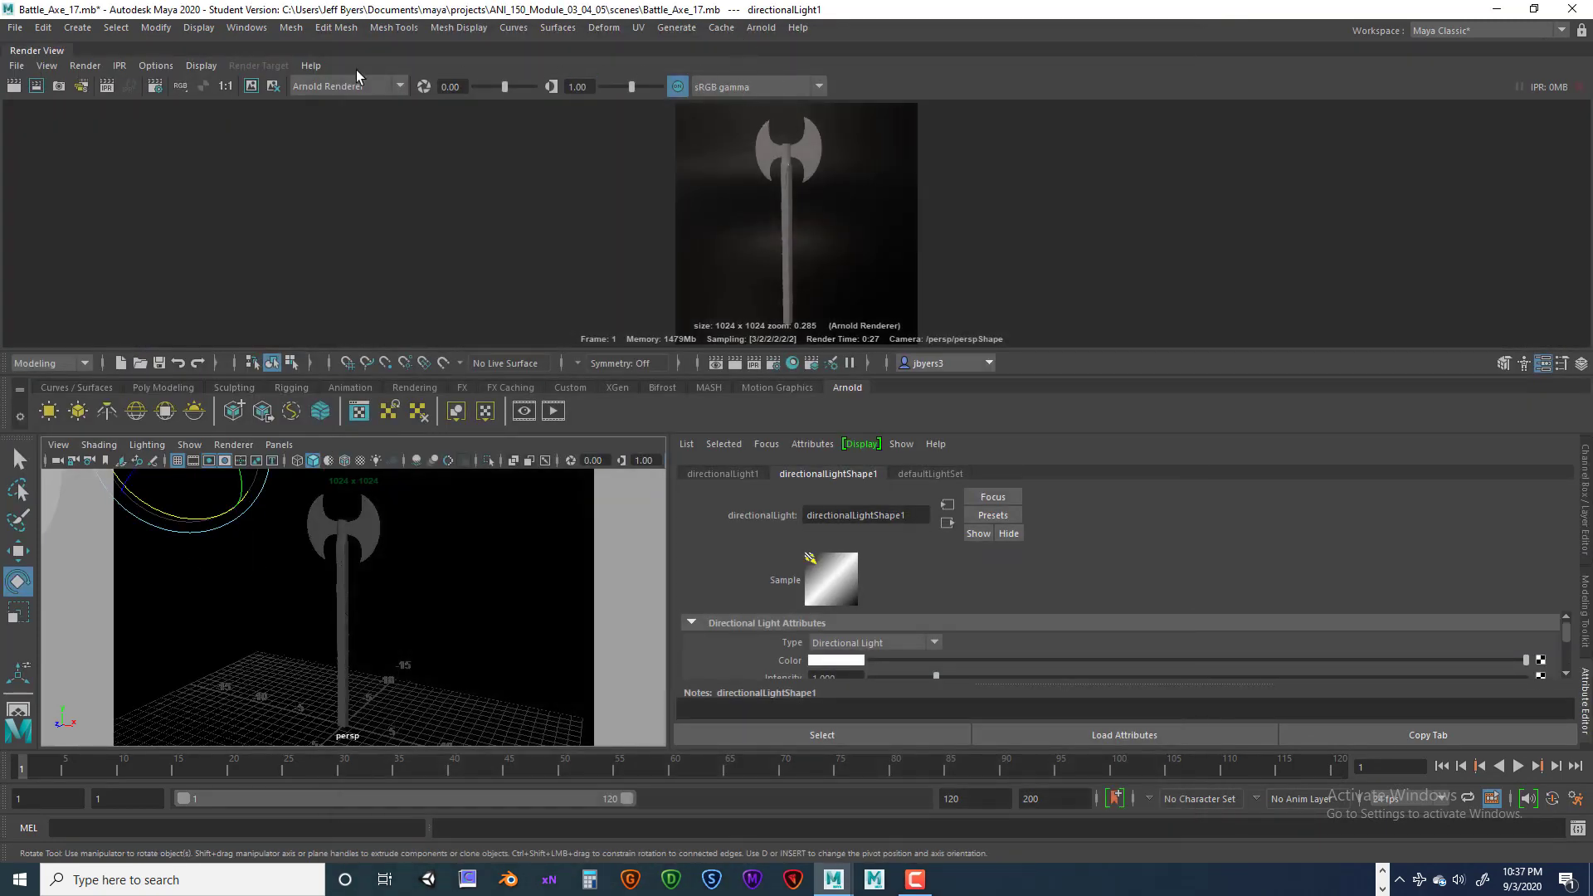
pyautogui.moveTo(55, 50); pyautogui.dragTo(387, 102)
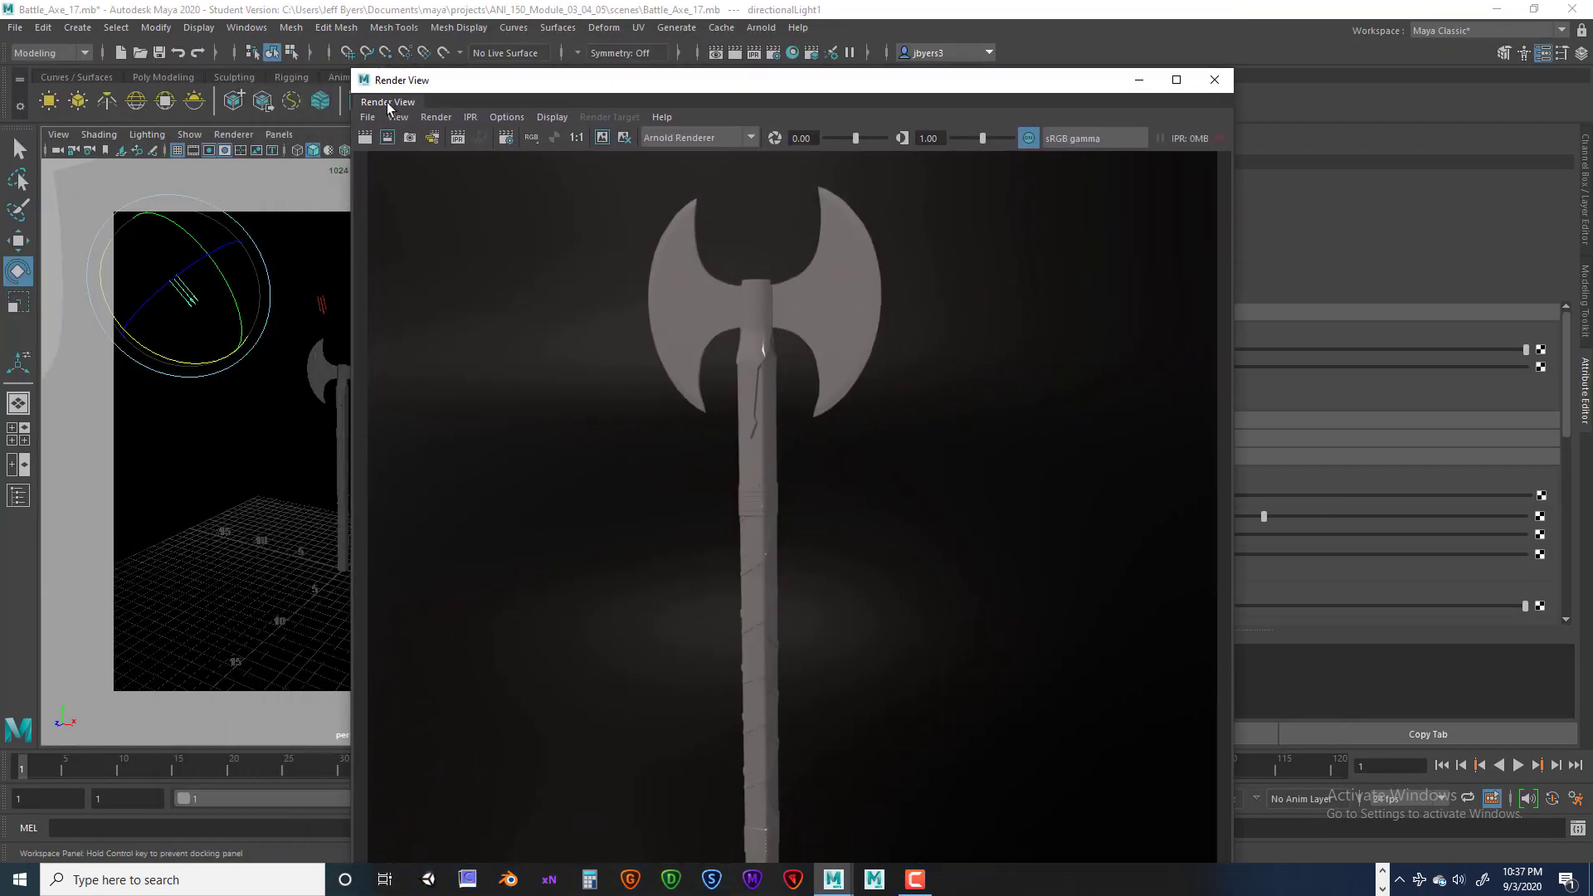
pyautogui.click(601, 122)
# Render the relit axe, close the Render View, and move the camera closer.
pyautogui.click(364, 122)
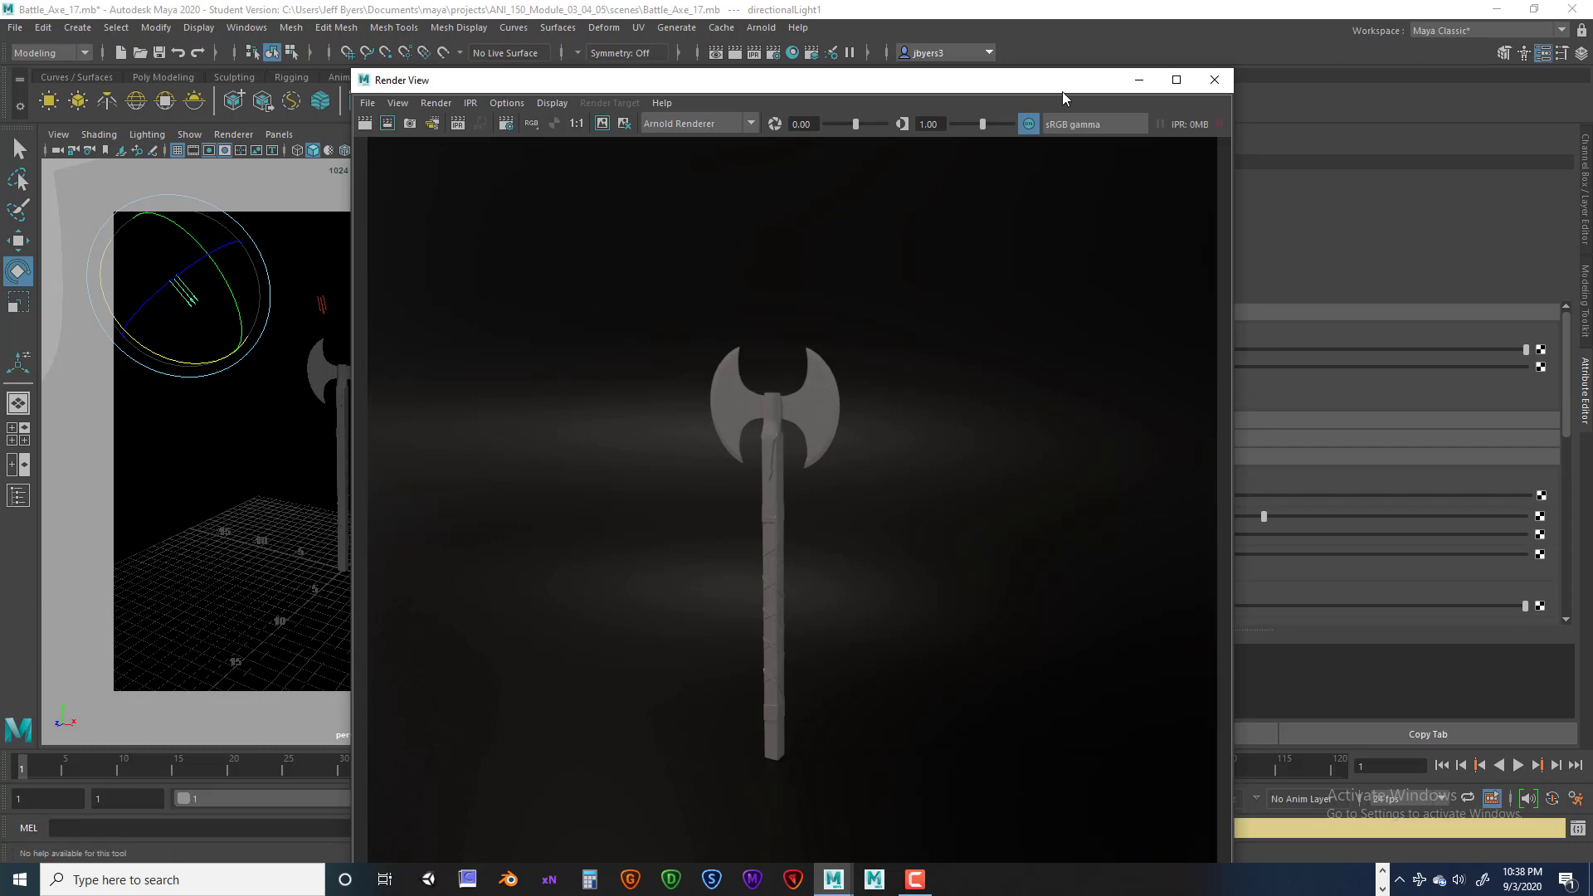
pyautogui.click(1214, 81)
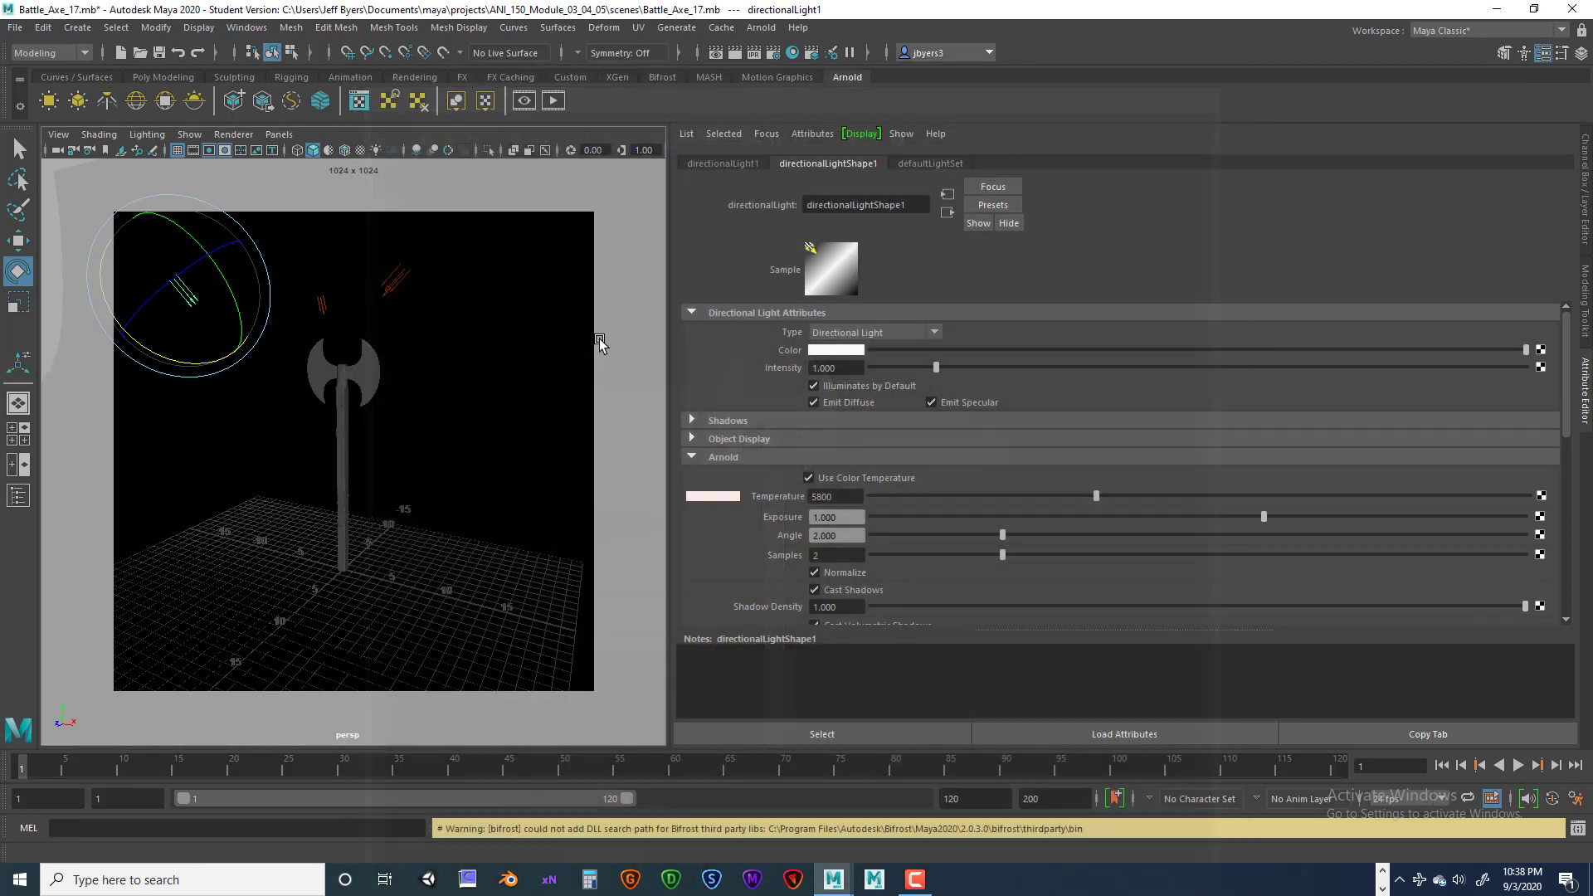
pyautogui.keyDown('alt'); pyautogui.moveTo(437, 455); pyautogui.dragTo(553, 482, button='right'); pyautogui.keyUp('alt')
pyautogui.keyDown('alt'); pyautogui.moveTo(554, 482); pyautogui.dragTo(448, 440); pyautogui.keyUp('alt')
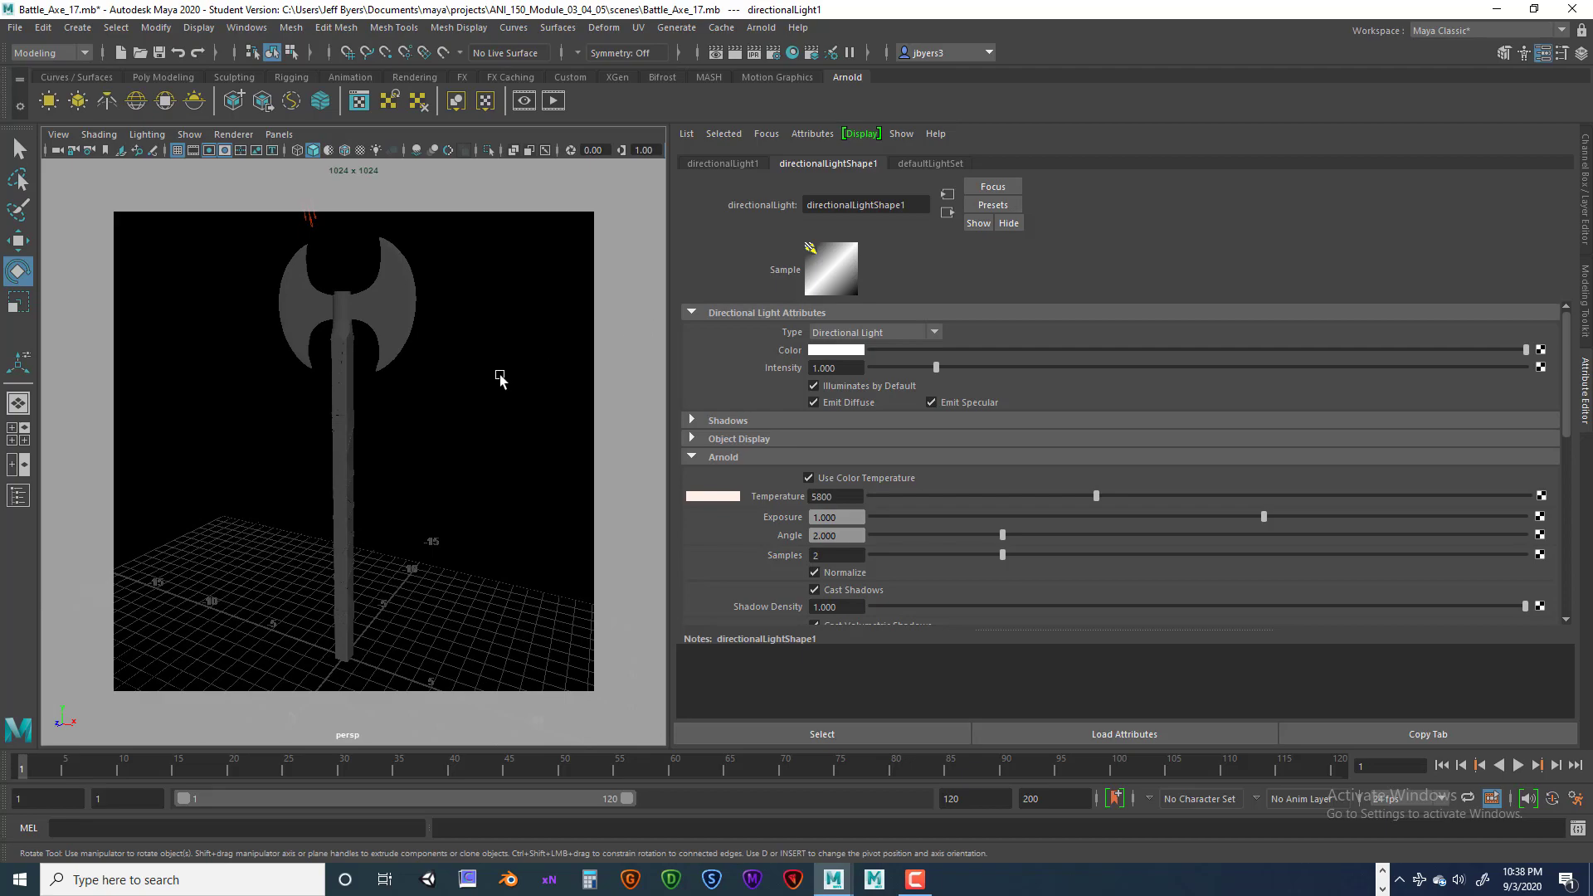
# Tumble and dolly the perspective view to frame the whole axe.
pyautogui.keyDown('alt'); pyautogui.moveTo(499, 375); pyautogui.dragTo(395, 368, button='right'); pyautogui.keyUp('alt')
pyautogui.keyDown('alt'); pyautogui.moveTo(404, 371); pyautogui.dragTo(338, 409); pyautogui.keyUp('alt')
pyautogui.moveTo(338, 409)
pyautogui.keyDown('alt'); pyautogui.mouseDown(button='right')
pyautogui.moveTo(295, 420)
pyautogui.moveTo(384, 431)
pyautogui.moveTo(349, 420)
pyautogui.mouseUp(button='right'); pyautogui.keyUp('alt')
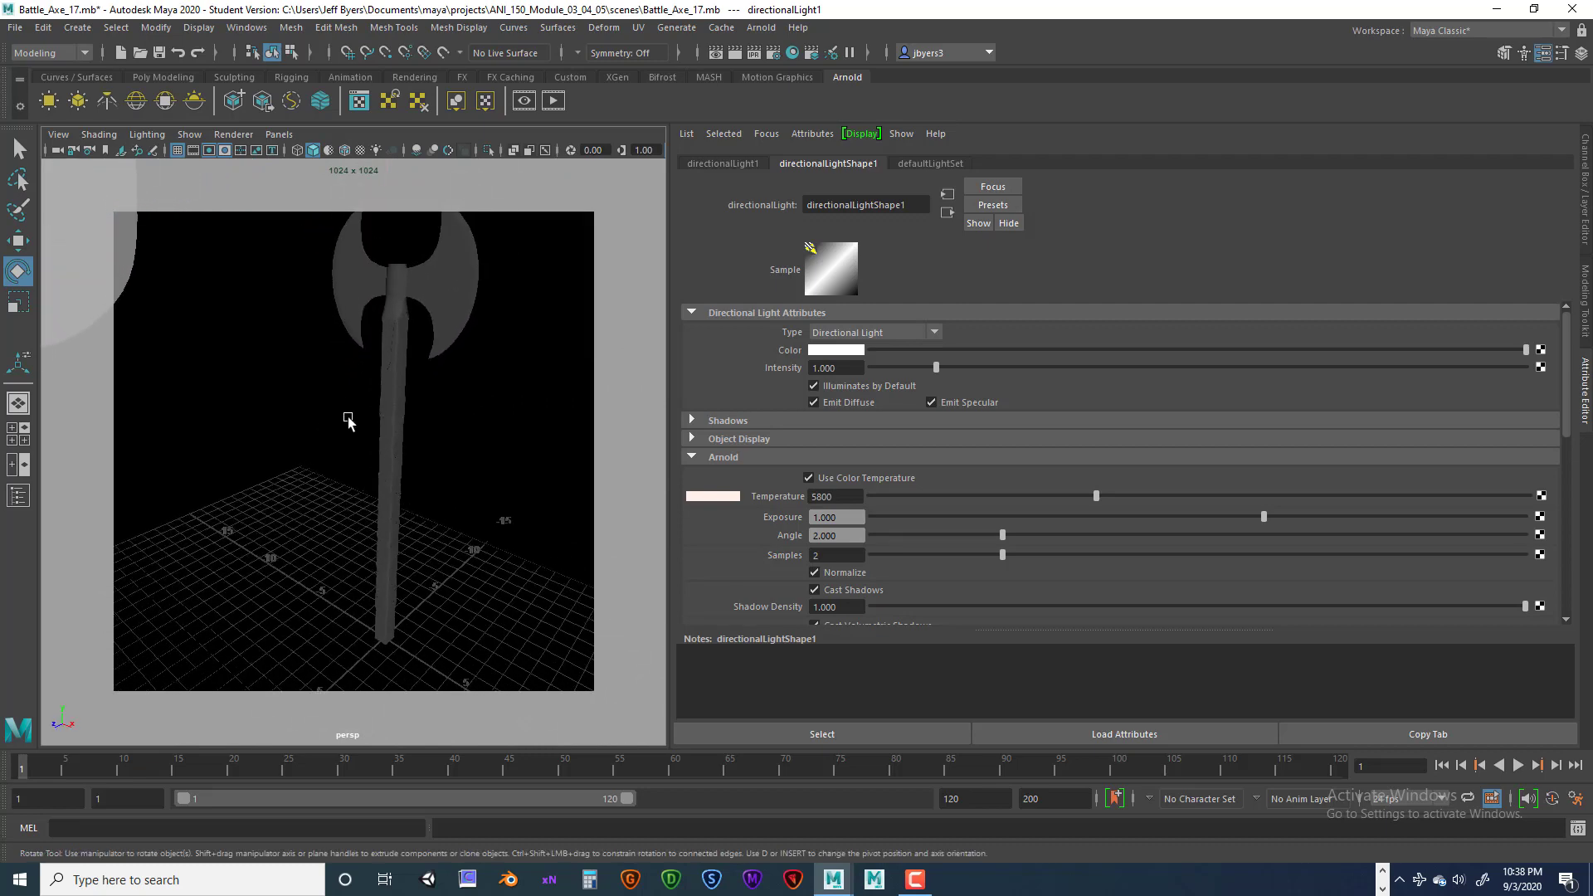
pyautogui.moveTo(349, 420)
pyautogui.keyDown('alt'); pyautogui.mouseDown()
pyautogui.moveTo(372, 407)
pyautogui.moveTo(341, 399)
pyautogui.mouseUp(); pyautogui.keyUp('alt')
pyautogui.keyDown('alt'); pyautogui.moveTo(341, 399); pyautogui.dragTo(357, 397, button='right'); pyautogui.keyUp('alt')
pyautogui.keyDown('alt'); pyautogui.moveTo(357, 398); pyautogui.dragTo(365, 397); pyautogui.keyUp('alt')
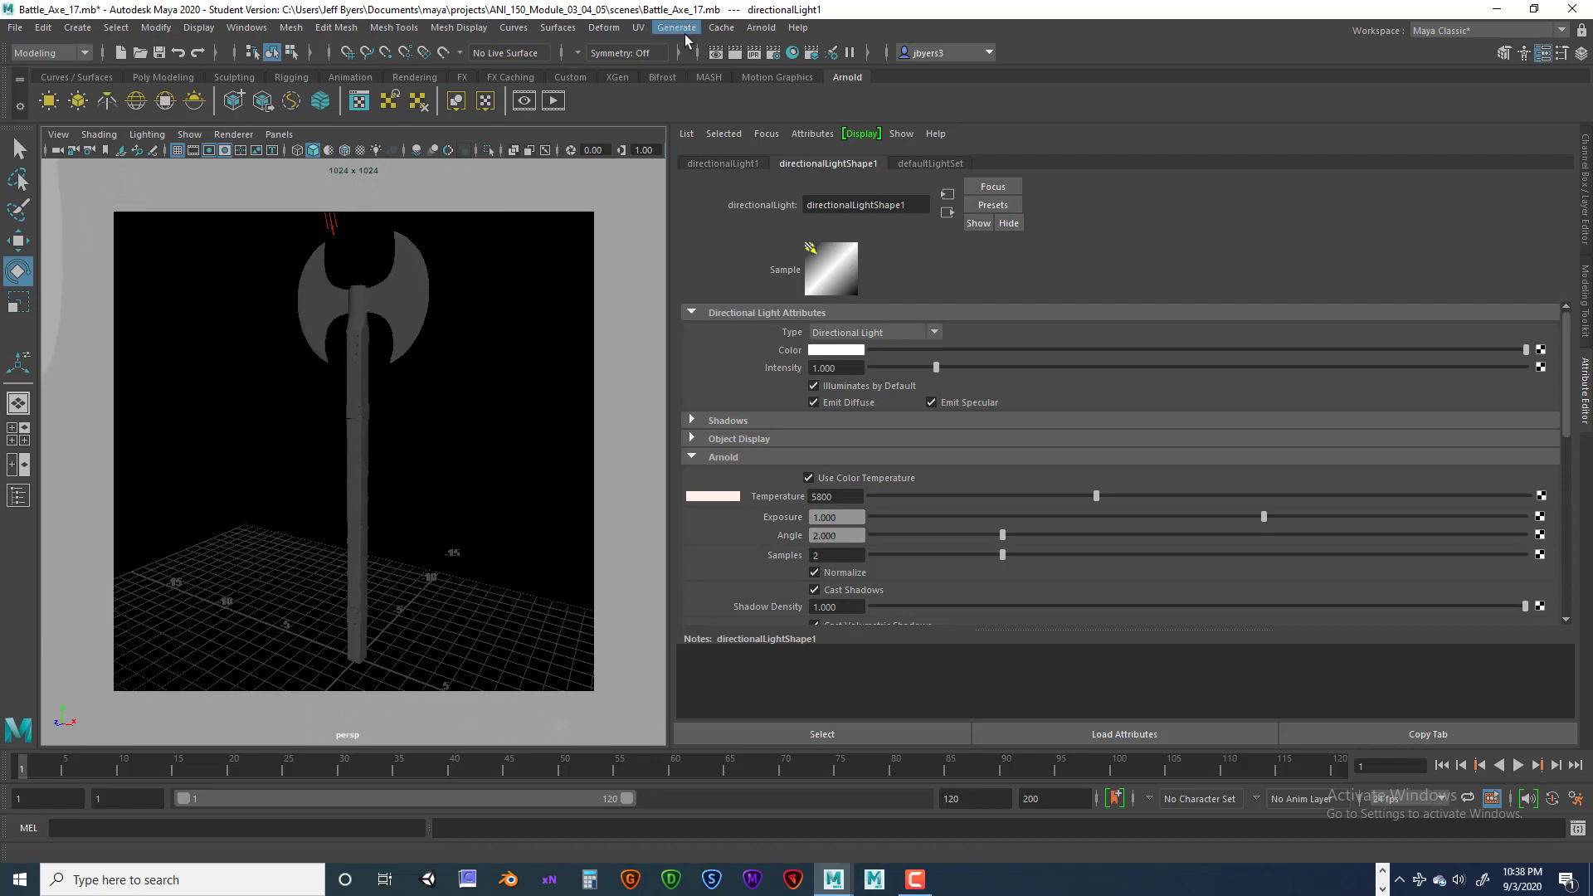
# Set the Image Size preset to 2k_Square (2048 x 2048) and render the current frame.
pyautogui.click(771, 55)
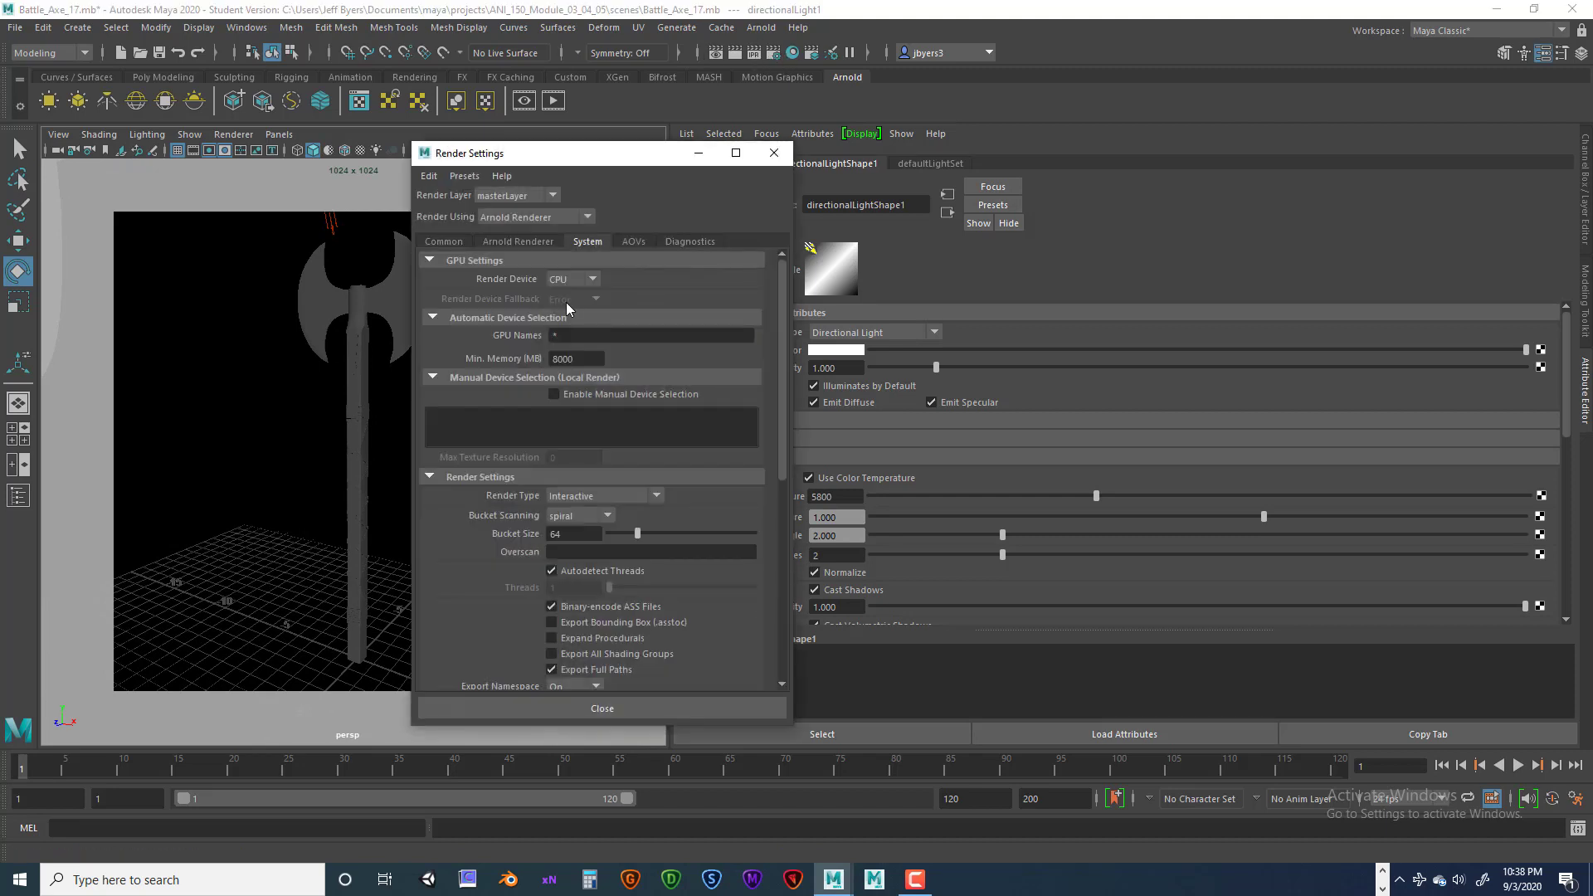
pyautogui.click(529, 239)
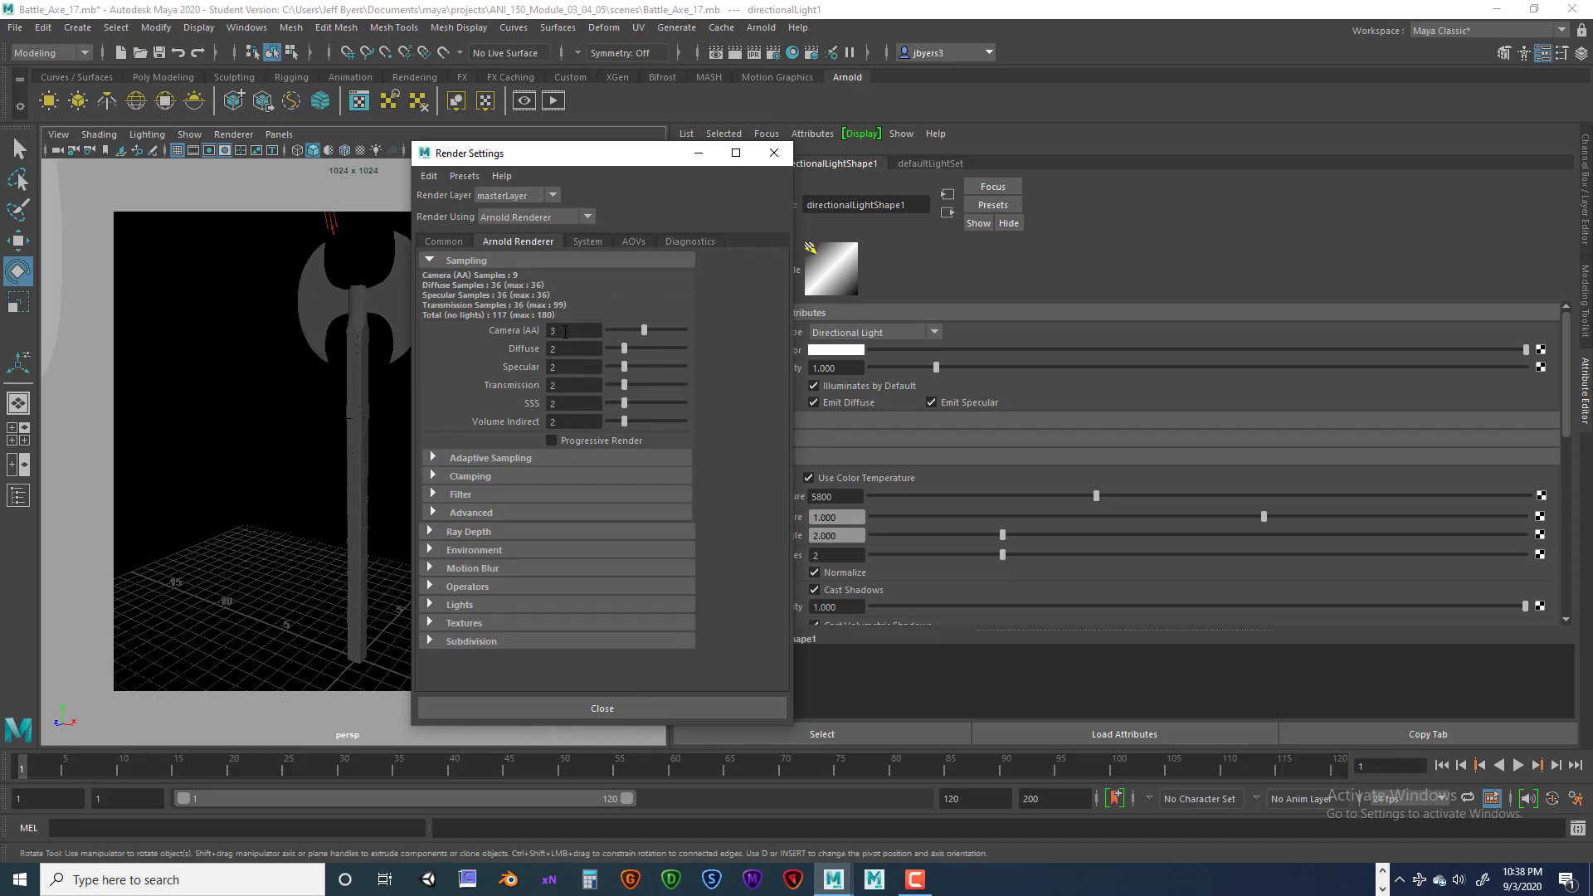
pyautogui.click(445, 242)
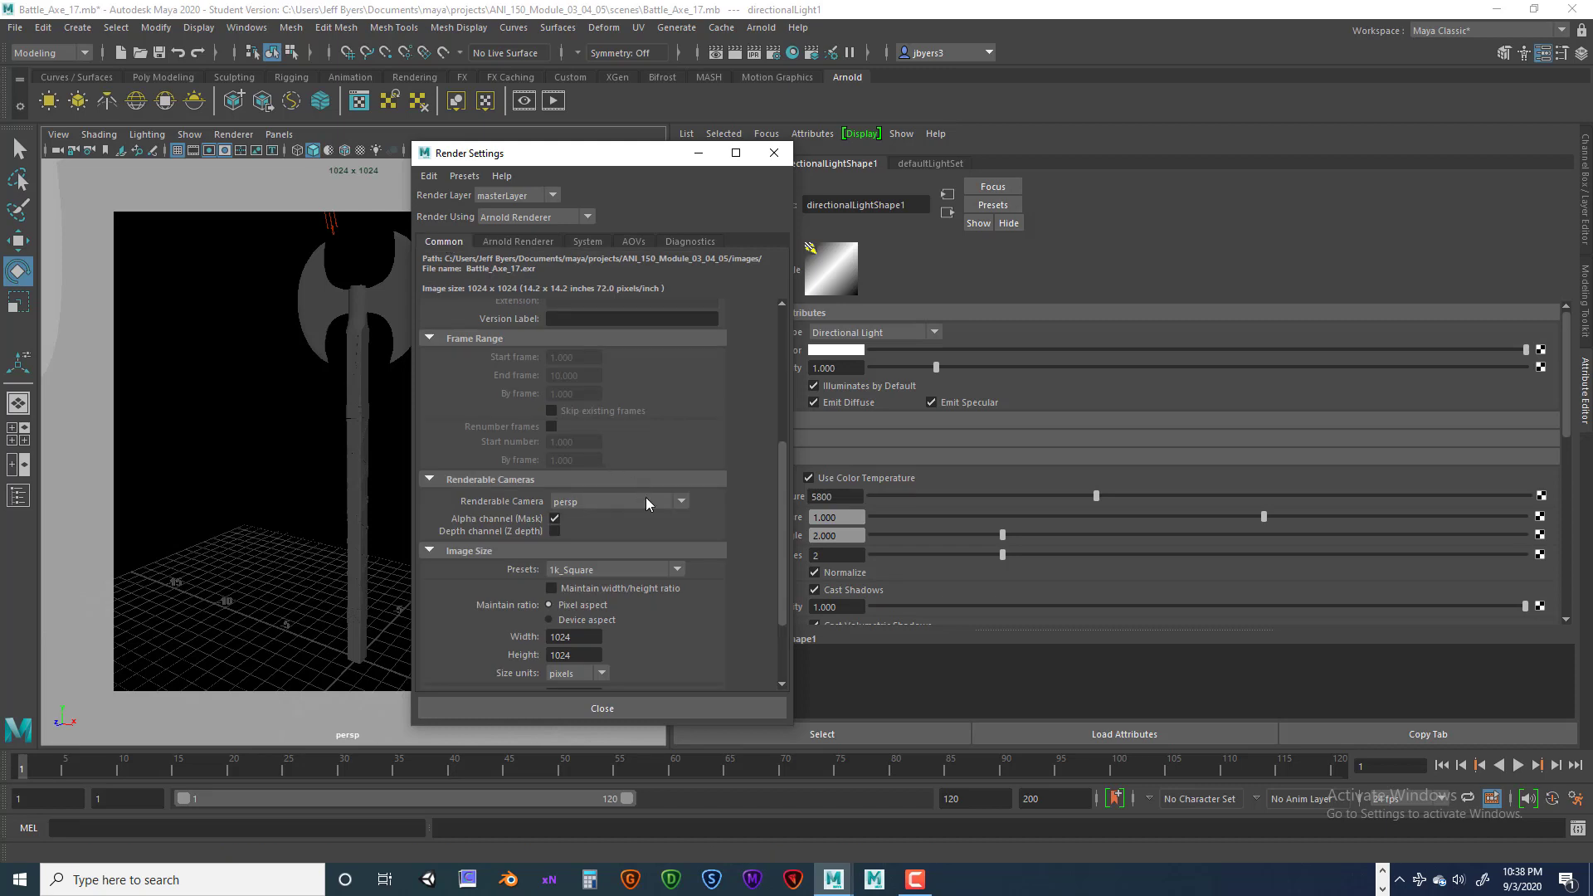
pyautogui.click(674, 565)
pyautogui.click(615, 619)
pyautogui.click(773, 153)
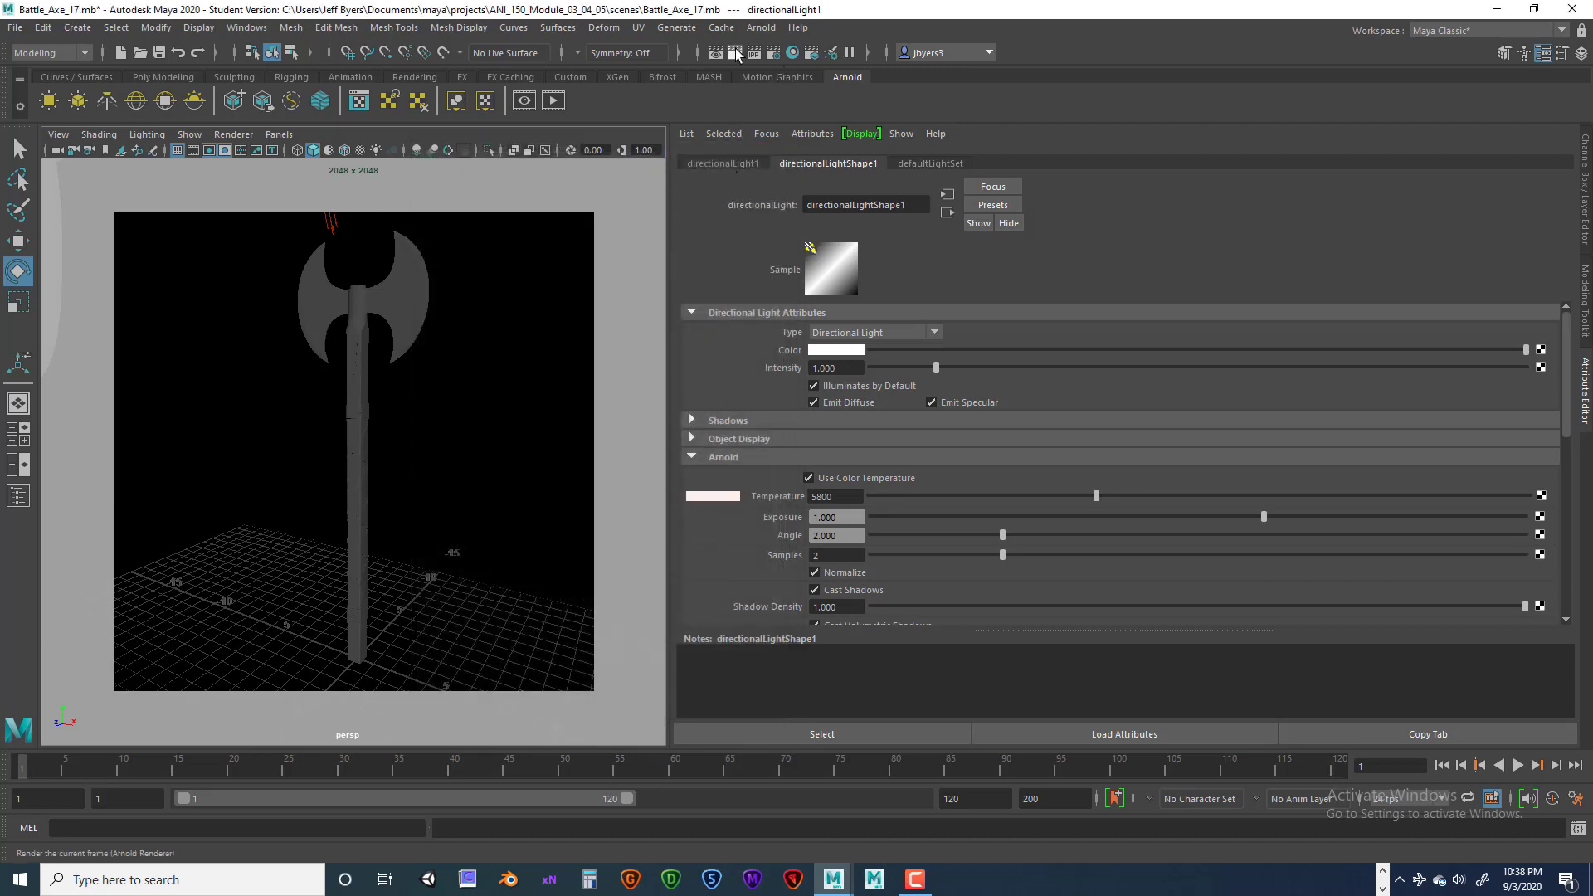
pyautogui.click(735, 53)
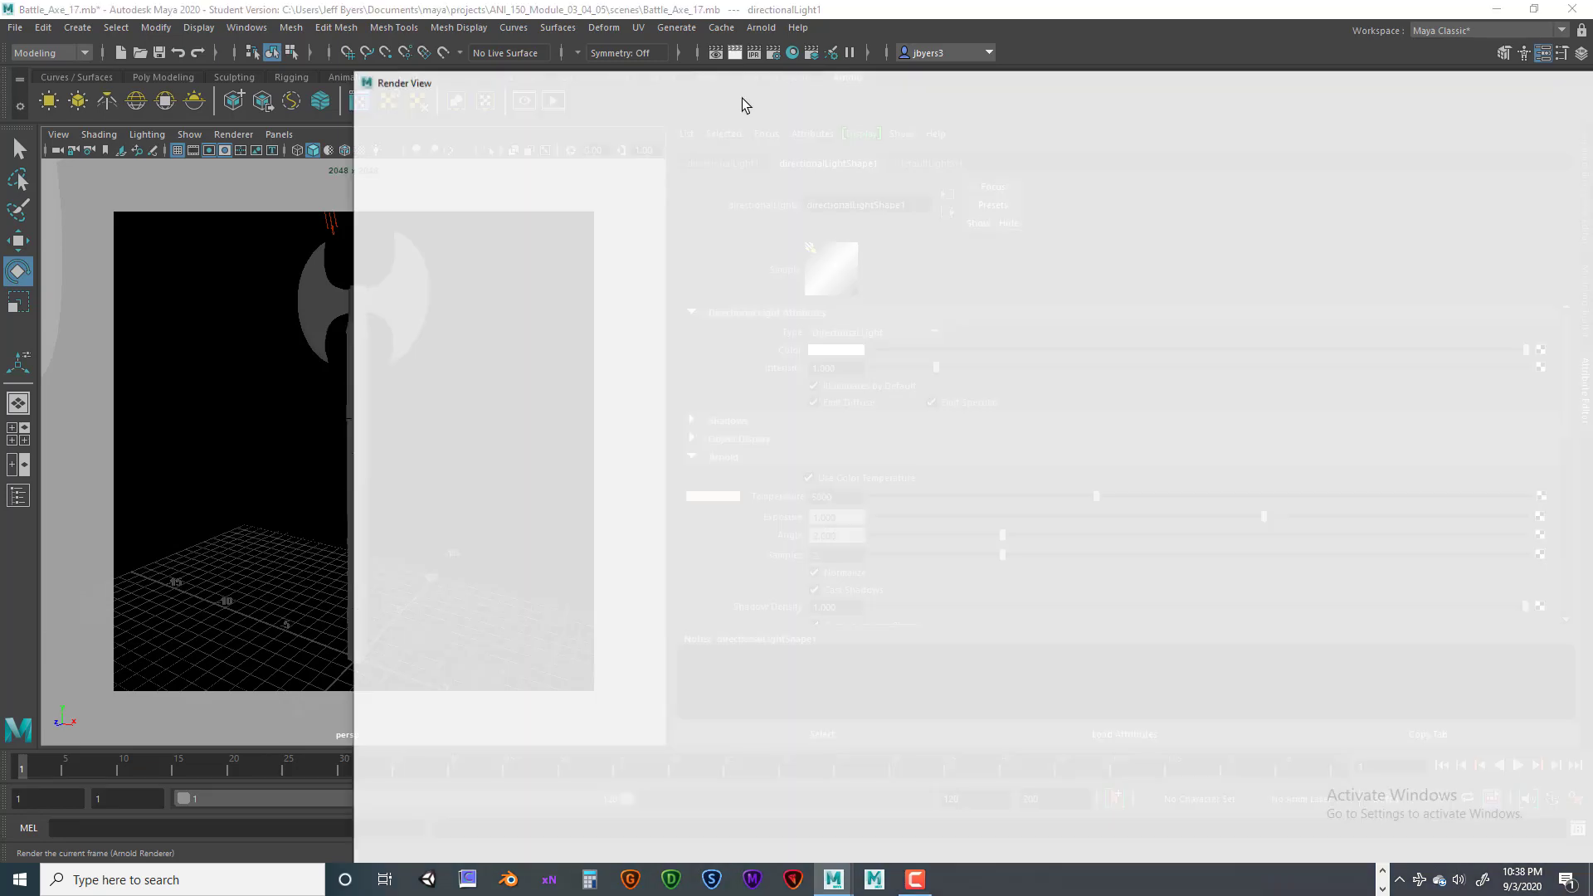
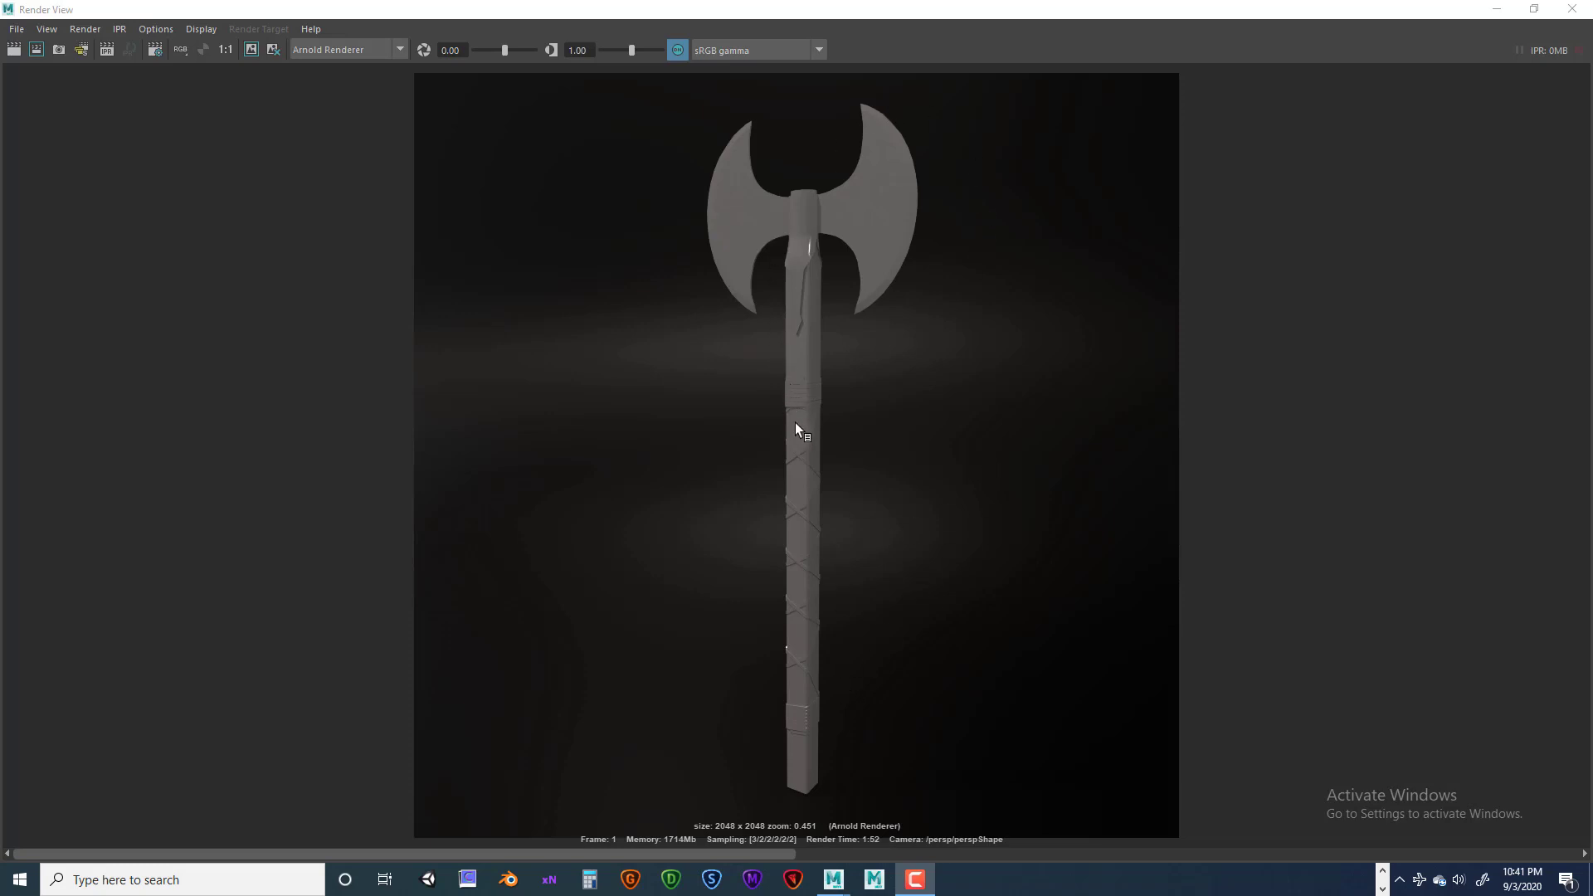
# View the axe render at actual pixel size and pan to frame the whole axe.
pyautogui.click(226, 50)
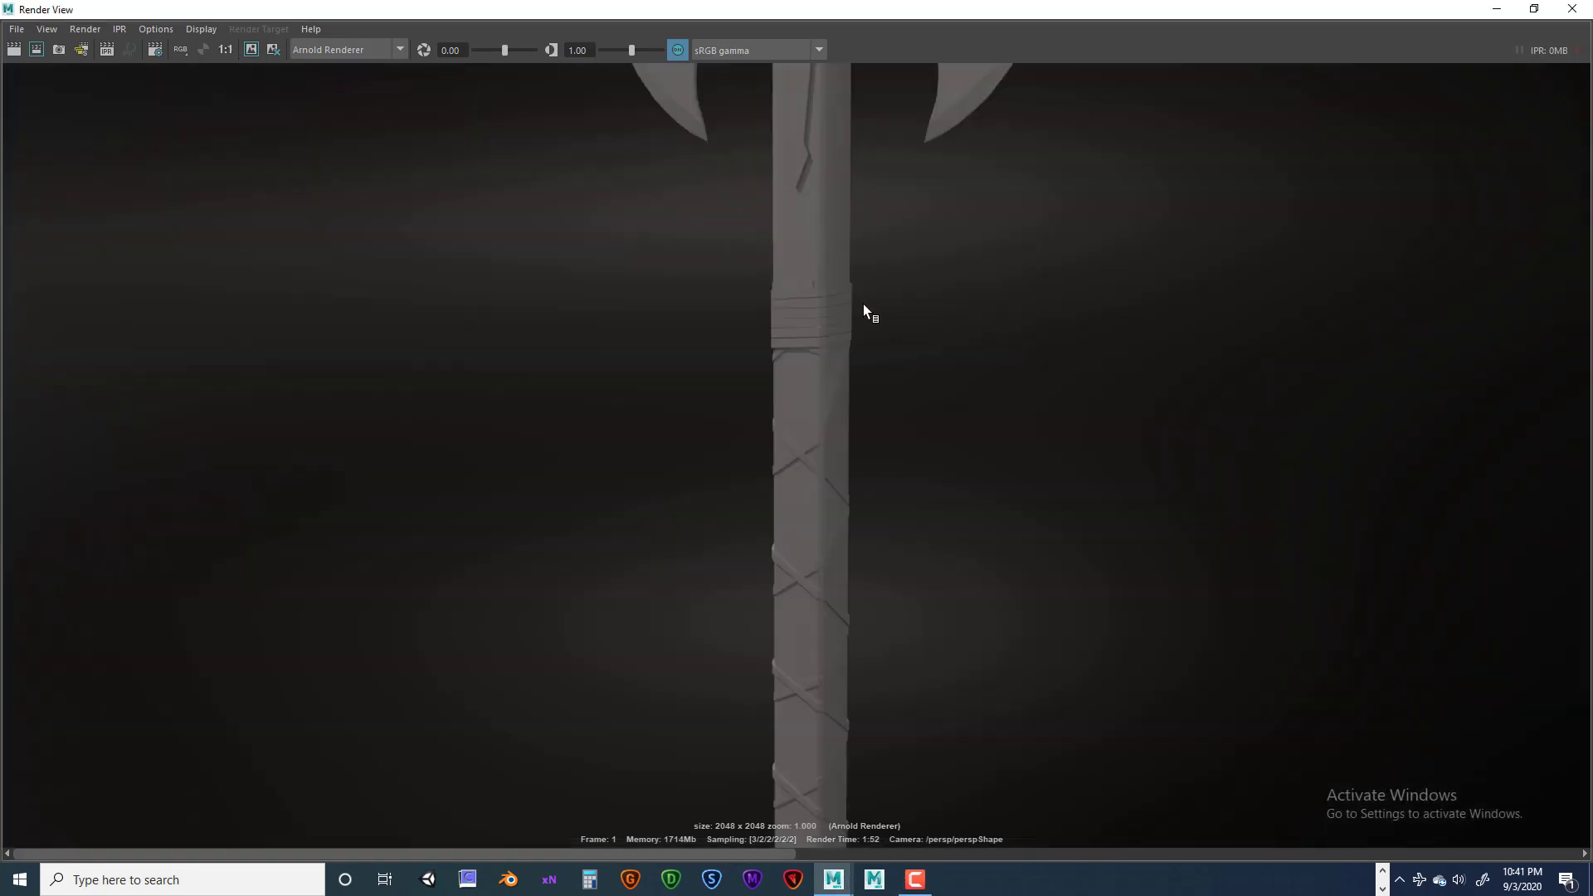
pyautogui.scroll(-3, 861, 302)
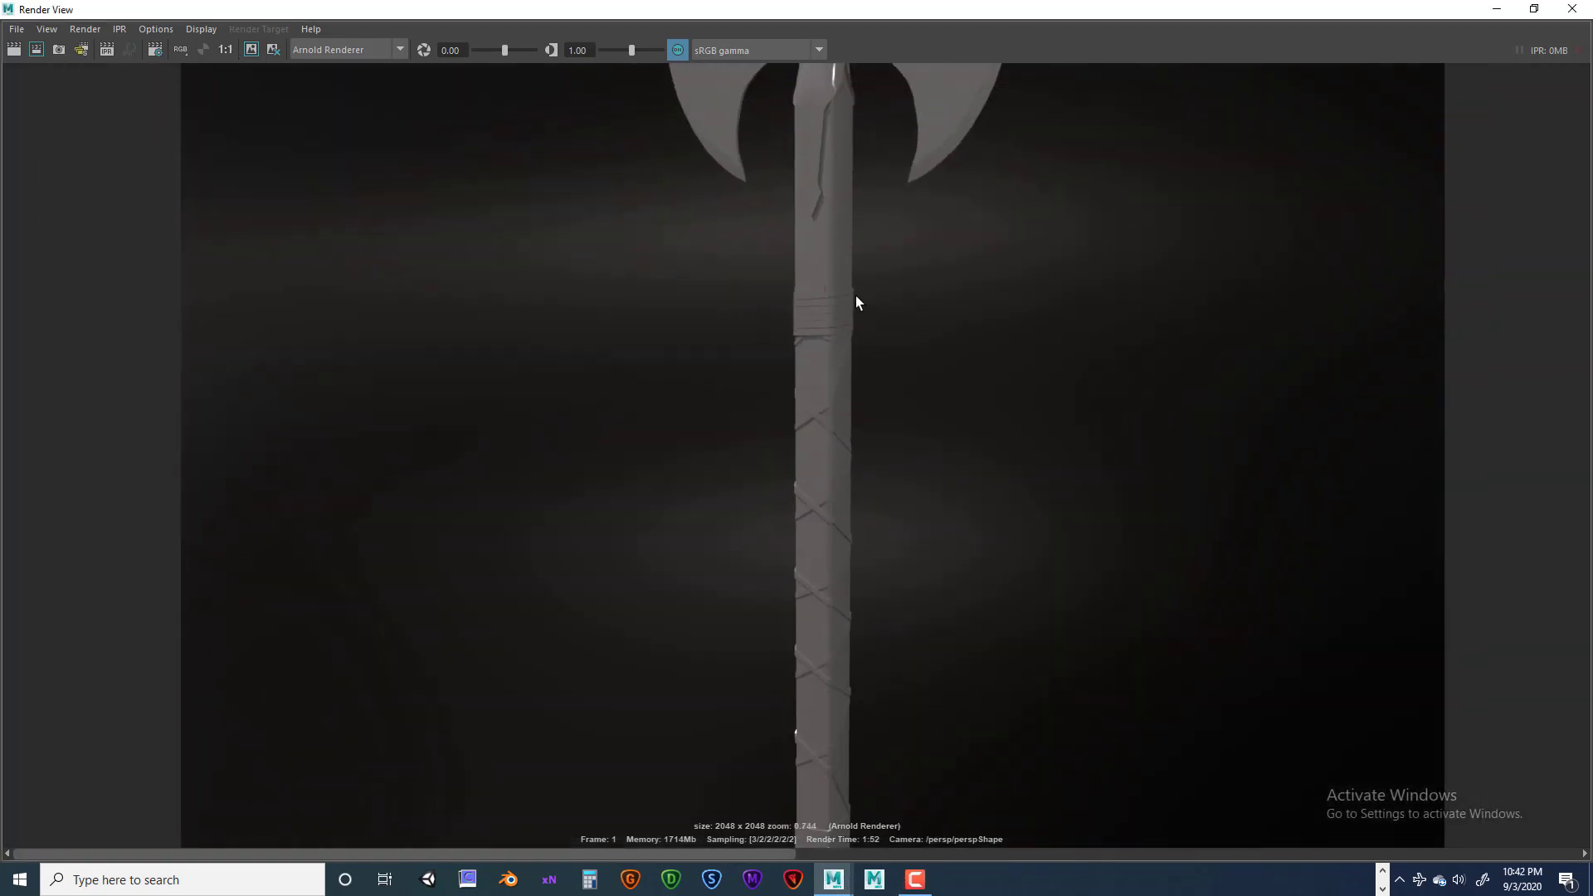
pyautogui.keyDown('alt'); pyautogui.moveTo(854, 296); pyautogui.dragTo(810, 305, button='middle'); pyautogui.keyUp('alt')
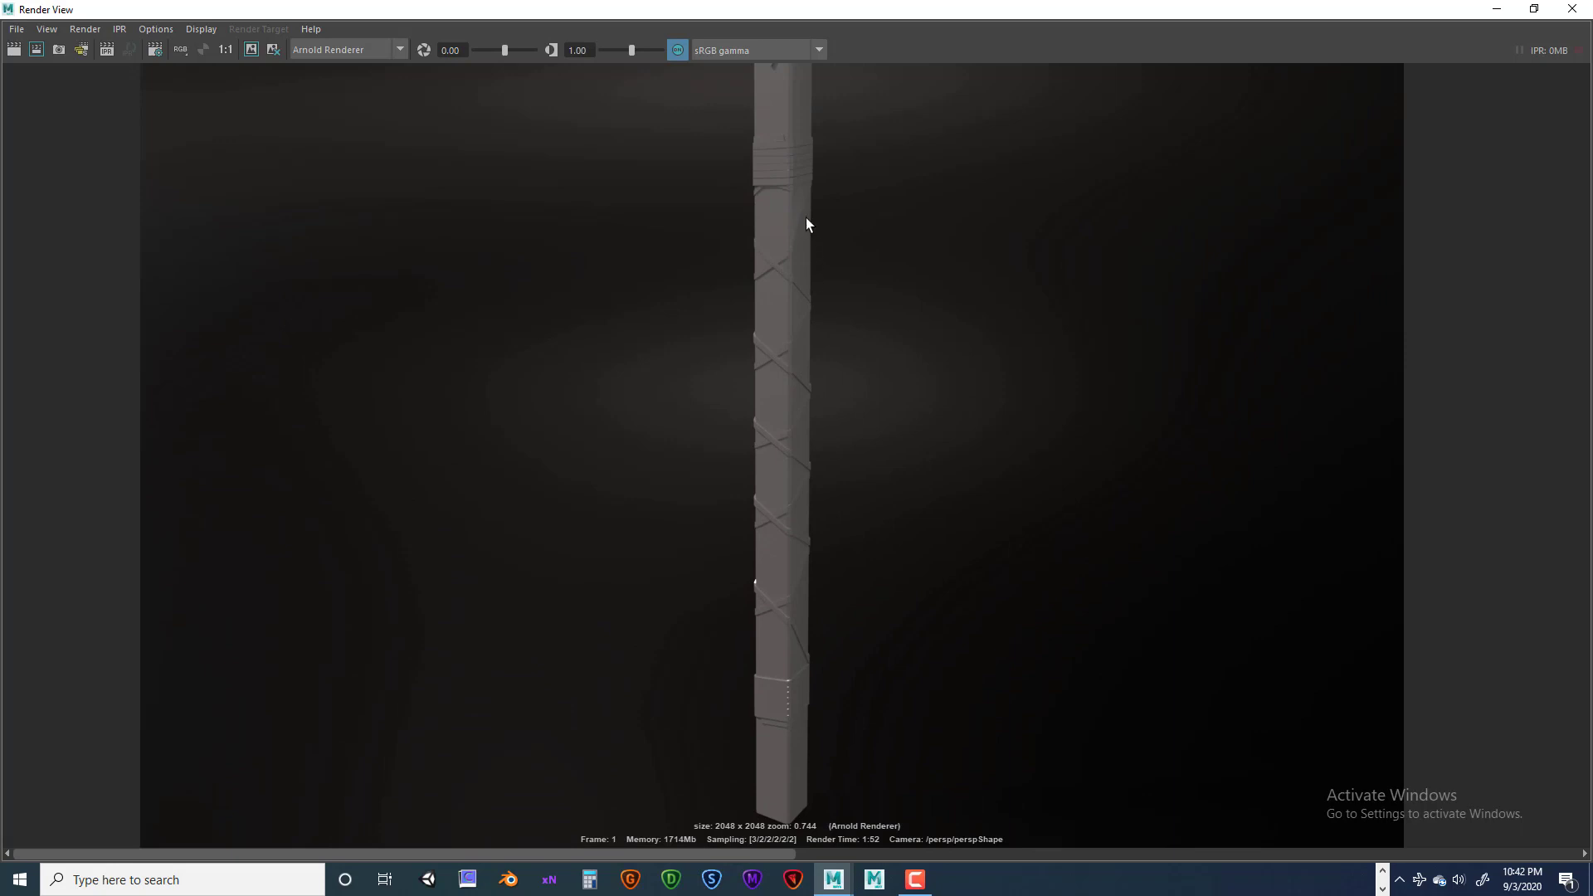
pyautogui.keyDown('alt'); pyautogui.moveTo(806, 224); pyautogui.dragTo(751, 391, button='middle'); pyautogui.keyUp('alt')
pyautogui.scroll(2, 774, 368)
pyautogui.keyDown('alt'); pyautogui.moveTo(757, 266); pyautogui.dragTo(777, 398, button='middle'); pyautogui.keyUp('alt')
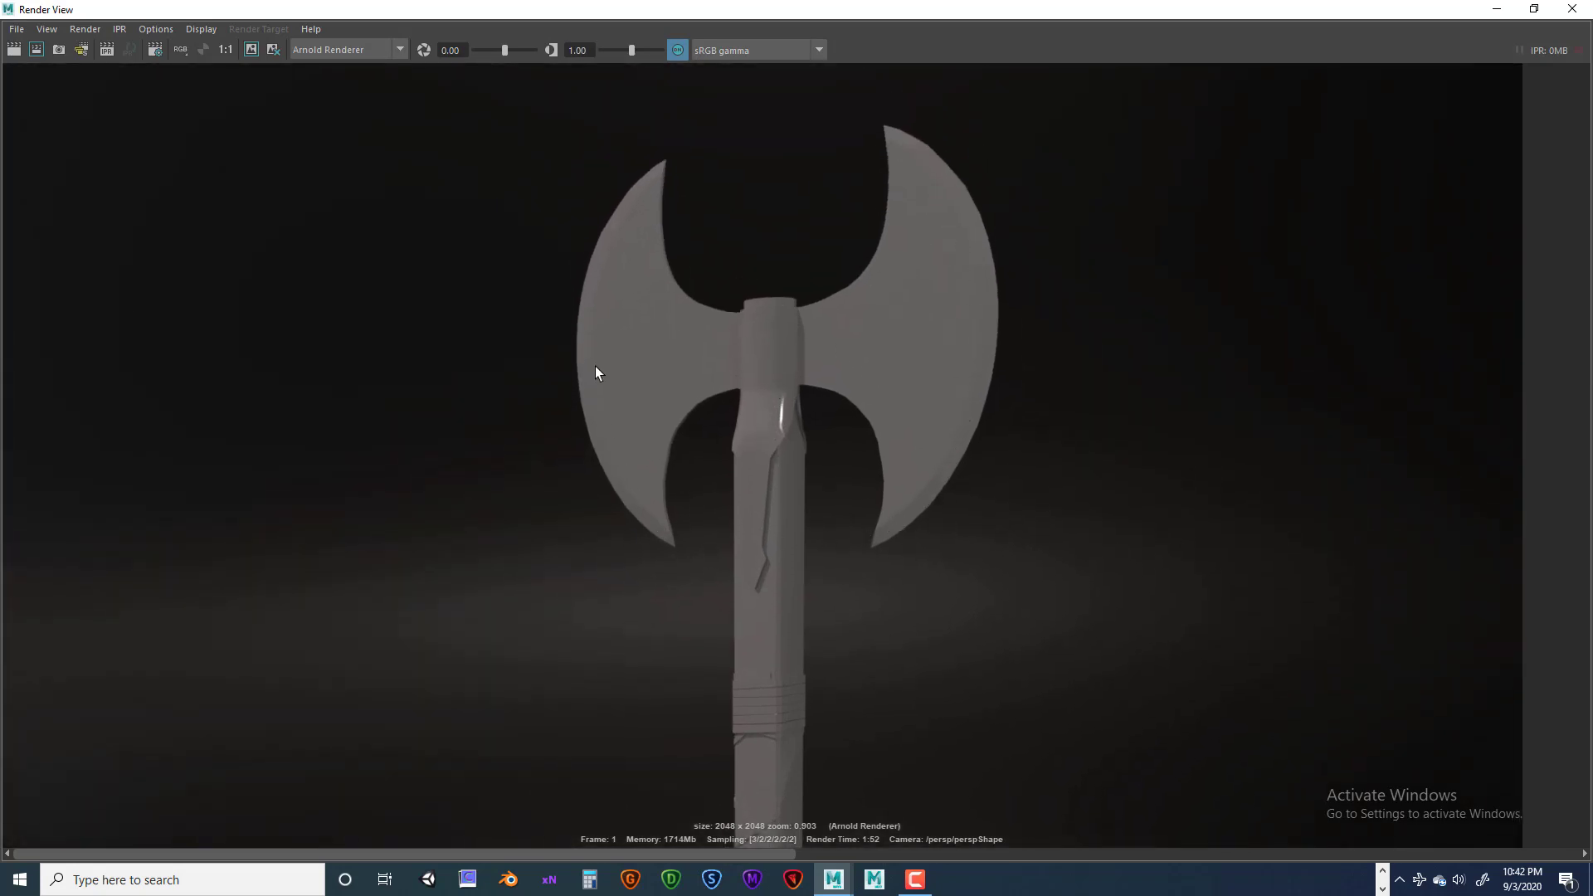
pyautogui.scroll(-2, 730, 365)
pyautogui.keyDown('alt'); pyautogui.moveTo(775, 391); pyautogui.dragTo(764, 257, button='middle'); pyautogui.keyUp('alt')
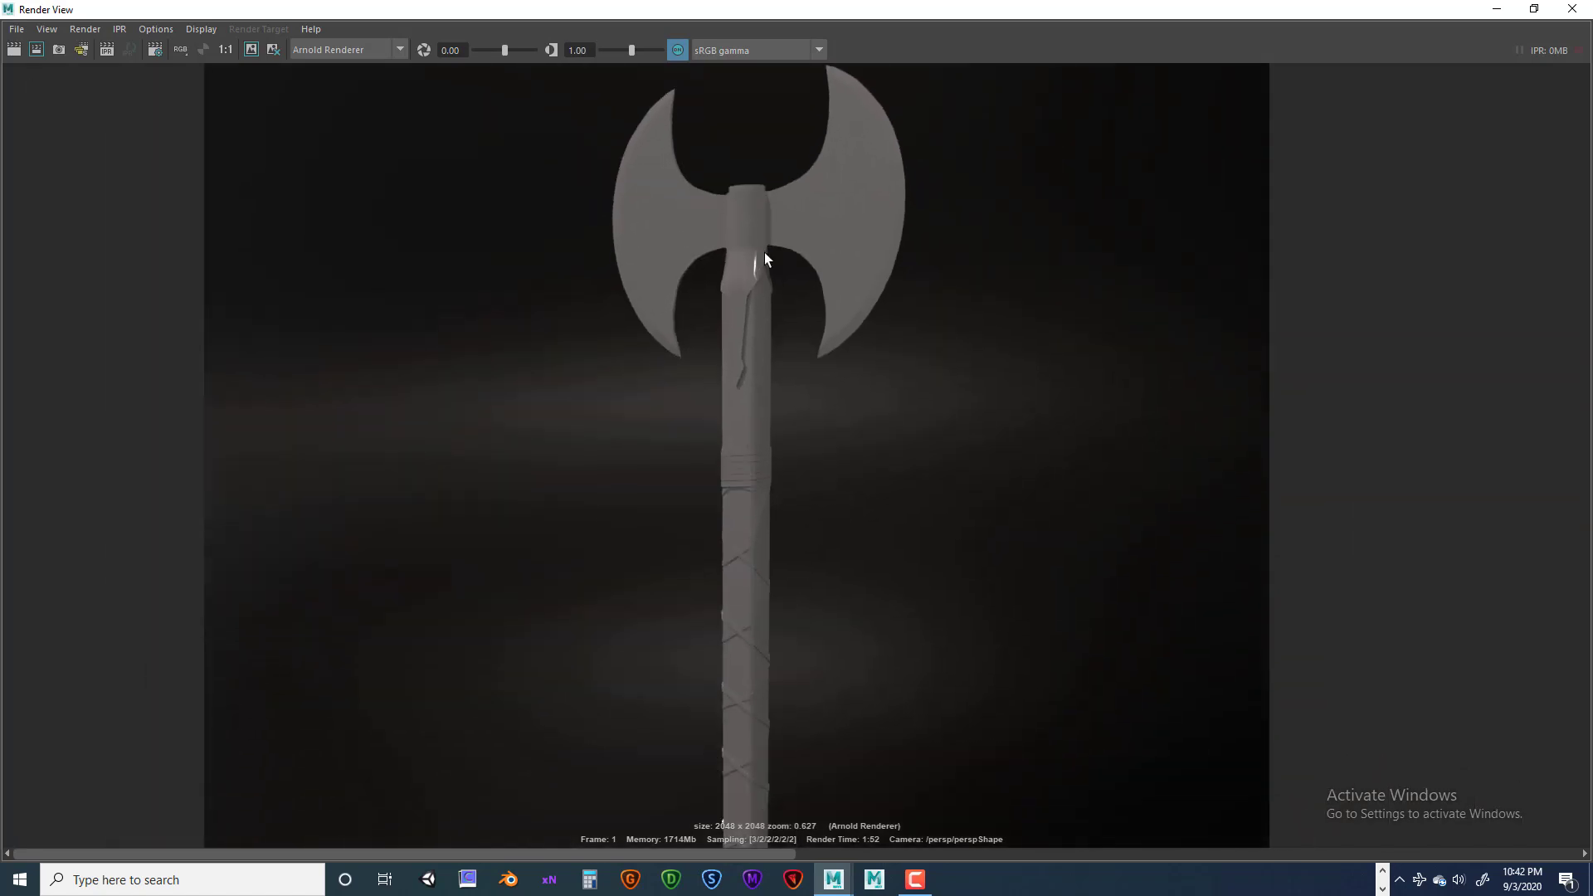
pyautogui.scroll(-1, 723, 307)
pyautogui.scroll(-3, 705, 316)
pyautogui.scroll(2, 712, 309)
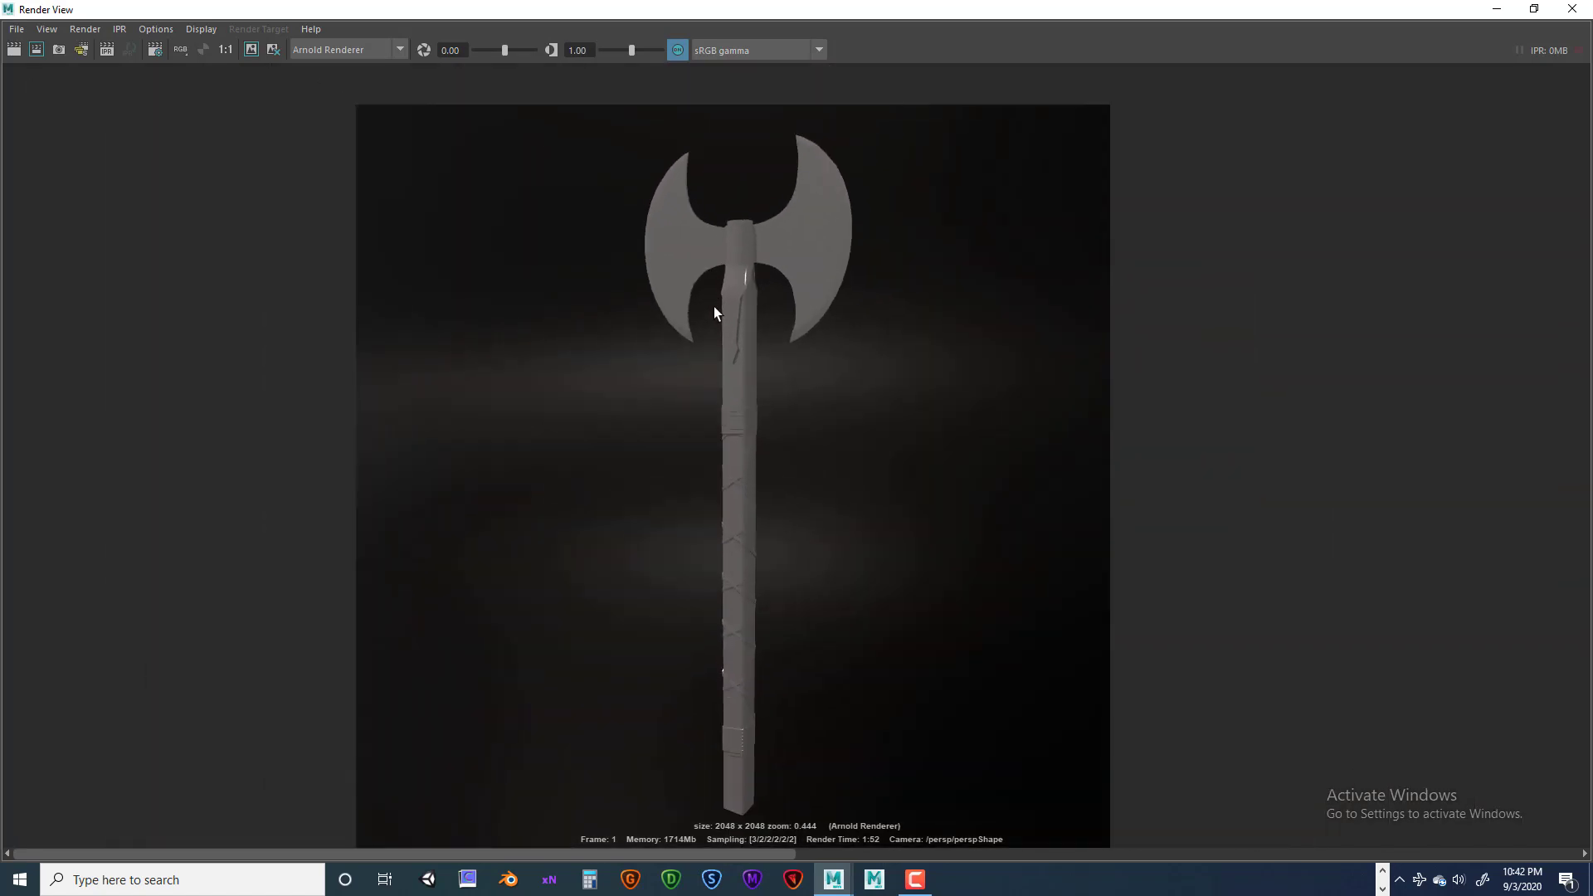
pyautogui.keyDown('alt'); pyautogui.moveTo(721, 313); pyautogui.dragTo(715, 278, button='middle'); pyautogui.keyUp('alt')
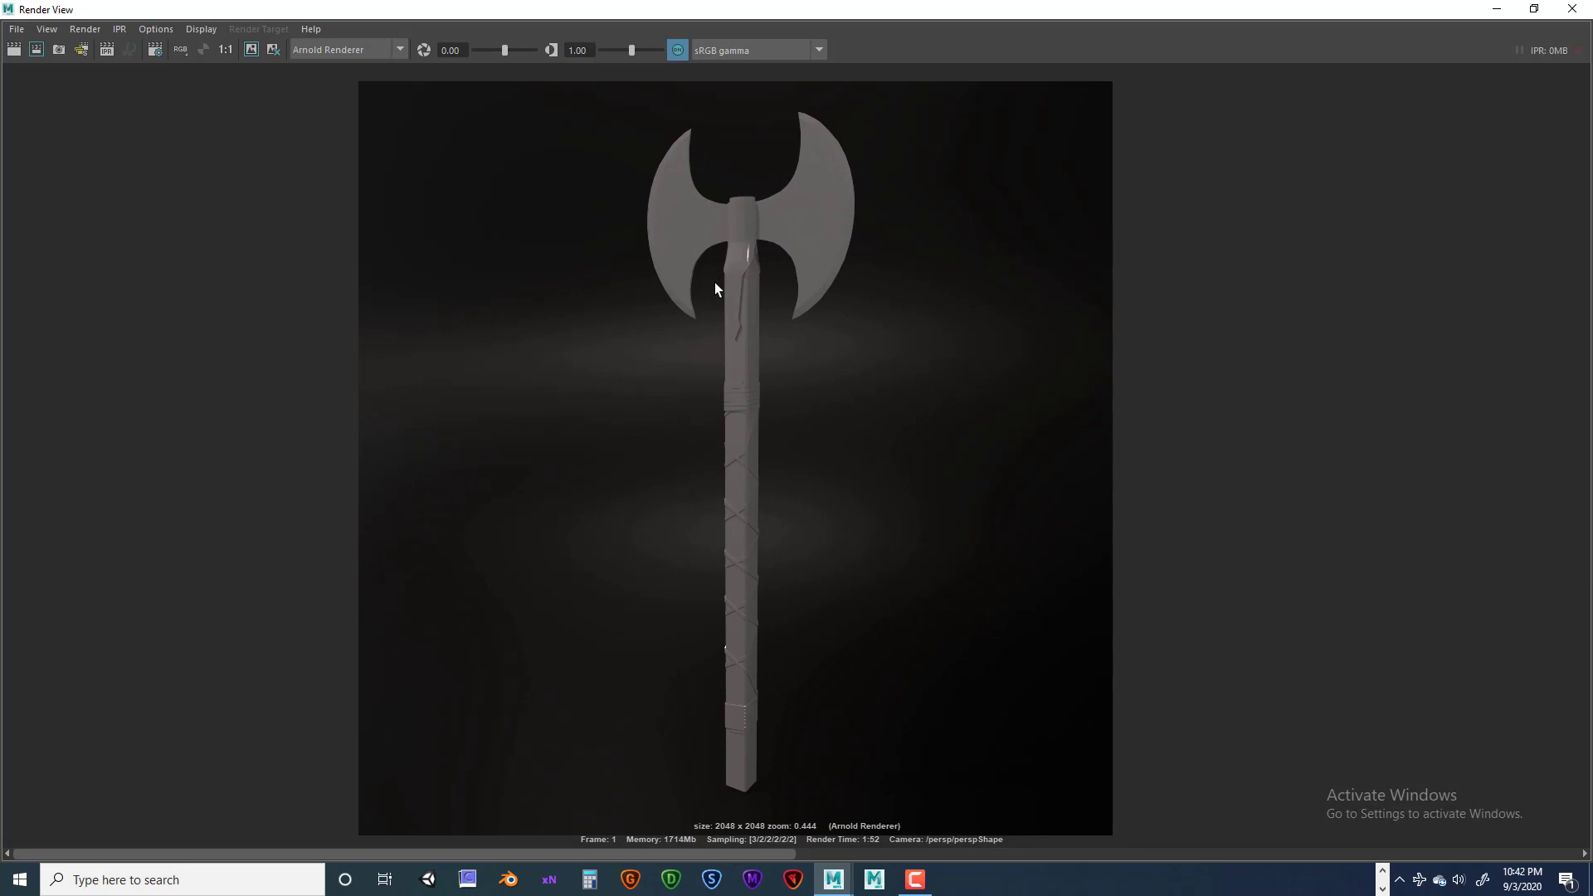
# Apply the Color Managed Image - View Transform embedded option for saving images.
pyautogui.click(16, 29)
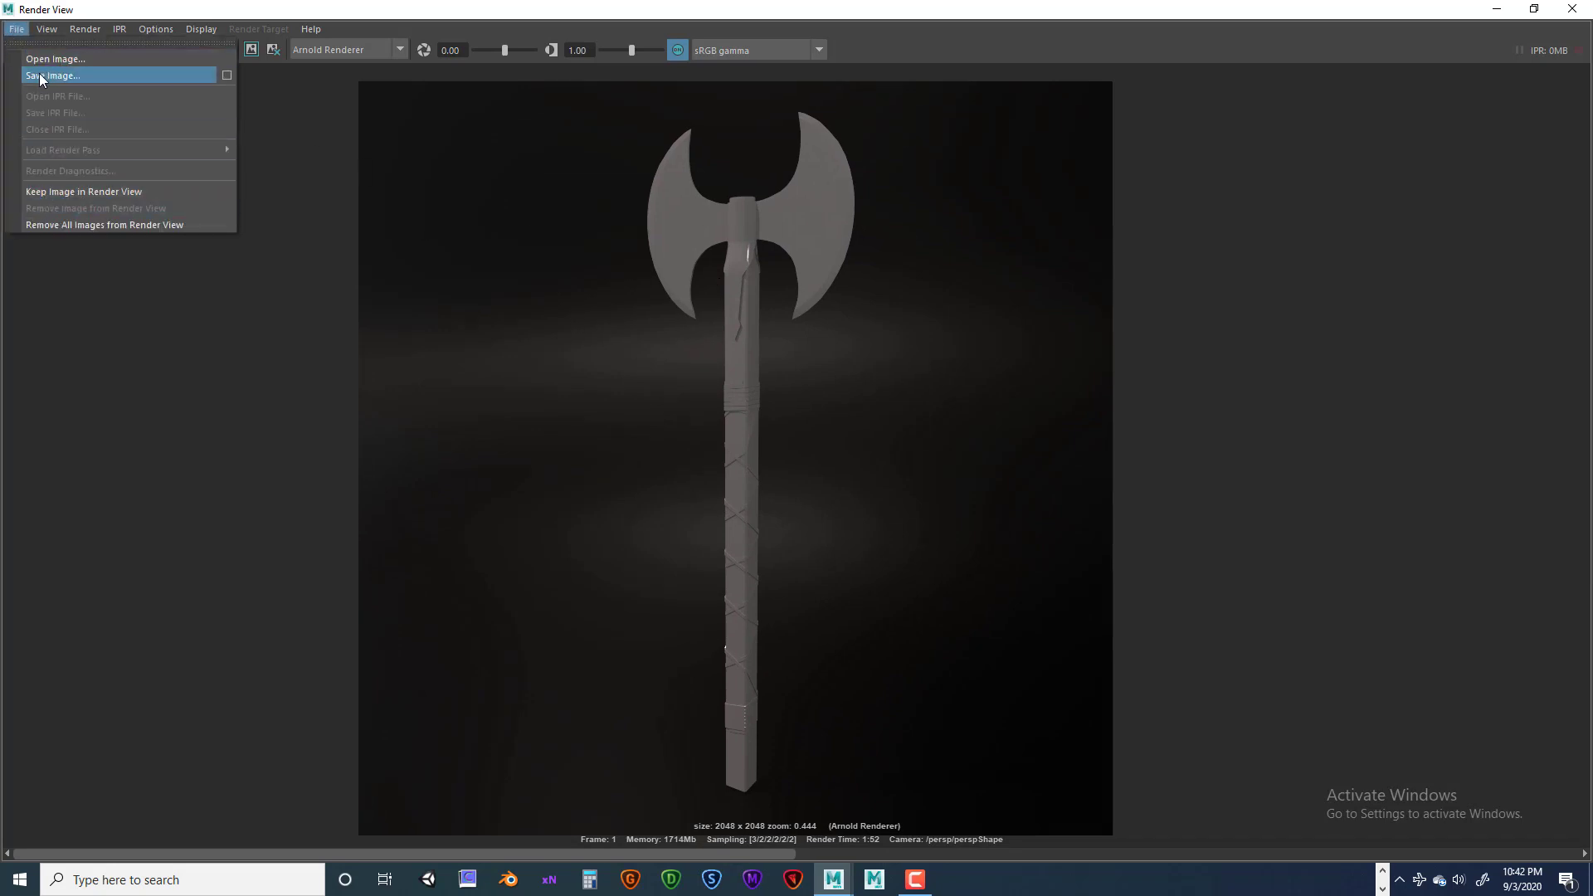
pyautogui.click(224, 75)
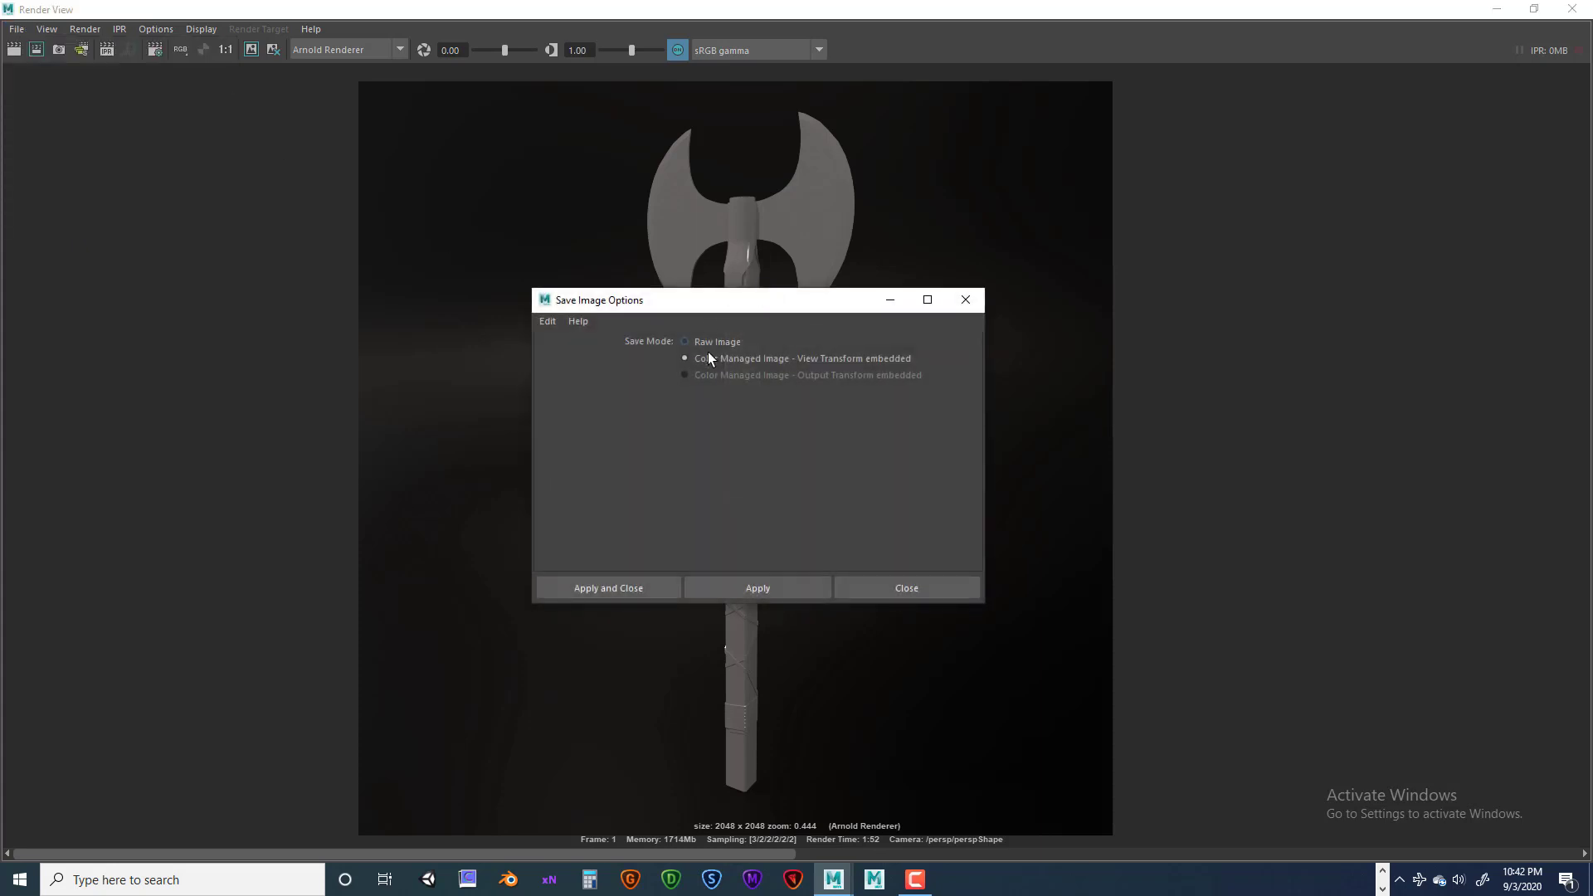
pyautogui.click(621, 585)
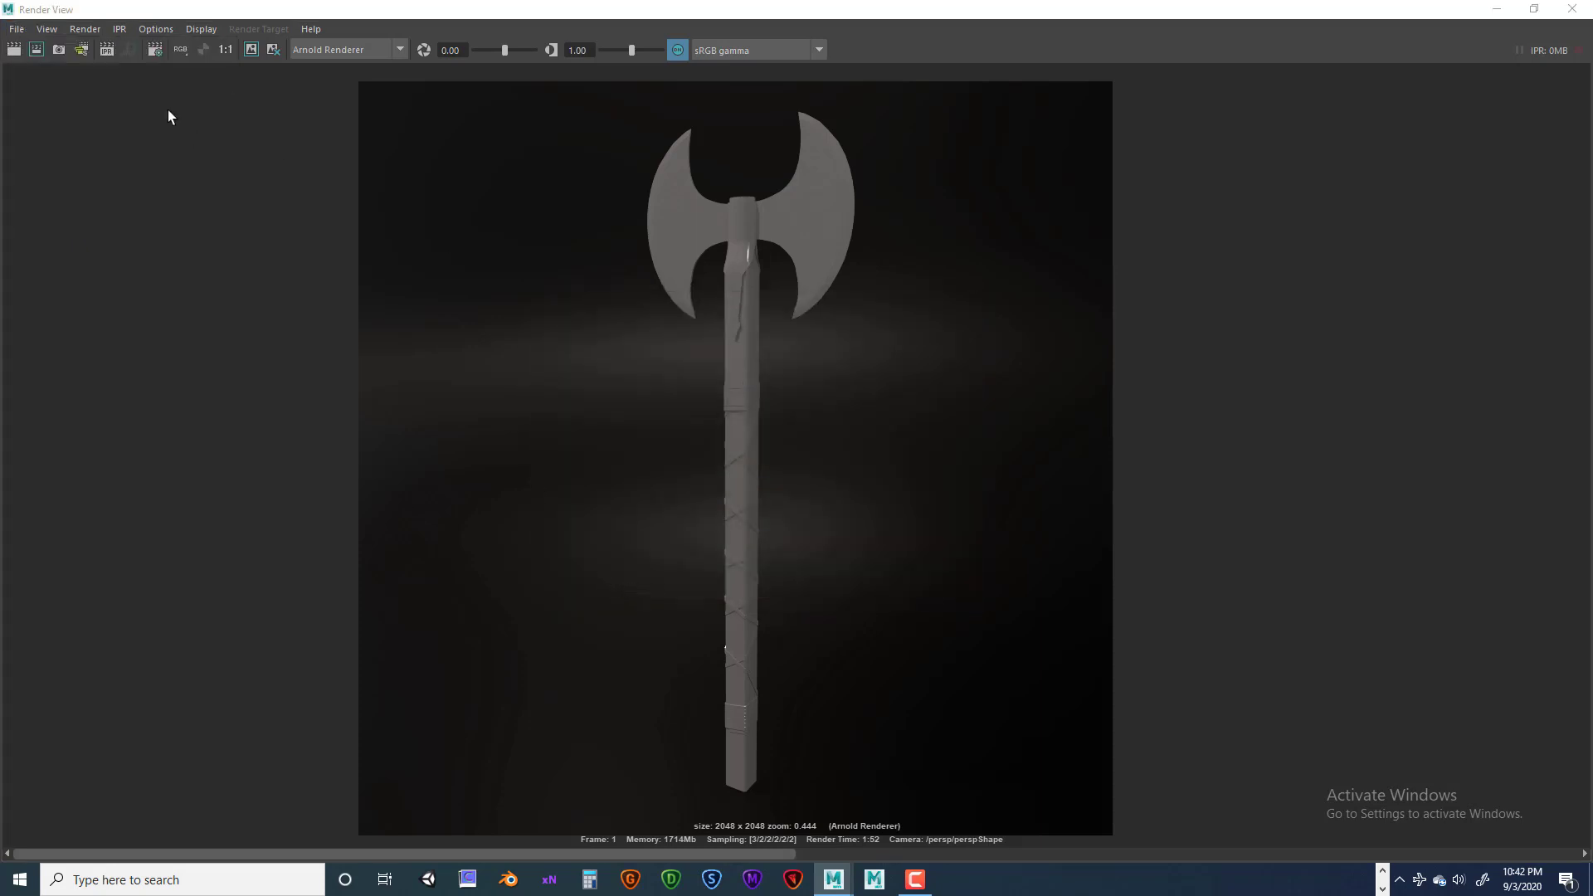
pyautogui.click(16, 30)
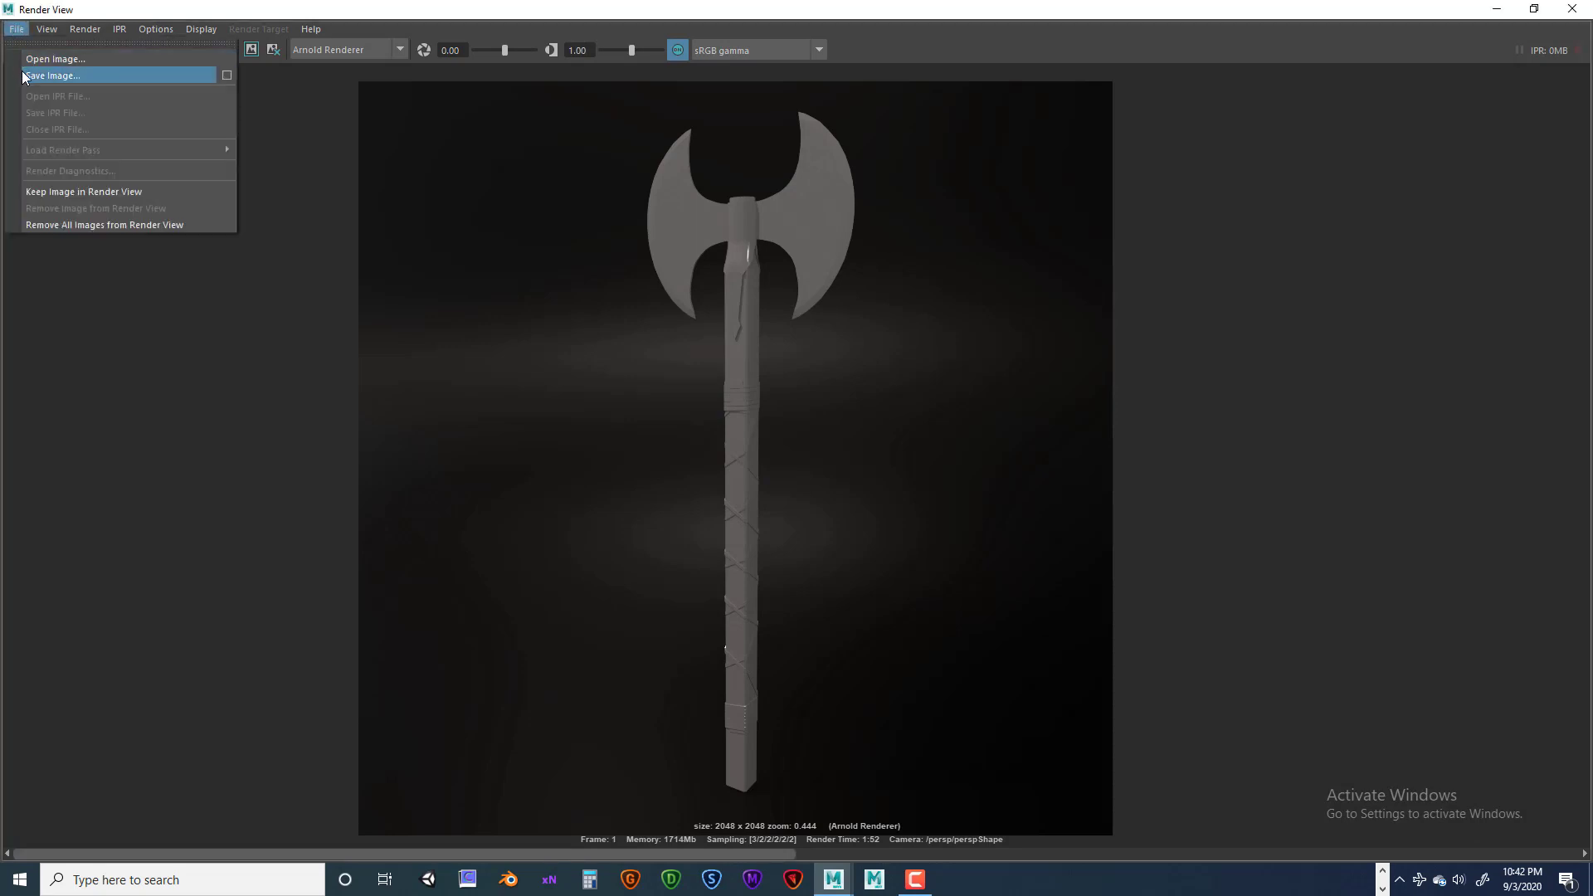
# Start saving the render and set the file type to JPEG.
pyautogui.click(23, 72)
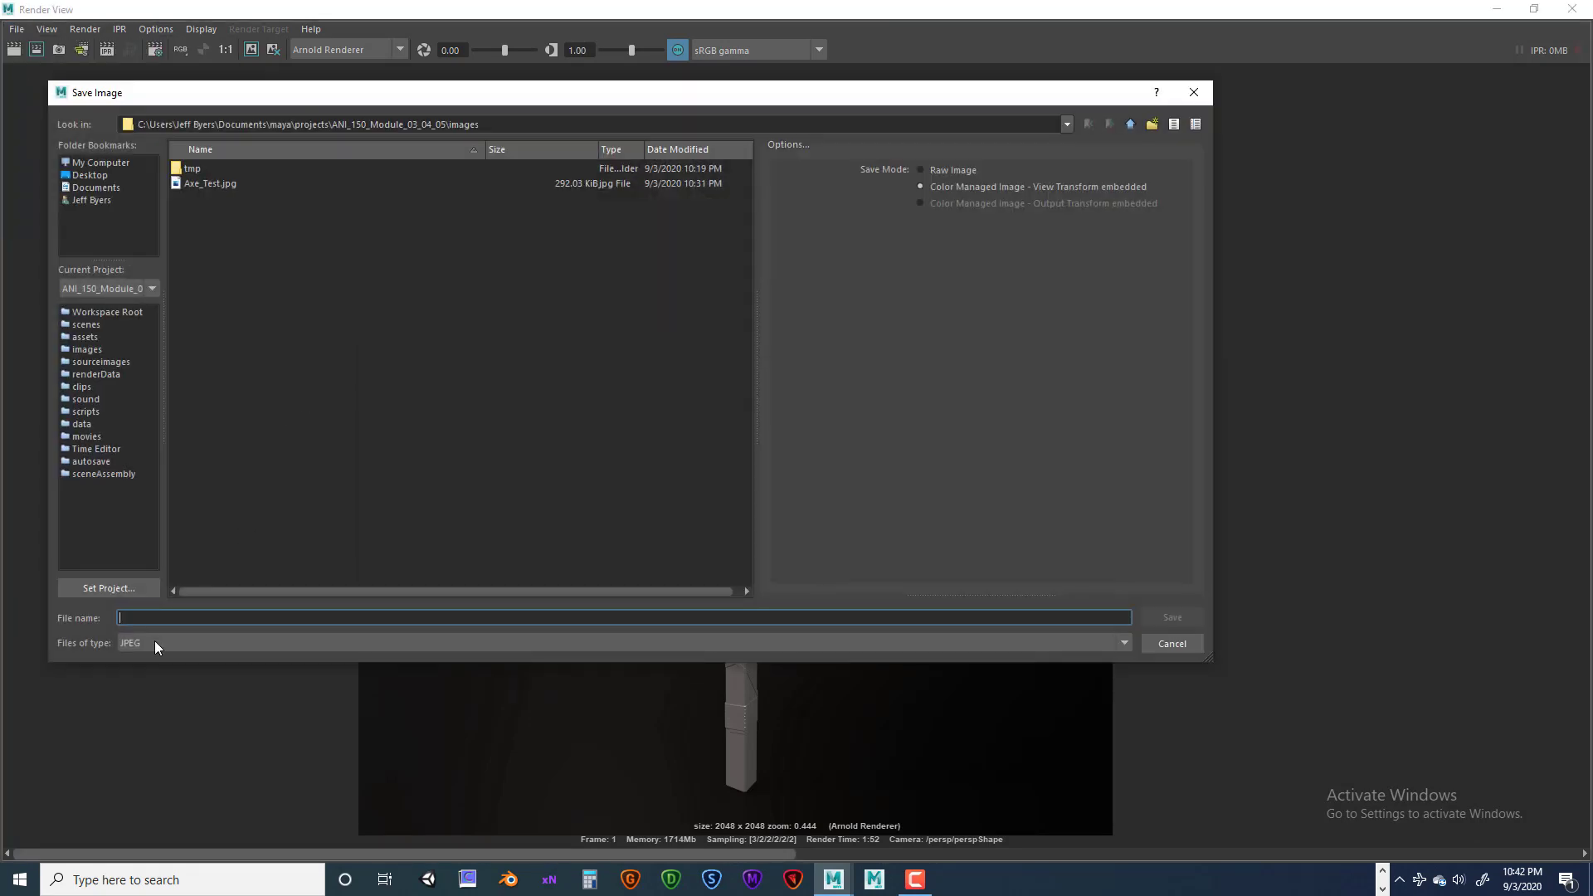
pyautogui.click(155, 641)
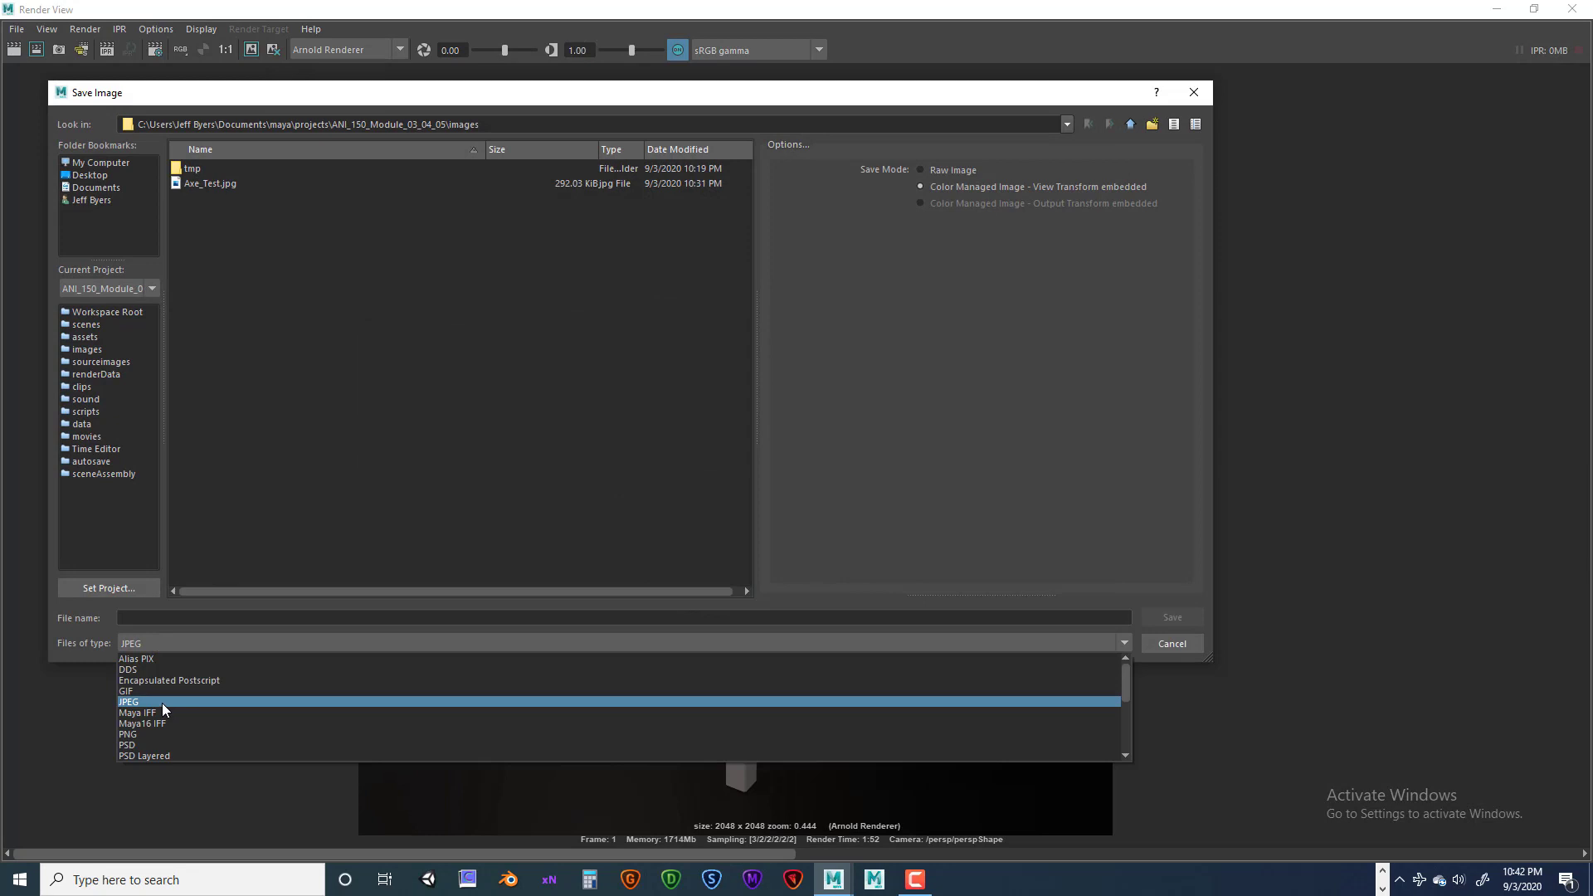
pyautogui.scroll(-5, 161, 701)
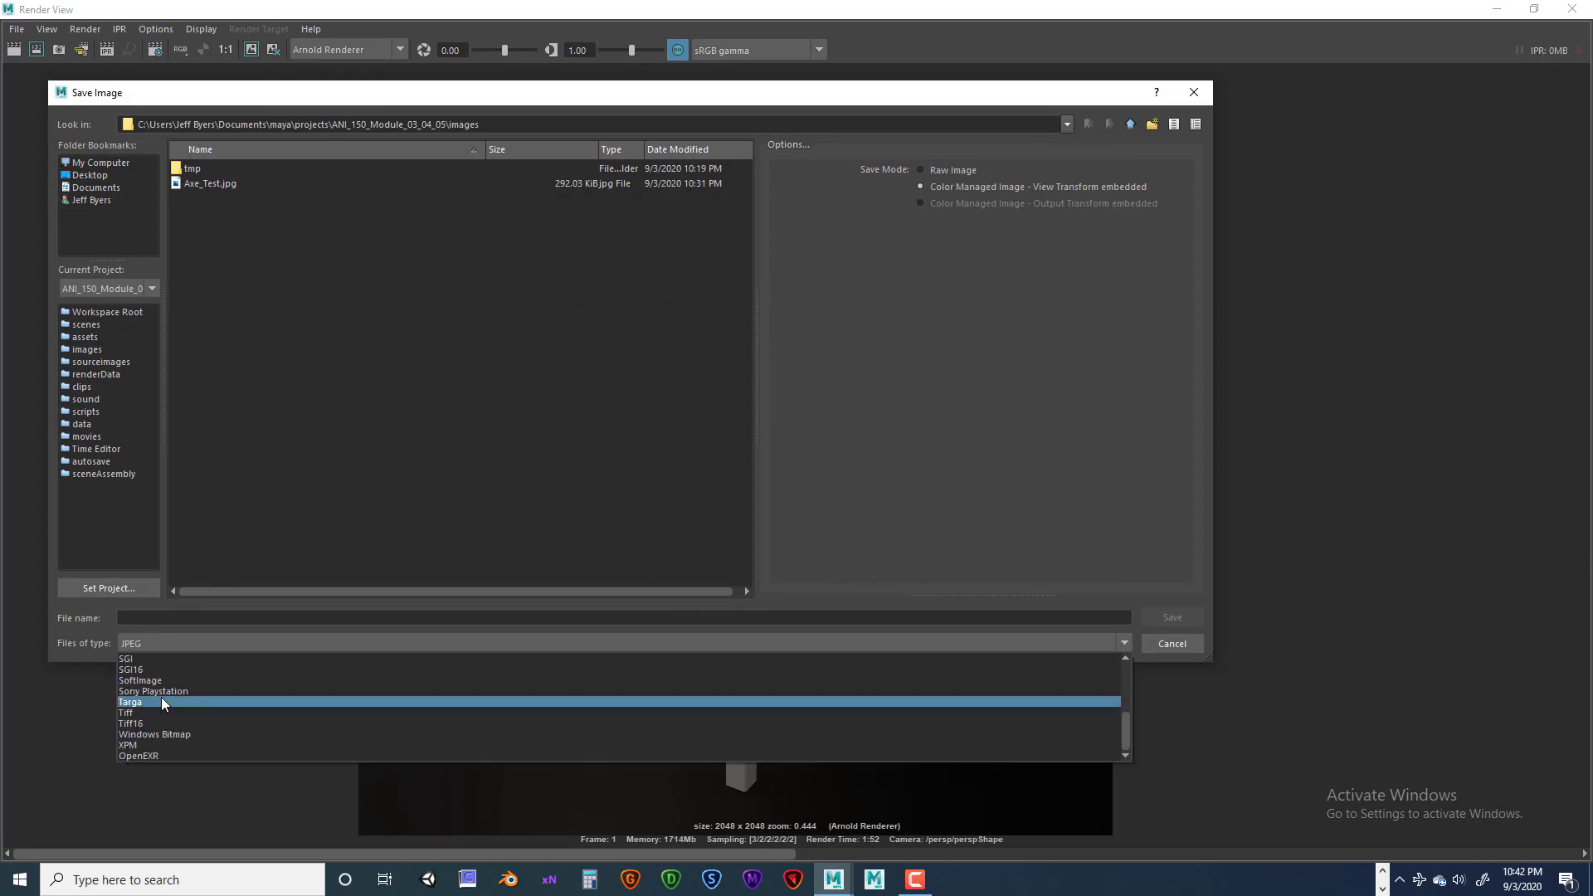
pyautogui.scroll(3, 159, 701)
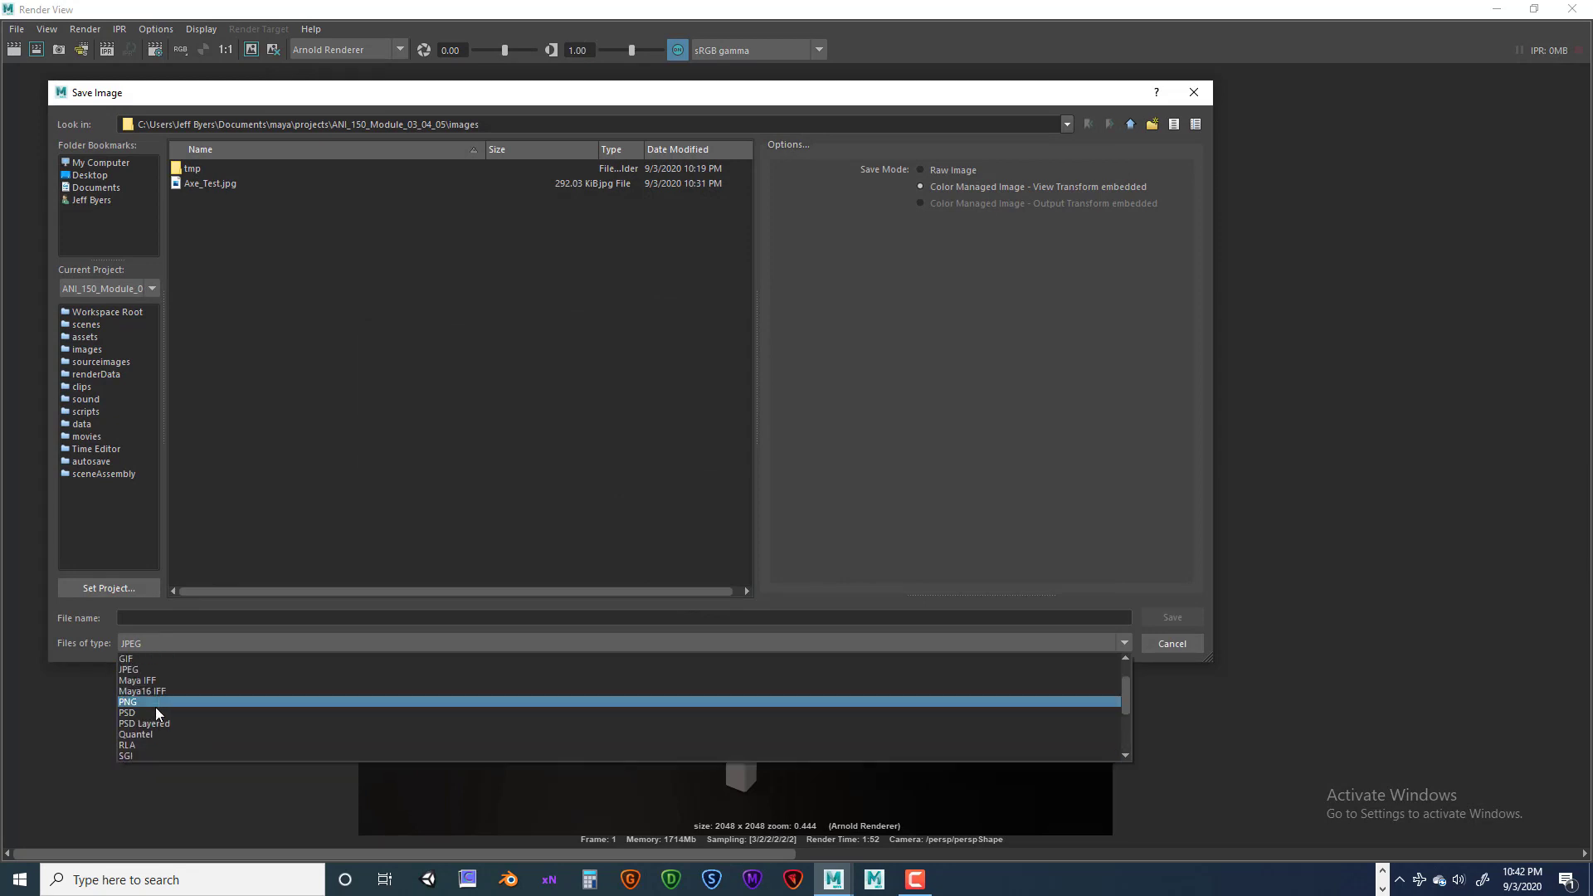
pyautogui.scroll(2, 158, 714)
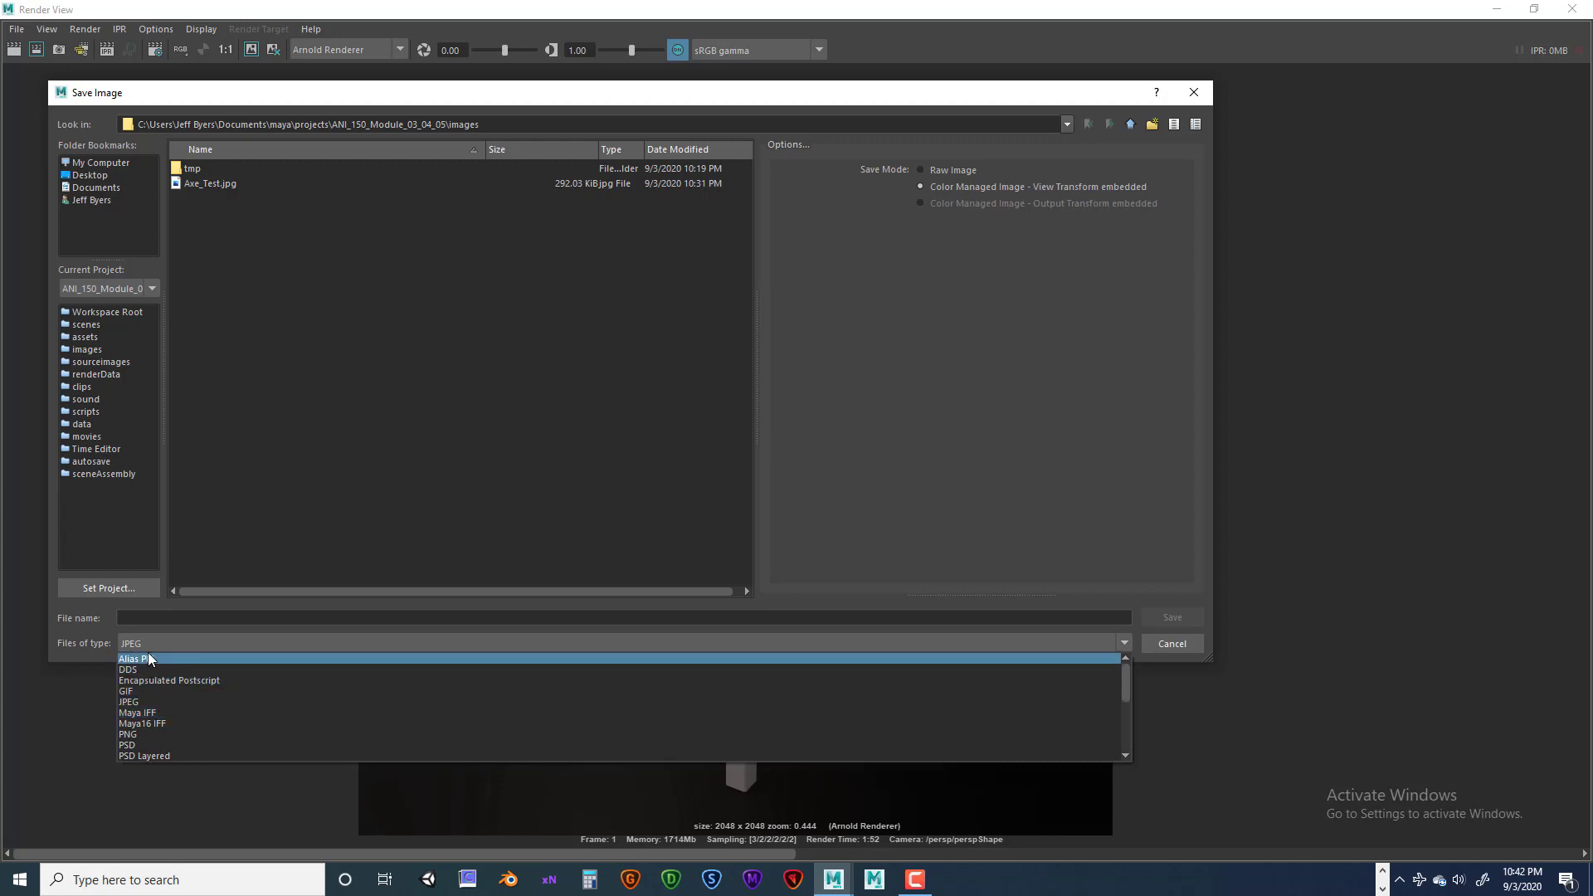
pyautogui.click(153, 702)
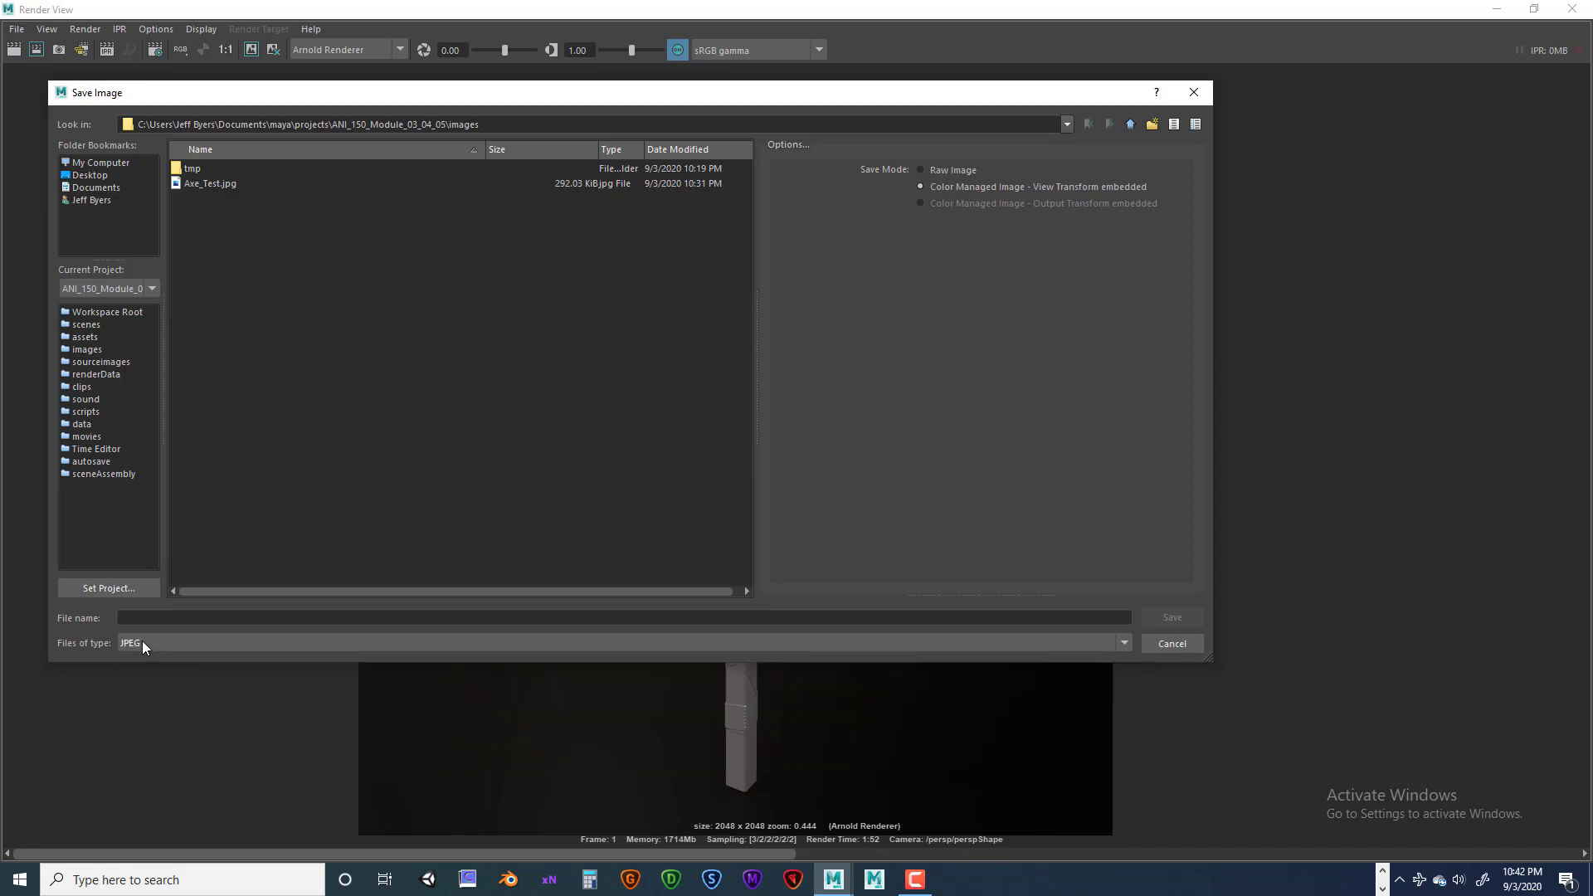
pyautogui.click(161, 639)
pyautogui.click(142, 659)
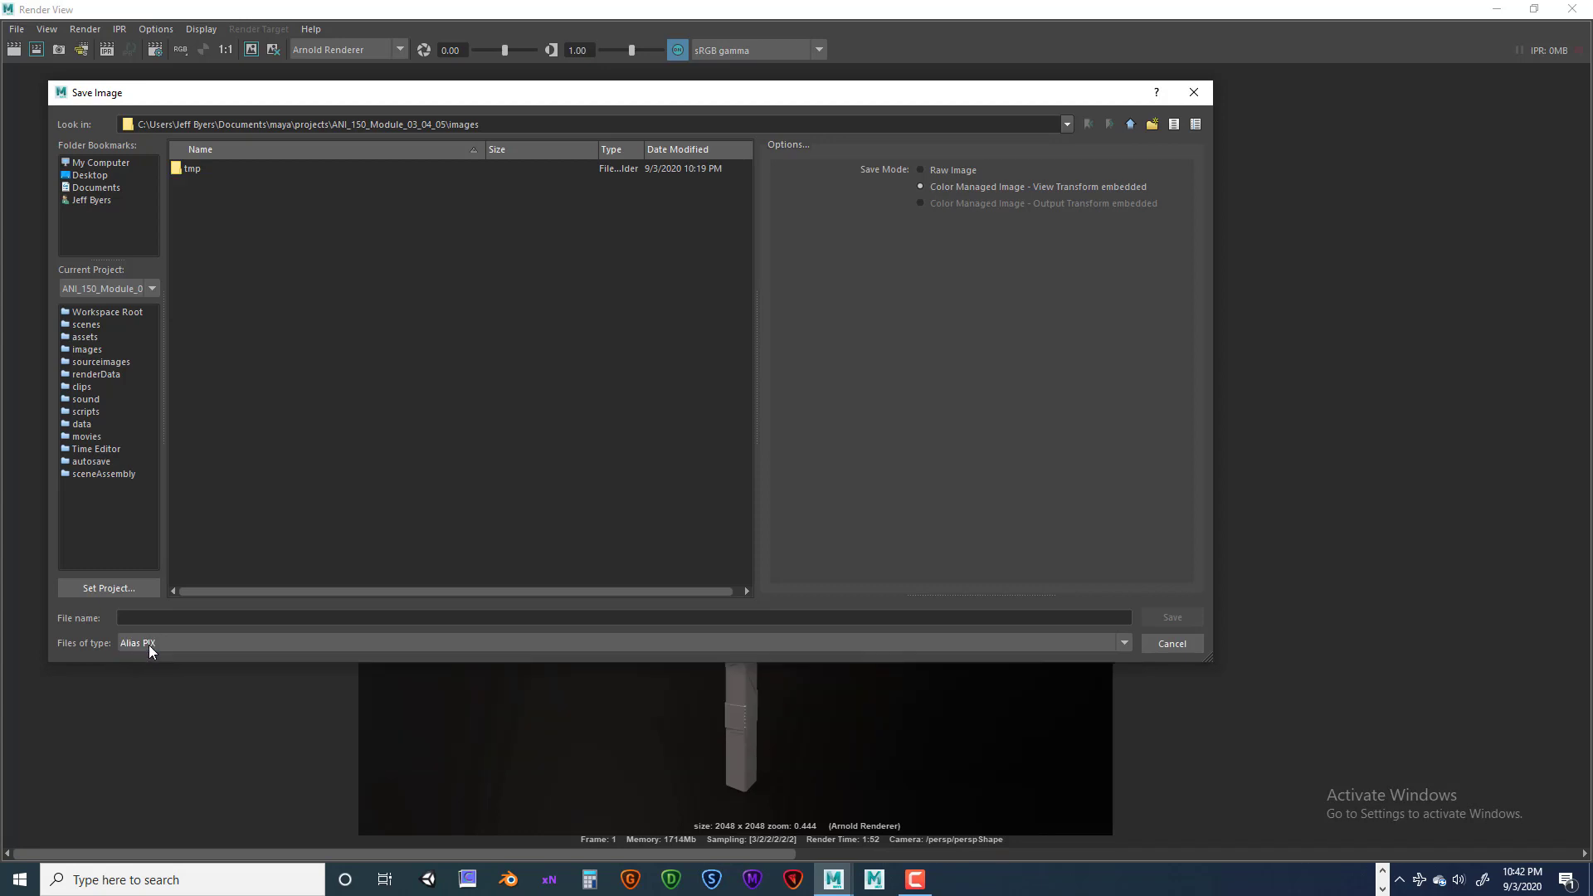
pyautogui.click(160, 643)
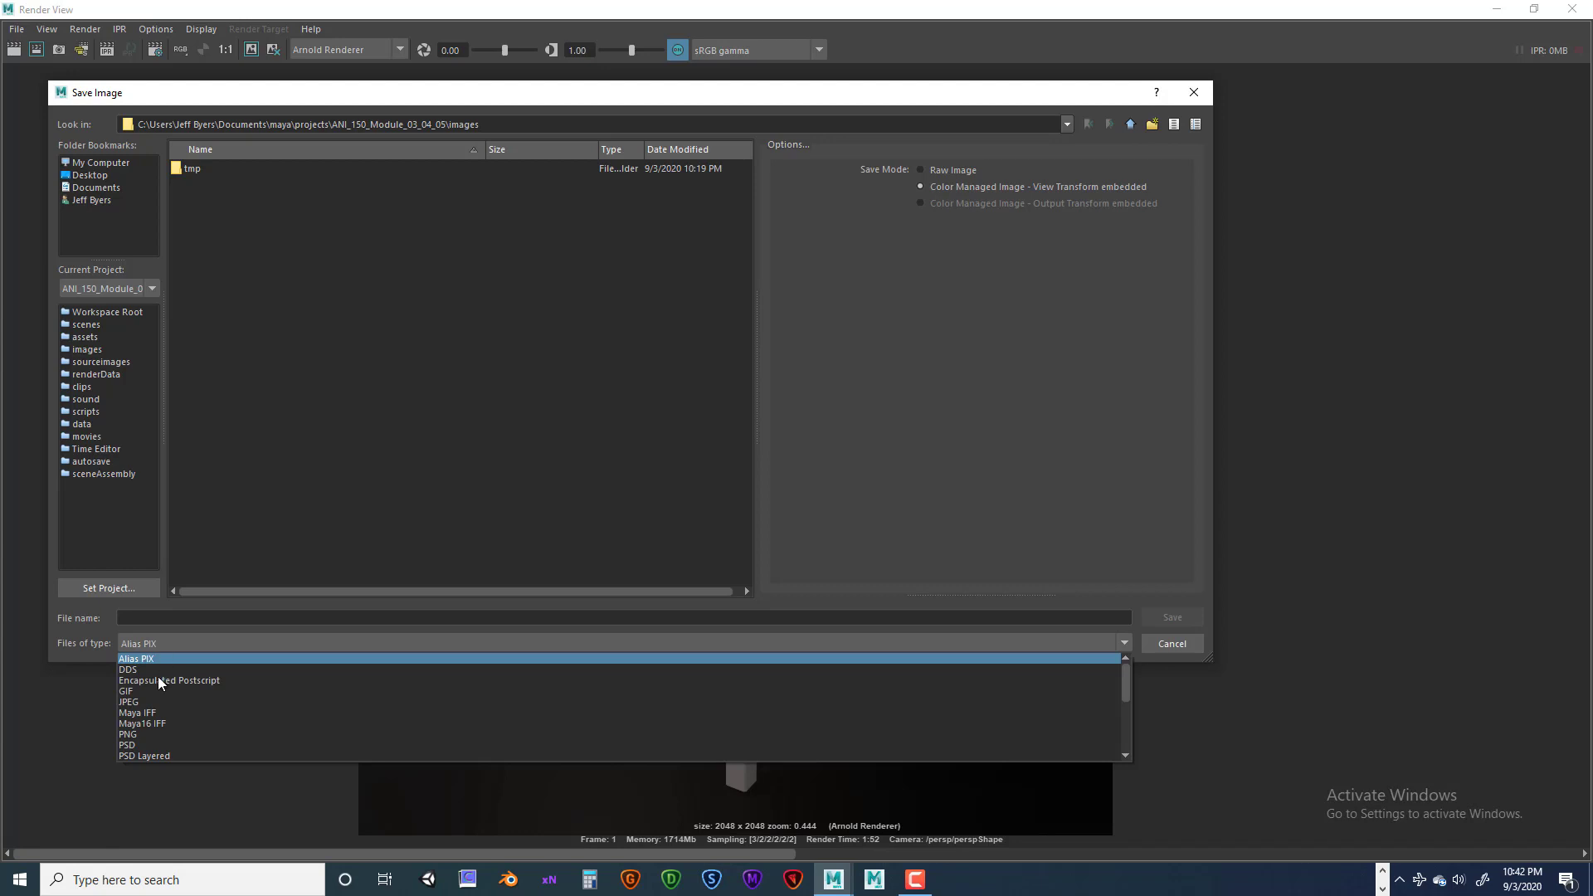
pyautogui.click(156, 701)
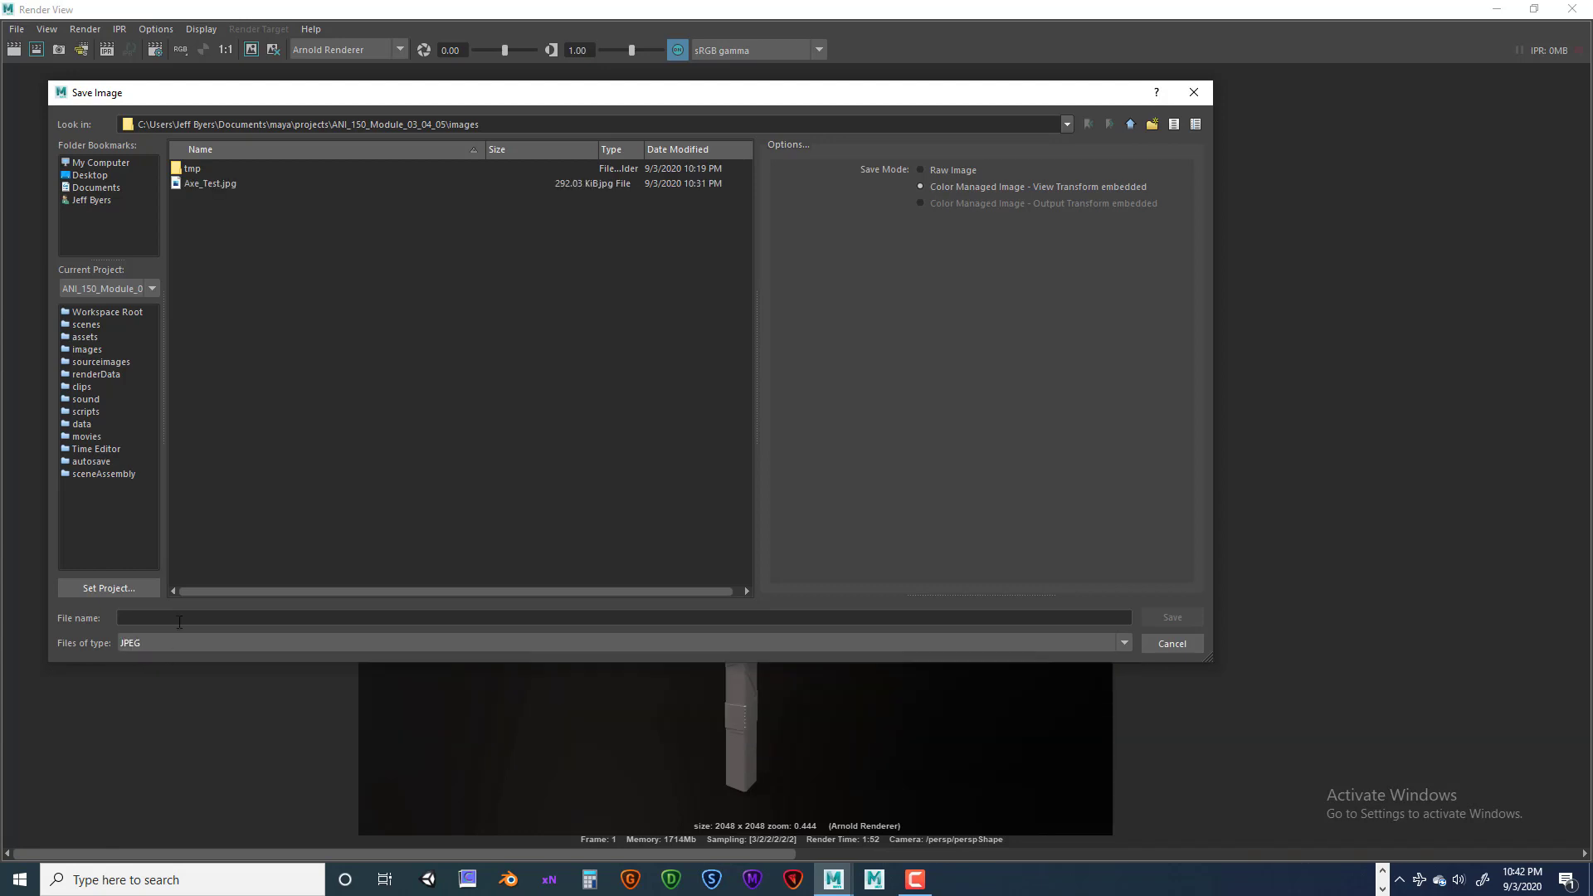
# Name the image with the artist's name plus _ANI_150_Mod_03_Persp_01 and save it.
pyautogui.click(159, 615)
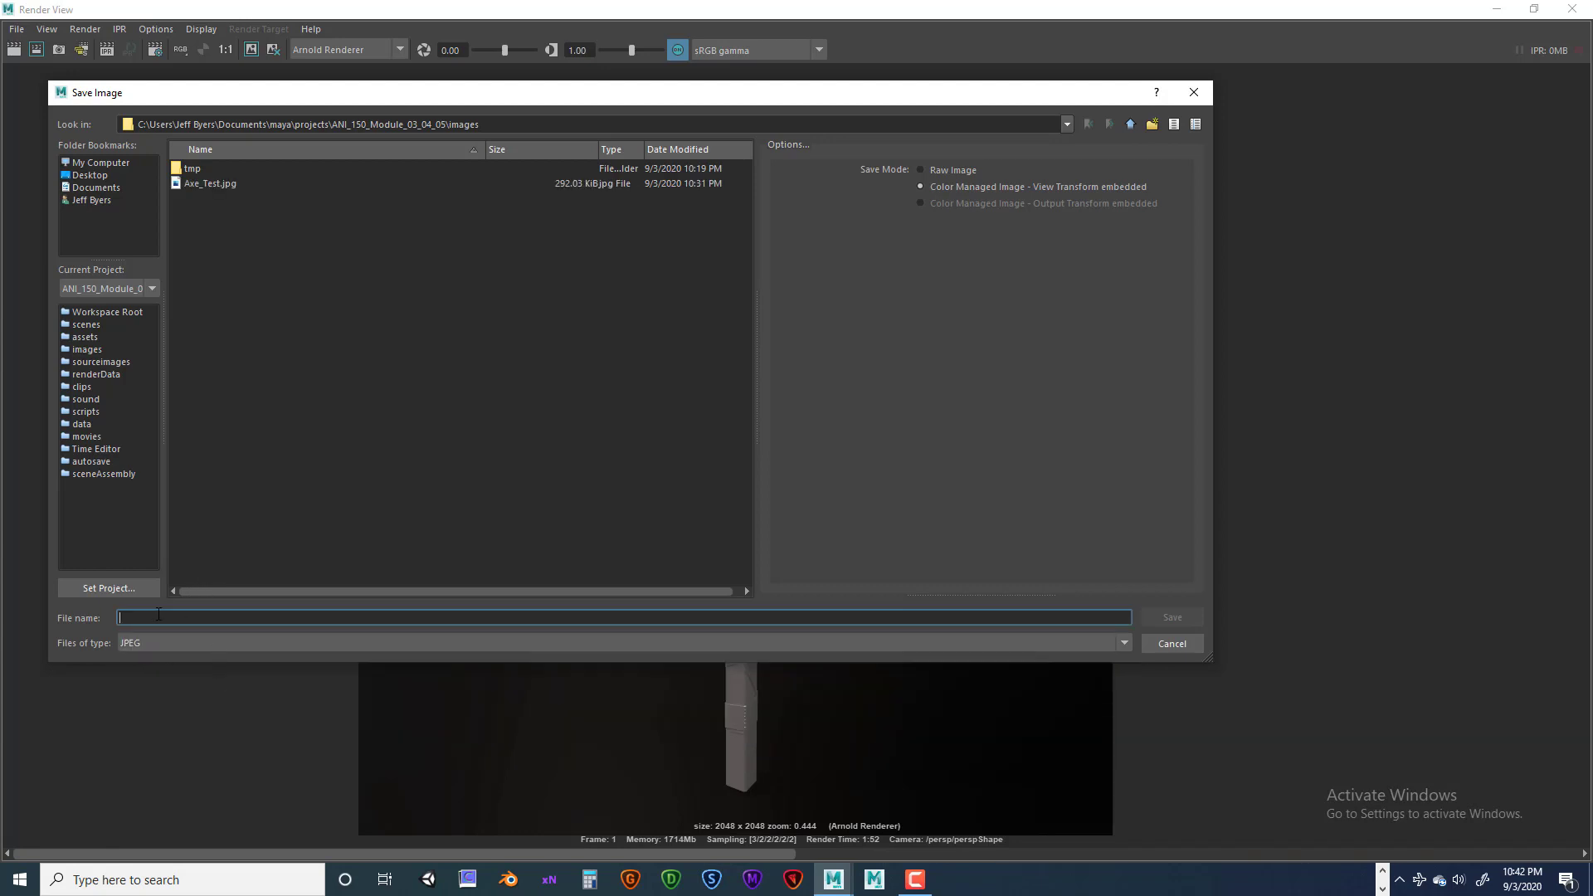
pyautogui.write('Jeff_Byers_ANI_Mod_03ANI__')
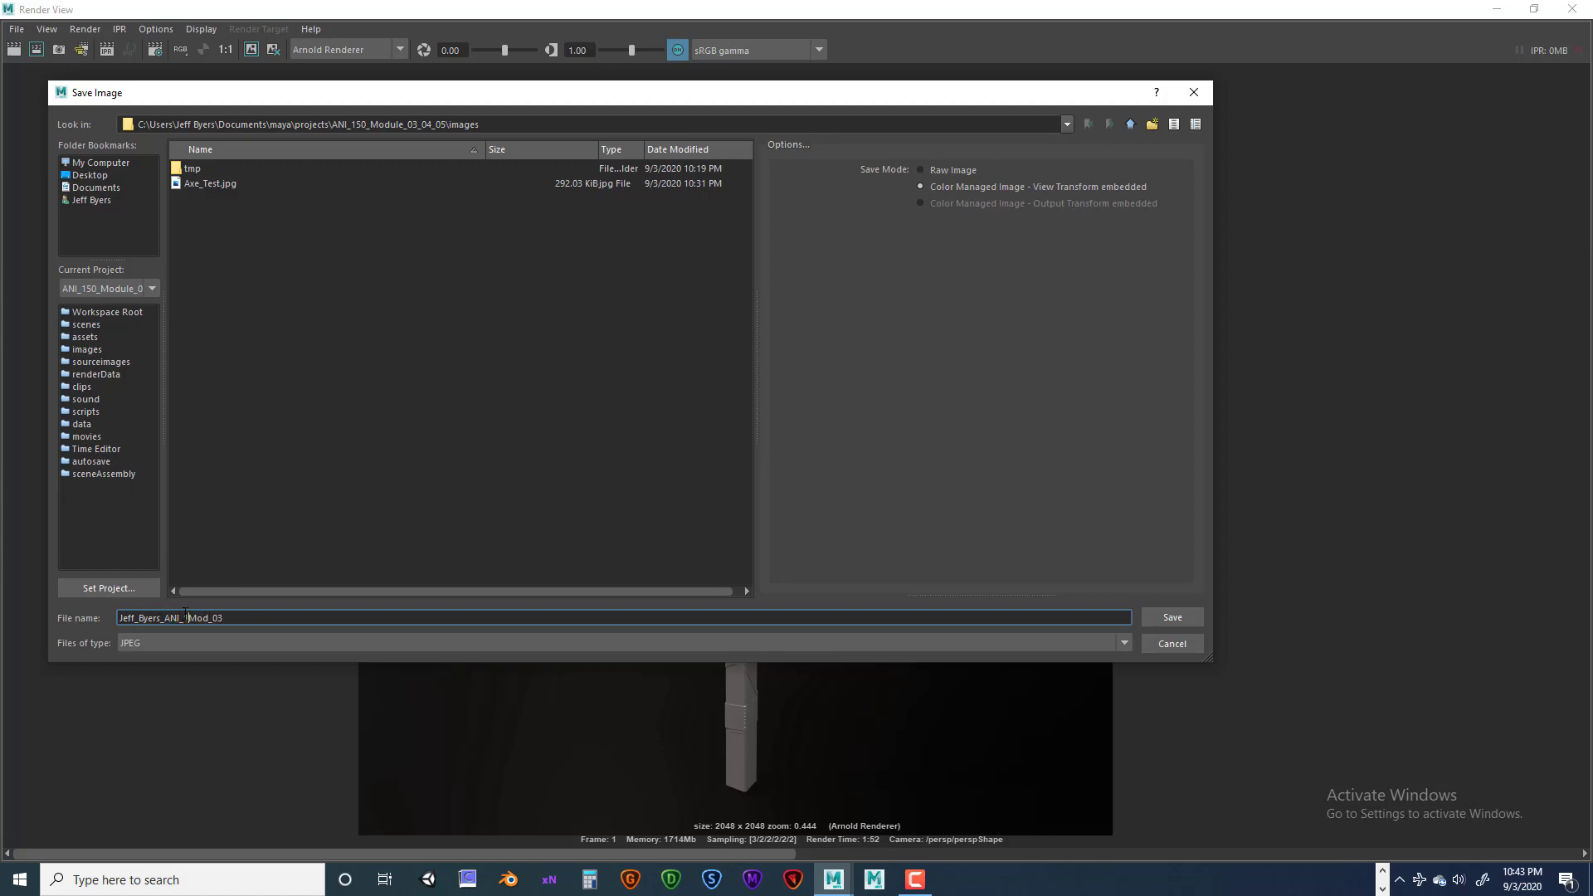
pyautogui.write('150_')
pyautogui.write('sp_01')
pyautogui.doubleClick(225, 617)
pyautogui.click(302, 619)
pyautogui.click(1173, 618)
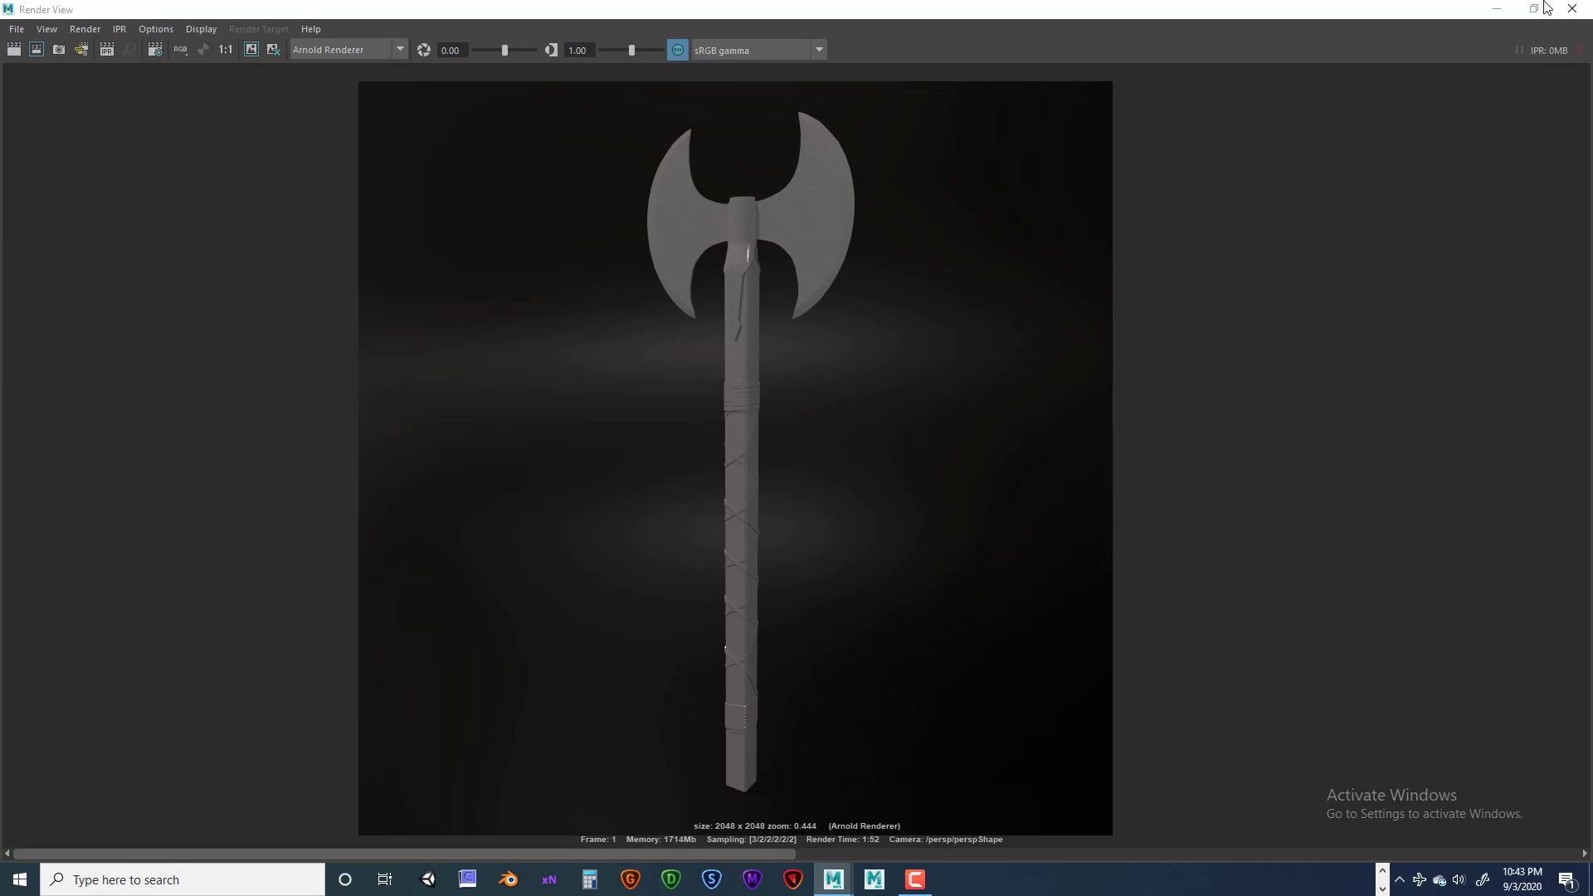
# Rotate the axe handle and blade to about -28° around Y and re-render in Arnold.
pyautogui.click(1571, 10)
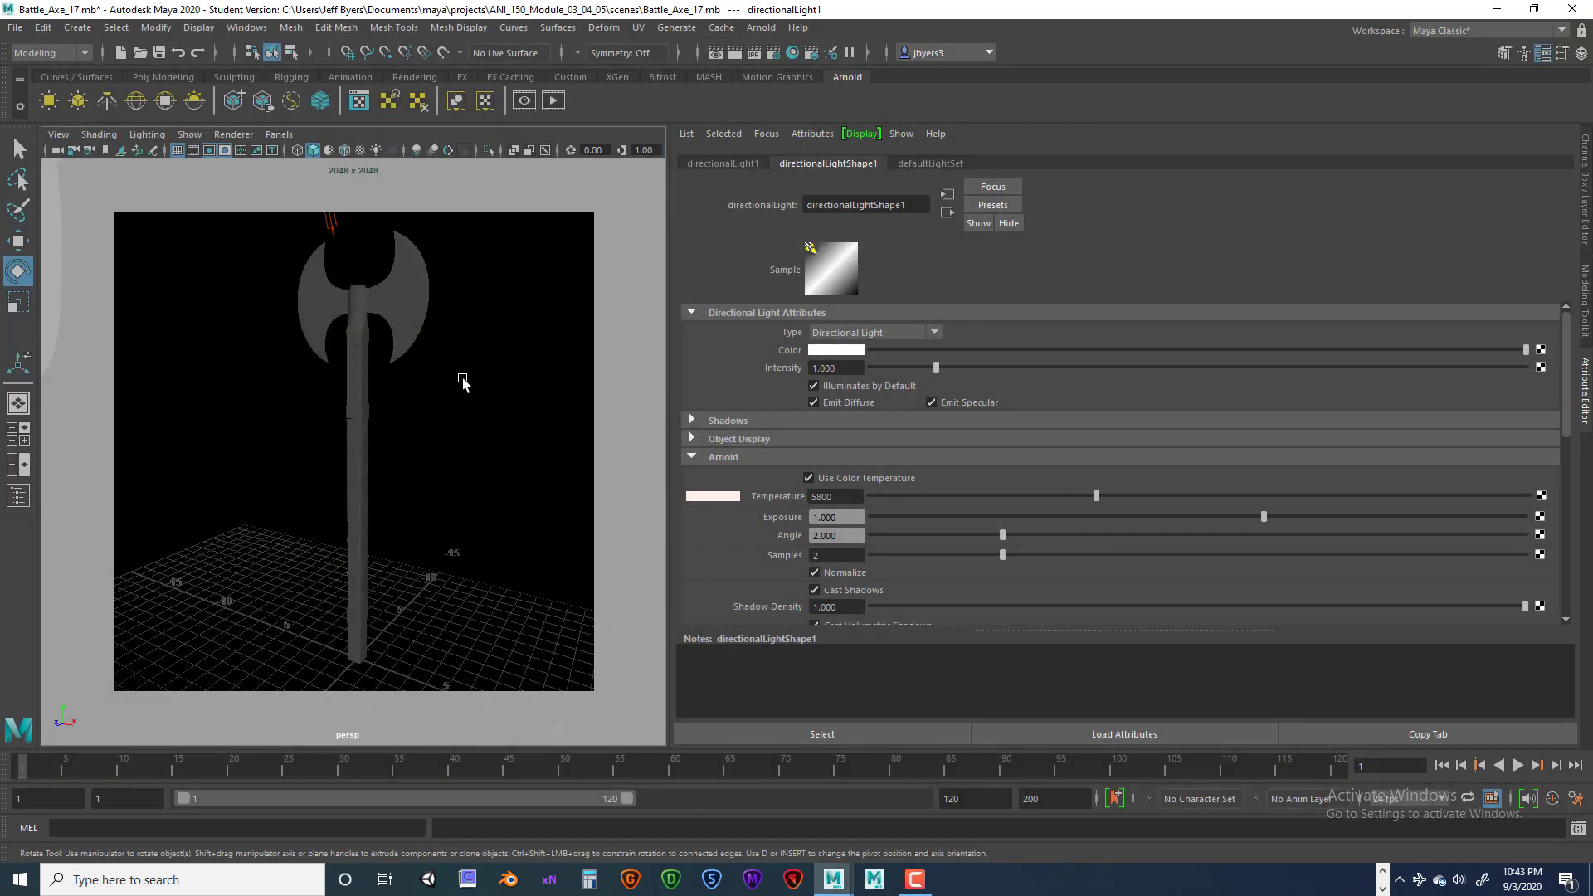
pyautogui.click(347, 554)
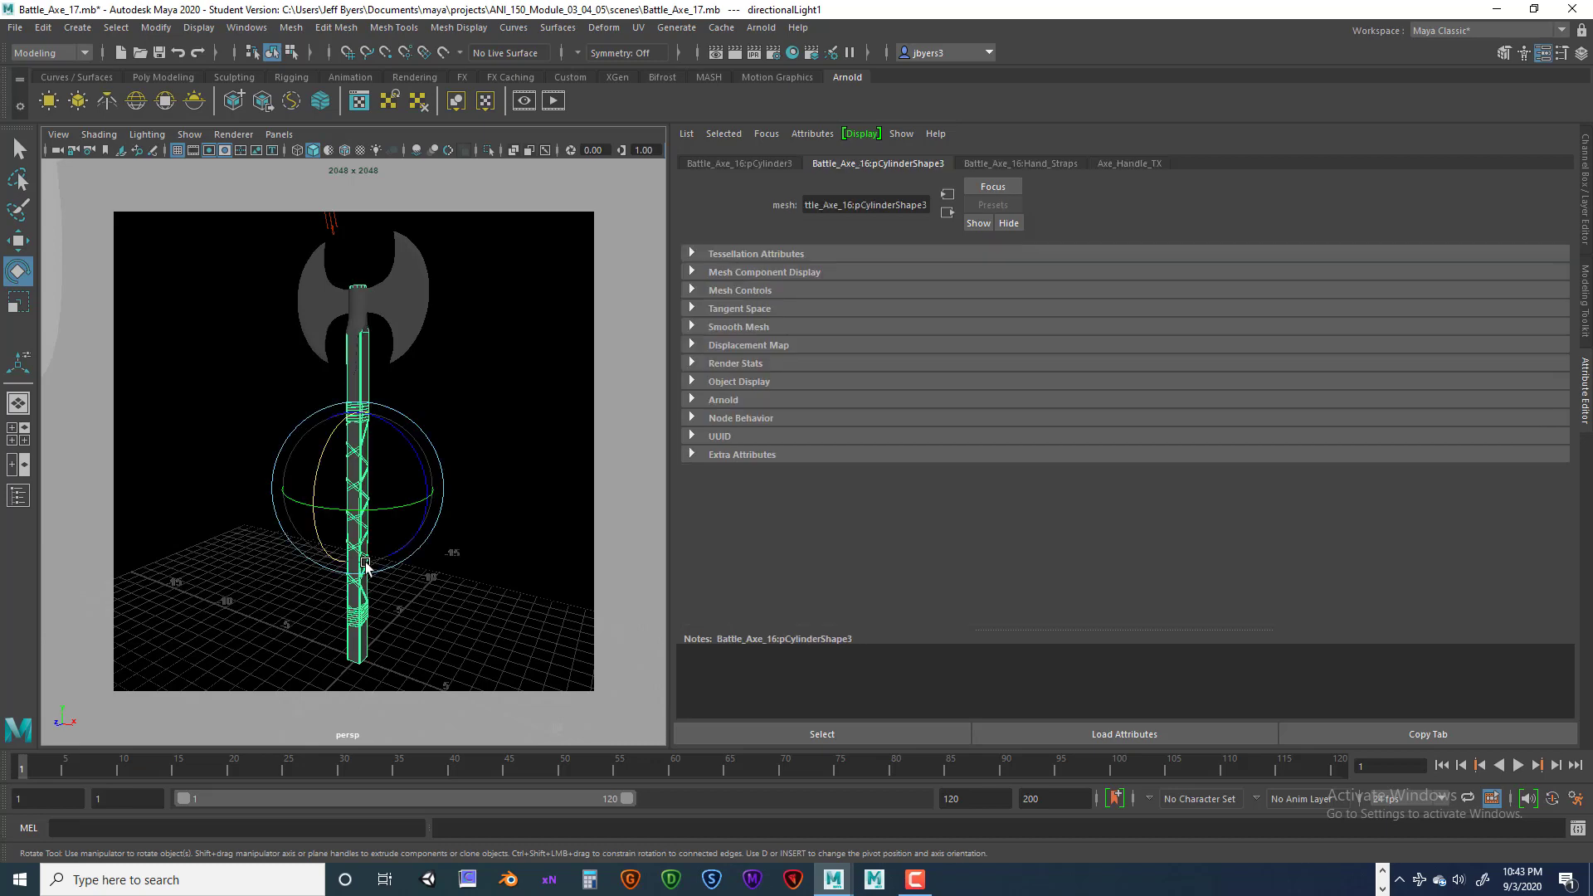
pyautogui.keyDown('shift'); pyautogui.click(382, 316); pyautogui.keyUp('shift')
pyautogui.moveTo(399, 300); pyautogui.dragTo(355, 300)
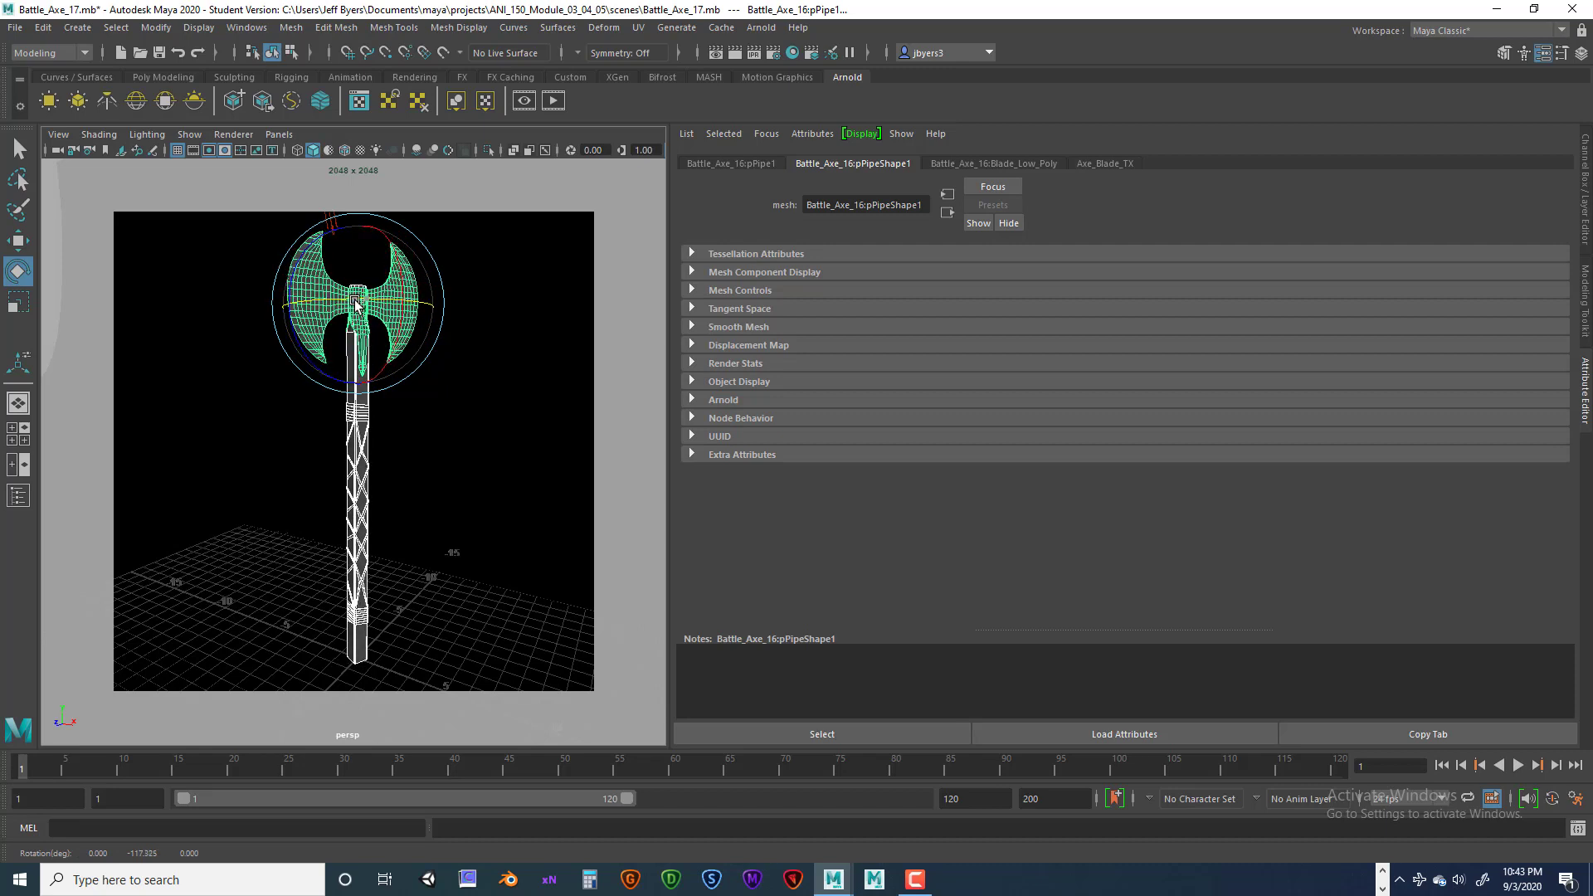
pyautogui.click(735, 53)
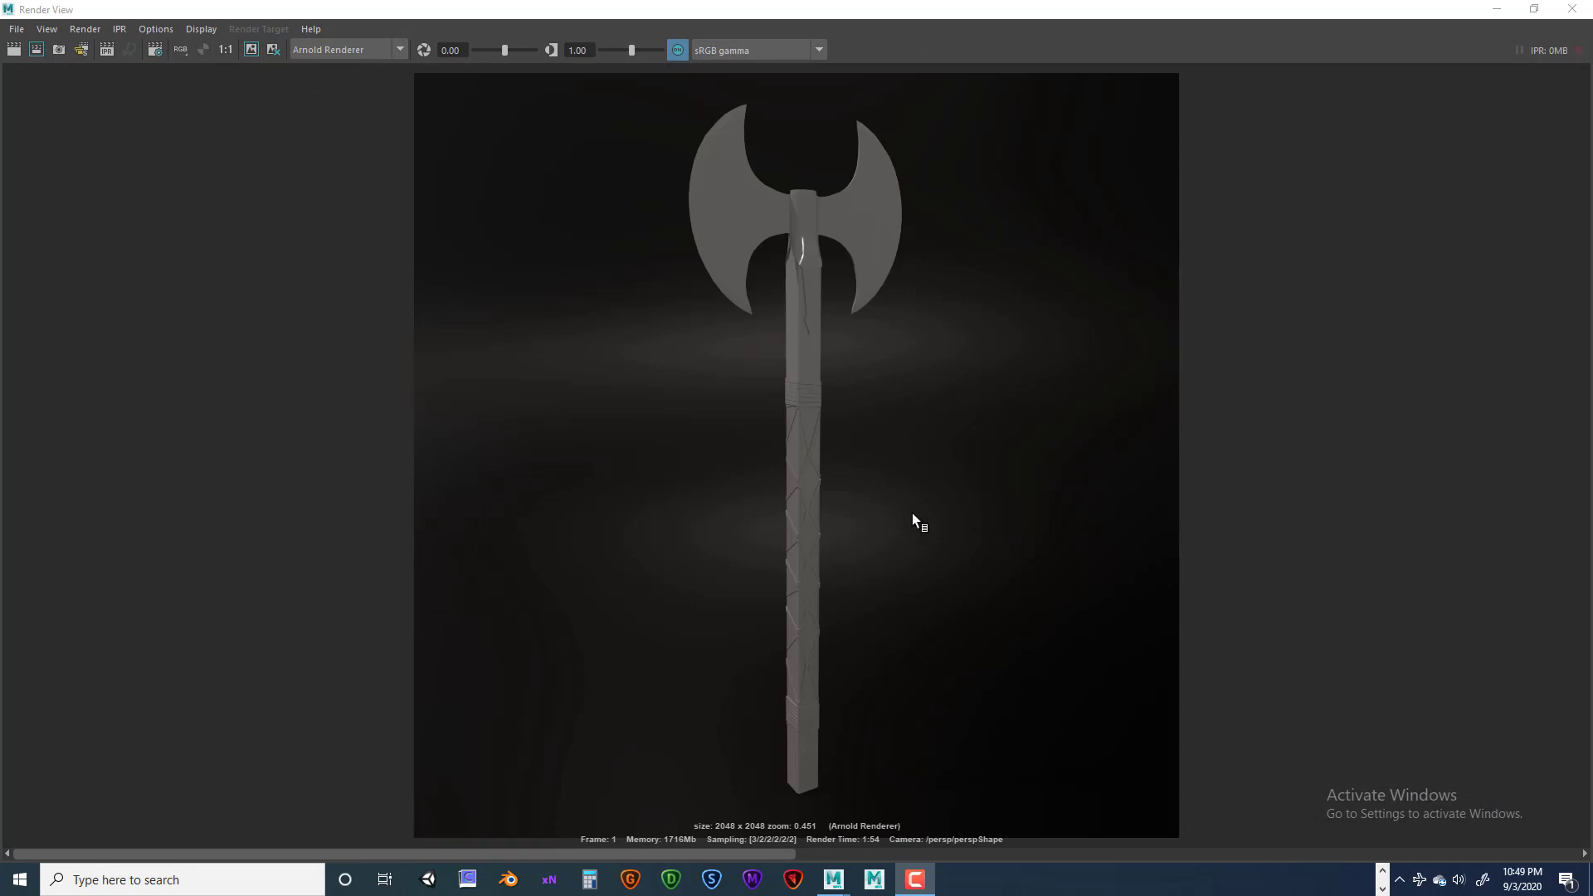
# Save the new render as a JPEG, changing the name's ending from Persp_01 to Persp_02.
pyautogui.click(17, 30)
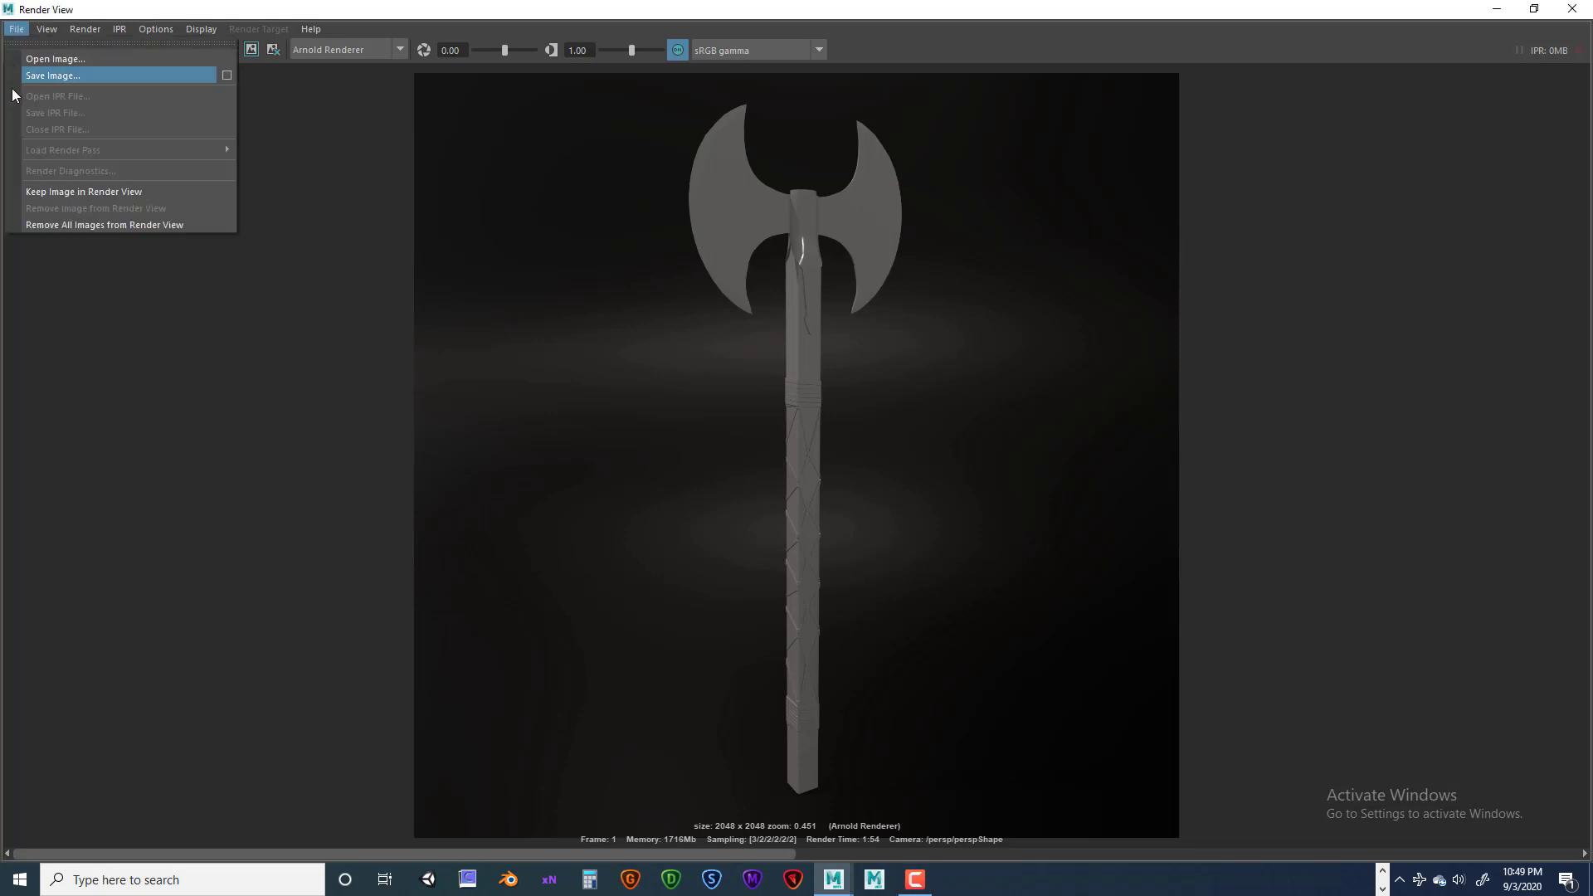
pyautogui.click(53, 76)
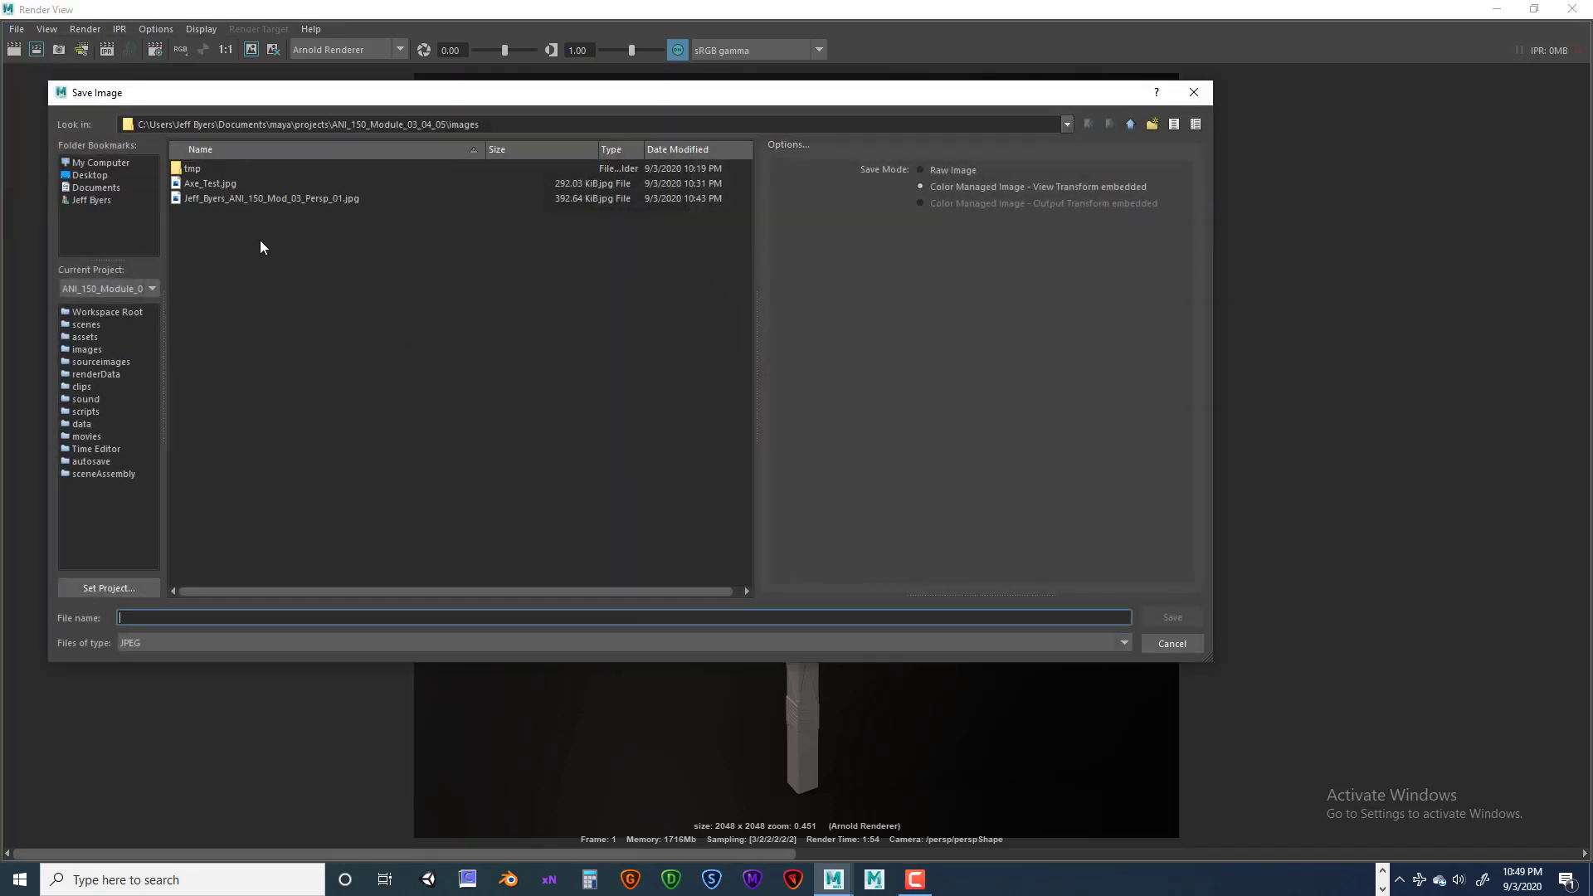
pyautogui.click(284, 197)
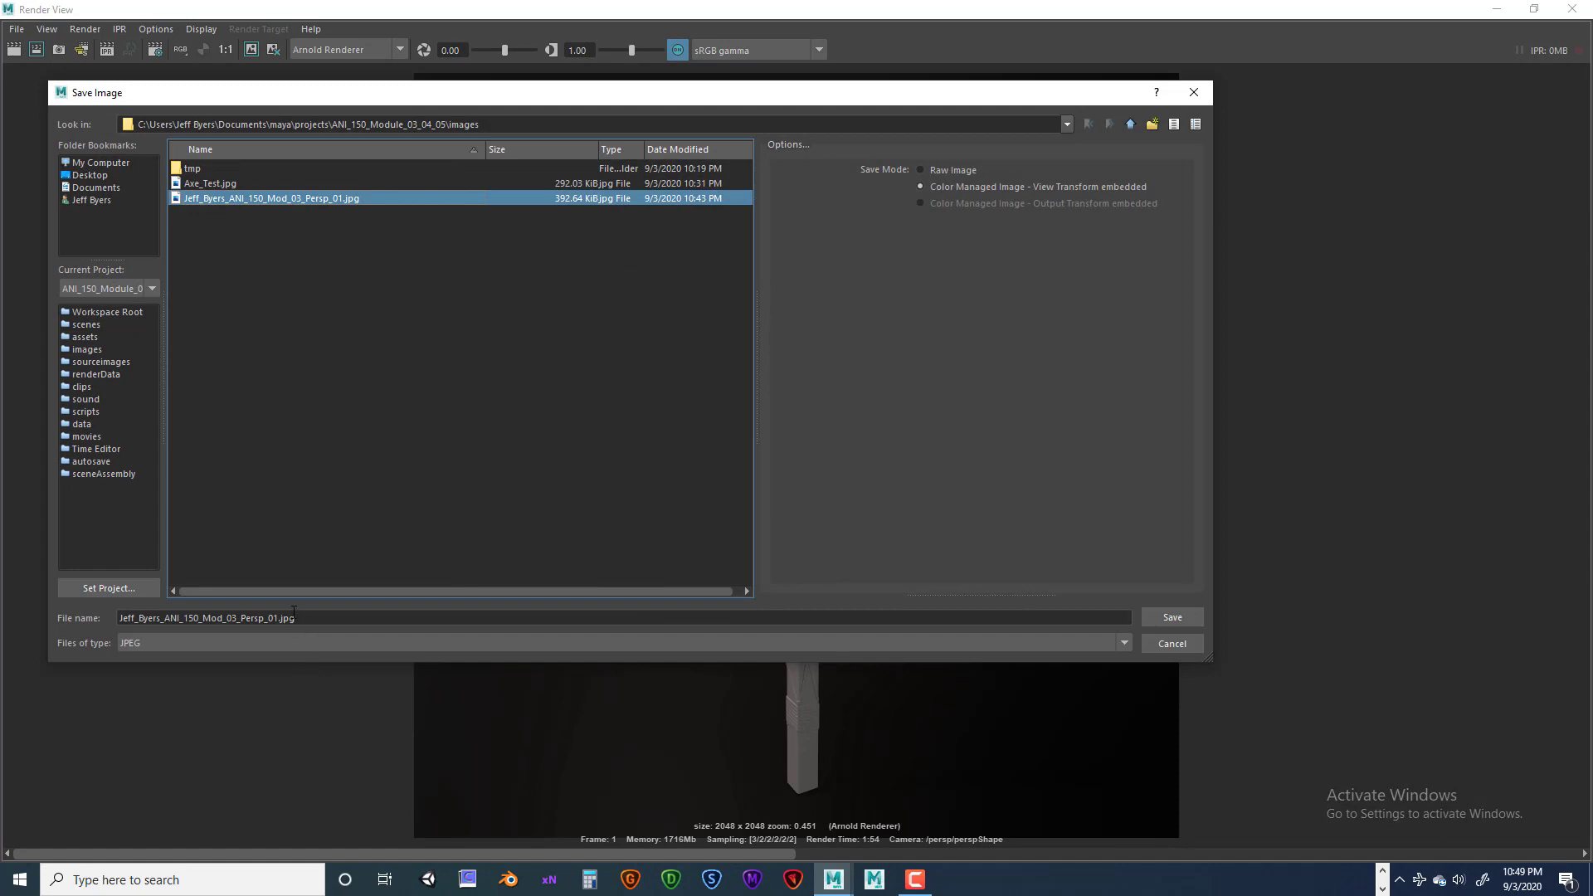
pyautogui.click(305, 618)
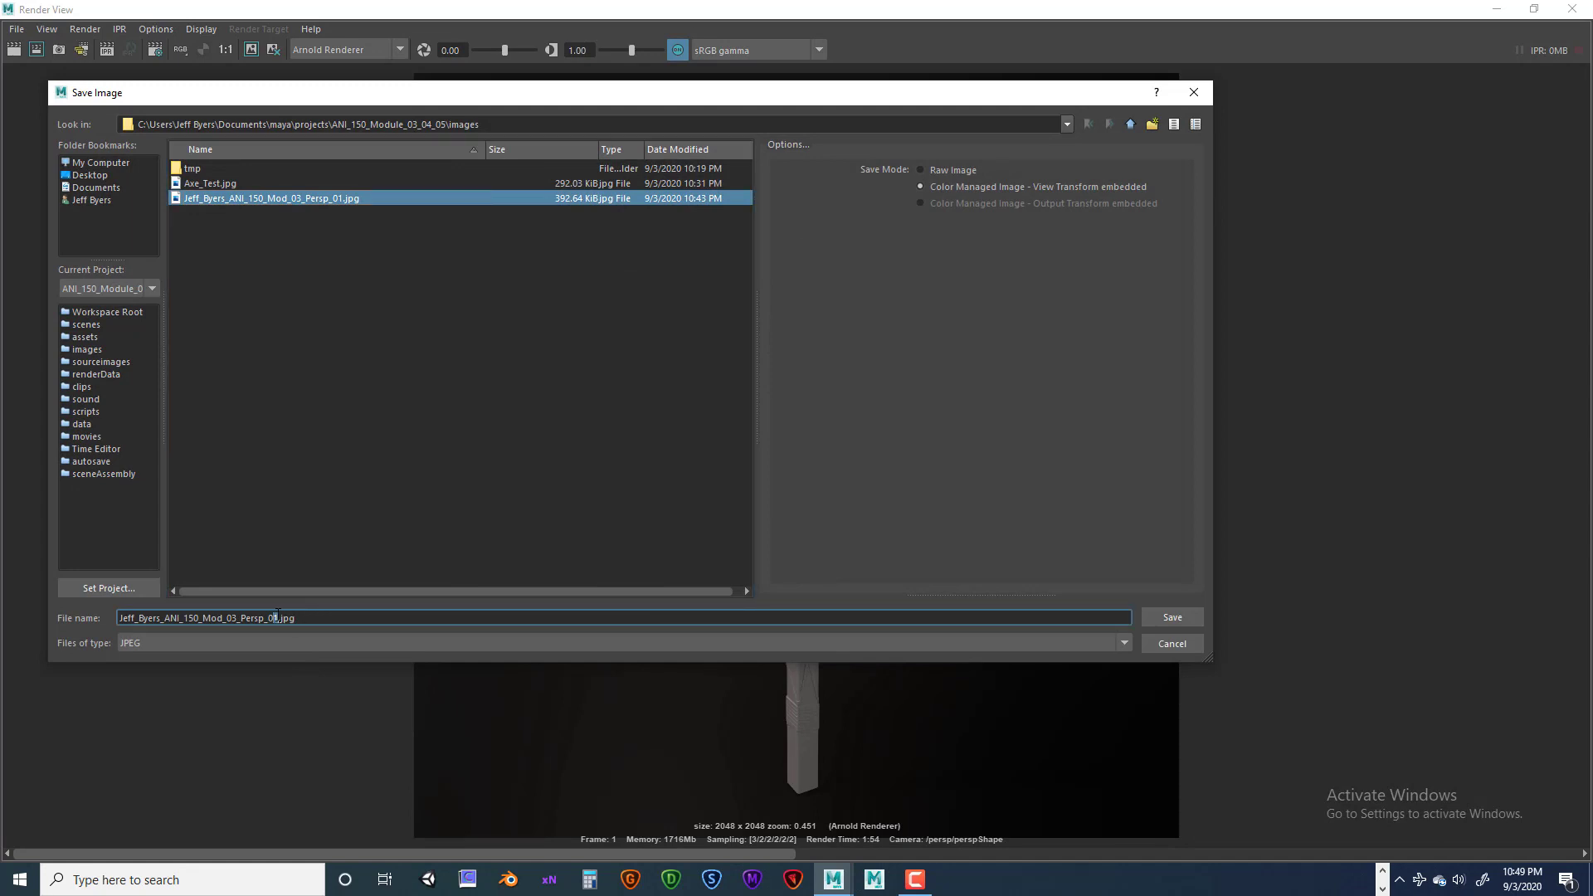
pyautogui.write('2')
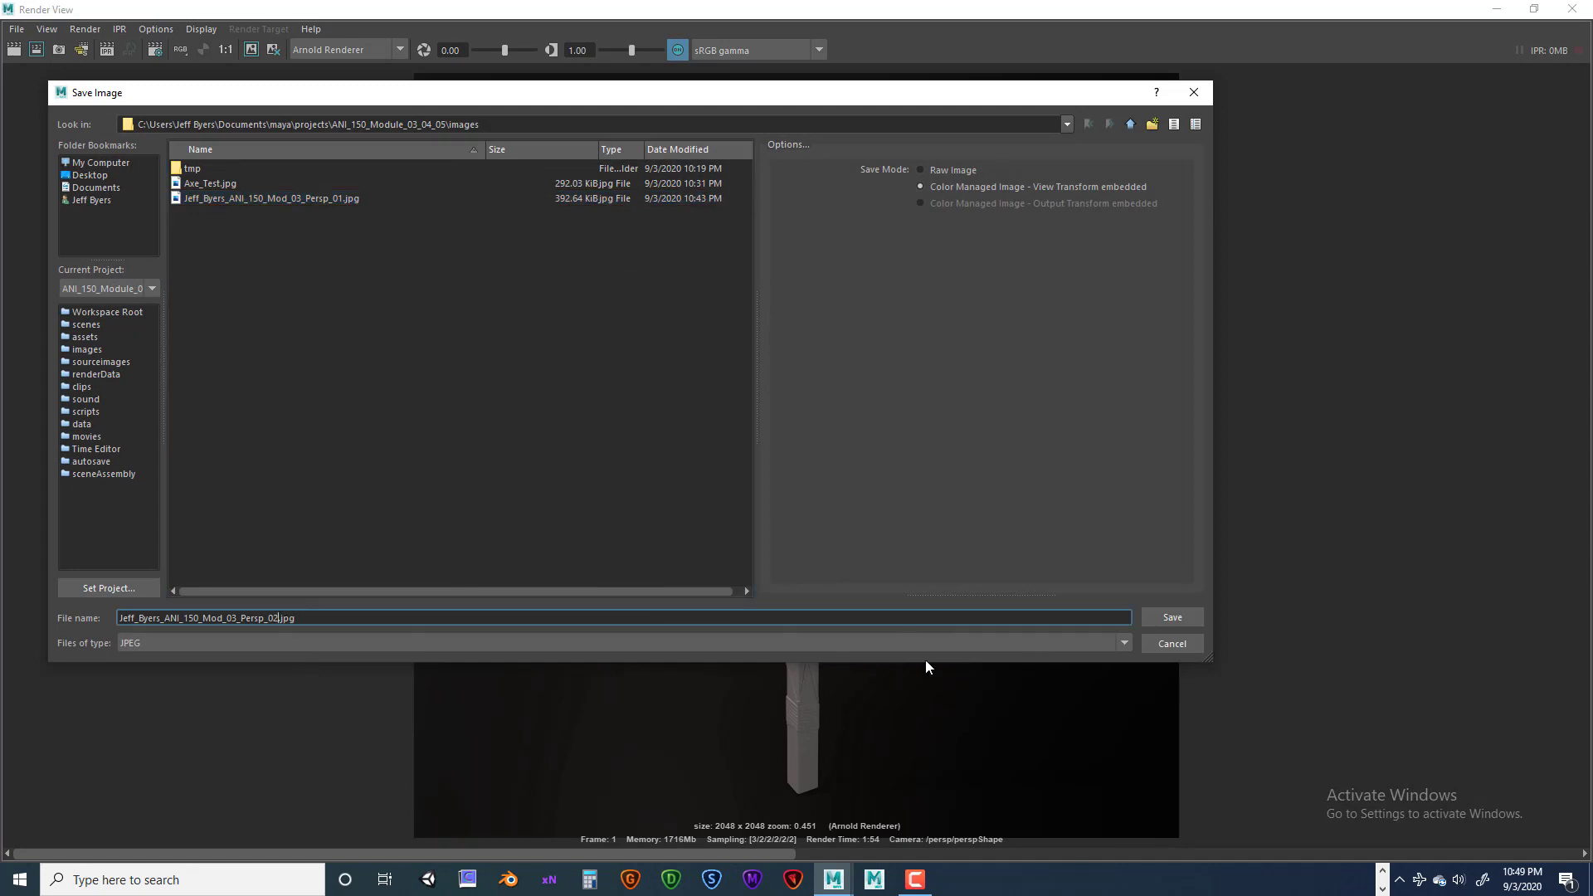
pyautogui.click(1169, 618)
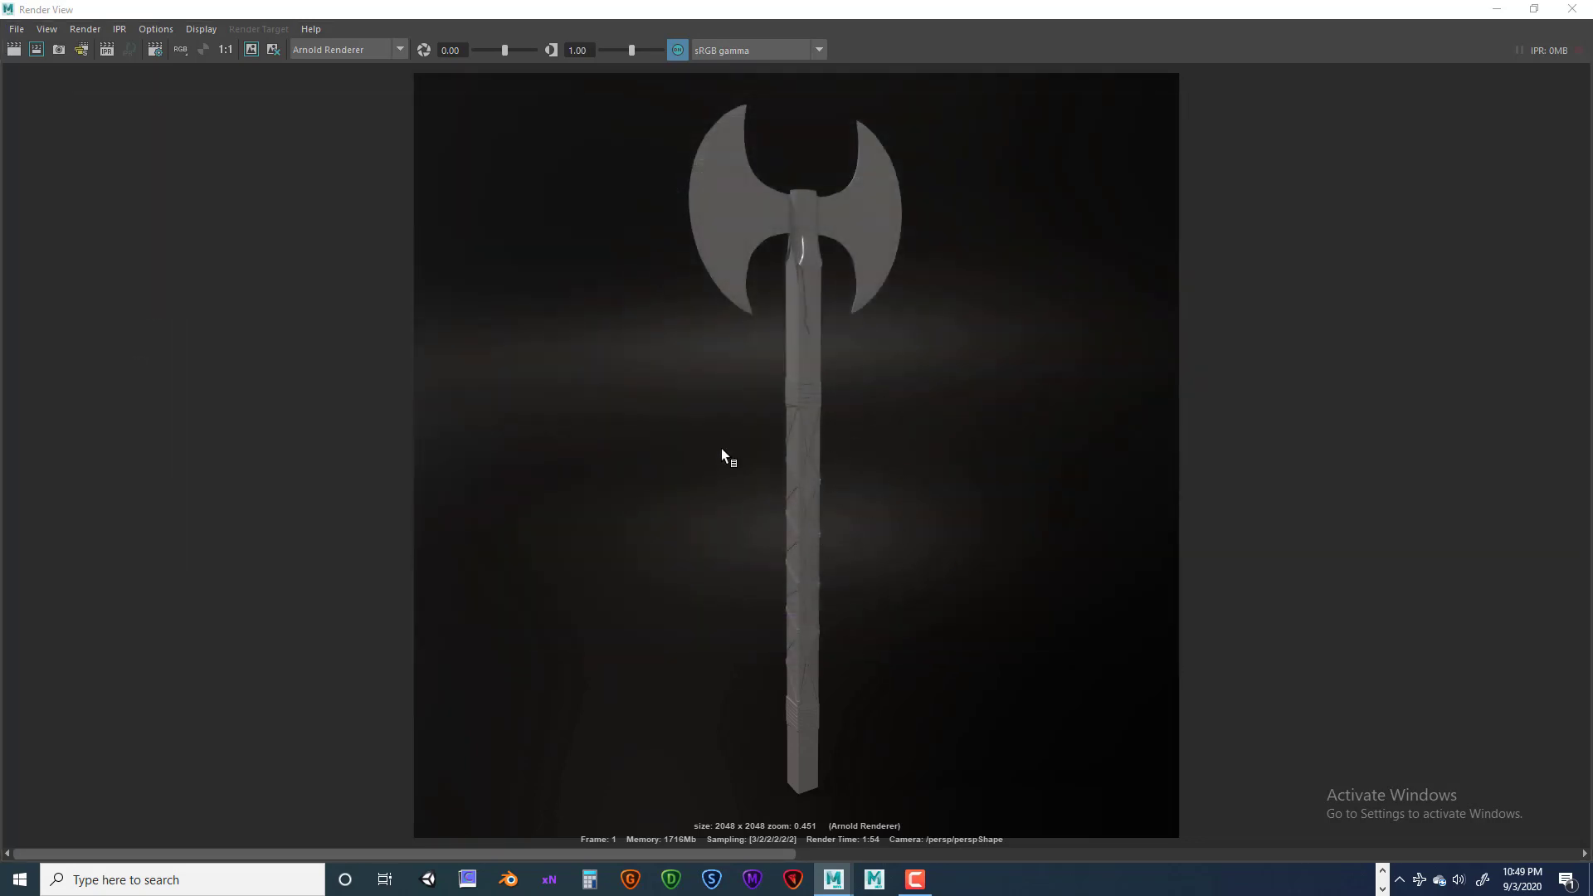
# Rotate the axe blade in the viewport and pick it as a whole object from the marking menu.
pyautogui.click(1573, 8)
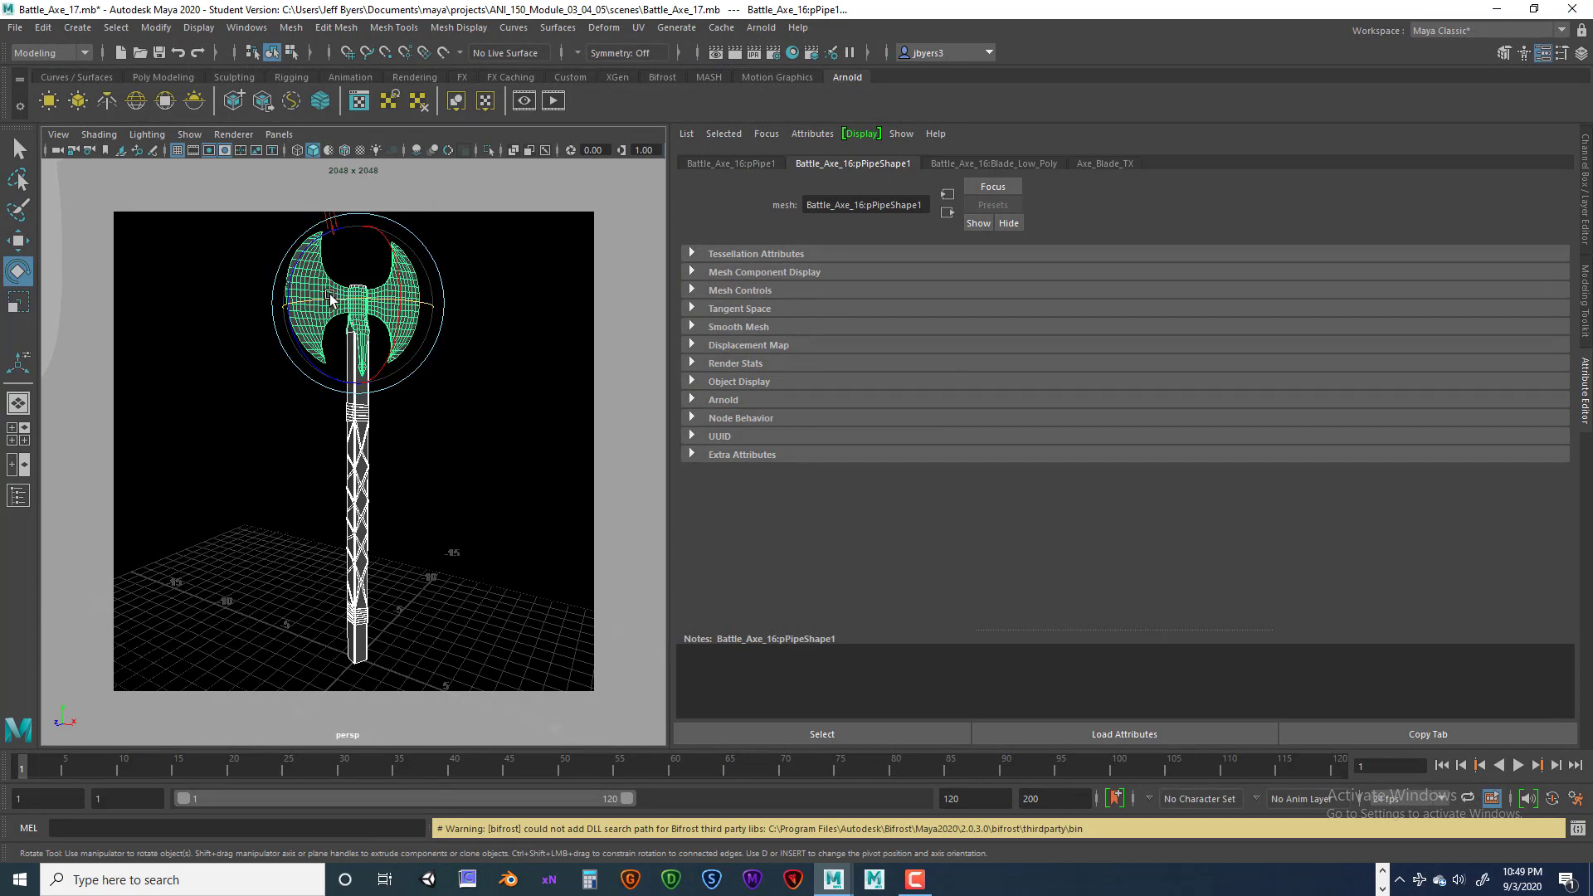
pyautogui.moveTo(334, 280); pyautogui.dragTo(319, 325)
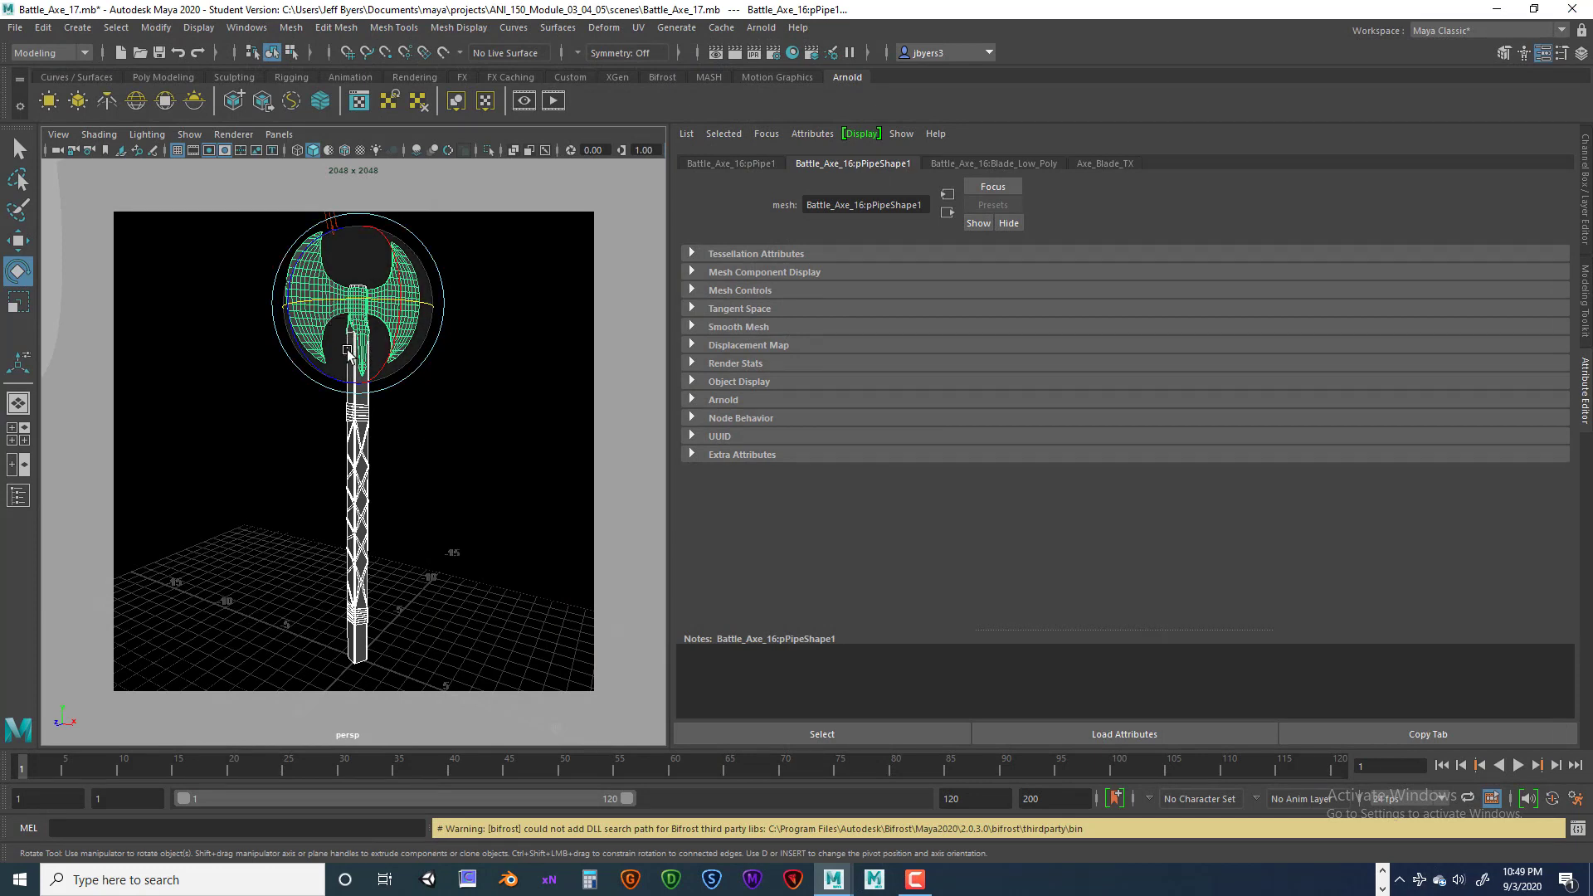
pyautogui.click(364, 463)
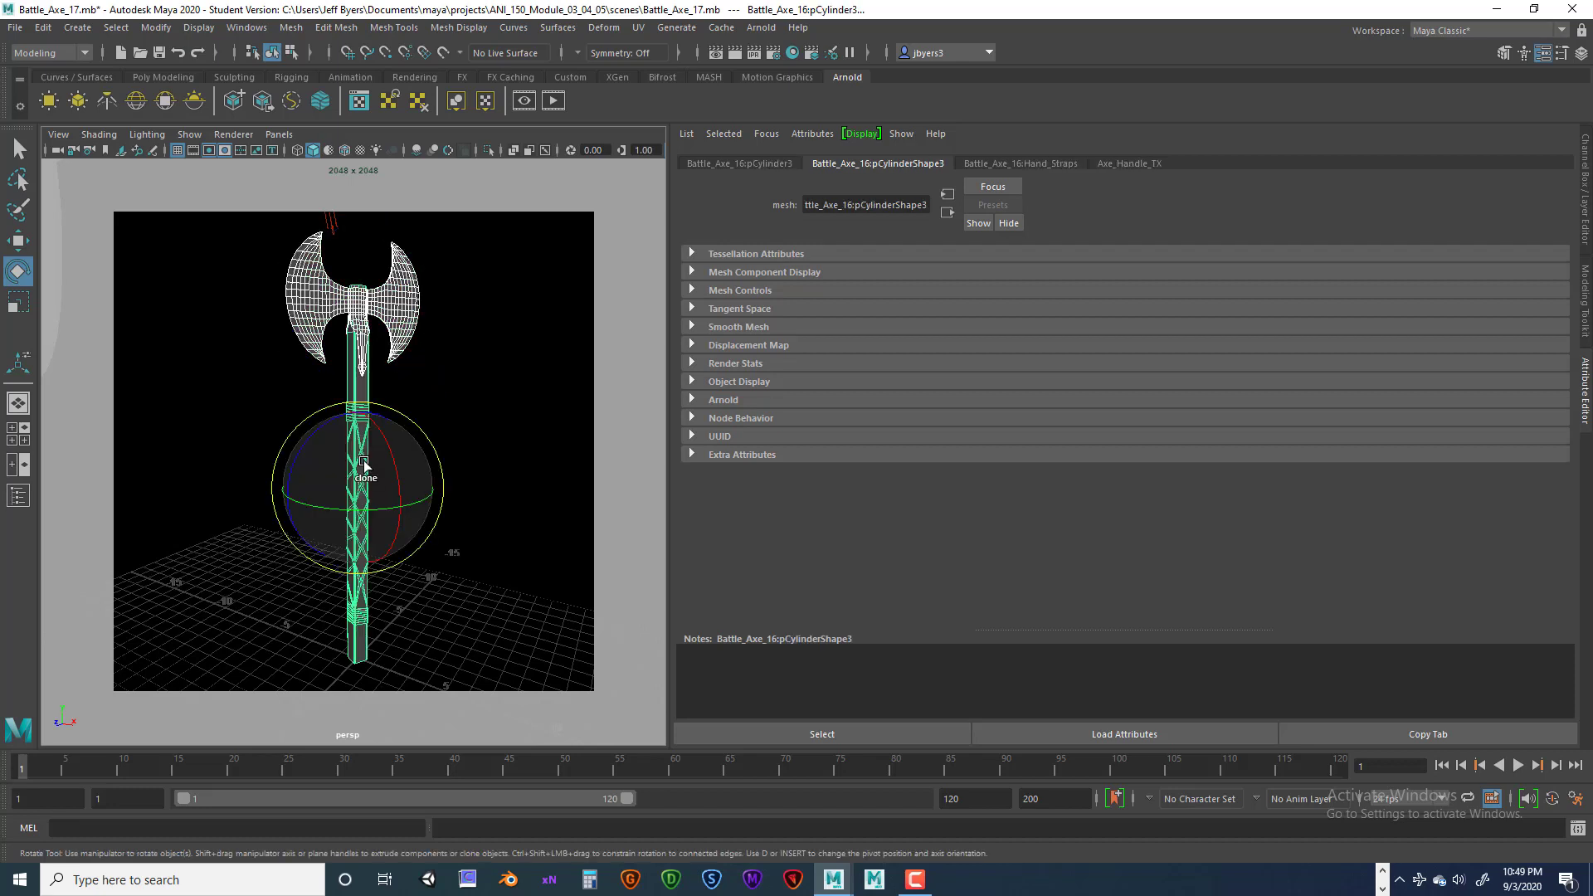
pyautogui.rightClick(390, 306)
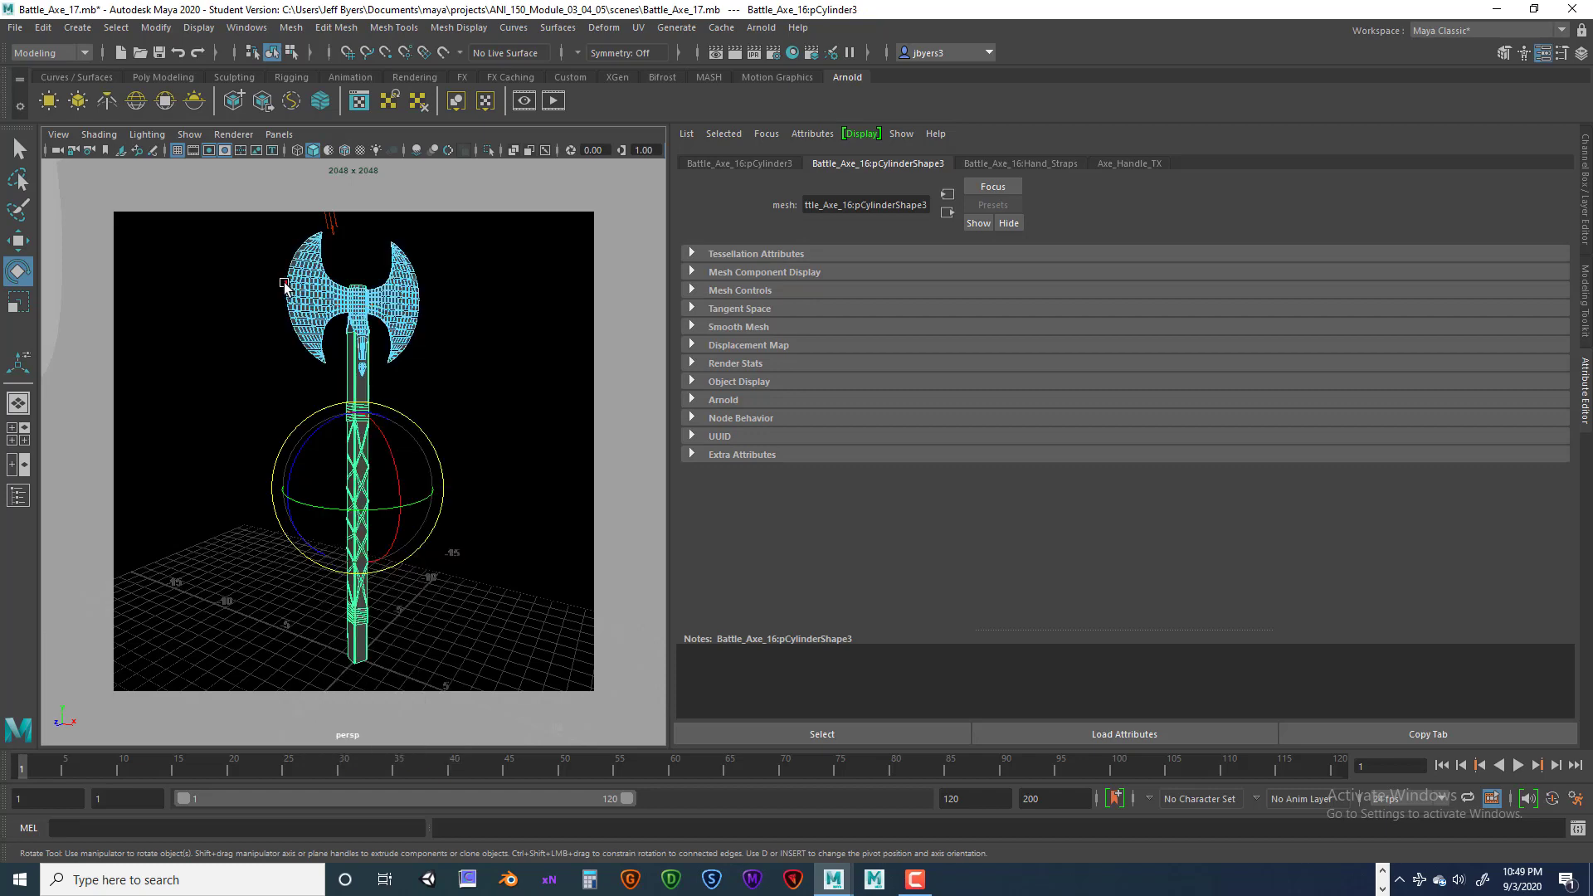
pyautogui.moveTo(324, 296); pyautogui.dragTo(287, 404, button='right')
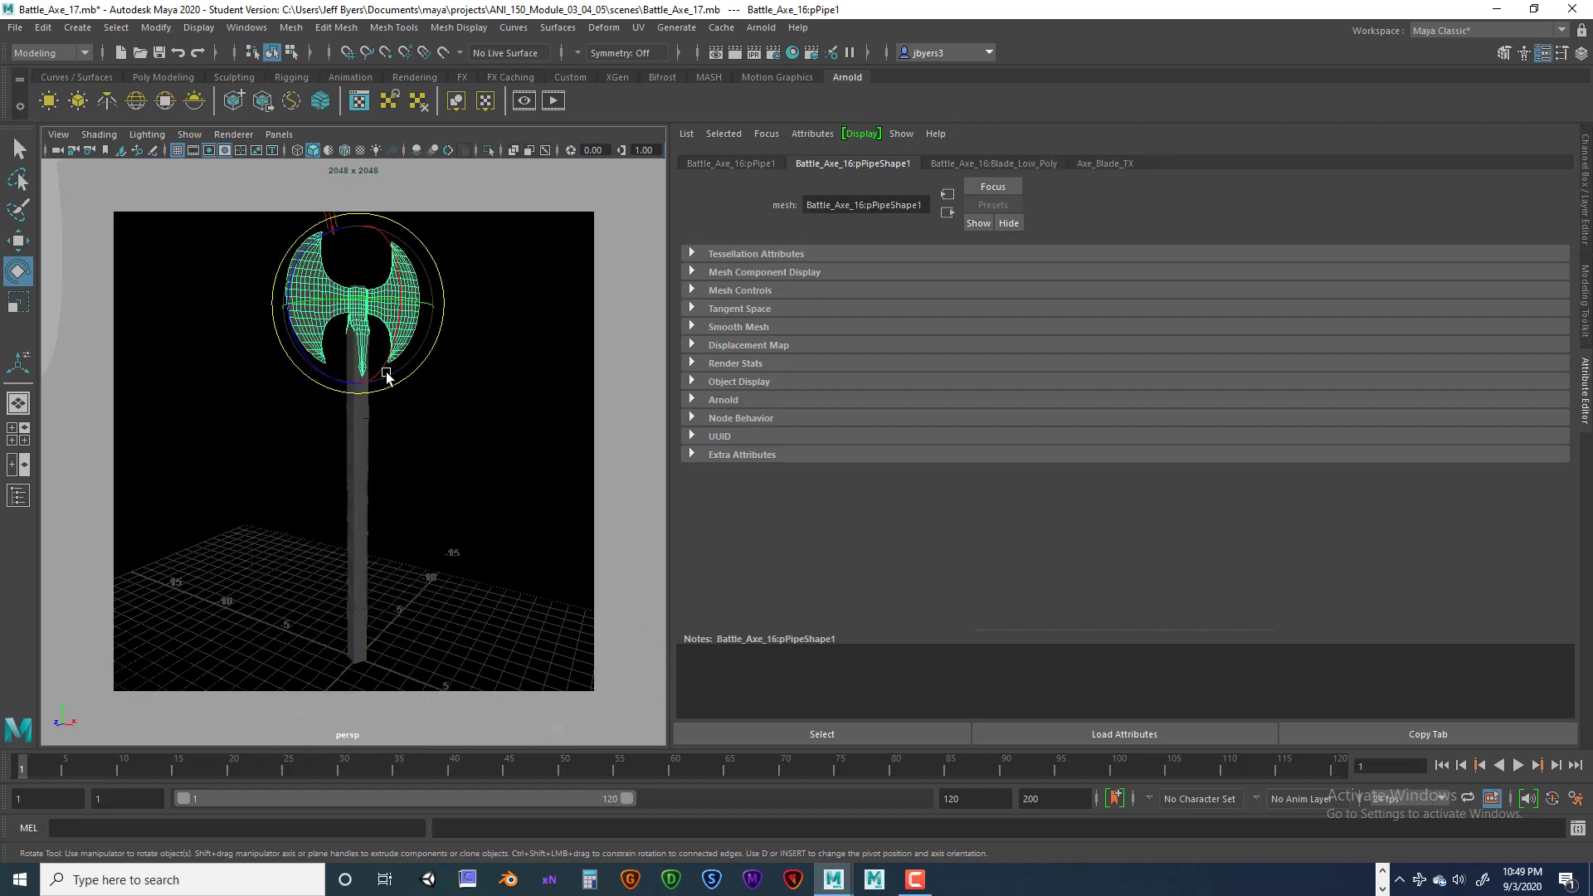
# Save the scene as Battle_Axe_18_Render.mb past the Student Version notice, then reselect the blade.
pyautogui.click(477, 425)
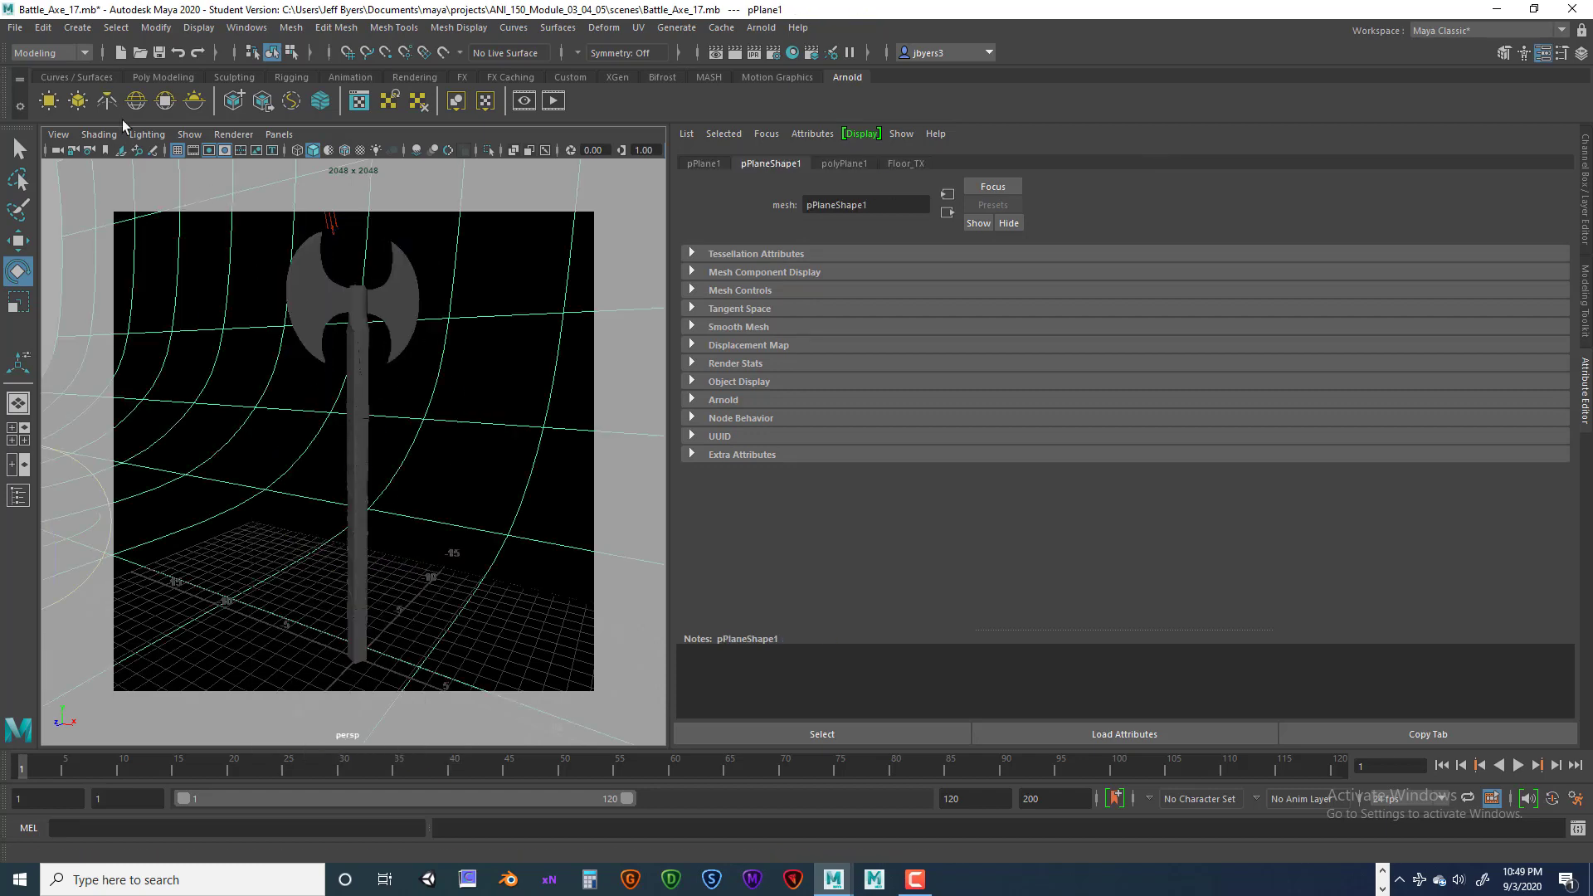
pyautogui.click(15, 27)
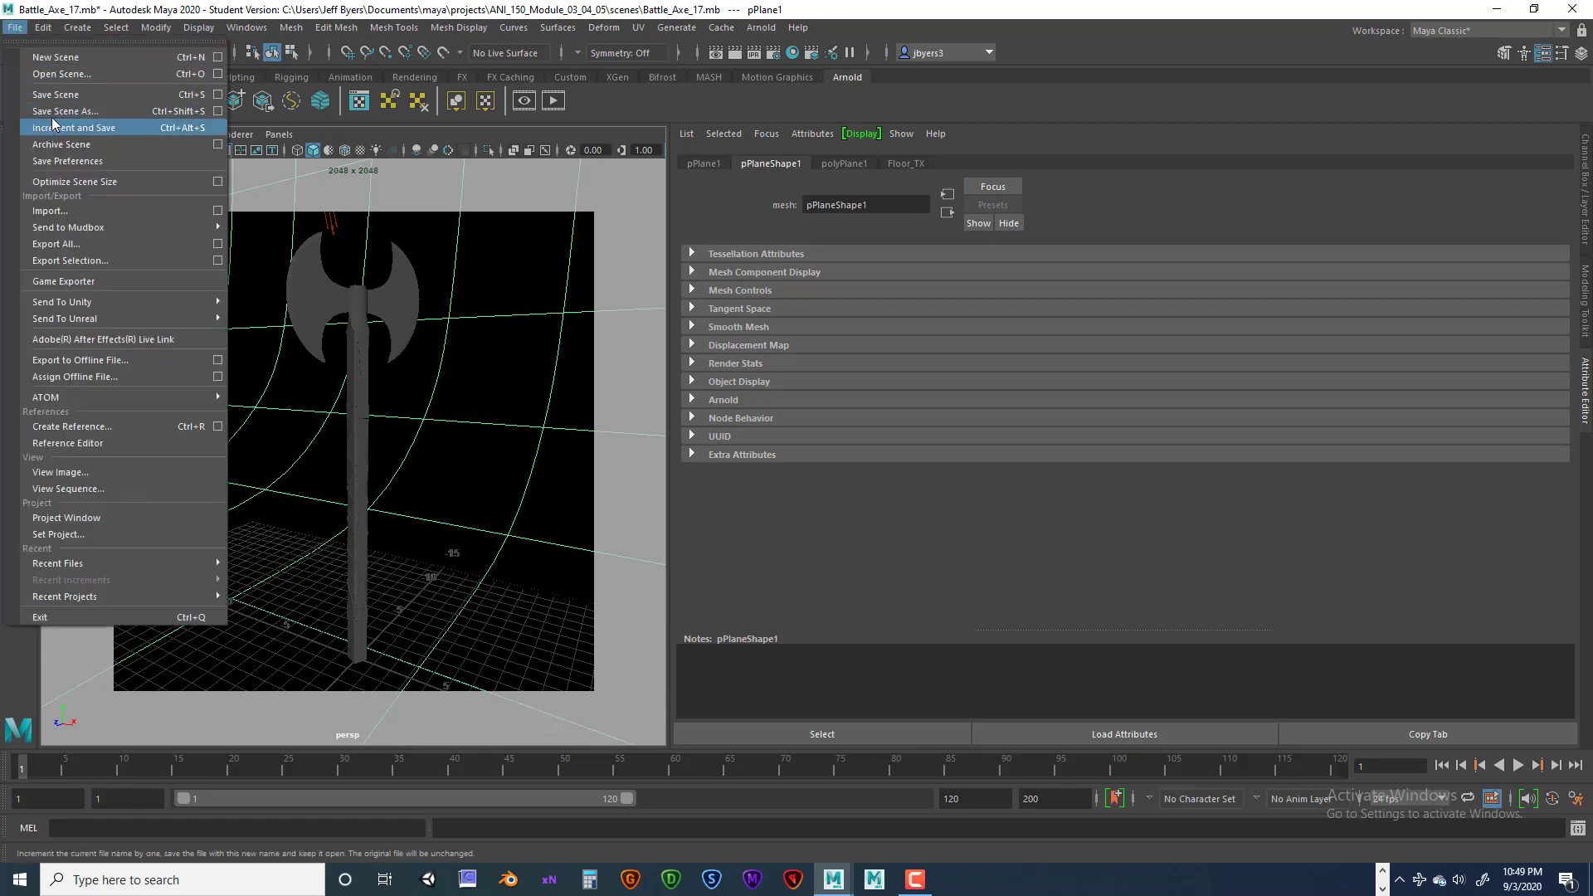
pyautogui.click(65, 111)
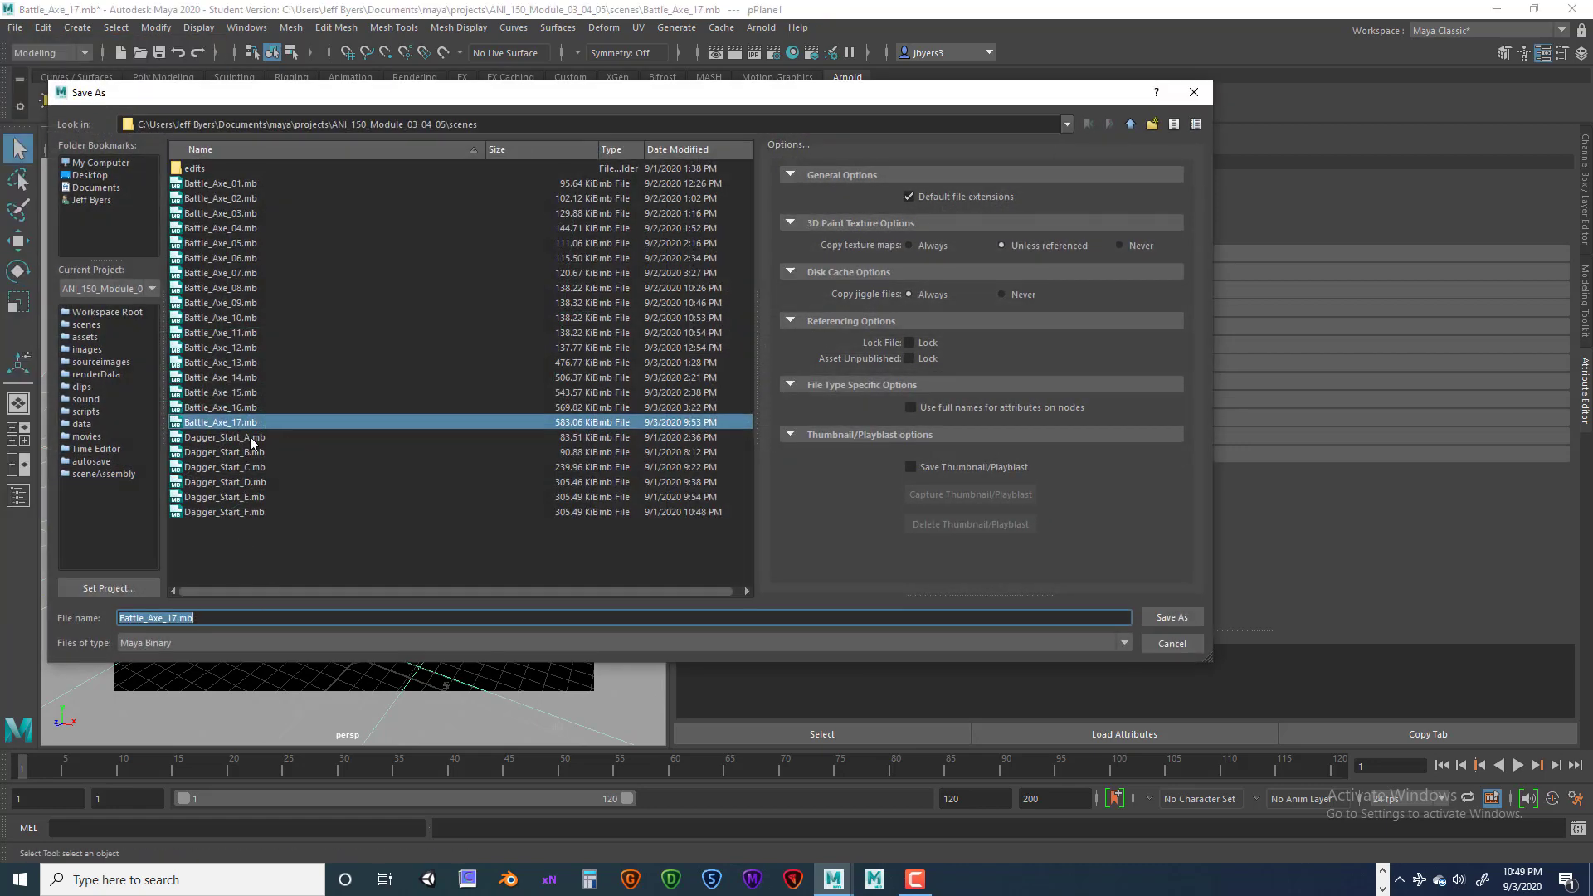
pyautogui.click(193, 620)
pyautogui.moveTo(172, 618); pyautogui.dragTo(210, 617)
pyautogui.write('8_Render')
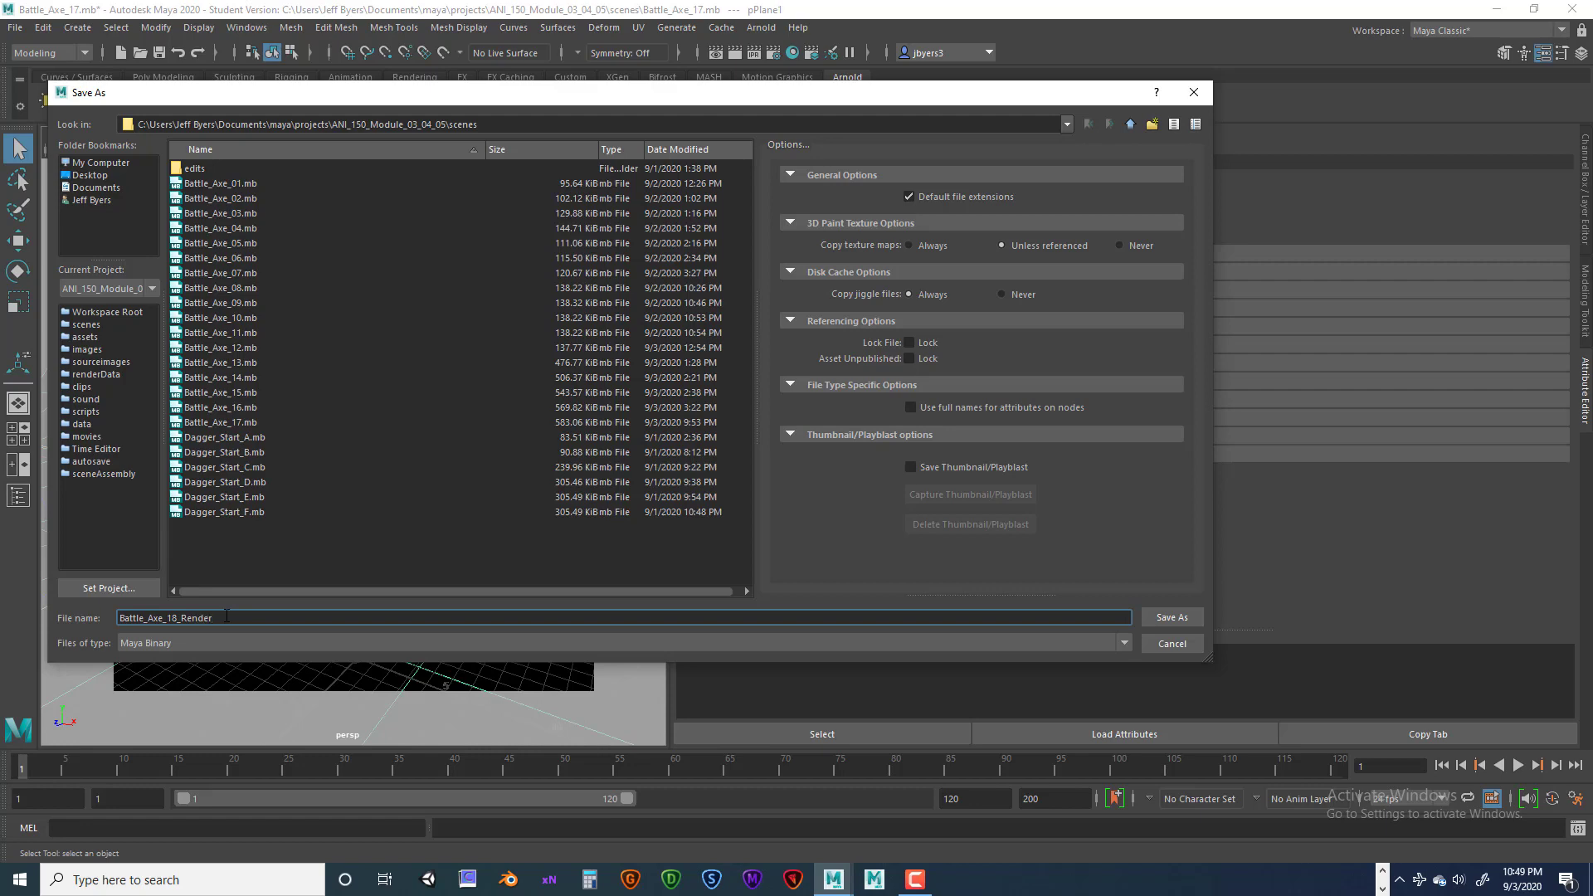
pyautogui.click(1172, 617)
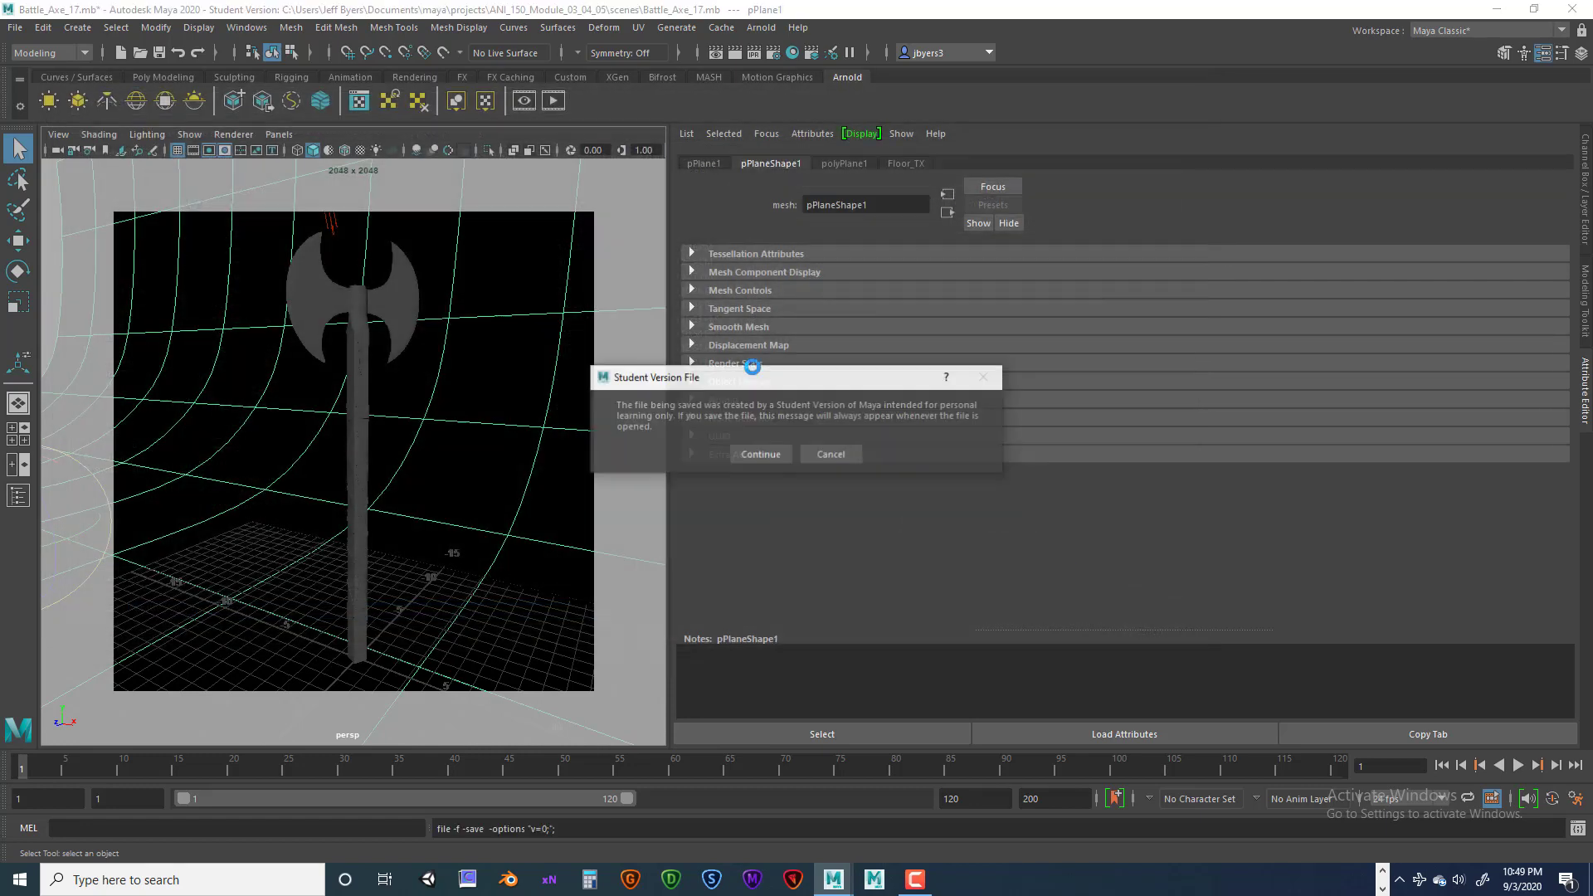
pyautogui.click(760, 452)
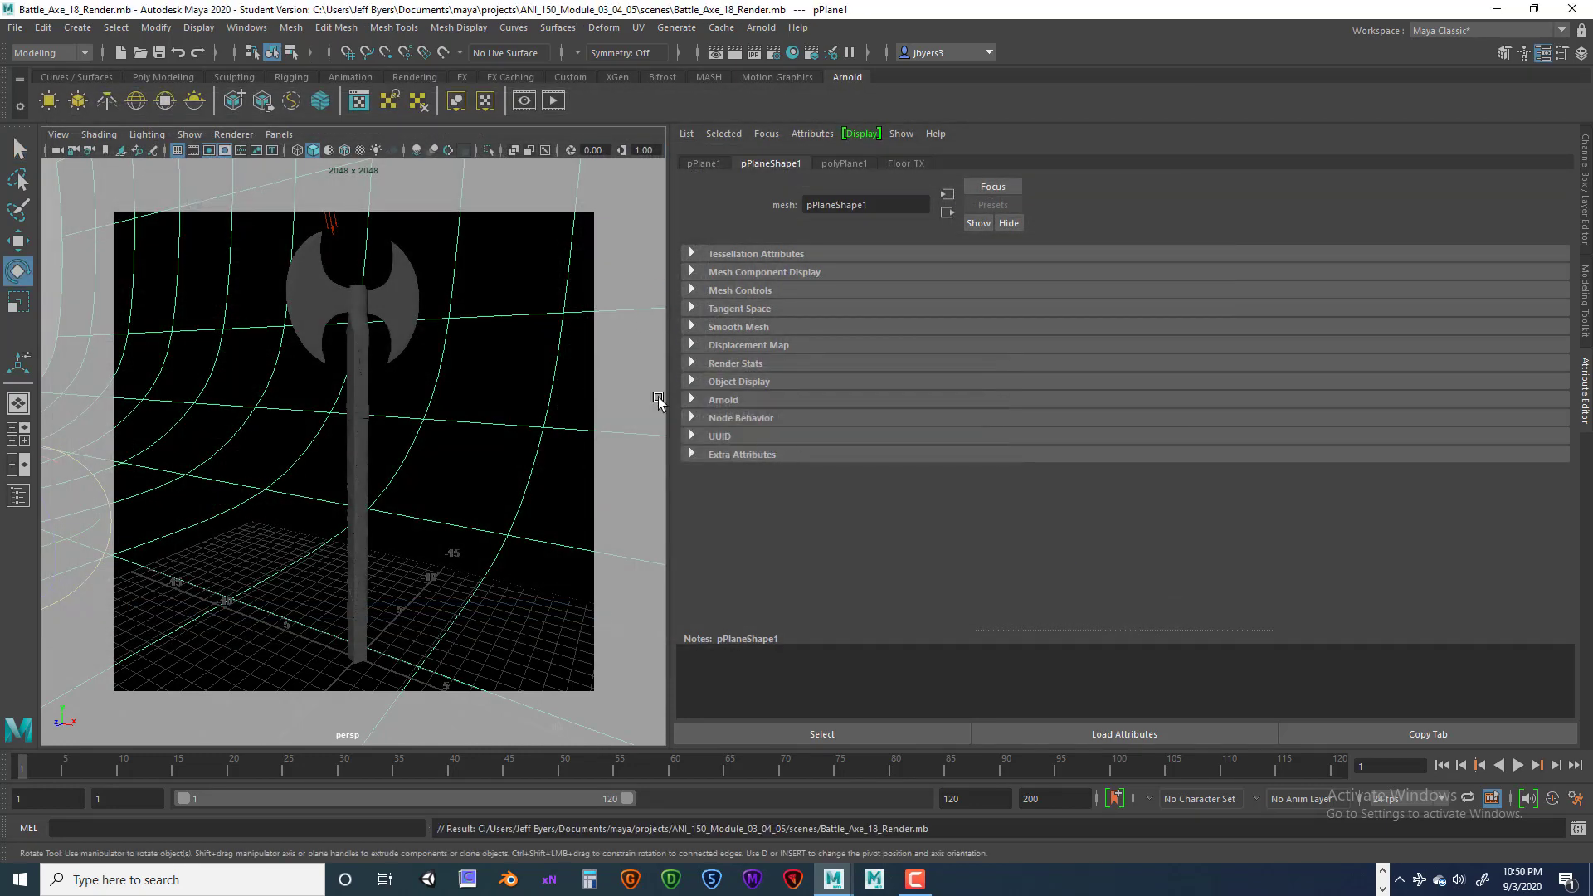
pyautogui.press('q')
pyautogui.click(335, 315)
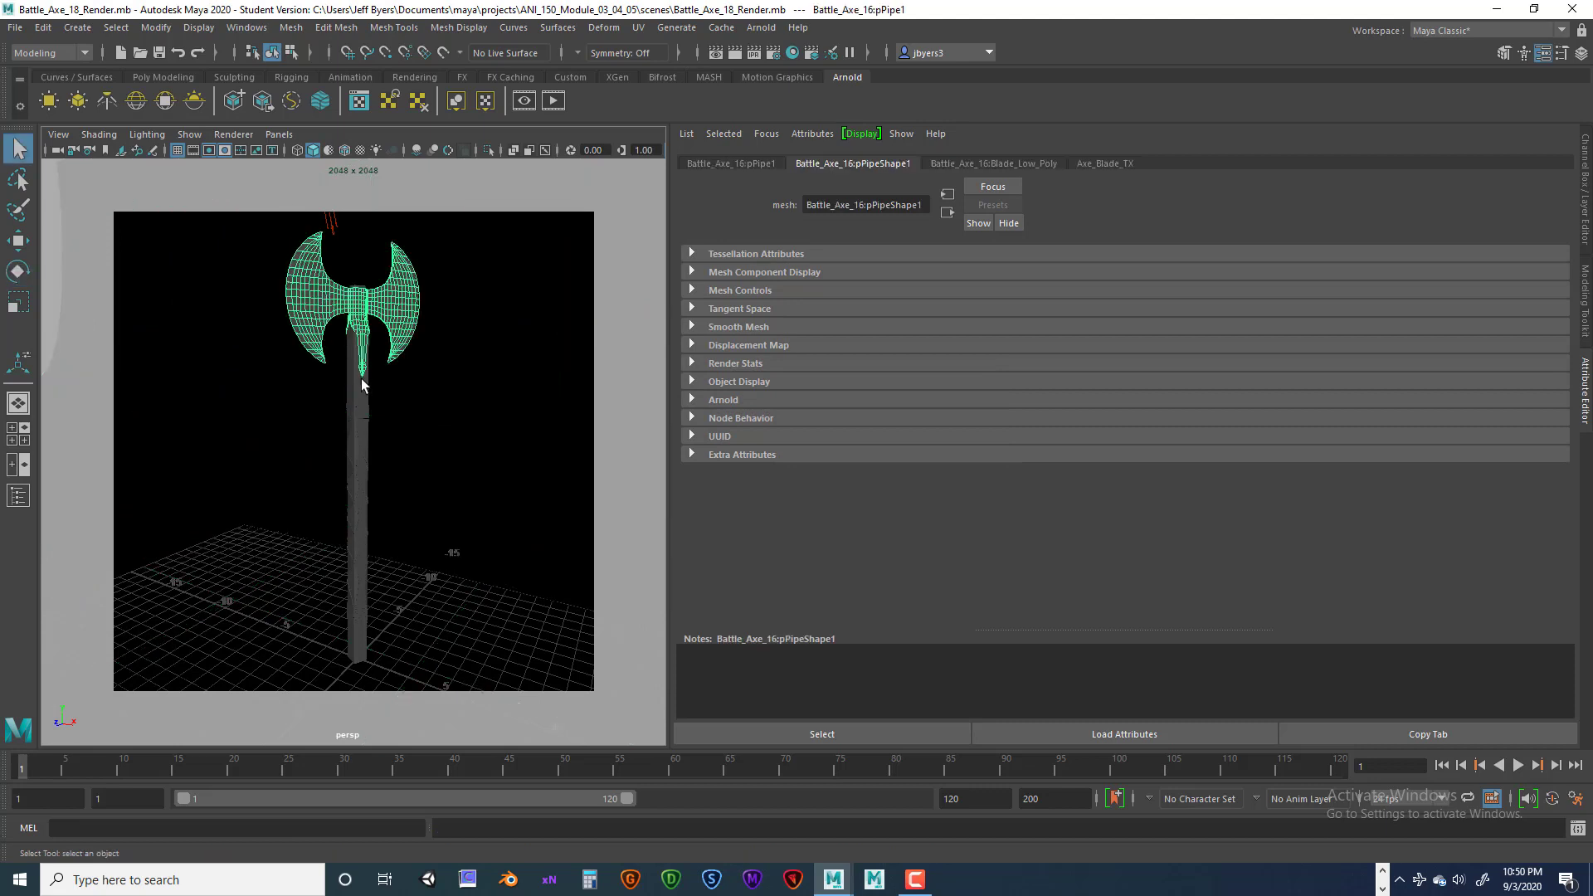
# Assign a new Arnold aiWireframe material to the axe.
pyautogui.click(360, 414)
pyautogui.rightClick(359, 309)
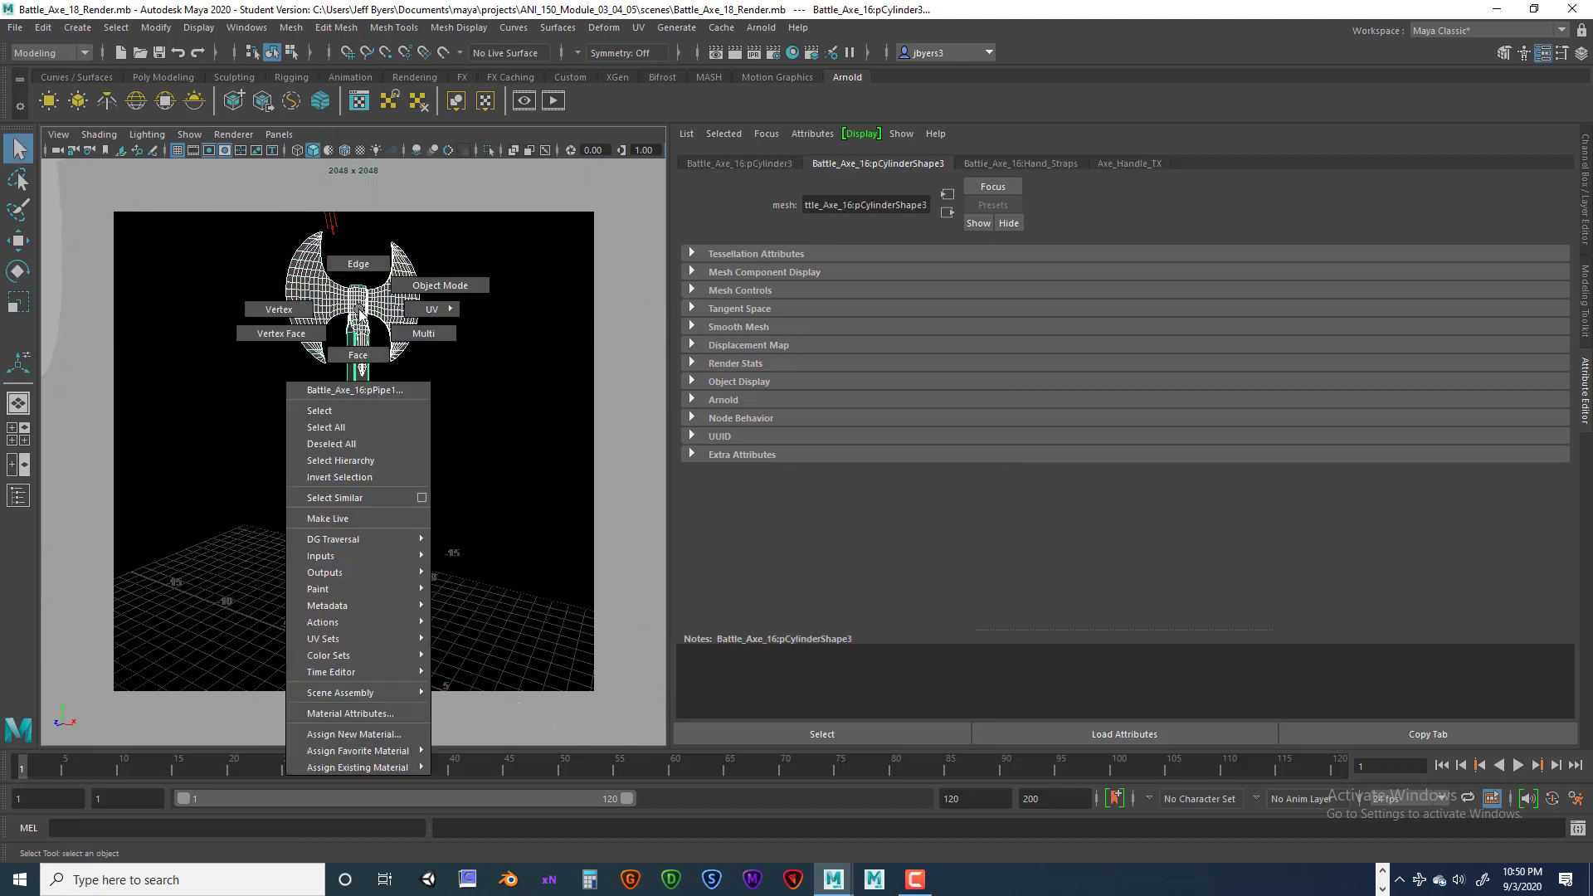
pyautogui.click(324, 734)
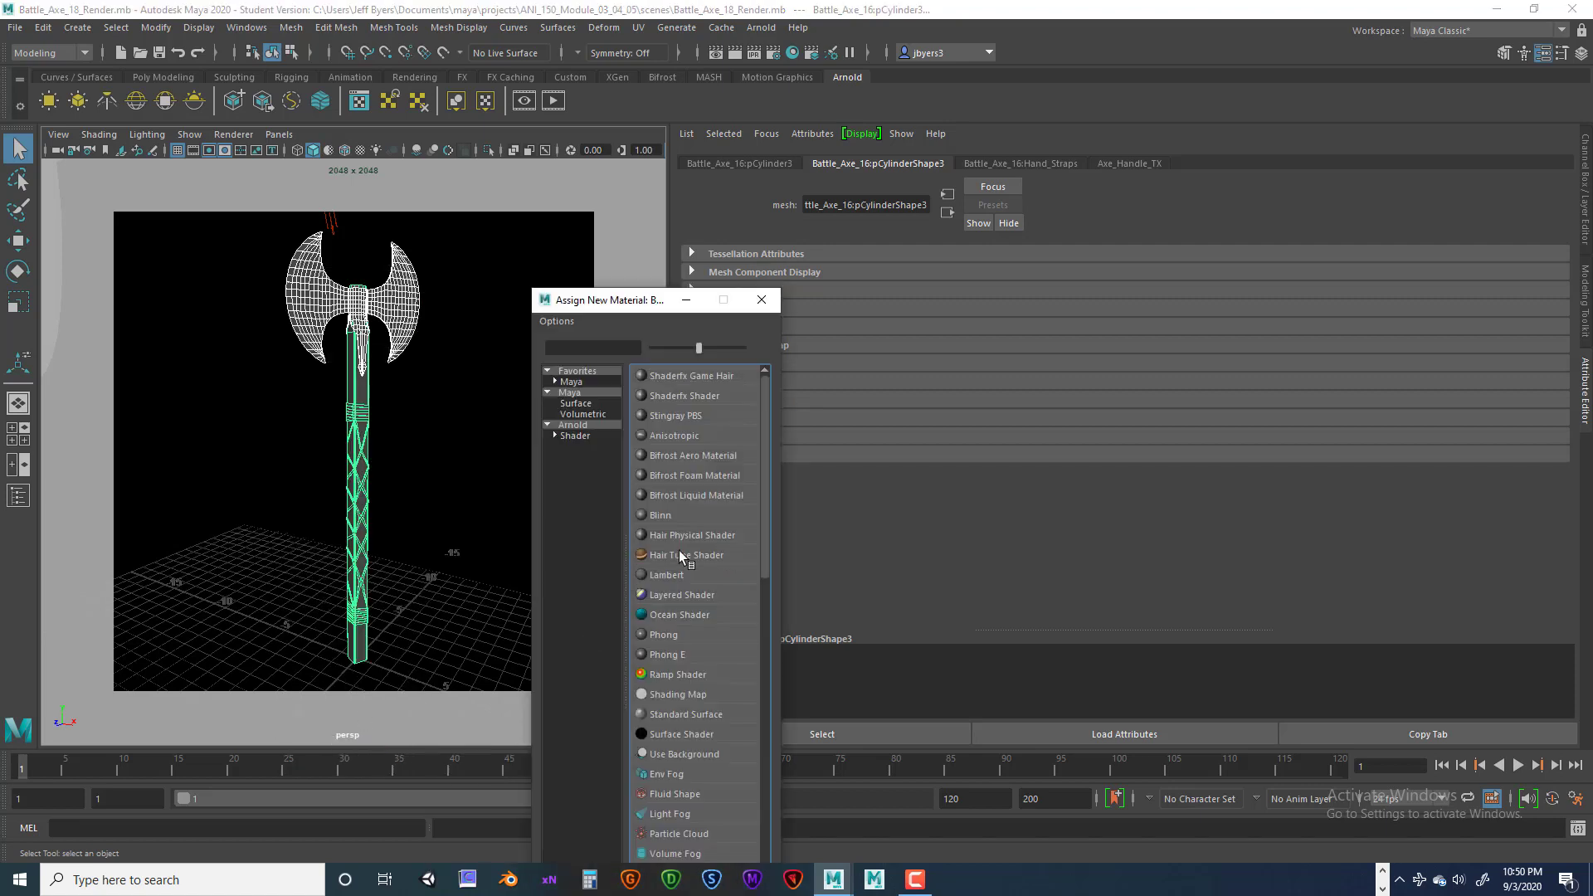
pyautogui.click(574, 436)
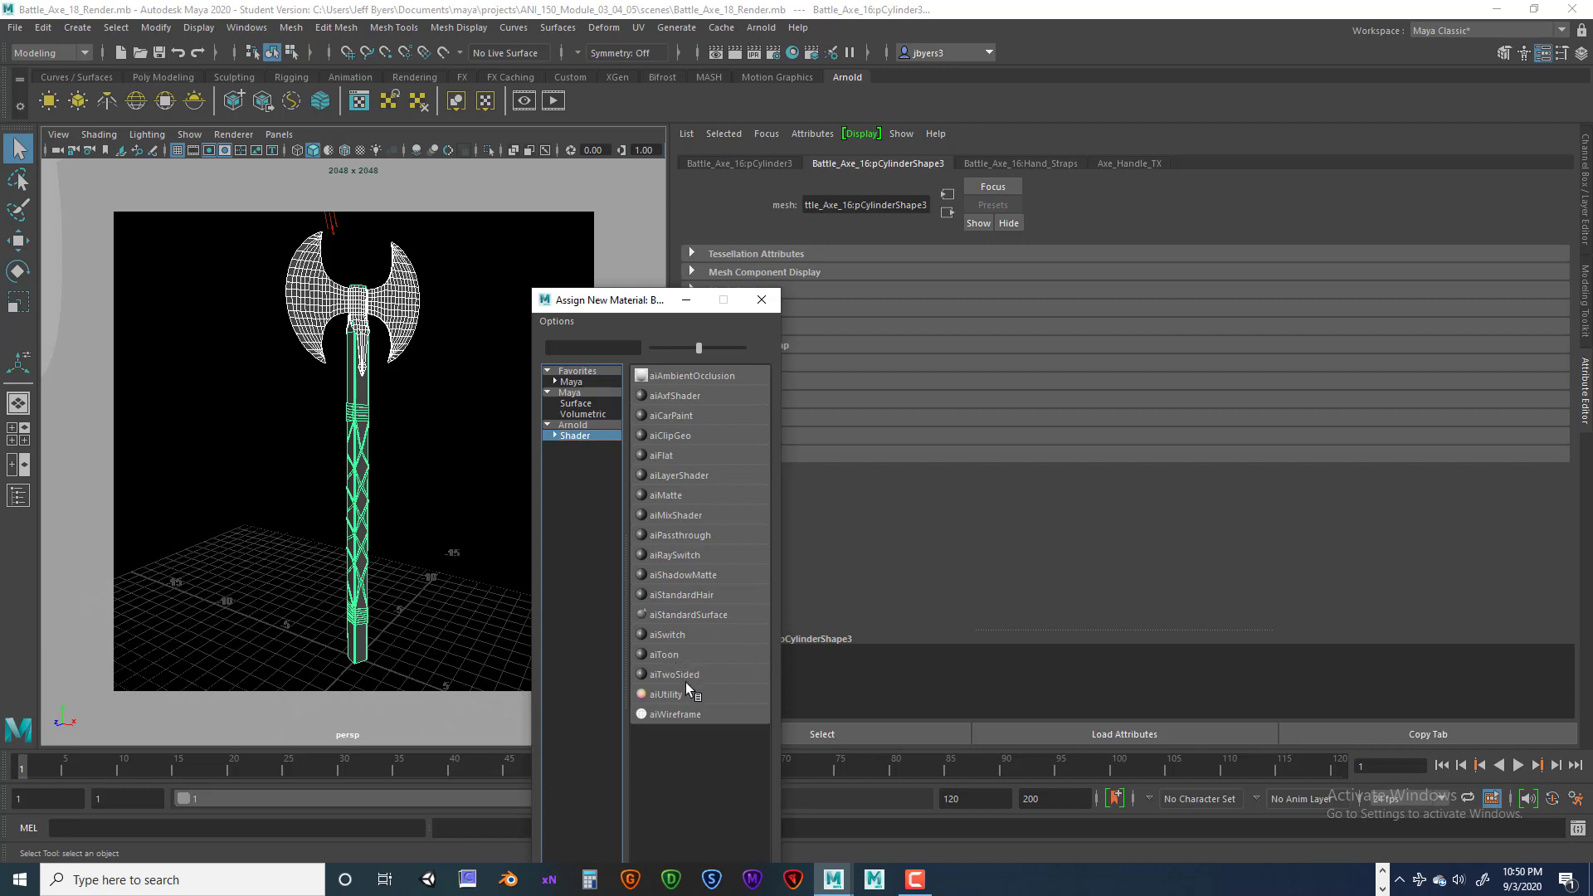
pyautogui.click(676, 715)
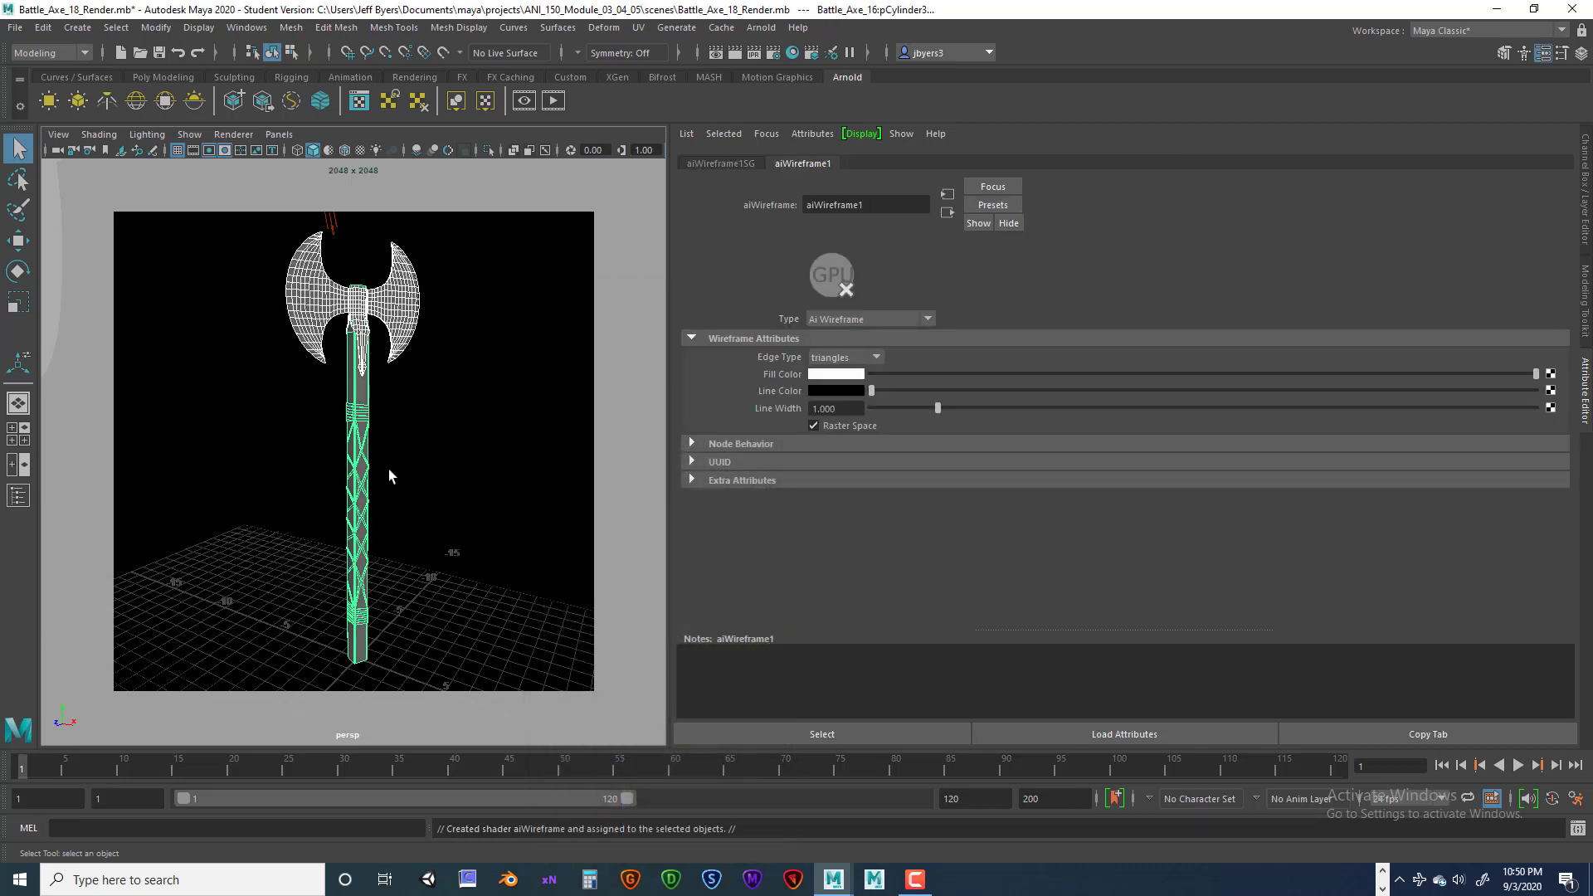
# Set the aiWireframe1 Edge Type to polygons for the blade and handle.
pyautogui.click(450, 404)
pyautogui.click(358, 304)
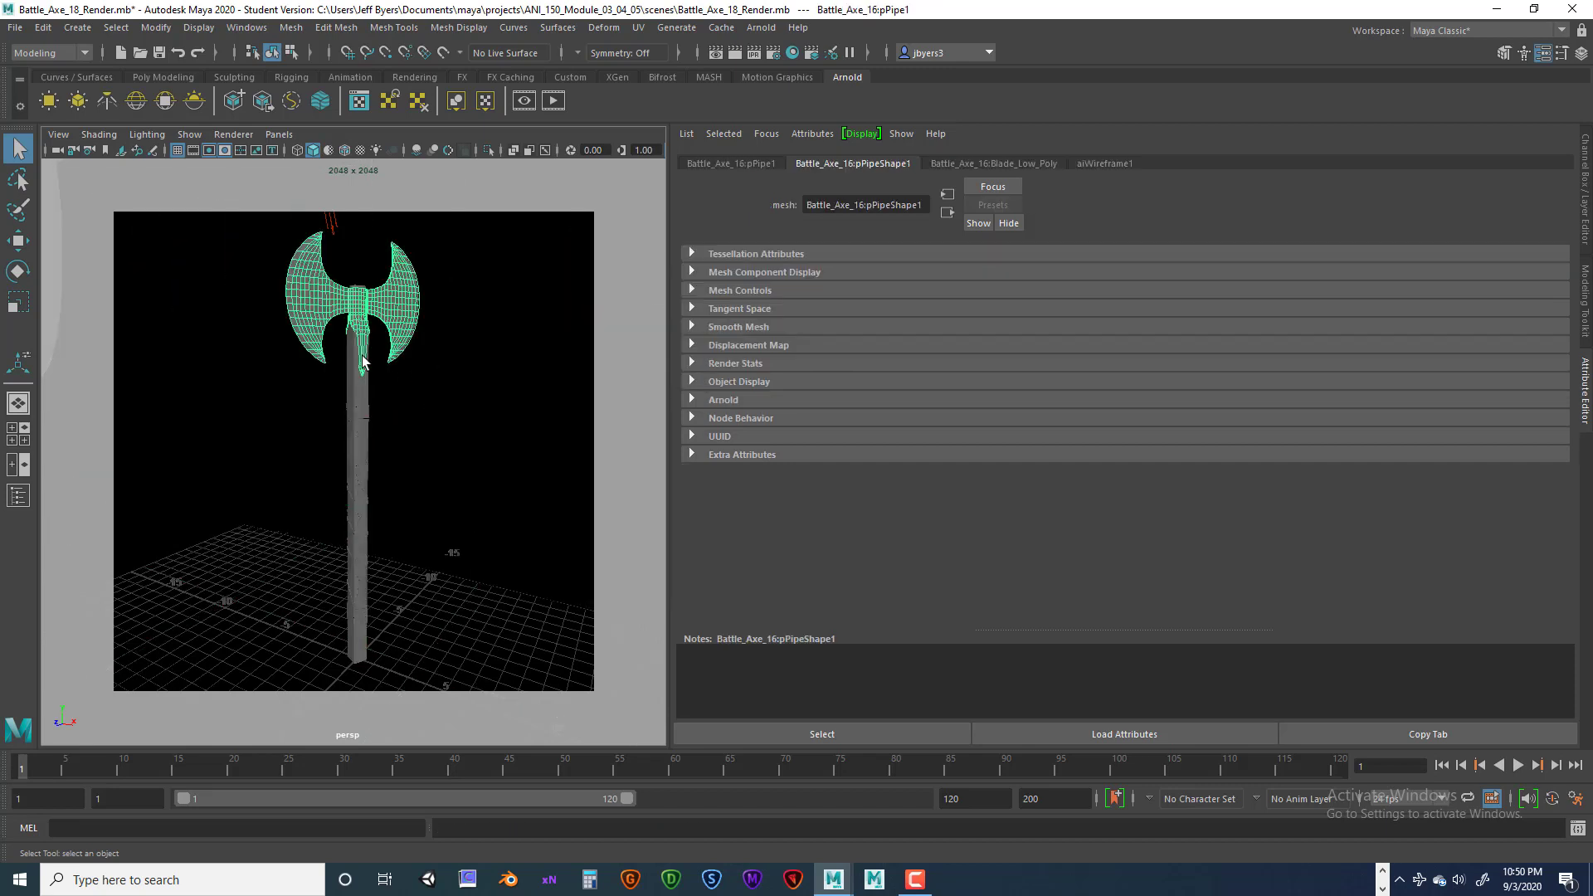
pyautogui.click(1112, 163)
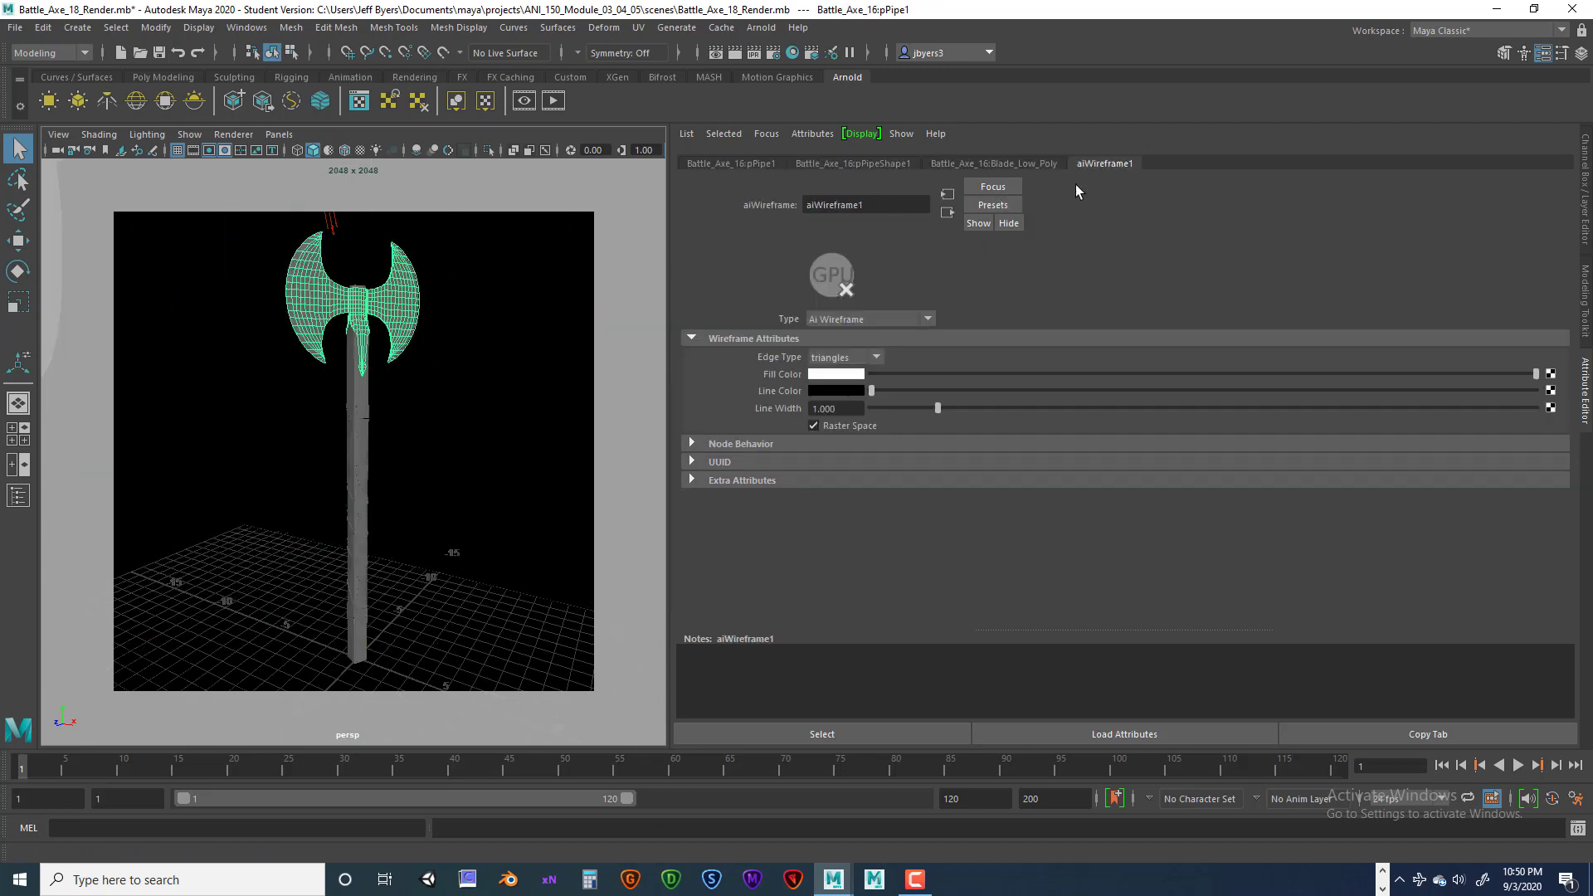
pyautogui.click(863, 356)
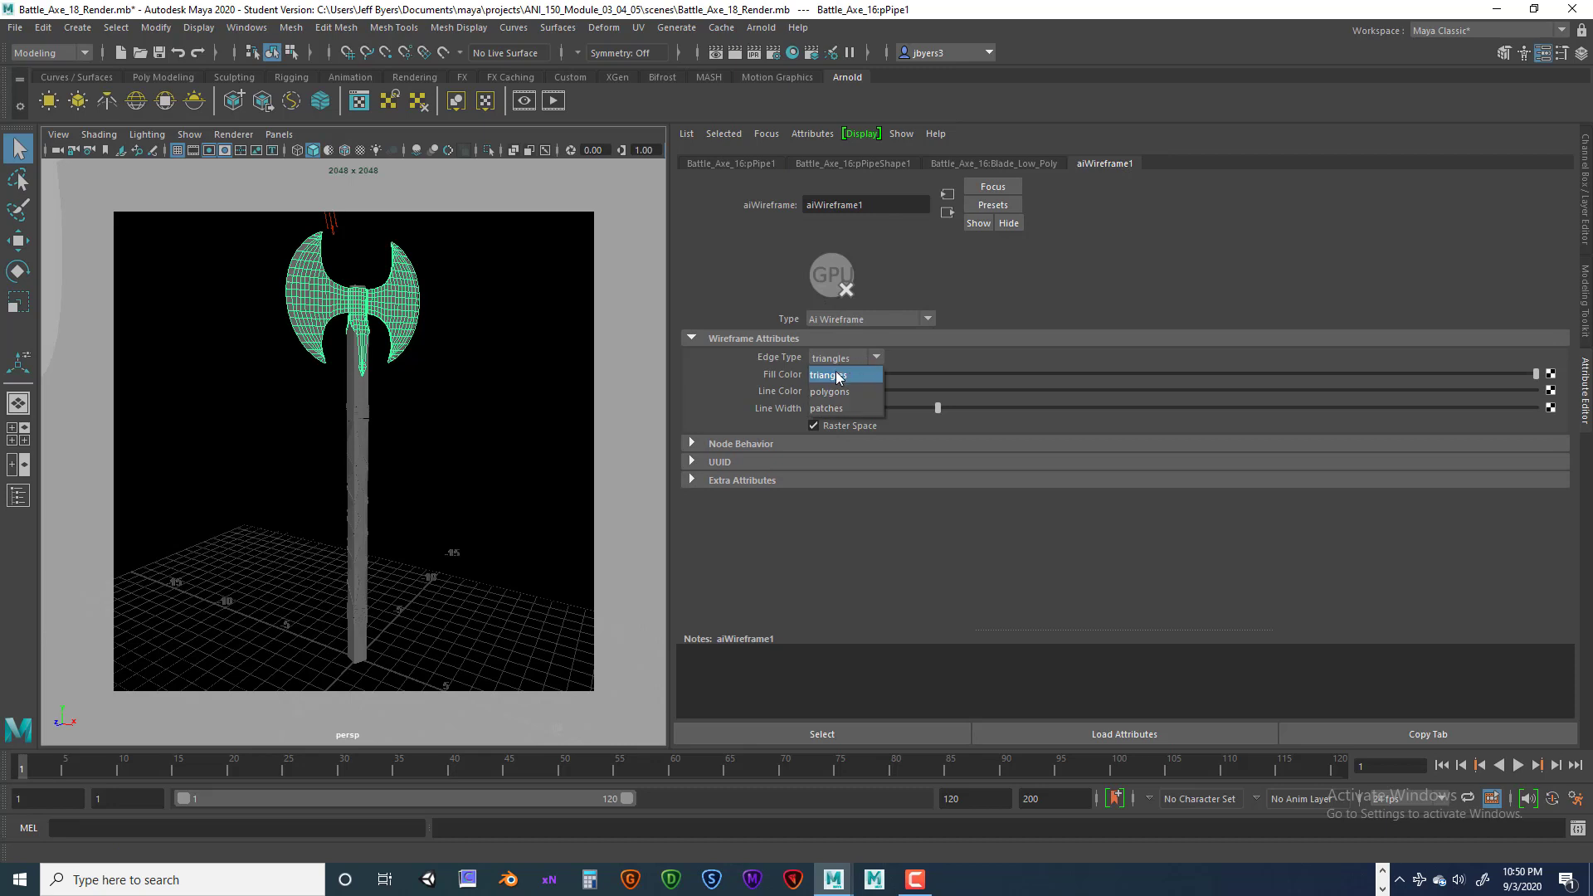
pyautogui.click(840, 395)
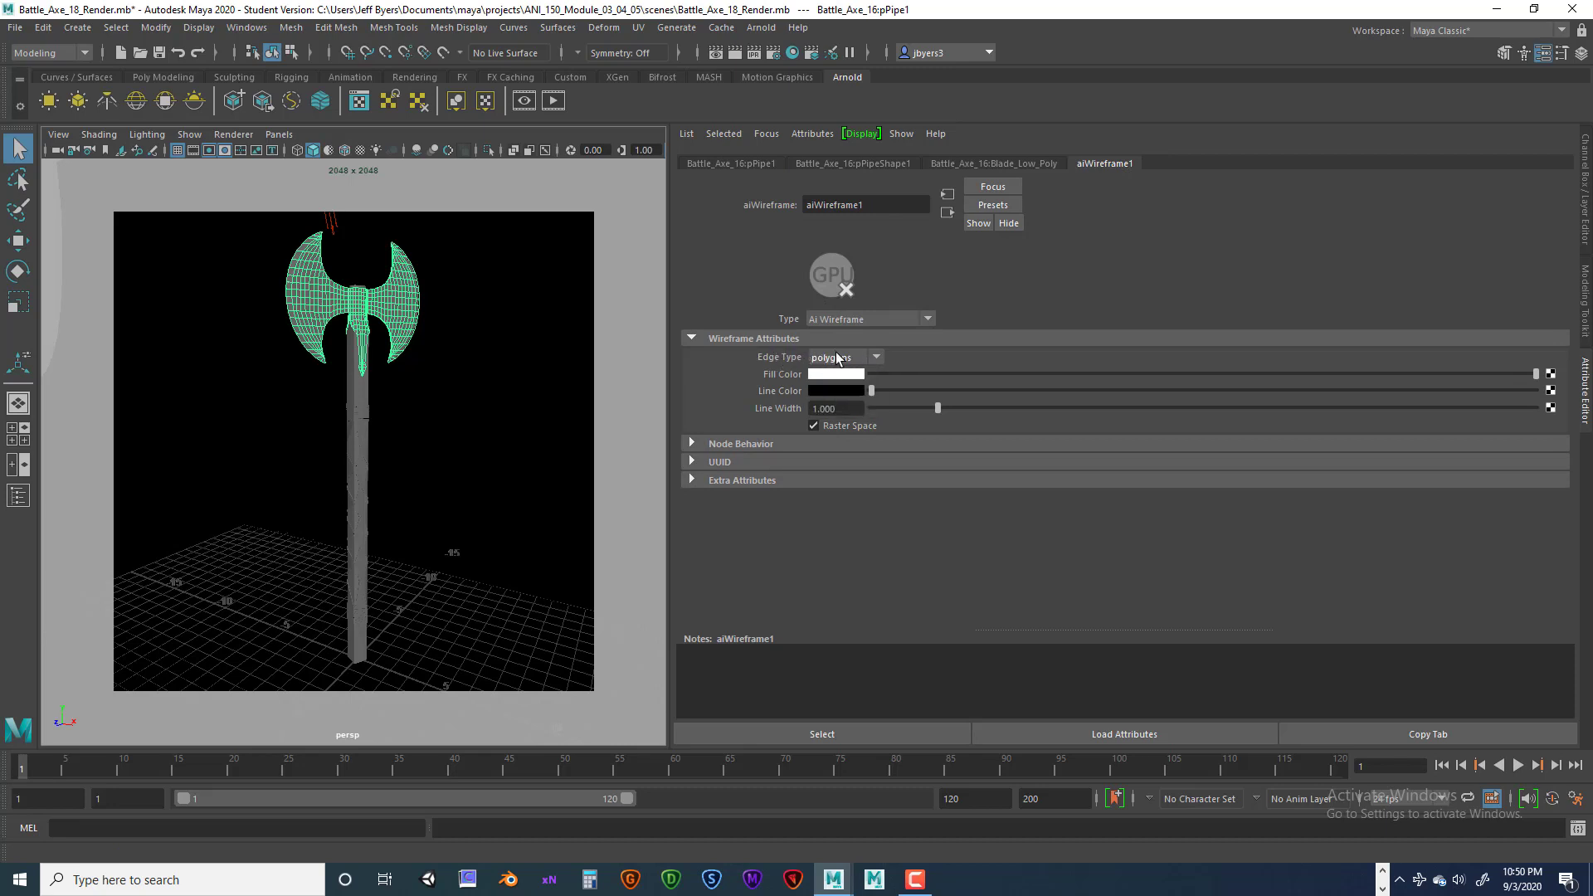
pyautogui.click(361, 413)
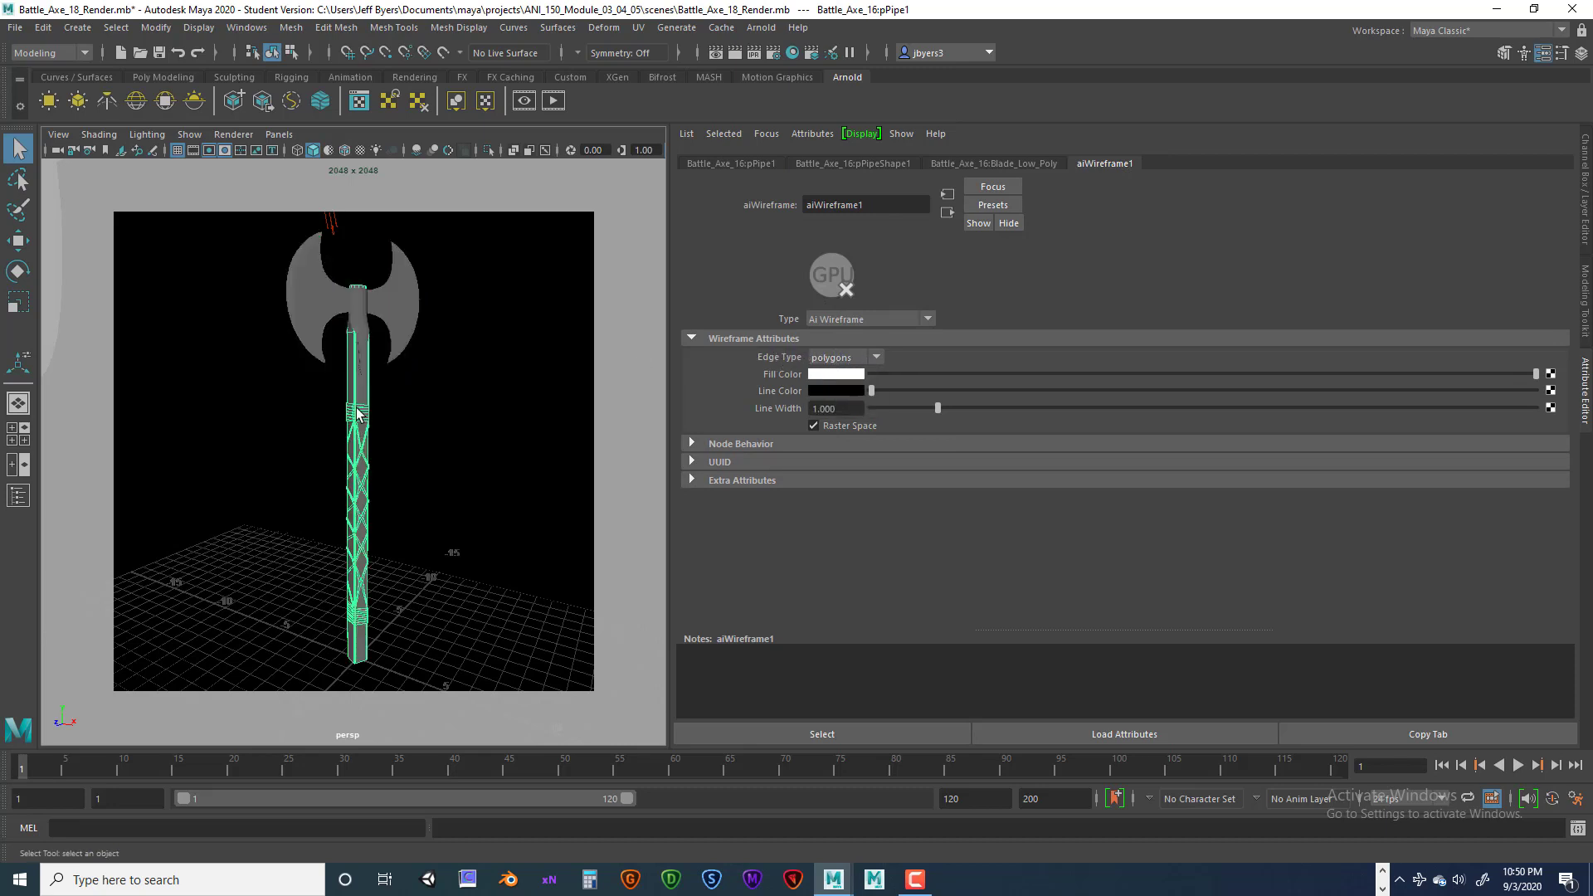
pyautogui.click(874, 358)
pyautogui.click(828, 392)
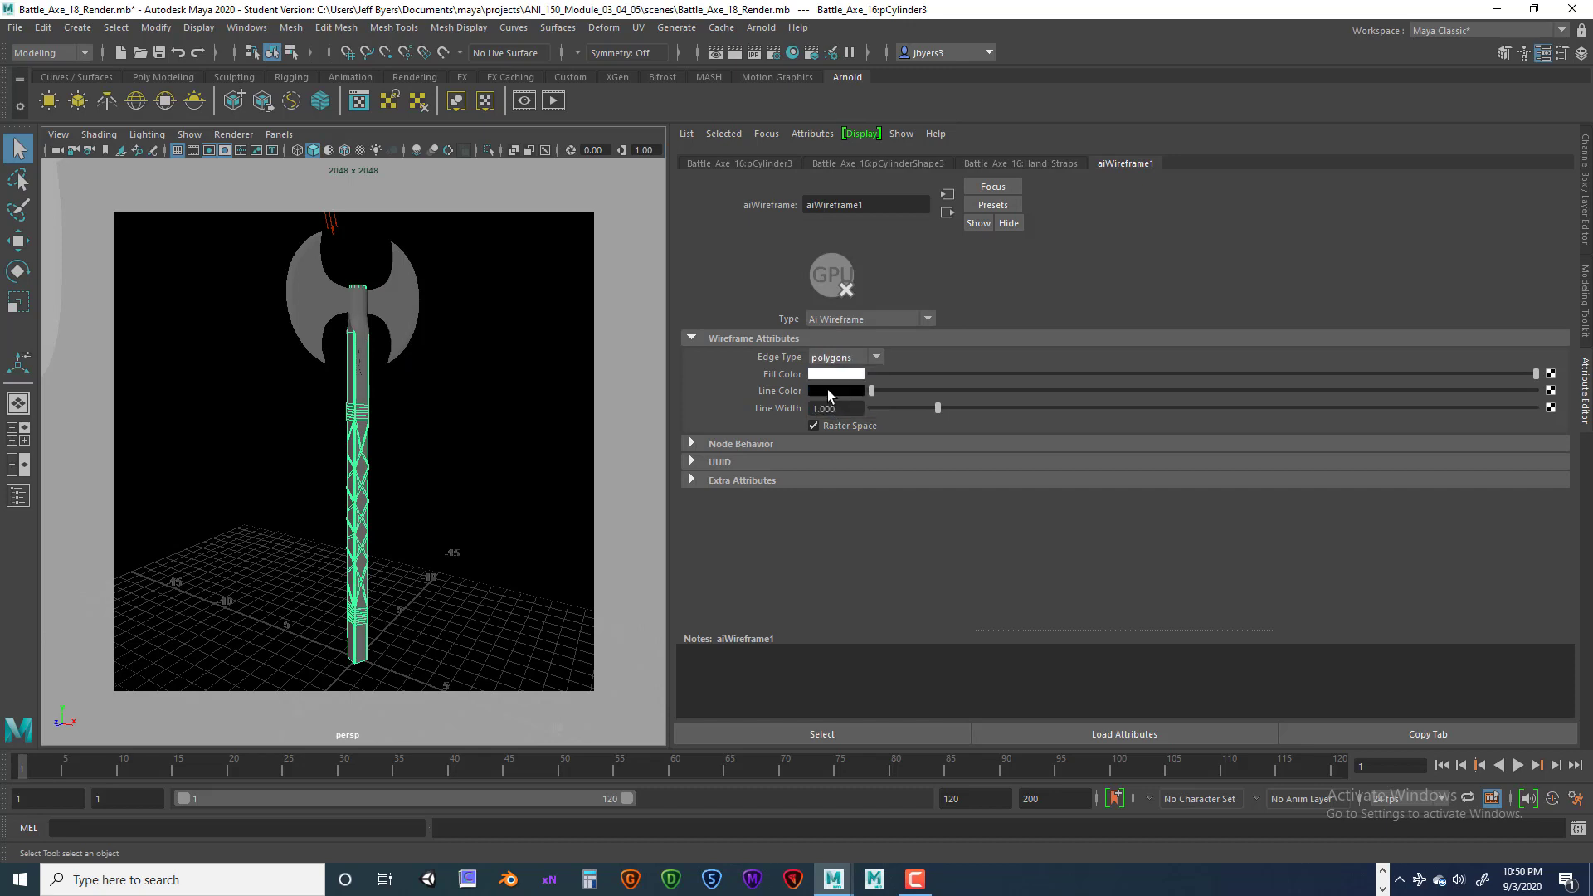
pyautogui.click(391, 328)
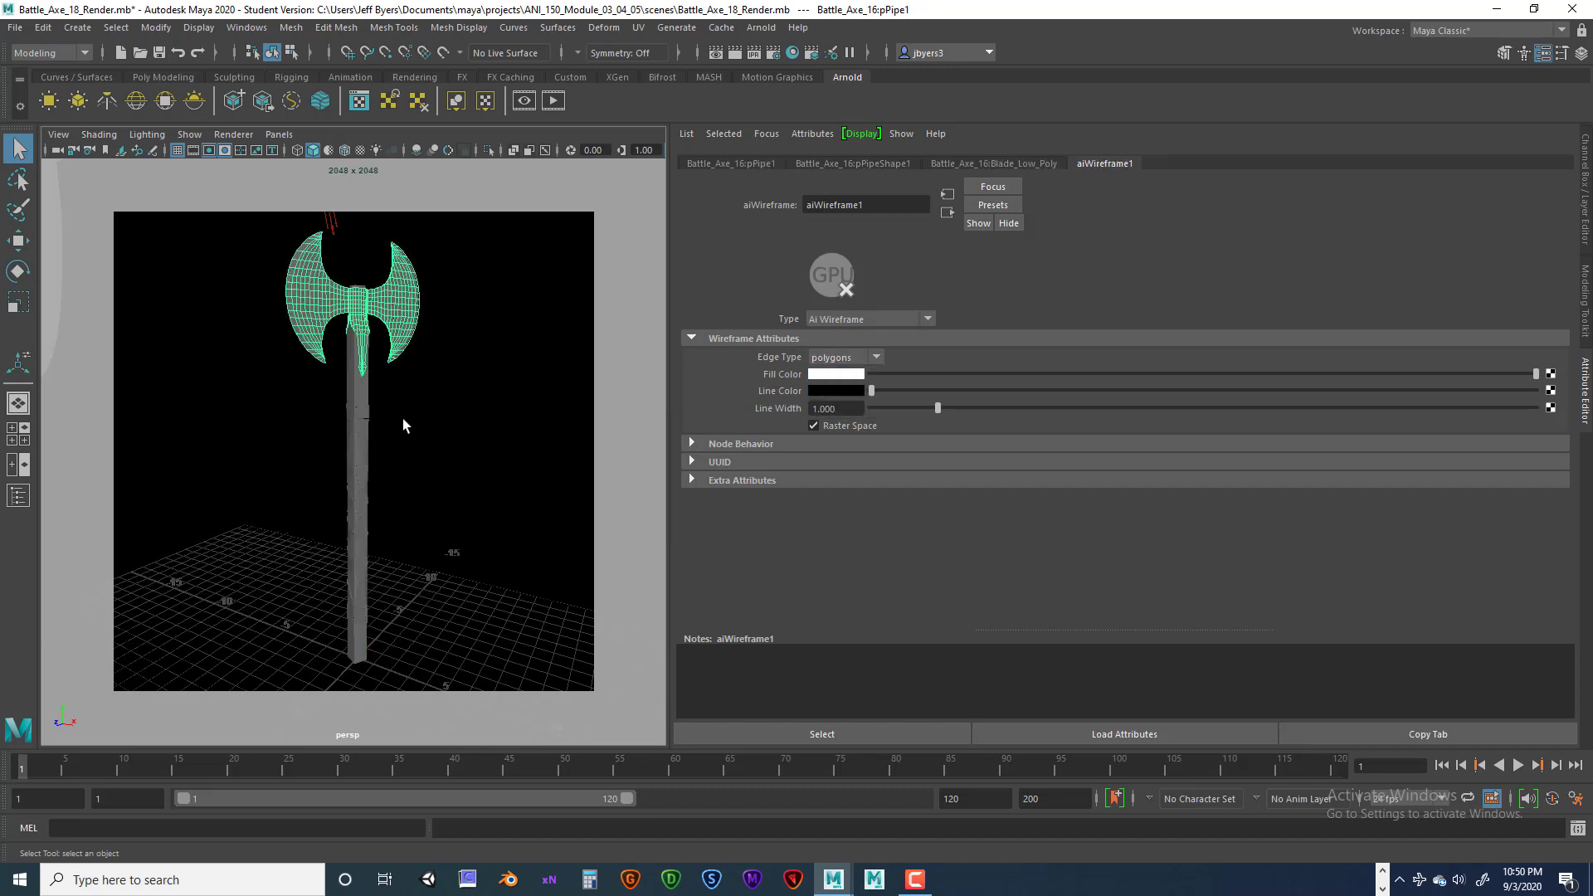
pyautogui.click(361, 405)
pyautogui.click(387, 314)
# Render the wireframe axe in Arnold and save it as a JPEG ending _Wireframe_02.
pyautogui.click(734, 52)
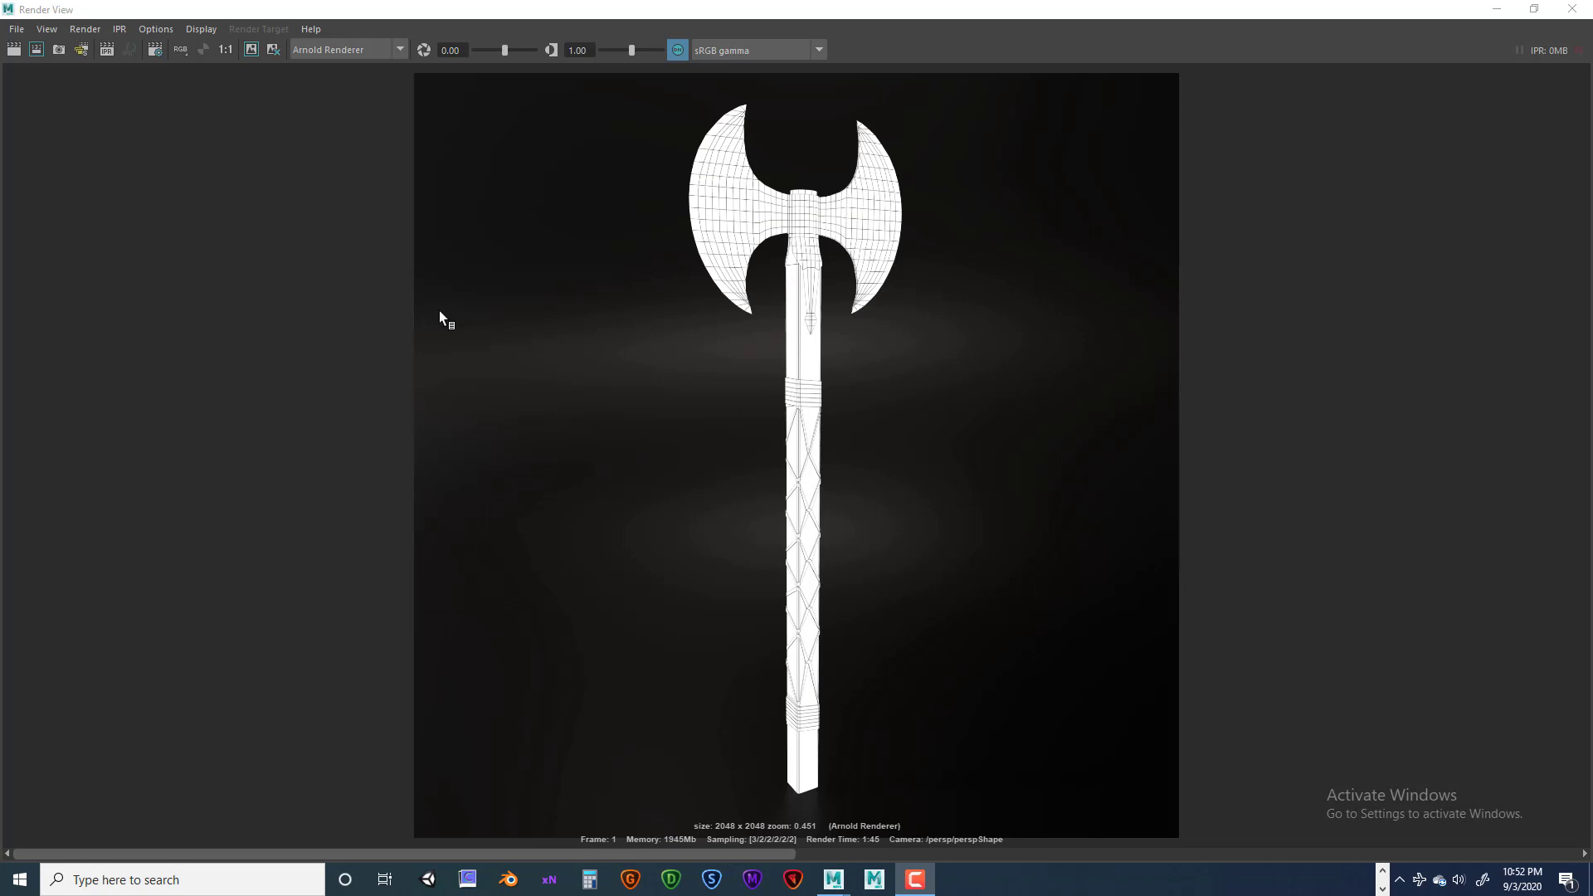
pyautogui.click(15, 28)
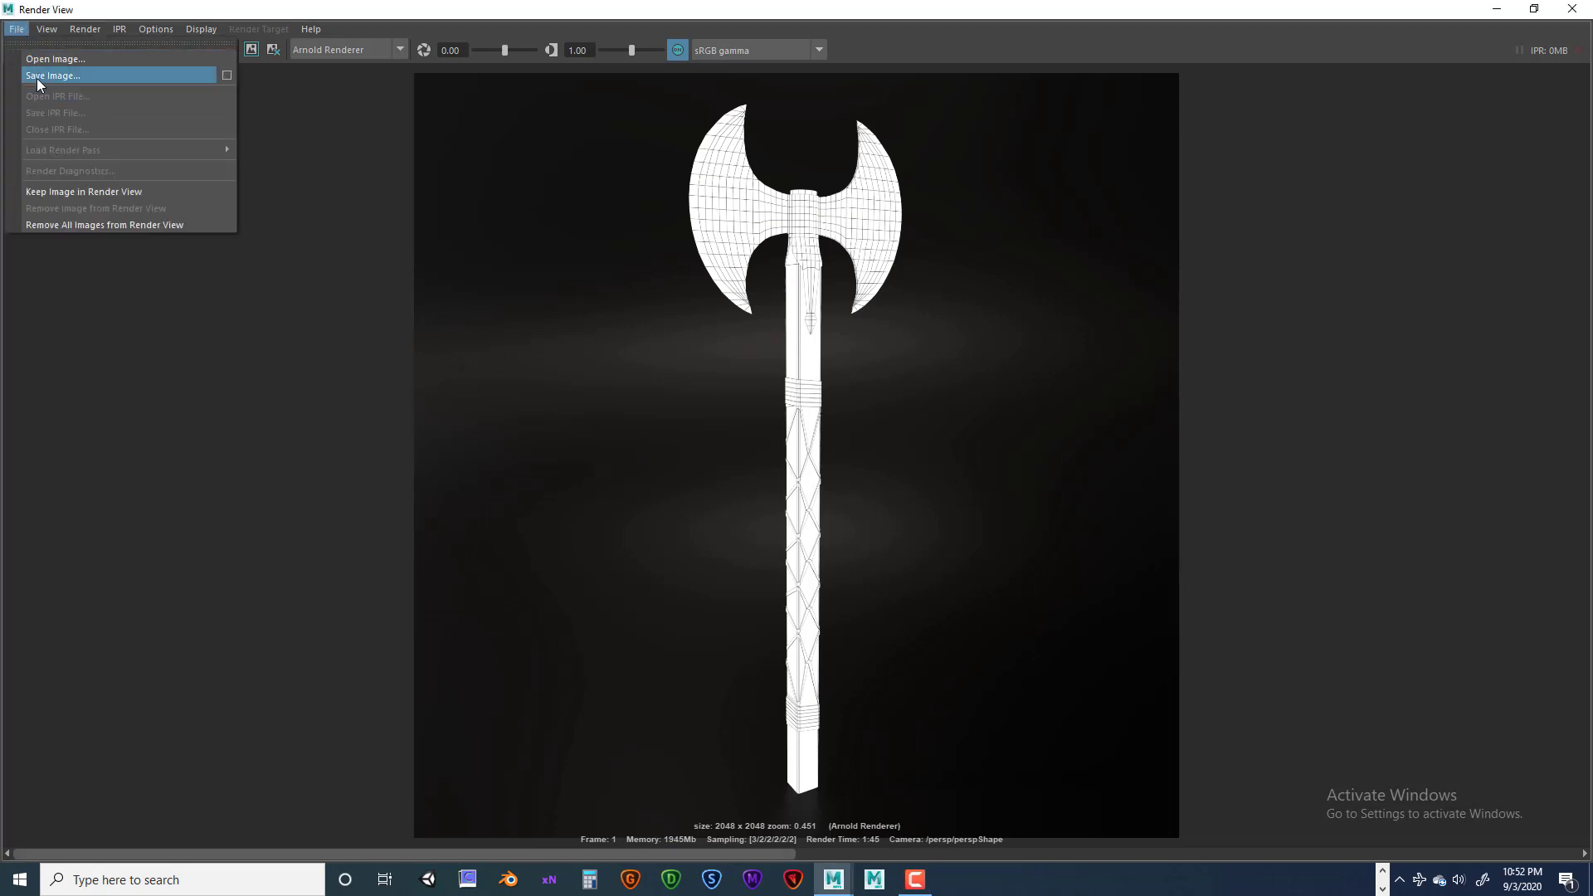
pyautogui.click(40, 80)
pyautogui.click(311, 214)
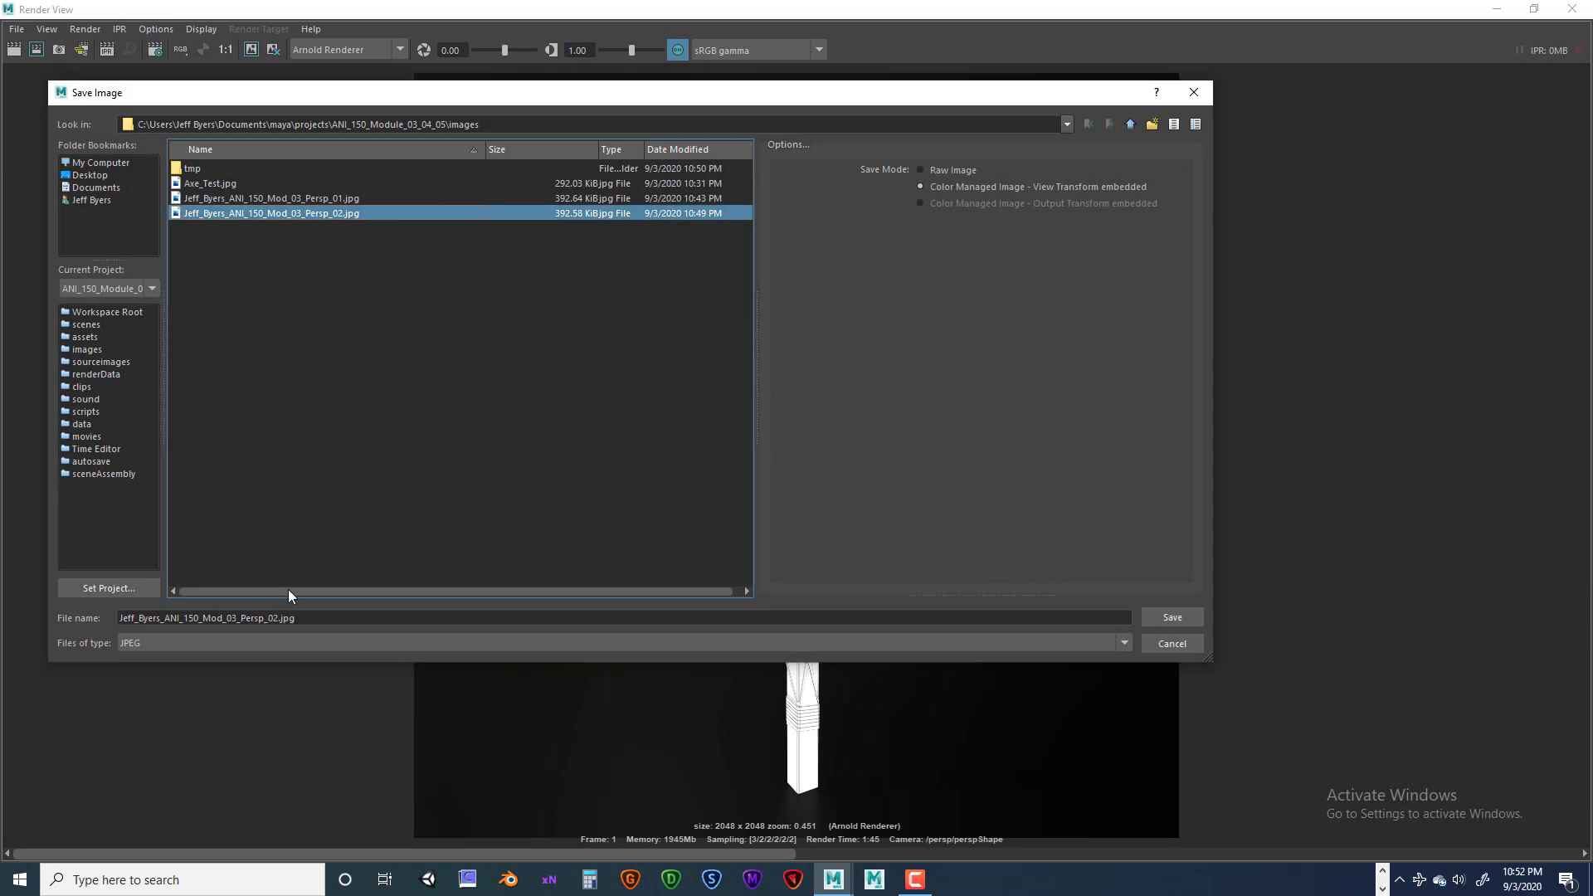
pyautogui.click(267, 618)
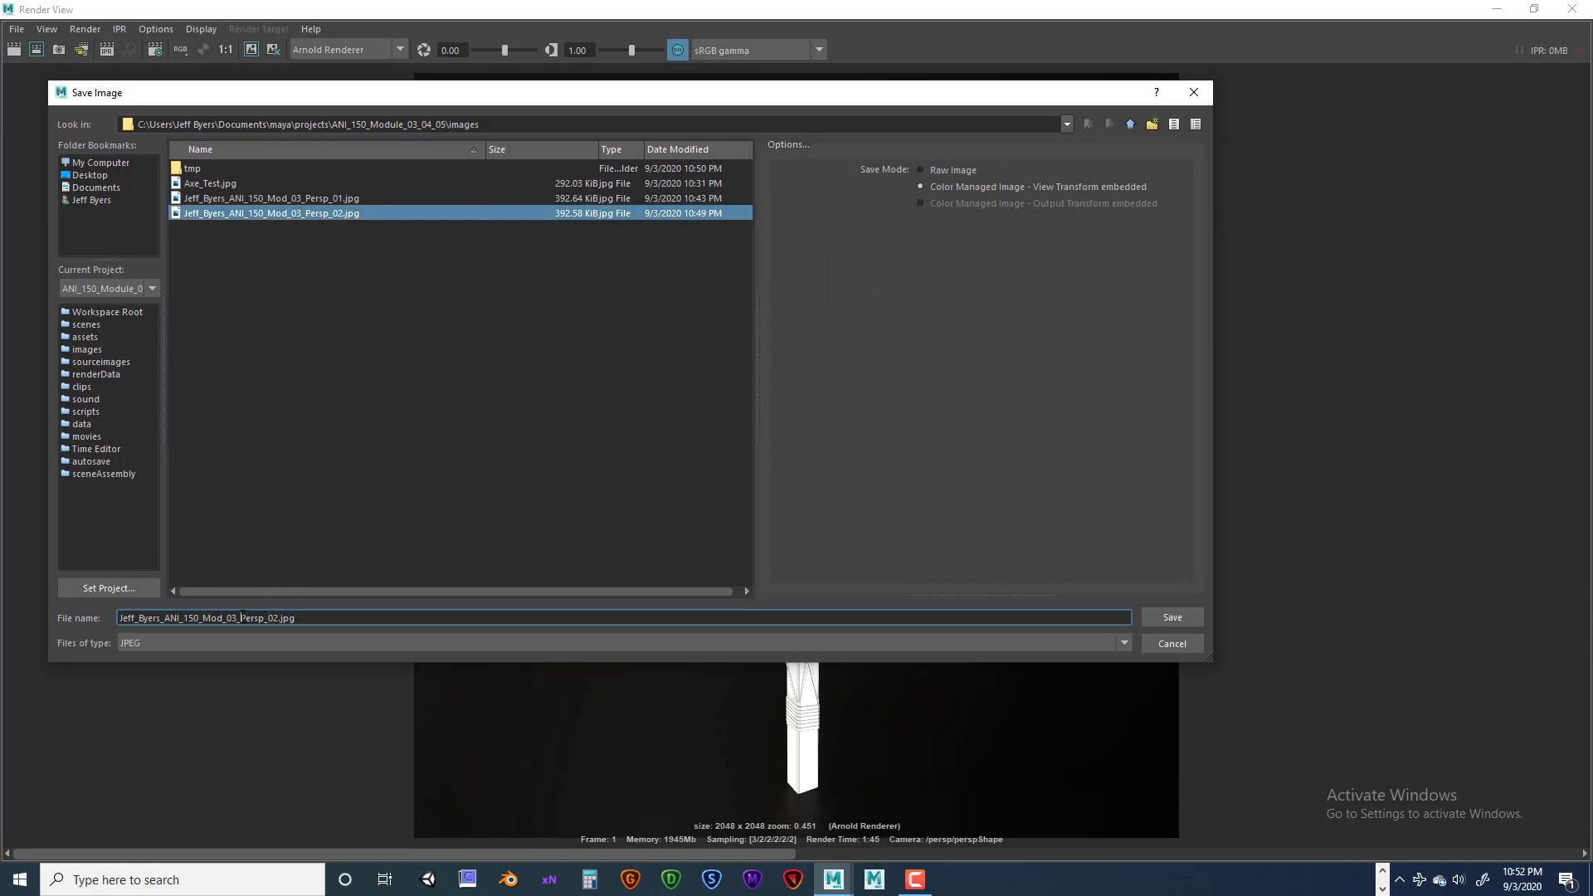
pyautogui.moveTo(241, 618); pyautogui.dragTo(259, 619)
pyautogui.write('Wi')
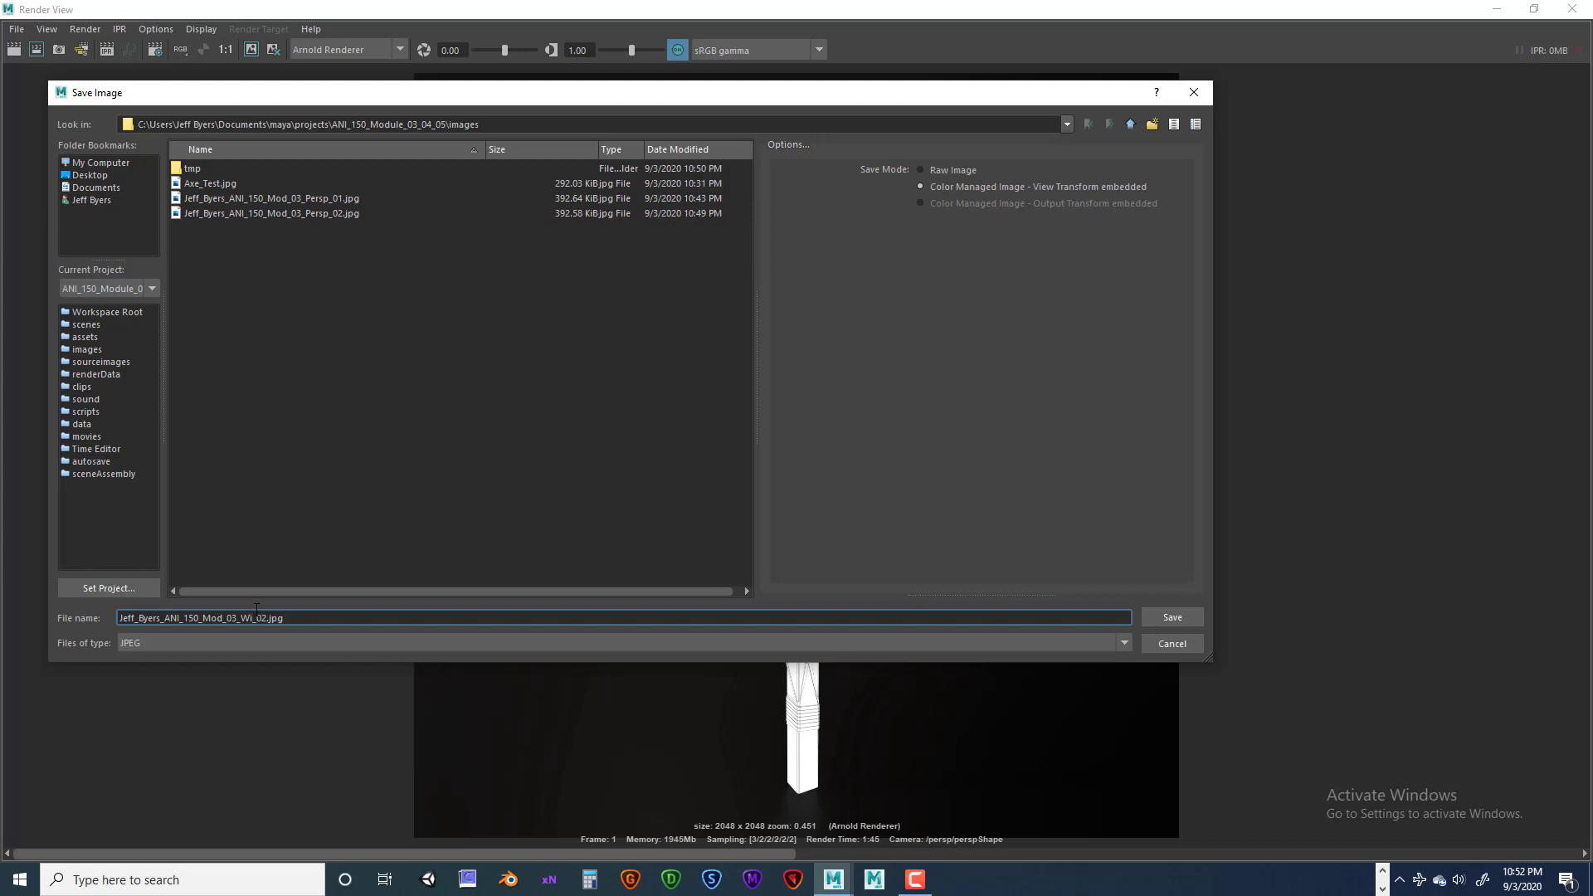
pyautogui.write('reframe')
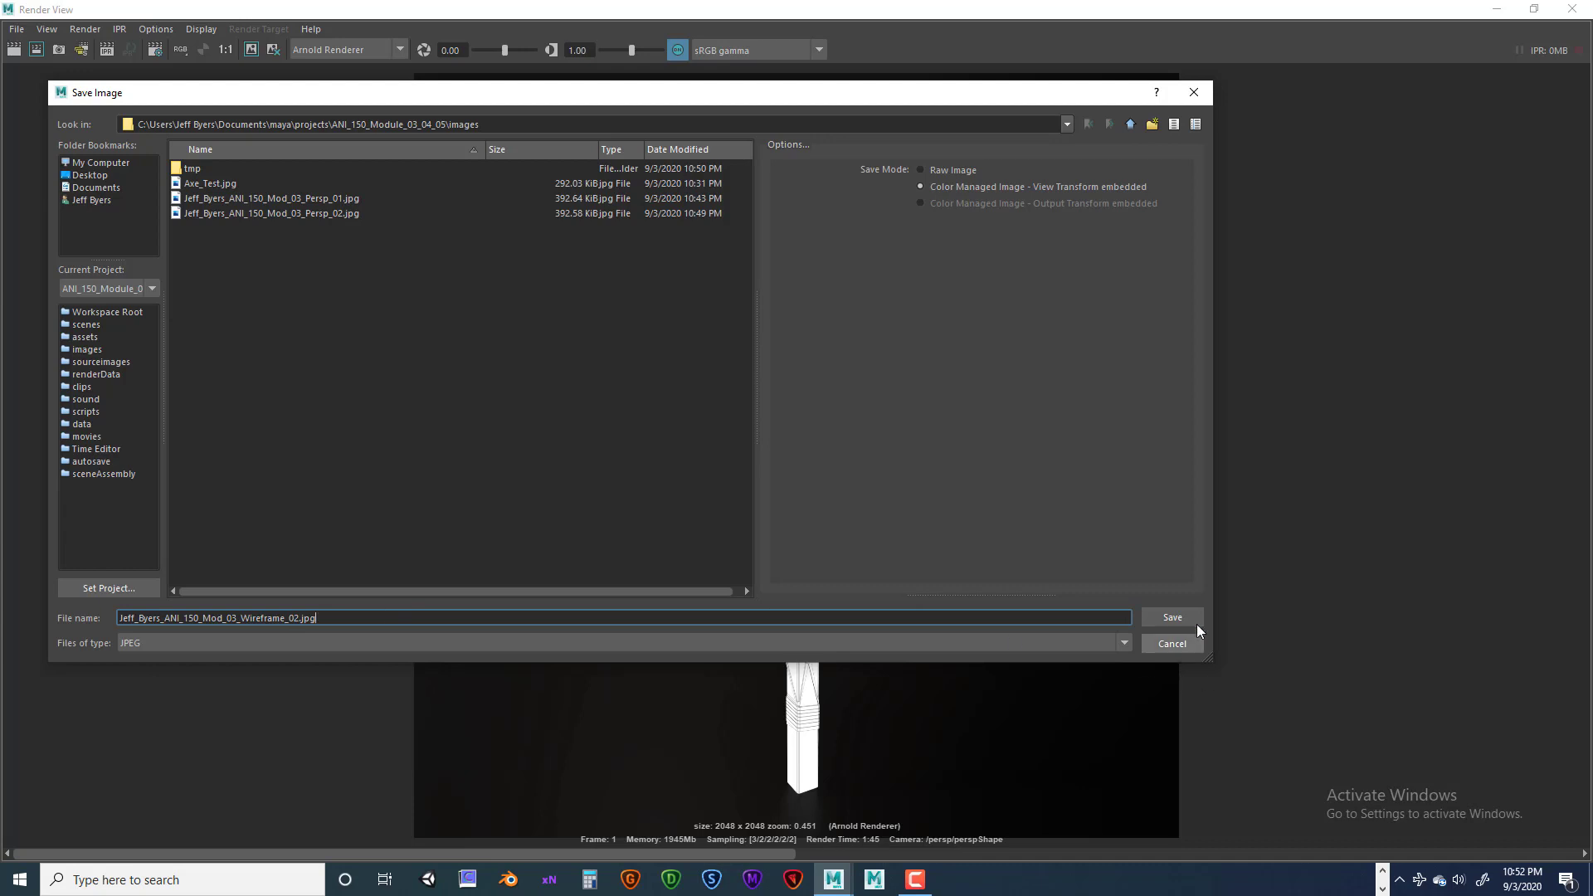
pyautogui.click(1173, 618)
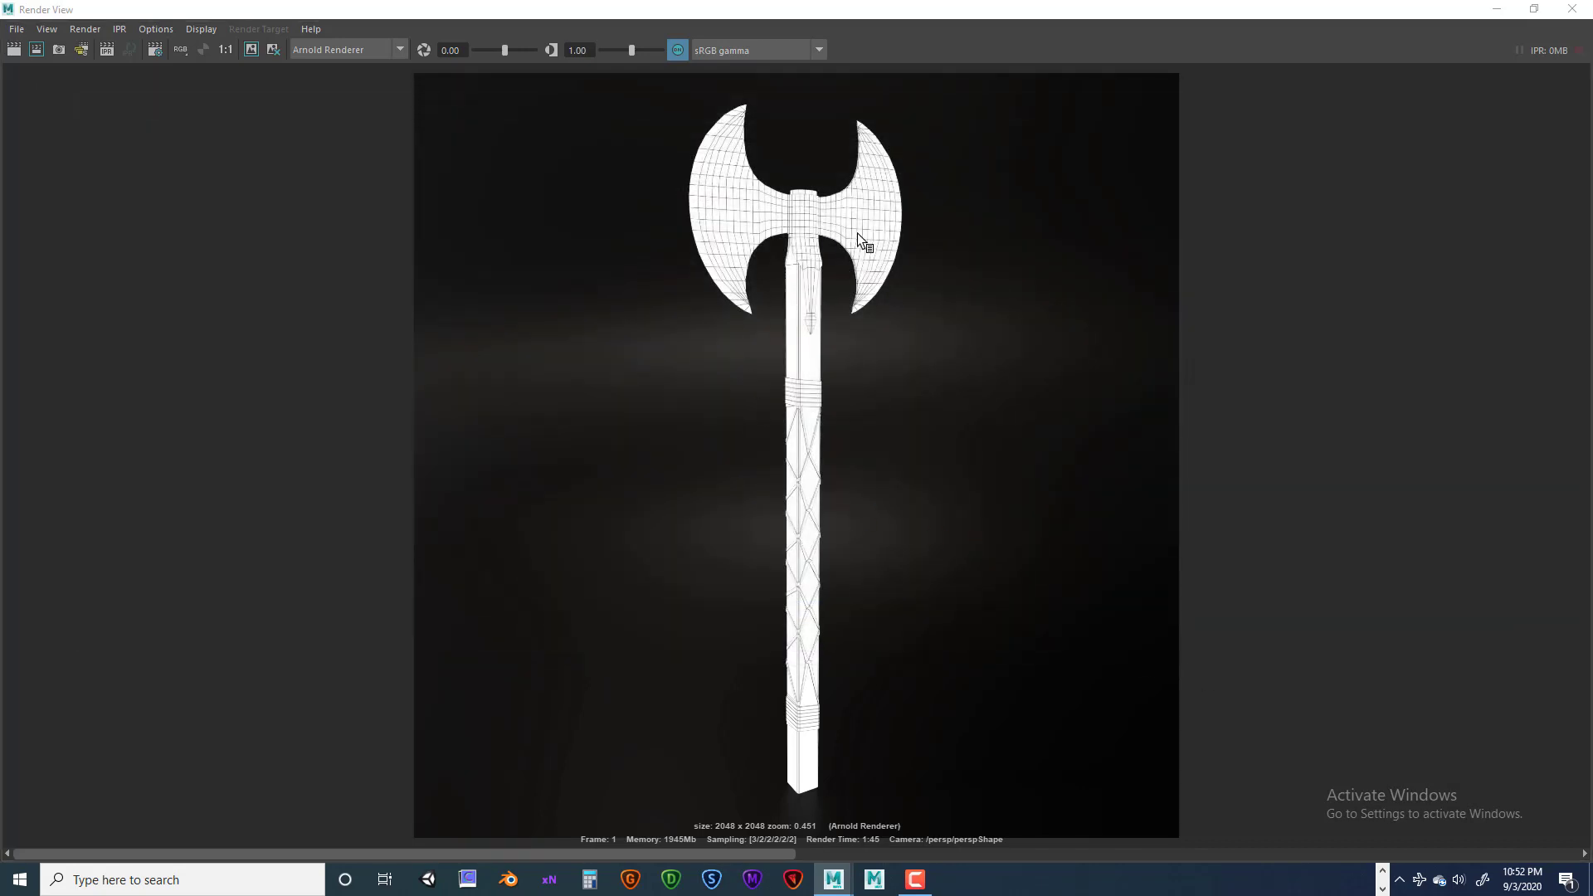
# Rotate the axe blade (pPipe1) around Y to about -37.9° so it faces front-on.
pyautogui.click(1574, 10)
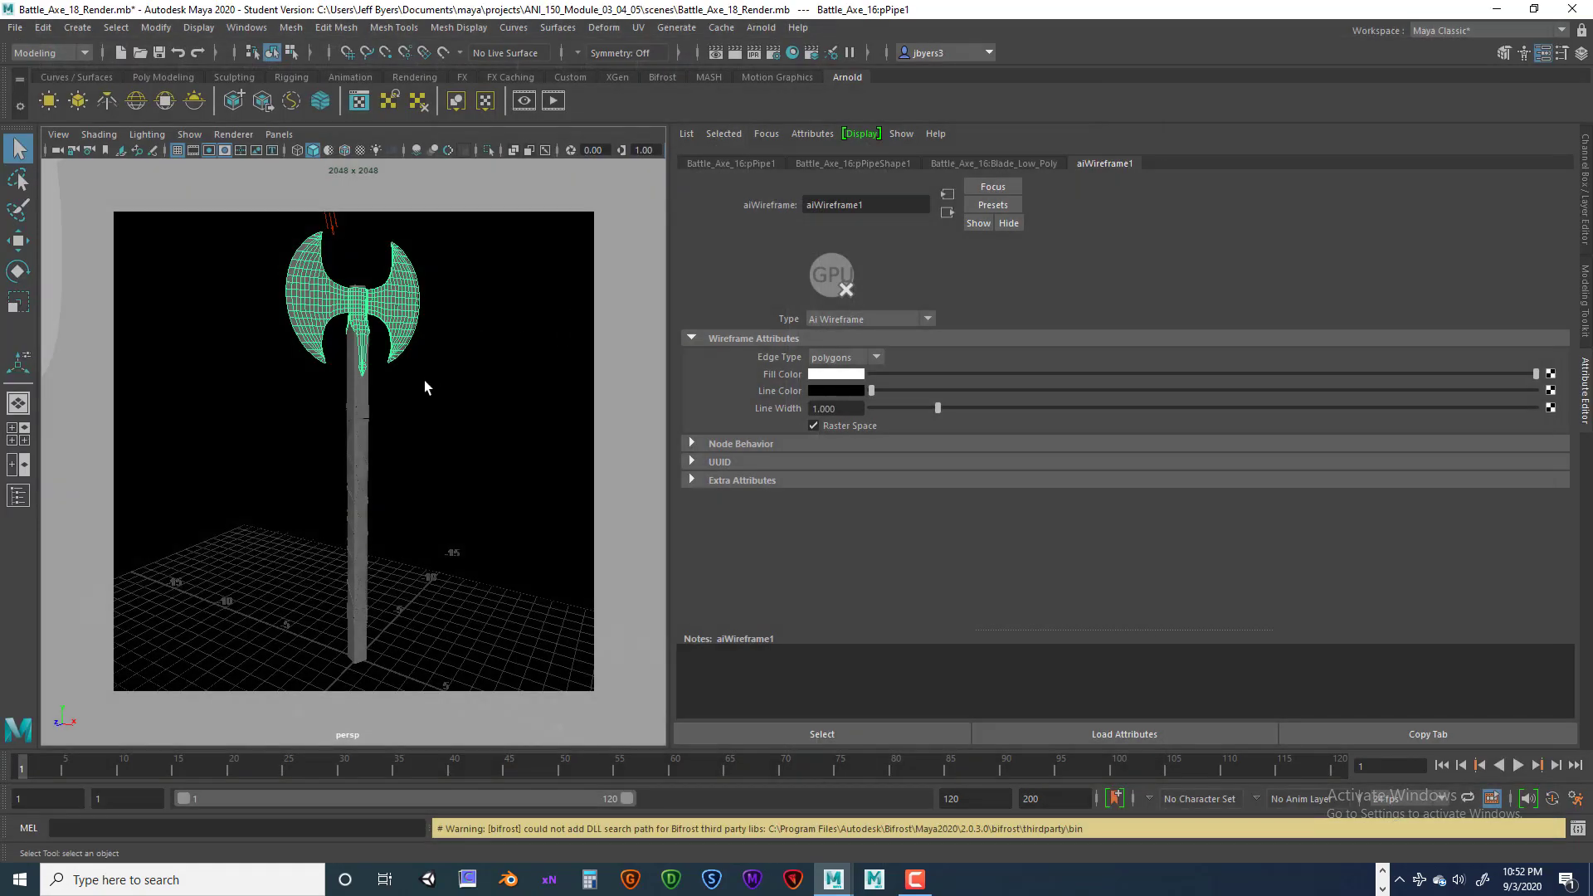
pyautogui.keyDown('alt'); pyautogui.moveTo(290, 448); pyautogui.dragTo(371, 455); pyautogui.keyUp('alt')
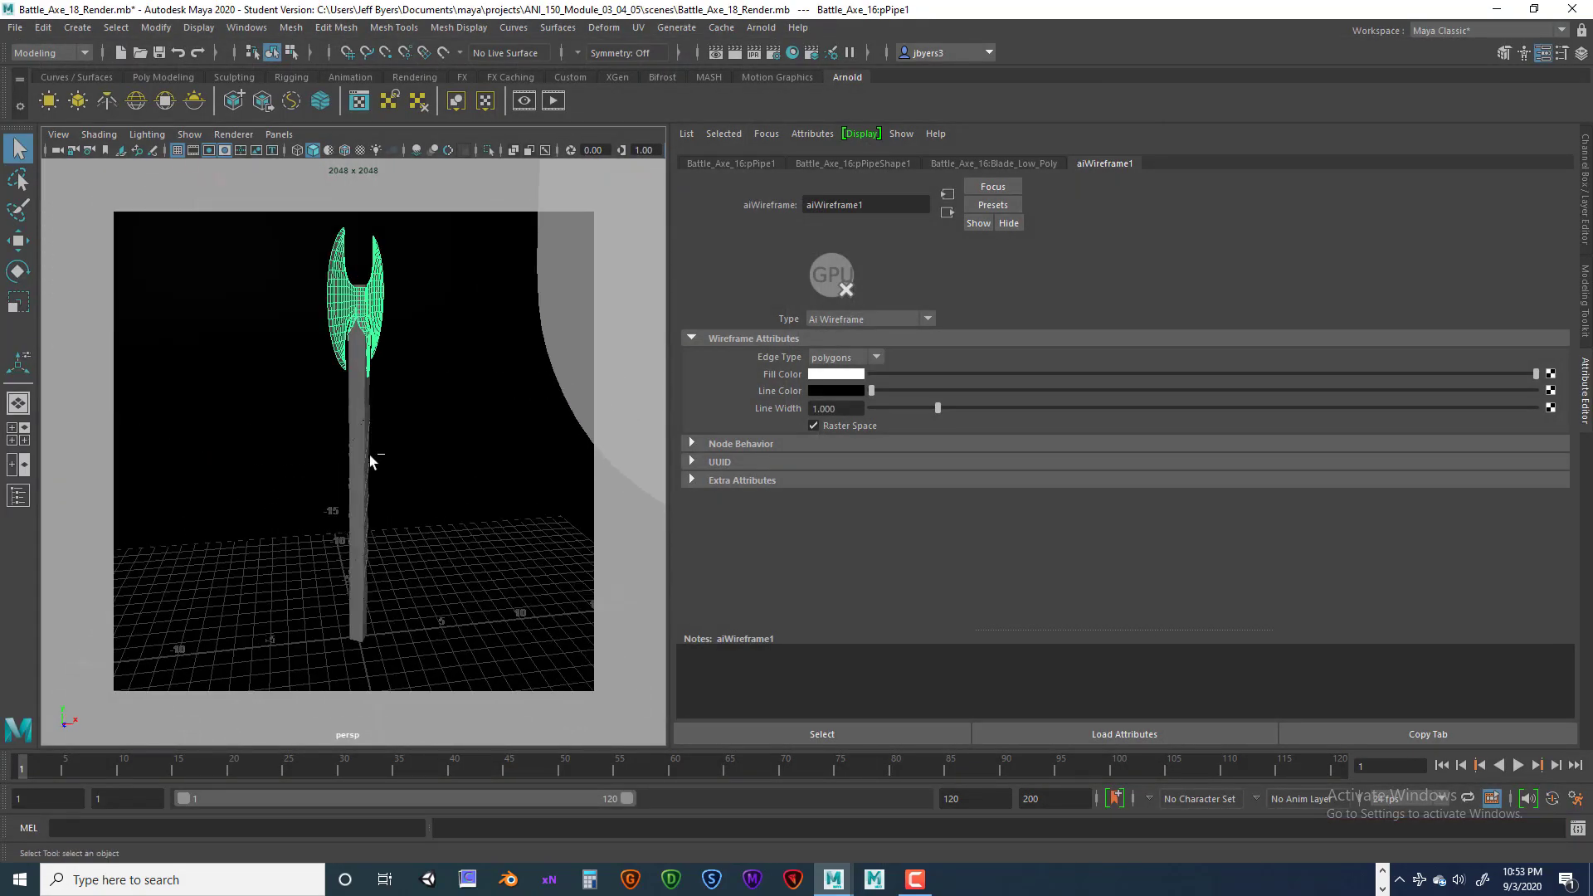
pyautogui.hotkey('ctrl', 'z')
pyautogui.keyDown('alt'); pyautogui.moveTo(465, 496); pyautogui.dragTo(402, 481); pyautogui.keyUp('alt')
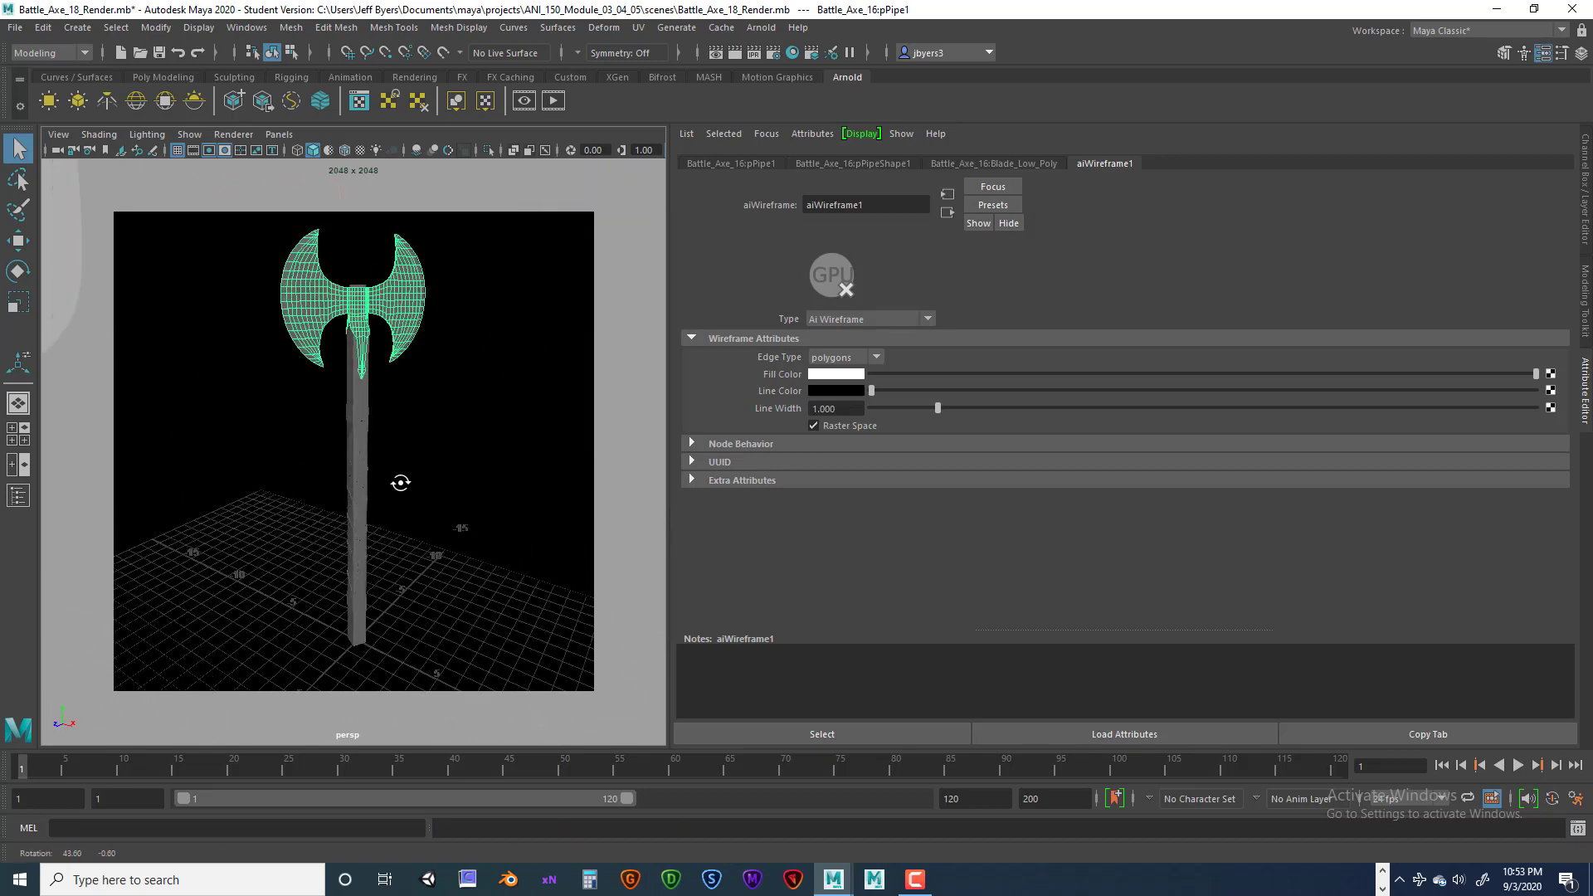
pyautogui.click(350, 569)
pyautogui.click(392, 294)
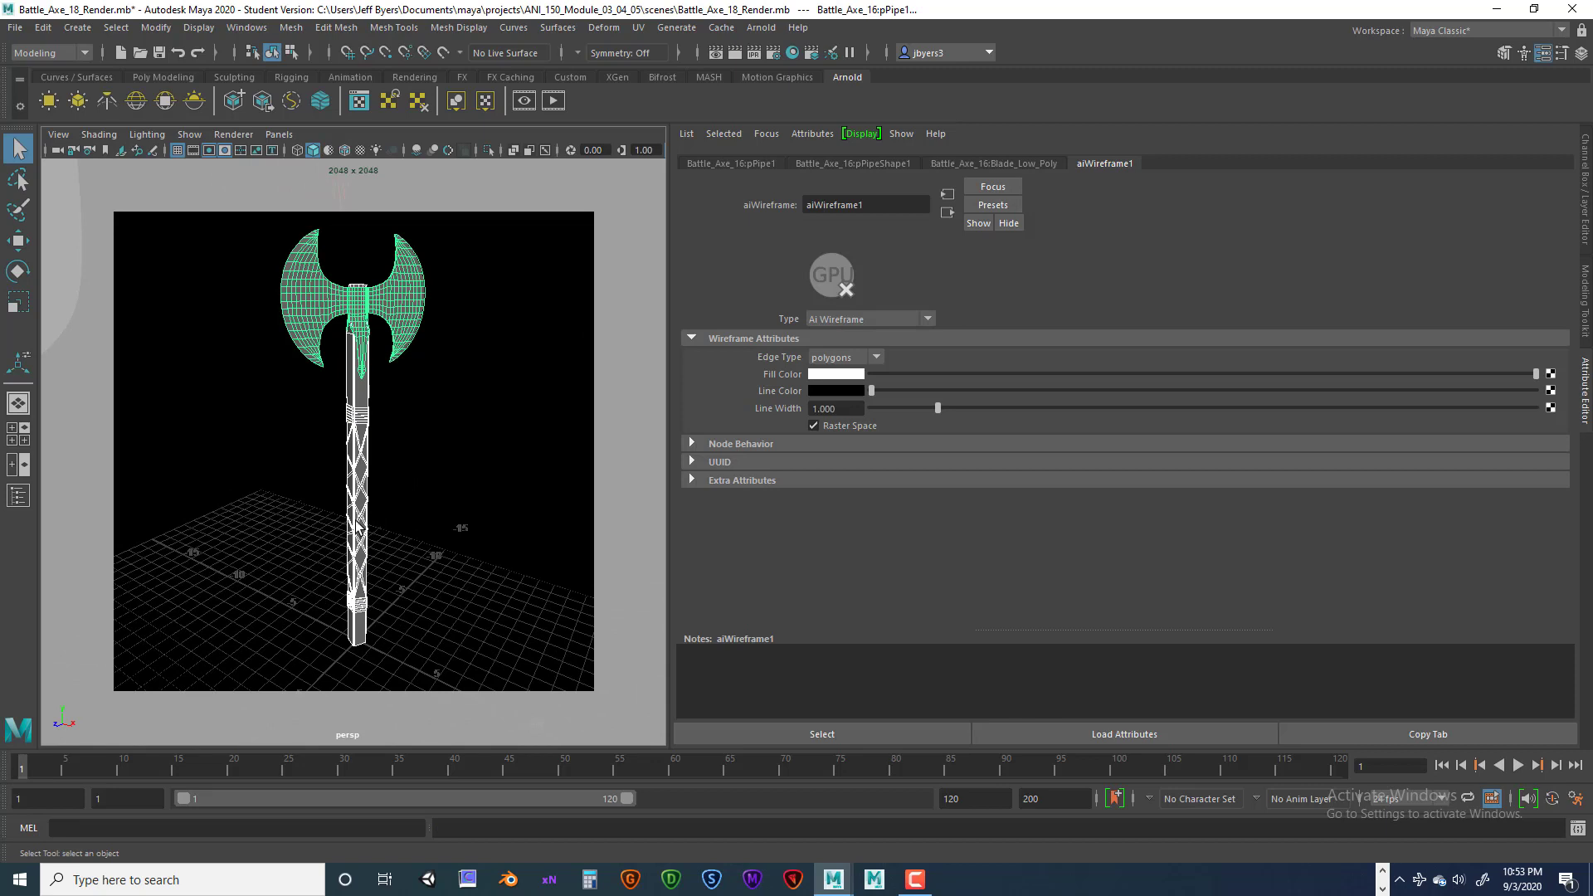
pyautogui.press('w')
pyautogui.press('e')
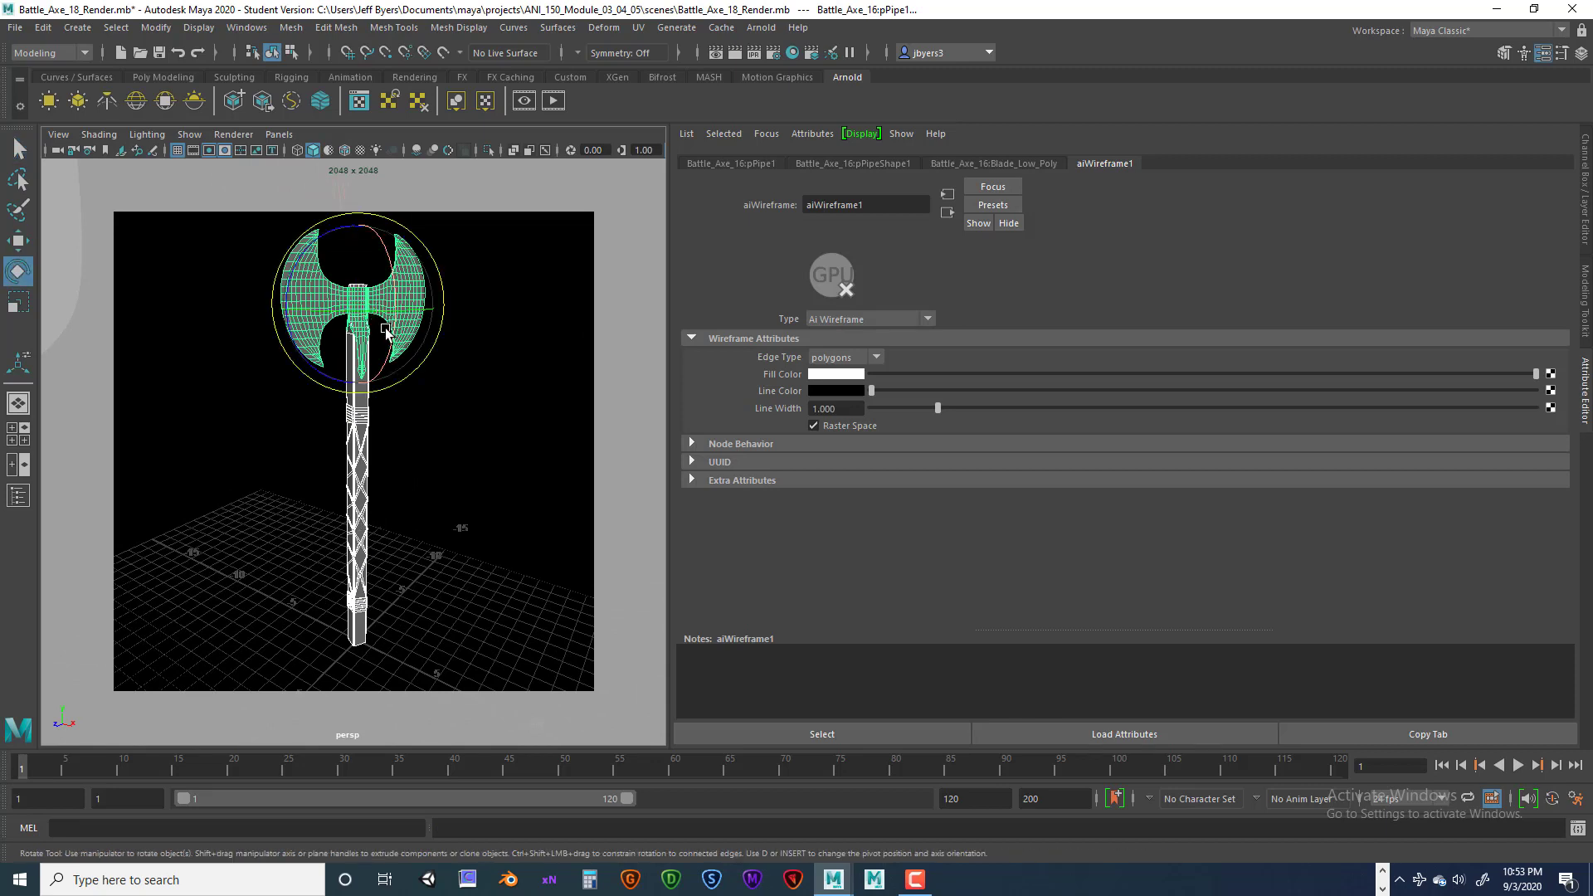
pyautogui.moveTo(386, 330)
pyautogui.mouseDown()
pyautogui.moveTo(399, 302)
pyautogui.moveTo(471, 302)
pyautogui.moveTo(340, 311)
pyautogui.moveTo(425, 310)
pyautogui.moveTo(400, 311)
pyautogui.mouseUp()
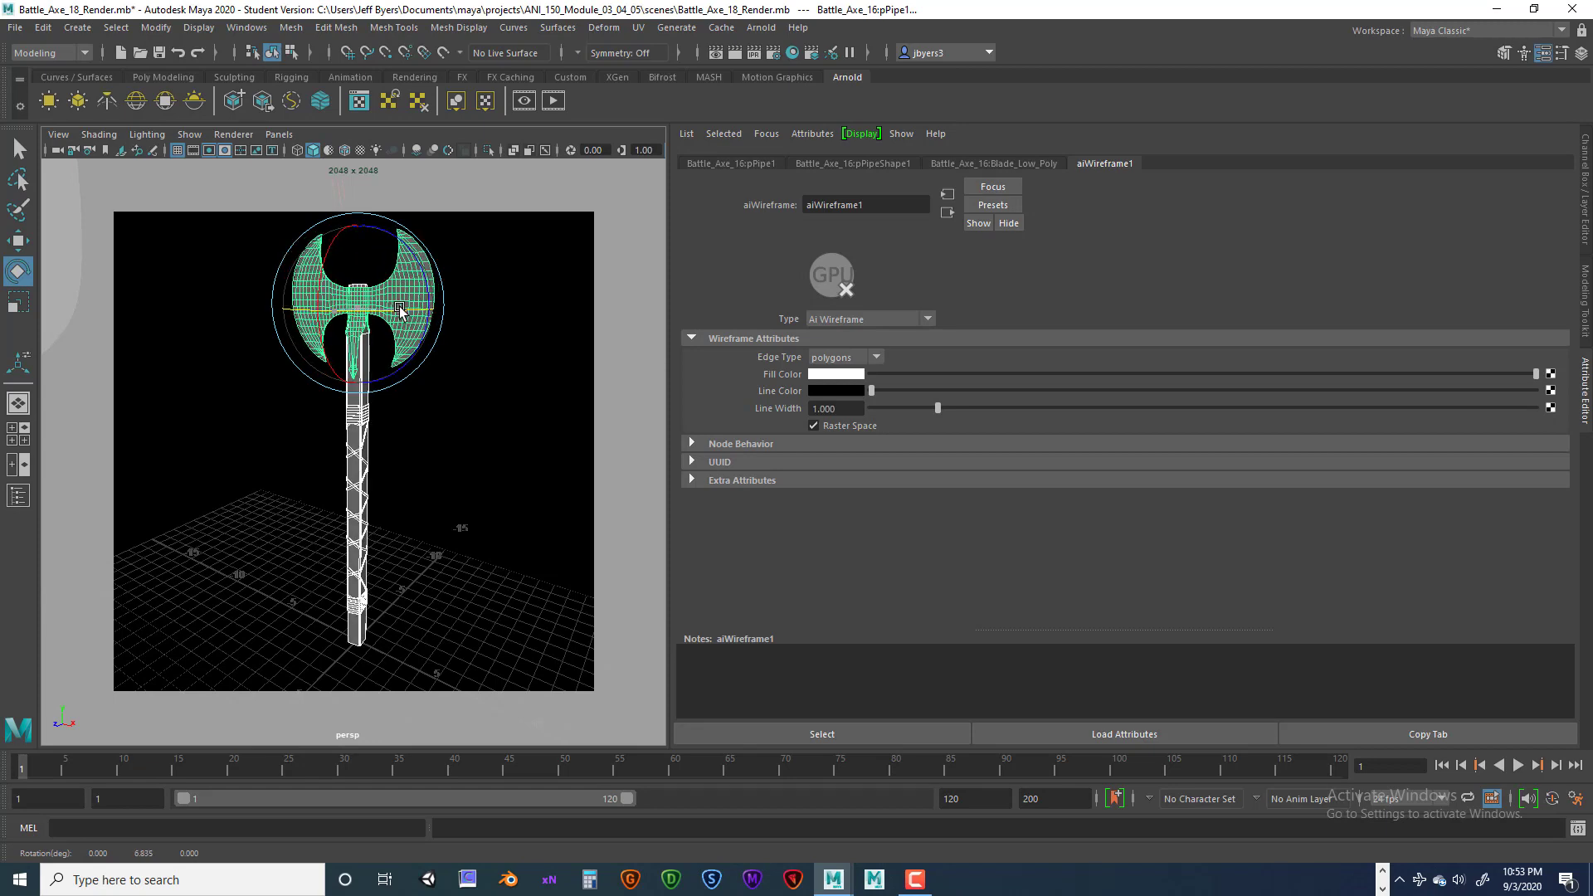
pyautogui.keyDown('alt'); pyautogui.moveTo(484, 356); pyautogui.dragTo(477, 366, button='middle'); pyautogui.keyUp('alt')
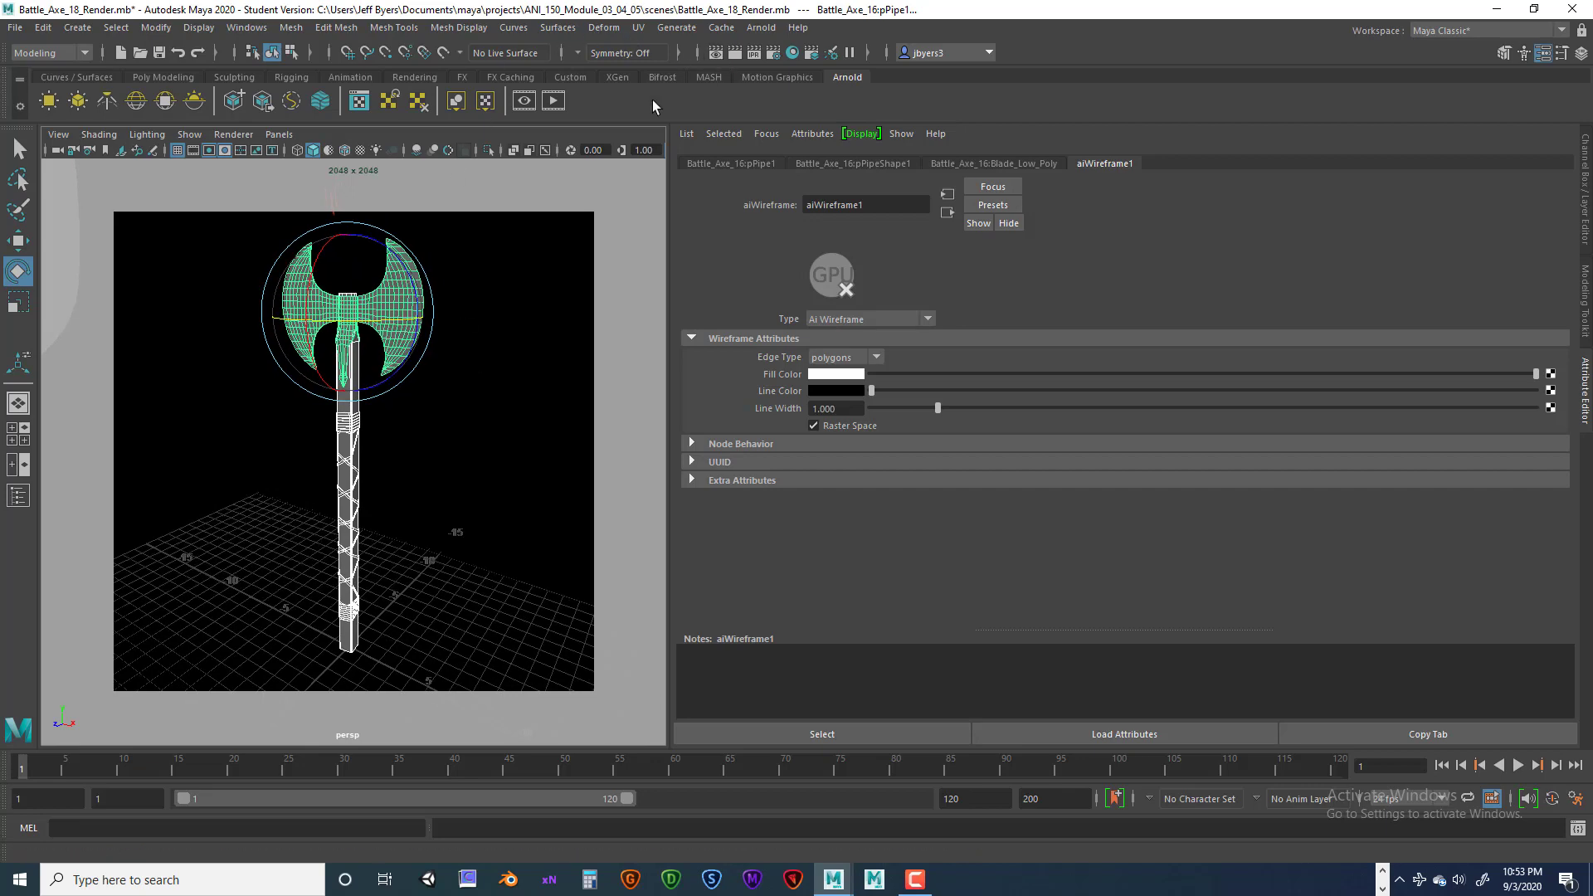
pyautogui.click(492, 291)
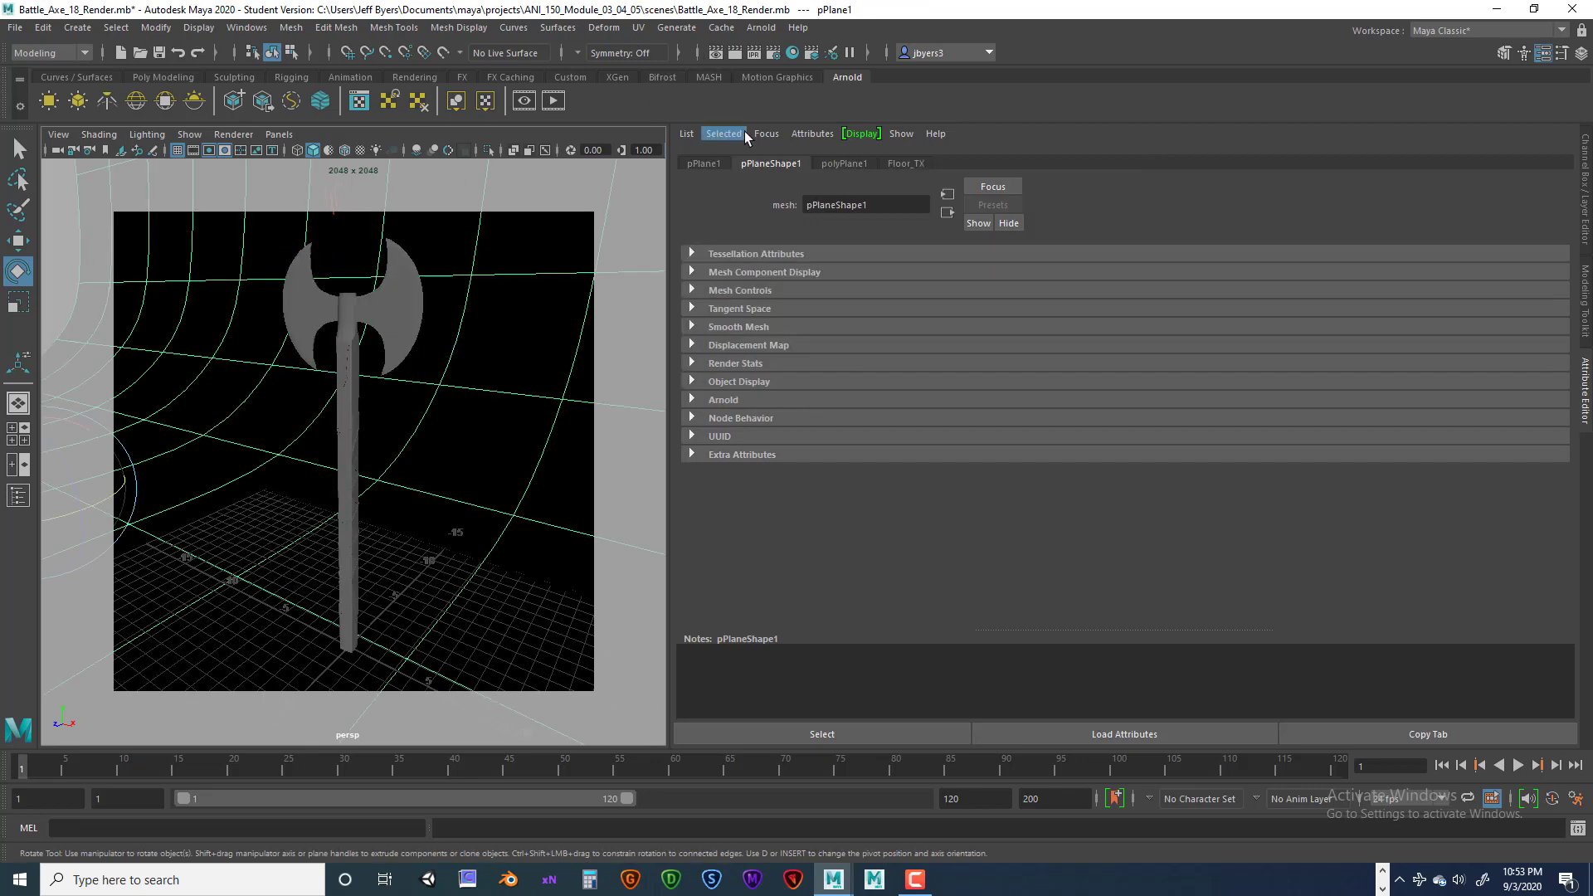
# Re-render in Arnold and save a new wireframe JPEG with the name's number changed to 3.
pyautogui.click(734, 51)
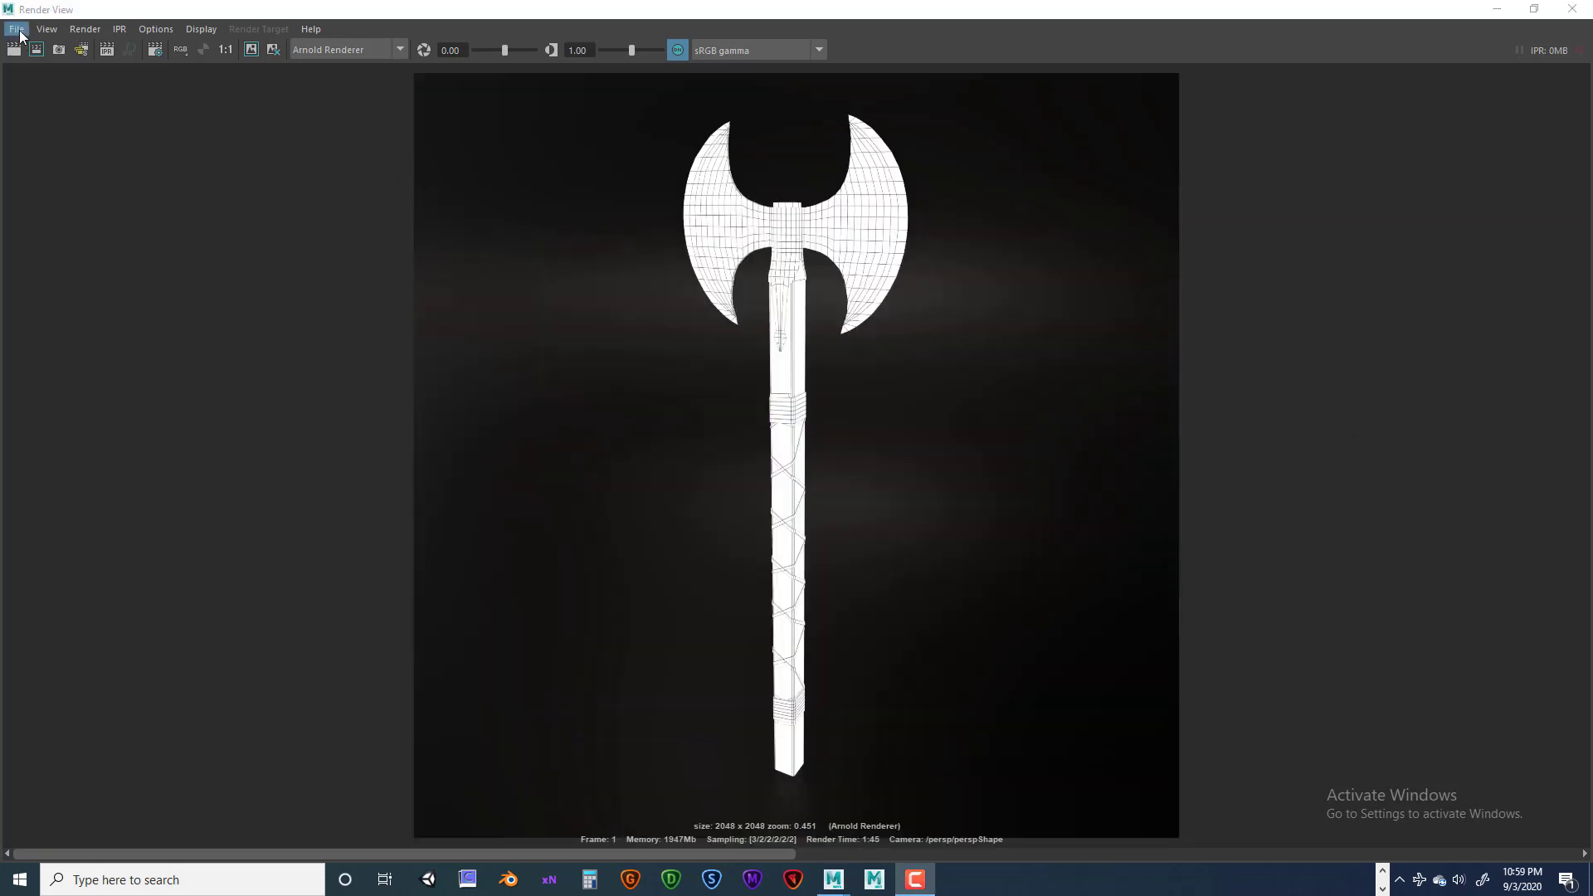
pyautogui.click(17, 29)
pyautogui.click(36, 80)
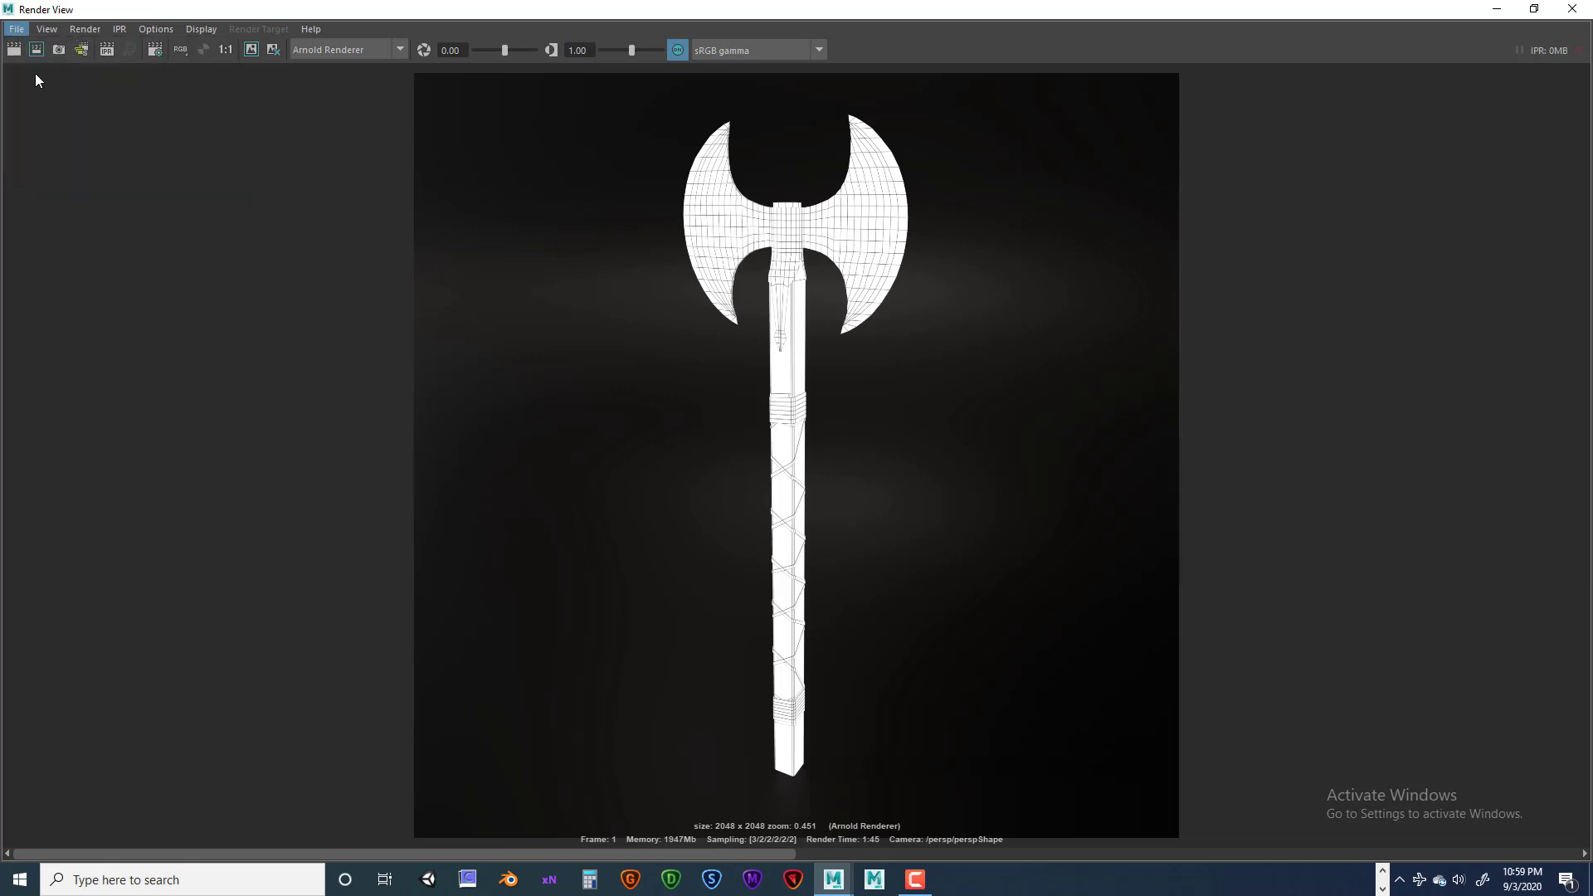
pyautogui.click(312, 226)
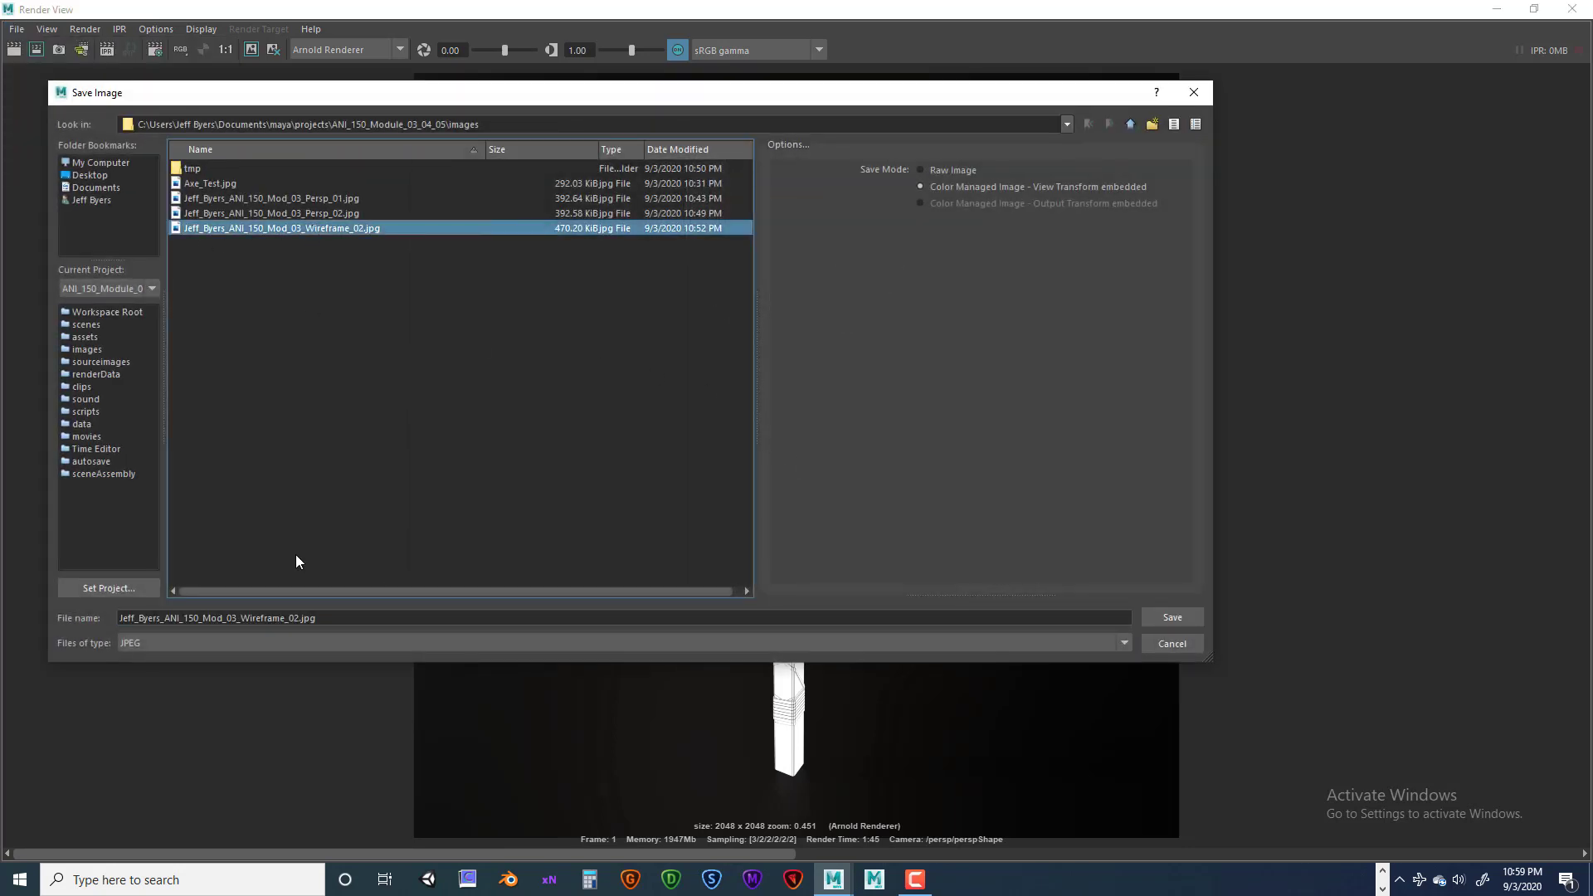
pyautogui.click(294, 618)
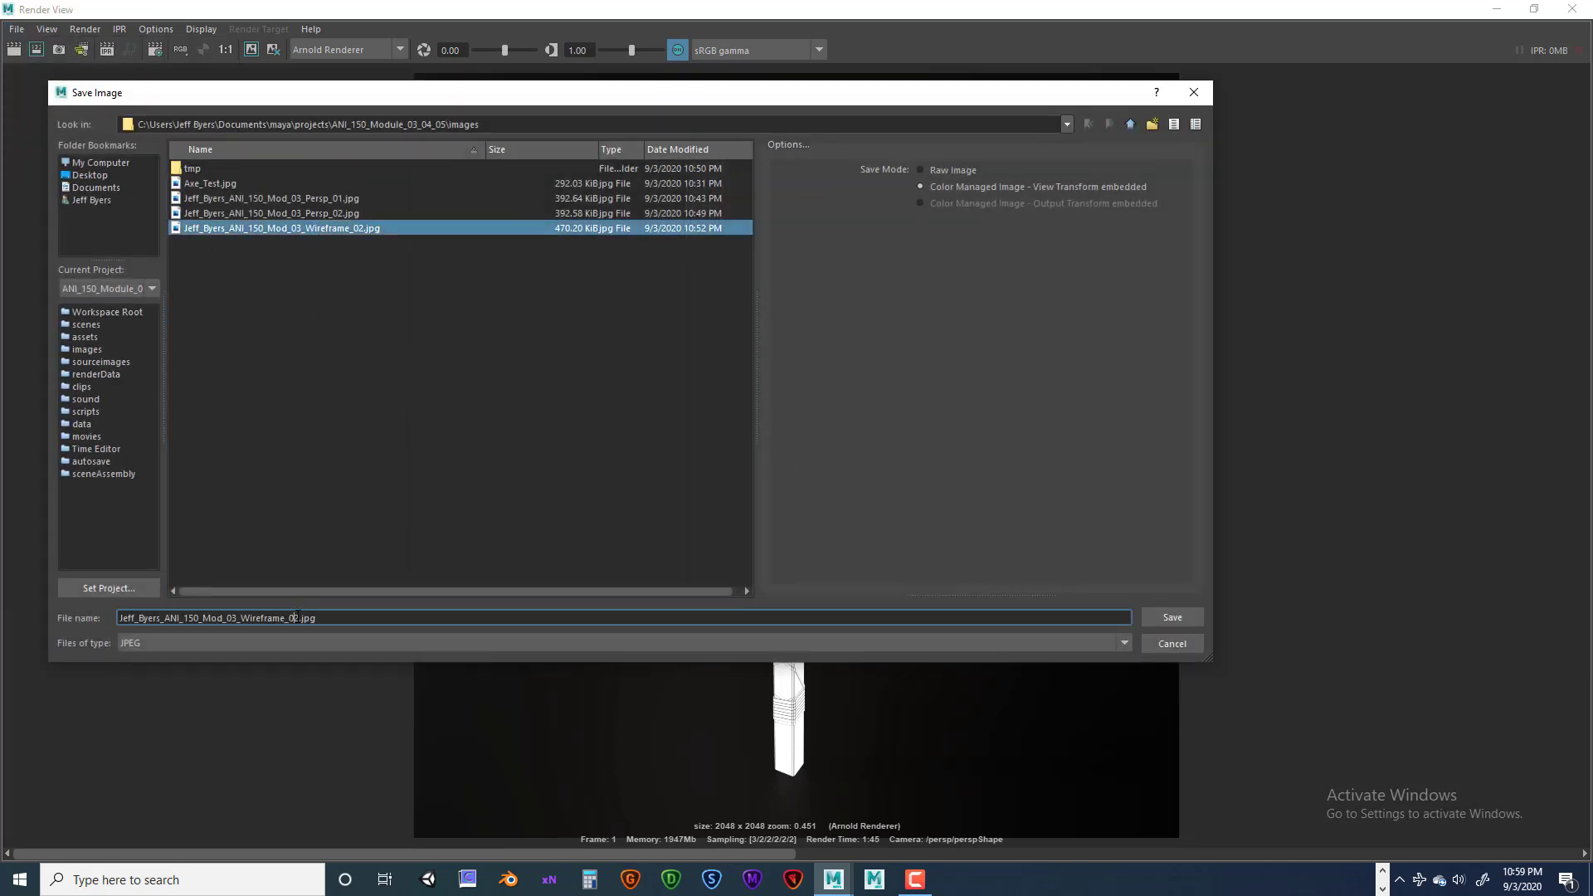
pyautogui.write('3')
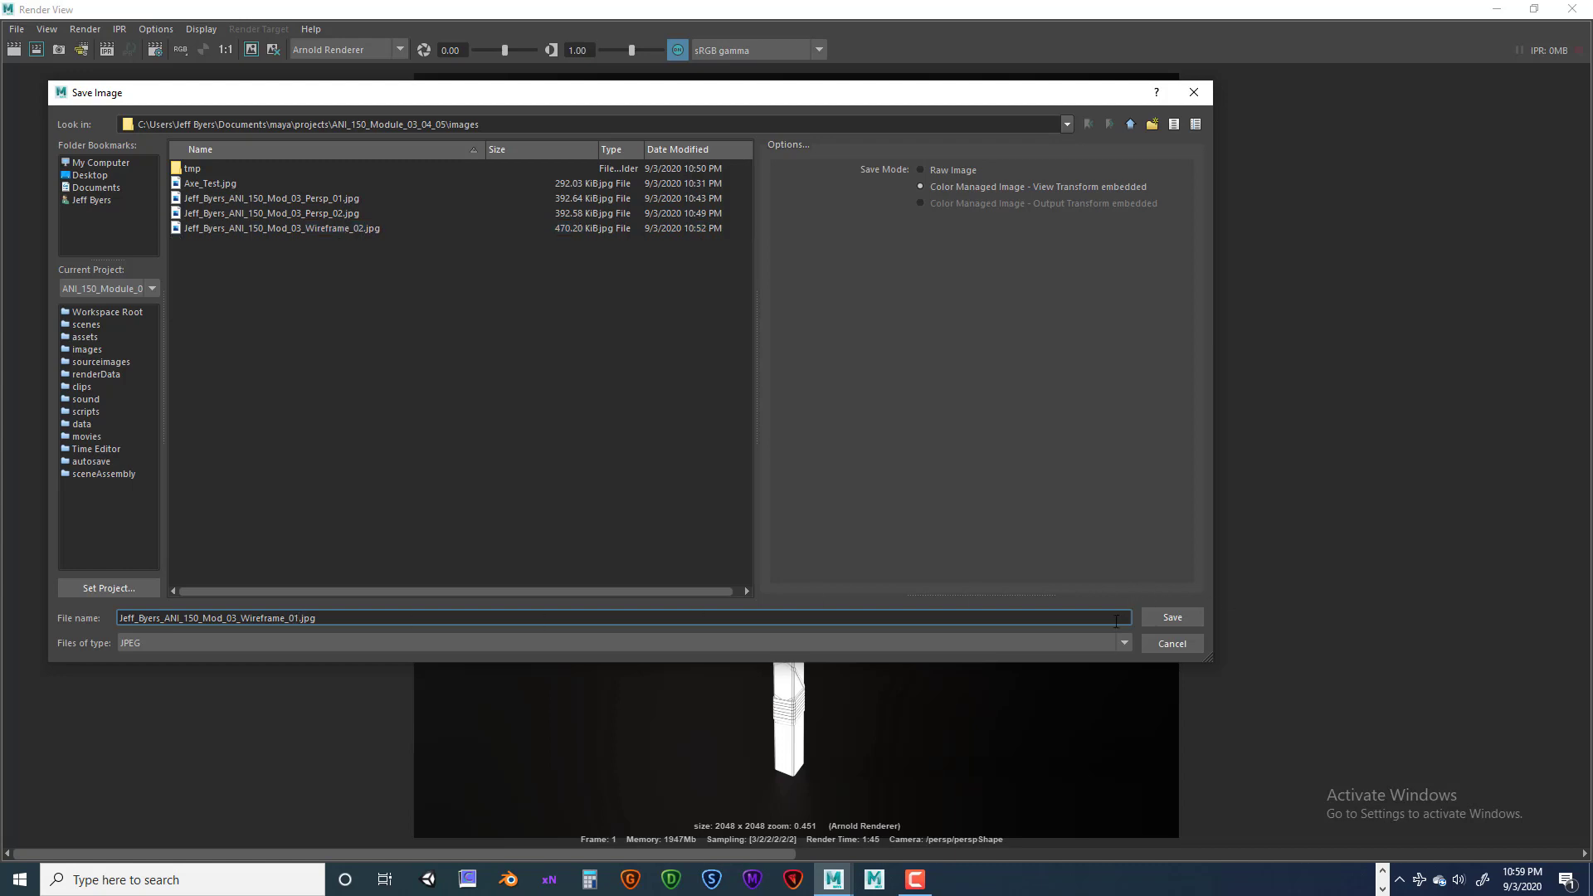
pyautogui.click(1172, 618)
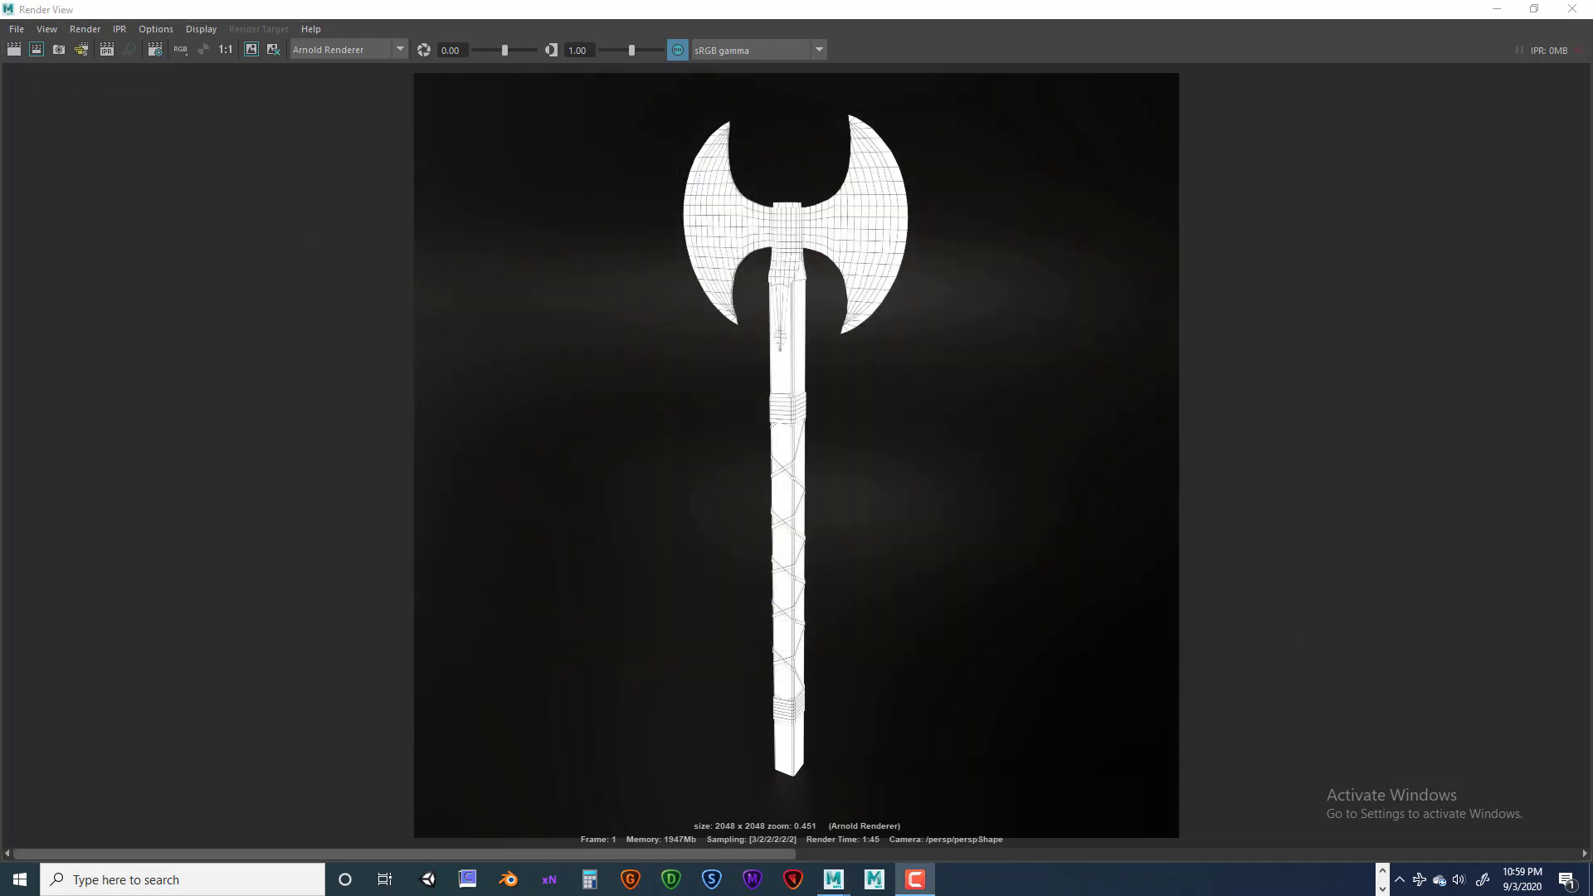
# Close the Render View window to return to the axe scene viewport.
pyautogui.click(1572, 9)
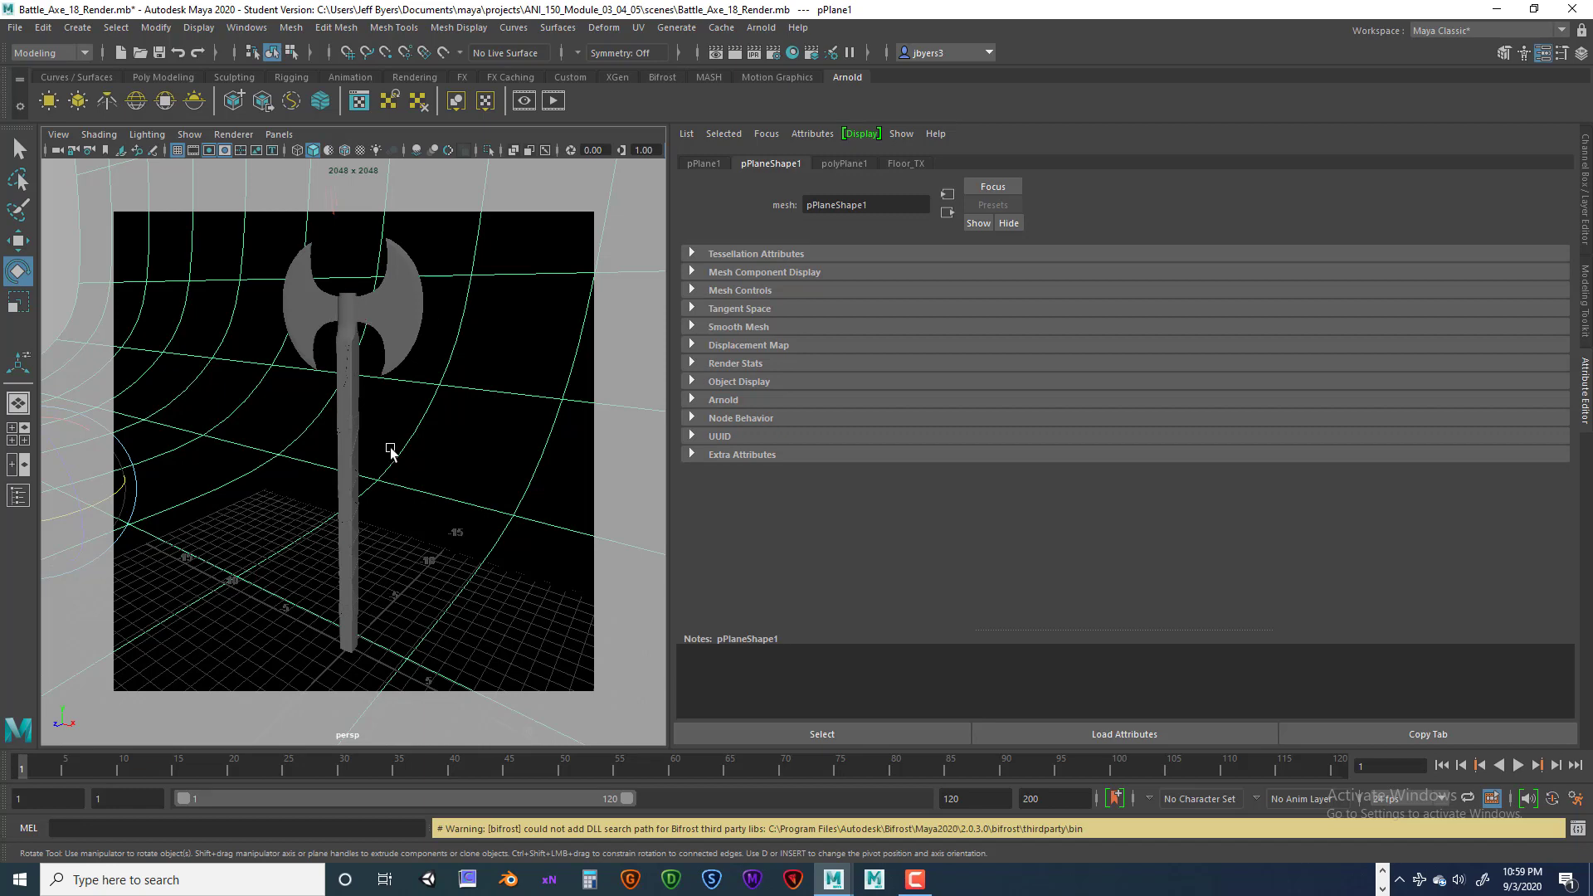
# Put the axe blade and handle into a new layer, layer1, and hide it.
pyautogui.click(356, 309)
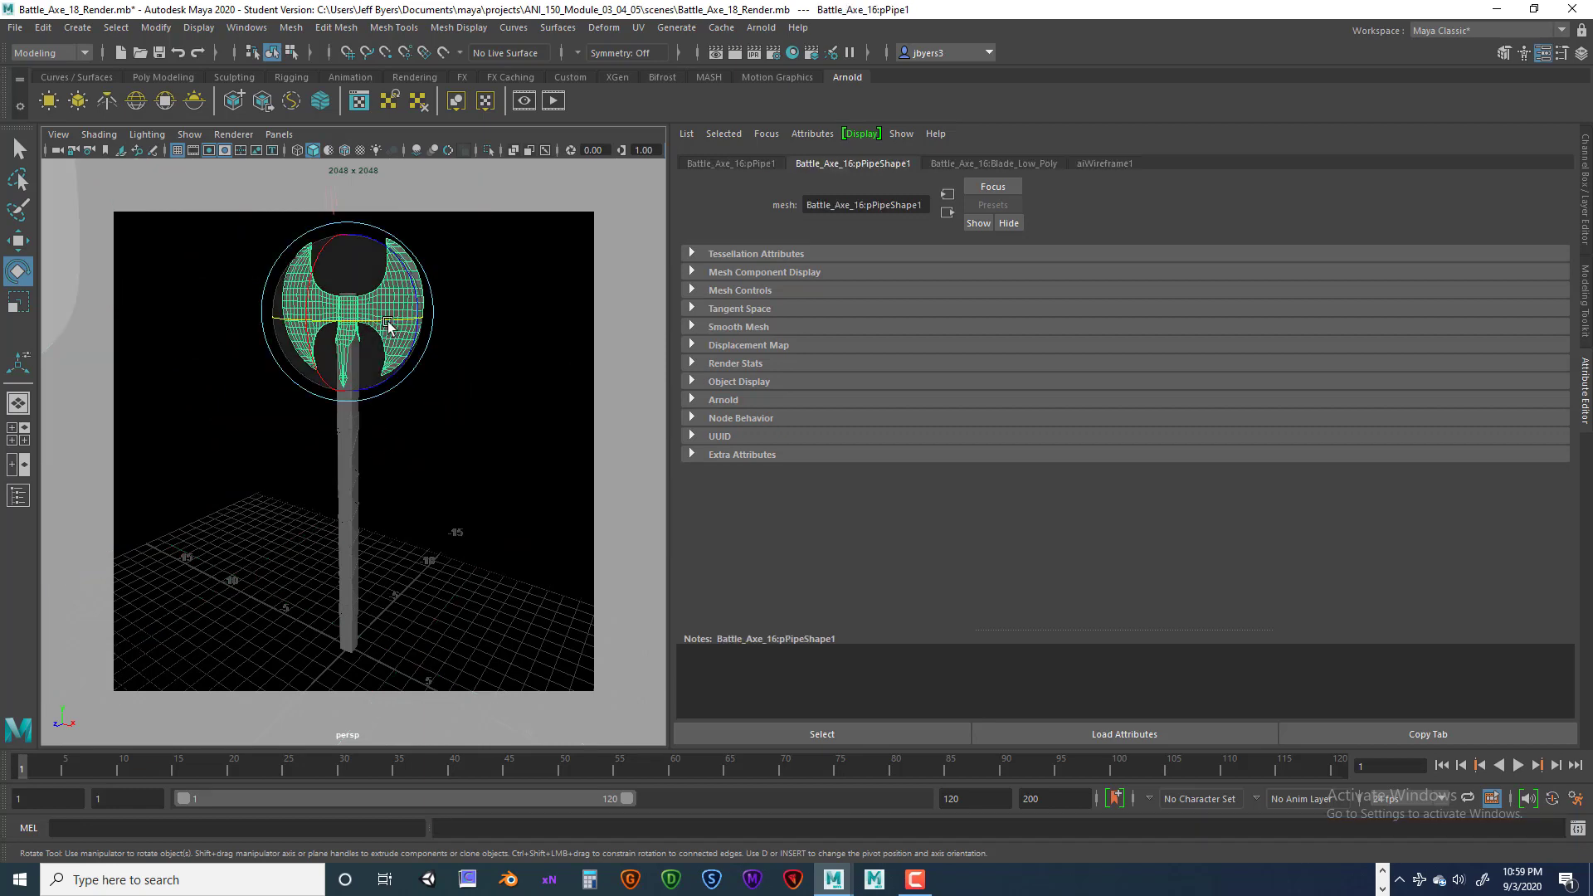
pyautogui.keyDown('shift'); pyautogui.click(357, 431); pyautogui.keyUp('shift')
pyautogui.hotkey('ctrl', 'a')
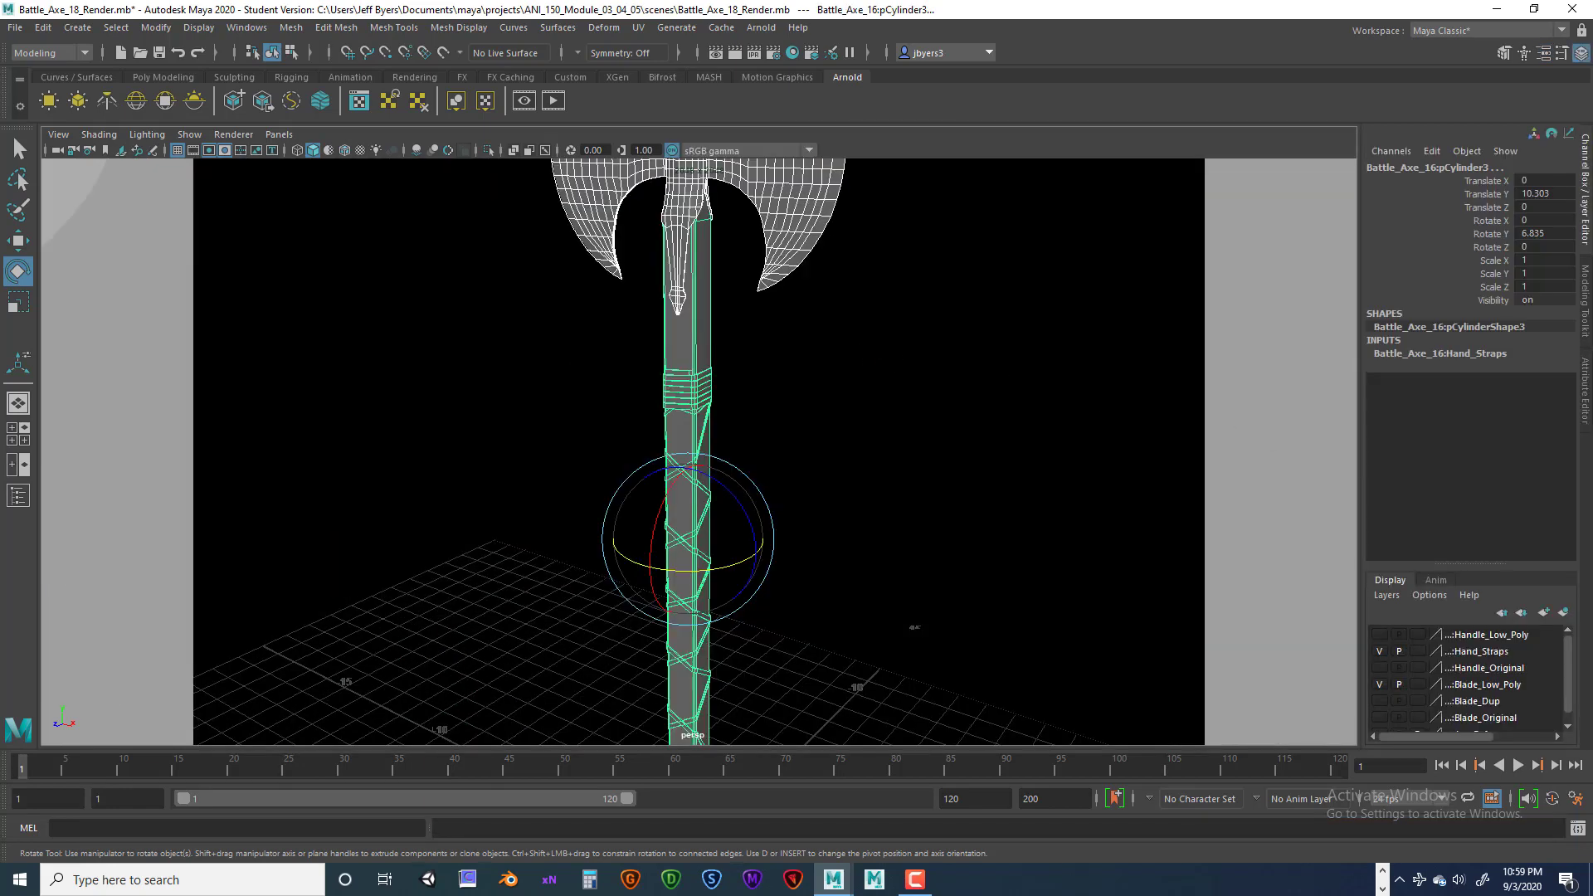
pyautogui.scroll(-1, 1560, 641)
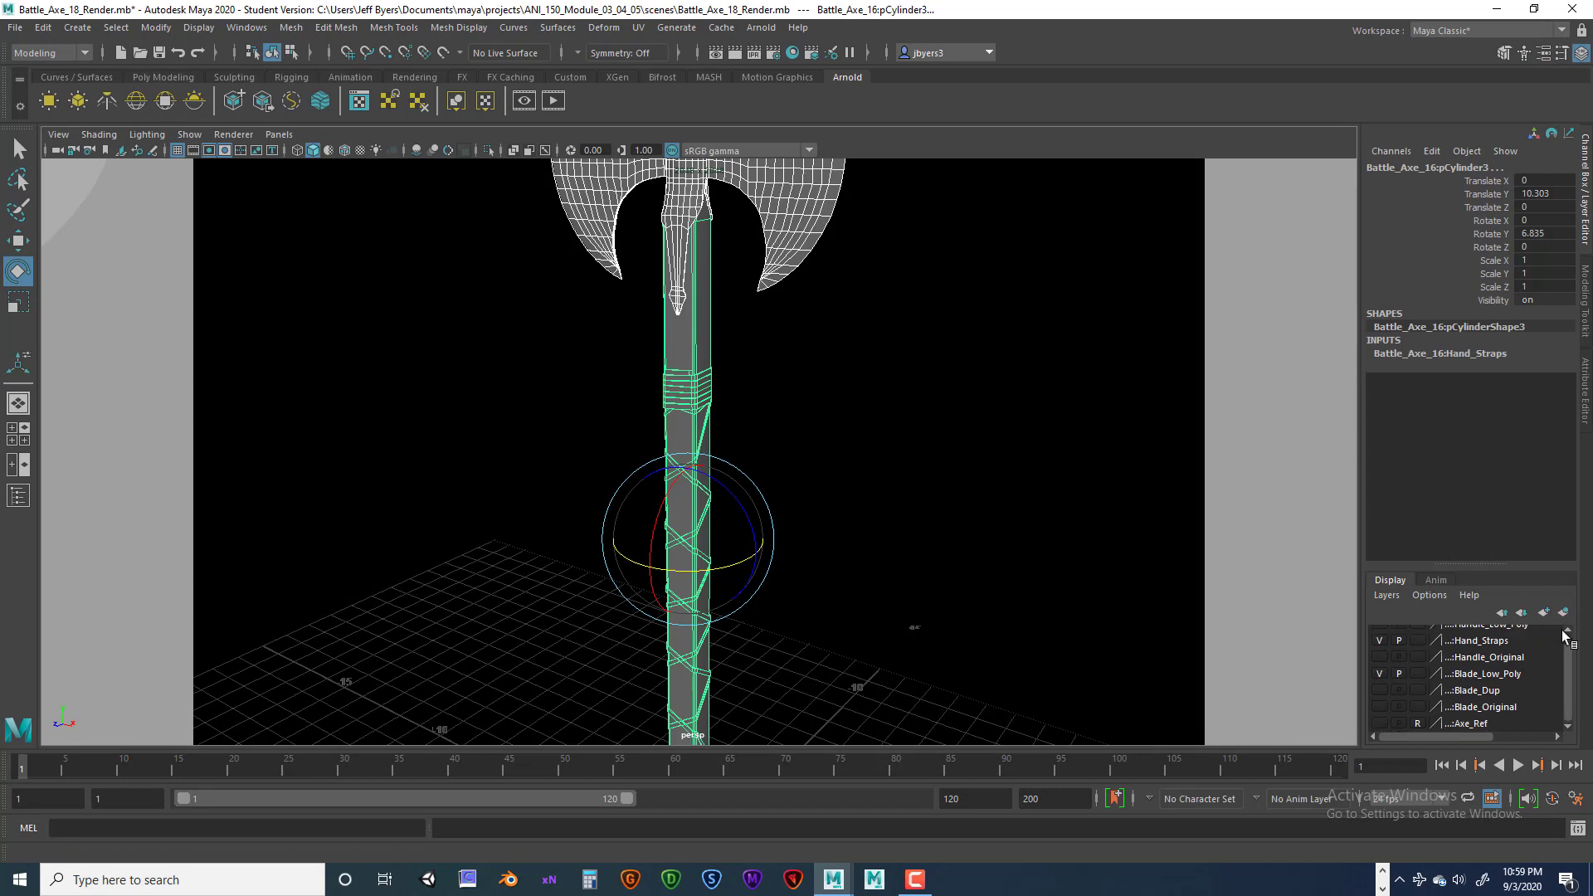
pyautogui.scroll(2, 1571, 671)
pyautogui.click(1563, 612)
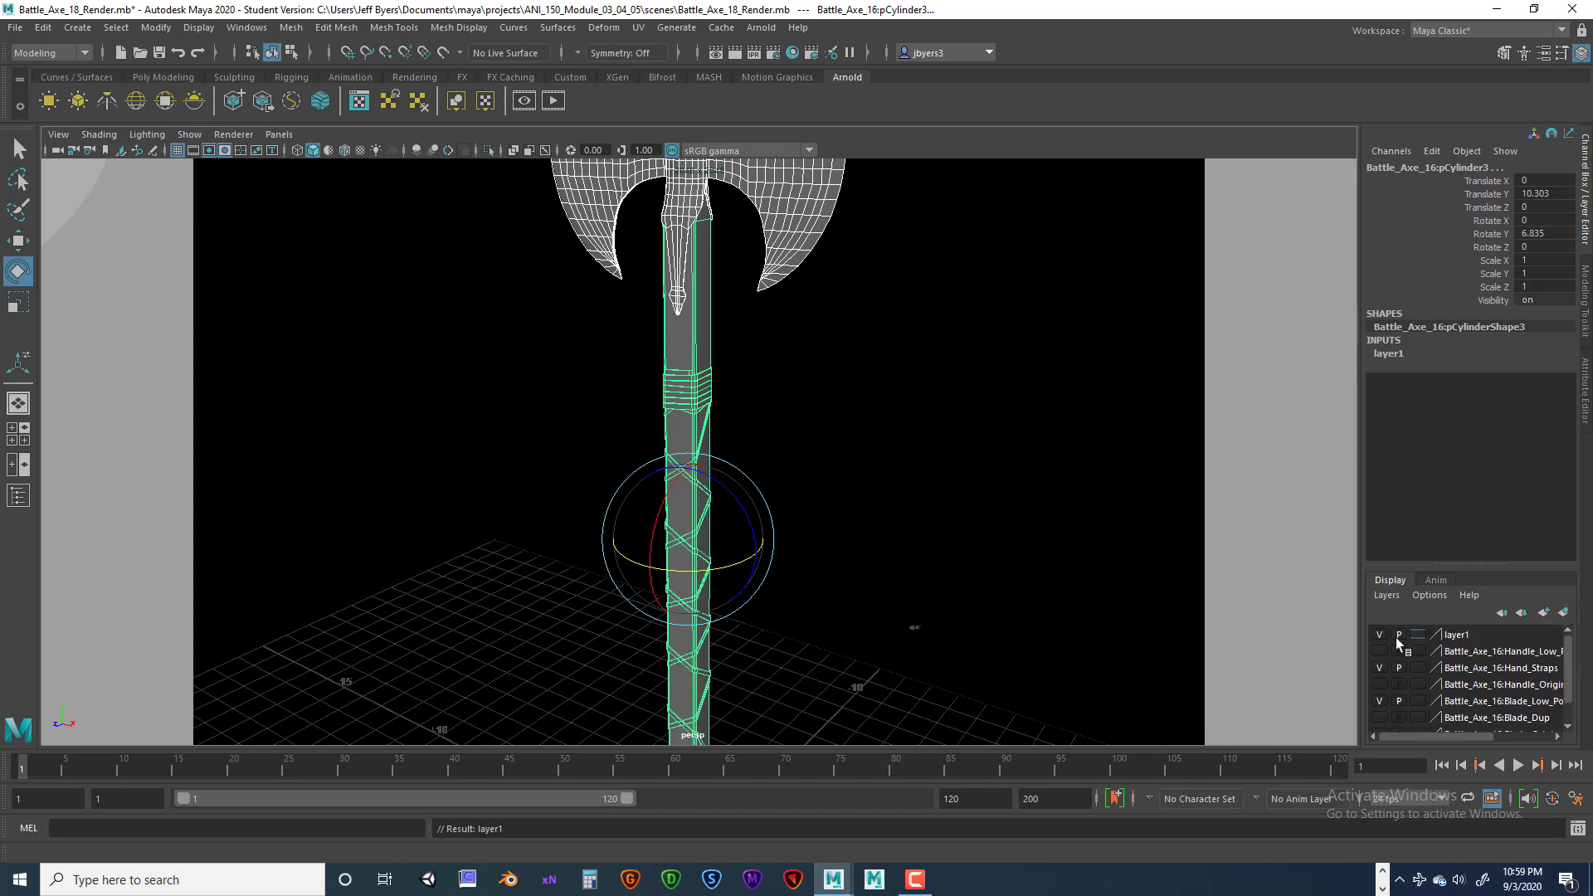
pyautogui.click(1379, 634)
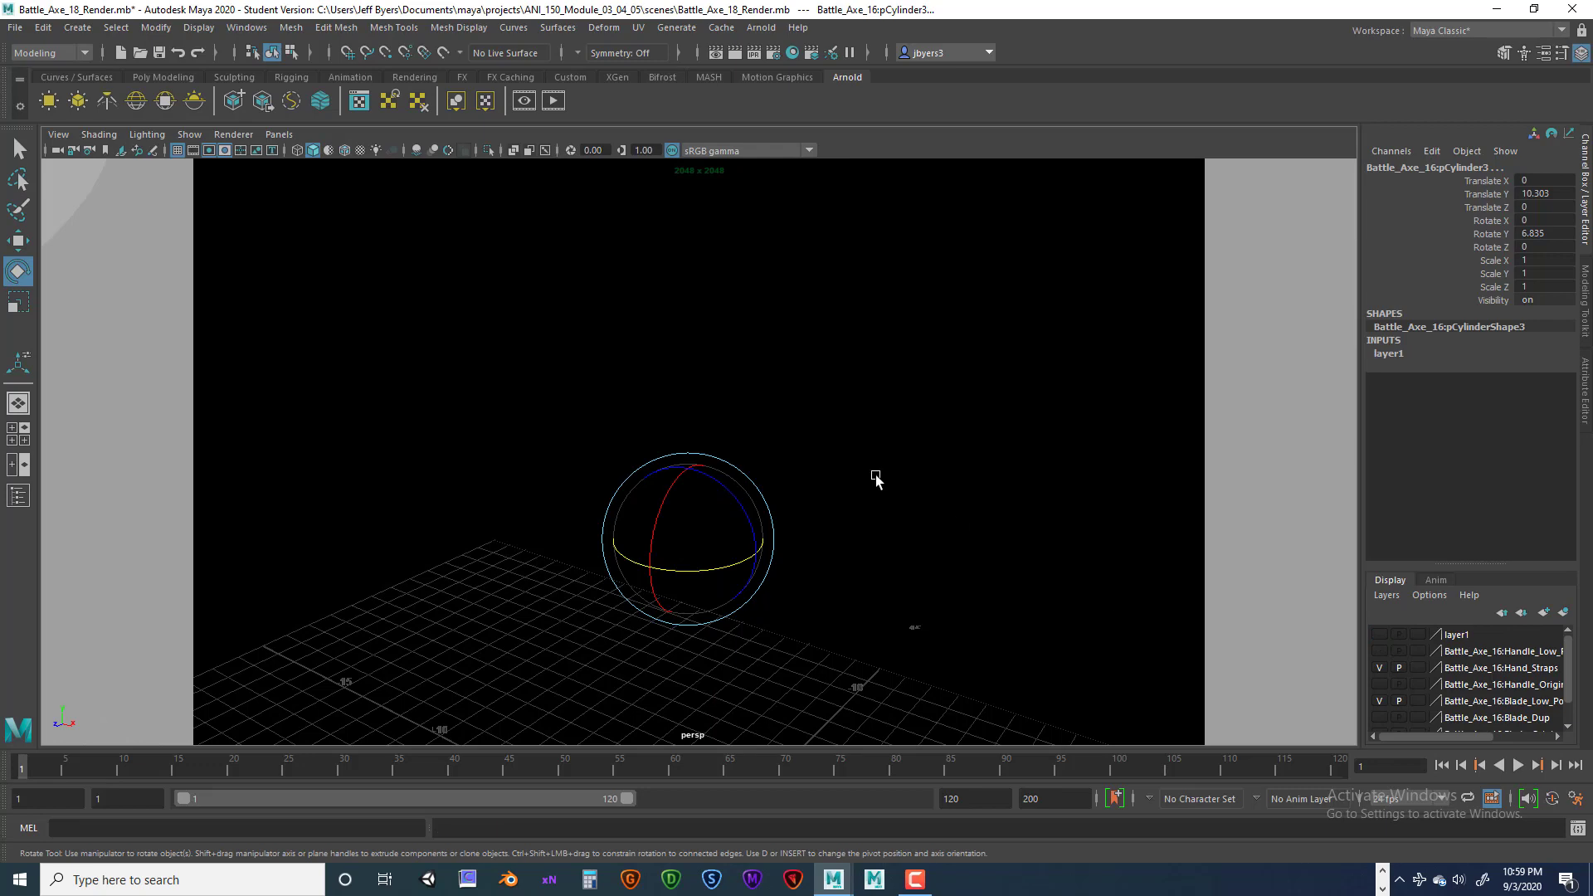
# Select the backdrop plane and orbit the view around it.
pyautogui.click(784, 378)
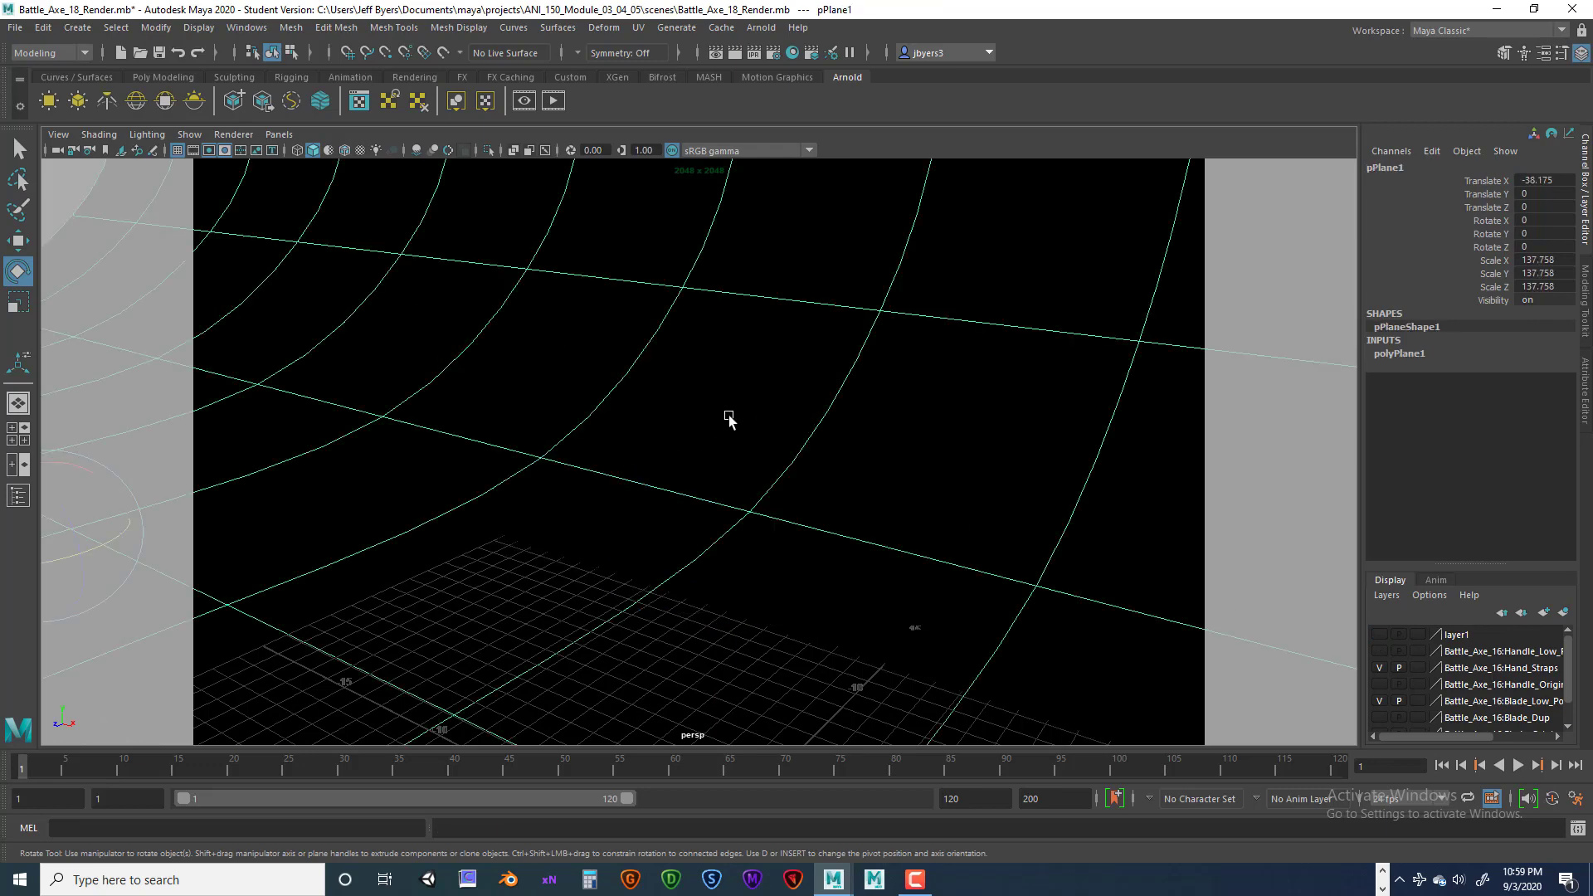
pyautogui.keyDown('alt'); pyautogui.moveTo(732, 423); pyautogui.dragTo(711, 331); pyautogui.keyUp('alt')
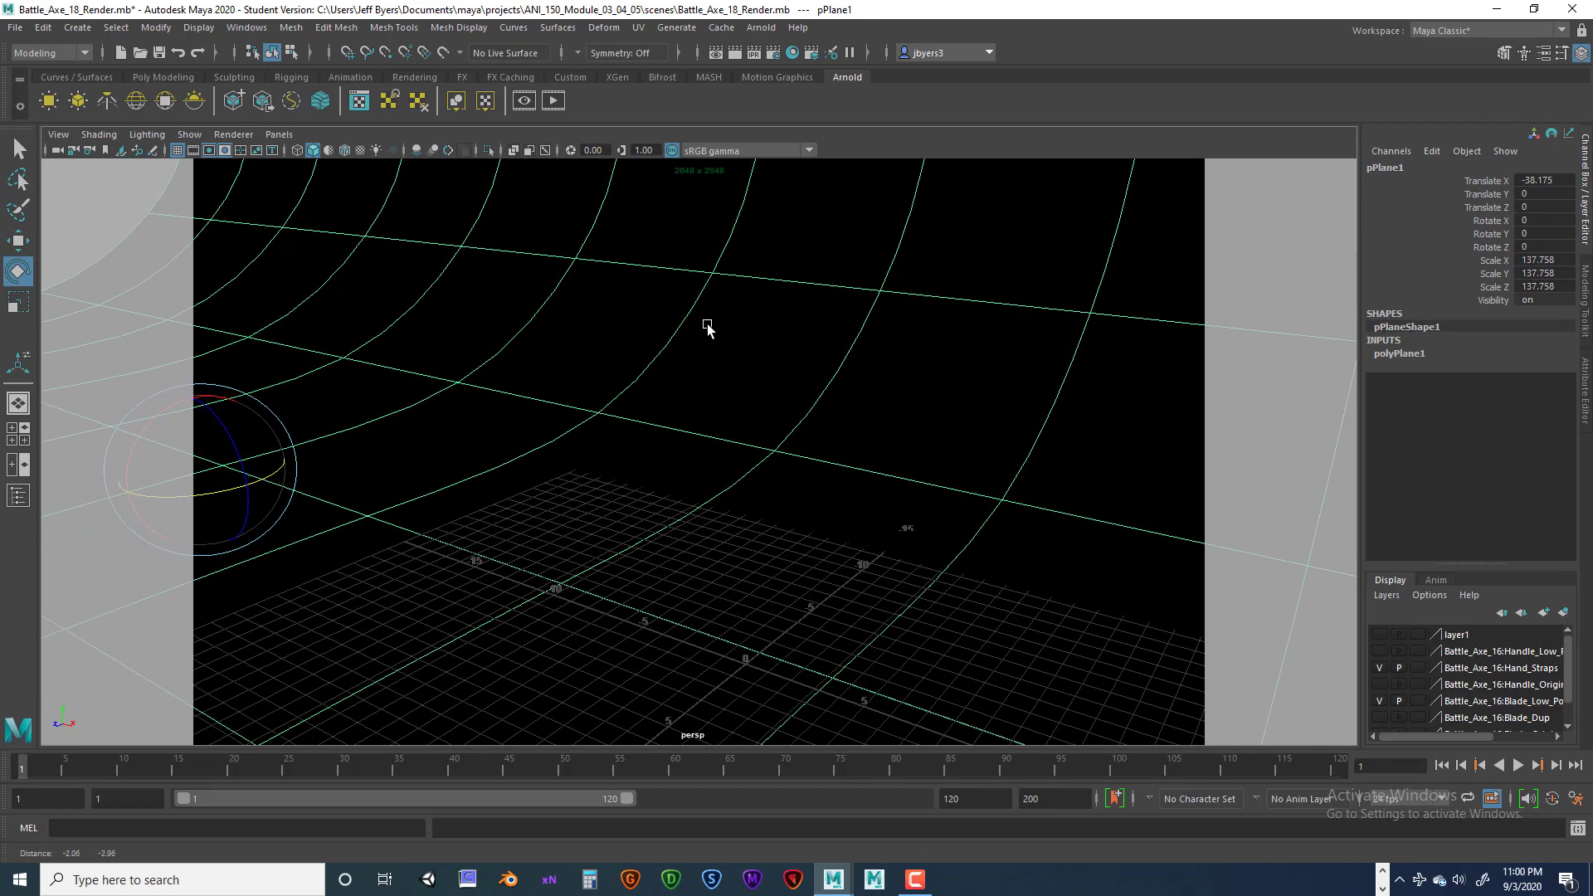
pyautogui.click(15, 28)
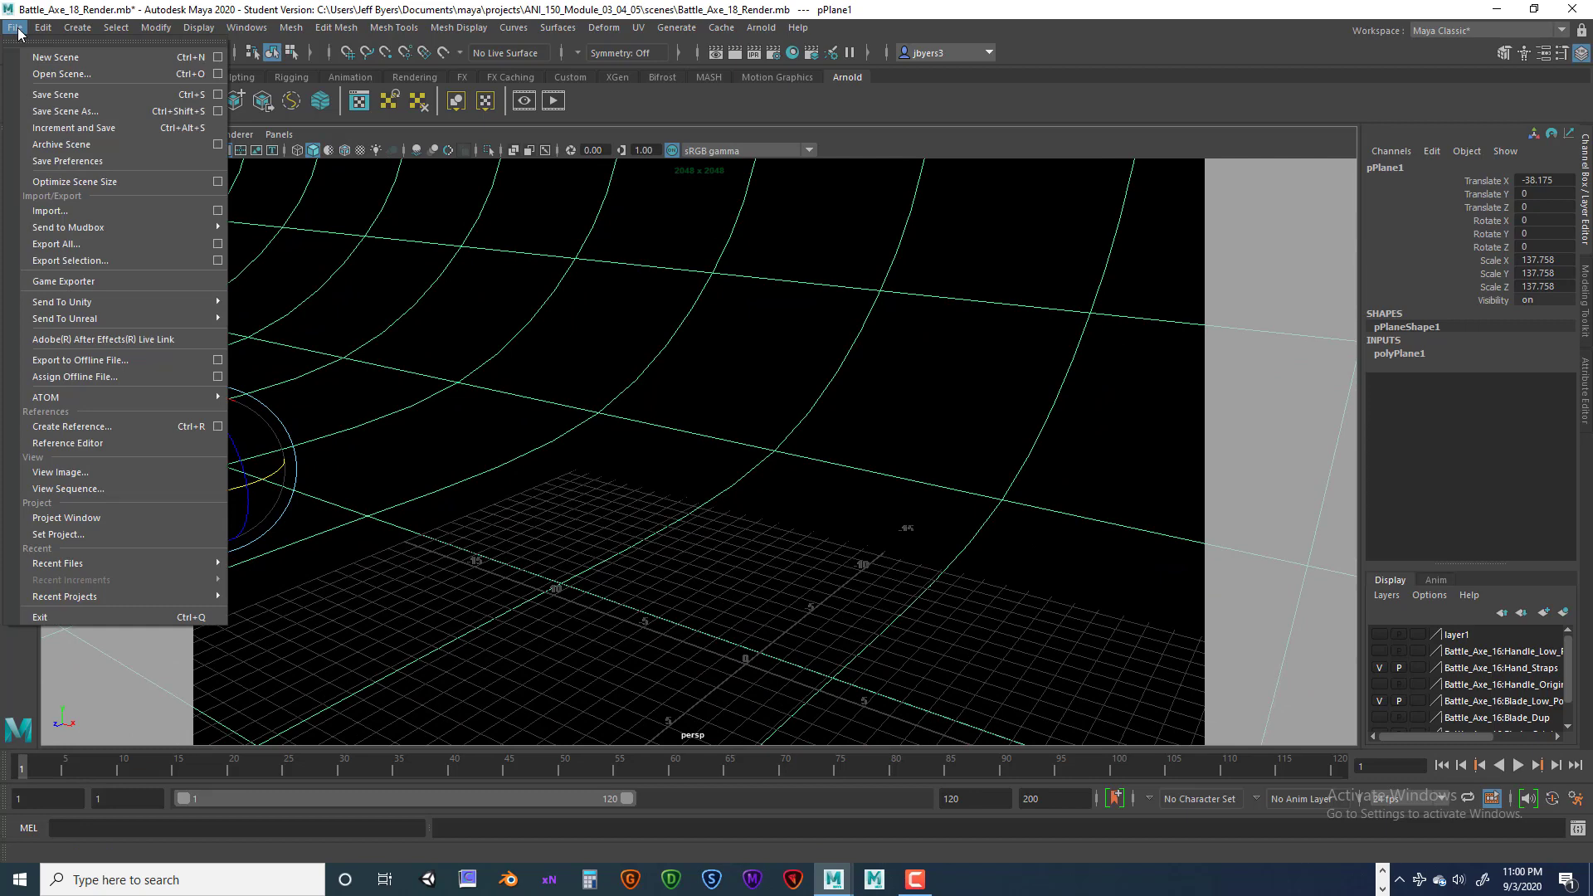
# Save the scene as Battle_Axe_19_Render.mb, continuing past the student version notice.
pyautogui.click(62, 111)
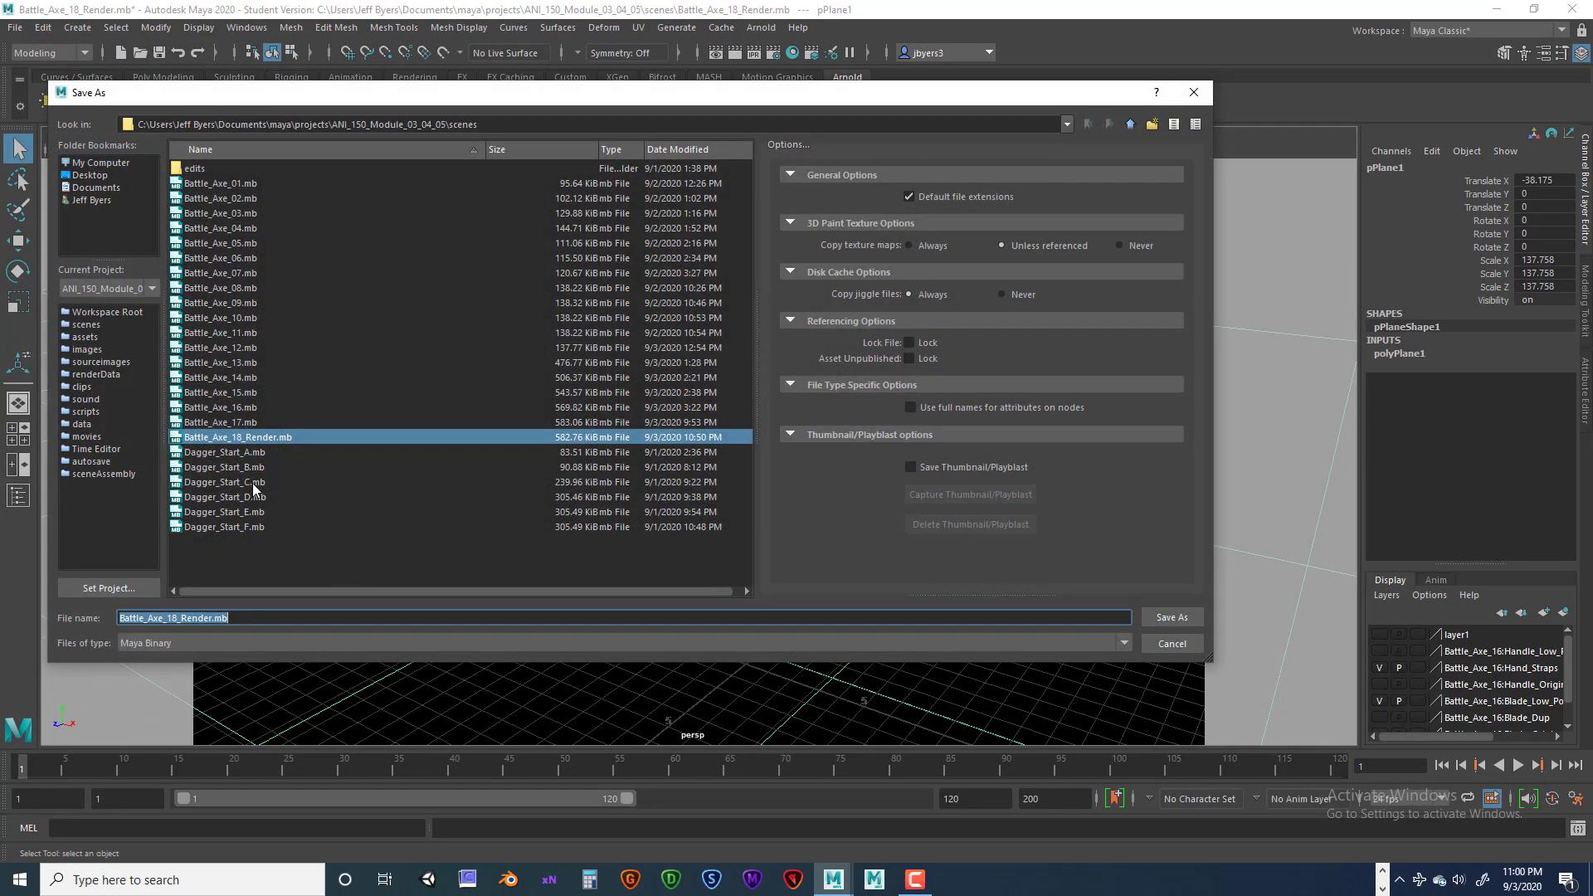
pyautogui.click(226, 618)
pyautogui.press('BackSpace')
pyautogui.write('9')
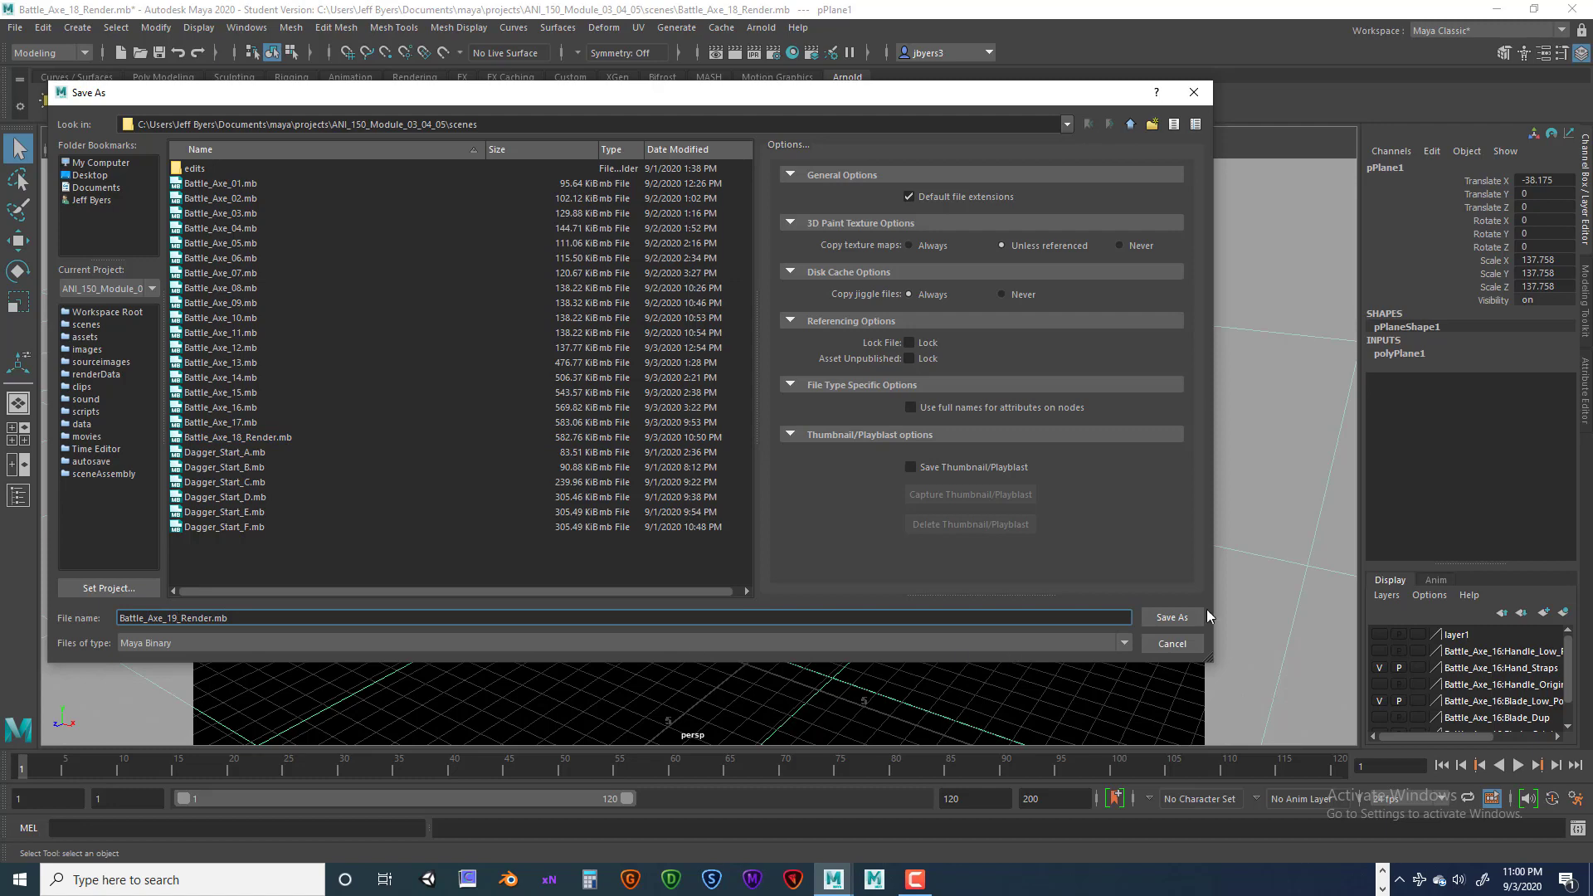
pyautogui.click(1185, 617)
pyautogui.click(757, 453)
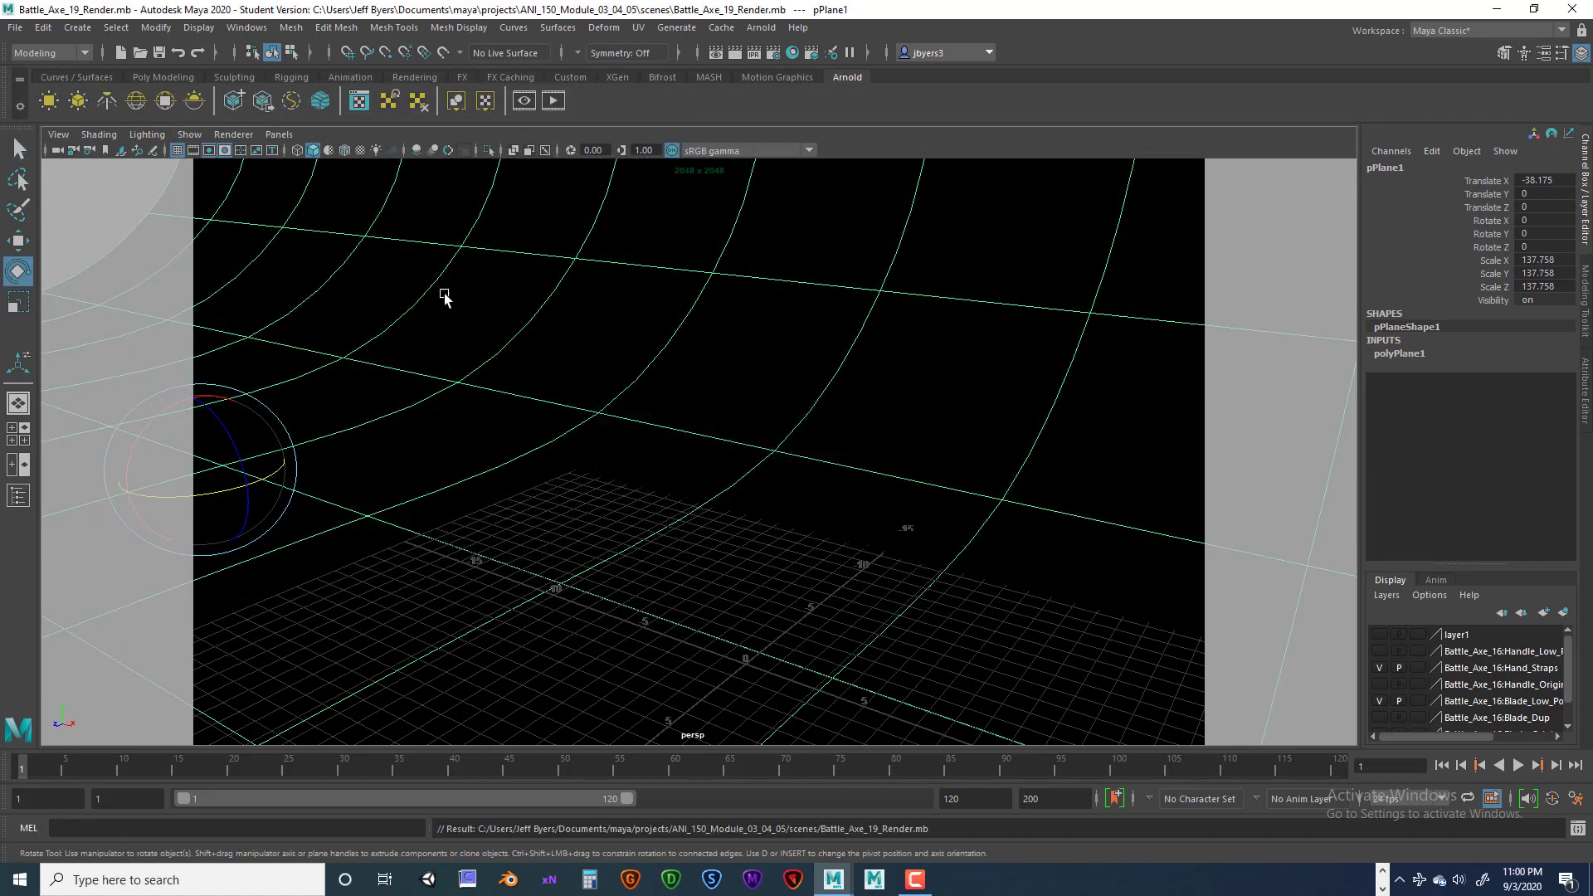
pyautogui.click(23, 32)
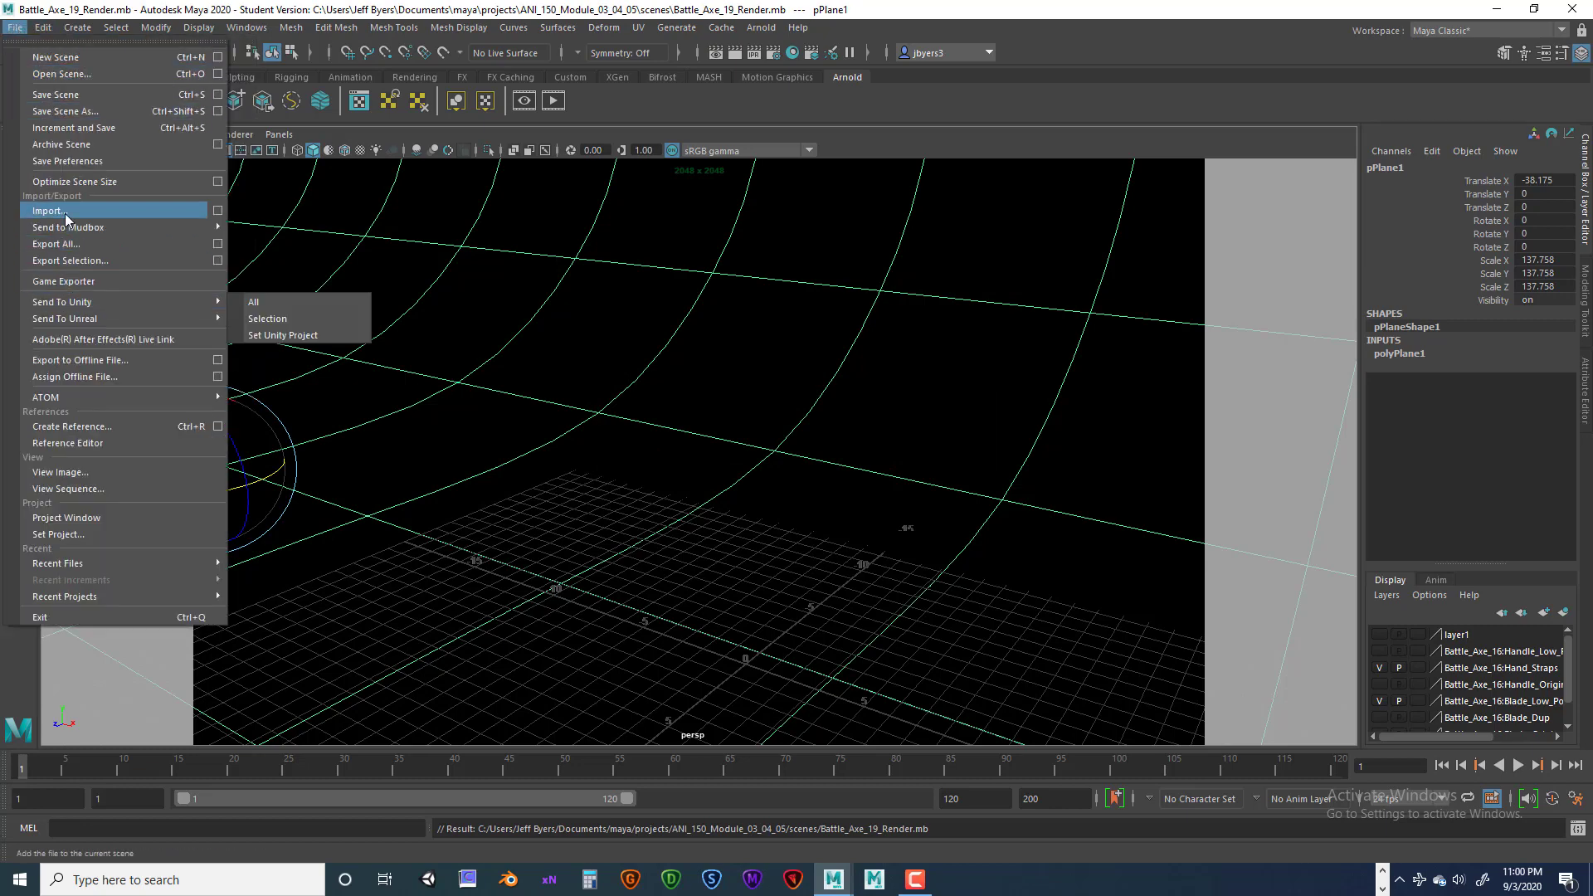
# Open the Dagger_Start_F.mb scene, continuing past the student version warning.
pyautogui.click(63, 76)
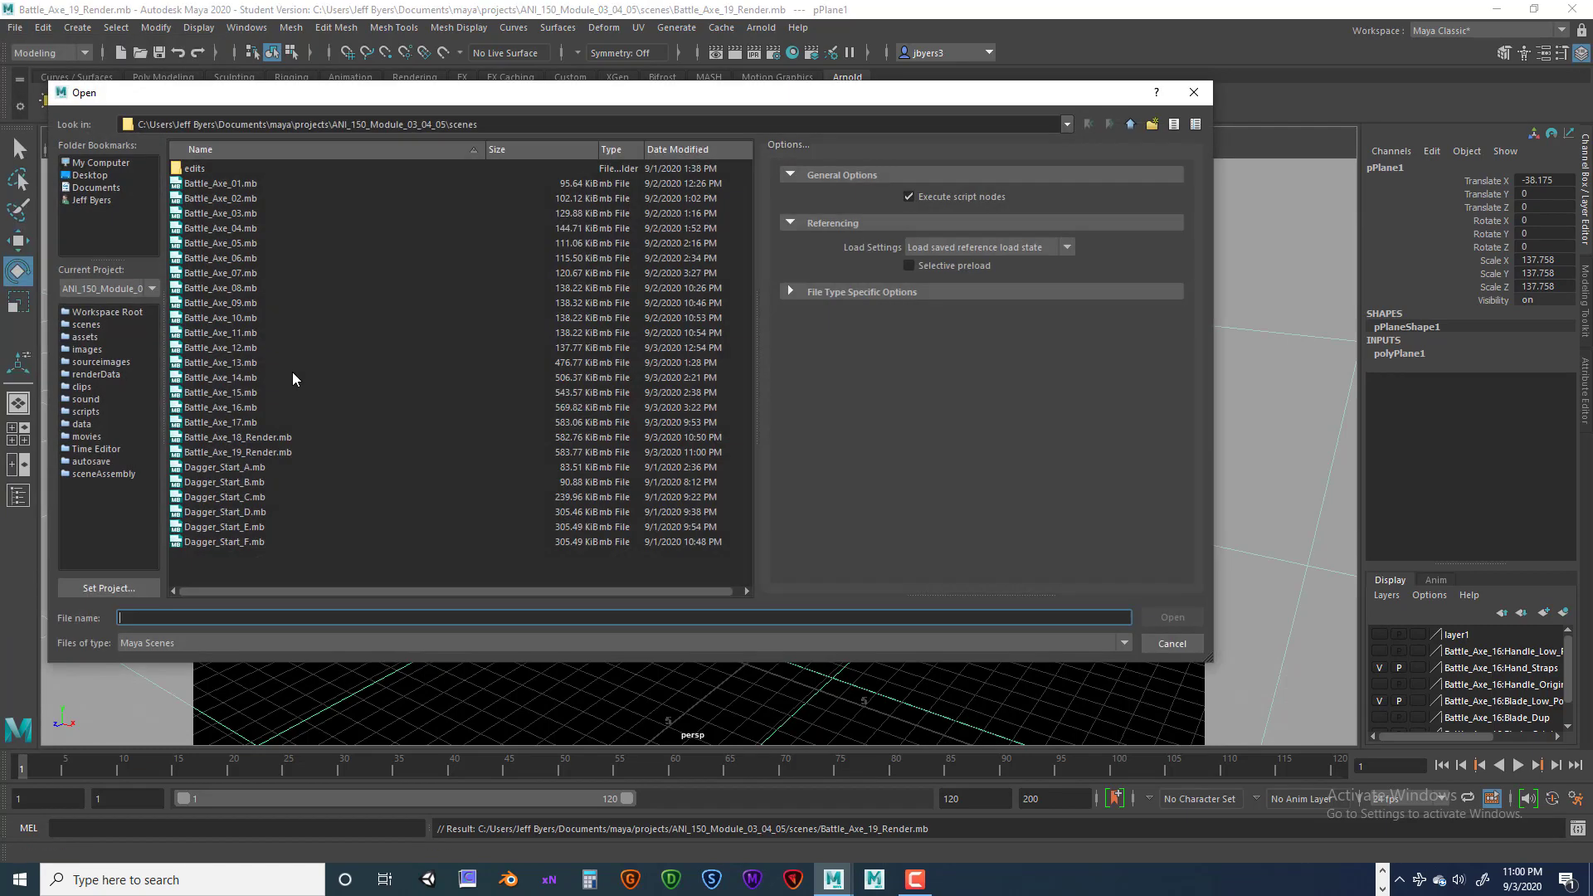
pyautogui.click(301, 547)
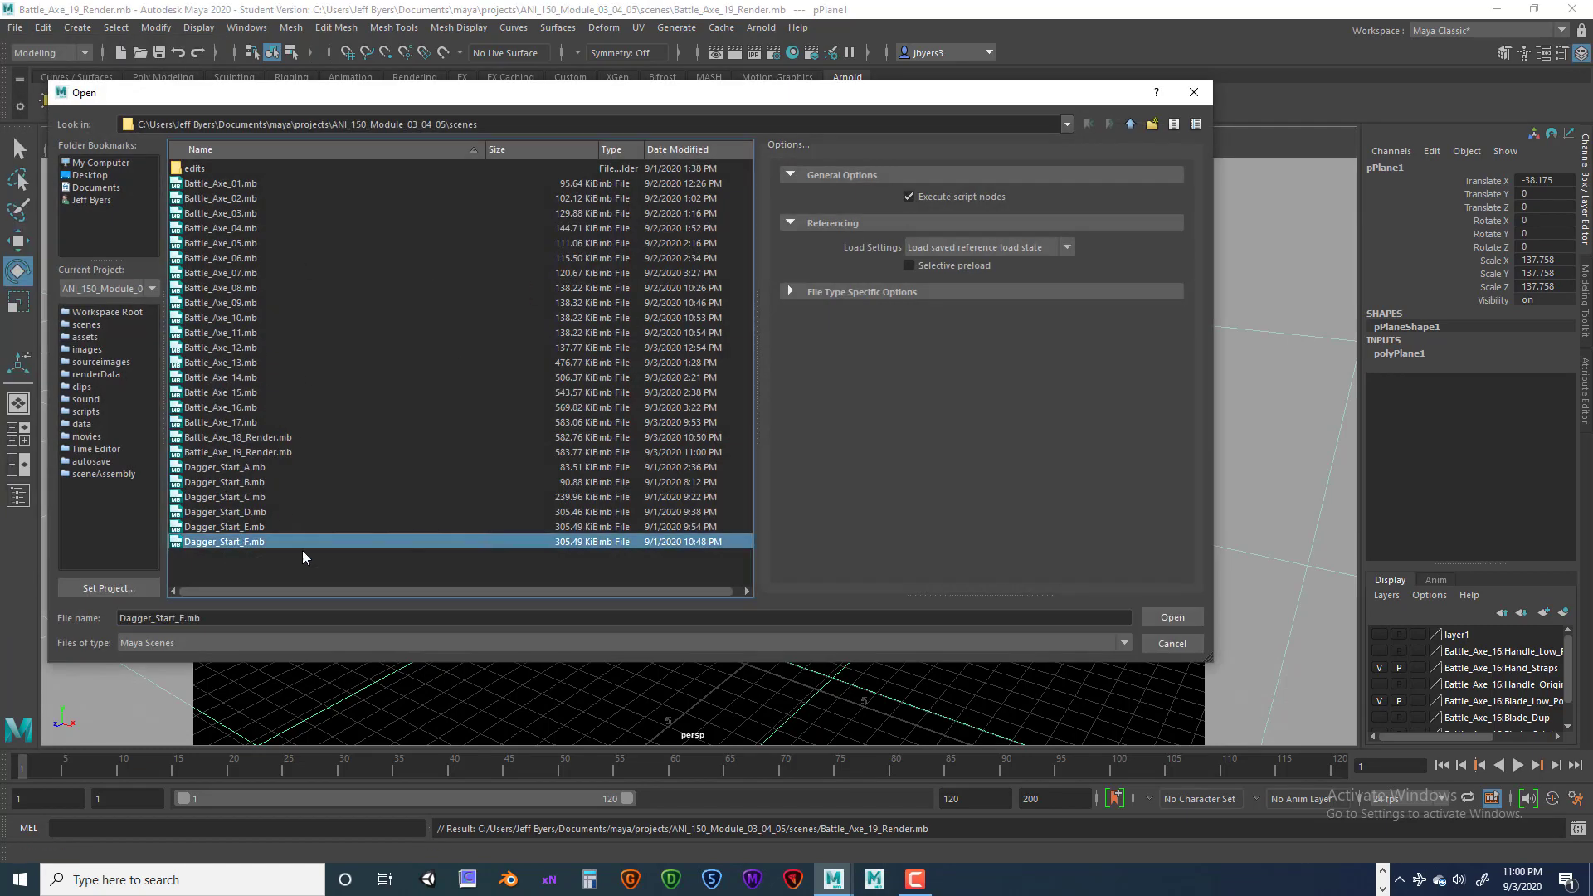
pyautogui.click(1158, 615)
pyautogui.click(759, 457)
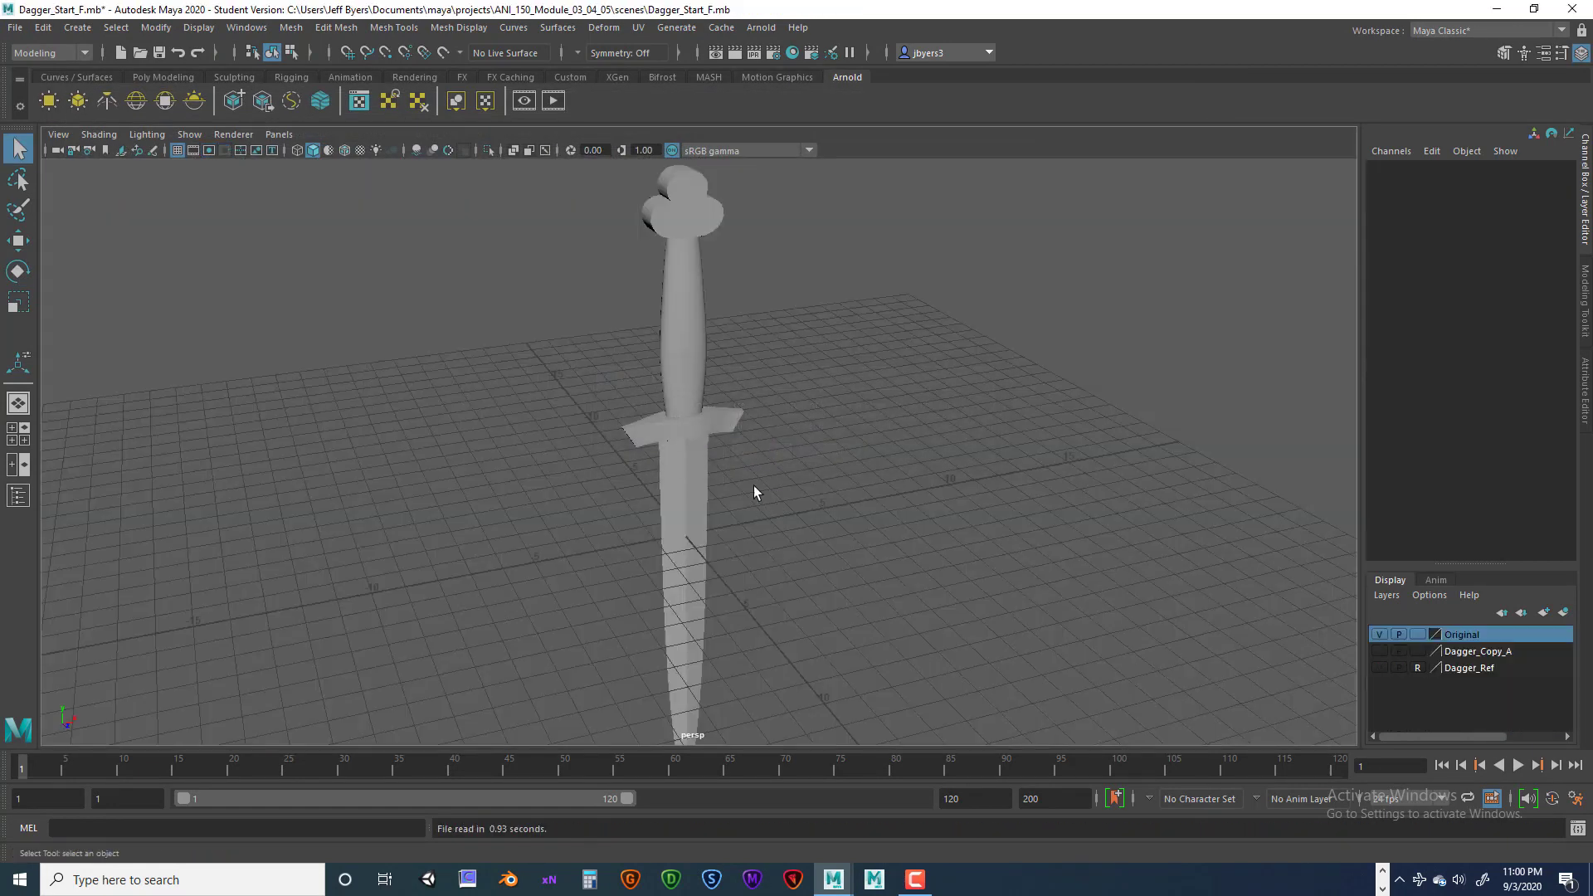
# Select the dagger's handle, pommel, guard and blade together with a marquee drag.
pyautogui.scroll(-3, 772, 486)
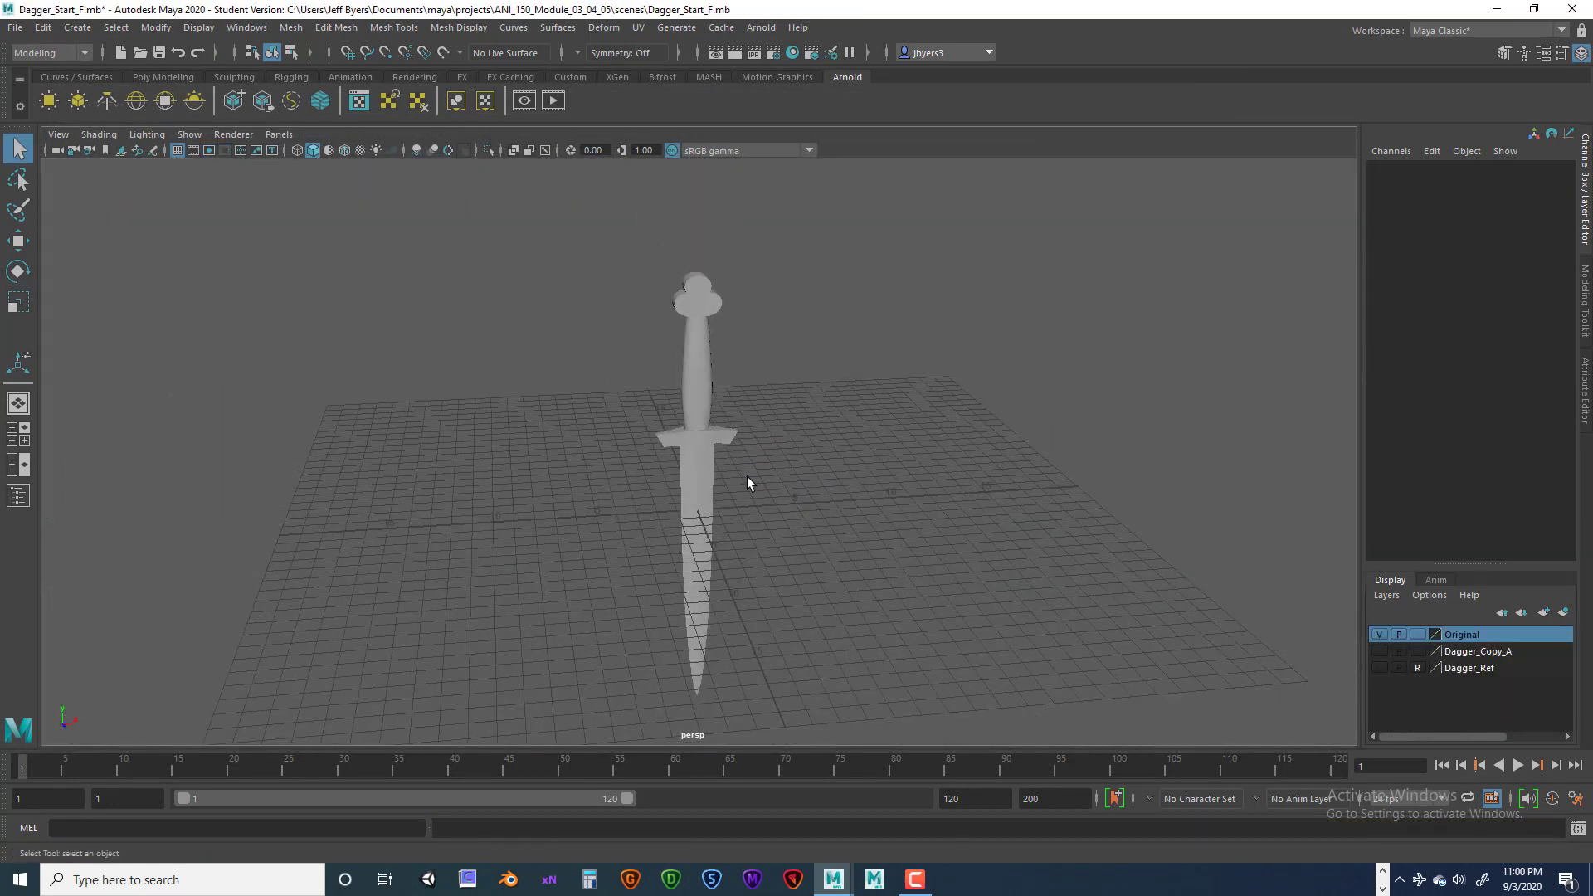
pyautogui.click(704, 376)
pyautogui.click(698, 295)
pyautogui.click(702, 467)
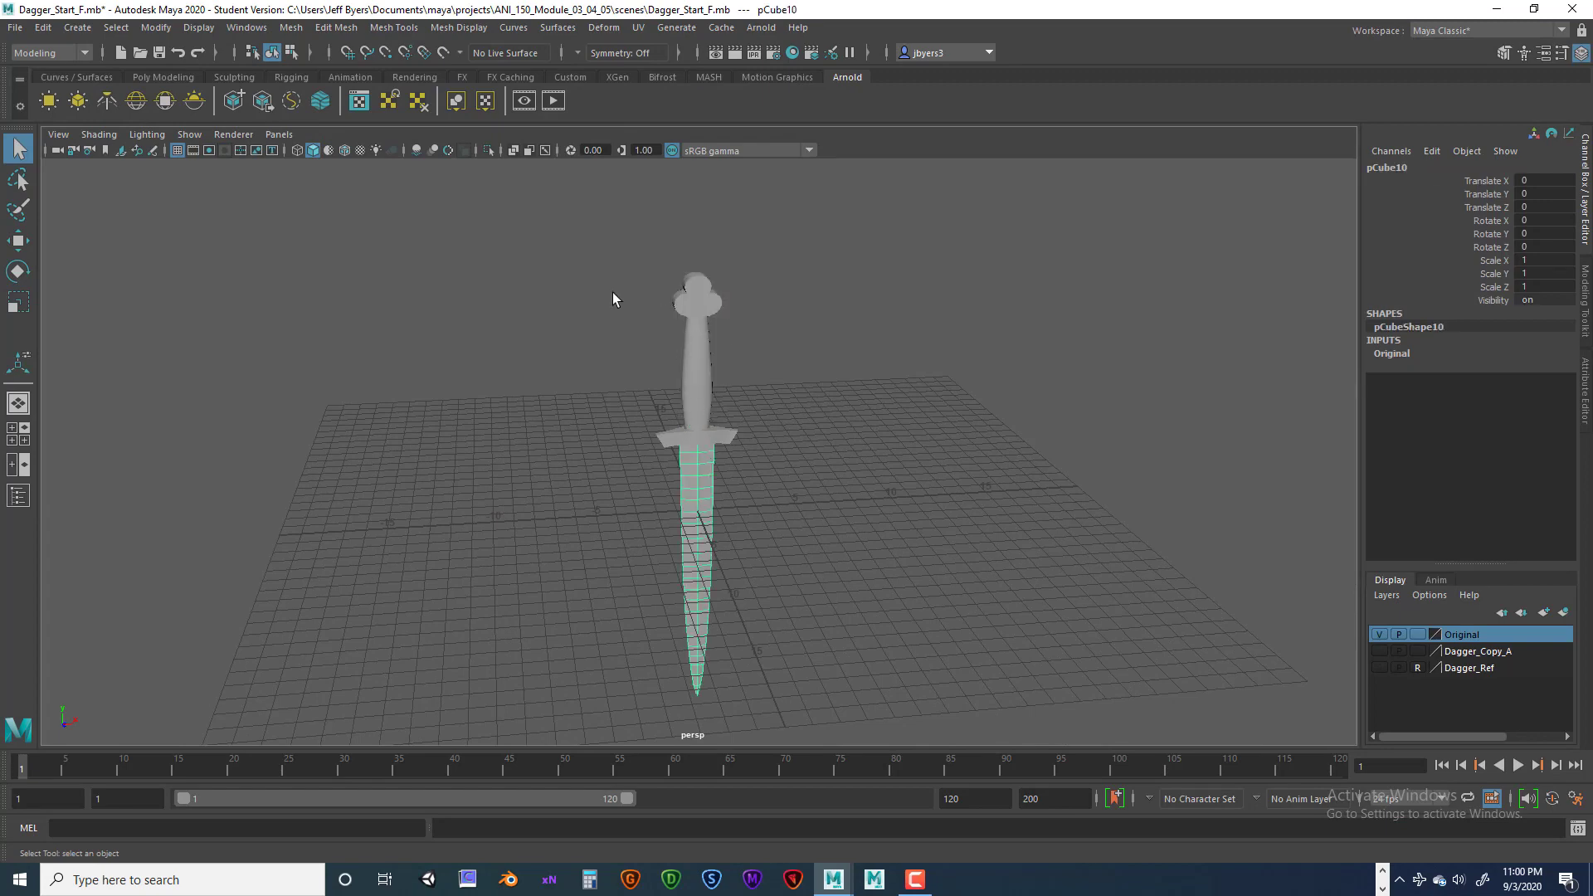
pyautogui.moveTo(601, 238); pyautogui.dragTo(796, 644)
pyautogui.keyDown('alt'); pyautogui.moveTo(844, 556); pyautogui.dragTo(798, 506); pyautogui.keyUp('alt')
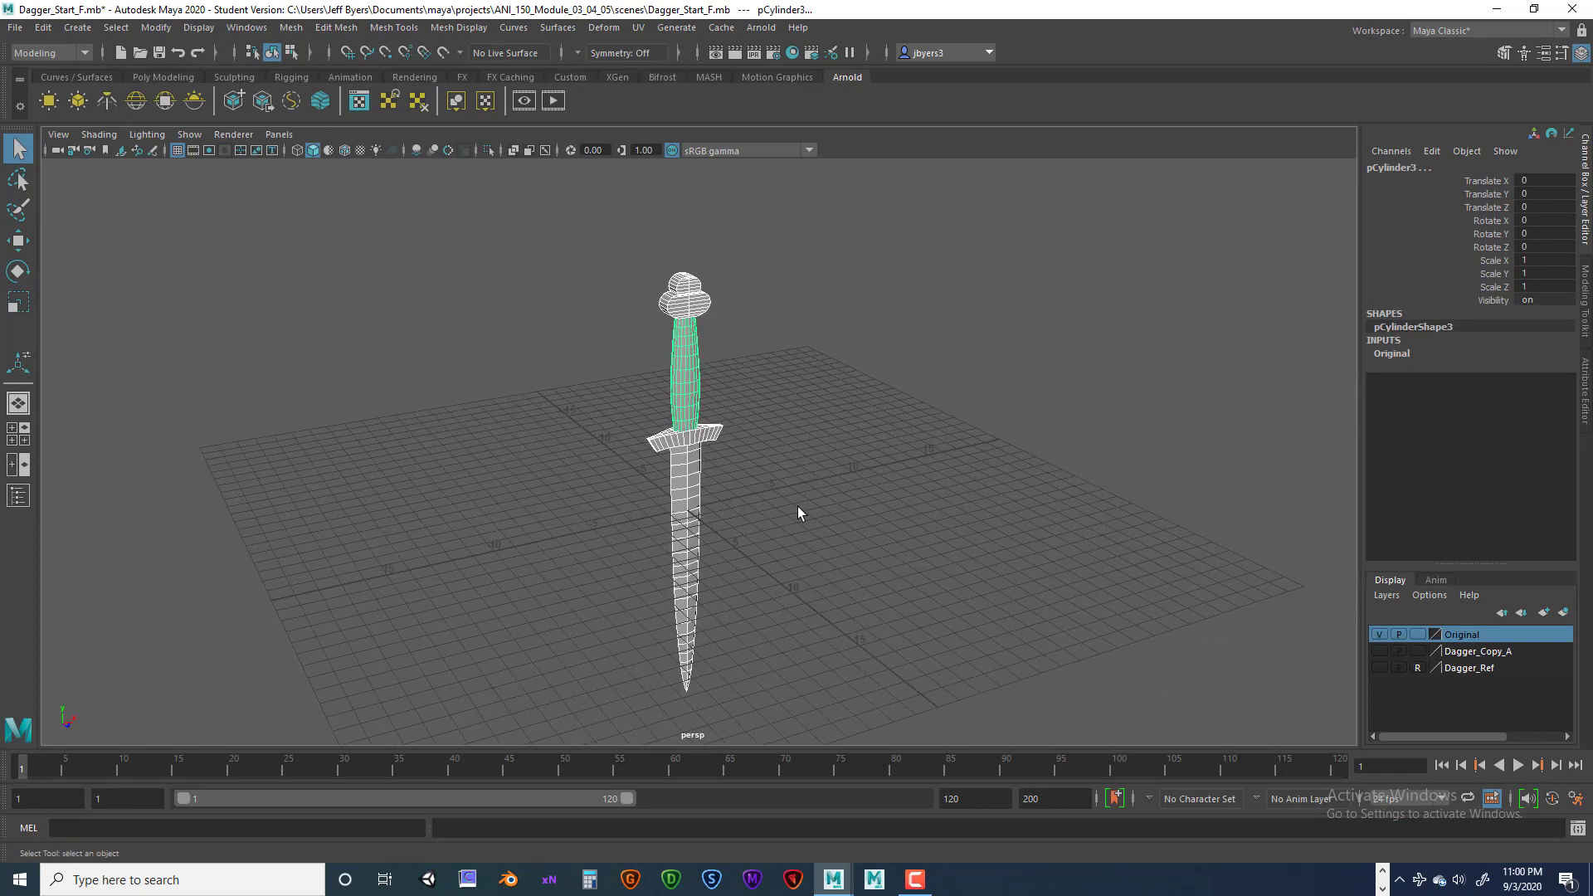
pyautogui.click(15, 28)
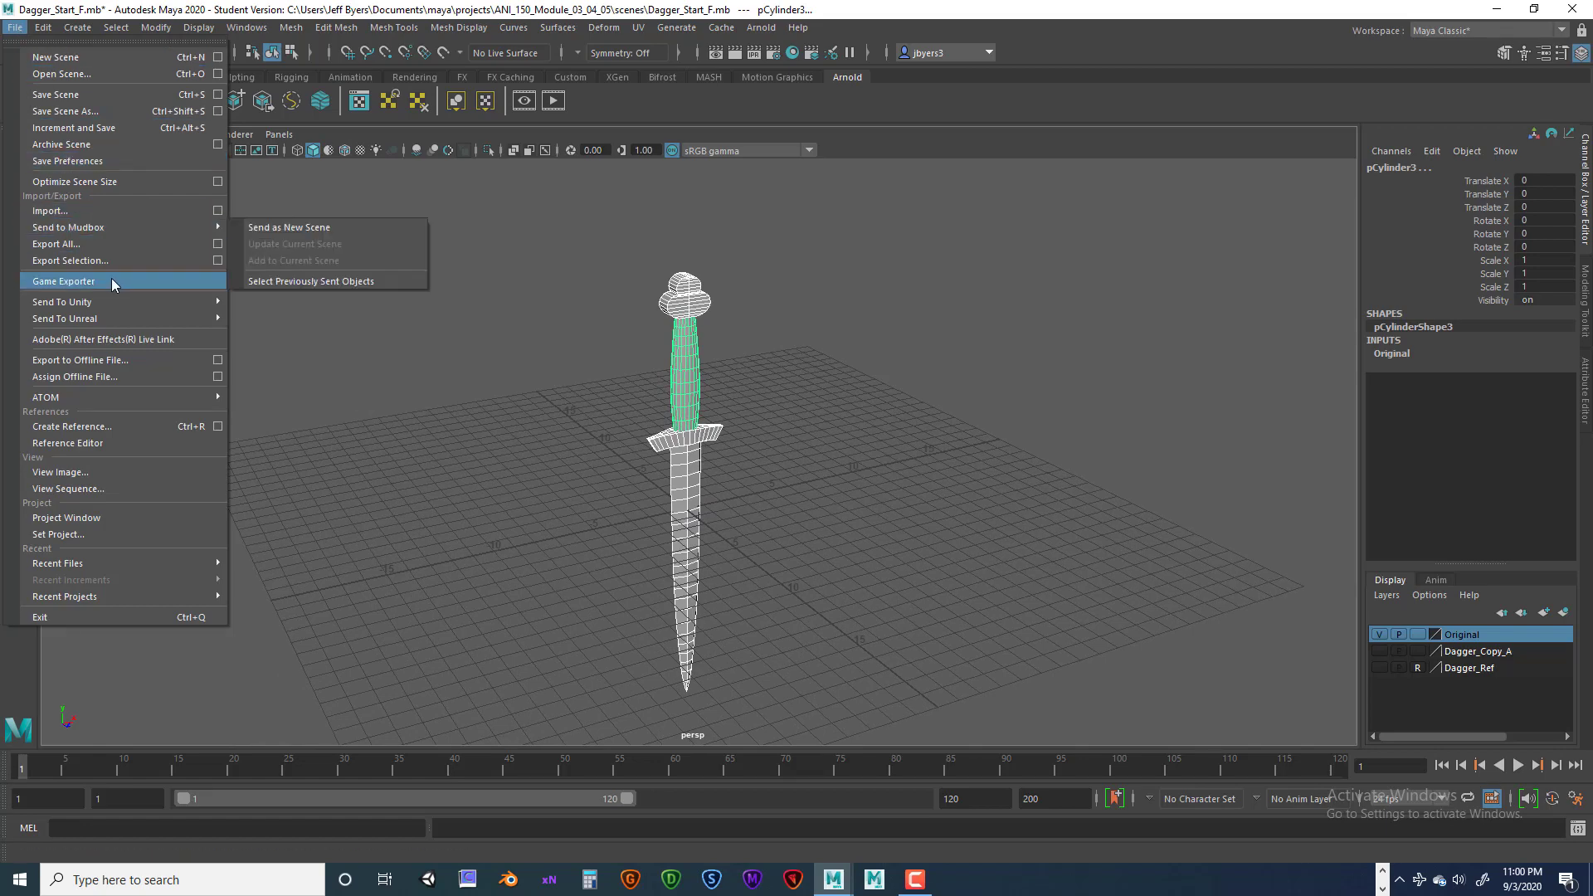
# Export the selected dagger as DAGGER_EXPORT.mb using Export Selection.
pyautogui.click(219, 262)
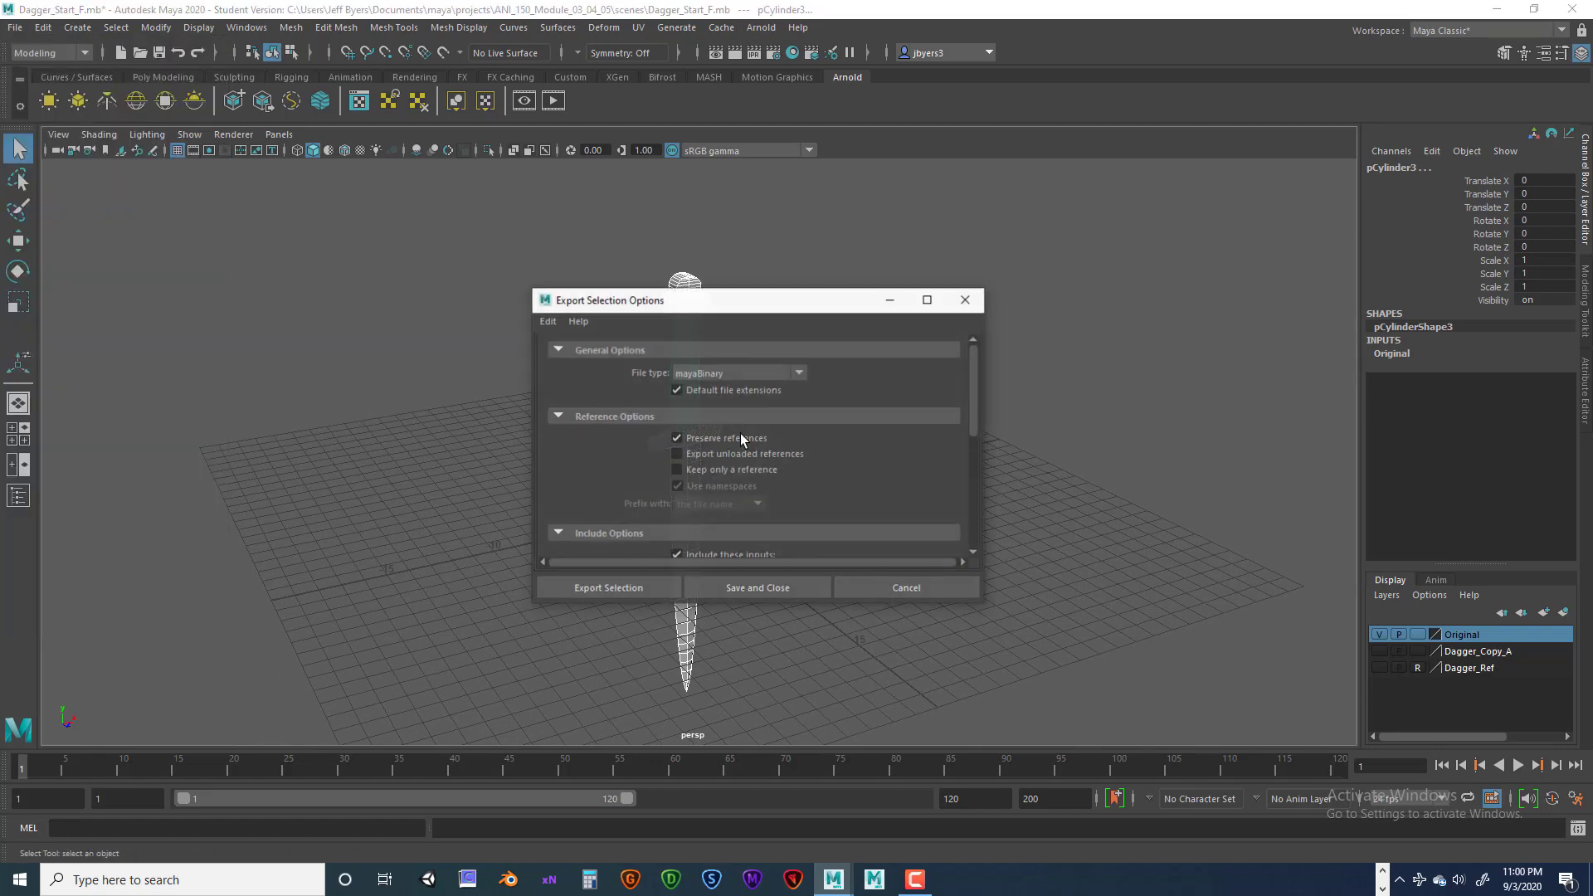
pyautogui.click(608, 588)
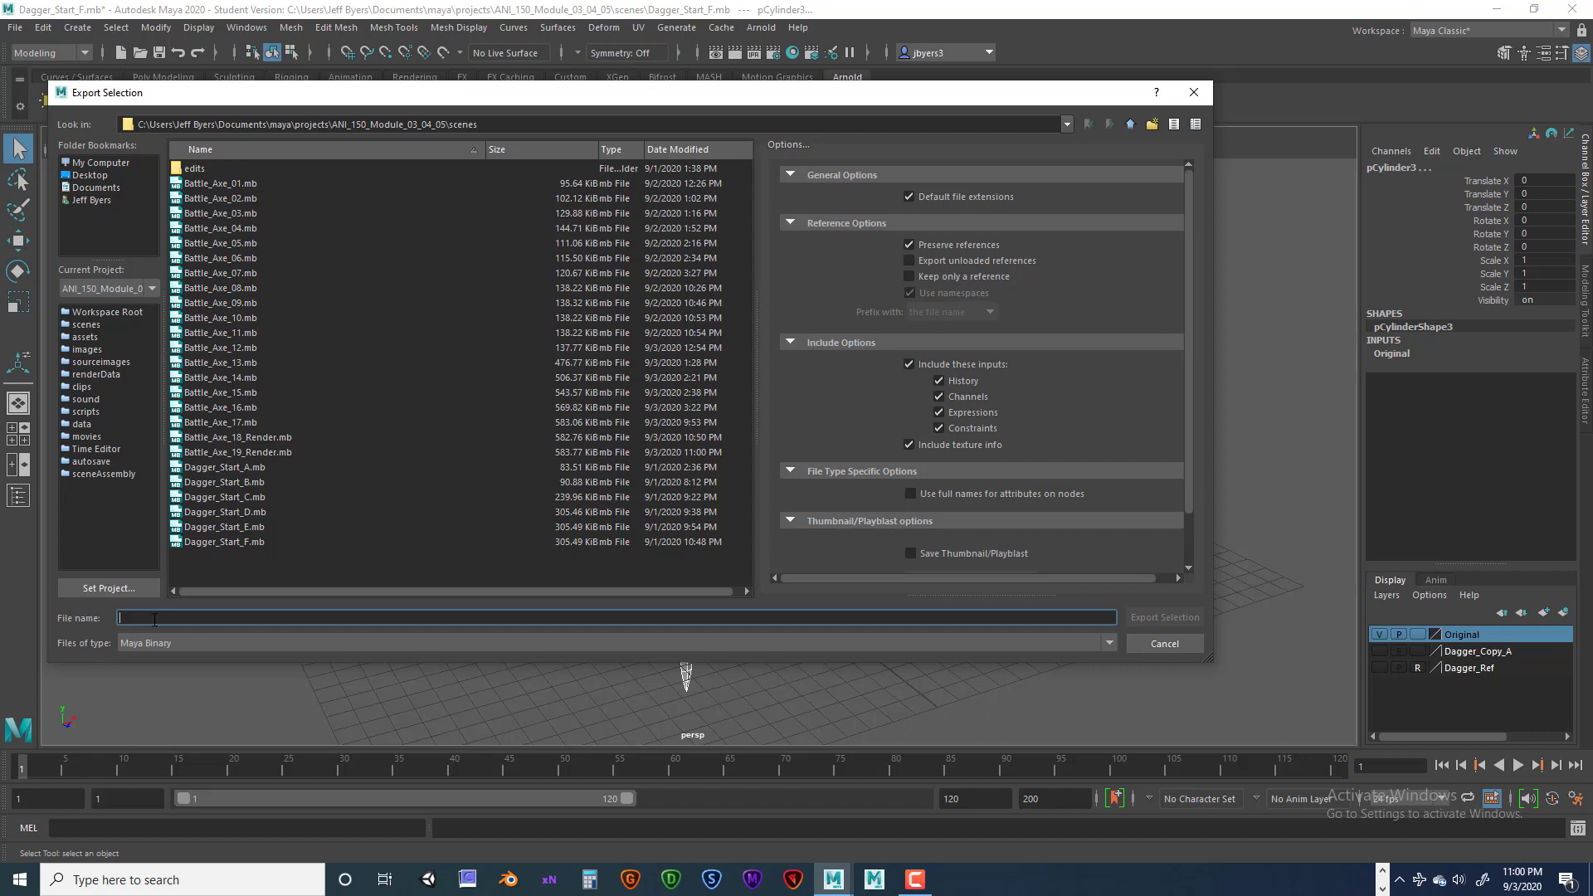
pyautogui.write('DA')
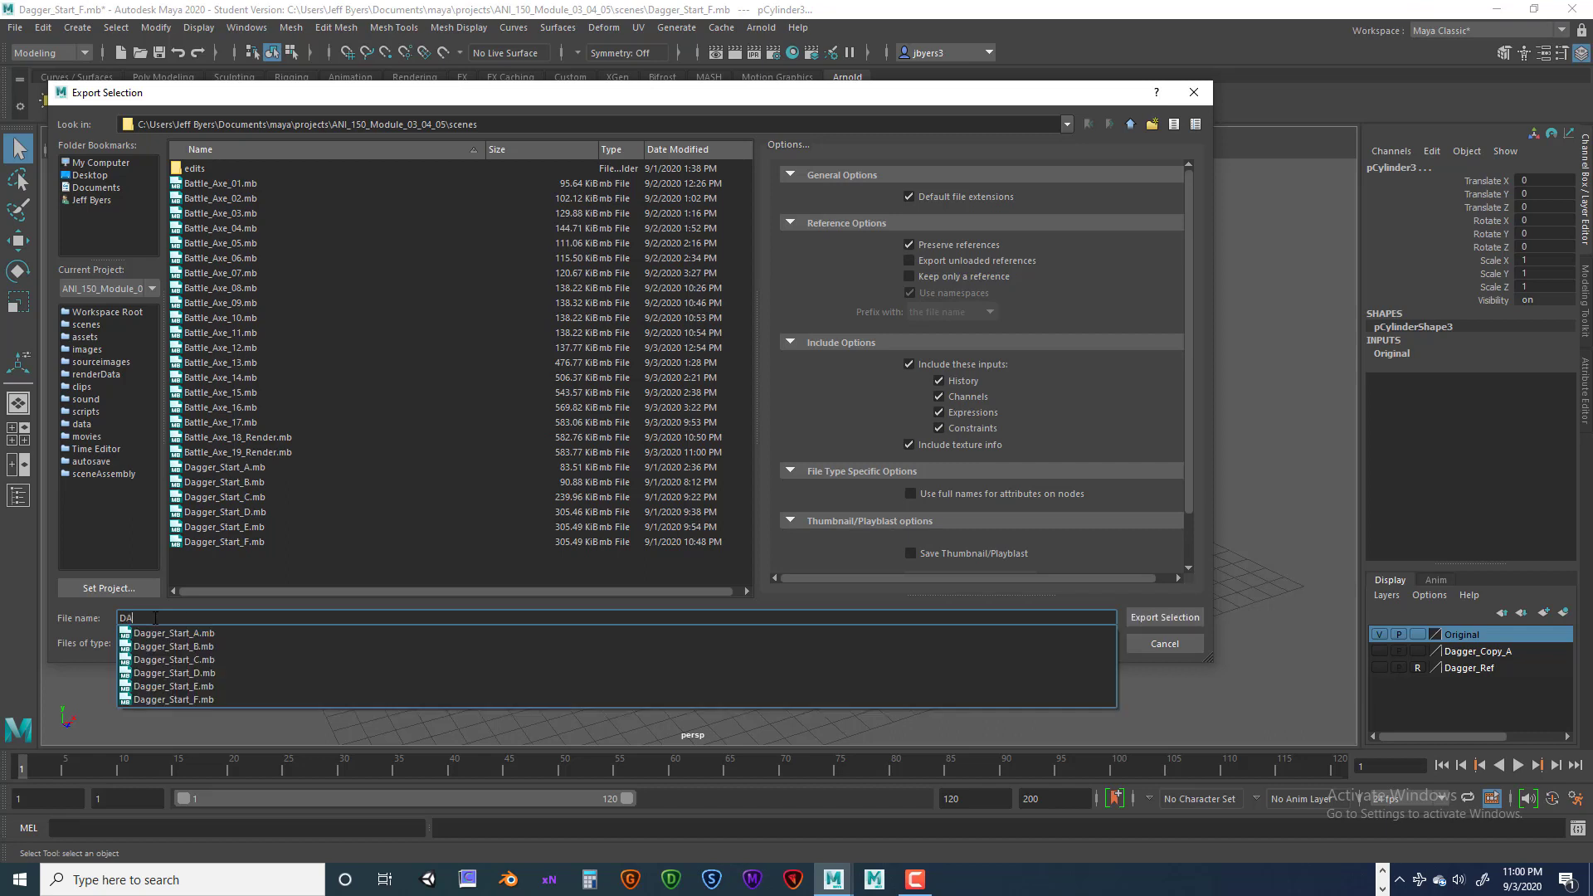
pyautogui.write('GGER_EXPORT')
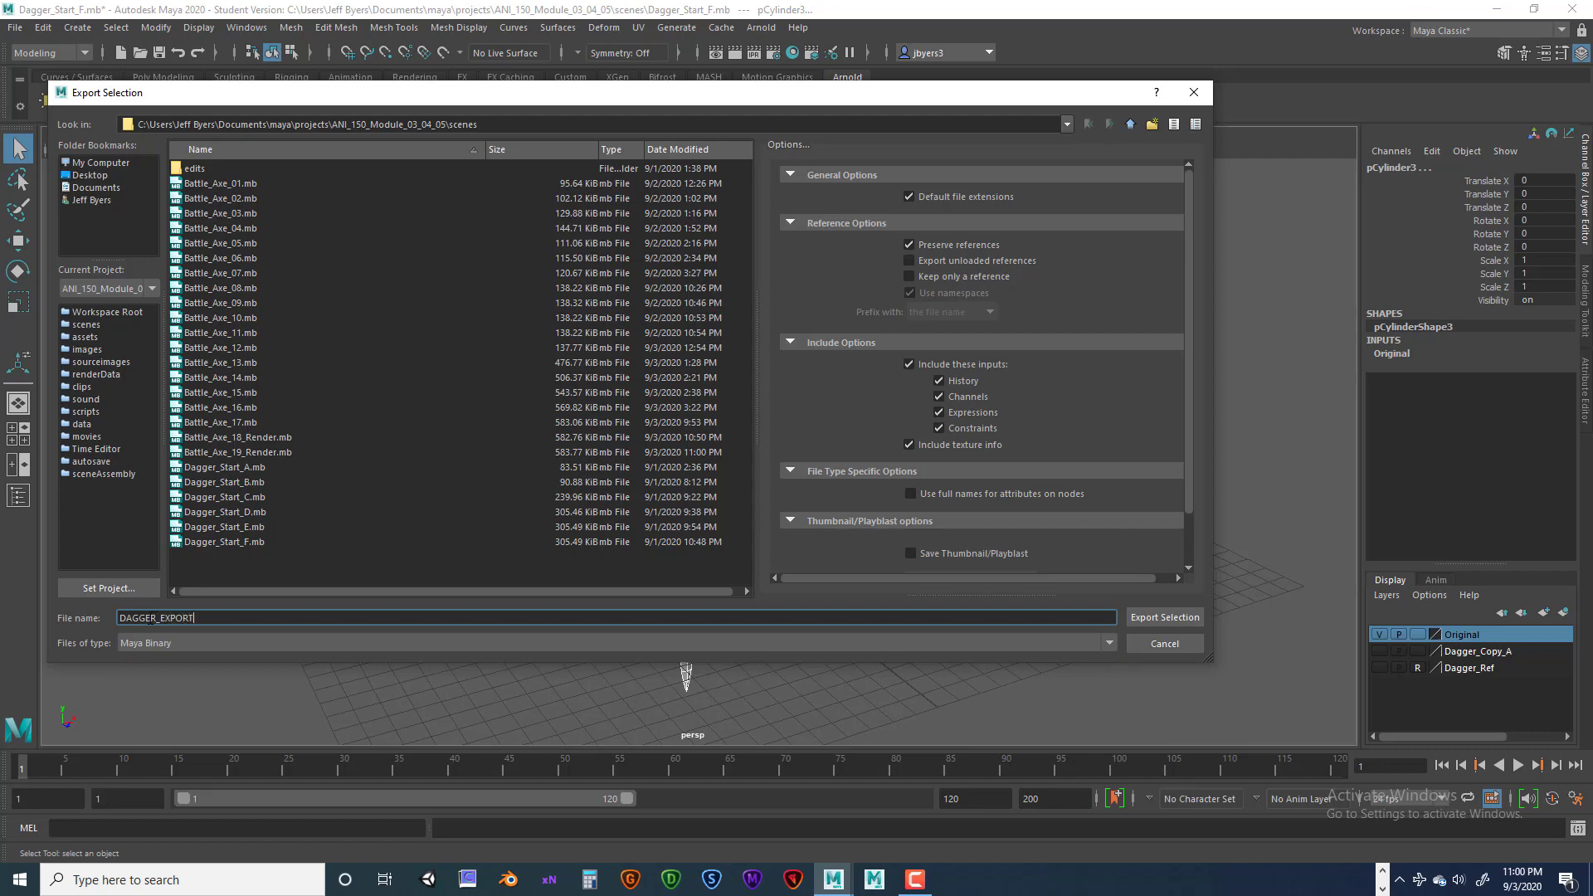
pyautogui.click(1150, 620)
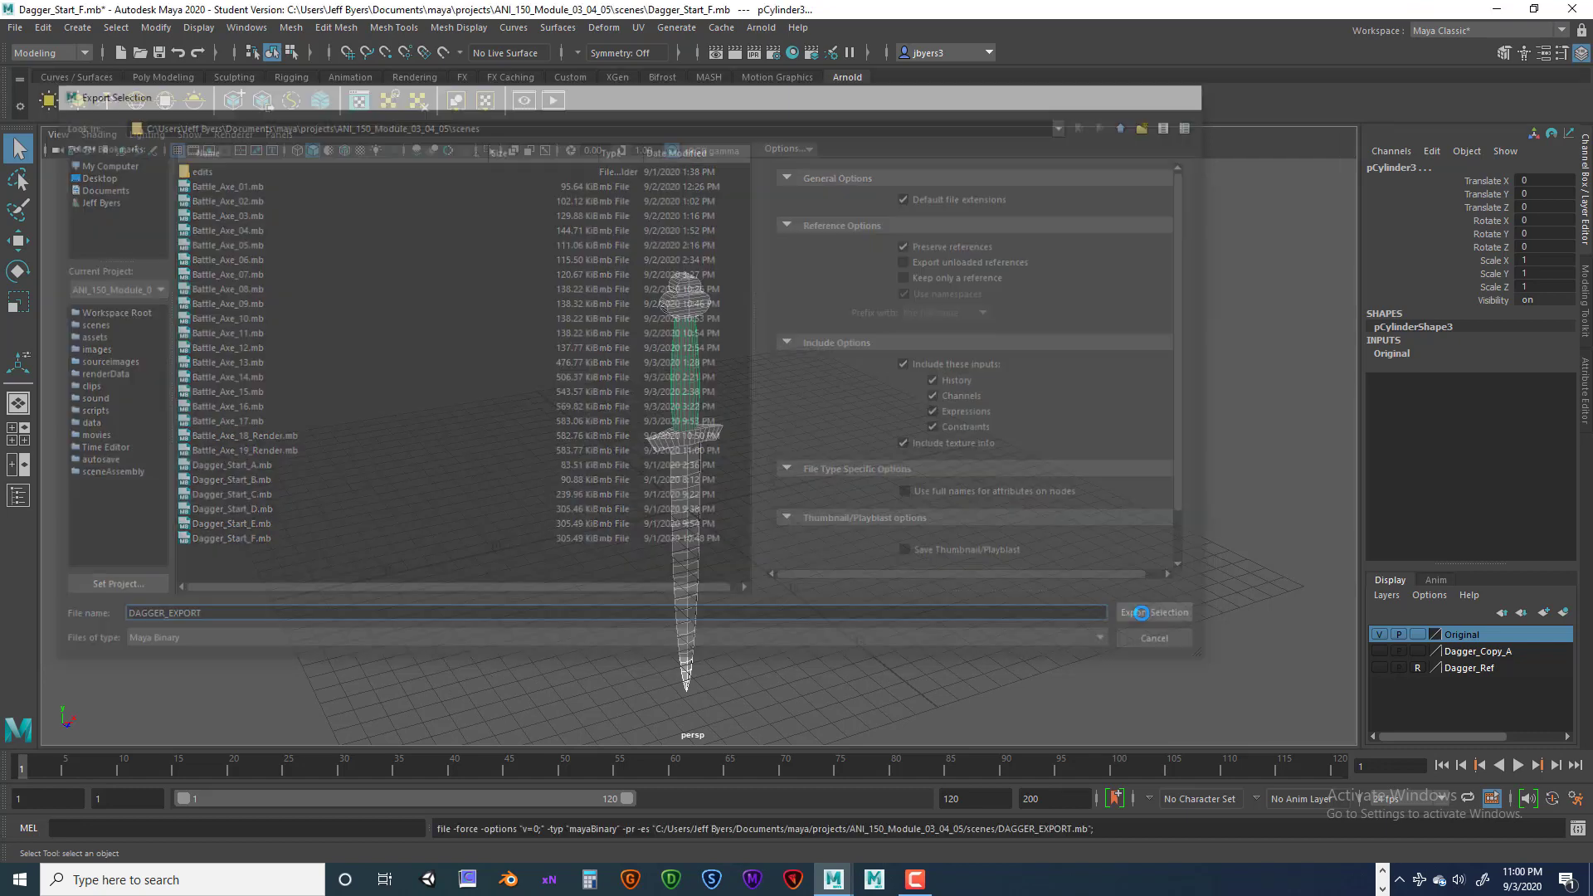
pyautogui.click(761, 455)
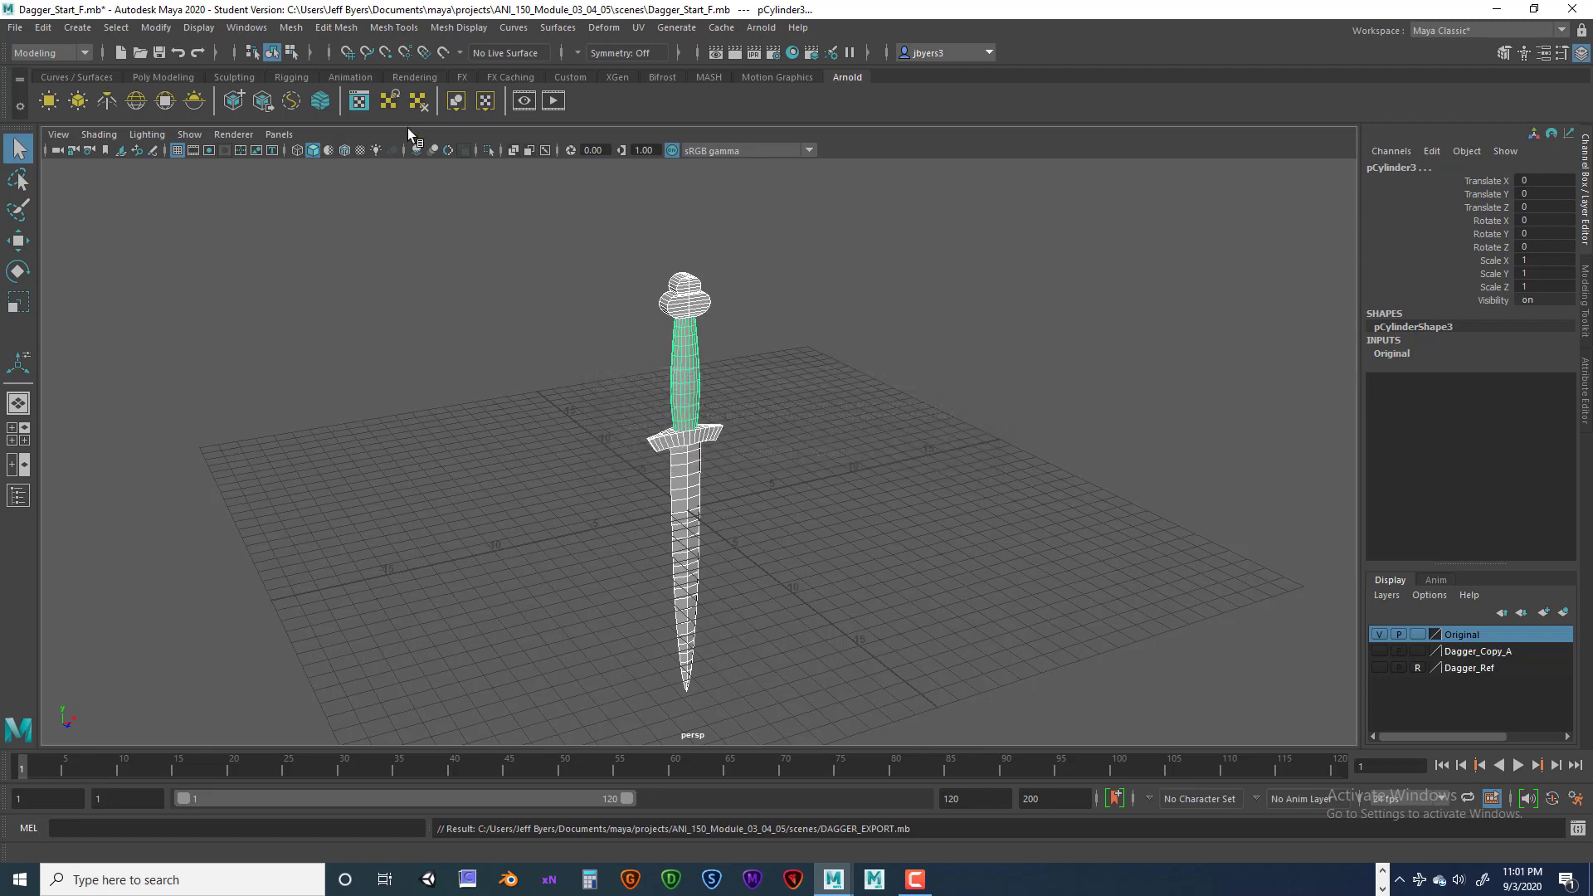
pyautogui.click(15, 28)
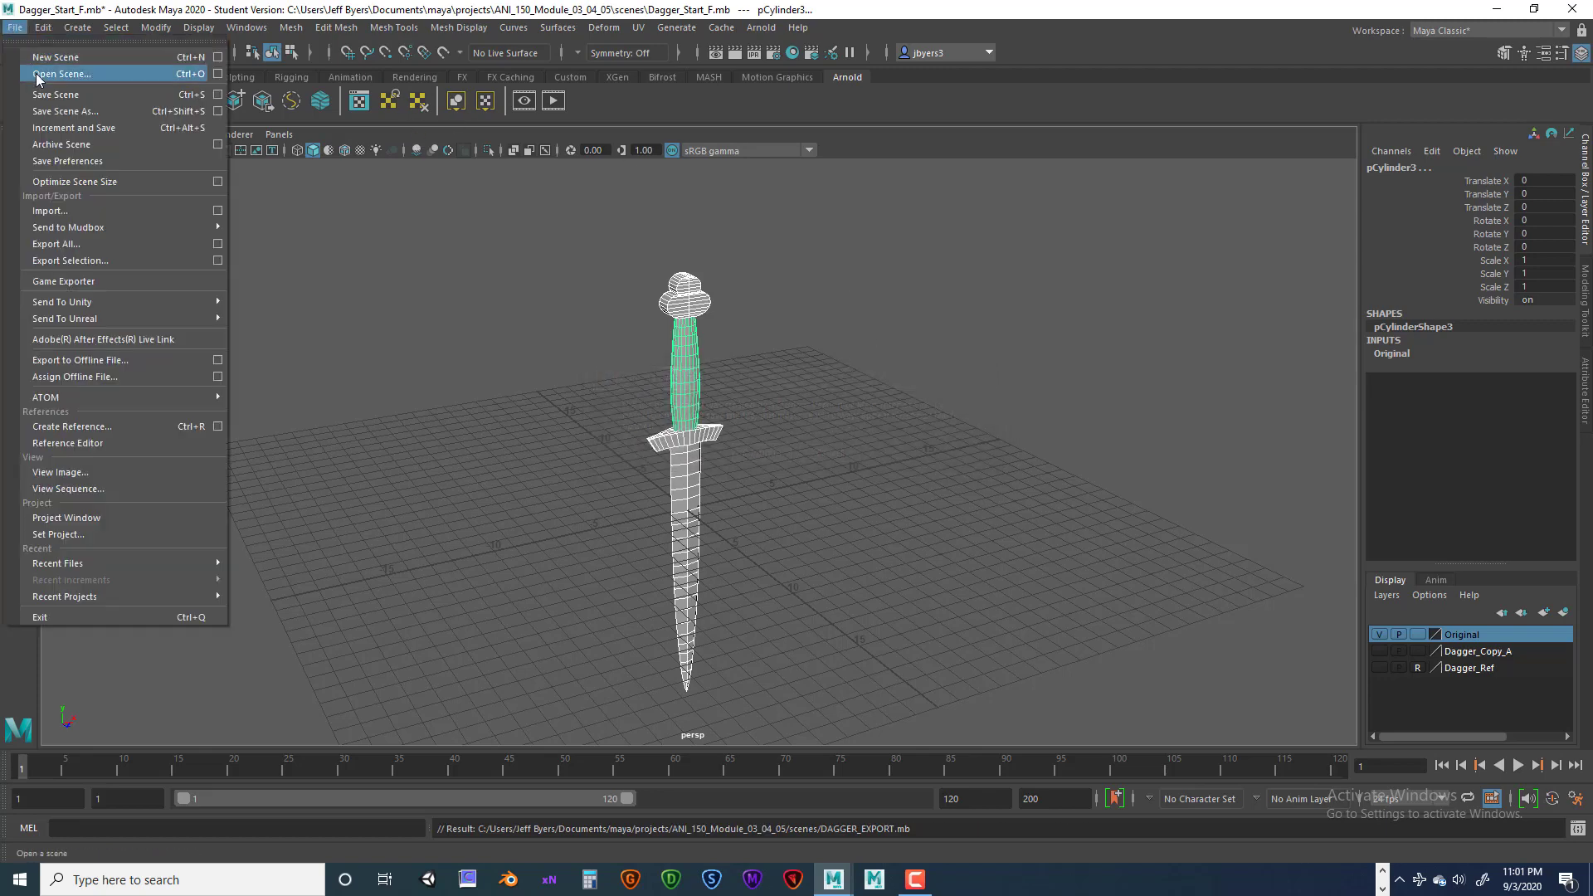
# Open Battle_Axe_19_Render.mb, answering the save prompt for the dagger scene.
pyautogui.click(41, 74)
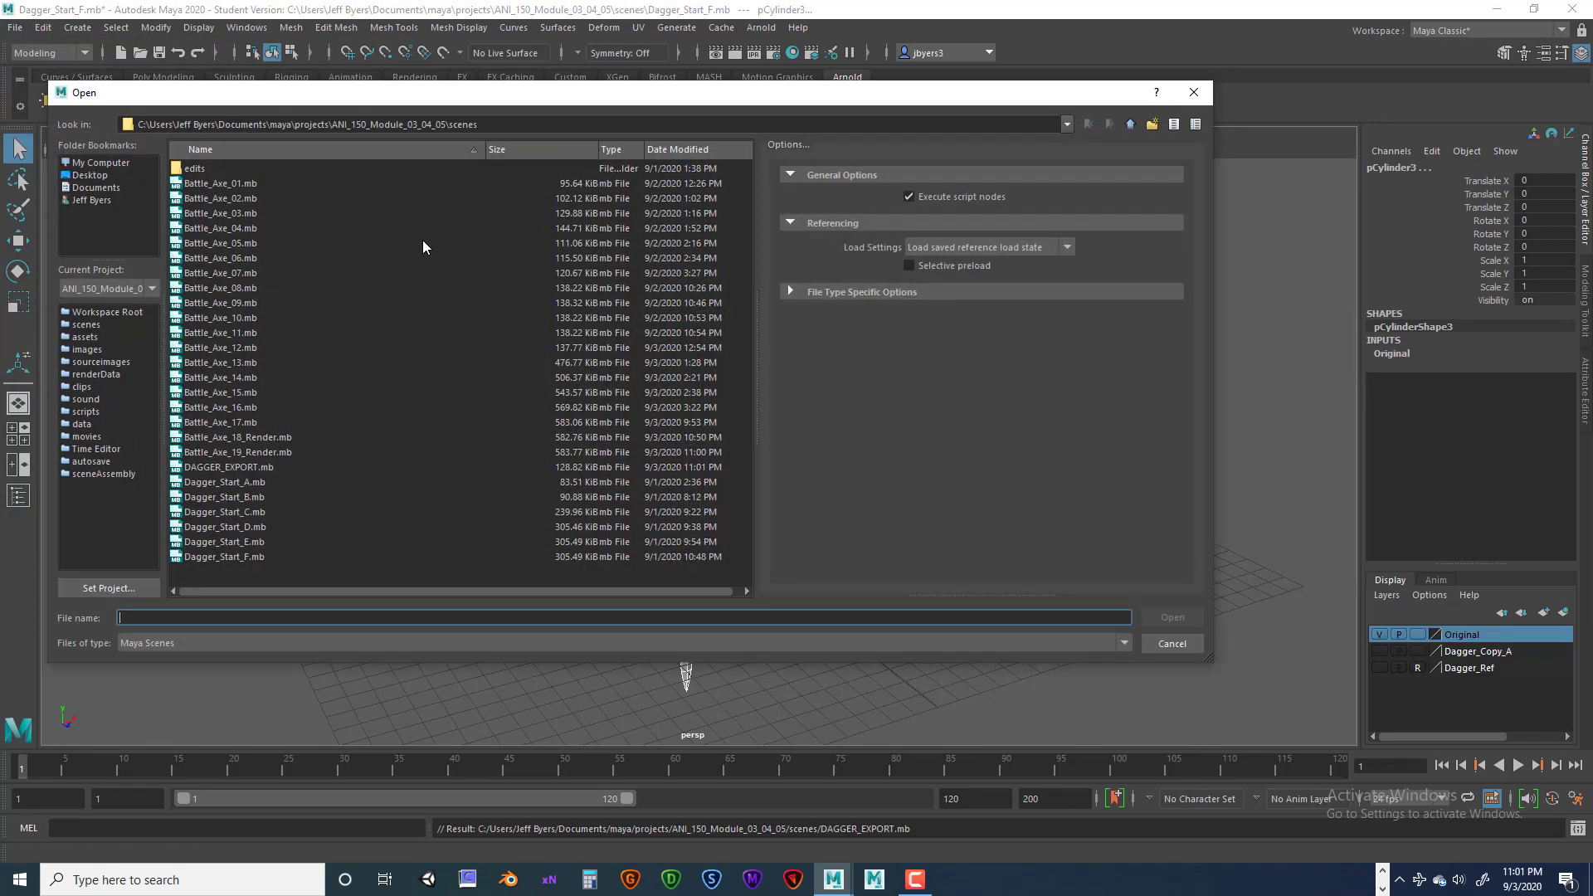
pyautogui.click(277, 455)
pyautogui.click(1172, 617)
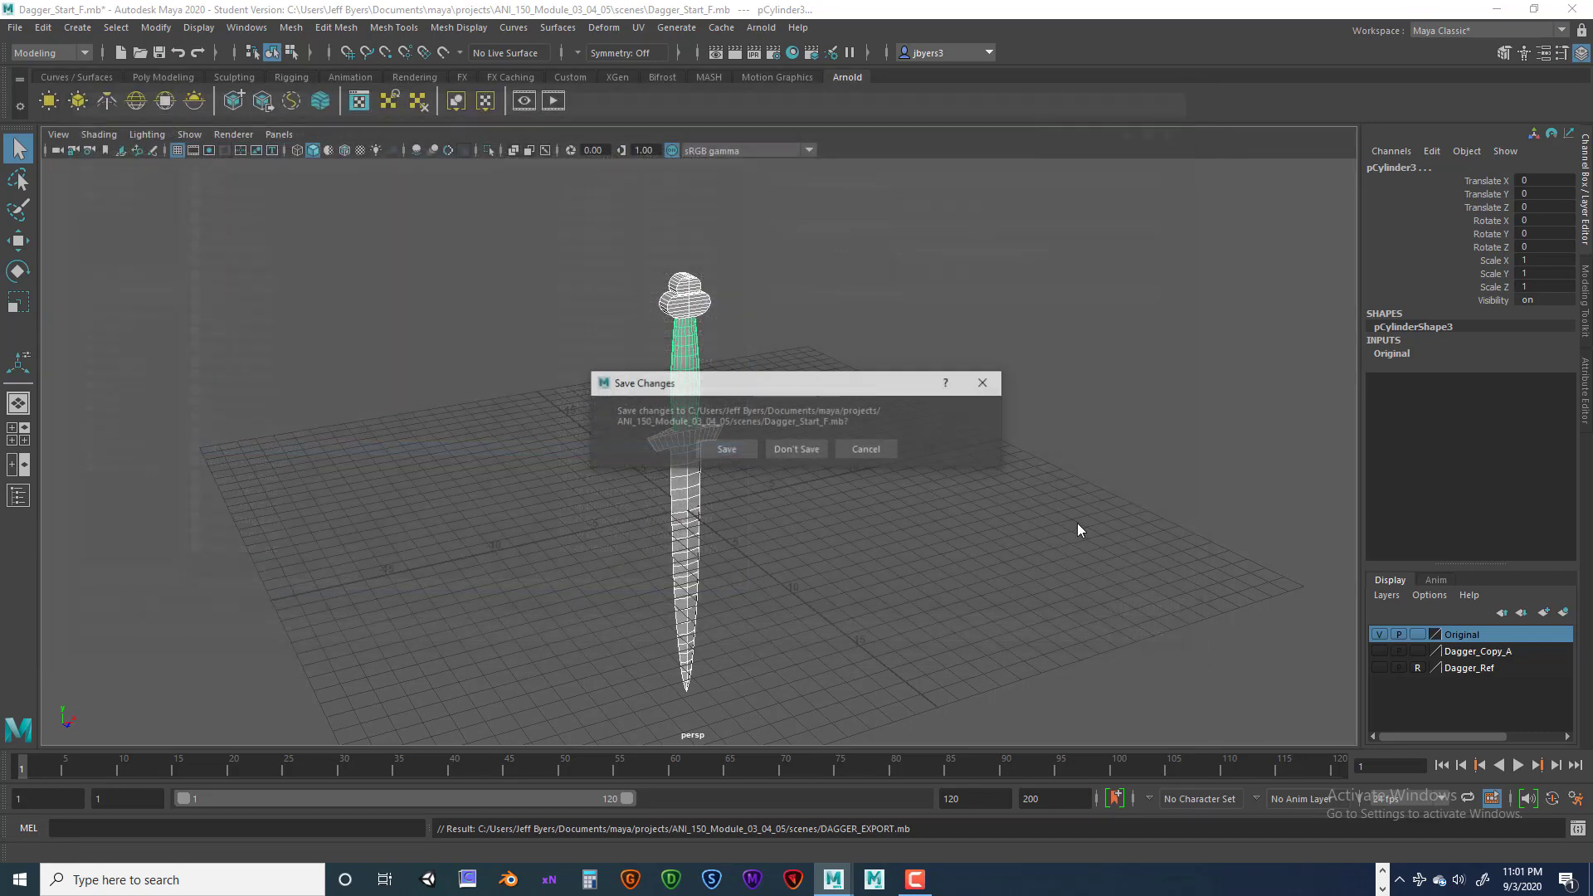
pyautogui.click(788, 454)
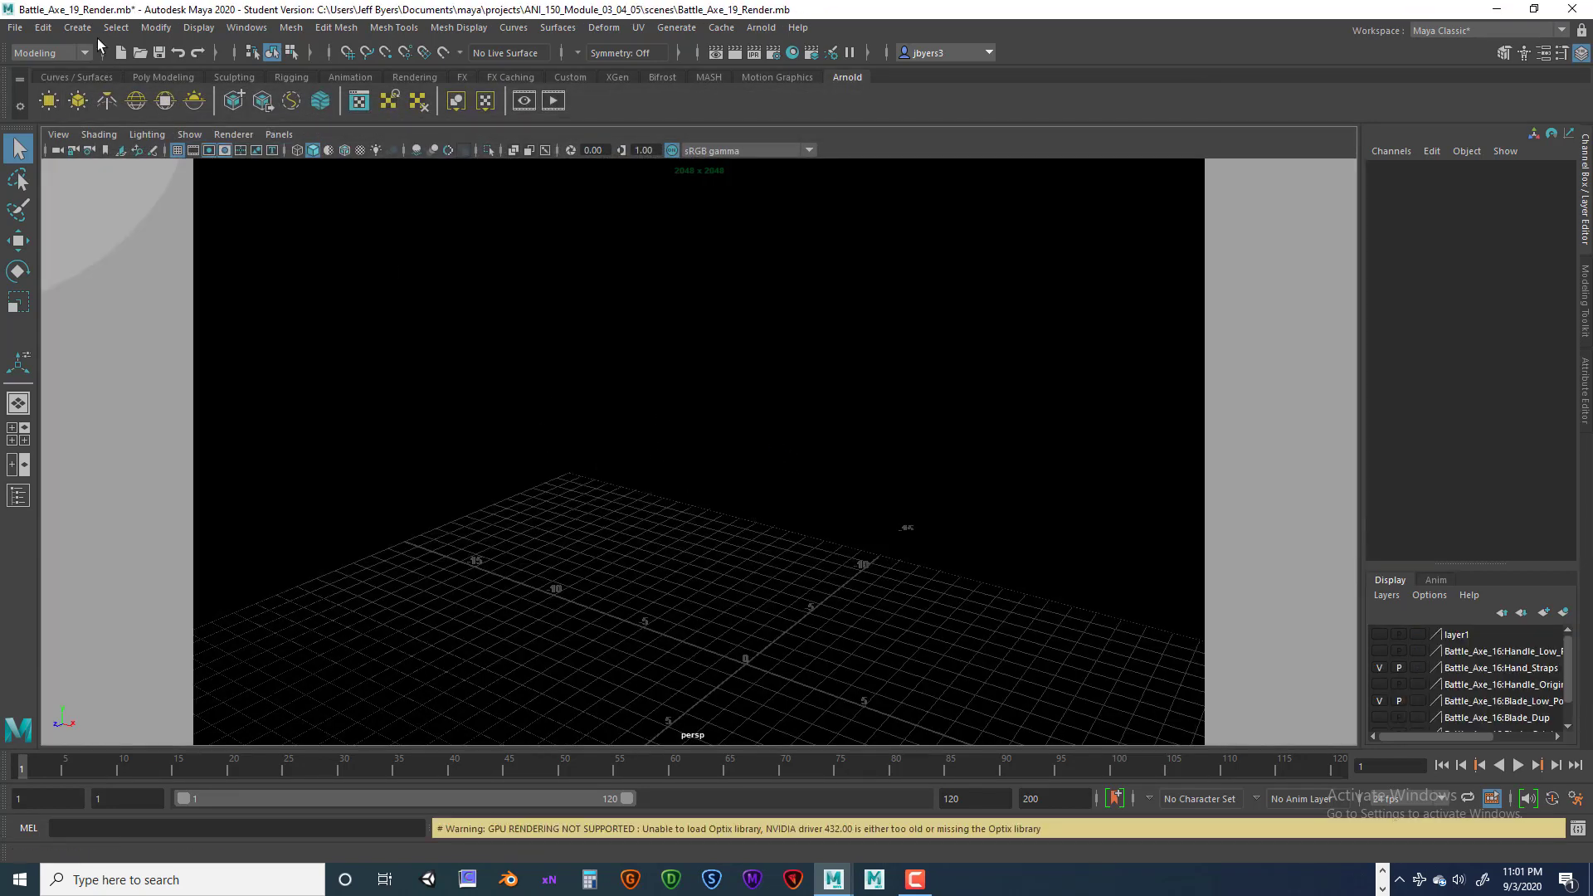
pyautogui.click(16, 29)
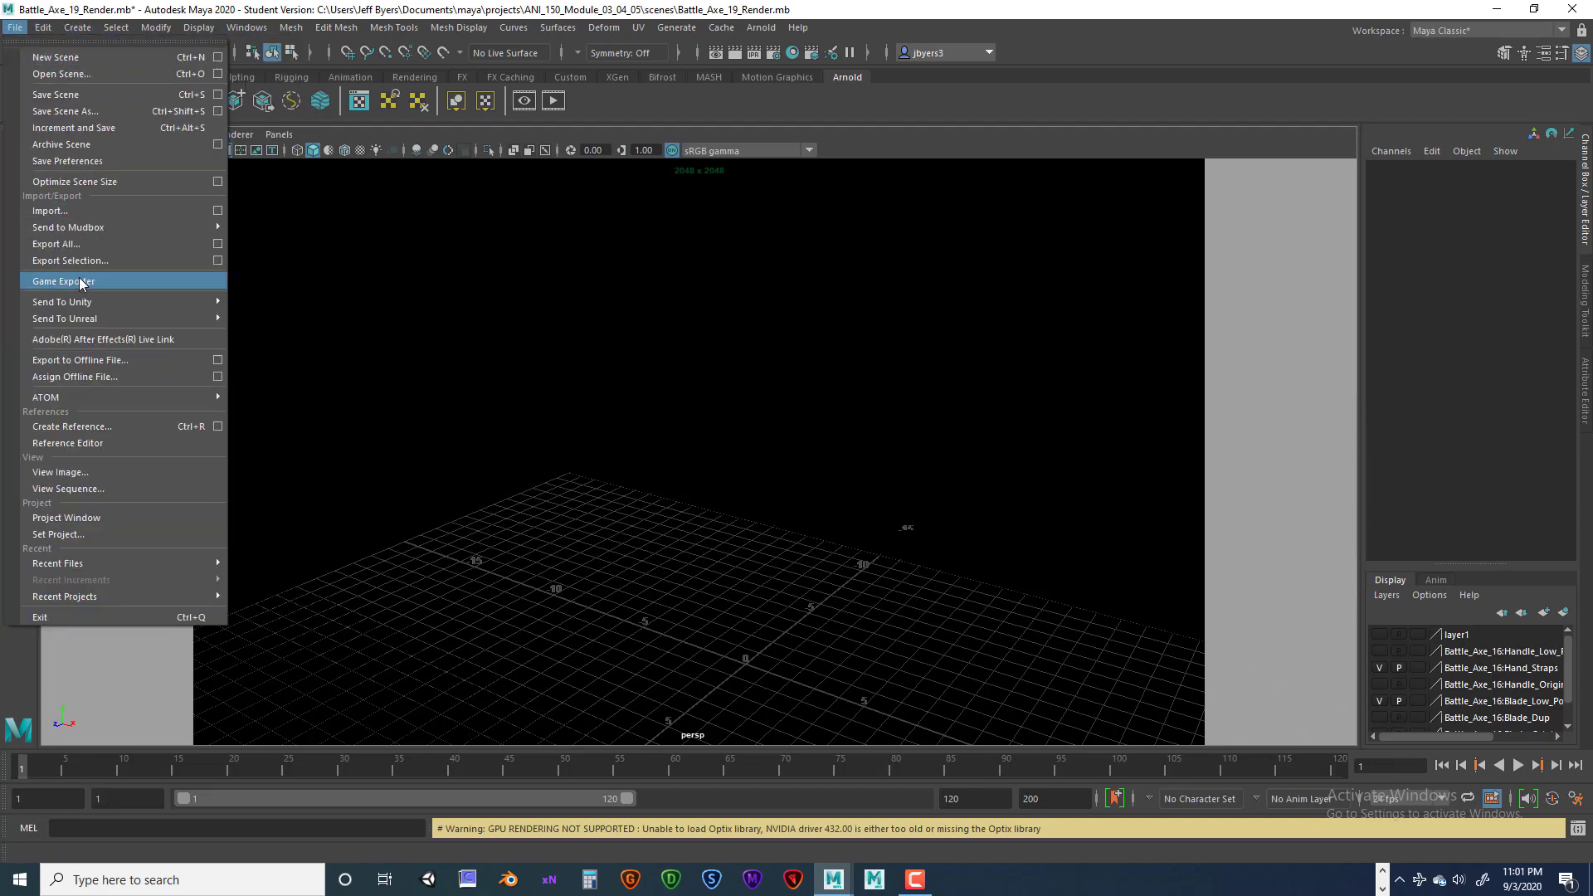
# Import DAGGER_EXPORT.mb into the axe scene, accepting the student version warning.
pyautogui.click(63, 213)
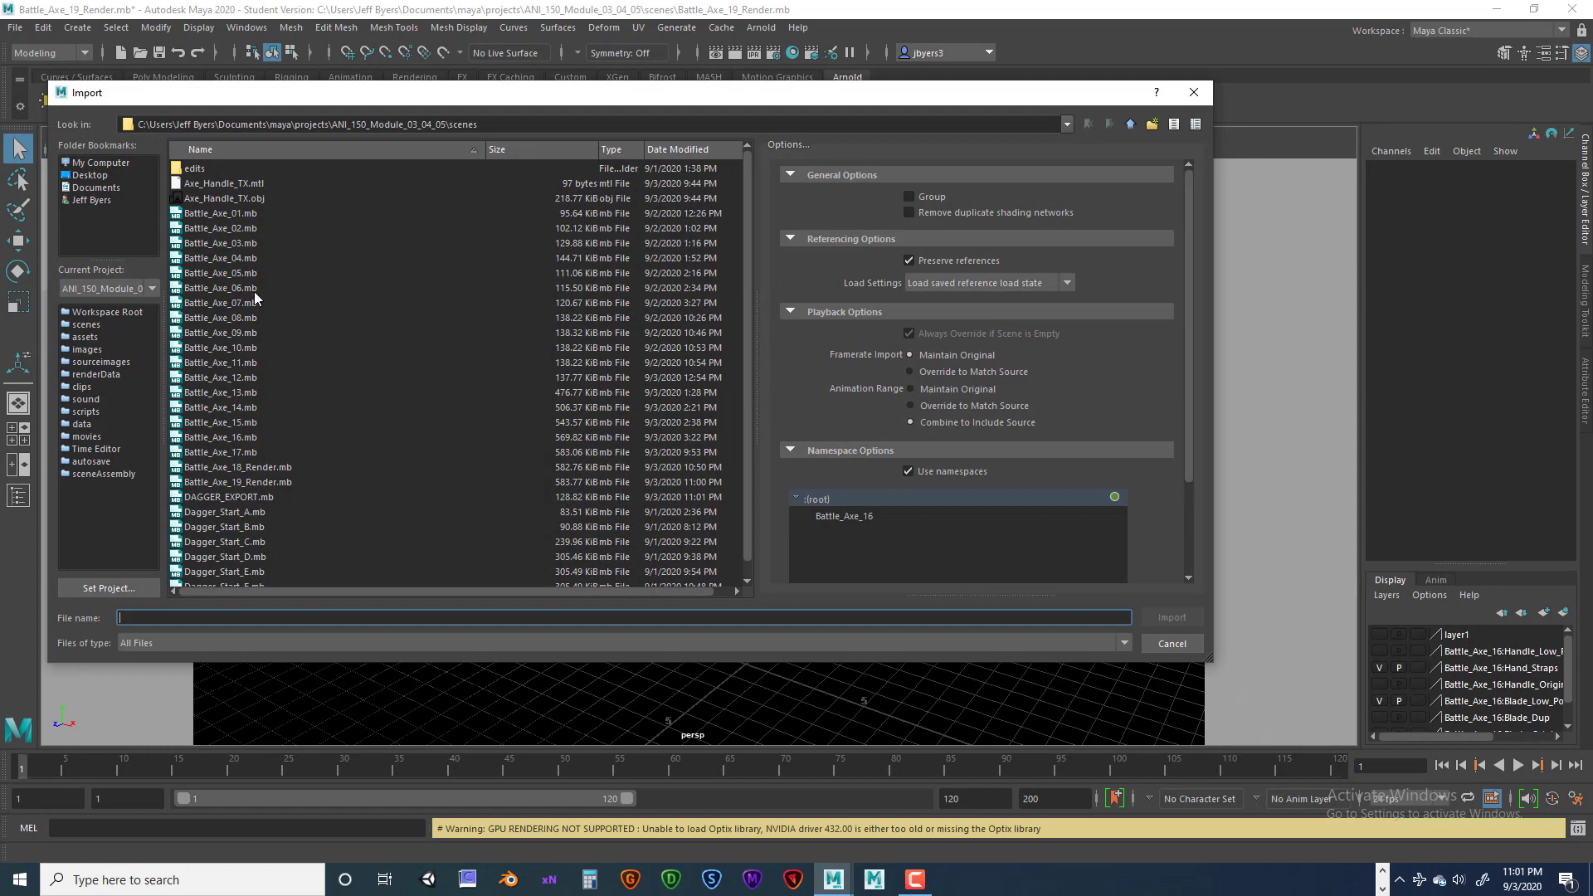
pyautogui.scroll(-1, 278, 421)
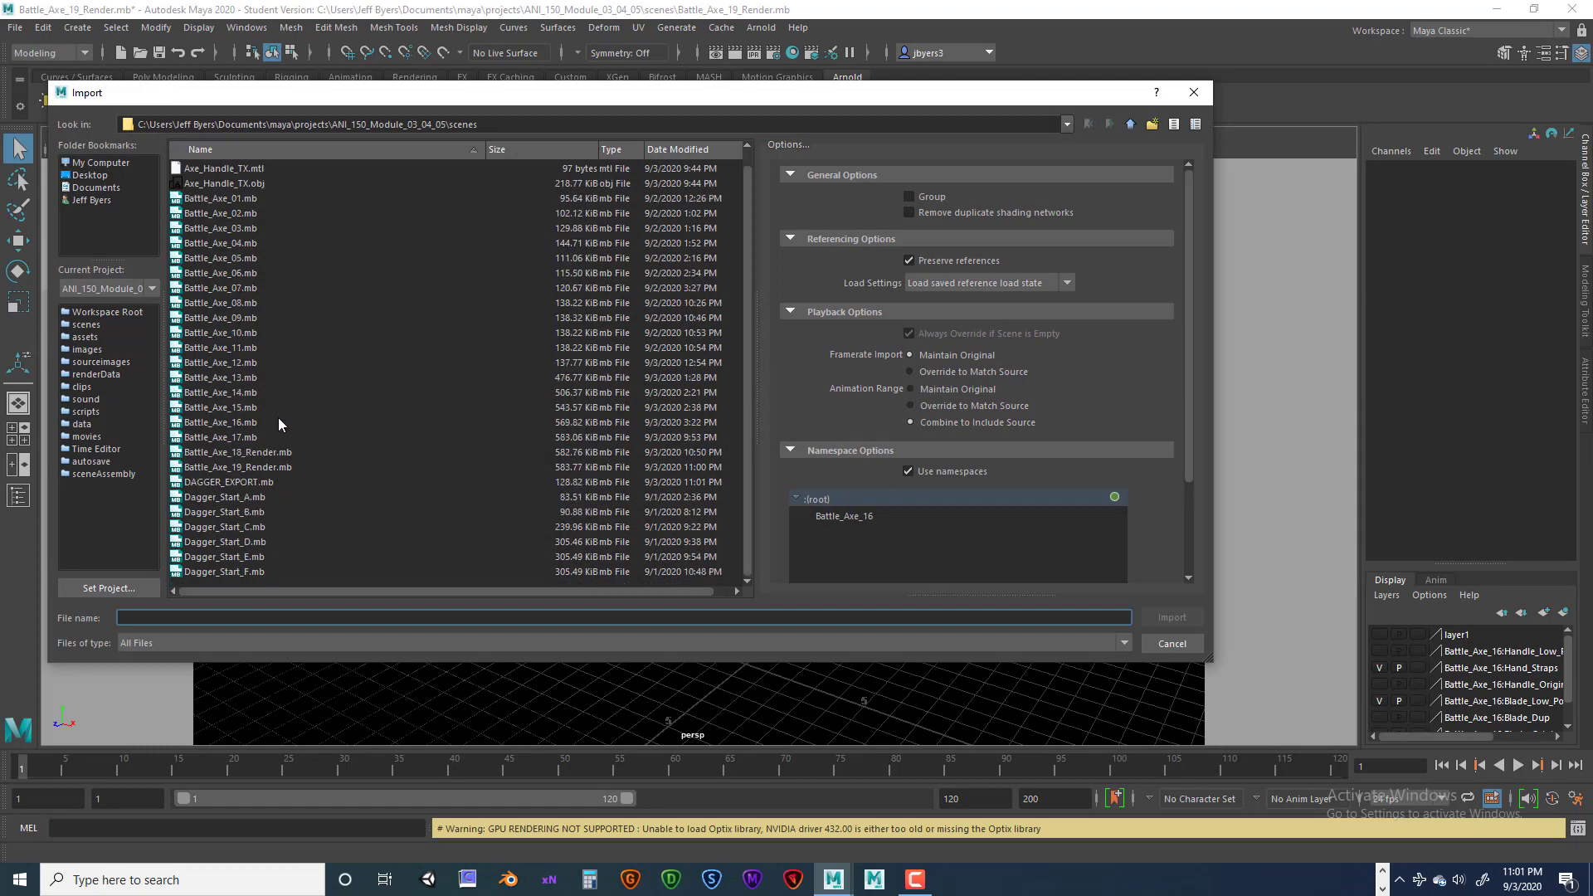
pyautogui.click(257, 481)
pyautogui.click(1195, 618)
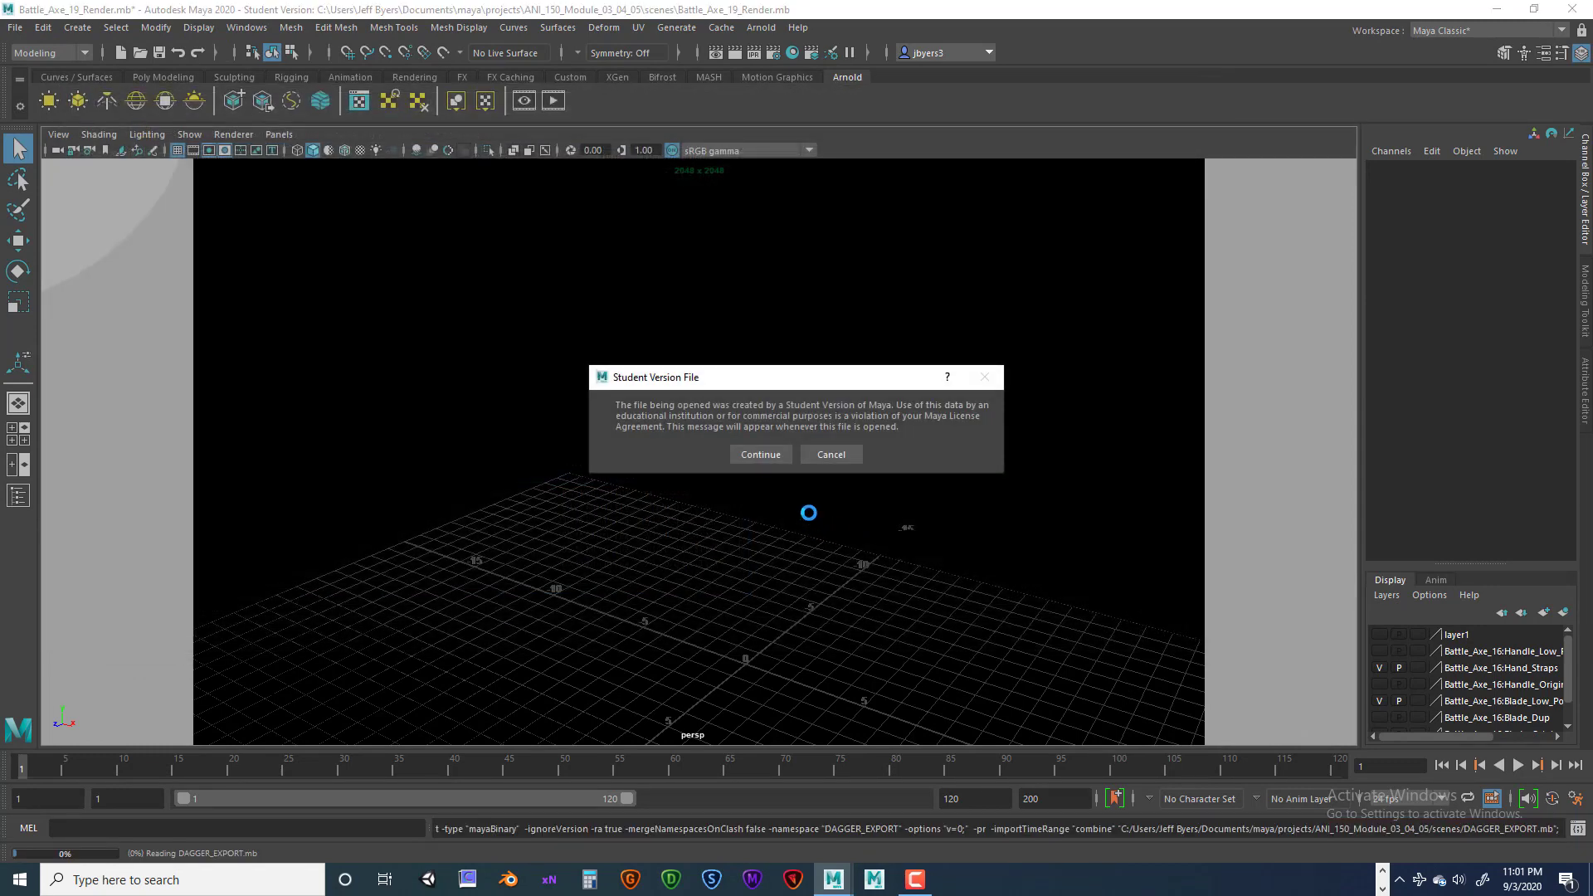
pyautogui.click(771, 453)
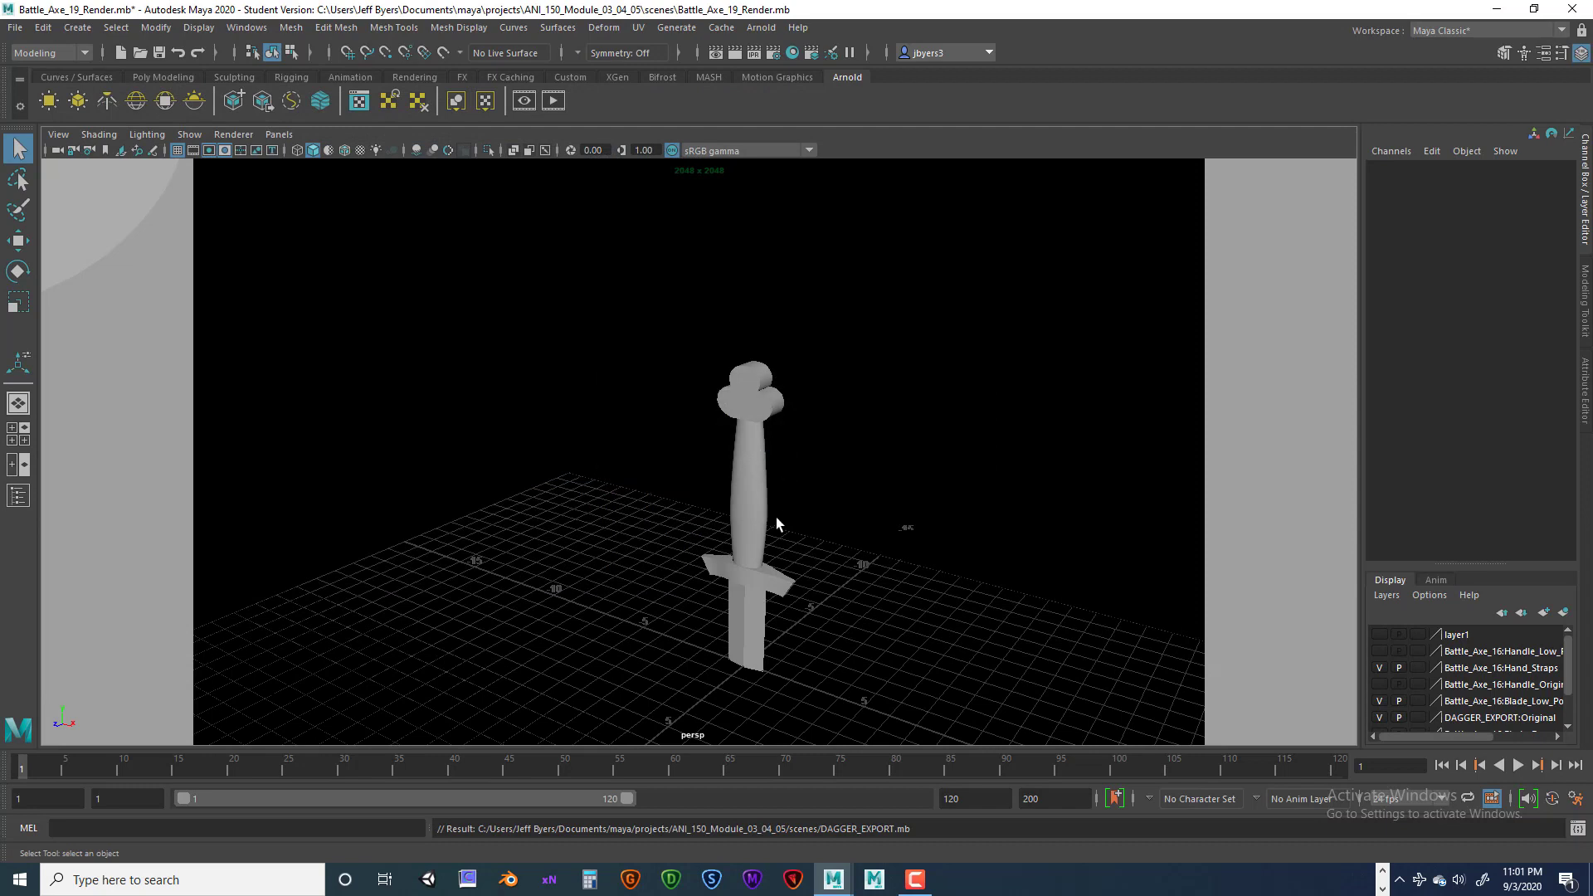
# Select the dagger's blade, guard and pommel and move them up on Y.
pyautogui.click(754, 610)
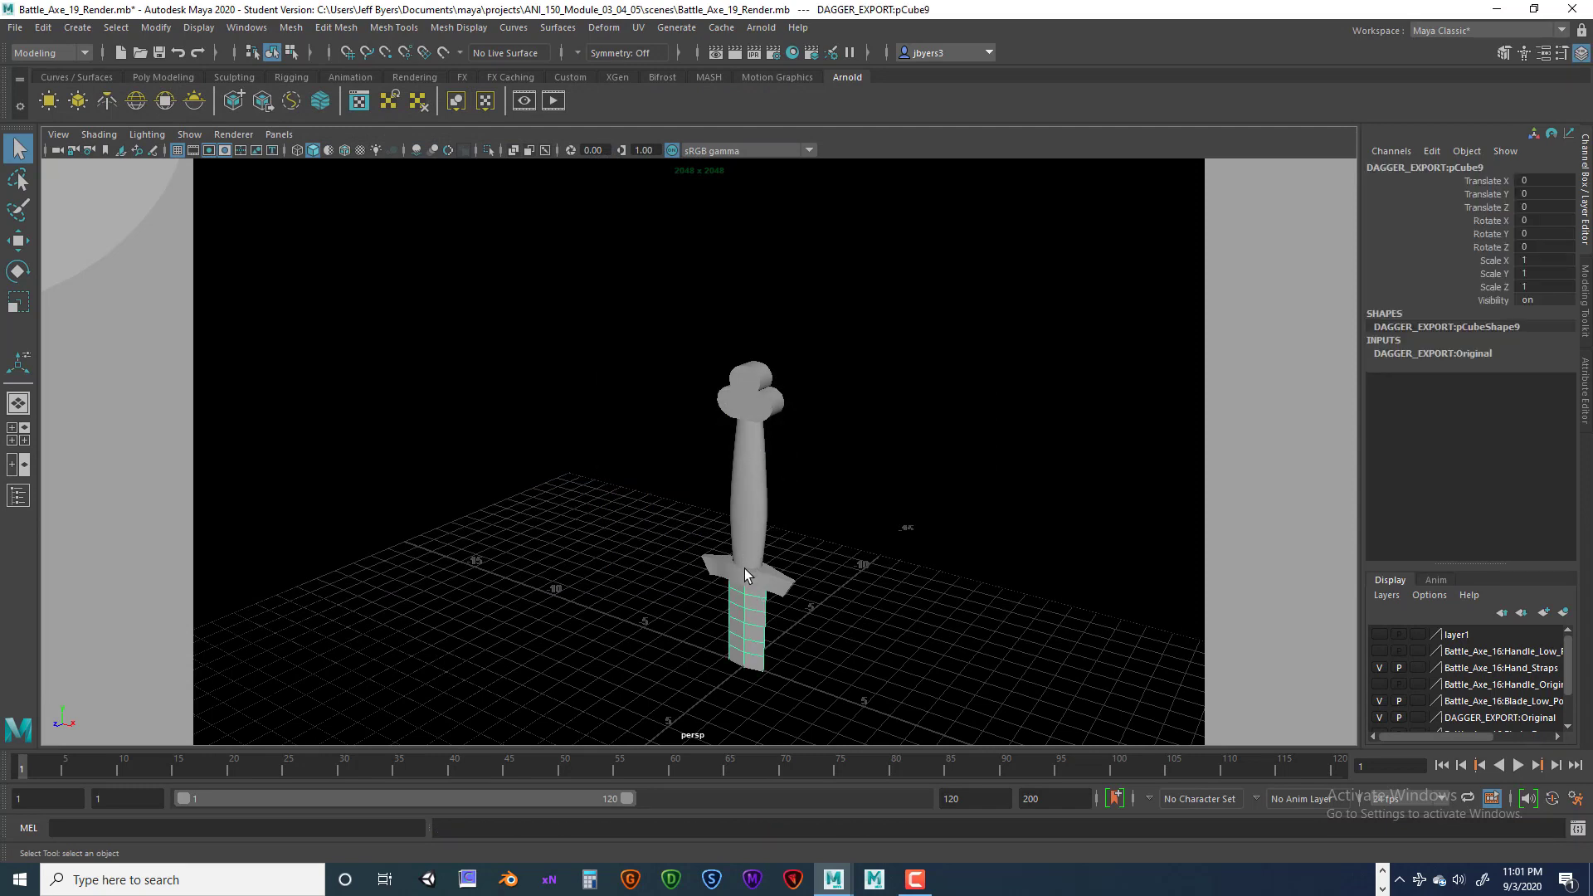
pyautogui.keyDown('shift'); pyautogui.click(744, 569); pyautogui.keyUp('shift')
pyautogui.keyDown('shift'); pyautogui.click(749, 419); pyautogui.keyUp('shift')
pyautogui.press('w')
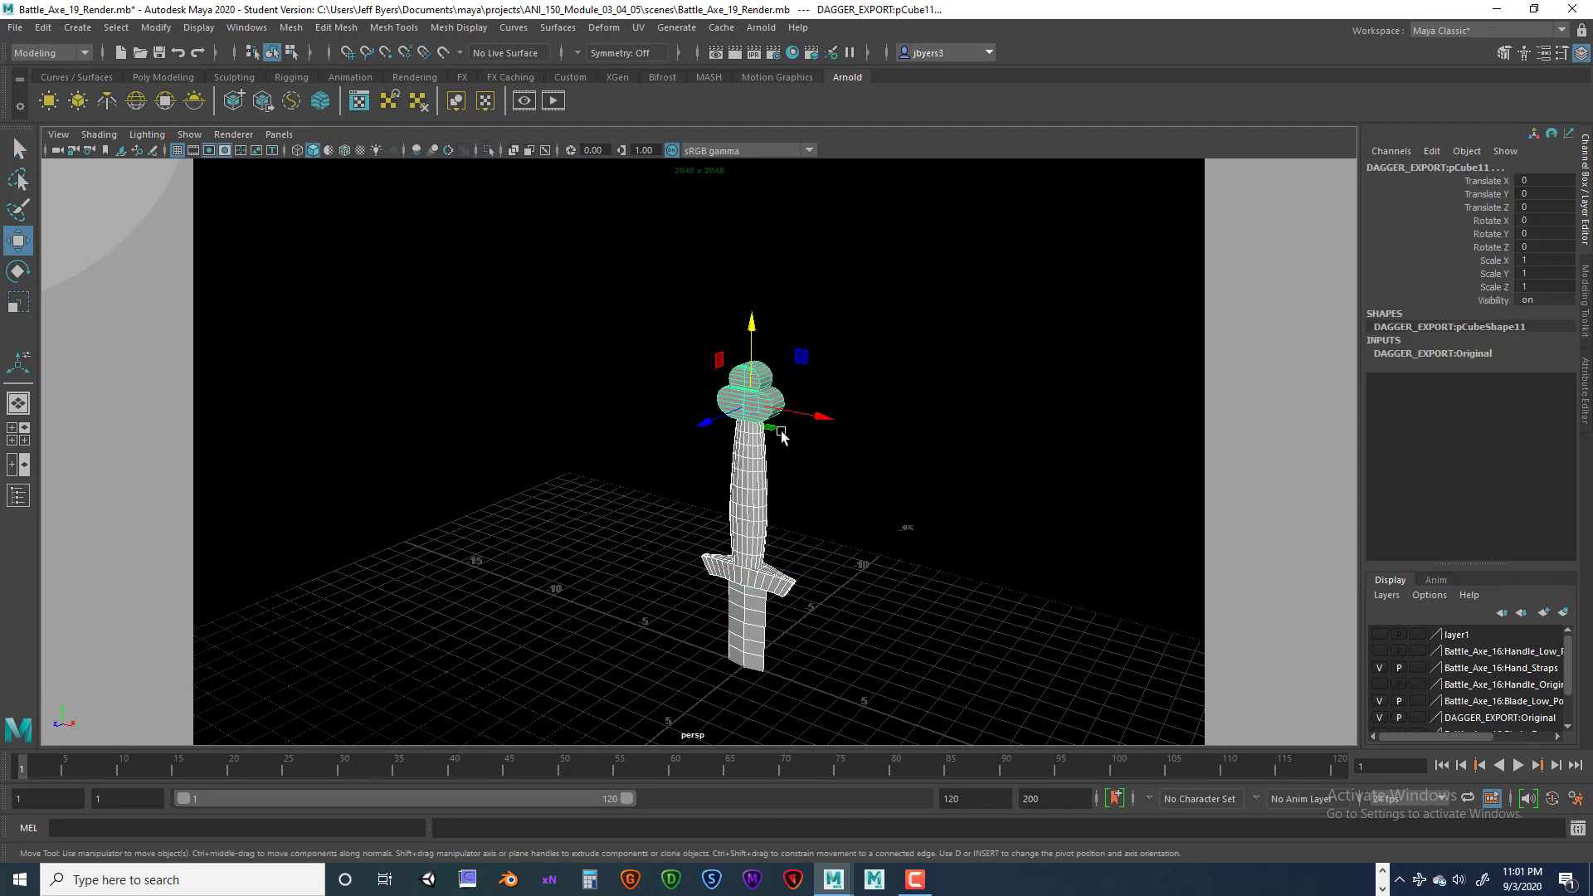
pyautogui.moveTo(756, 452); pyautogui.dragTo(778, 391, button='middle')
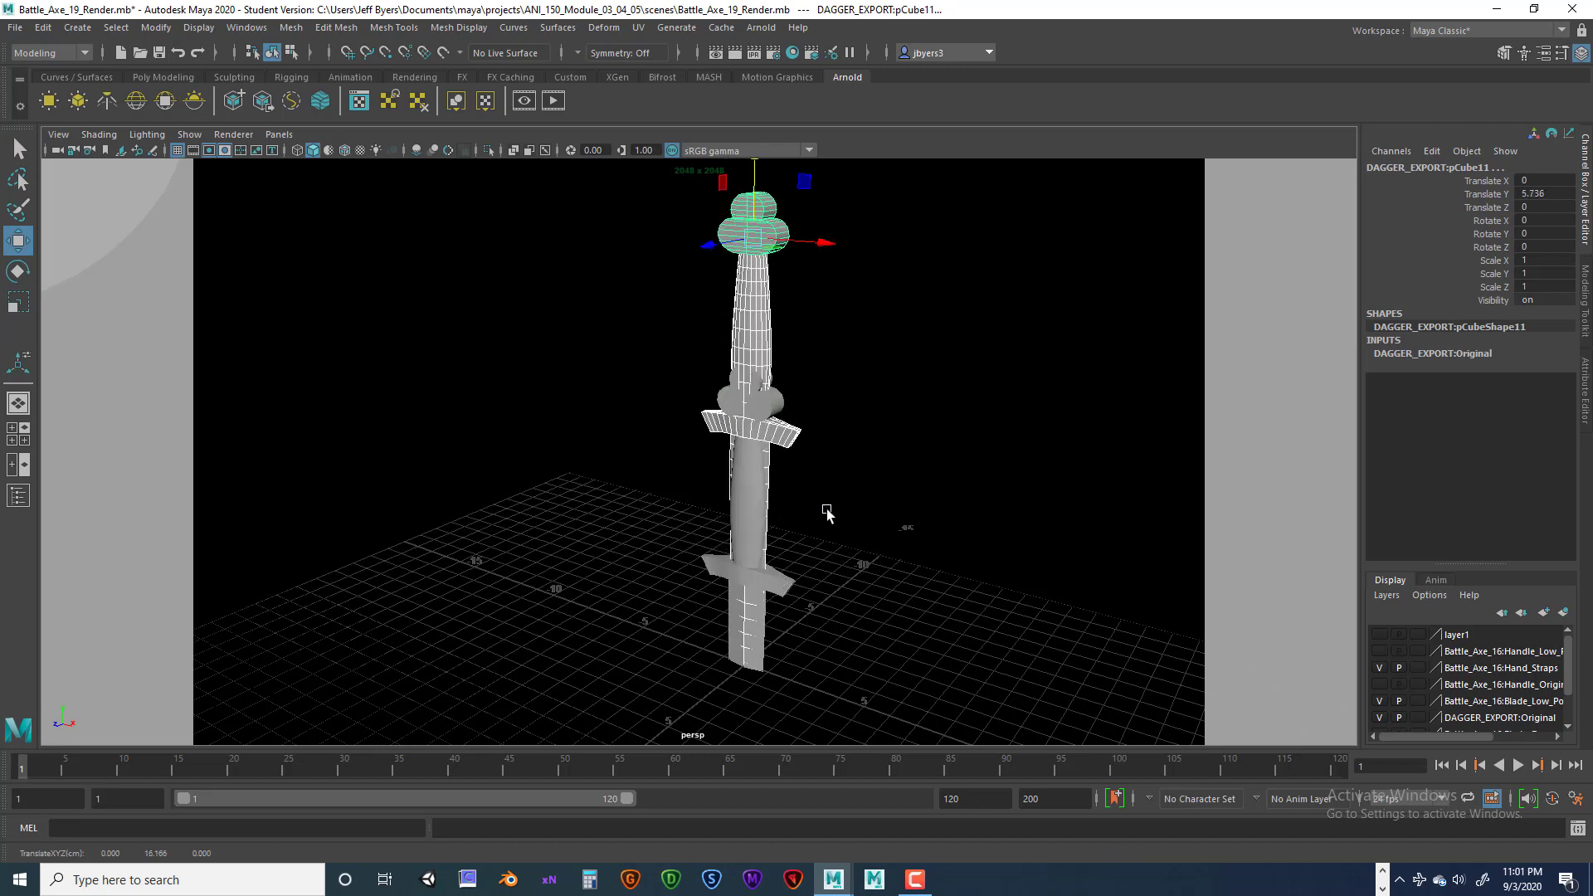
# Lift the dagger's upper pieces further up and check the bottom and guard pieces.
pyautogui.moveTo(759, 477); pyautogui.dragTo(757, 440, button='middle')
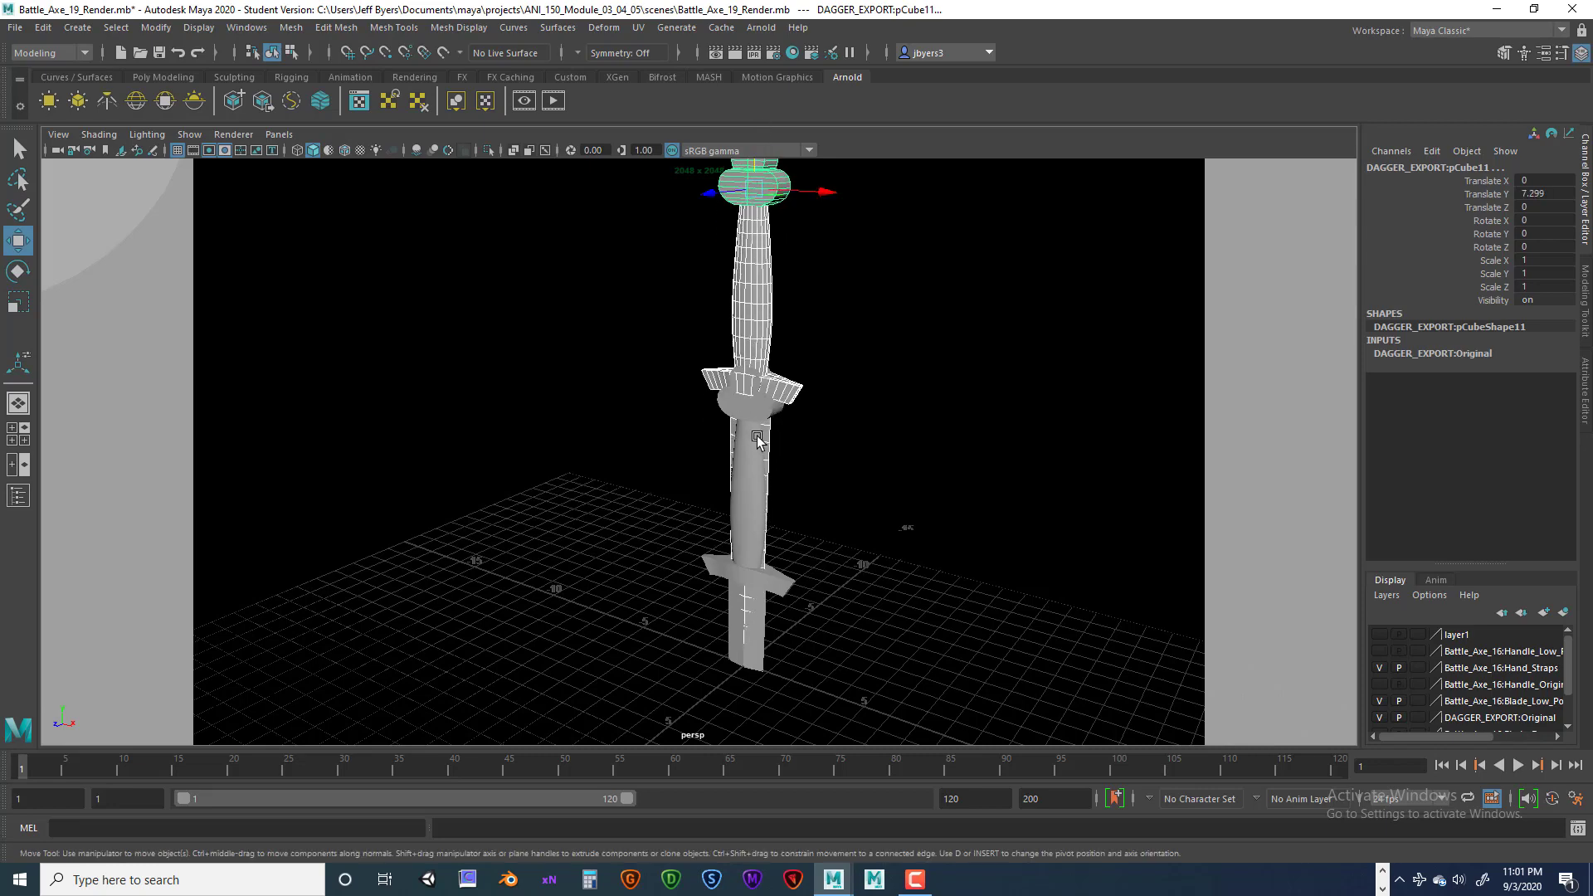
pyautogui.scroll(-5, 758, 440)
pyautogui.moveTo(730, 292); pyautogui.dragTo(724, 230)
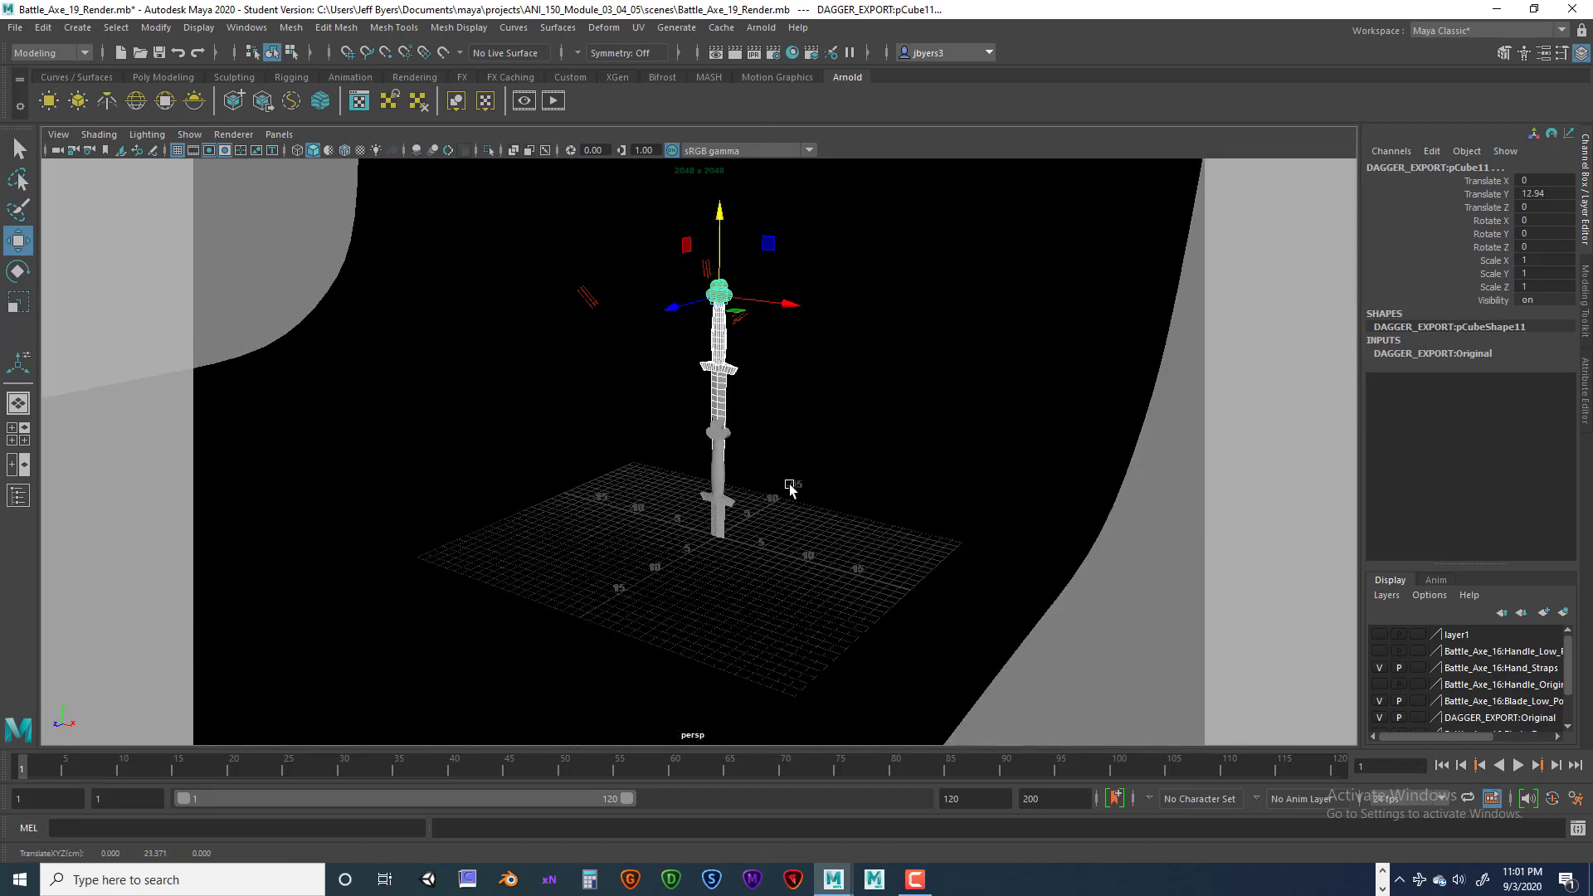
pyautogui.click(723, 531)
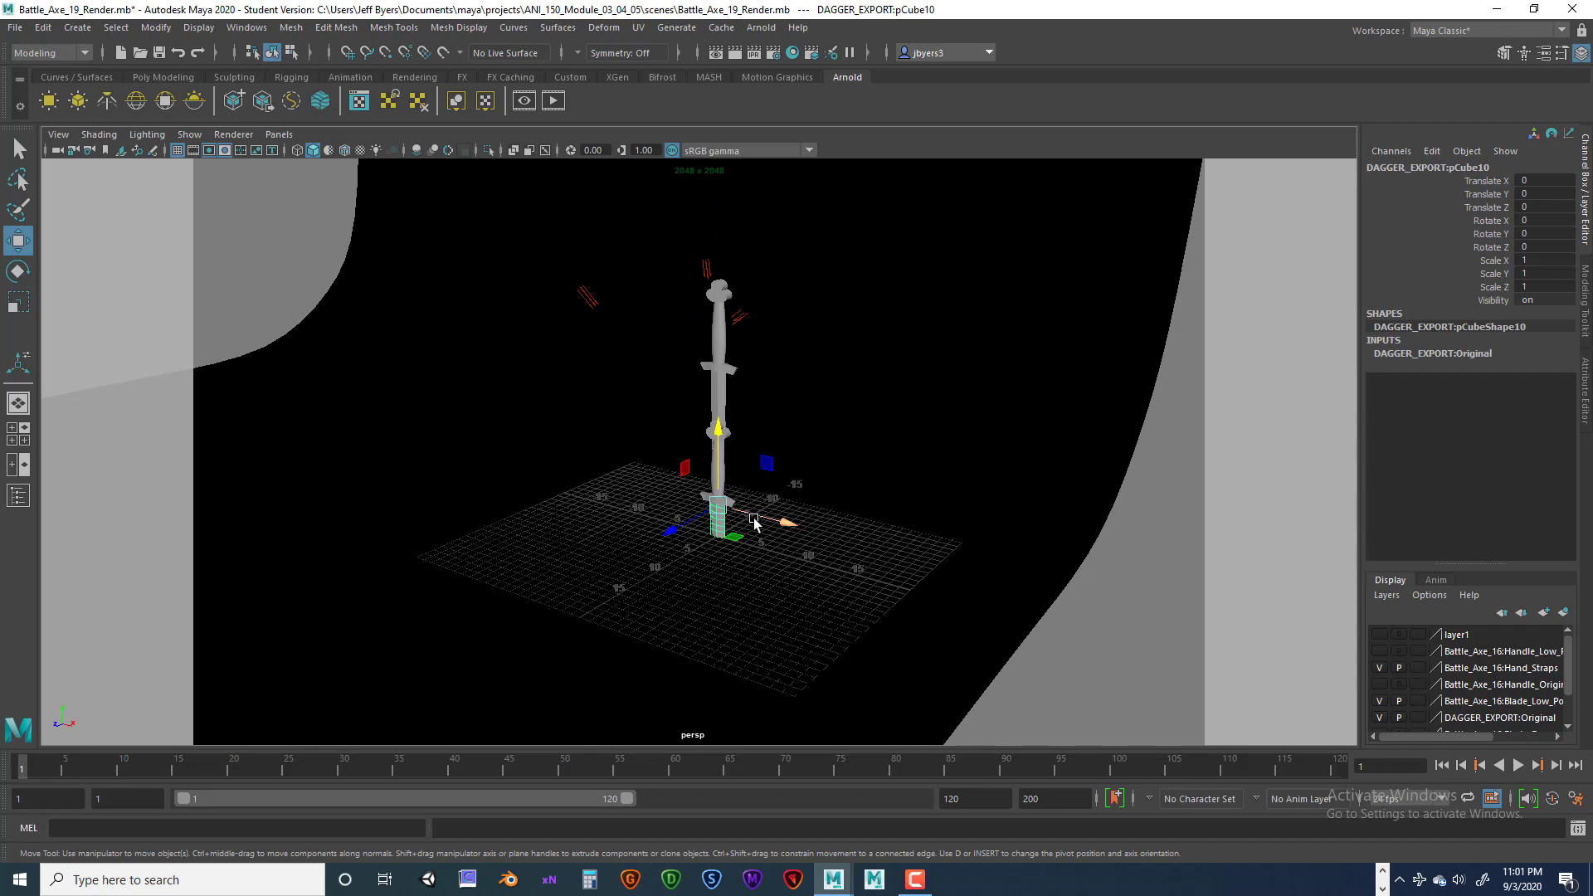
pyautogui.scroll(5, 754, 521)
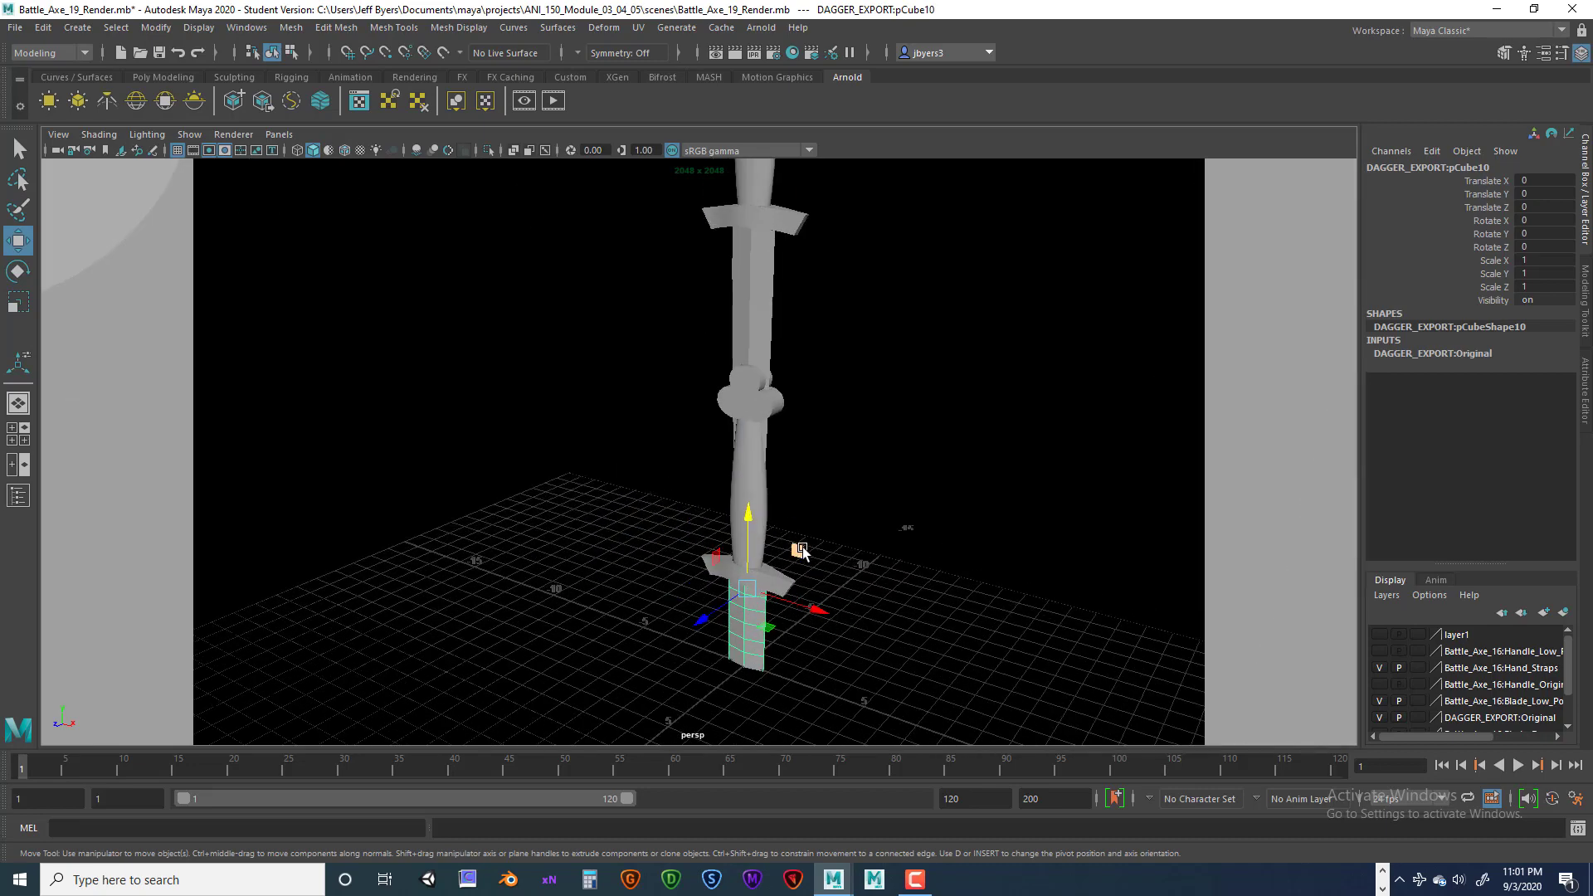
pyautogui.click(788, 547)
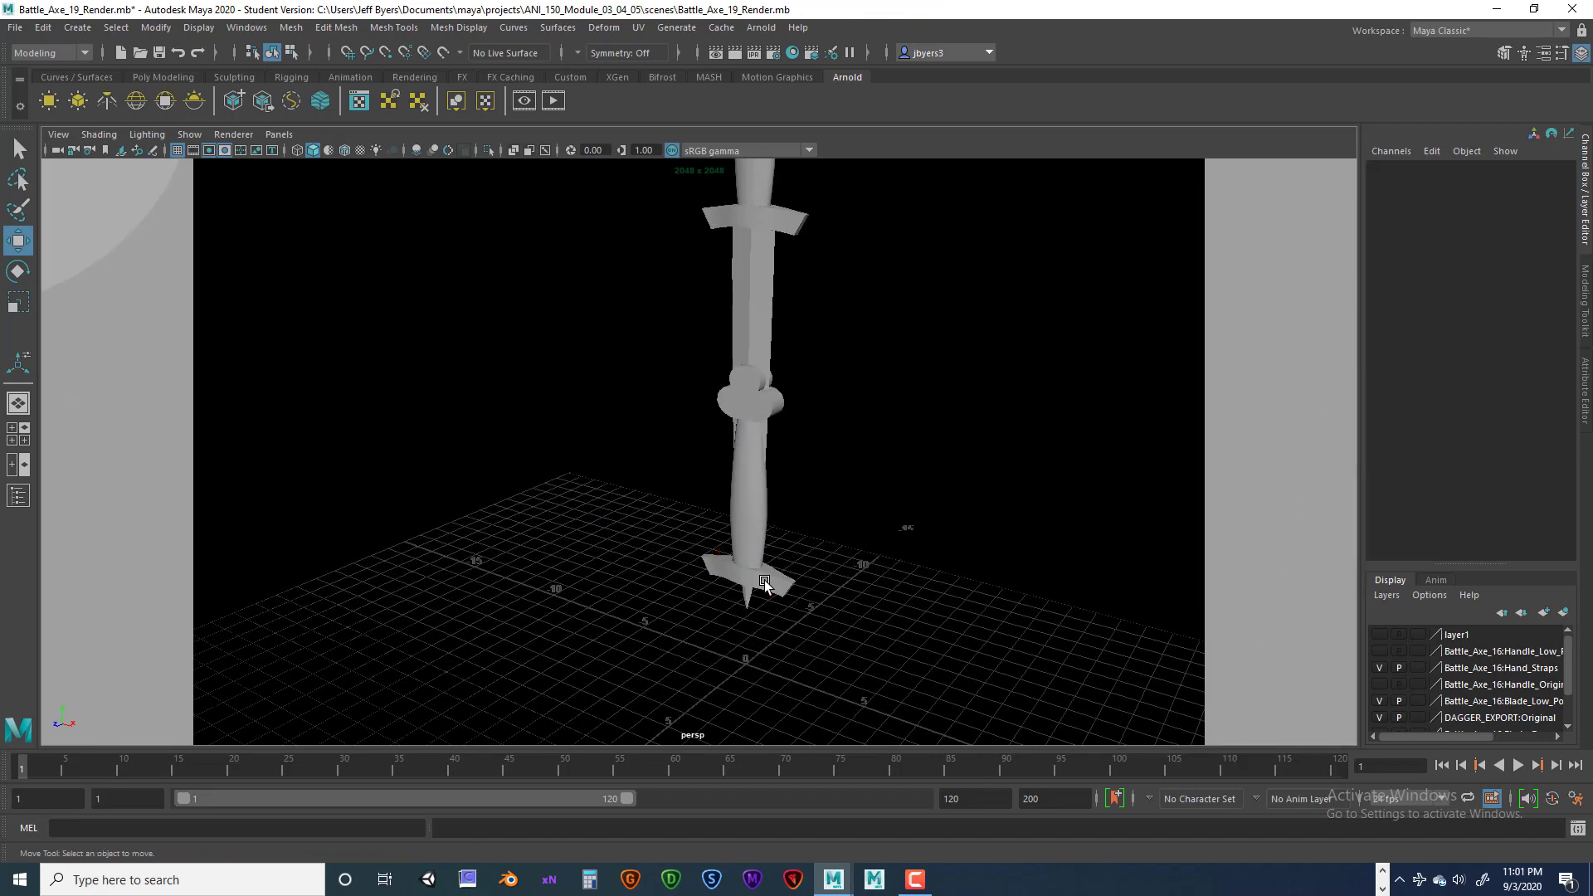
pyautogui.click(762, 416)
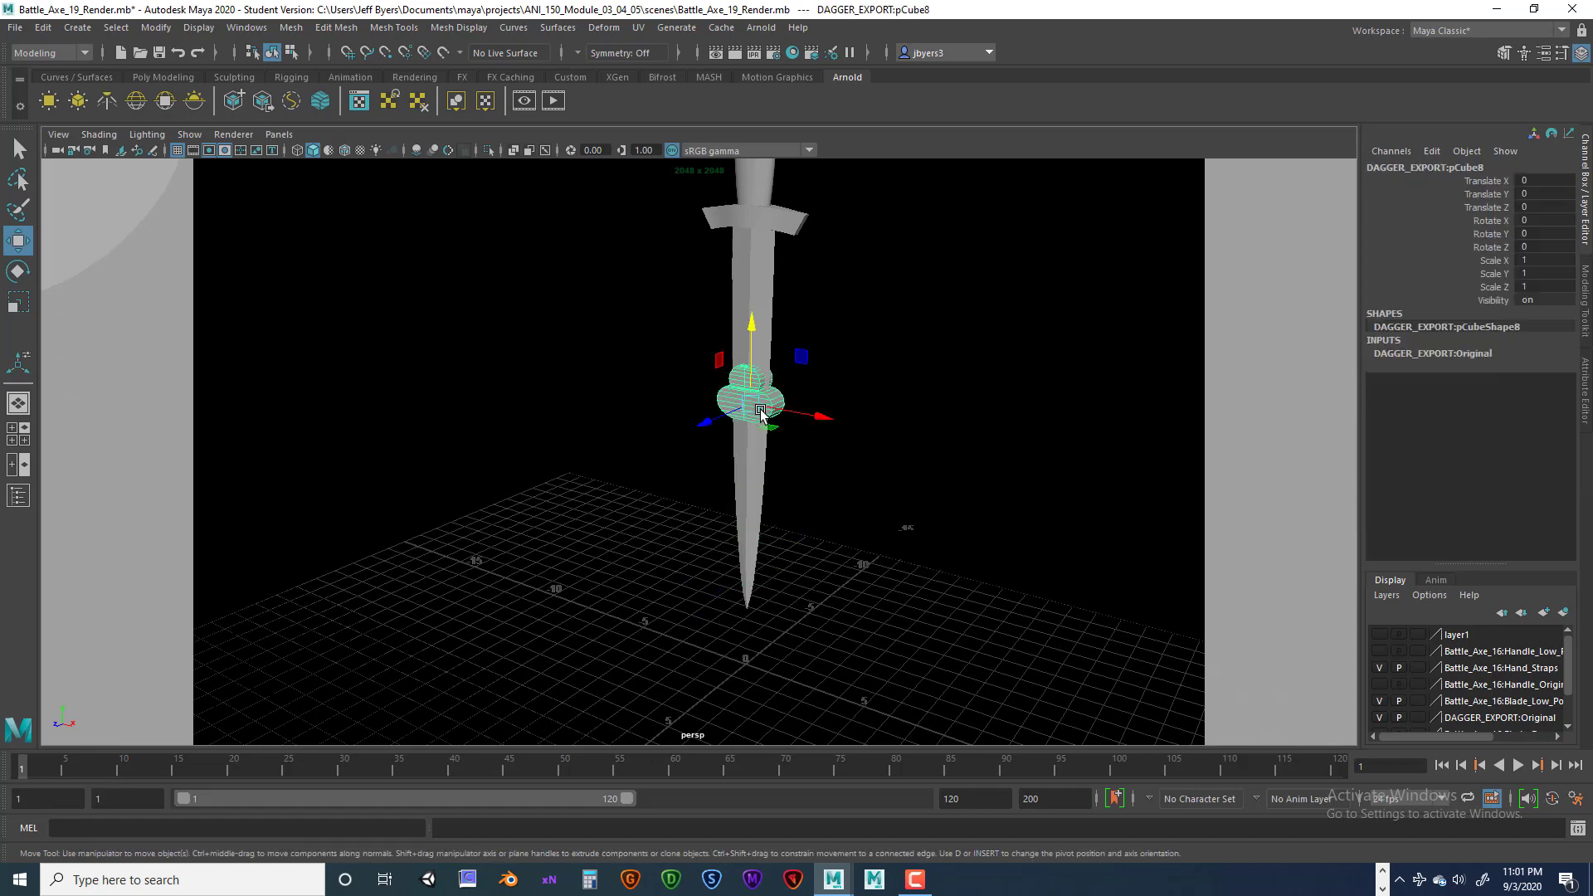
pyautogui.click(776, 403)
pyautogui.keyDown('alt'); pyautogui.moveTo(807, 381); pyautogui.dragTo(775, 381); pyautogui.keyUp('alt')
# Select pommel, handle, guard and blade and move the dagger to Translate Y about 10.5.
pyautogui.click(726, 319)
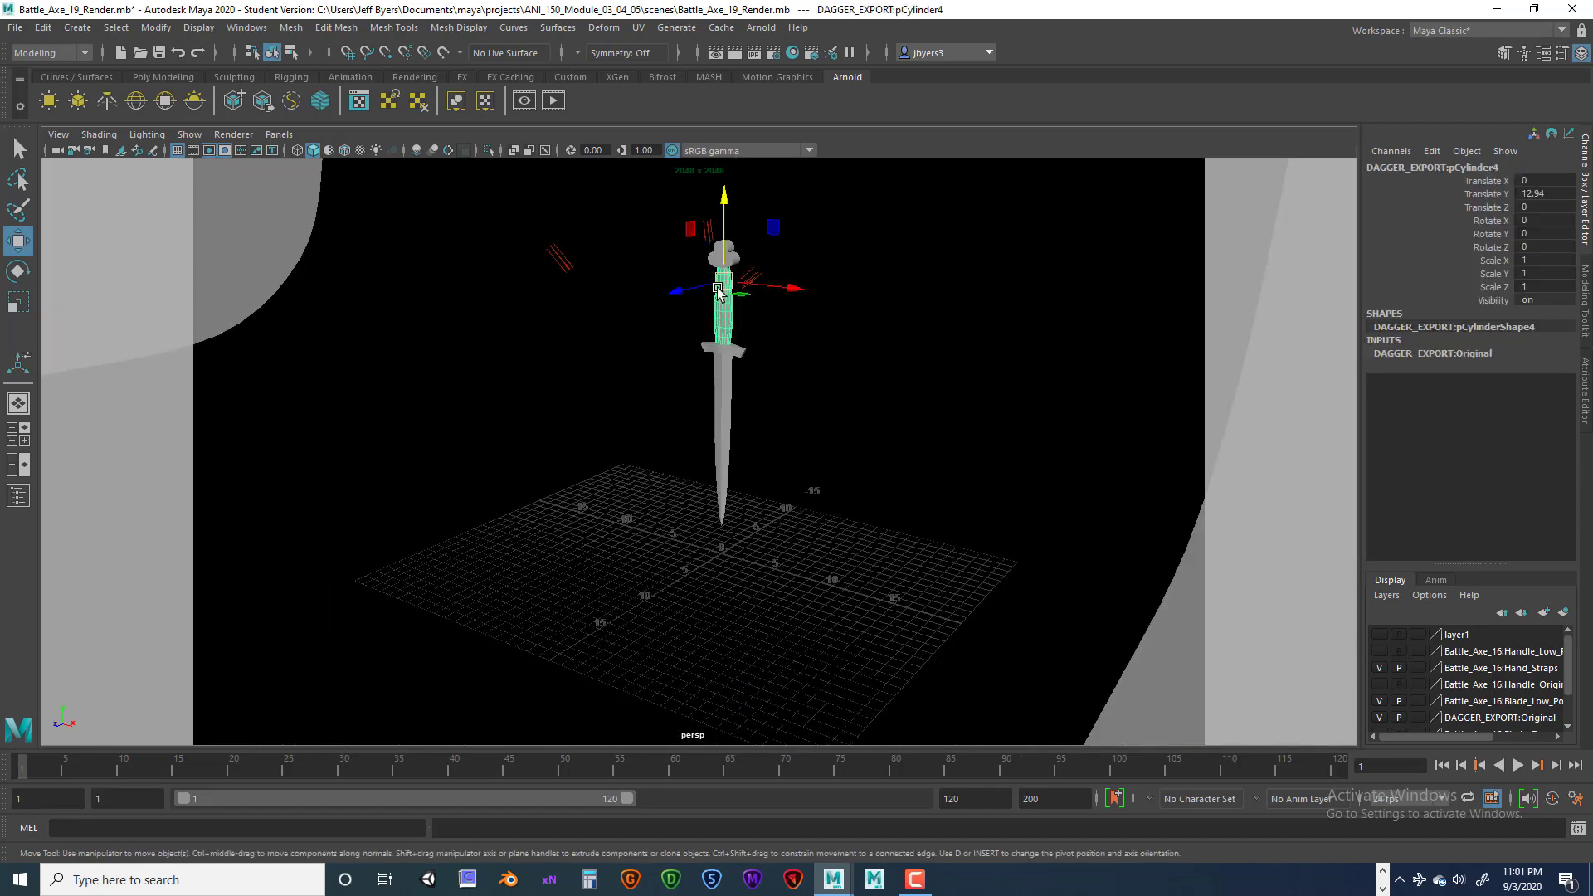
pyautogui.click(719, 255)
pyautogui.keyDown('shift'); pyautogui.click(721, 309); pyautogui.keyUp('shift')
pyautogui.keyDown('shift'); pyautogui.click(722, 353); pyautogui.keyUp('shift')
pyautogui.keyDown('shift'); pyautogui.click(725, 404); pyautogui.keyUp('shift')
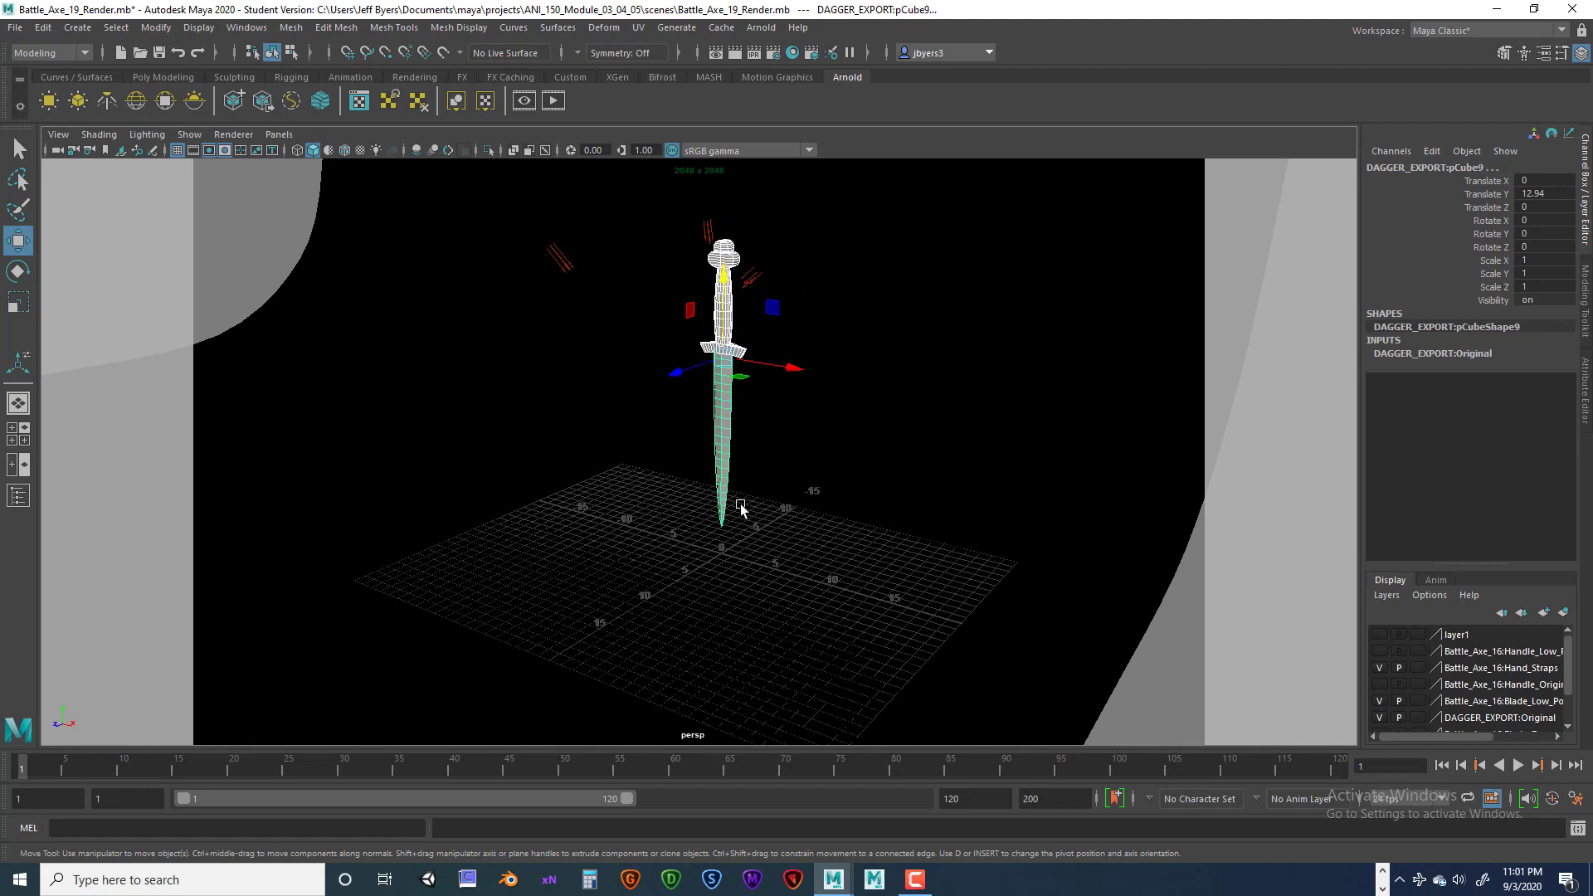
pyautogui.moveTo(725, 282); pyautogui.dragTo(746, 321)
pyautogui.keyDown('alt'); pyautogui.moveTo(771, 461); pyautogui.dragTo(793, 547); pyautogui.keyUp('alt')
pyautogui.scroll(5, 757, 469)
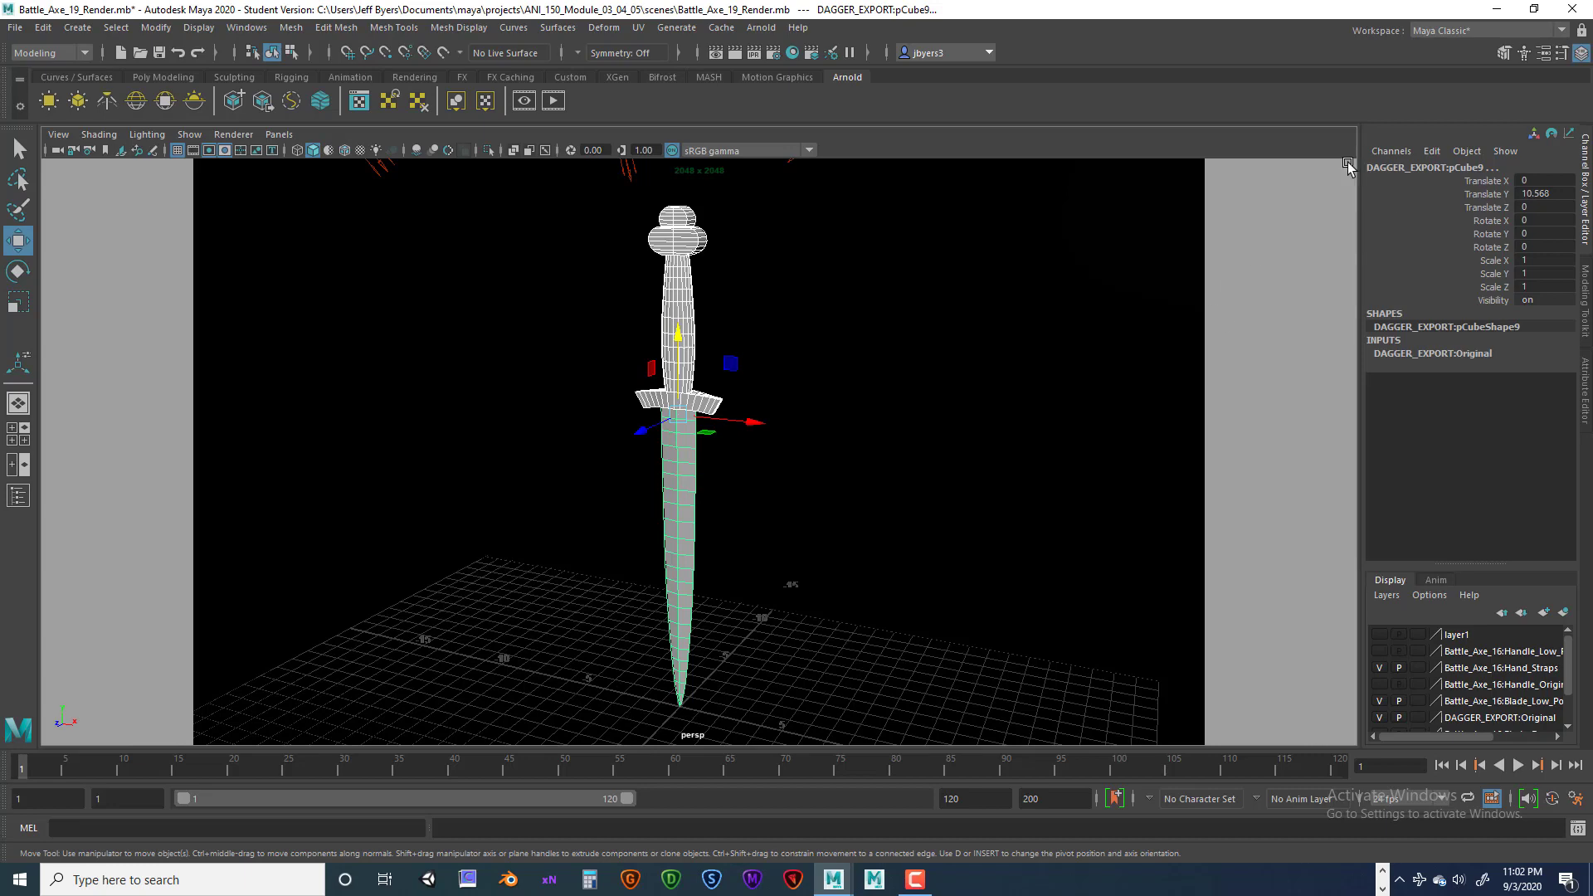
# Assign the existing Axe_Blade_TX material to the dagger's pommel.
pyautogui.hotkey('ctrl', 'a')
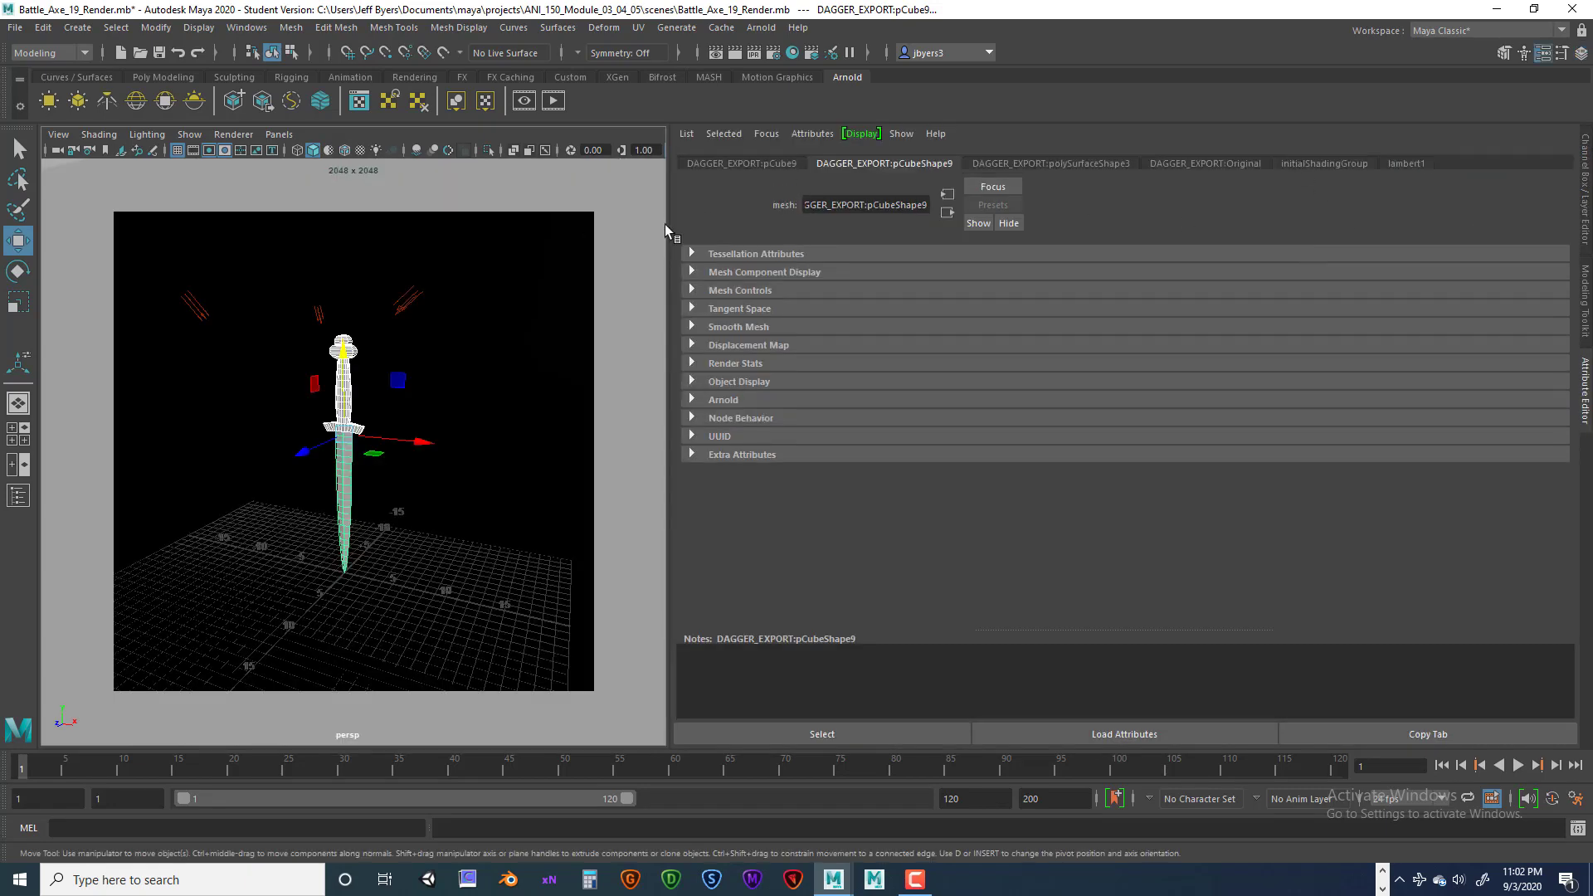
pyautogui.keyDown('alt'); pyautogui.moveTo(405, 530); pyautogui.dragTo(473, 498, button='right'); pyautogui.keyUp('alt')
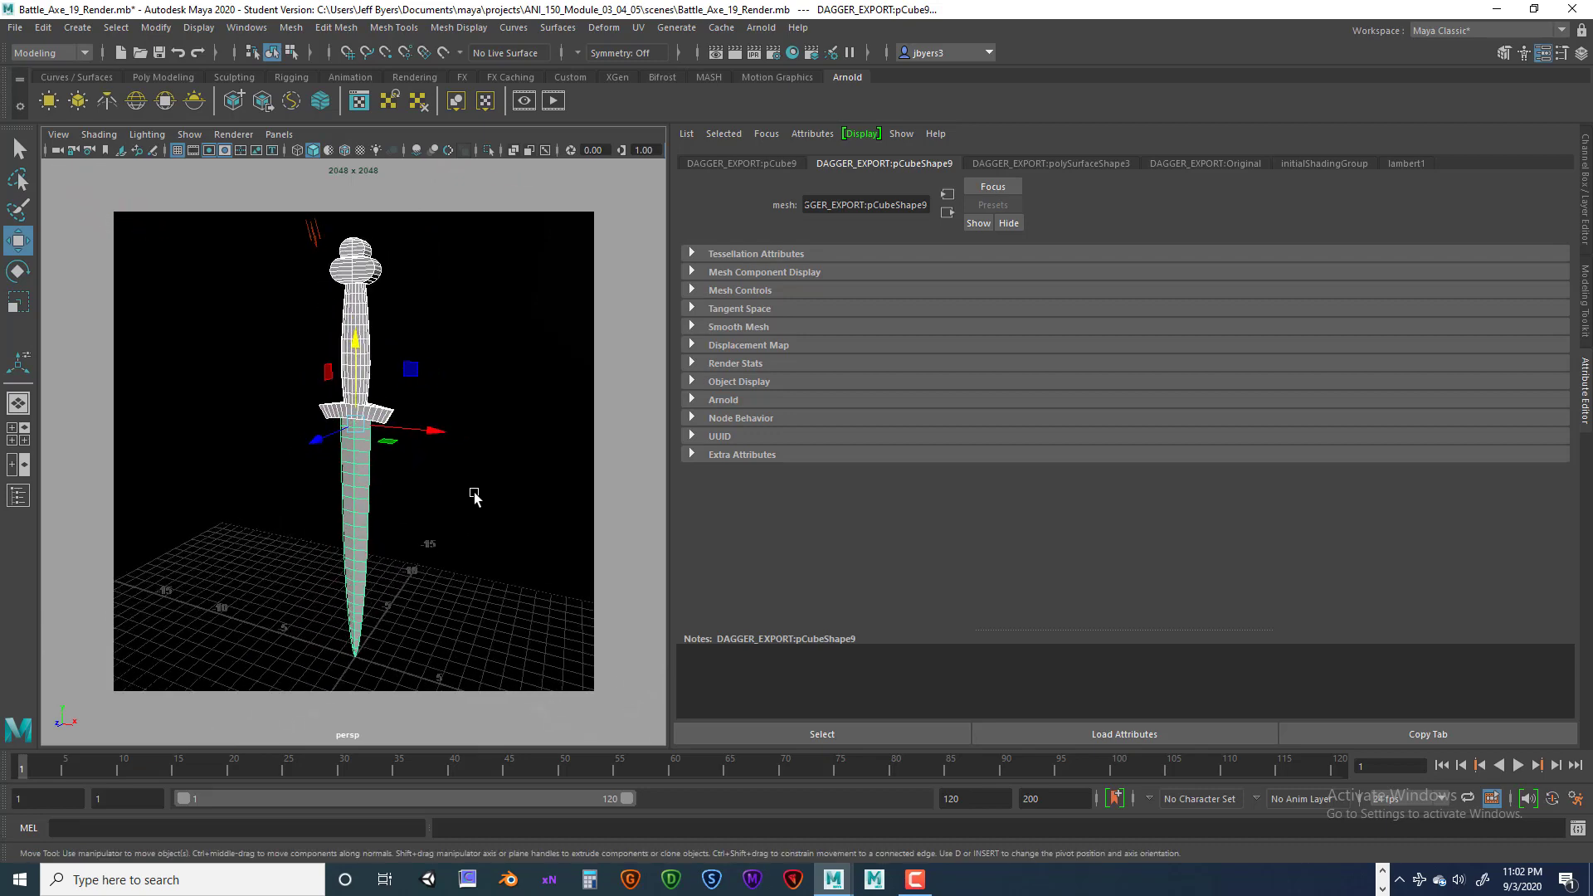
pyautogui.click(357, 260)
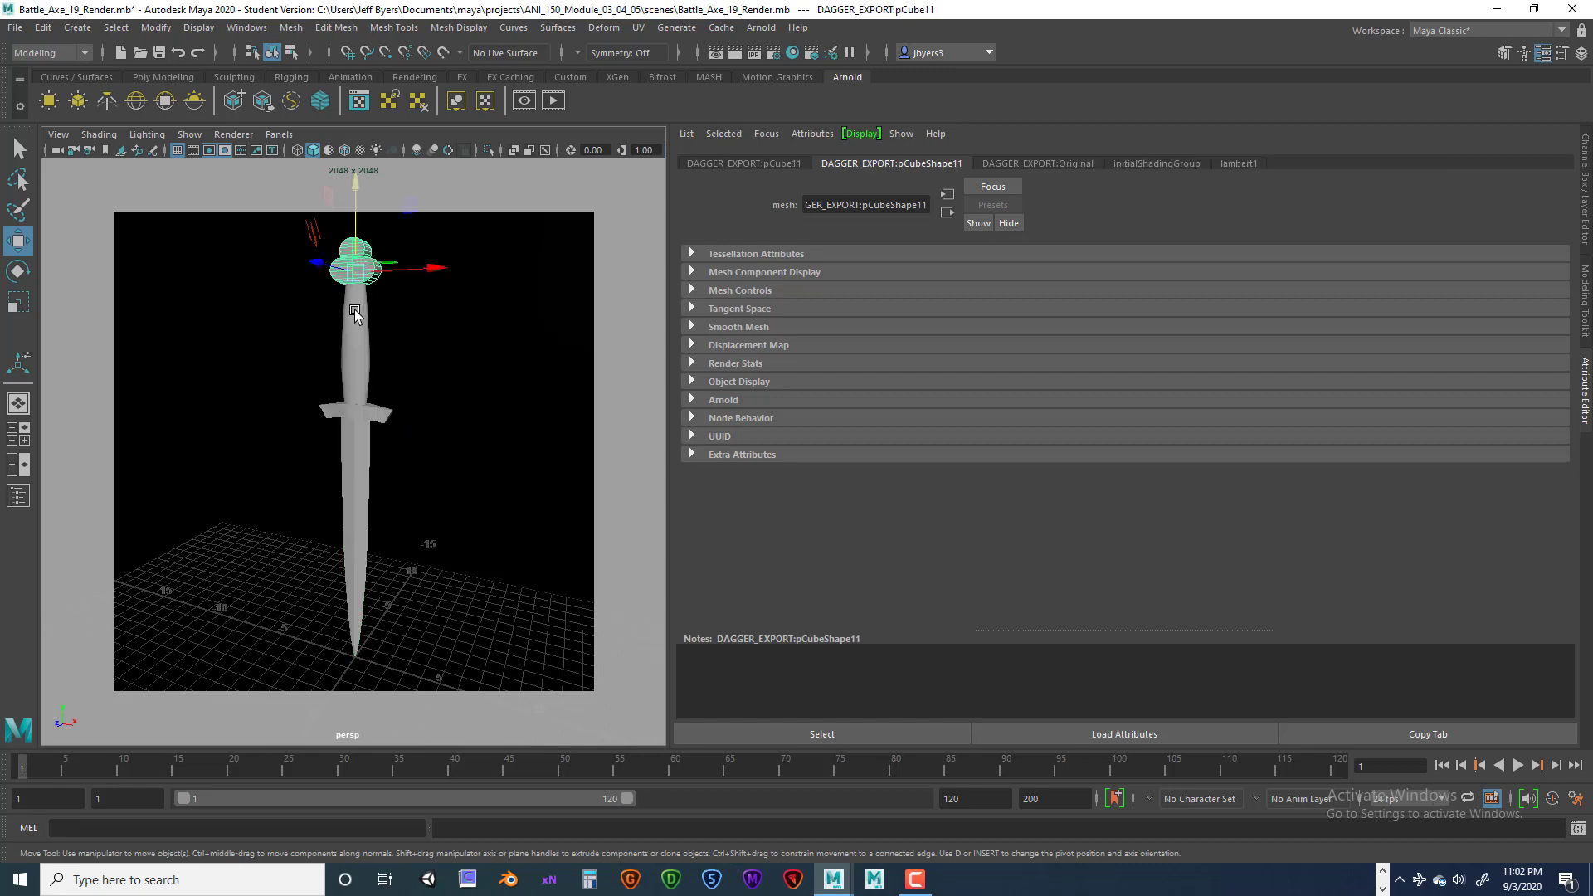
pyautogui.rightClick(344, 279)
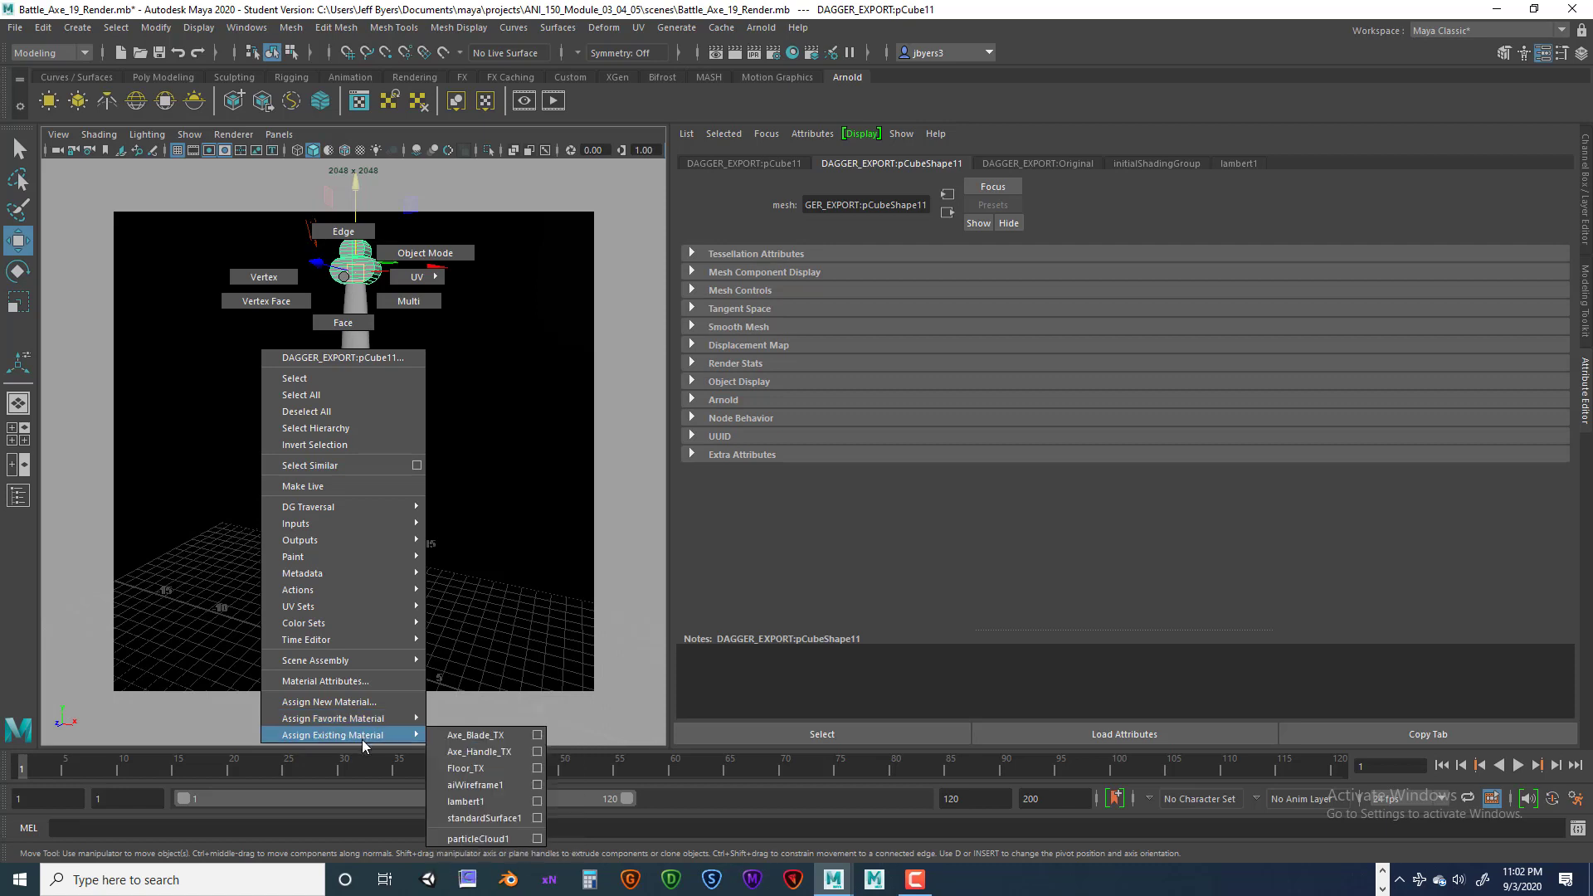
pyautogui.moveTo(363, 738)
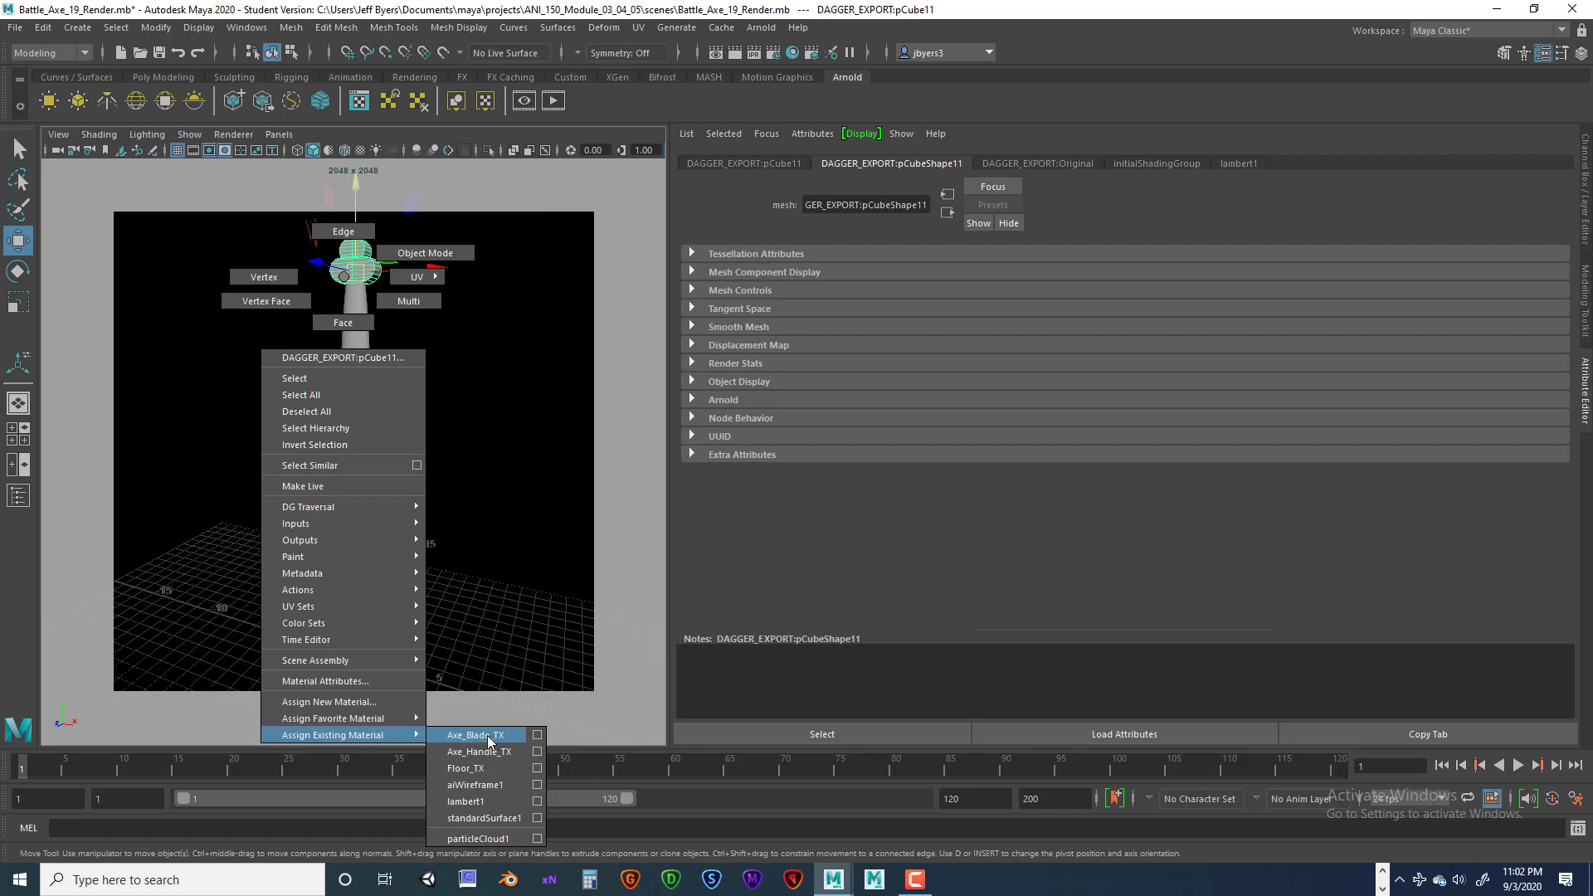
pyautogui.click(475, 735)
# Give the dagger's grip and crossguard the Axe_Blade_TX material as well.
pyautogui.click(357, 353)
pyautogui.rightClick(357, 353)
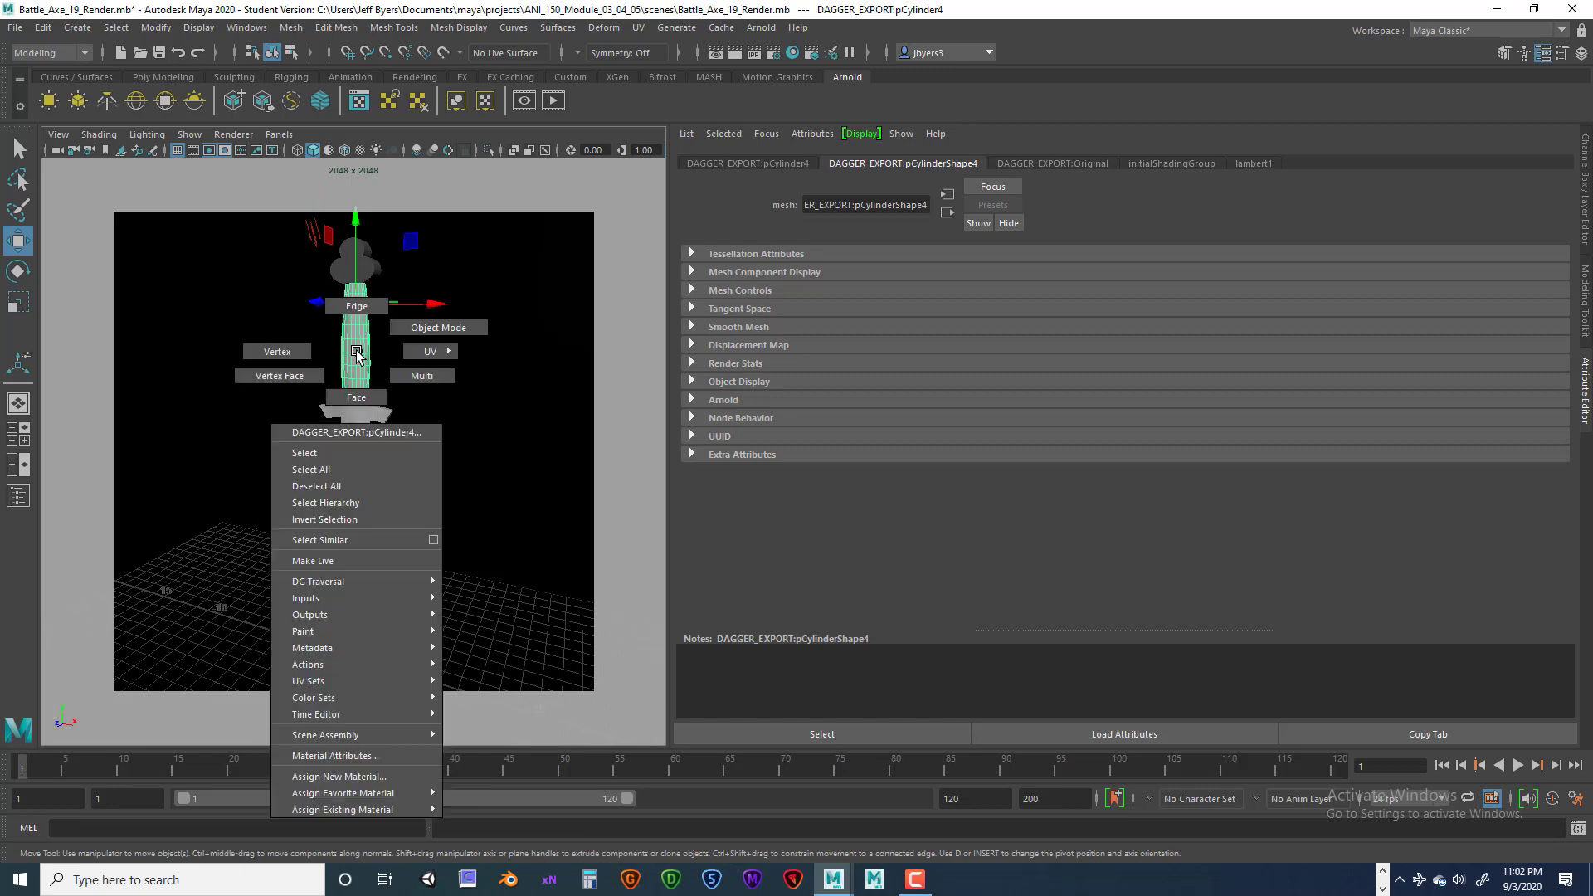
pyautogui.moveTo(351, 795)
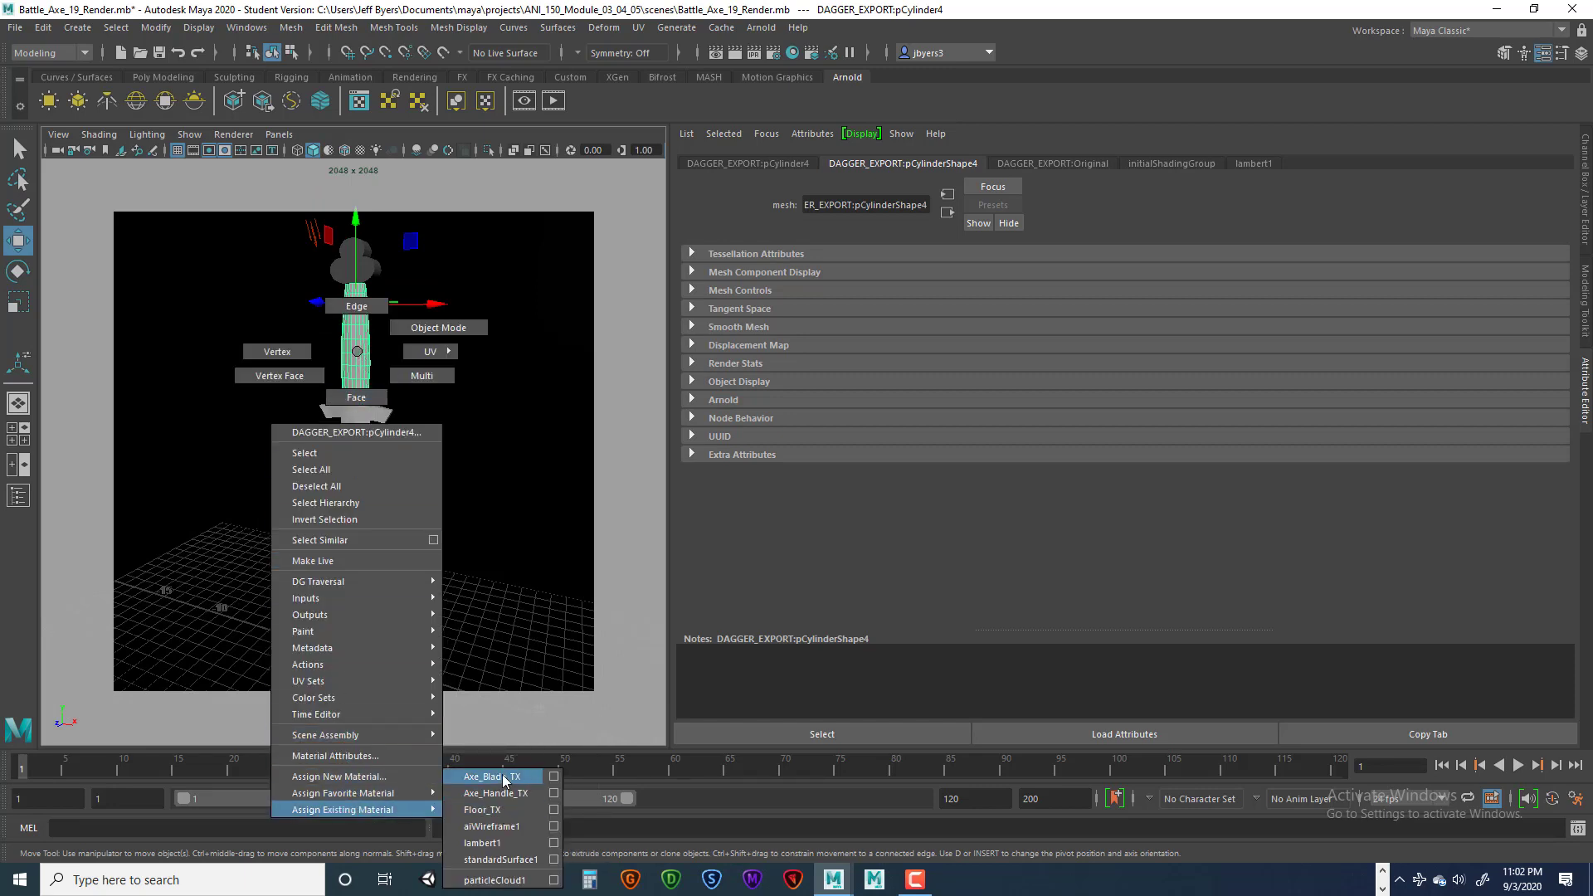
pyautogui.click(504, 777)
pyautogui.click(358, 413)
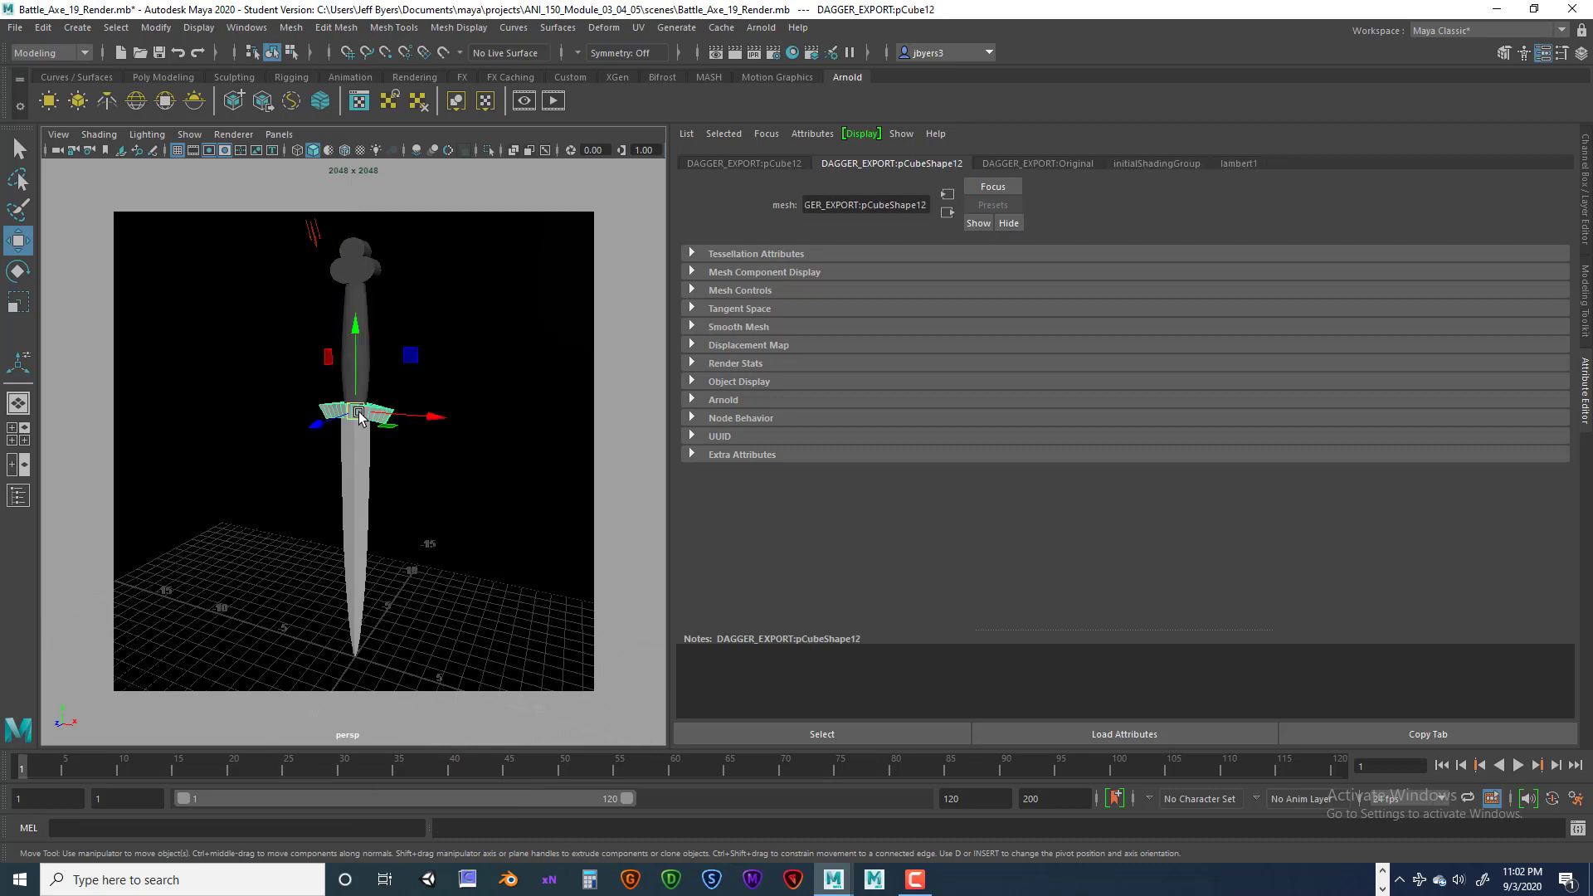
pyautogui.rightClick(358, 413)
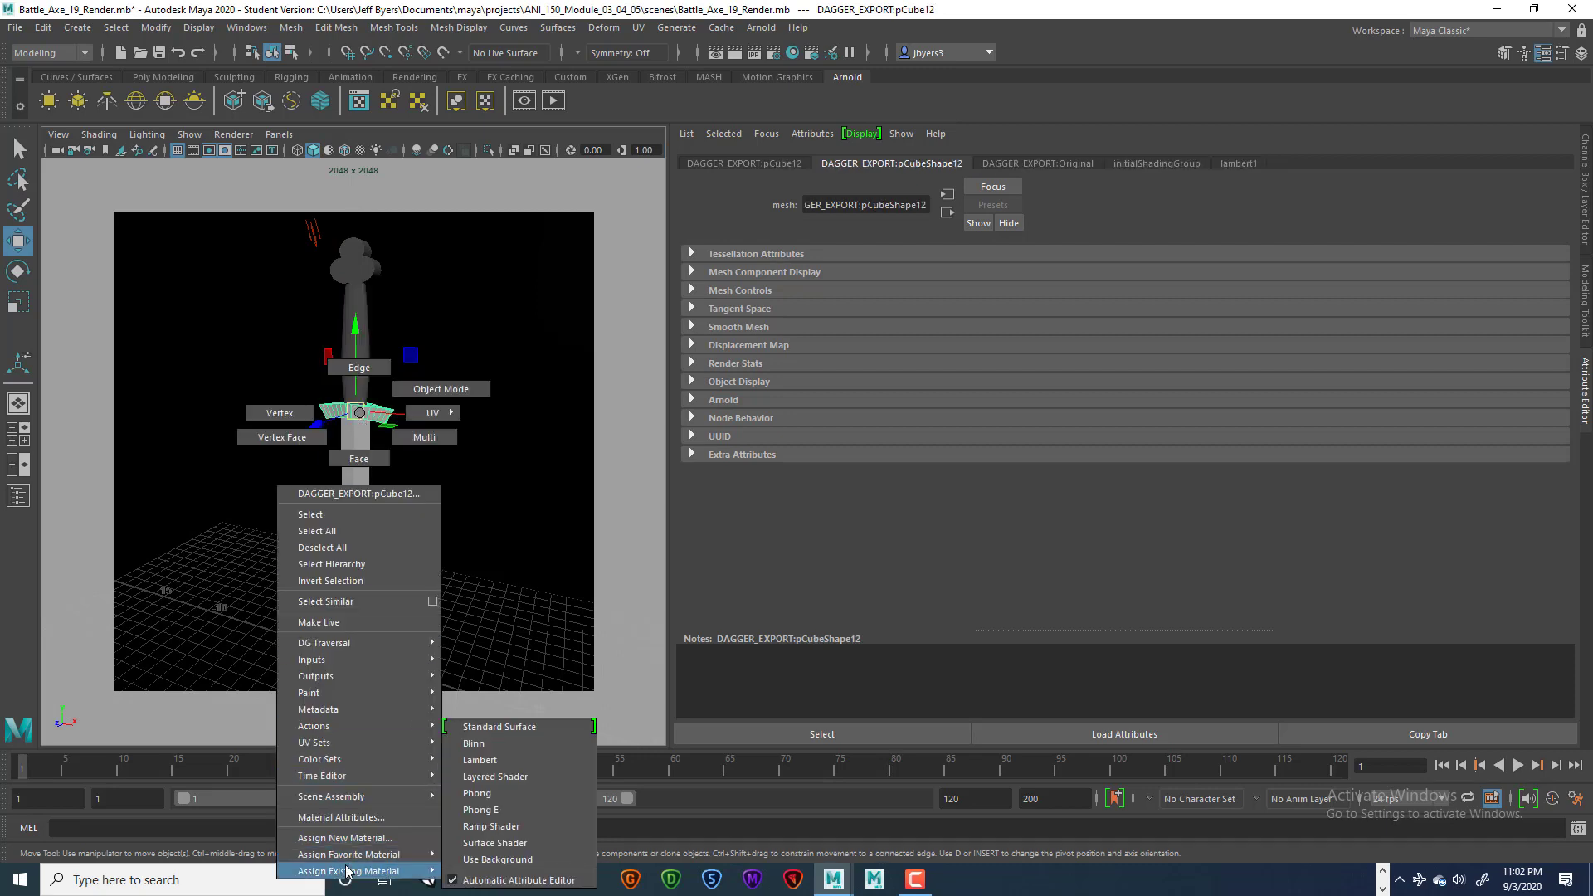
pyautogui.moveTo(395, 870)
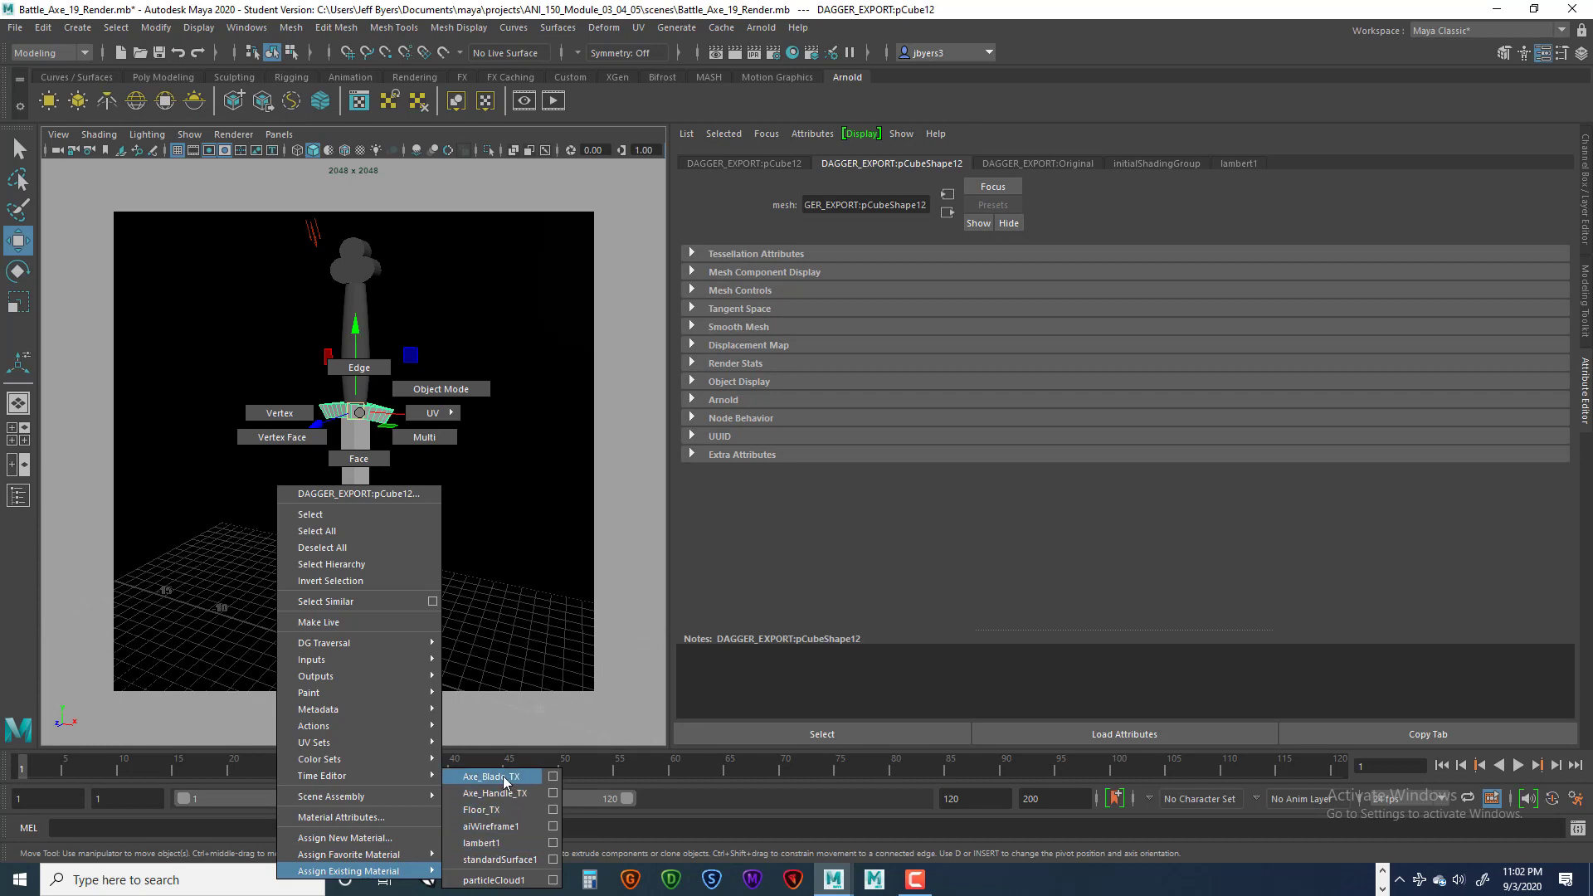
pyautogui.click(506, 777)
# Assign Axe_Blade_TX to the blade and frame the dagger in the persp view.
pyautogui.rightClick(354, 423)
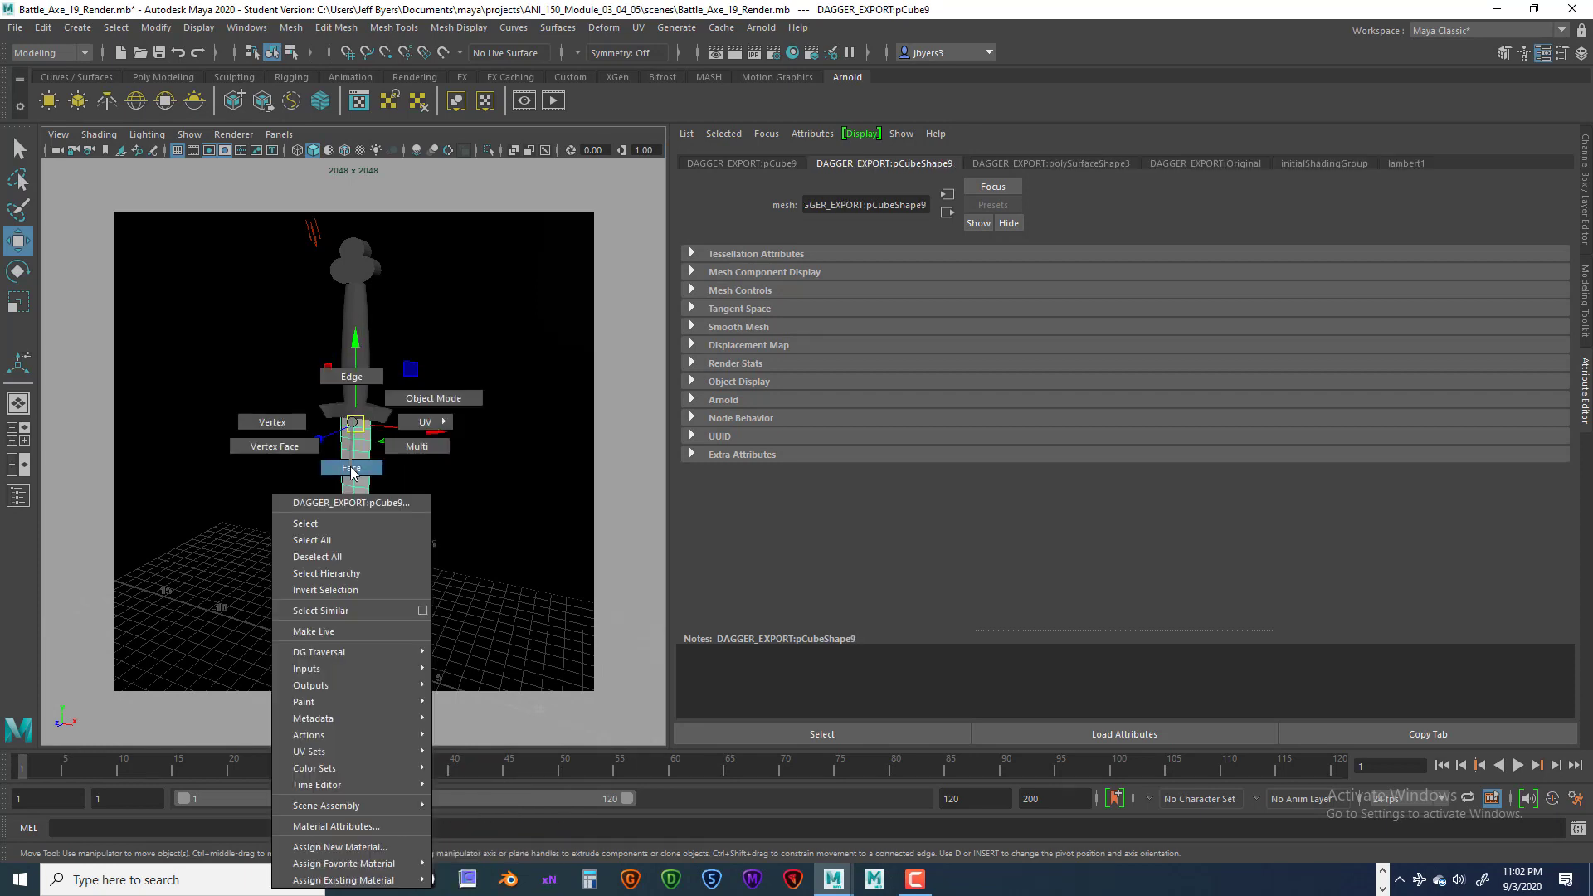
pyautogui.moveTo(328, 880)
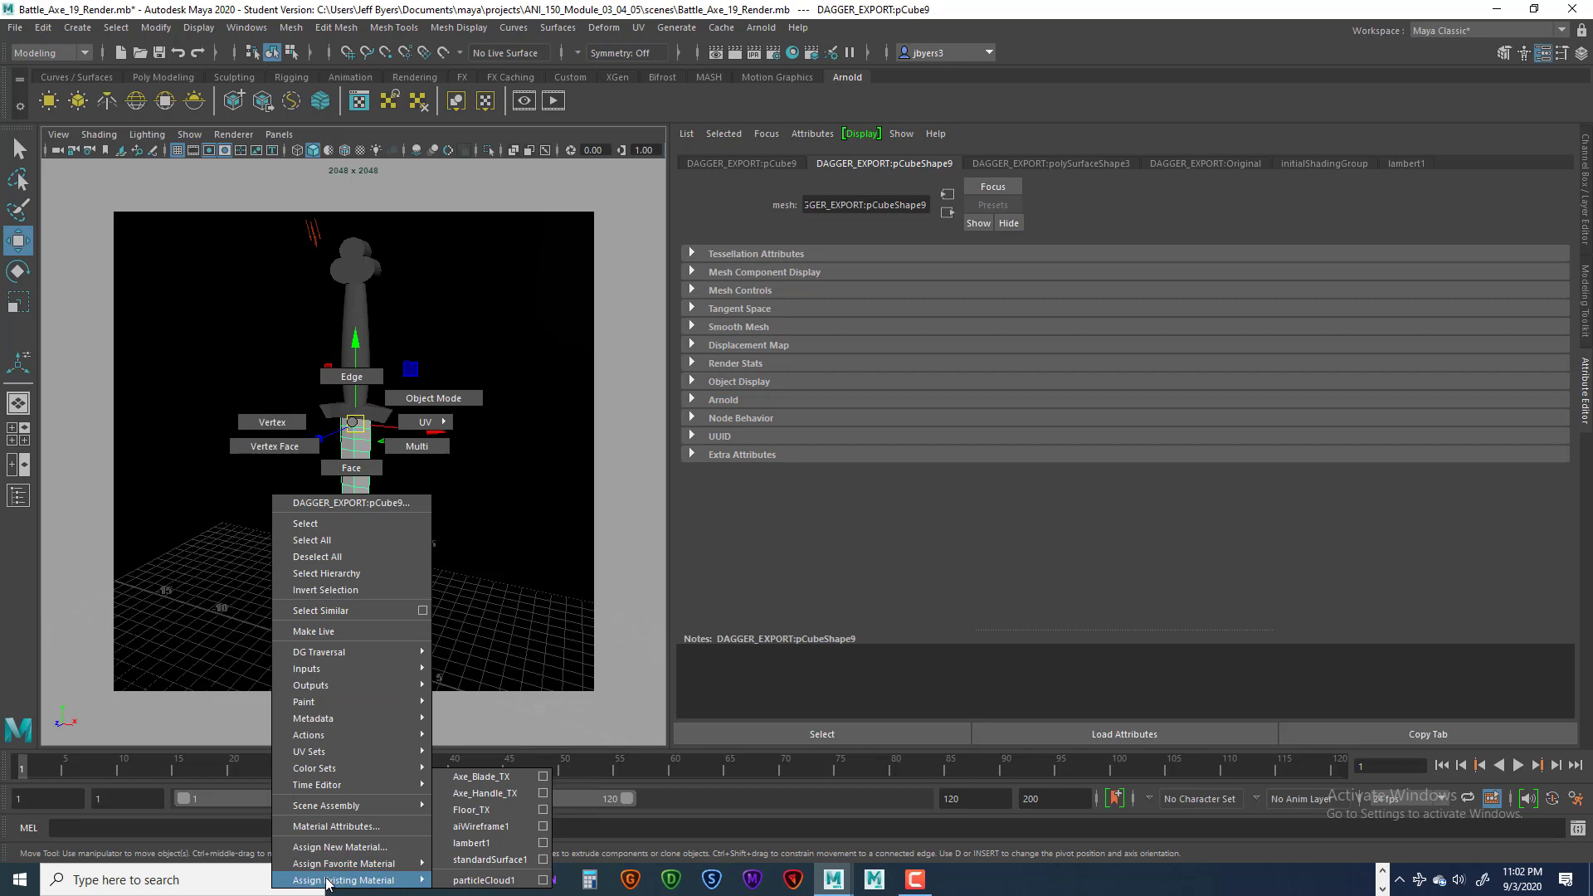
pyautogui.click(481, 777)
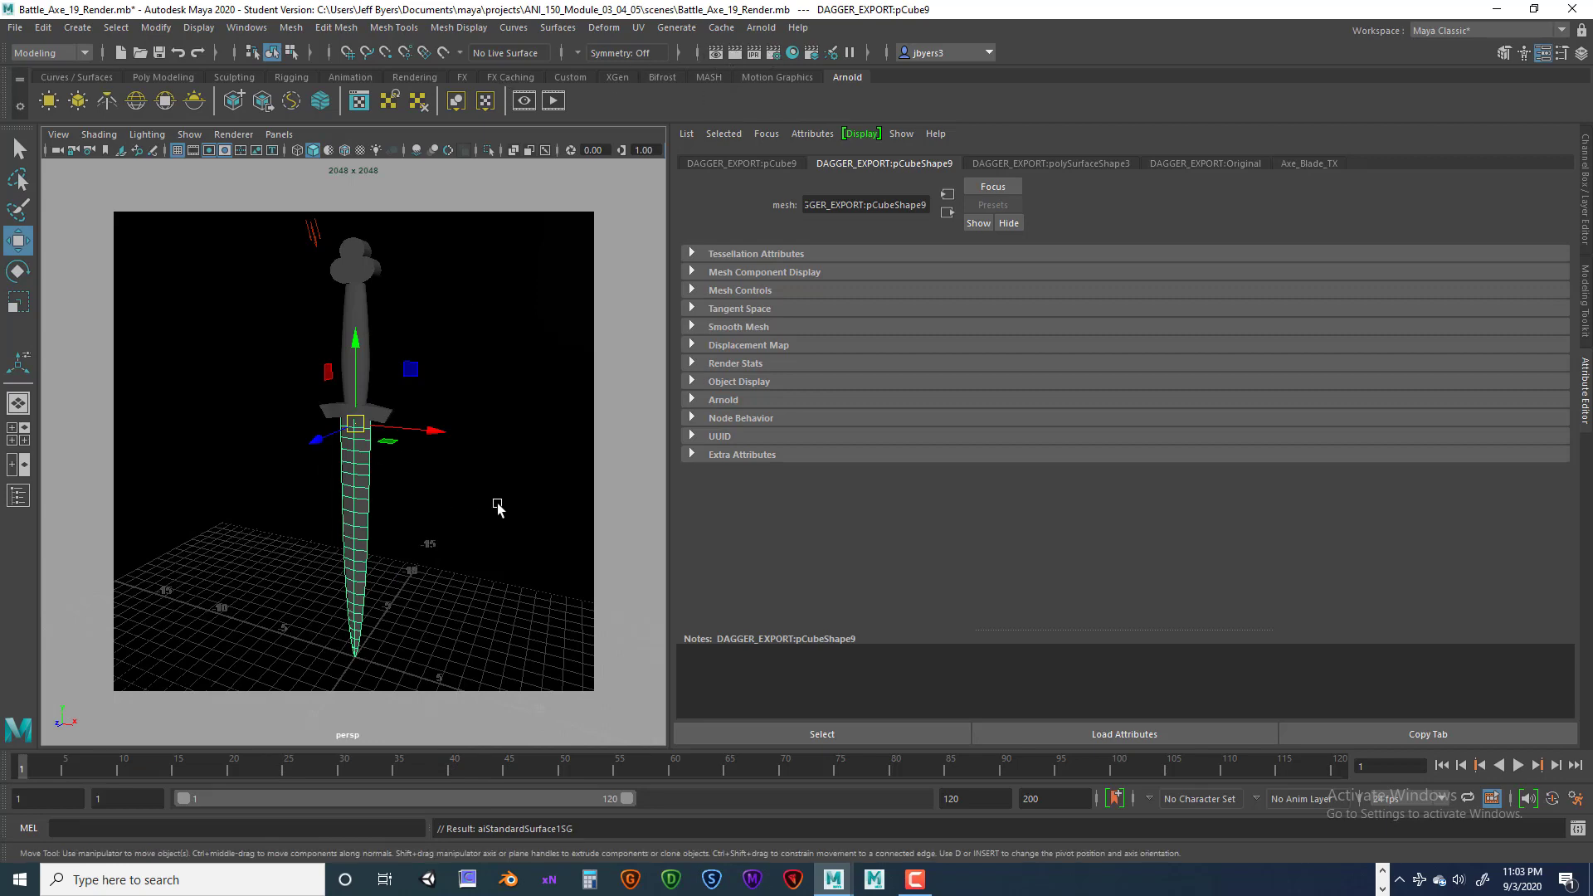
pyautogui.moveTo(488, 510)
pyautogui.keyDown('alt'); pyautogui.mouseDown()
pyautogui.moveTo(465, 508)
pyautogui.moveTo(473, 523)
pyautogui.mouseUp(); pyautogui.keyUp('alt')
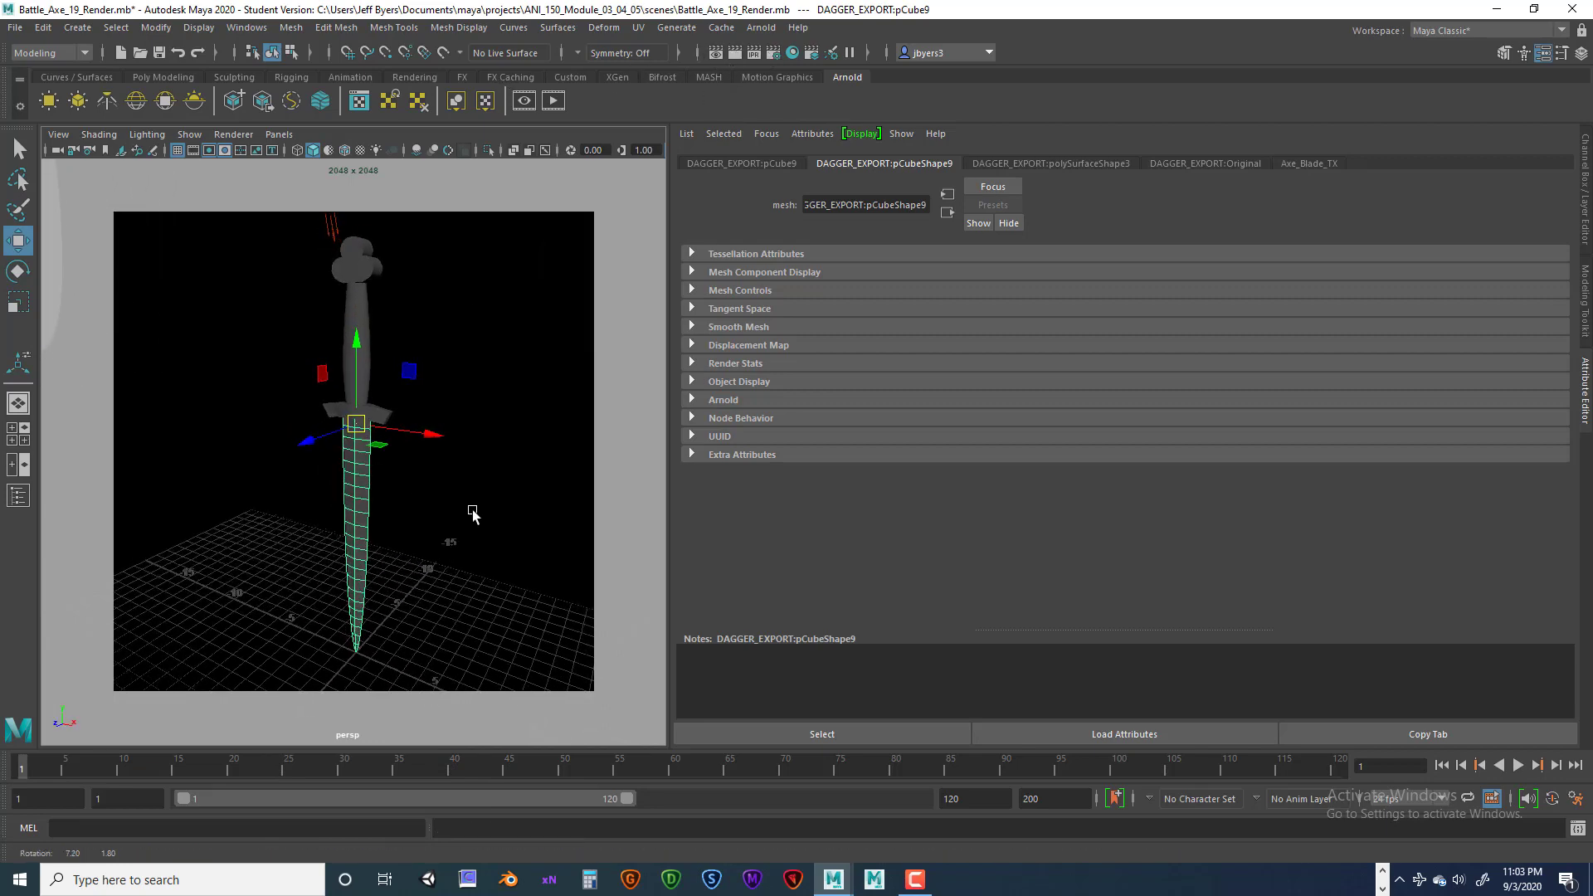
pyautogui.keyDown('alt'); pyautogui.moveTo(473, 523); pyautogui.dragTo(456, 495, button='right'); pyautogui.keyUp('alt')
pyautogui.moveTo(456, 495)
pyautogui.keyDown('alt'); pyautogui.mouseDown(button='middle')
pyautogui.moveTo(465, 509)
pyautogui.moveTo(452, 491)
pyautogui.mouseUp(button='middle'); pyautogui.keyUp('alt')
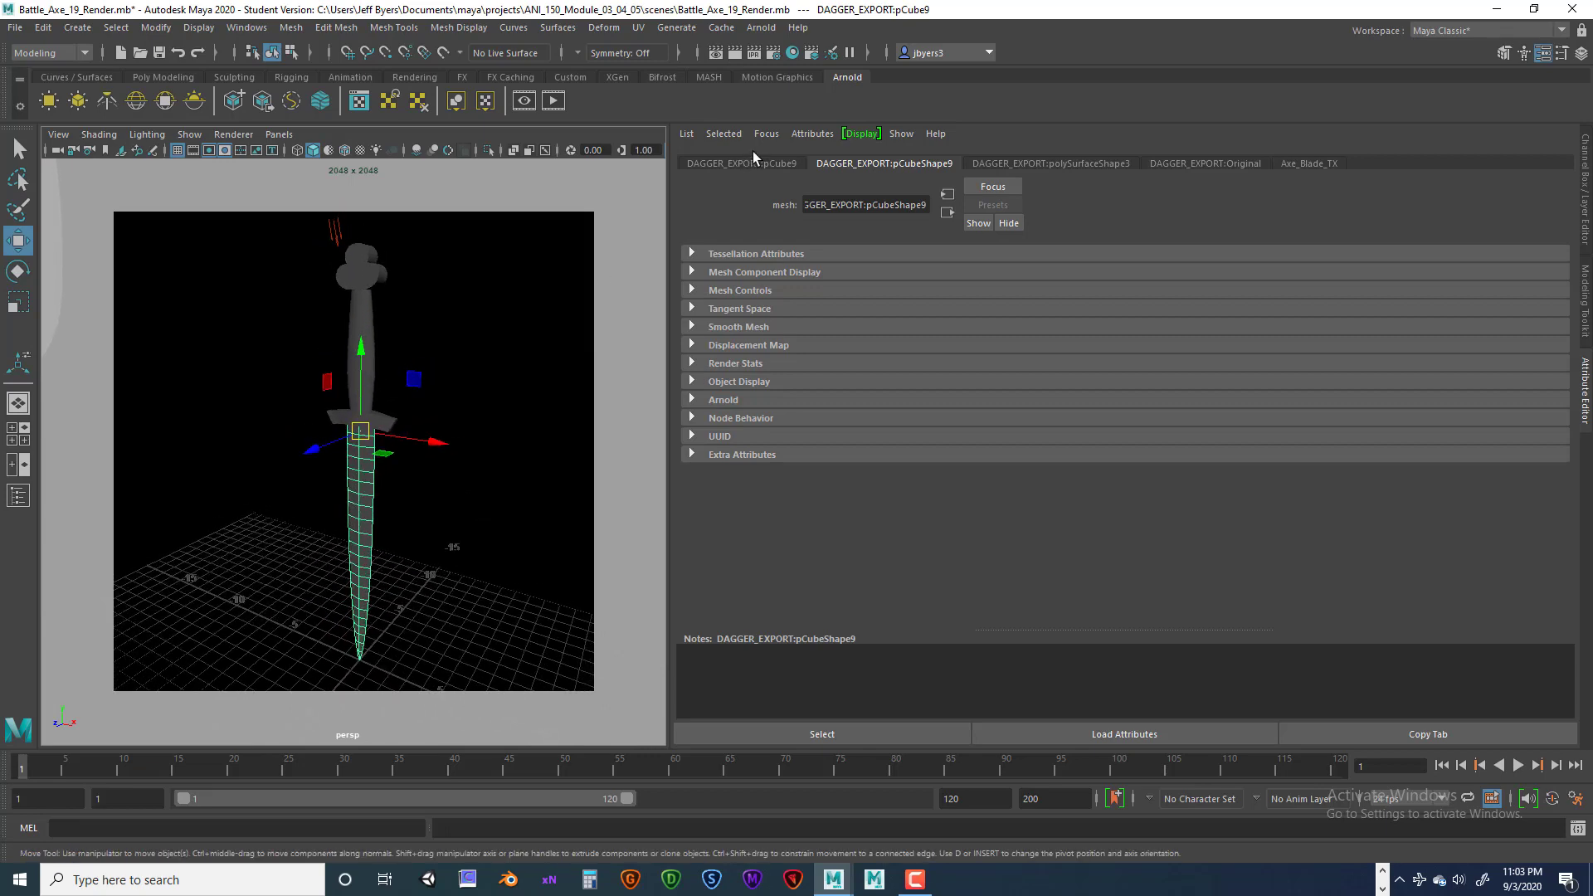
# Render the current frame in Arnold, producing a 2048 x 2048 image of the grey dagger.
pyautogui.click(736, 52)
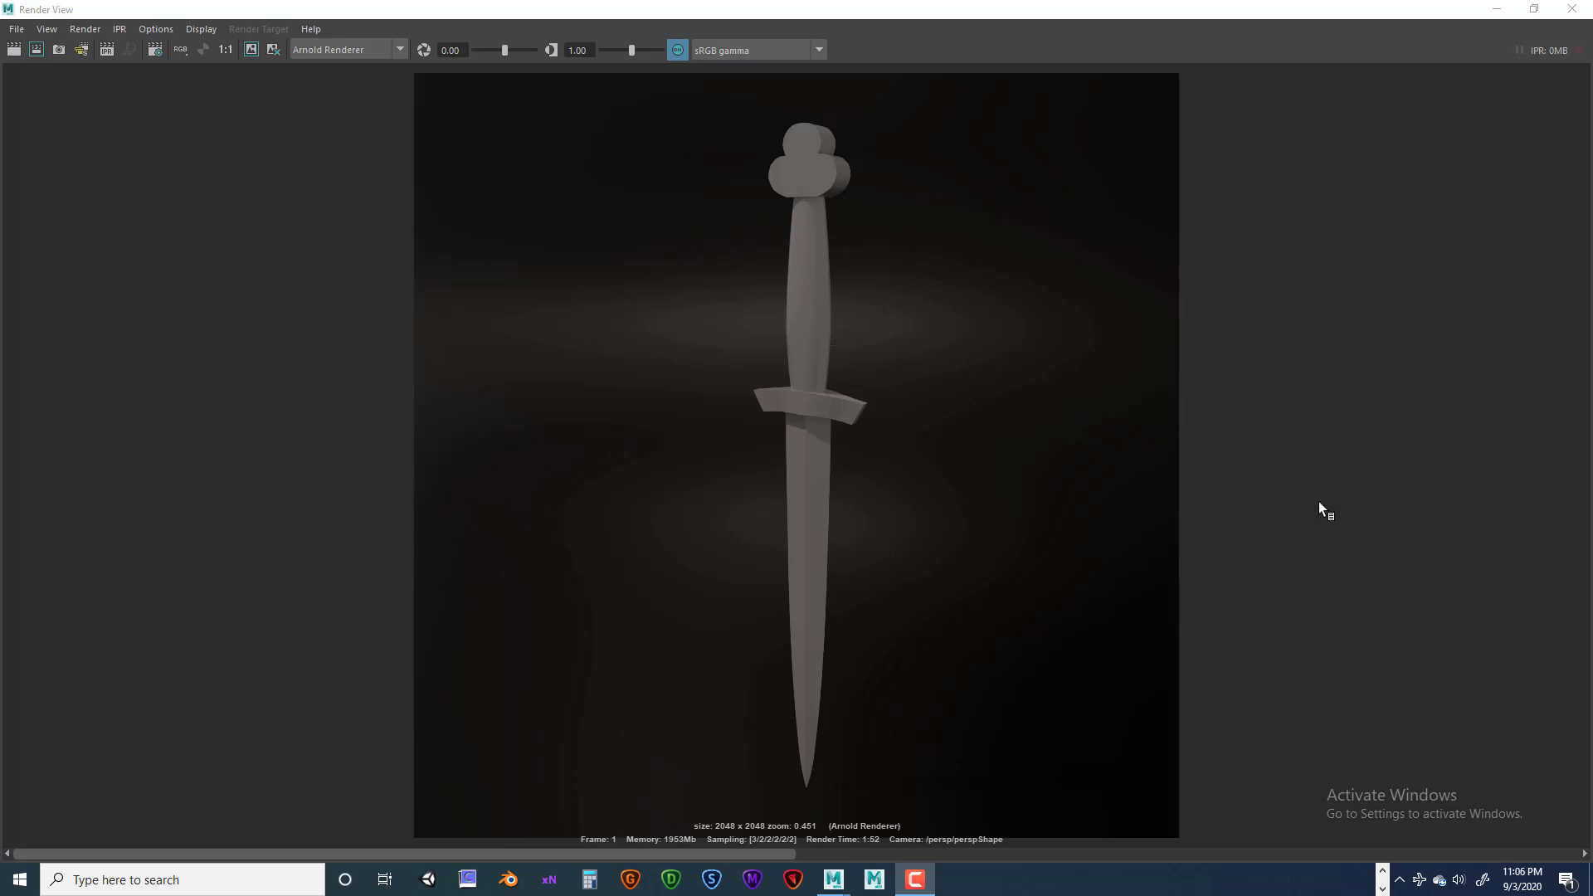
# Start saving the render image, picking an earlier render's file as the name template.
pyautogui.click(16, 29)
pyautogui.click(50, 76)
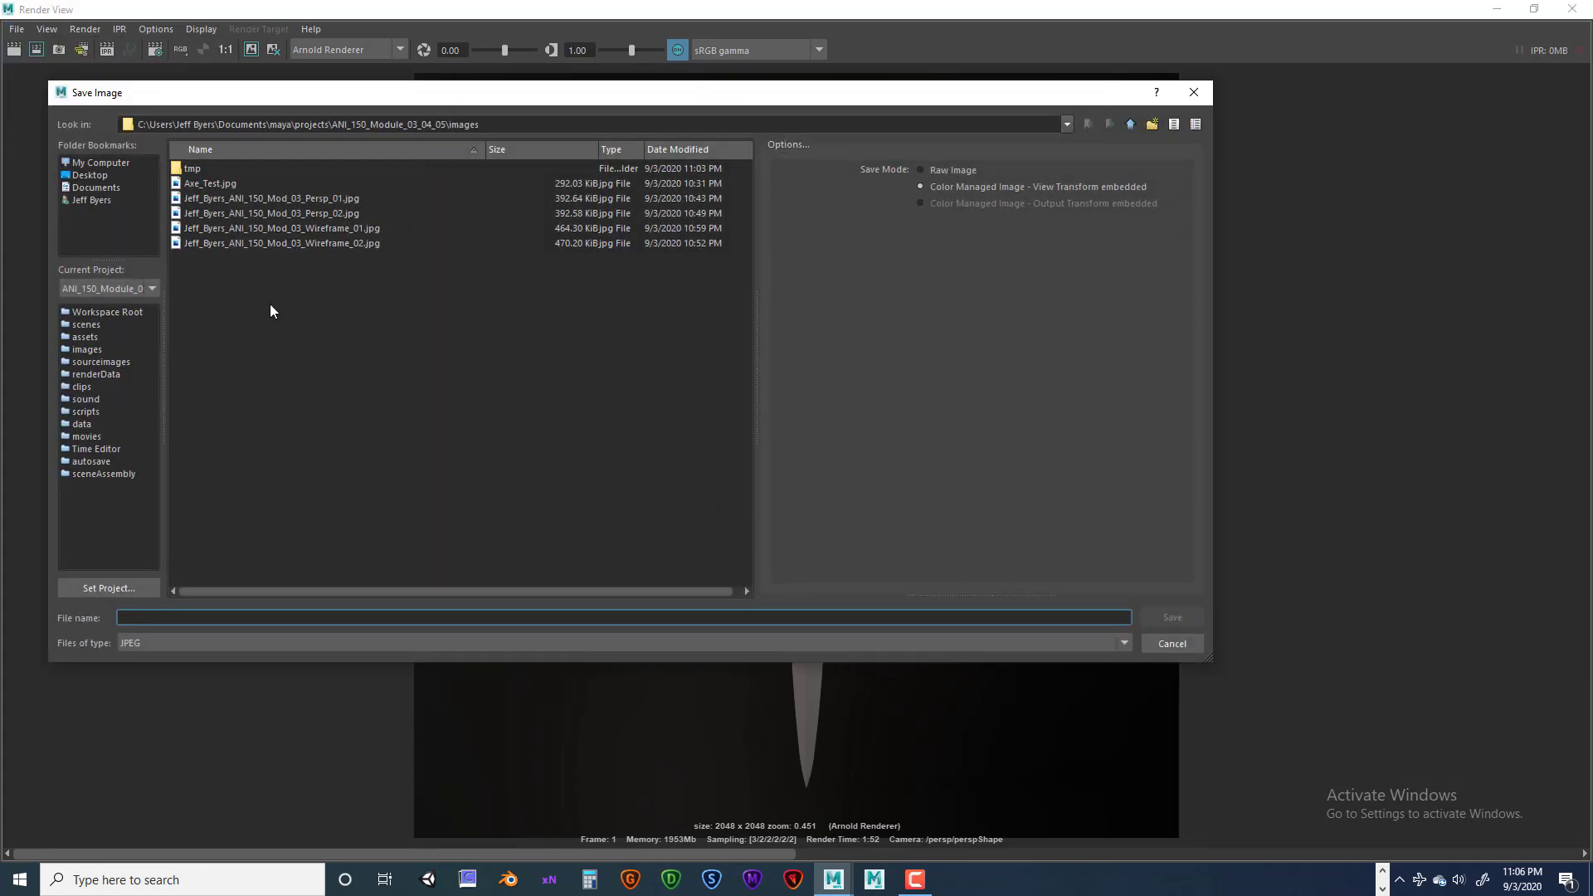
pyautogui.click(236, 242)
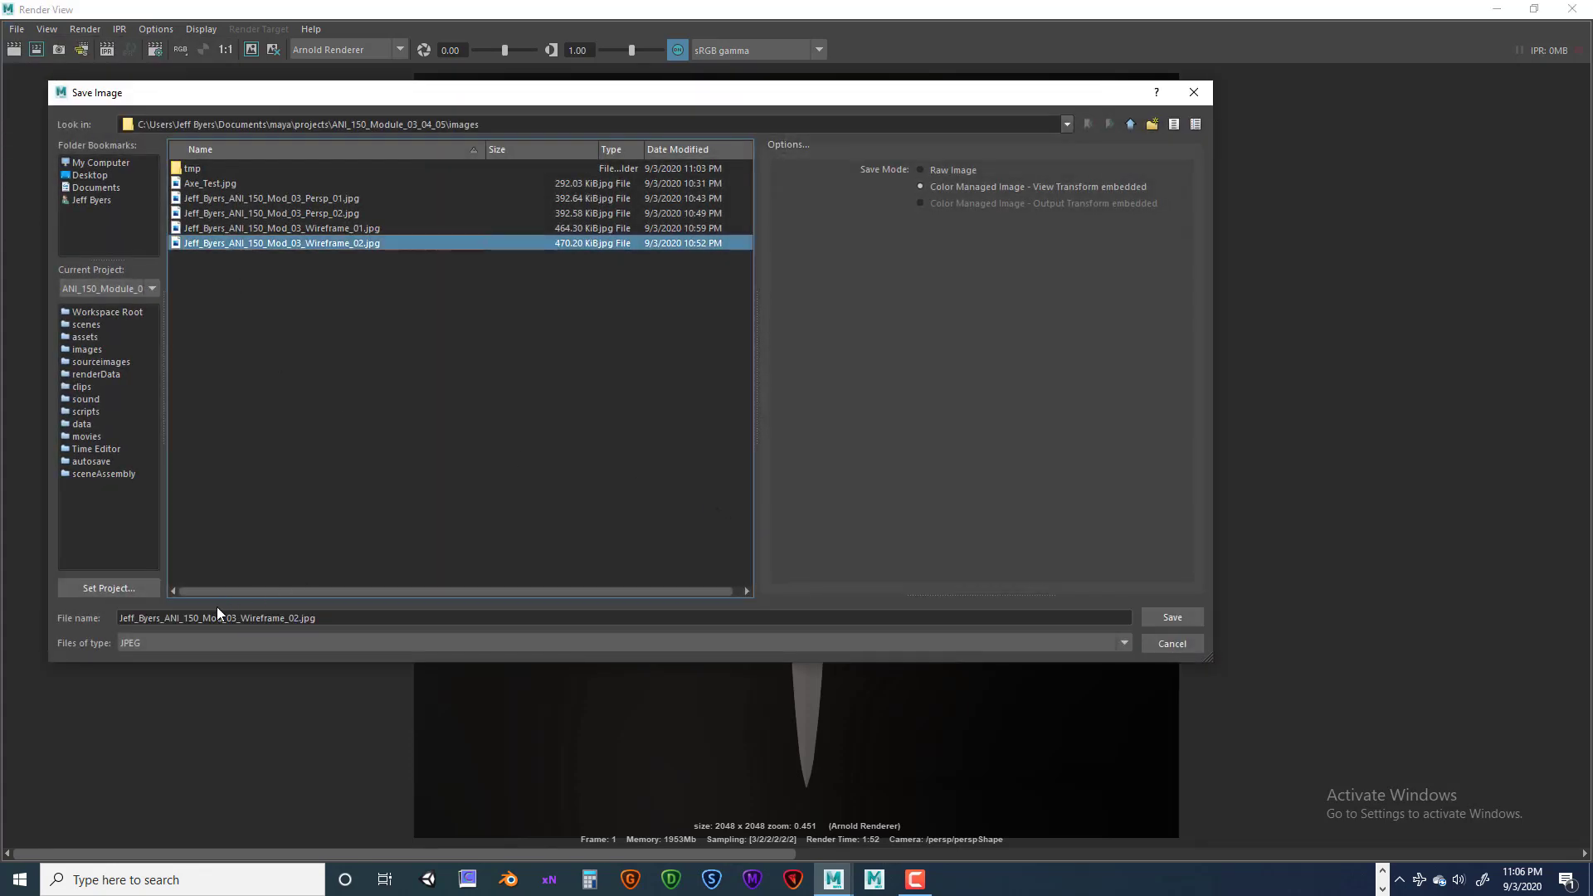
# Rename the file to end in Dagger_Perp_01.jpg and save it as a JPEG.
pyautogui.click(247, 619)
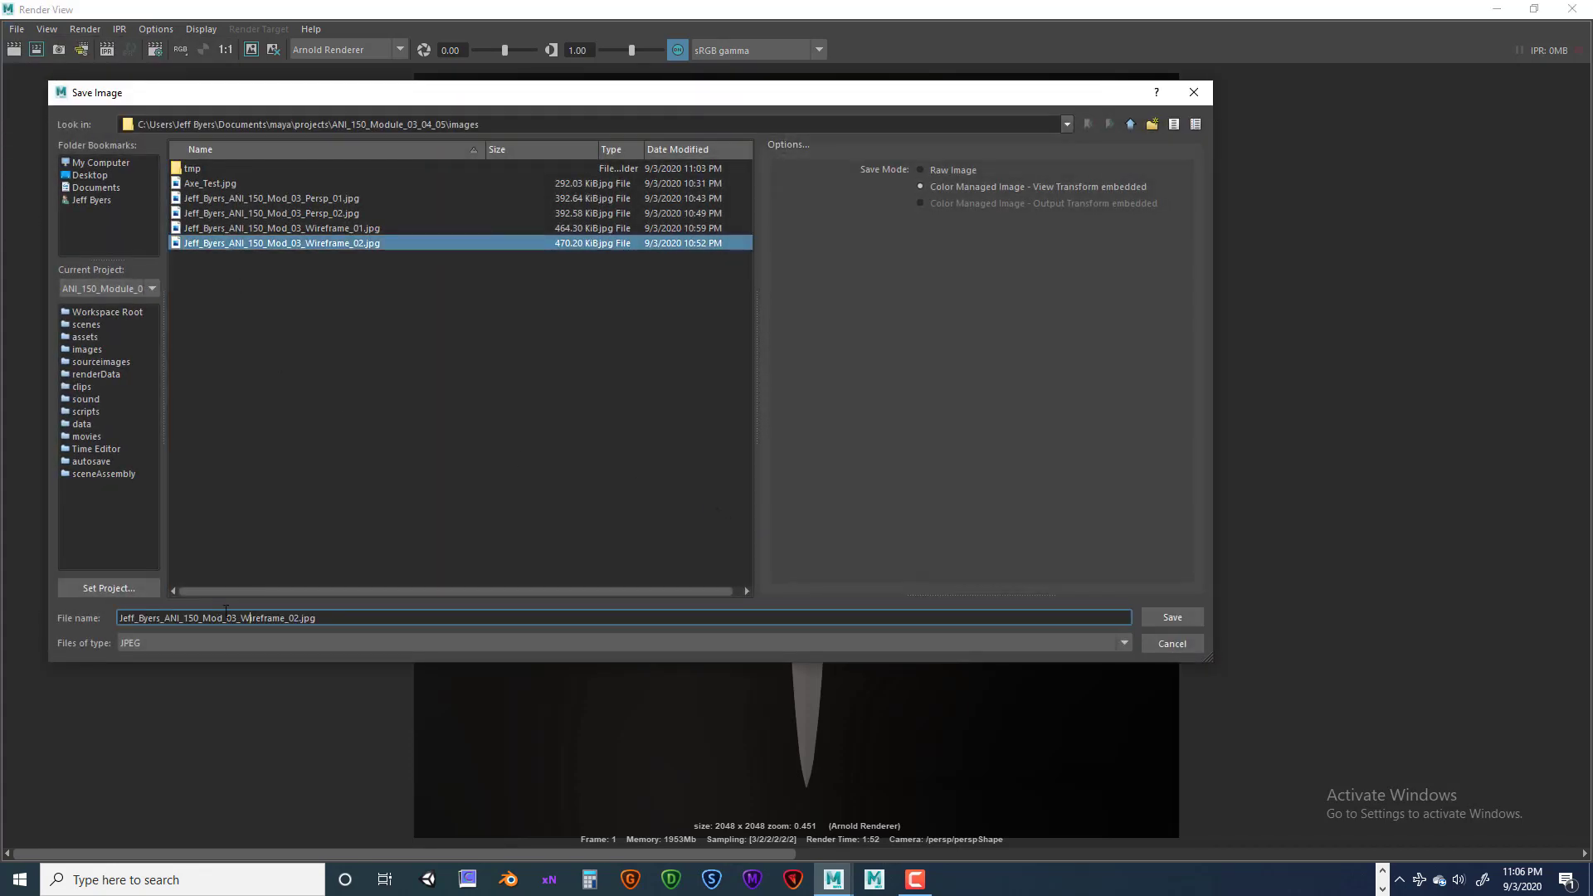
pyautogui.click(242, 618)
pyautogui.write('Dagger')
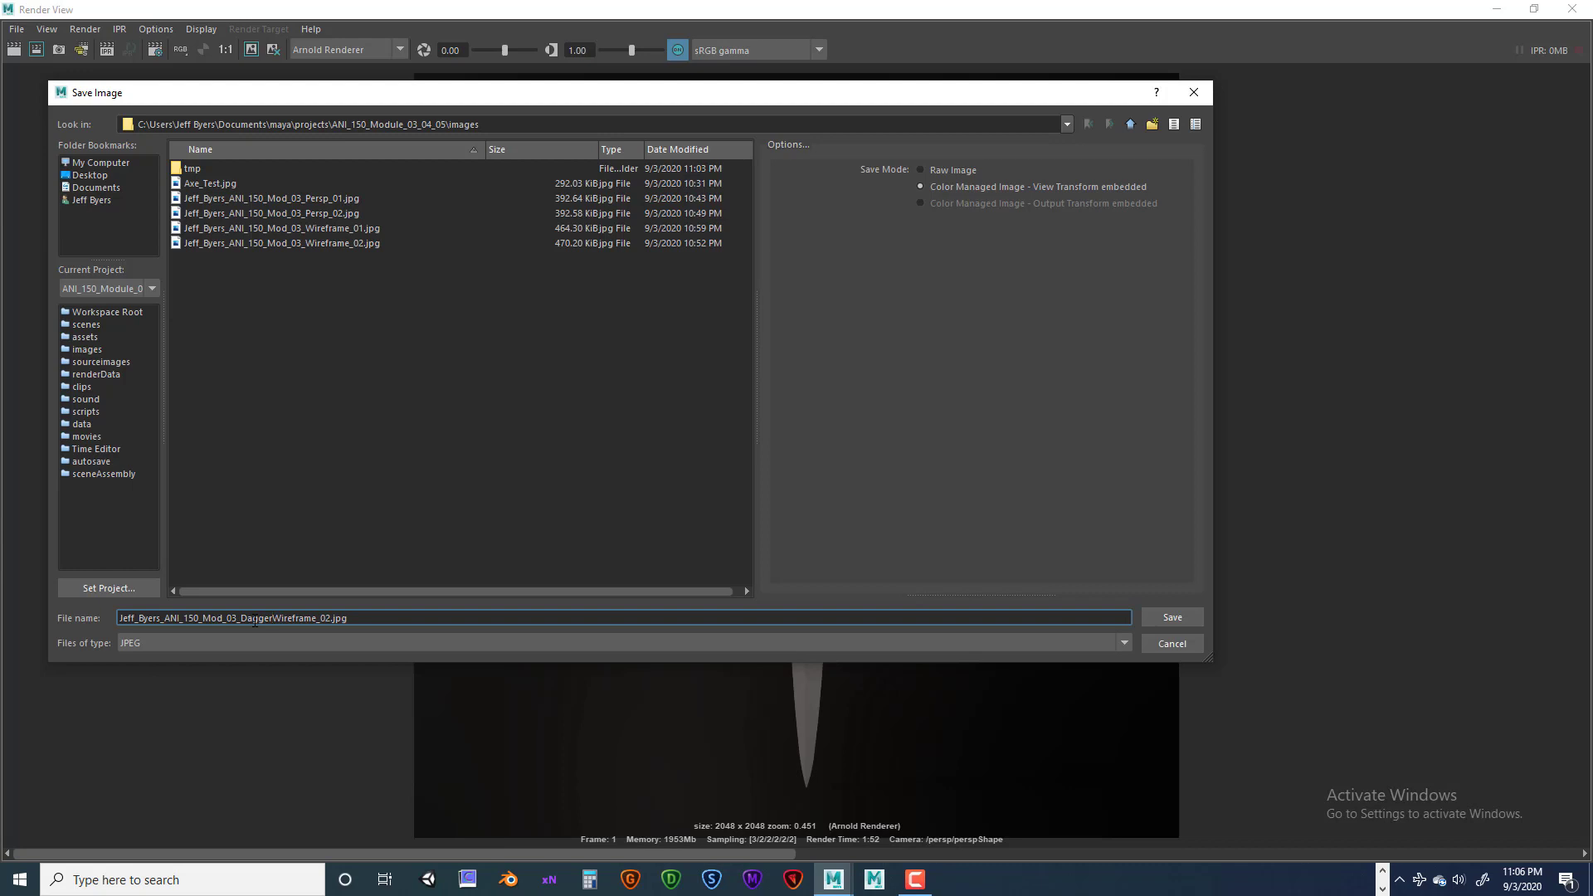
pyautogui.write('_')
pyautogui.moveTo(321, 619); pyautogui.dragTo(278, 618)
pyautogui.write('PR')
pyautogui.press('BackSpace')
pyautogui.write('erp')
pyautogui.moveTo(303, 618); pyautogui.dragTo(309, 618)
pyautogui.write('1')
pyautogui.click(1176, 619)
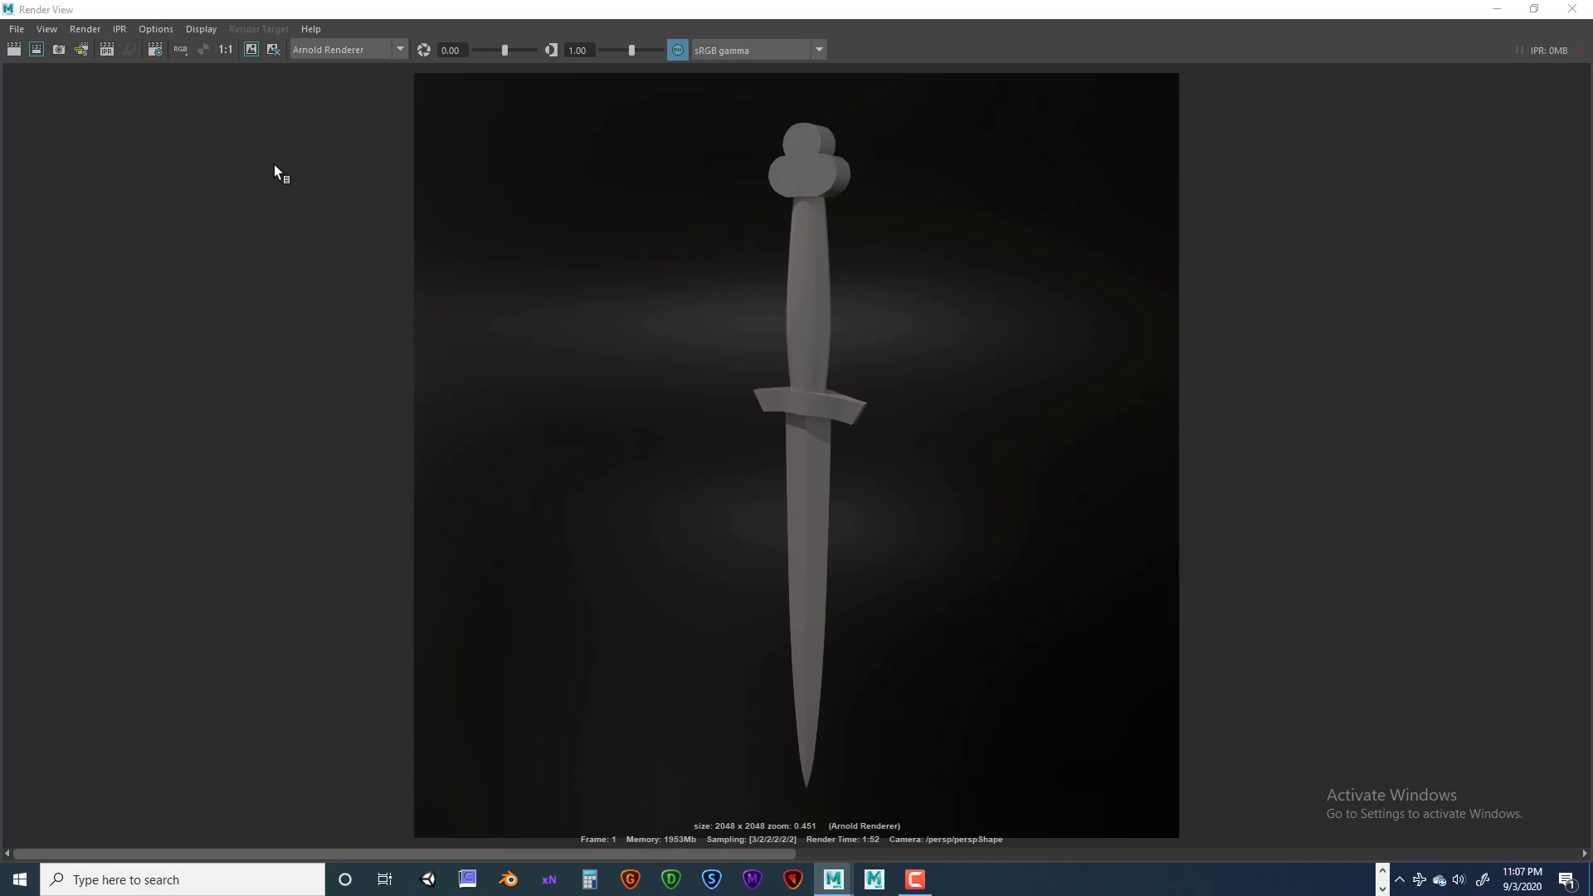
# Close the Render View and select the backdrop plane behind the dagger.
pyautogui.click(1573, 10)
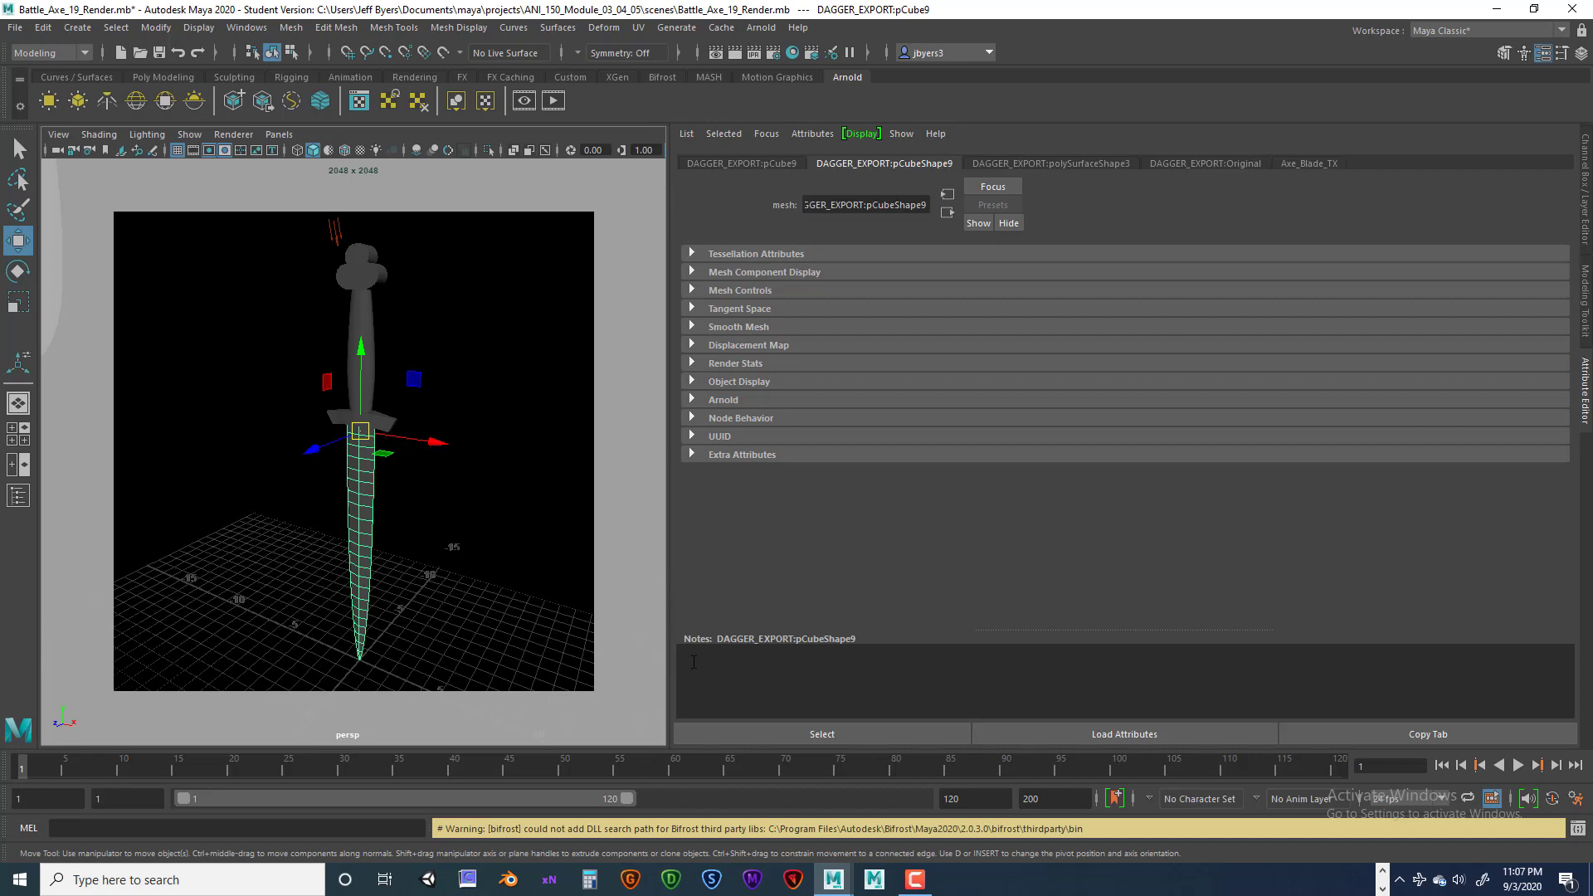
pyautogui.click(665, 709)
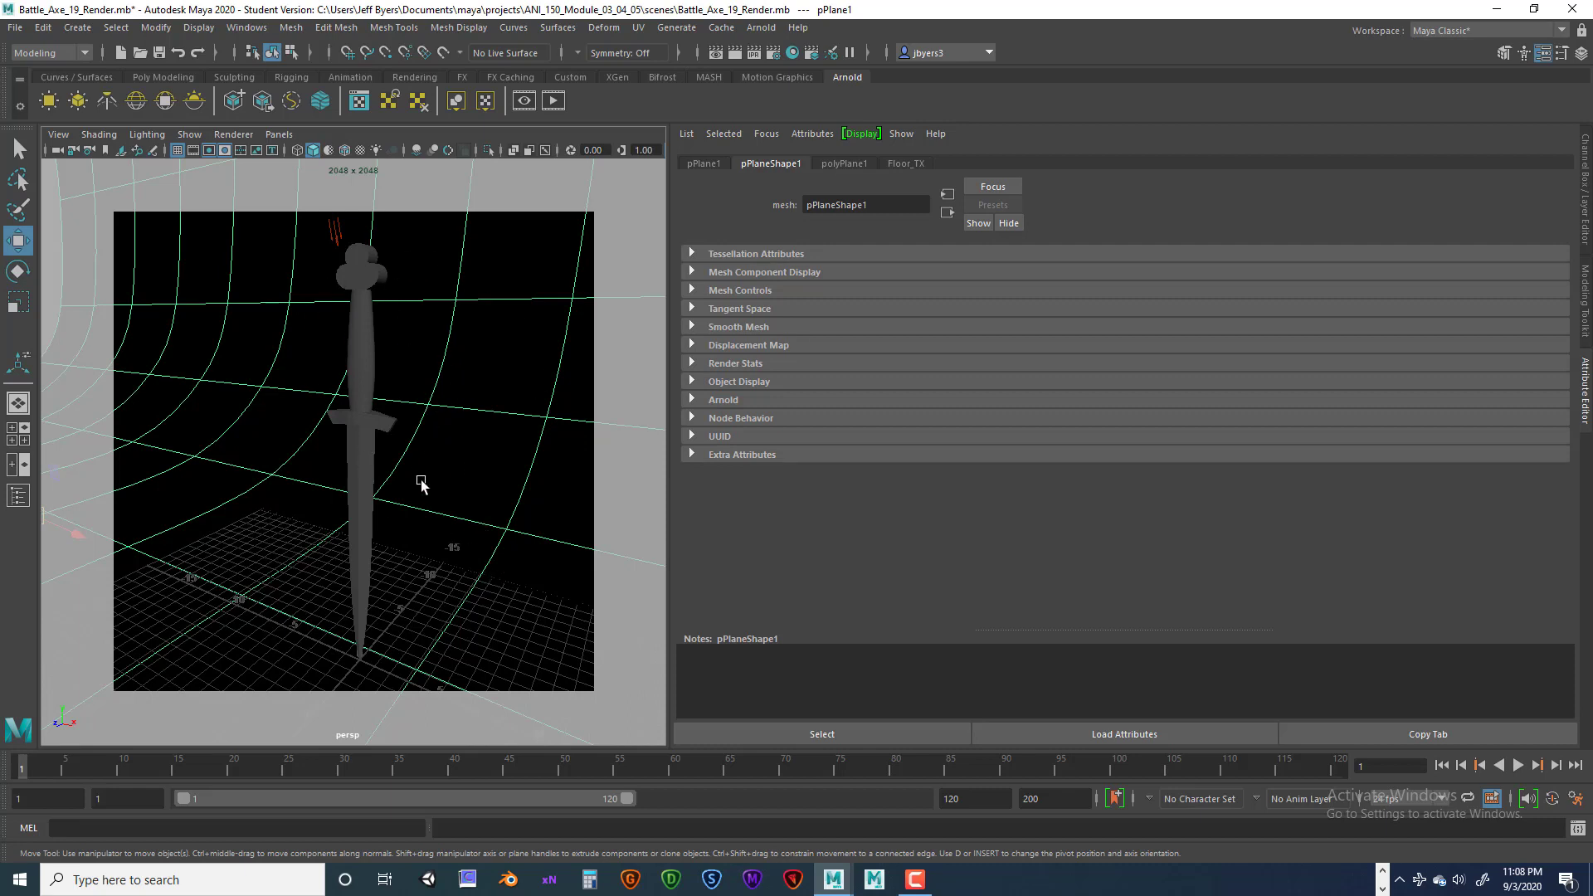
# Select the dagger's pommel, grip, crossguard and blade and rotate them -25.5° around Y.
pyautogui.click(361, 272)
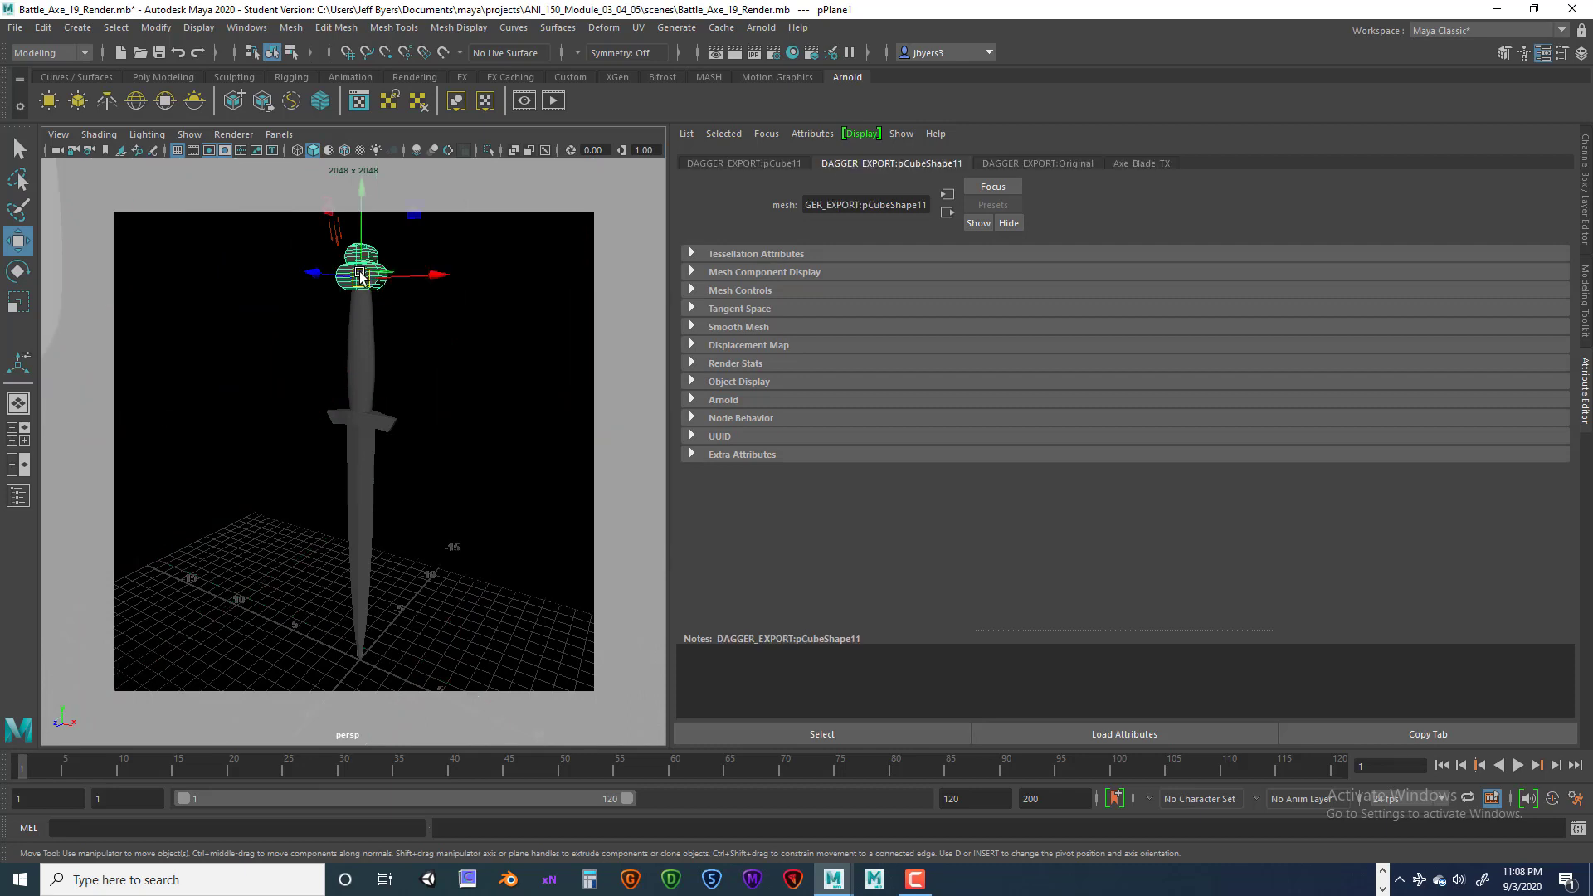
pyautogui.press('capslock')
pyautogui.click(364, 366)
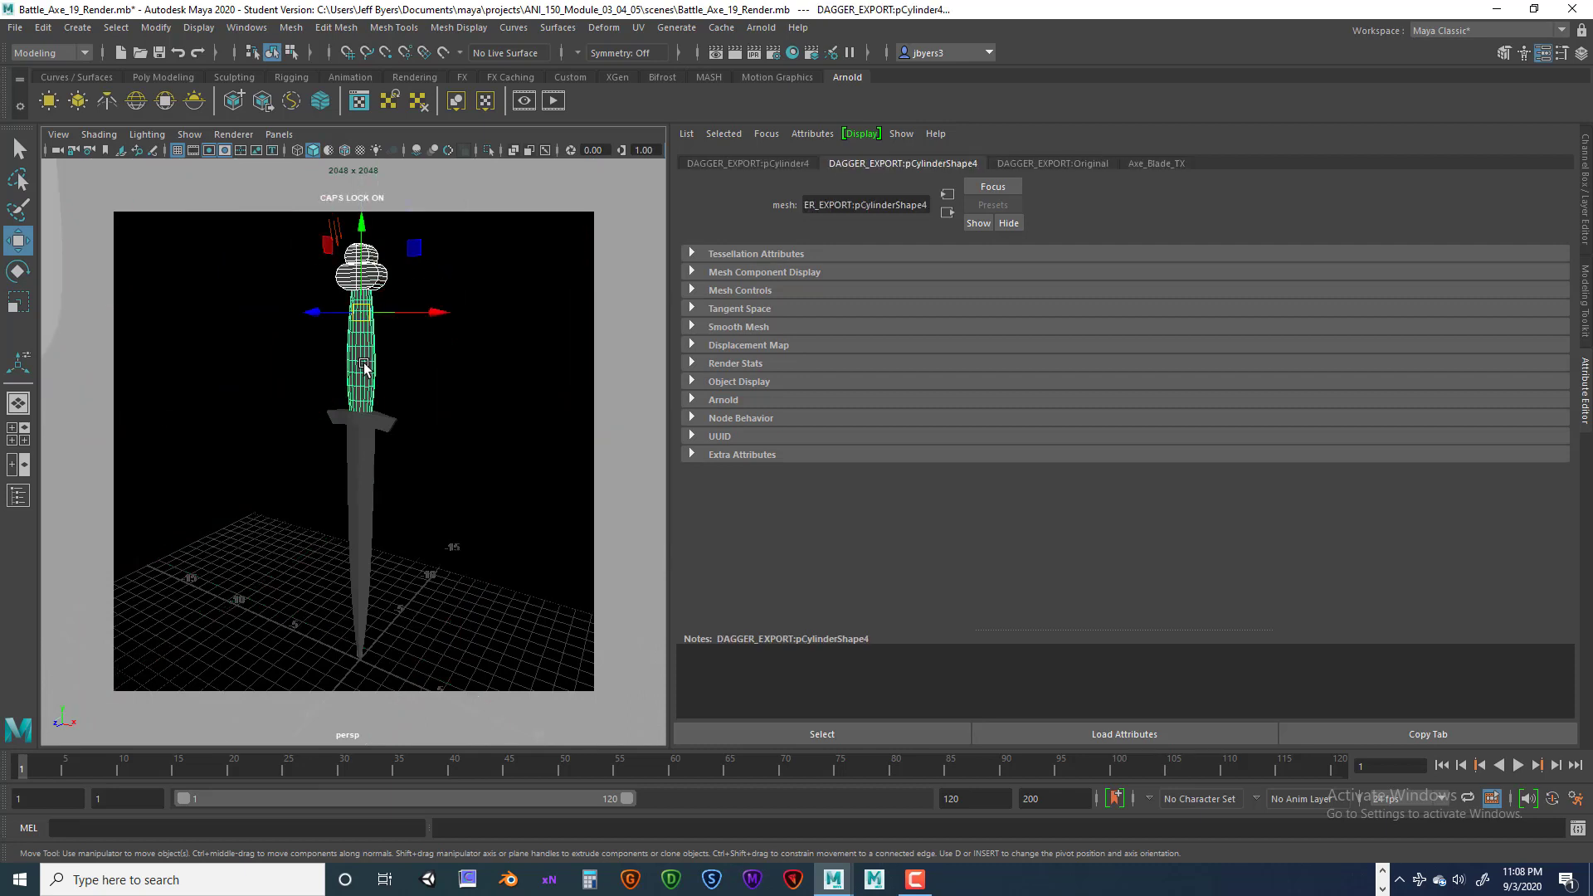
pyautogui.click(362, 419)
pyautogui.click(371, 478)
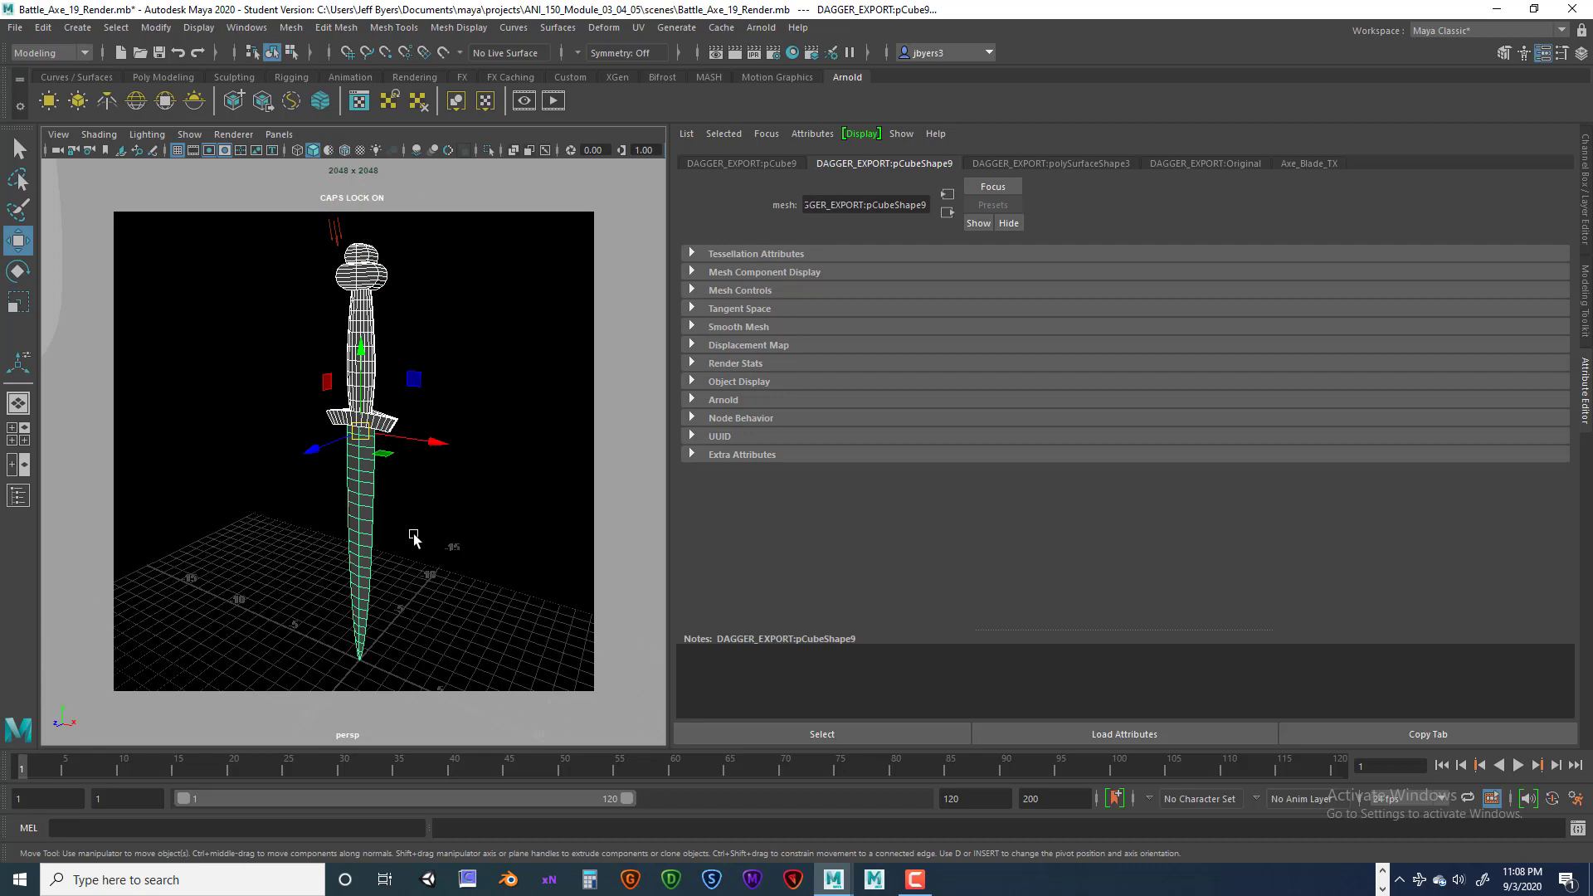
pyautogui.press('e')
pyautogui.moveTo(417, 445); pyautogui.dragTo(364, 453)
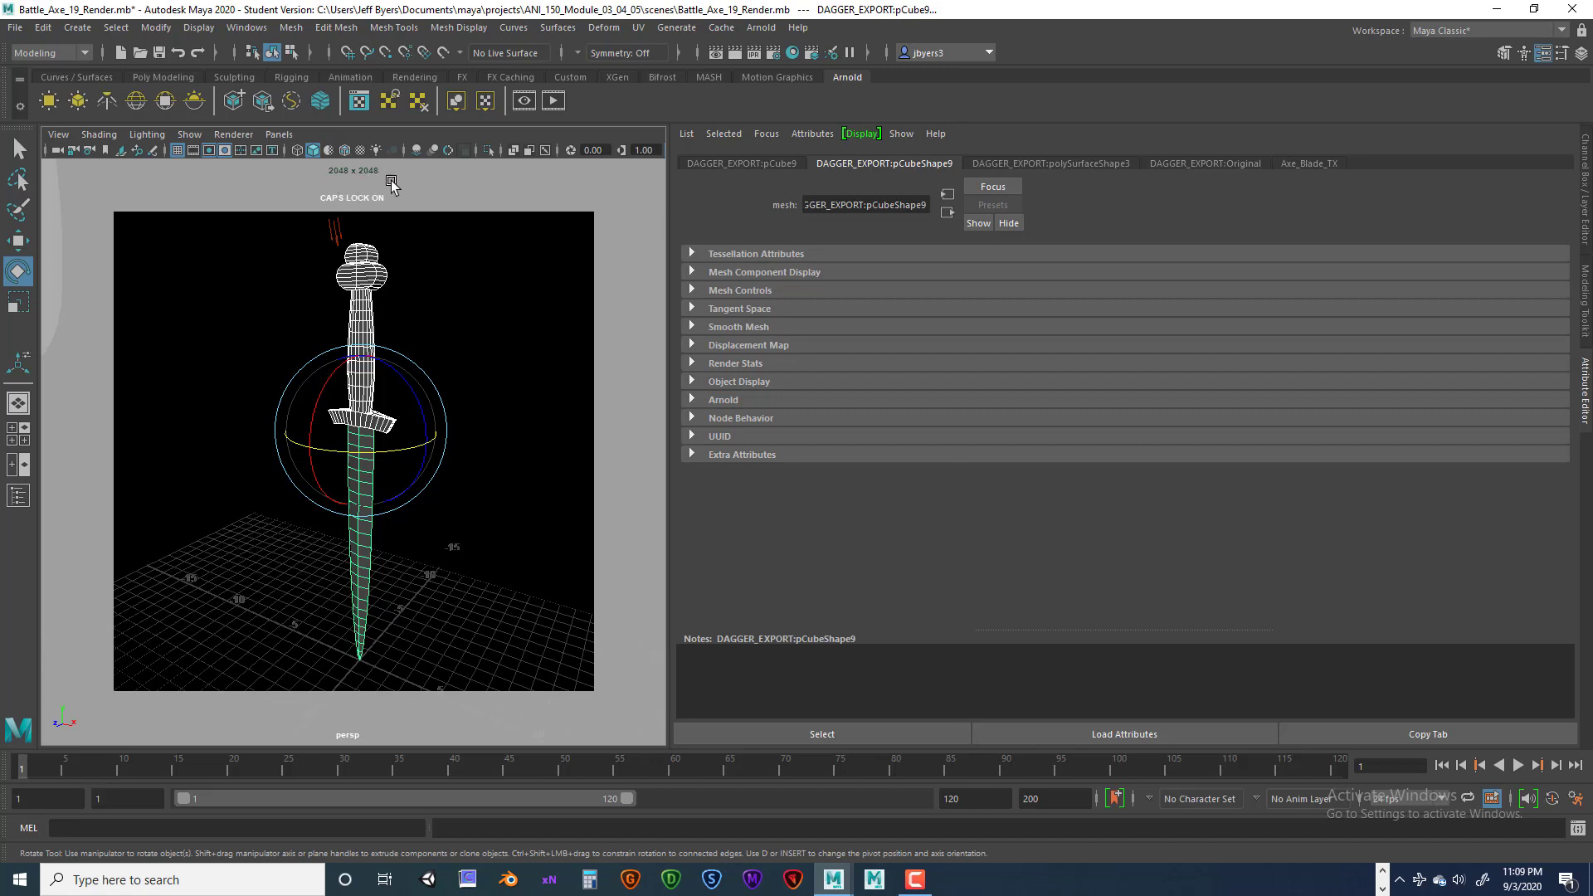
pyautogui.press('capslock')
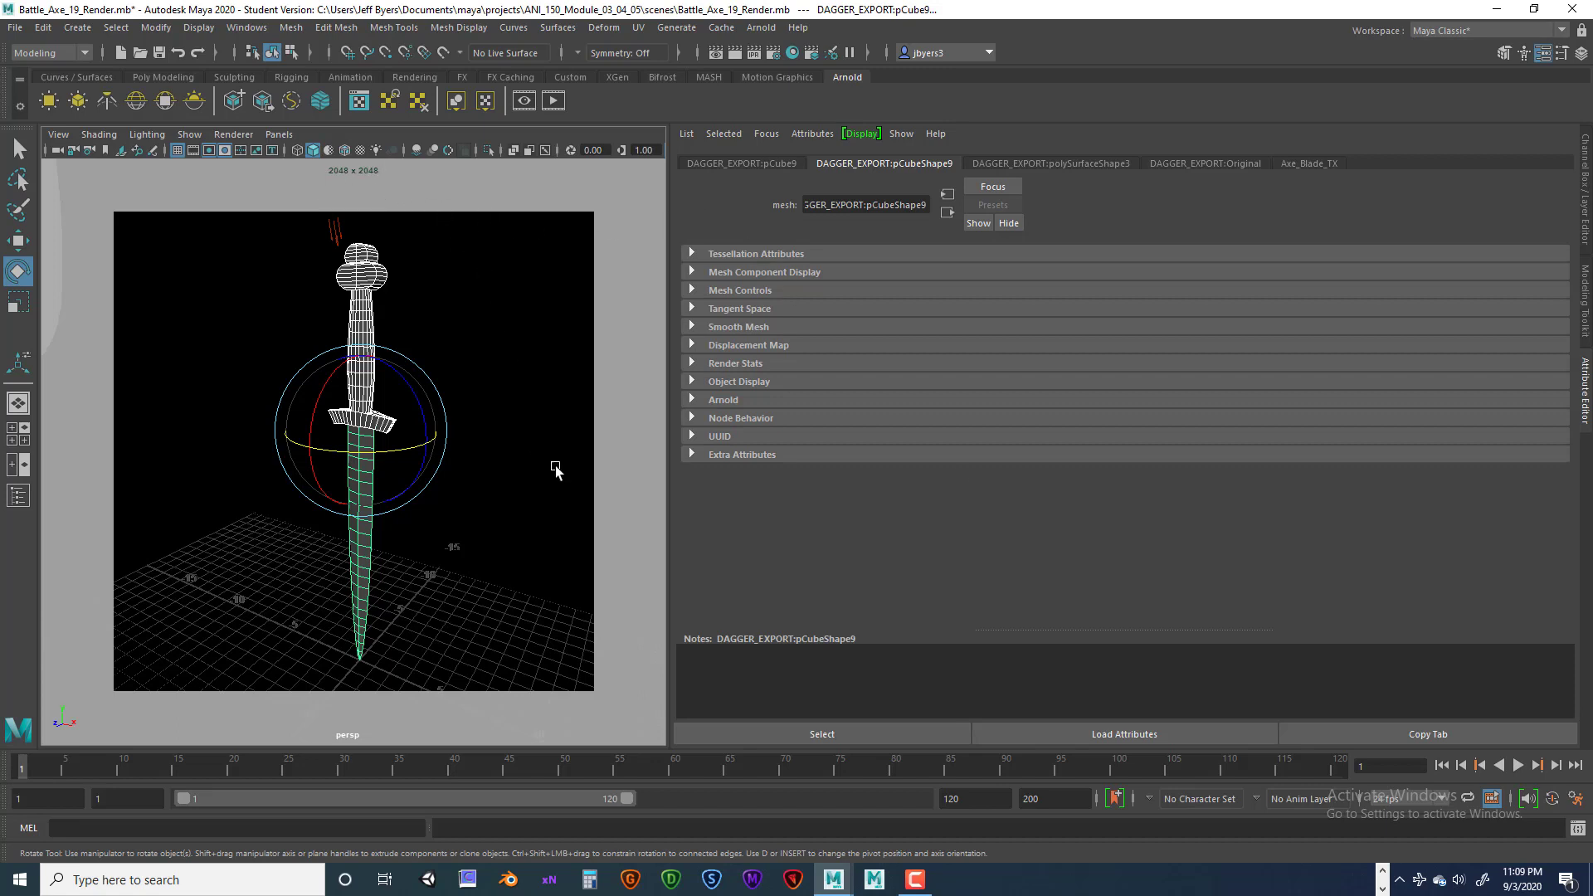